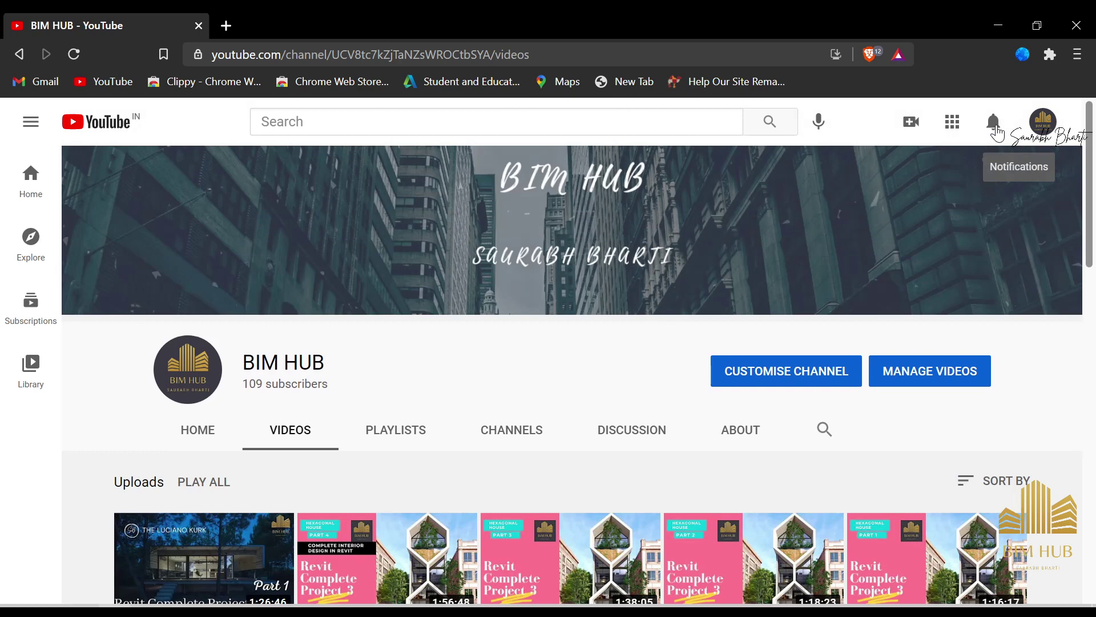
left_click(992, 137)
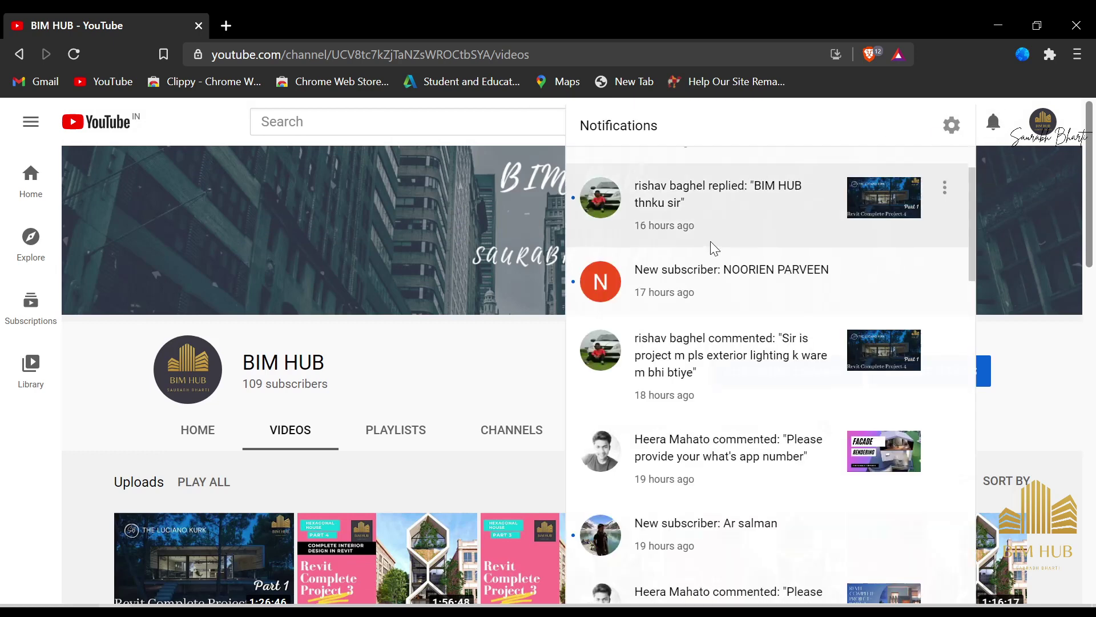
scroll(712, 243, "up", 1)
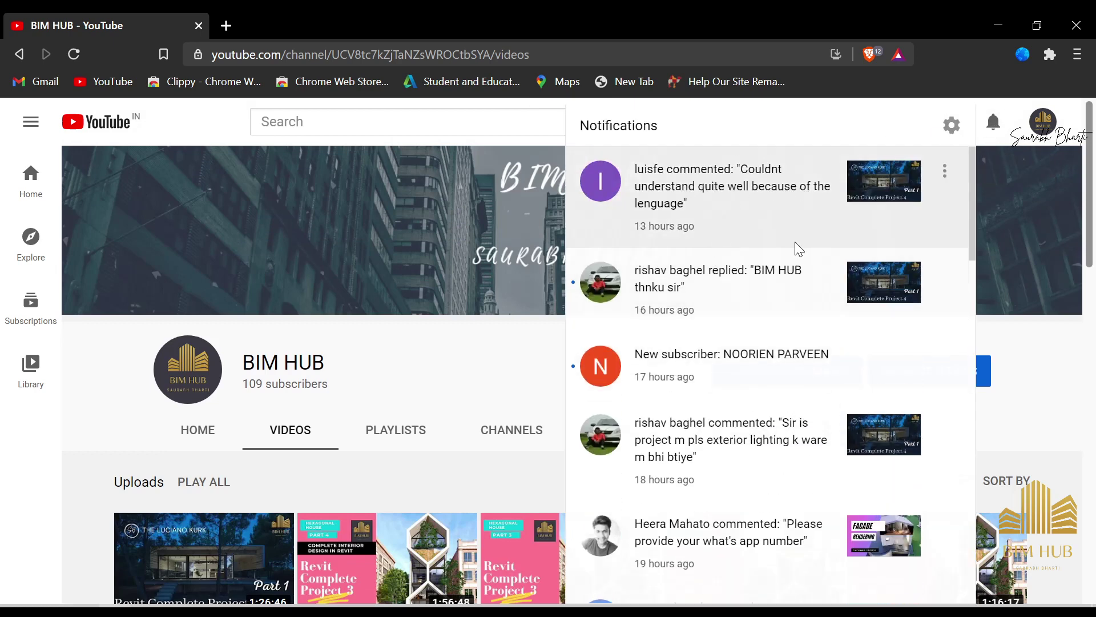
left_click(995, 125)
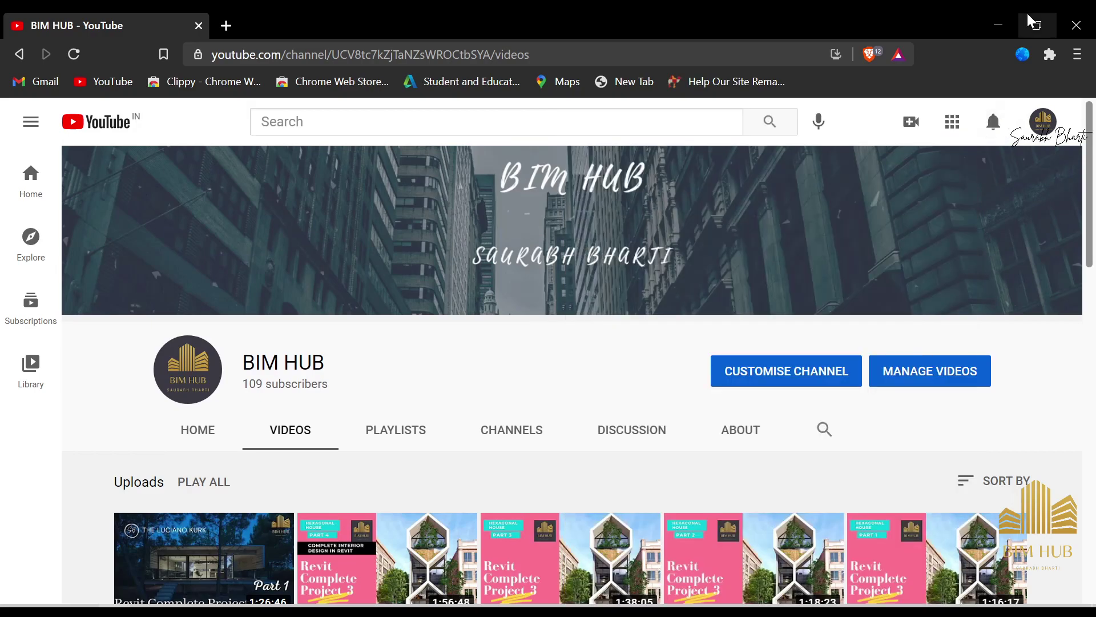
left_click(998, 25)
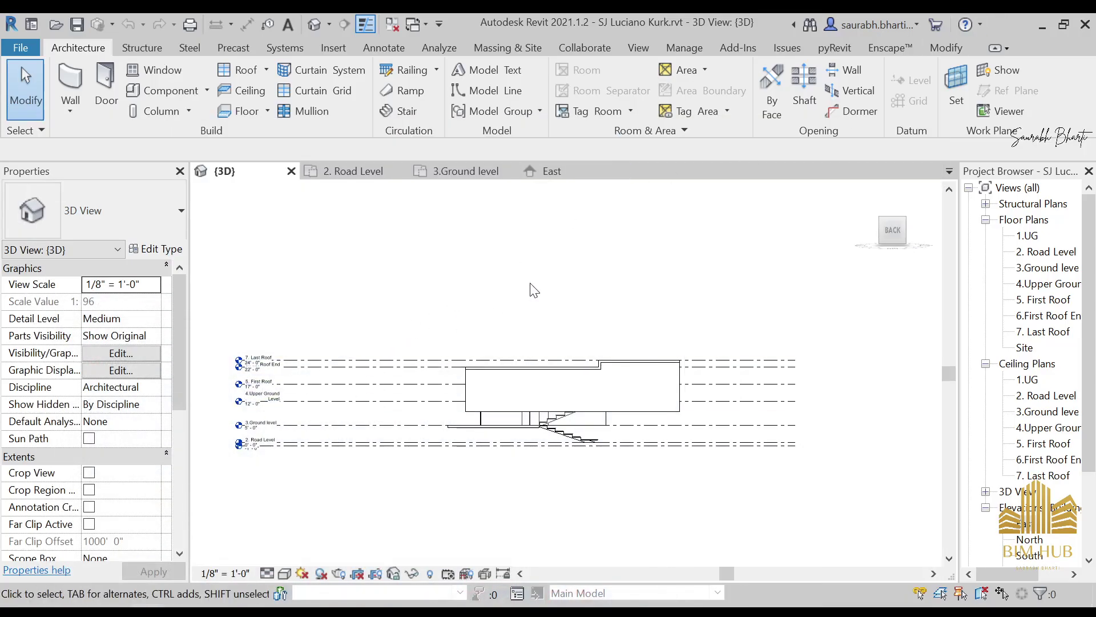
Step: Examine the house massing and levels in the {3D} view, with a brief look at the 3.Ground level floor plan
middle_click_drag(522, 316, 568, 440, "shift")
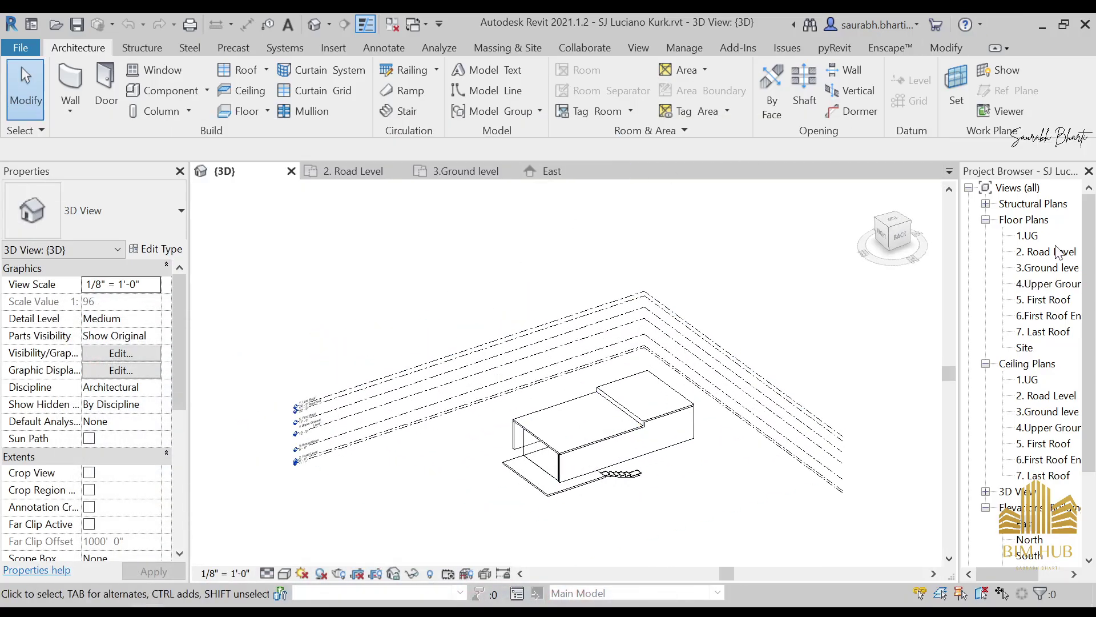
double_click(1047, 268)
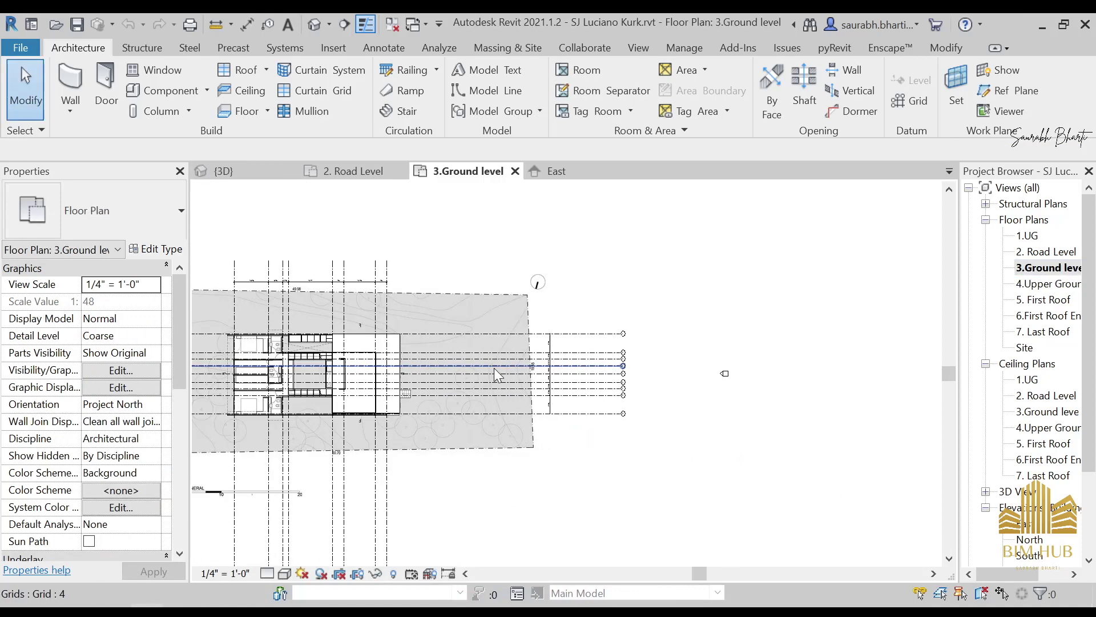
key("ctrl+Tab")
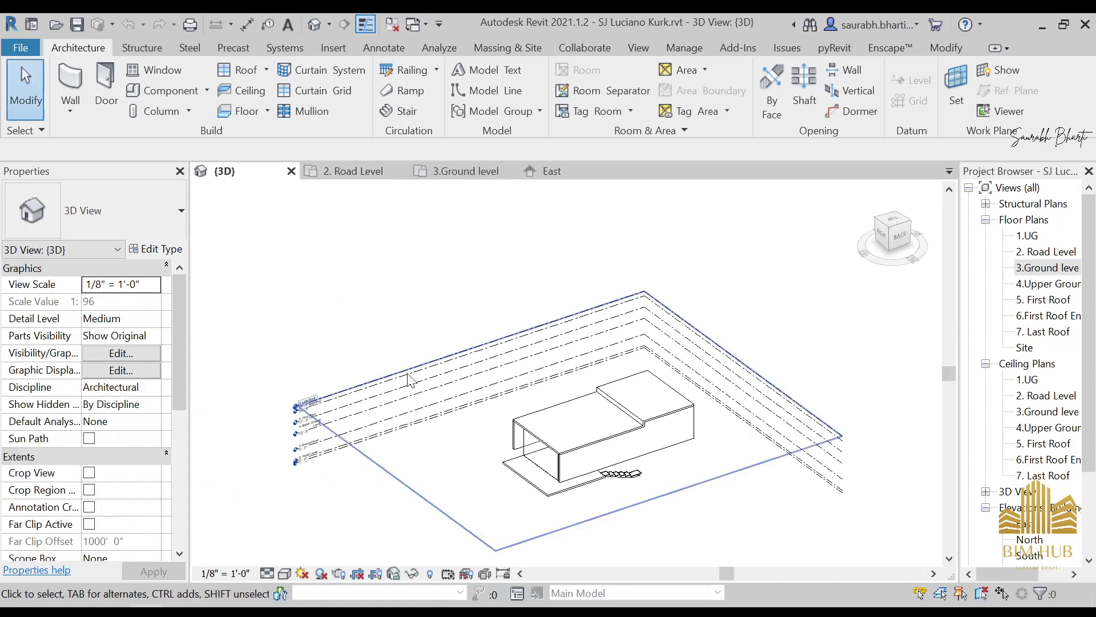
middle_click_drag(408, 379, 415, 532, "shift")
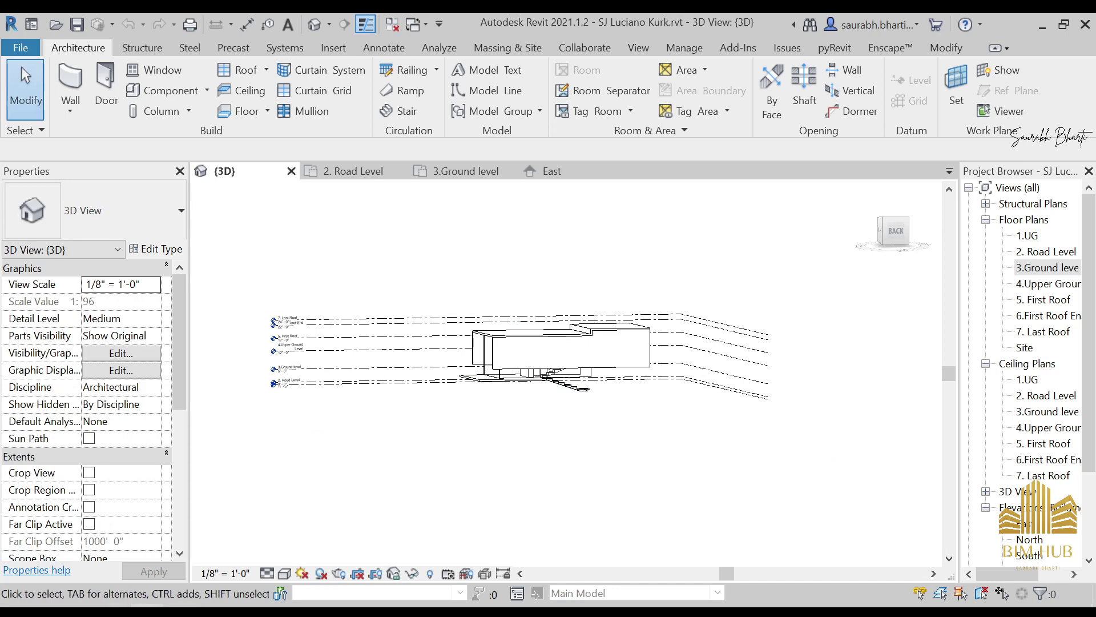
key("alt+Tab")
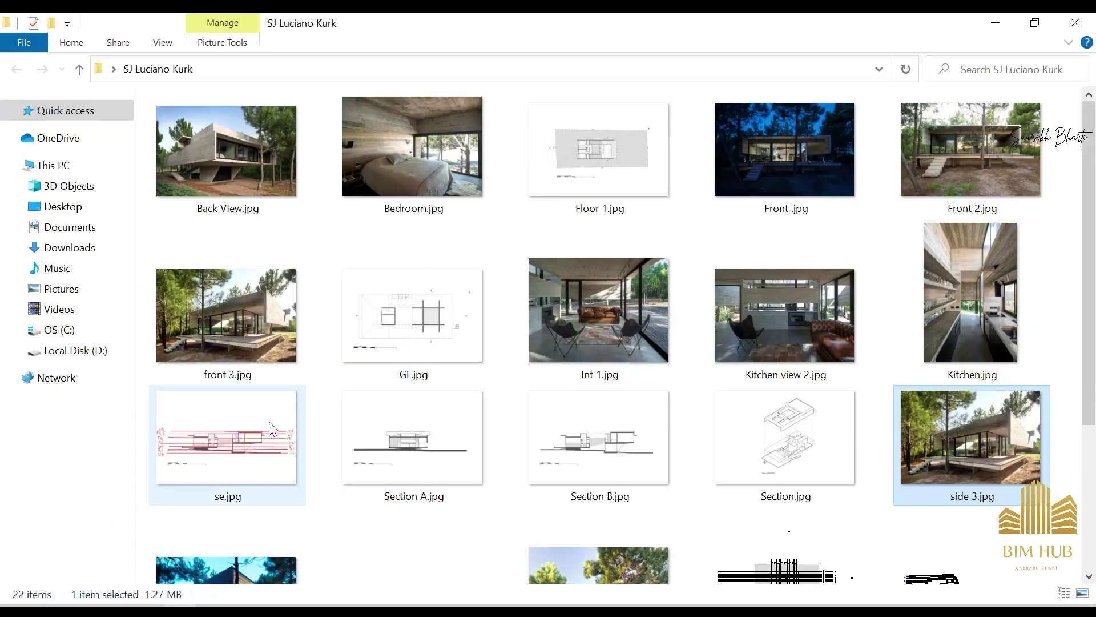
scroll(599, 337, "down", 3)
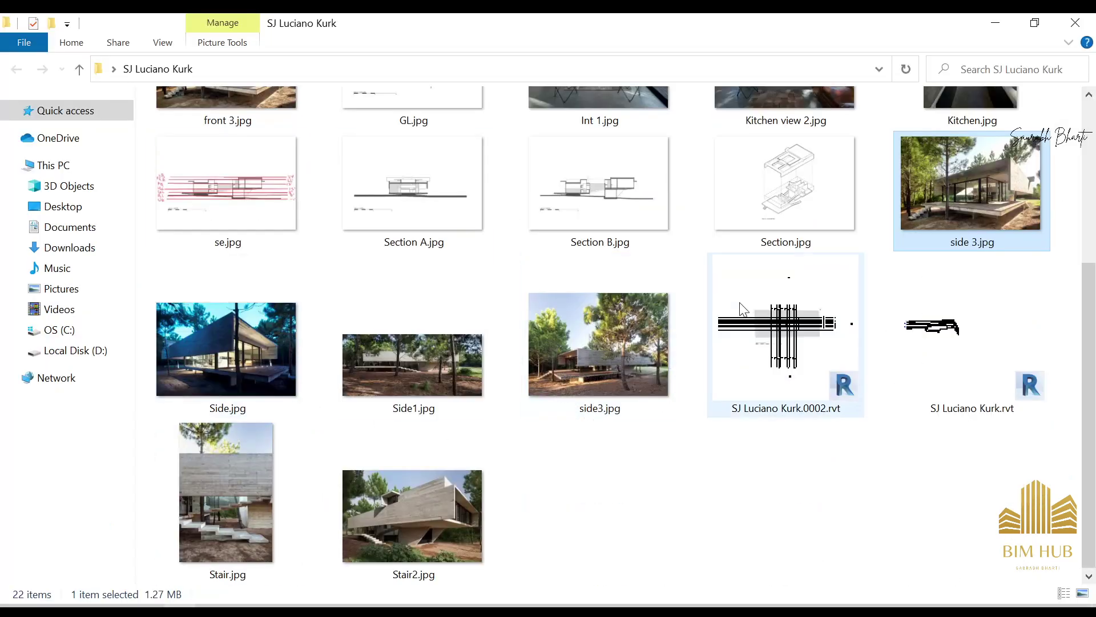
left_click(614, 247)
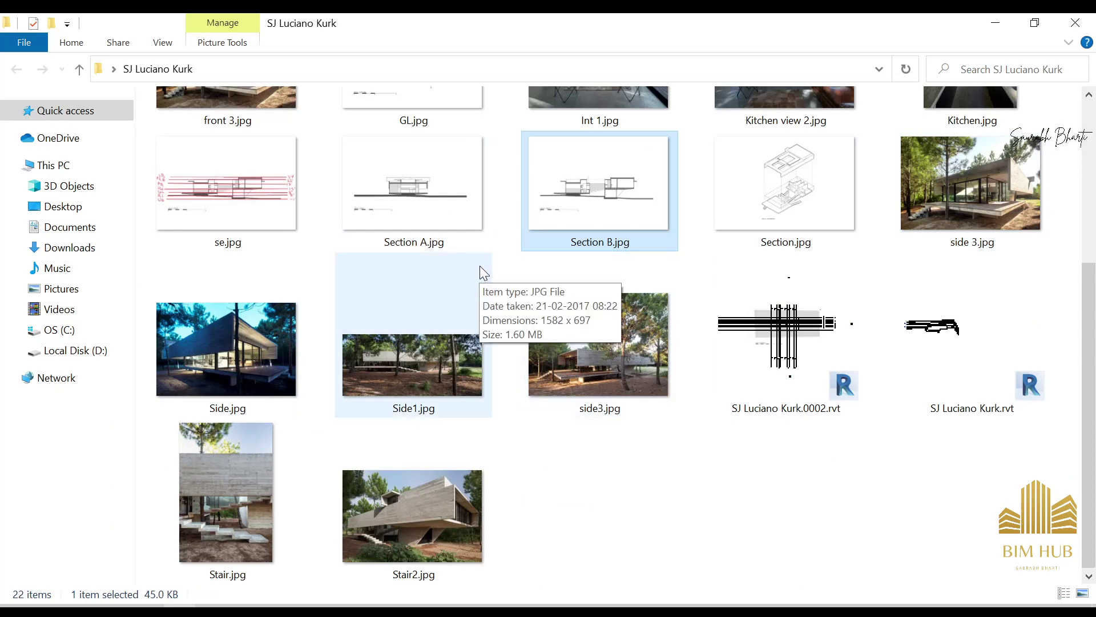
left_click(467, 271)
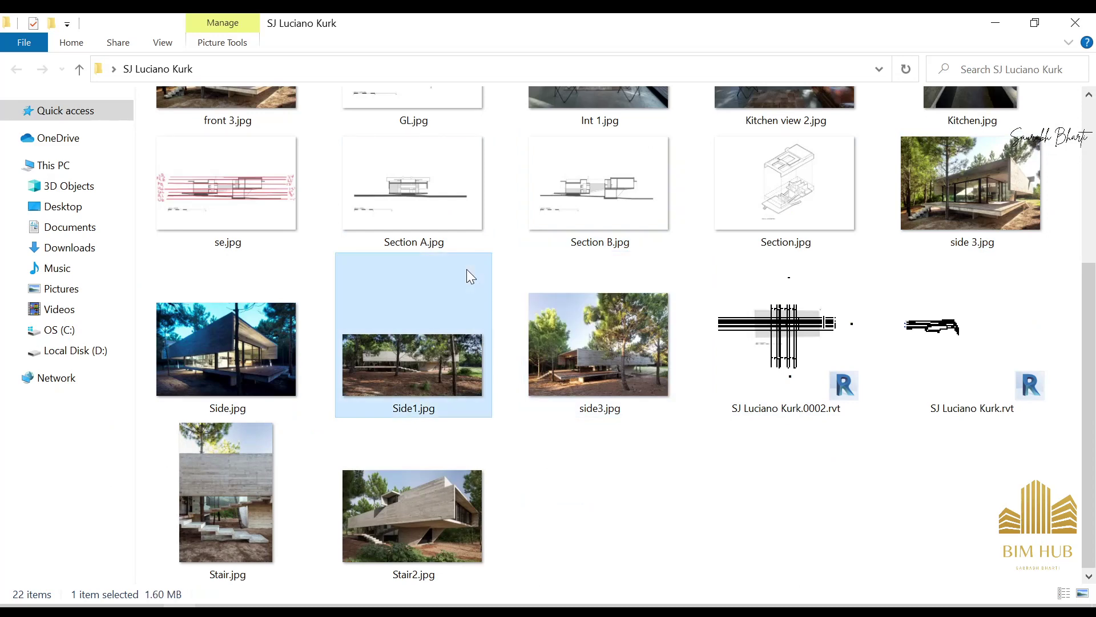
scroll(485, 354, "up", 3)
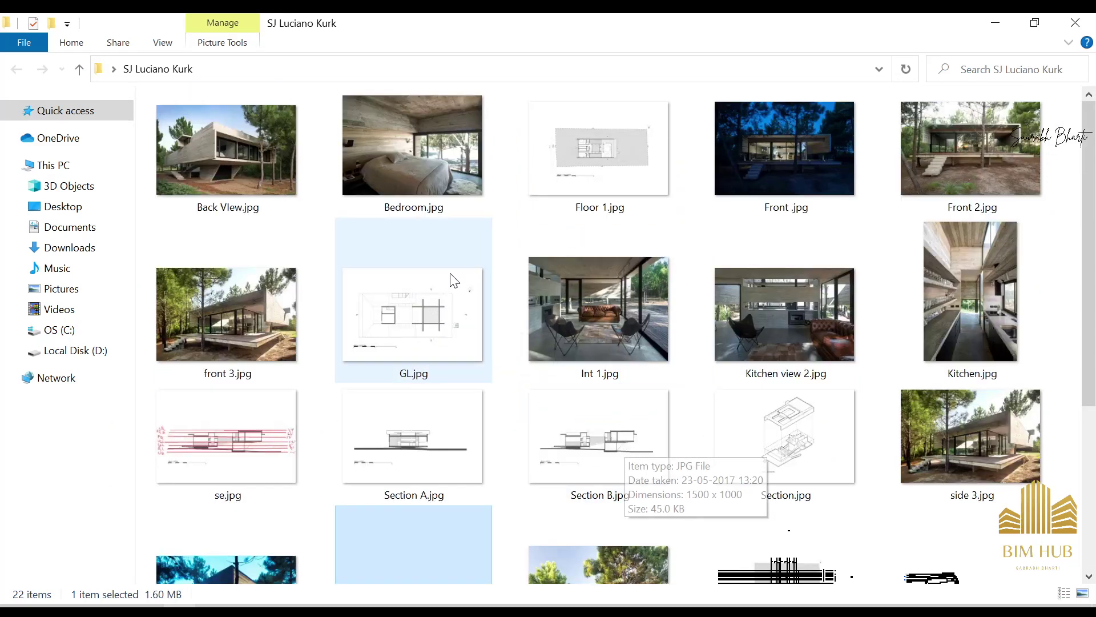
double_click(607, 467)
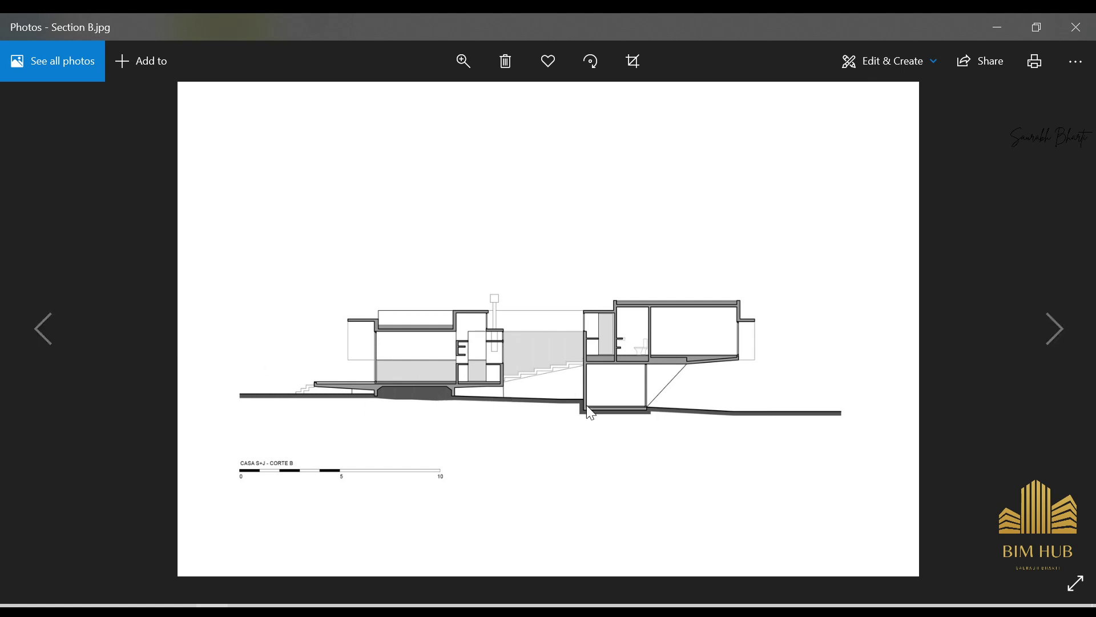
key("Left")
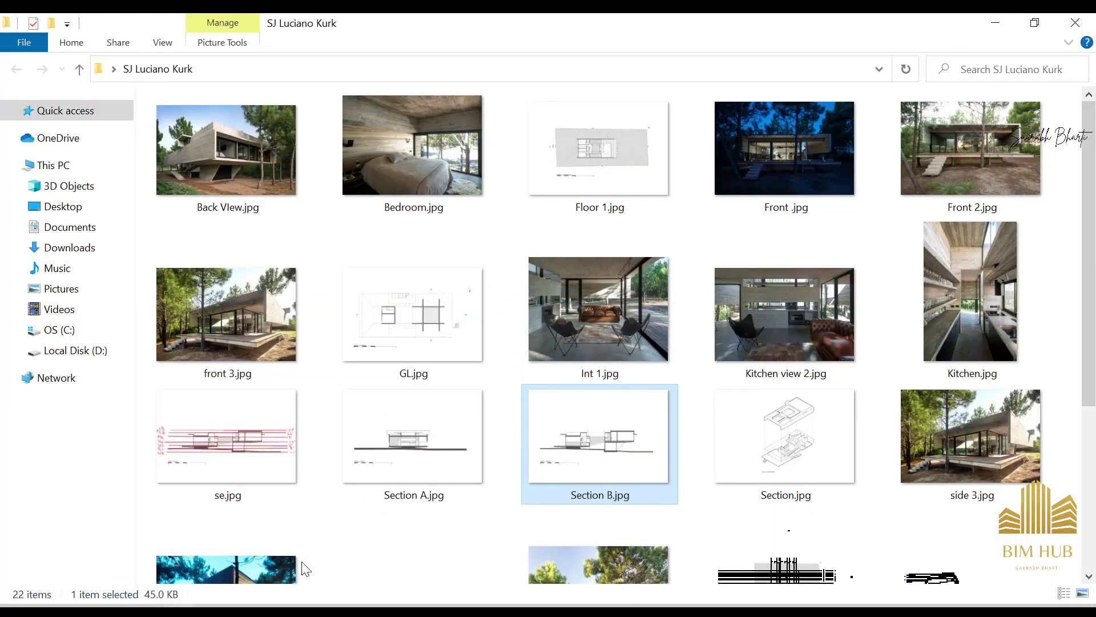
Step: Return to Revit and open the East elevation to examine the levels, numbered grids and modelled walls
left_click(997, 23)
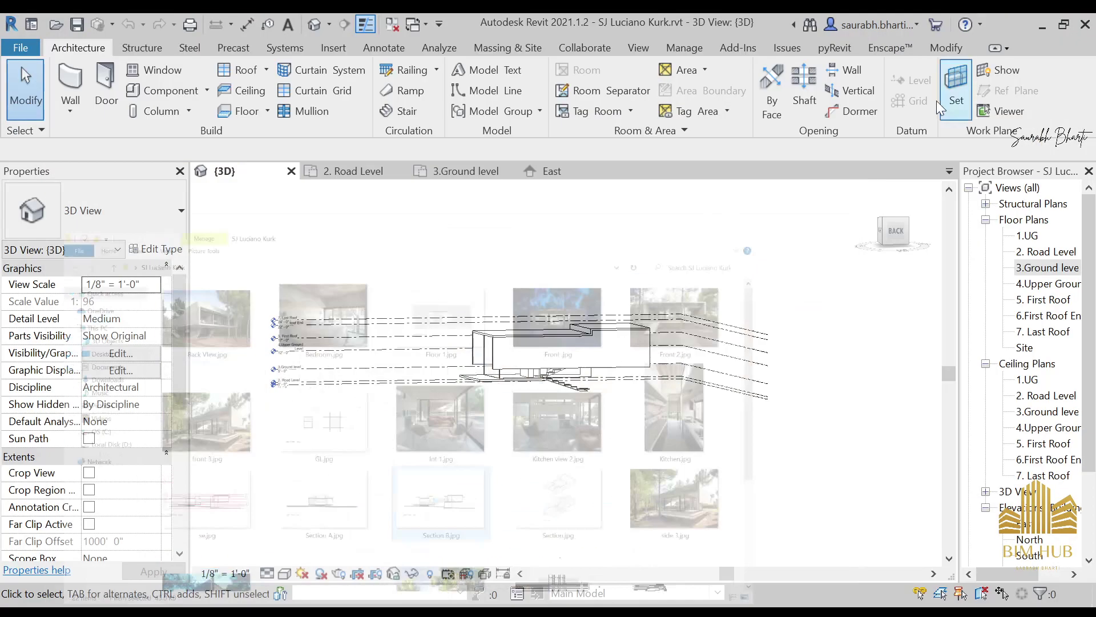
scroll(1051, 491, "down", 3)
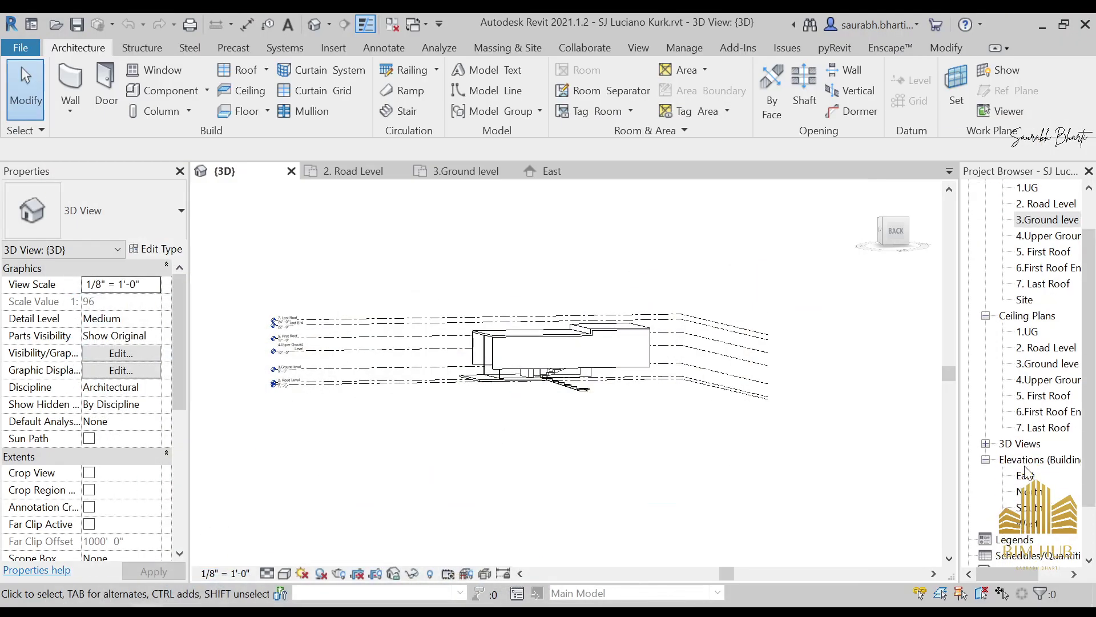
double_click(1026, 443)
scroll(651, 297, "up", 3)
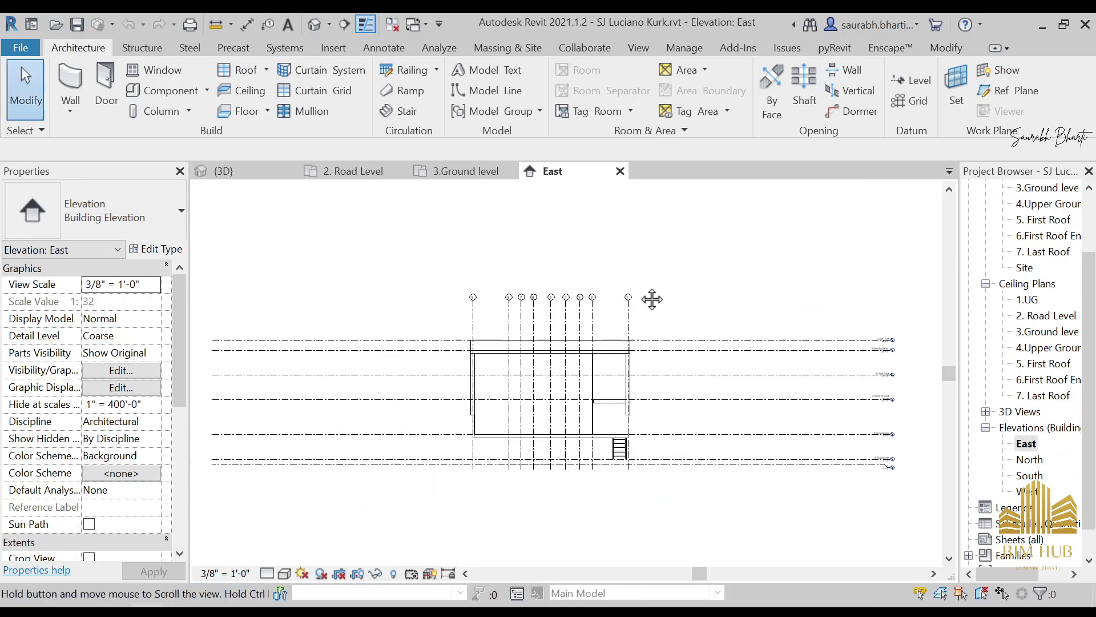
scroll(442, 357, "down", 2)
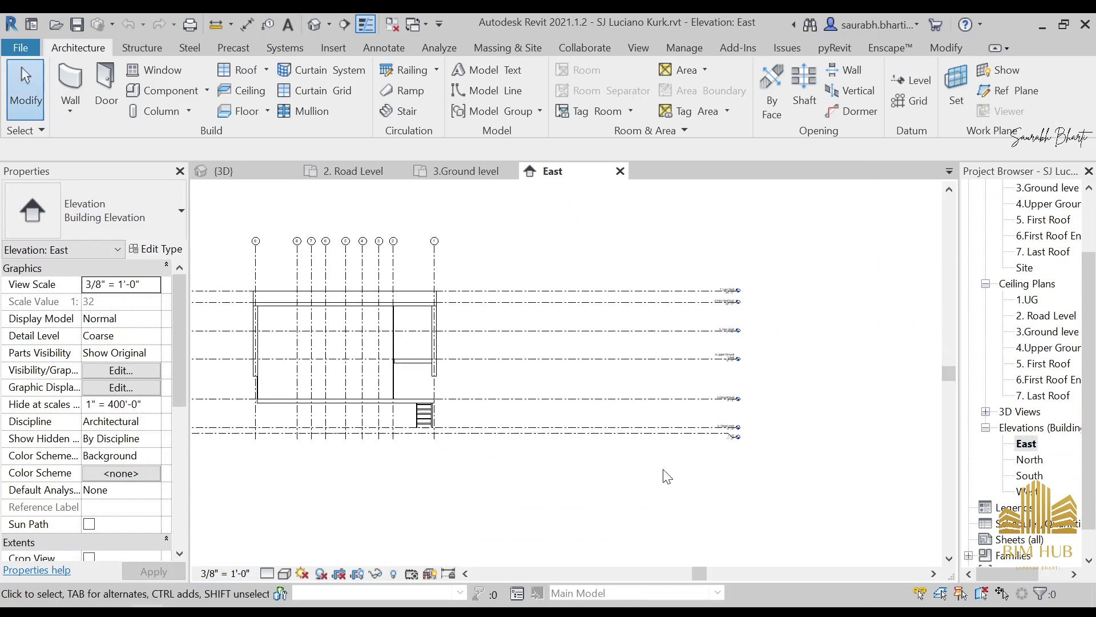
scroll(701, 307, "up", 2)
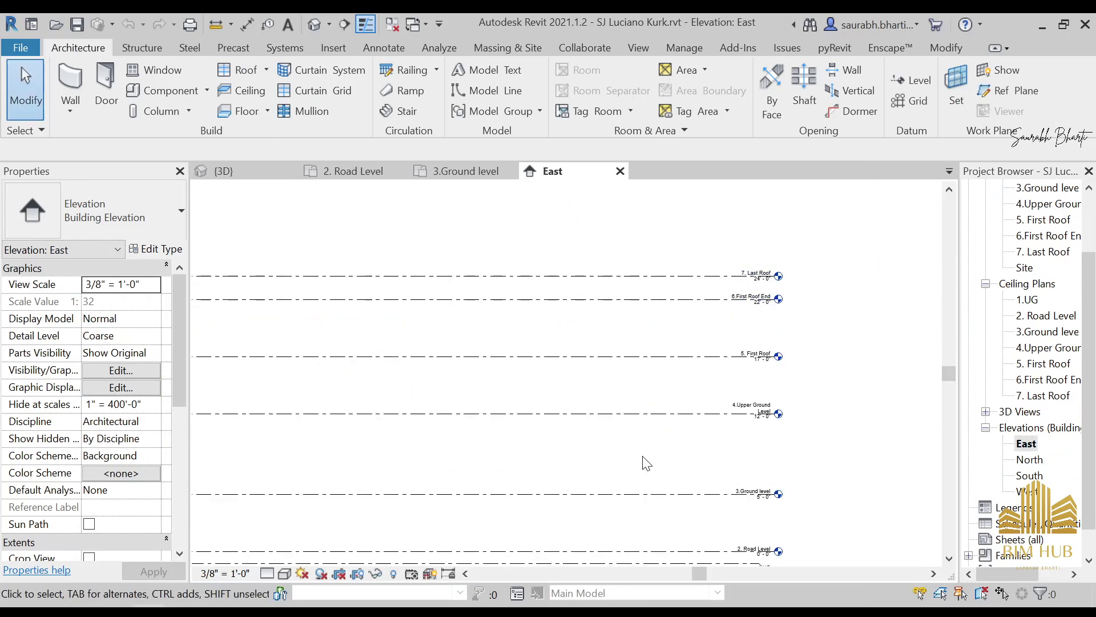
scroll(646, 463, "down", 2)
scroll(596, 318, "down", 1)
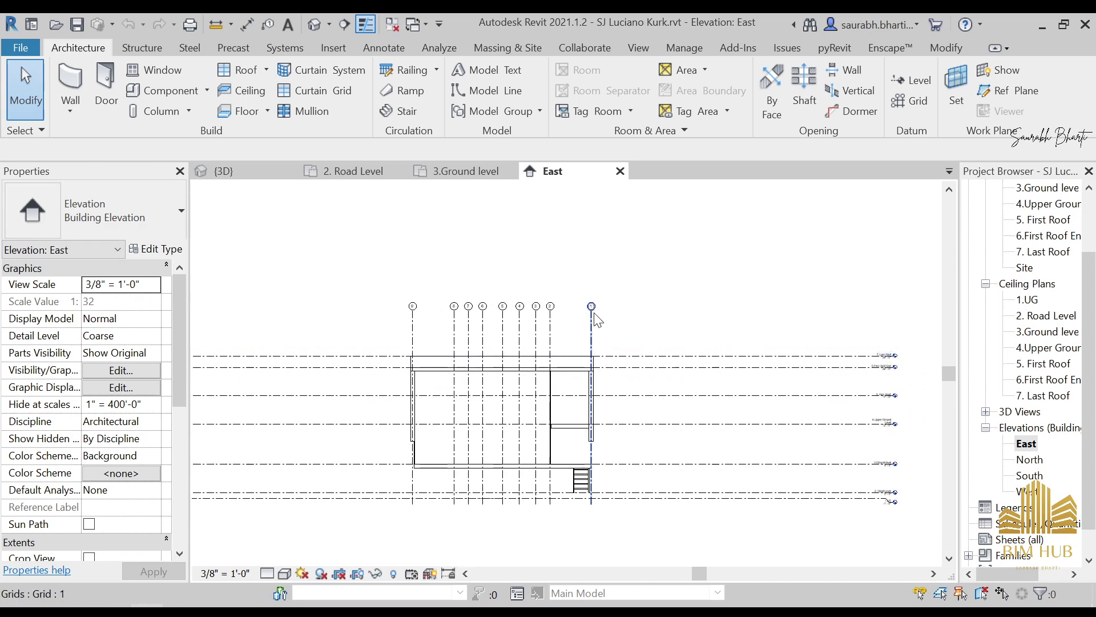
scroll(596, 318, "up", 2)
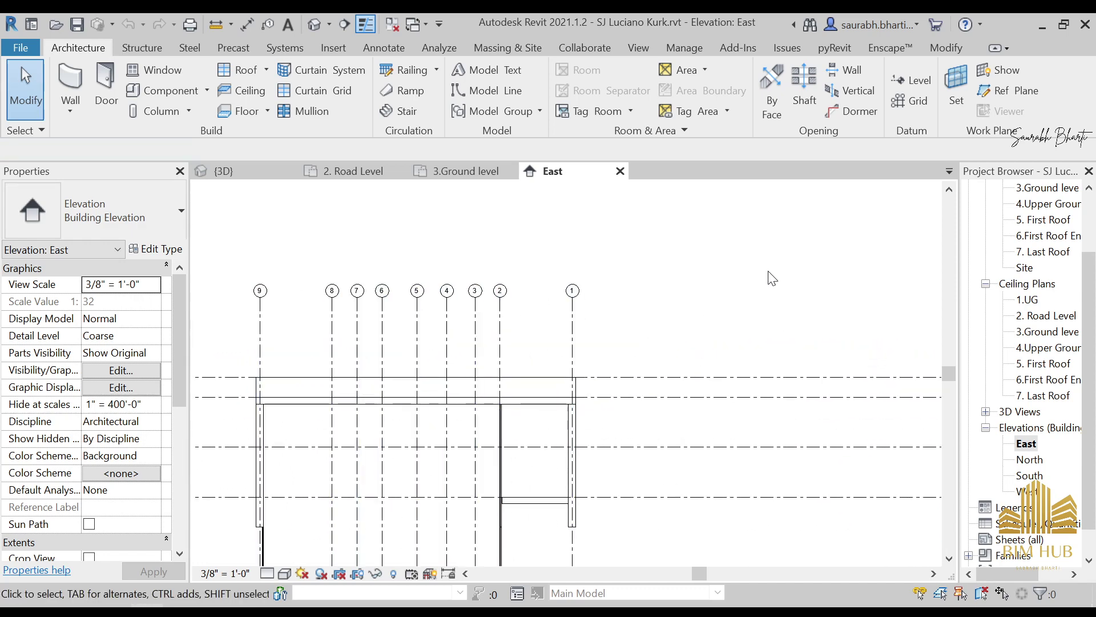
scroll(900, 323, "up", 3)
scroll(486, 441, "down", 2)
scroll(624, 403, "down", 2)
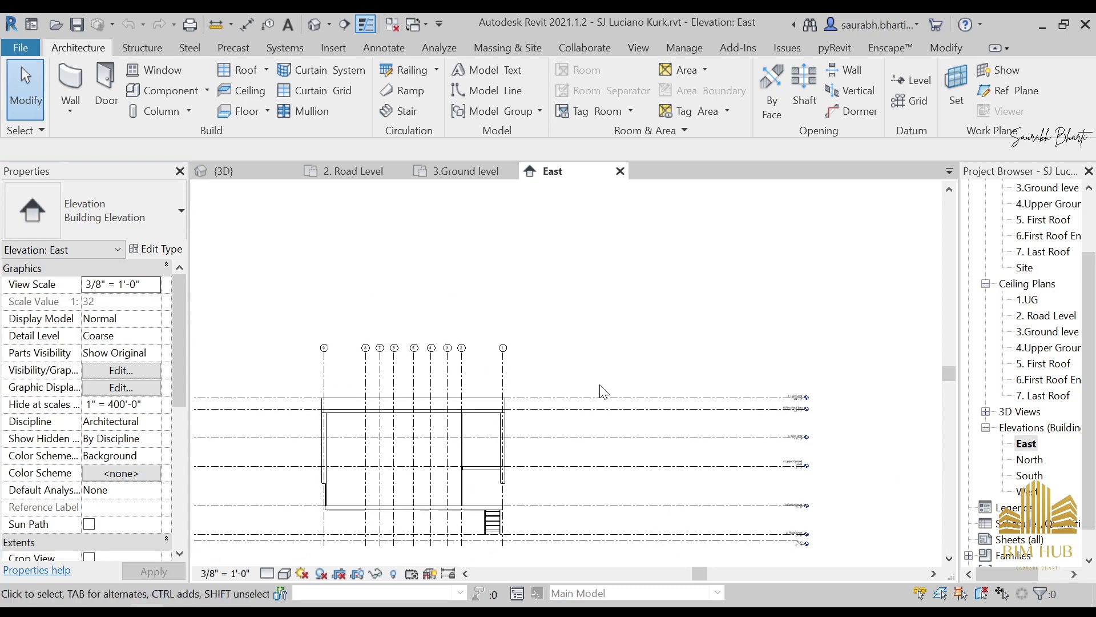
Step: Open the 3.Ground level floor plan and examine the extent of the Floor 1.jpg underlay against the grids
scroll(1038, 283, "up", 2)
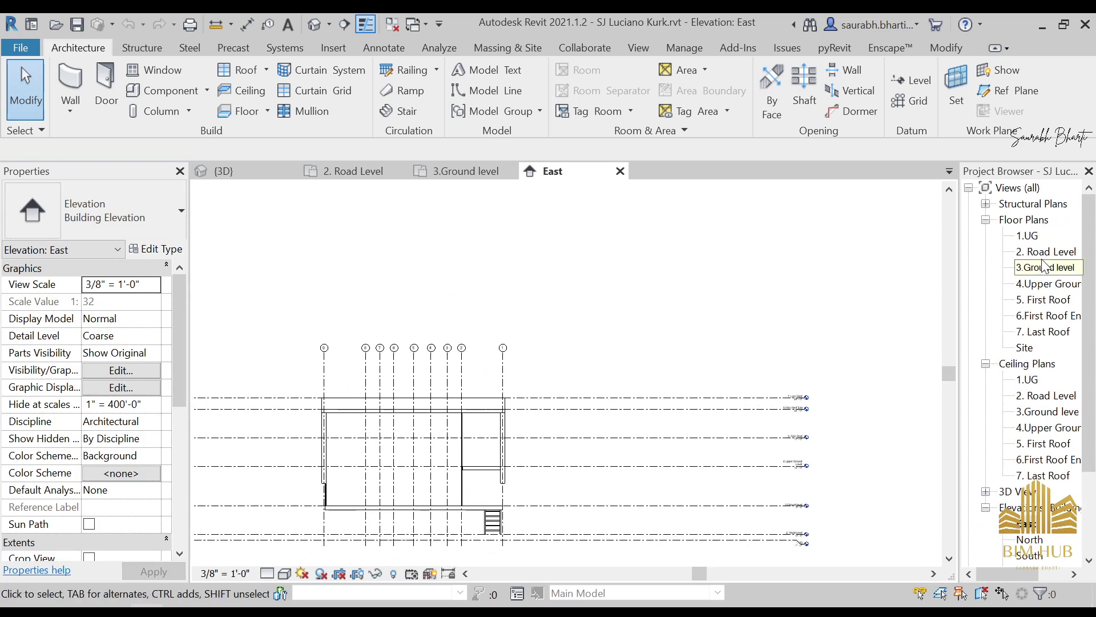
double_click(1044, 266)
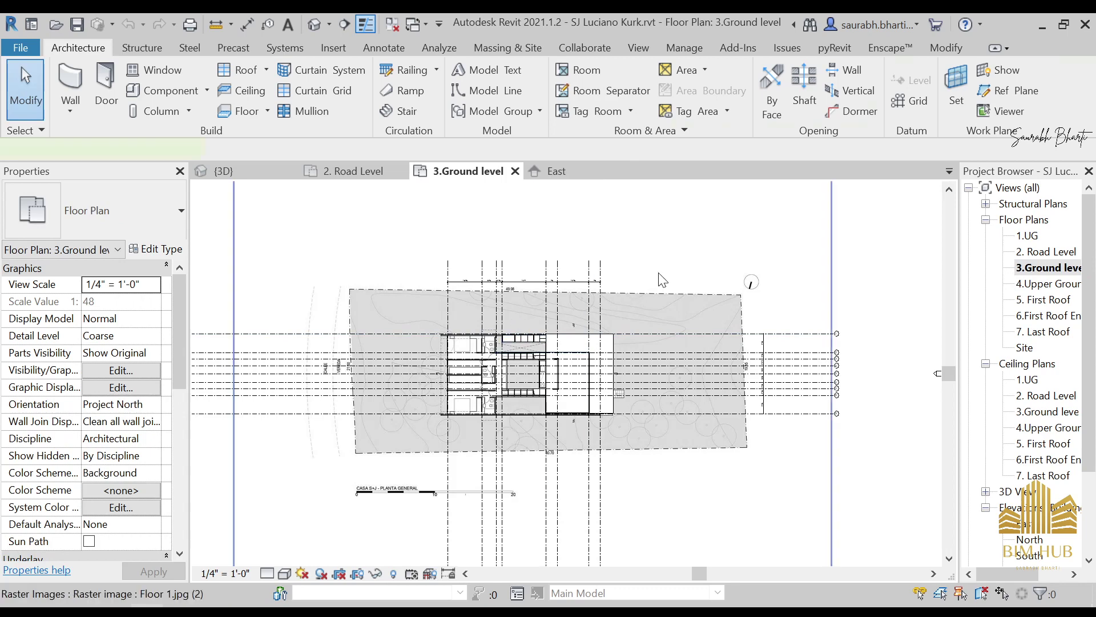
left_click(618, 314)
scroll(618, 314, "down", 2)
scroll(604, 313, "up", 4)
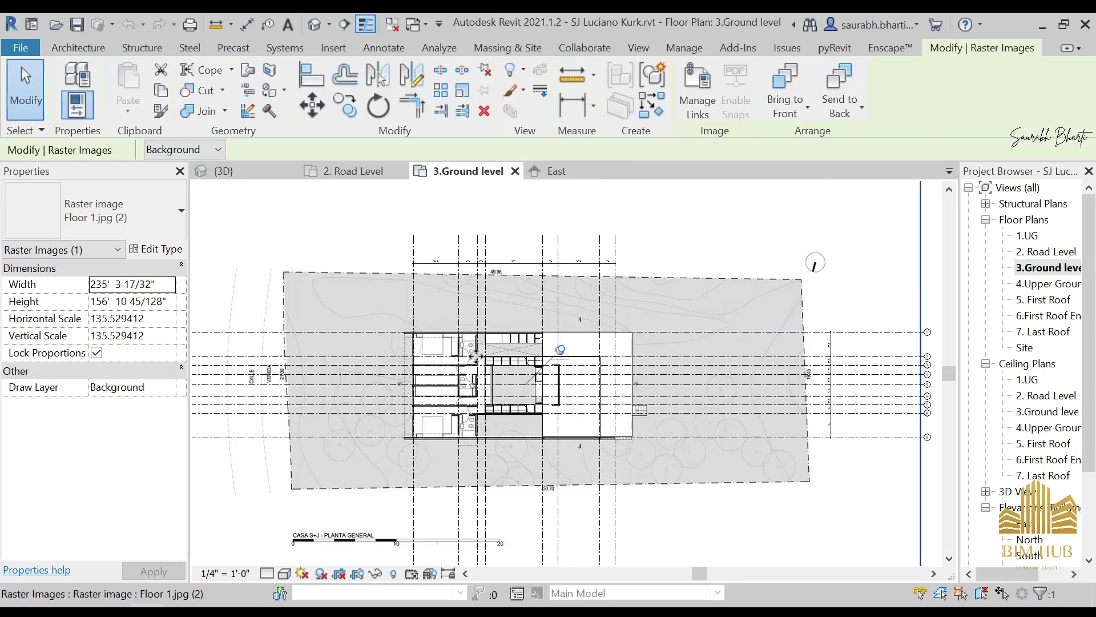
scroll(566, 296, "down", 4)
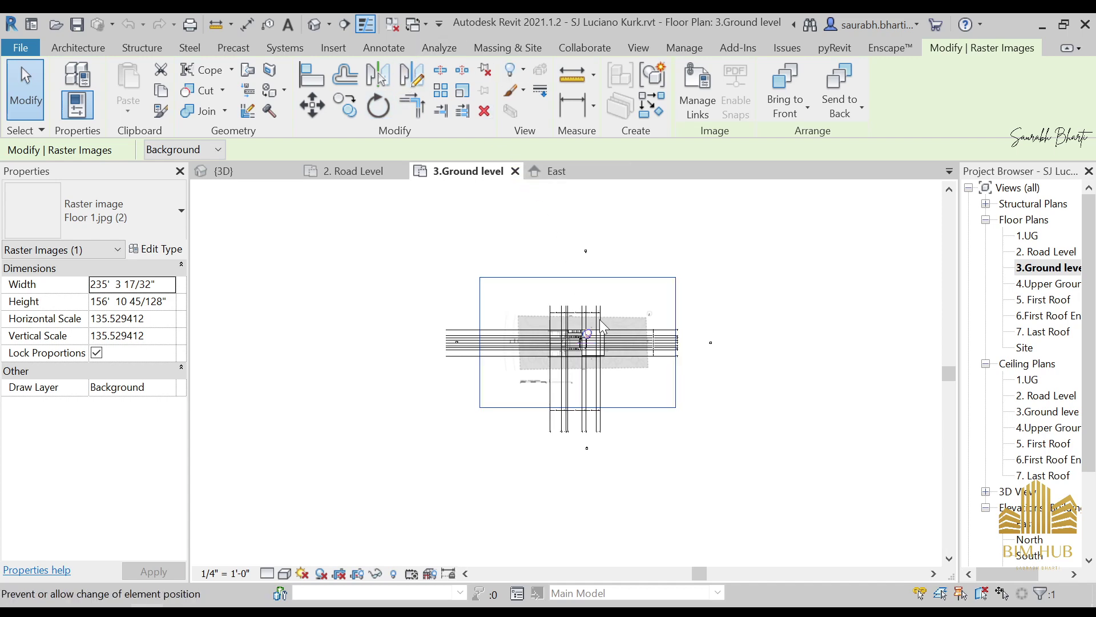
scroll(601, 330, "up", 1)
scroll(601, 330, "up", 2)
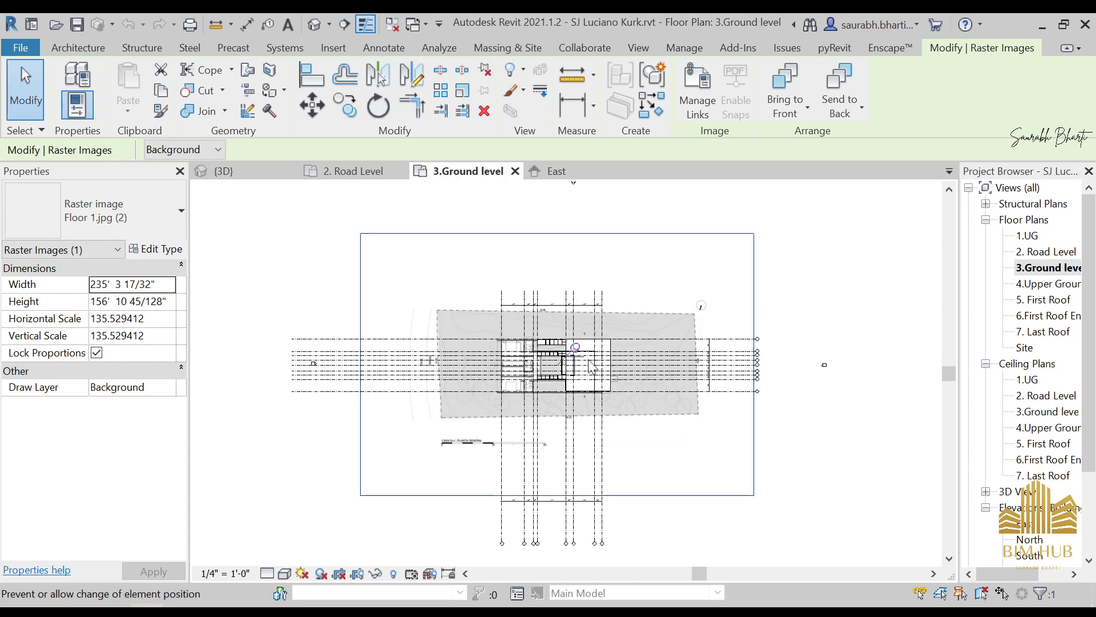
scroll(567, 356, "up", 5)
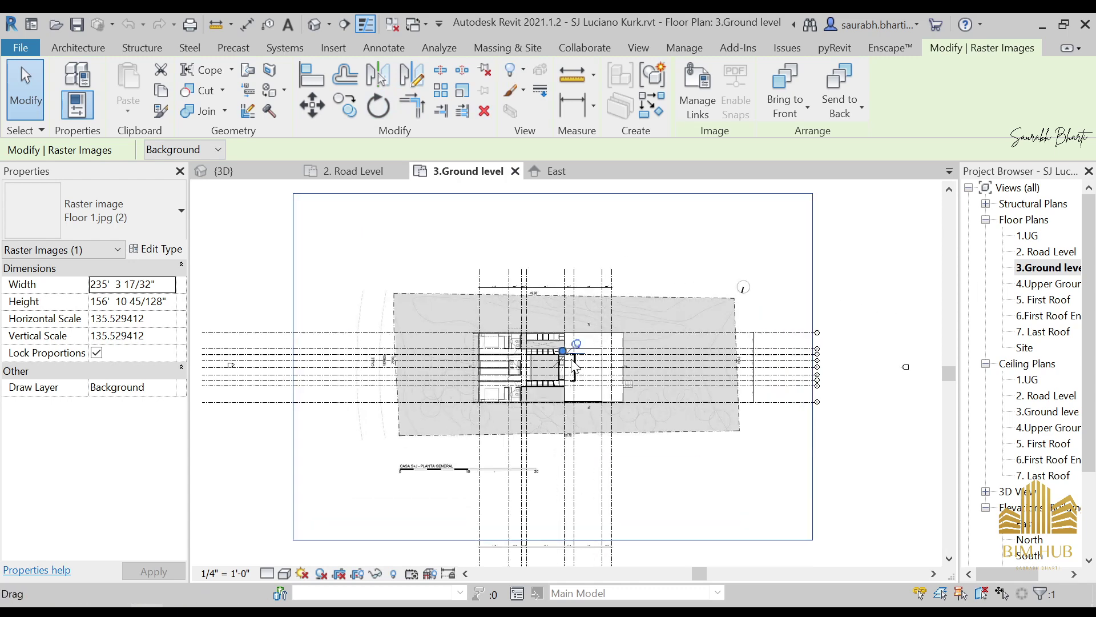
middle_click_drag(343, 347, 495, 338)
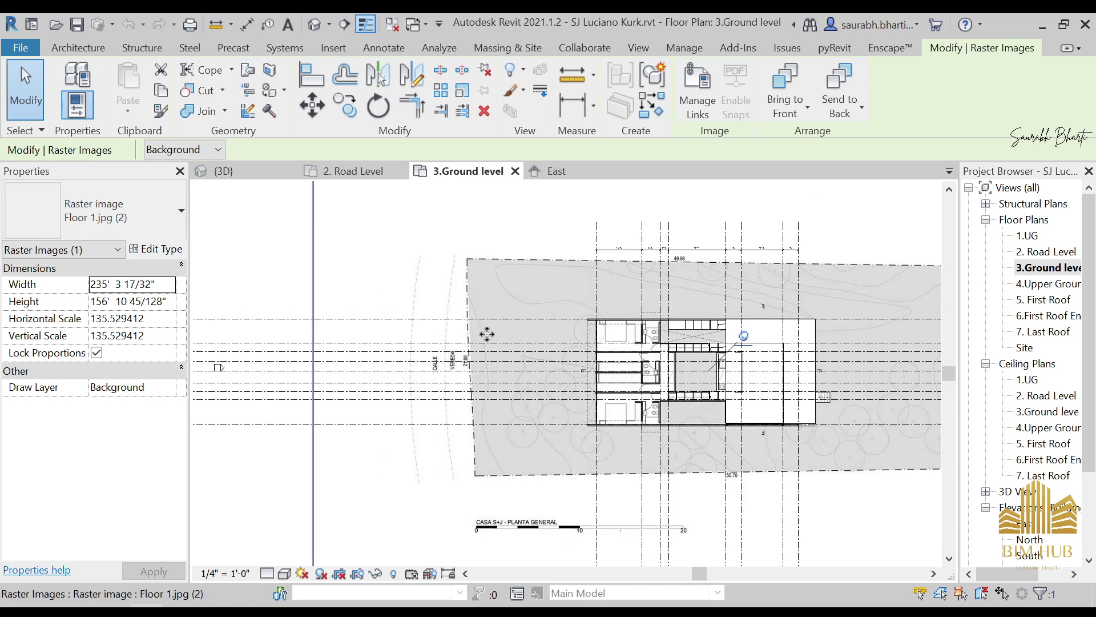
Step: Select grid 1 in the ground level plan and inspect its alignment with the house's upper outer wall
left_click(287, 322)
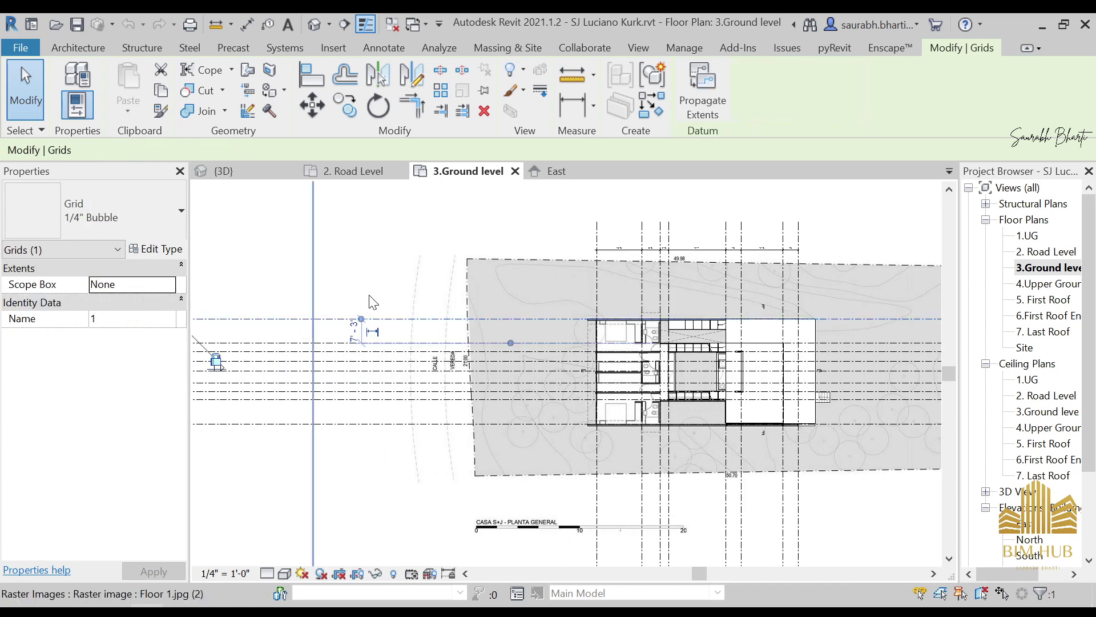
left_click(280, 260)
scroll(662, 322, "up", 4)
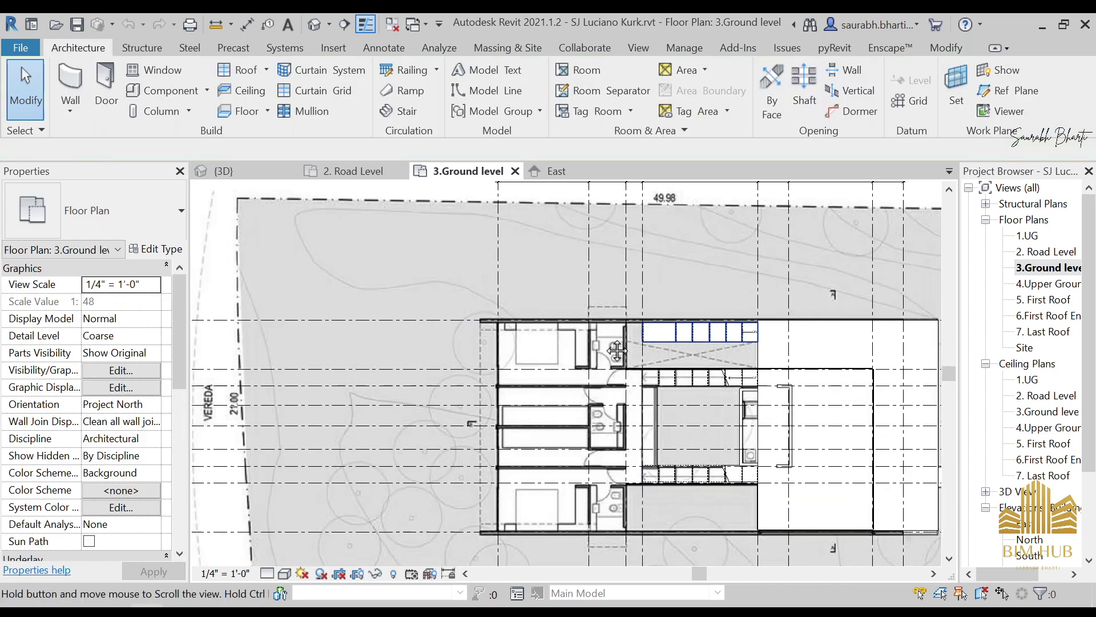
scroll(680, 337, "down", 5)
left_click(761, 312)
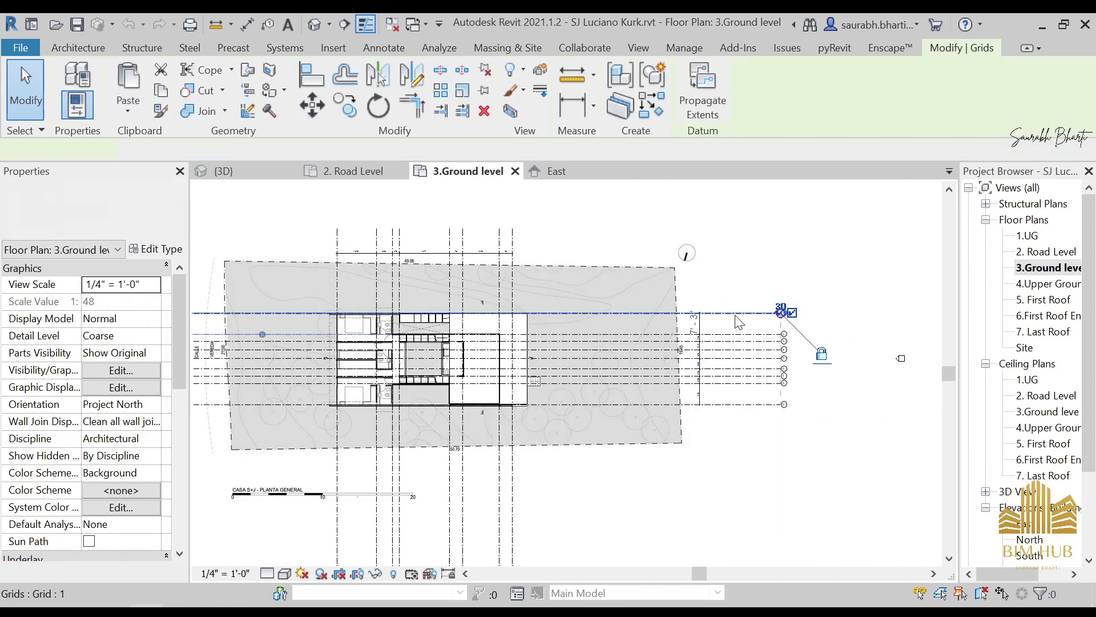
middle_click_drag(451, 332, 607, 343)
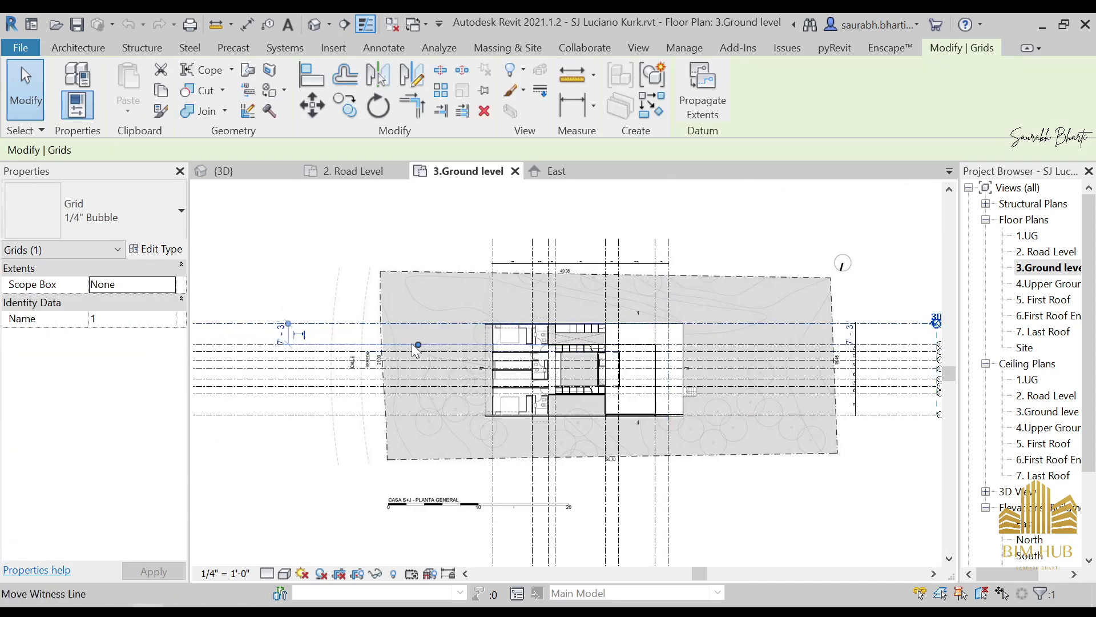
scroll(524, 320, "up", 5)
scroll(523, 319, "up", 2)
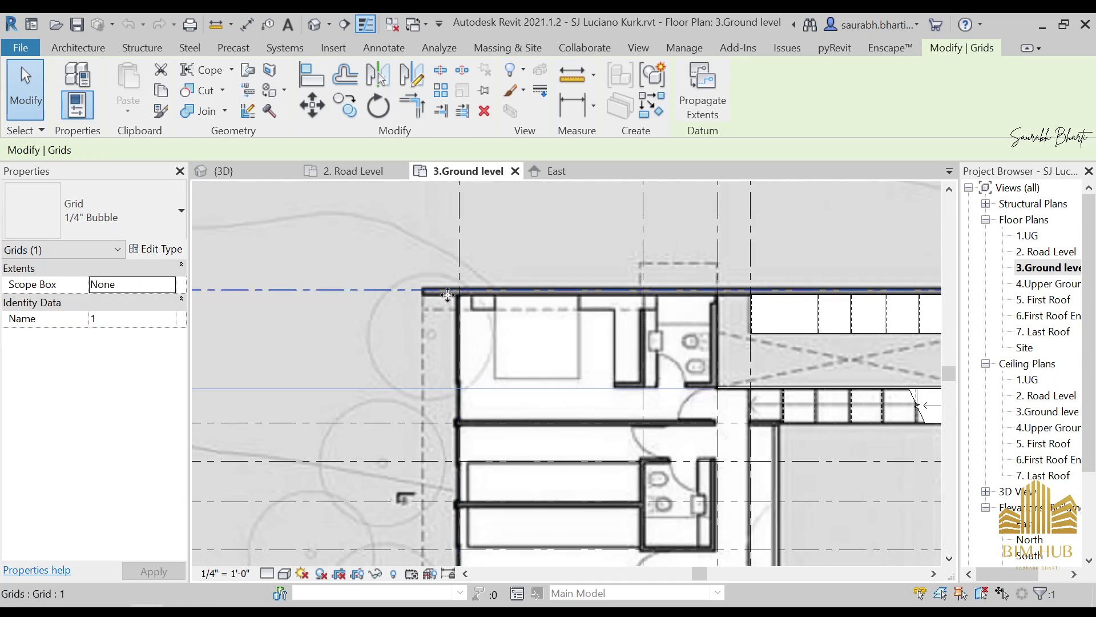
Step: Select grids 3, 2 and 5 in the ground level plan and inspect their alignment with the underlay walls
middle_click_drag(339, 294, 383, 154)
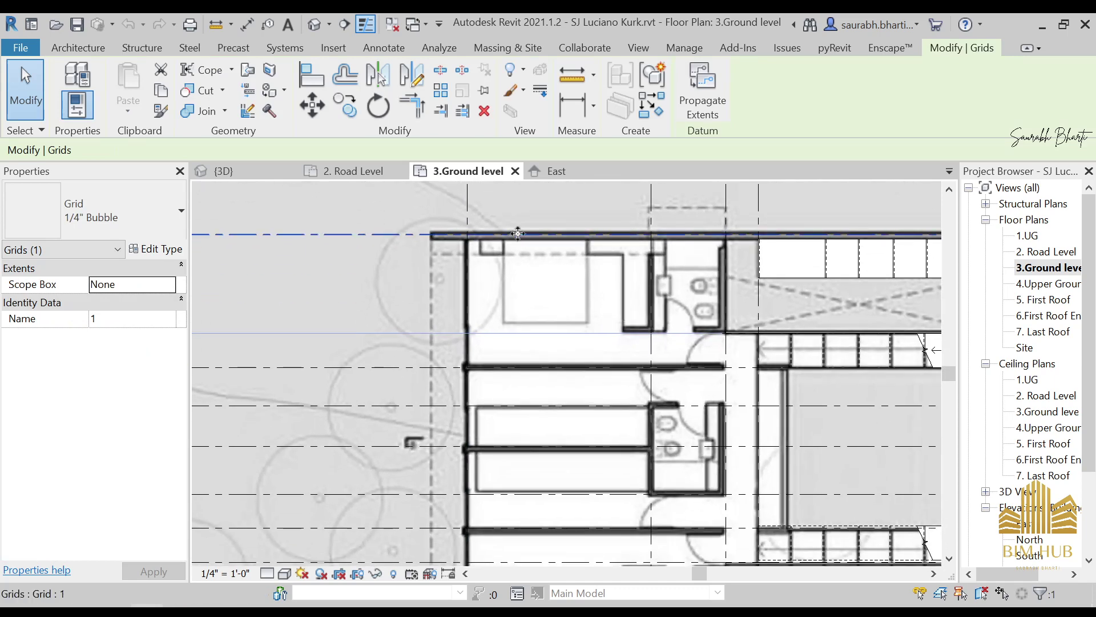
middle_click_drag(564, 230, 565, 228)
left_click(483, 282)
scroll(534, 264, "down", 3)
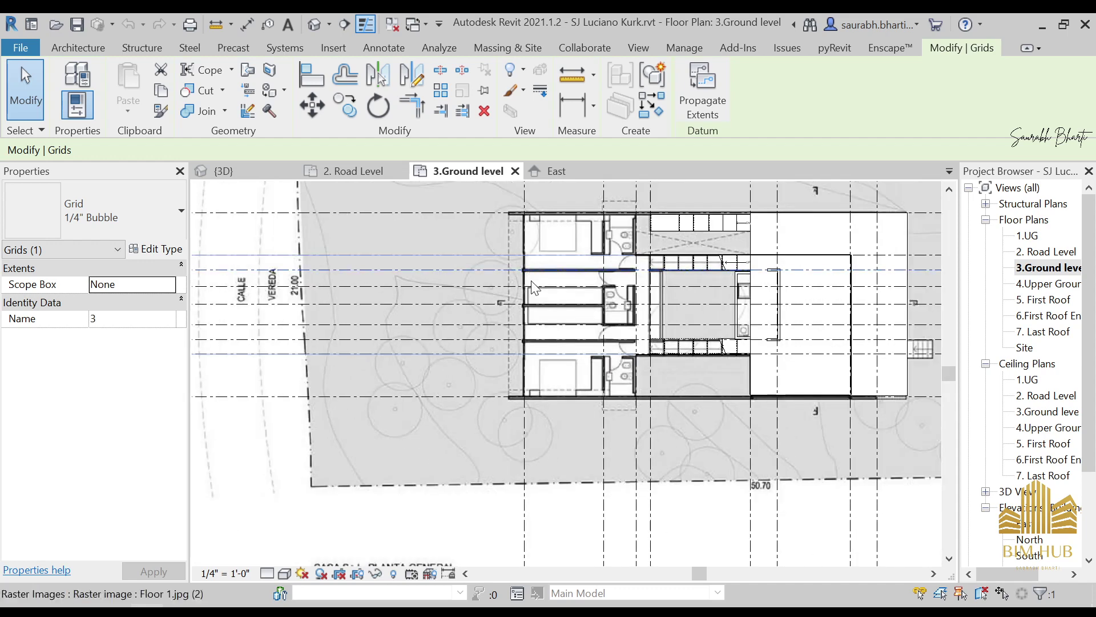
left_click(414, 256)
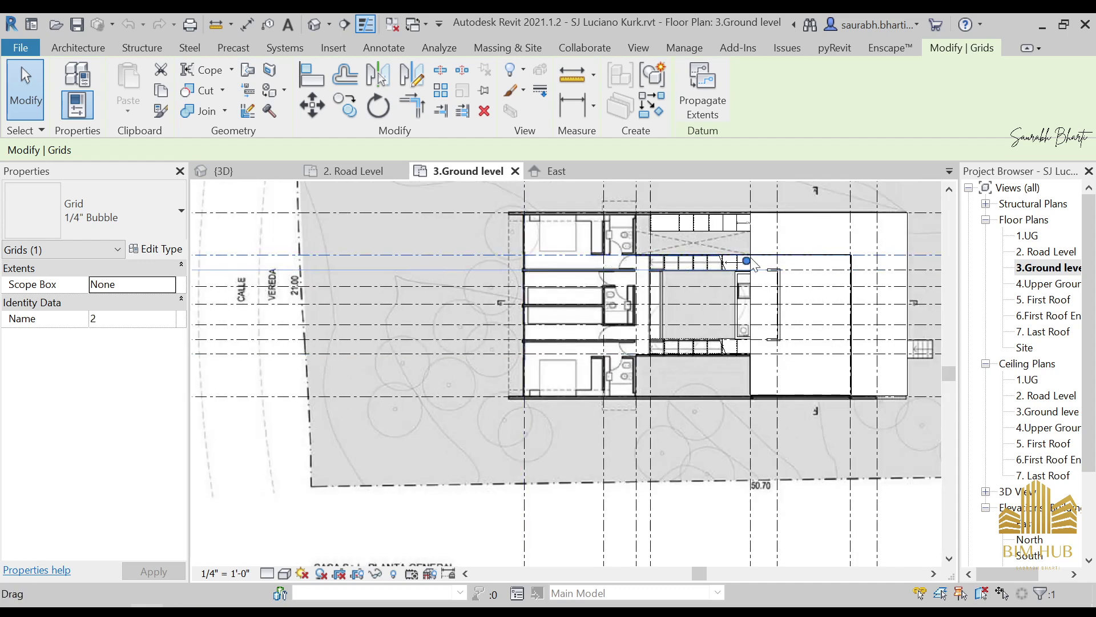
scroll(496, 292, "up", 2)
left_click(495, 298)
left_click(498, 306)
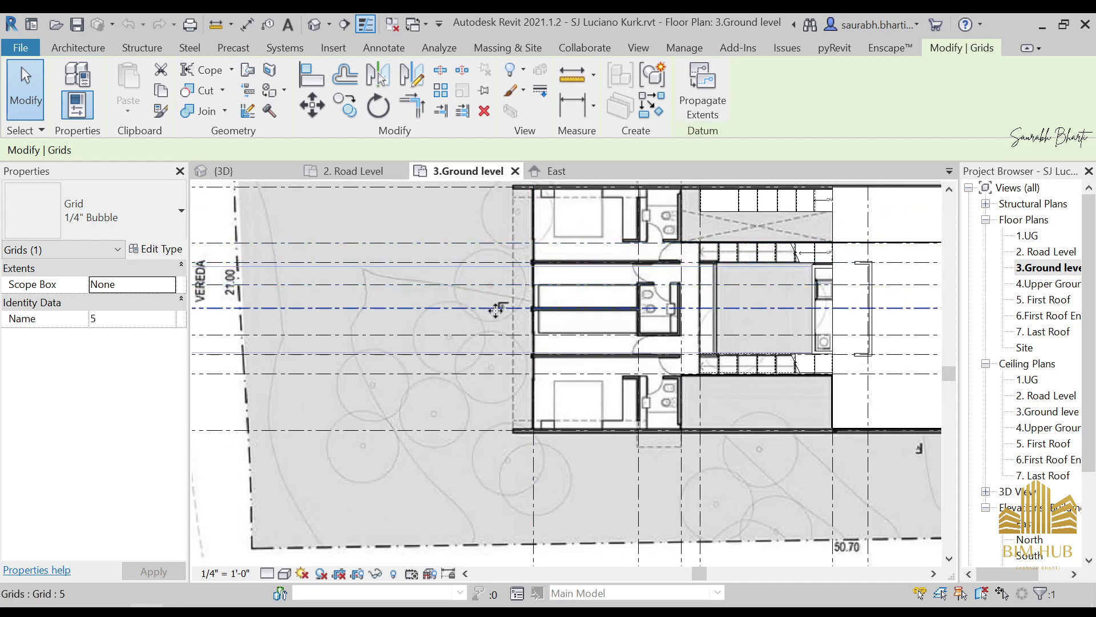
Step: Select the Floor 1.jpg underlay and examine its full extent against the grid layout and the house's upper wall
left_click(446, 344)
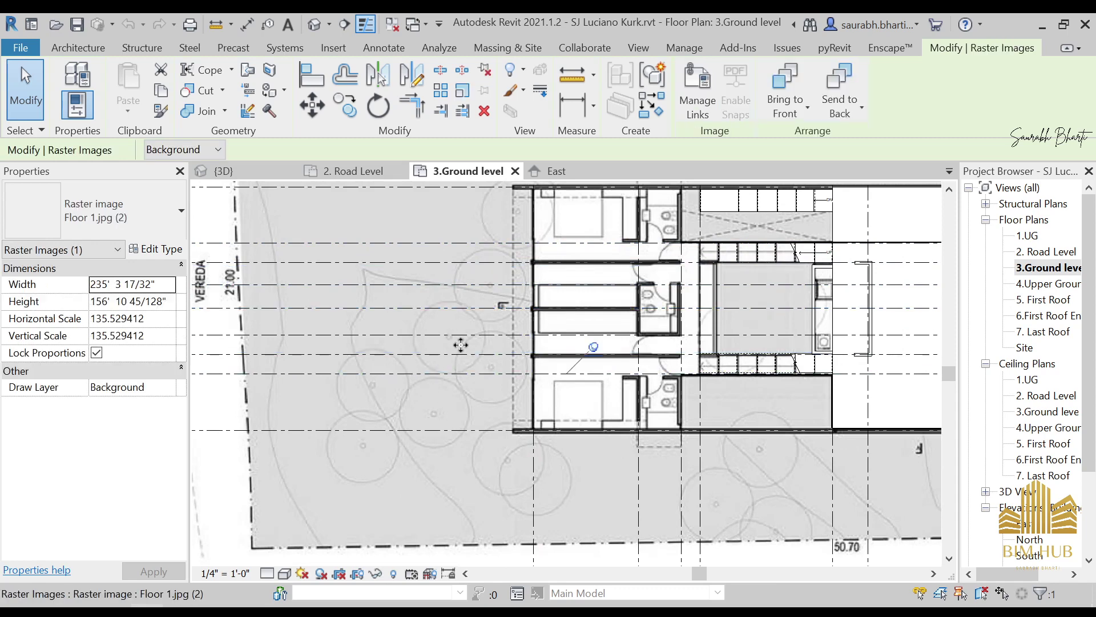
scroll(470, 347, "down", 5)
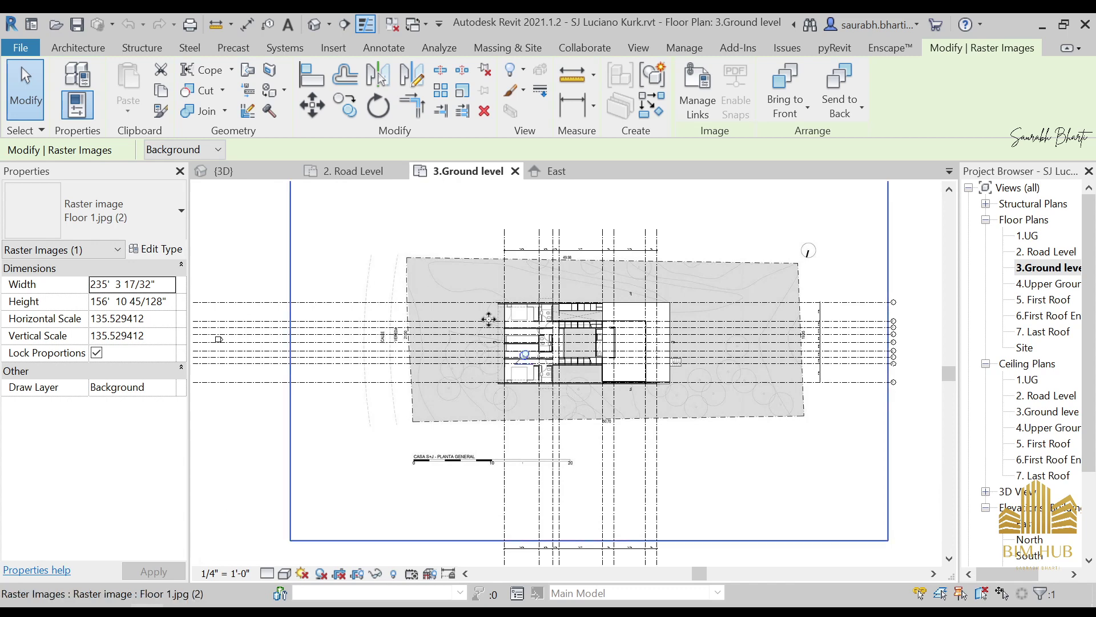
scroll(497, 374, "down", 1)
scroll(497, 372, "down", 2)
scroll(517, 311, "up", 3)
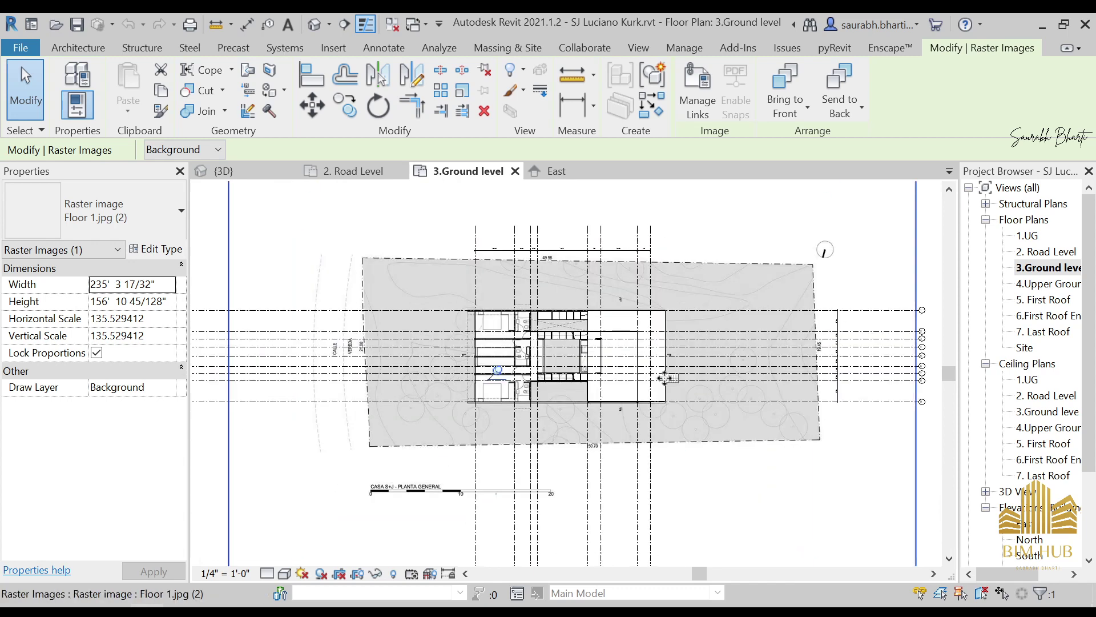
scroll(689, 378, "down", 2)
scroll(746, 317, "up", 1)
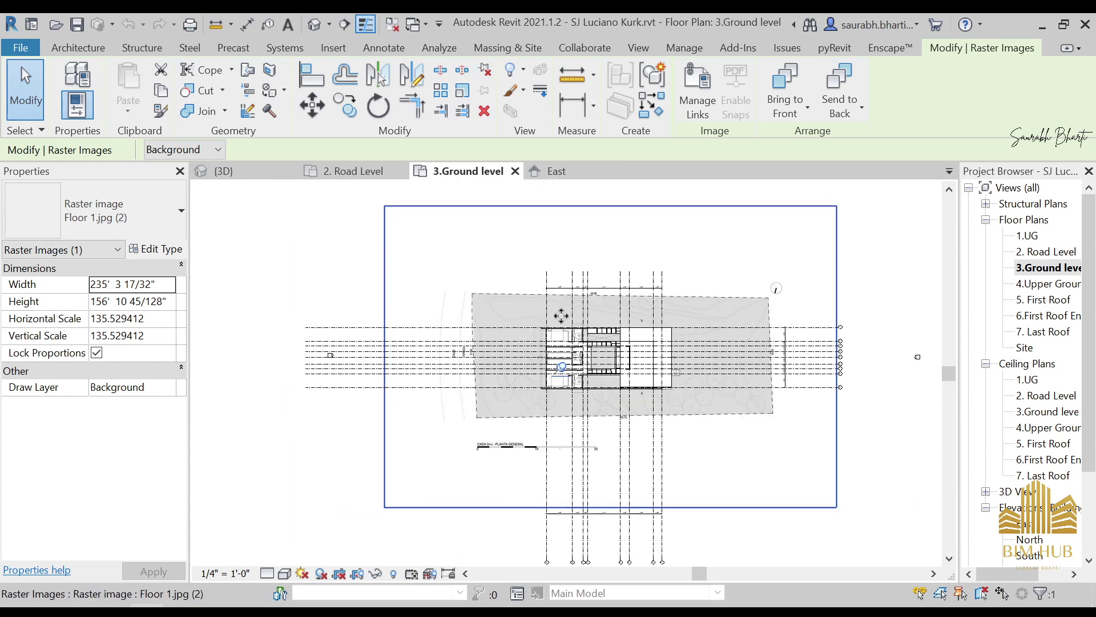
scroll(567, 354, "up", 3)
scroll(567, 354, "up", 3)
scroll(453, 357, "up", 2)
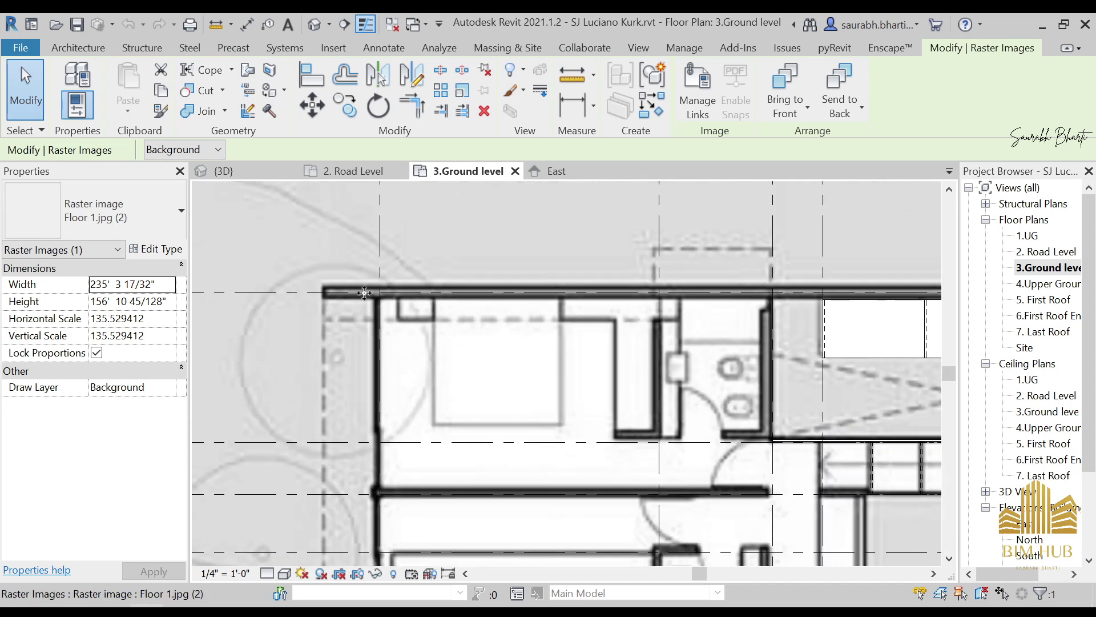
Step: Follow the house's upper outer wall along grid 1 and examine how the crossing grids meet it
scroll(369, 299, "down", 1)
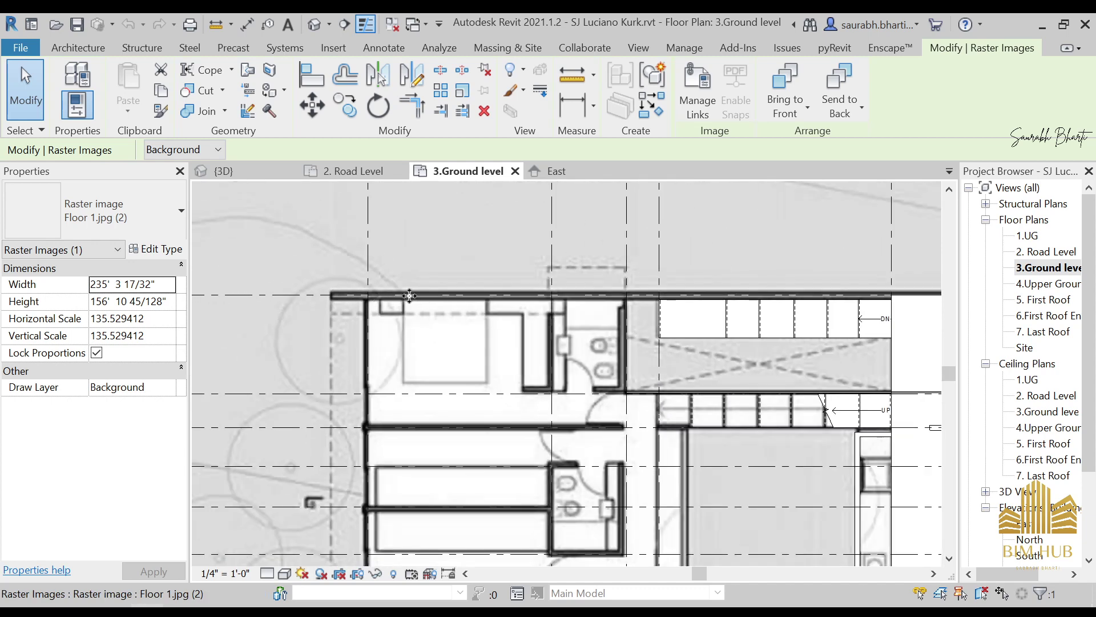
scroll(339, 294, "down", 2)
middle_click_drag(337, 294, 371, 254)
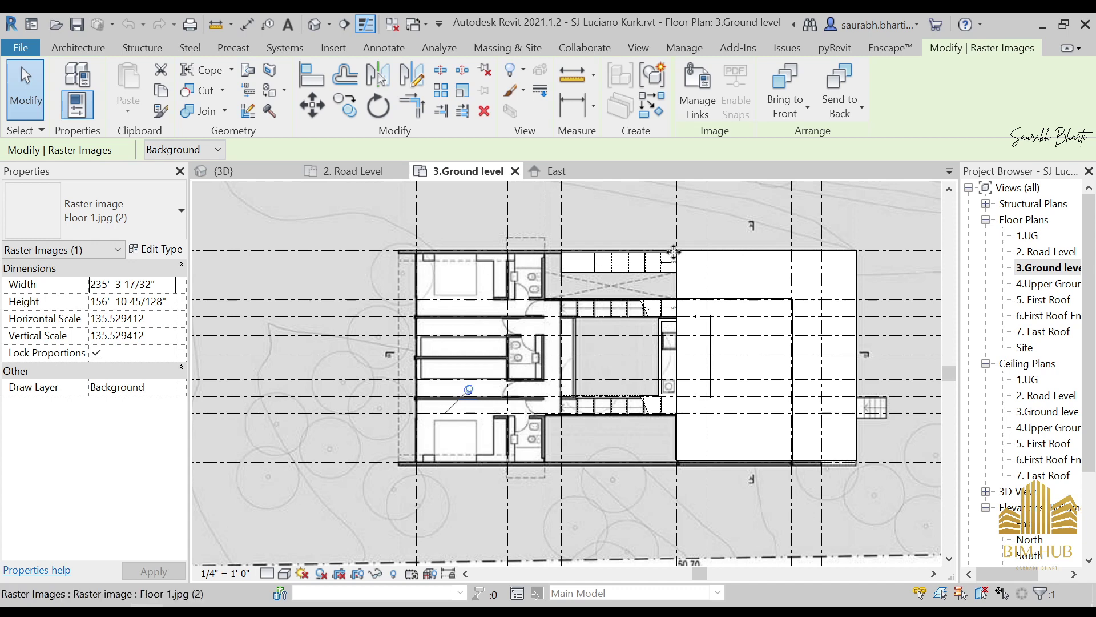
scroll(665, 264, "up", 5)
scroll(494, 265, "down", 5)
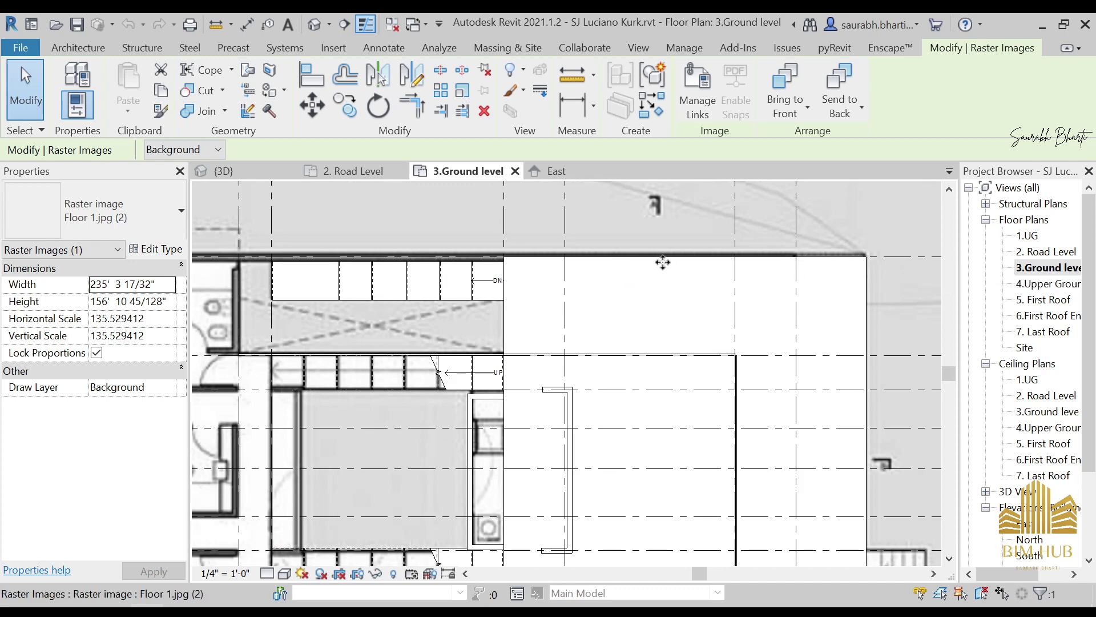
scroll(688, 269, "down", 2)
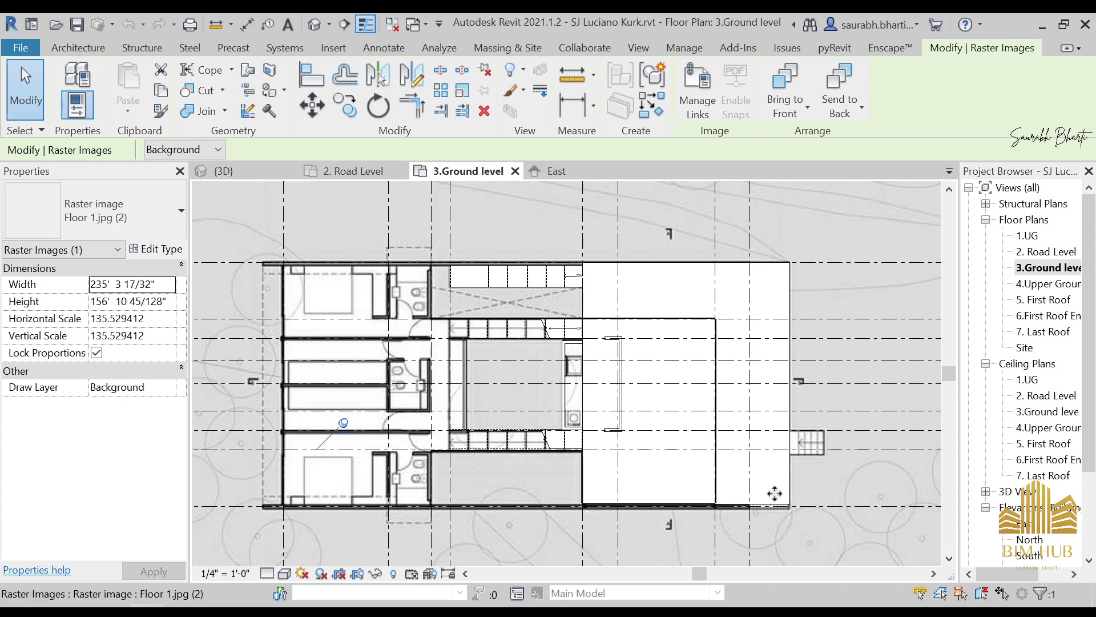
Step: Examine the lower bedrooms, bathrooms and partition walls of the ground level underlay against the grids
middle_click_drag(355, 446, 519, 347)
scroll(517, 345, "up", 2)
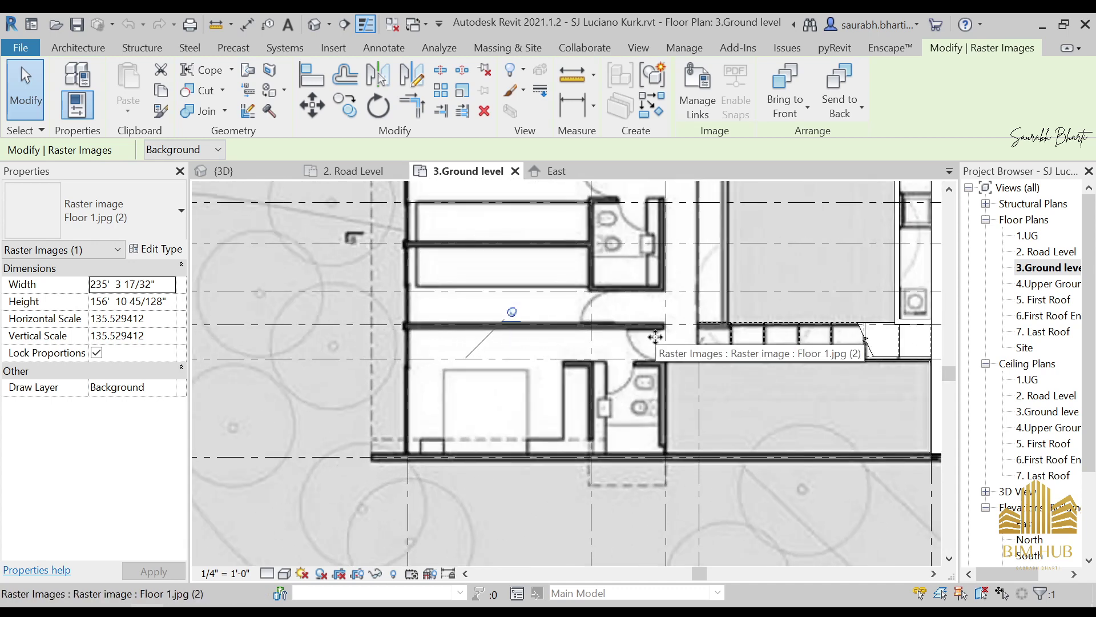
middle_click_drag(591, 310, 531, 366)
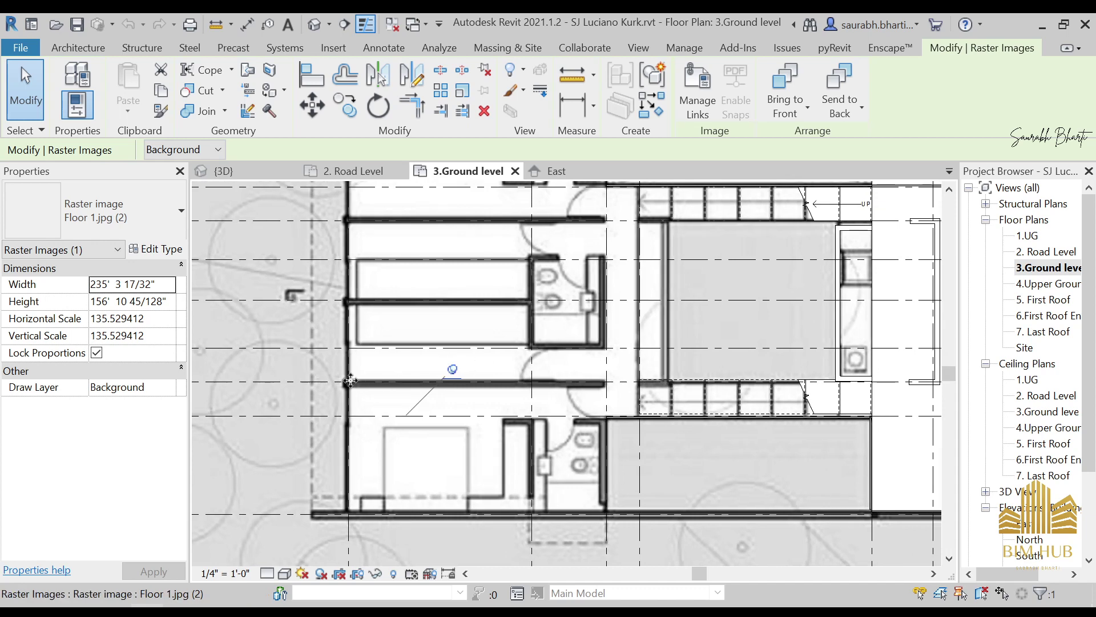
middle_click_drag(561, 386, 525, 400)
middle_click_drag(396, 395, 384, 408)
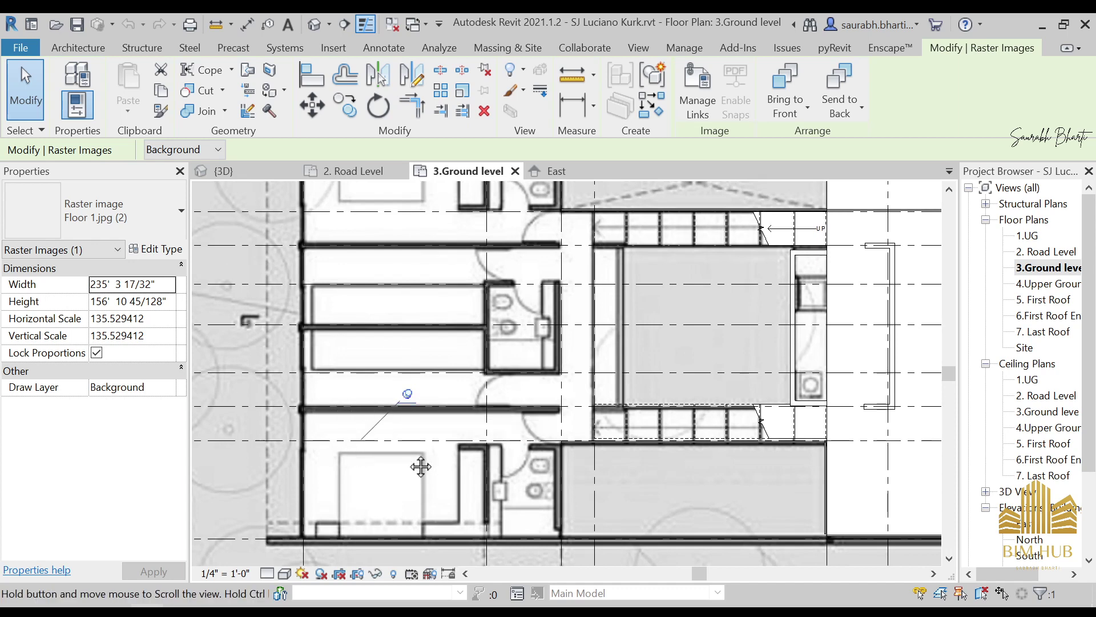
middle_click_drag(421, 466, 519, 460)
scroll(348, 318, "down", 3)
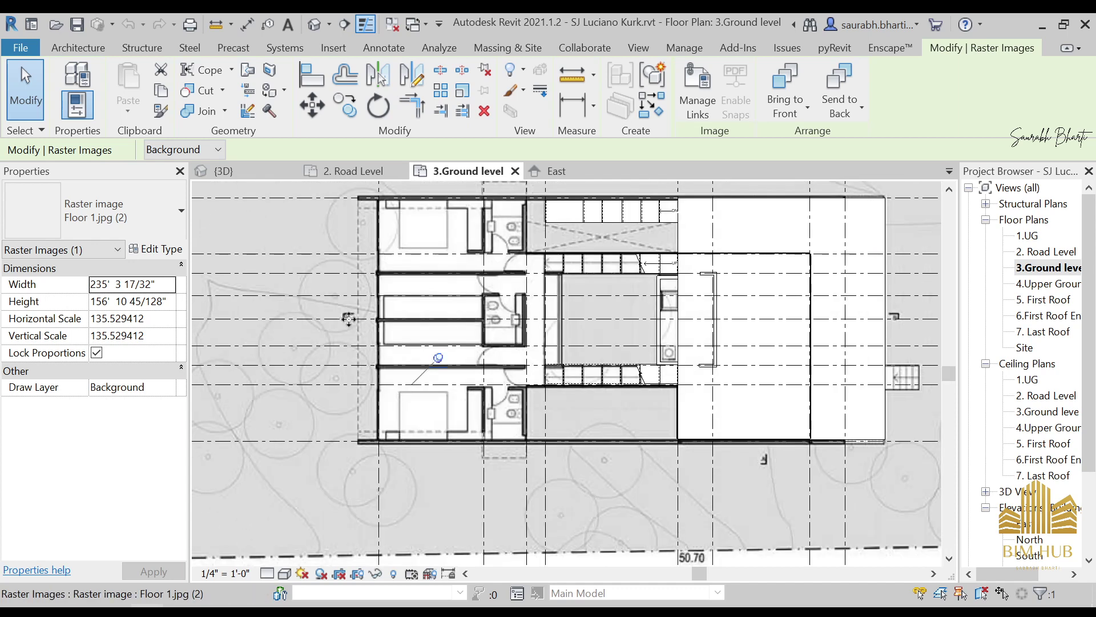
middle_click_drag(494, 284, 429, 325)
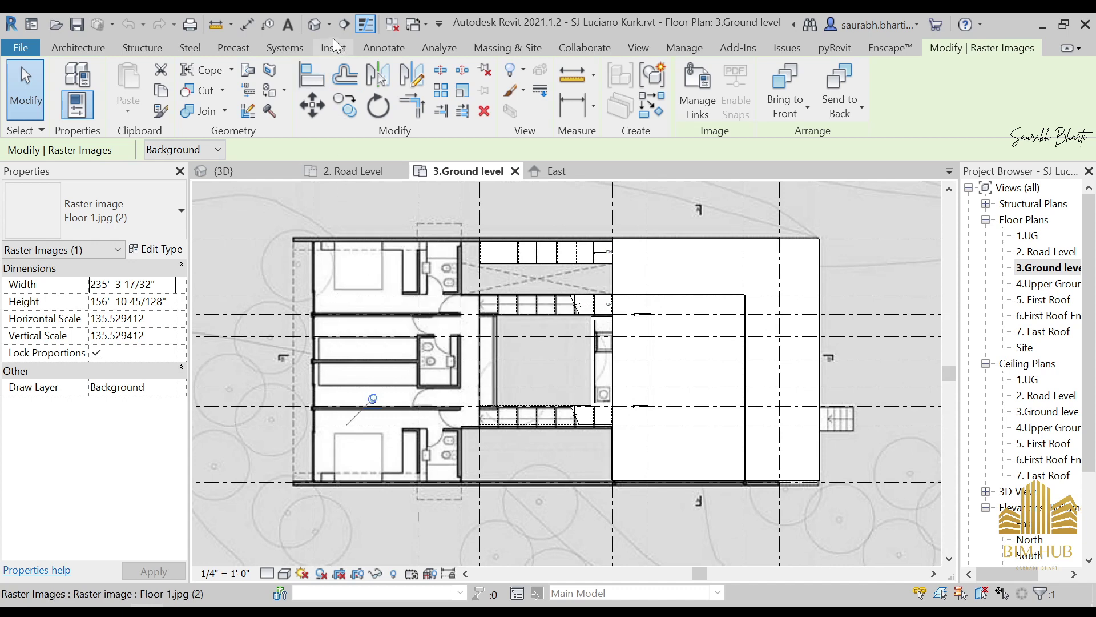
Step: Open the default 3D view and examine the house from several sides, selecting the long Generic - 9" outer wall
left_click(314, 24)
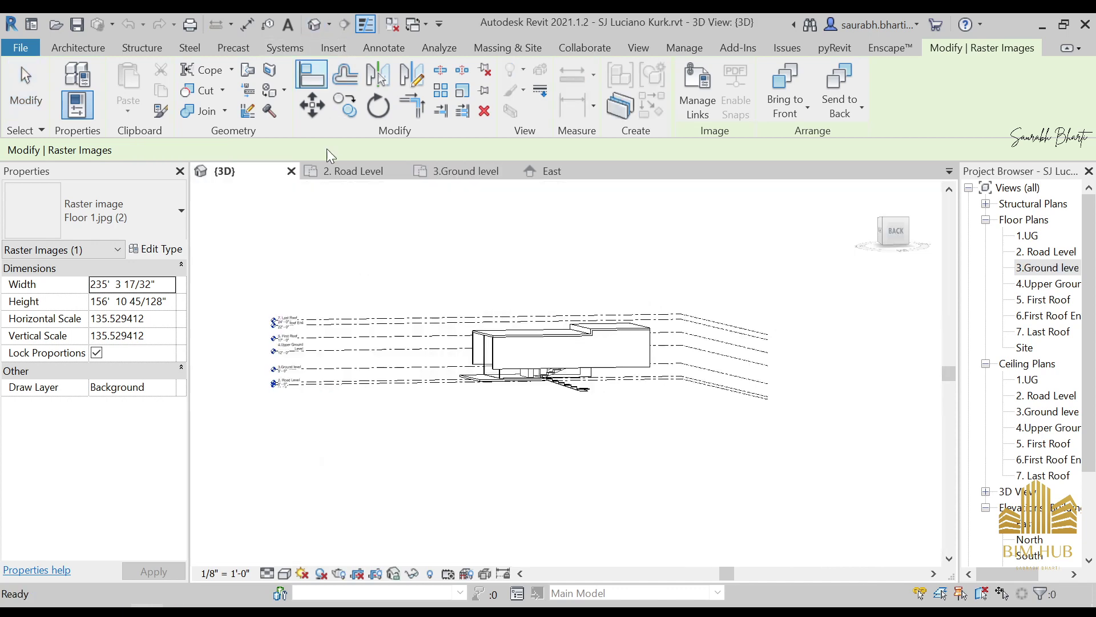
scroll(415, 378, "down", 2)
middle_click_drag(534, 485, 769, 553, "shift")
middle_click_drag(774, 476, 617, 371)
middle_click_drag(617, 371, 575, 440)
scroll(574, 440, "up", 3)
scroll(576, 500, "up", 1)
middle_click_drag(578, 503, 557, 553, "shift")
scroll(545, 507, "up", 1)
left_click(577, 477)
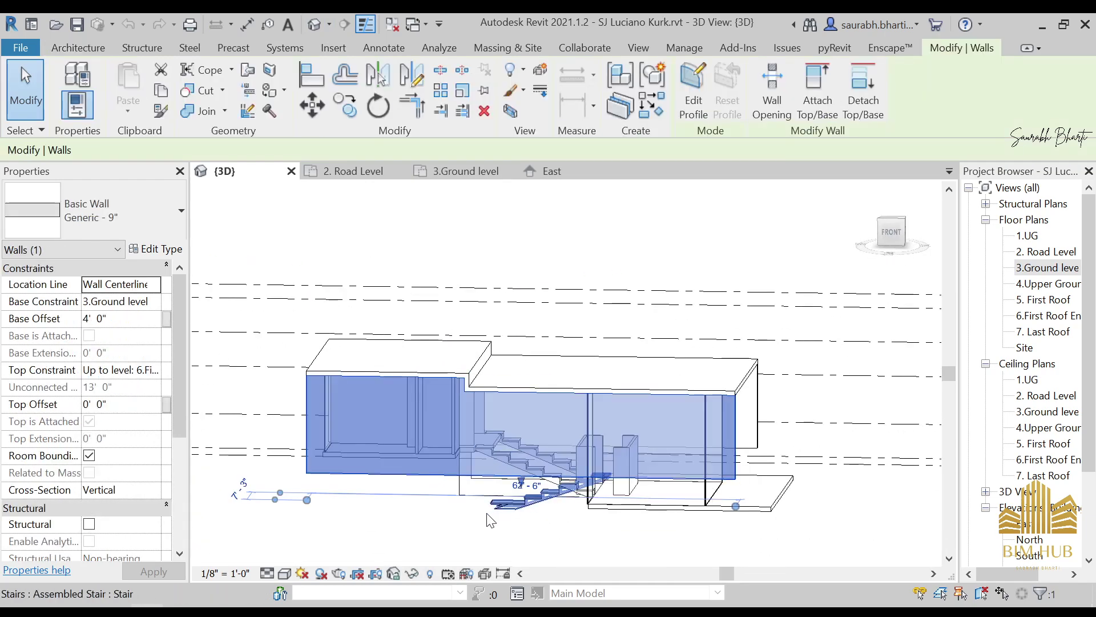
middle_click_drag(578, 488, 643, 523, "shift")
left_click(895, 235)
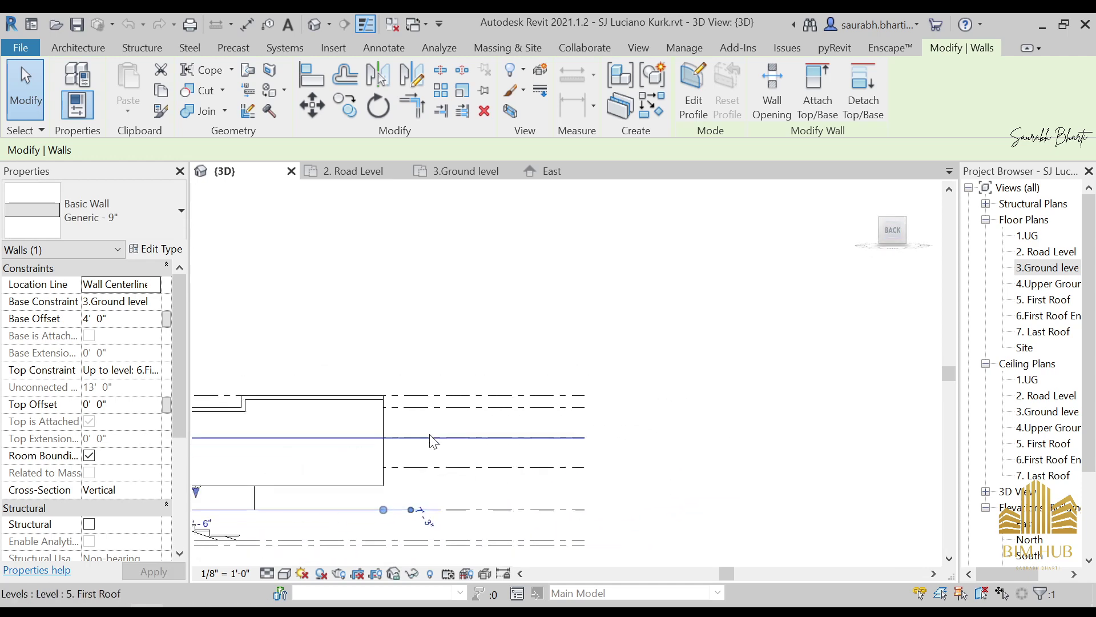
Step: Temporarily hide the long Generic - 9" outer wall on the back side to expose the interior stairs
middle_click_drag(337, 445, 702, 369)
scroll(677, 389, "up", 3)
left_click(630, 424)
left_click(628, 428)
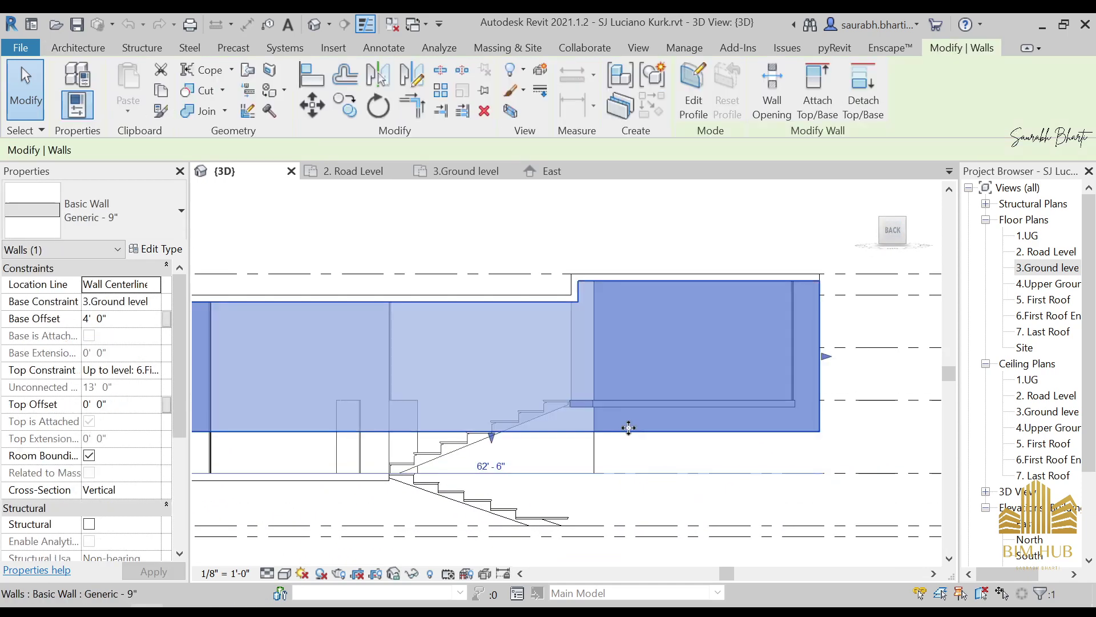
key("h")
key("h")
scroll(562, 433, "down", 2)
middle_click_drag(635, 451, 591, 485, "shift")
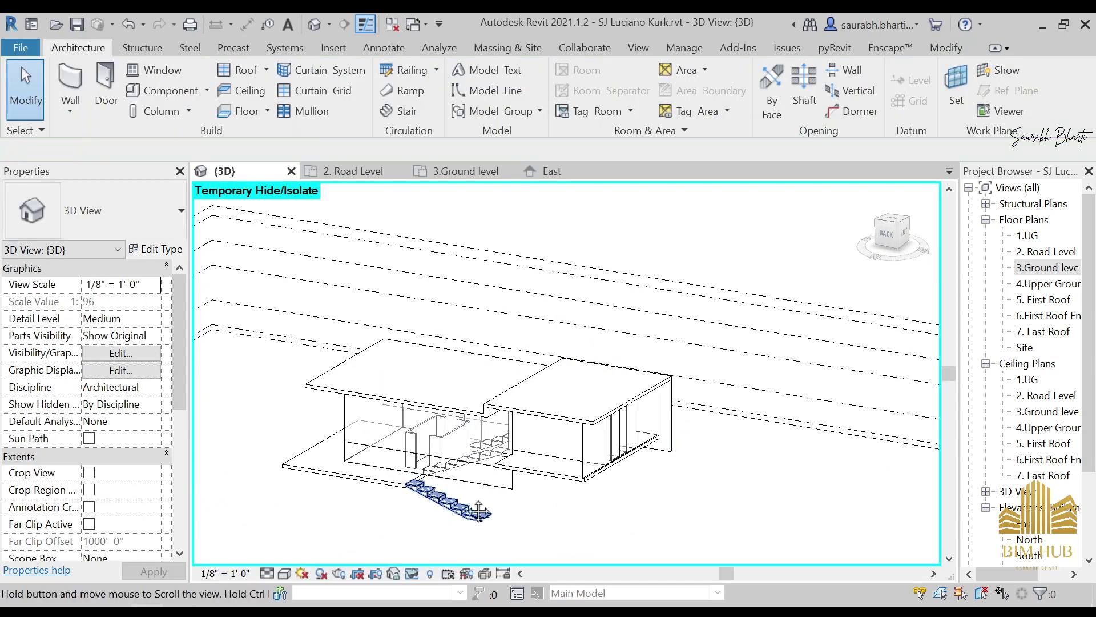
Step: Select the exterior stair from 2. Road Level to 3.Ground level and inspect the stair geometry up close
middle_click_drag(447, 501, 581, 443)
scroll(582, 443, "up", 2)
left_click(581, 443)
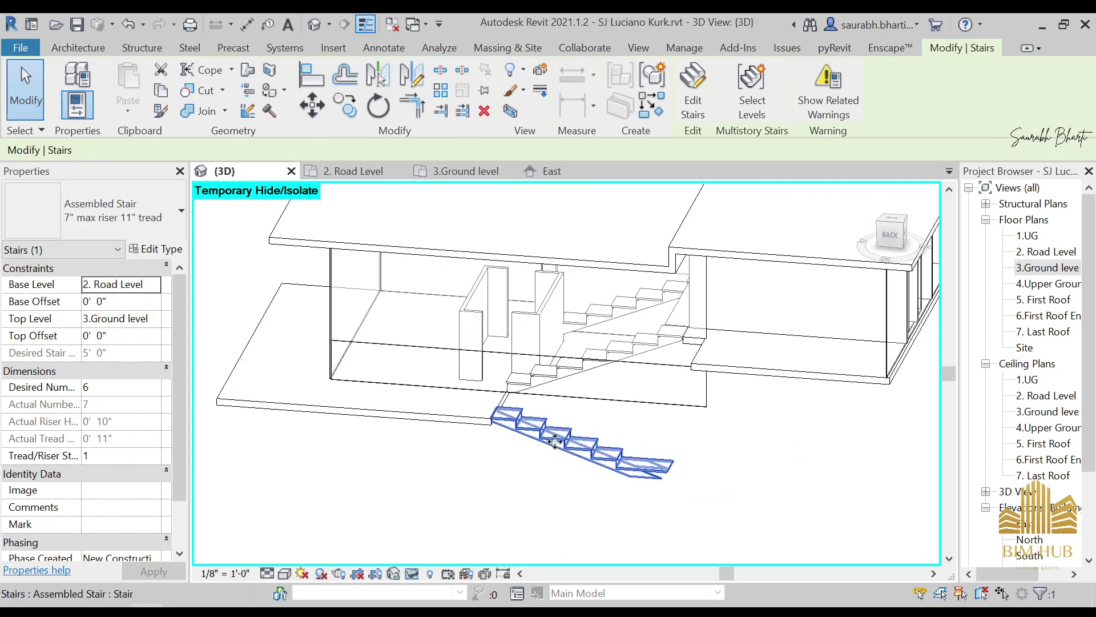
left_click_drag(555, 442, 578, 362)
scroll(577, 362, "up", 2)
middle_click_drag(578, 362, 556, 350, "shift")
scroll(556, 350, "up", 4)
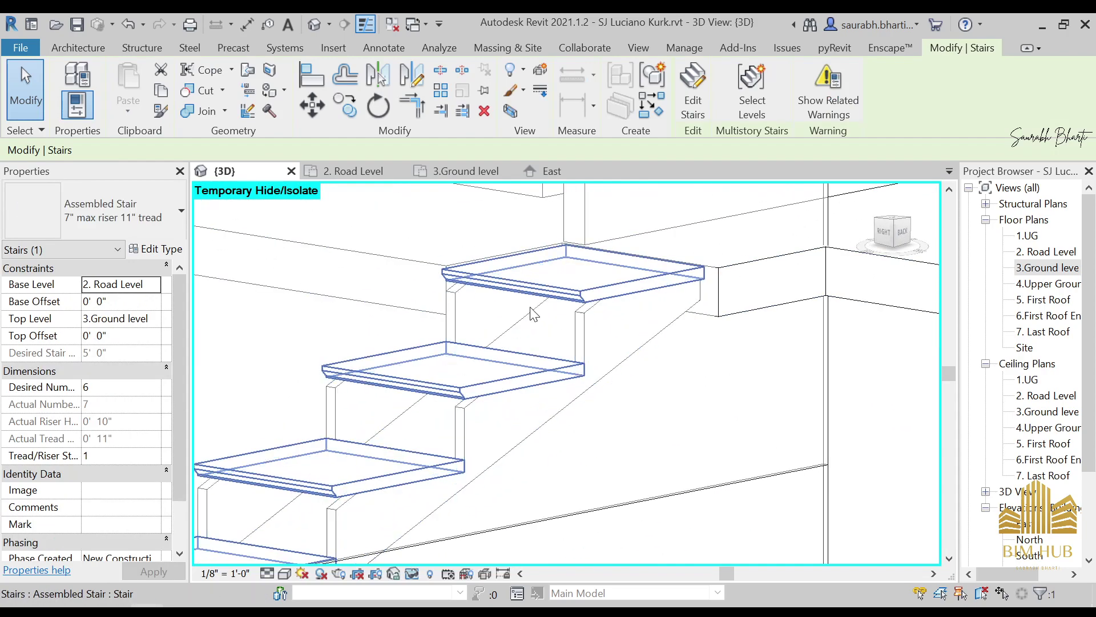
Step: Select the stair rising from 3.Ground level and inspect its treads, risers and supports
scroll(553, 311, "down", 2)
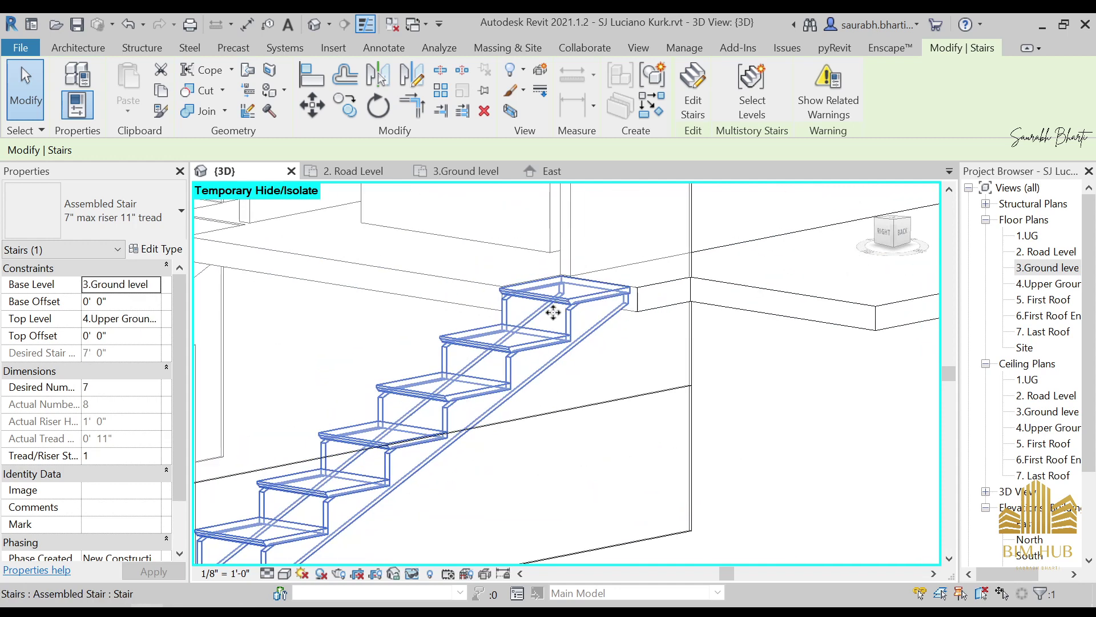
scroll(582, 305, "down", 3)
scroll(584, 310, "up", 2)
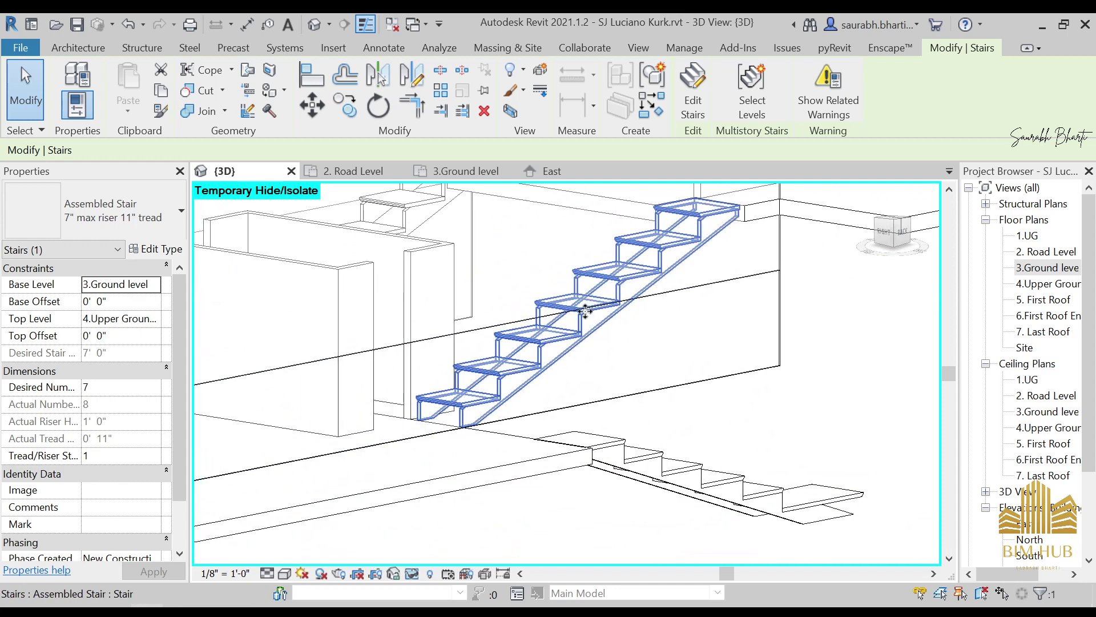
middle_click_drag(670, 341, 714, 320, "shift")
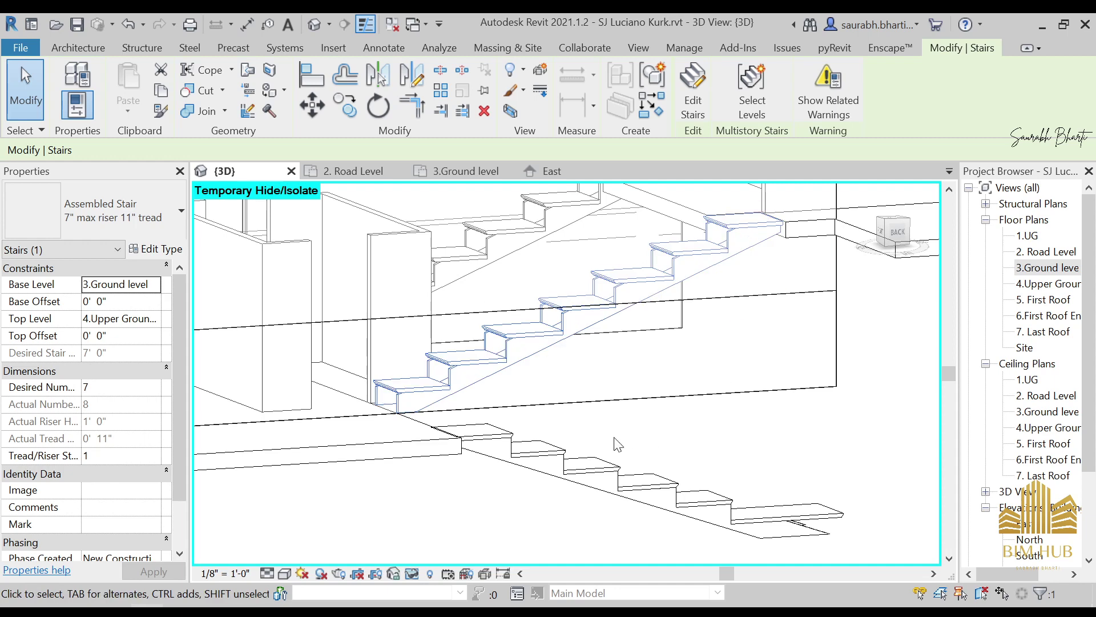
Step: Select the lower exterior stair and review its type and run type properties, leaving them without changes
left_click(596, 473)
left_click(158, 250)
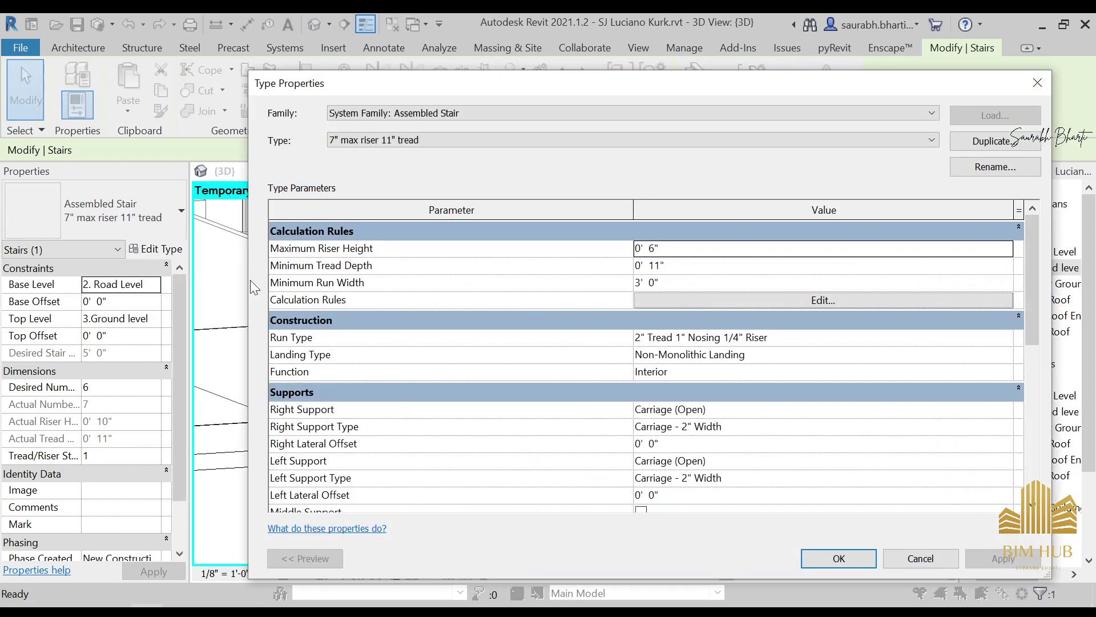
left_click(1002, 338)
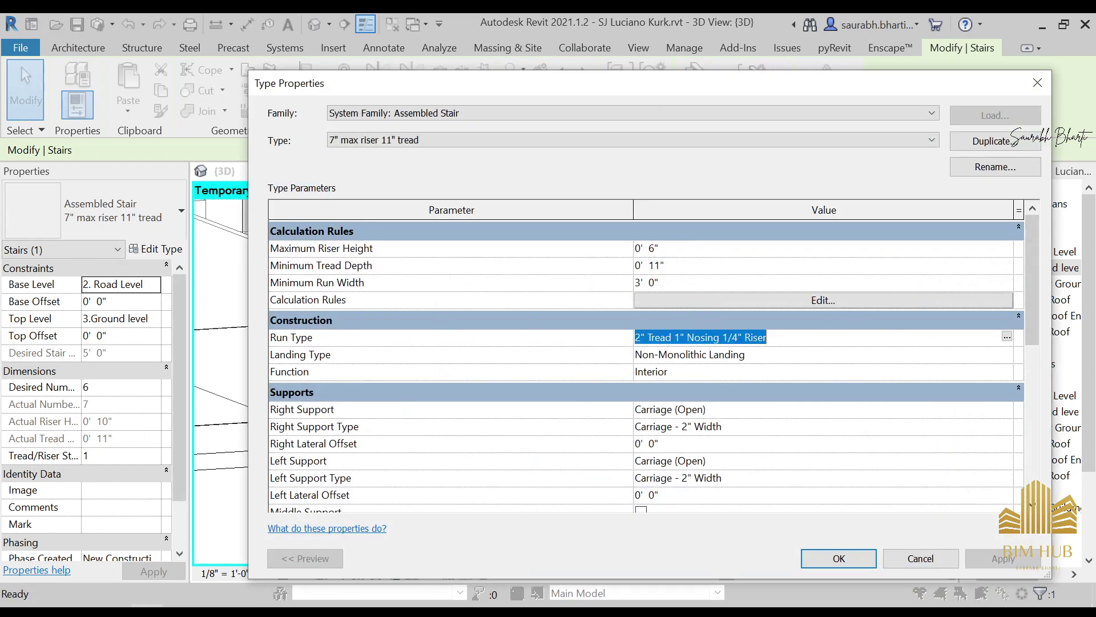
left_click(1007, 337)
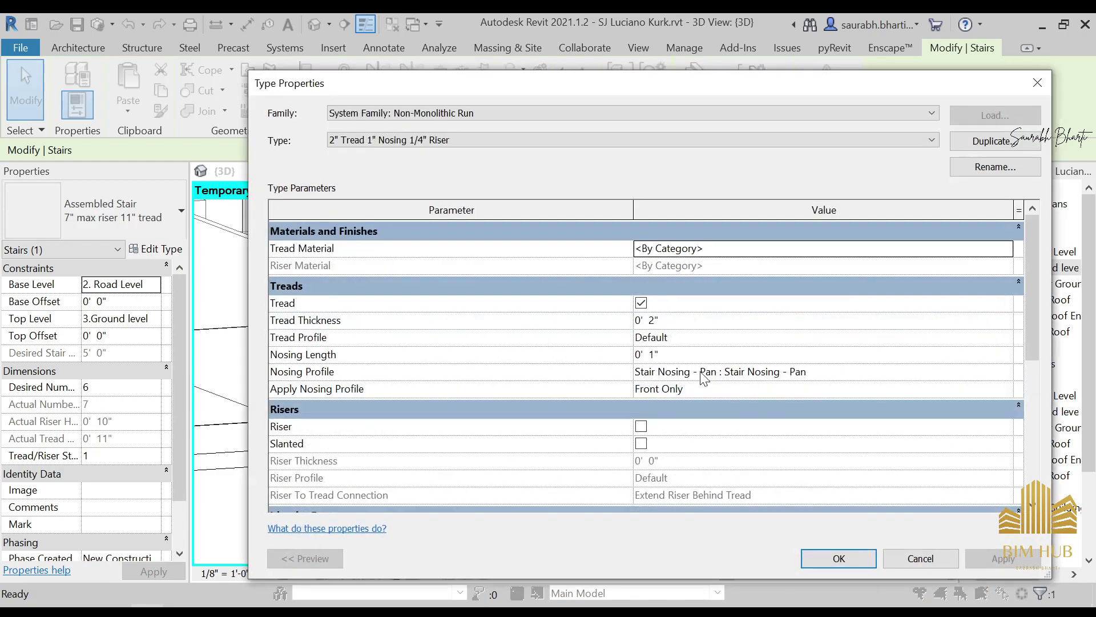
left_click(1038, 88)
left_click(1035, 82)
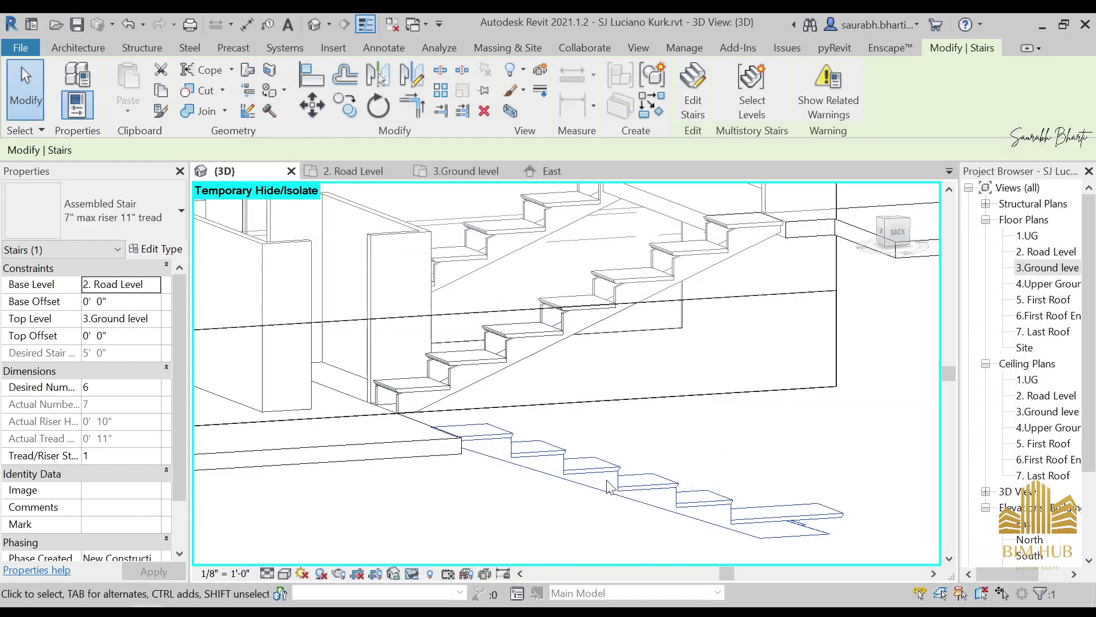
Step: Enable risers in the 2" Tread 1" Nosing 1/4" Riser run type used by the lower exterior stair
left_click(159, 249)
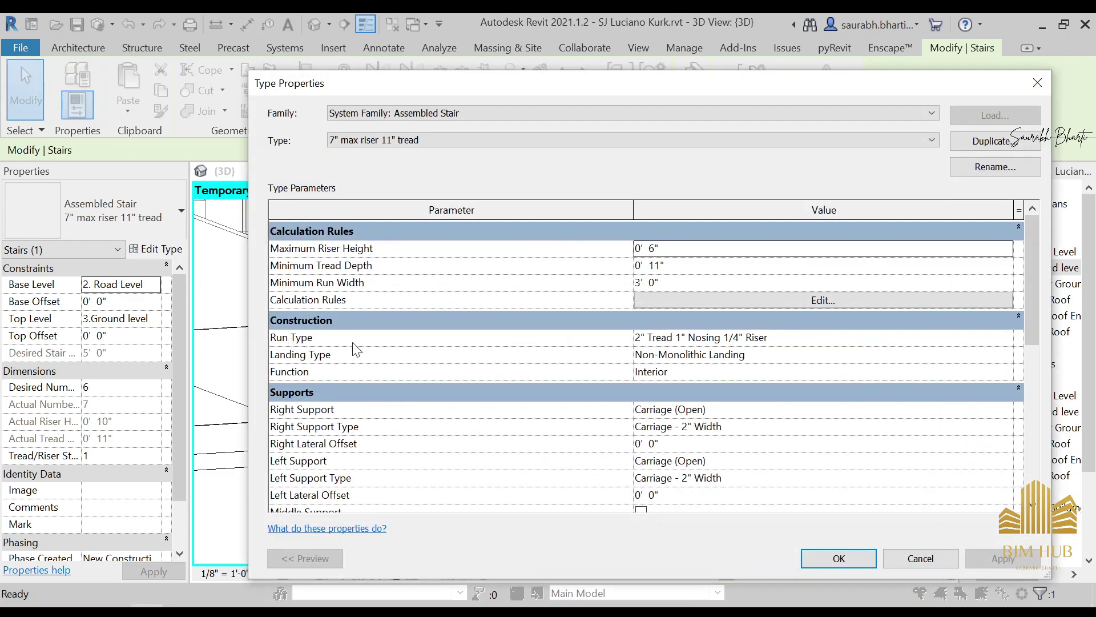
double_click(1007, 338)
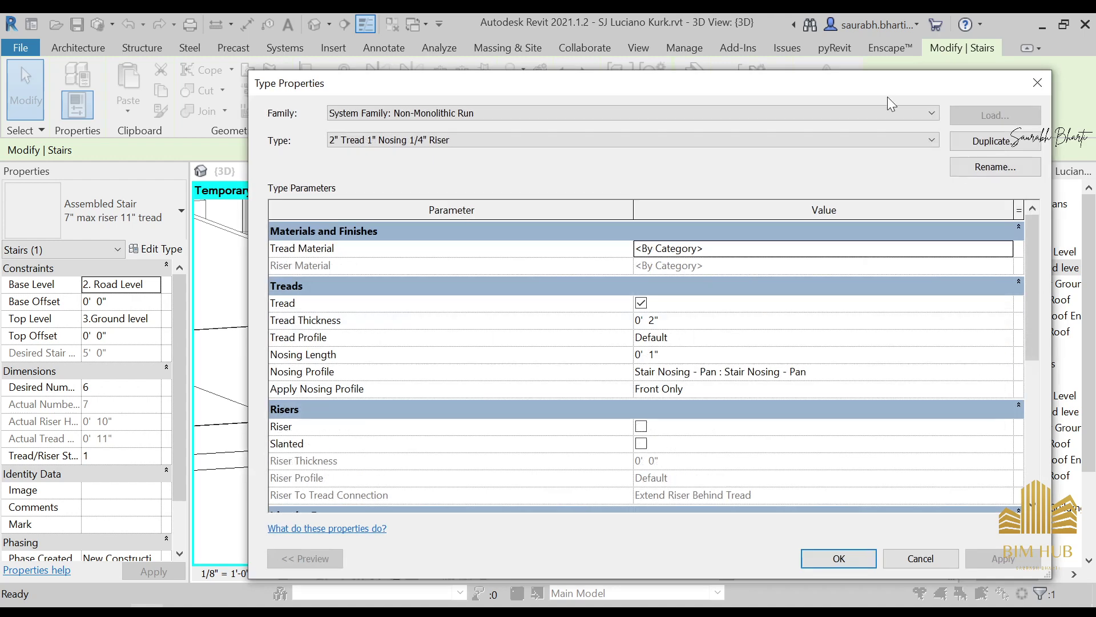
left_click_drag(851, 96, 800, 86)
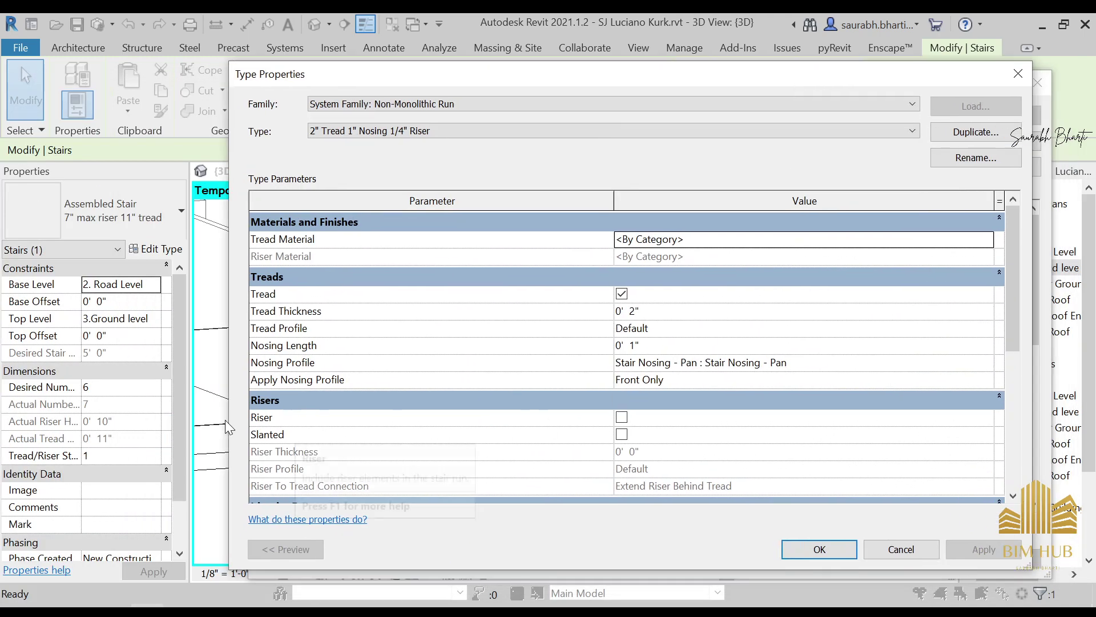
left_click(621, 420)
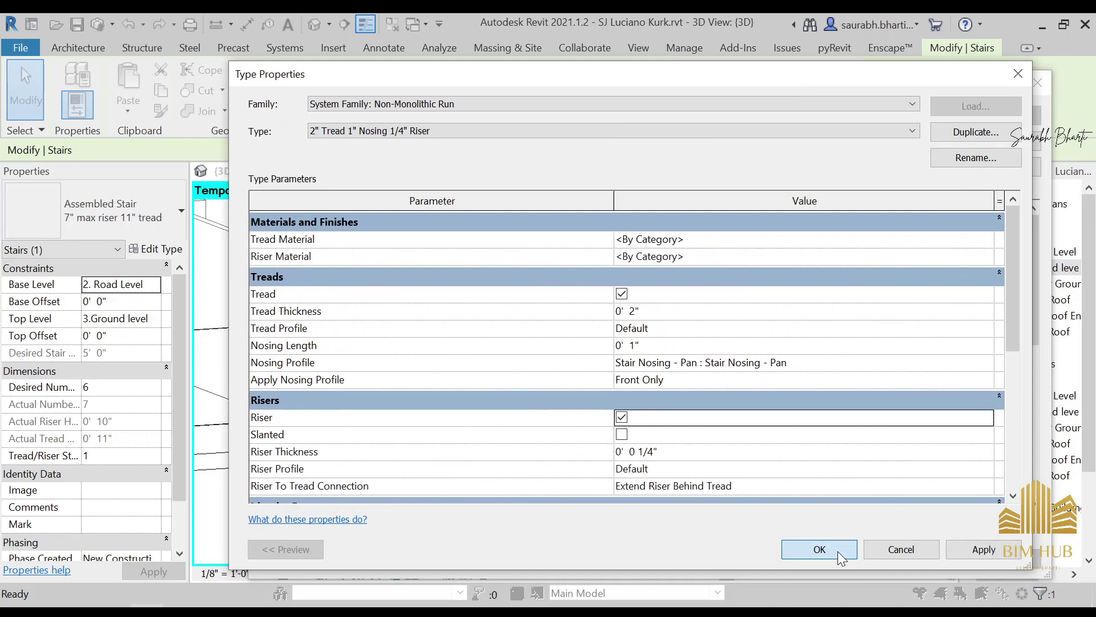
left_click(820, 549)
left_click(835, 556)
left_click(667, 457)
middle_click_drag(685, 392, 790, 402, "shift")
scroll(682, 400, "down", 3)
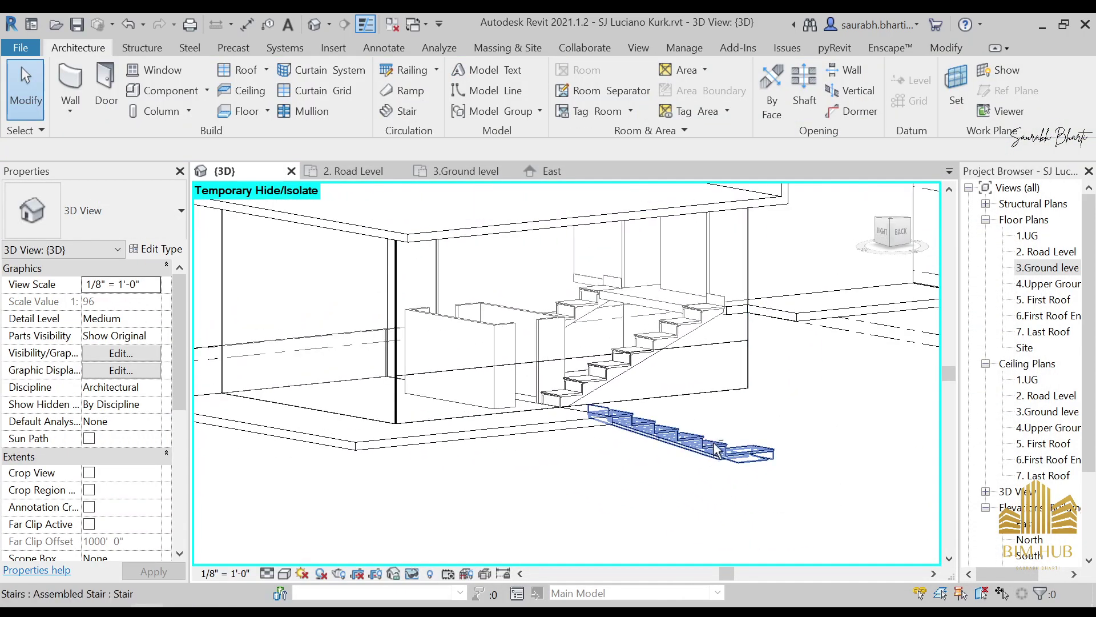
mouse_move(694, 433)
middle_mouse_down("shift")
mouse_move(657, 436)
mouse_move(707, 441)
middle_mouse_up("shift")
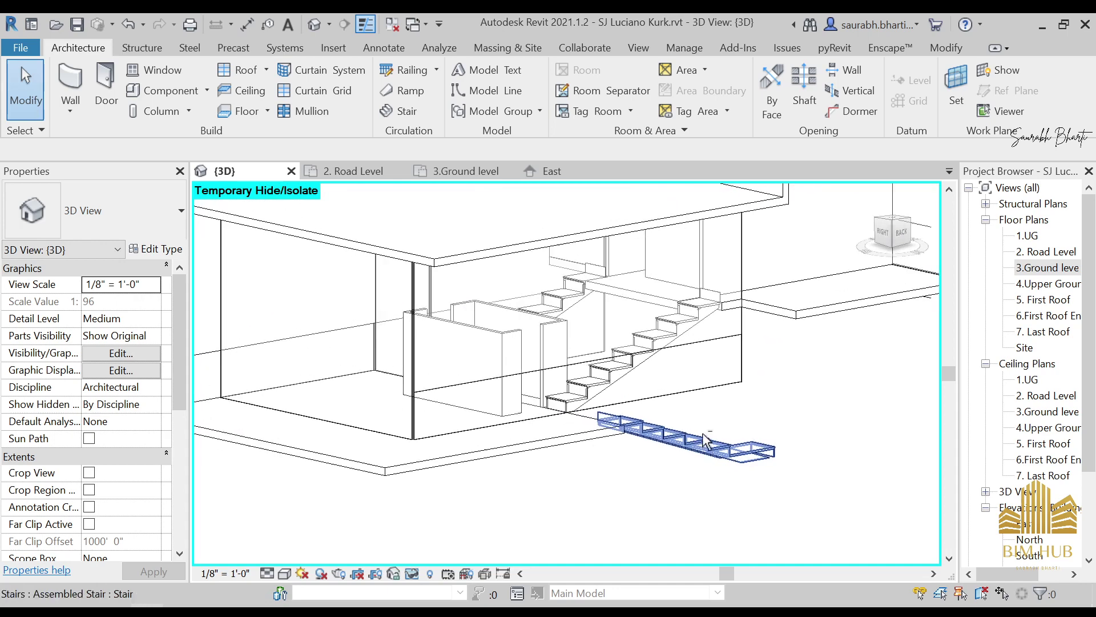
Step: Set the desired number of risers to 7 for the stair from 2. Road Level to 3.Ground level
left_click(898, 234)
scroll(742, 235, "up", 2)
middle_click_drag(742, 236, 592, 401)
scroll(423, 390, "up", 3)
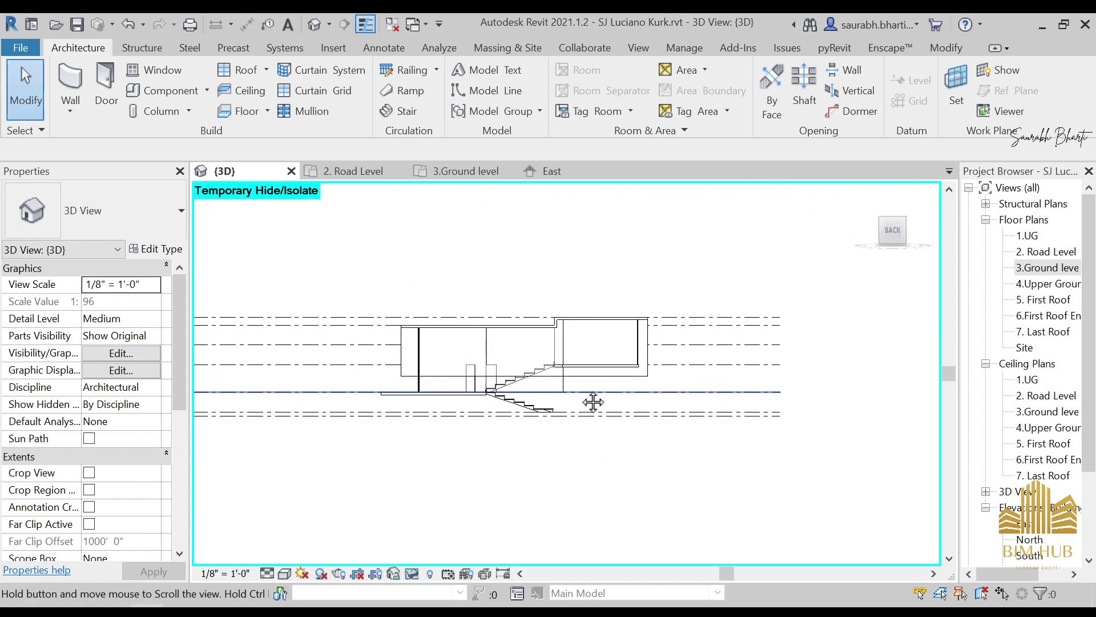
scroll(583, 403, "up", 1)
scroll(443, 414, "up", 2)
middle_click_drag(447, 408, 631, 385)
scroll(711, 379, "up", 5)
middle_click_drag(680, 347, 585, 406)
scroll(600, 419, "up", 2)
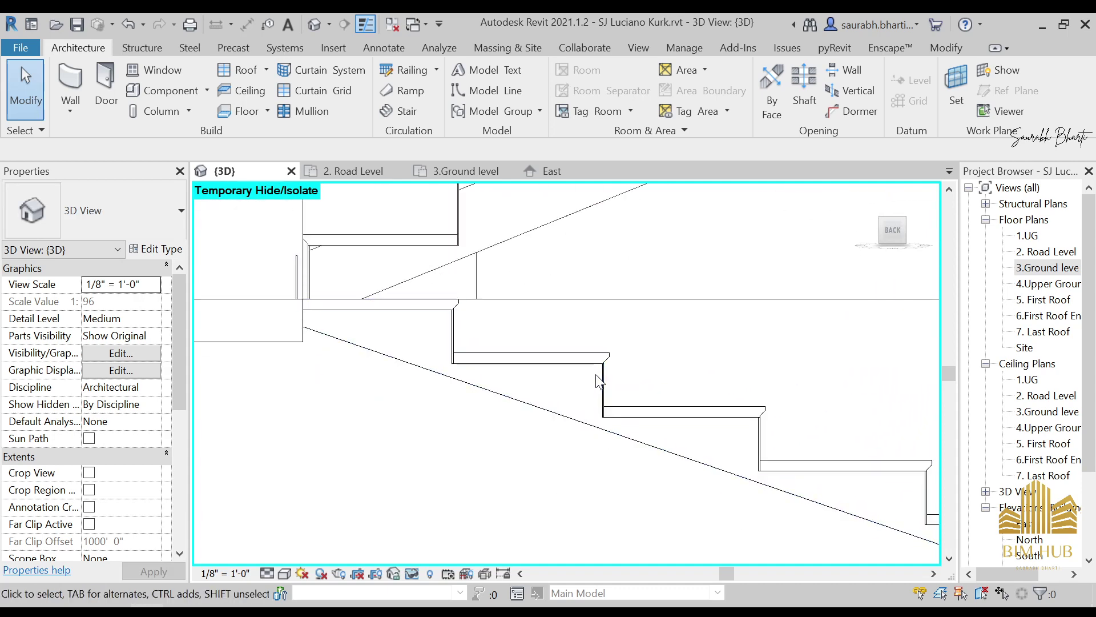
left_click(596, 409)
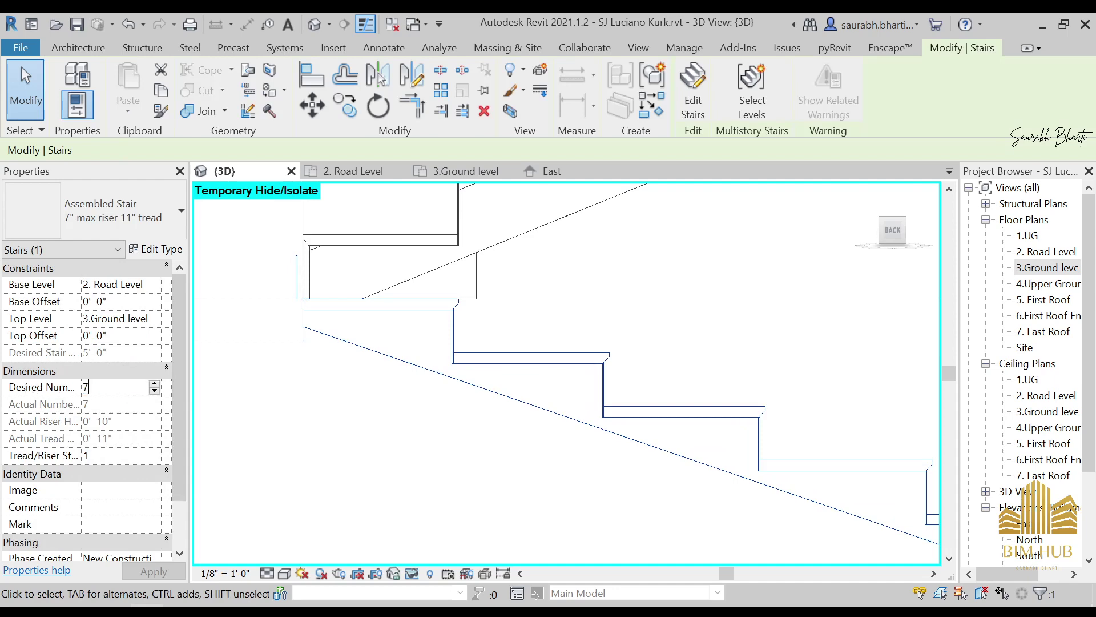
scroll(379, 440, "down", 2)
left_click(365, 454)
Step: Select the lower stair and inspect from the back how its top tread meets the ground floor slab
middle_click_drag(362, 457, 570, 485, "shift")
middle_click_drag(575, 435, 425, 442, "shift")
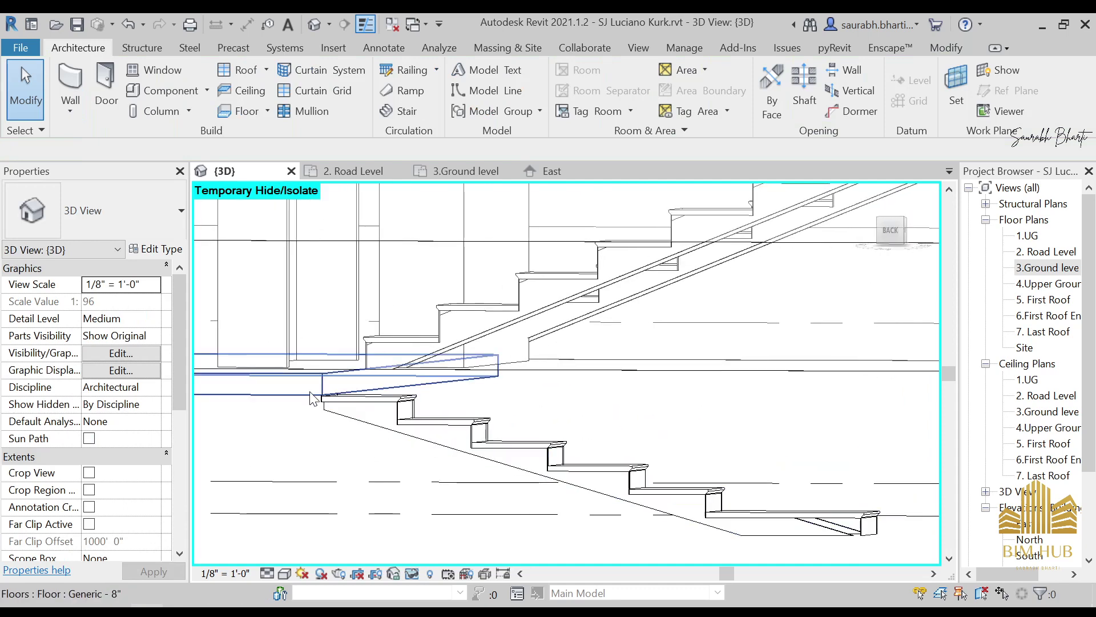
left_click(328, 398)
left_click(898, 225)
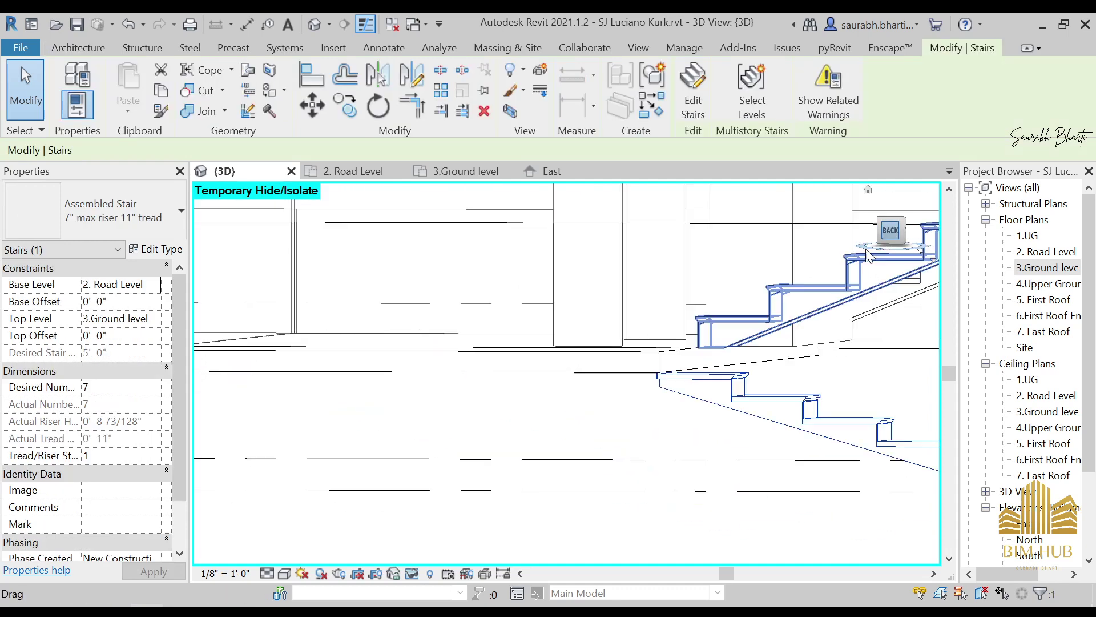
scroll(417, 370, "up", 3)
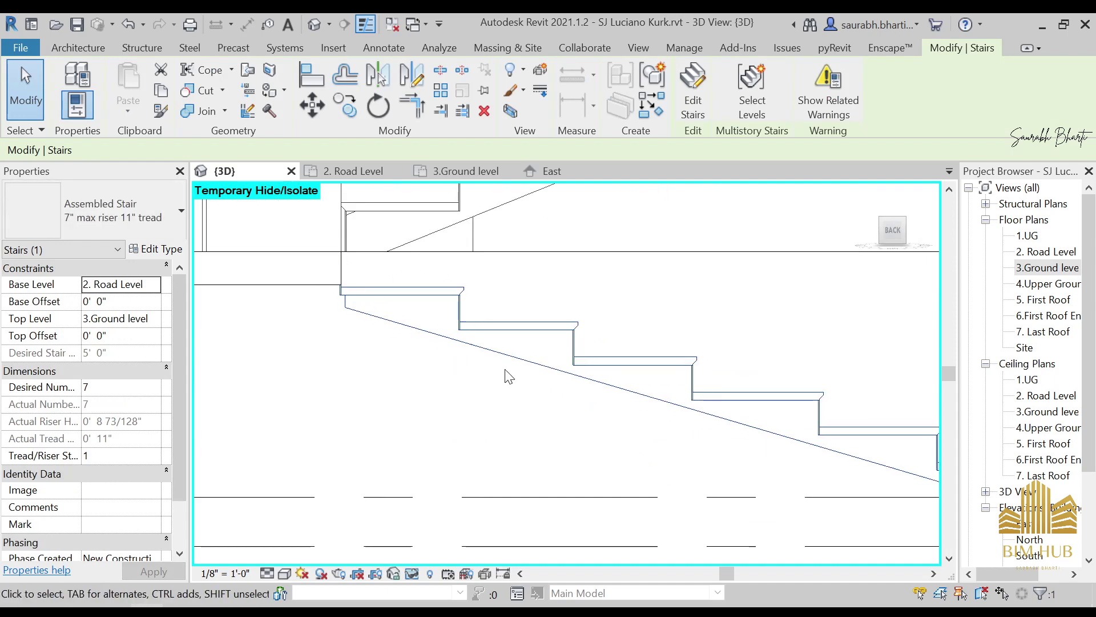
Step: Set the desired number of risers to 8 for the nearer stair rising from 3.Ground level to 4.Upper Ground Level
middle_click_drag(637, 392, 837, 350, "shift")
left_click(765, 320)
left_click(892, 239)
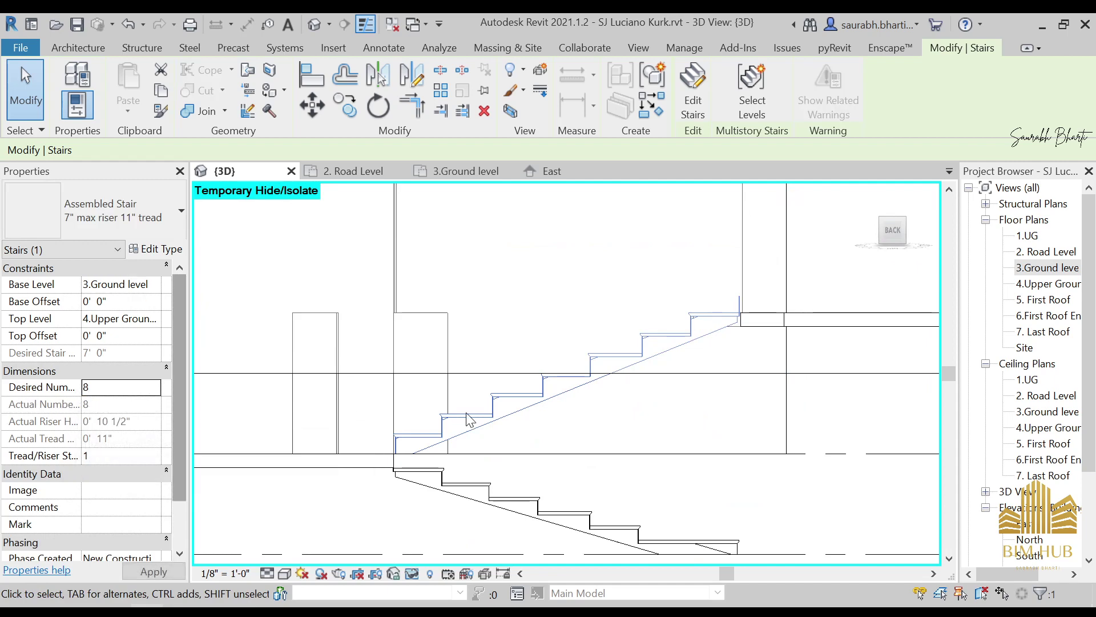
left_click(677, 443)
middle_click_drag(678, 443, 748, 334, "shift")
Step: Set the desired number of risers to 8 for the farther parallel stair rising to 4.Upper Ground Level
left_click(749, 334)
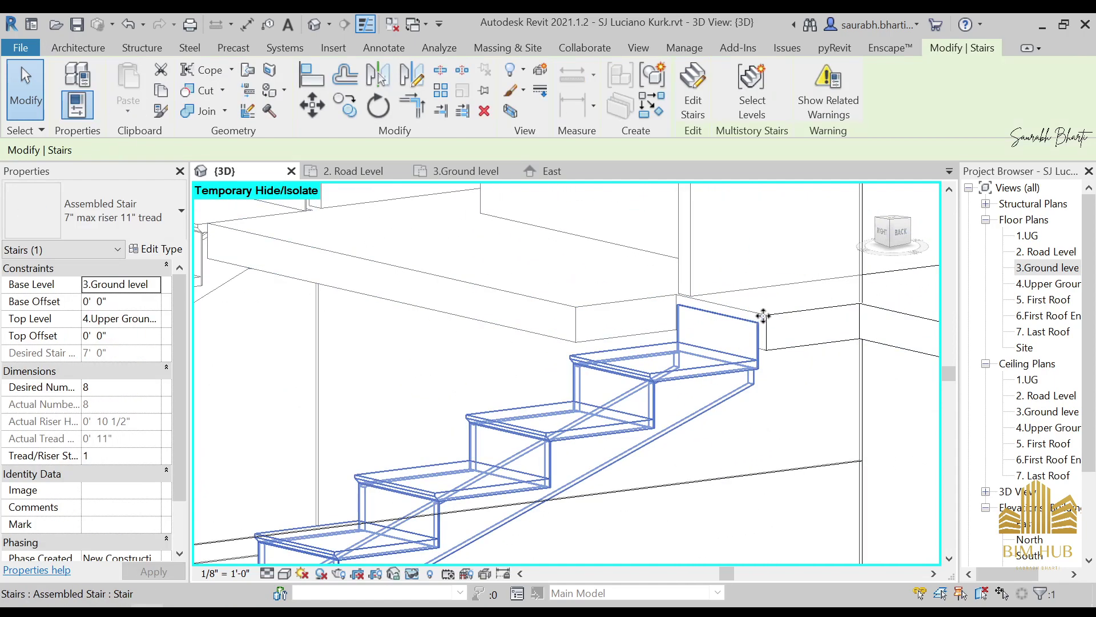
scroll(691, 336, "down", 3)
middle_click_drag(639, 367, 708, 424)
left_click_drag(741, 425, 453, 350)
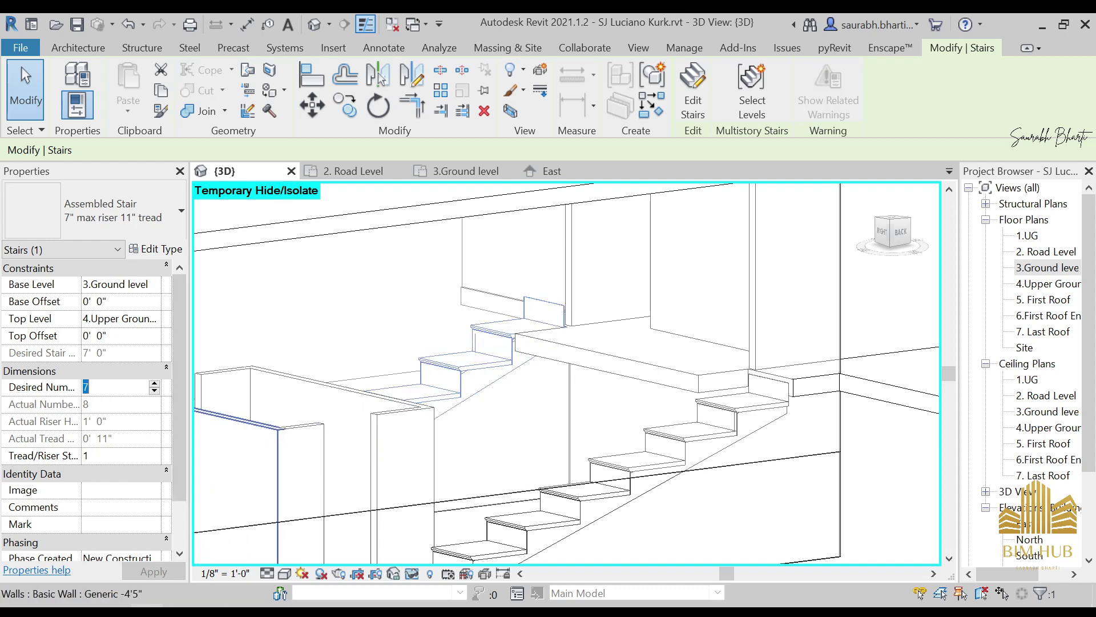
scroll(412, 396, "down", 3)
middle_click_drag(552, 424, 615, 421, "shift")
left_click(897, 234)
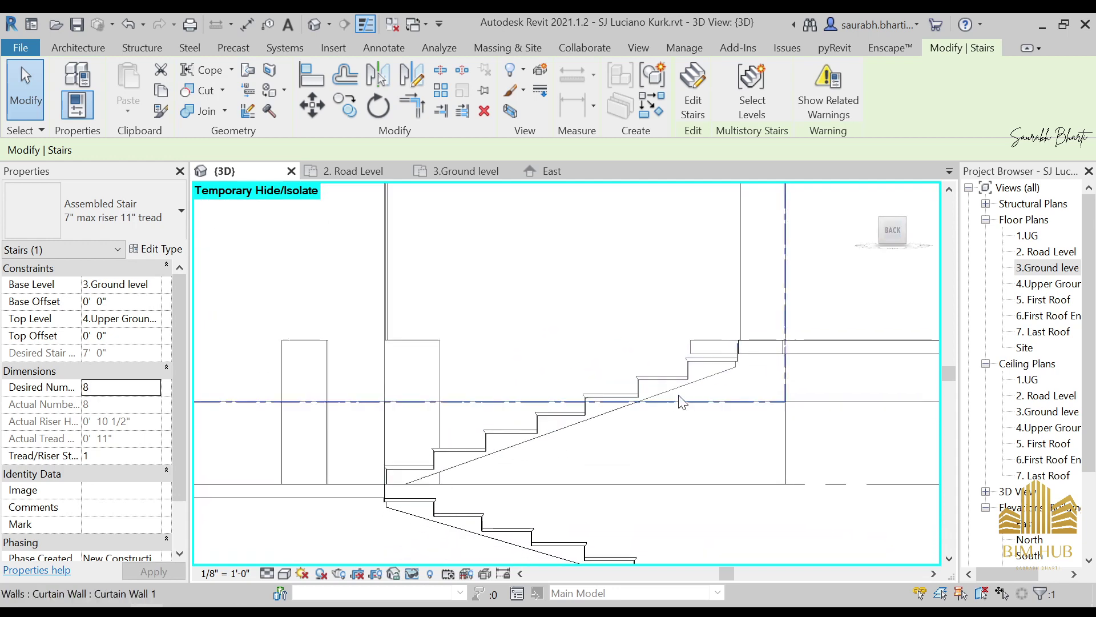
Step: Set the Base Offset of the farther upper stair to 0' 2", accepting the stair top height warning
scroll(827, 328, "up", 3)
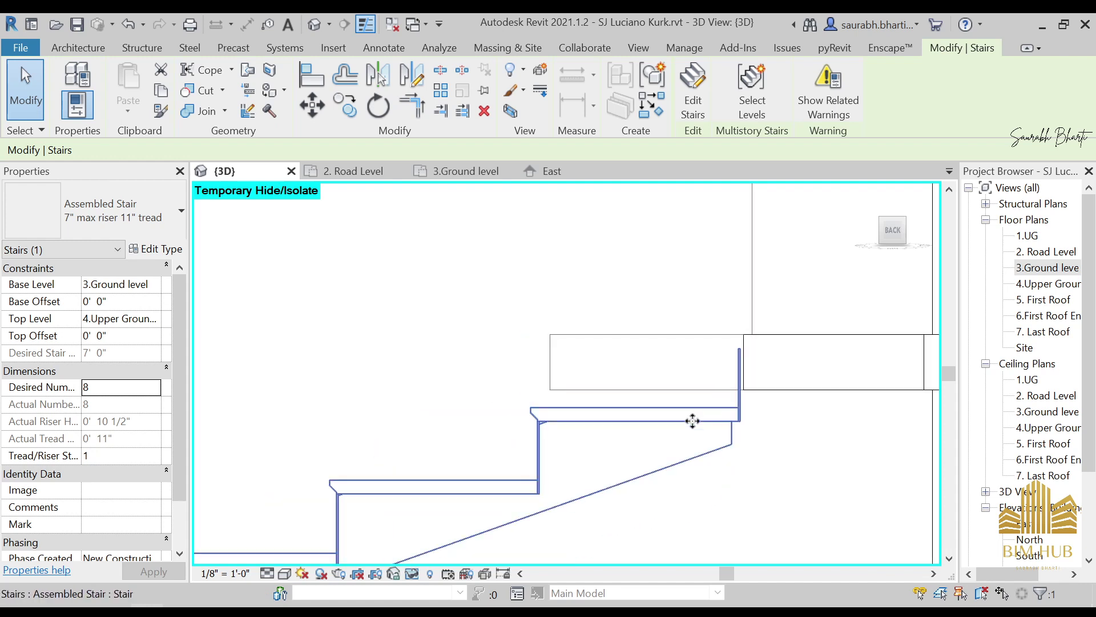
scroll(679, 421, "down", 5)
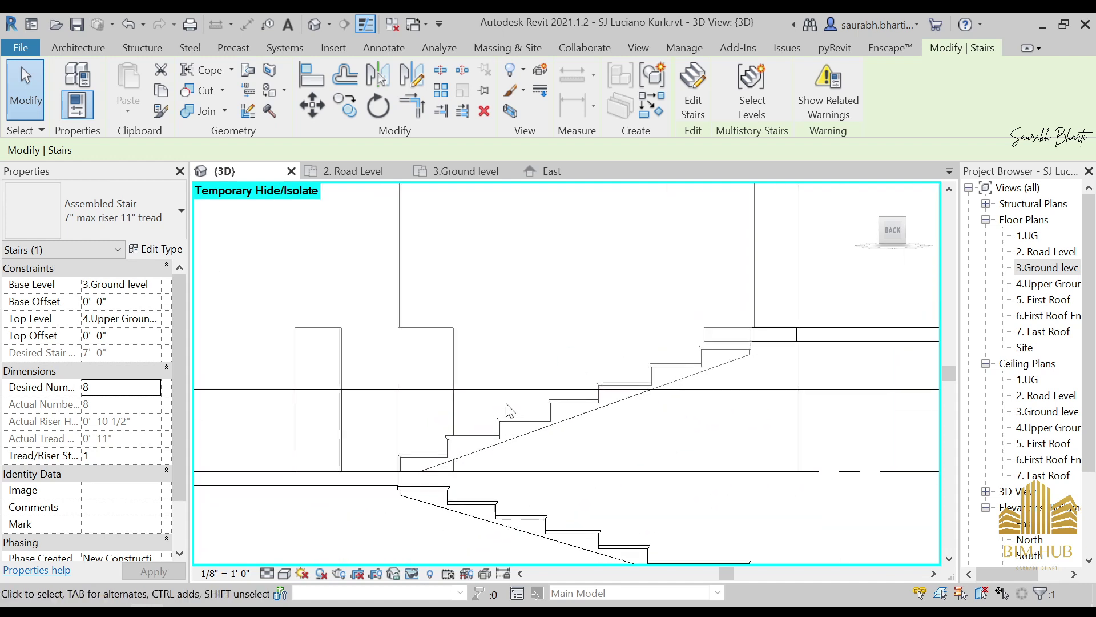
scroll(561, 447, "down", 1)
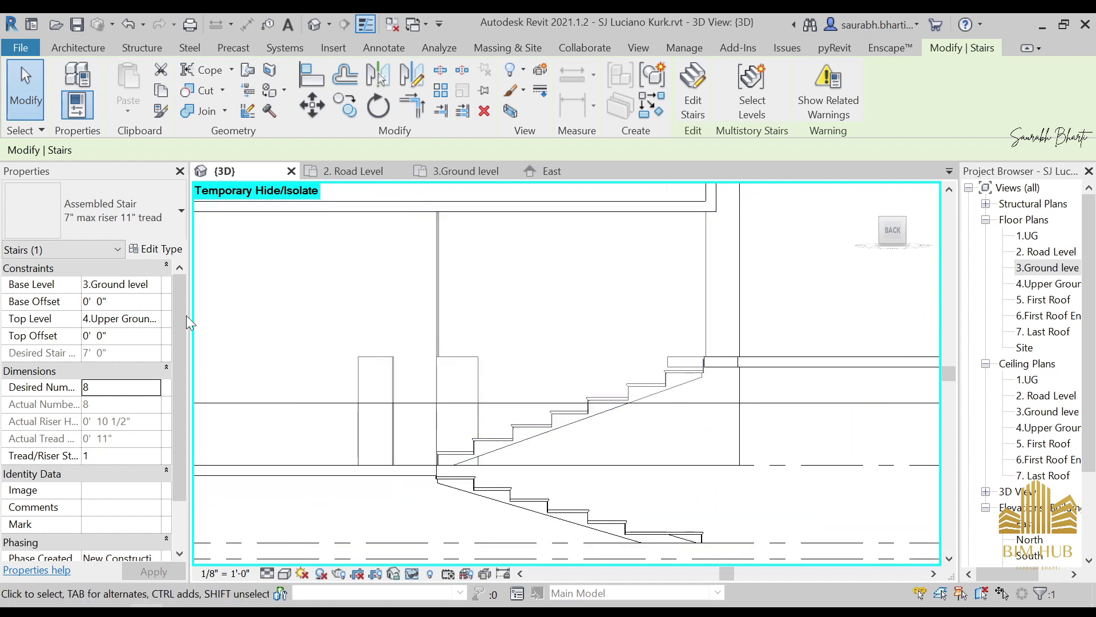
left_click(49, 301)
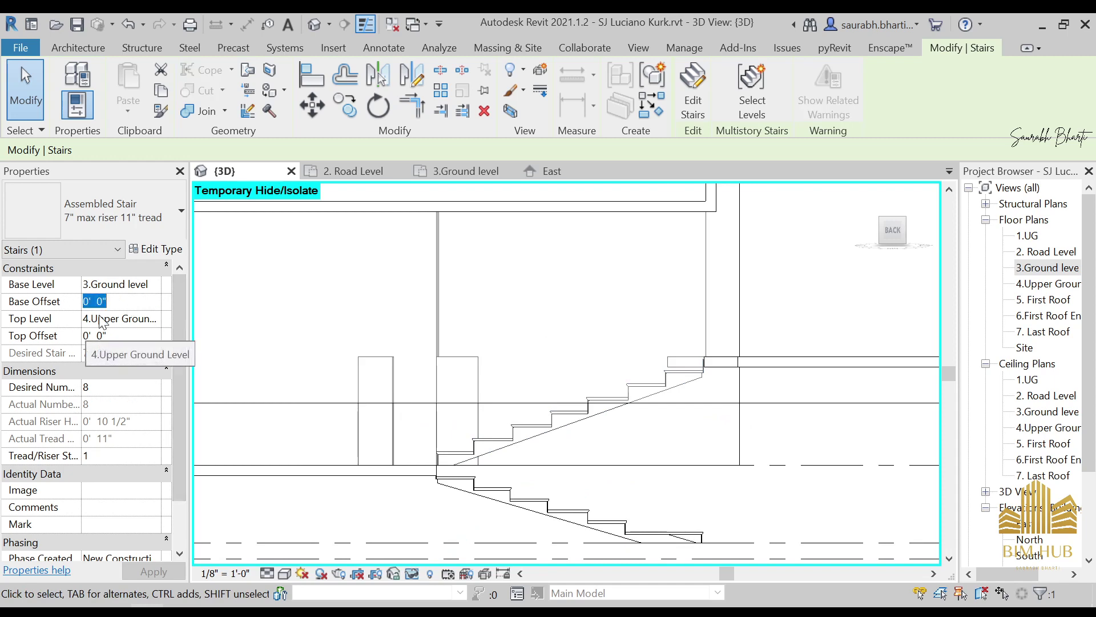
key("Return")
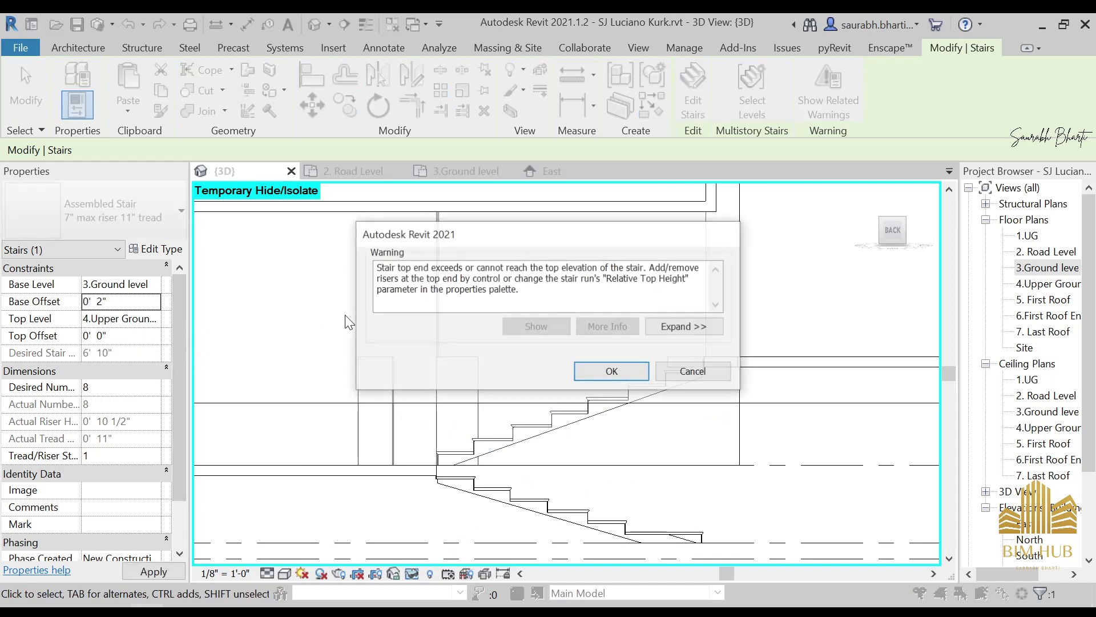
left_click(611, 372)
left_click(590, 311)
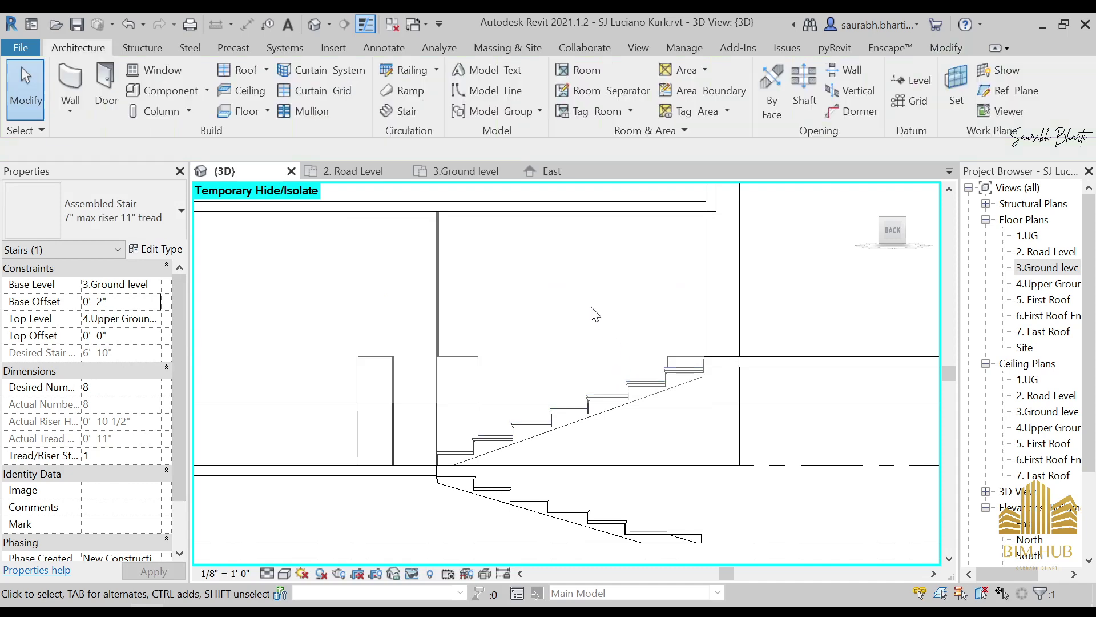
Step: Compare the top risers of the two upper stairs with the upper ground slab and check the nearer stair's base offset
middle_click_drag(589, 311, 672, 421, "shift")
scroll(789, 401, "up", 6)
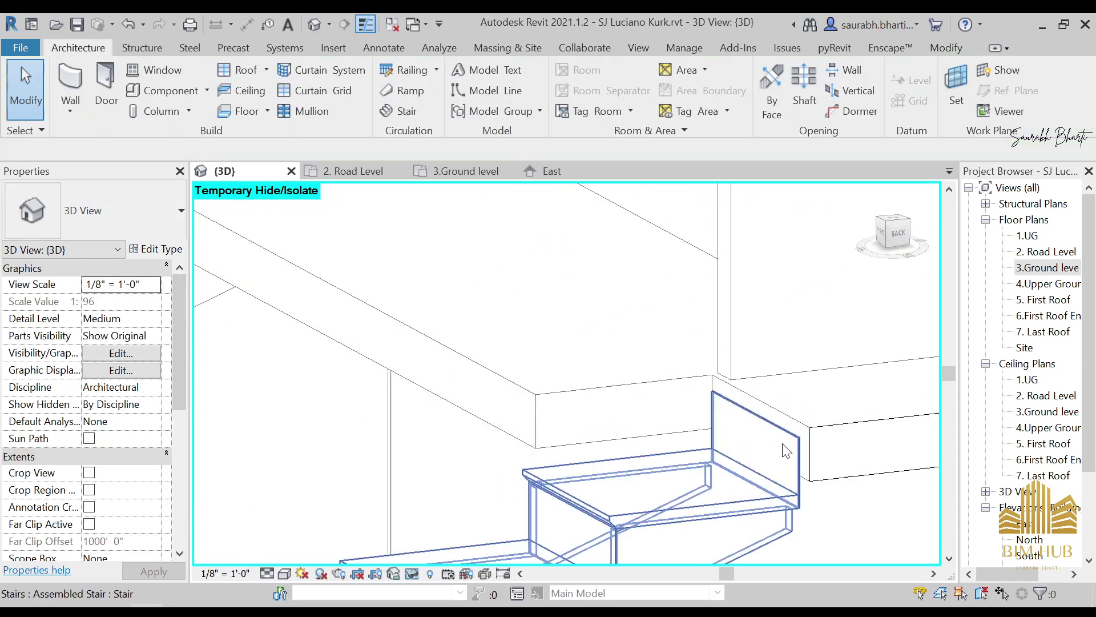
left_click(782, 452)
middle_click_drag(768, 485, 769, 437, "shift")
middle_click_drag(769, 437, 789, 286)
left_click(731, 422)
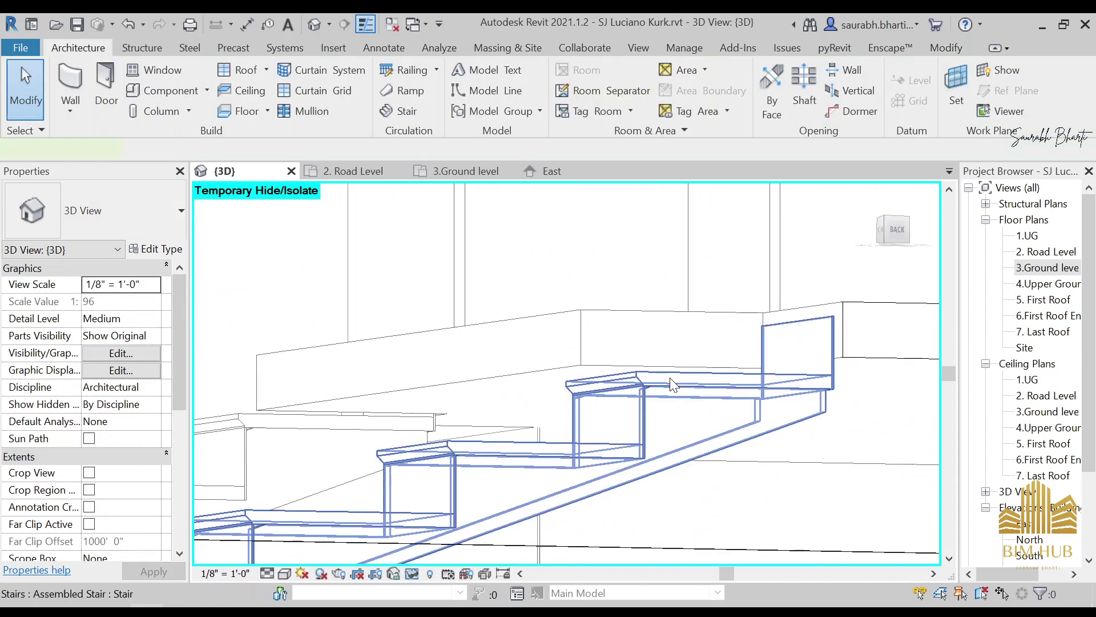
left_click(672, 380)
scroll(602, 443, "down", 3)
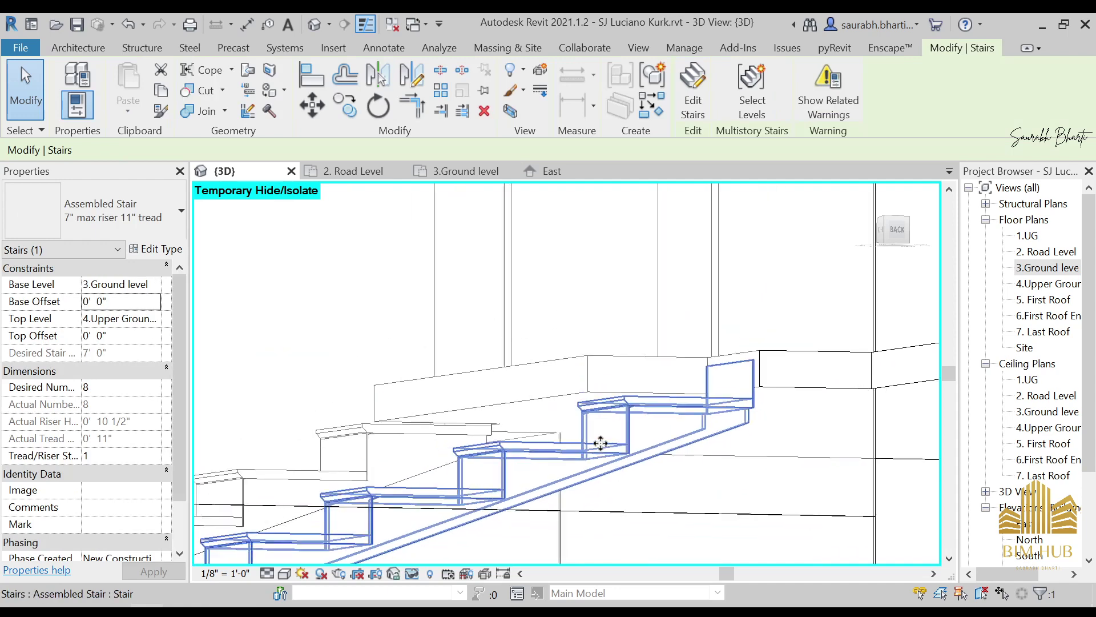
middle_click_drag(603, 444, 634, 530, "shift")
scroll(474, 218, "up", 1)
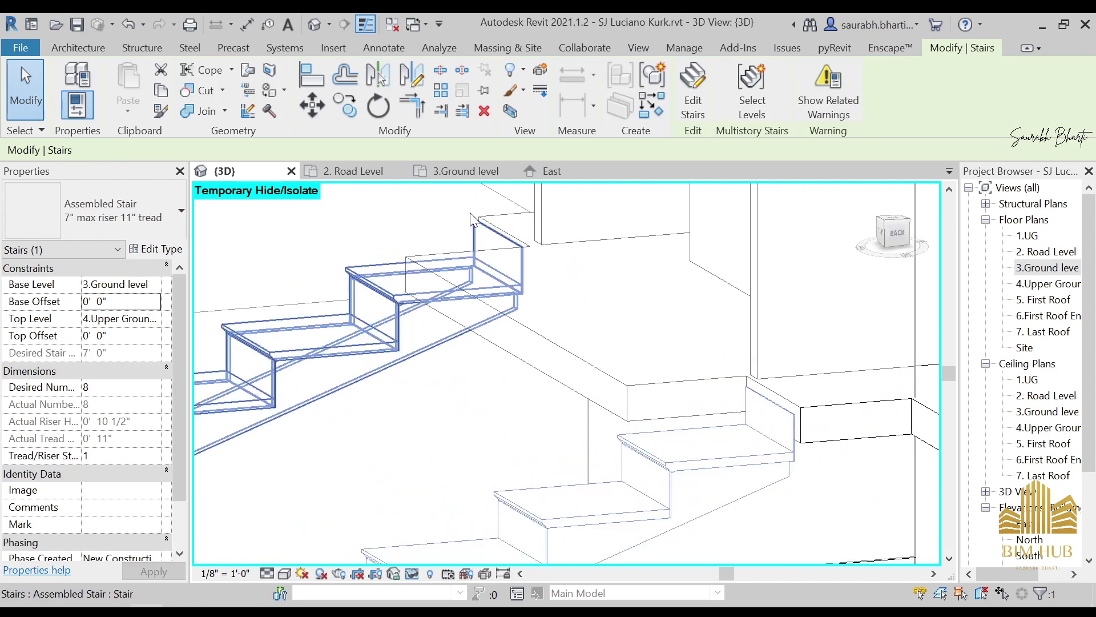
scroll(442, 337, "down", 2)
middle_click_drag(442, 337, 455, 341, "shift")
key("Escape")
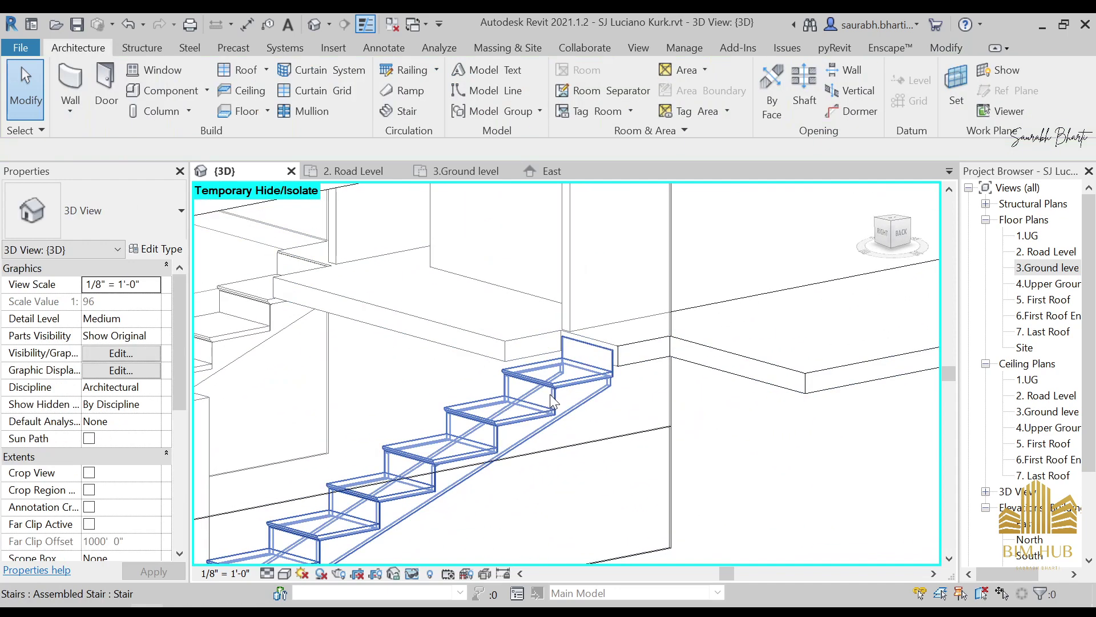
Step: Set the Base Offset of the nearer upper stair to 0' 2" and accept the stair top height warning
left_click(552, 394)
left_click(144, 307)
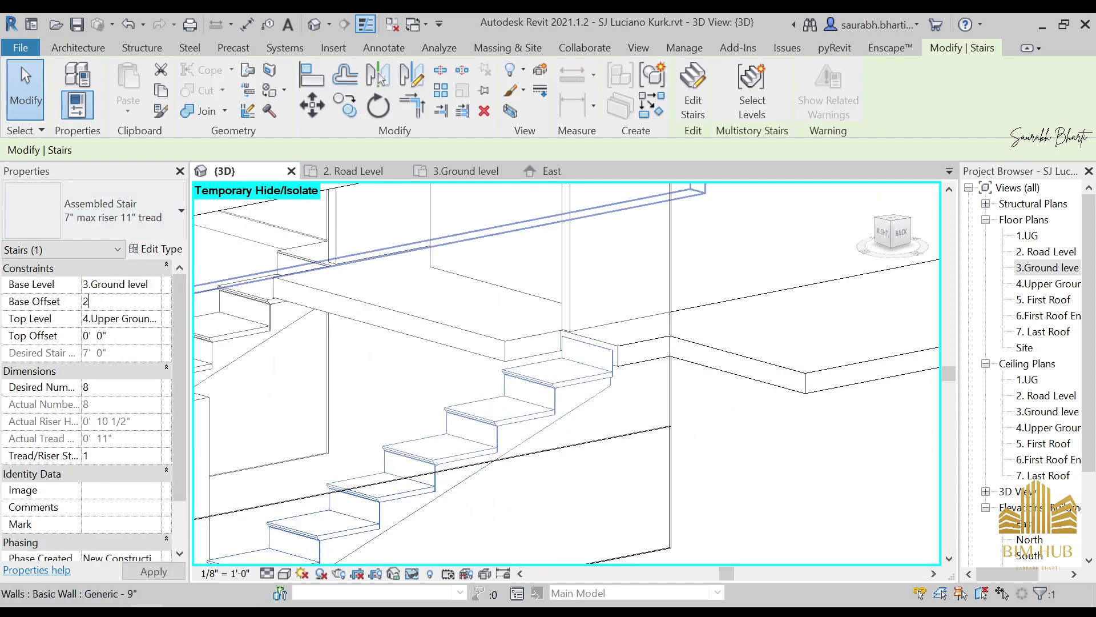
key("Return")
left_click(611, 371)
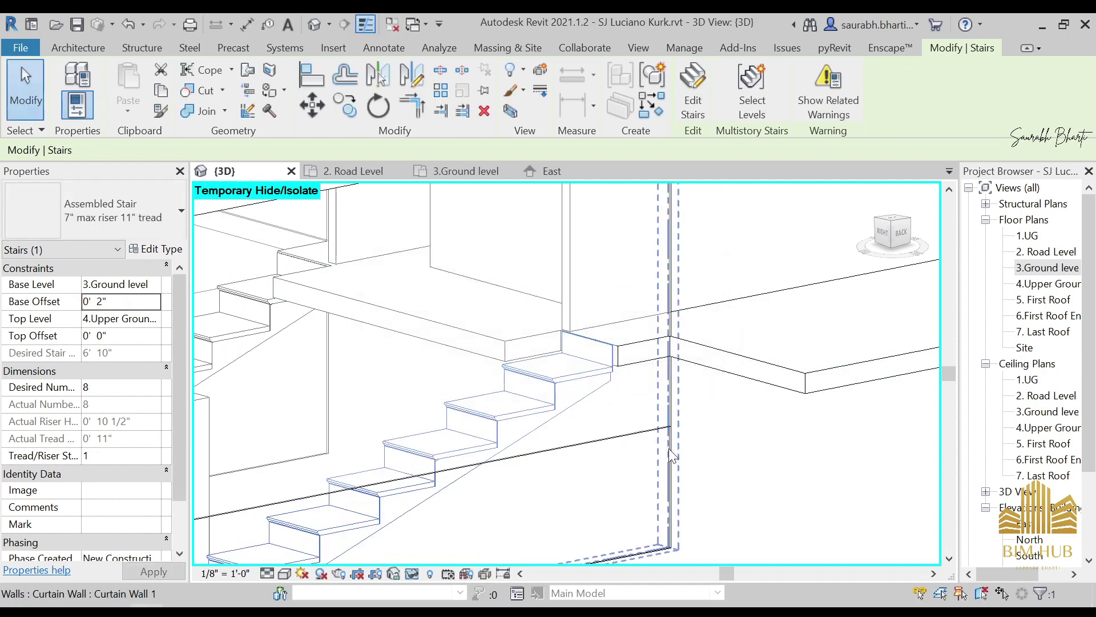
key("Escape")
Step: Temporarily hide the long outer wall on the front side to expose the stairs, and look over the whole house
middle_click_drag(717, 443, 591, 476, "shift")
scroll(600, 492, "down", 3)
scroll(435, 502, "up", 3)
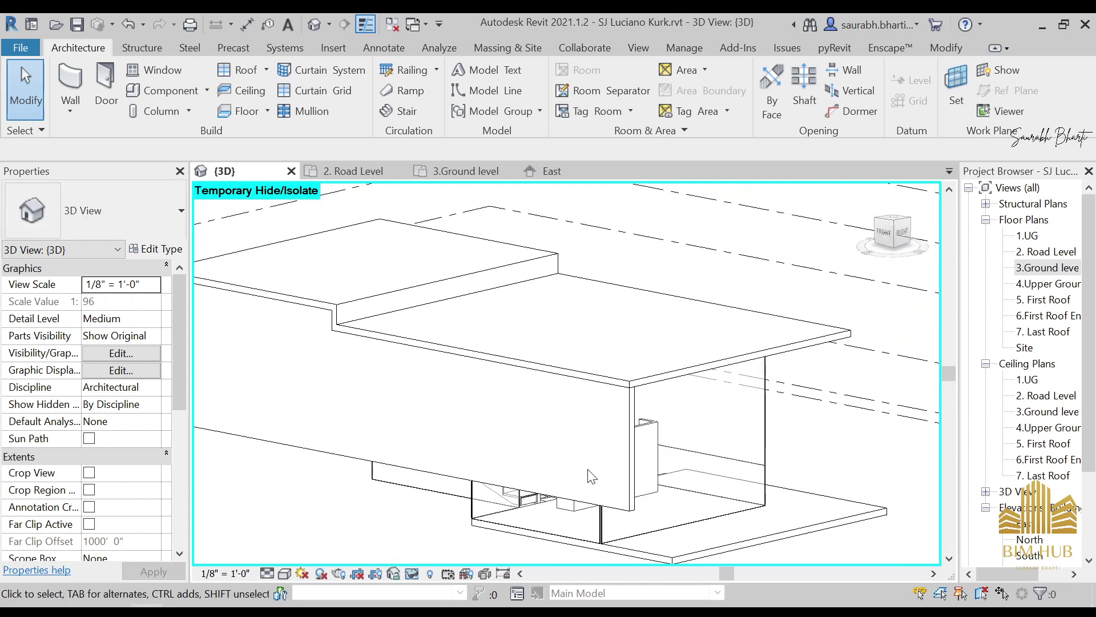
left_click(631, 476)
key("h")
key("h")
scroll(574, 473, "down", 2)
left_click_drag(529, 486, 571, 468, "shift")
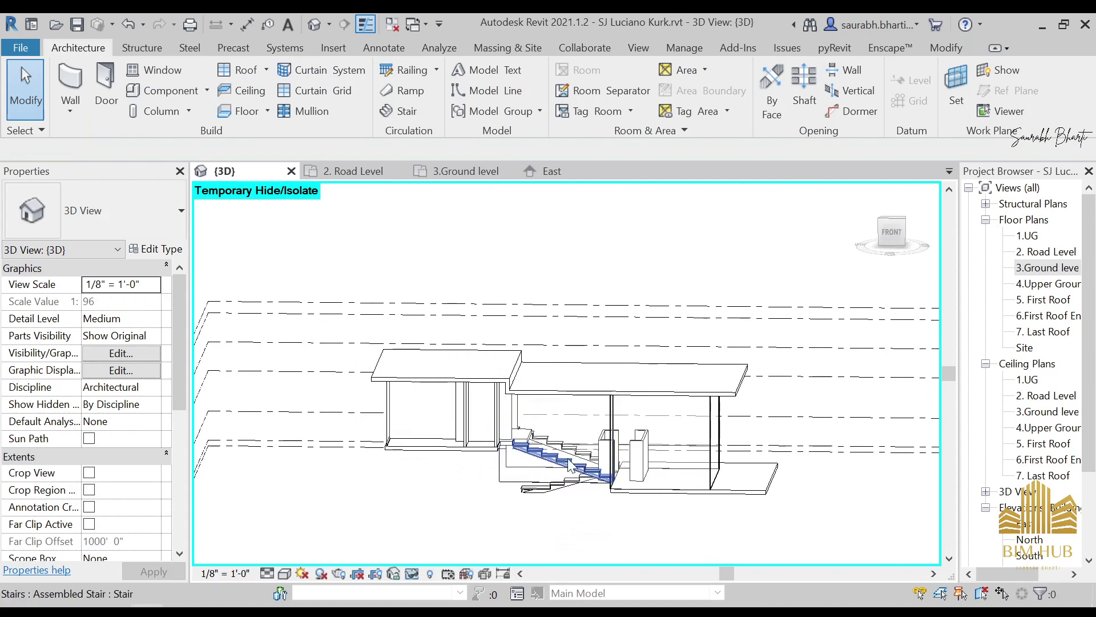
middle_click_drag(571, 468, 637, 488, "shift")
middle_click_drag(651, 451, 577, 478, "shift")
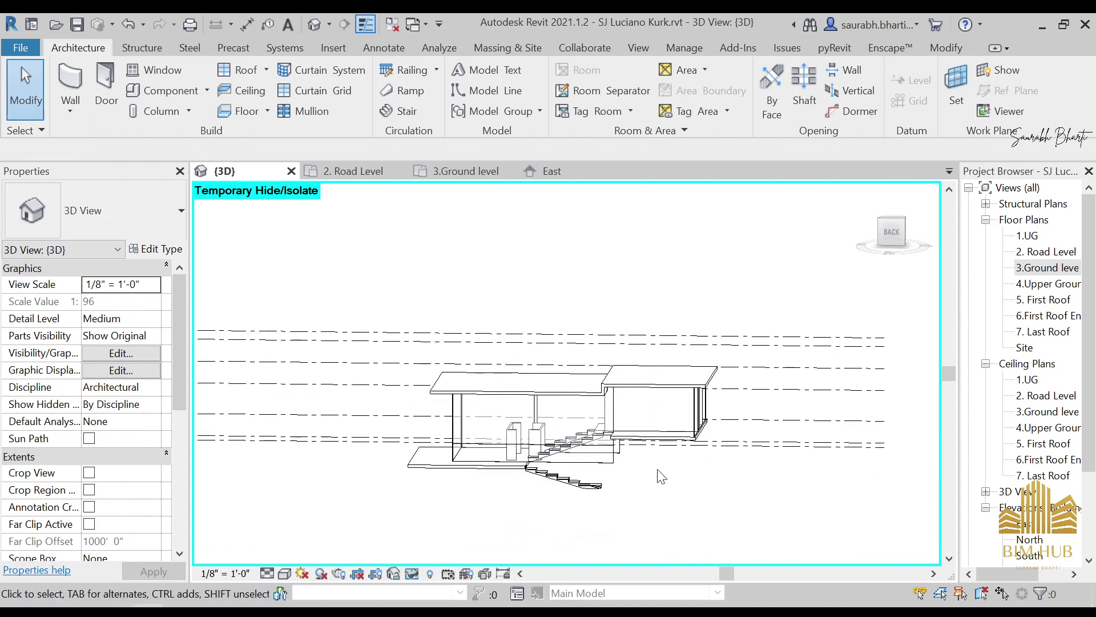
Step: View the house and its levels straight from the back and open the 2. Road Level floor plan
left_click(906, 231)
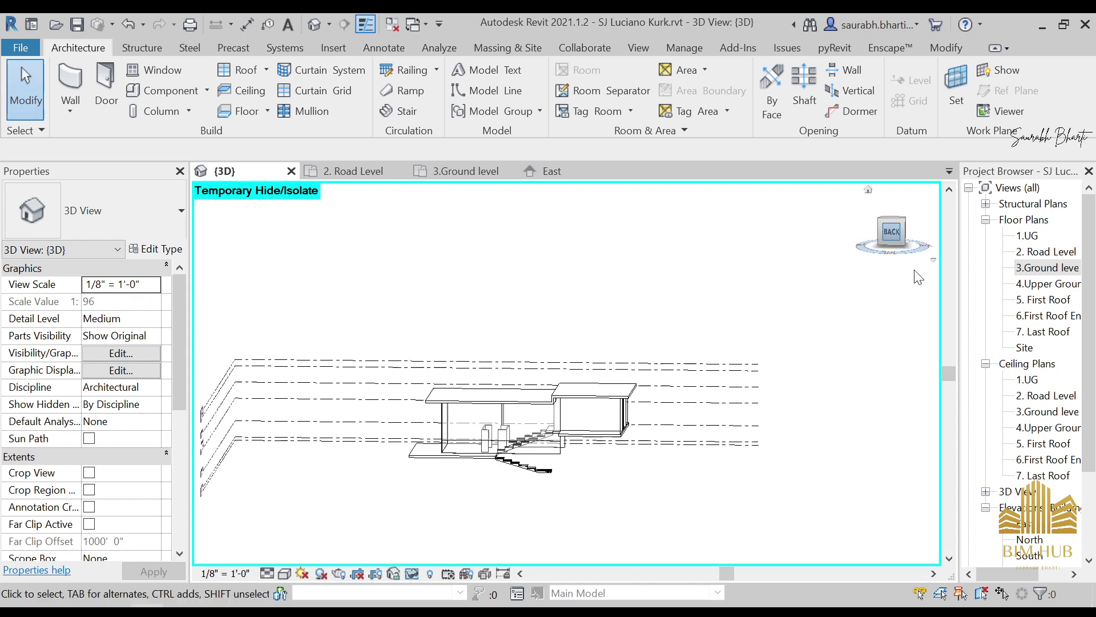
scroll(459, 364, "up", 5)
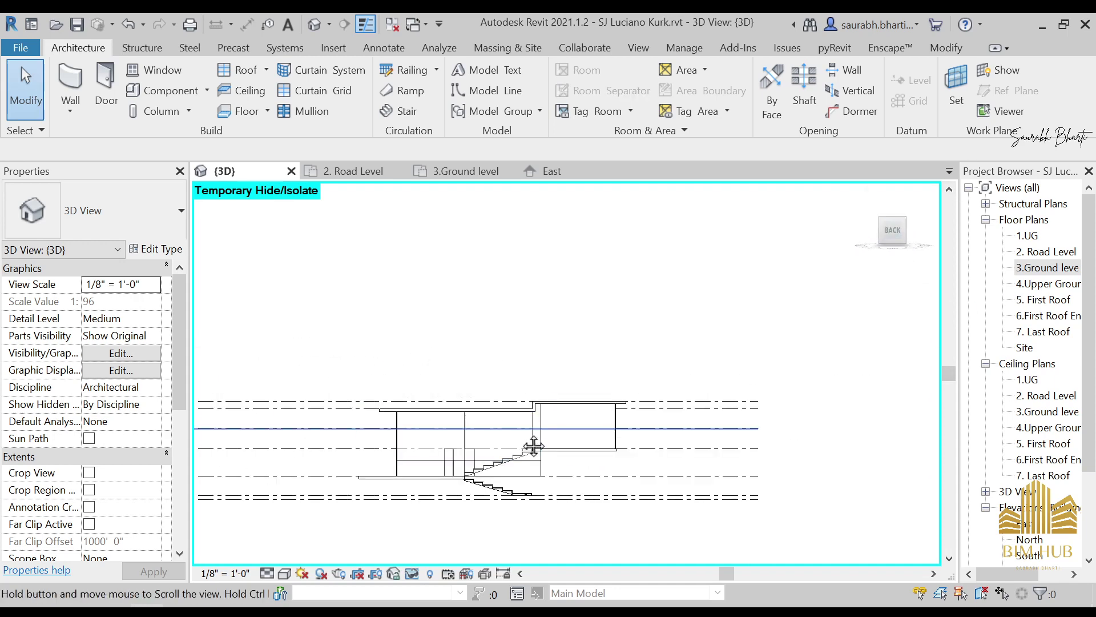
double_click(1051, 251)
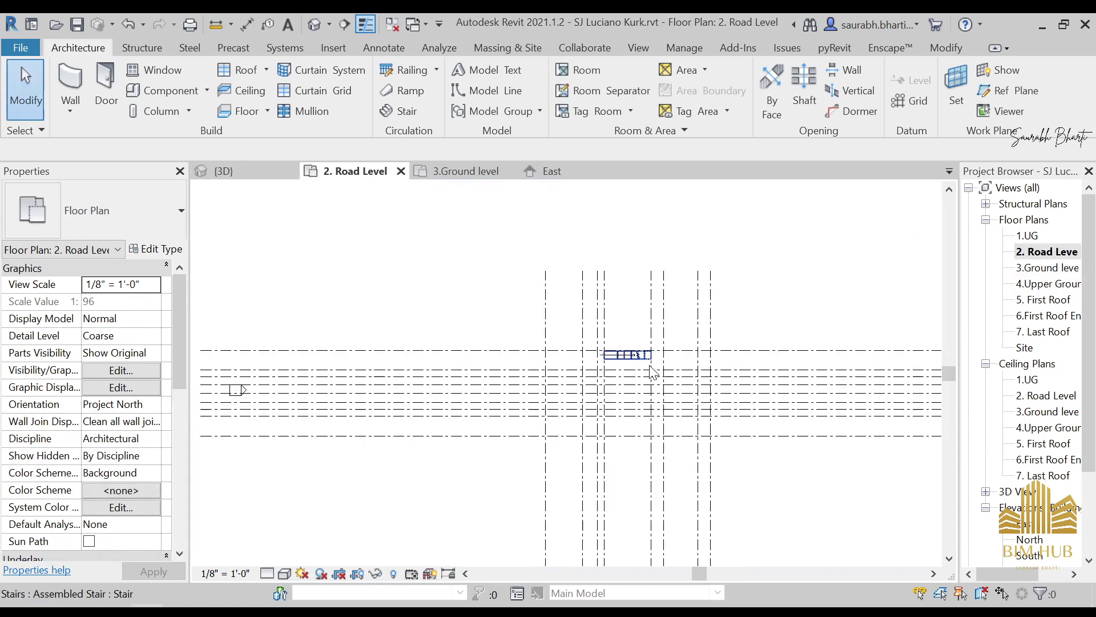
Step: Look over the grids and stair on the 2. Road Level plan and review the GL.jpg reference drawing in the image folder
scroll(596, 351, "down", 3)
scroll(594, 343, "up", 3)
scroll(626, 320, "down", 5)
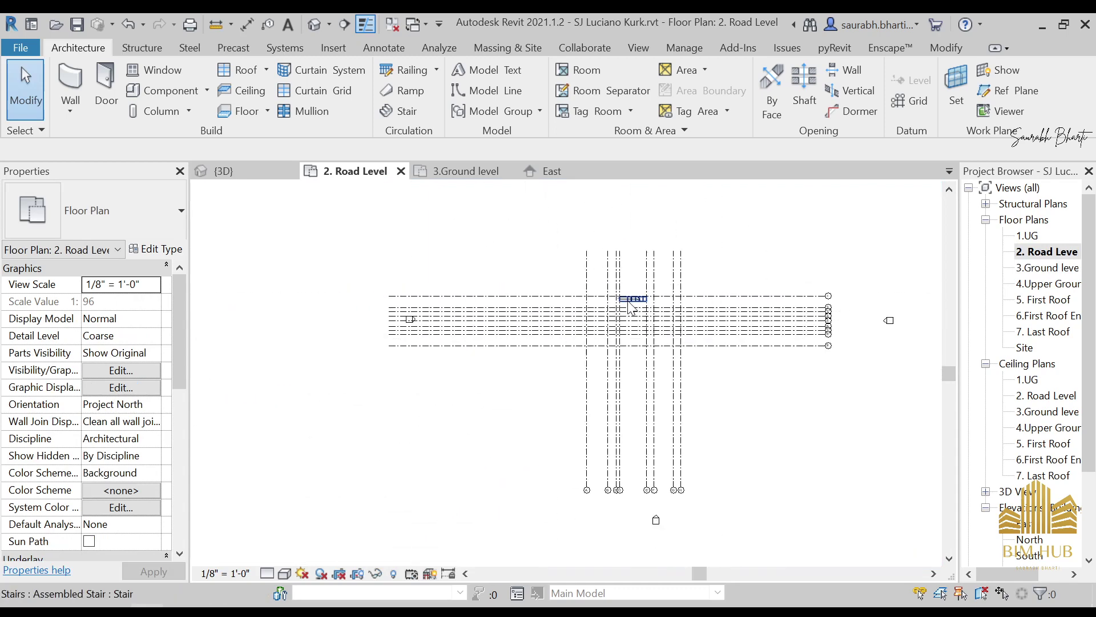
scroll(543, 360, "up", 8)
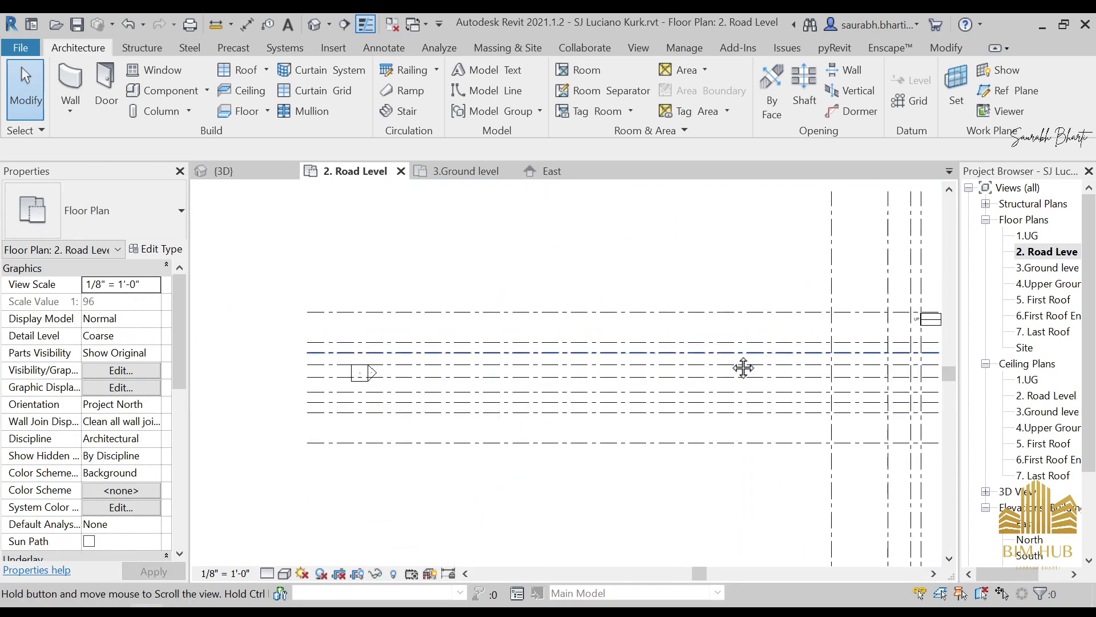
scroll(679, 357, "down", 2)
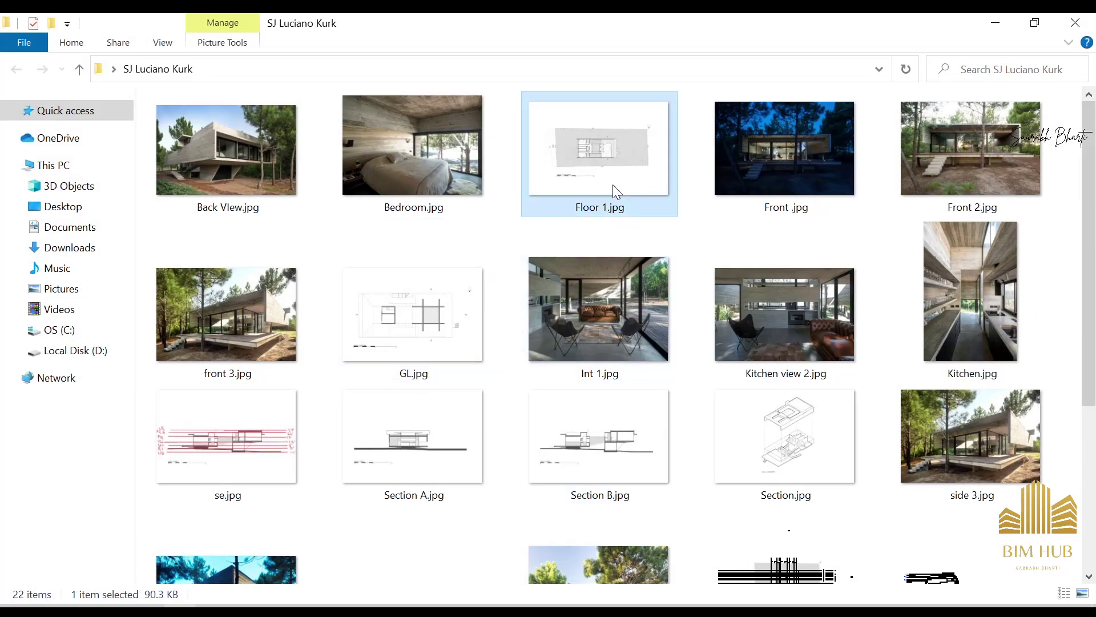
double_click(396, 342)
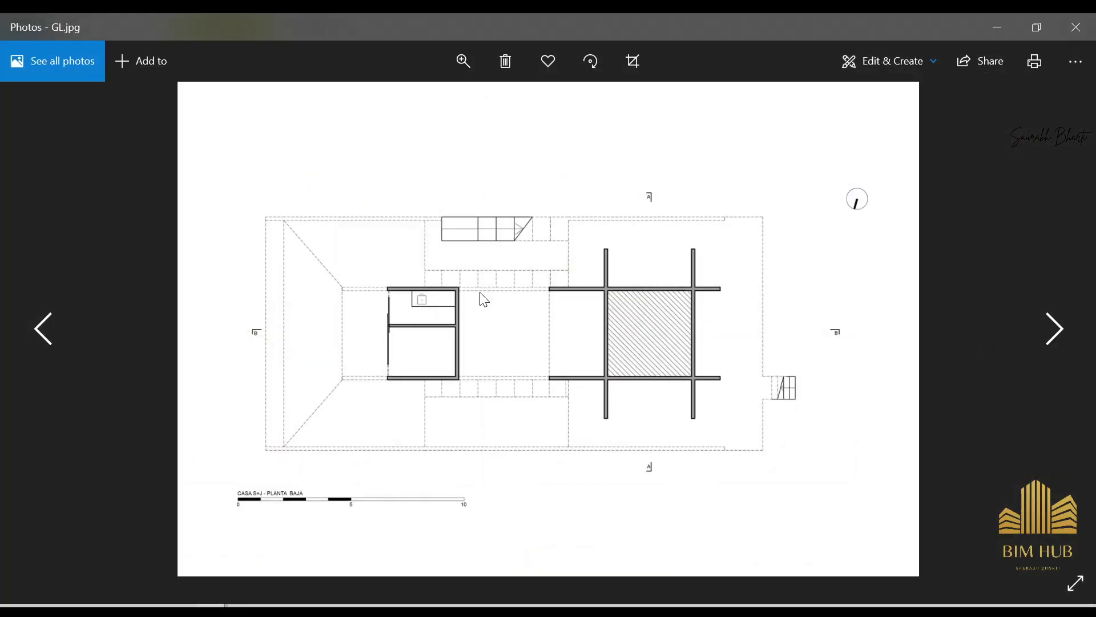
scroll(518, 312, "up", 2)
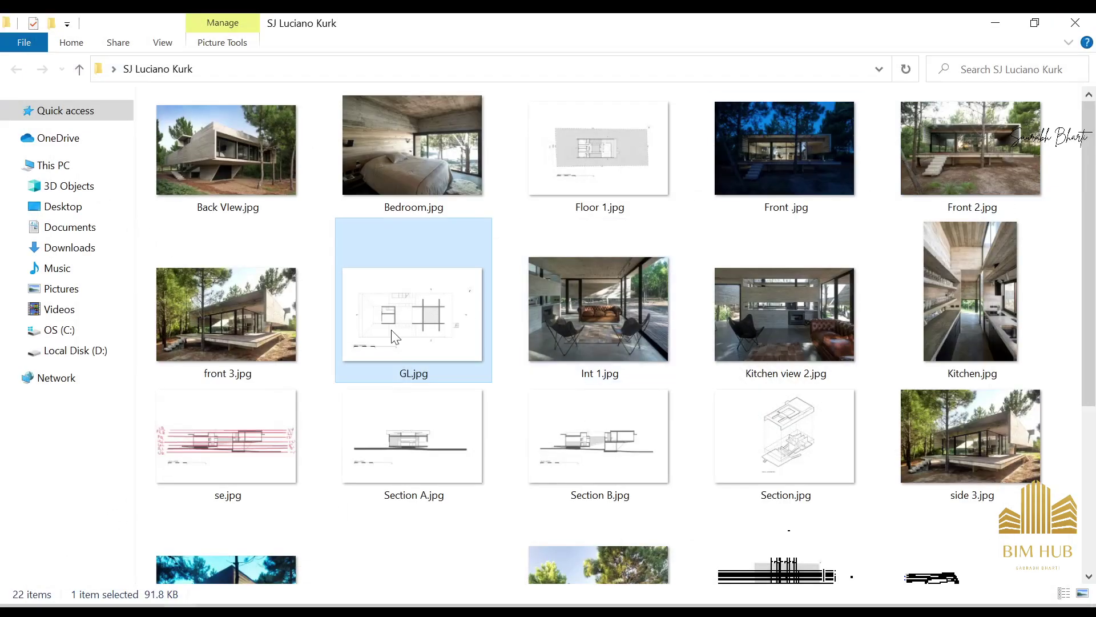
left_click(1010, 23)
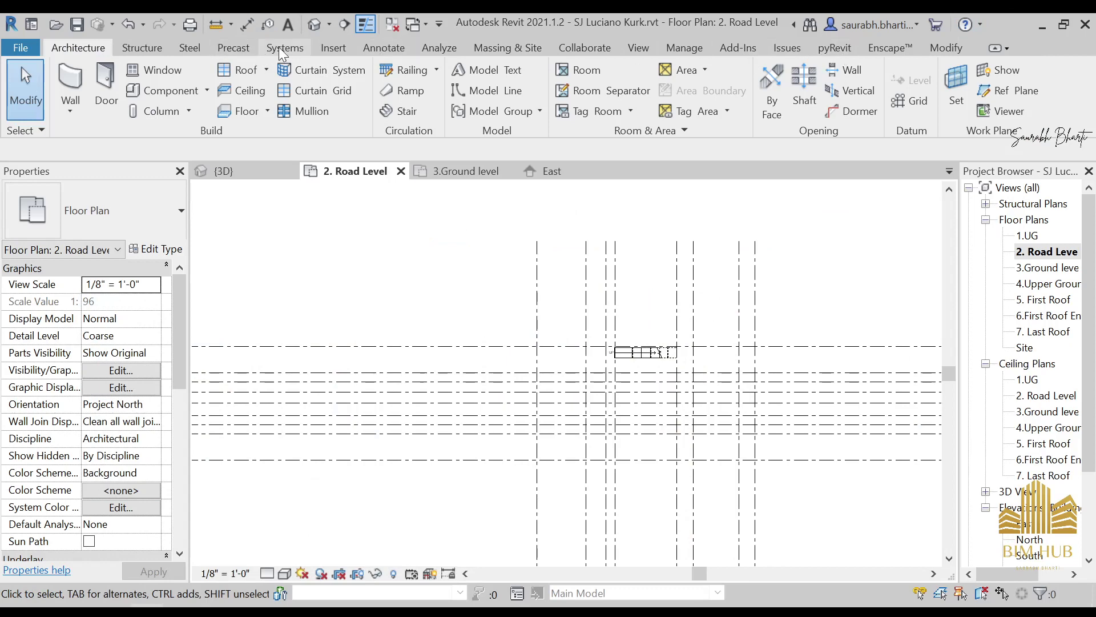
left_click(337, 49)
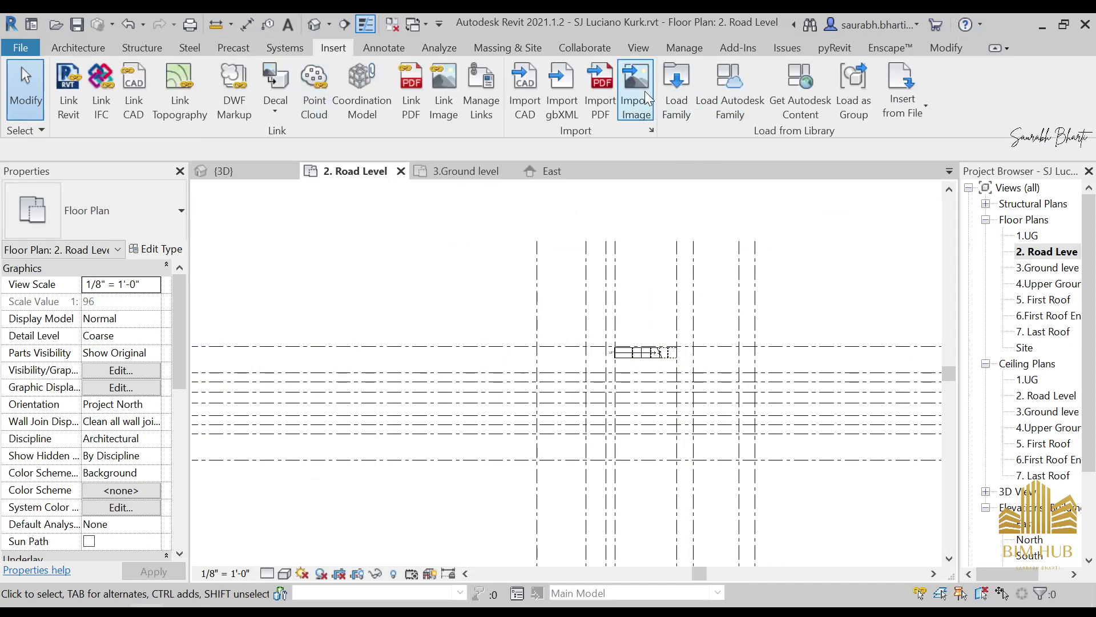
left_click(647, 77)
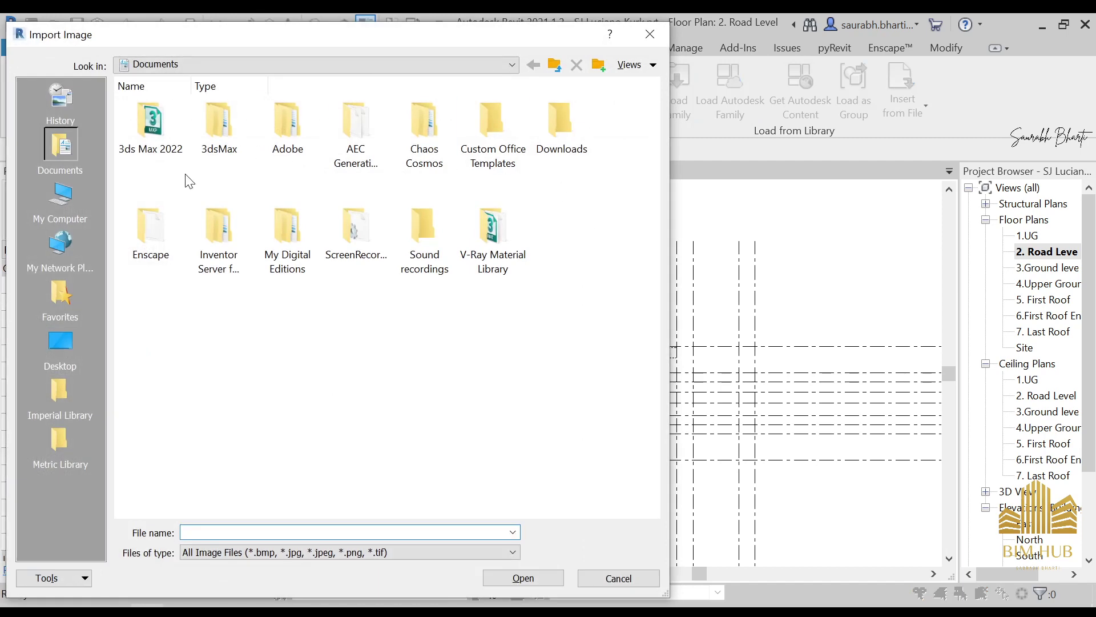
left_click(71, 352)
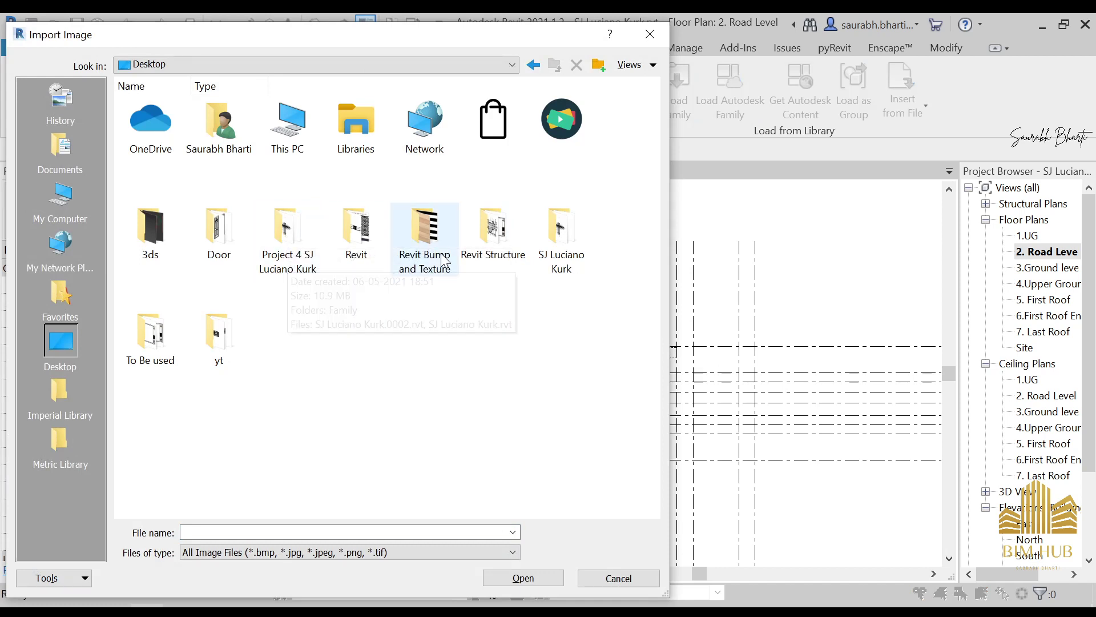
double_click(550, 237)
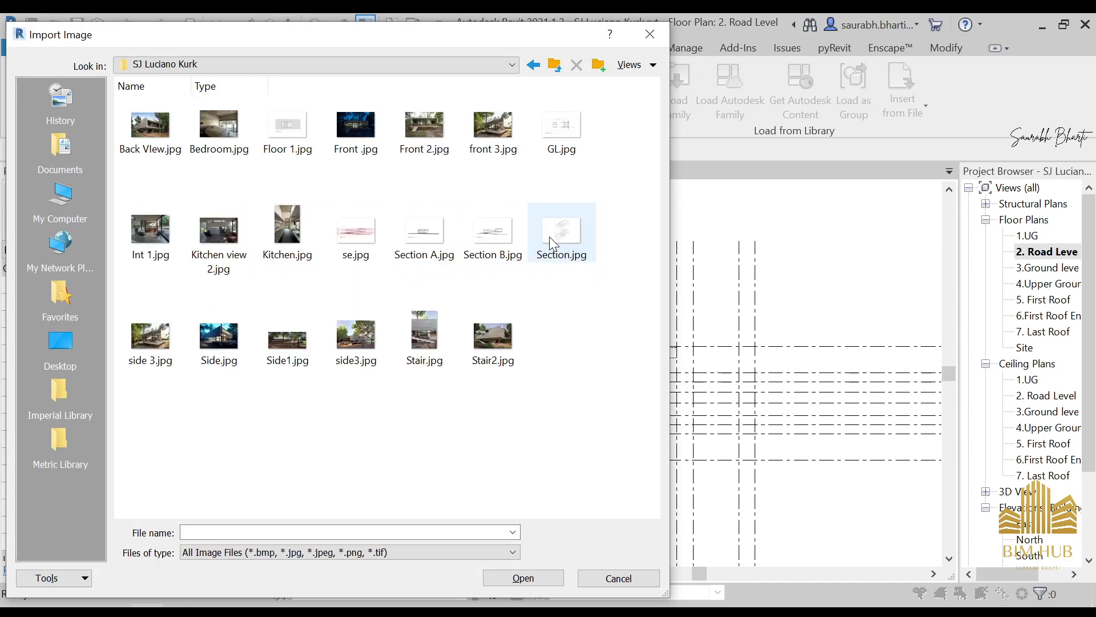
right_click(419, 440)
mouse_move(490, 232)
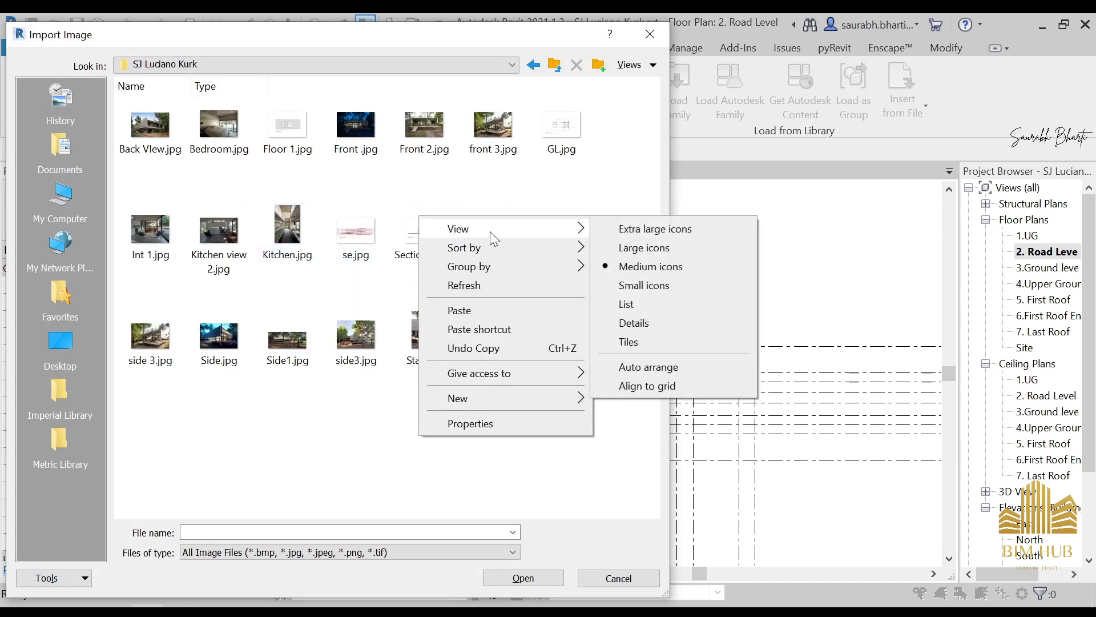
left_click(644, 248)
Step: Import GL.jpg and place it over the grid lines of the 2. Road Level plan
left_click(441, 172)
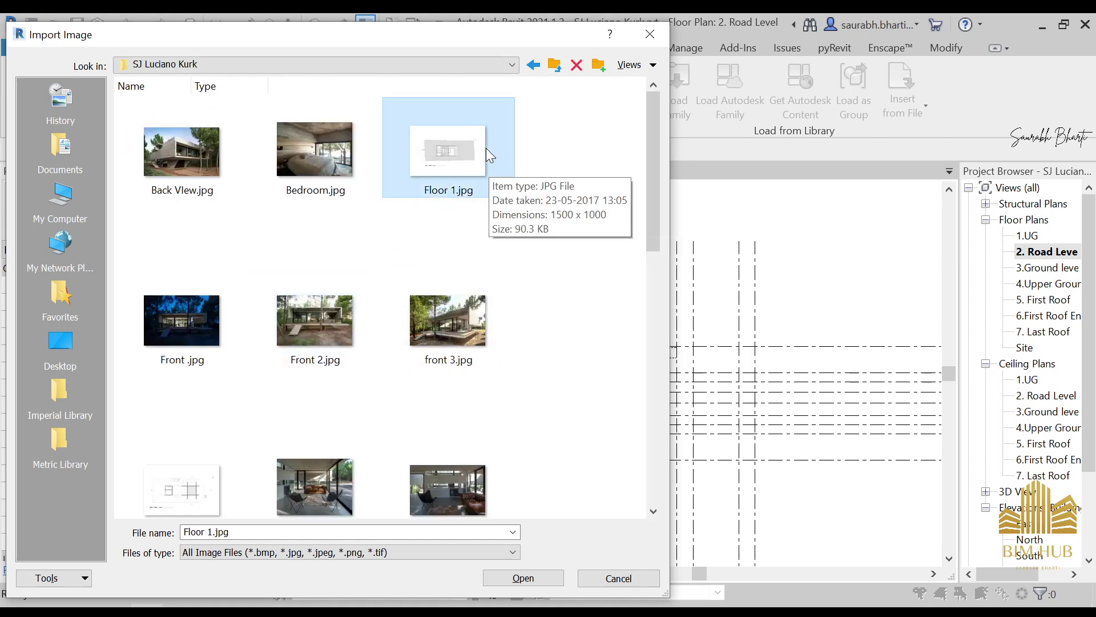
left_click(215, 448)
scroll(215, 448, "down", 3)
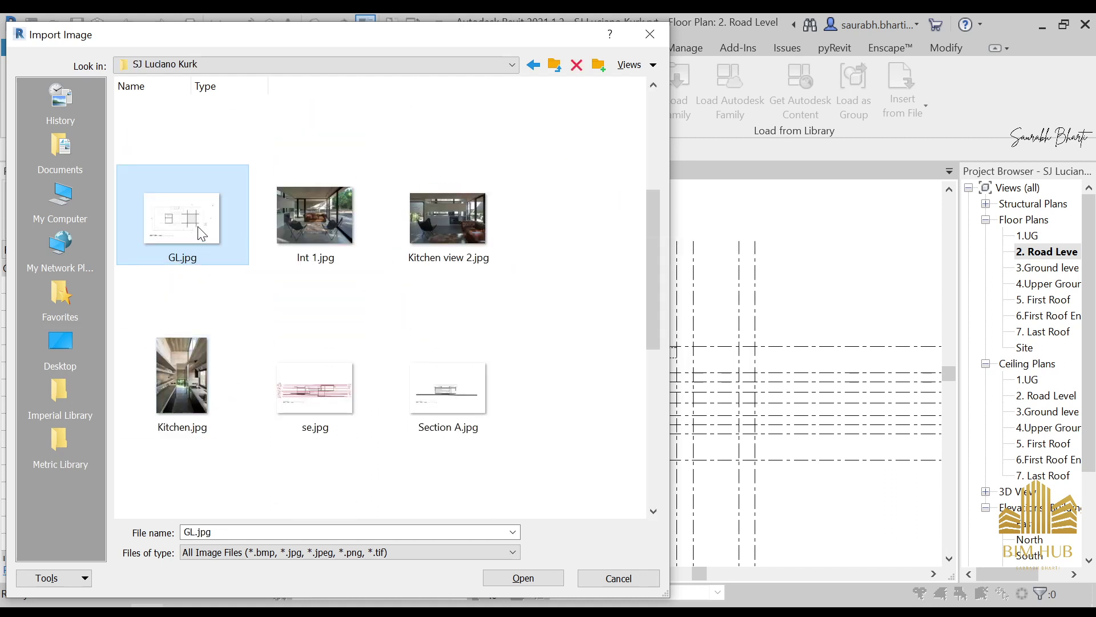
left_click(530, 582)
scroll(657, 456, "down", 3)
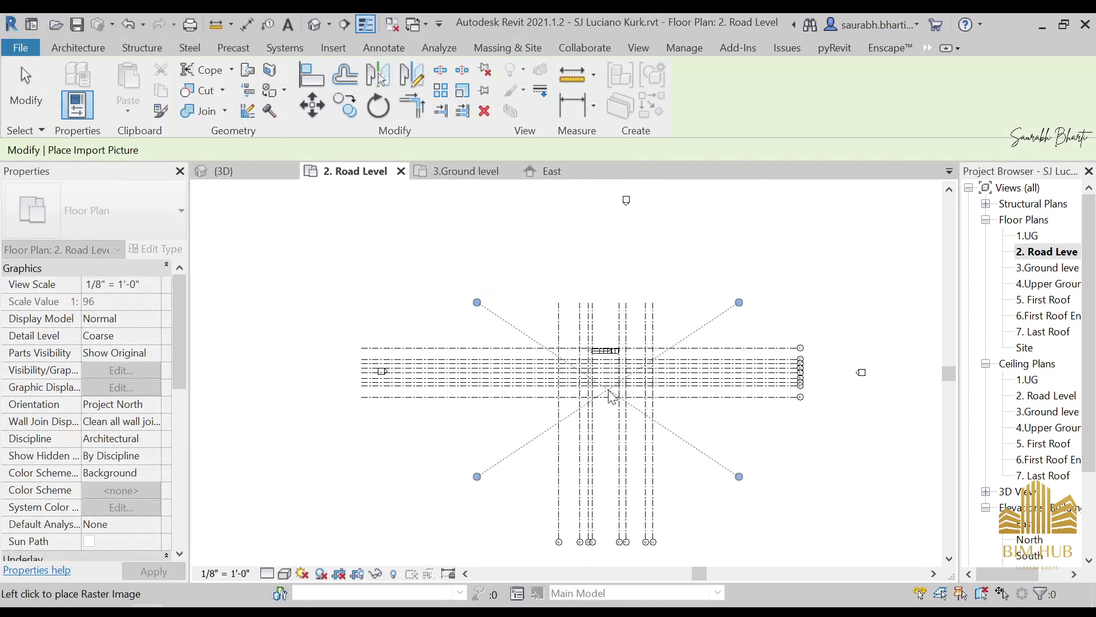
left_click(621, 379)
scroll(623, 379, "up", 1)
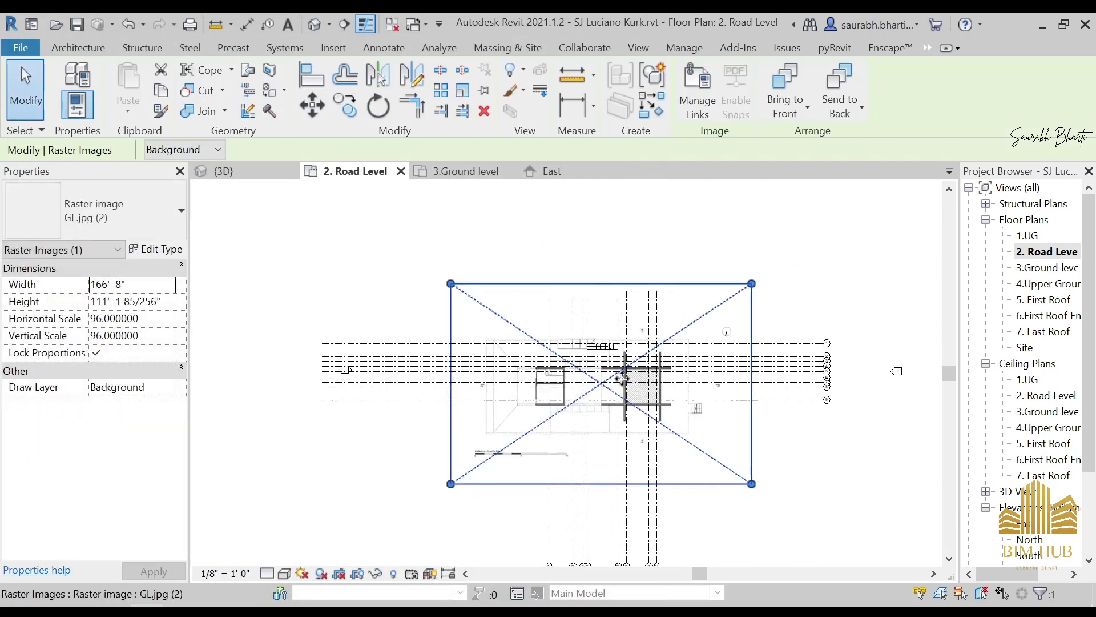
Step: Move the GL.jpg image into the empty area west of the grid lines and deselect it
middle_click_drag(623, 379, 764, 324)
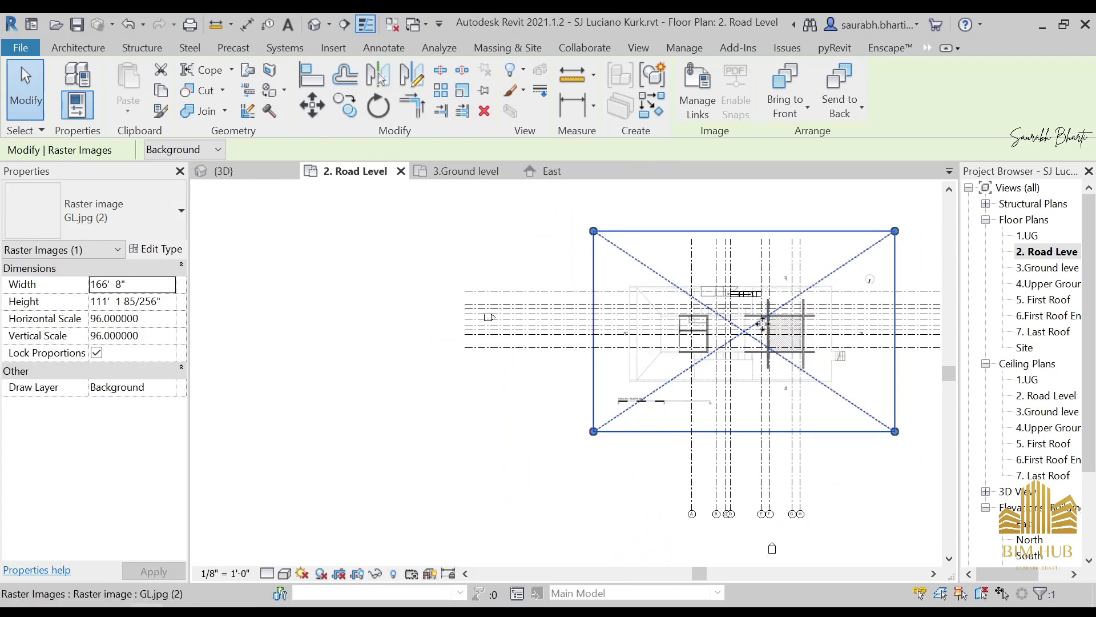
scroll(759, 306, "down", 4)
left_click_drag(741, 312, 427, 326)
scroll(425, 332, "up", 4)
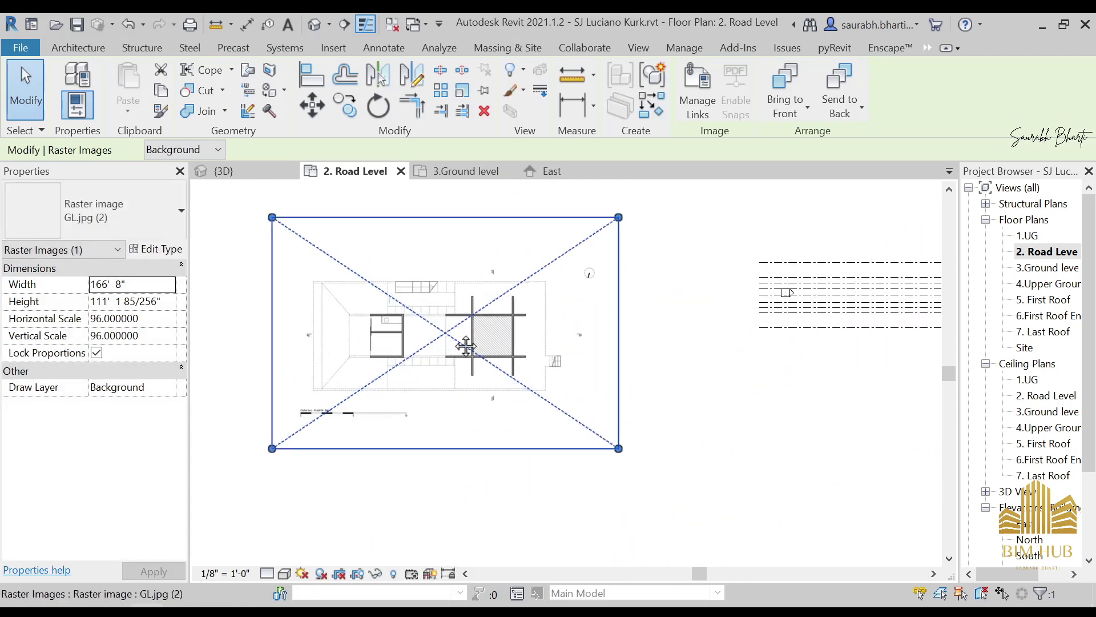
middle_click_drag(466, 346, 623, 419)
scroll(426, 338, "up", 4)
scroll(534, 354, "up", 5)
middle_click_drag(552, 349, 554, 355)
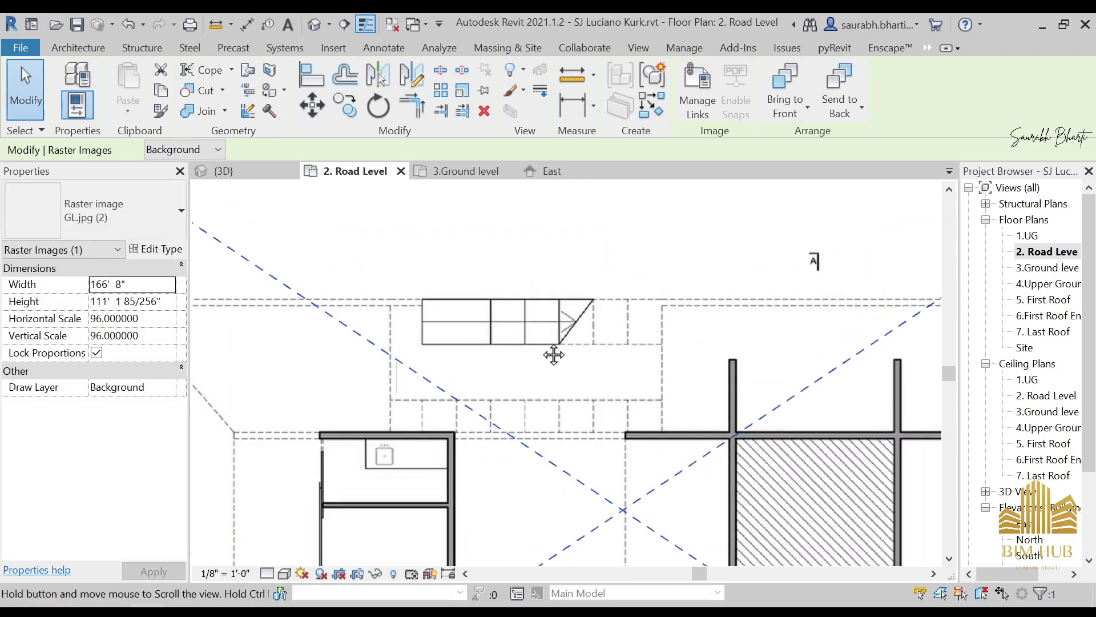
key("Escape")
Step: Draw a horizontal model line across one dashed tread in the step row below the stair on the GL.jpg image
scroll(535, 377, "up", 2)
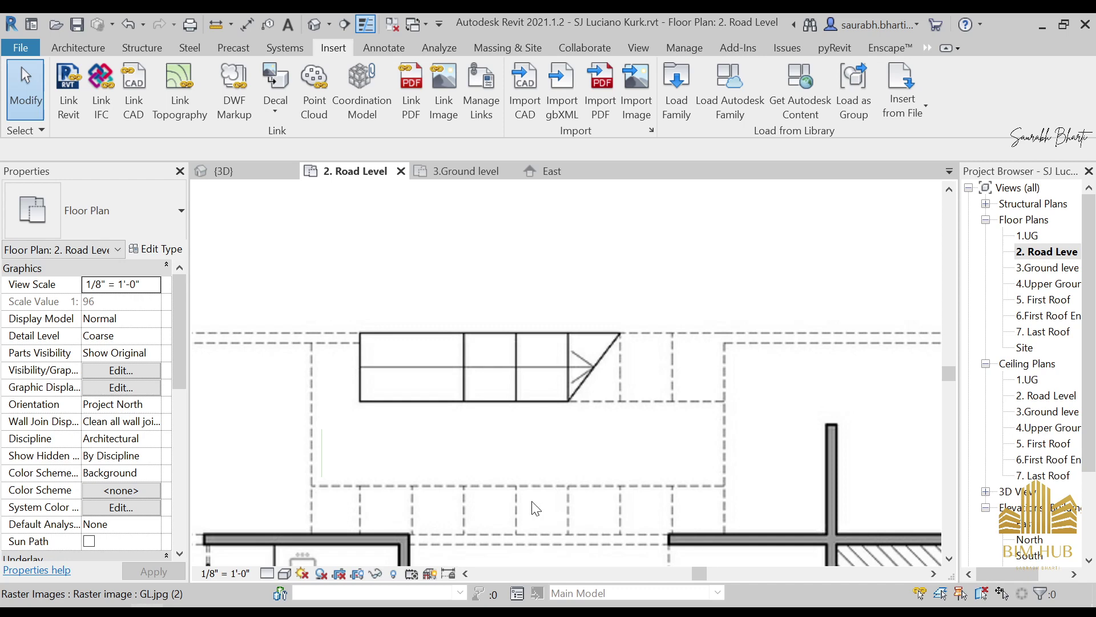
middle_click_drag(536, 508, 597, 495)
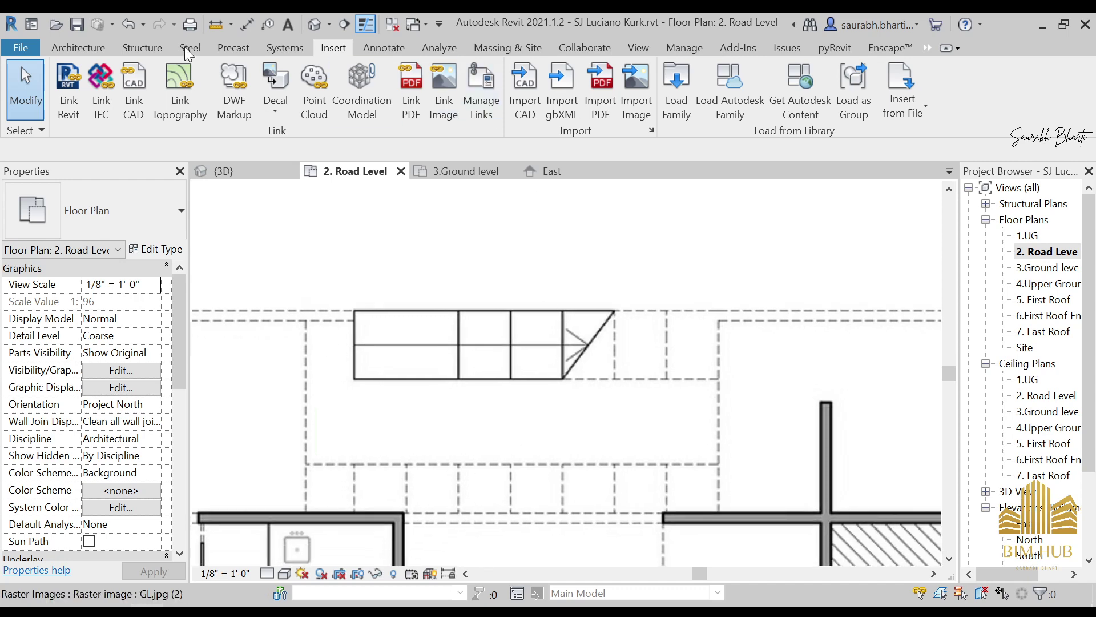
left_click(77, 48)
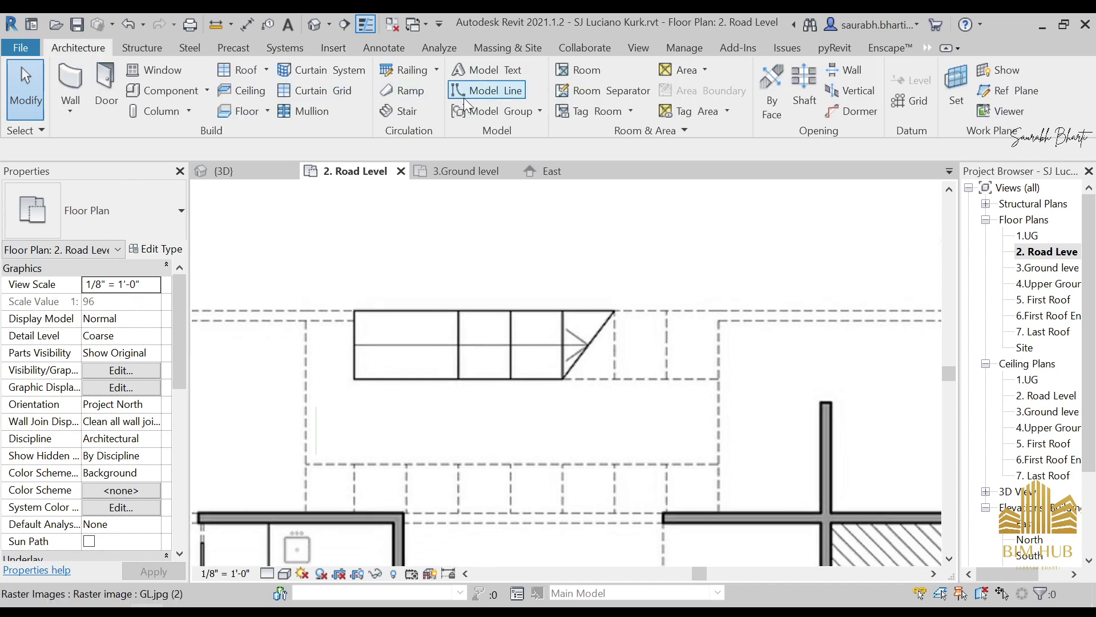
left_click(486, 90)
scroll(505, 459, "up", 3)
left_click(503, 459)
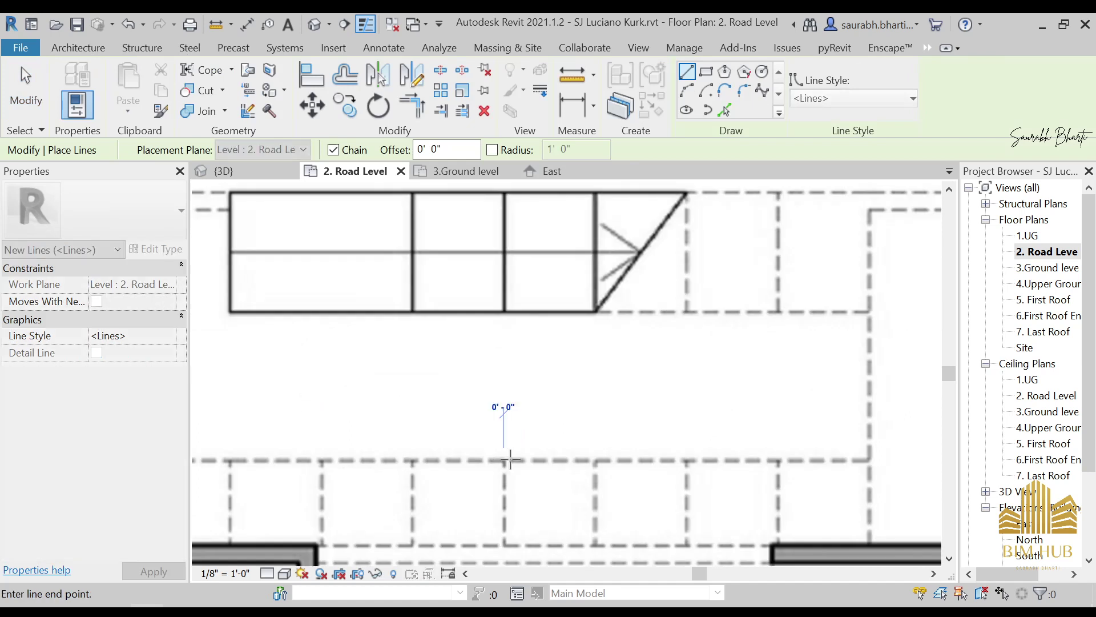
left_click(596, 460)
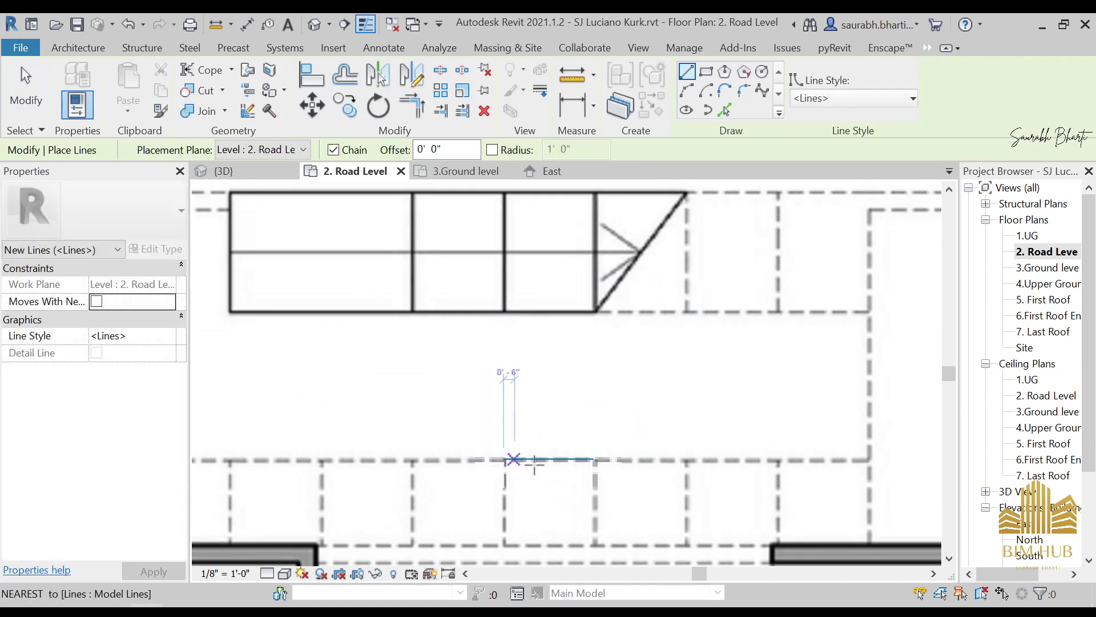
scroll(595, 460, "down", 4)
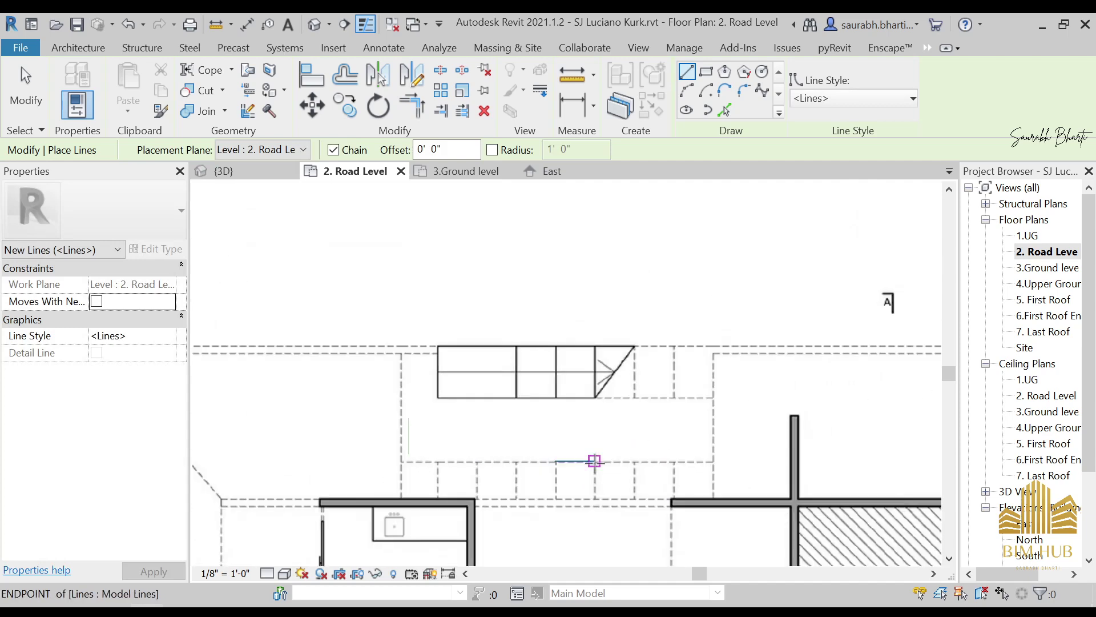
key("Escape")
key("Escape")
Step: Scale the GL.jpg image graphically from the traced tread's two endpoints so that the tread becomes 2'6" long
scroll(624, 368, "down", 2)
middle_click_drag(624, 368, 620, 370)
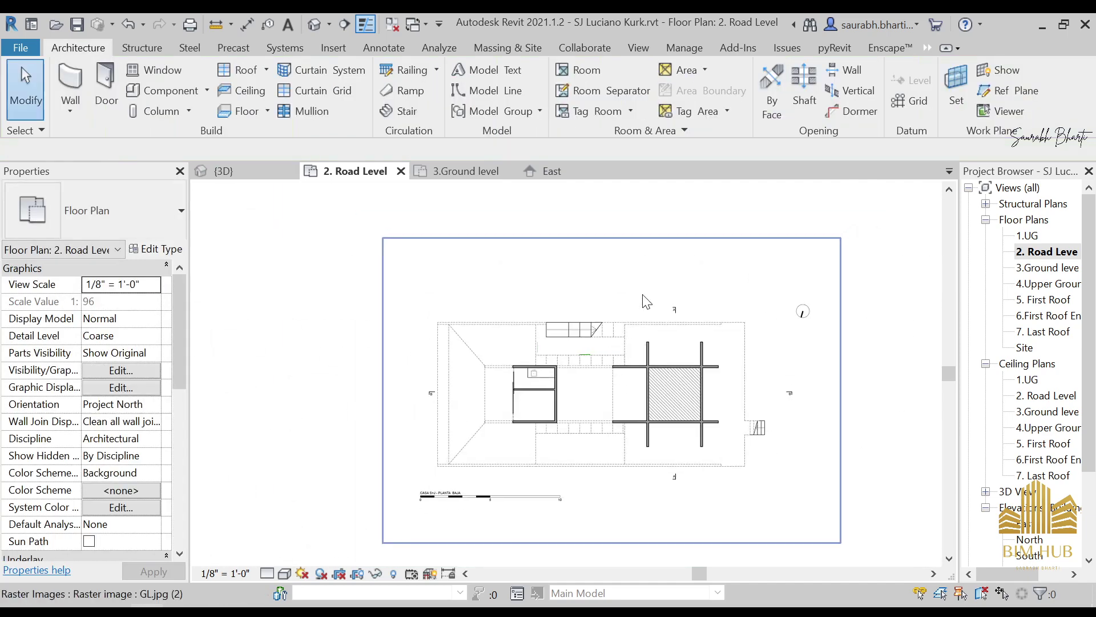
left_click(633, 248)
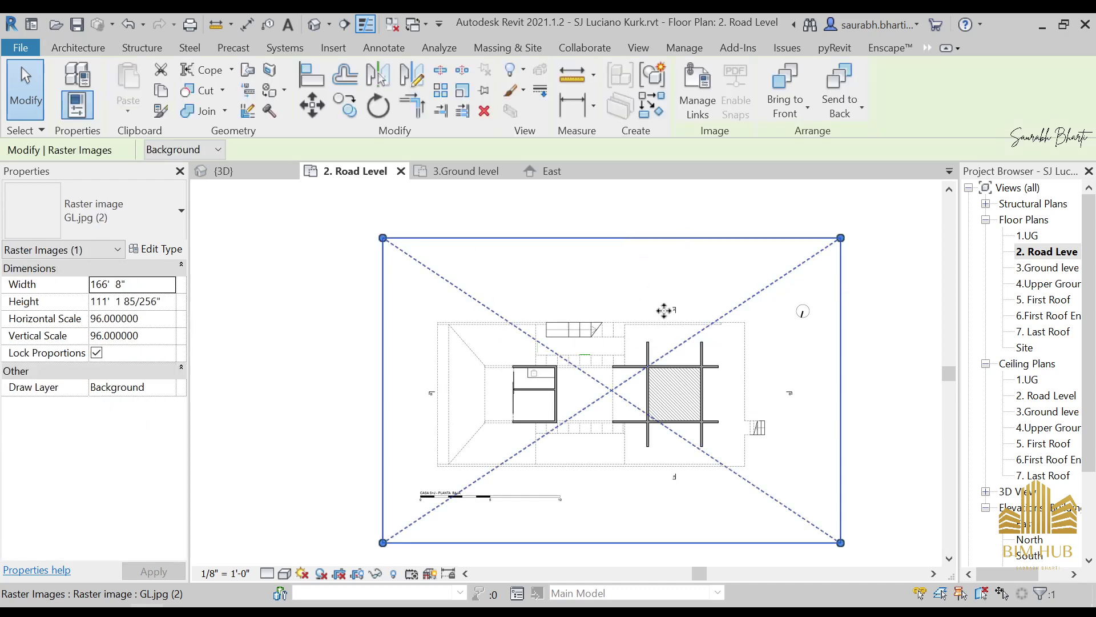
left_click(466, 97)
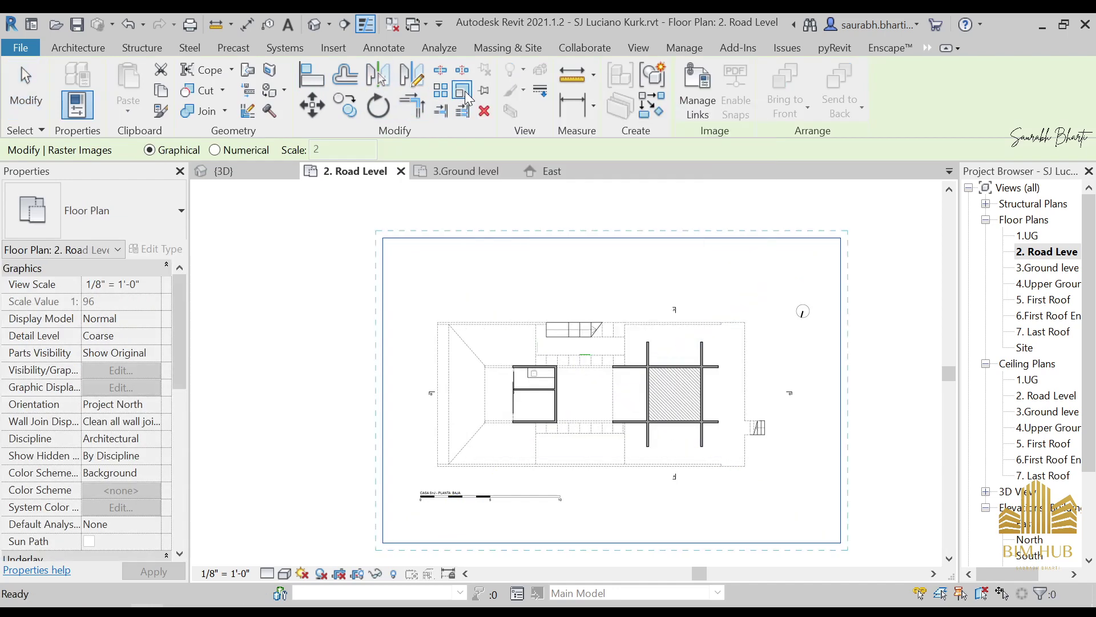
scroll(588, 350, "up", 5)
middle_click_drag(597, 436, 549, 411)
scroll(540, 405, "up", 5)
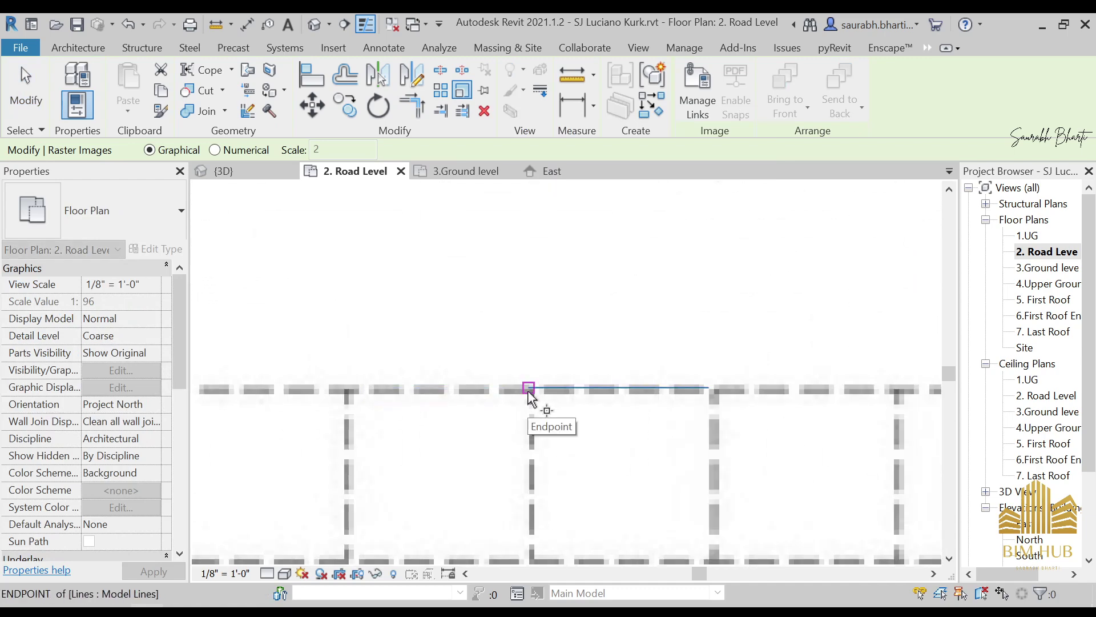
left_click(529, 388)
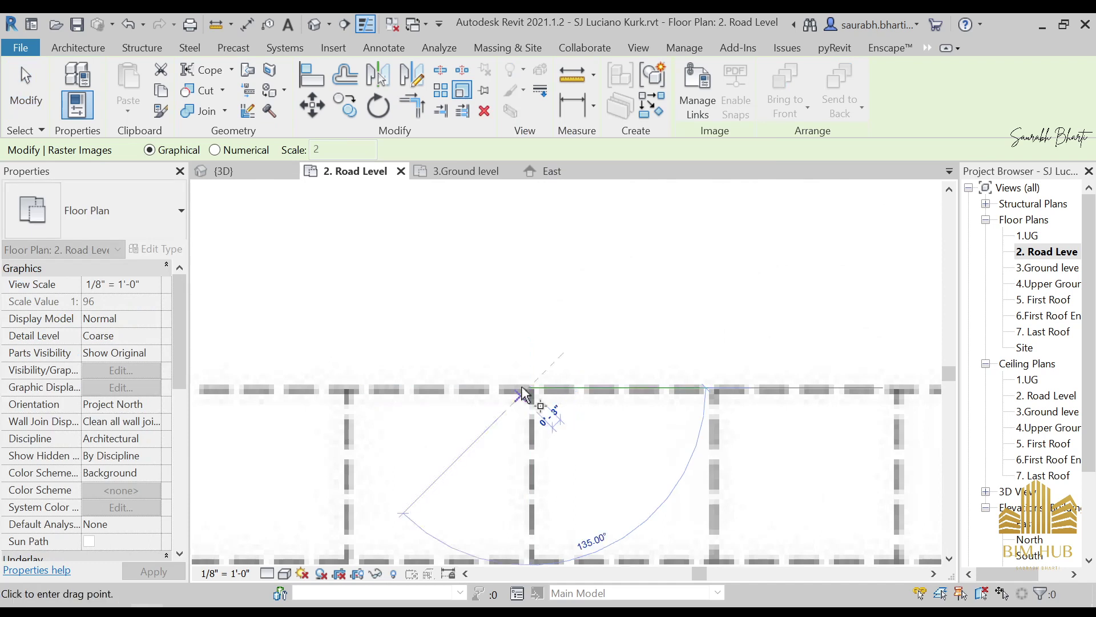
left_click(709, 388)
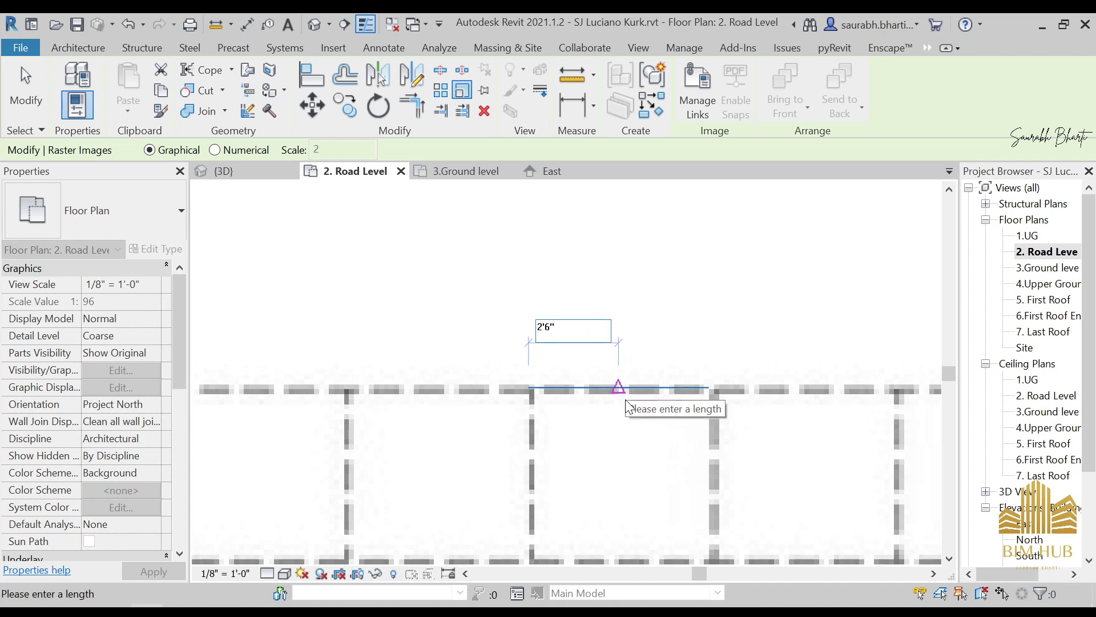
left_click(627, 403)
scroll(634, 400, "down", 5)
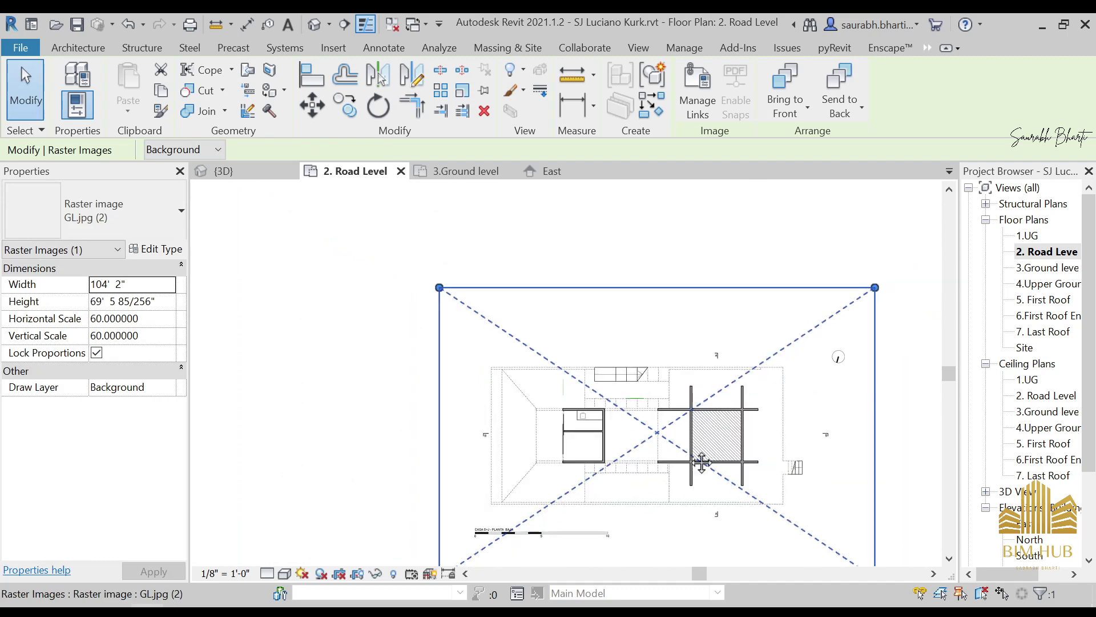
scroll(626, 379, "down", 4)
left_click(715, 391)
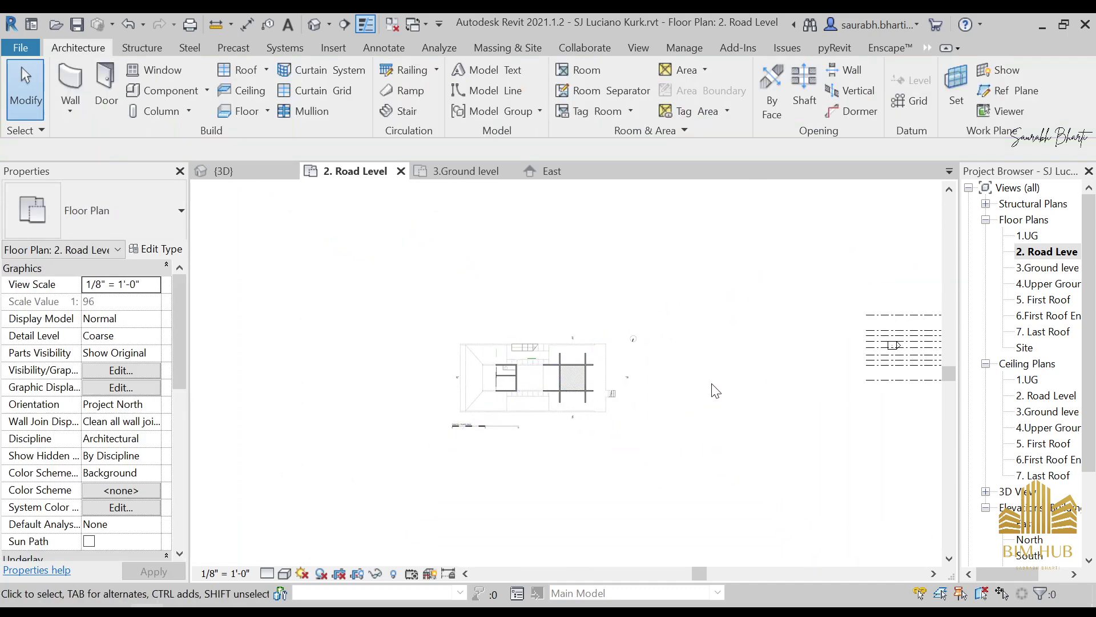
Step: Undo the scaling of the GL.jpg image and the model line traced on its tread
left_click(583, 382)
middle_click_drag(628, 379, 496, 368)
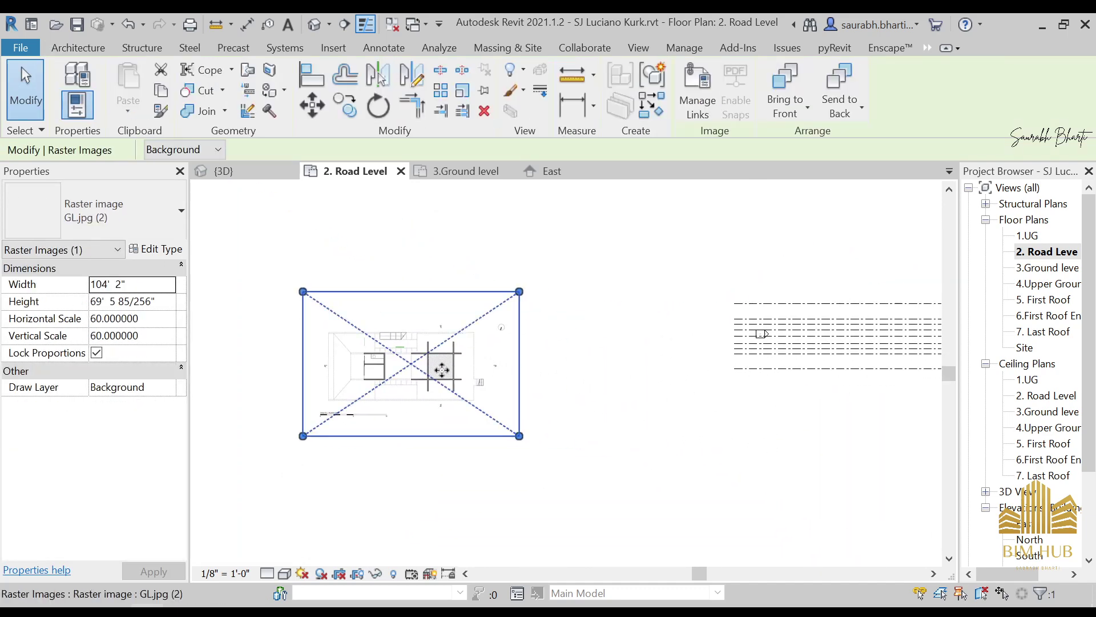
middle_click_drag(404, 342, 437, 350)
key("ctrl+z")
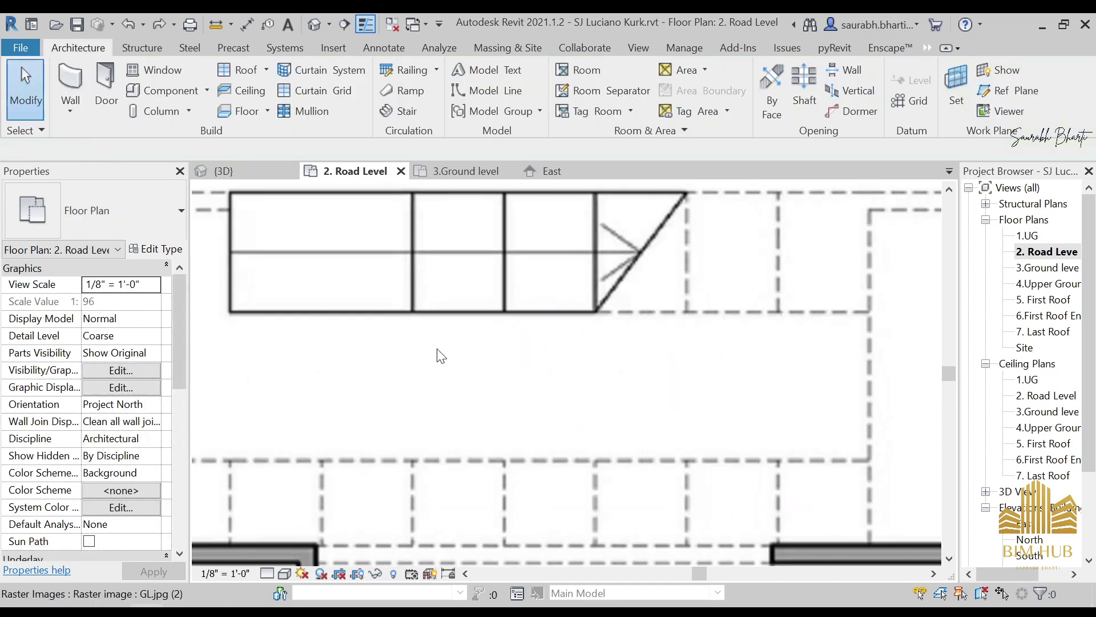
scroll(446, 348, "down", 5)
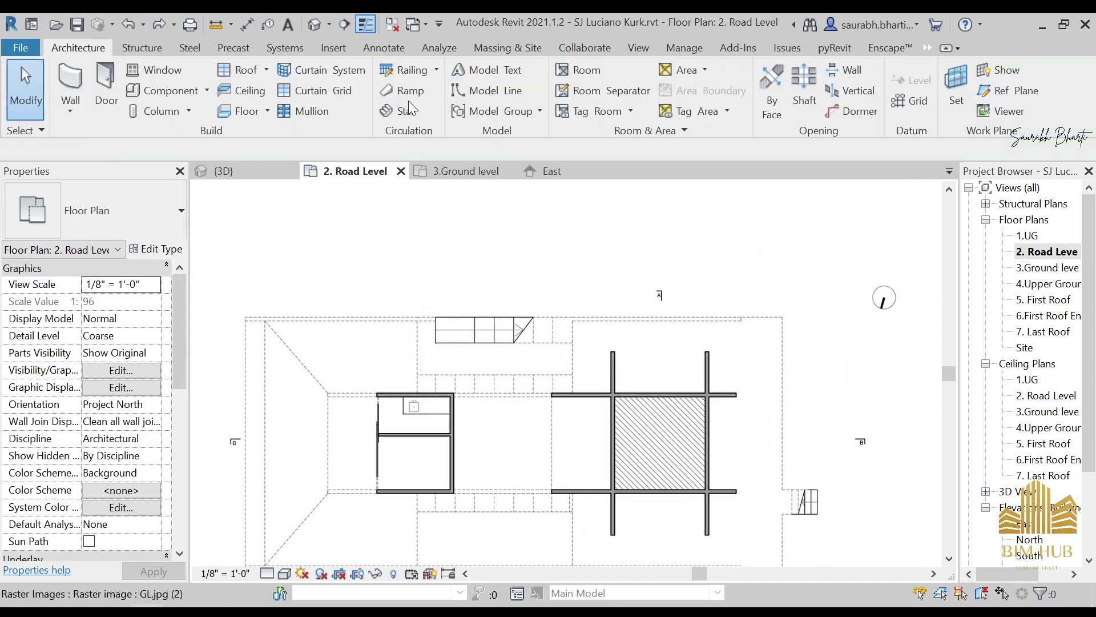
Step: Draw a horizontal model line about 4'0" long across one dashed tread in the step row below the stair on the GL.jpg image
left_click(490, 90)
scroll(484, 373, "up", 3)
left_click(341, 370)
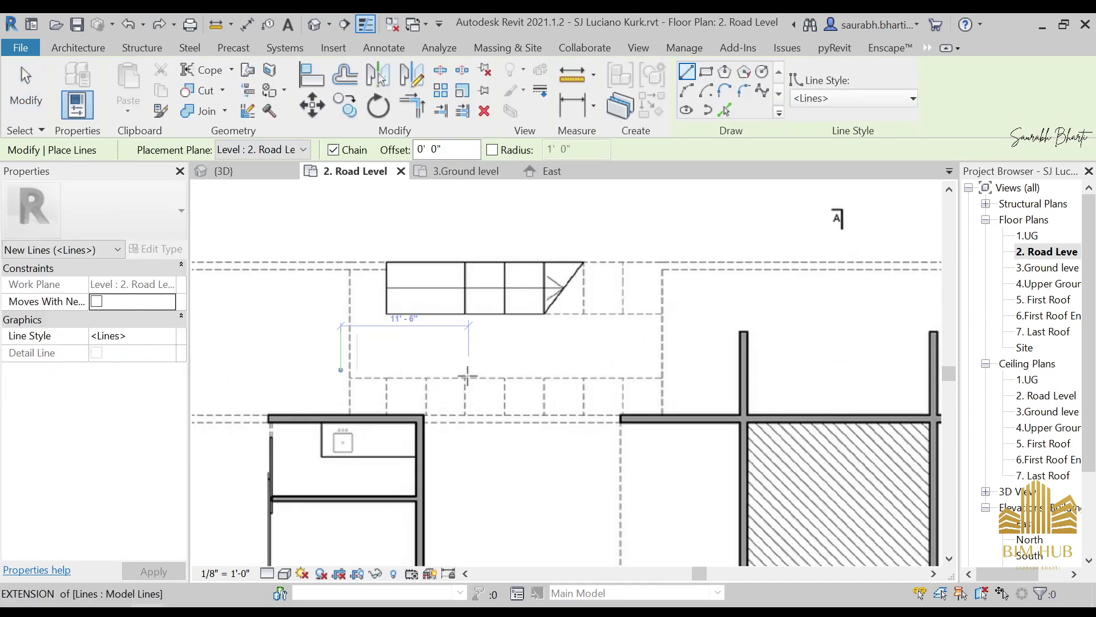
key("Escape")
scroll(467, 376, "up", 2)
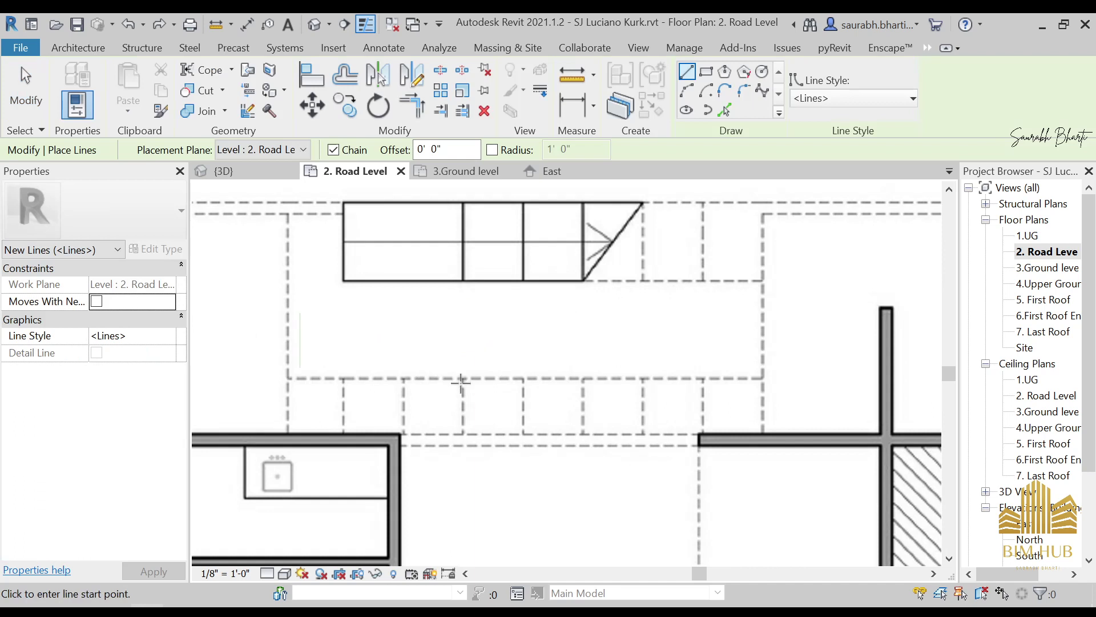
scroll(461, 382, "up", 2)
left_click(467, 375)
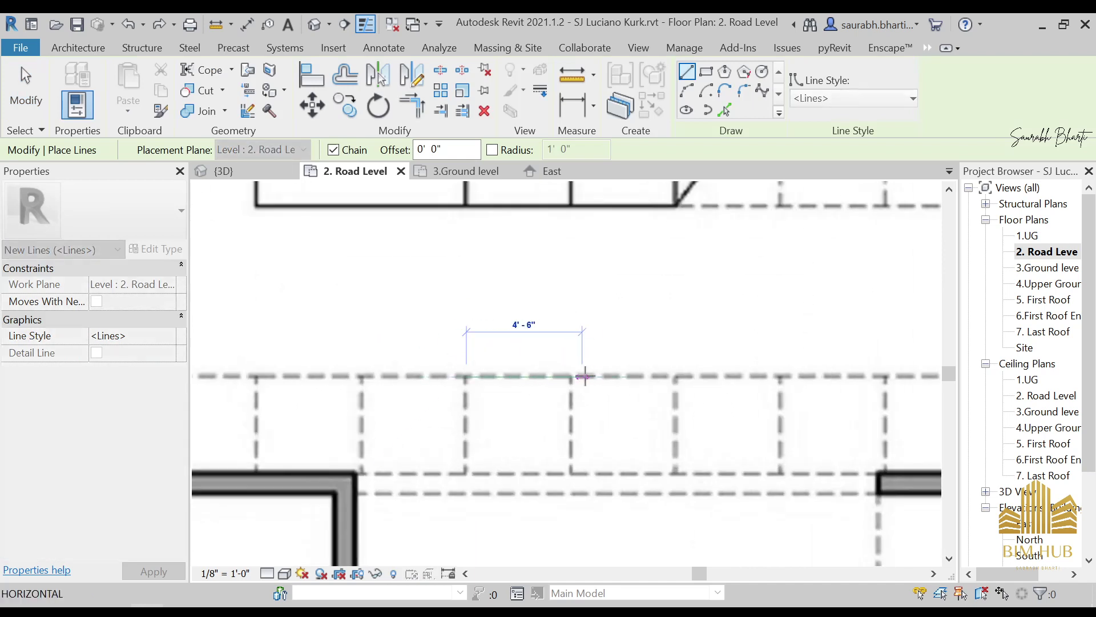
left_click(570, 376)
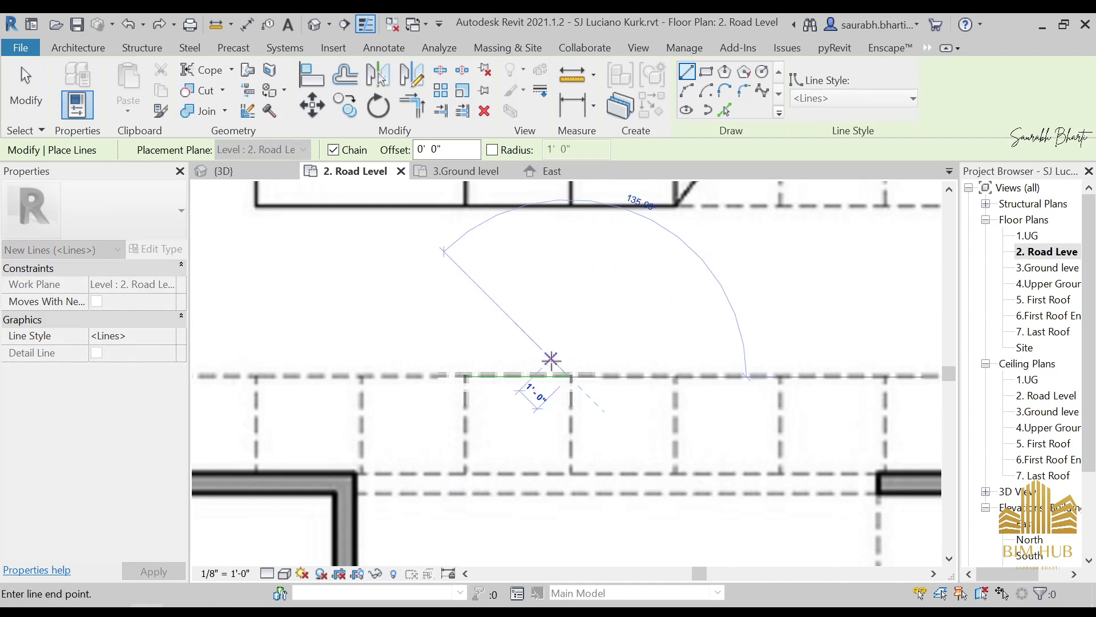
key("Escape")
scroll(546, 378, "up", 2)
key("Escape")
left_click(516, 378)
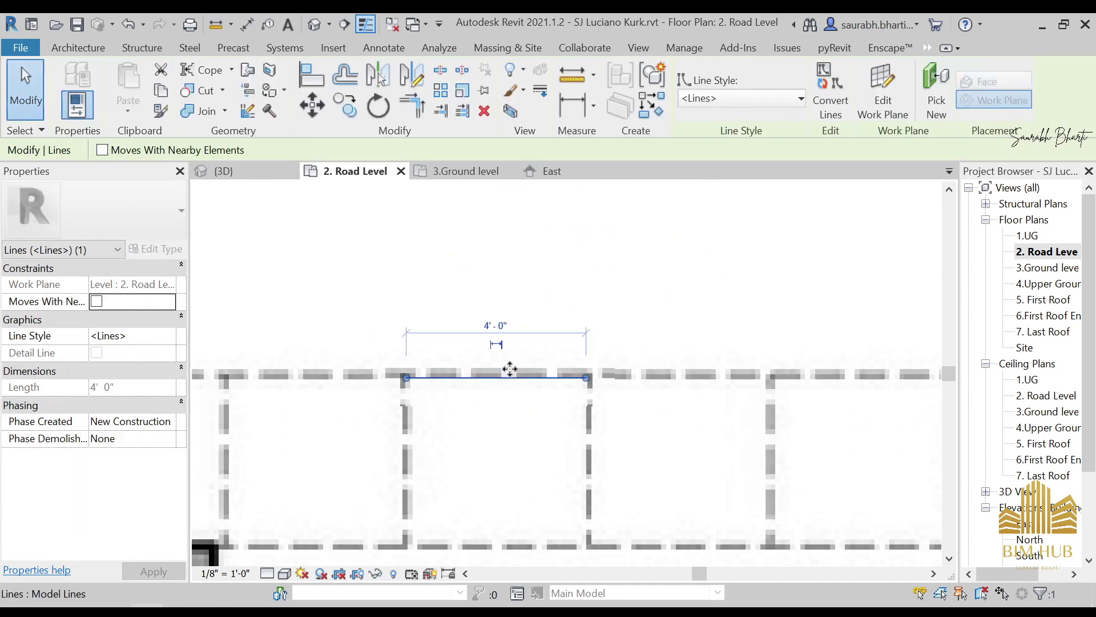
scroll(506, 348, "down", 2)
key("Escape")
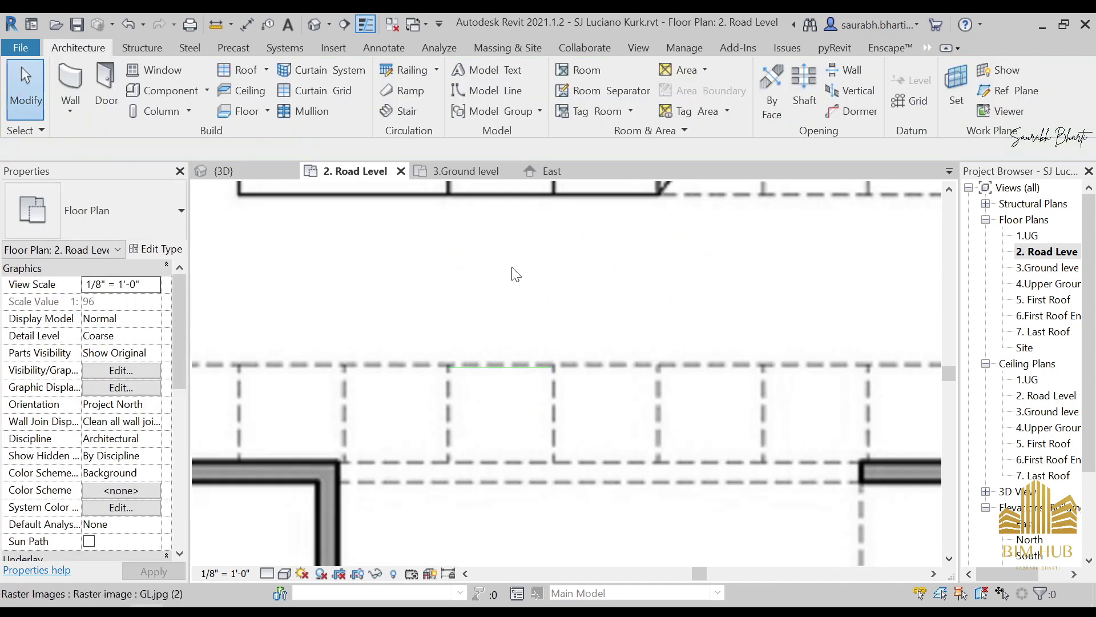
Step: Scale the GL.jpg image graphically from the west endpoint of the traced tread line so that the tread becomes 2'6" long
scroll(514, 272, "down", 2)
left_click(796, 282)
scroll(710, 313, "down", 3)
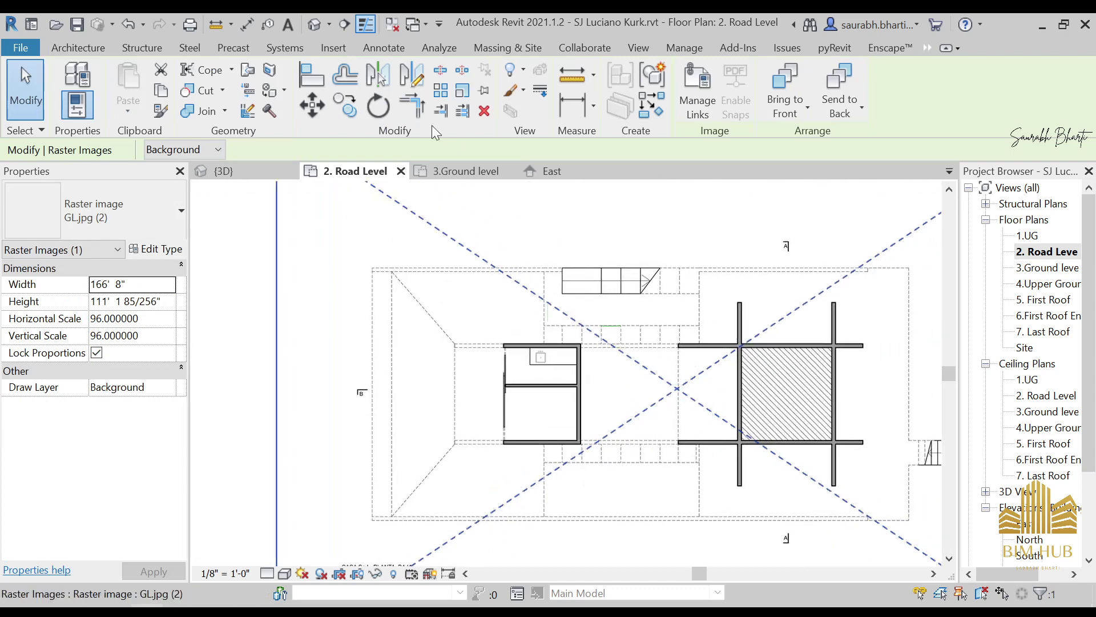
left_click(463, 91)
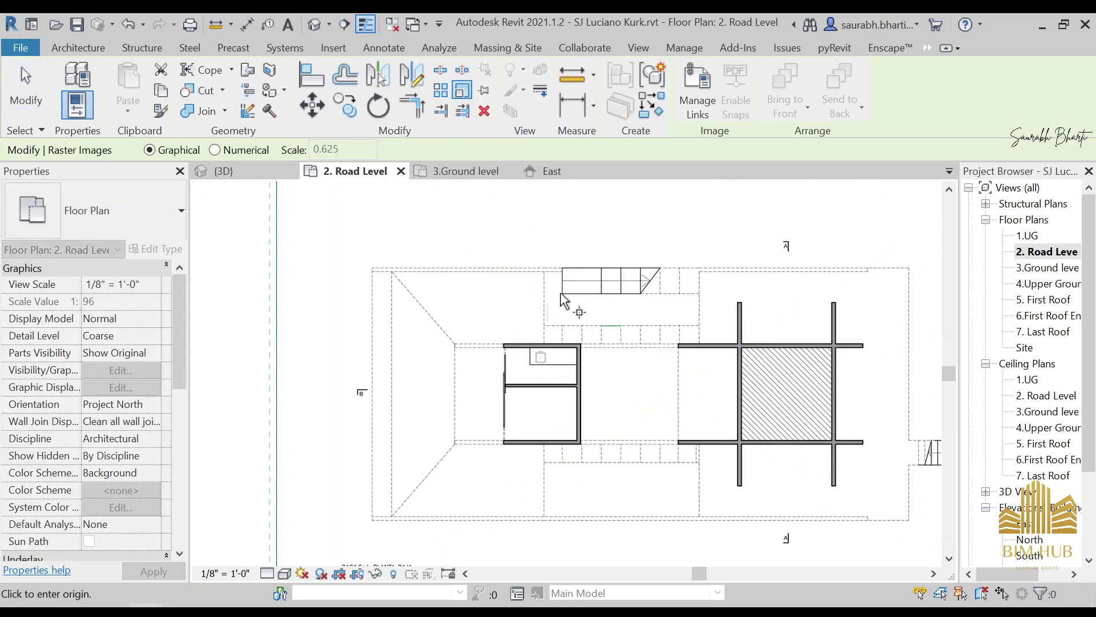
scroll(563, 301, "up", 5)
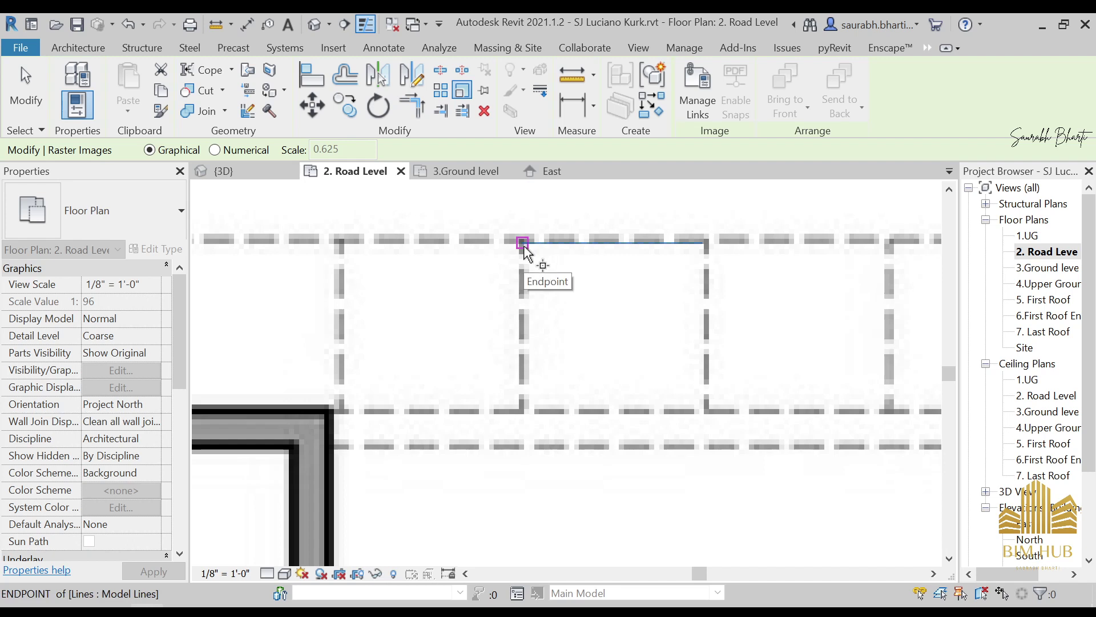
left_click(523, 242)
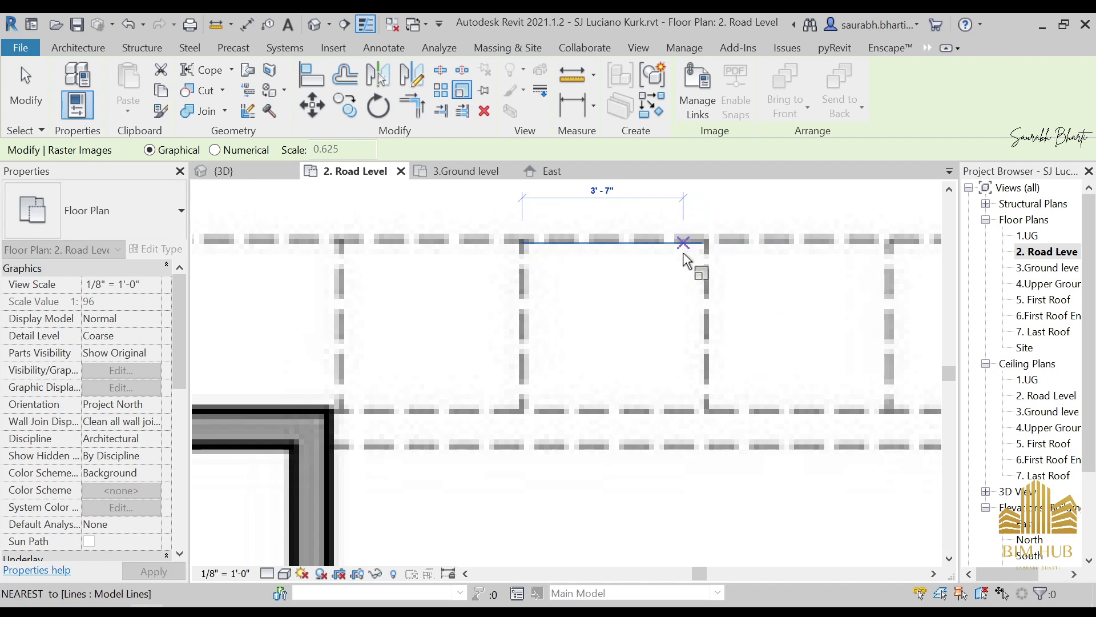
scroll(691, 249, "down", 3)
middle_click_drag(683, 249, 659, 302)
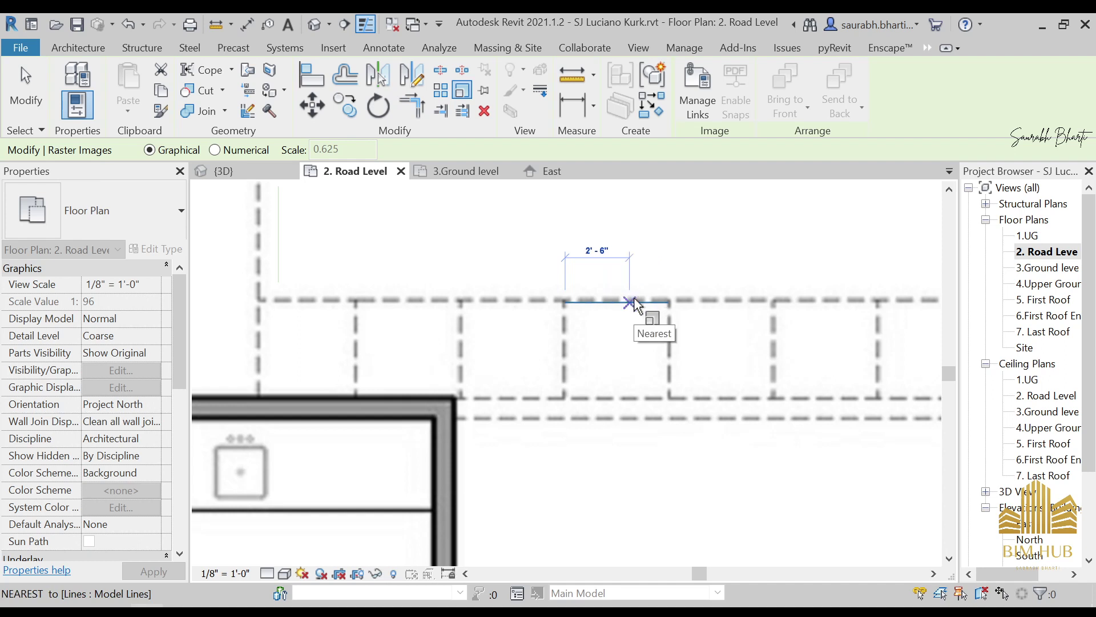
type("2'")
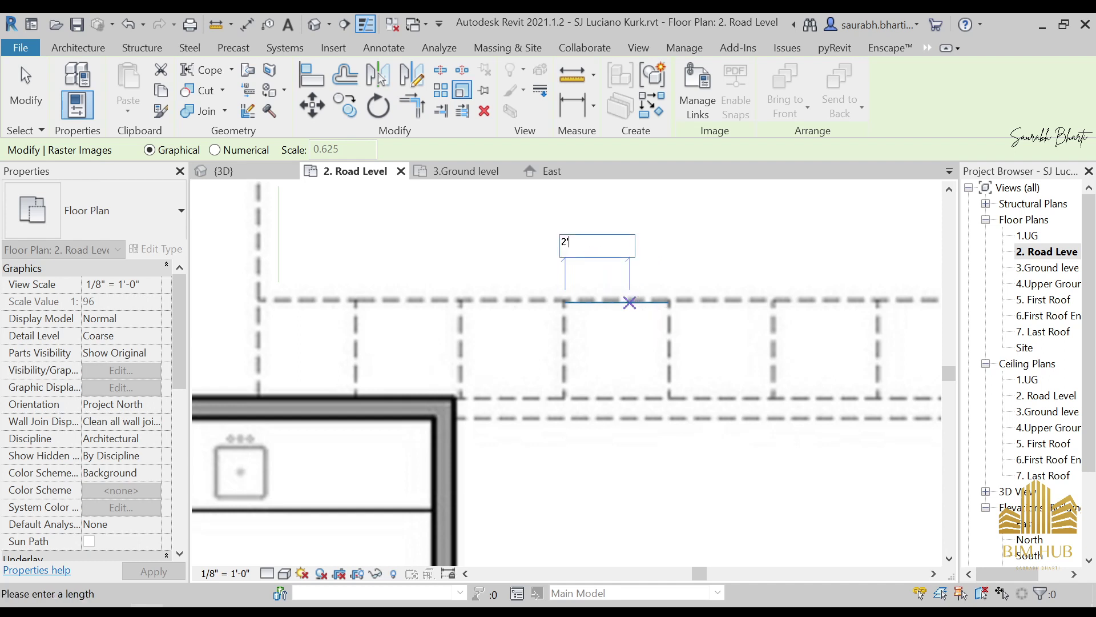
type("6\"")
key("Return")
scroll(338, 303, "down", 5)
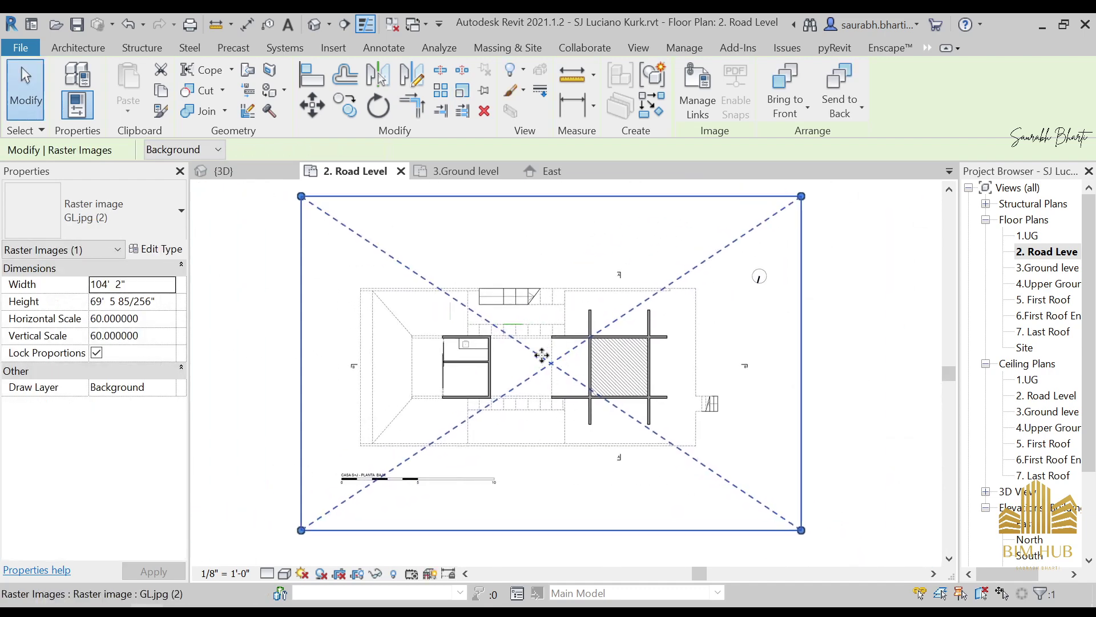
Step: Move the scaled GL.jpg image onto the grid lines, with its stair roughly over the modelled stair
scroll(631, 372, "down", 5)
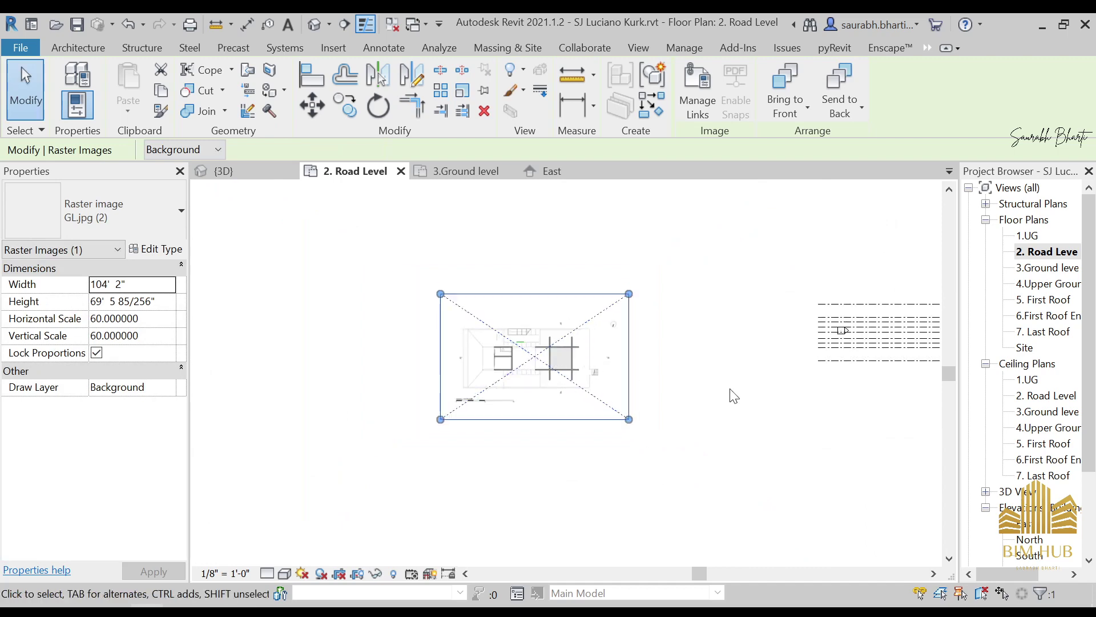
scroll(685, 388, "down", 2)
middle_click_drag(691, 391, 465, 399)
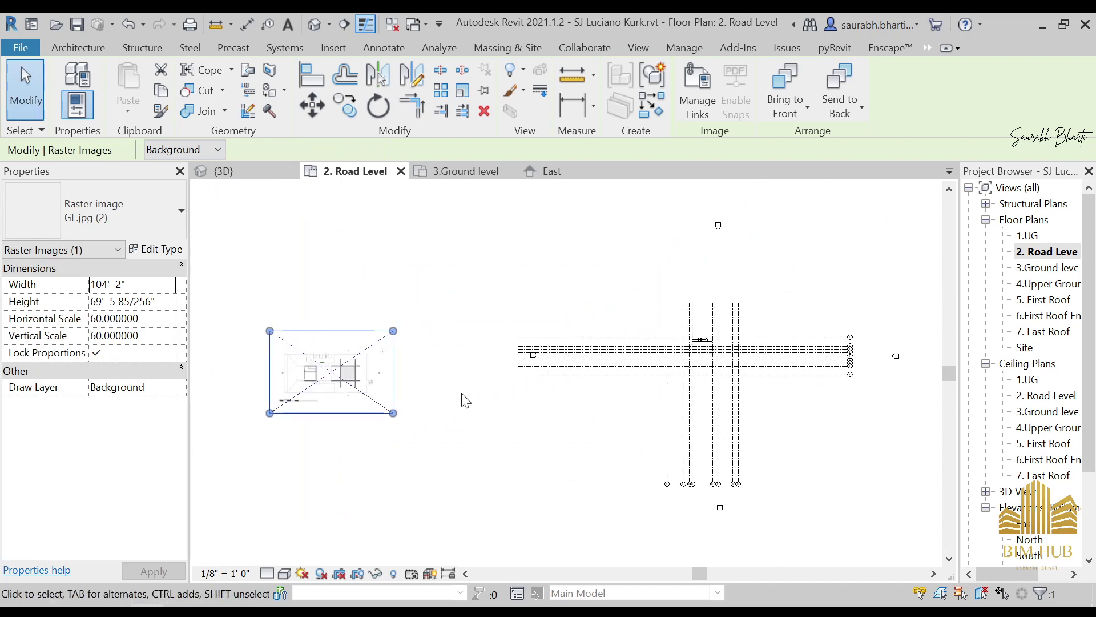
scroll(693, 347, "up", 3)
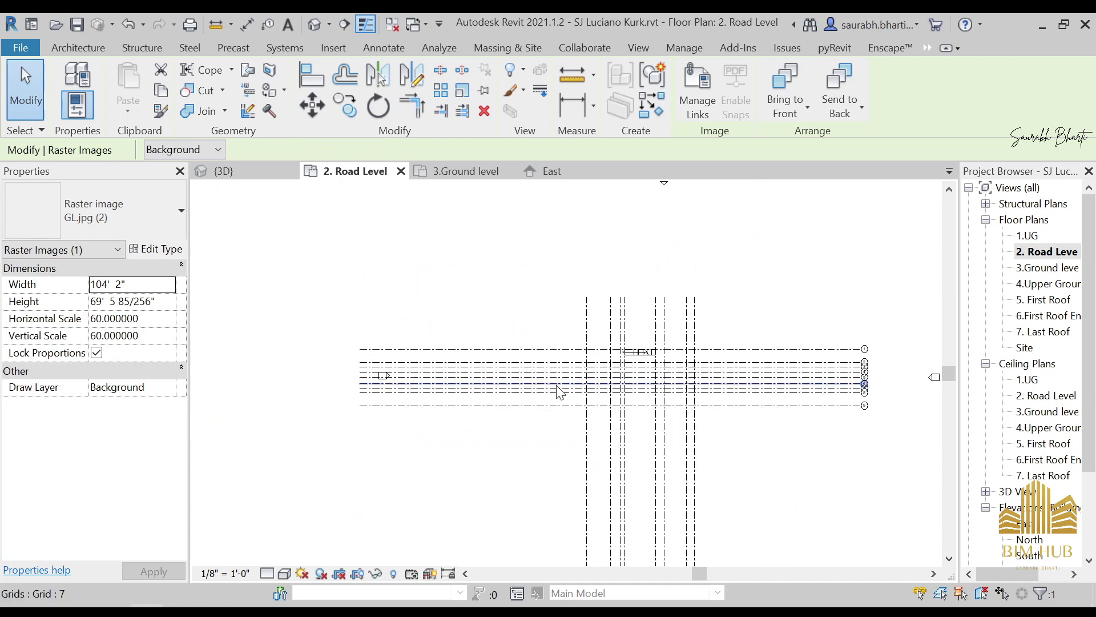
middle_click_drag(558, 391, 741, 406)
left_click_drag(276, 409, 823, 388)
middle_click_drag(821, 427, 628, 426)
scroll(681, 398, "up", 3)
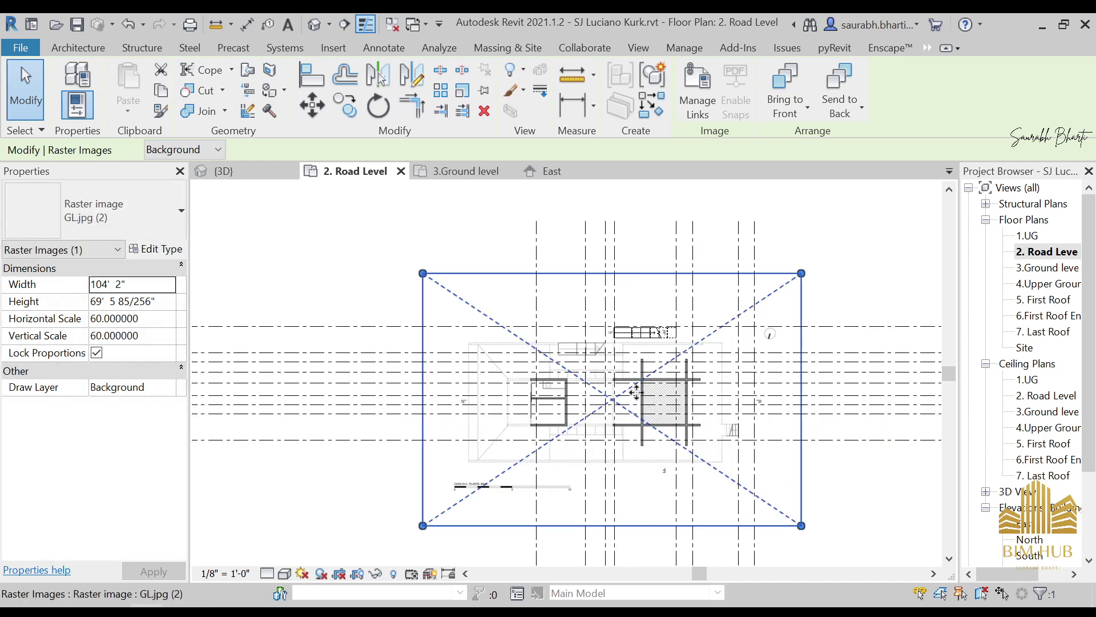
scroll(637, 392, "up", 2)
left_click_drag(656, 378, 729, 366)
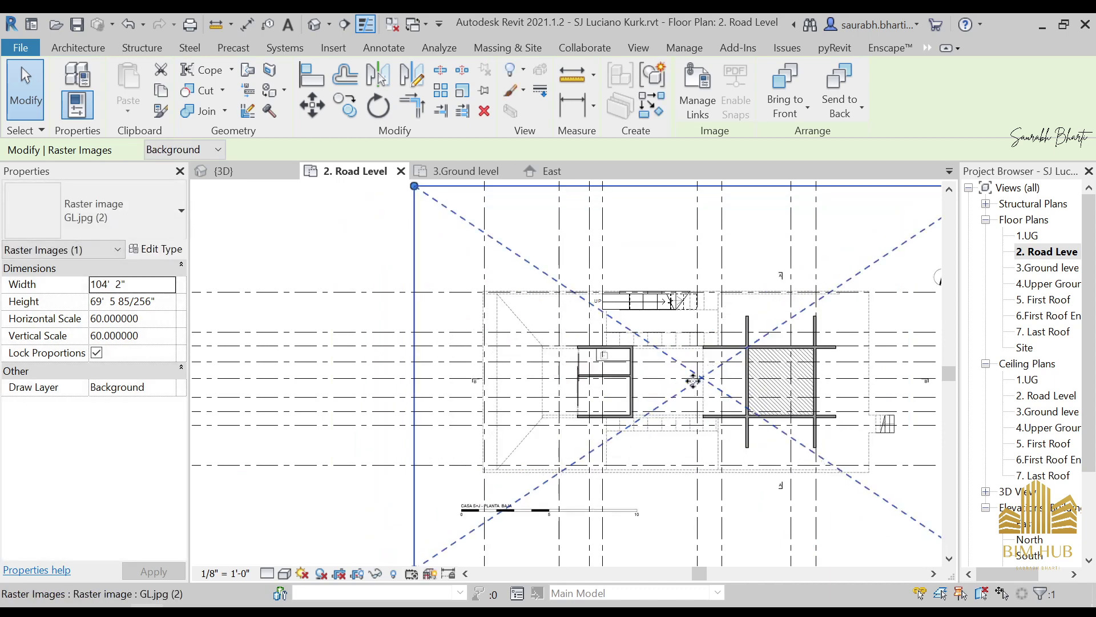
Step: Shift the GL.jpg image slightly southwest so that its stair's west end lines up with the start of the modelled stair
key("Down")
key("Down")
key("Down")
key("Down")
key("Left")
key("Left")
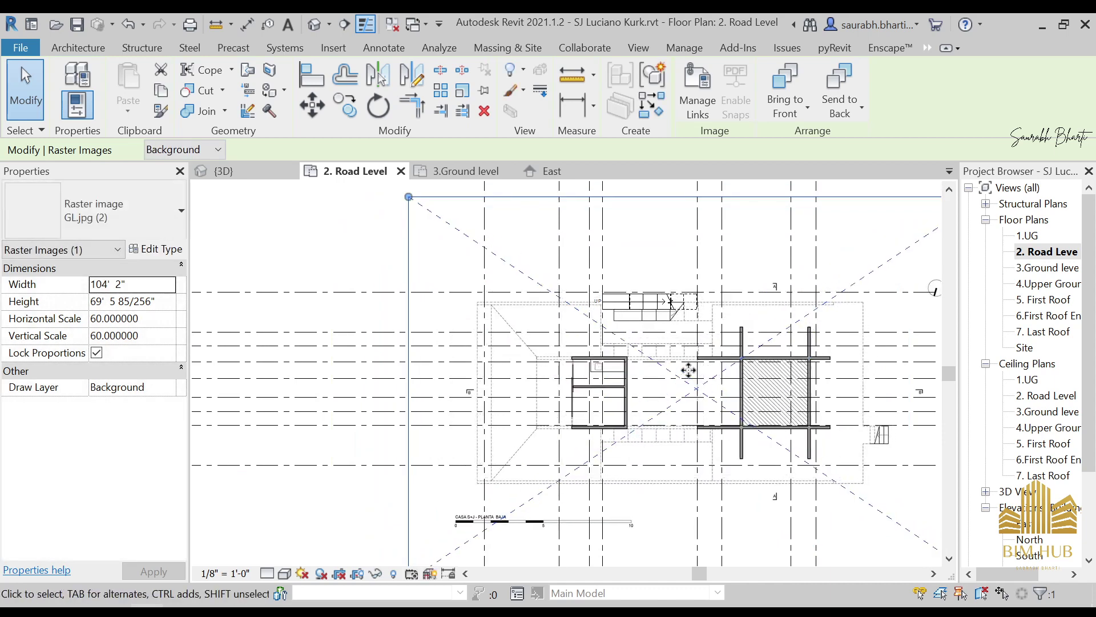
left_click_drag(689, 371, 669, 333)
key("Up")
key("Up")
key("Up")
key("Up")
key("Up")
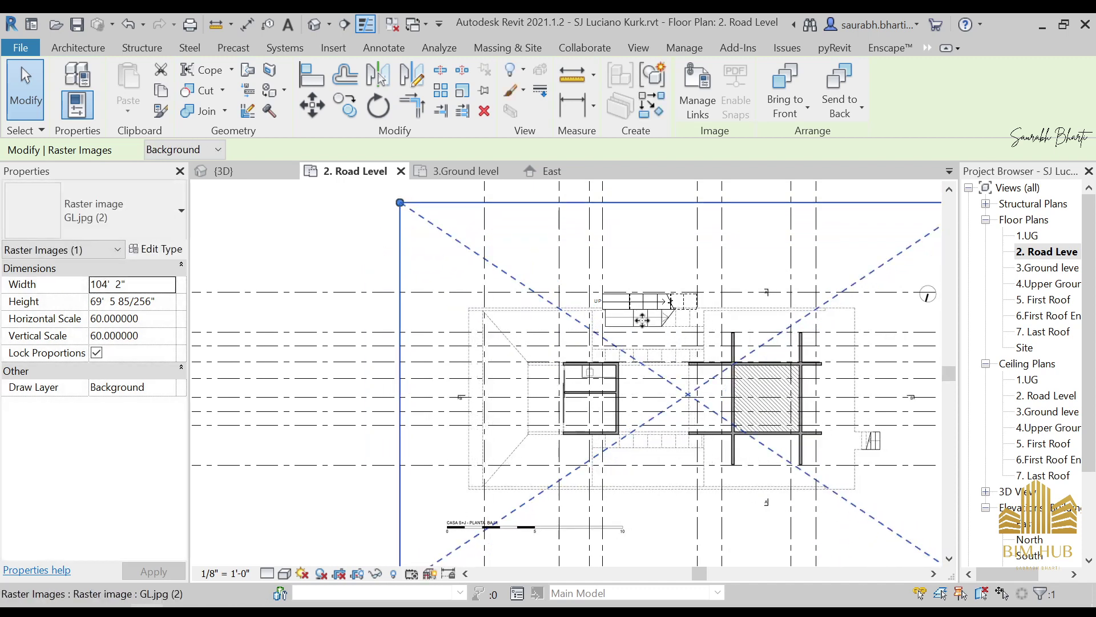
Step: Nudge the GL.jpg image north until its stair overlaps the modelled stair, and deselect the image
scroll(674, 319, "up", 5)
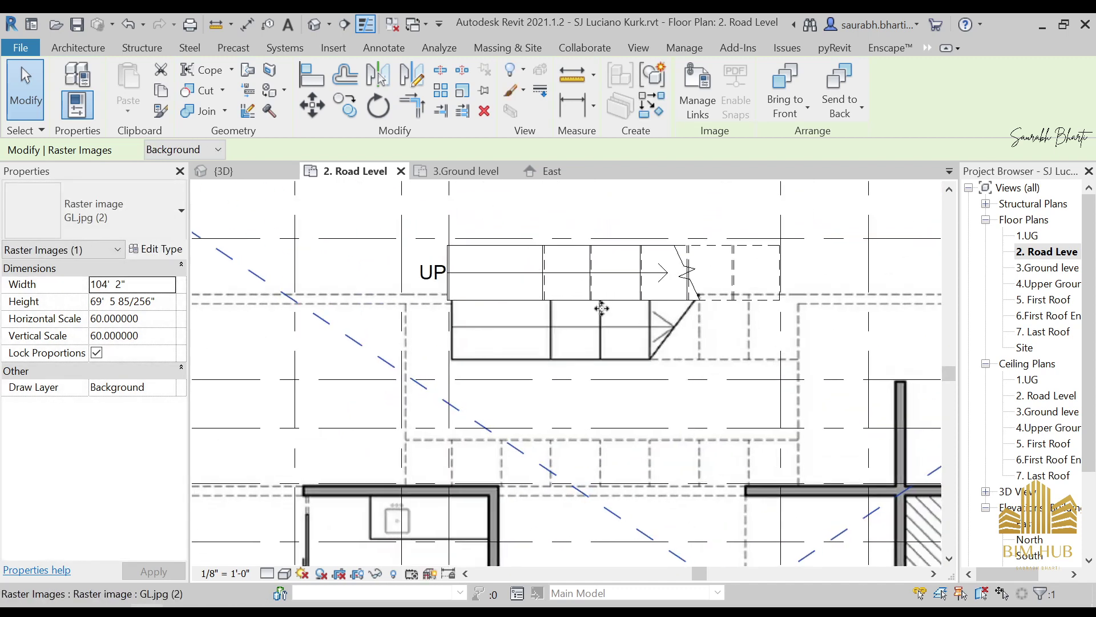
key("Up")
key("Up")
key("Up")
key("Up")
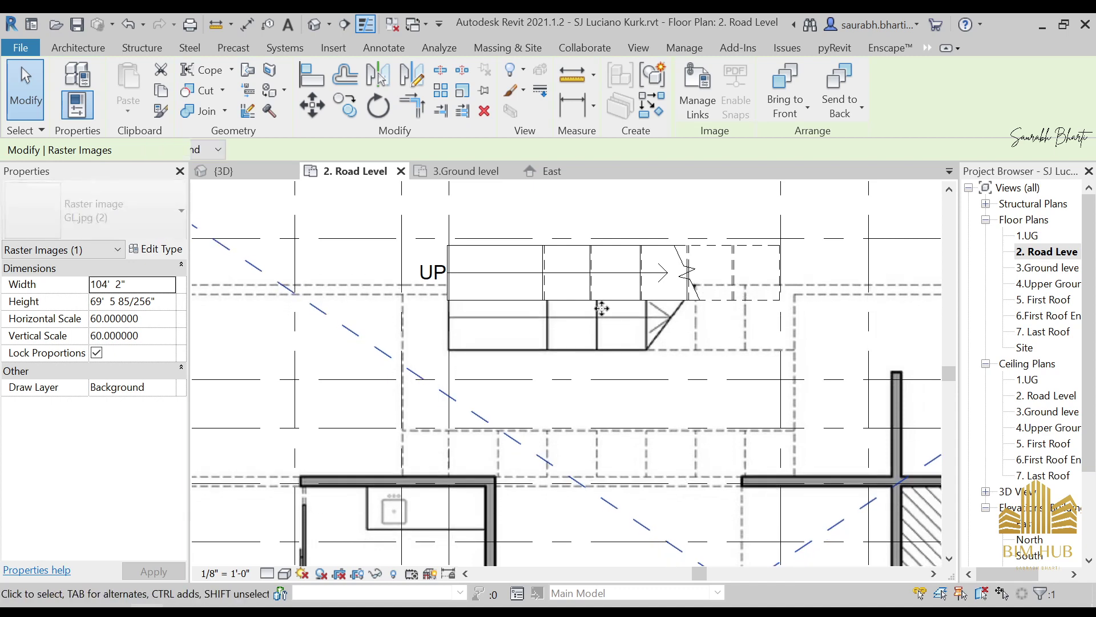
key("Up")
key("Up")
key("Up")
key("Up")
key("Up")
key("Up")
key("Up")
key("Up")
key("Up")
key("Up")
key("Up")
key("Up")
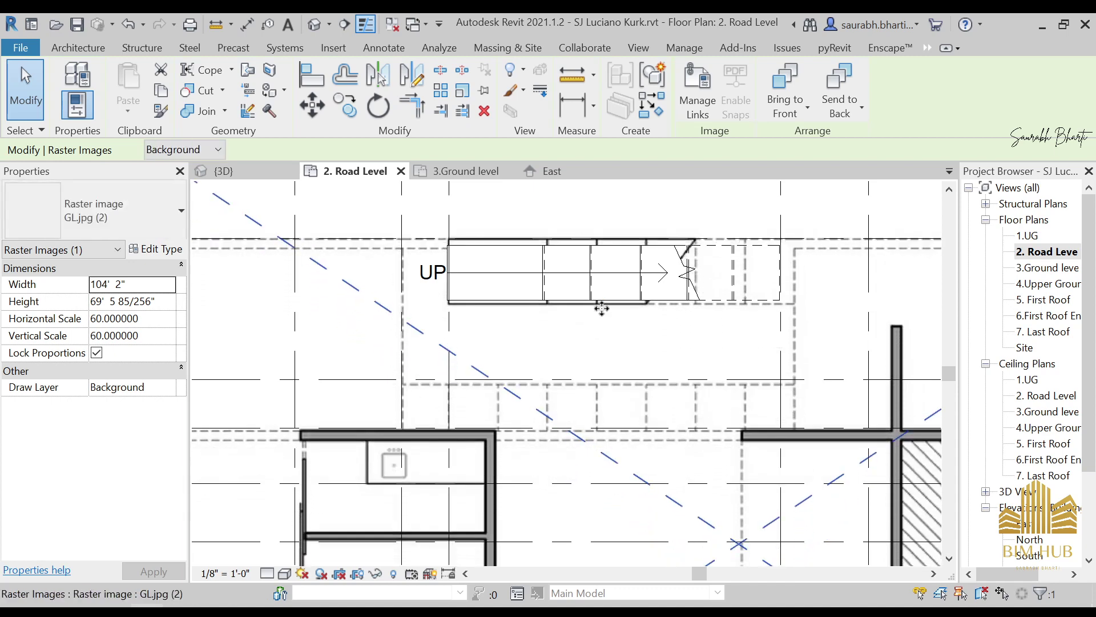
scroll(601, 308, "down", 6)
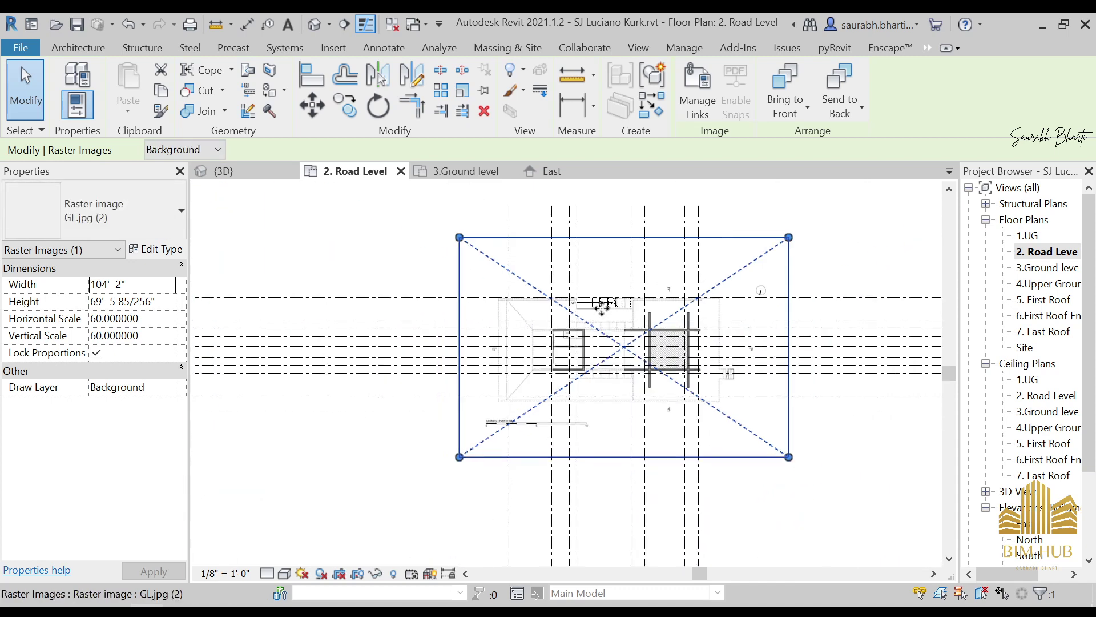
key("Escape")
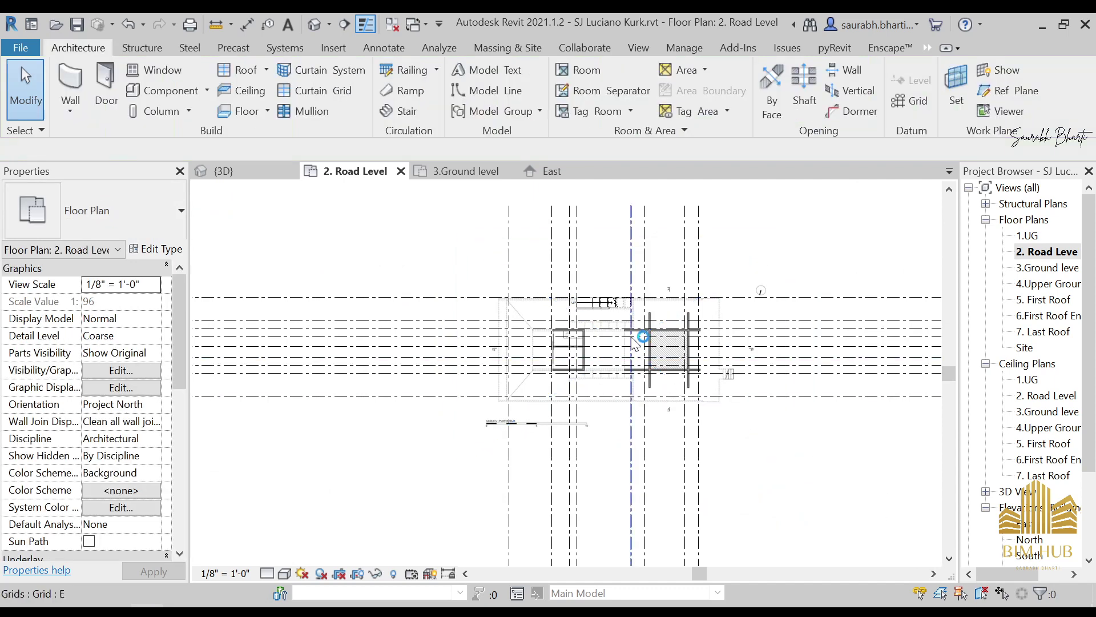
scroll(617, 320, "up", 6)
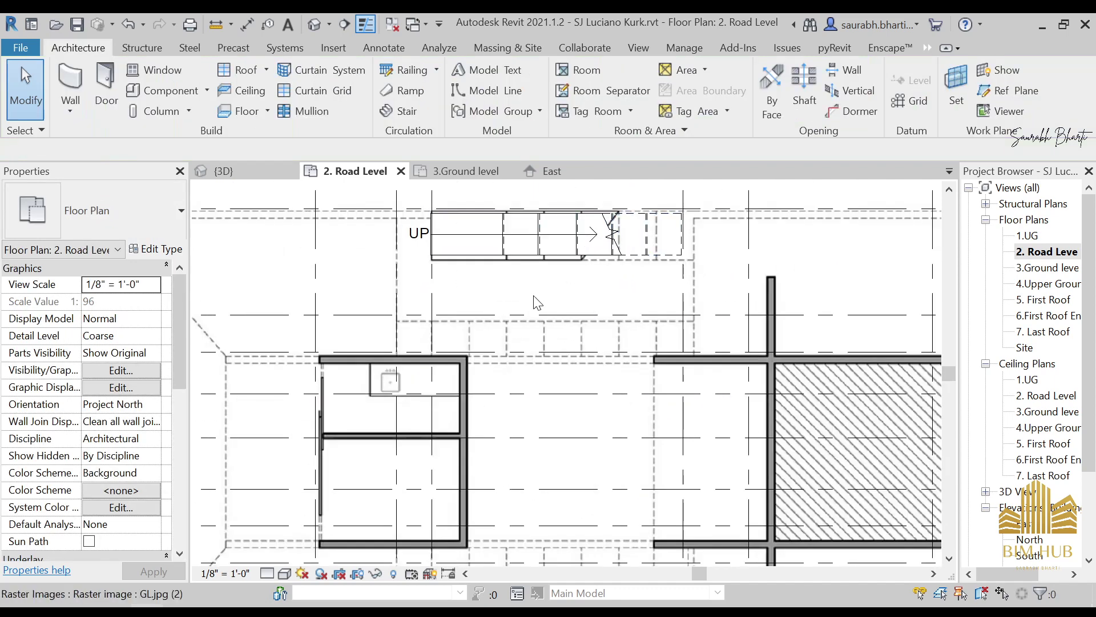
scroll(533, 297, "down", 1)
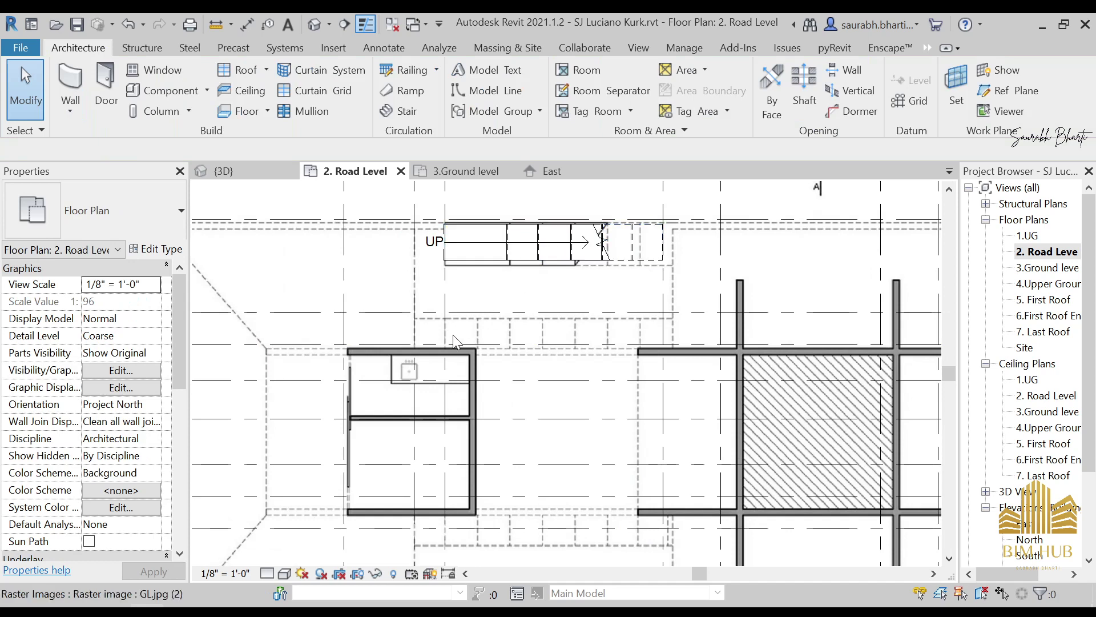
left_click(542, 256)
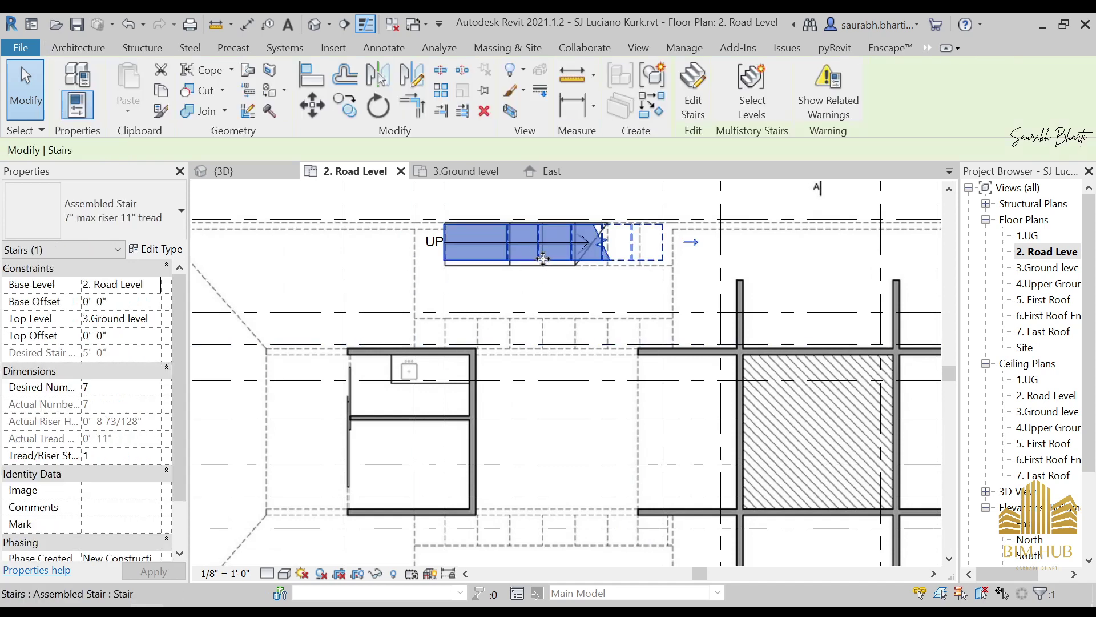
scroll(526, 286, "down", 3)
key("Escape")
scroll(417, 362, "up", 2)
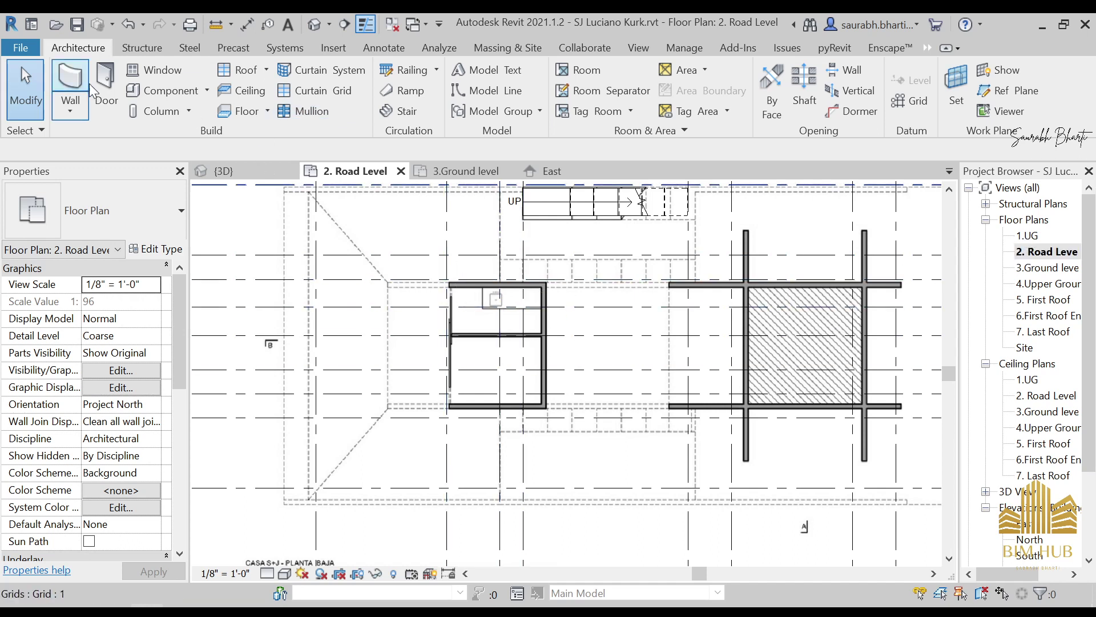
Step: Start a new architectural wall of the basic type Generic - 9"
left_click(76, 79)
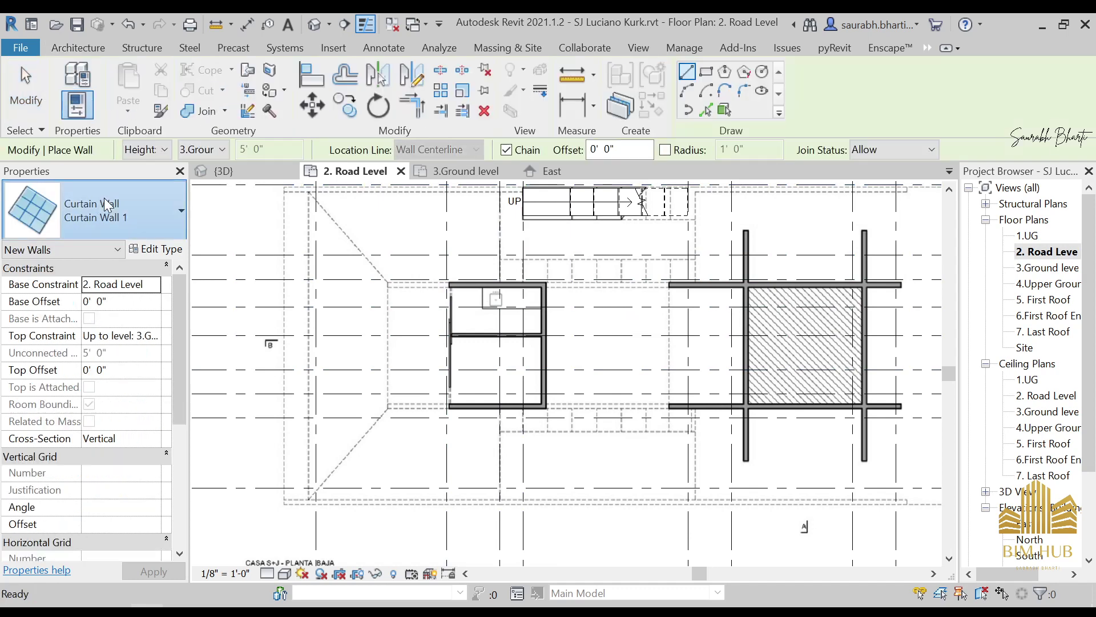
left_click(94, 210)
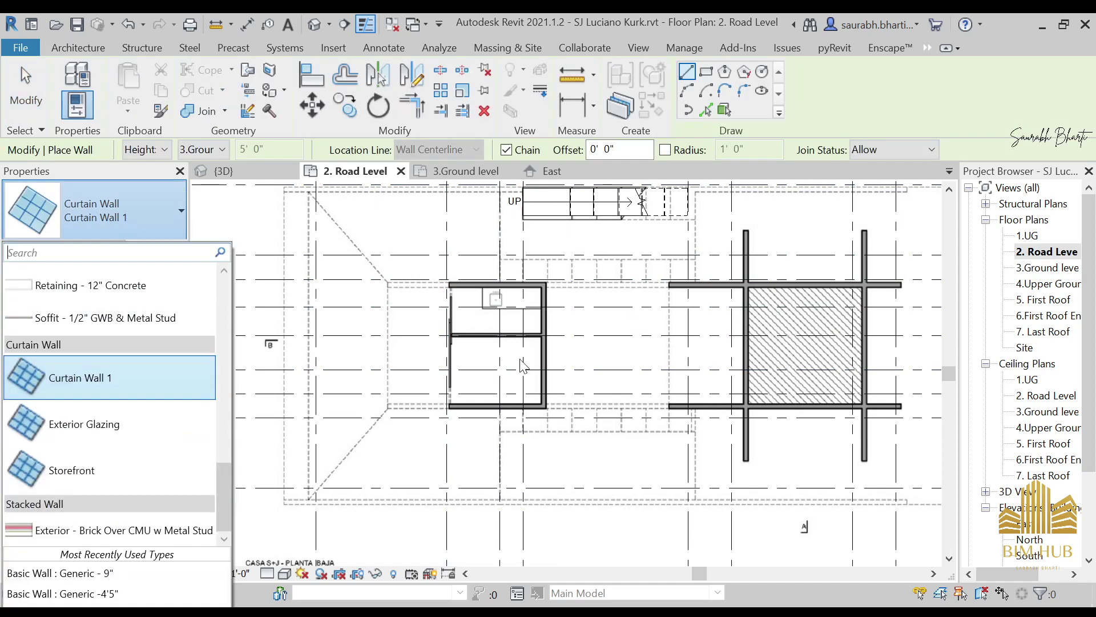
left_click(106, 573)
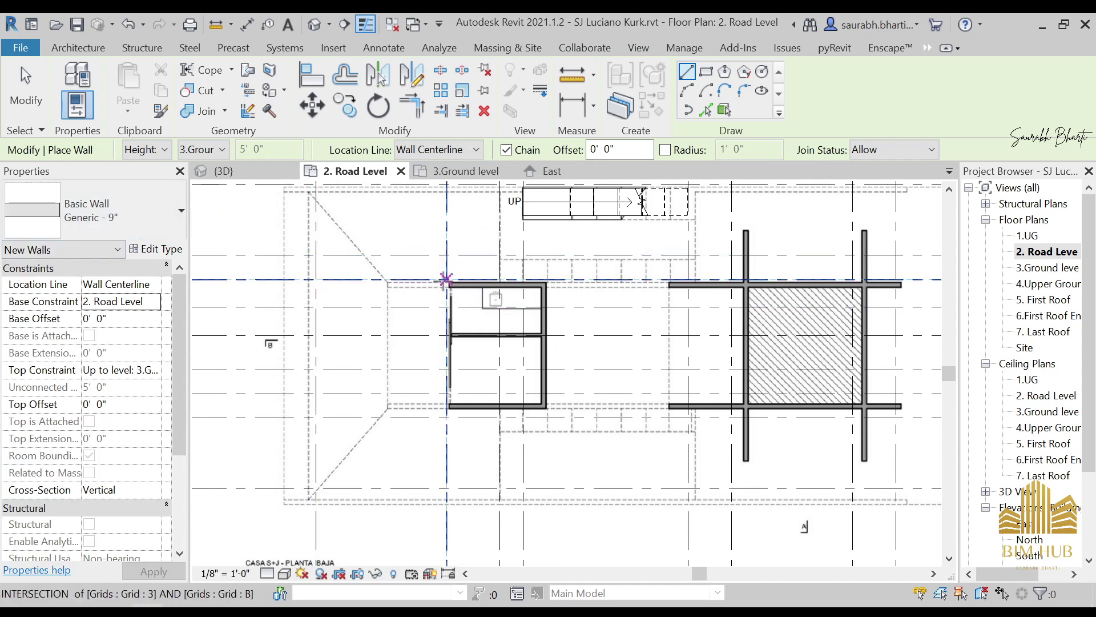
left_click(469, 150)
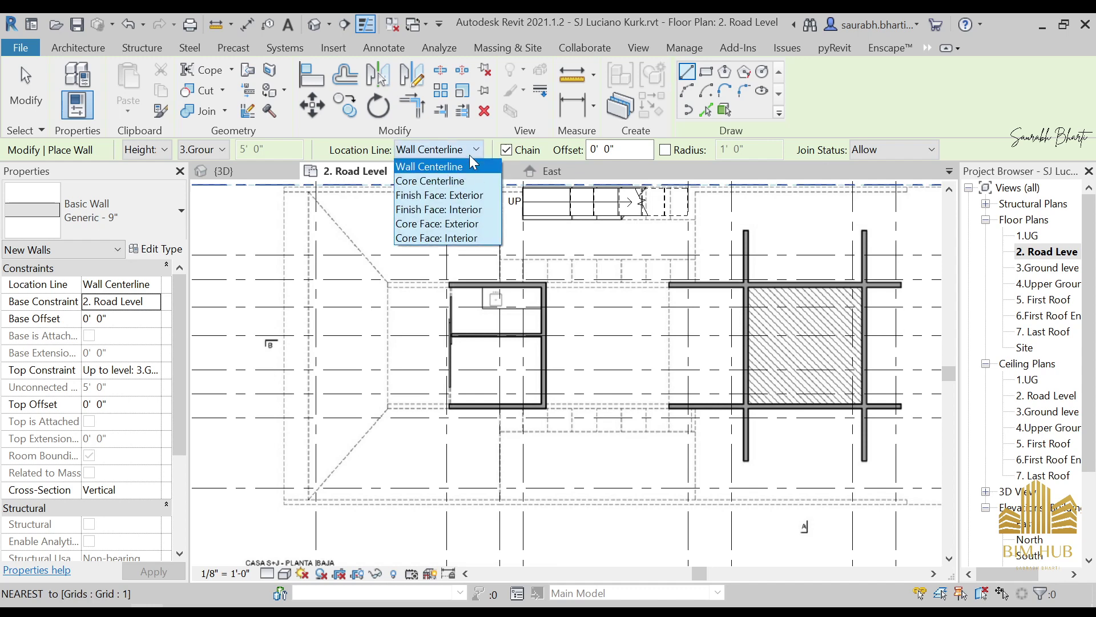
left_click(468, 211)
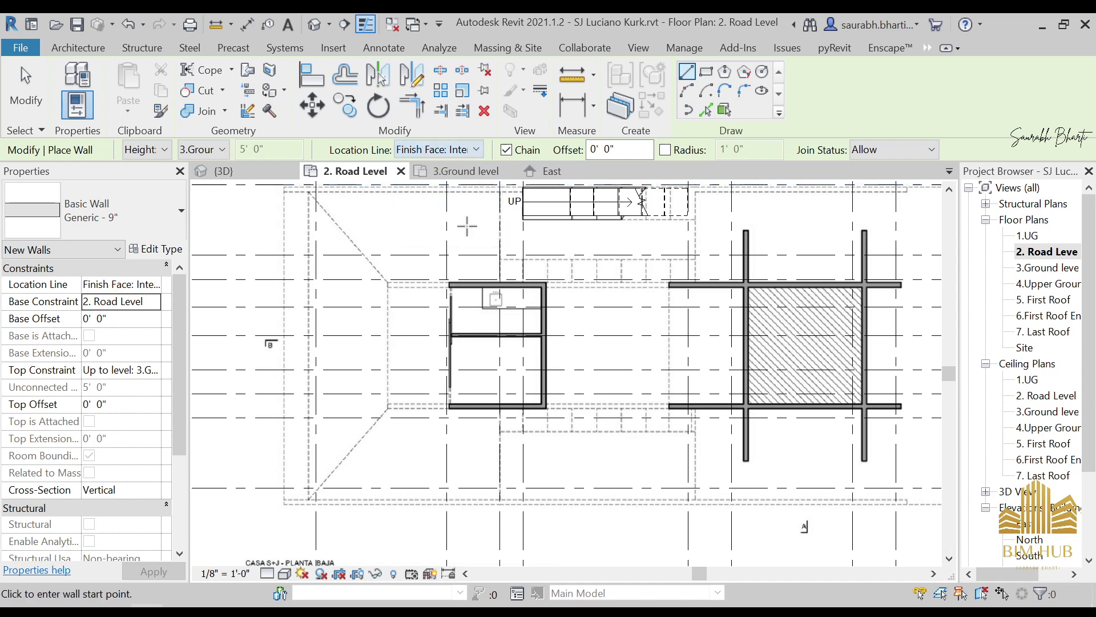
left_click(446, 279)
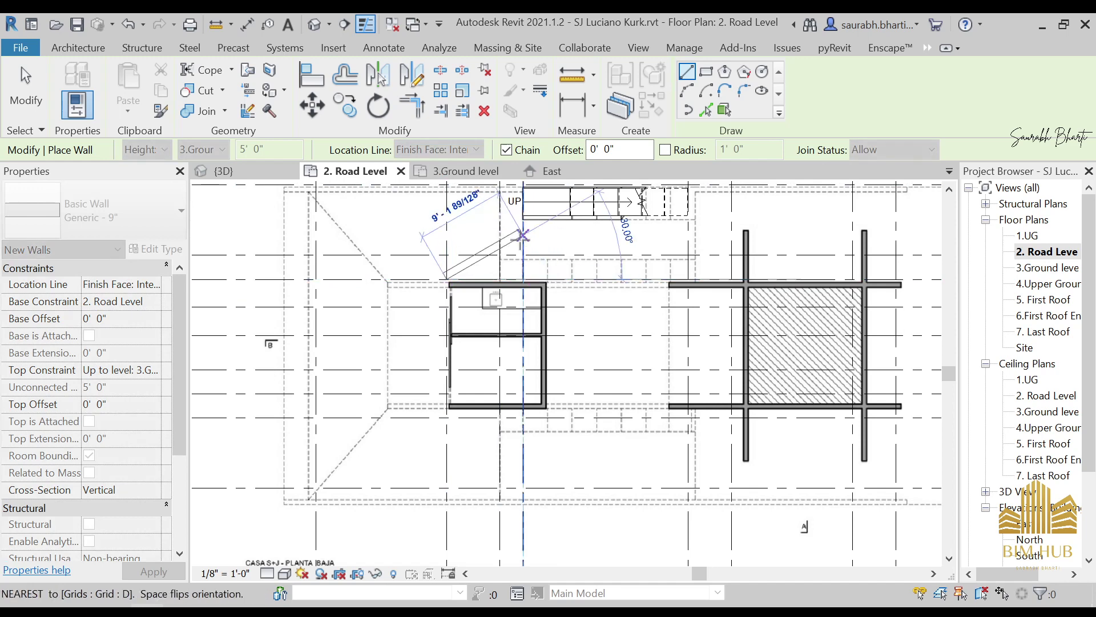
key("Escape")
Step: Set the new wall's location line to Finish Face: Exterior and its base constraint to 1.UG
left_click(476, 149)
left_click(439, 195)
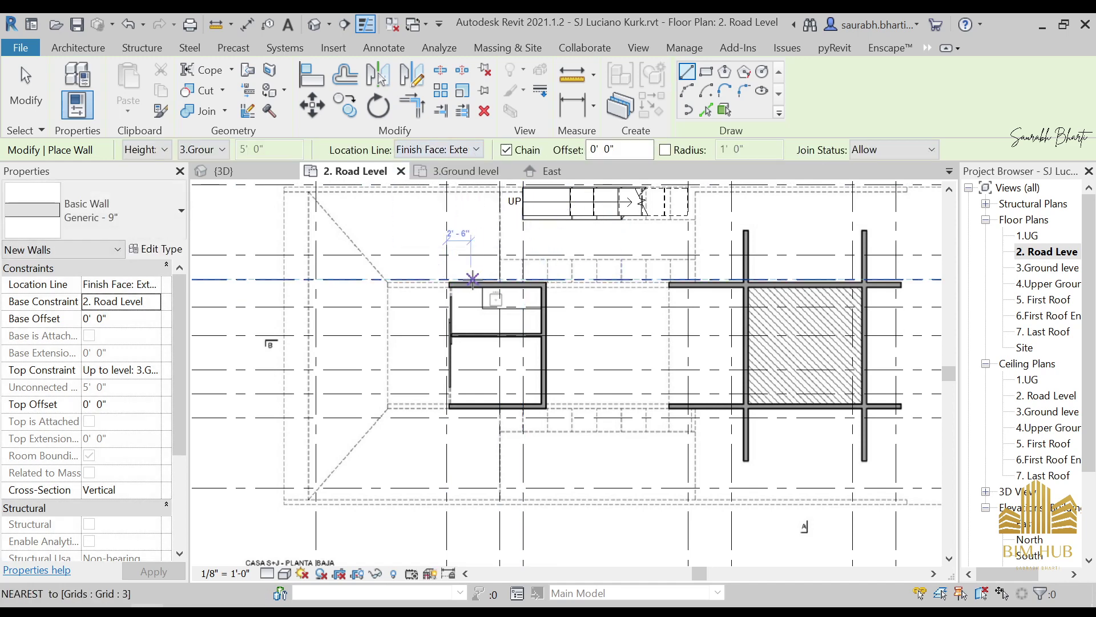
scroll(457, 284, "up", 3)
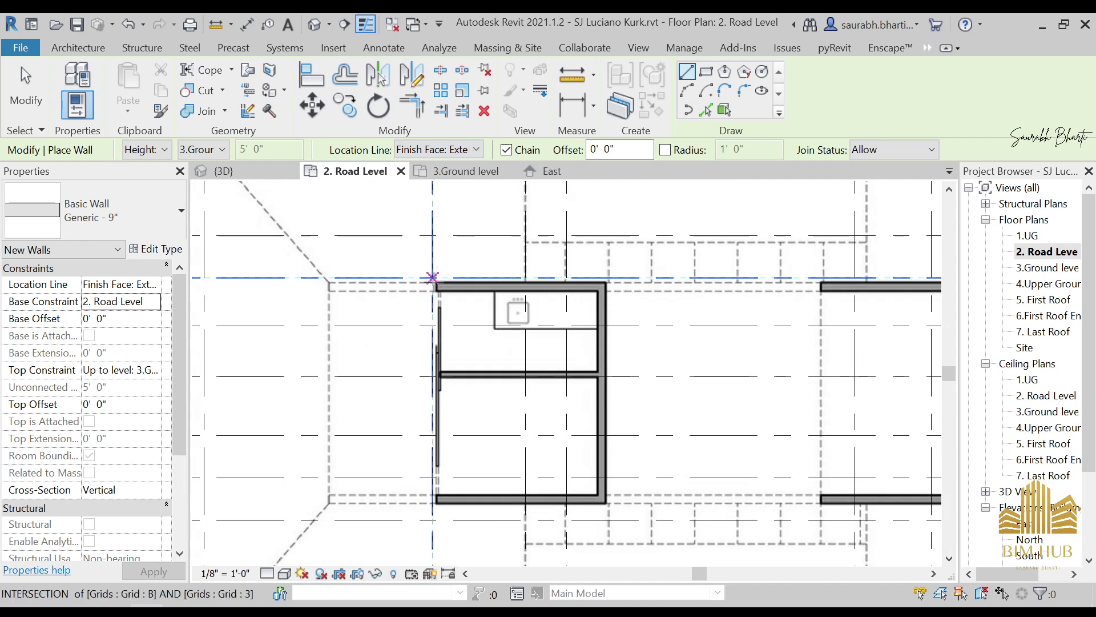
left_click(154, 303)
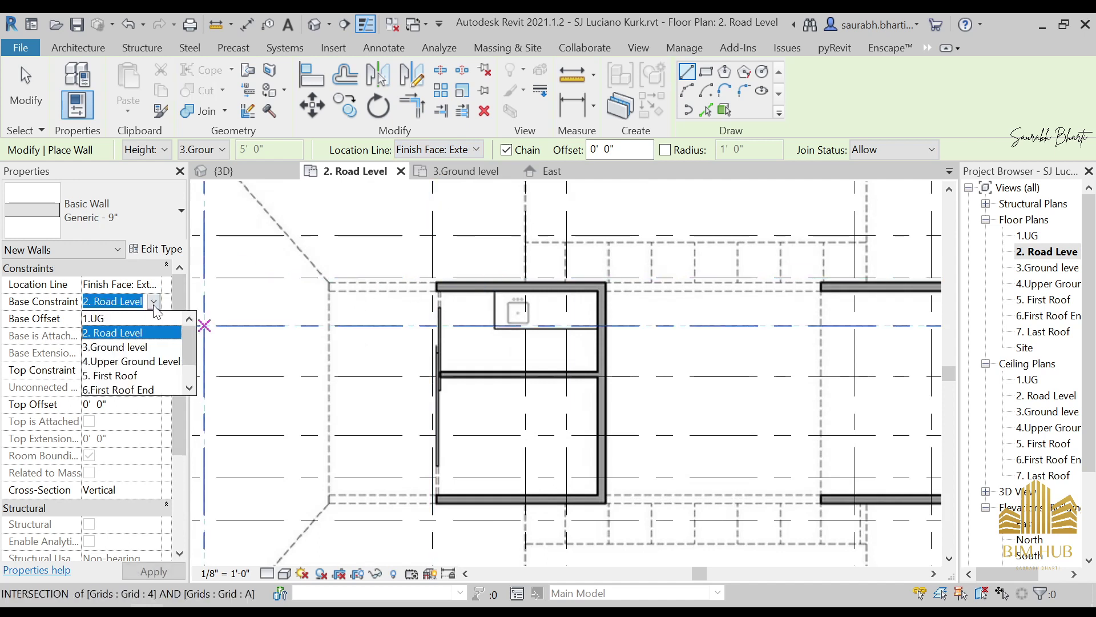
left_click(114, 318)
Step: Try 2. Road Level as the new wall's top constraint, and set it back to 3.Ground level
left_click(156, 370)
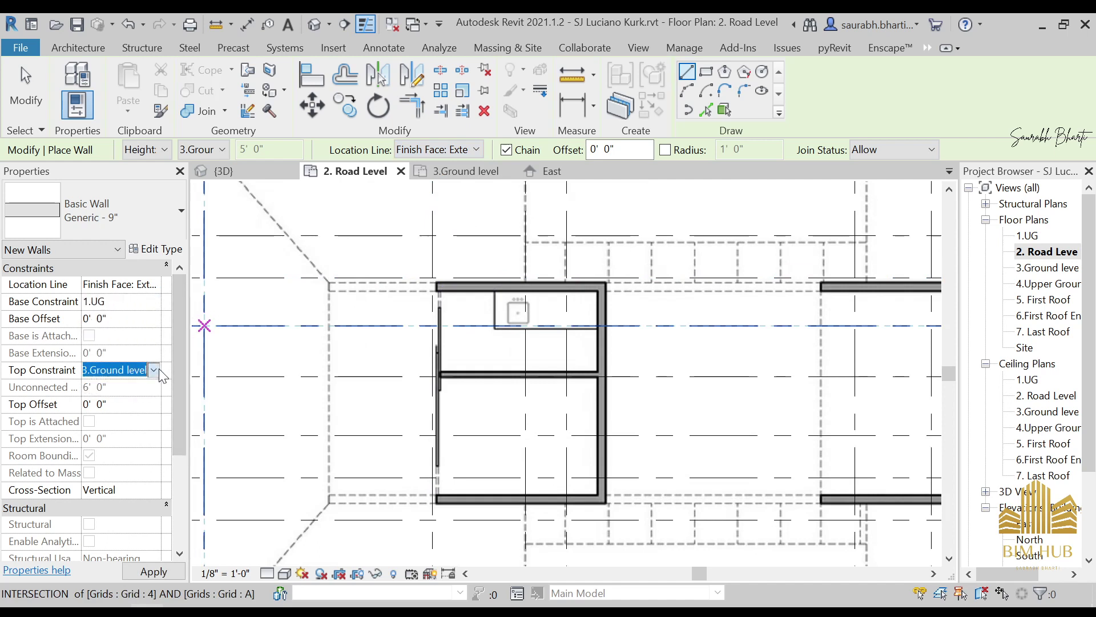
left_click(154, 370)
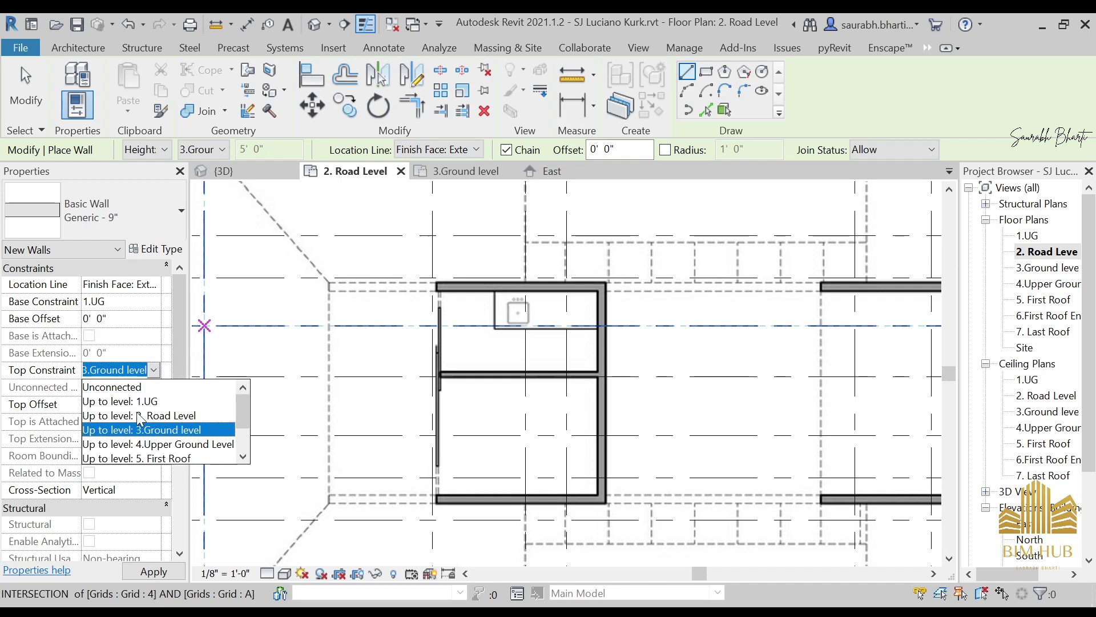
left_click(143, 419)
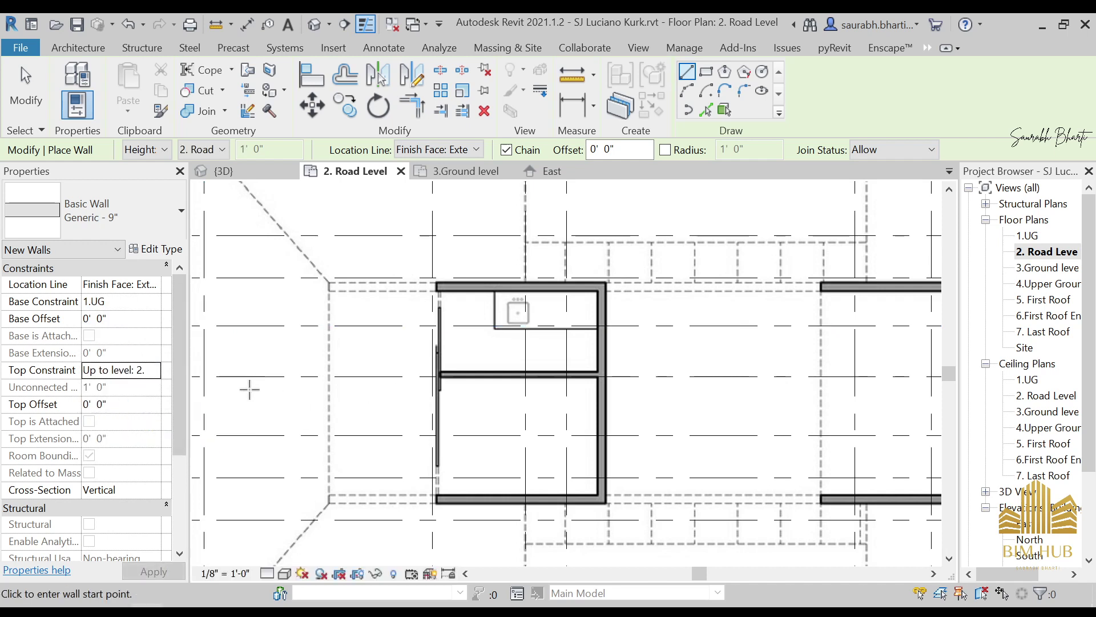
left_click(154, 370)
left_click(154, 370)
left_click(157, 432)
Step: Draw the small room's north wall along grid 3 from grid B to the outer face of the plan's east wall
scroll(477, 311, "up", 3)
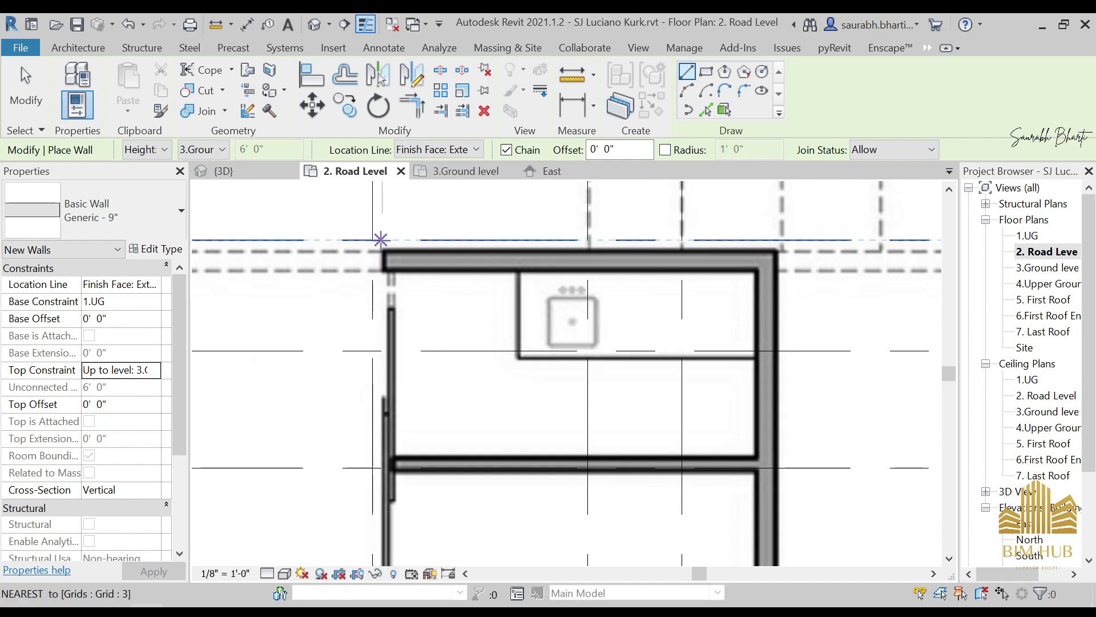
left_click(372, 240)
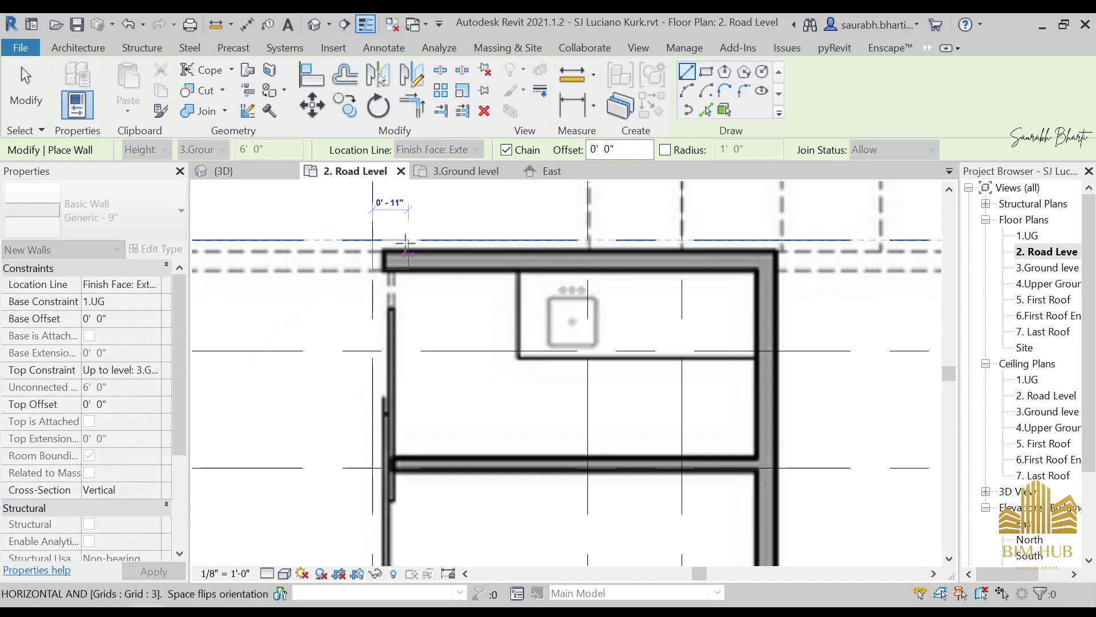
left_click(778, 240)
Step: Continue the wall chain south along the room's east side to grid 8 and west along grid 8 to grid B, and end the chain
scroll(778, 303, "down", 7)
middle_click_drag(789, 401, 793, 276)
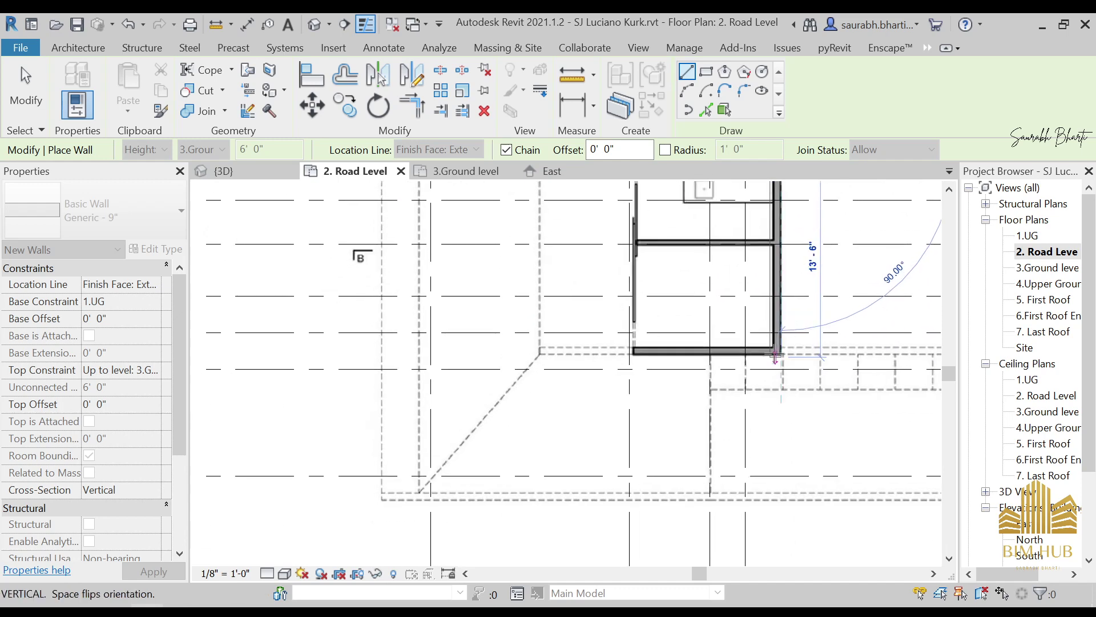
scroll(774, 358, "up", 6)
left_click(780, 380)
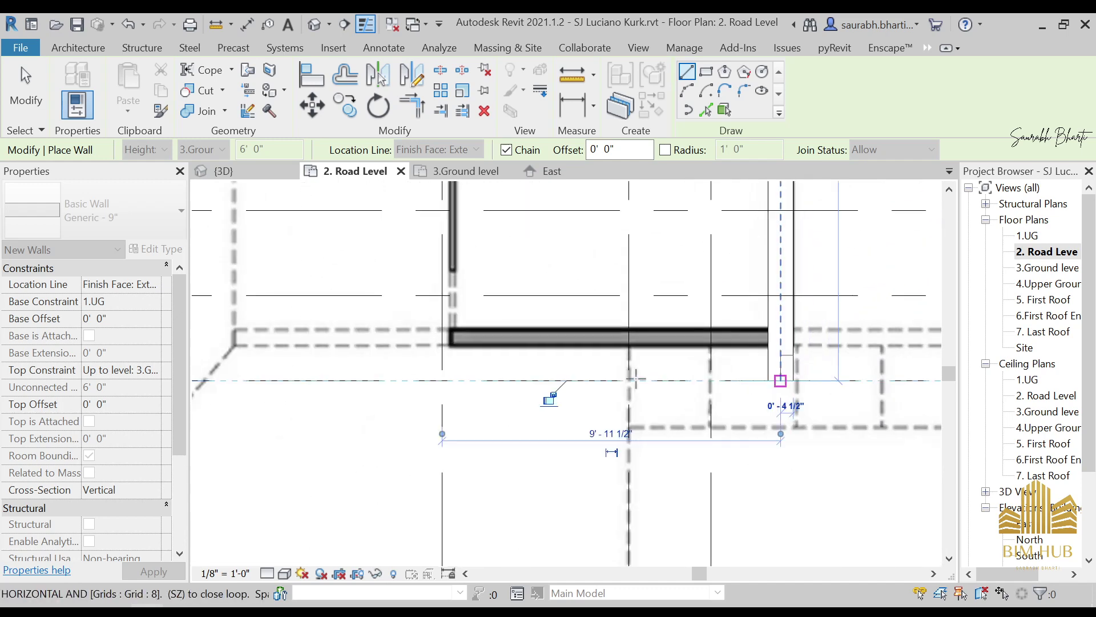
left_click(445, 377)
scroll(445, 282, "down", 3)
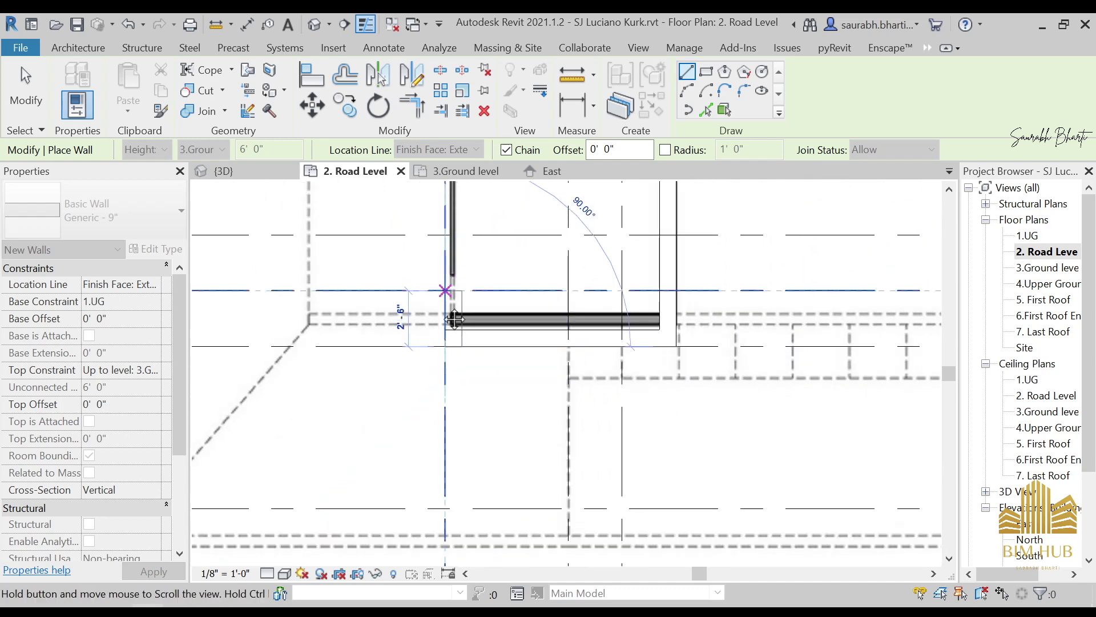
middle_click_drag(445, 288, 445, 389)
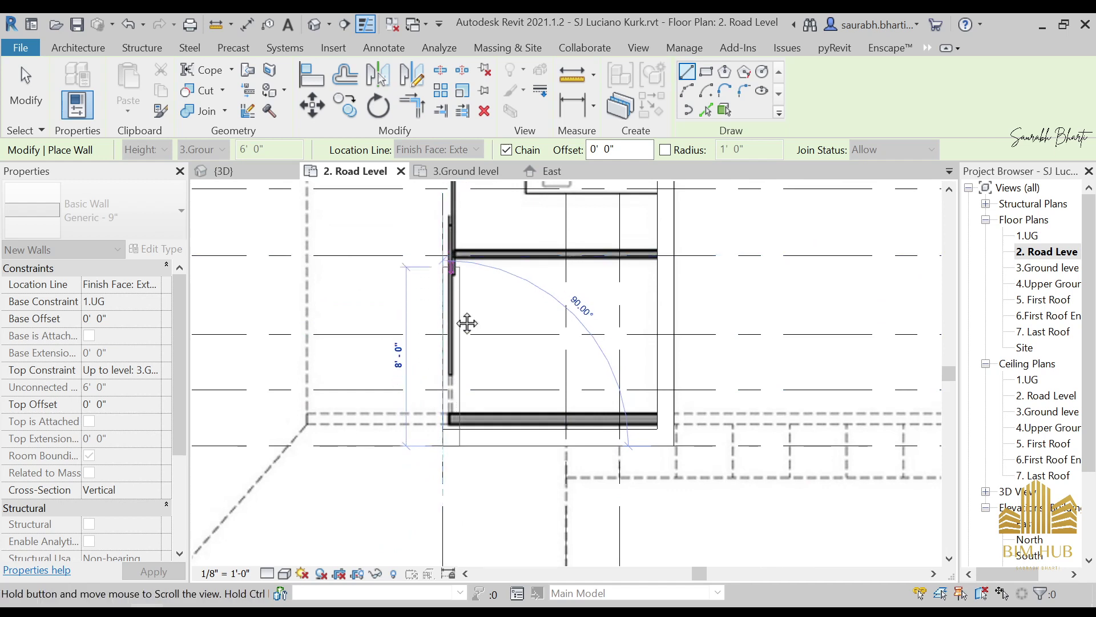
middle_click_drag(450, 224, 449, 313)
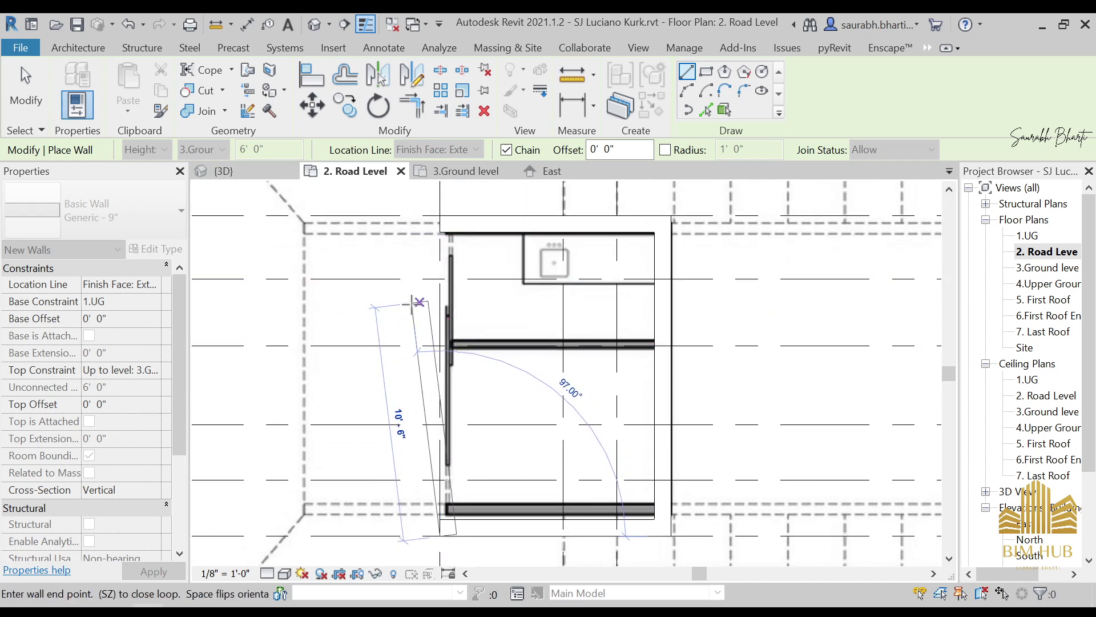
middle_click_drag(446, 285, 445, 289)
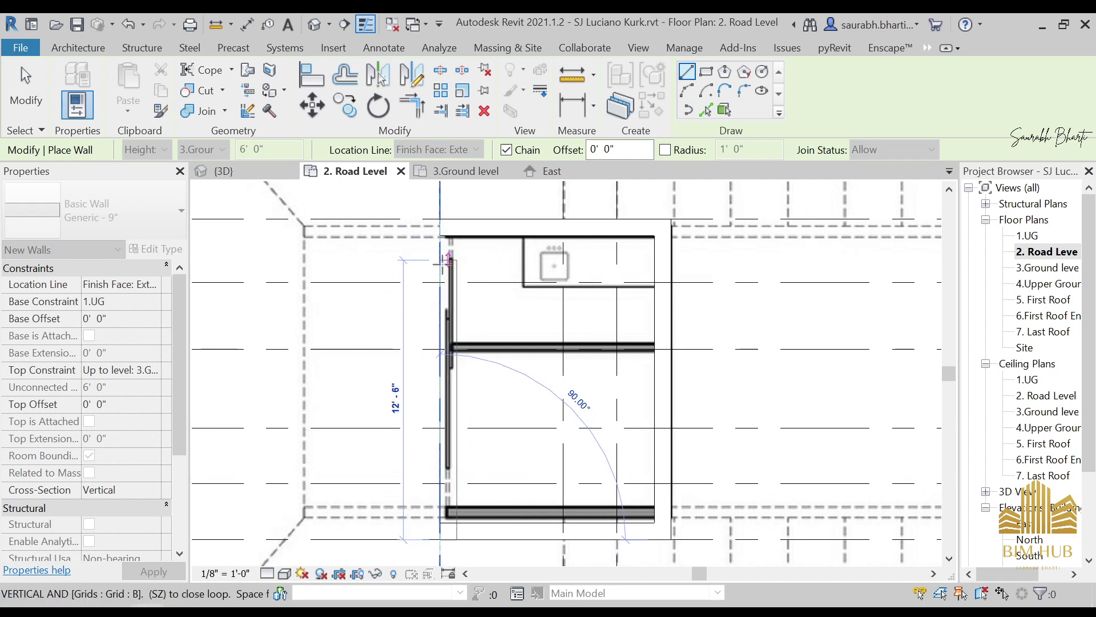
key("Escape")
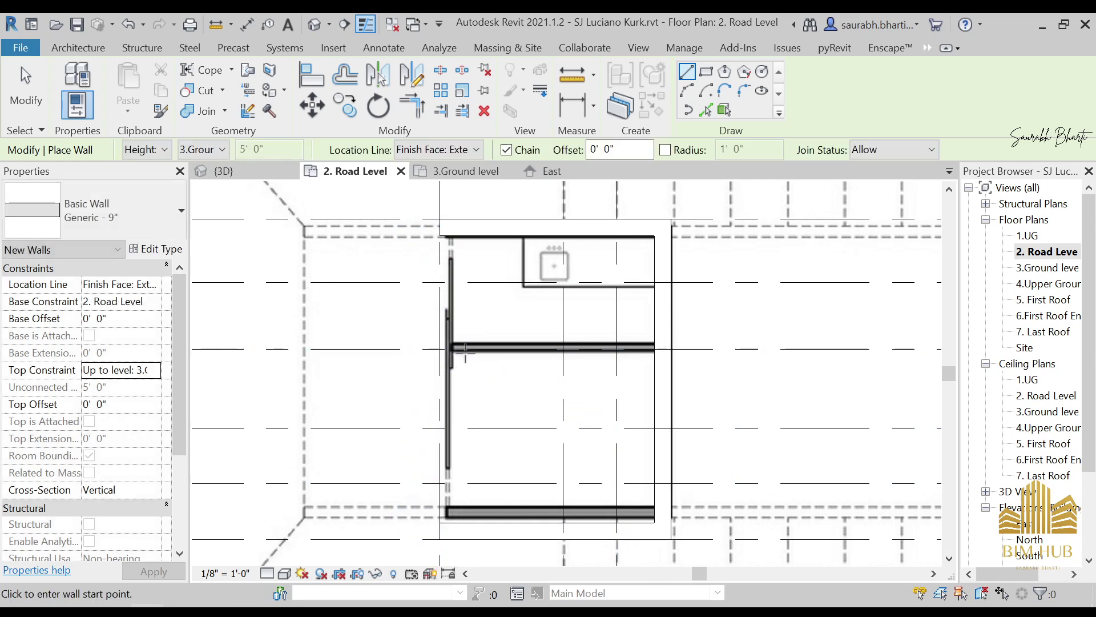
Step: Switch the new wall to type Generic -4'5" with the location line at Wall Centerline
left_click(156, 234)
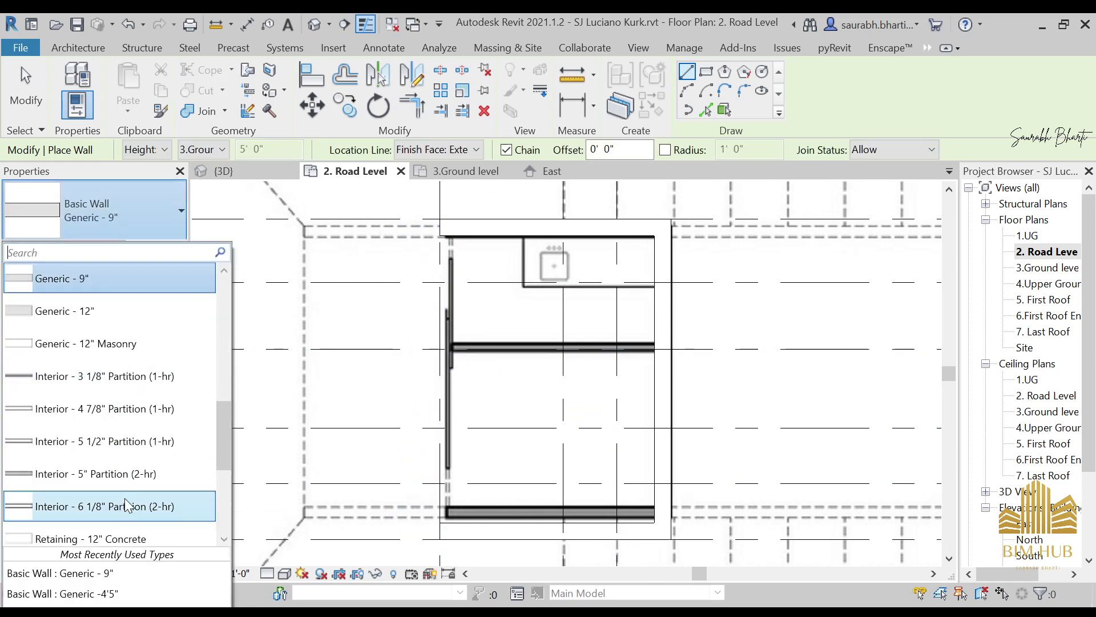
left_click(108, 595)
scroll(625, 376, "up", 3)
left_click(672, 330)
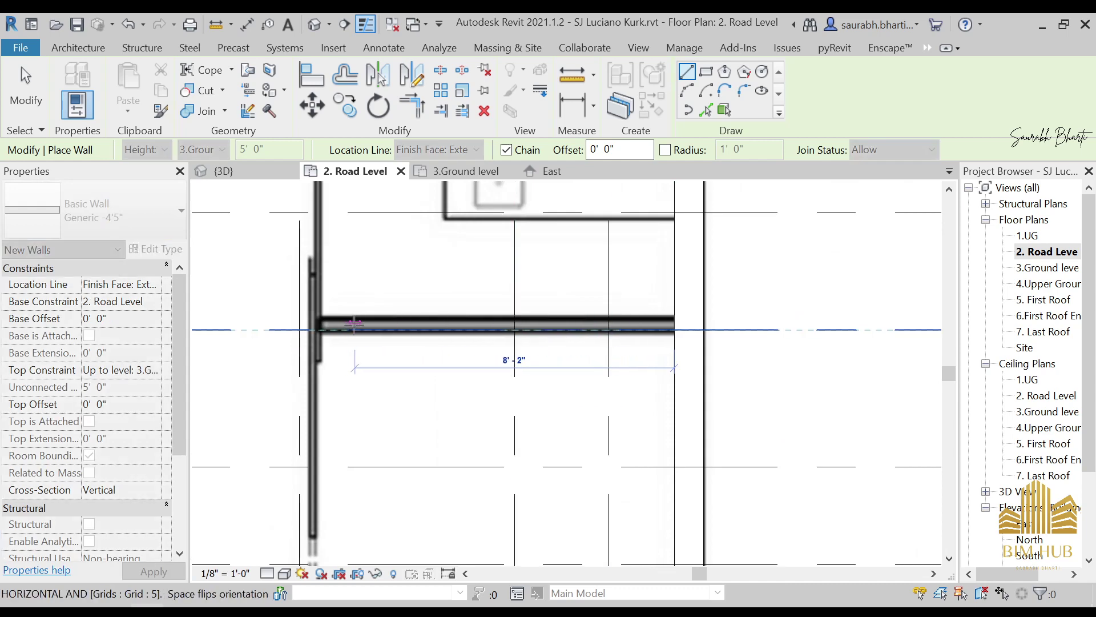
key("Escape")
left_click(437, 150)
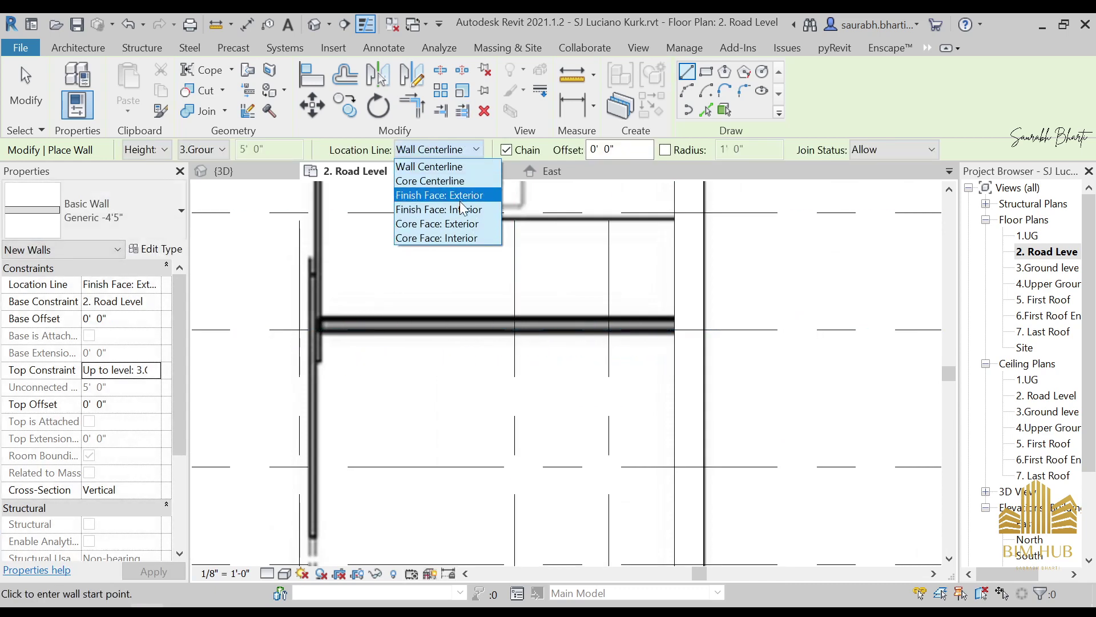
left_click(459, 180)
left_click(464, 150)
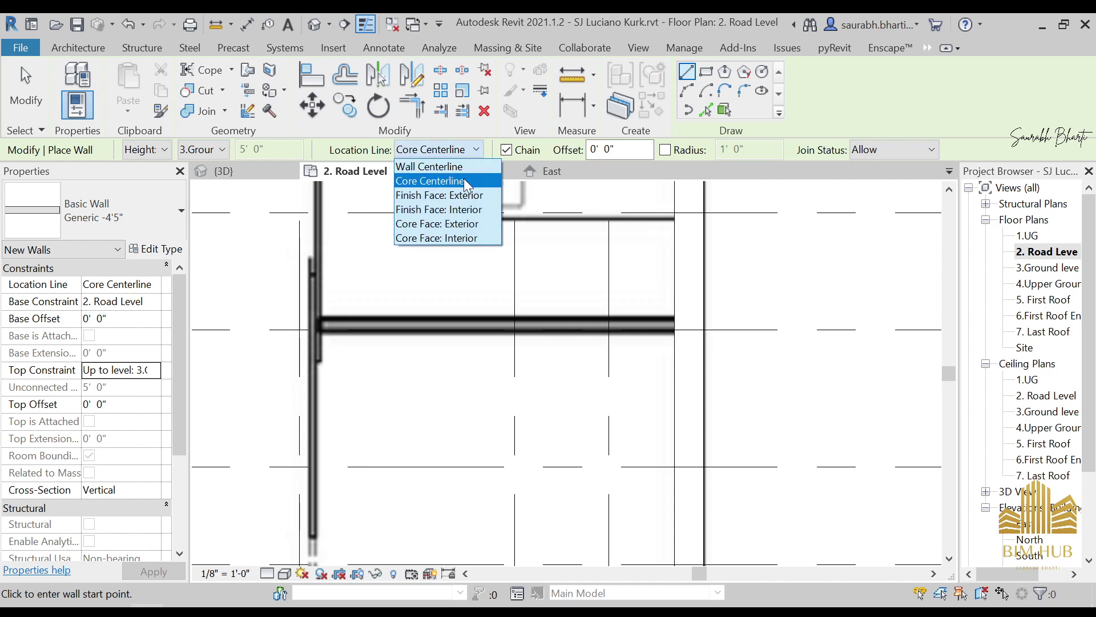
left_click(429, 166)
Step: Draw the room's interior partition along grid 5 from the east wall to grid B, and end the chain
left_click(675, 329)
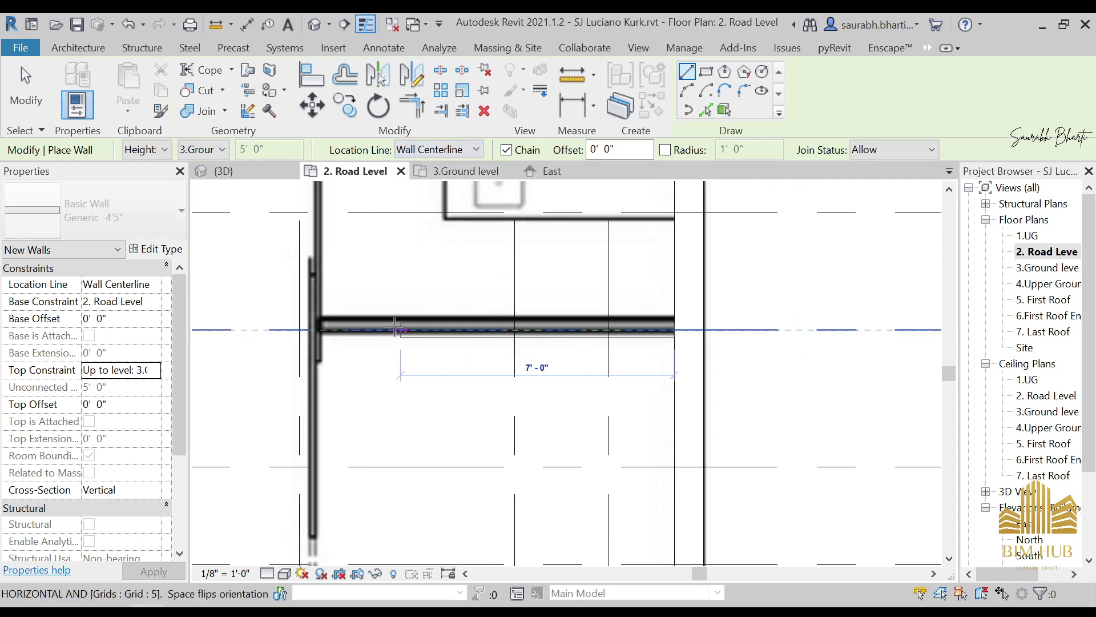
left_click(316, 329)
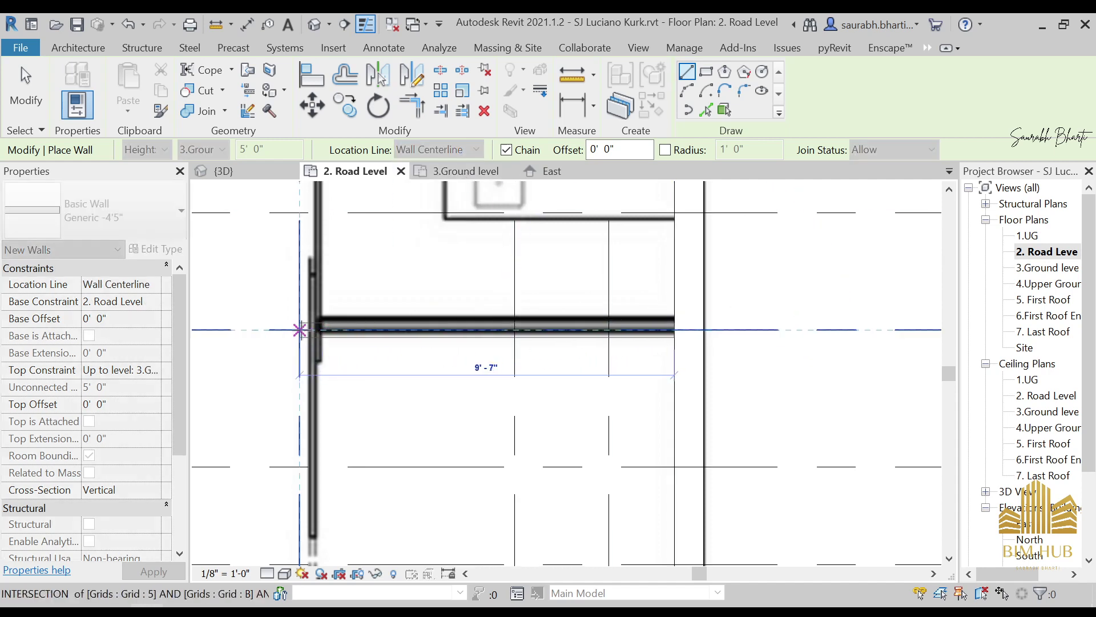
key("Escape")
scroll(350, 322, "down", 3)
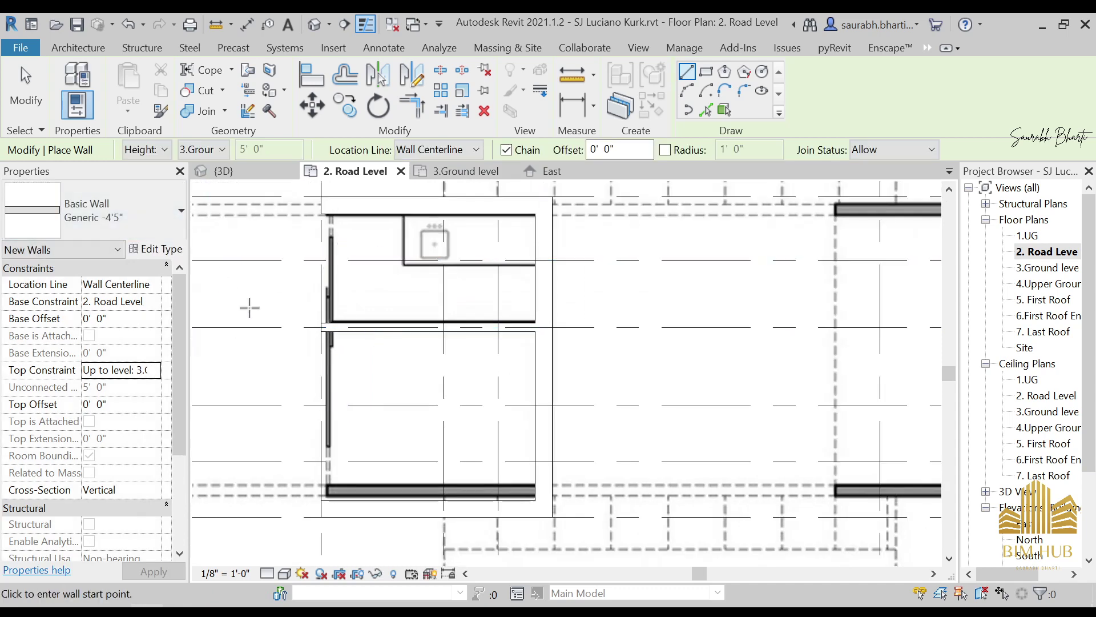
middle_click_drag(441, 309, 482, 312)
Step: Draw a Curtain Wall 1 along the room's open west side between the west ends of the north and south walls
left_click(117, 211)
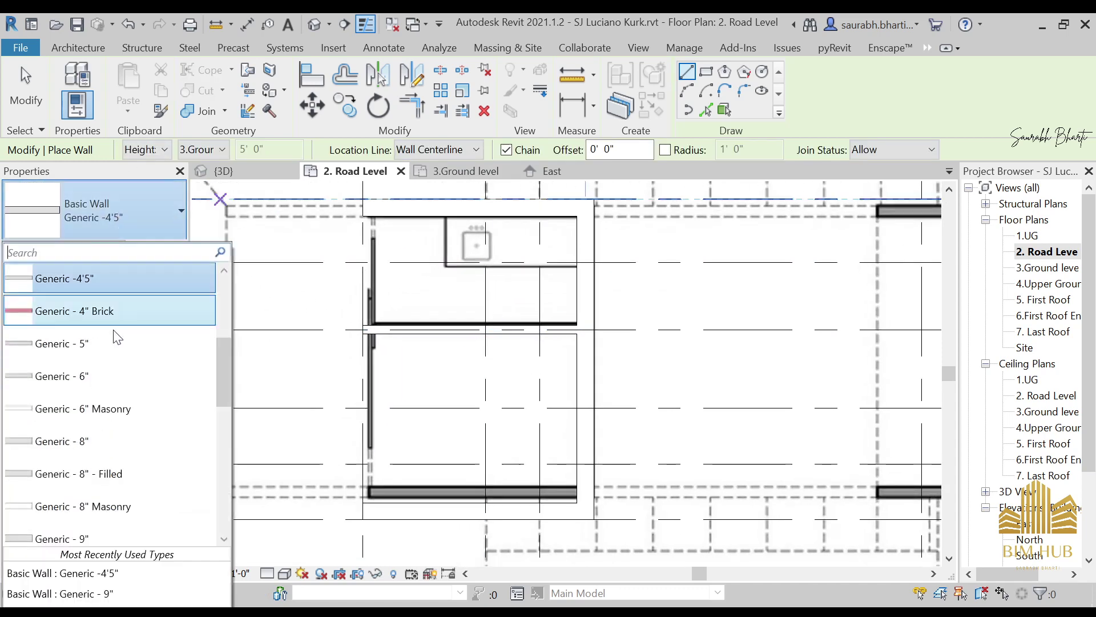
scroll(95, 463, "down", 5)
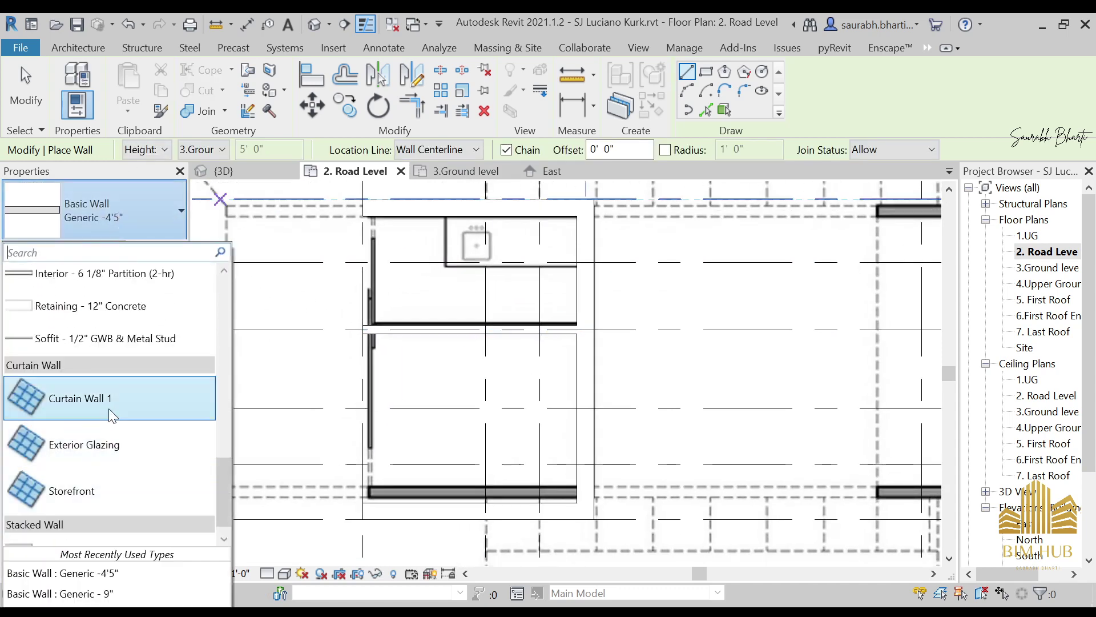
left_click(108, 409)
left_click(363, 216)
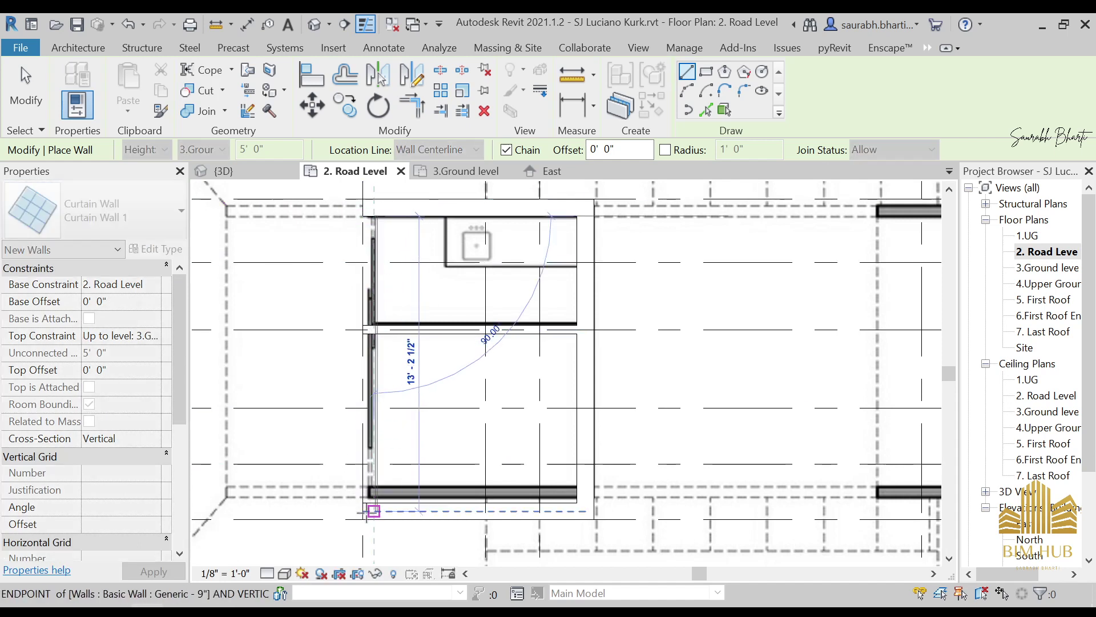
left_click(373, 502)
key("Escape")
key("Escape")
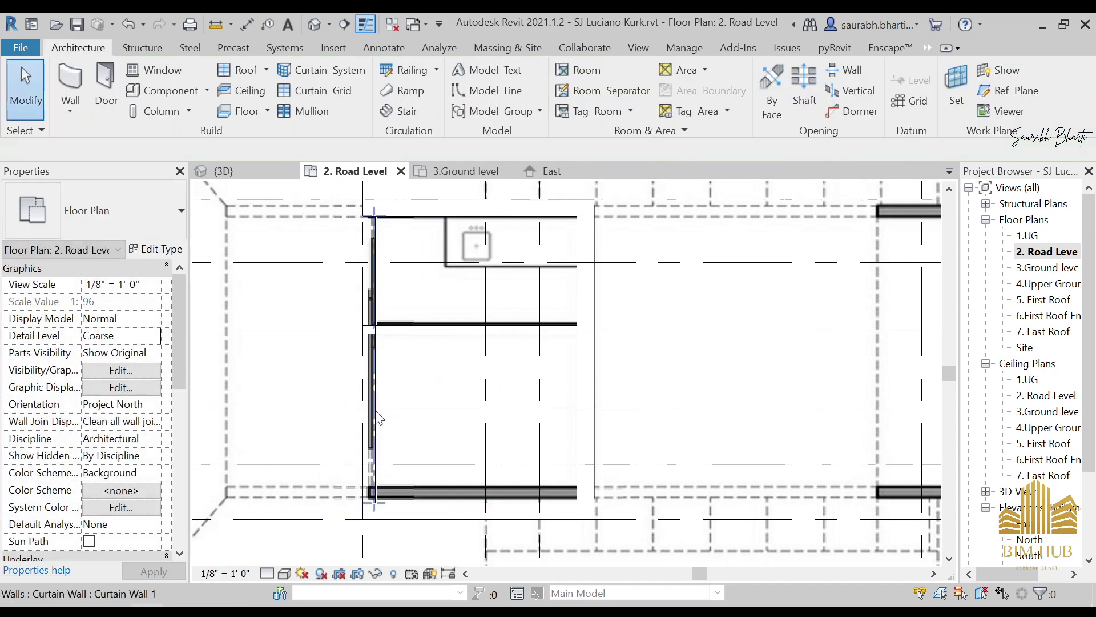
Step: Move the curtain wall west onto grid B so that it sits at the outer west edge of the room
left_click(350, 360)
left_click_drag(351, 403, 363, 406)
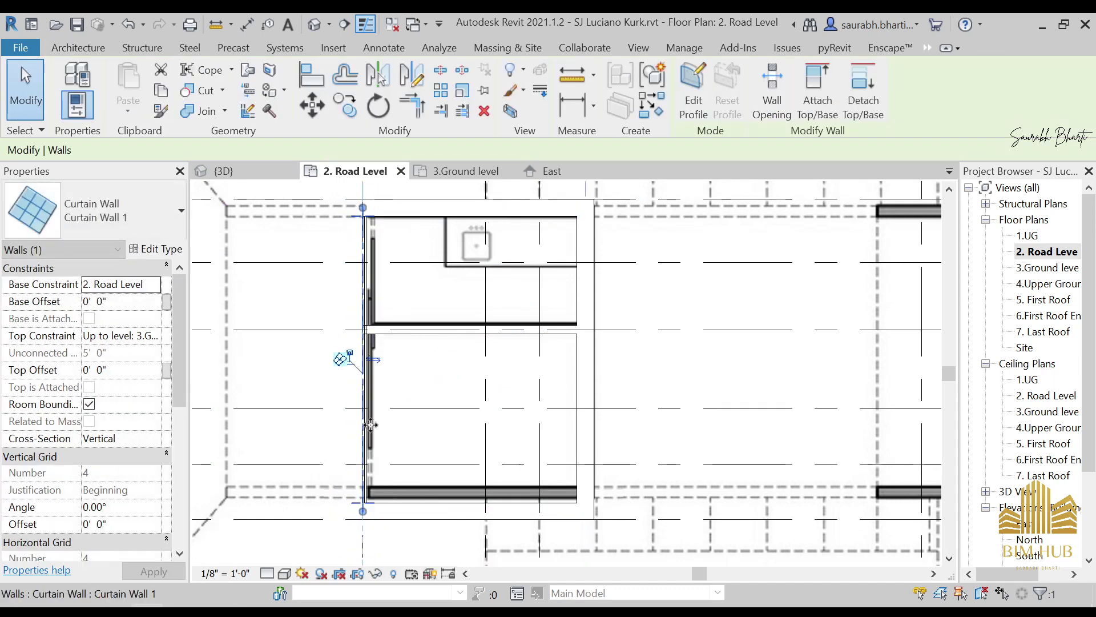
scroll(377, 342, "down", 2)
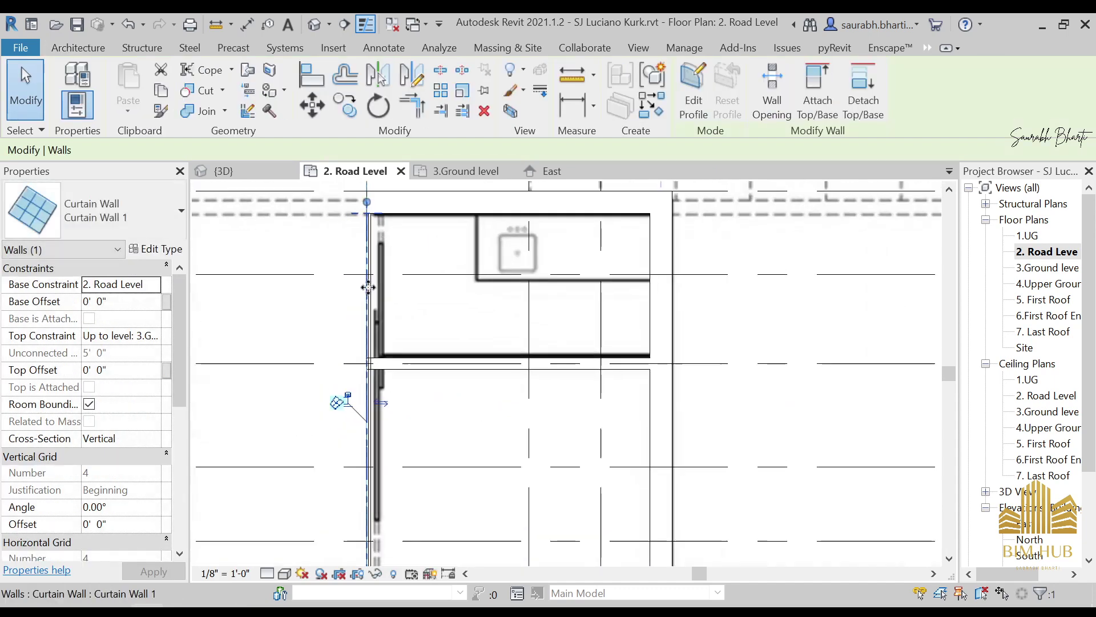
left_click(413, 375)
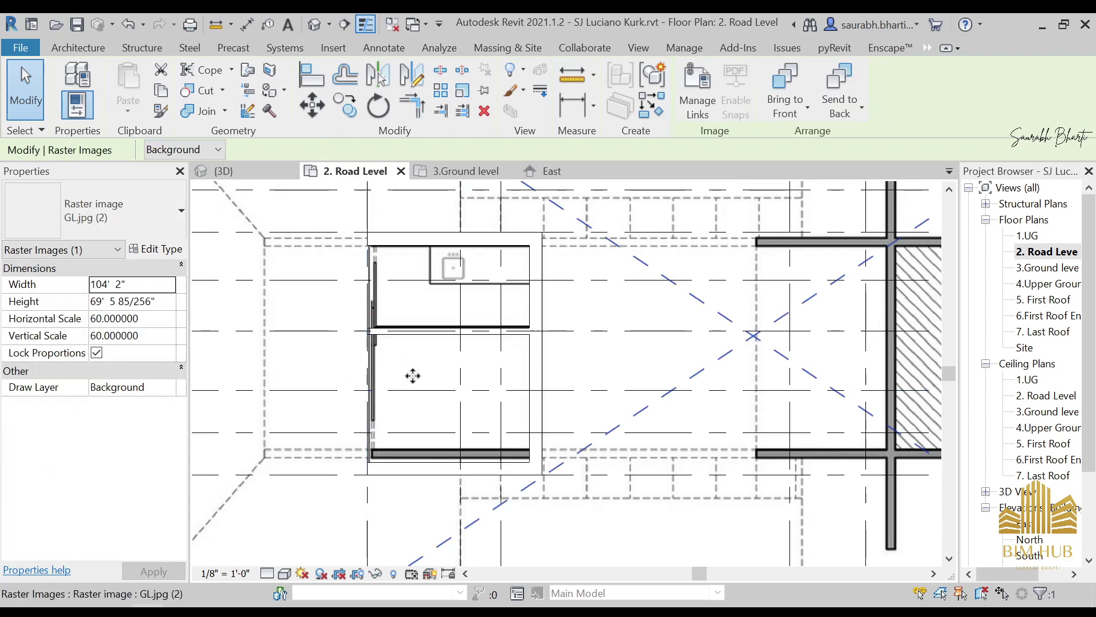
Step: Review the finished room and the remaining crossing walls around the hatched area on the plan, and start the Wall command
key("Escape")
left_click(421, 376)
scroll(422, 375, "down", 3)
scroll(421, 370, "down", 4)
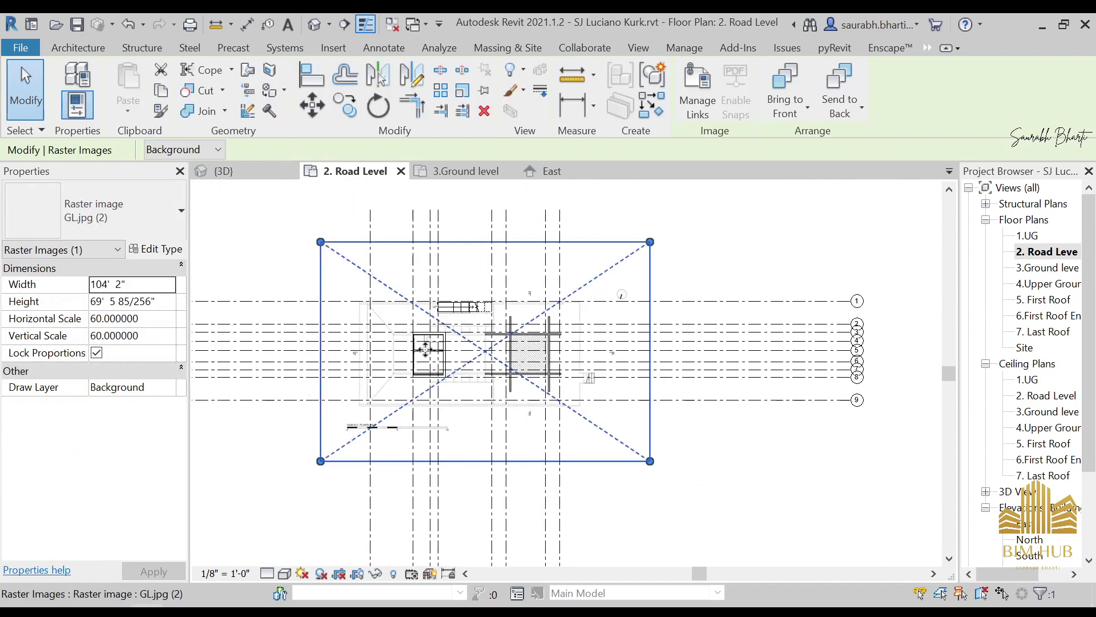
key("Escape")
scroll(428, 369, "up", 6)
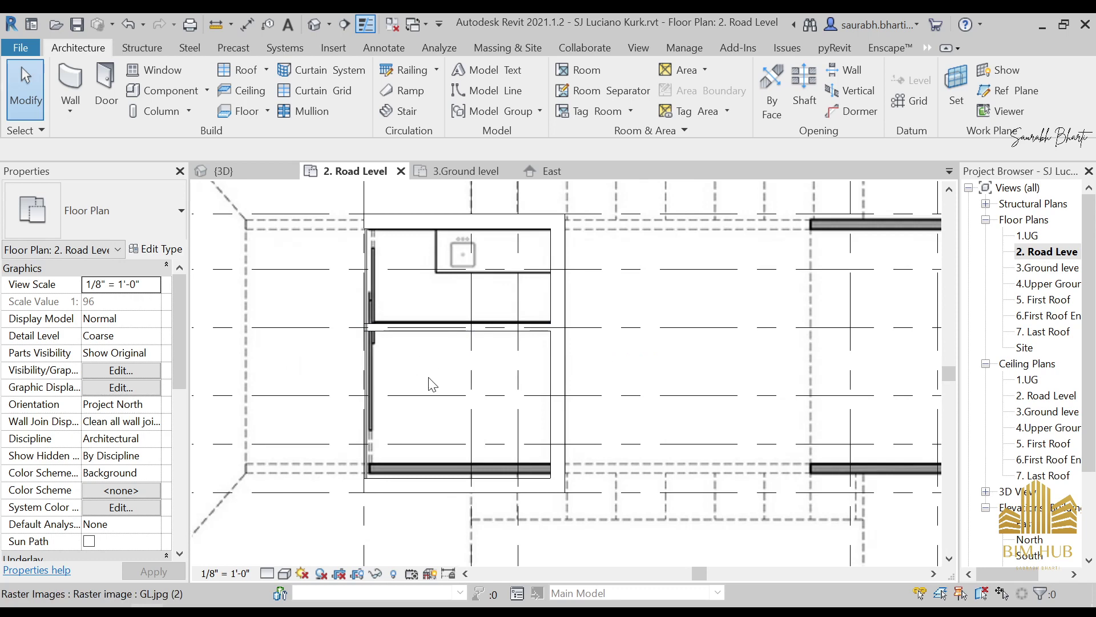
scroll(445, 382, "down", 3)
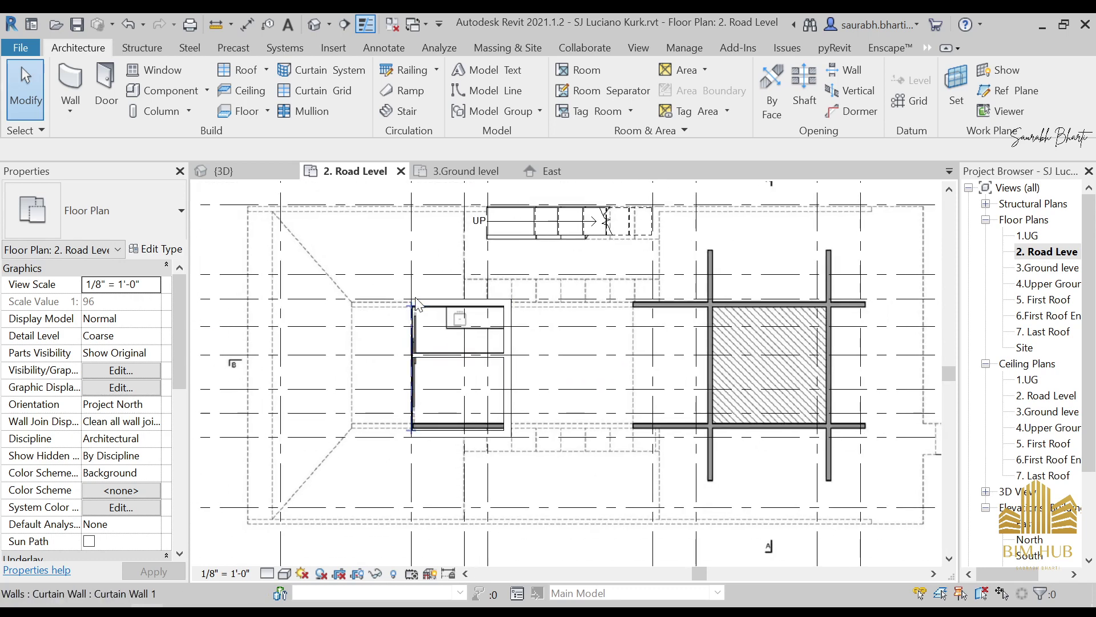
scroll(536, 254, "up", 2)
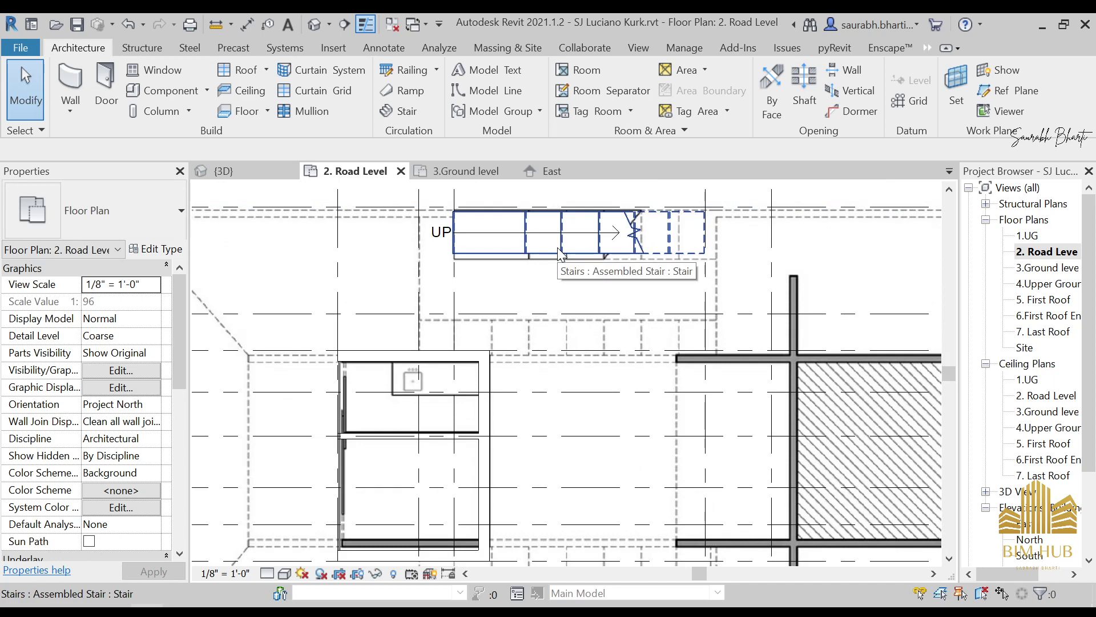
scroll(547, 326, "down", 3)
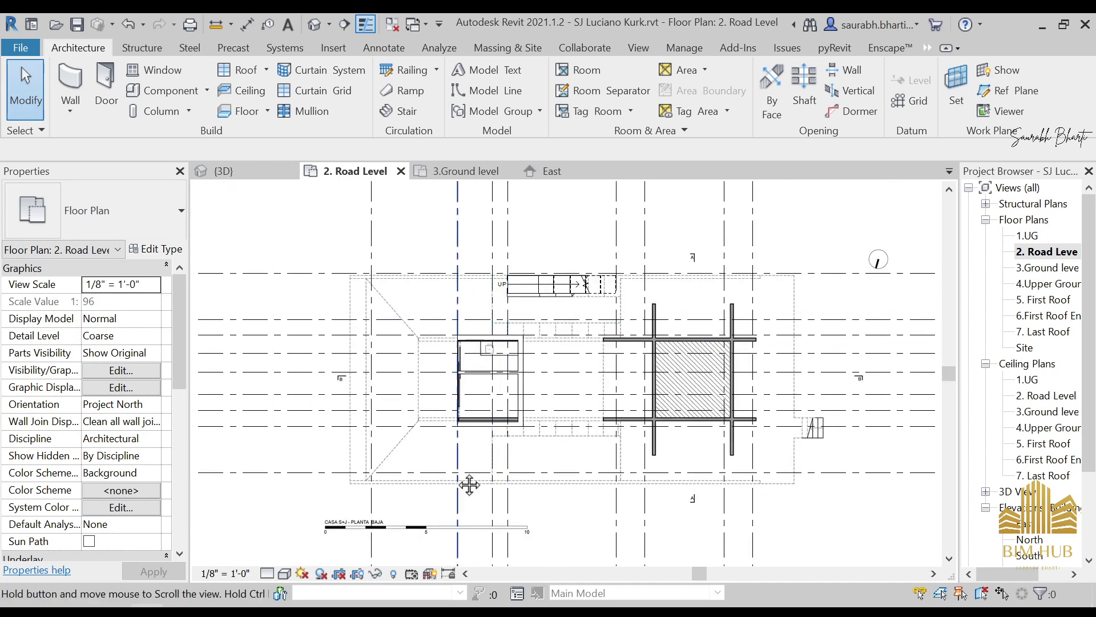
scroll(468, 482, "up", 2)
middle_click_drag(632, 366, 466, 370)
scroll(645, 342, "up", 1)
left_click(73, 80)
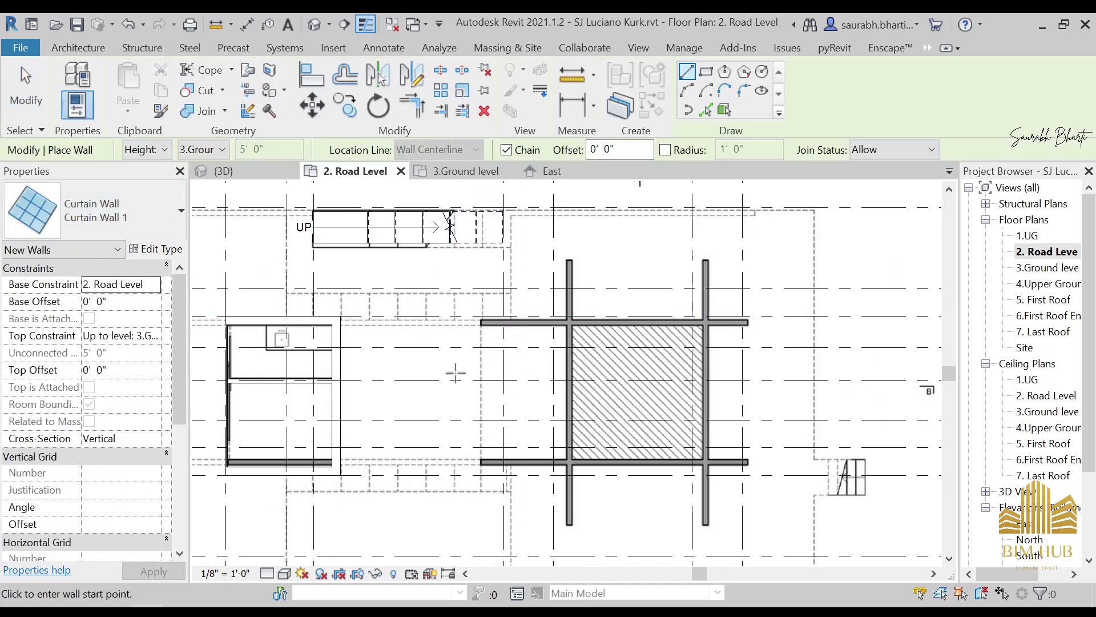
Step: Switch to Photos and examine the concrete base walls and entrance stairs below the deck in Front 2.jpg
key("alt+Tab")
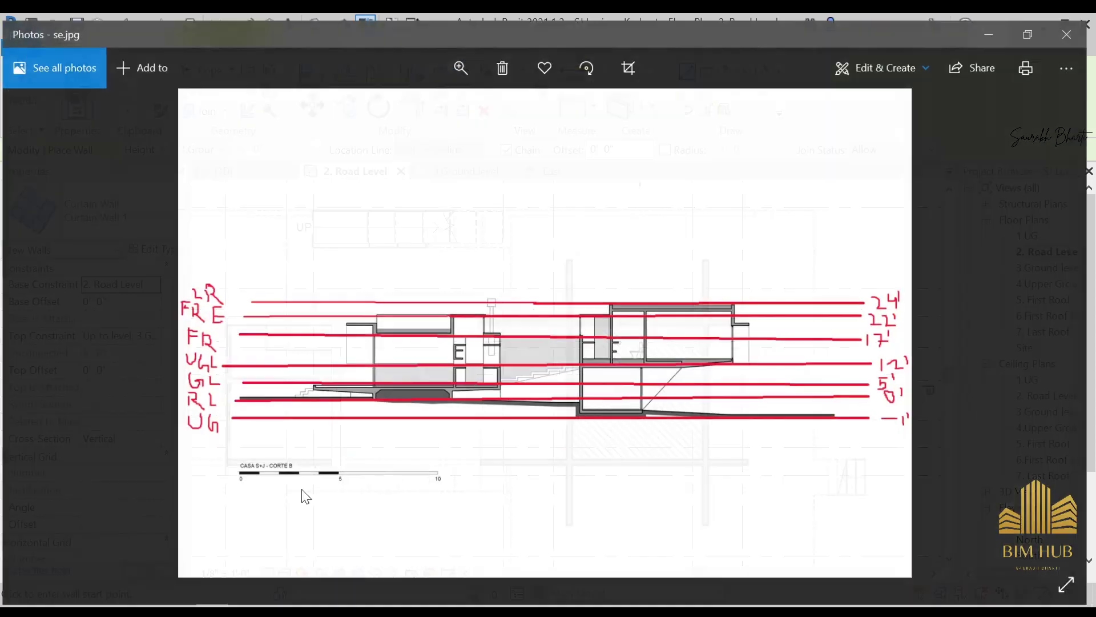
key("Right")
key("Right")
key("Right")
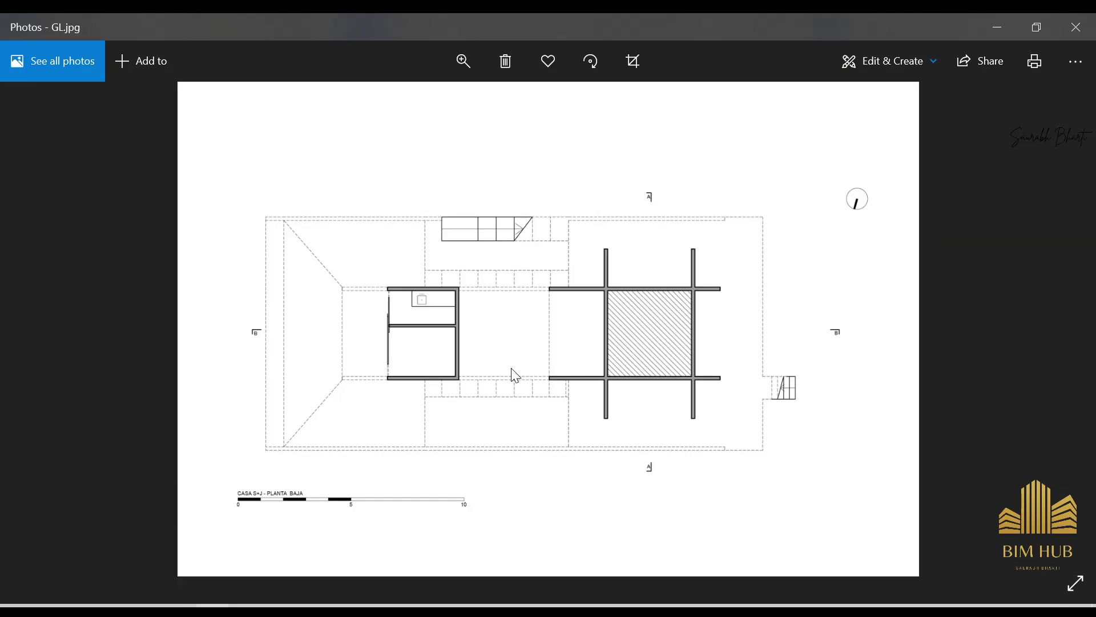
key("Left")
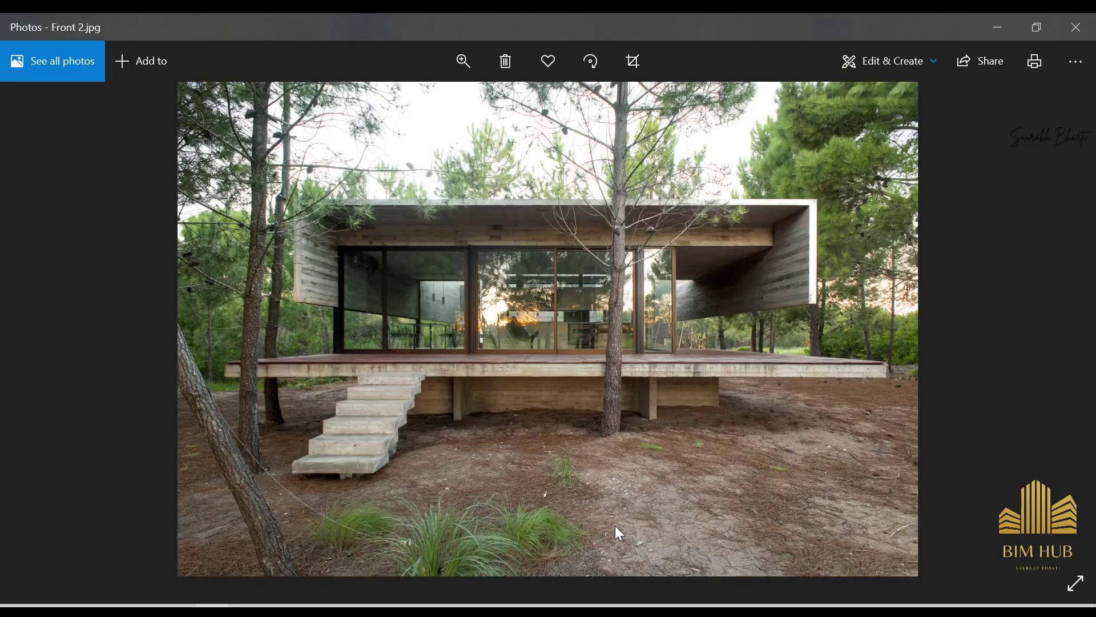
scroll(604, 427, "up", 4)
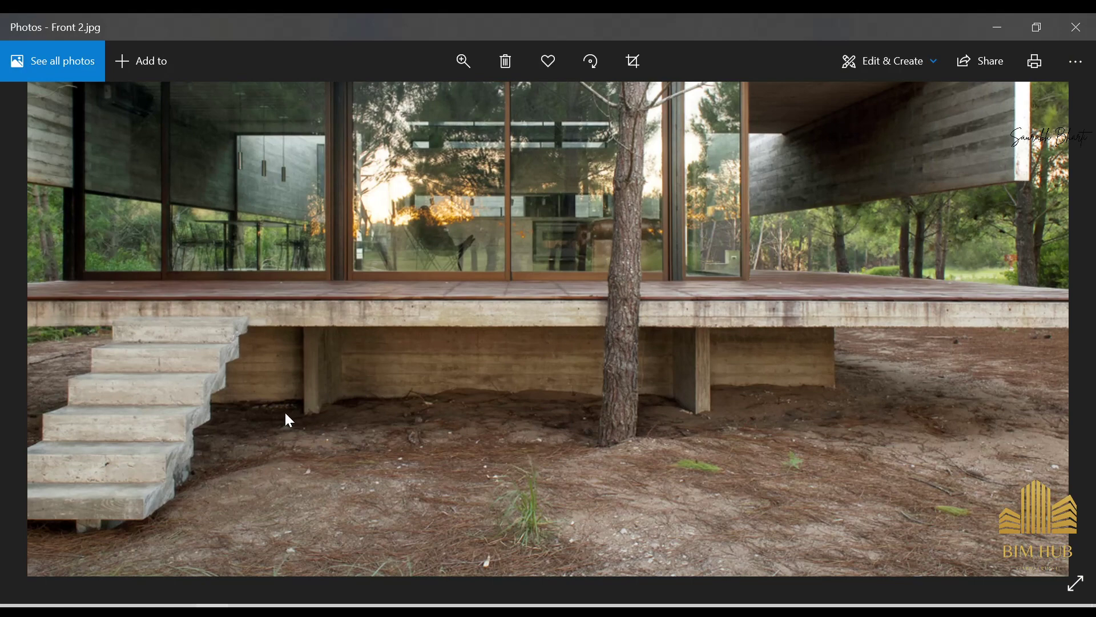
scroll(467, 467, "up", 5)
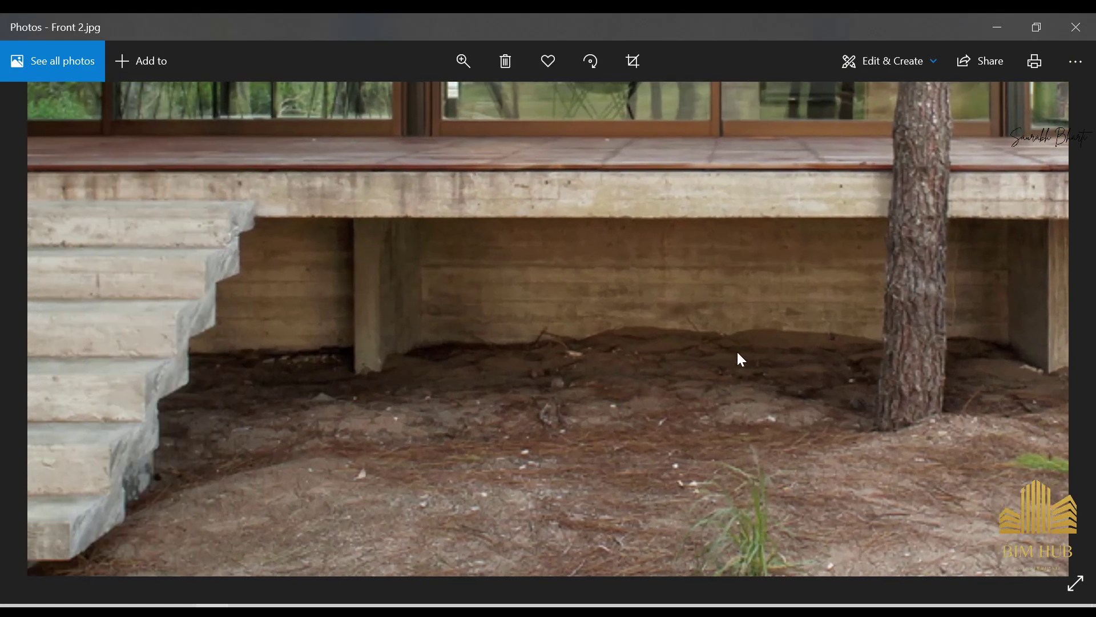
scroll(711, 361, "left", 8)
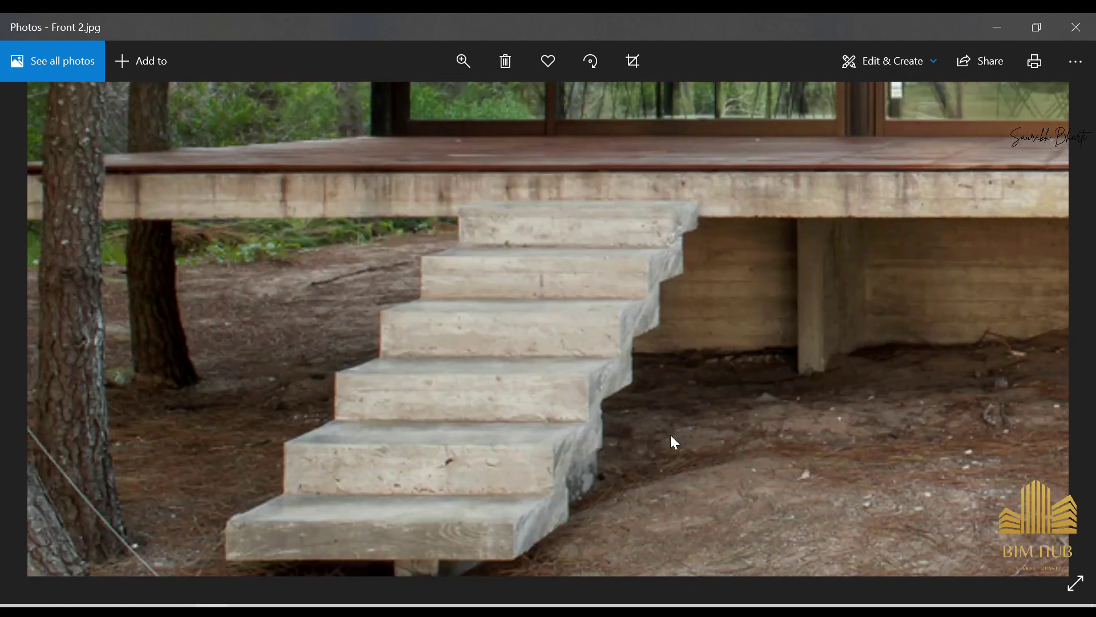
scroll(674, 443, "right", 8)
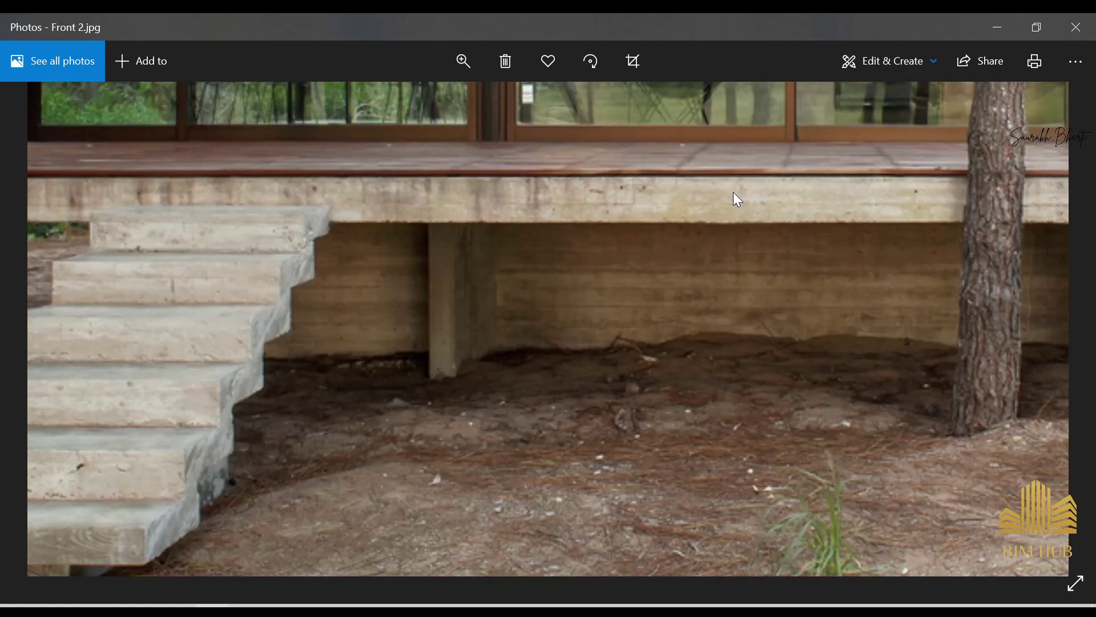
scroll(581, 230, "down", 5)
Step: Examine the slanted support walls and the walls beneath the stairs in the Back View photo, and return to Revit
key("Left")
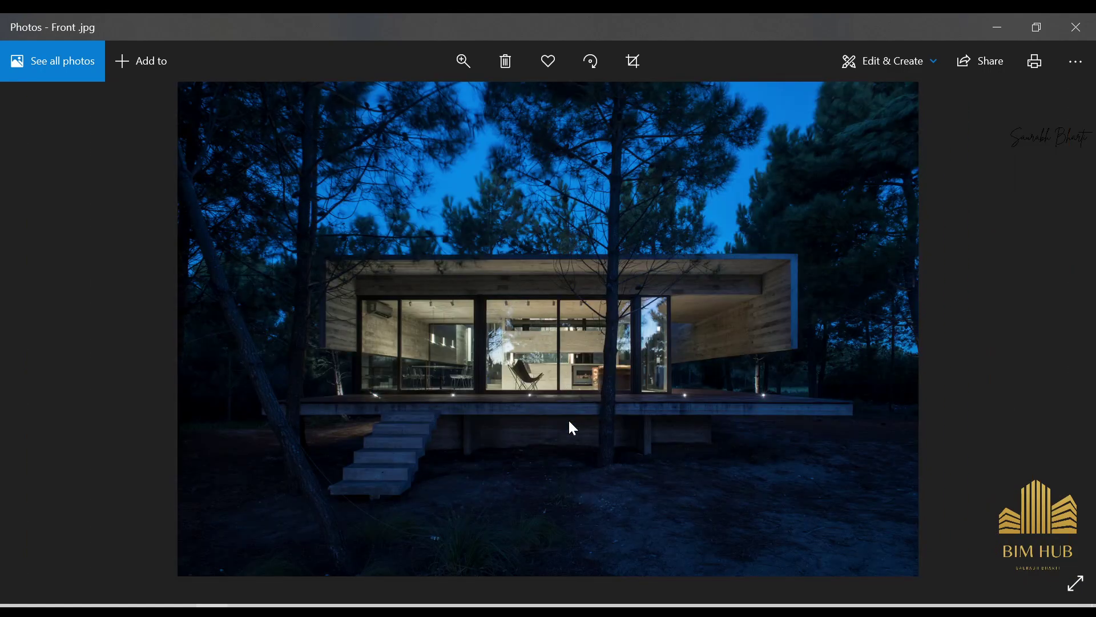
key("Left")
key("Left")
key("Left")
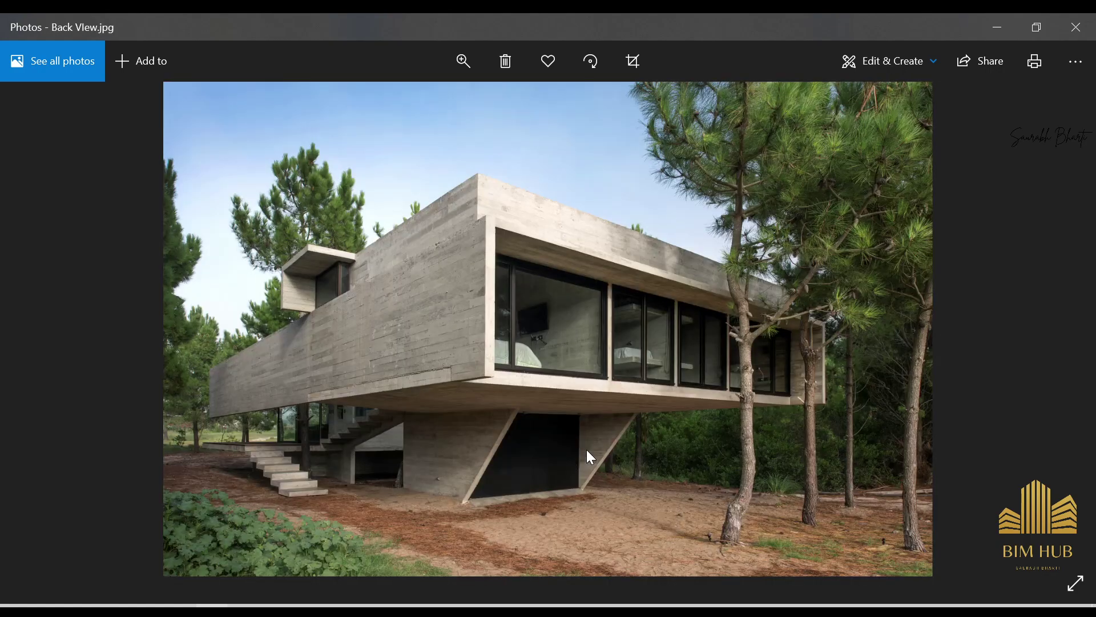
scroll(412, 491, "up", 3)
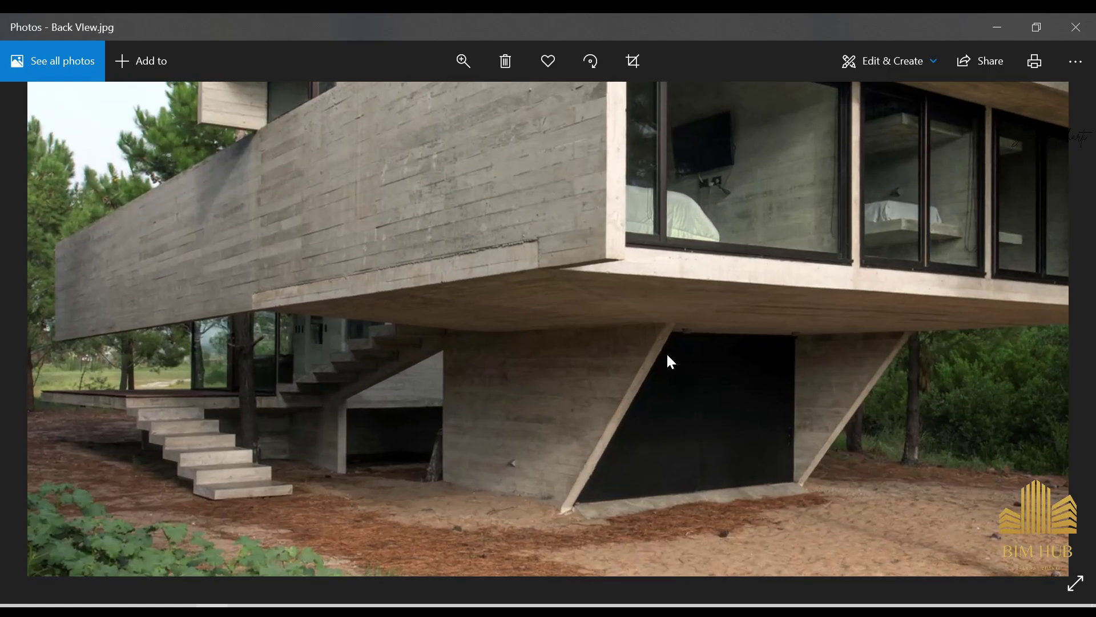
left_click_drag(661, 472, 705, 341)
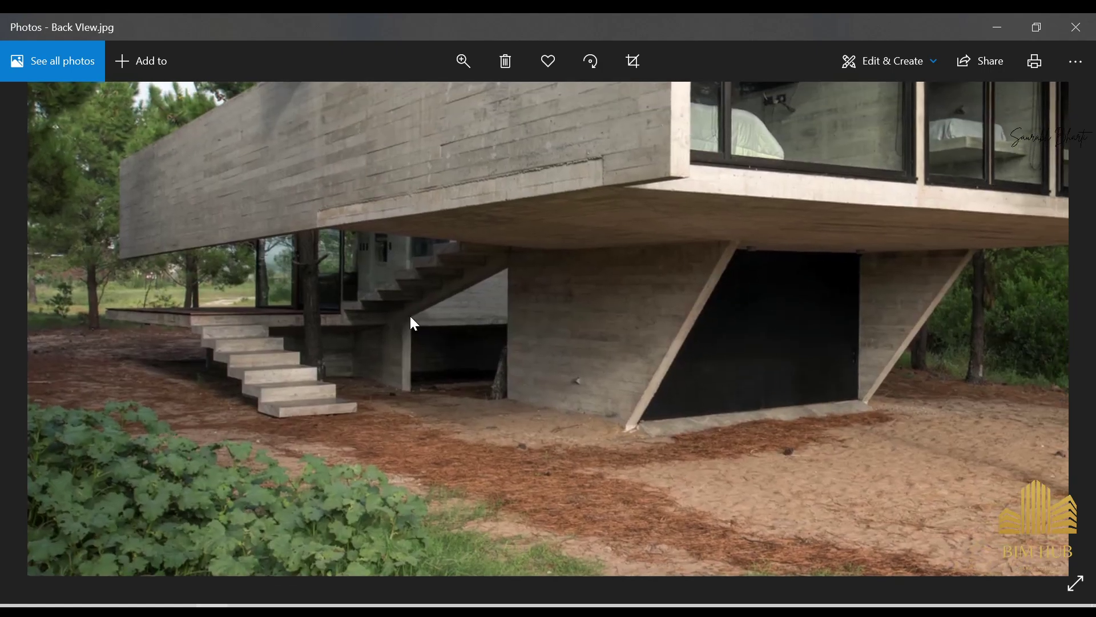
left_click_drag(411, 317, 434, 394)
scroll(370, 398, "up", 4)
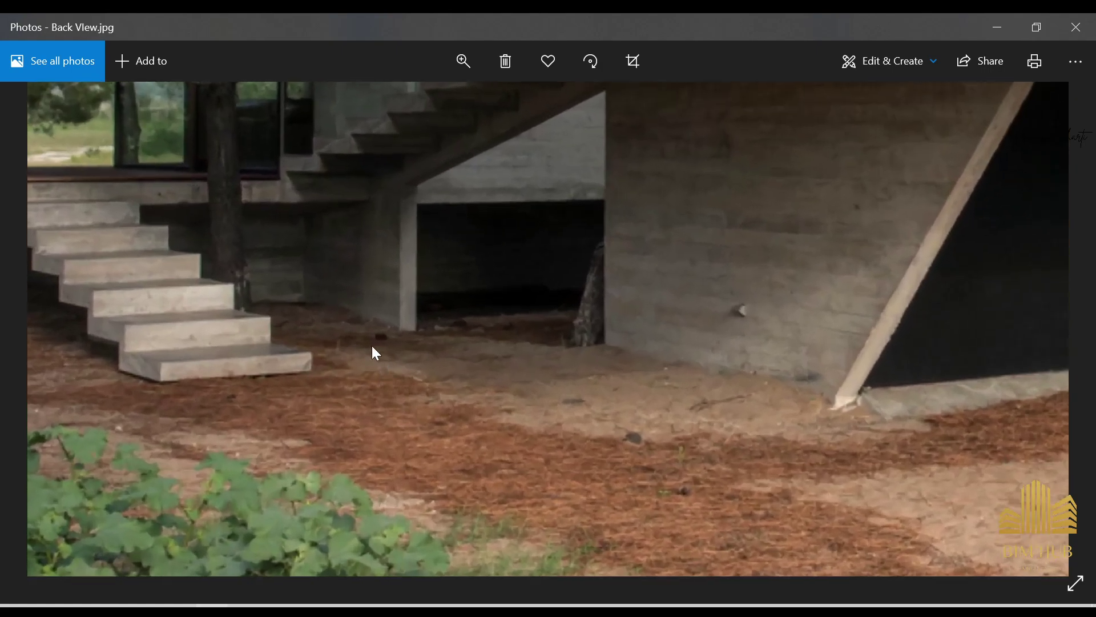
left_click_drag(1001, 410, 588, 416)
scroll(792, 283, "down", 5)
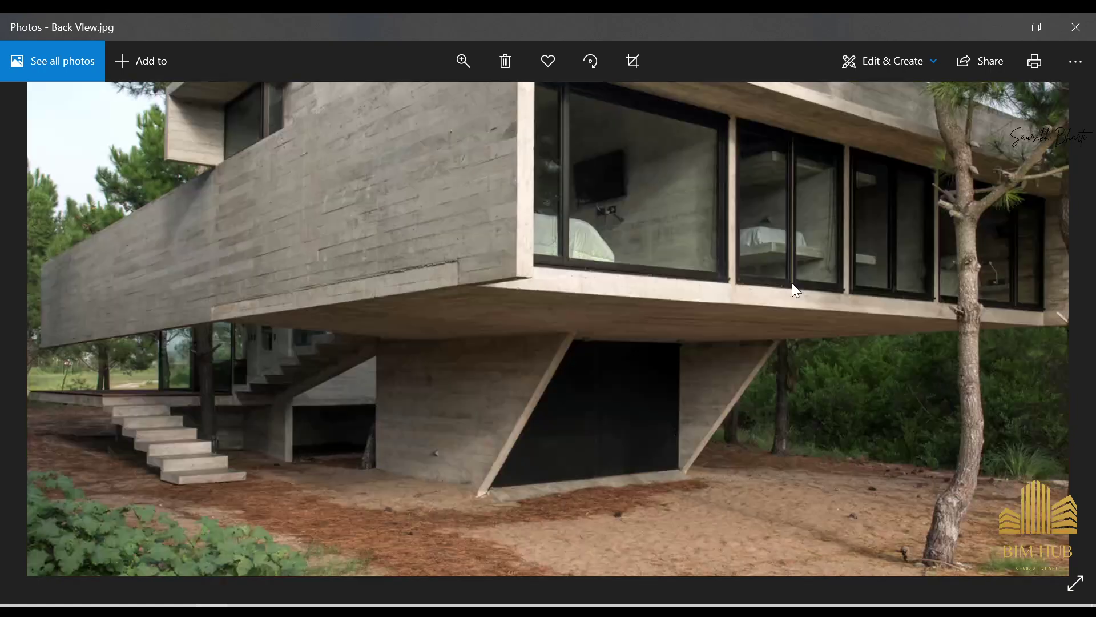
scroll(350, 475, "up", 4)
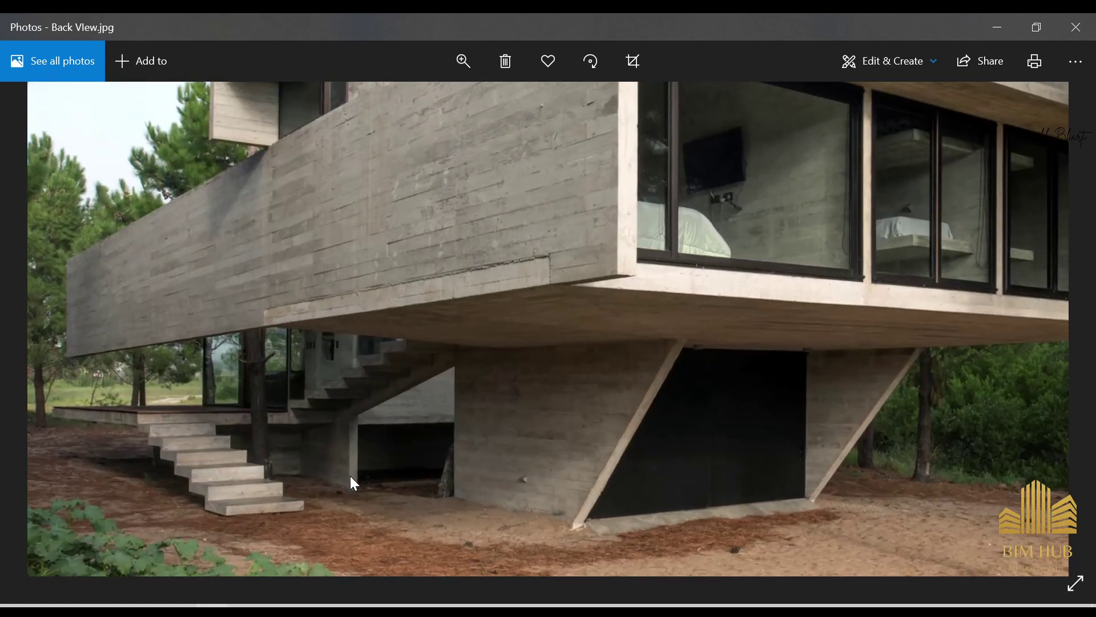
left_click_drag(350, 475, 433, 470)
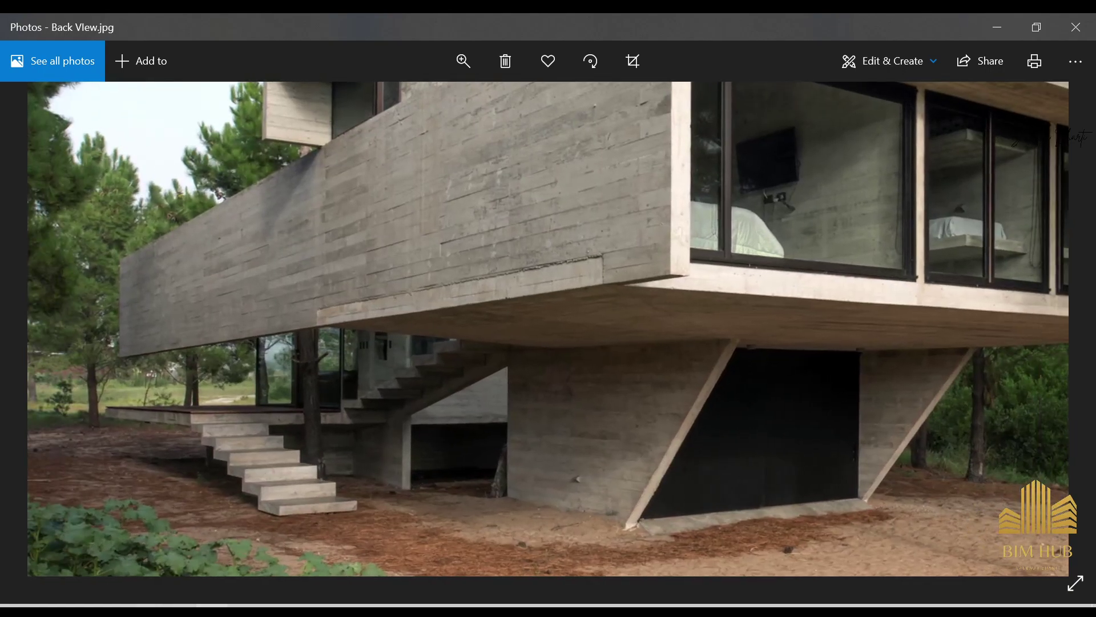
left_click(146, 549)
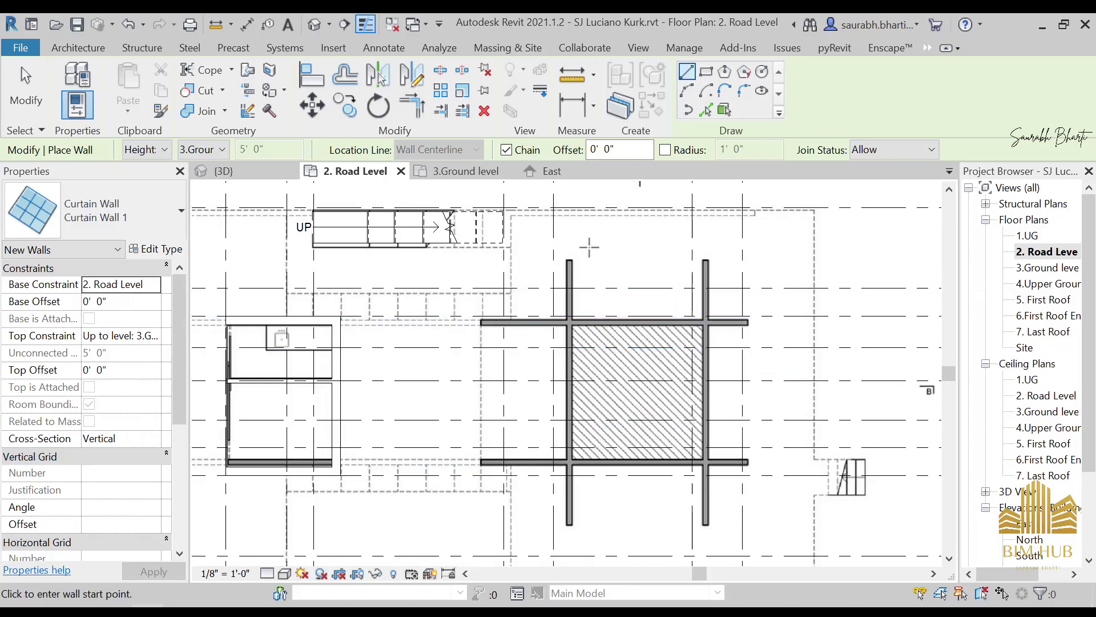
Step: Try to trace the two north-south walls beside the hatched area with Curtain Wall 1, making the west one 24'-0" long
left_click(688, 73)
left_click(569, 524)
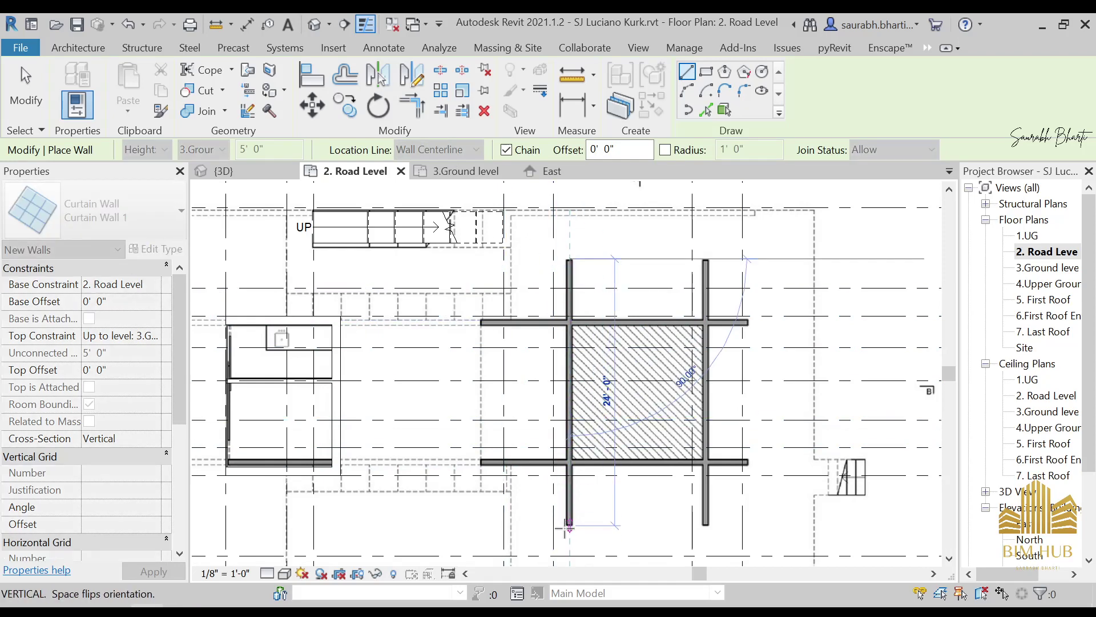
key("Escape")
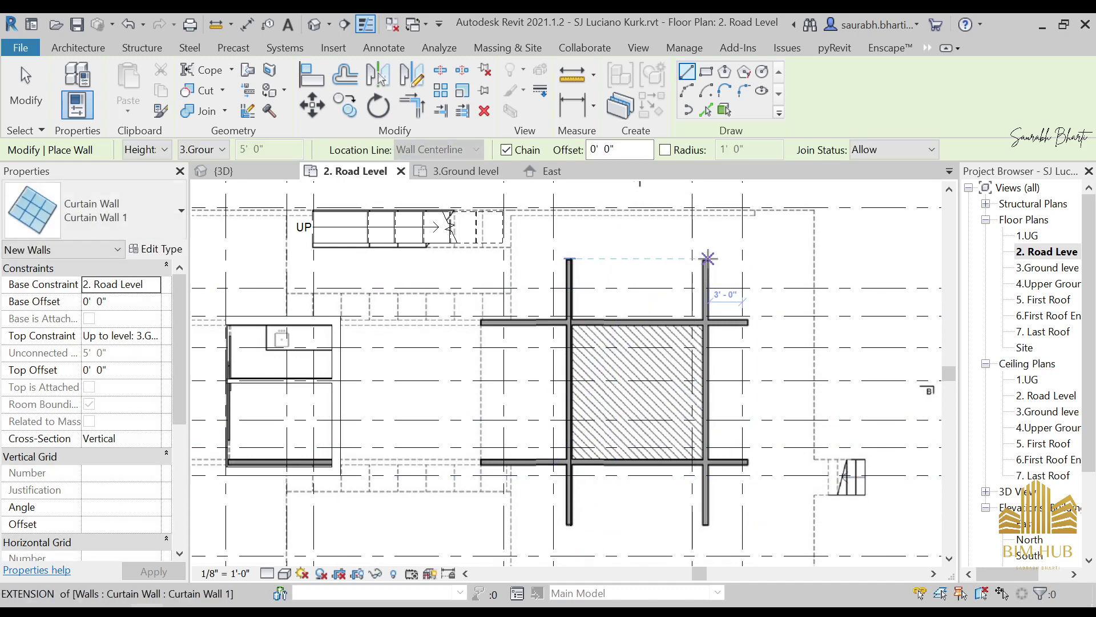
left_click(708, 510)
left_click(710, 517)
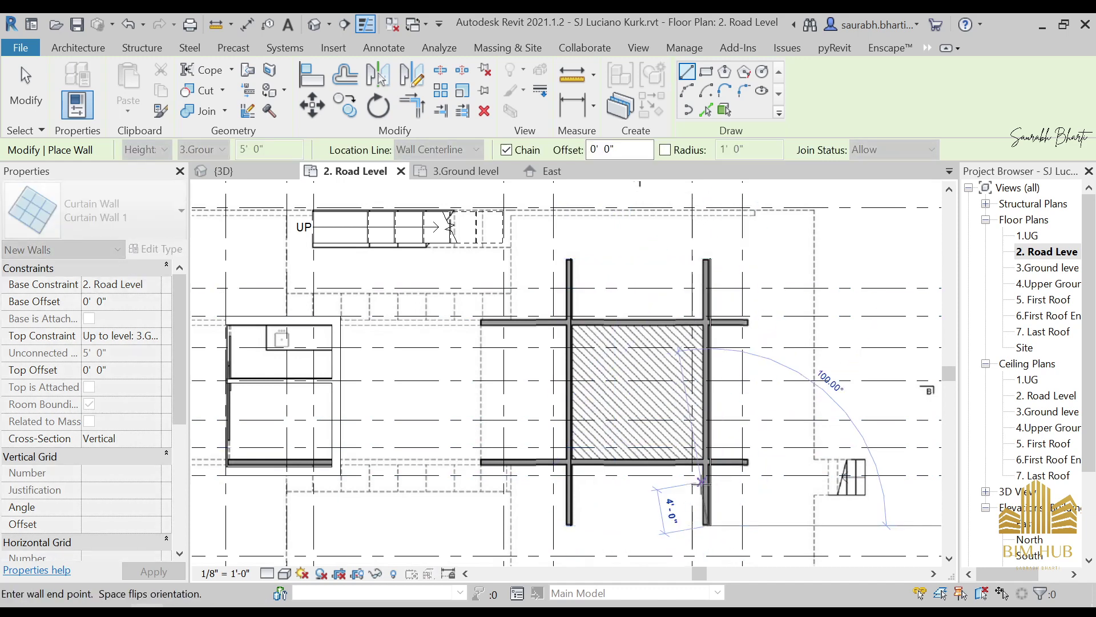
key("Escape")
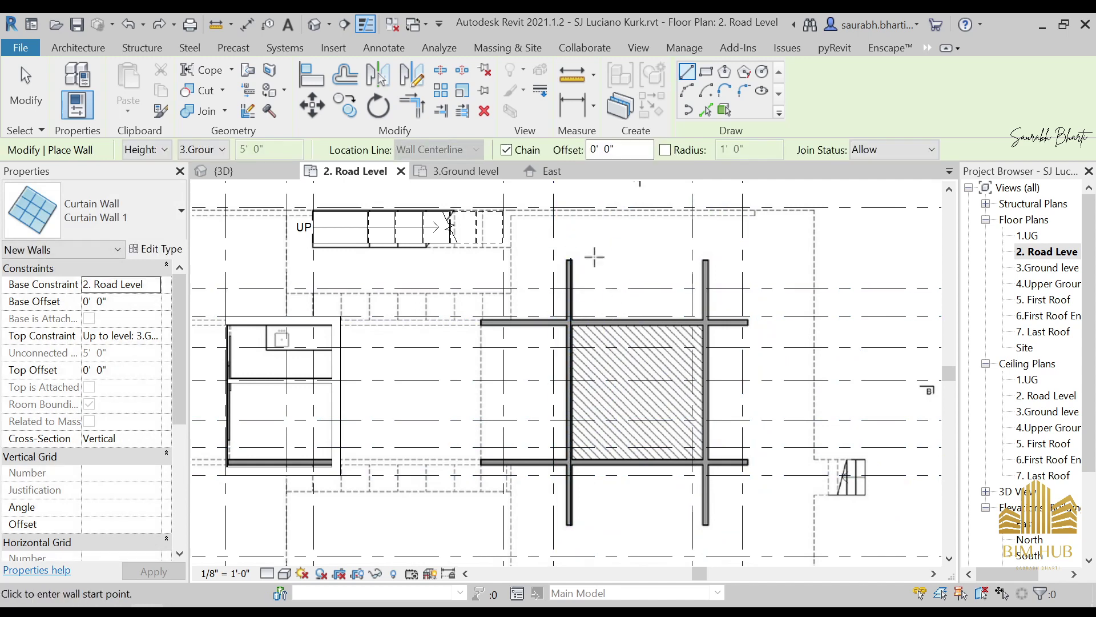
Step: Switch the new wall's type to Basic Wall Generic - 9"
left_click(86, 48)
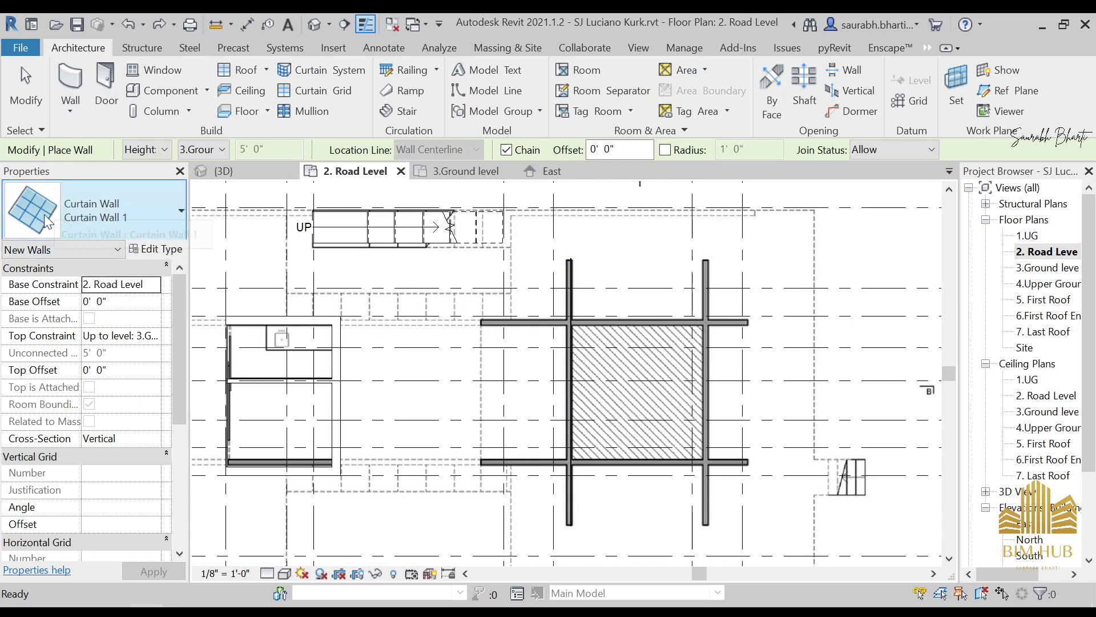
left_click(89, 213)
scroll(97, 335, "up", 5)
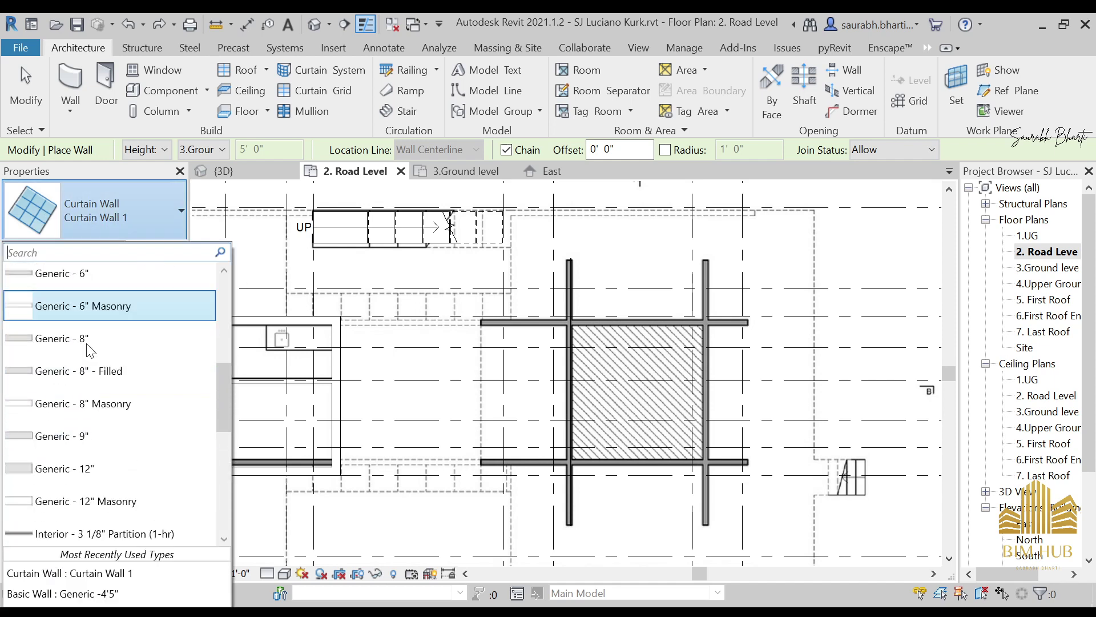
left_click(97, 354)
scroll(564, 243, "up", 2)
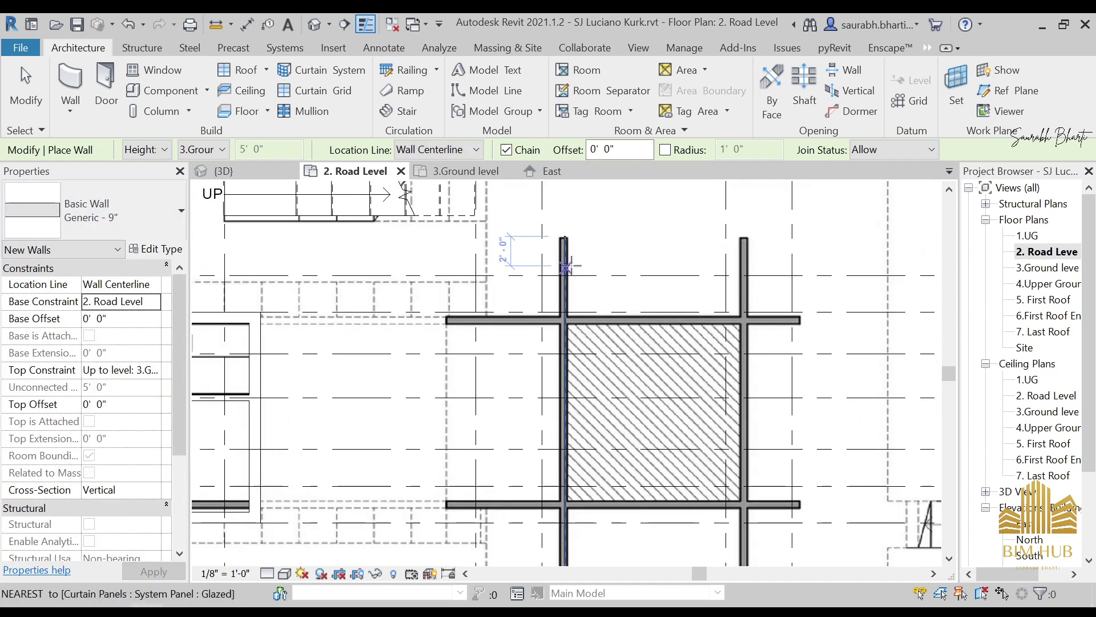
Step: Leave the Wall command and delete the curtain wall drawn along the west side of the hatched area
key("Escape")
key("Escape")
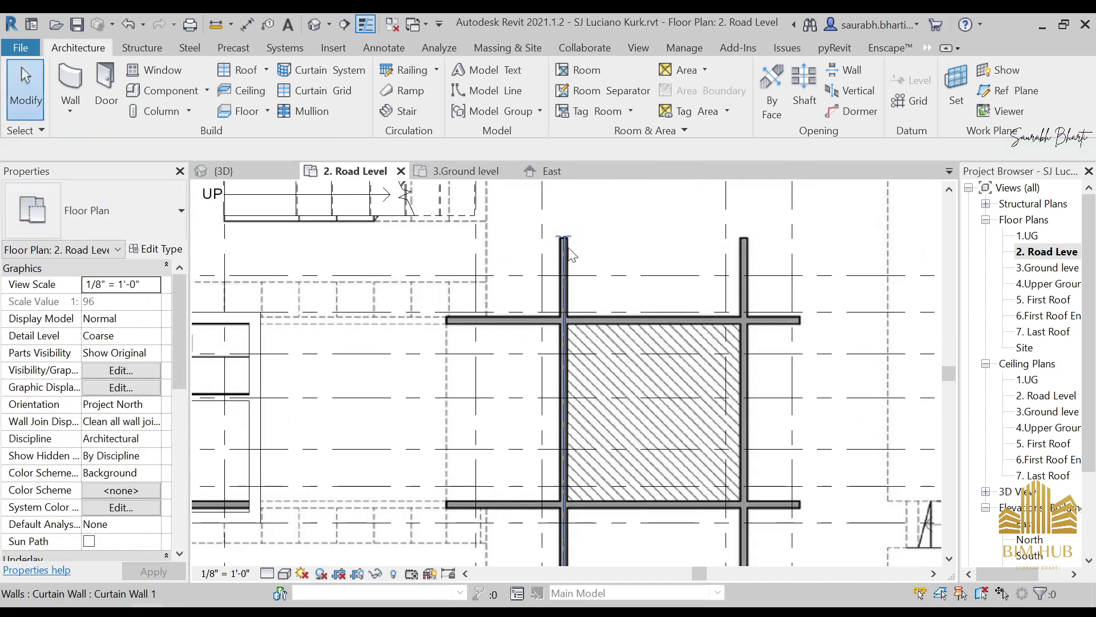
left_click(572, 250)
key("Escape")
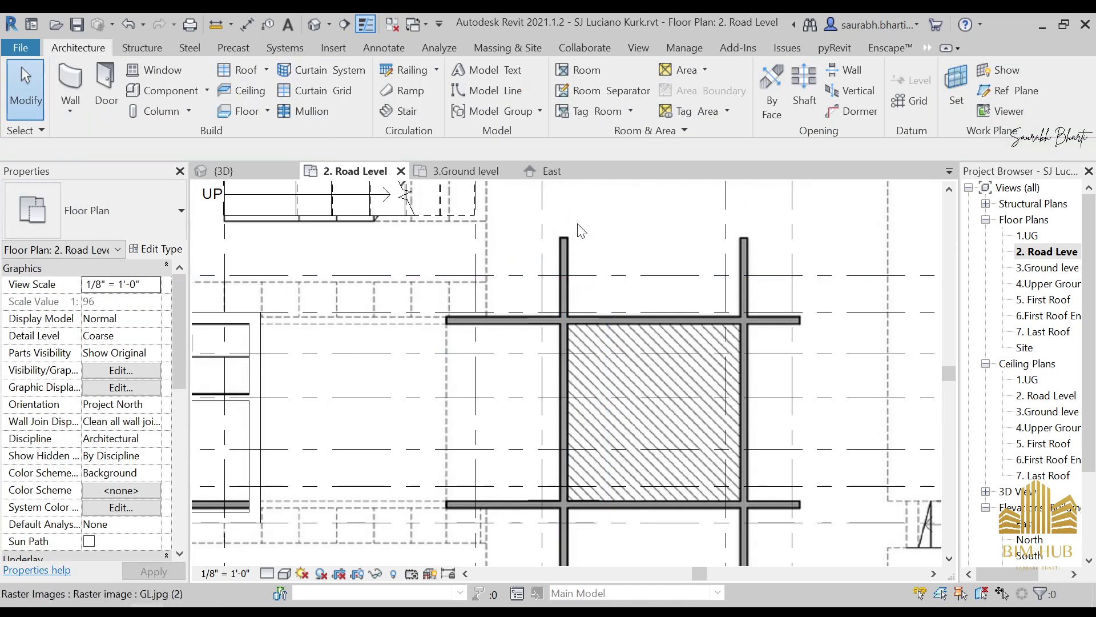
Step: Start a new Generic - 9" wall with base constraint 2. Road Level and top constraint up to level 3.Ground level
left_click(71, 80)
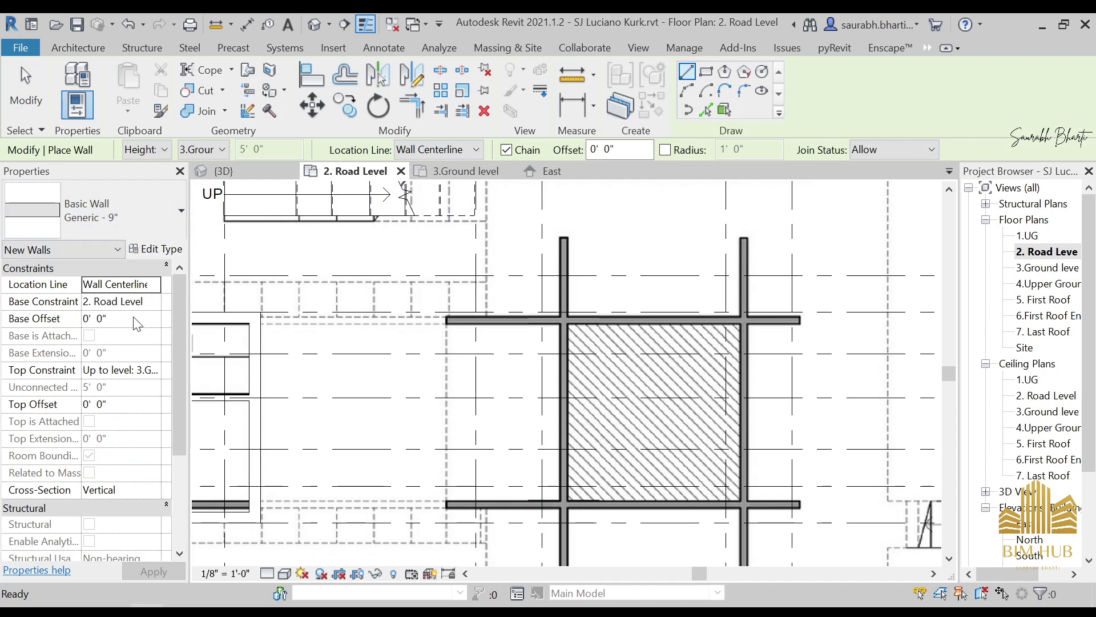
left_click(153, 303)
left_click(153, 303)
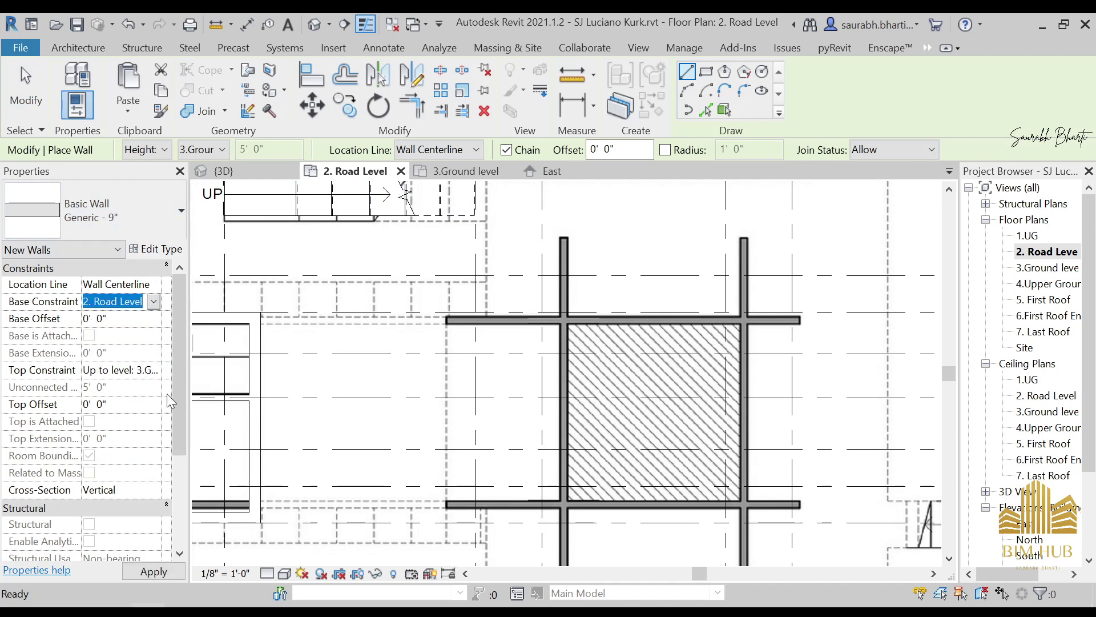
left_click(151, 371)
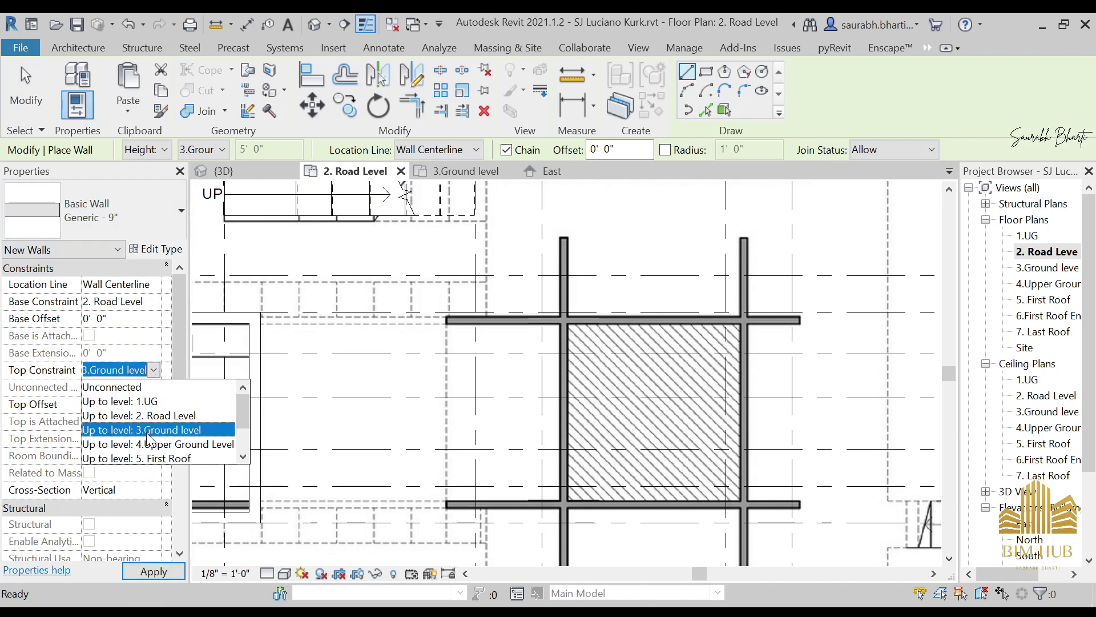
left_click(147, 434)
scroll(455, 264, "down", 1)
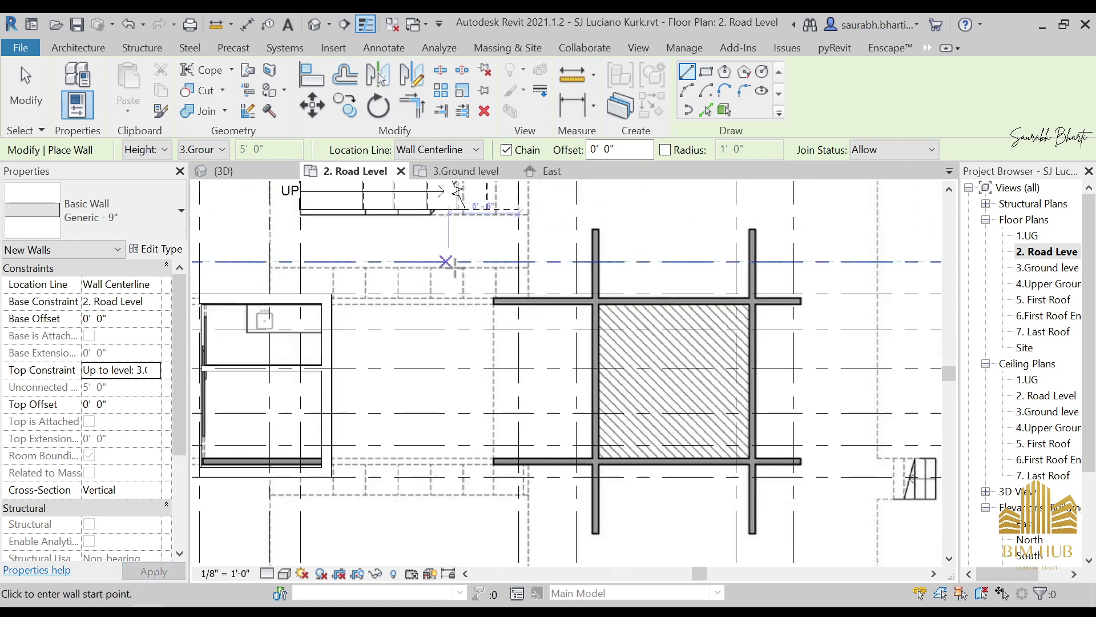
Step: Set the location line to Wall Centerline and trace the north-south wall along the west side of the hatched area
scroll(455, 264, "down", 1)
left_click(455, 150)
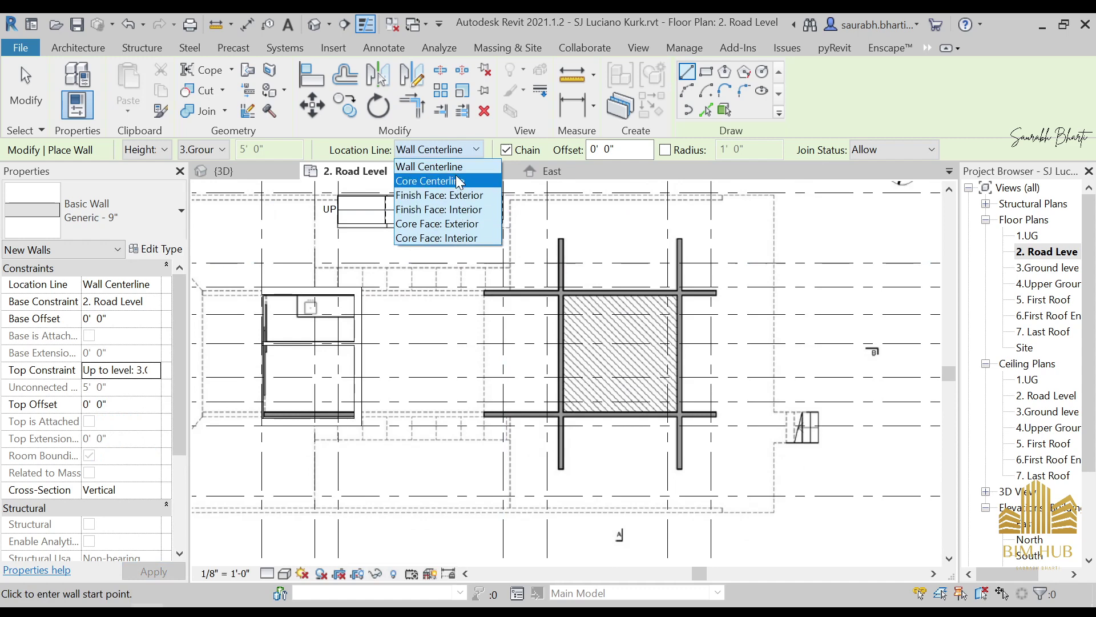
left_click(430, 167)
scroll(574, 251, "up", 2)
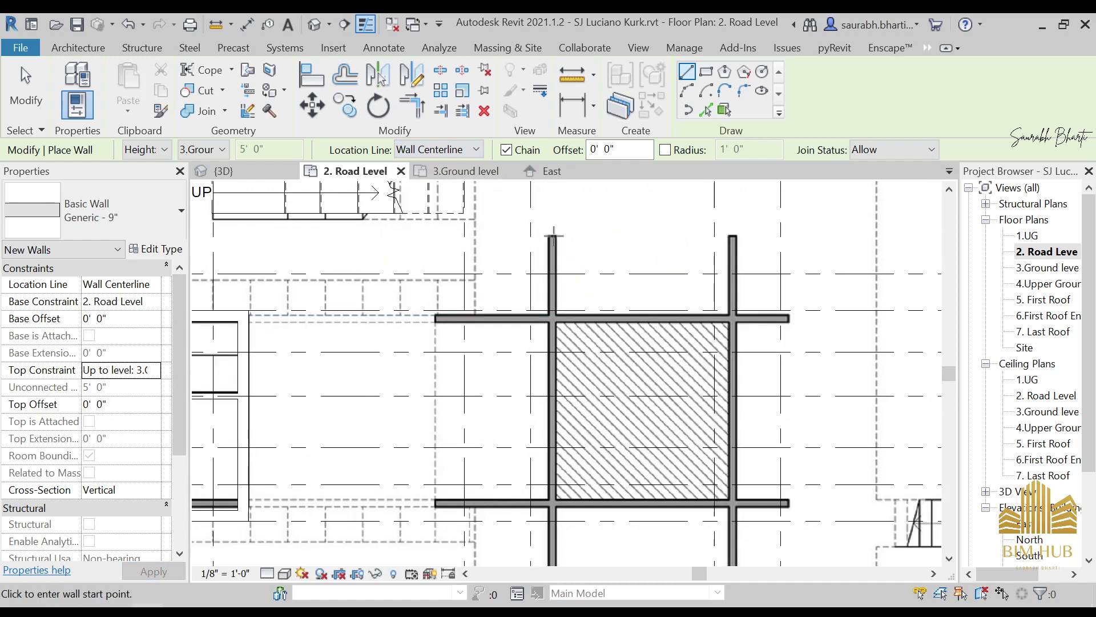
left_click(553, 235)
scroll(553, 374, "down", 1)
middle_click_drag(554, 411, 575, 328)
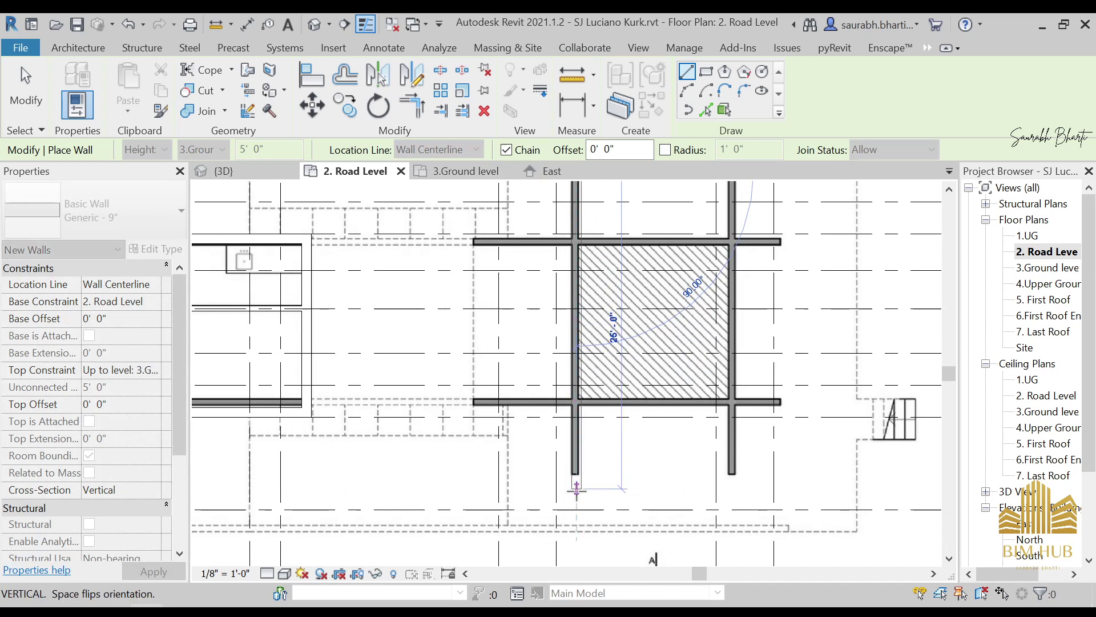
left_click(575, 475)
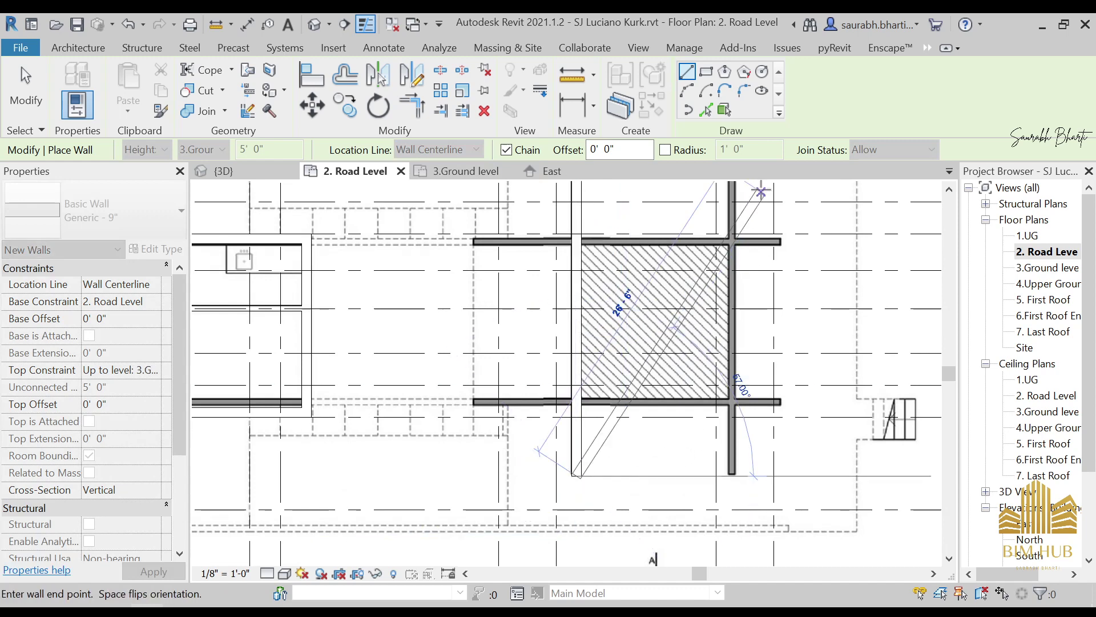
middle_click_drag(733, 265, 678, 348)
key("Escape")
Step: Trace the north-south wall along the east side of the hatched area over its full length on the plan image
left_click(677, 253)
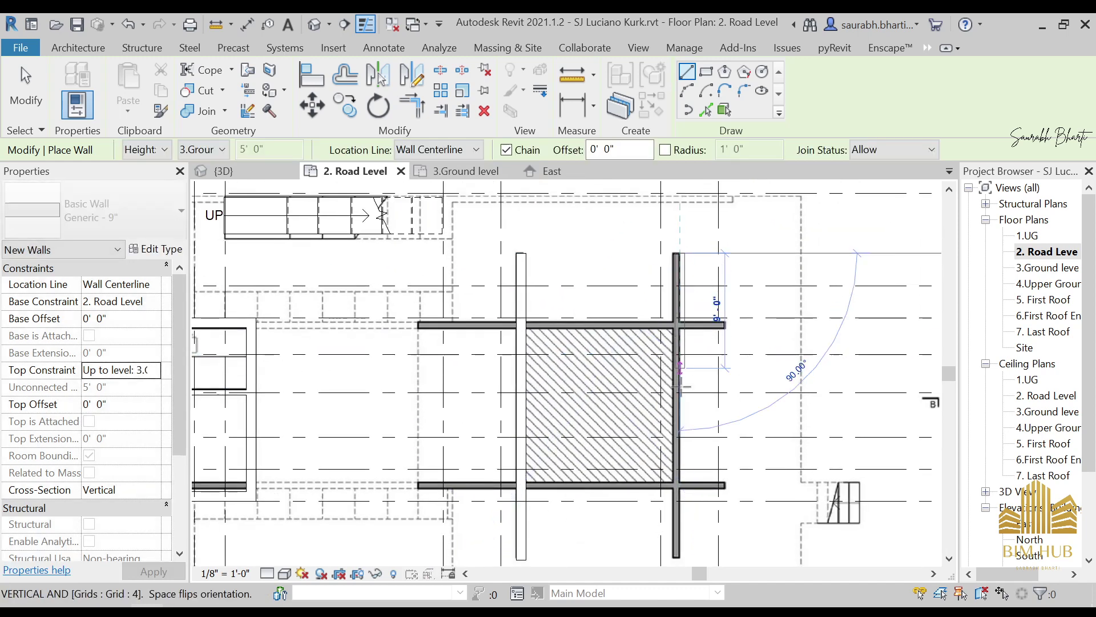
left_click(676, 558)
middle_click_drag(427, 489, 479, 403)
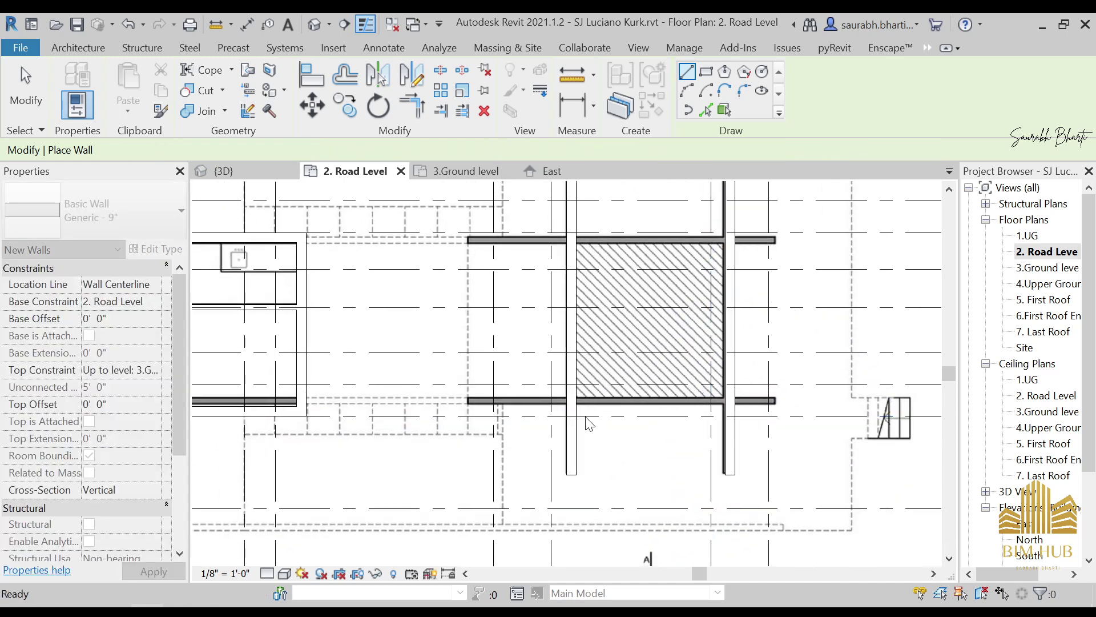
key("Escape")
Step: Draw the east-west wall along the south side of the hatched area, about 23'-6" long, crossing both north-south walls
left_click(469, 401)
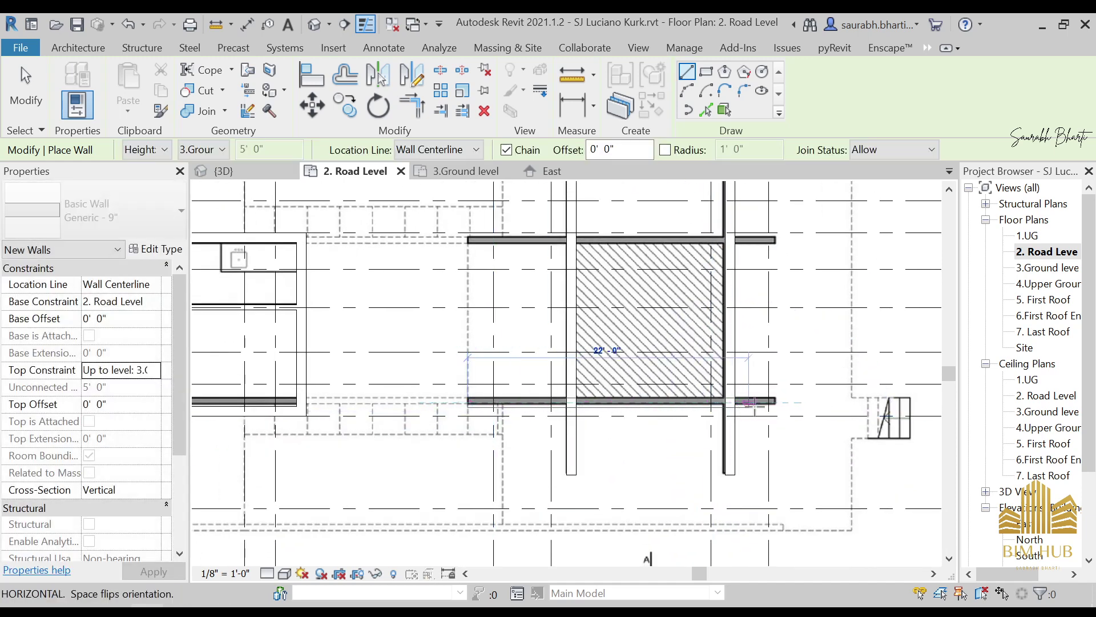
left_click(754, 403)
key("Escape")
key("Escape")
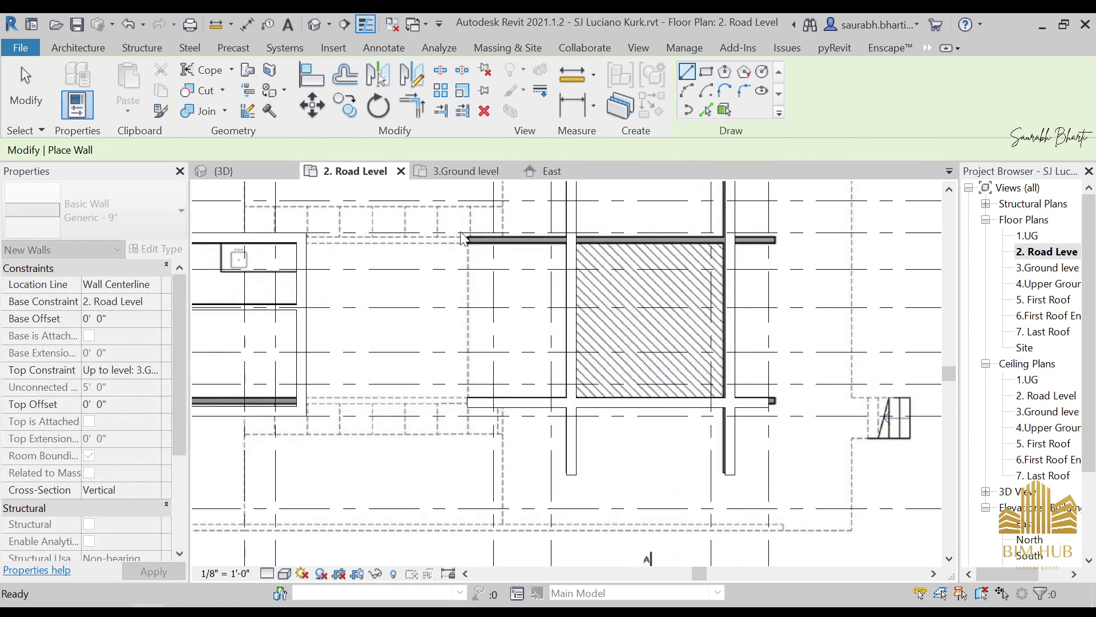
Step: Draw the east-west wall along the north side of the hatched area, about 23'-6" long, and leave the Wall command
scroll(467, 233, "up", 4)
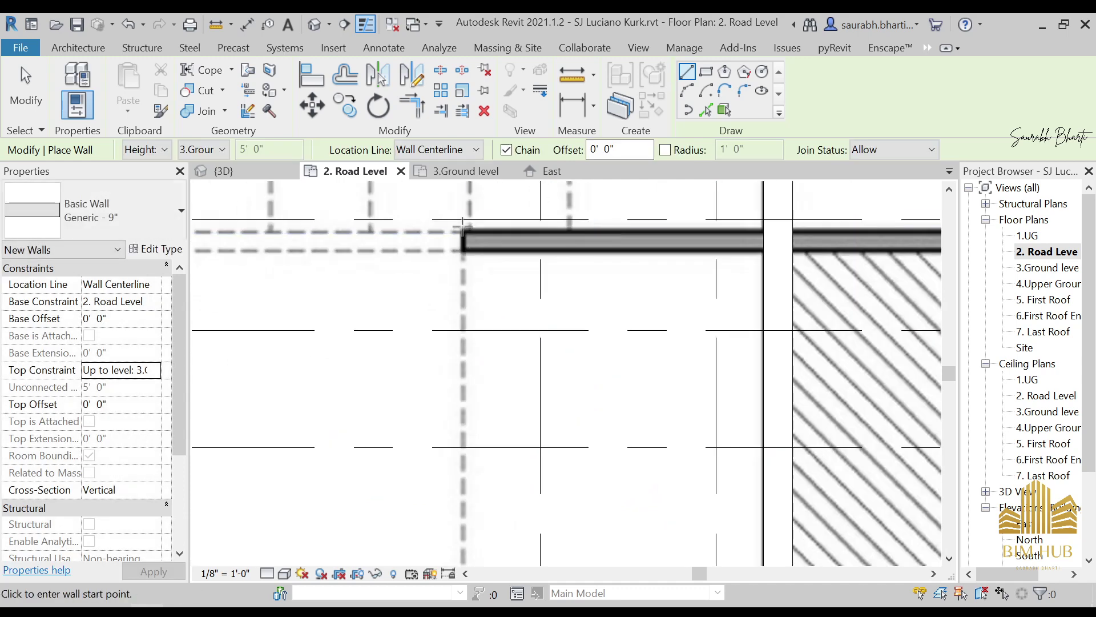
left_click(463, 226)
scroll(673, 284, "down", 5)
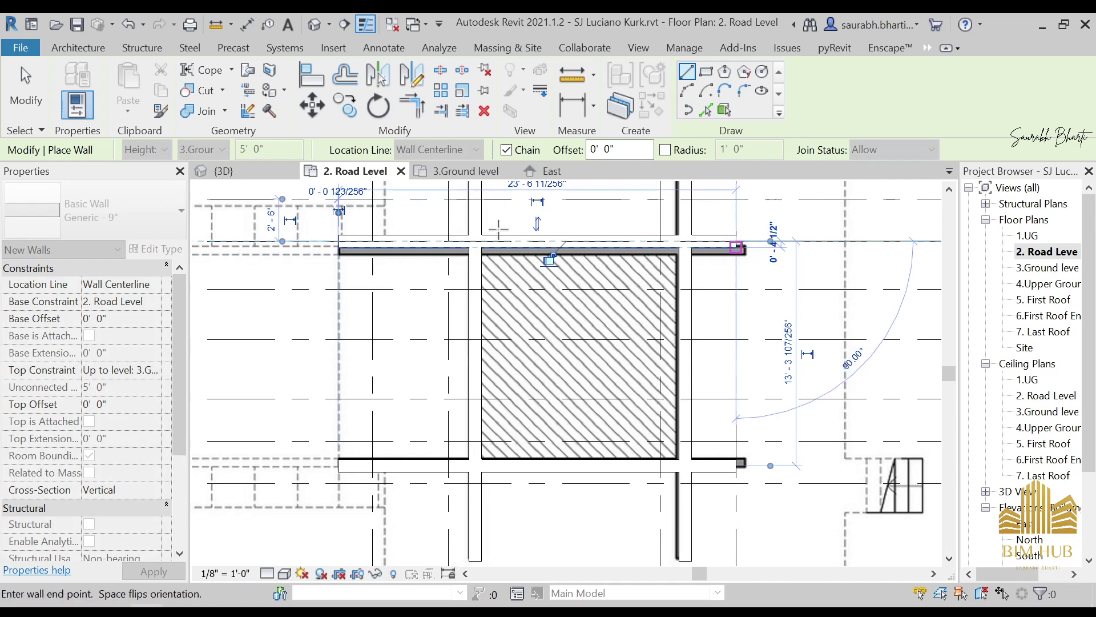
key("Escape")
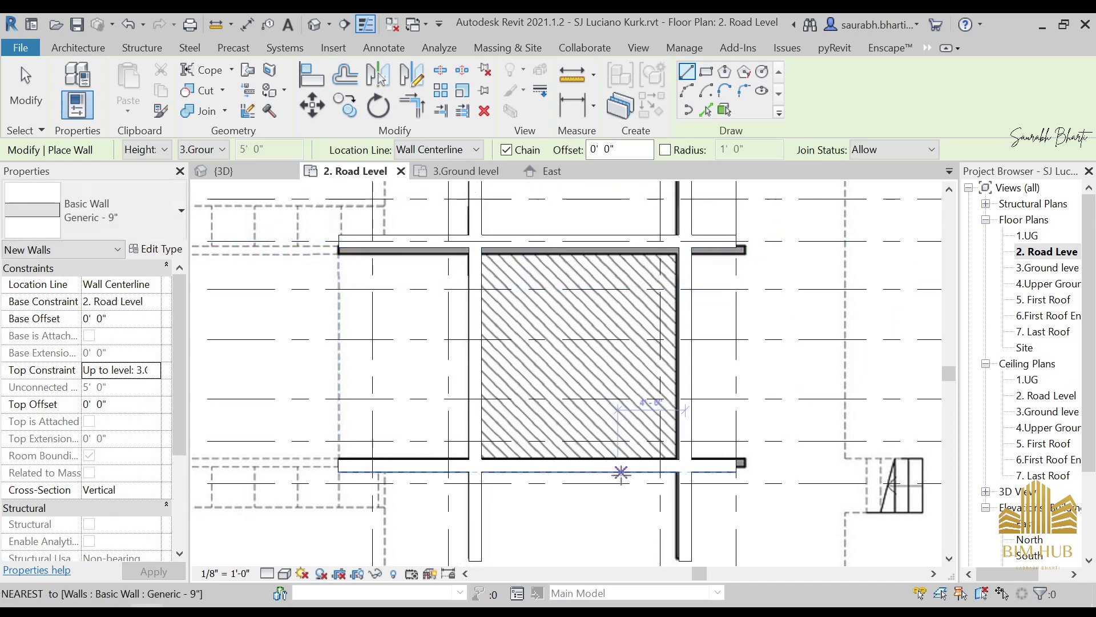
key("Escape")
key("Escape")
Step: Try to stretch the east end of the south crossing wall to the wall end on the plan image
left_click(724, 467)
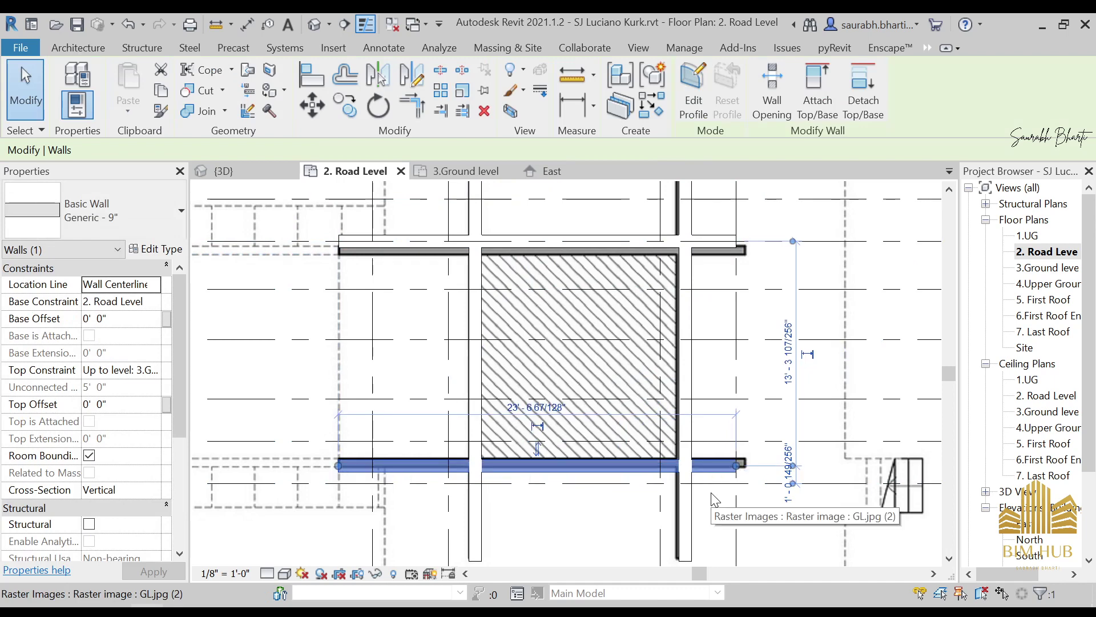
middle_click_drag(714, 499, 655, 500)
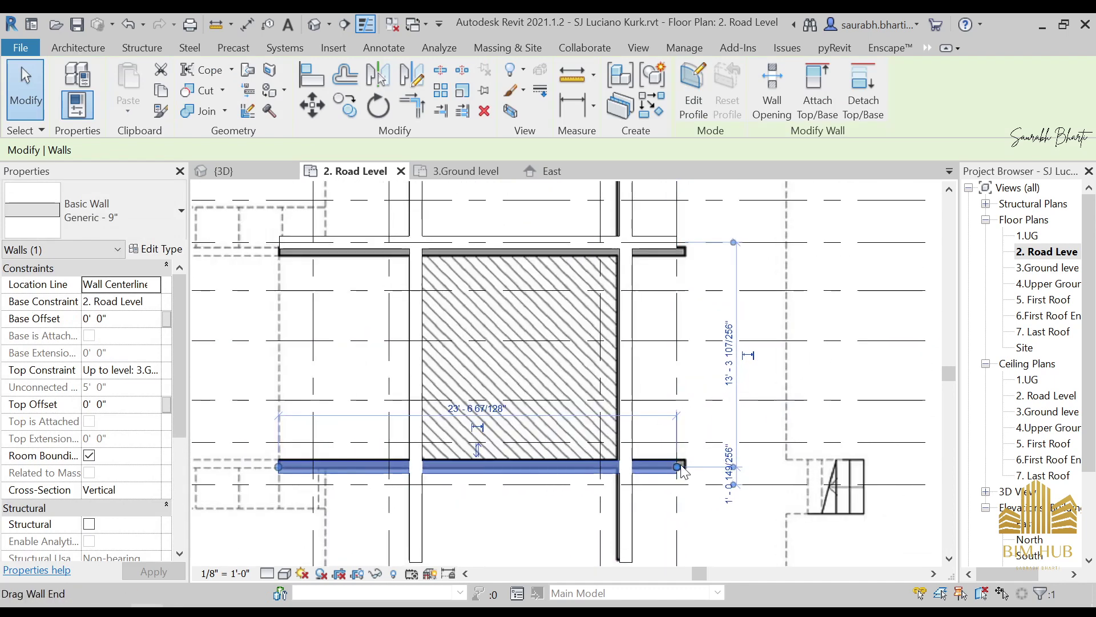
left_click_drag(678, 469, 680, 468)
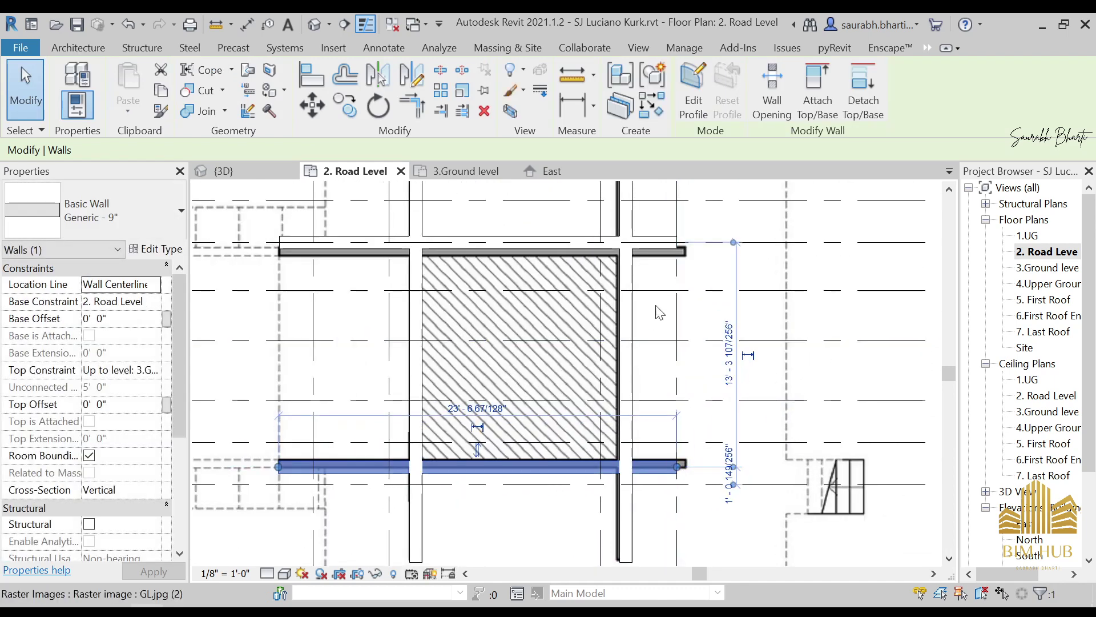
Step: Open the default 3D view and examine the front of the house around the stairs and the Road Level
scroll(660, 313, "down", 4)
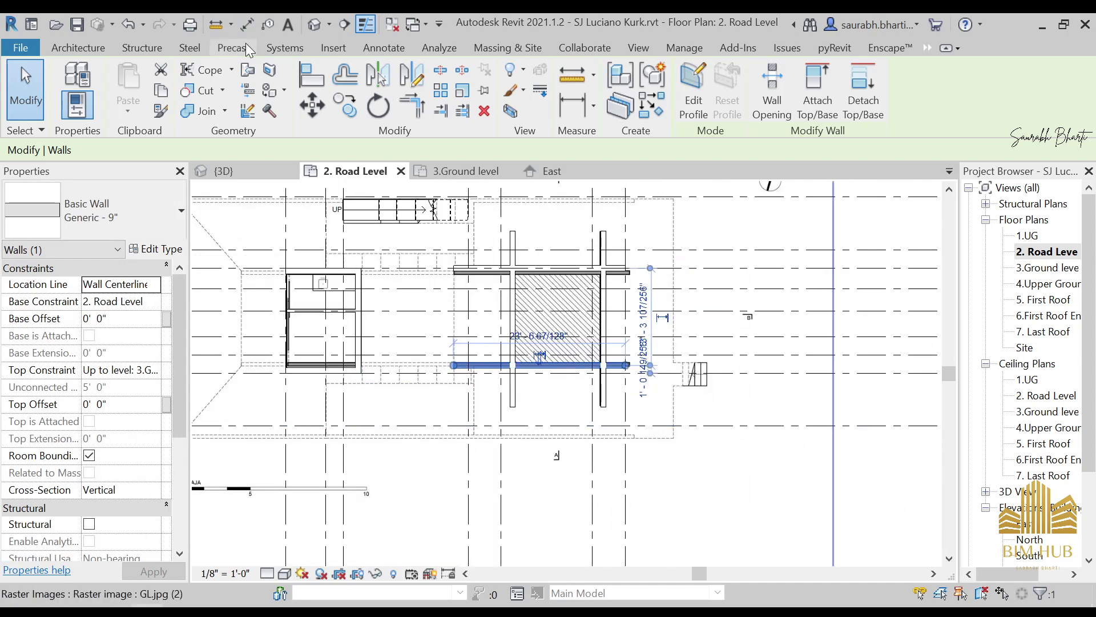
left_click(320, 22)
middle_click_drag(499, 379, 658, 279, "shift")
scroll(604, 402, "up", 3)
left_click(899, 231)
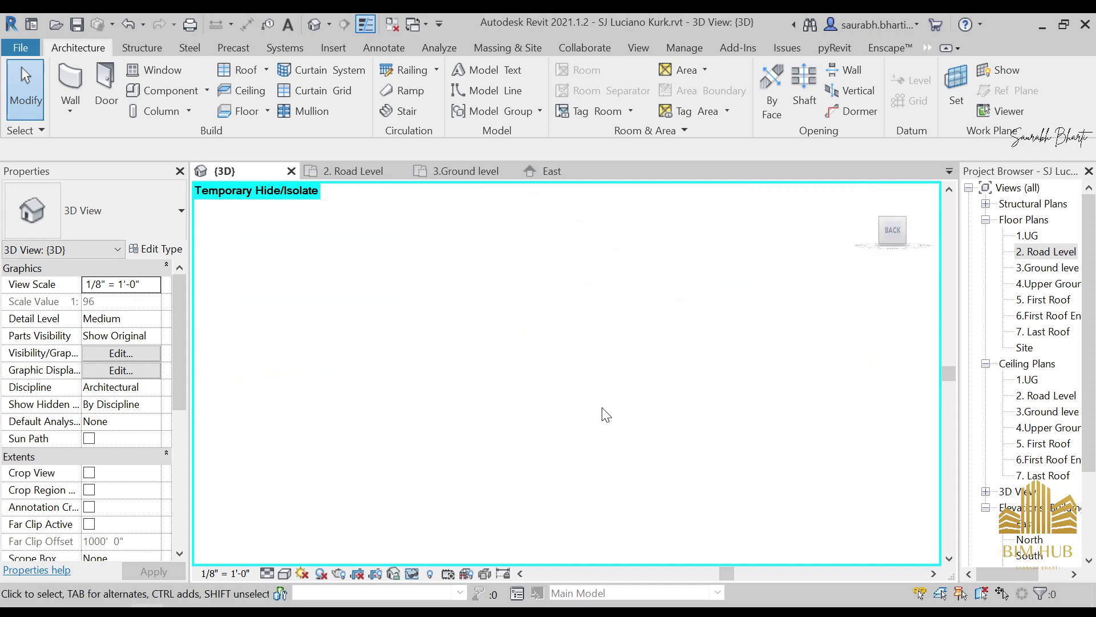
scroll(604, 409, "down", 5)
middle_click_drag(591, 407, 822, 445, "shift")
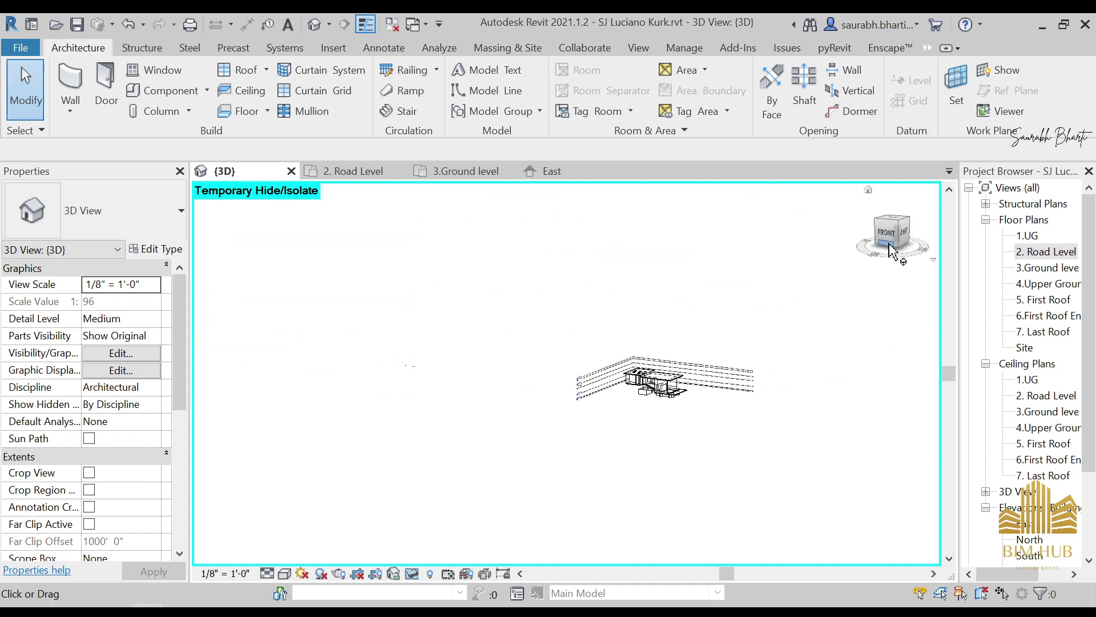
left_click(890, 245)
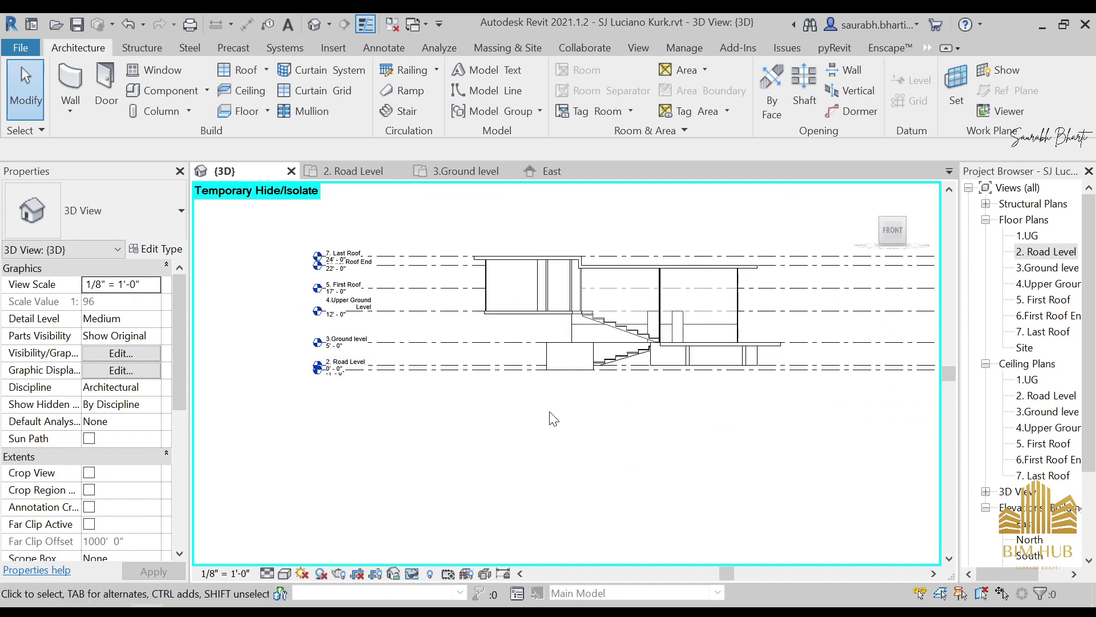
scroll(763, 355, "up", 5)
middle_click_drag(763, 355, 589, 420)
scroll(555, 404, "up", 2)
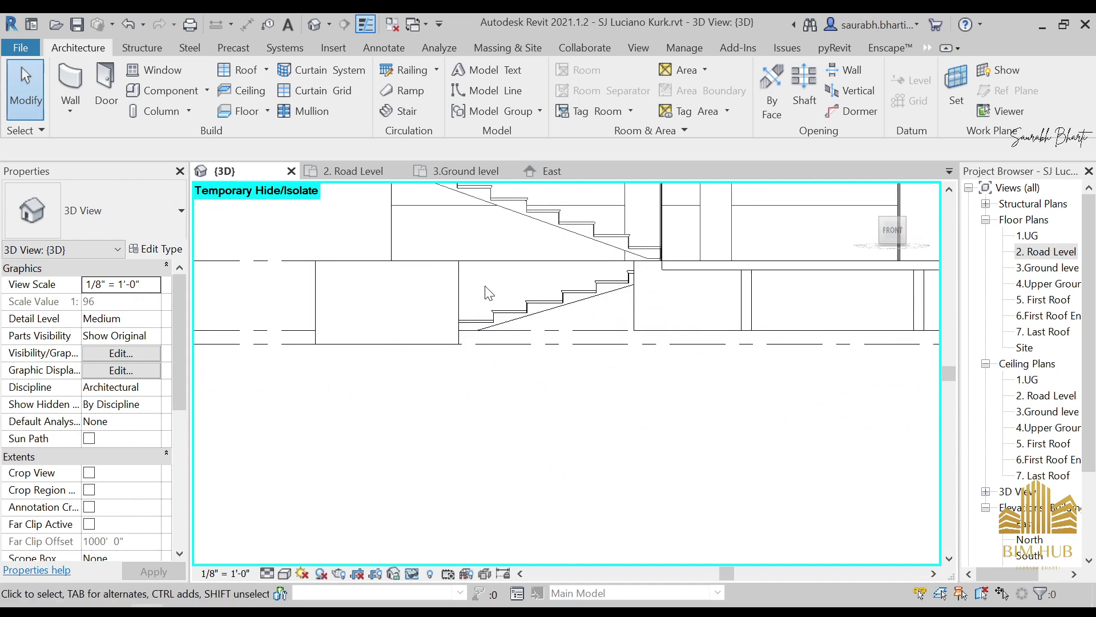
Step: Examine the box beside the lower stair and the walls beneath the ground floor slab in the 3D view
left_click_drag(490, 293, 299, 298)
middle_click_drag(419, 381, 908, 202)
key("Escape")
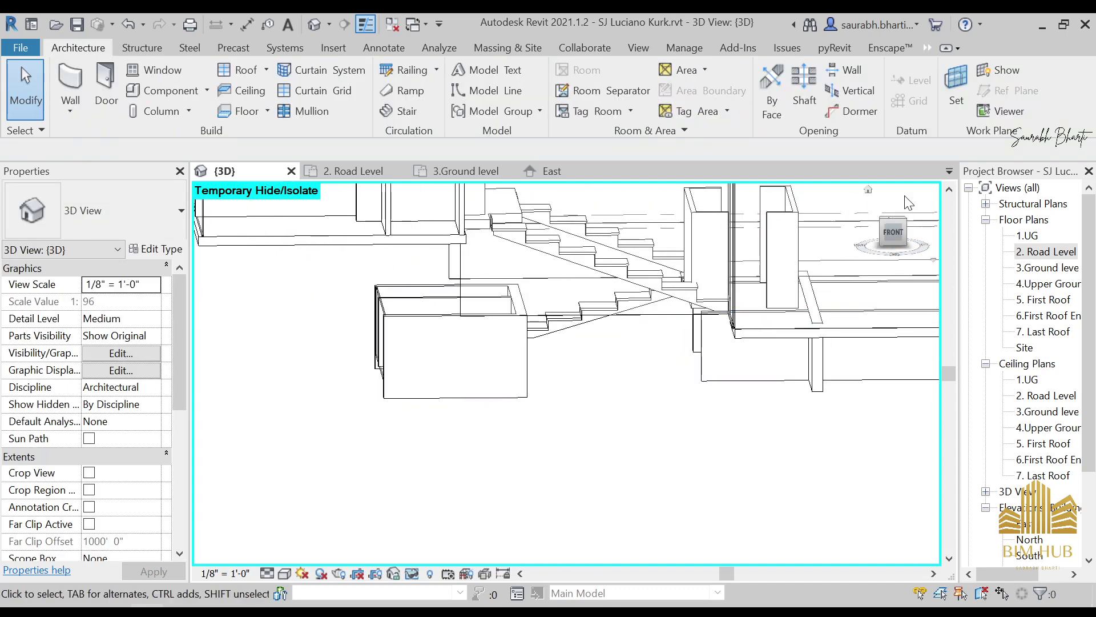
left_click(892, 233)
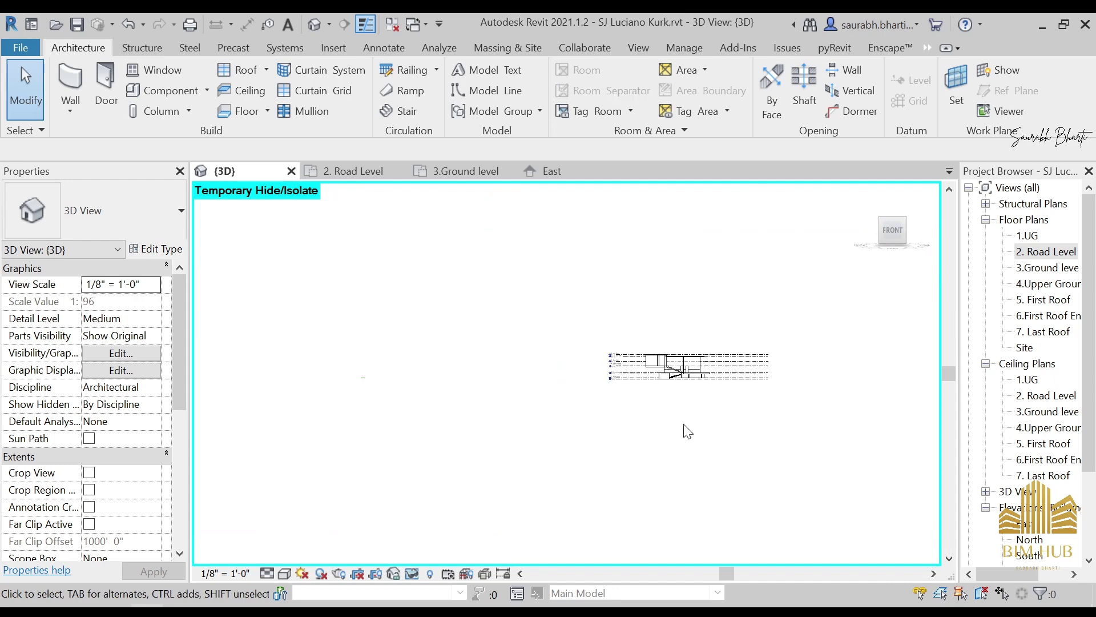
scroll(708, 365, "up", 5)
middle_click_drag(725, 317, 605, 334)
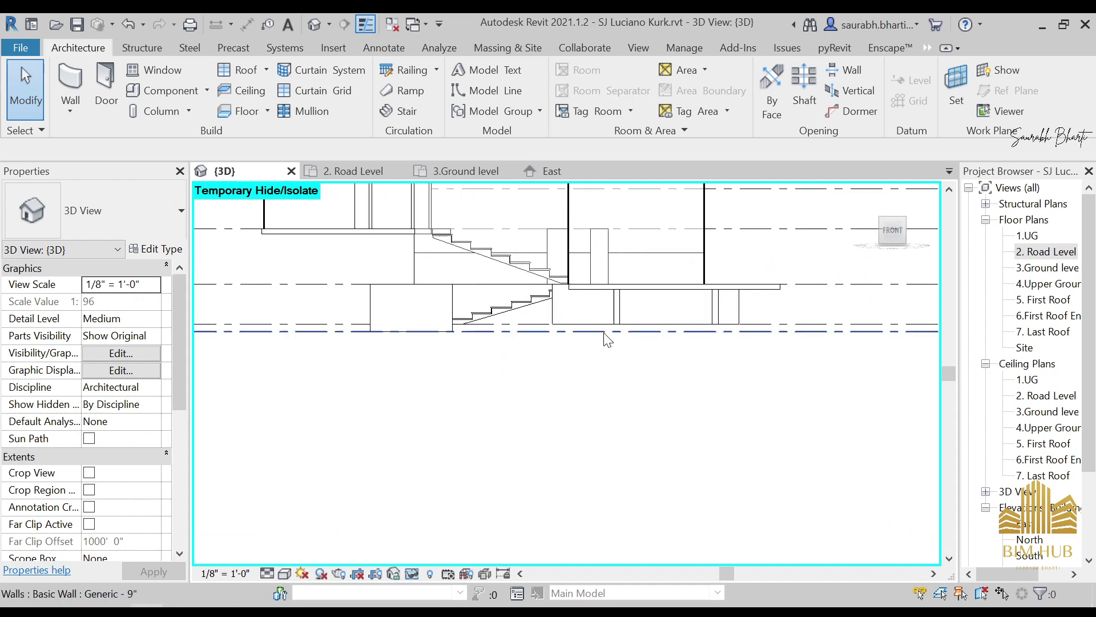
scroll(657, 331, "up", 3)
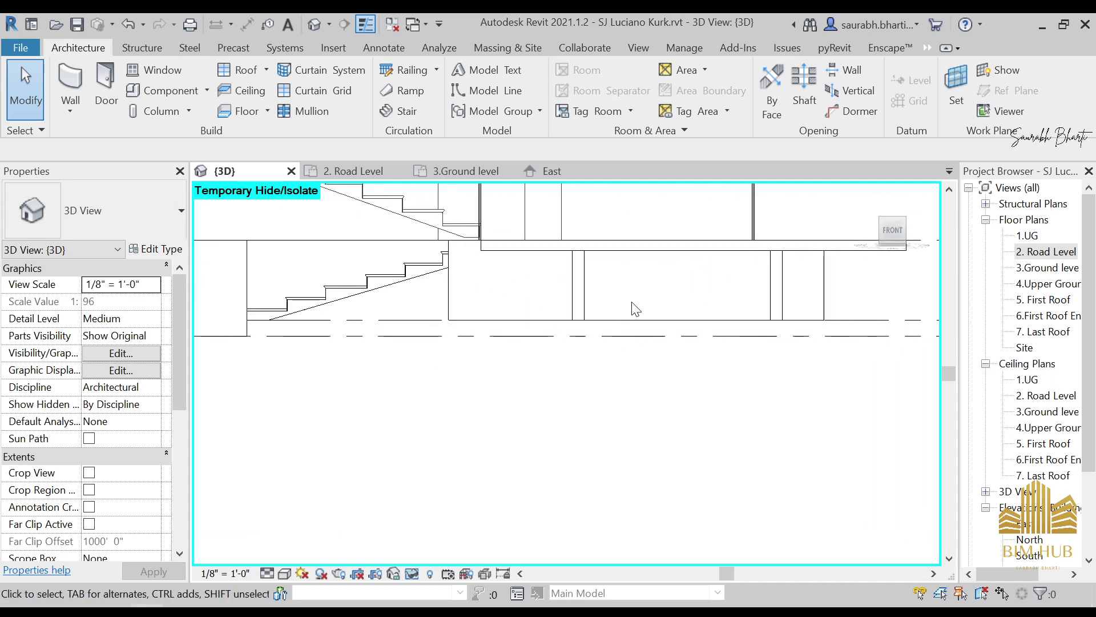
middle_click_drag(685, 325, 743, 400)
scroll(574, 324, "down", 5)
scroll(739, 394, "down", 2)
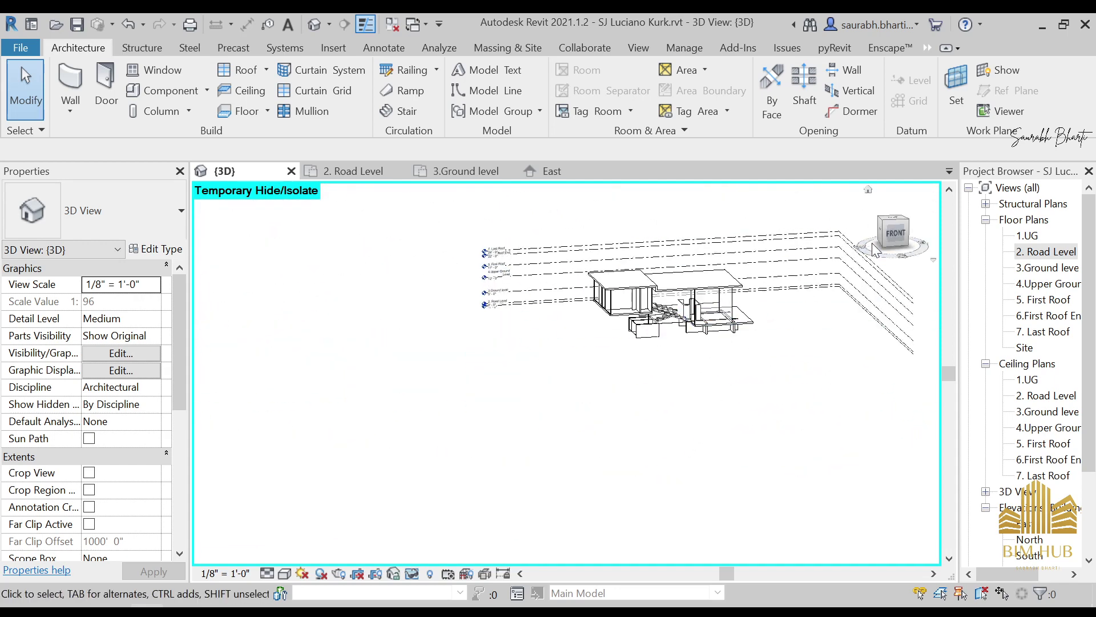
Step: Reset Temporary Hide/Isolate in the 3D view to bring back the hidden elements of the house
left_click(894, 235)
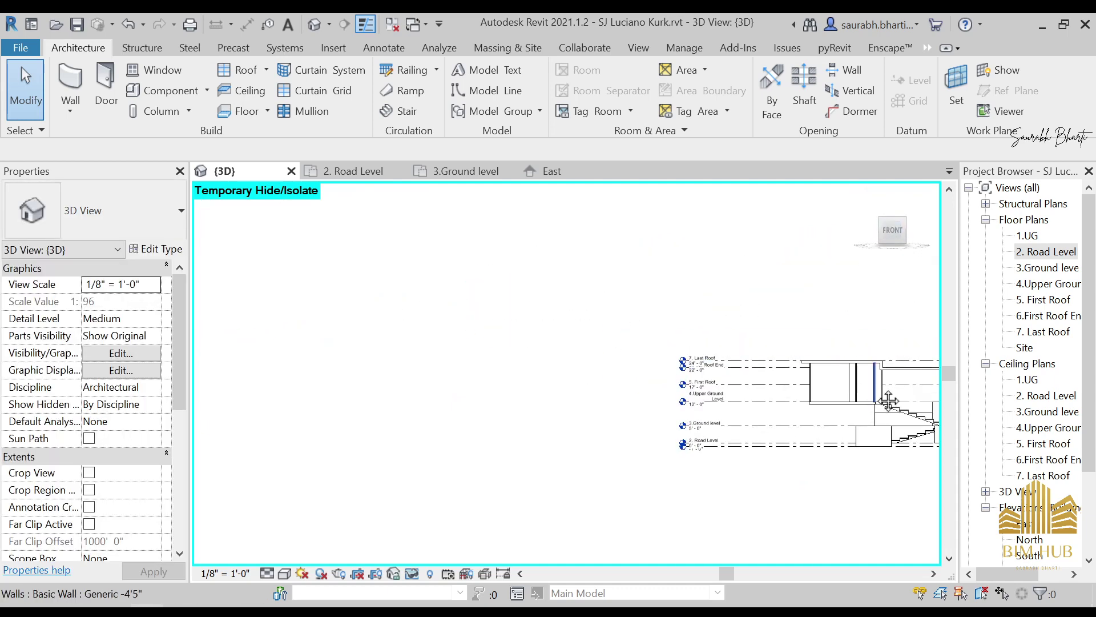
middle_click_drag(510, 394, 817, 360, "shift")
middle_click_drag(521, 368, 571, 372, "shift")
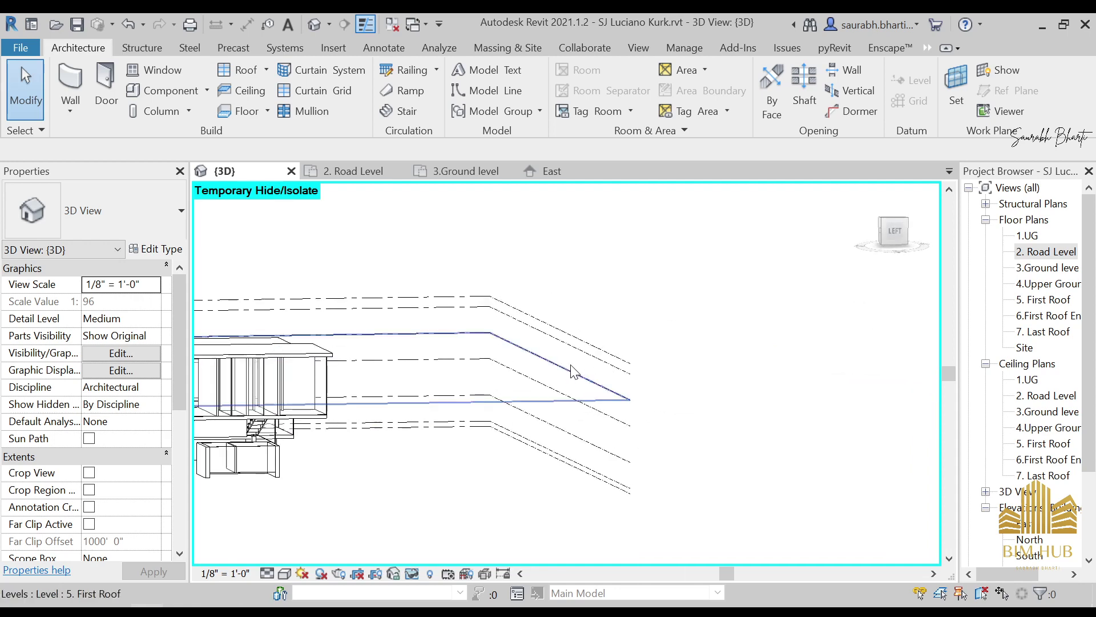
middle_click_drag(416, 430, 492, 463)
scroll(428, 453, "up", 2)
middle_click_drag(485, 517, 596, 475)
left_click(583, 464)
left_click(597, 512)
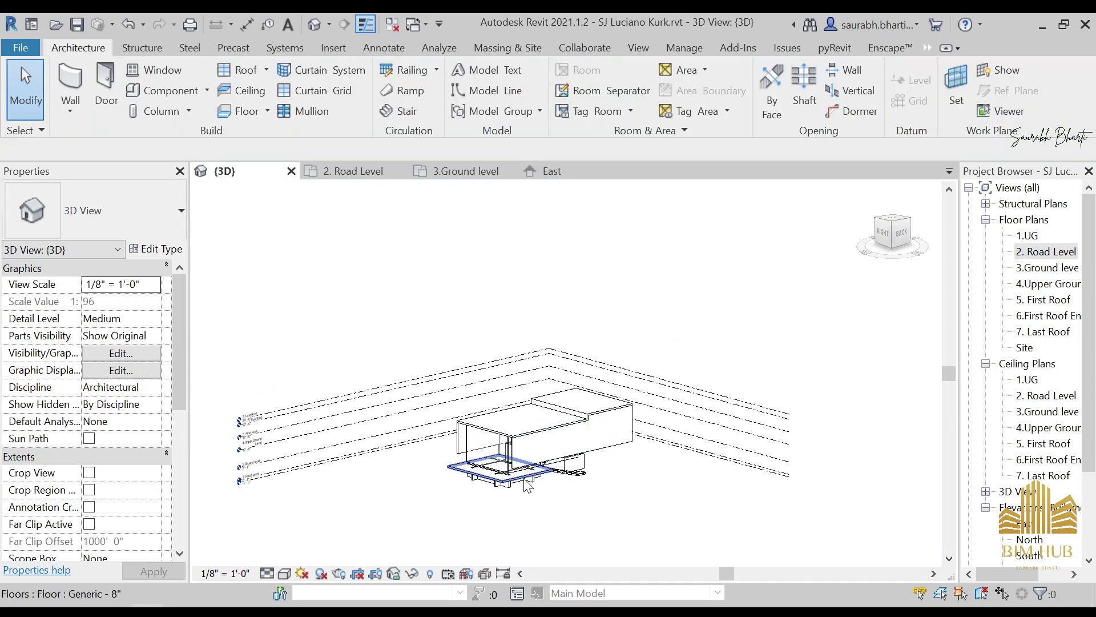
Step: Inspect the properties of the curtain wall and the Generic - 9" wall on the long back side of the house
scroll(526, 484, "up", 2)
middle_click_drag(477, 485, 697, 440, "shift")
left_click(533, 457)
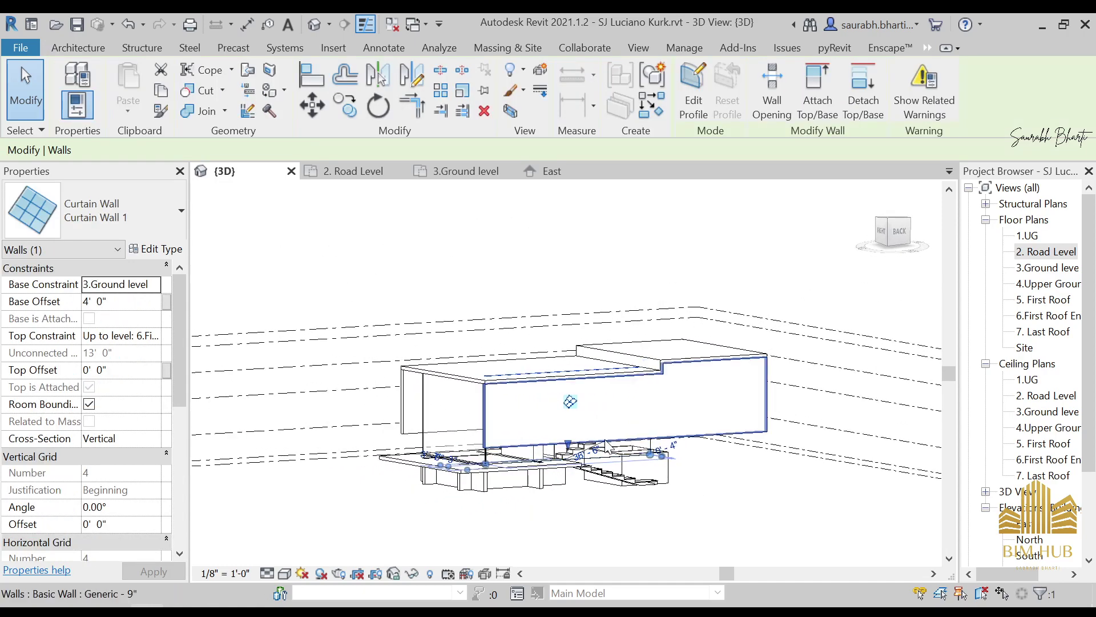
key("Escape")
left_click(713, 438)
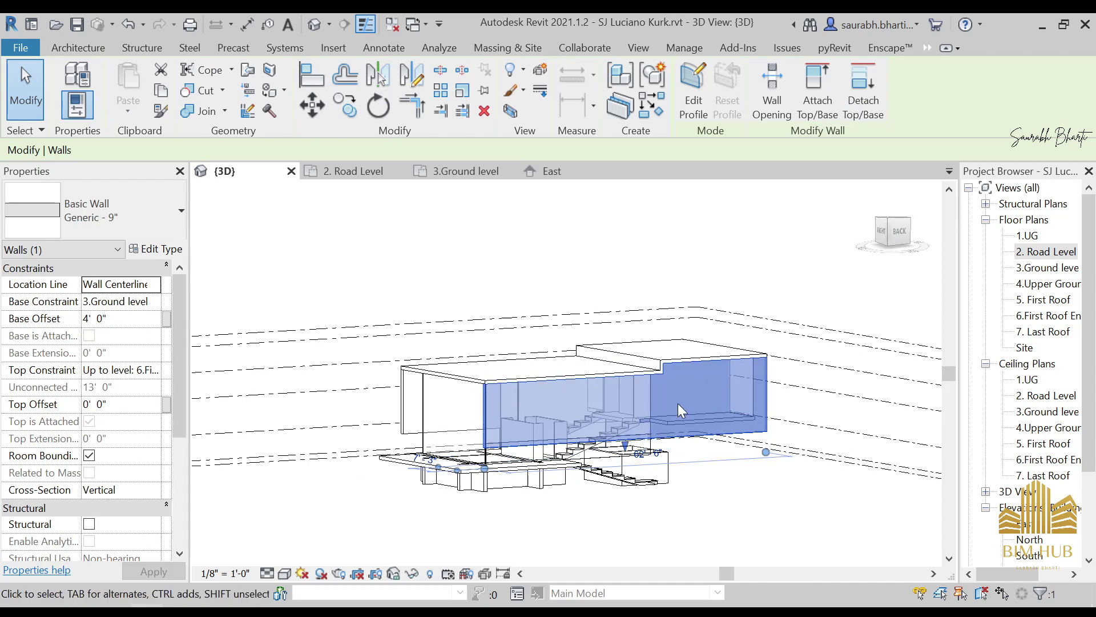
key("Escape")
Step: Change the 3D view's visual style to one that fills the model surfaces with color
middle_click_drag(708, 526, 707, 493, "shift")
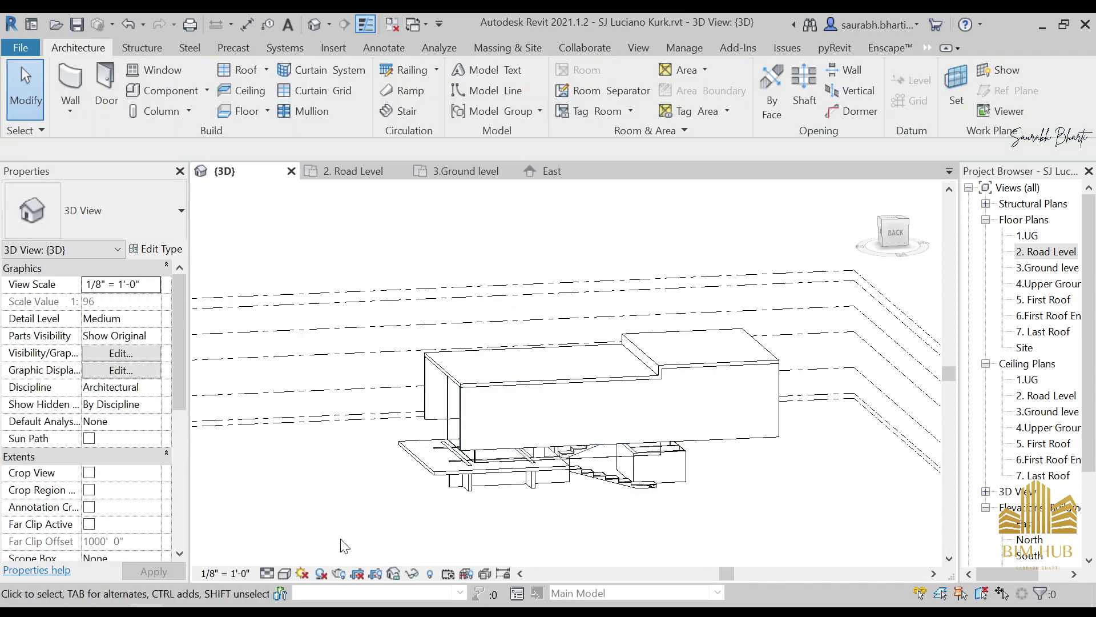
left_click(285, 573)
left_click(297, 554)
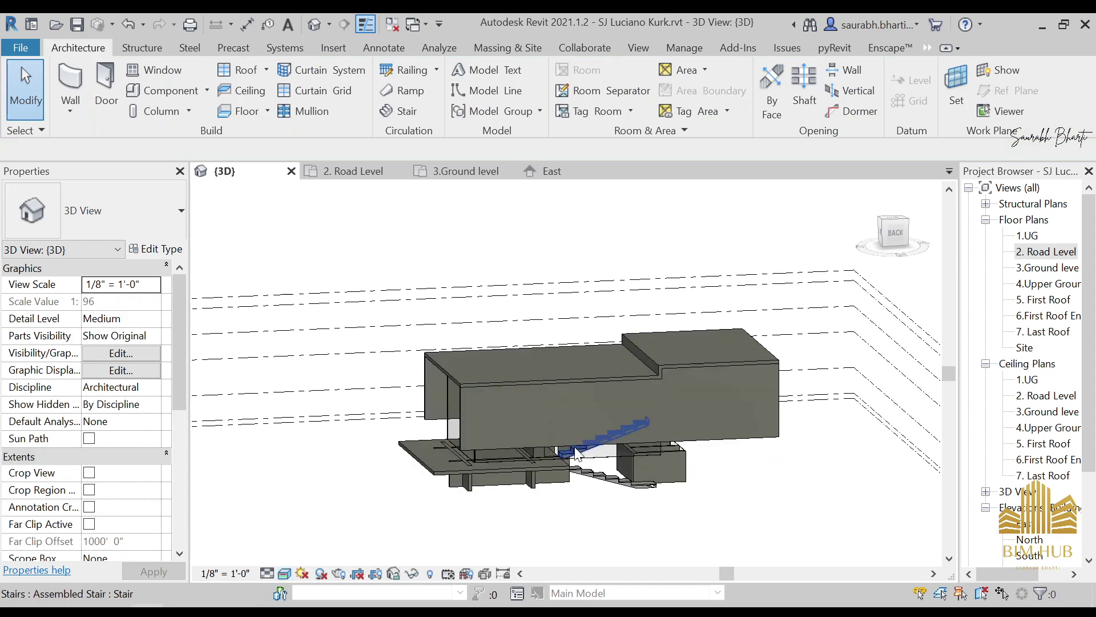
middle_click_drag(605, 451, 639, 453, "shift")
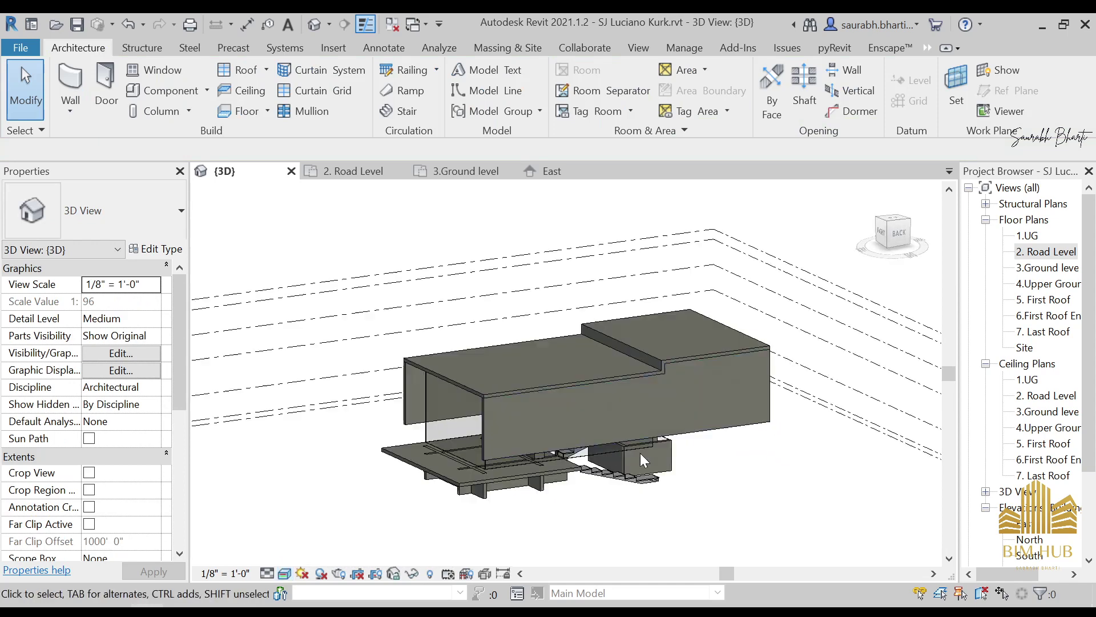
Step: Open the material choice for the structure layer of the long back wall's Generic - 9" type
left_click(706, 432)
middle_click_drag(600, 497, 636, 508, "shift")
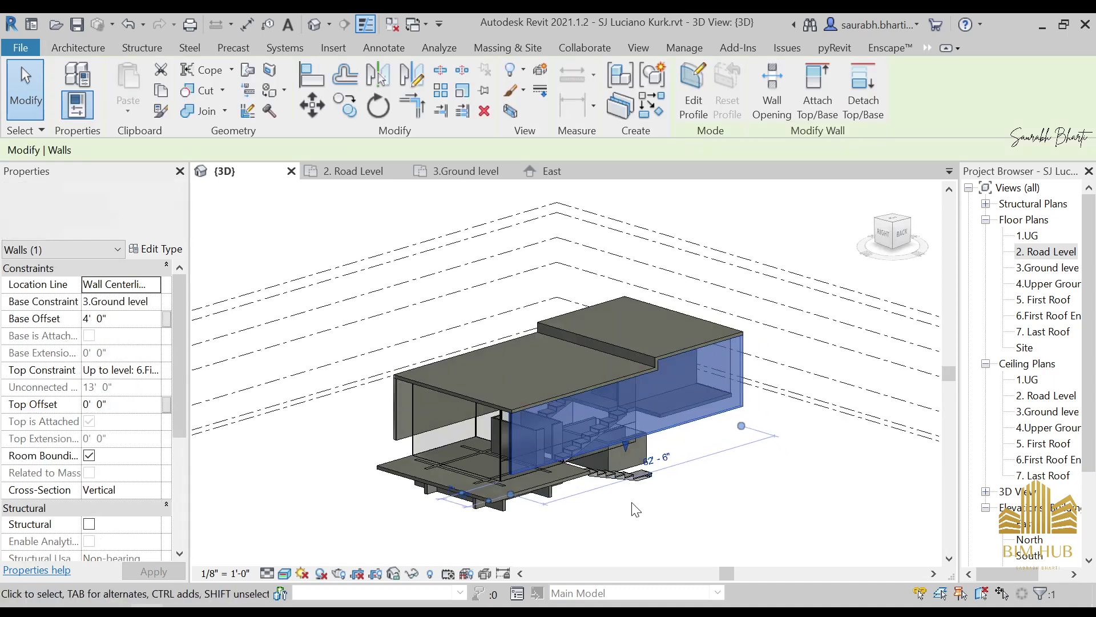
left_click(153, 249)
left_click(779, 239)
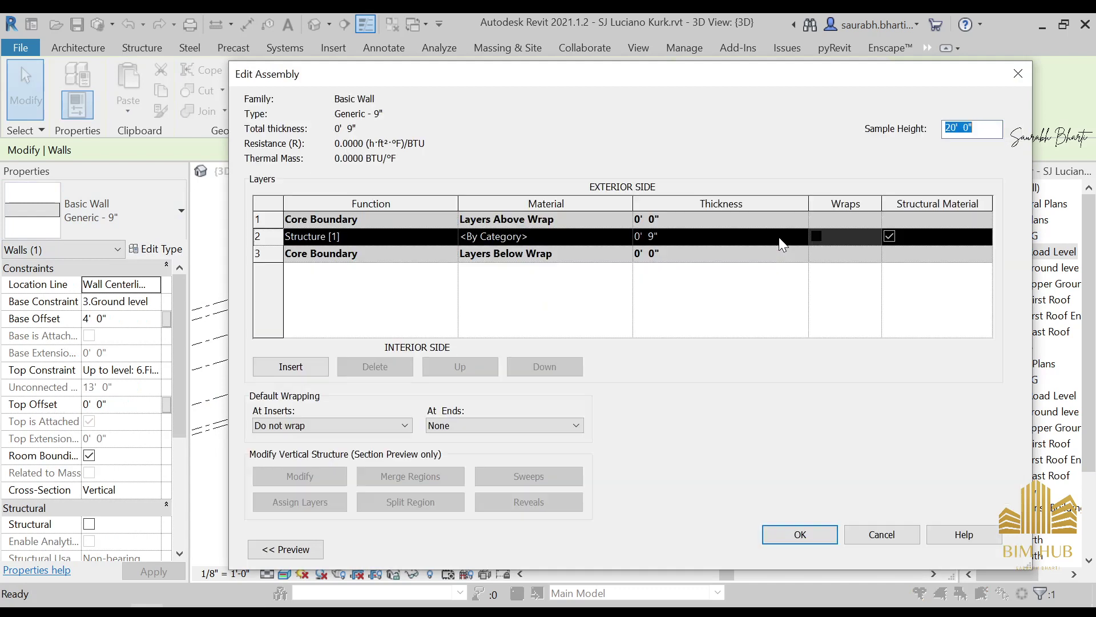
left_click(571, 236)
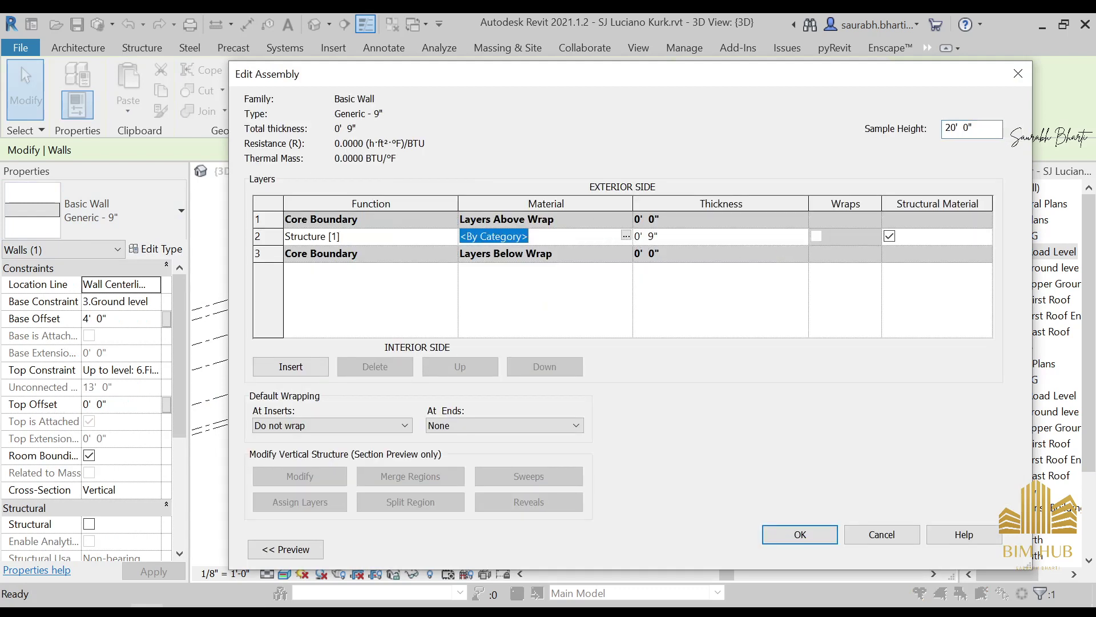
left_click(626, 236)
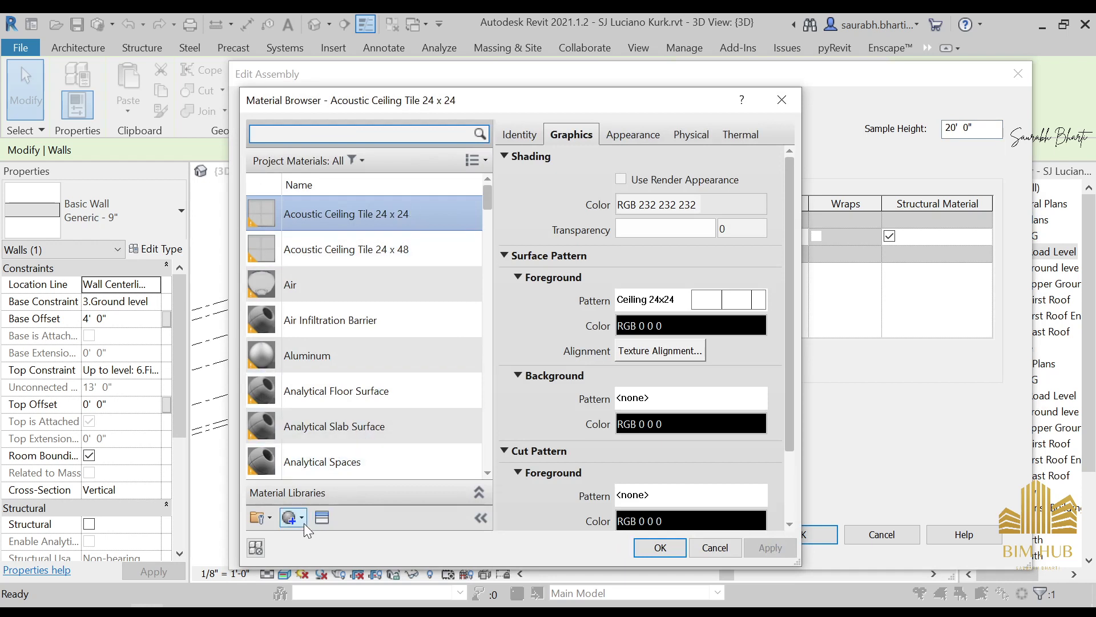
Step: Create a new material, rename it 1.wood and select it in the material list
left_click(303, 517)
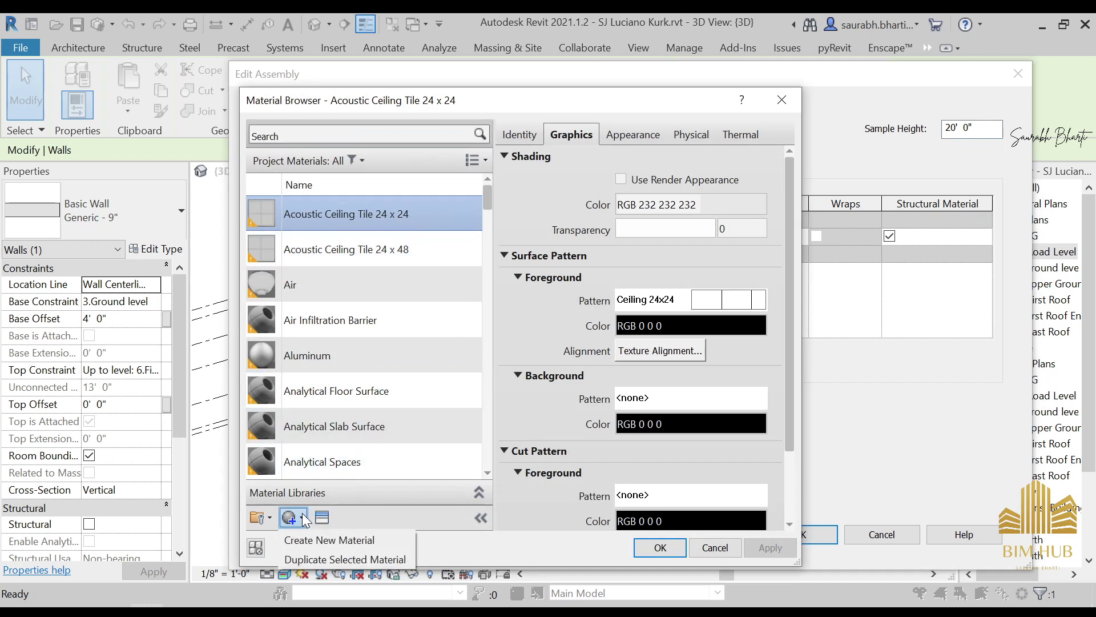
left_click(321, 539)
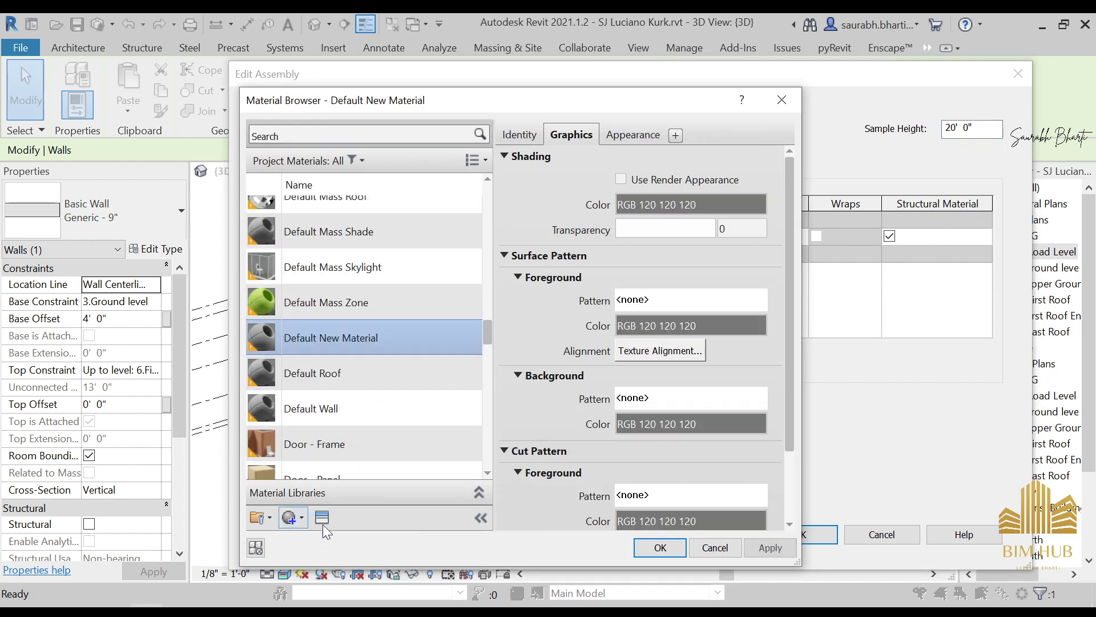
right_click(329, 324)
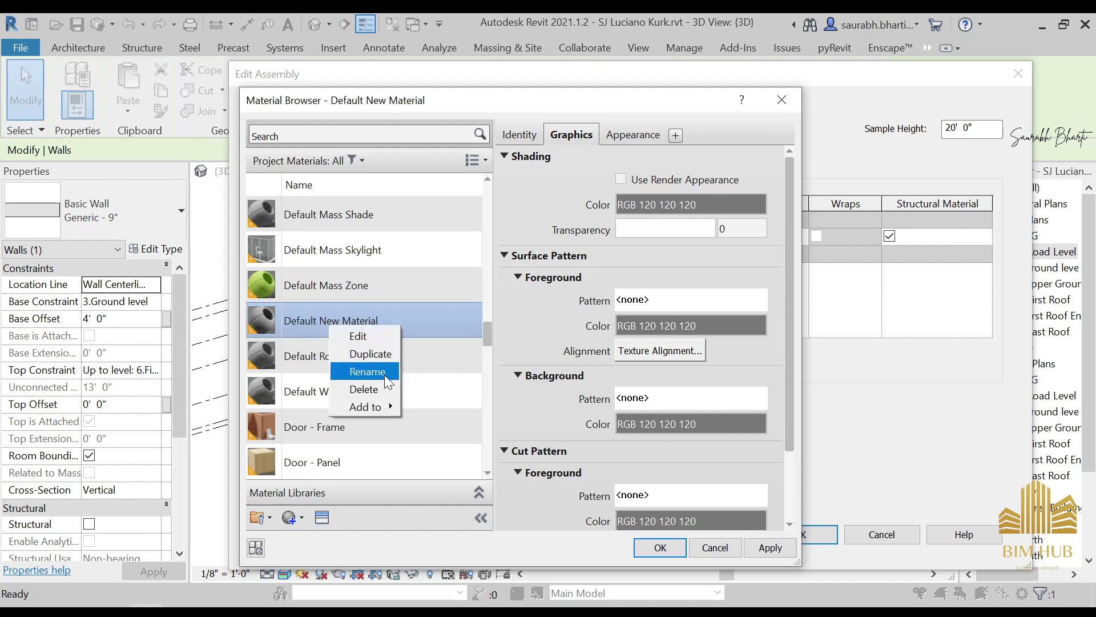
left_click(383, 371)
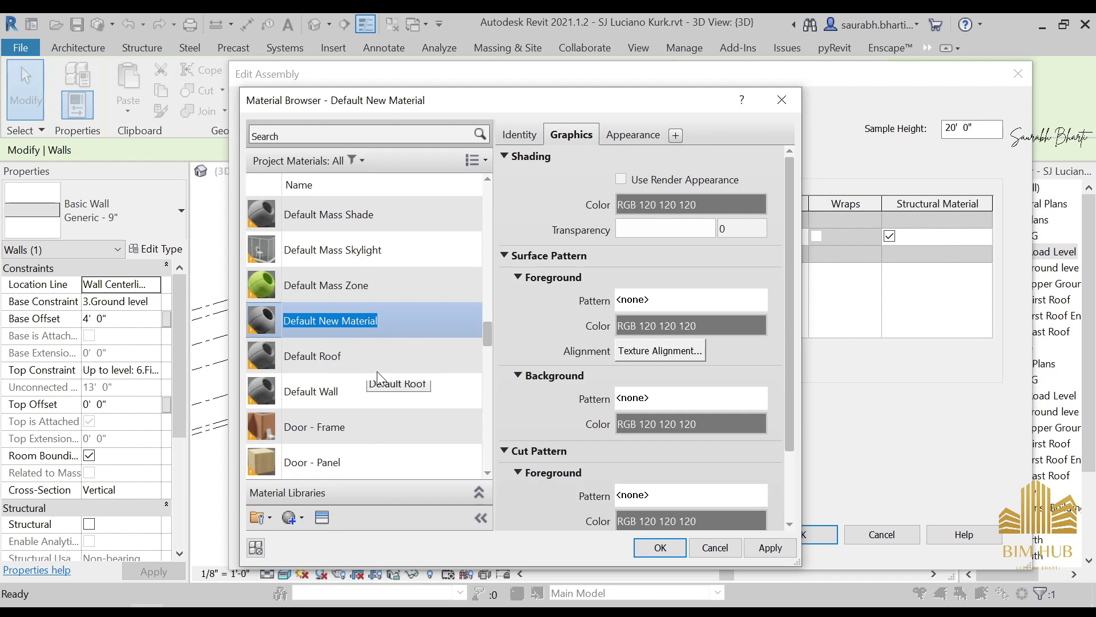
key("BackSpace")
type("1.")
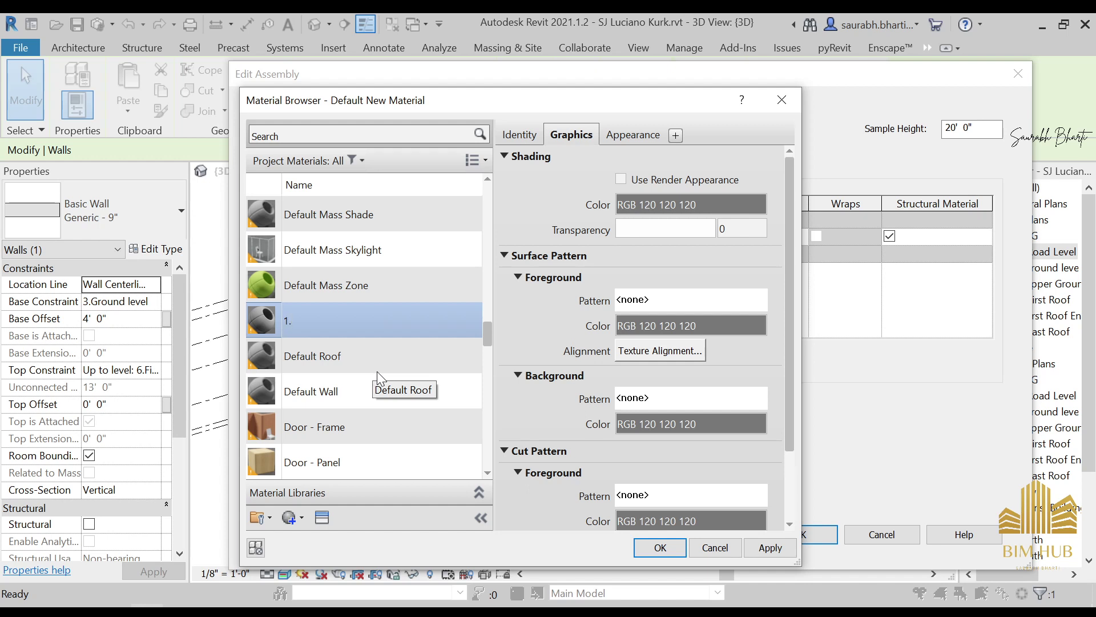
type("wood")
left_click(353, 354)
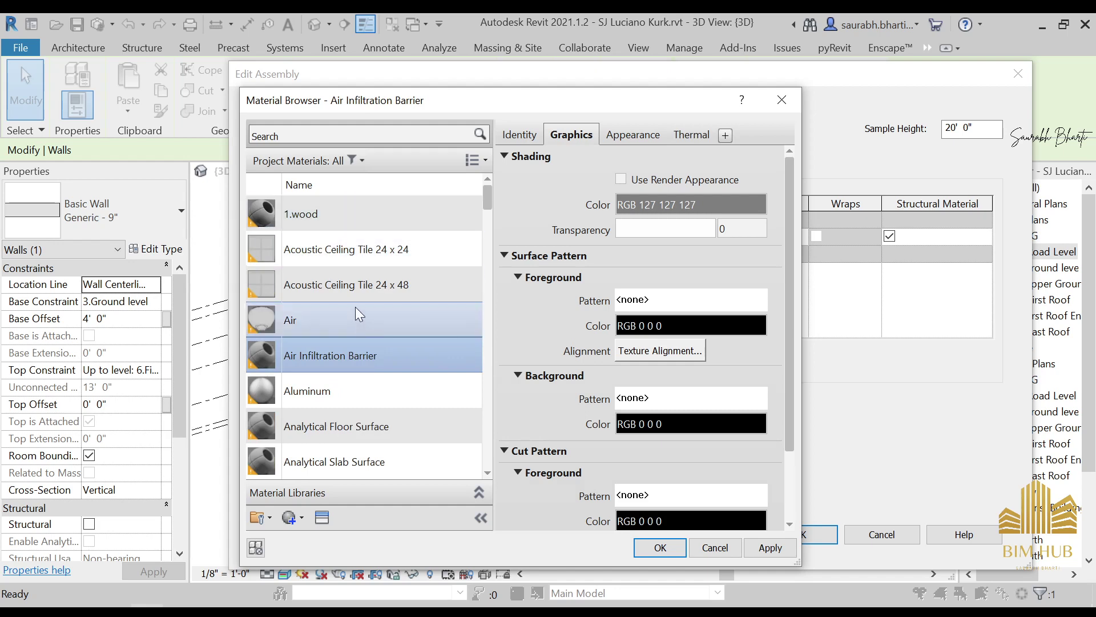
left_click(355, 207)
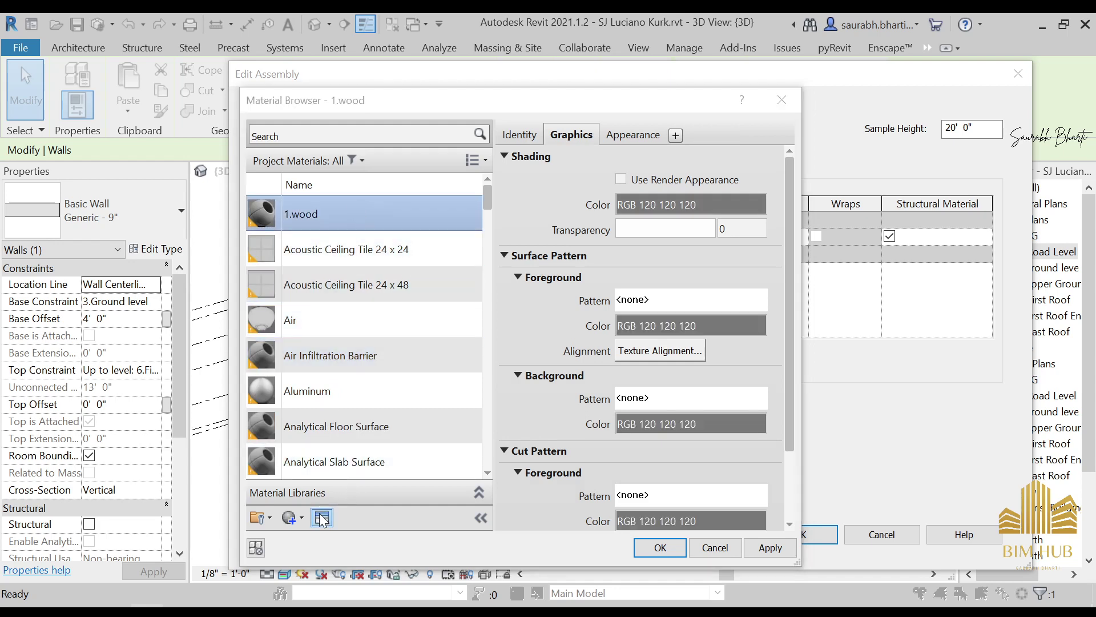
Step: Look through the Appearance Library's Wood assets, then check the wall finish in the Back VIew.jpg photo
left_click(321, 517)
scroll(465, 298, "down", 5)
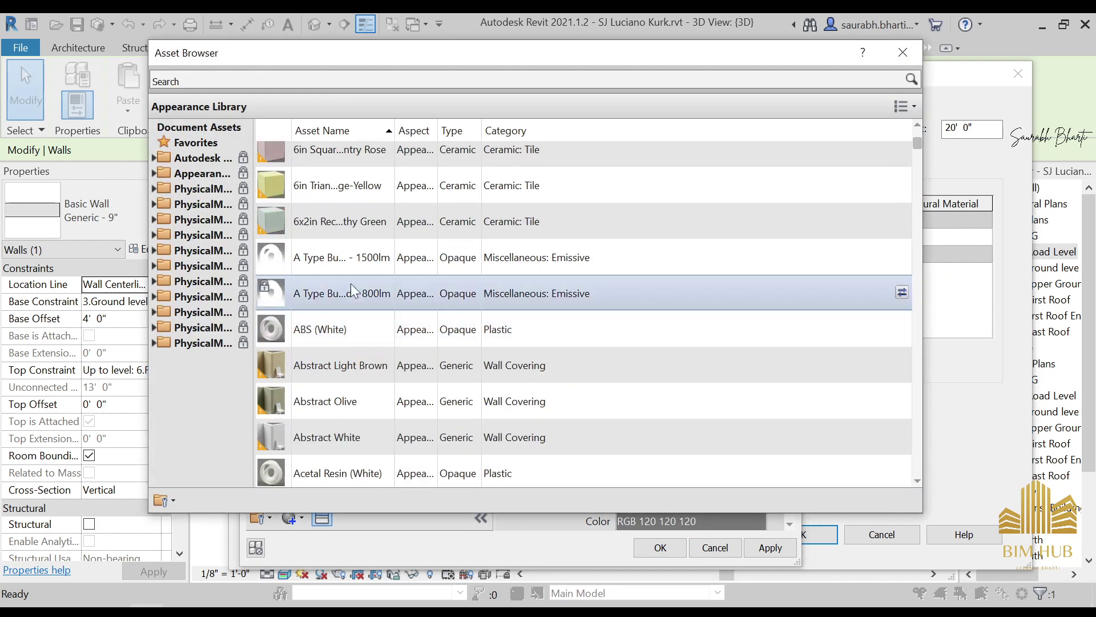
left_click(155, 174)
scroll(169, 342, "down", 4)
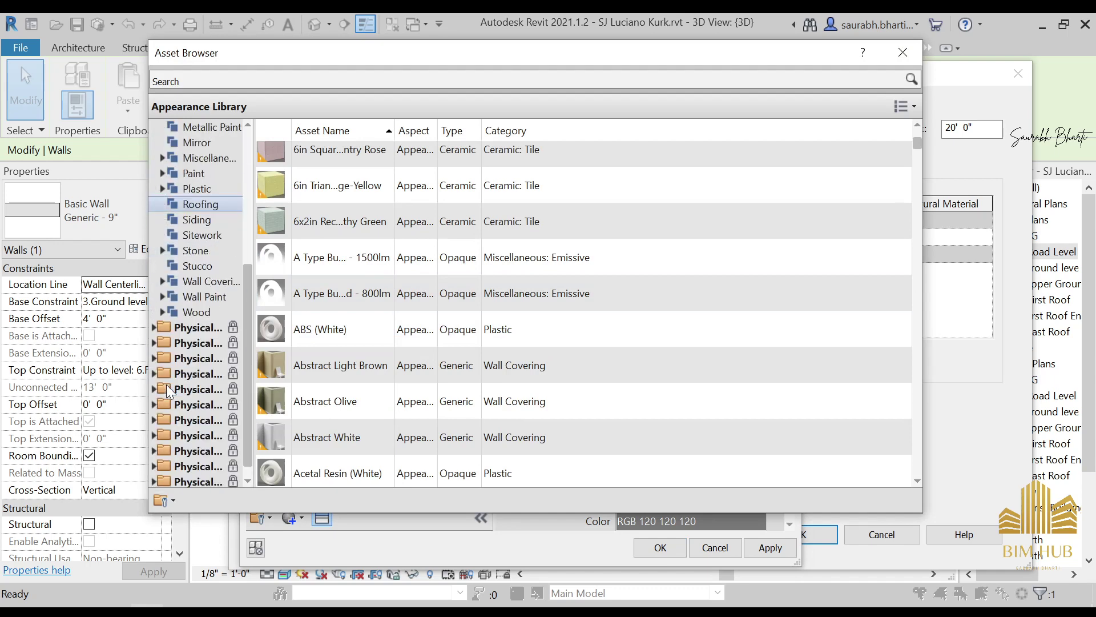
left_click(200, 297)
left_click(196, 312)
scroll(451, 314, "down", 10)
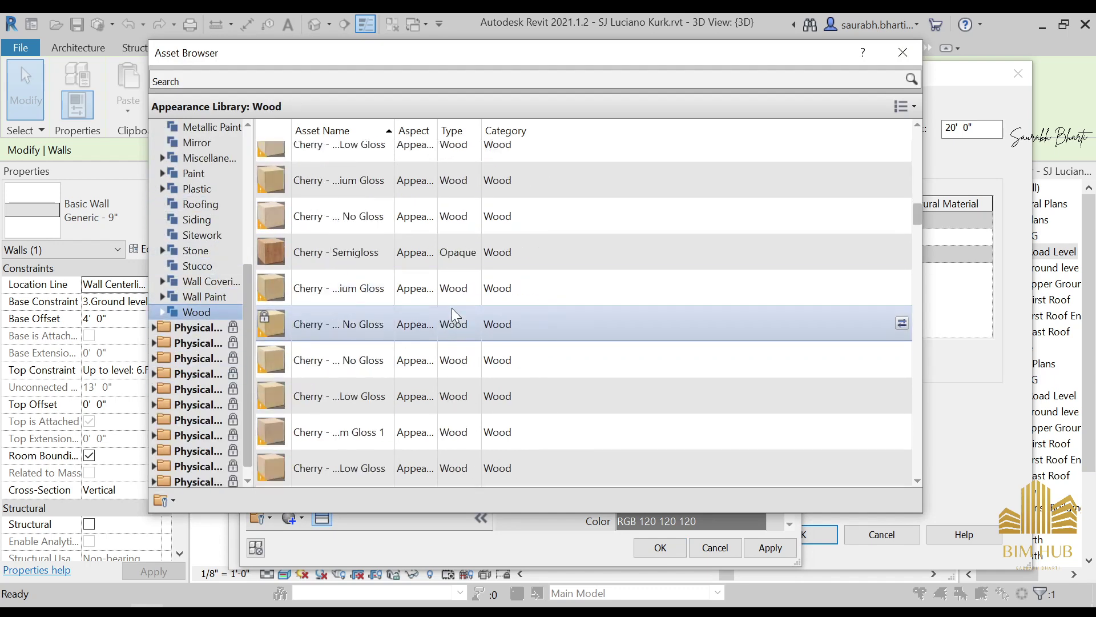
scroll(445, 371, "down", 20)
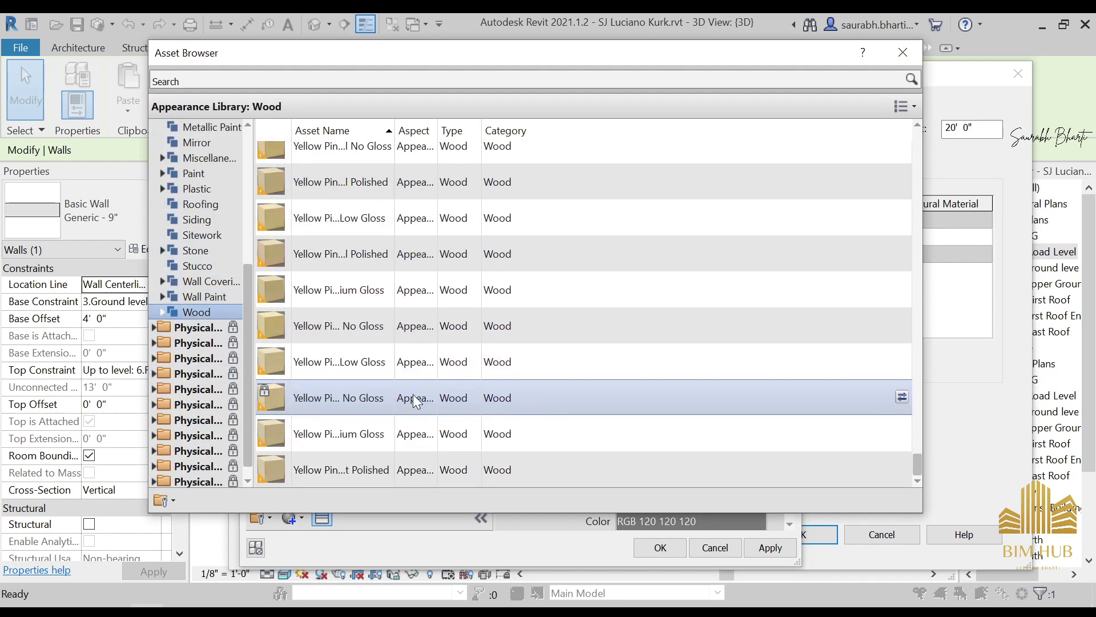
left_click(903, 52)
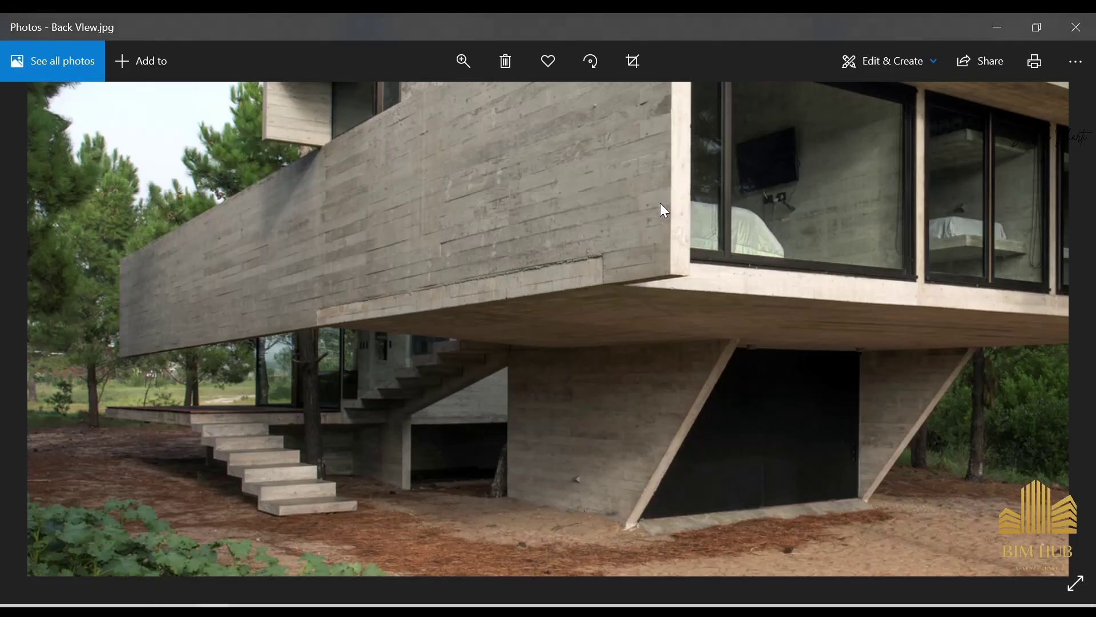
left_click_drag(660, 203, 597, 296)
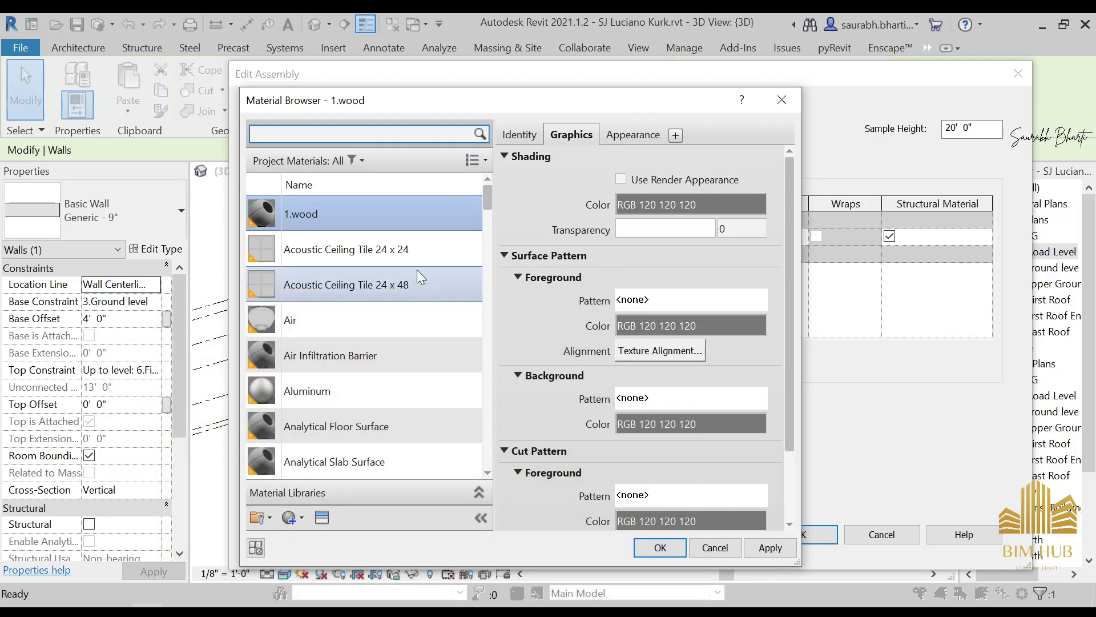
Step: Make the 1.wood material use its render appearance for shading
scroll(378, 479, "down", 1)
left_click(661, 177)
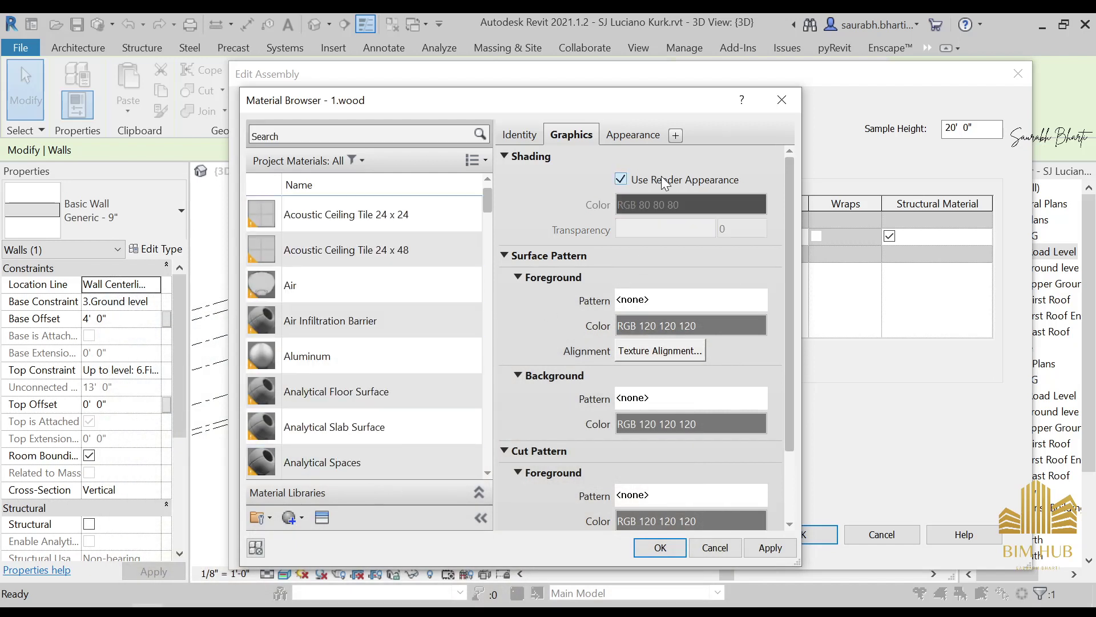
scroll(343, 286, "up", 1)
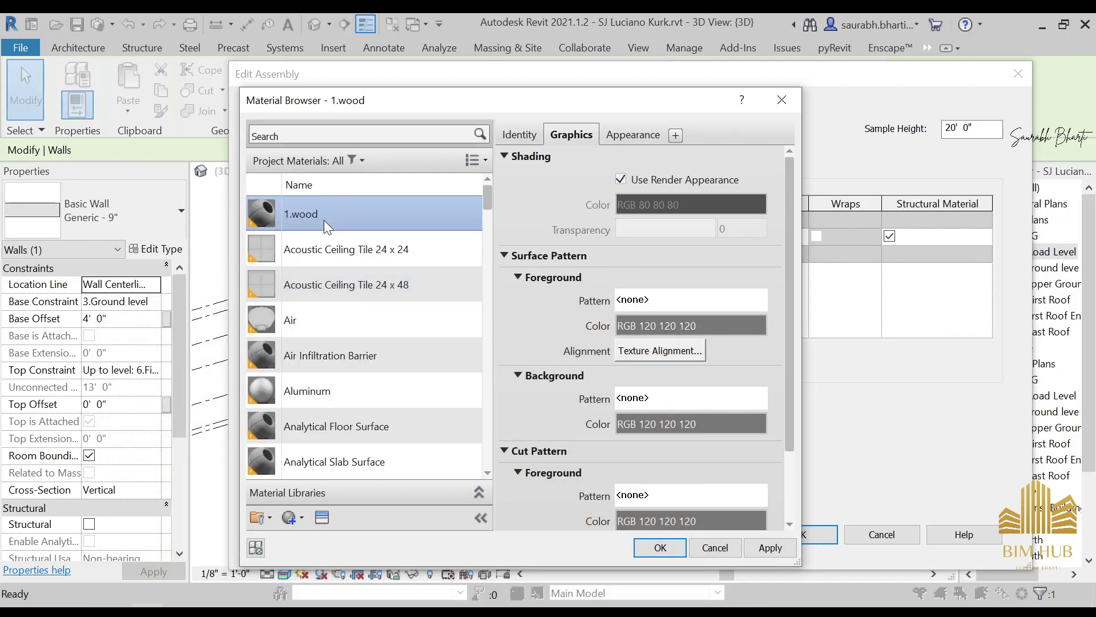
Step: Assign 1614310.jpg from the Desktop's Revit Bump and Texture folder as the appearance image of 1.wood
left_click(614, 137)
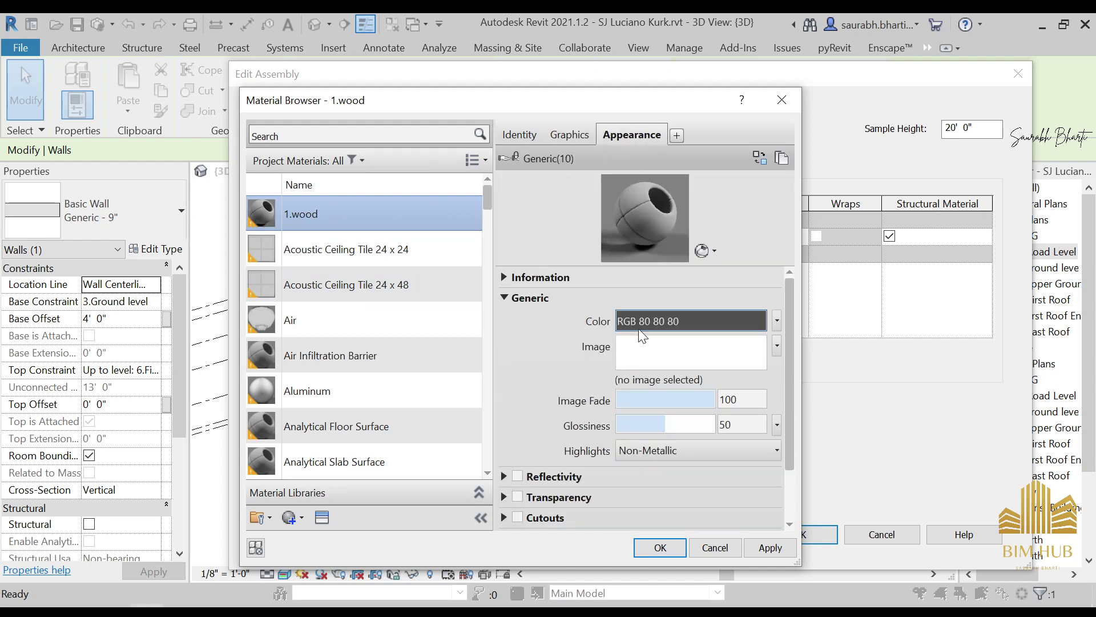
left_click(662, 354)
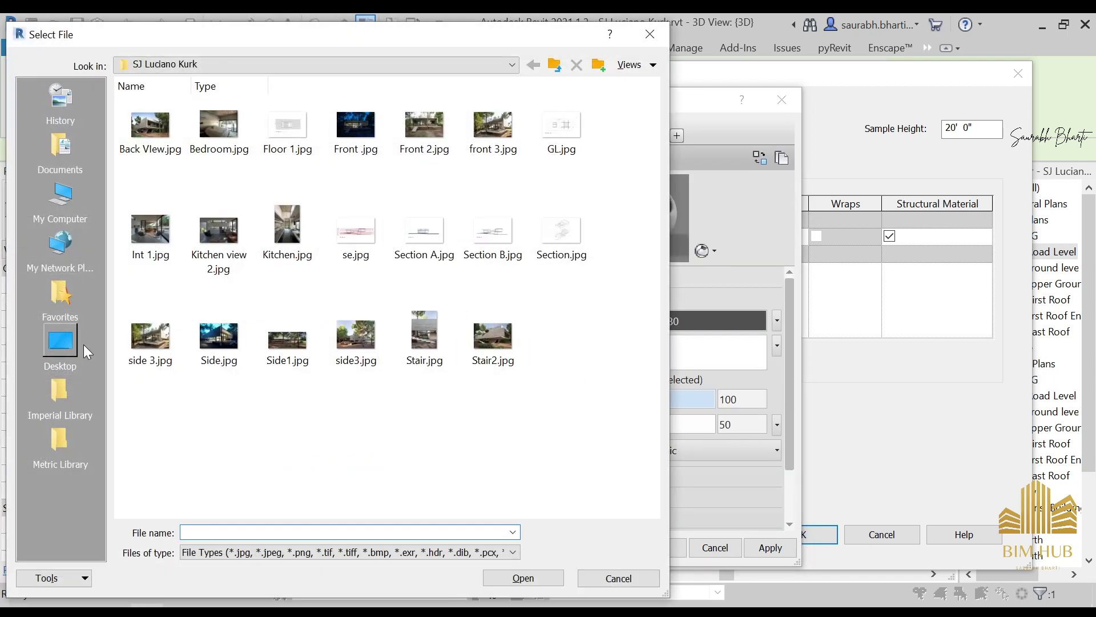
left_click(60, 346)
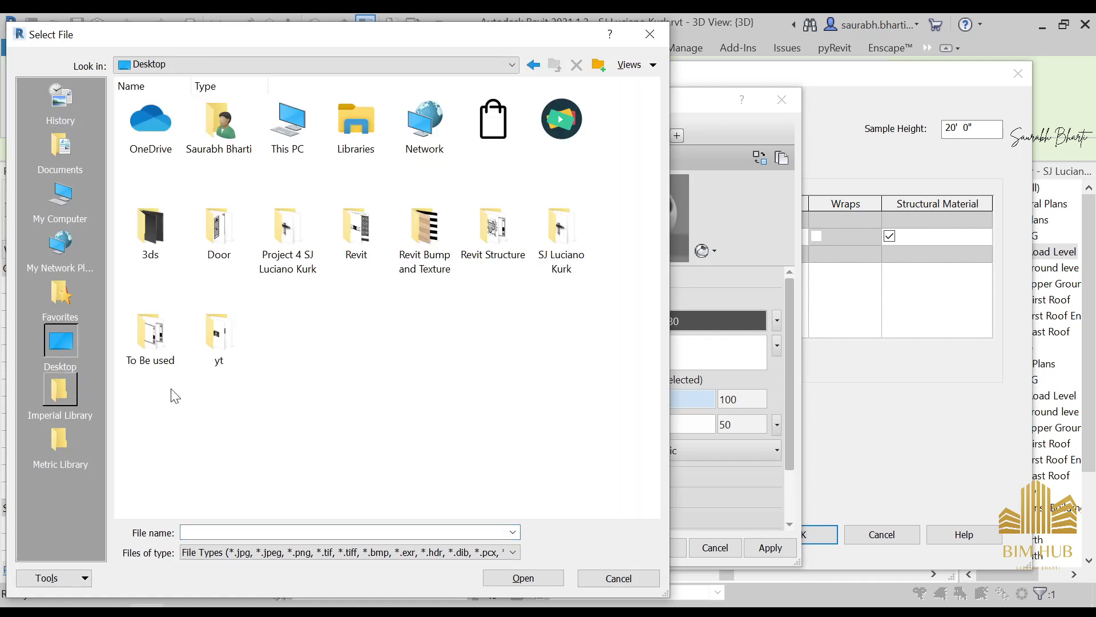
double_click(408, 236)
double_click(488, 132)
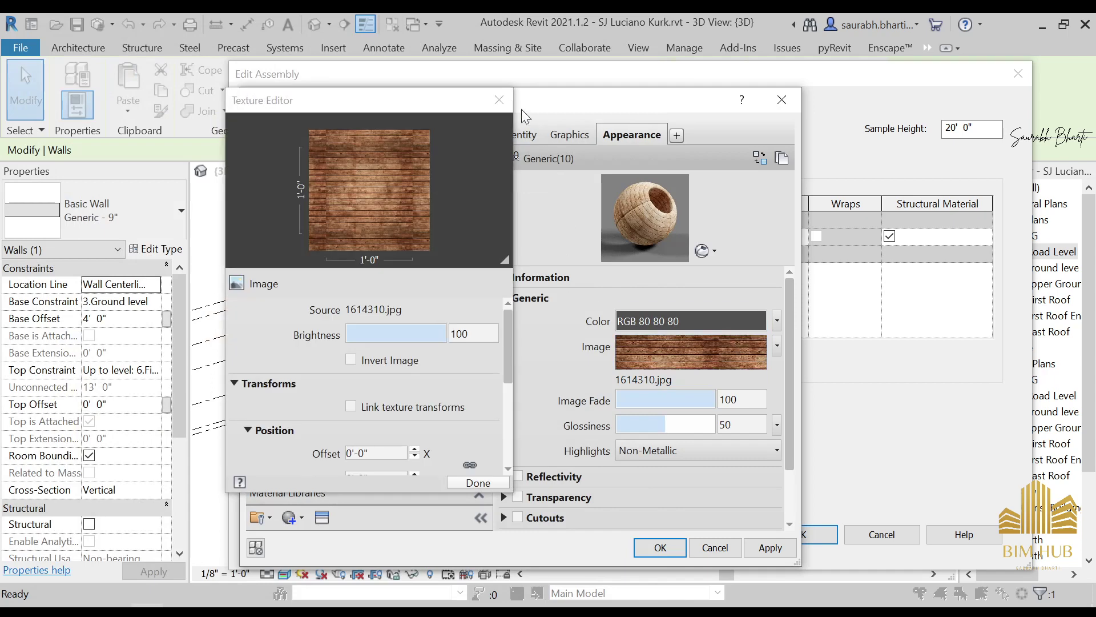
left_click(499, 100)
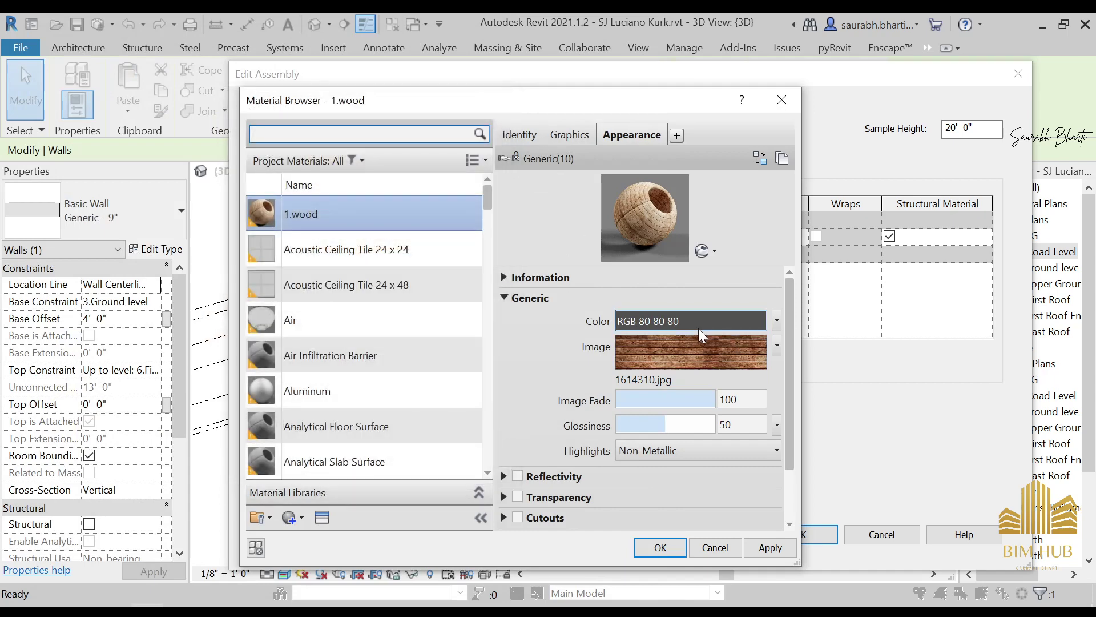
Step: Open the image source selection for 1.wood and look through the Texture folder's wood images as large thumbnails
left_click(700, 360)
left_click(374, 309)
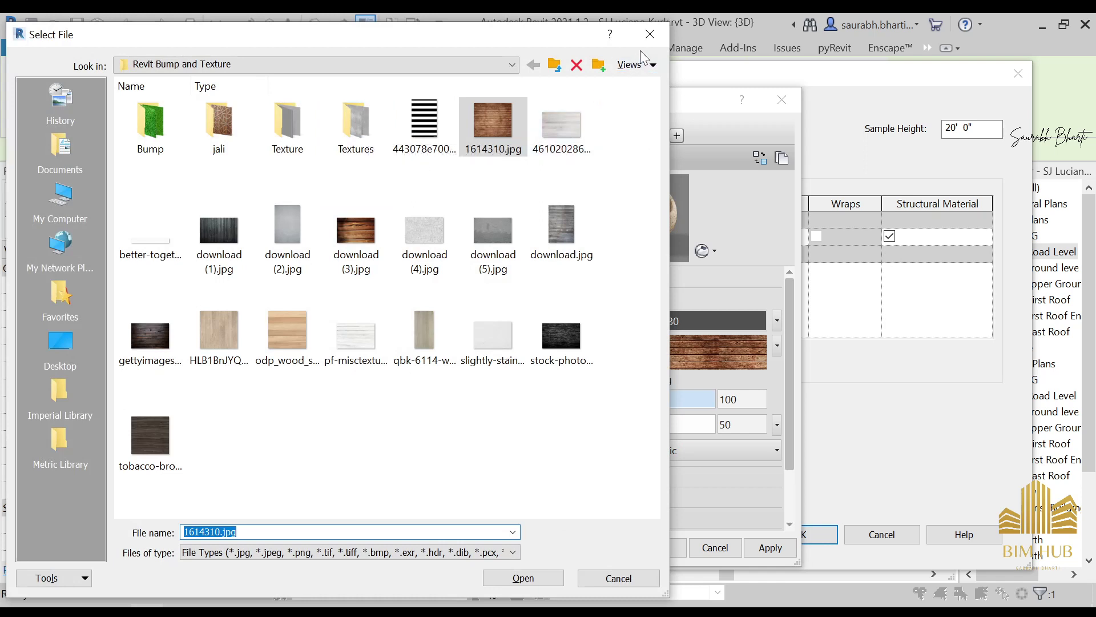
left_click(357, 151)
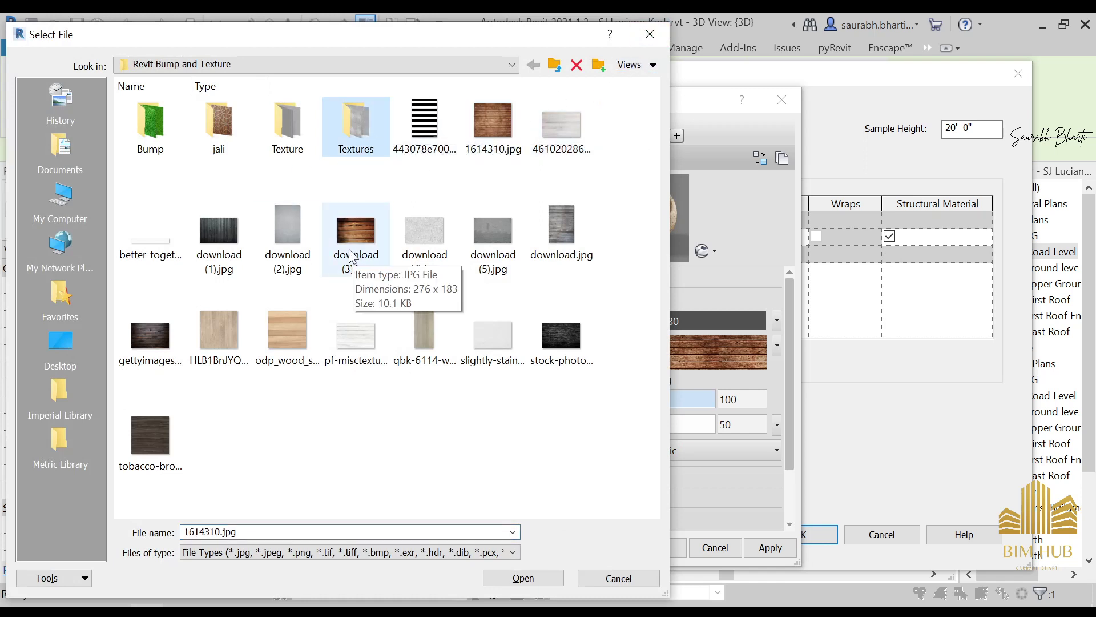
left_click(291, 348)
double_click(287, 121)
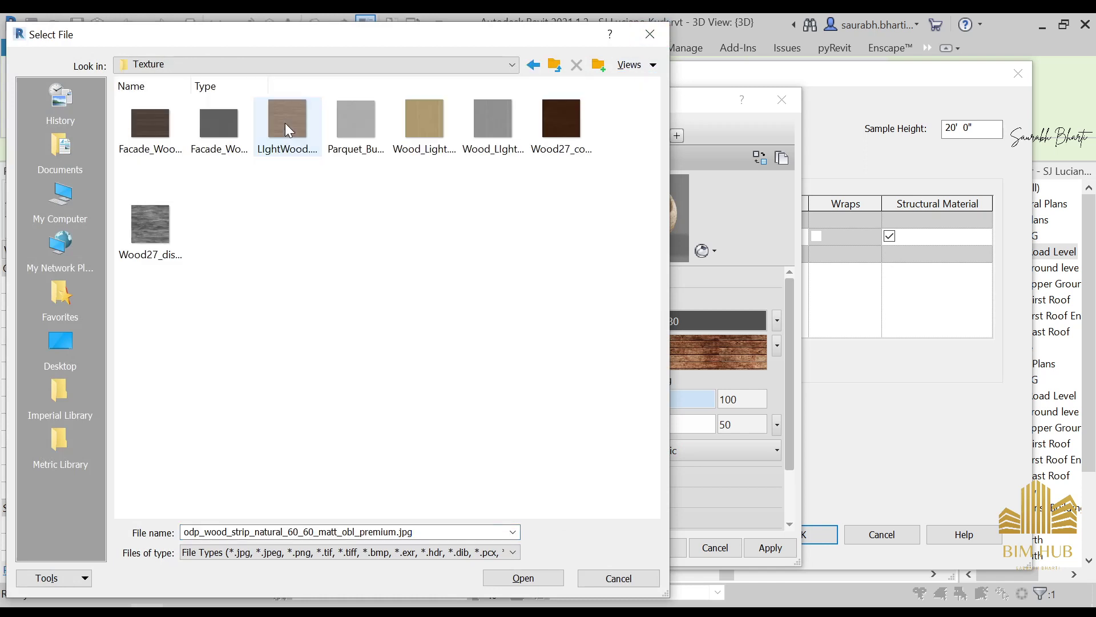
right_click(292, 200)
mouse_move(362, 215)
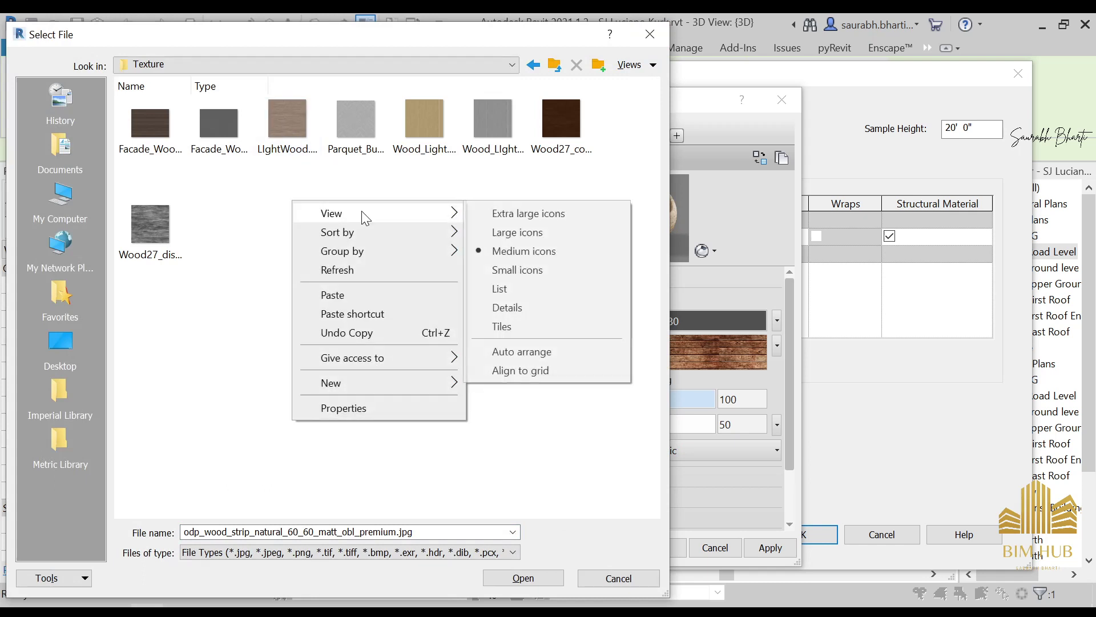
left_click(497, 233)
left_click(407, 193)
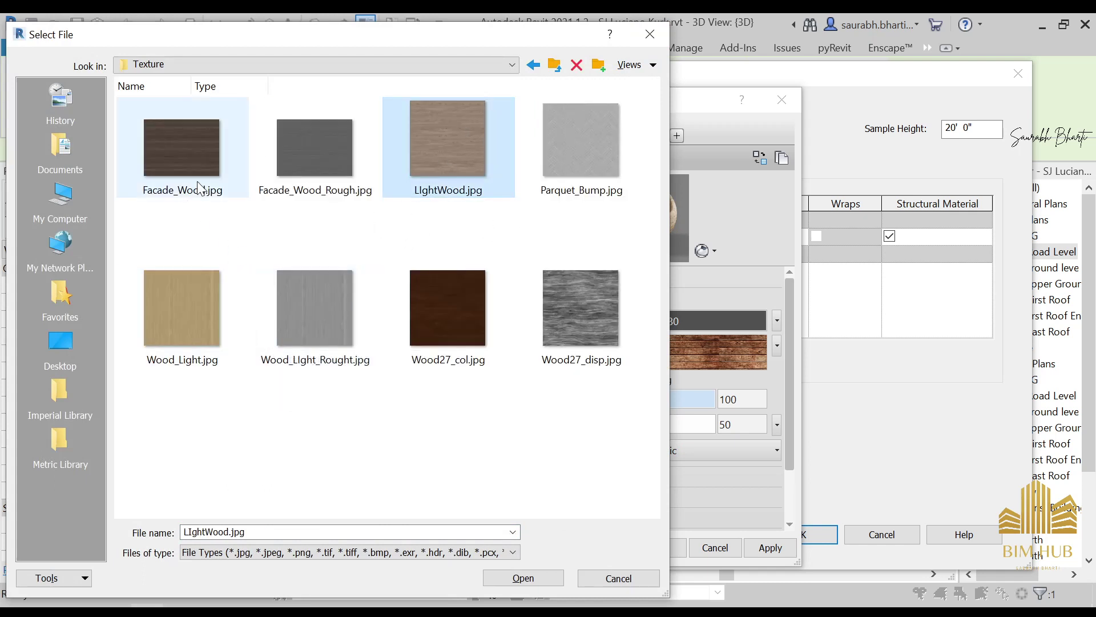
left_click(226, 224)
key("BackSpace")
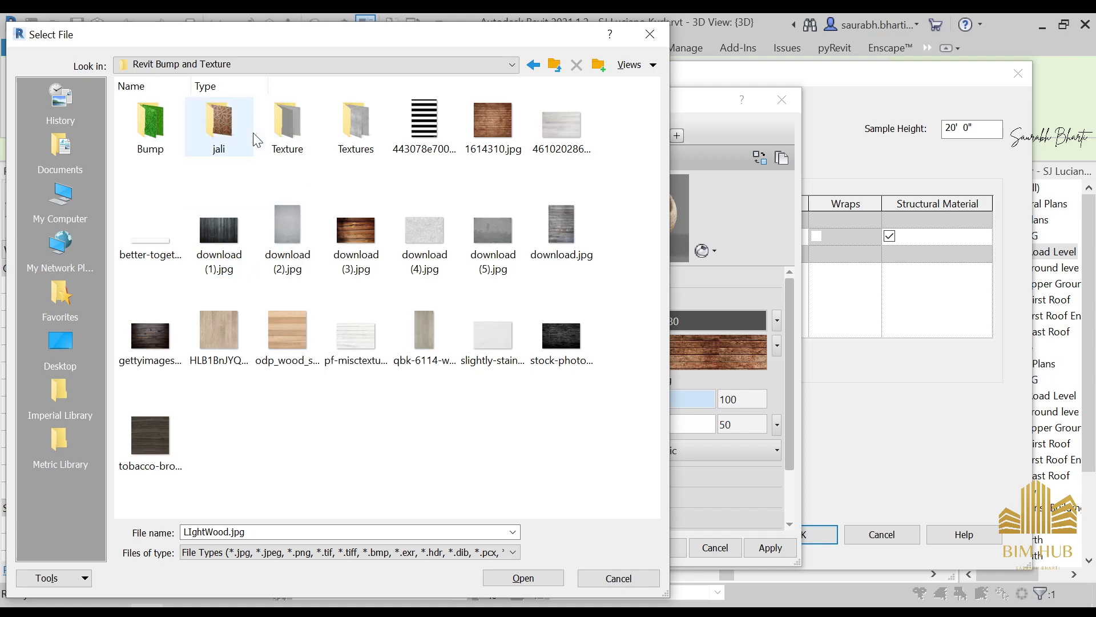
double_click(304, 131)
key("BackSpace")
Step: Use Facade_Wood_2.jpg from the Textures folder as the appearance image, with a sample size of 7'-0" by 7'-0"
double_click(356, 123)
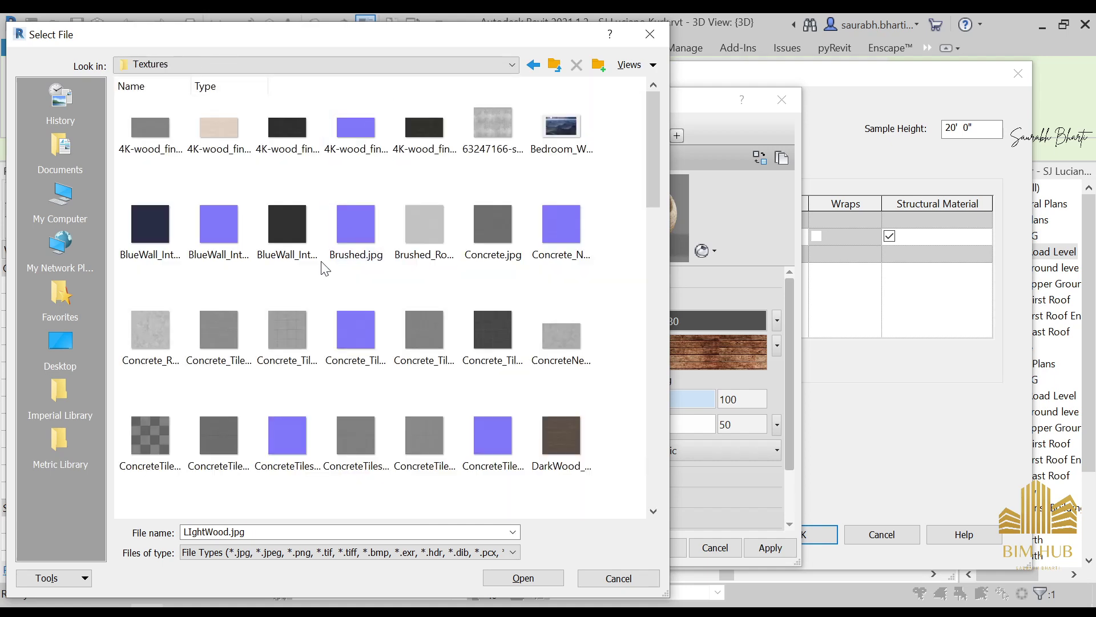
scroll(326, 266, "down", 5)
left_click(419, 191)
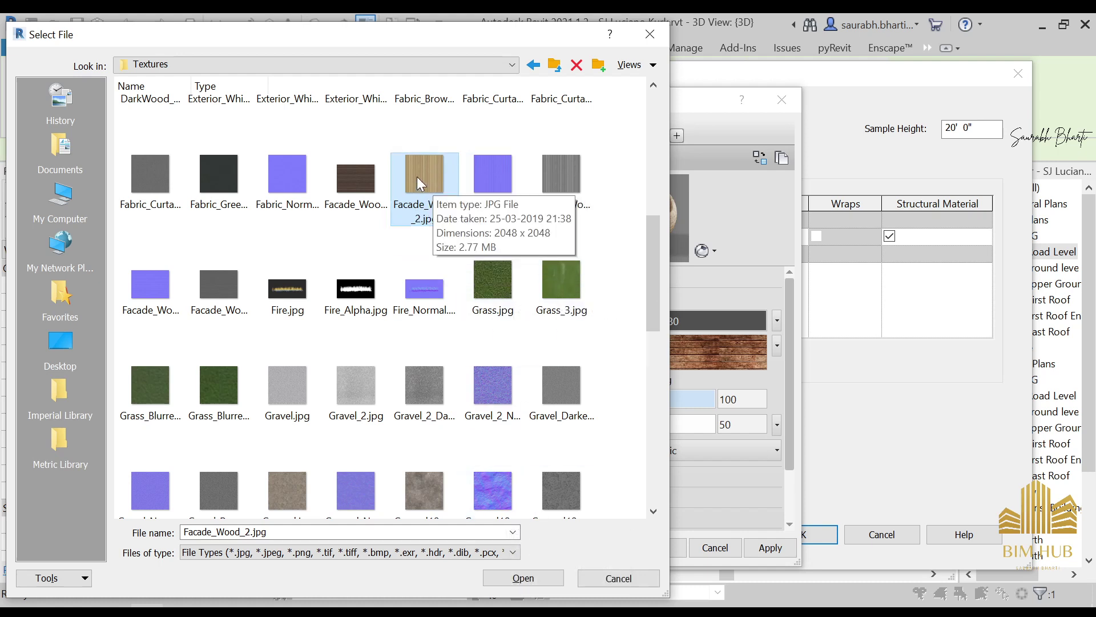
left_click(506, 579)
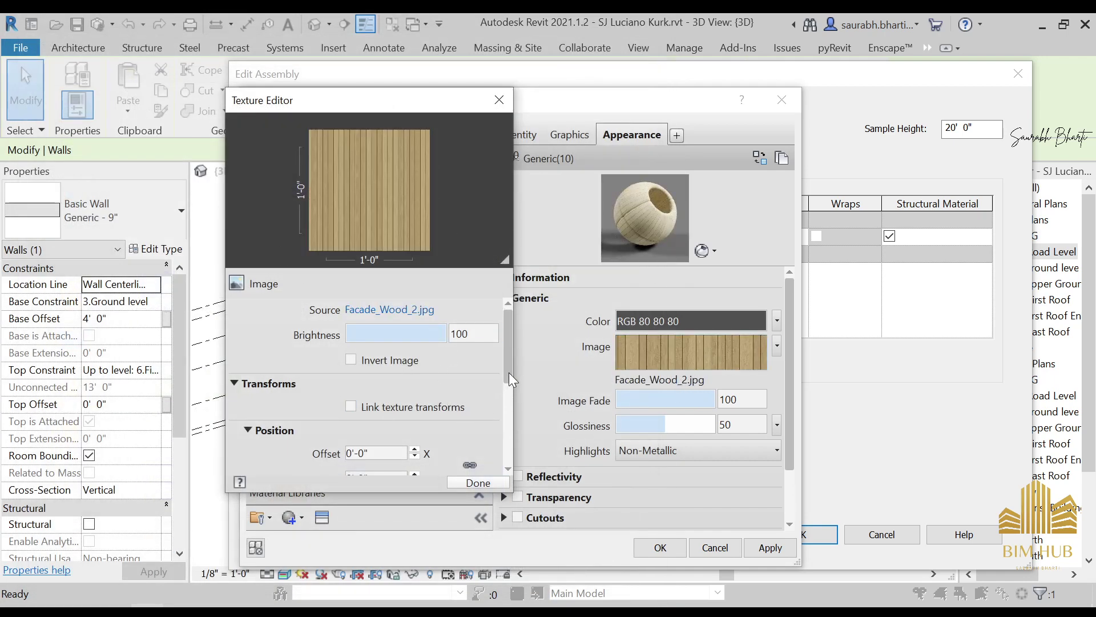
left_click_drag(509, 372, 500, 436)
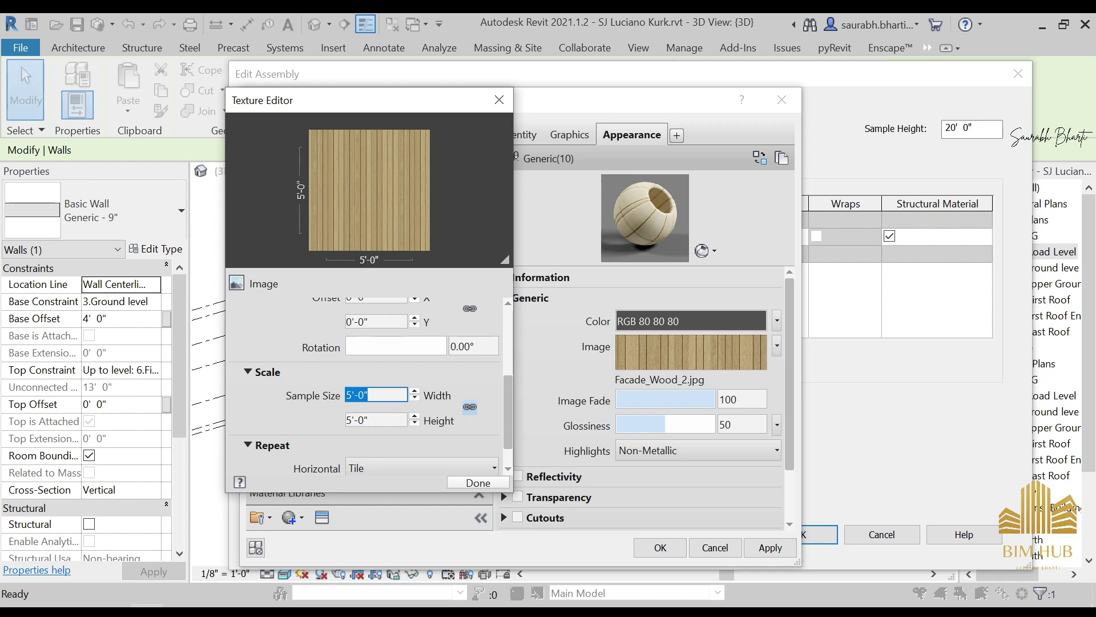
type("7")
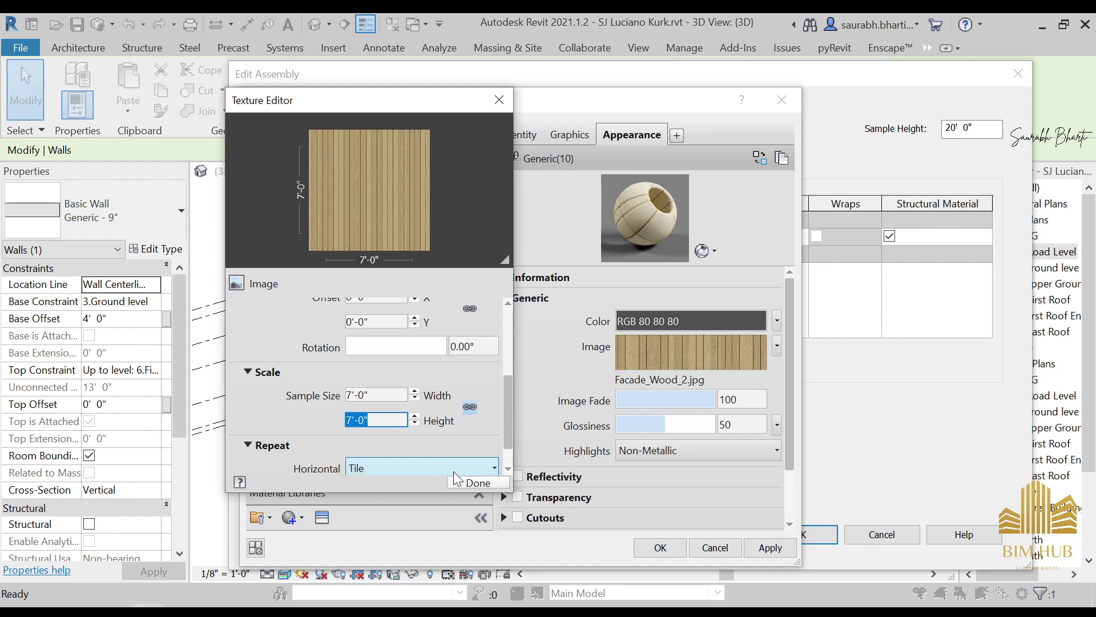
Step: Enable Bump for 1.wood and use Facade_Wood_2_Rough.jpg from the Textures folder as its bump image
left_click(470, 484)
left_click_drag(784, 378, 784, 421)
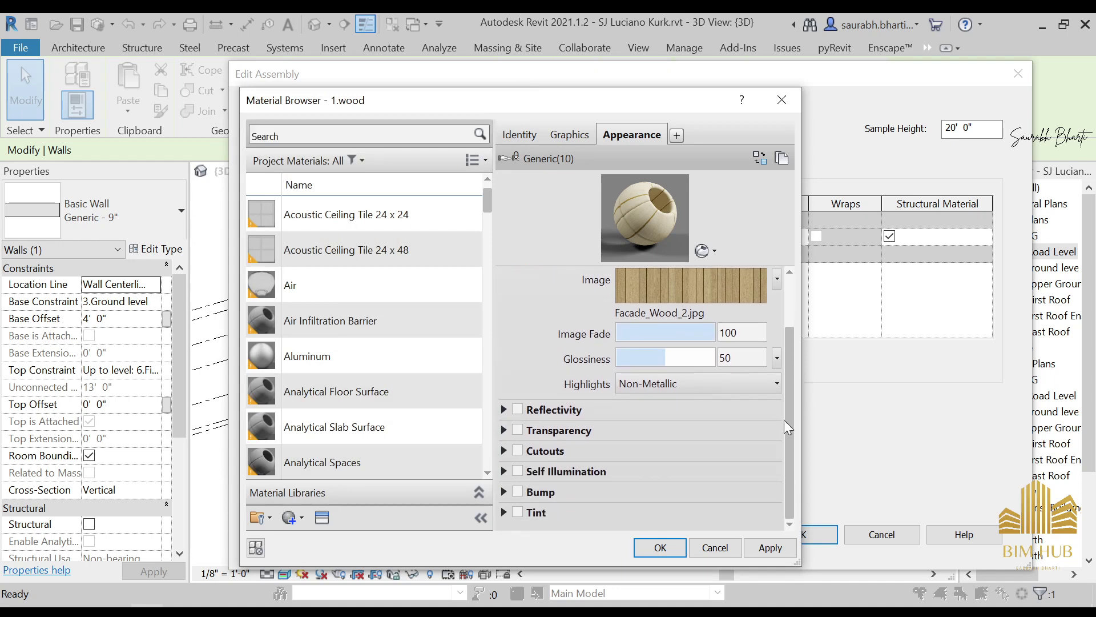
left_click(517, 492)
left_click(673, 447)
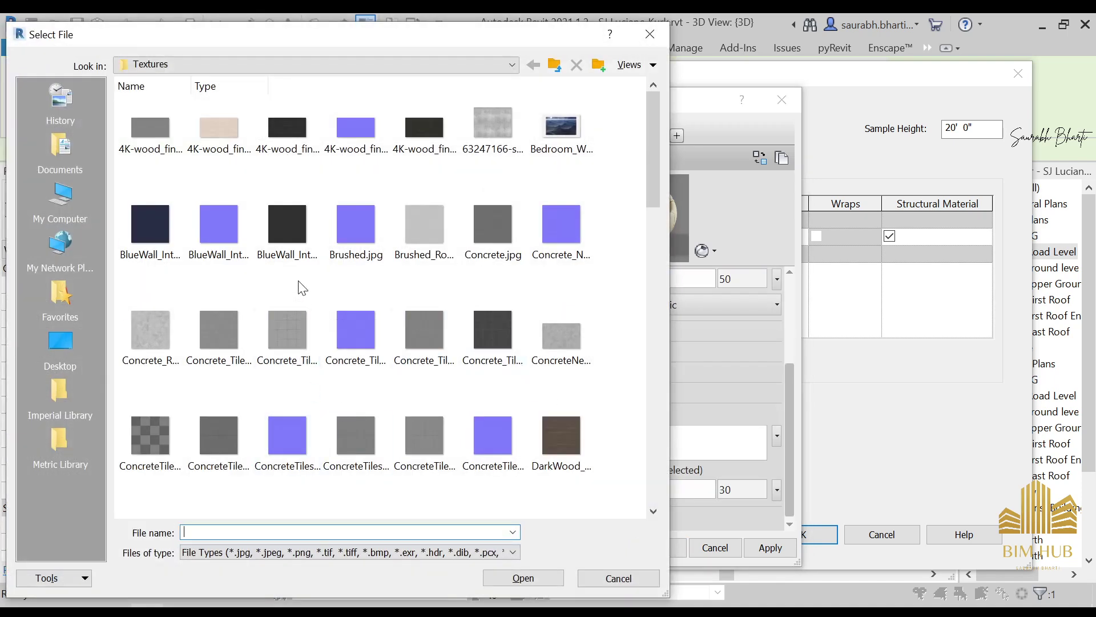
left_click(352, 331)
left_click(314, 341)
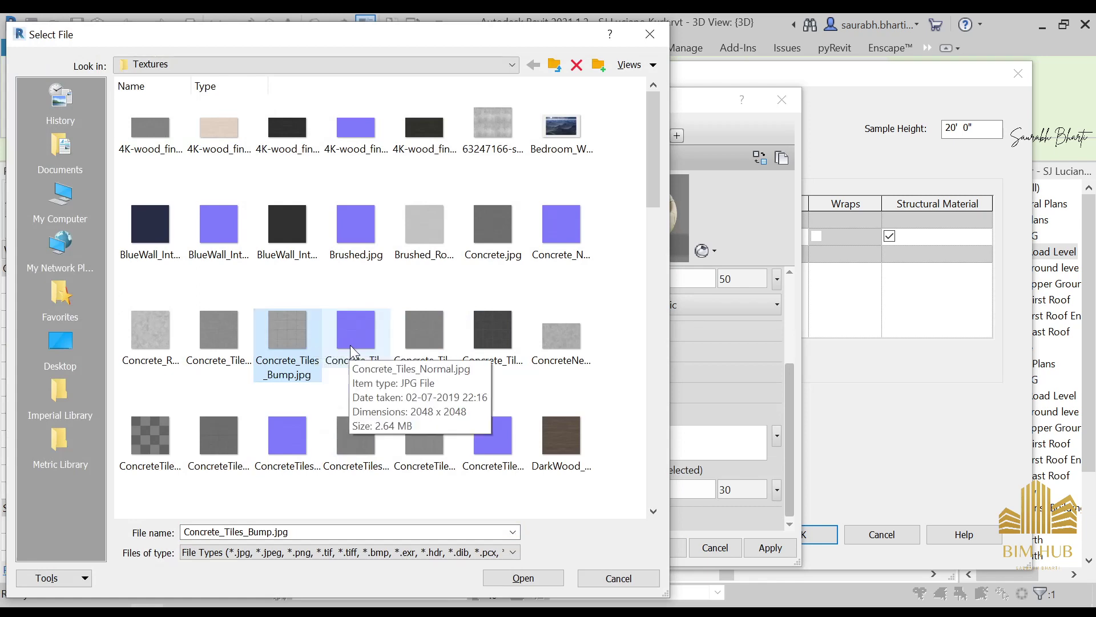
scroll(351, 345, "down", 3)
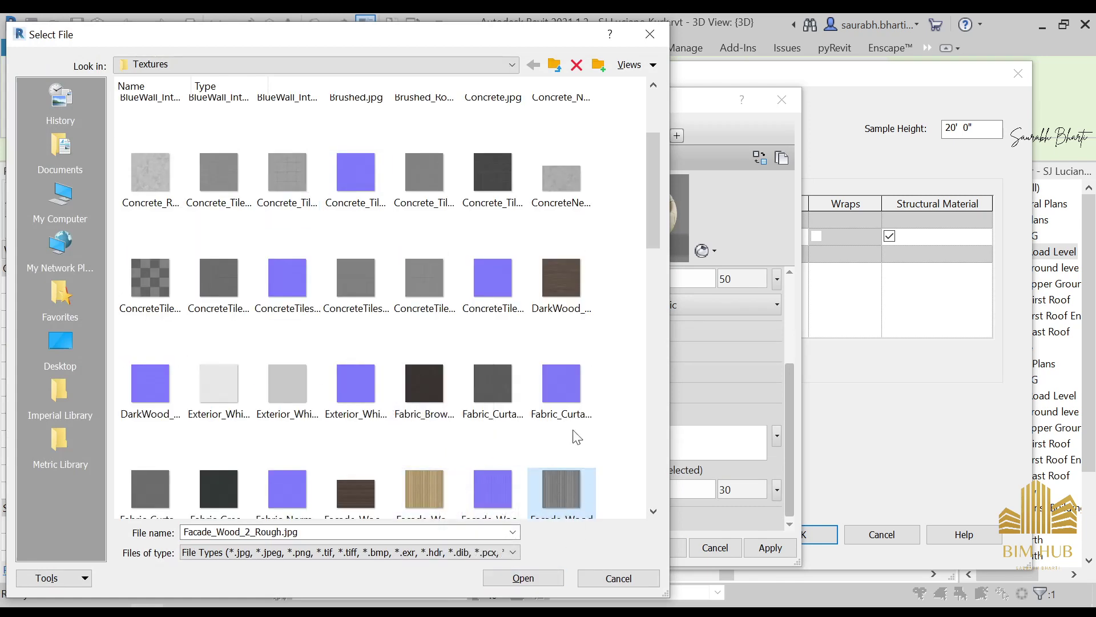
scroll(574, 434, "down", 2)
left_click(533, 577)
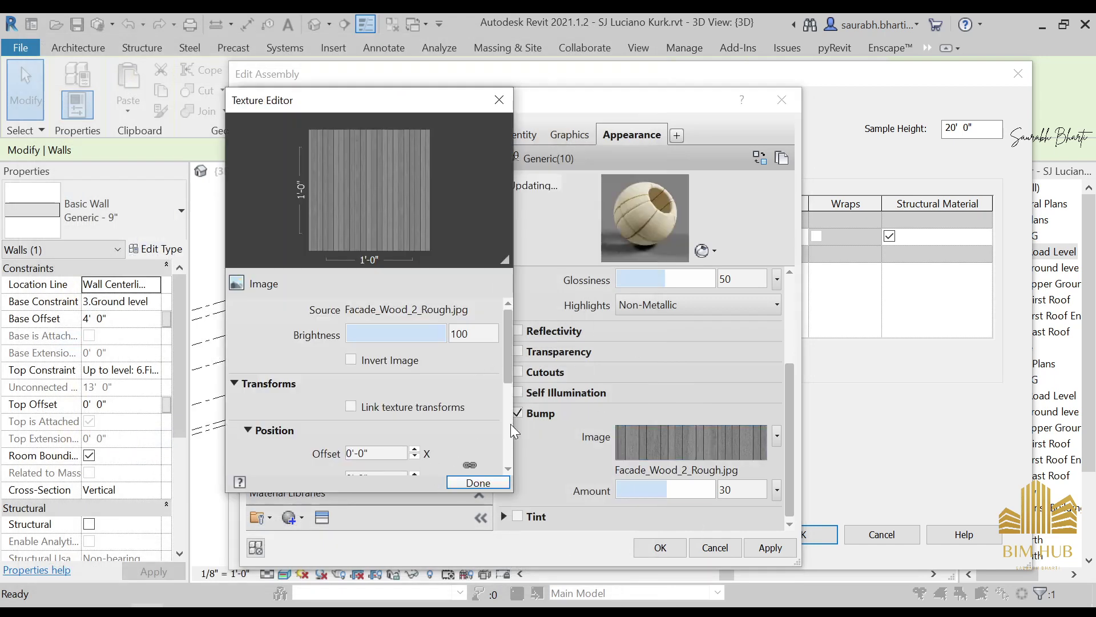
Step: Set the bump image's sample size to 7'-0" by 7'-0" to match the appearance image
left_click(508, 423)
left_click(377, 374)
type("7")
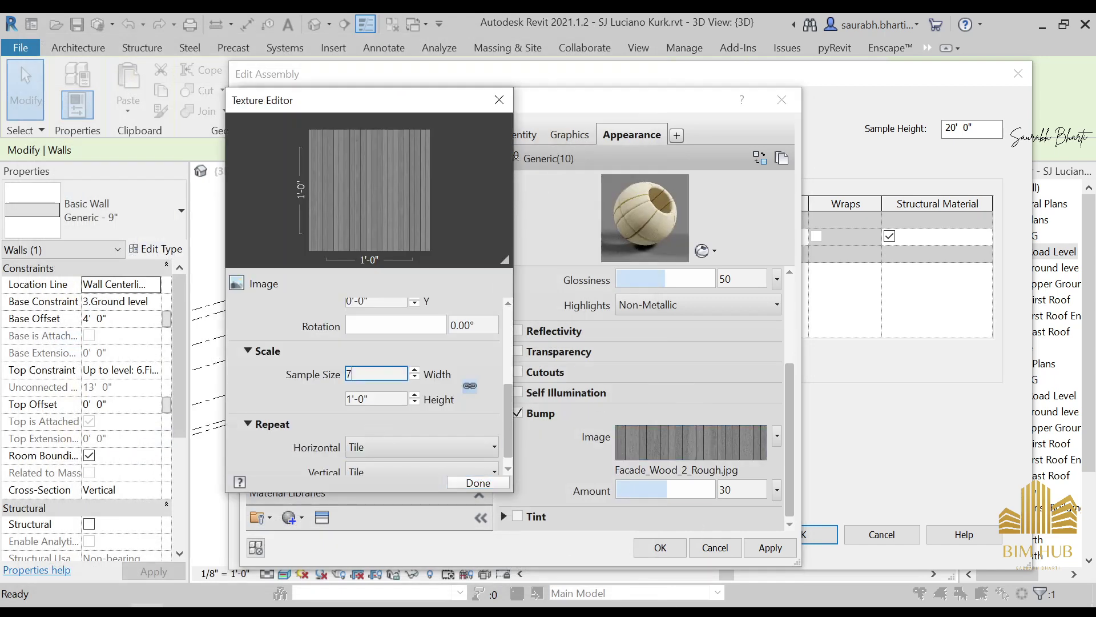
key("Tab")
left_click(478, 482)
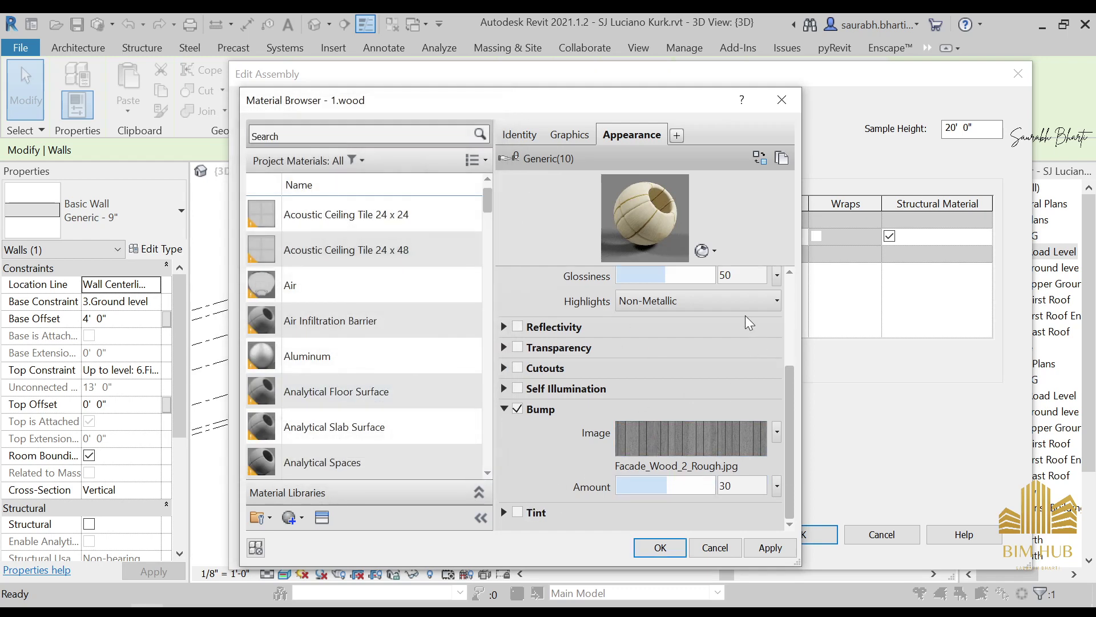
Step: Compare the texture settings of the Facade_Wood_2.jpg appearance image with those of the Facade_Wood_2_Rough.jpg bump image
left_click_drag(788, 403, 788, 314)
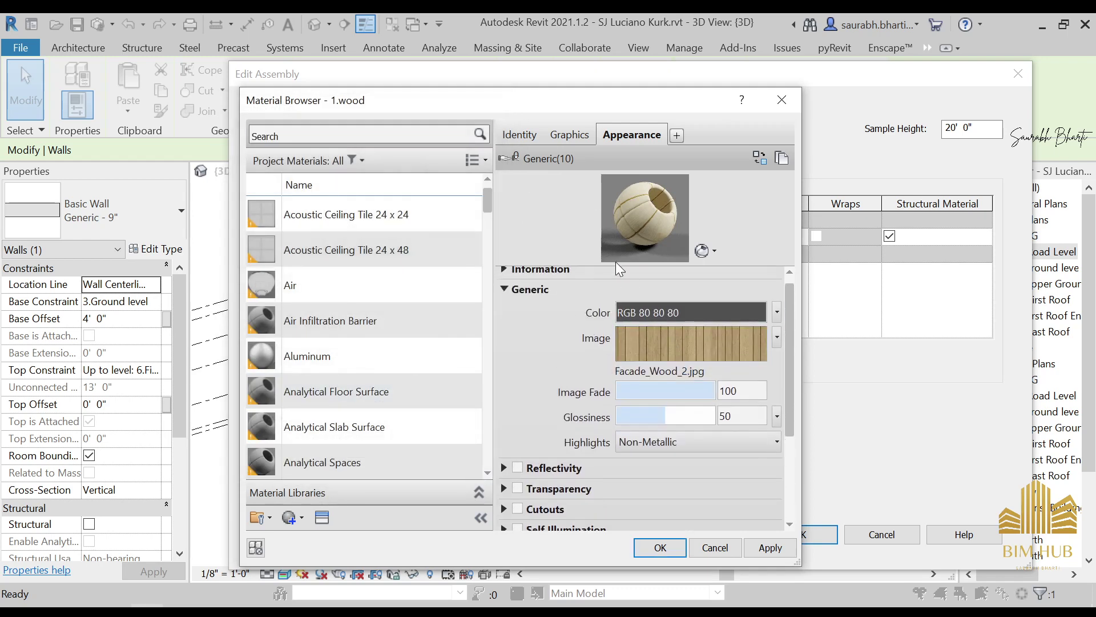
left_click(697, 355)
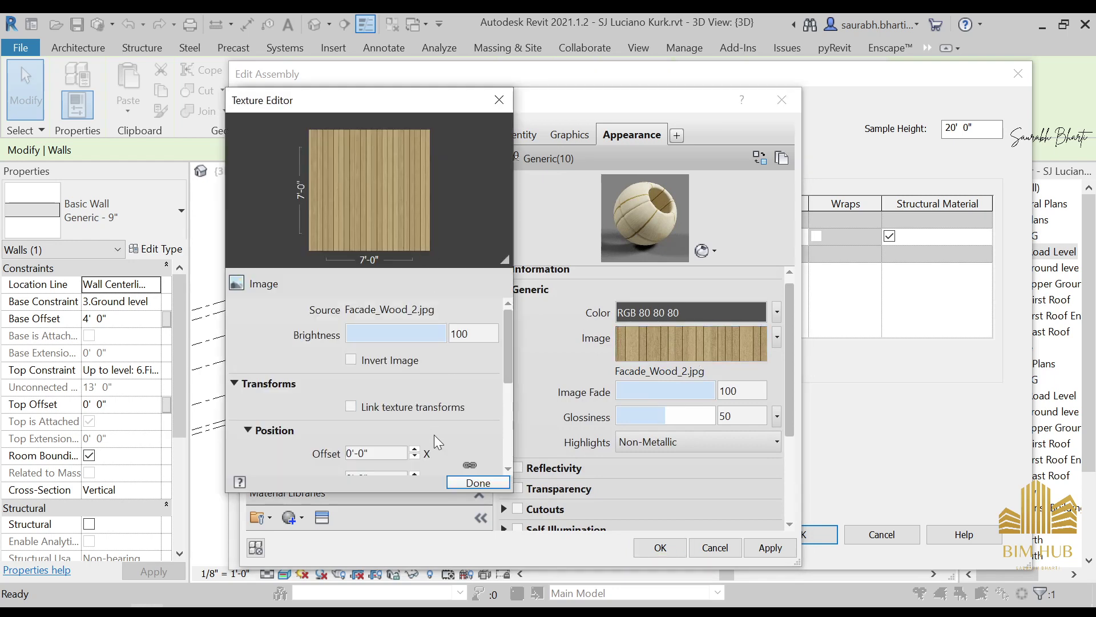
scroll(508, 396, "down", 5)
left_click(478, 483)
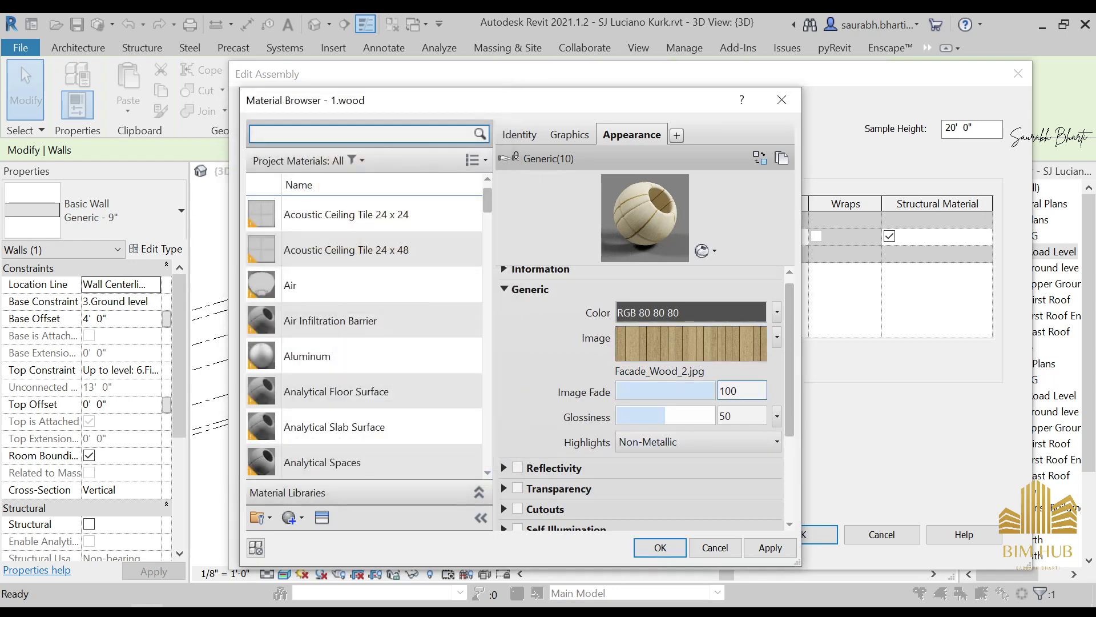
left_click_drag(788, 358, 788, 432)
left_click(658, 443)
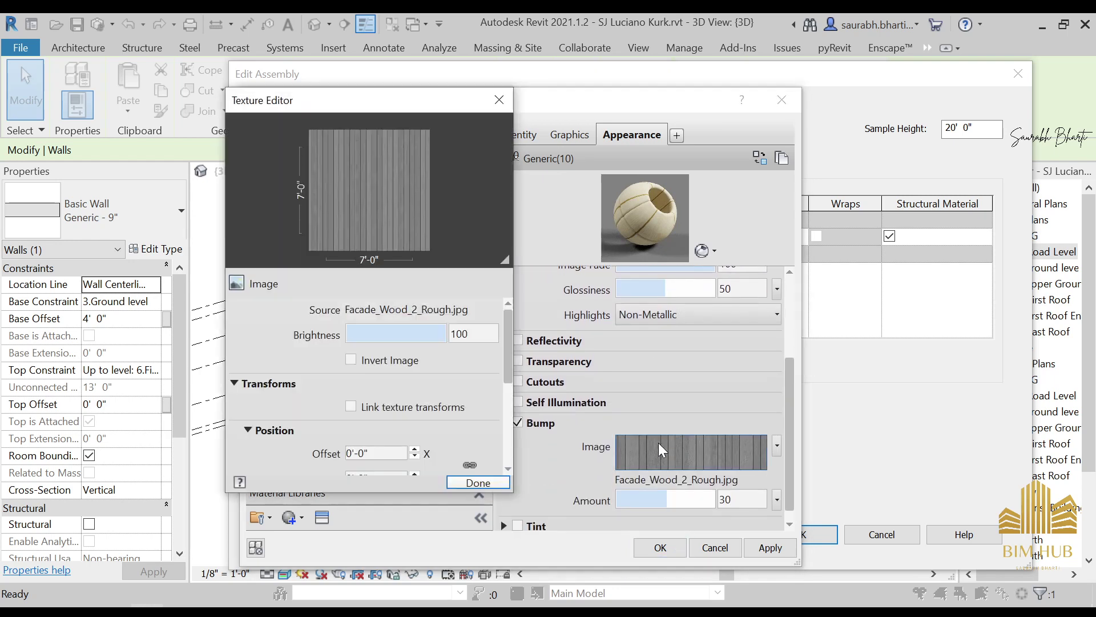
left_click(493, 102)
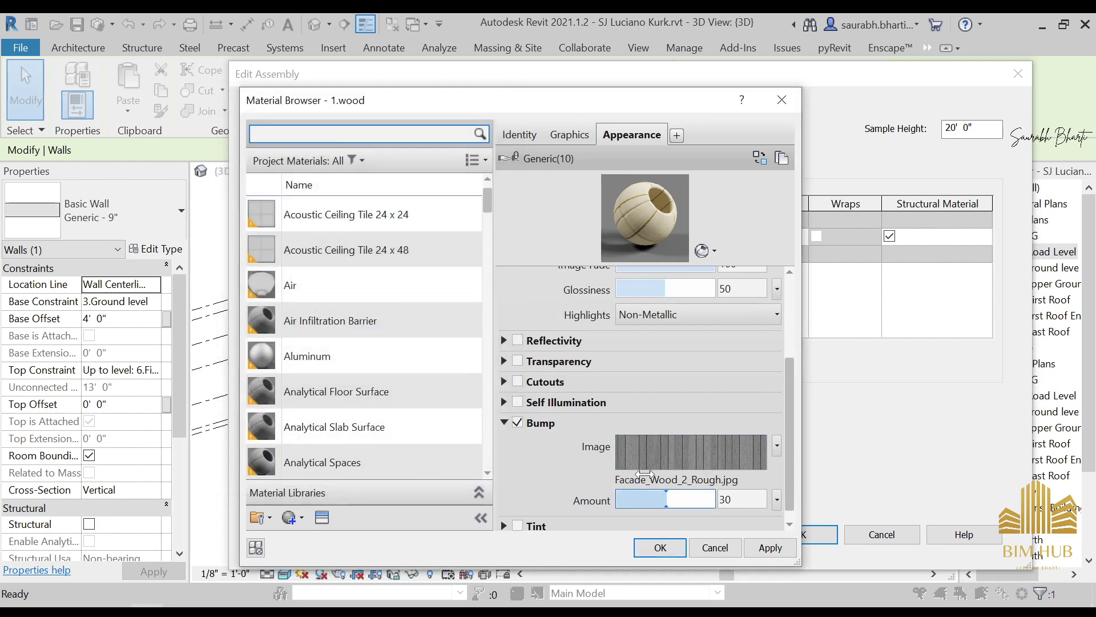
Step: Set the glossiness of 1.wood to 32 and its bump amount to 558
scroll(701, 468, "down", 1)
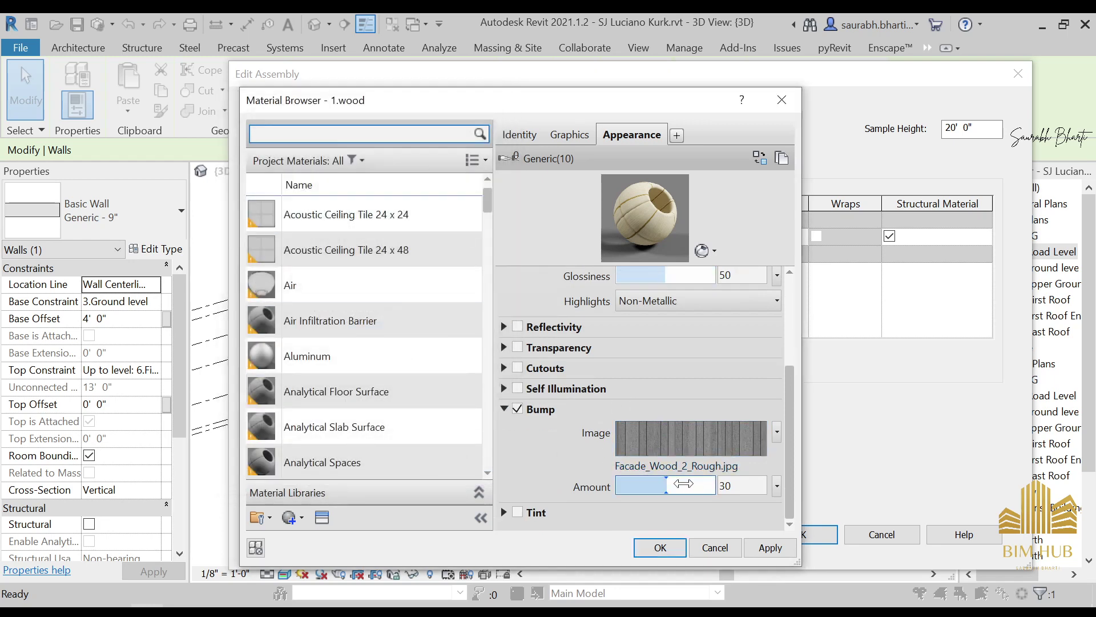
left_click_drag(786, 386, 785, 310)
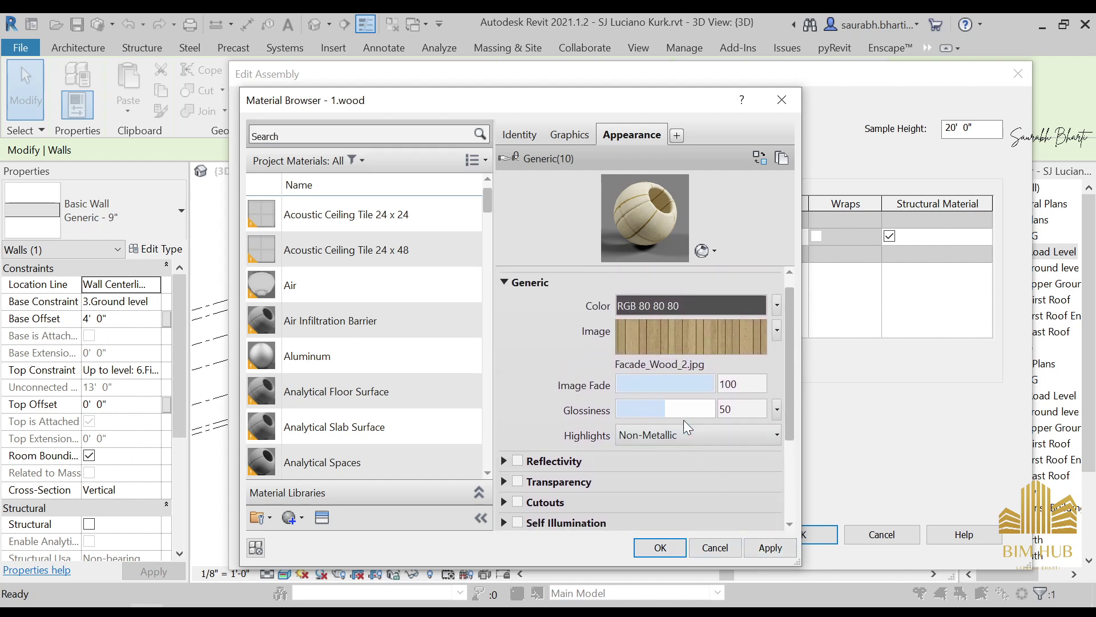
left_click_drag(684, 410, 647, 410)
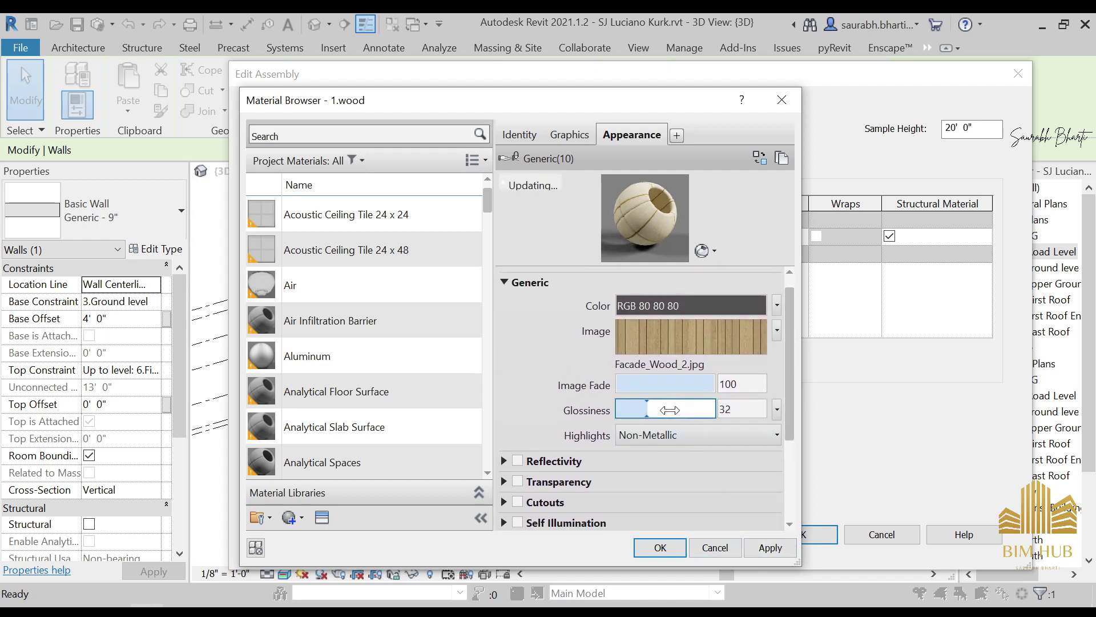
left_click(787, 457)
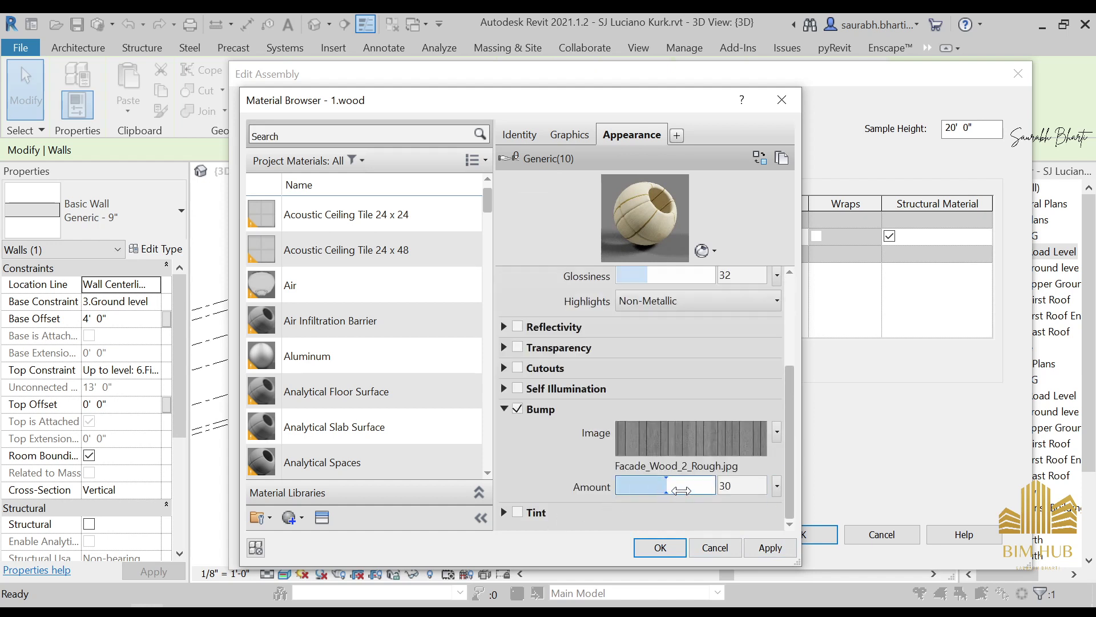
left_click_drag(670, 489, 692, 489)
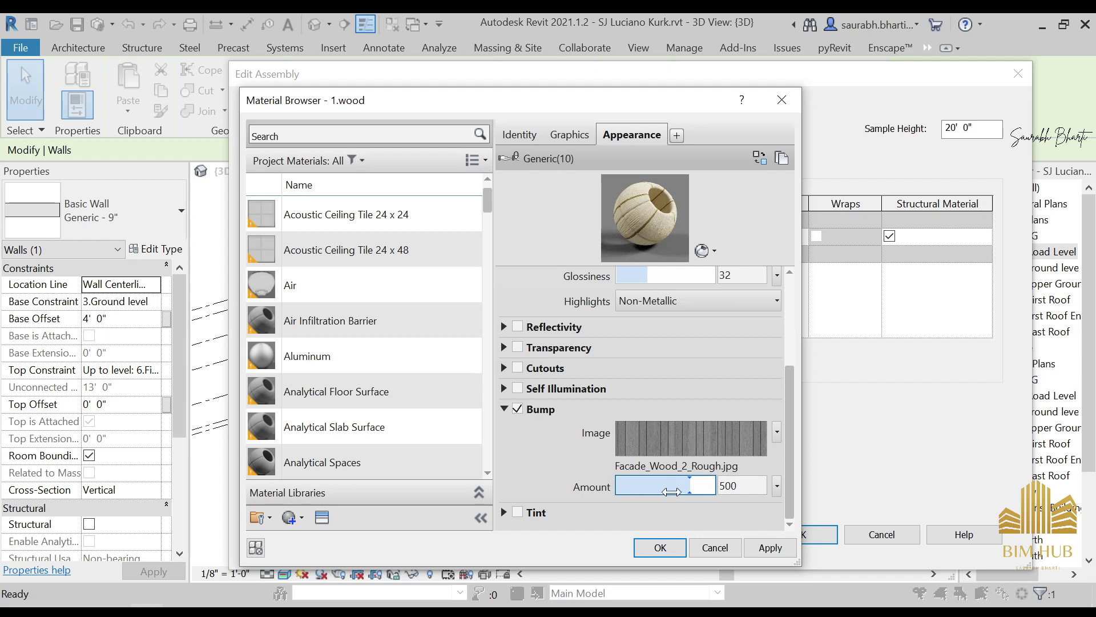
left_click_drag(671, 492, 674, 492)
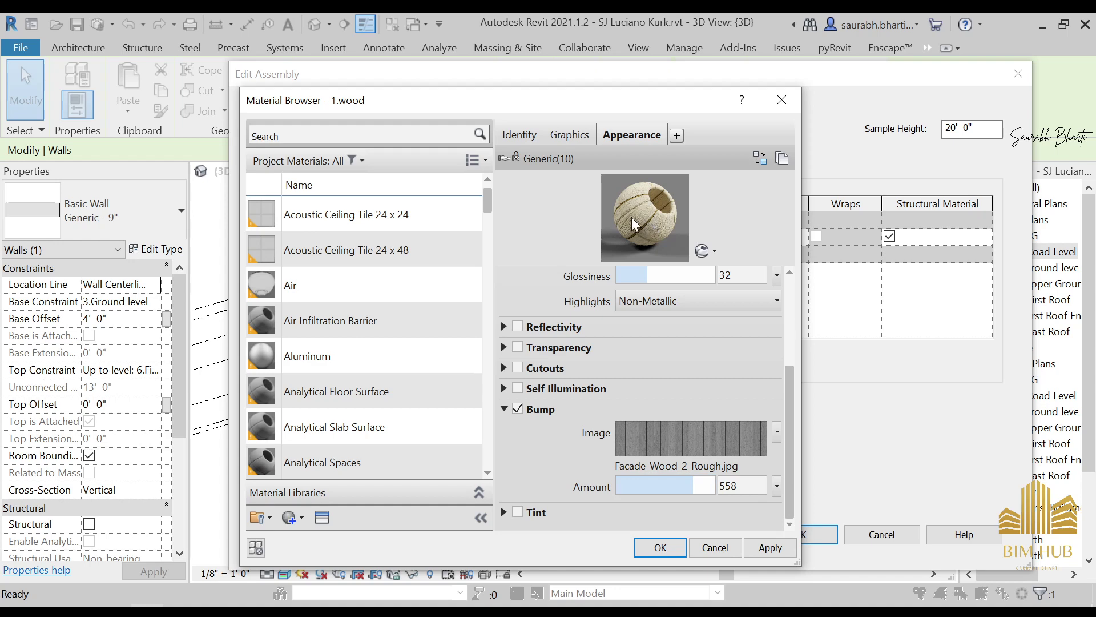
Step: Apply the 1.wood material changes and accept the Generic - 9" wall's assembly and type properties
left_click(770, 549)
left_click(679, 547)
left_click(784, 538)
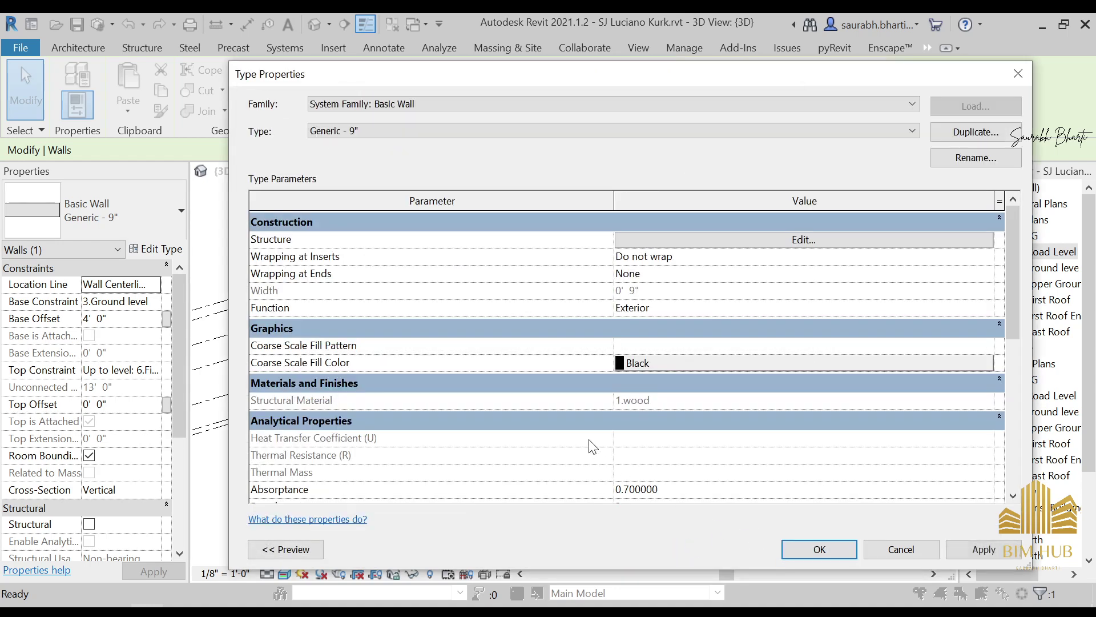
left_click(826, 557)
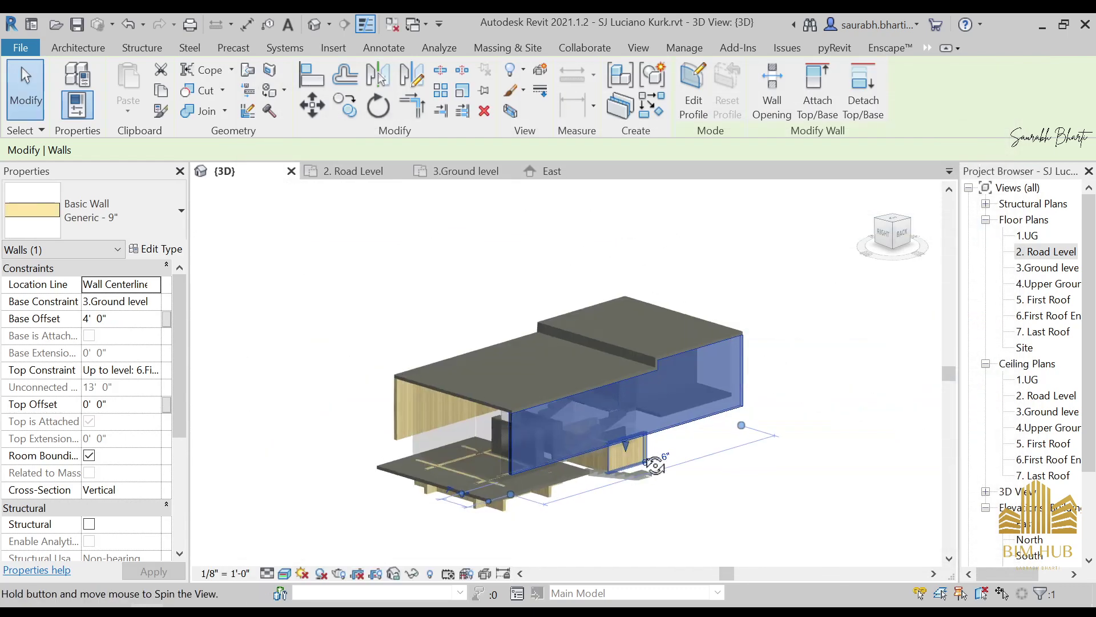
Step: Examine the wood texture on the long back wall in 3D and compare it with the Back View.jpg reference photo
left_click(654, 494)
middle_click_drag(654, 494, 594, 450, "shift")
scroll(697, 427, "up", 5)
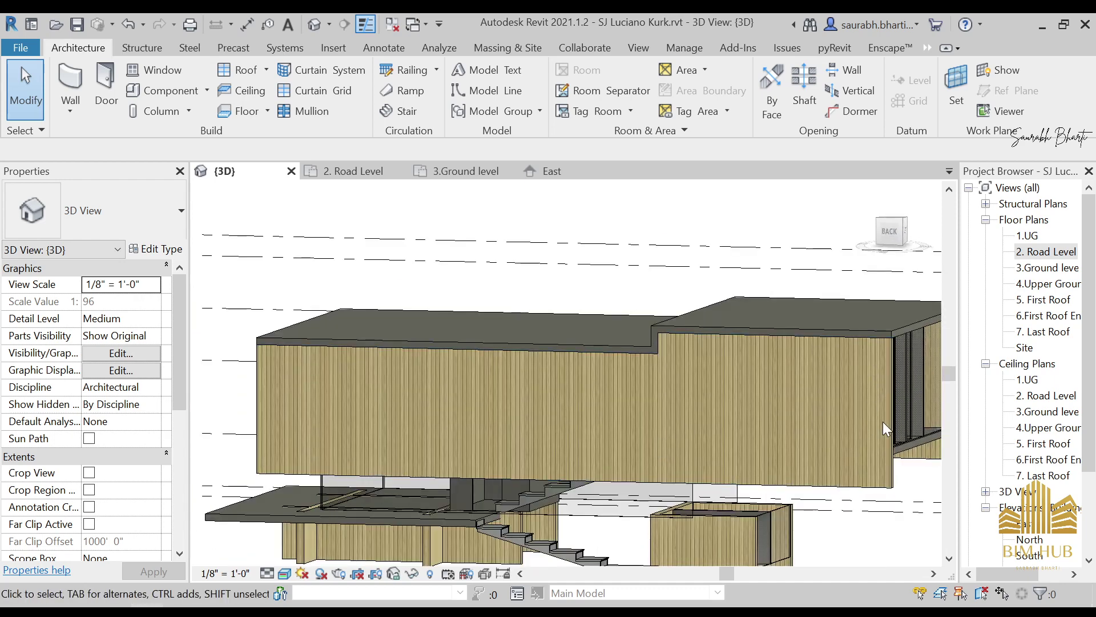
middle_click_drag(804, 402, 572, 437, "shift")
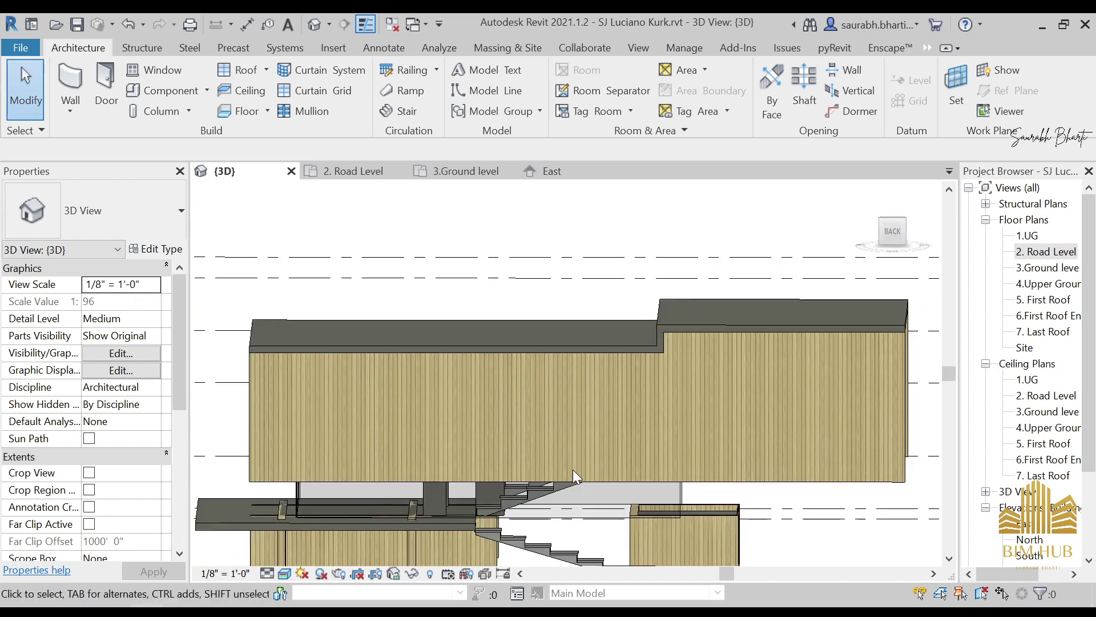
left_click(531, 471)
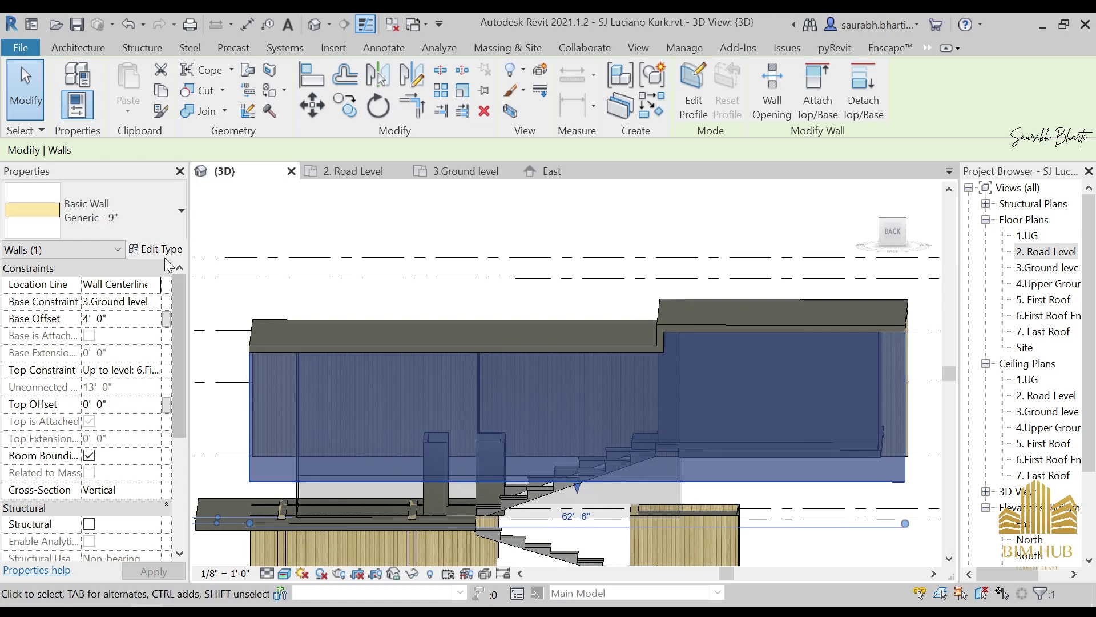
left_click(160, 251)
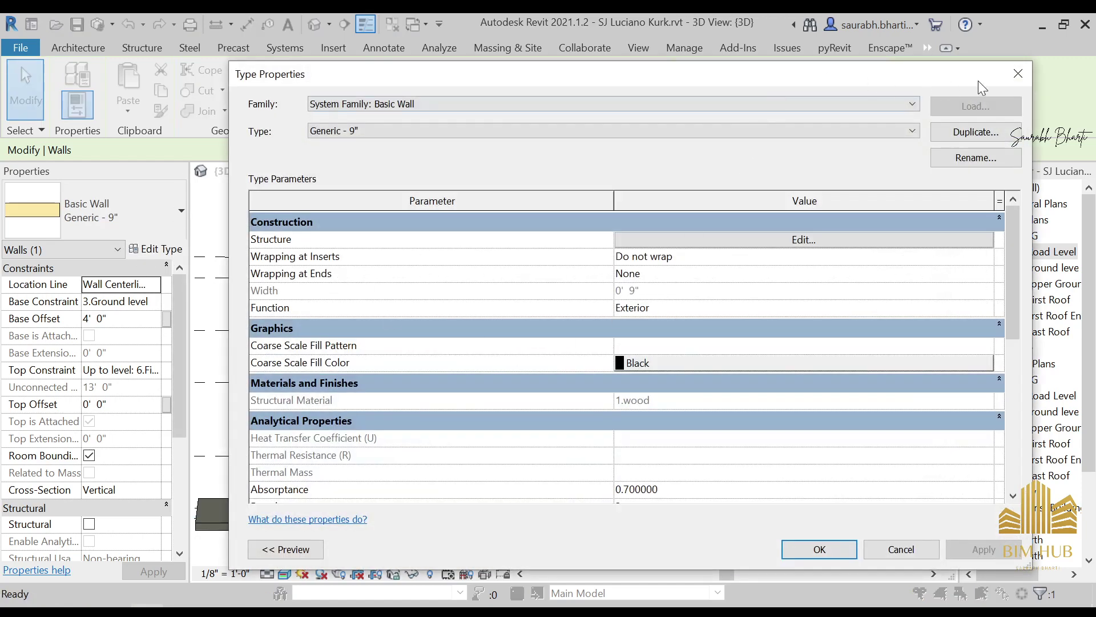
left_click(1018, 73)
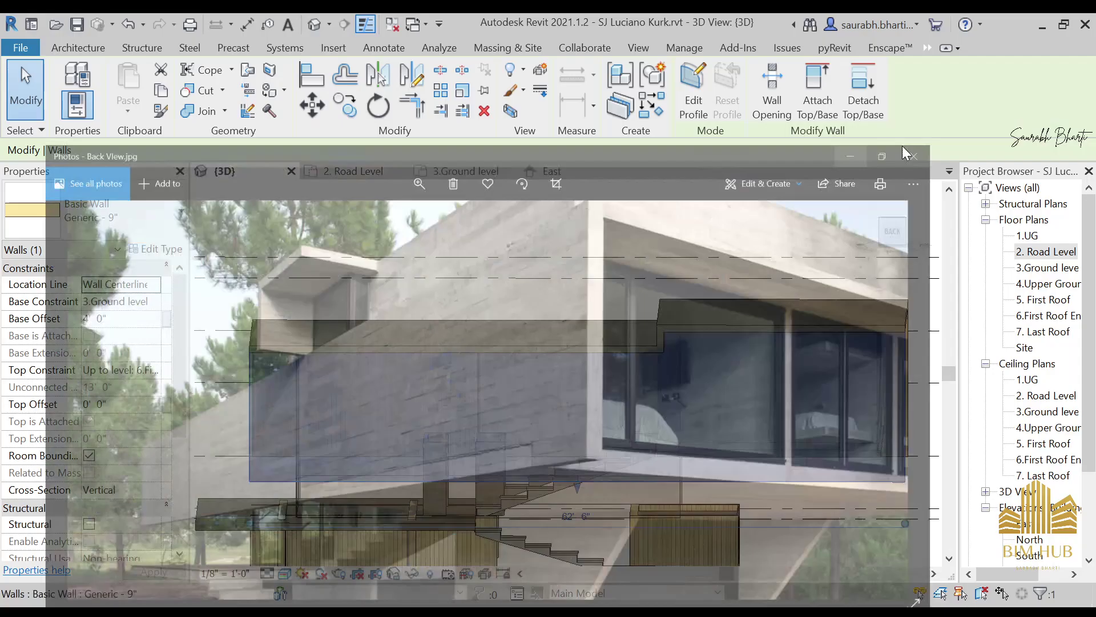
key("Escape")
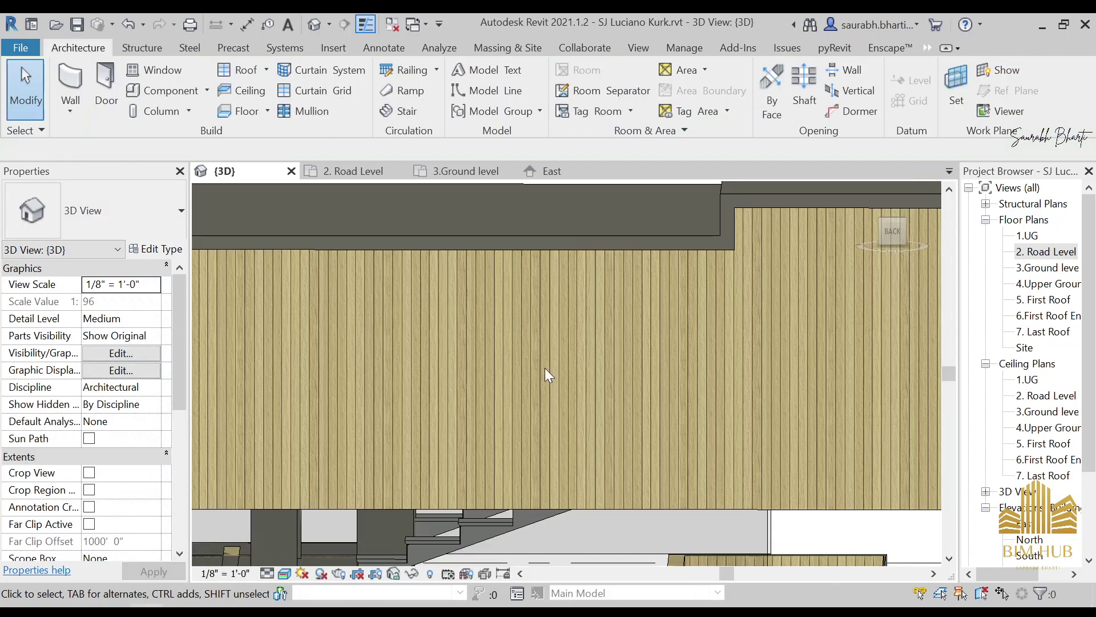
scroll(558, 410, "down", 2)
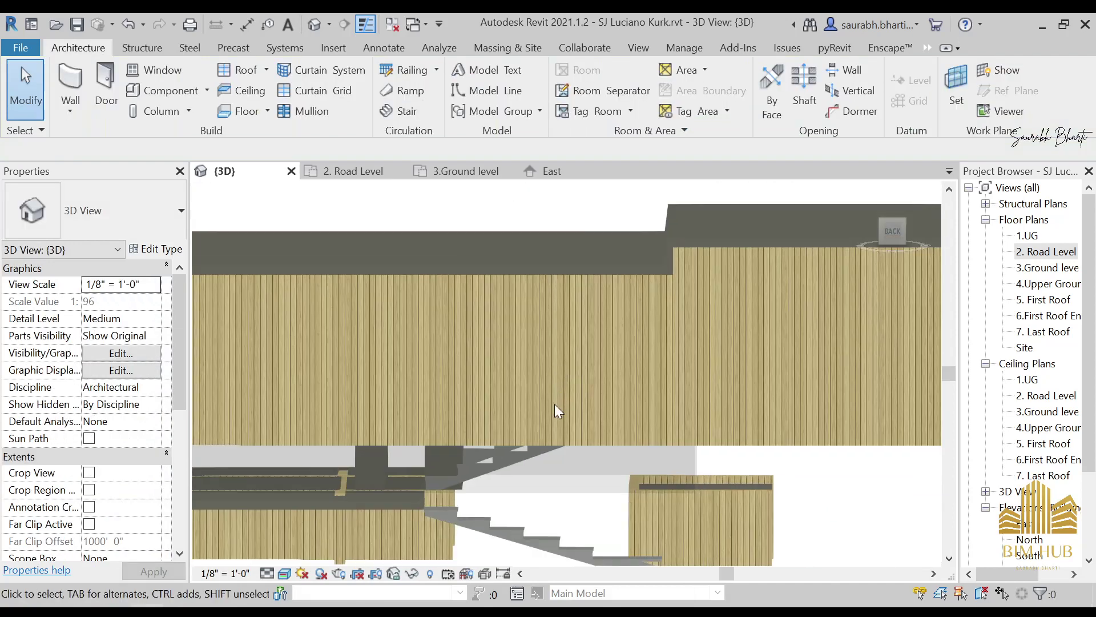
left_click(775, 441)
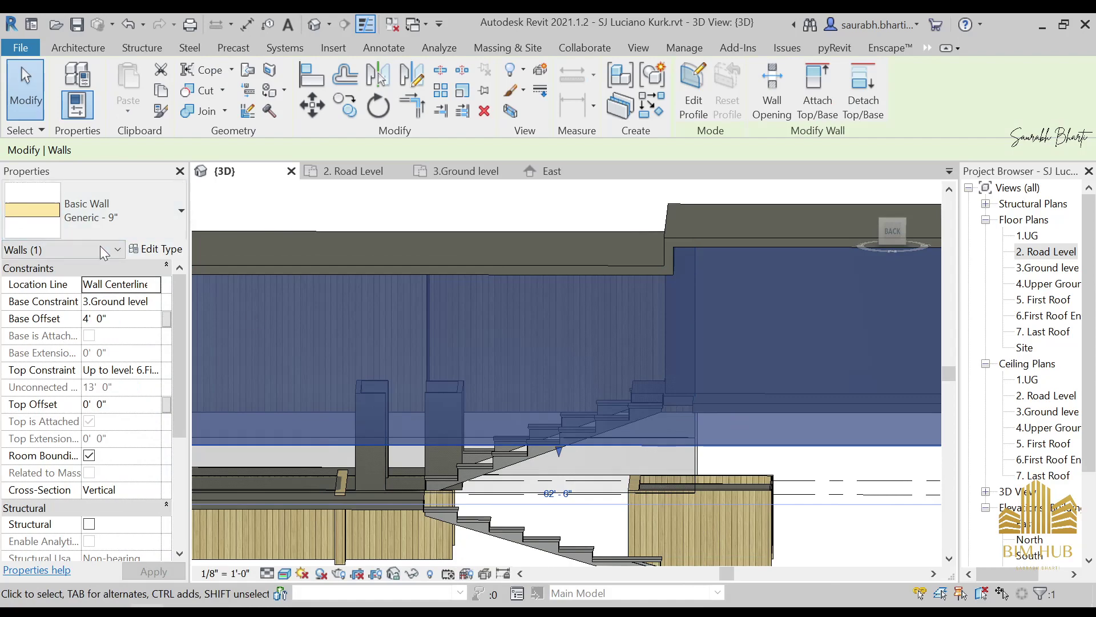
left_click(151, 249)
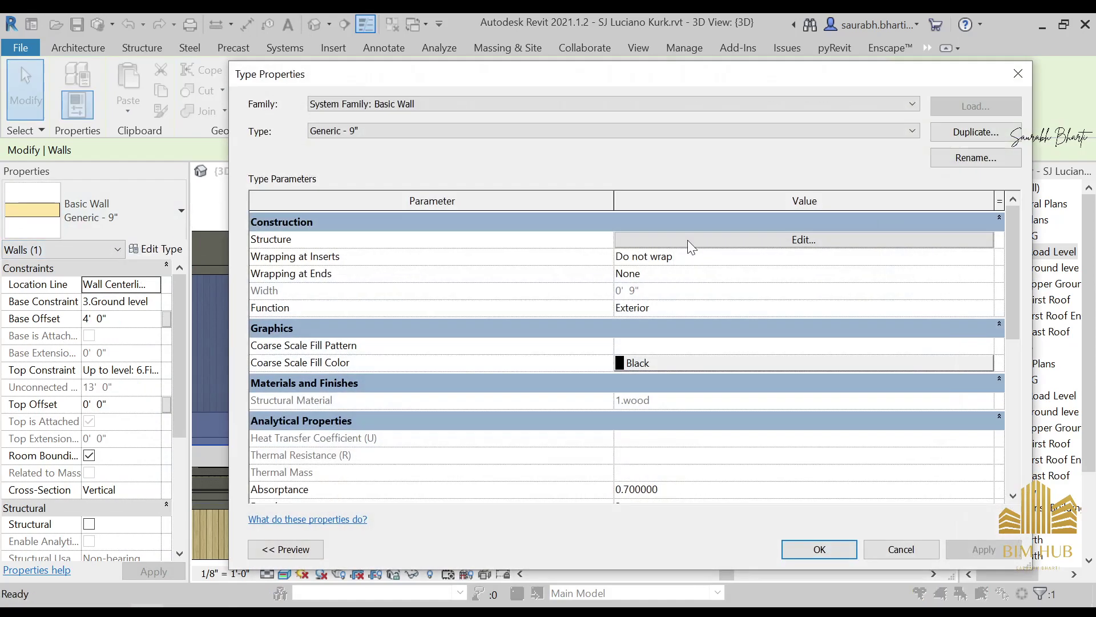
left_click(845, 242)
left_click(1019, 73)
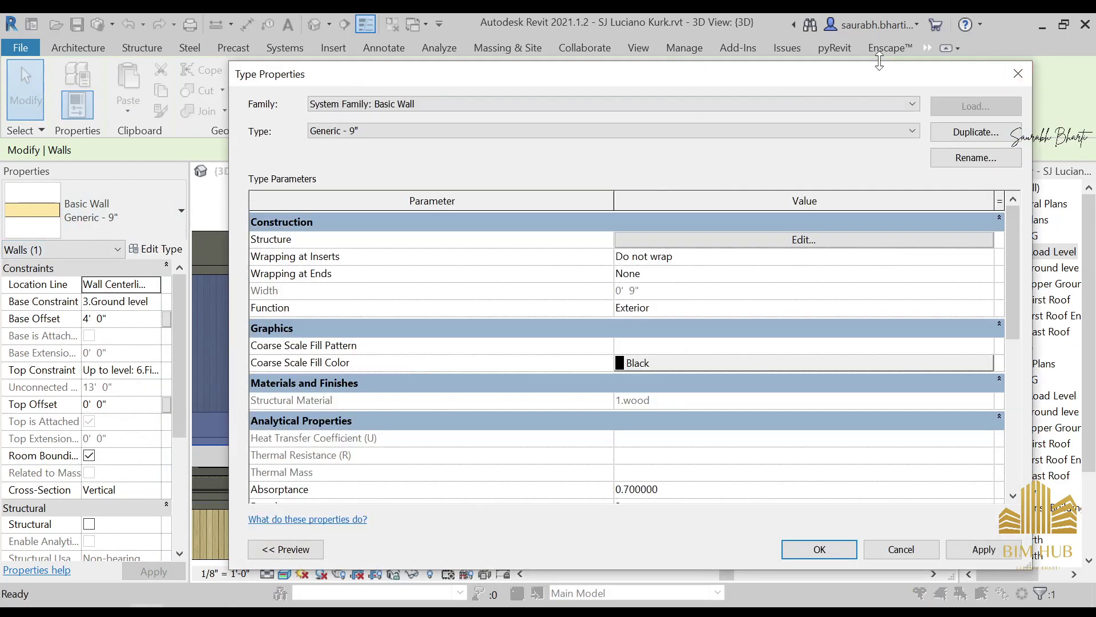
left_click(1016, 71)
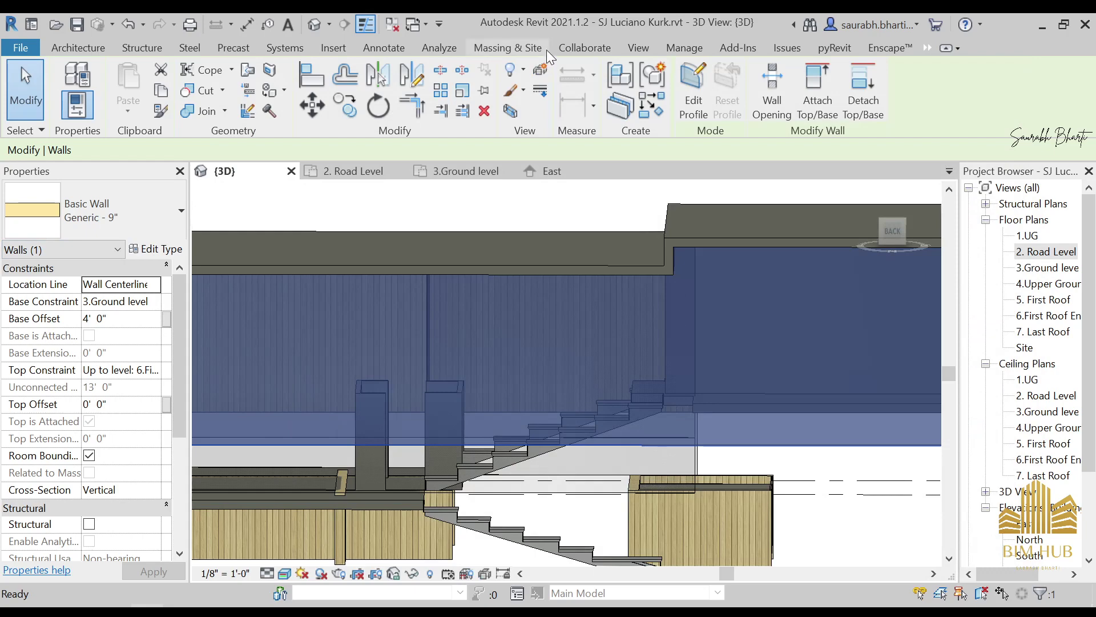
Step: Rotate the Facade_Wood_2.jpg appearance image of the 1.wood material to 90°
left_click(685, 47)
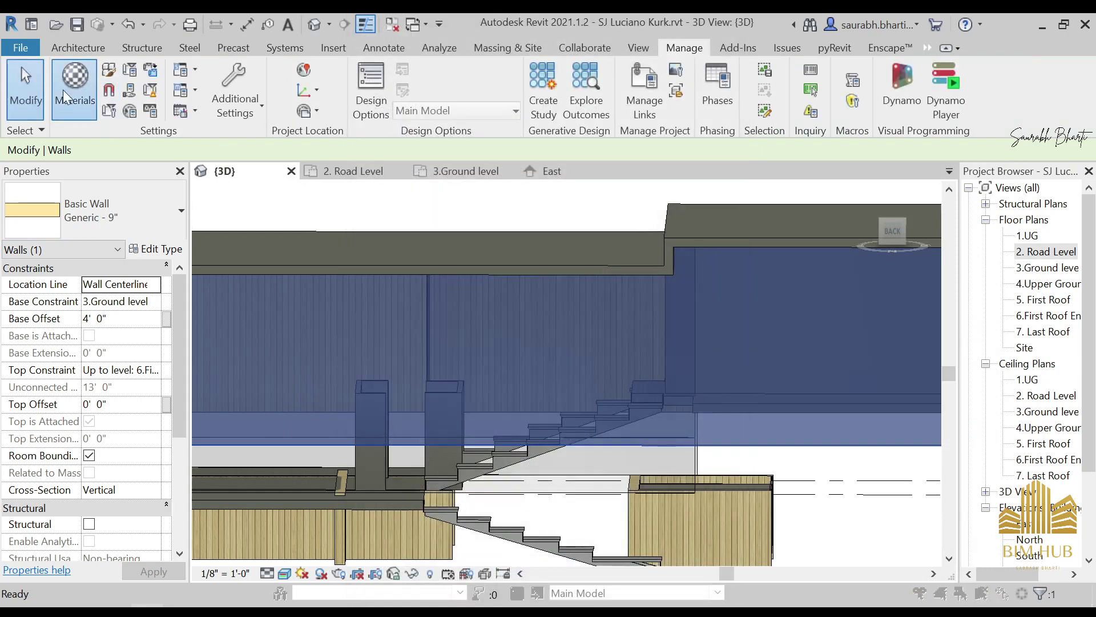
left_click(64, 90)
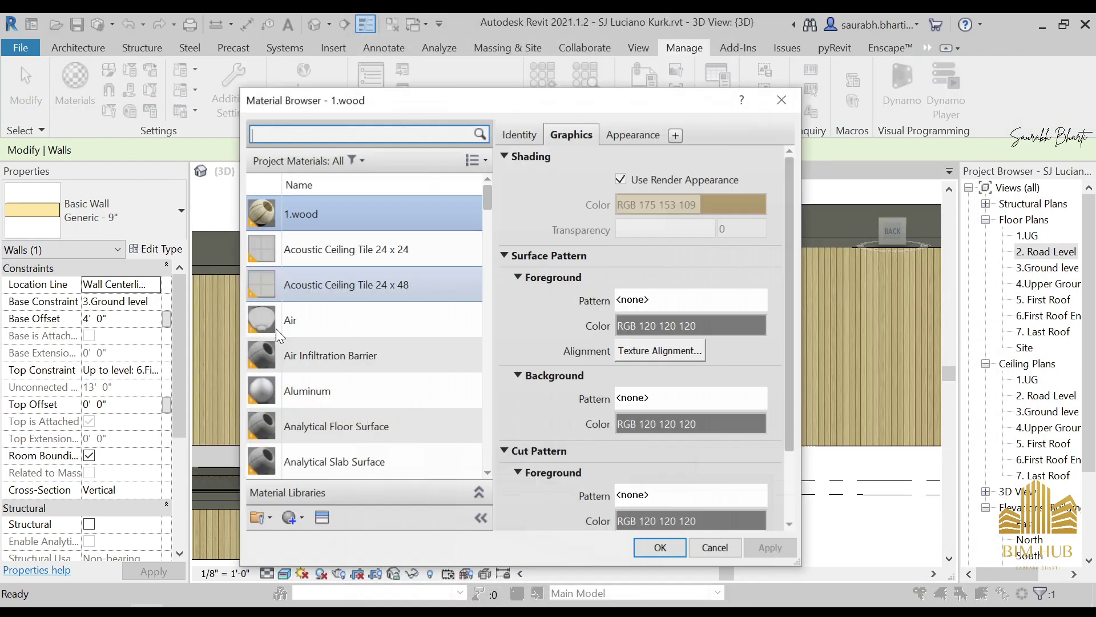
left_click(612, 131)
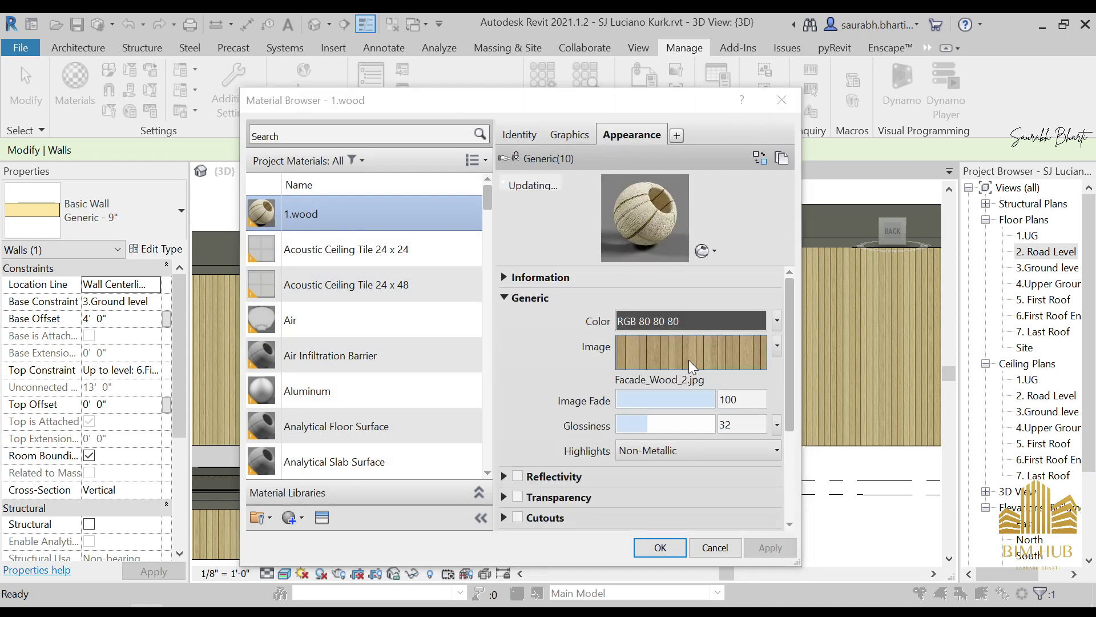
left_click(689, 360)
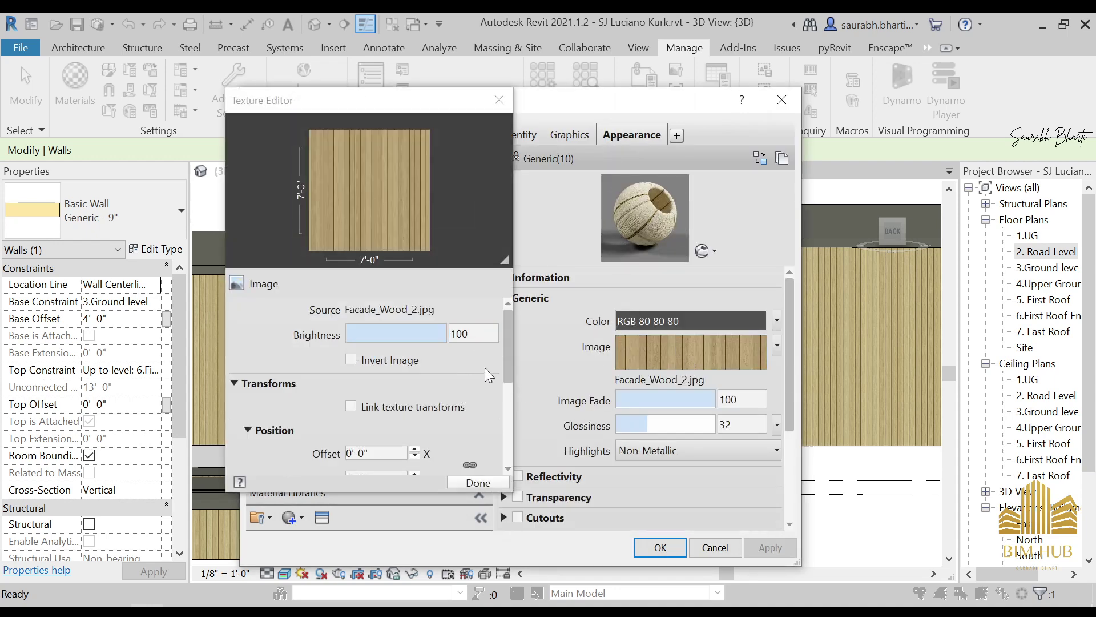
left_click_drag(506, 365, 504, 409)
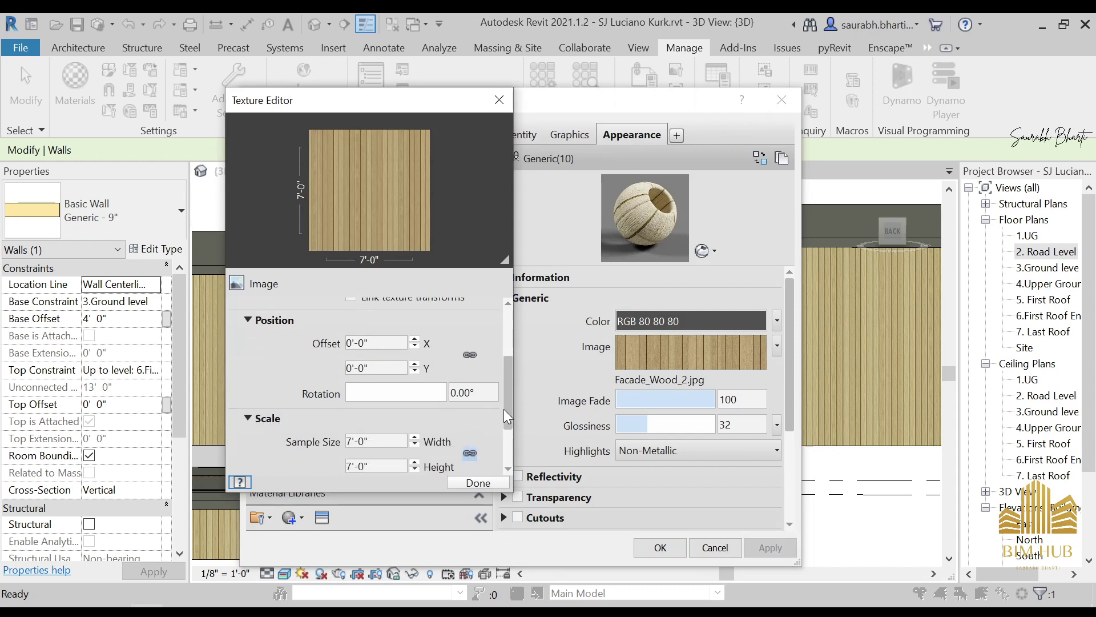
double_click(463, 392)
type("90")
left_click(478, 482)
Step: Set the sample size of the Facade_Wood_2.jpg appearance image to 10'-0" in width and height
left_click(694, 355)
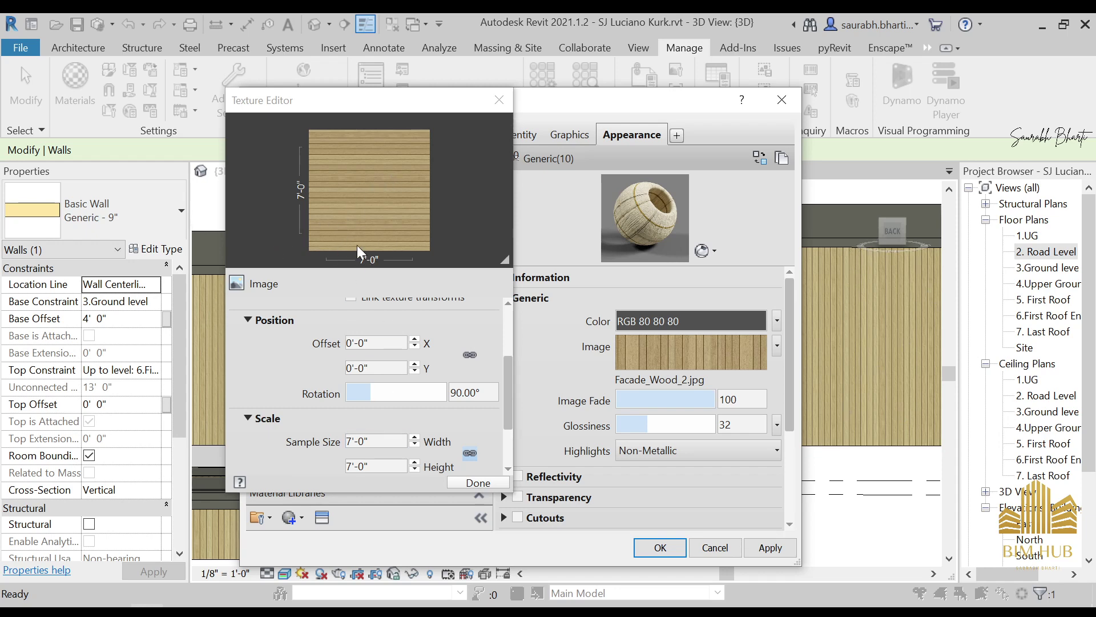
left_click(377, 441)
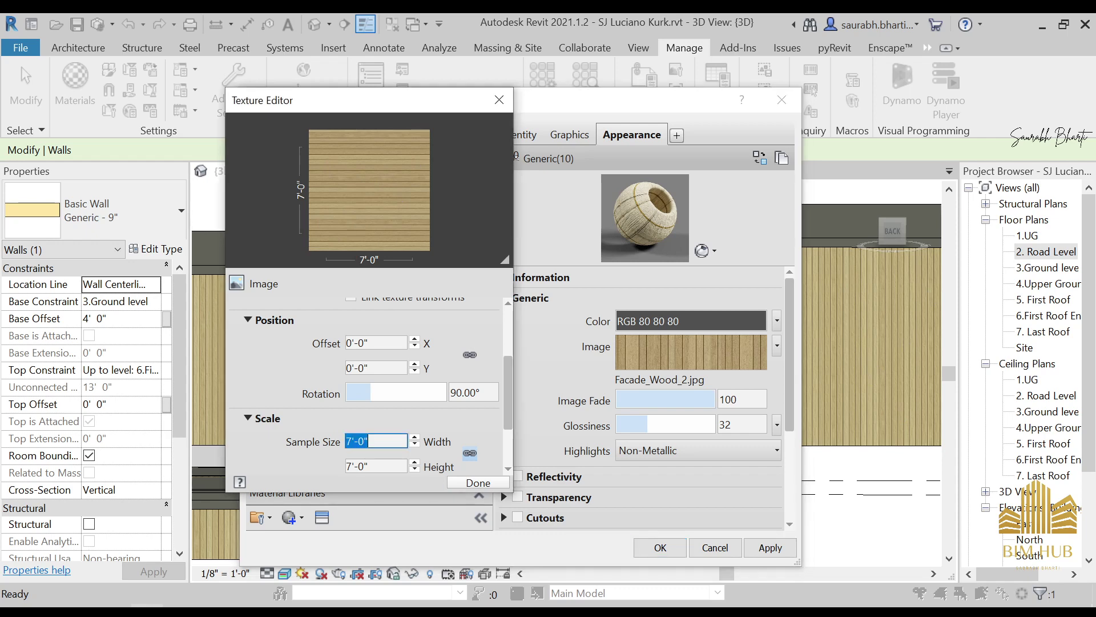
type("10")
key("Tab")
left_click(482, 483)
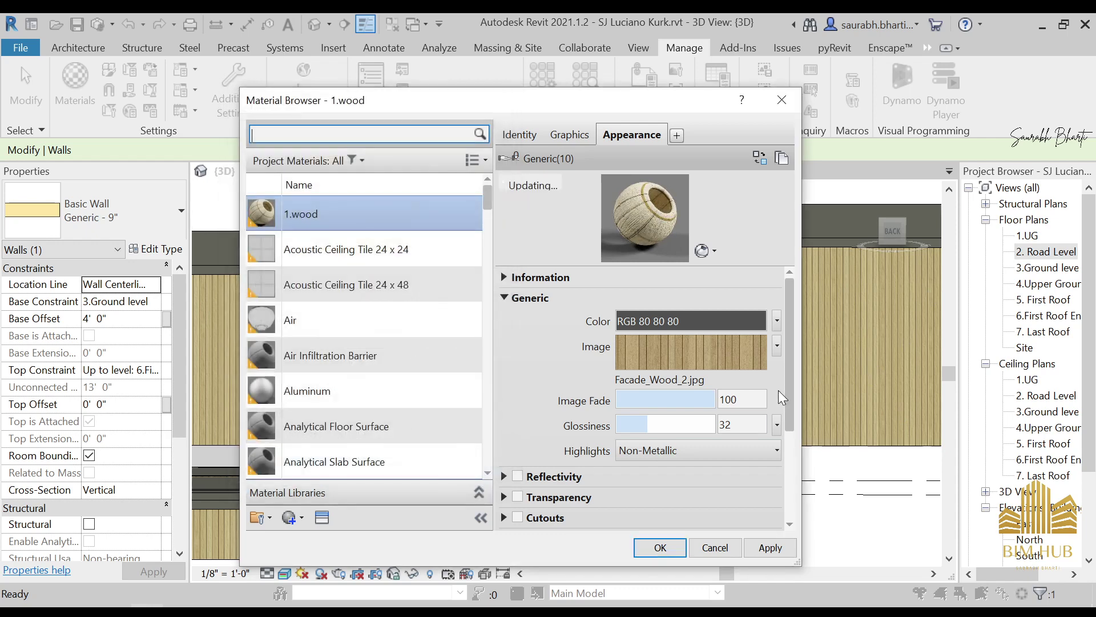
Step: Rotate the Facade_Wood_2_Rough.jpg bump image to 90° with a 10' sample size, and accept the 1.wood material changes
scroll(790, 461, "down", 3)
left_click(711, 443)
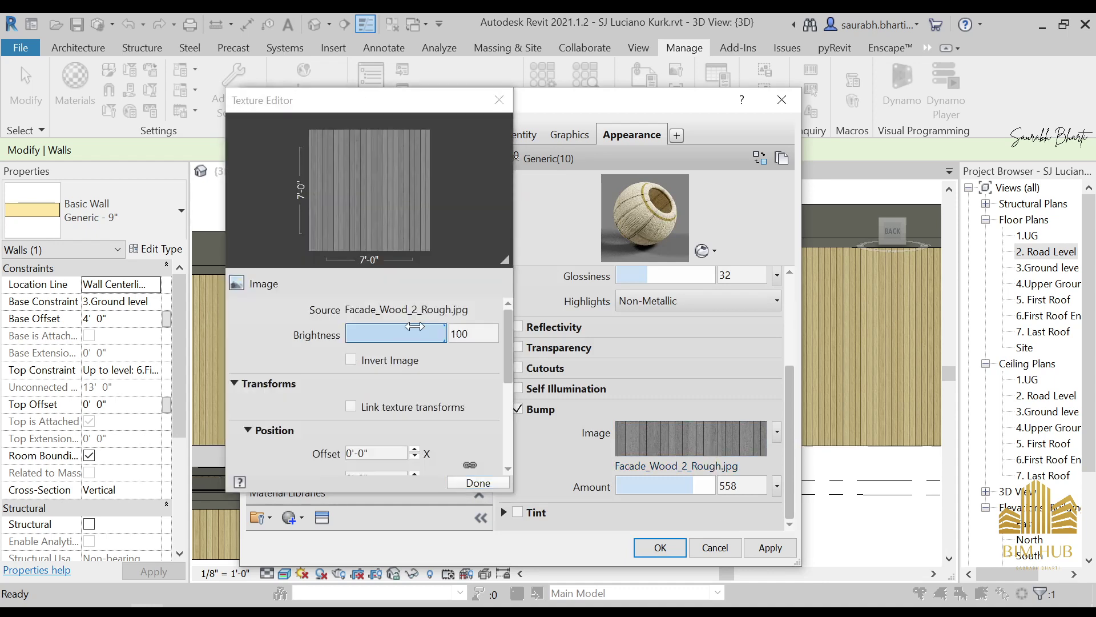
left_click_drag(507, 379, 507, 413)
left_click(473, 421)
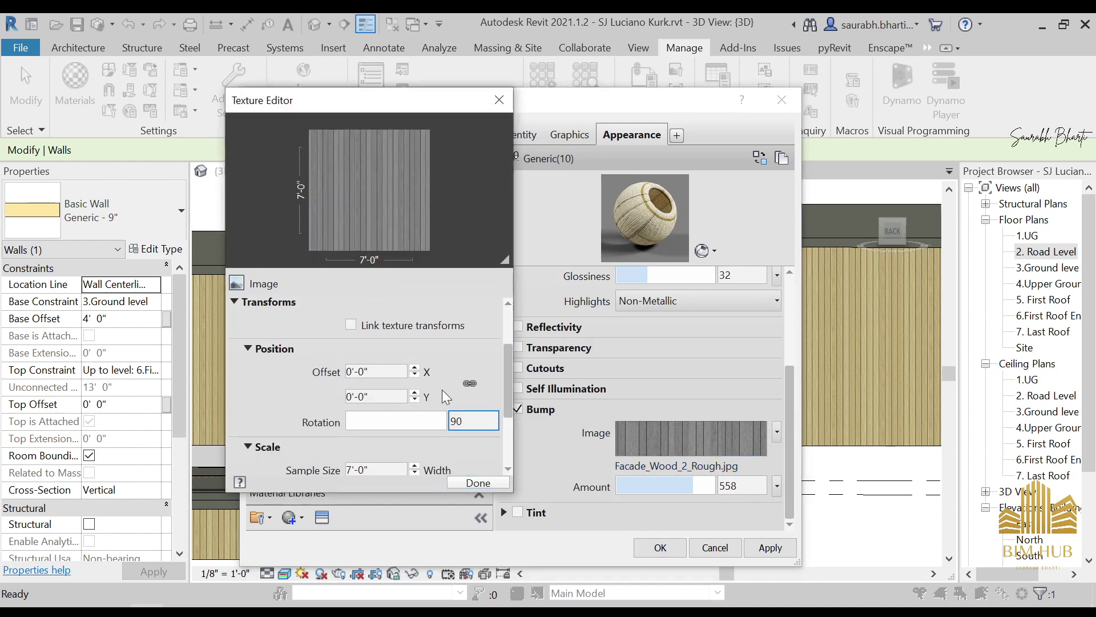
left_click(508, 440)
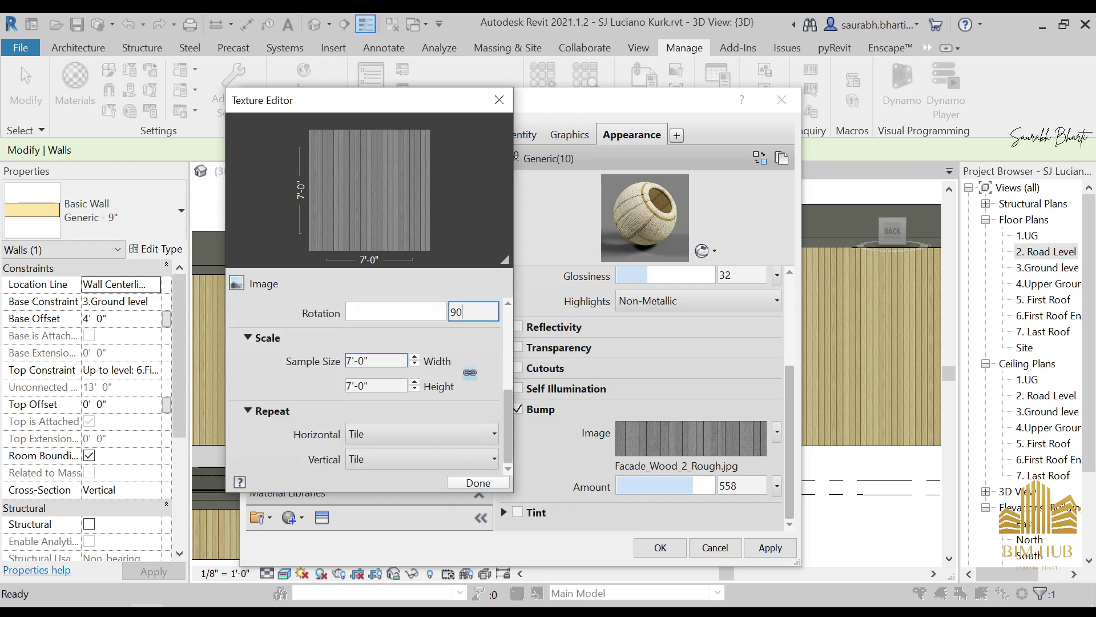
key("Tab")
type("1")
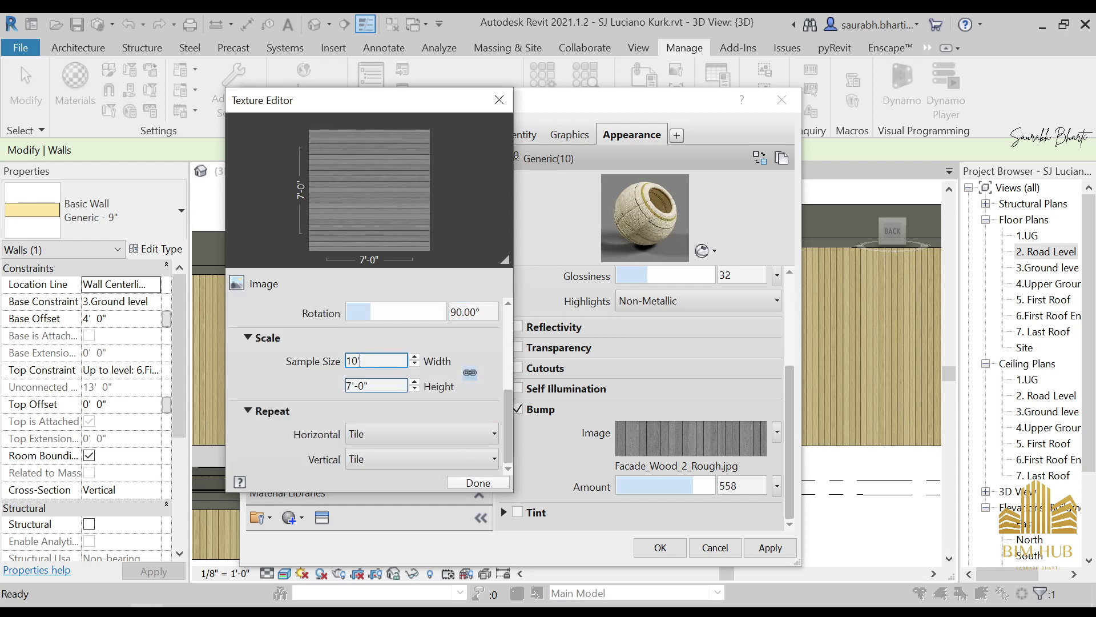
key("Tab")
left_click(478, 482)
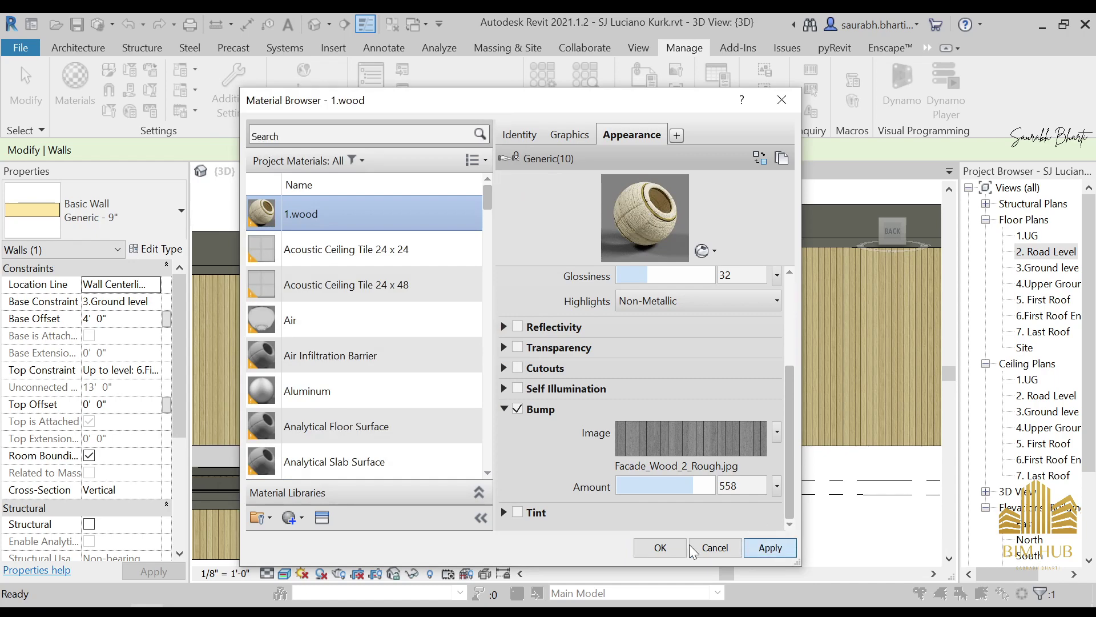
left_click(669, 547)
key("Escape")
Step: Examine the plank direction and scale on the back wall in 3D against the Back View.jpg reference photo
middle_click_drag(597, 361, 681, 364, "shift")
scroll(611, 371, "up", 5)
middle_click_drag(608, 364, 543, 379, "shift")
scroll(585, 372, "up", 4)
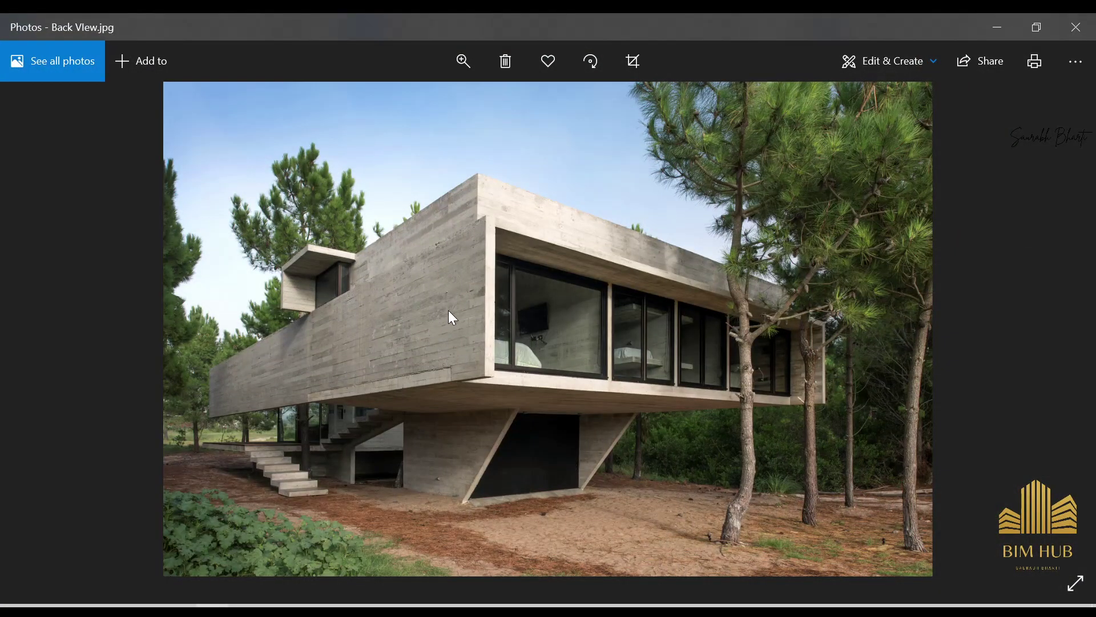
scroll(464, 279, "up", 3)
left_click(997, 27)
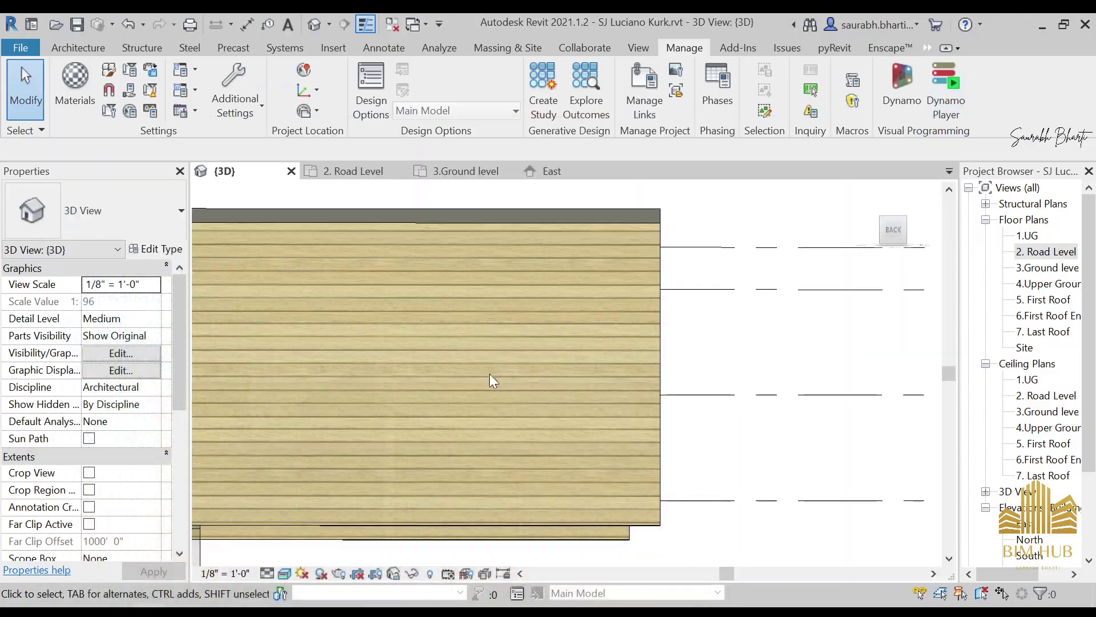
scroll(624, 342, "down", 4)
left_click(607, 341)
middle_click_drag(607, 334, 641, 418, "shift")
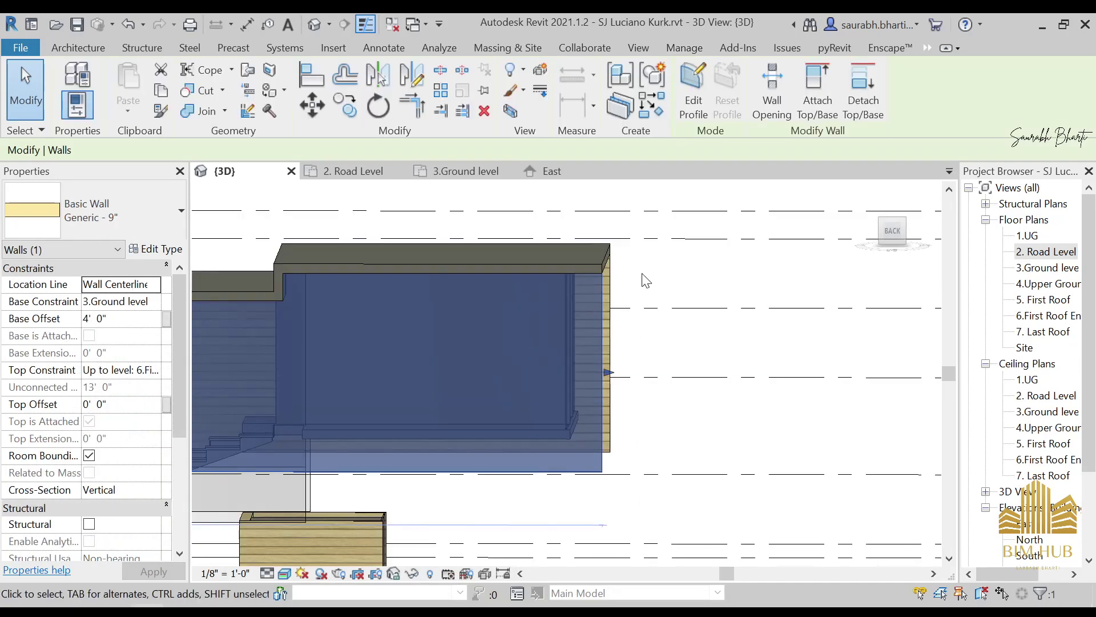
left_click(643, 274)
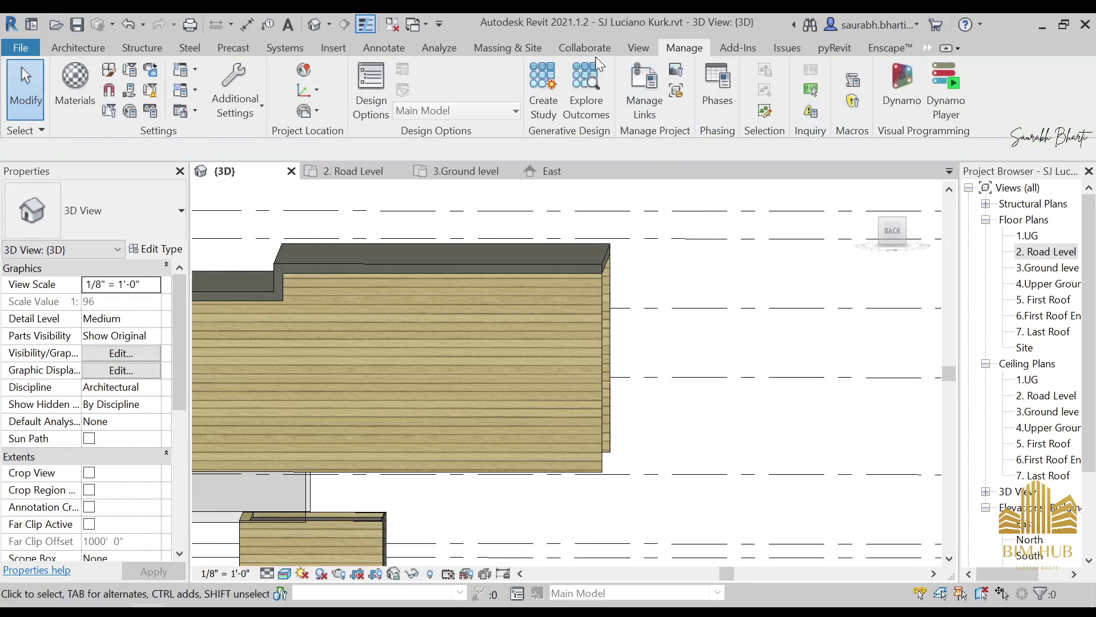
Step: Set the sample size of 1.wood's Facade_Wood_2.jpg appearance image to 20'-0" in width and height
left_click(75, 82)
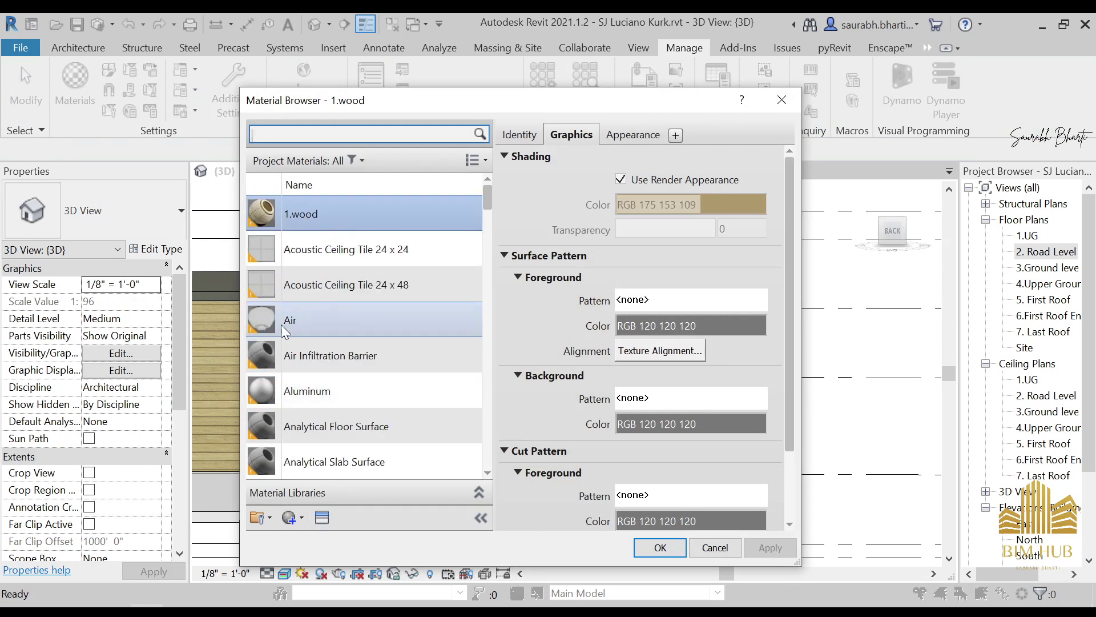
left_click(665, 139)
mouse_move(699, 358)
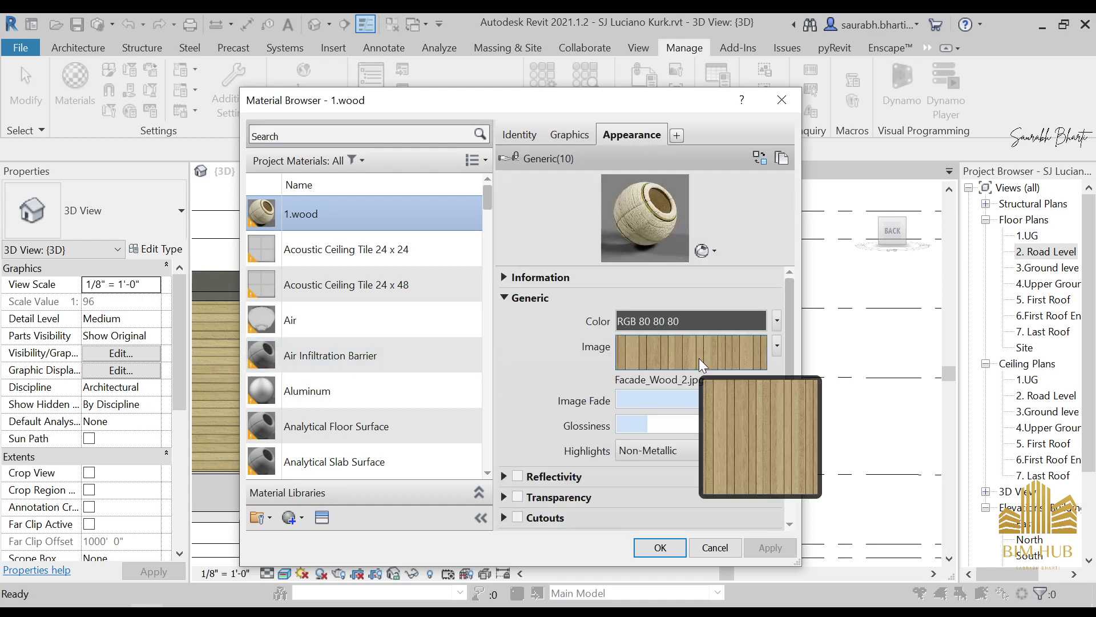
left_click(699, 358)
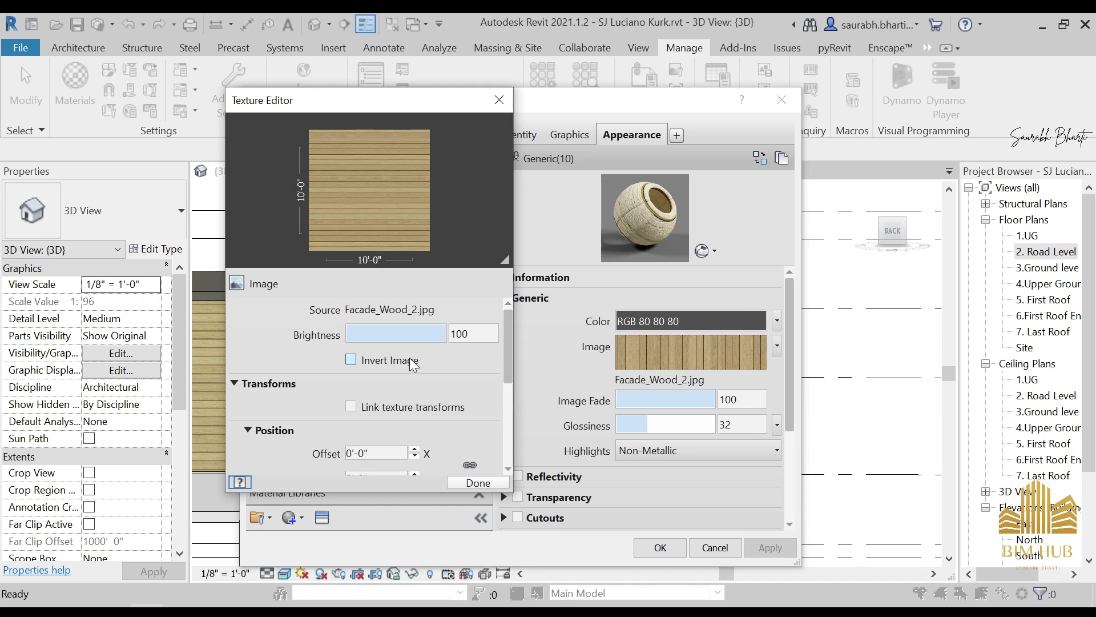
left_click(377, 453)
scroll(476, 438, "down", 5)
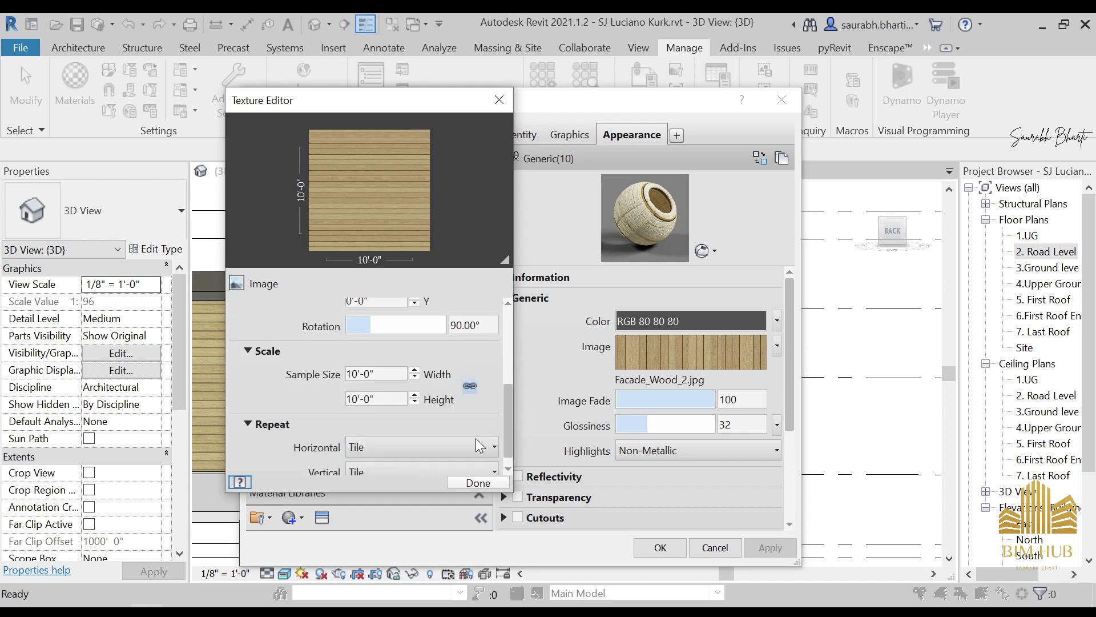
double_click(374, 374)
type("2")
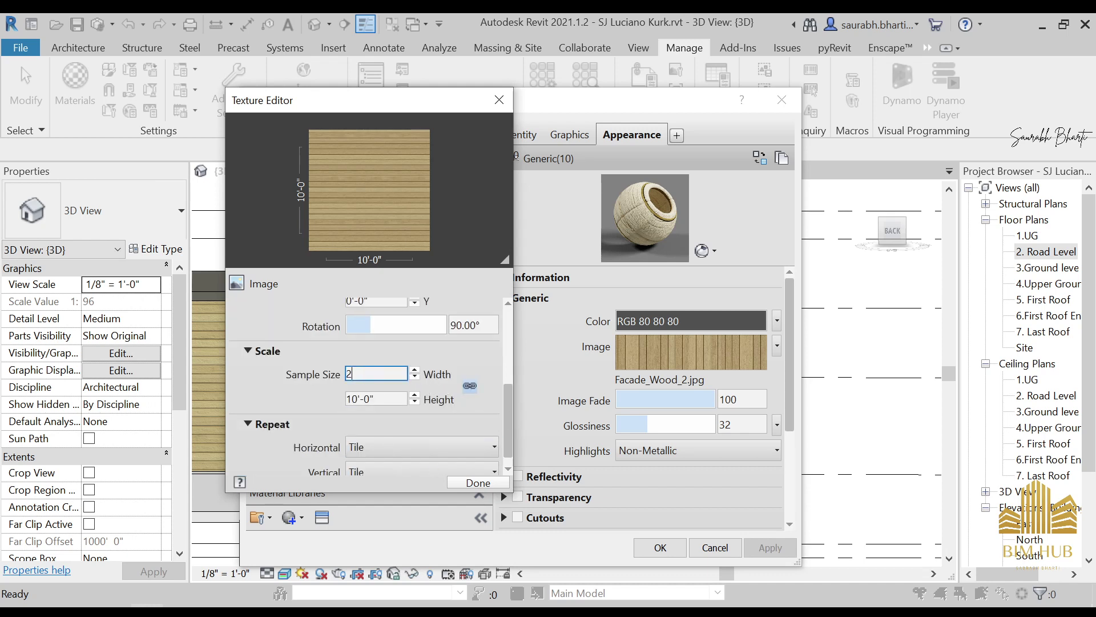
type("0'")
key("Tab")
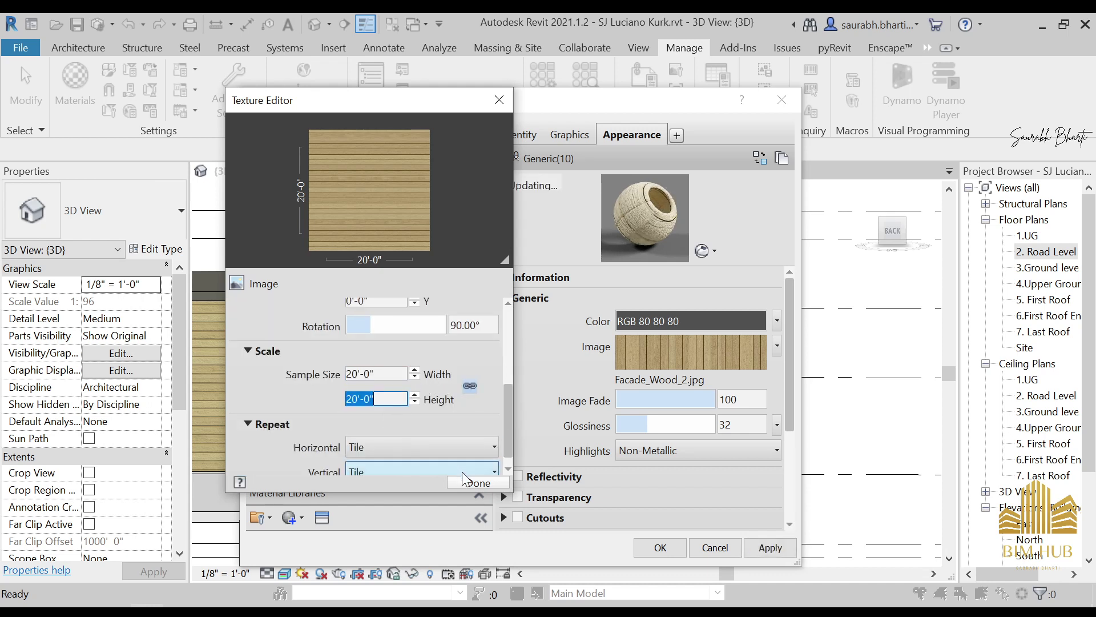
left_click(478, 483)
Step: Set the sample size of the Facade_Wood_2_Rough.jpg bump image to 20'-0", and apply and accept the material changes
scroll(789, 484, "down", 4)
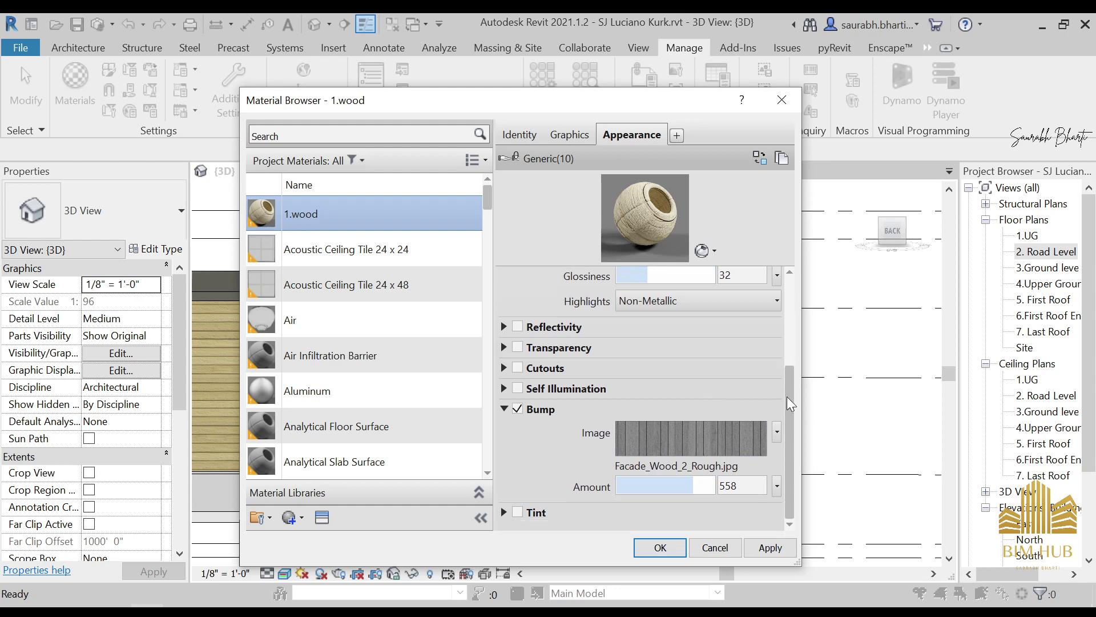
left_click(669, 449)
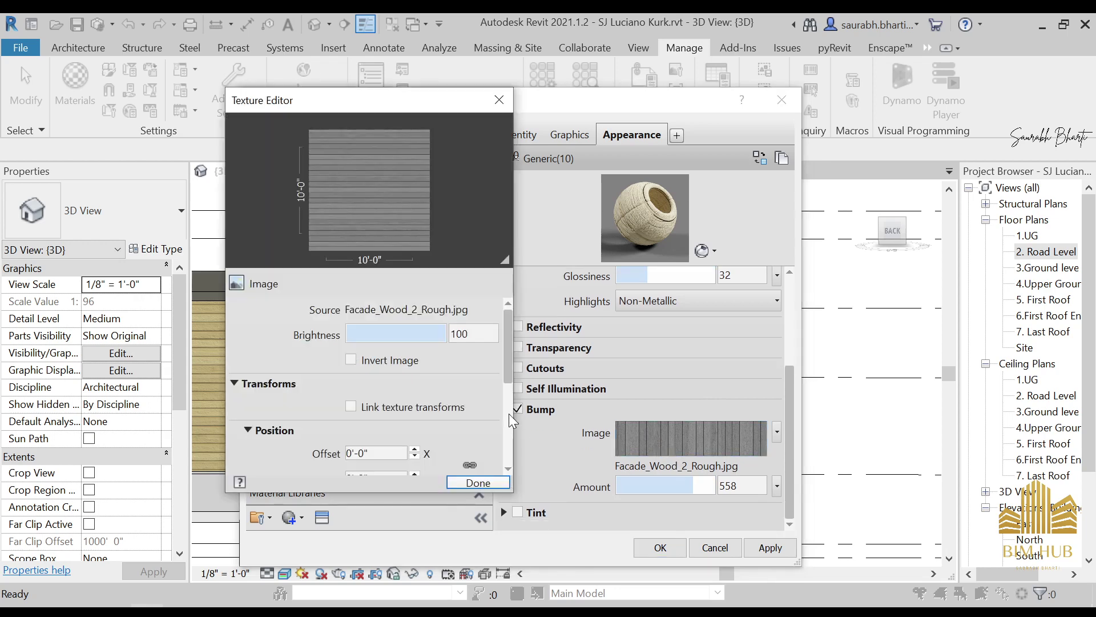
scroll(509, 413, "down", 3)
double_click(377, 374)
type("2")
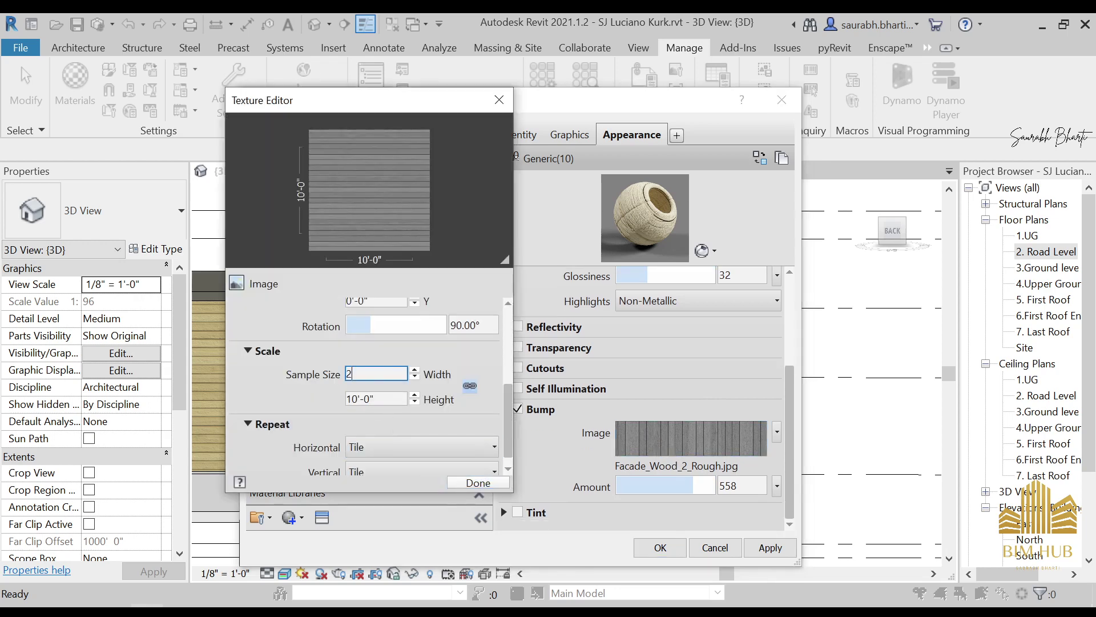
type("0'")
key("Tab")
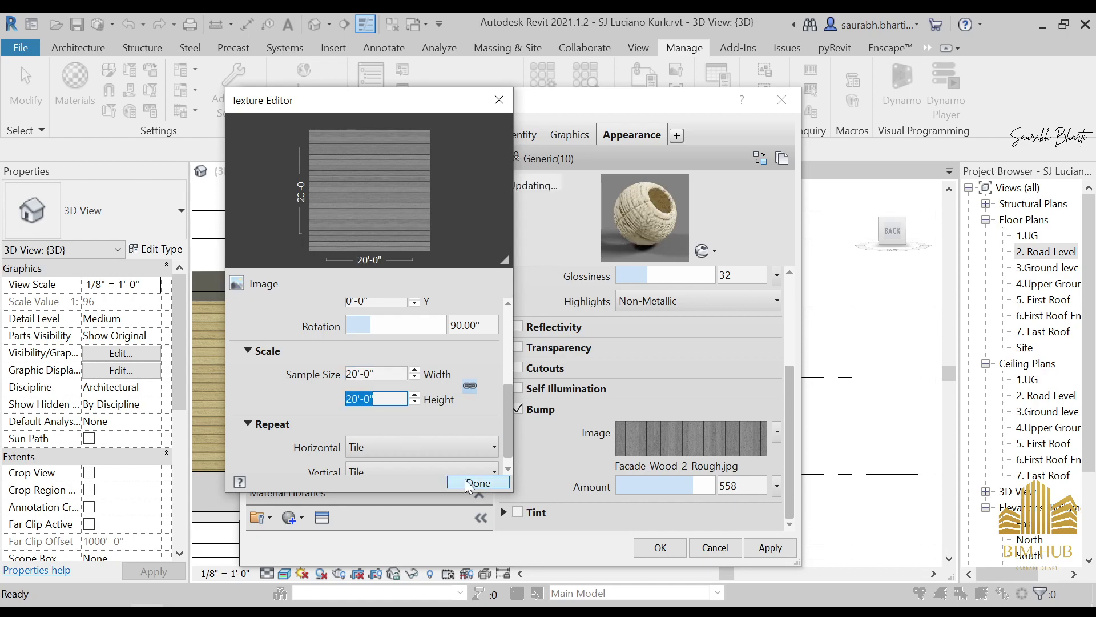
left_click(466, 481)
left_click(760, 551)
left_click(660, 548)
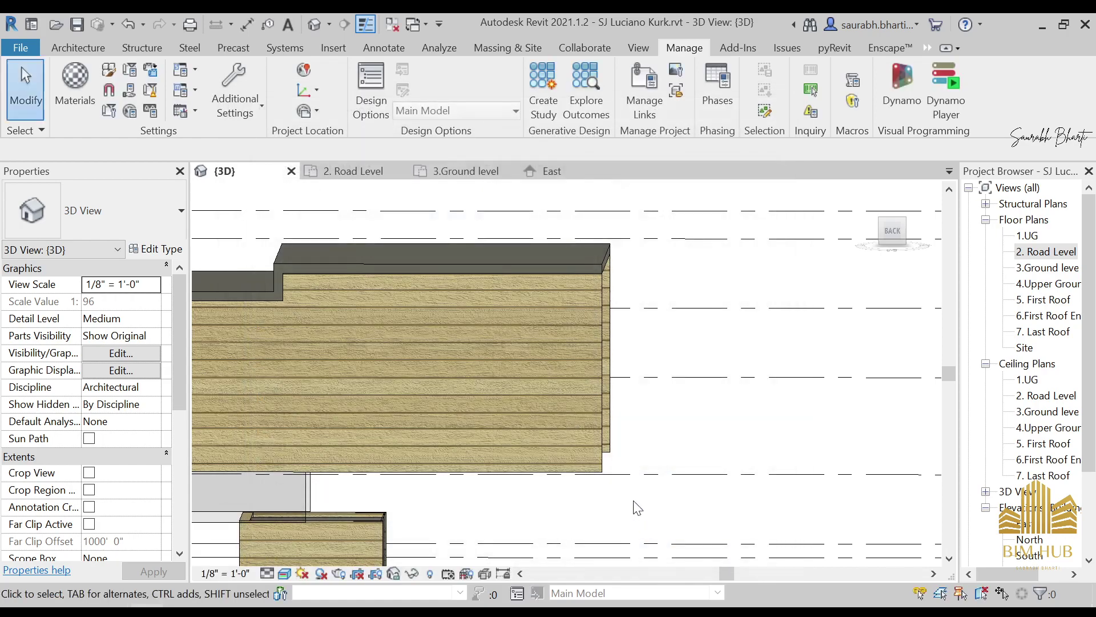
Step: Compare the enlarged plank texture on the model's back side with the board-marked walls and lower supports in the Back View.jpg photo
scroll(630, 466, "down", 2)
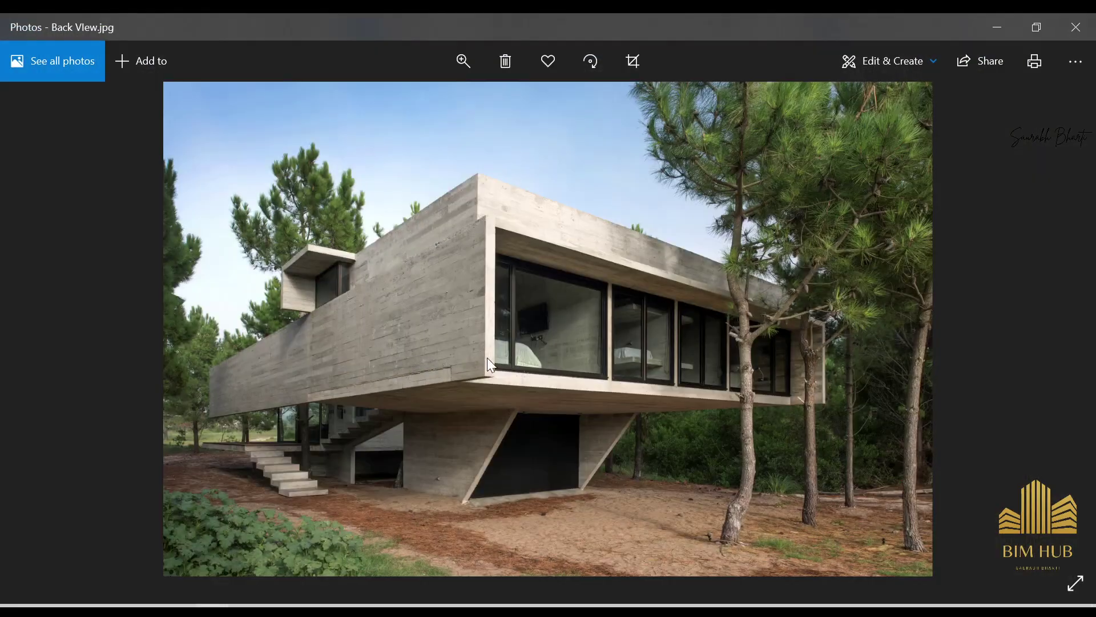
double_click(439, 285)
left_click_drag(440, 288, 560, 291)
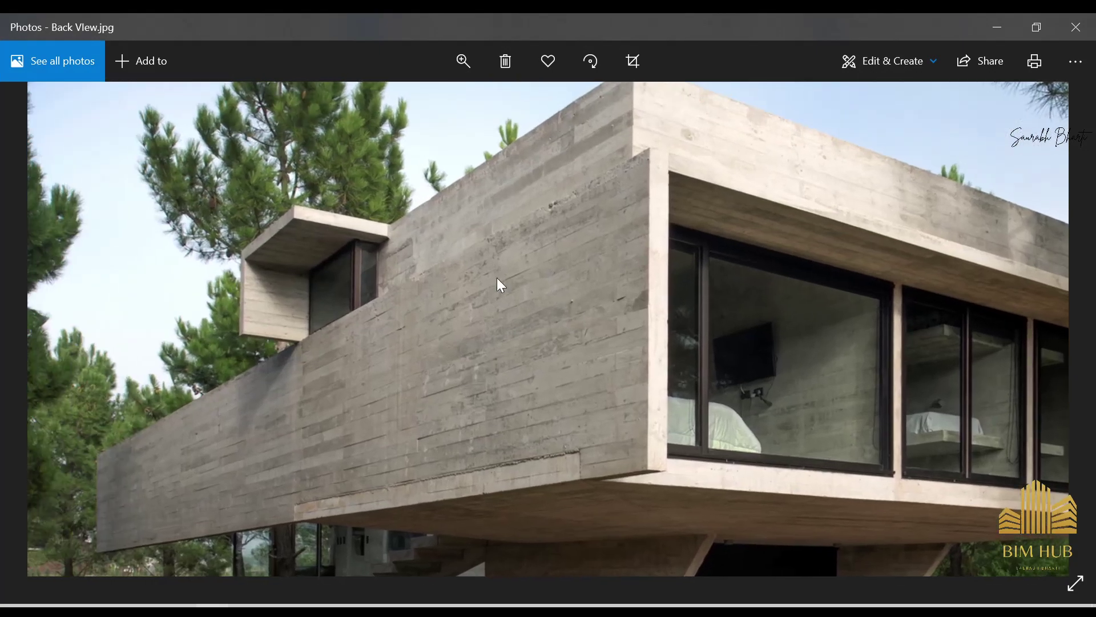
left_click_drag(412, 392, 462, 347)
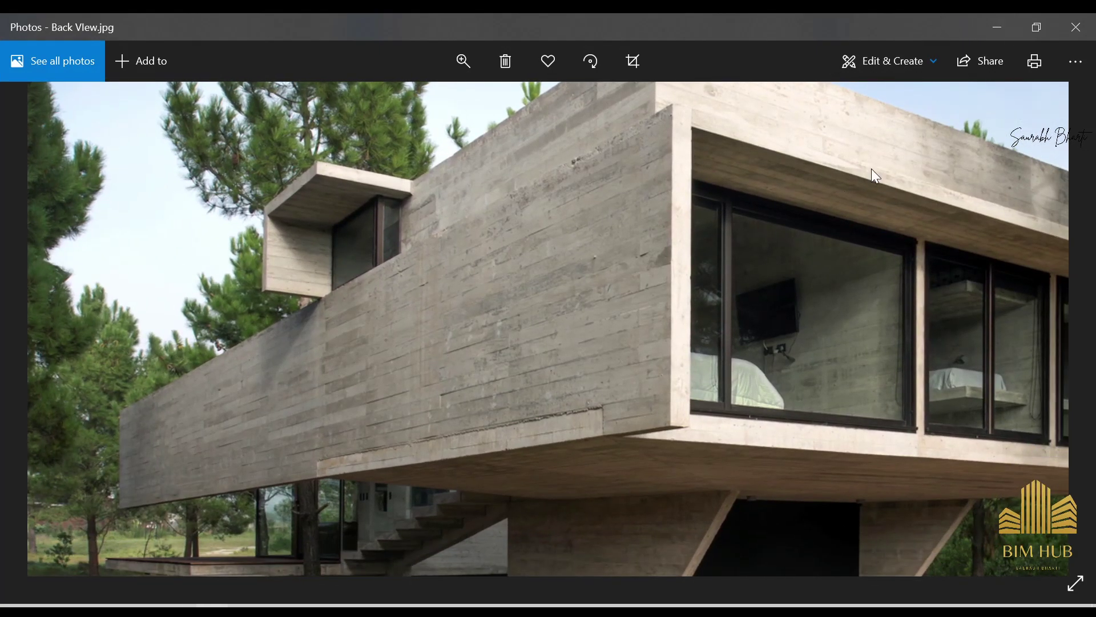
scroll(705, 188, "down", 2)
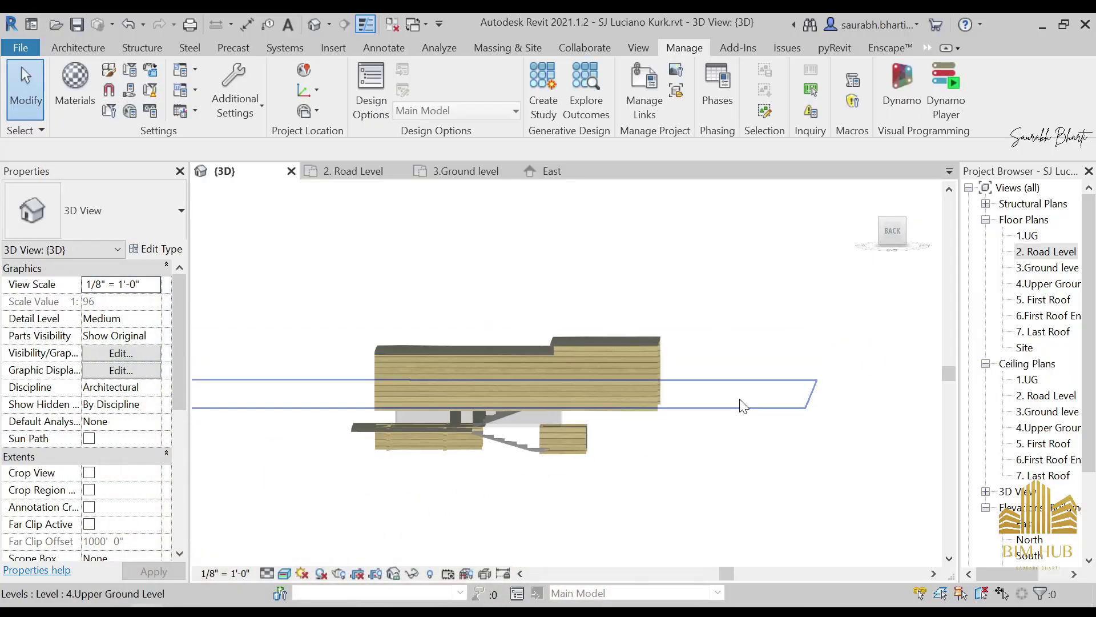
middle_click_drag(742, 405, 834, 264, "shift")
scroll(612, 390, "up", 3)
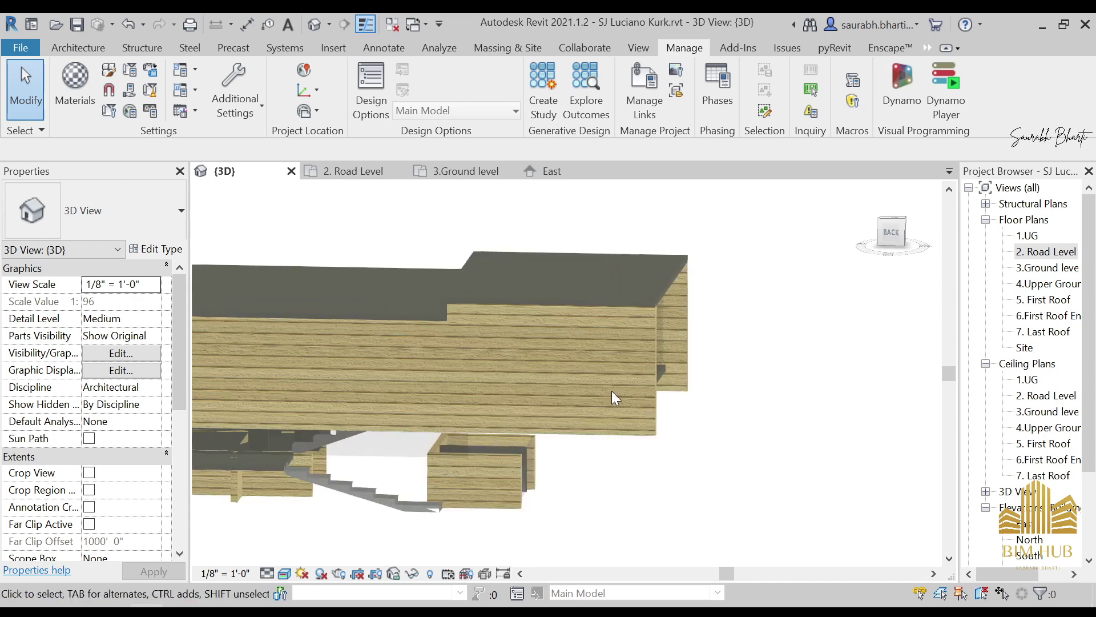
left_click(893, 234)
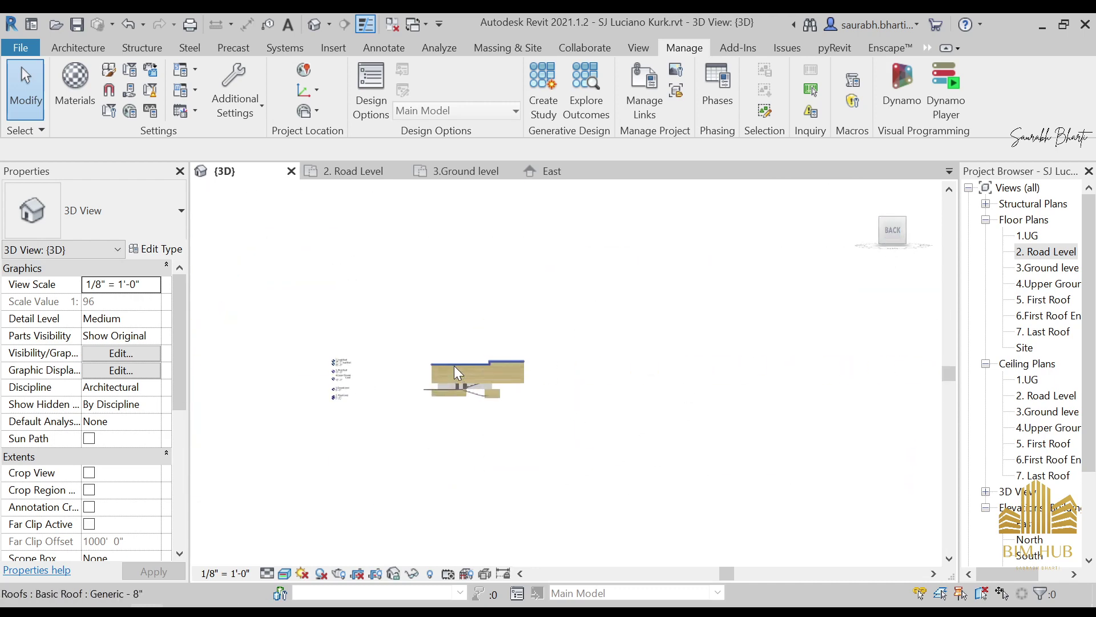
scroll(484, 415, "up", 3)
middle_click_drag(484, 415, 505, 417, "shift")
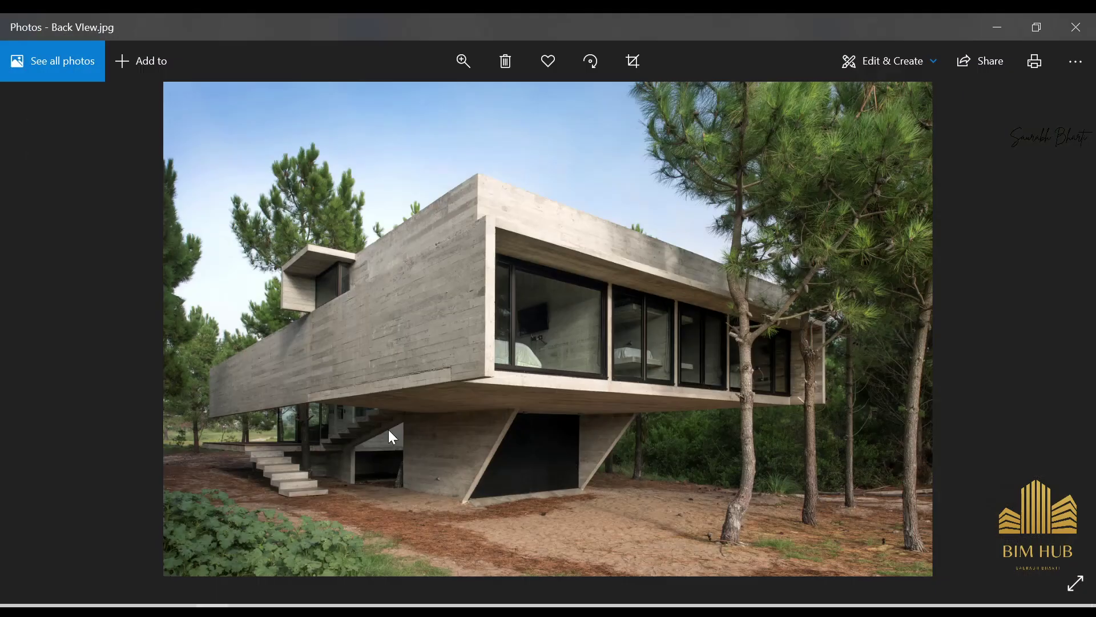
scroll(400, 425, "up", 3)
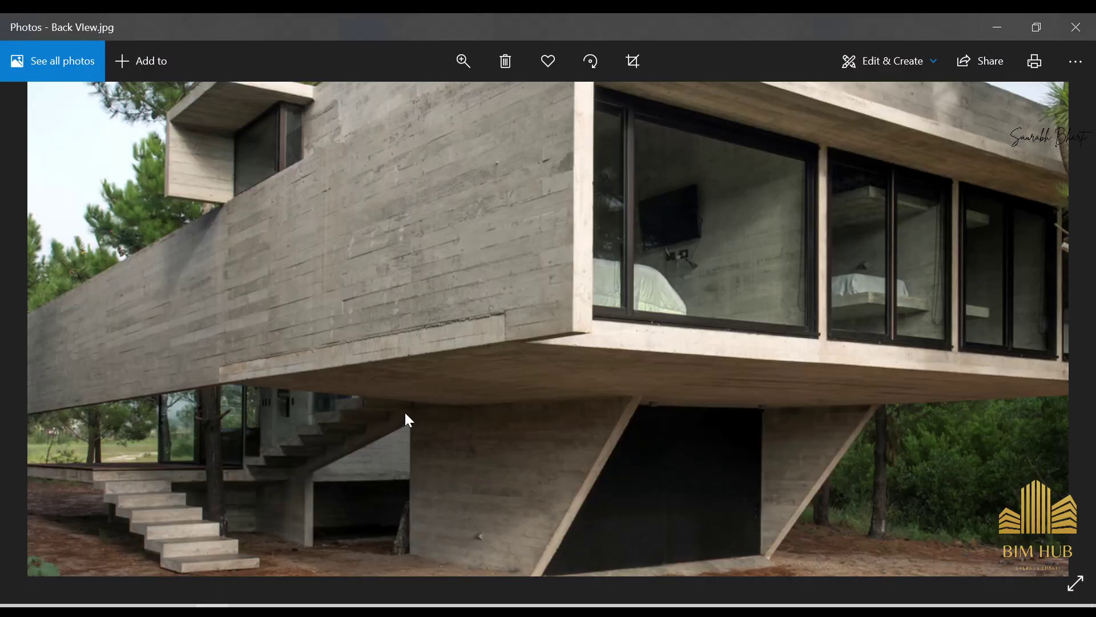
Step: Examine the side wall, roof edge and windows in the back view reference photo, and return to the Revit model
left_click_drag(517, 264, 445, 394)
left_click_drag(377, 424, 591, 324)
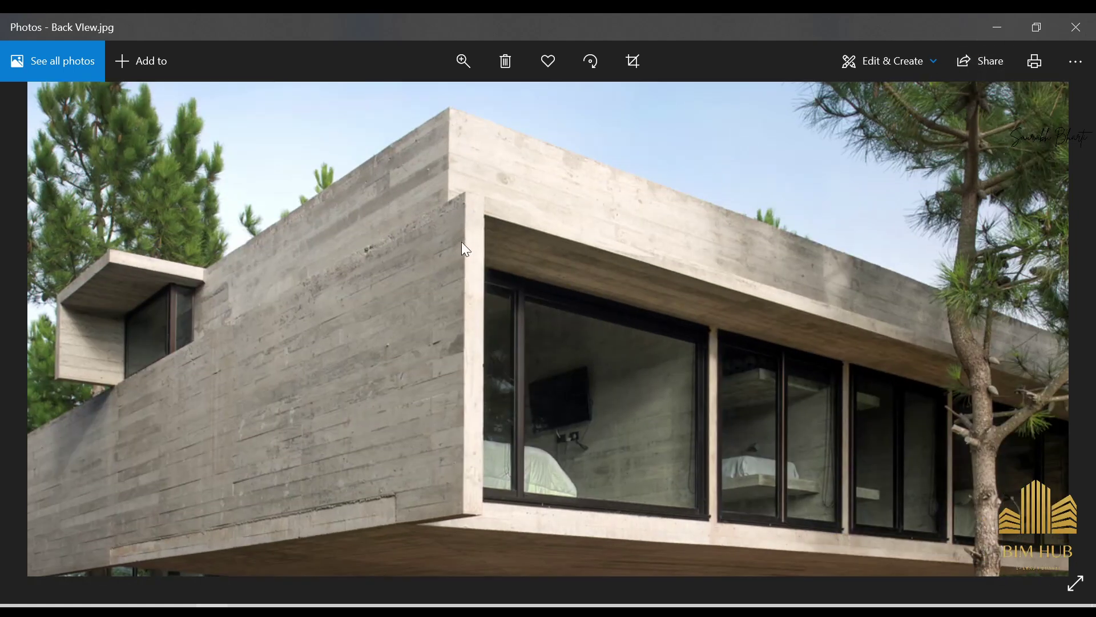
left_click(997, 28)
Step: Select the stepped roof, face the 3D view to the back and compare it with the reference photo
middle_click_drag(731, 352, 596, 282, "shift")
left_click(750, 255)
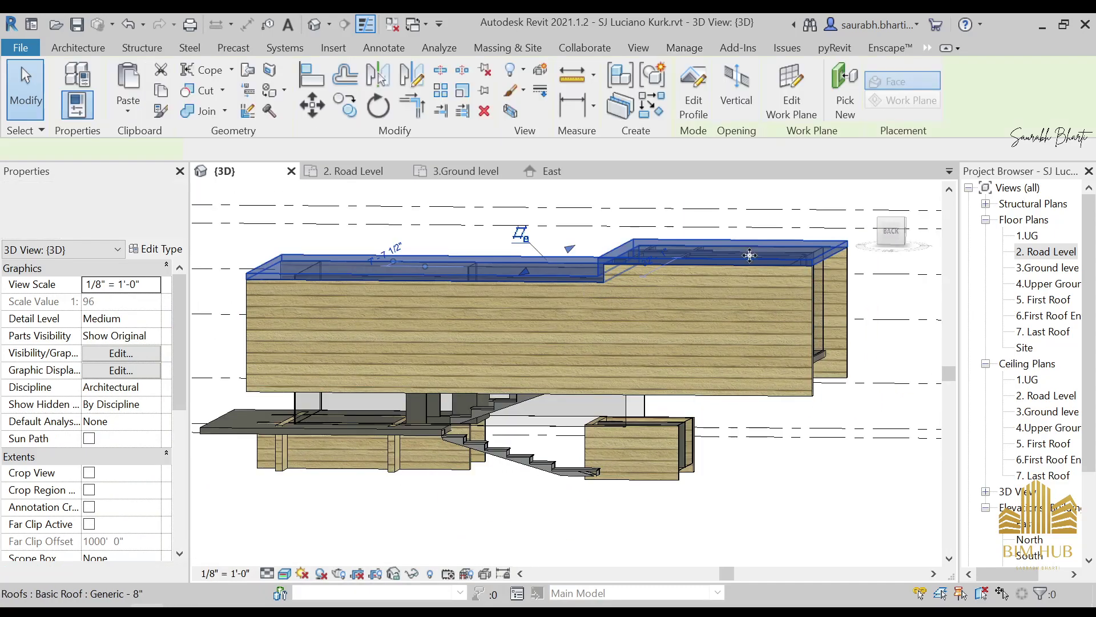
left_click(898, 239)
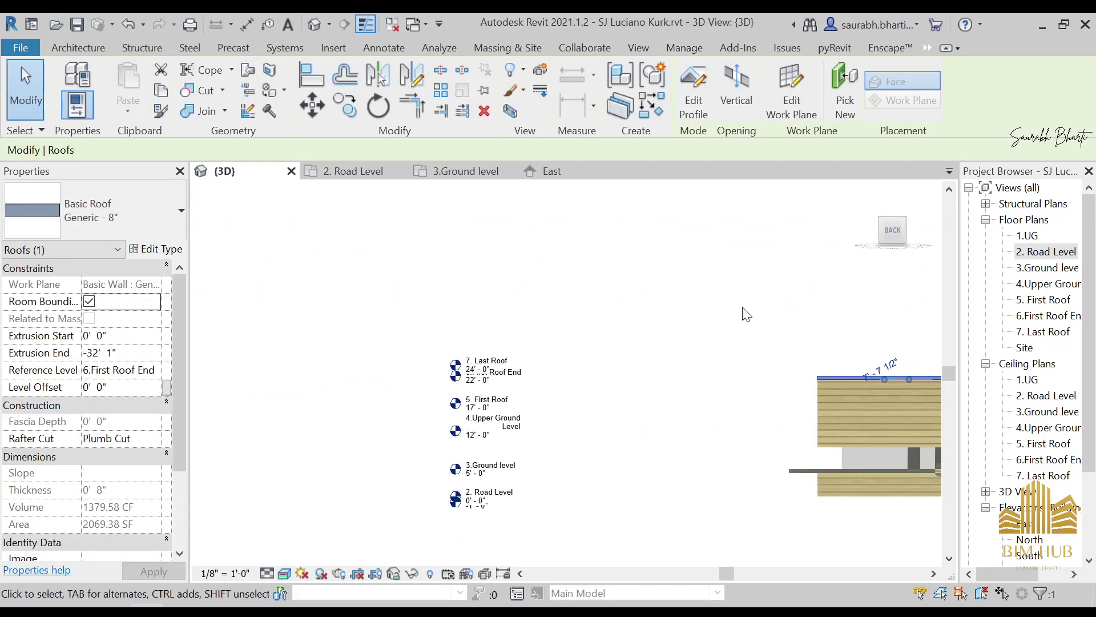
key("alt+Tab")
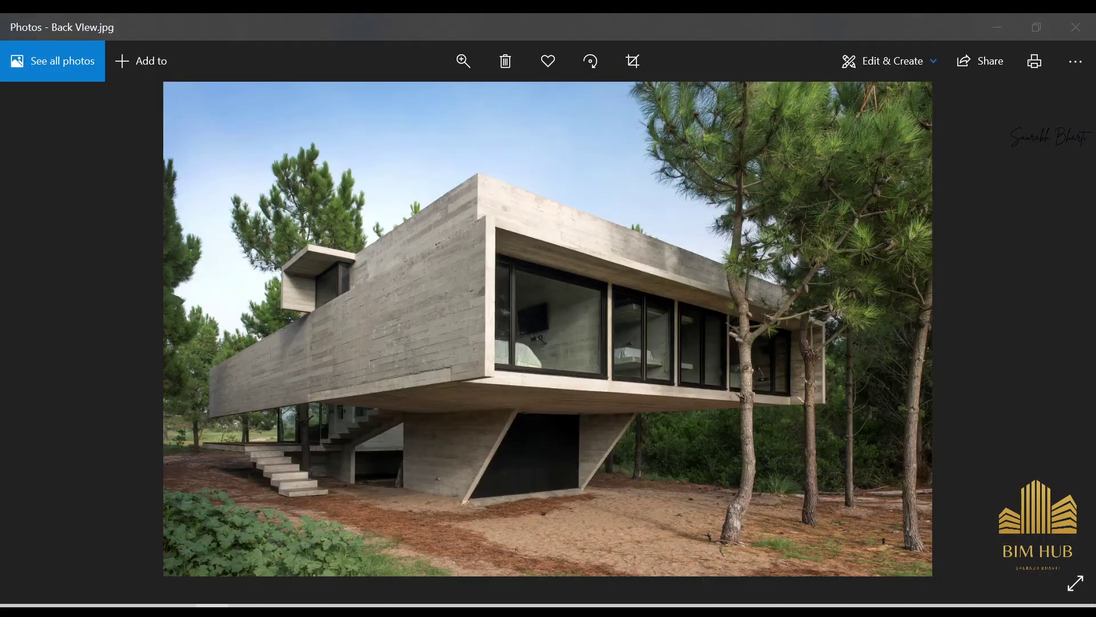
key("alt+Tab")
left_click(708, 92)
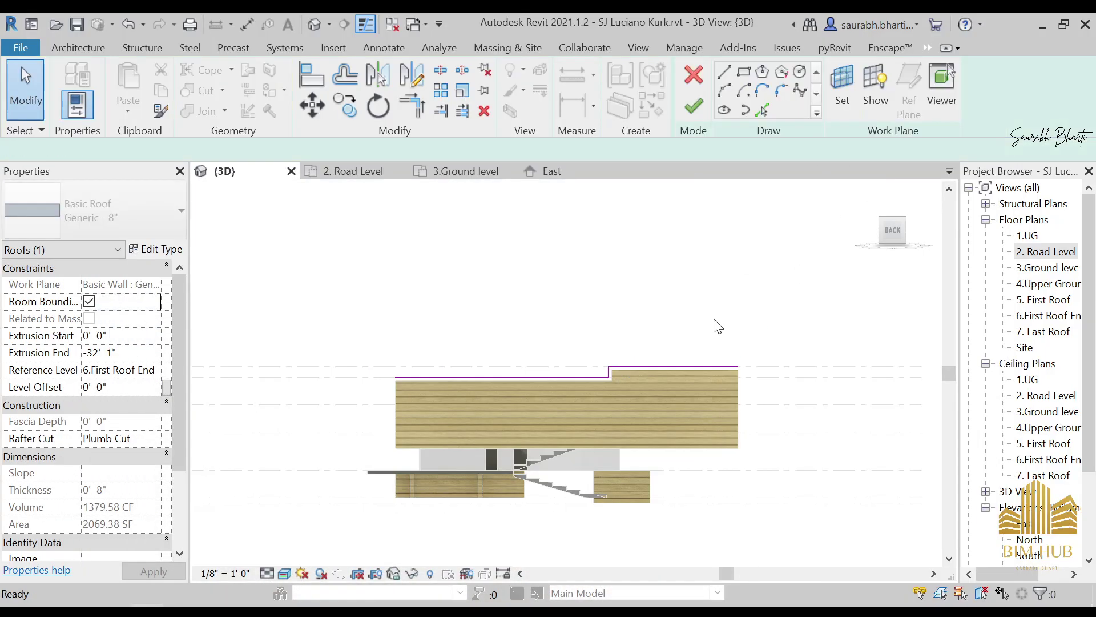
scroll(725, 377, "up", 2)
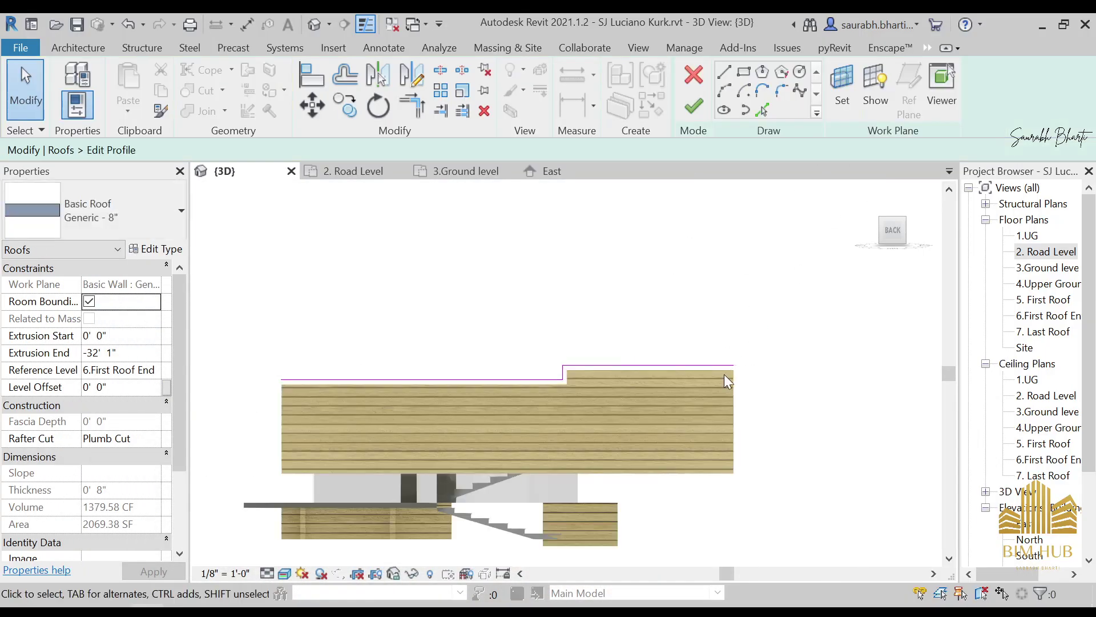
left_click(693, 76)
scroll(736, 377, "down", 2)
Step: Temporarily hide the long back wall in the 3D view
left_click(743, 403)
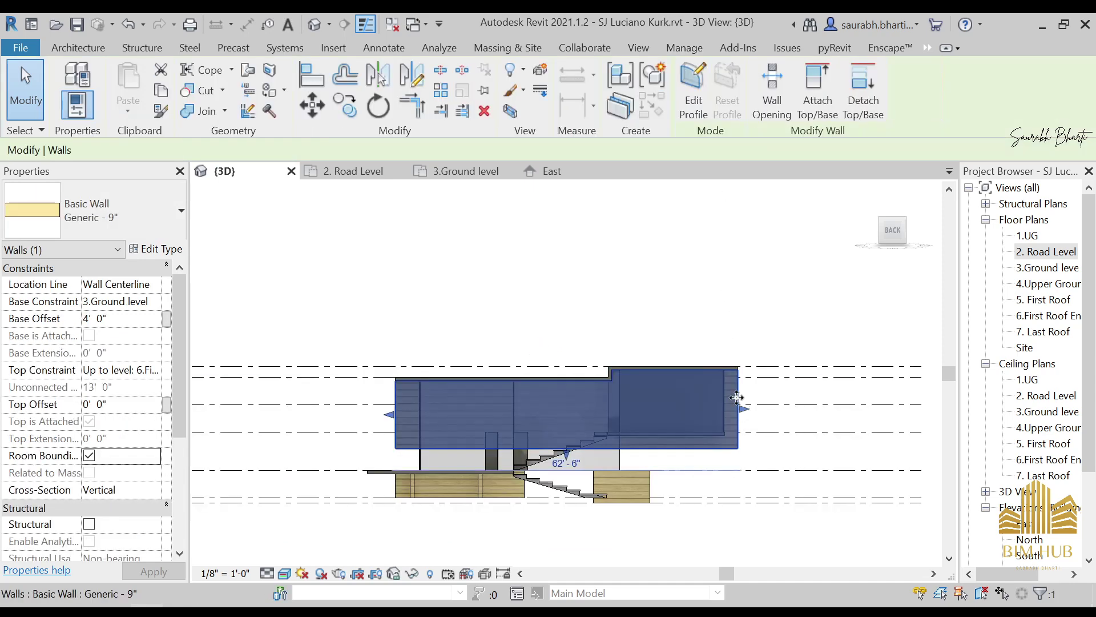
key("h")
key("h")
Step: Edit the roof profile and draw a horizontal line about 27' 6" long from the foot of the roof step past the wall's end
left_click(716, 369)
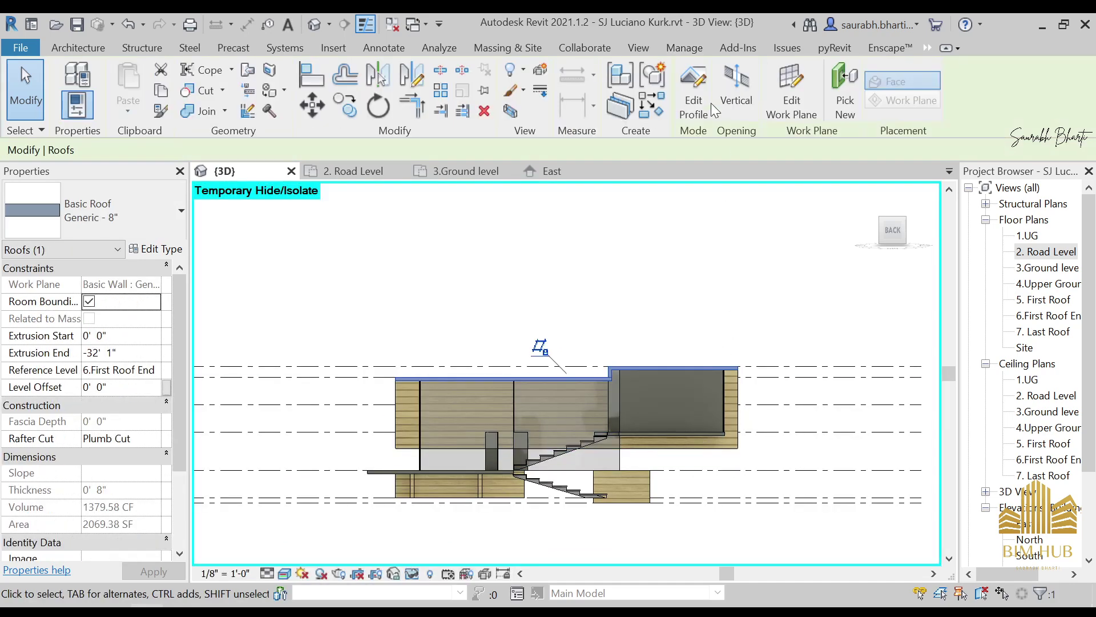
left_click(697, 105)
scroll(732, 400, "up", 2)
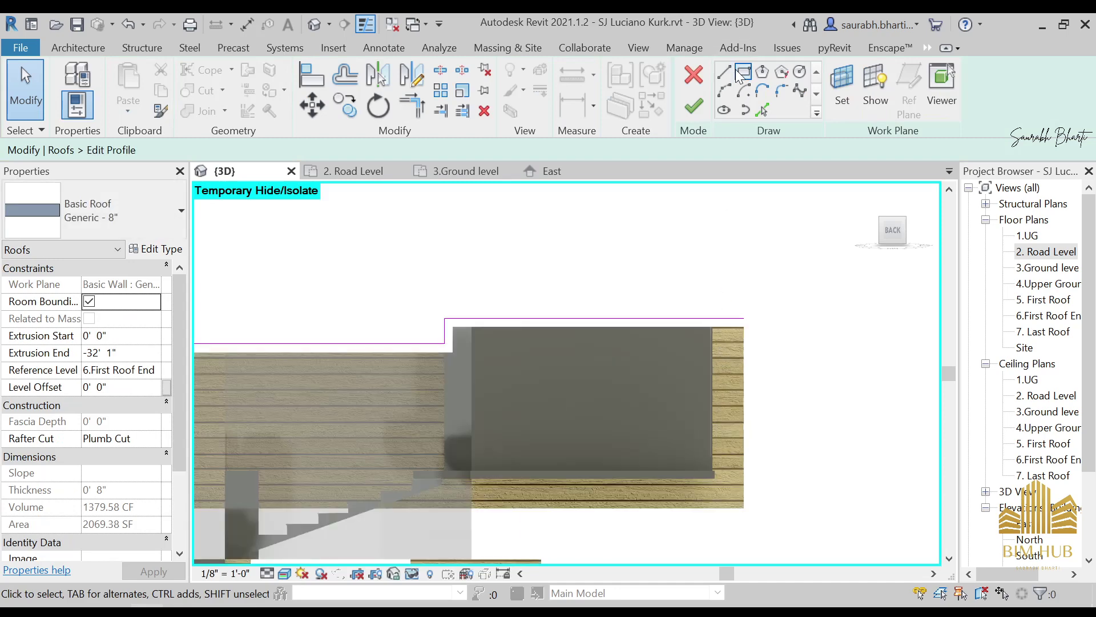
left_click(724, 73)
scroll(688, 285, "up", 3)
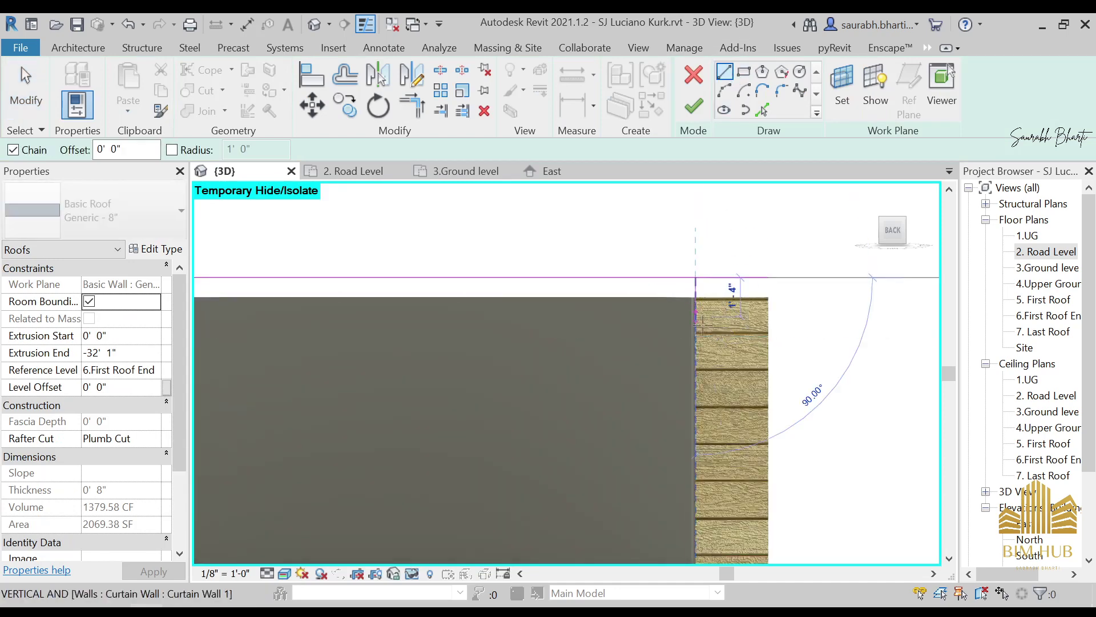
scroll(696, 371, "down", 5)
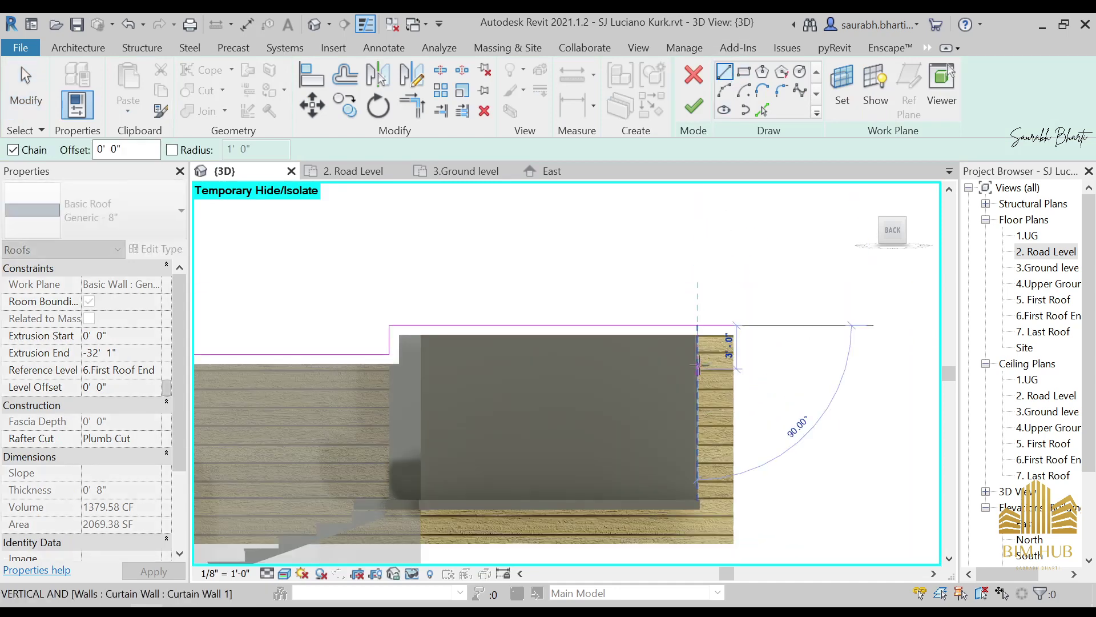
key("Escape")
scroll(534, 351, "up", 1)
scroll(532, 357, "up", 1)
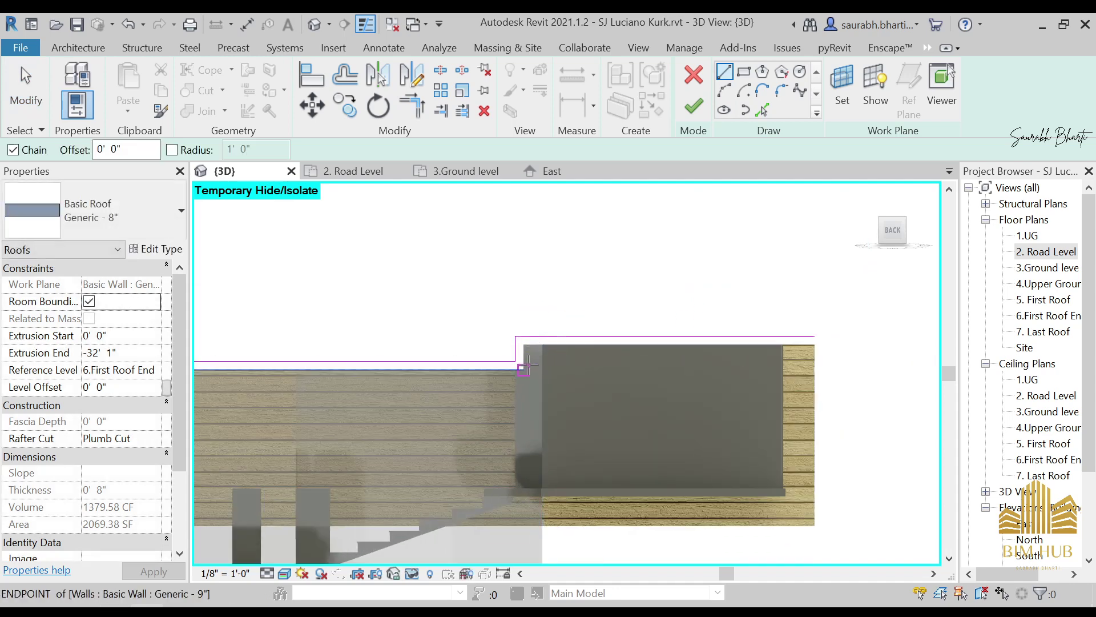
left_click(514, 361)
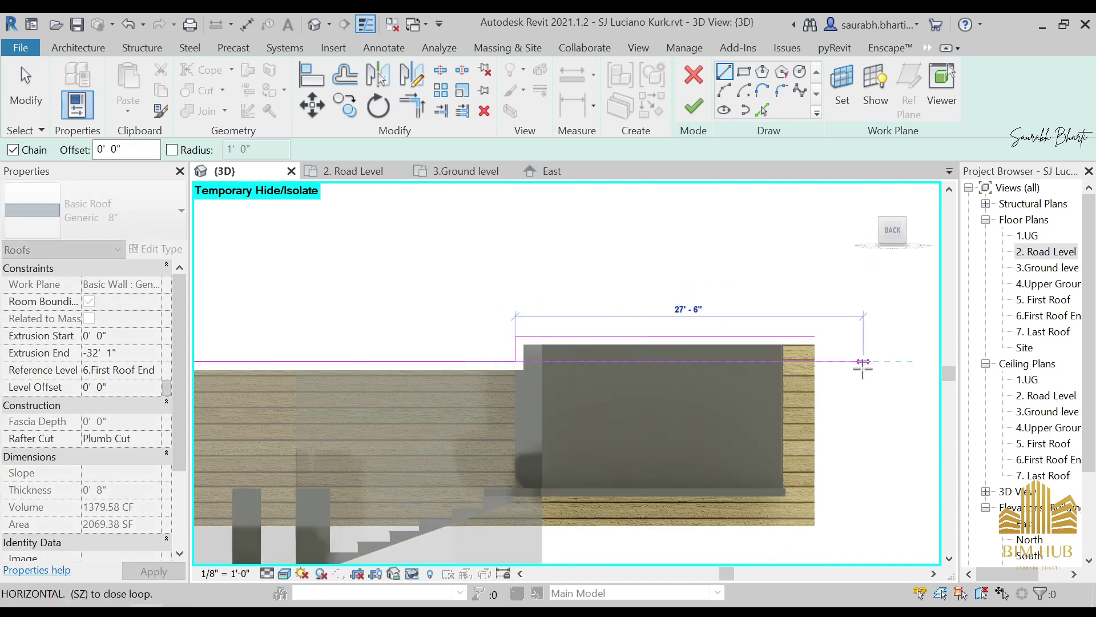
key("Escape")
key("Escape")
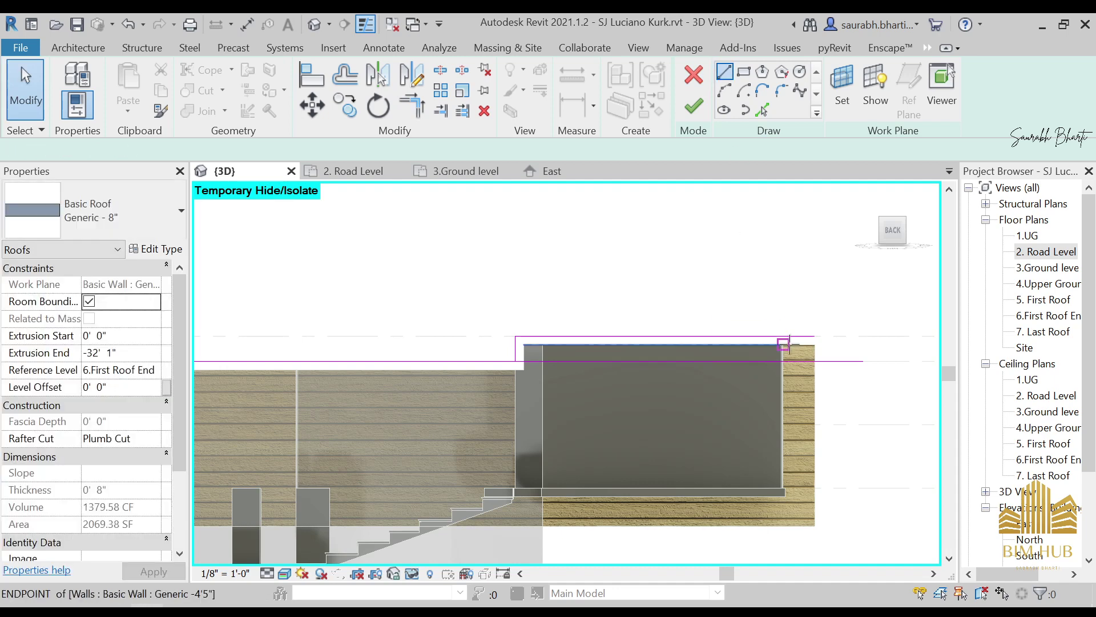
Step: Draw a 2' 0" vertical profile line along the curtain wall's outer edge, from the new horizontal line up to the upper roof line
scroll(791, 344, "up", 3)
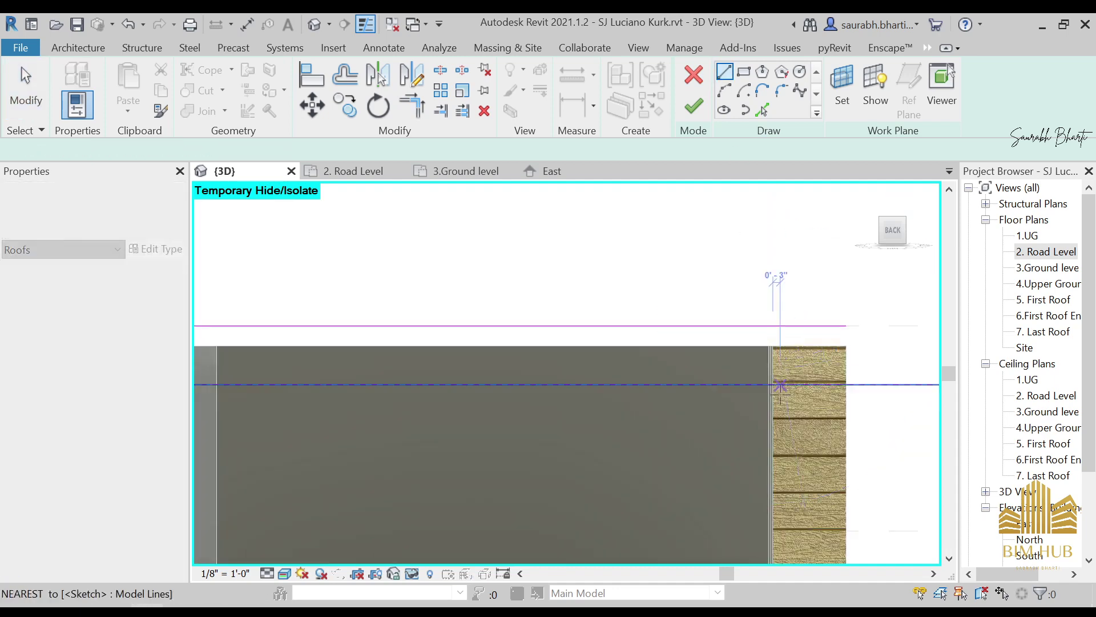
left_click(773, 384)
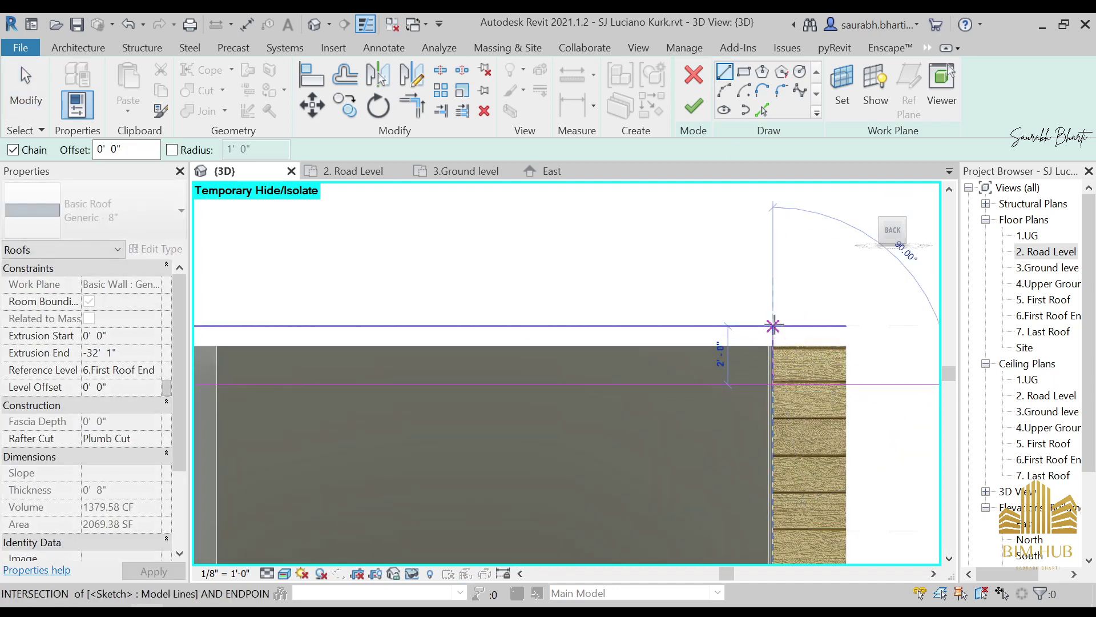
left_click(773, 326)
key("Escape")
key("Escape")
Step: Trim the upper roof line to a corner with the new vertical line
key("t")
key("r")
left_click(753, 327)
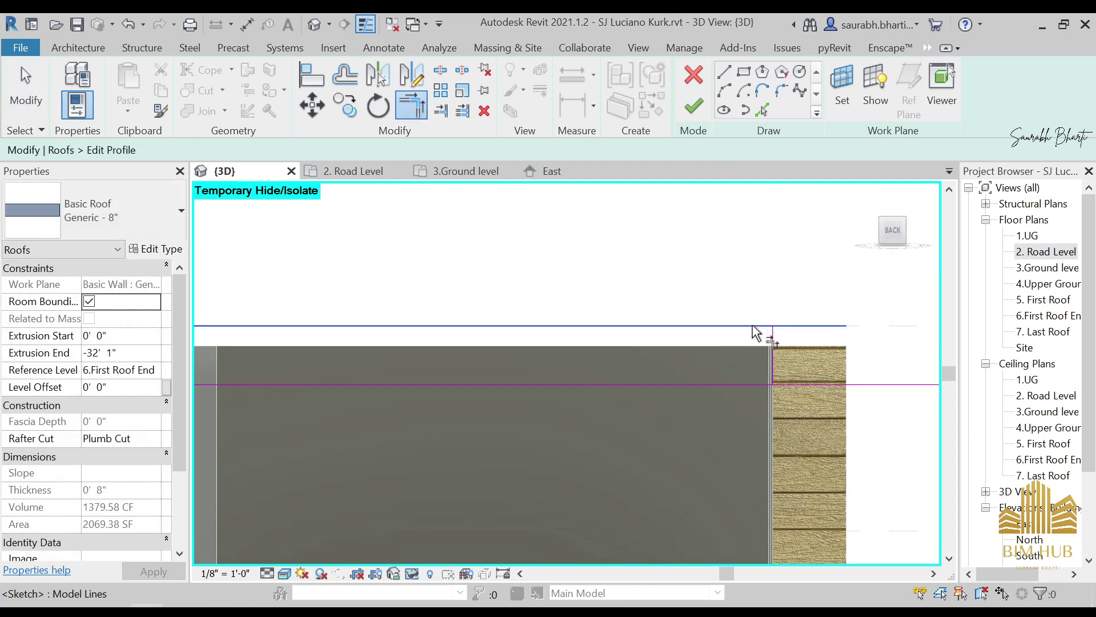
left_click(773, 341)
scroll(760, 353, "down", 3)
key("Escape")
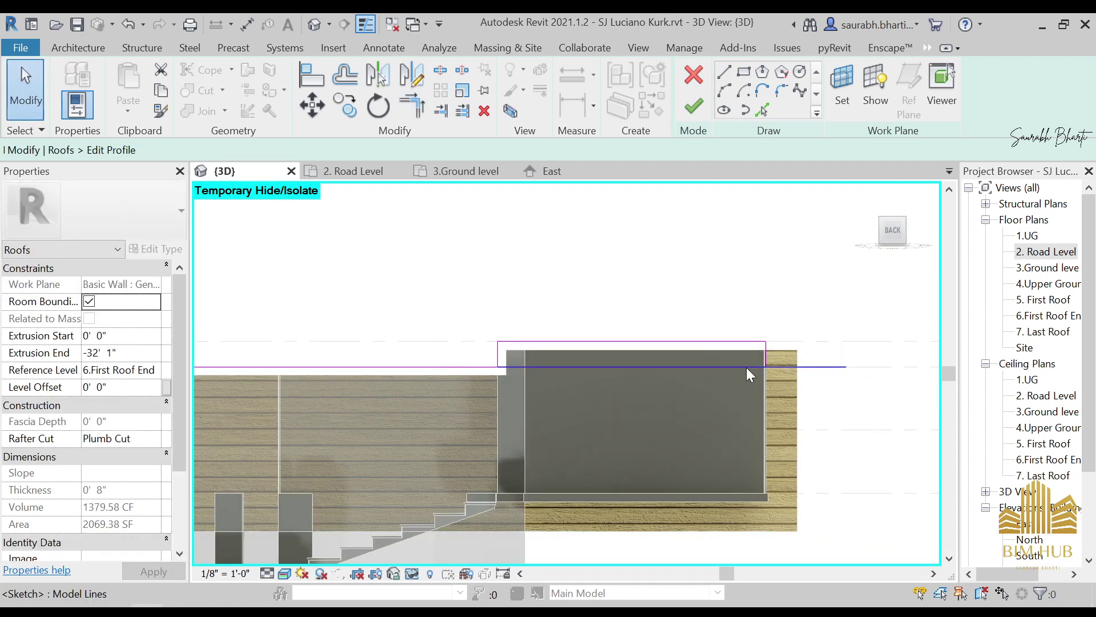
Step: Try to shorten the lower horizontal line by moving its inner end to the foot of the new vertical line
scroll(756, 368, "up", 3)
scroll(760, 362, "up", 2)
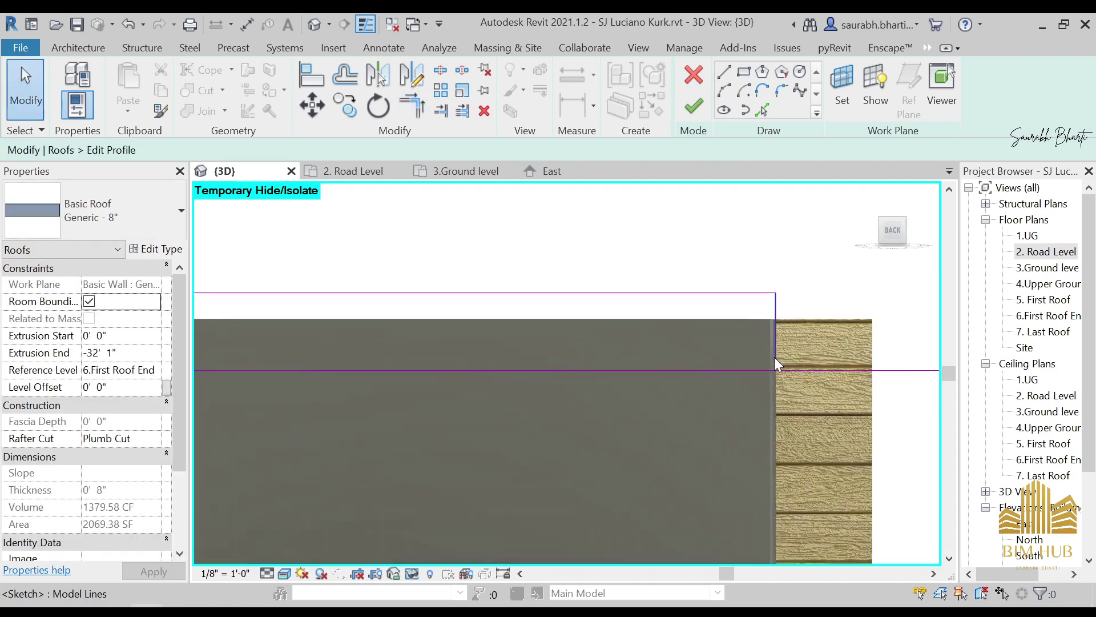
left_click(765, 365)
scroll(478, 365, "down", 3)
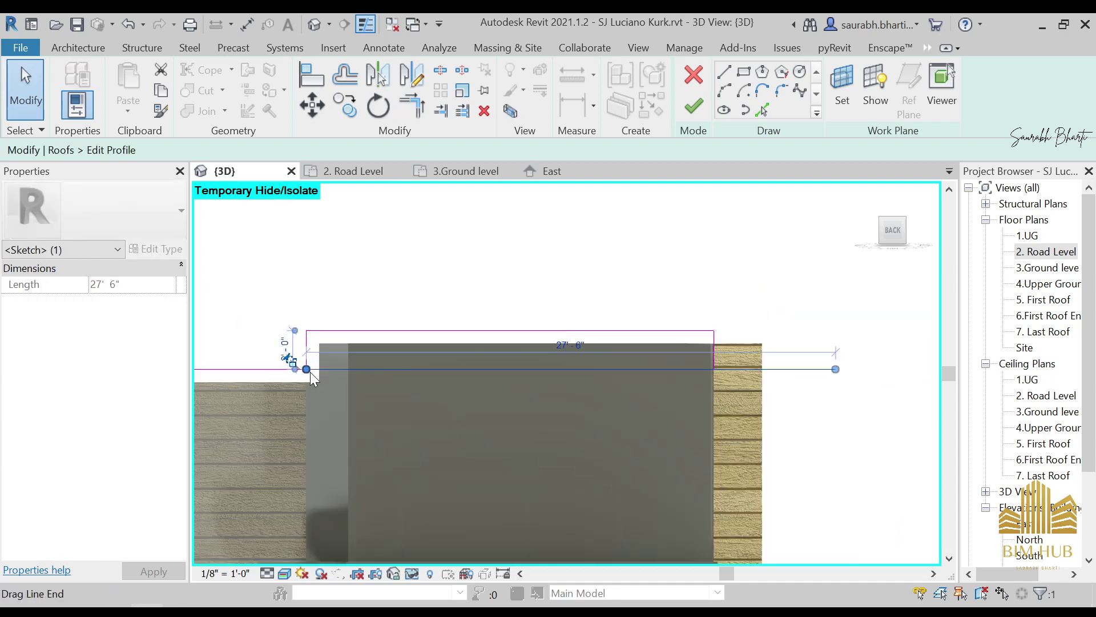
left_click_drag(310, 372, 702, 368)
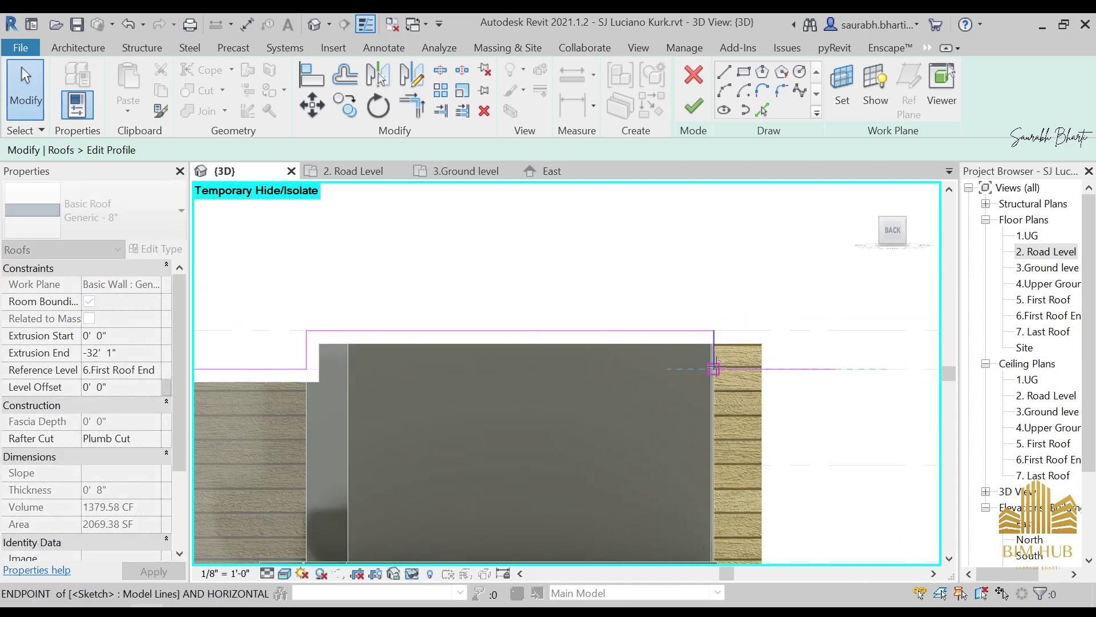
key("Escape")
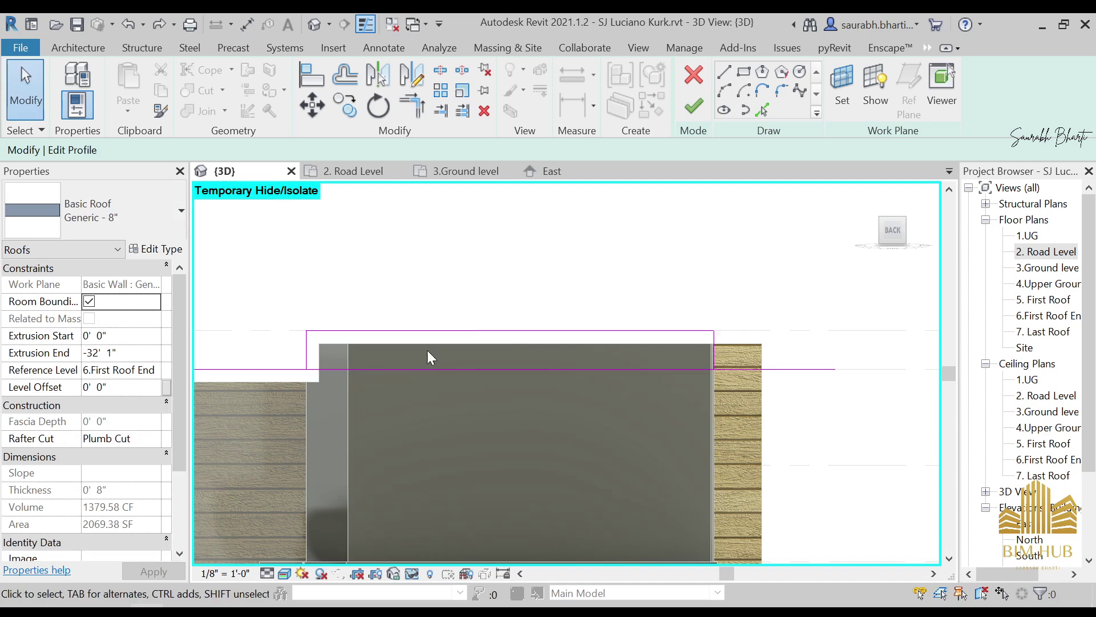
Step: Split the lower horizontal line under the raised roof and delete the segment adjoining the existing roof step
left_click(427, 368)
left_click(604, 235)
key("s")
key("l")
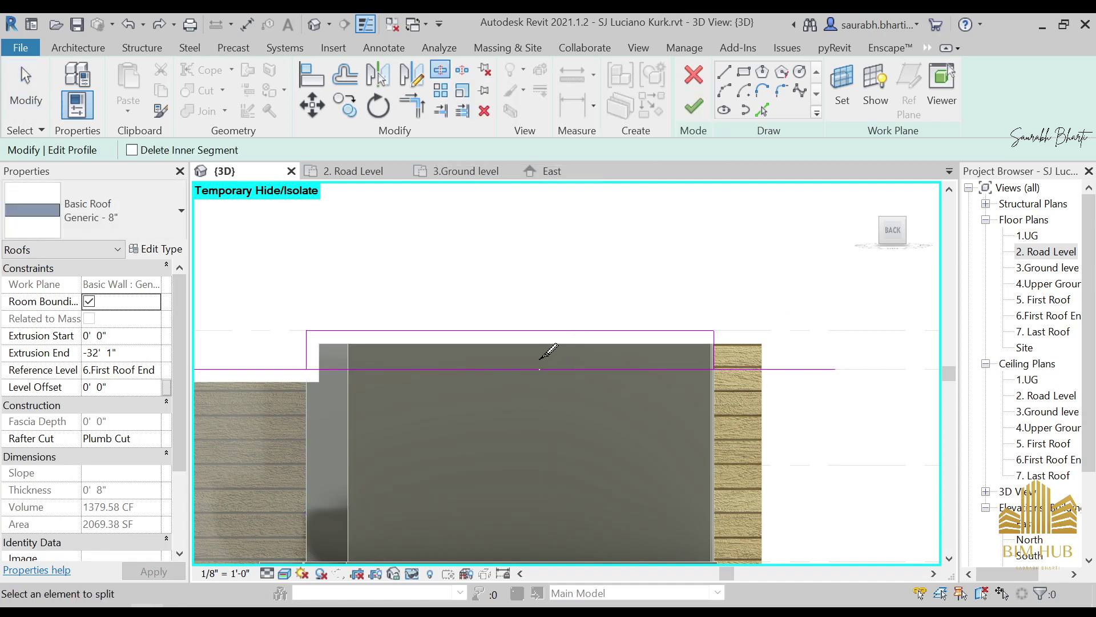
left_click(539, 369)
key("Escape")
left_click(502, 369)
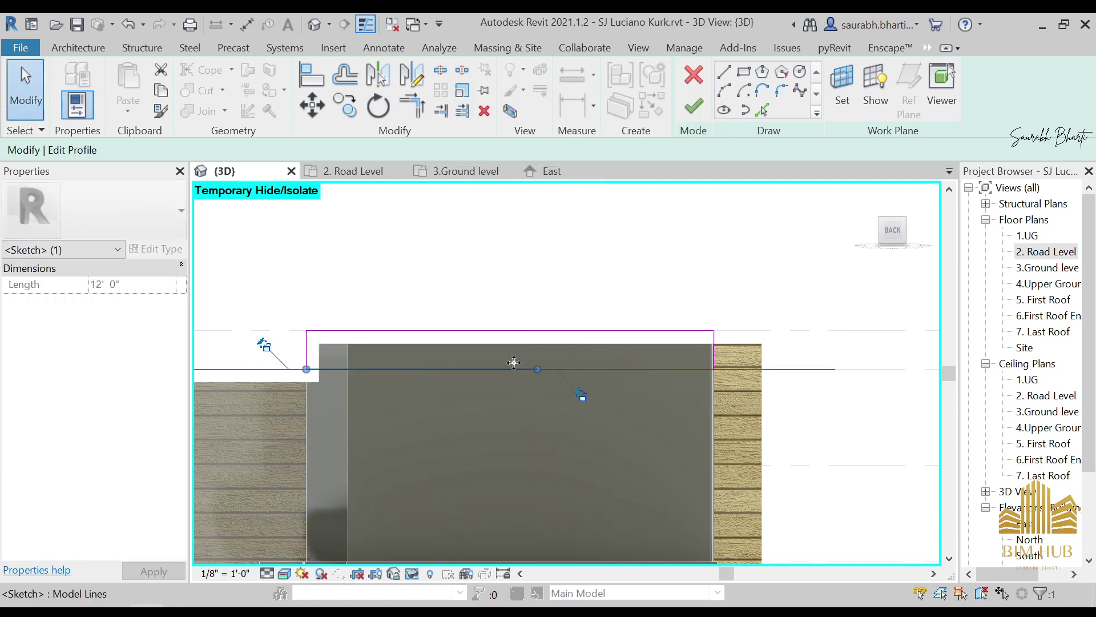
key("Delete")
Step: Trim the remaining lower line to a corner with the vertical line, keeping its outer part, and finish the roof profile
key("t")
key("r")
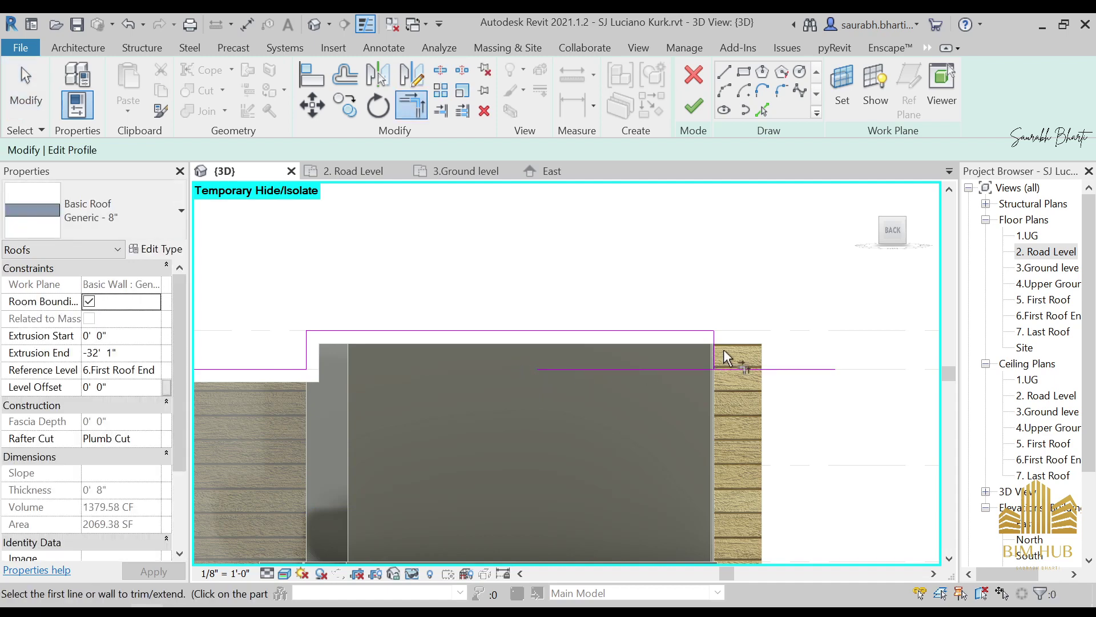
left_click(714, 340)
left_click(728, 370)
scroll(728, 370, "down", 2)
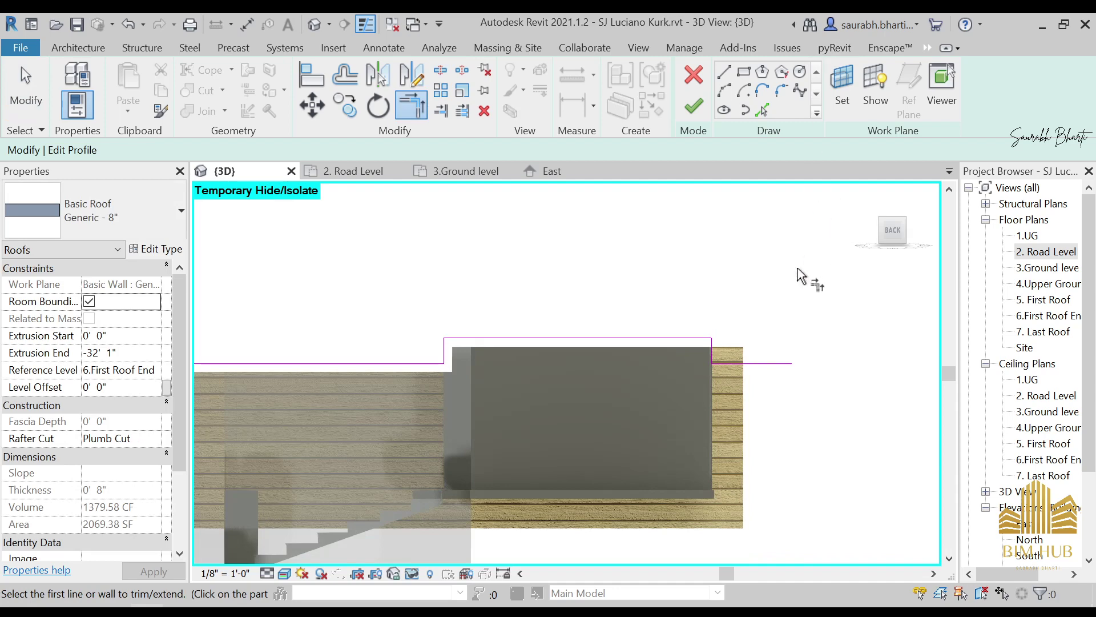
left_click(695, 106)
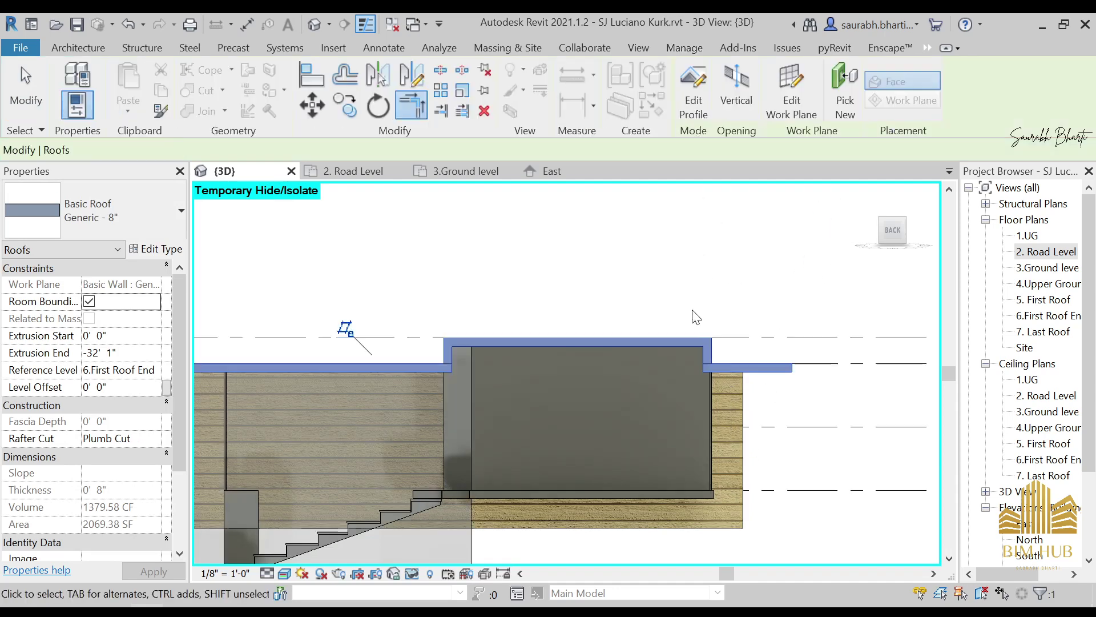
Step: Restore the temporarily hidden wall and inspect the stepped roof overhang from the back
mouse_move(693, 313)
middle_mouse_down("shift")
mouse_move(708, 306)
mouse_move(692, 404)
mouse_move(615, 426)
mouse_move(656, 441)
mouse_move(704, 386)
middle_mouse_up("shift")
key("Escape")
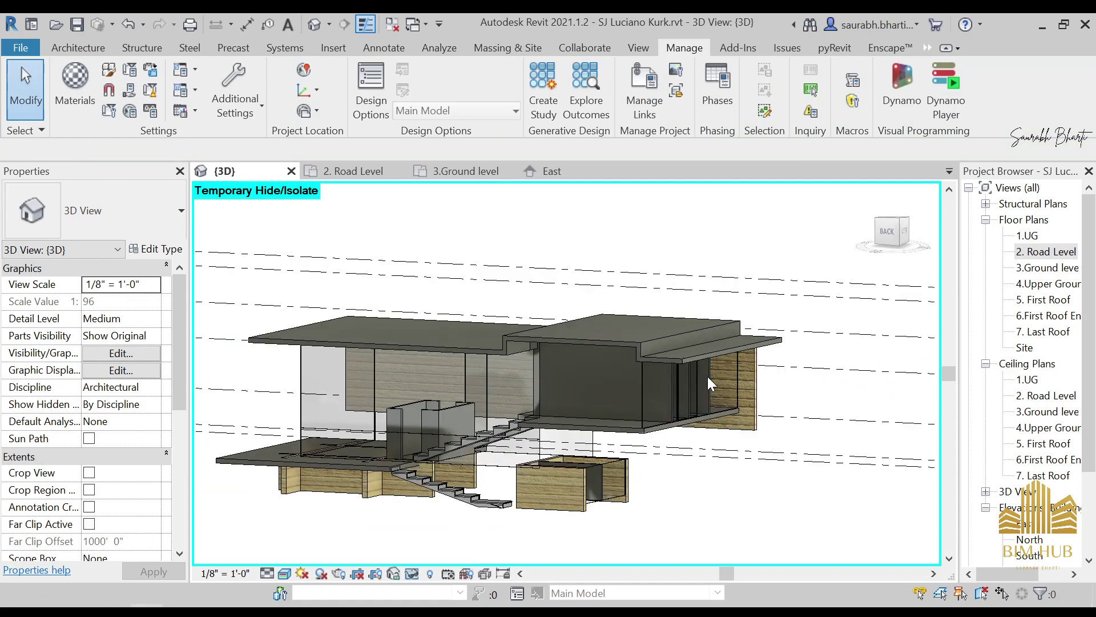
key("h")
key("r")
middle_click_drag(728, 514, 798, 507, "shift")
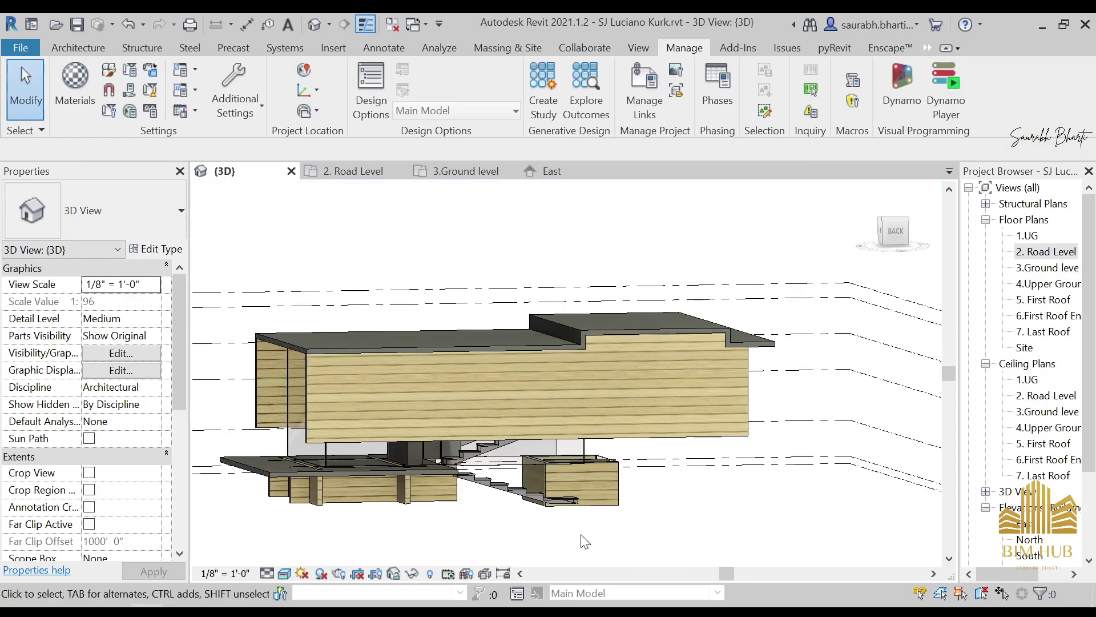
Step: Check the roof edge and wall corner in the reference photo, and close the photo
key("alt+Tab")
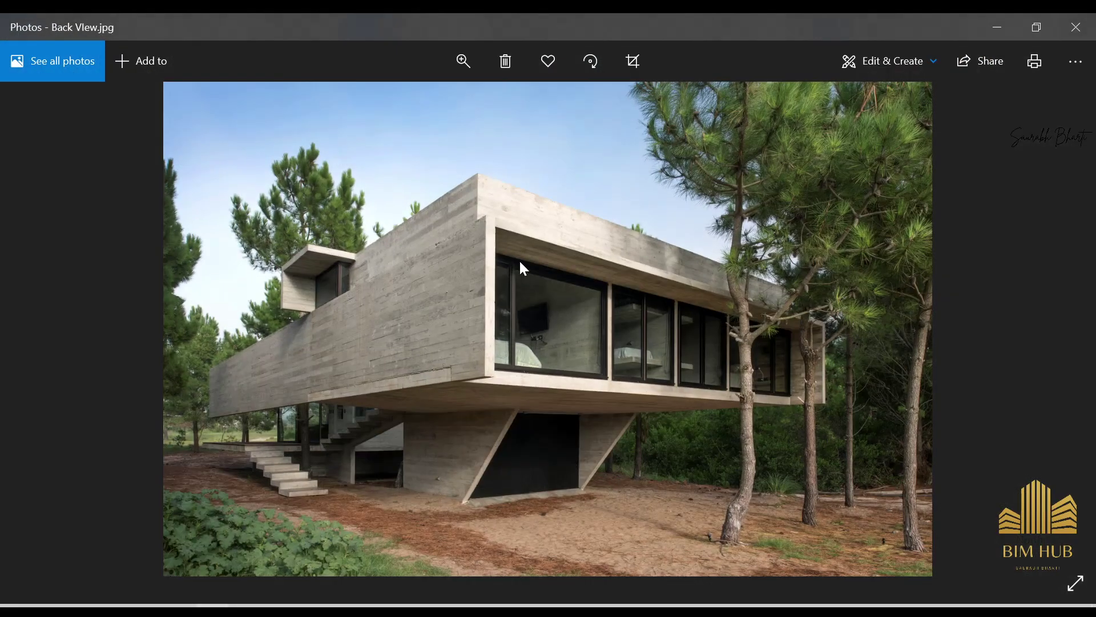
scroll(519, 258, "up", 3)
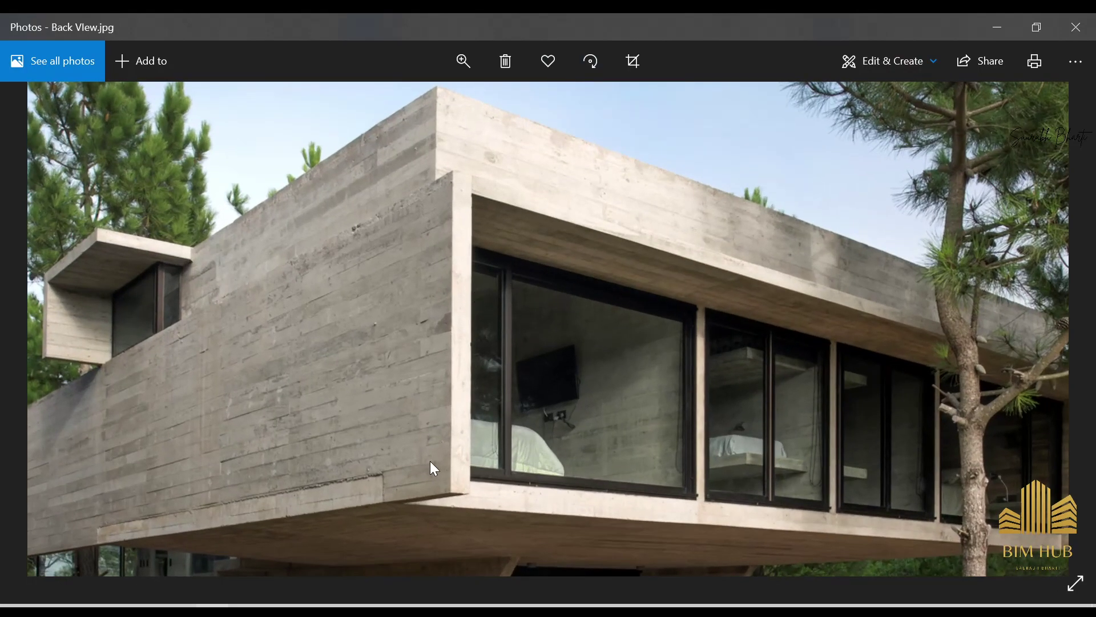
scroll(440, 463, "down", 3)
left_click(1075, 27)
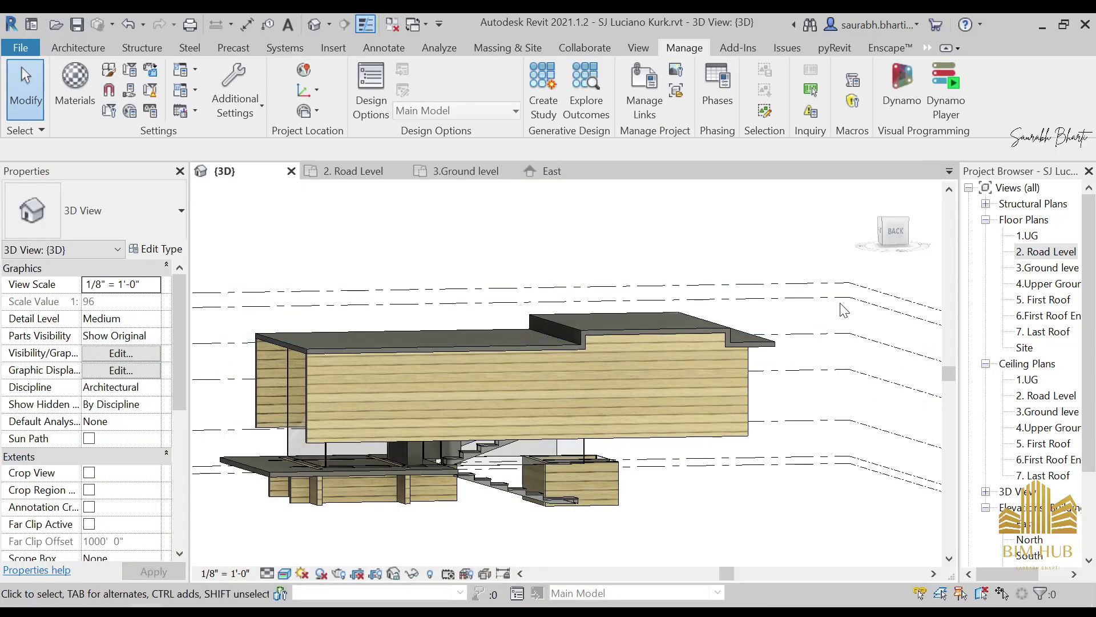
Step: Compare the outer end of the back wall and the roof edge above it with the back view reference photo
left_click(889, 232)
scroll(477, 388, "up", 7)
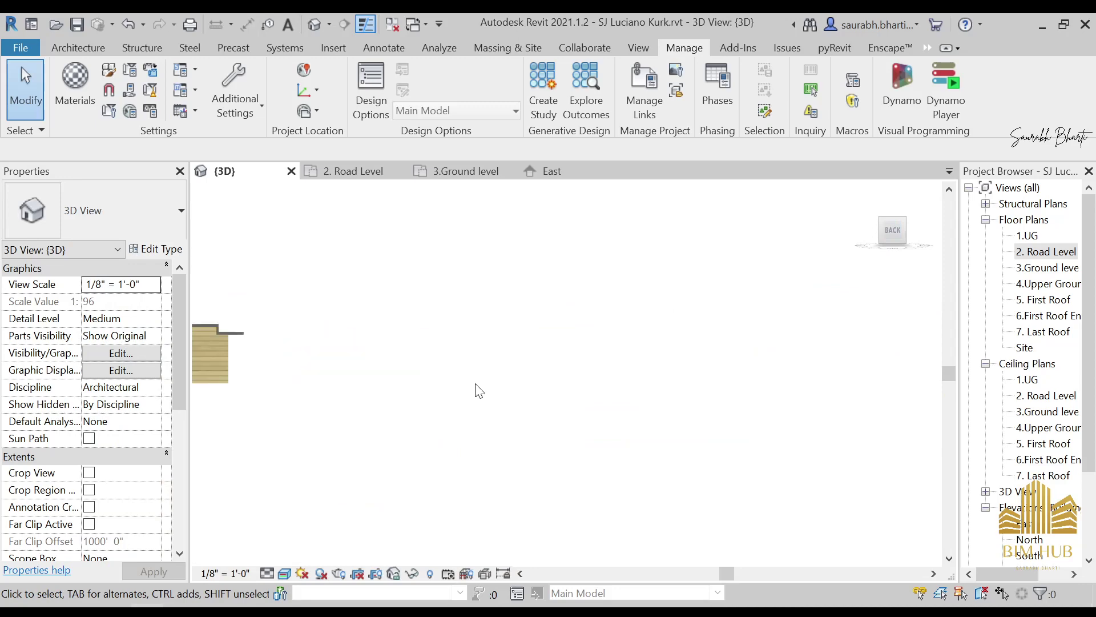
middle_click_drag(434, 376, 935, 403)
scroll(788, 394, "down", 2)
left_click(558, 364)
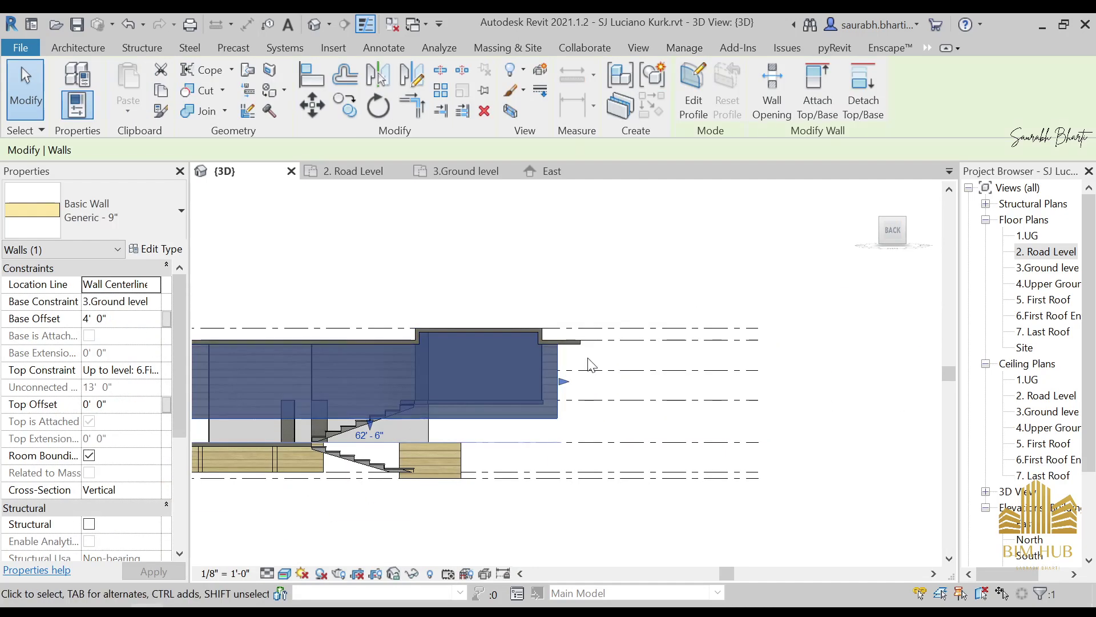
scroll(611, 375, "up", 3)
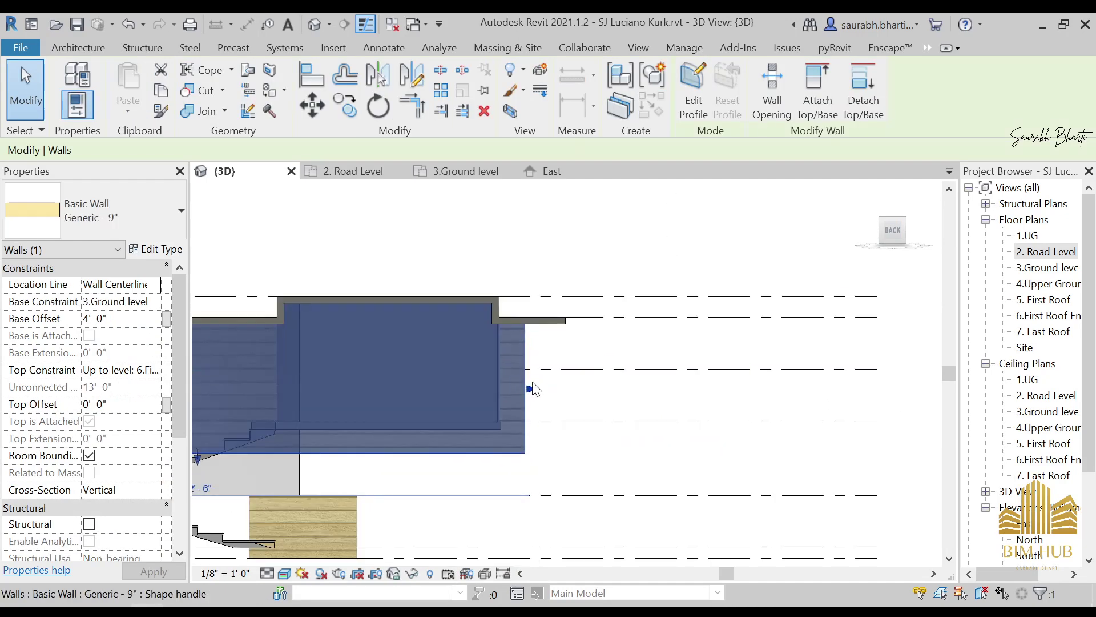
middle_click_drag(534, 389, 370, 500, "shift")
key("alt+Tab")
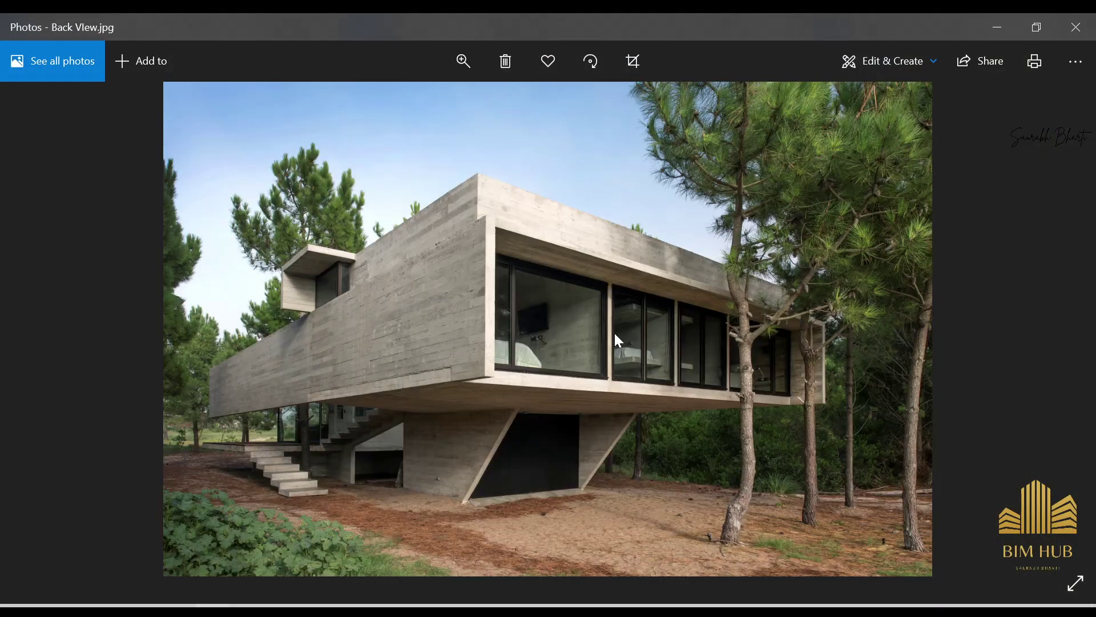
scroll(612, 310, "up", 3, "ctrl")
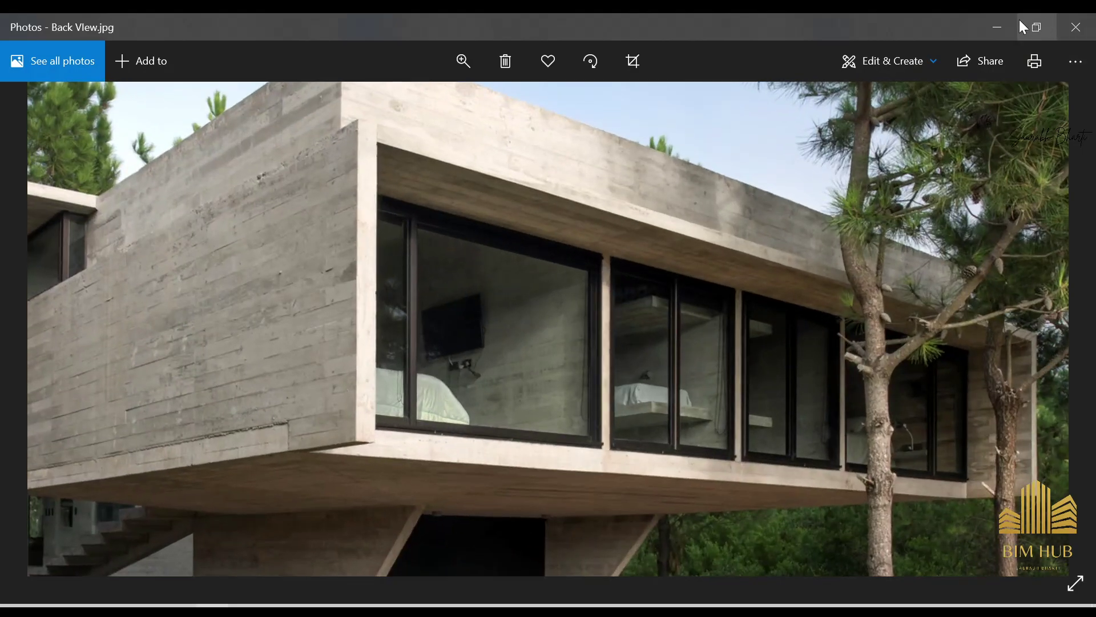
left_click(999, 27)
Step: Edit the back wall's profile, moving its outer vertical edge out to 4'-6" from the raised roof's step, and finish the sketch
left_click(883, 235)
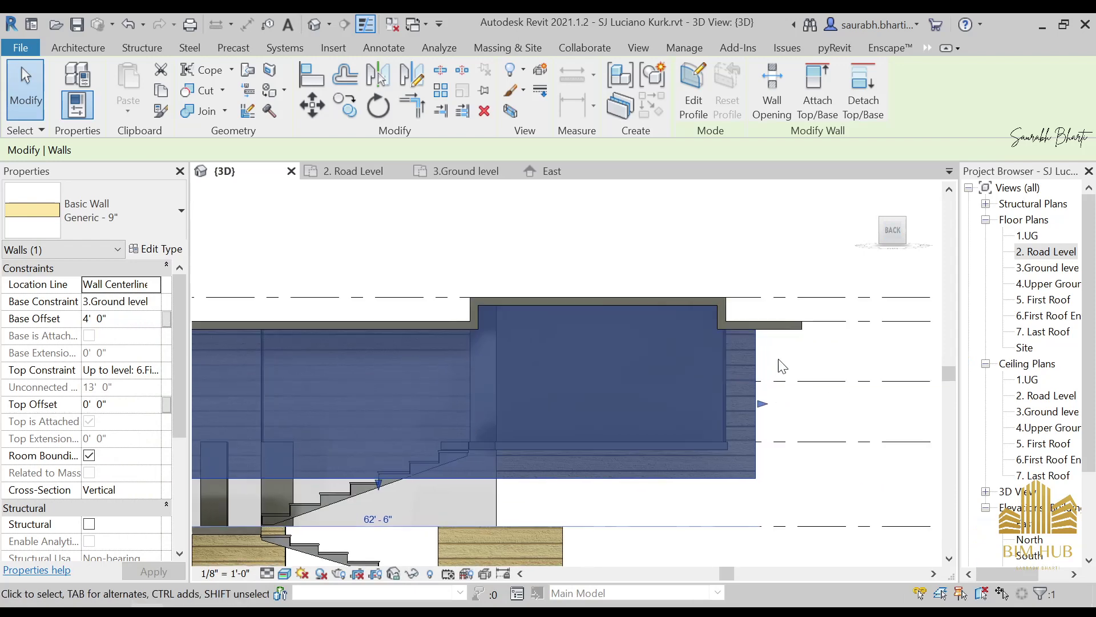
left_click(789, 364)
left_click(753, 373)
left_click(694, 92)
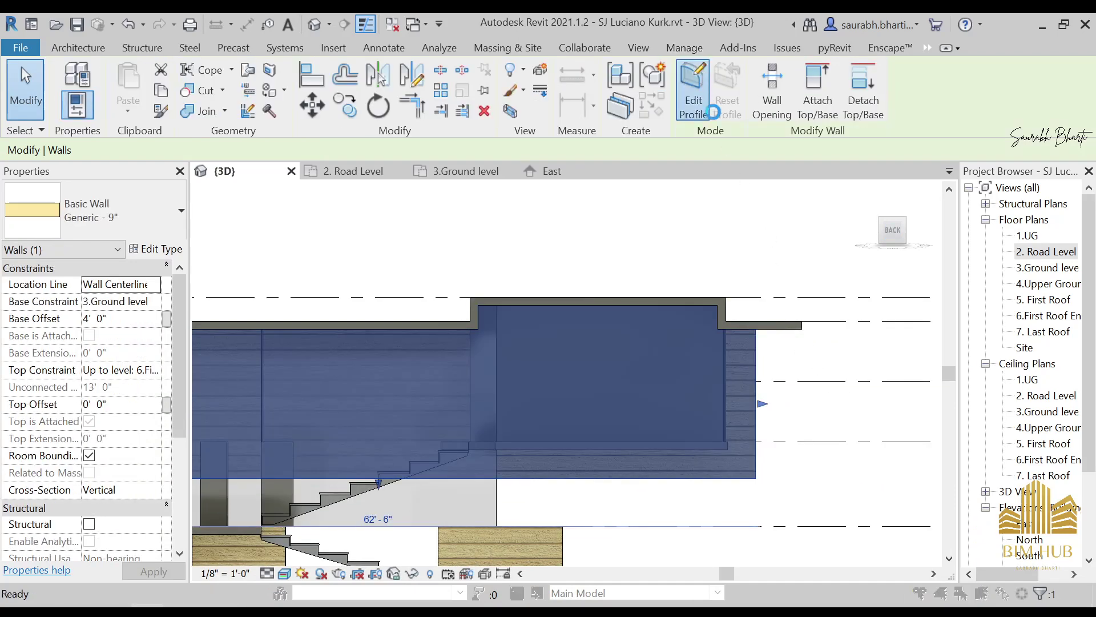
left_click(683, 331)
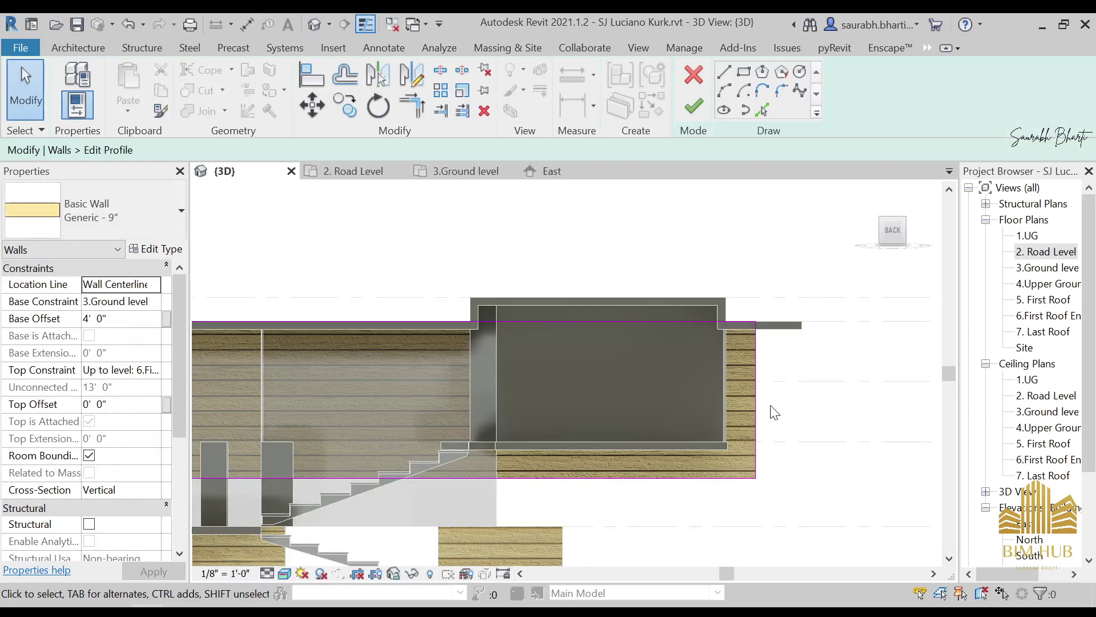
left_click_drag(773, 404, 787, 403)
left_click(836, 582)
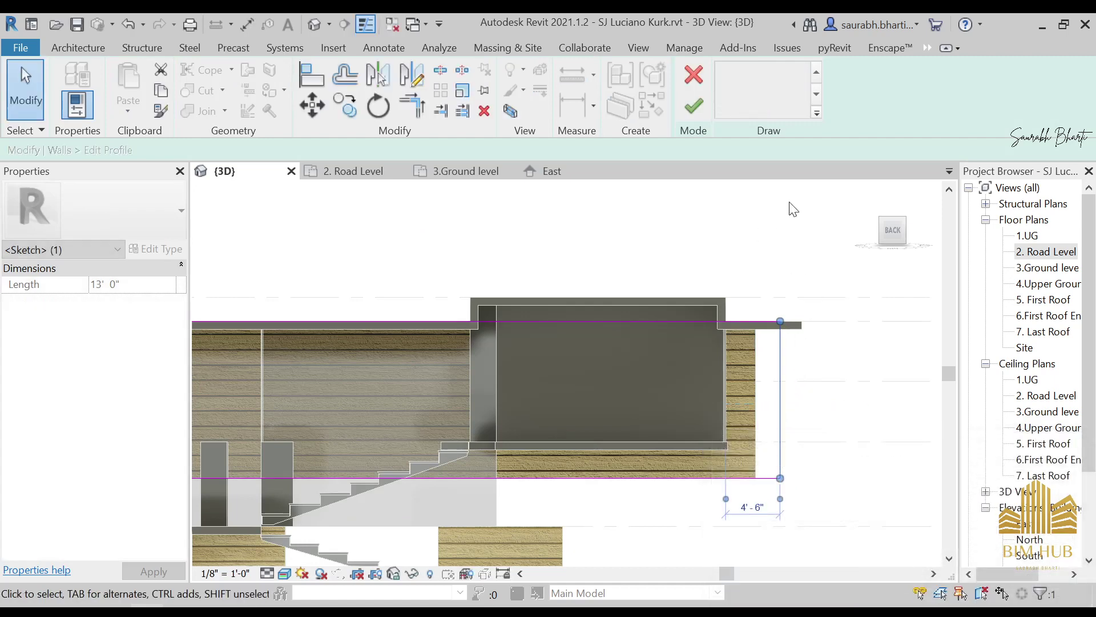
left_click(692, 106)
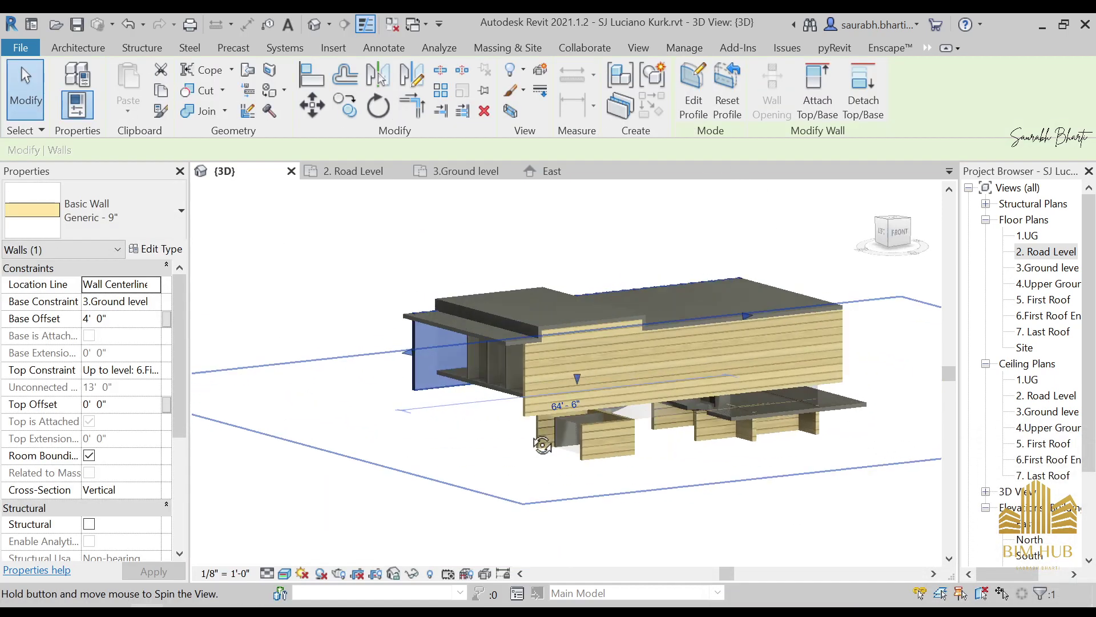
key("Escape")
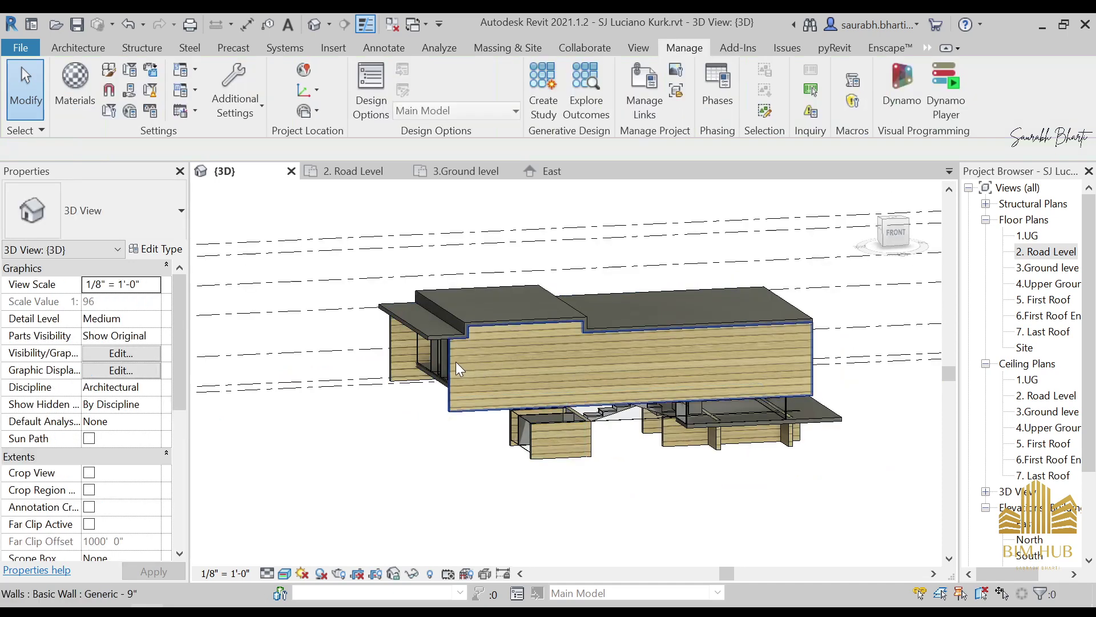
Step: Edit the front wall's profile, extending its outer edge to line up with the back wall's end, and remove the conflicting constraints
left_click(455, 361)
left_click(891, 234)
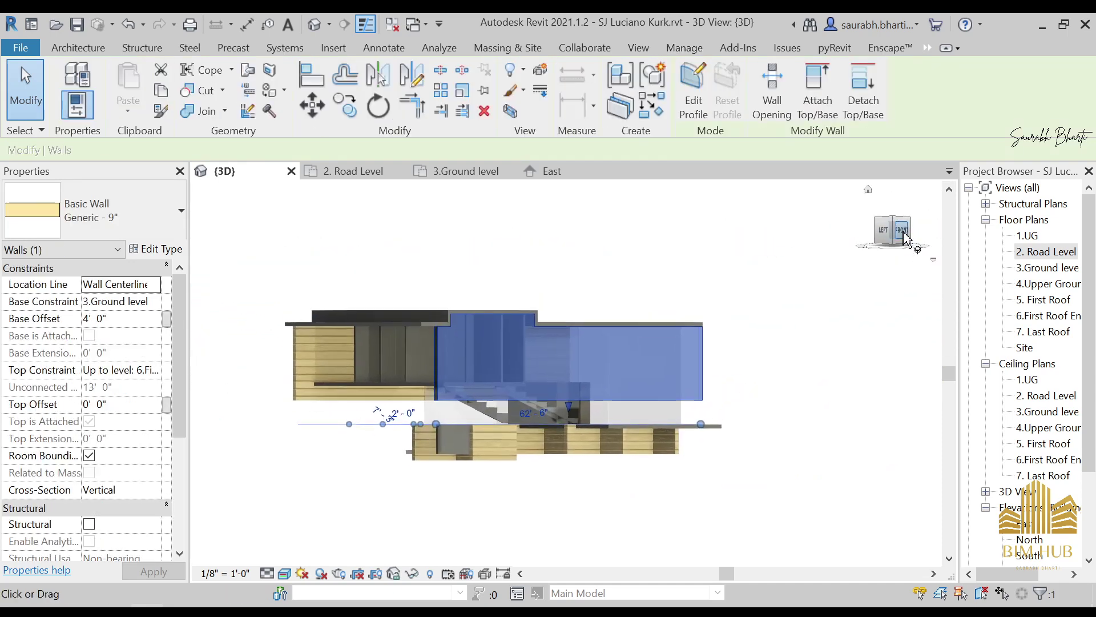
left_click(693, 88)
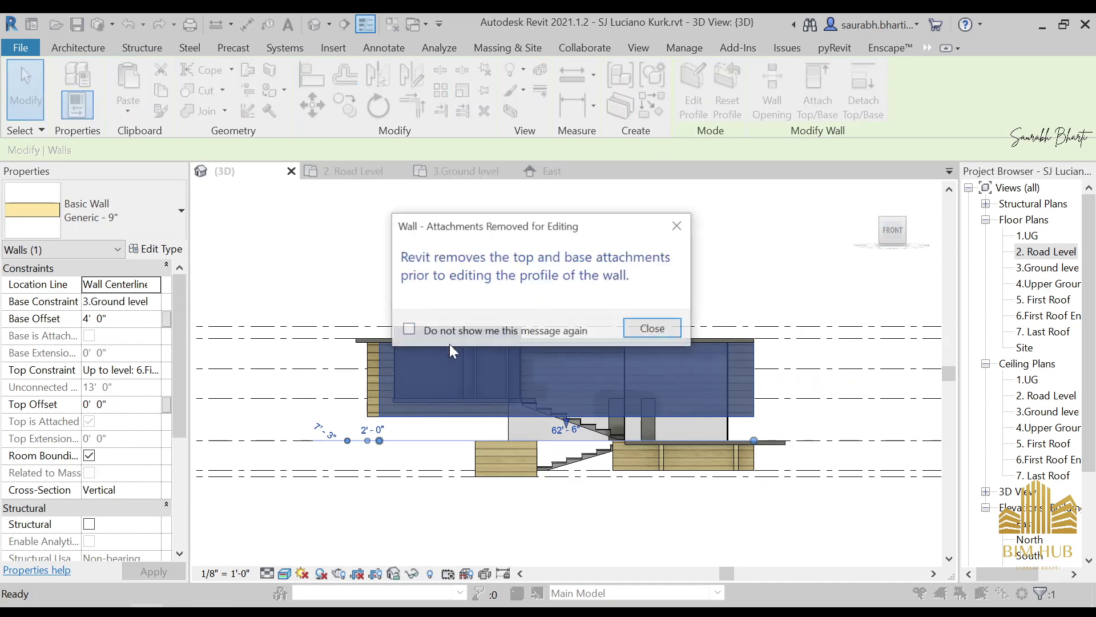
left_click(651, 326)
scroll(545, 422, "up", 4)
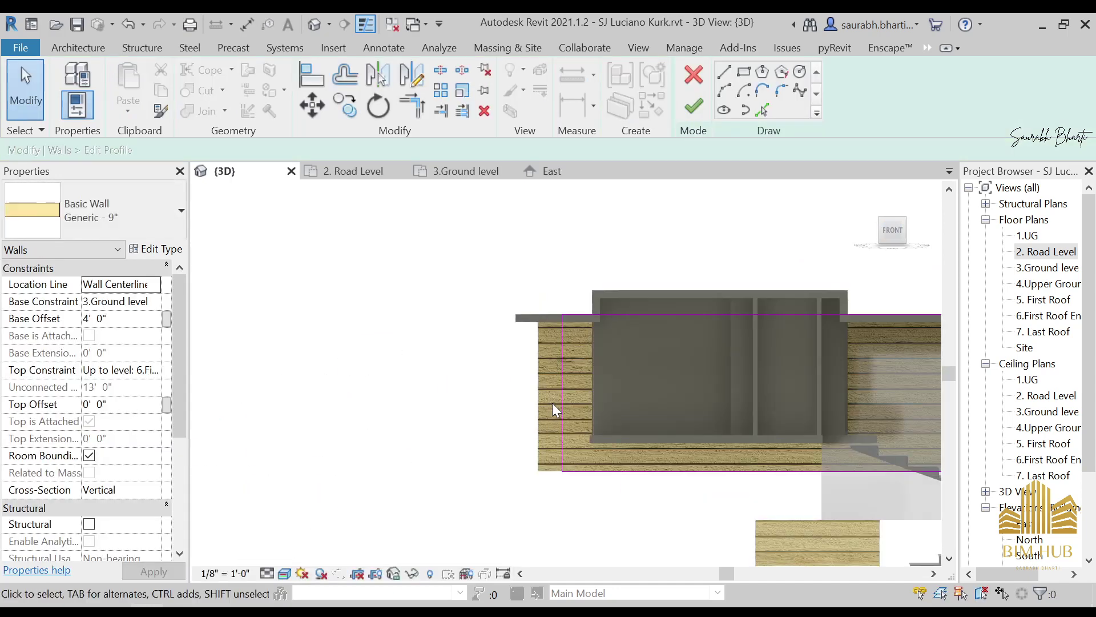
mouse_move(560, 400)
left_mouse_down()
mouse_move(521, 391)
mouse_move(537, 392)
left_mouse_up()
left_click(693, 107)
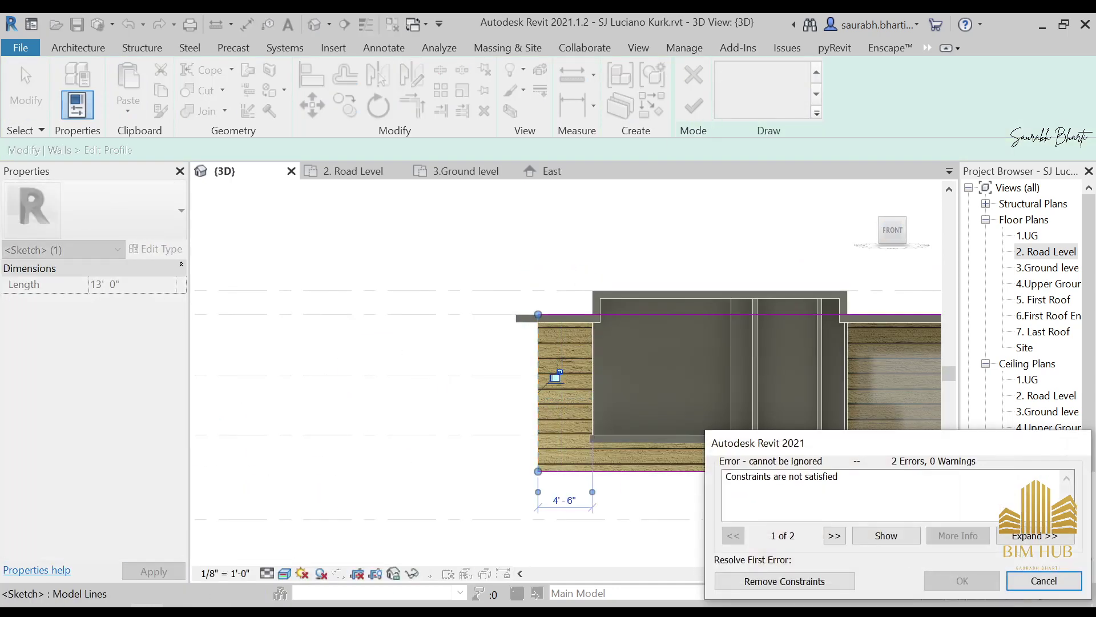
left_click(805, 580)
left_click(689, 107)
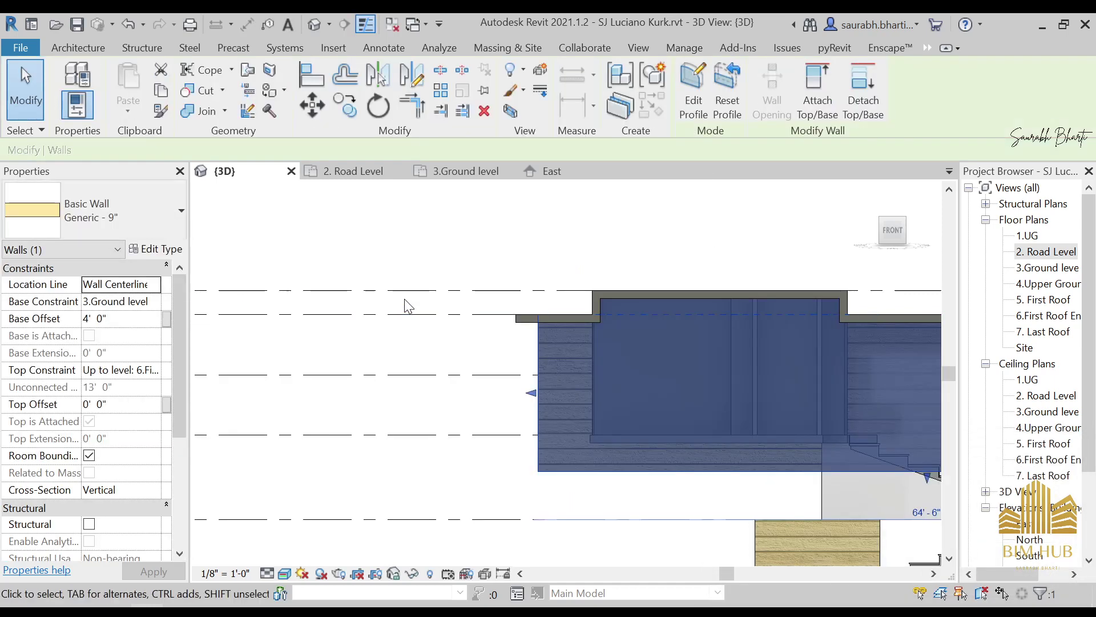
left_click(458, 252)
Step: Inspect the roof overhang beyond the extended walls and check it against the reference photo
scroll(458, 252, "down", 3)
middle_click_drag(458, 252, 643, 524, "shift")
scroll(676, 425, "up", 5)
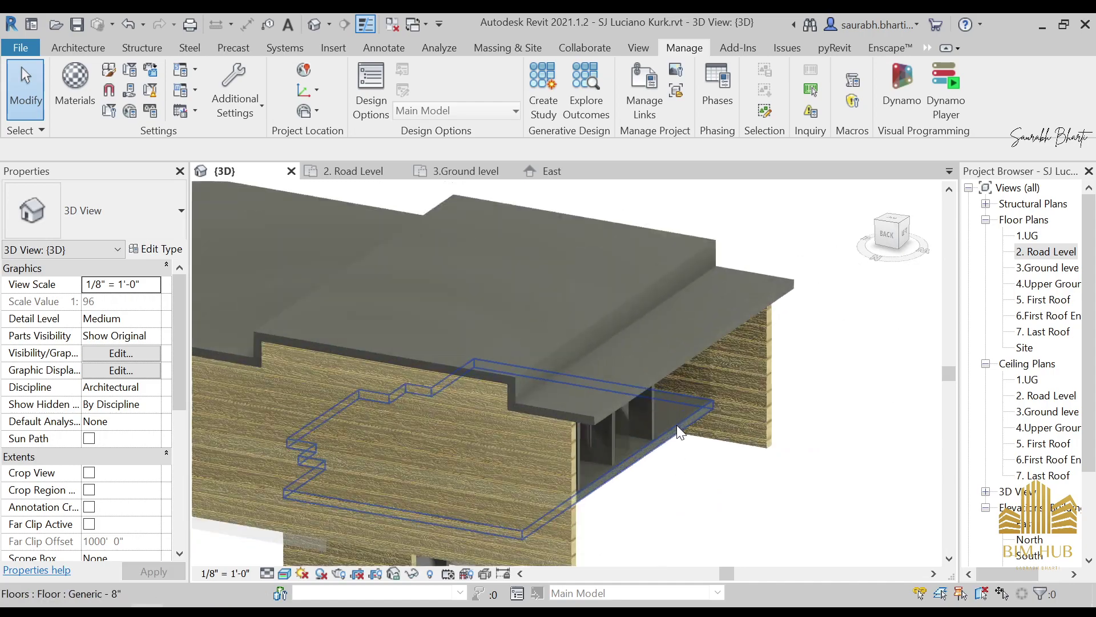
left_click(212, 610)
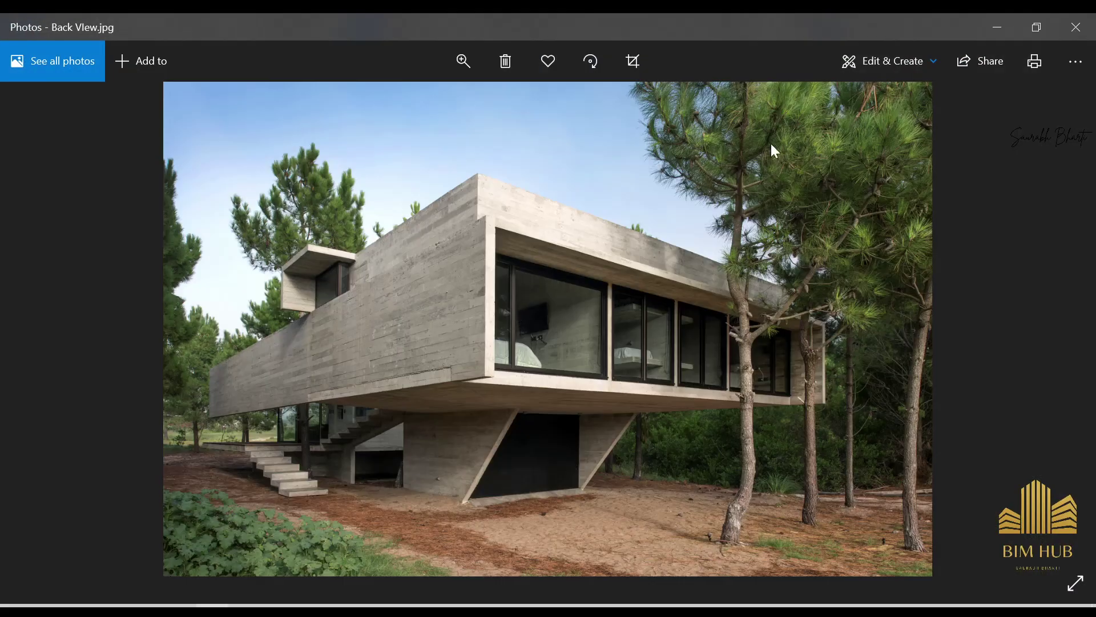
left_click(1016, 27)
Step: Edit the stepped roof's profile, shortening its outer lower line to 4'-6" so it ends flush with the wall, and finish the sketch
left_click(625, 402)
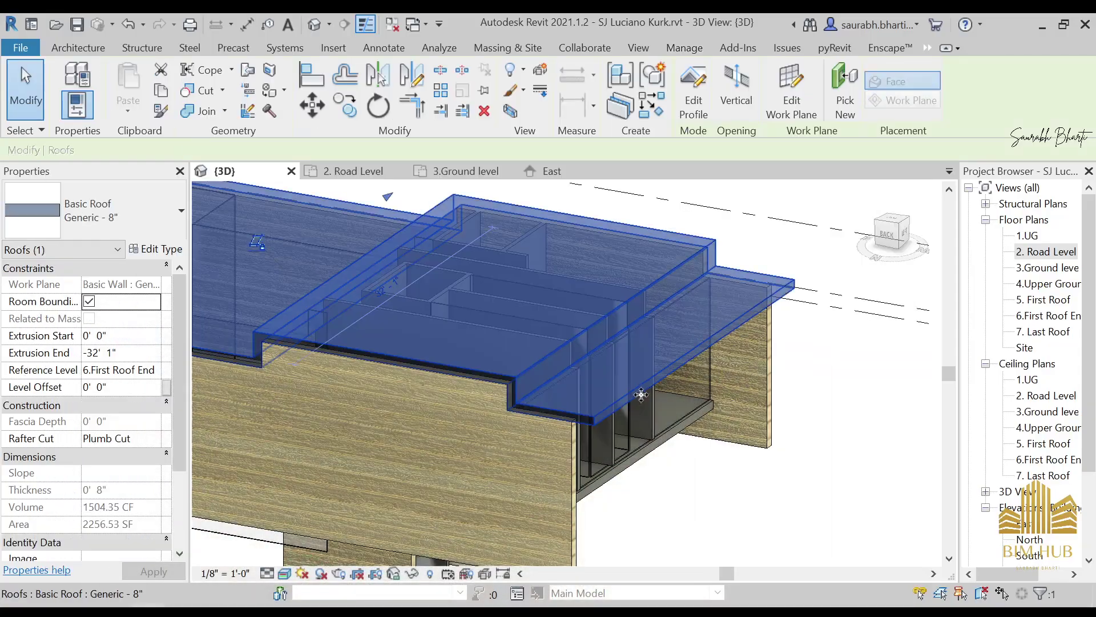
left_click(885, 246)
left_click(694, 92)
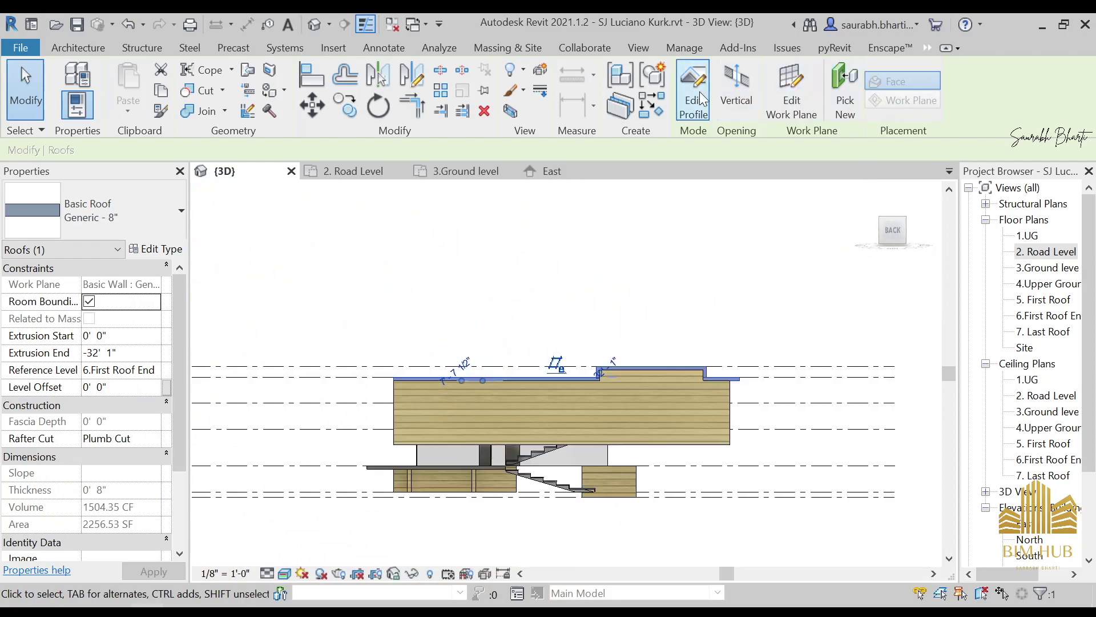
scroll(733, 370, "up", 4)
left_click(748, 386)
left_click_drag(749, 386, 720, 385)
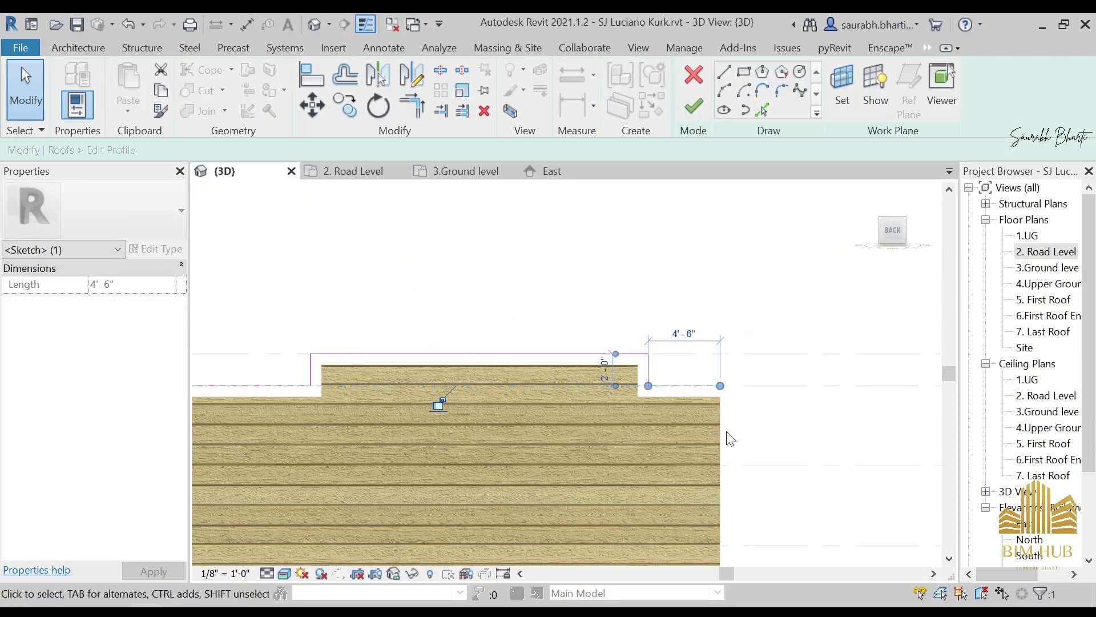
left_click(729, 406)
left_click(692, 106)
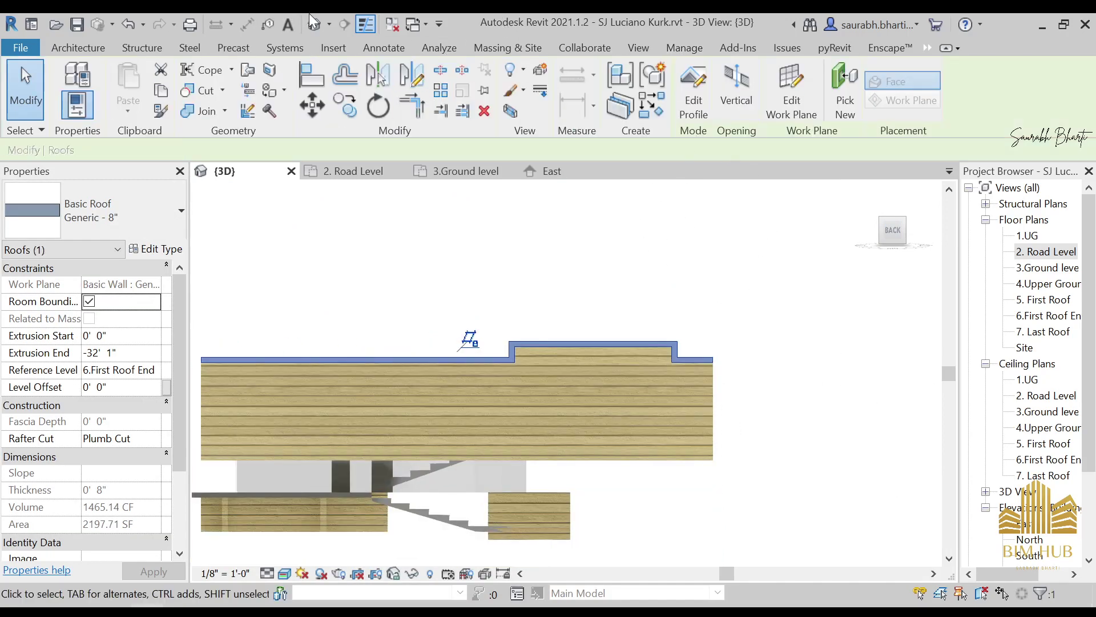
left_click(698, 348)
Step: Inspect the shortened roof edge from above and compare it with the parapet corner in the reference photo
middle_click_drag(698, 348, 641, 464, "shift")
scroll(652, 383, "up", 3)
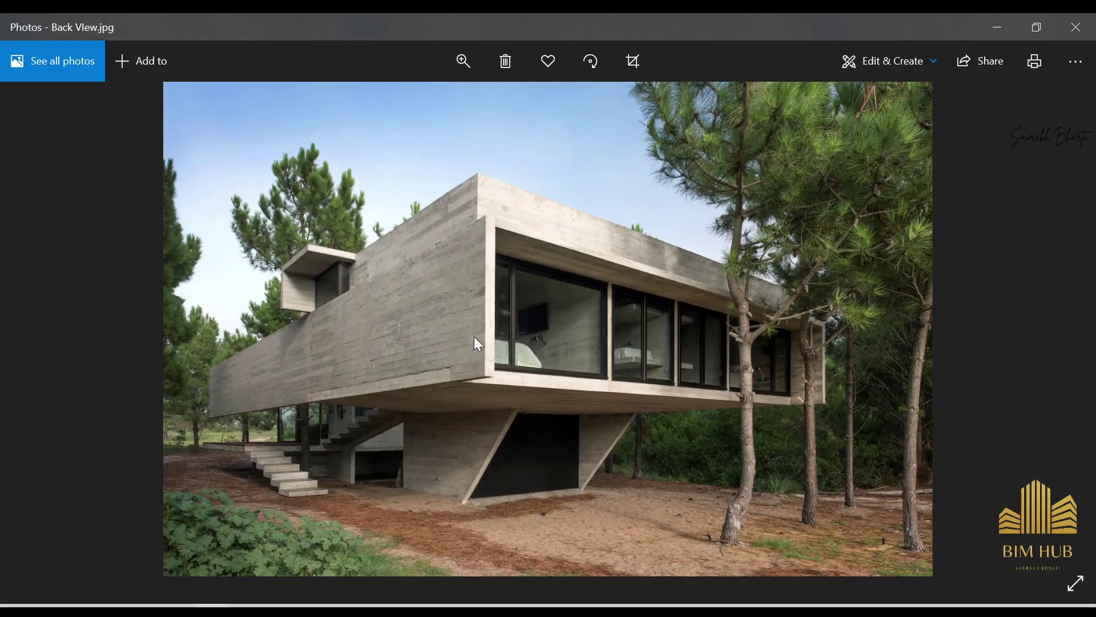
scroll(474, 337, "up", 5)
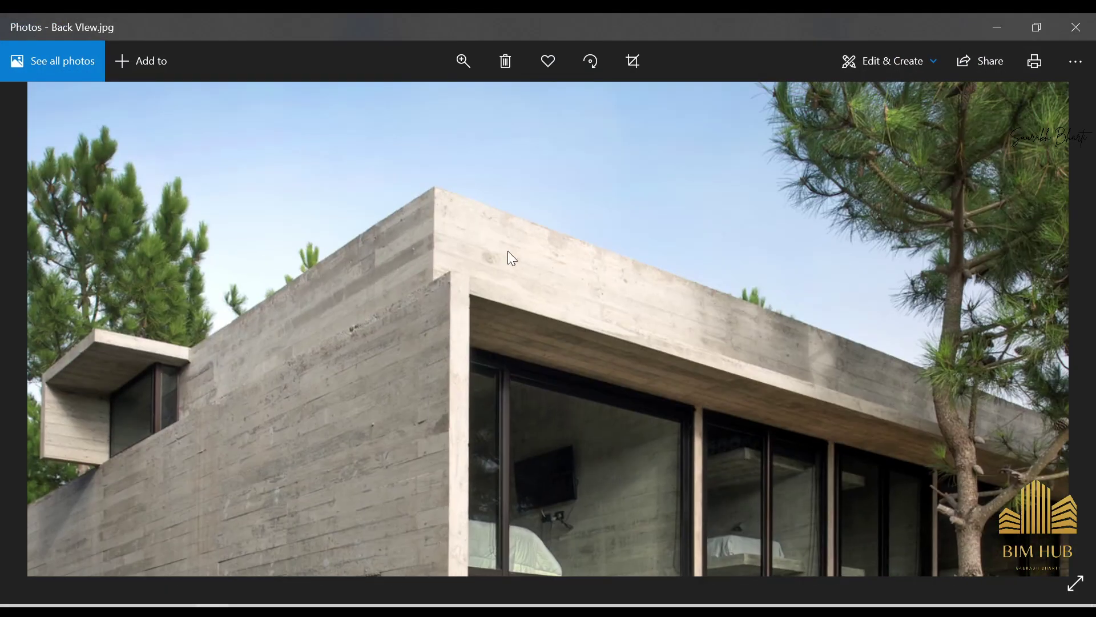
left_click_drag(375, 245, 523, 278)
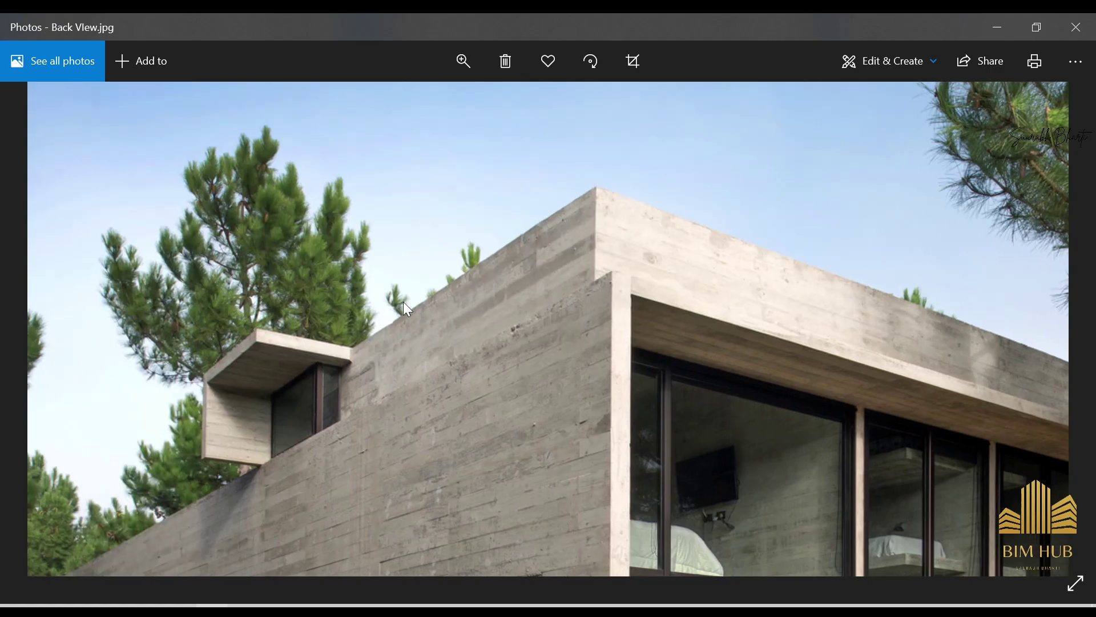
left_click(994, 28)
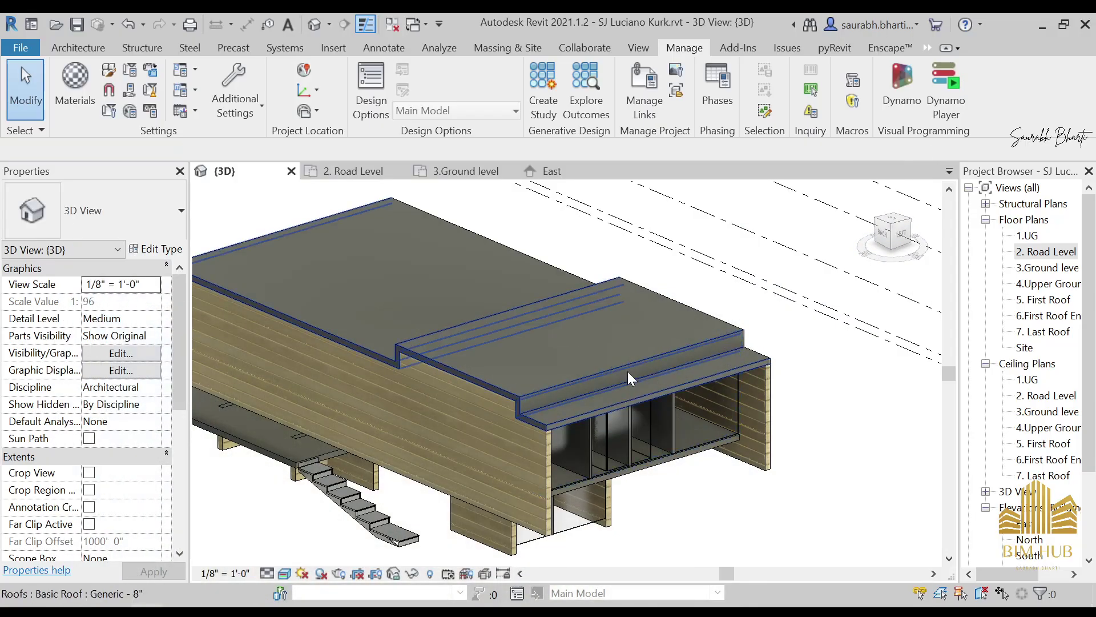
Step: Assign the 1.wood material to the structure layer of the Generic - 8" roof type
left_click(629, 372)
left_click(163, 249)
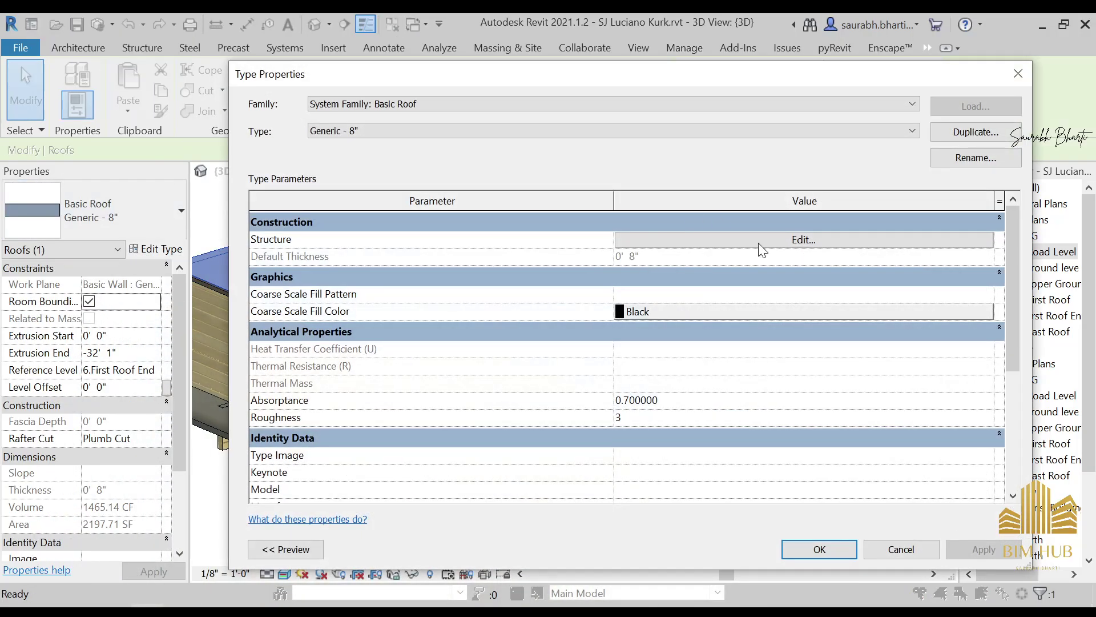
left_click(804, 240)
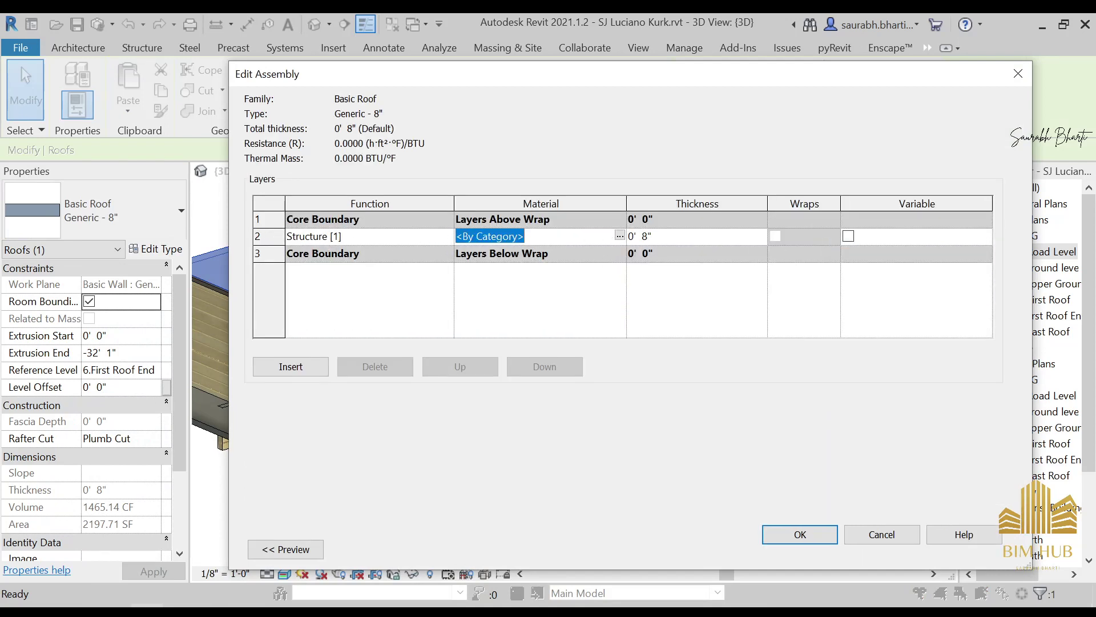
left_click(619, 236)
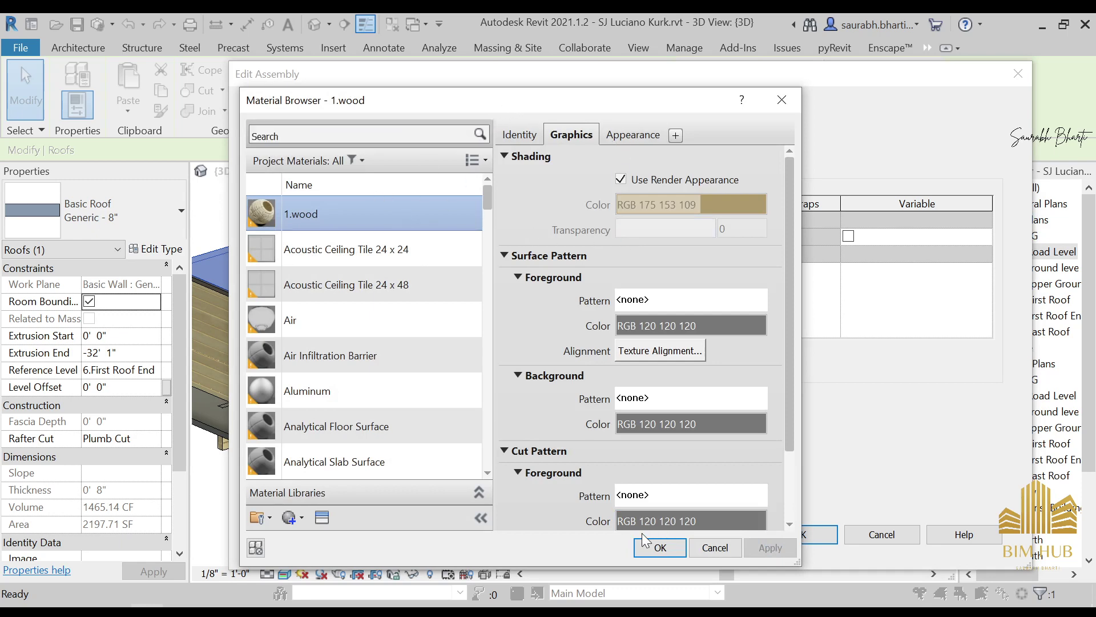
left_click(651, 546)
left_click(784, 532)
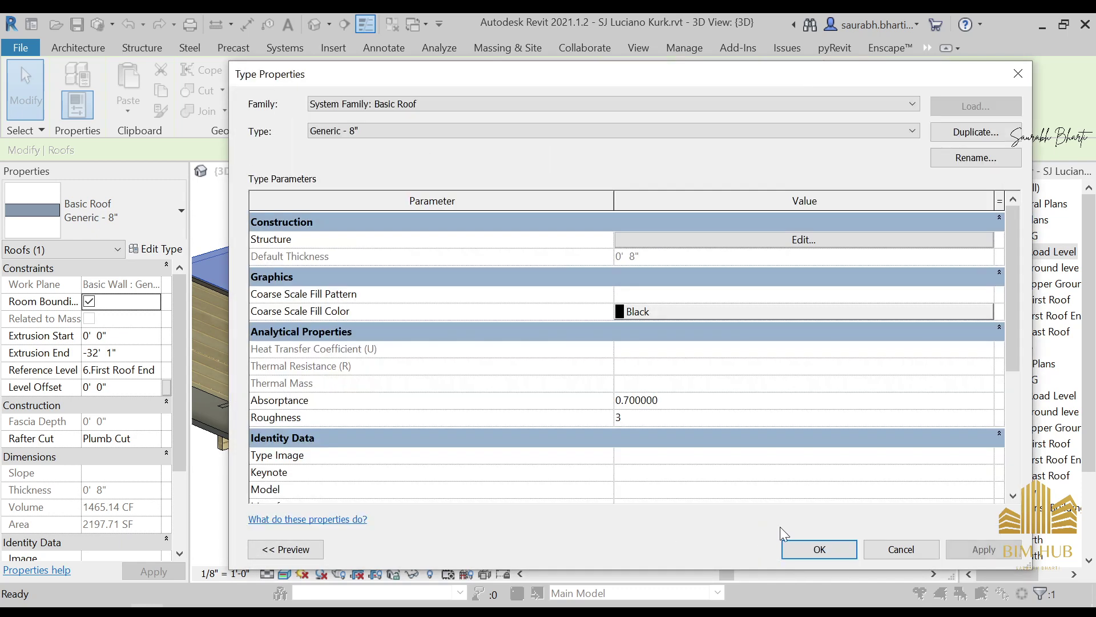
left_click(798, 548)
left_click(797, 542)
Step: Examine the roof with its wood finish and compare its stepped corner and wall junction with the reference photo
scroll(797, 541, "down", 3)
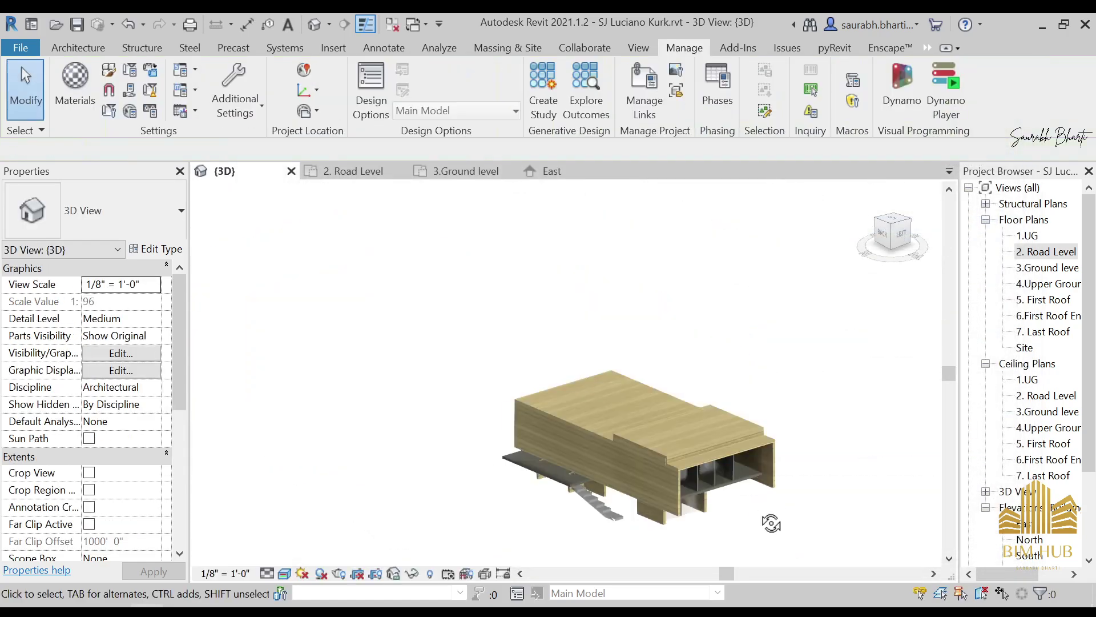
middle_click_drag(771, 521, 656, 529, "shift")
scroll(759, 444, "up", 3)
scroll(647, 506, "up", 3)
scroll(574, 493, "up", 2)
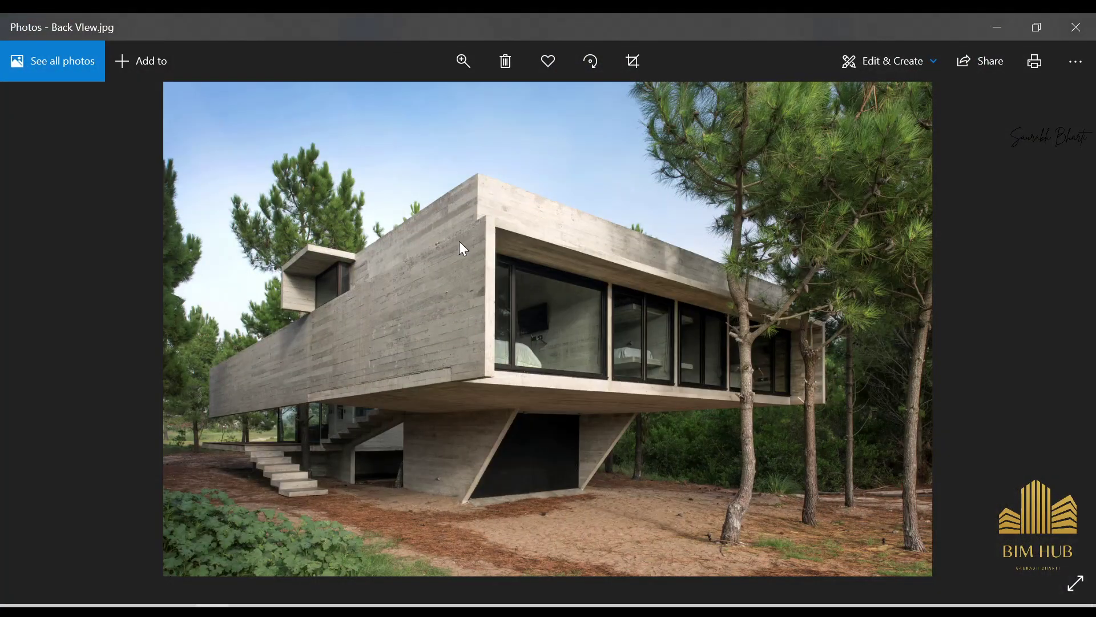
scroll(459, 241, "up", 3)
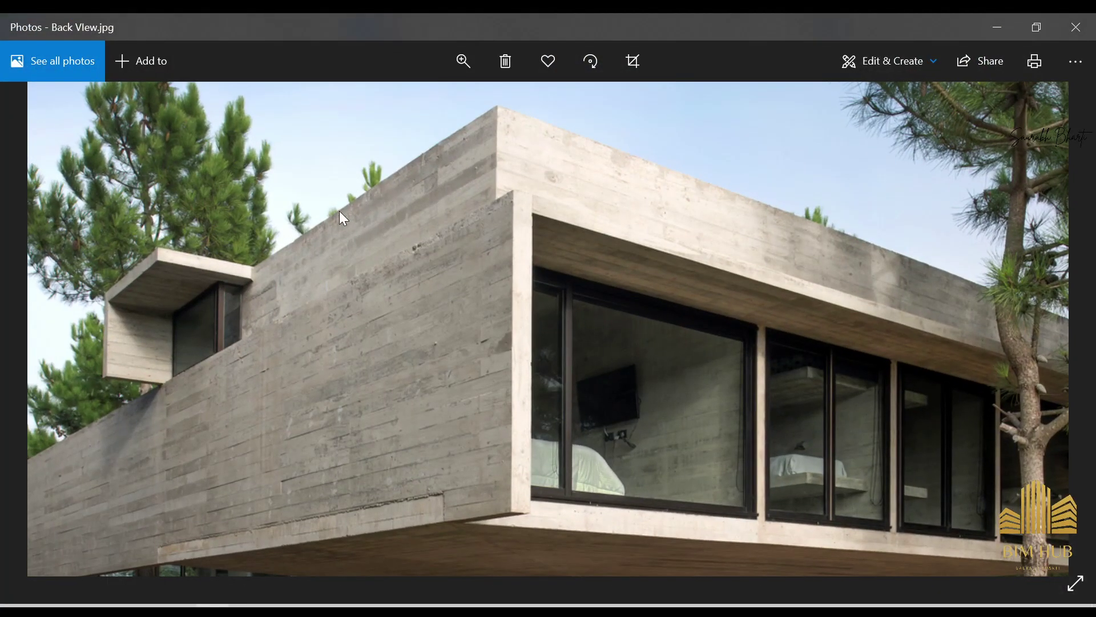
left_click(996, 27)
middle_click_drag(722, 422, 756, 405, "shift")
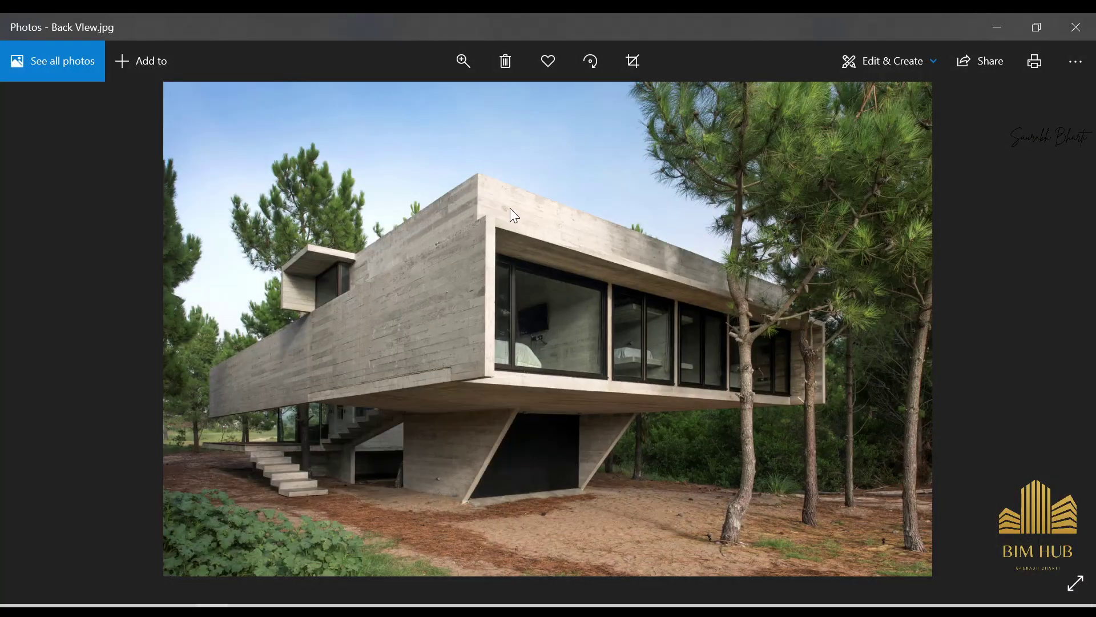
scroll(477, 204, "up", 2)
left_click_drag(416, 235, 606, 294)
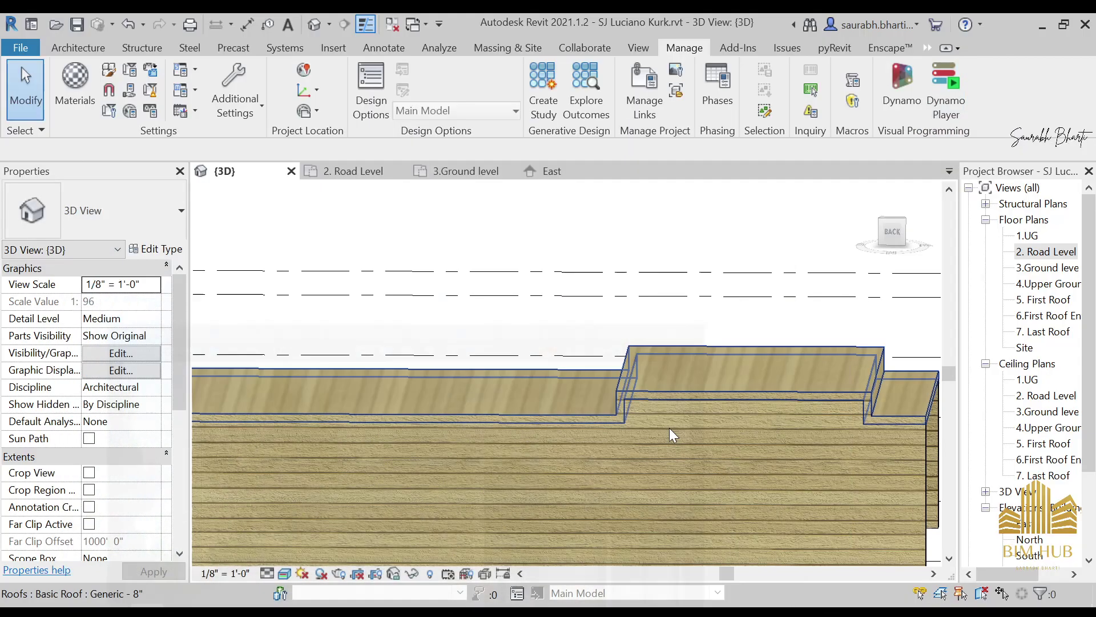
Step: Compare the stepped roof's wall junction with the back view reference photo and inspect the house's open end
middle_click_drag(629, 419, 785, 396, "shift")
scroll(753, 396, "down", 5)
scroll(786, 396, "up", 2)
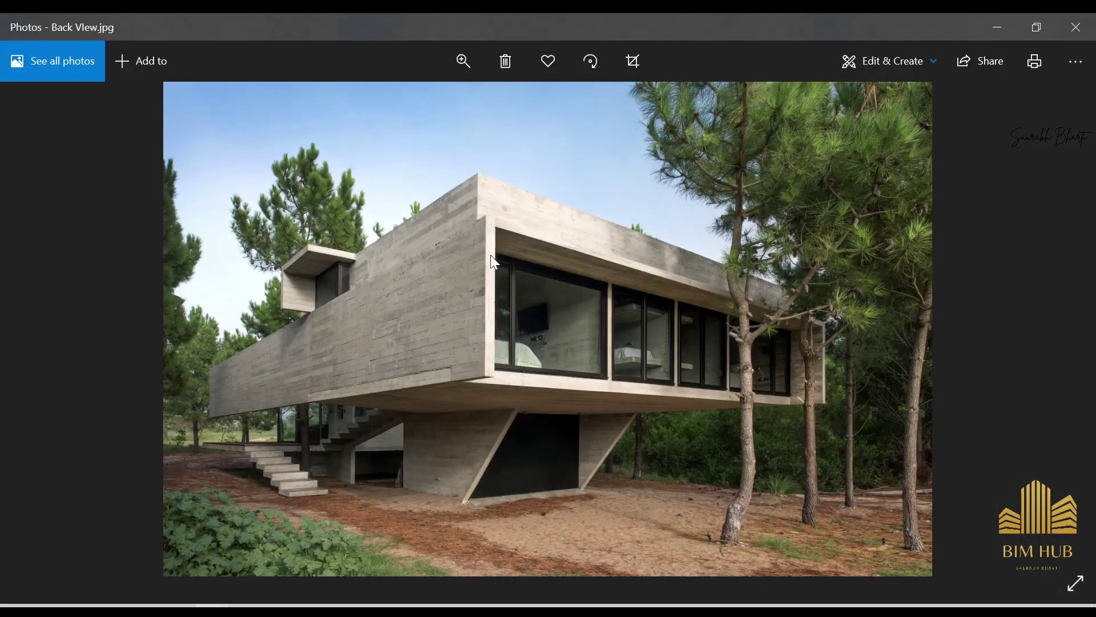
double_click(436, 258)
double_click(436, 258)
left_click(150, 606)
scroll(610, 441, "down", 2)
middle_click_drag(610, 441, 794, 442, "shift")
middle_click_drag(509, 482, 597, 489, "shift")
scroll(722, 476, "up", 2)
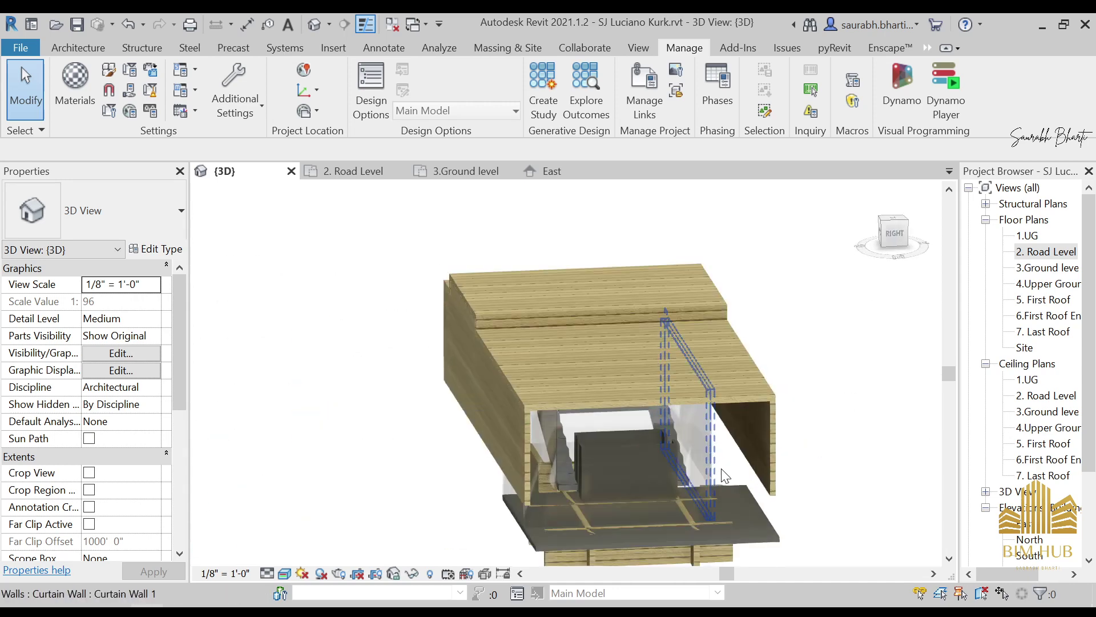
scroll(677, 489, "down", 3)
middle_click_drag(677, 488, 638, 465, "shift")
scroll(626, 490, "up", 2)
left_click(628, 509)
key("Escape")
scroll(631, 533, "up", 1)
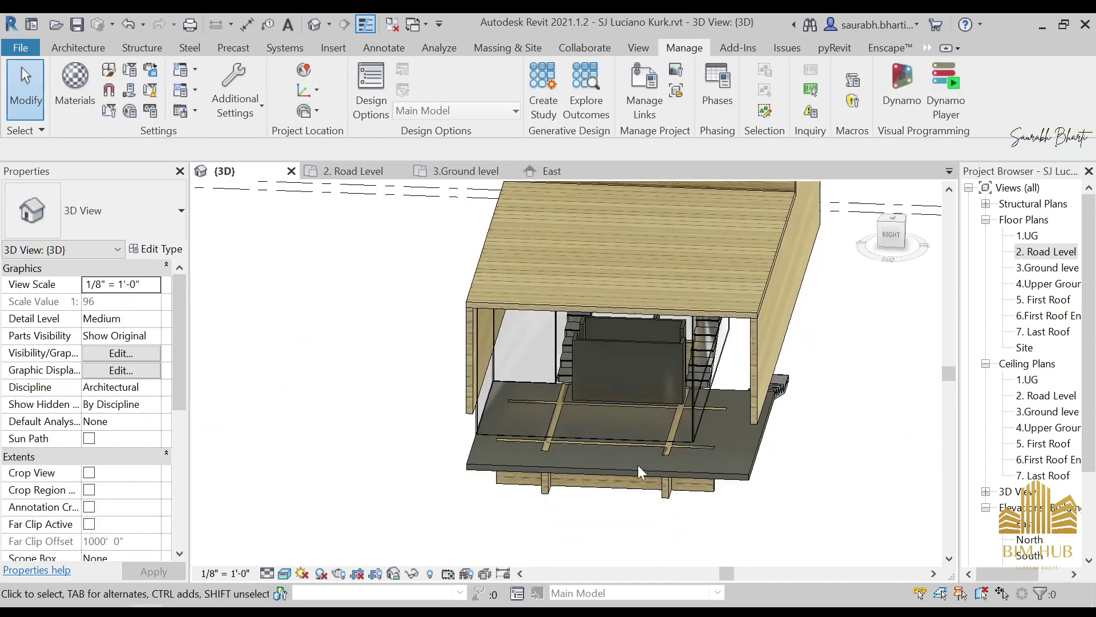
left_click(552, 499)
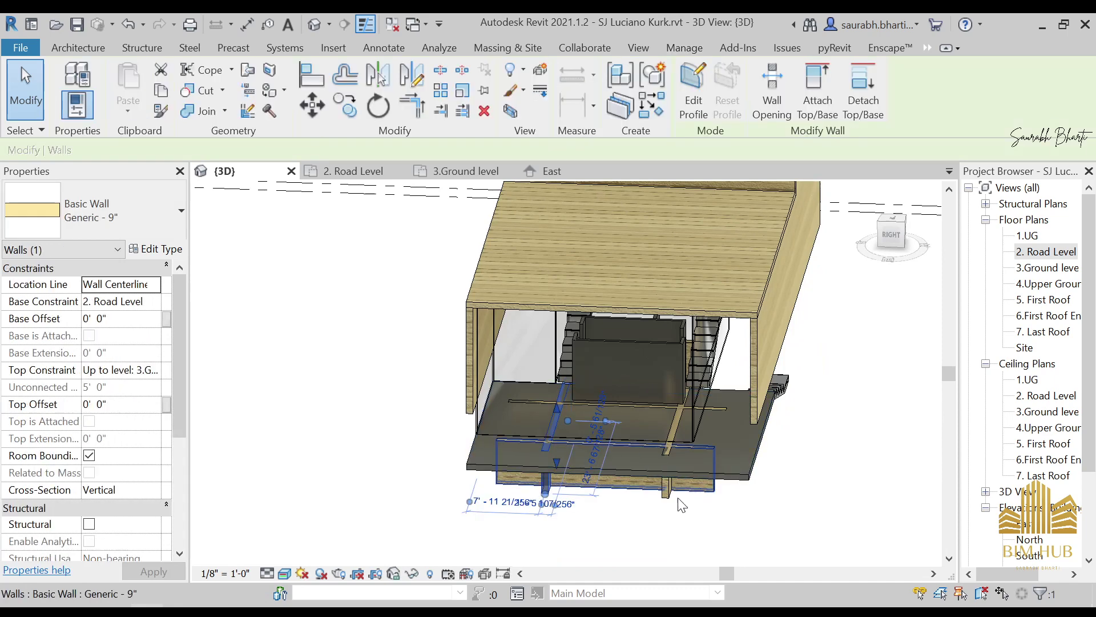
left_click(647, 443, "ctrl")
scroll(645, 449, "up", 5)
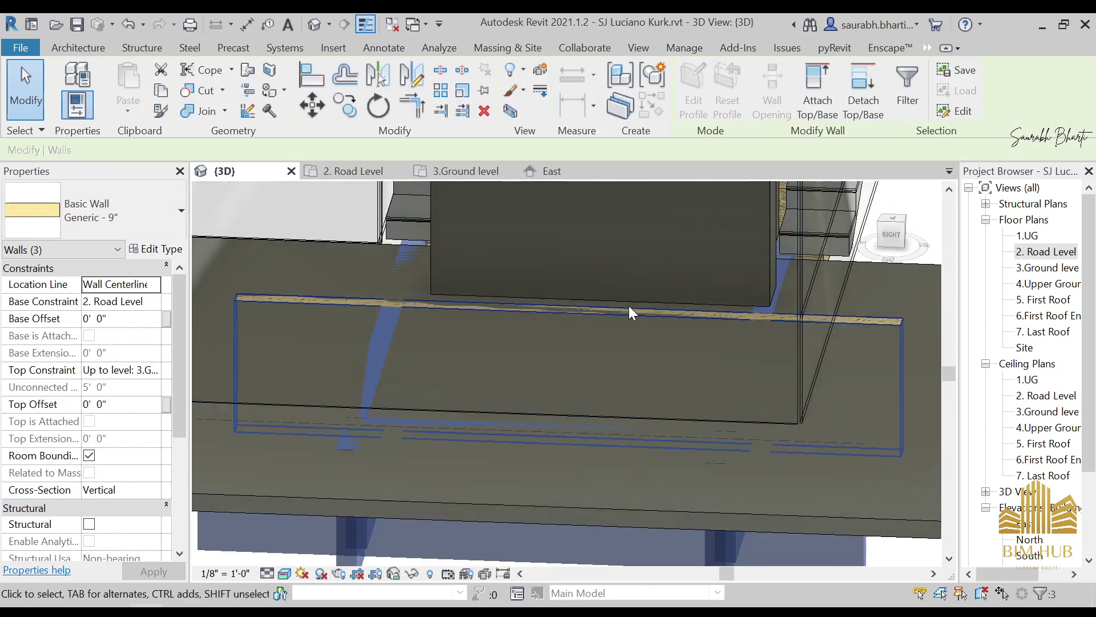
left_click(656, 310, "ctrl")
left_click(656, 311, "ctrl")
scroll(649, 315, "down", 4)
middle_click_drag(648, 316, 784, 377, "shift")
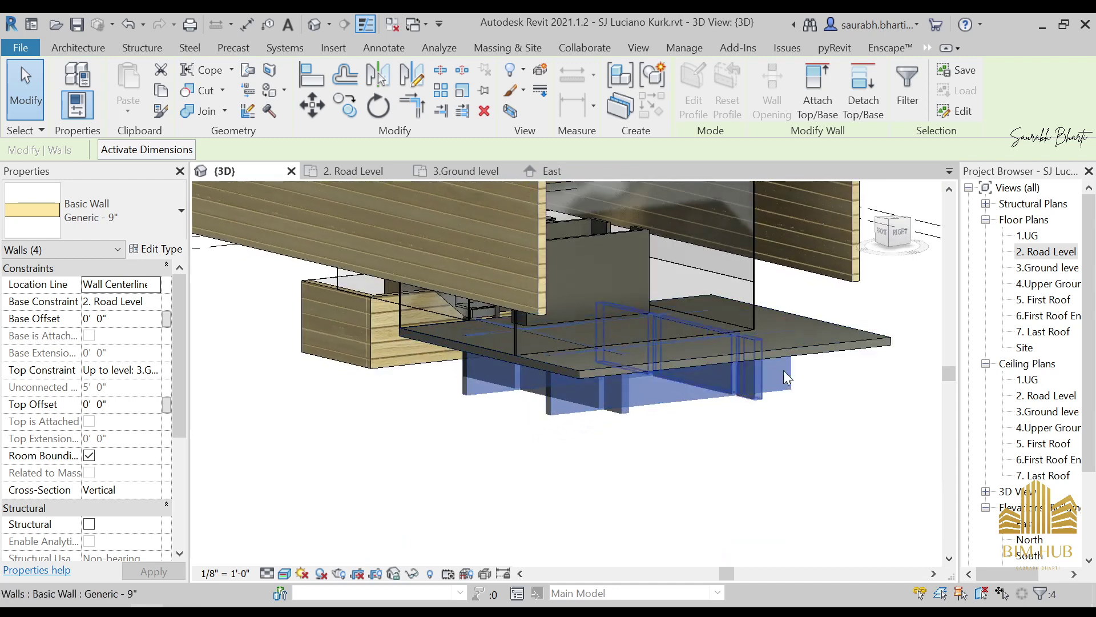
left_click(653, 443)
middle_click_drag(653, 442, 778, 435, "shift")
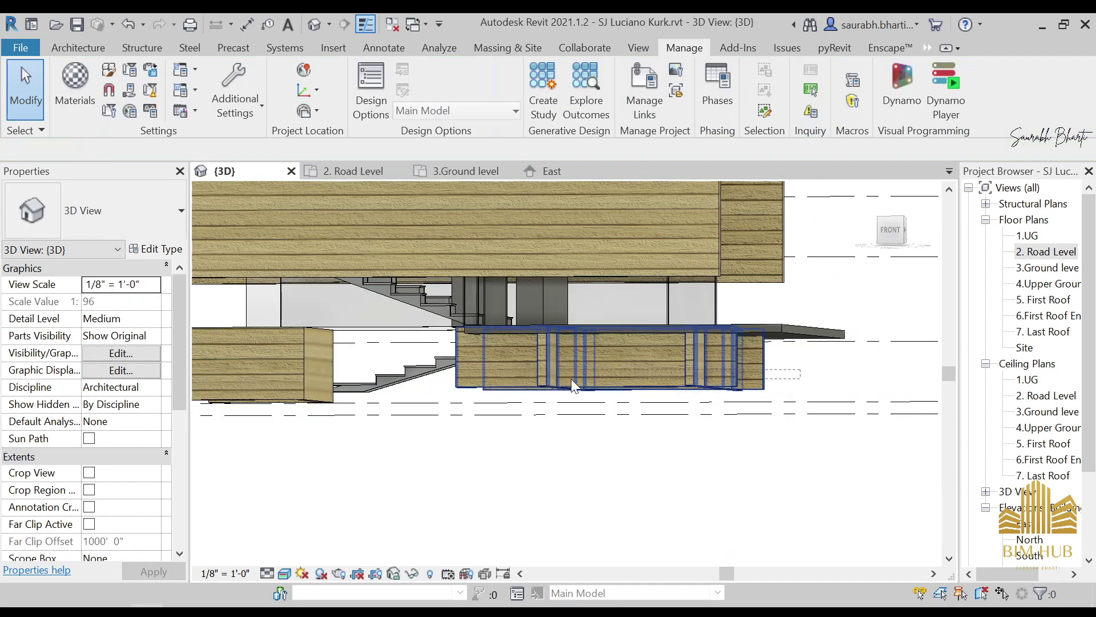
Step: Attach the tops of the four Generic - 9" support walls to the underside of the ground level deck floor
left_click(487, 372)
middle_click_drag(514, 378, 549, 417, "shift")
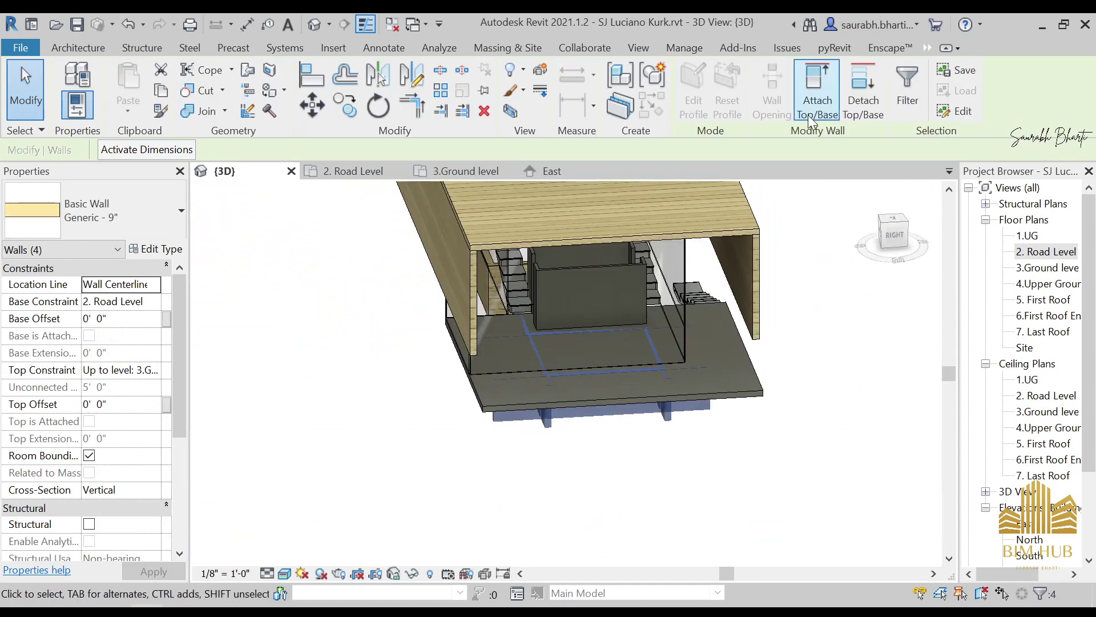
left_click(819, 101)
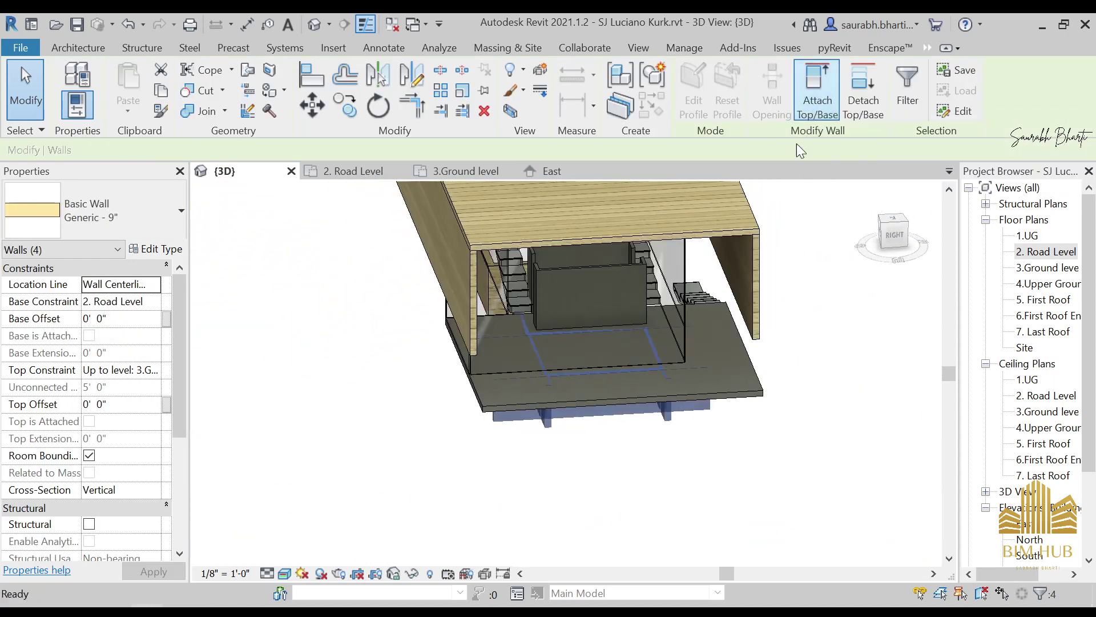
left_click(744, 401)
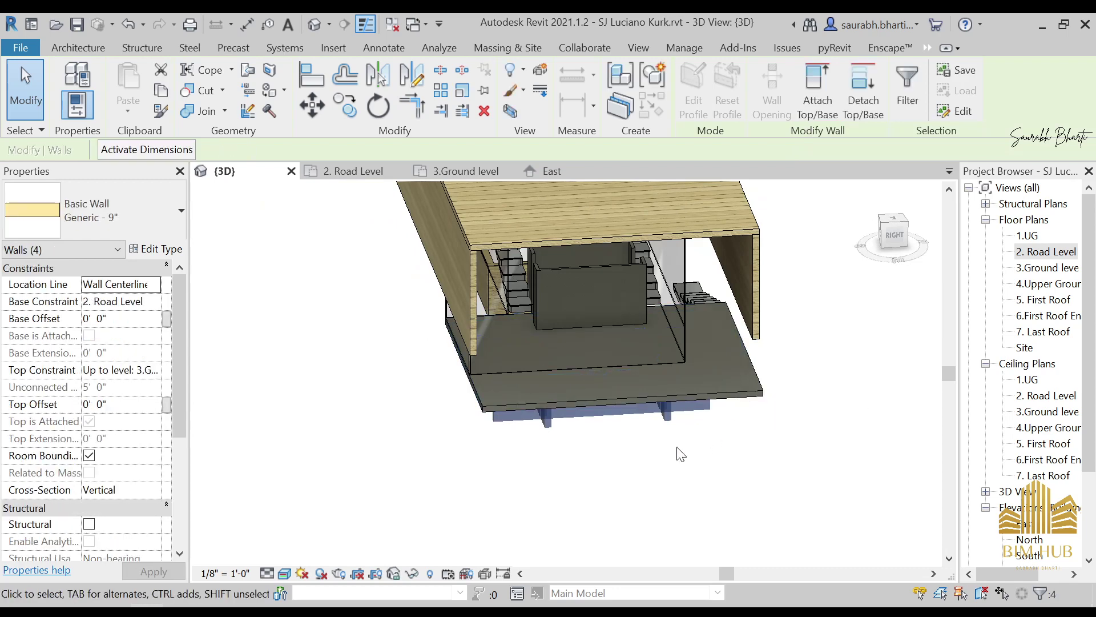
left_click(624, 475)
middle_click_drag(557, 483, 419, 525, "shift")
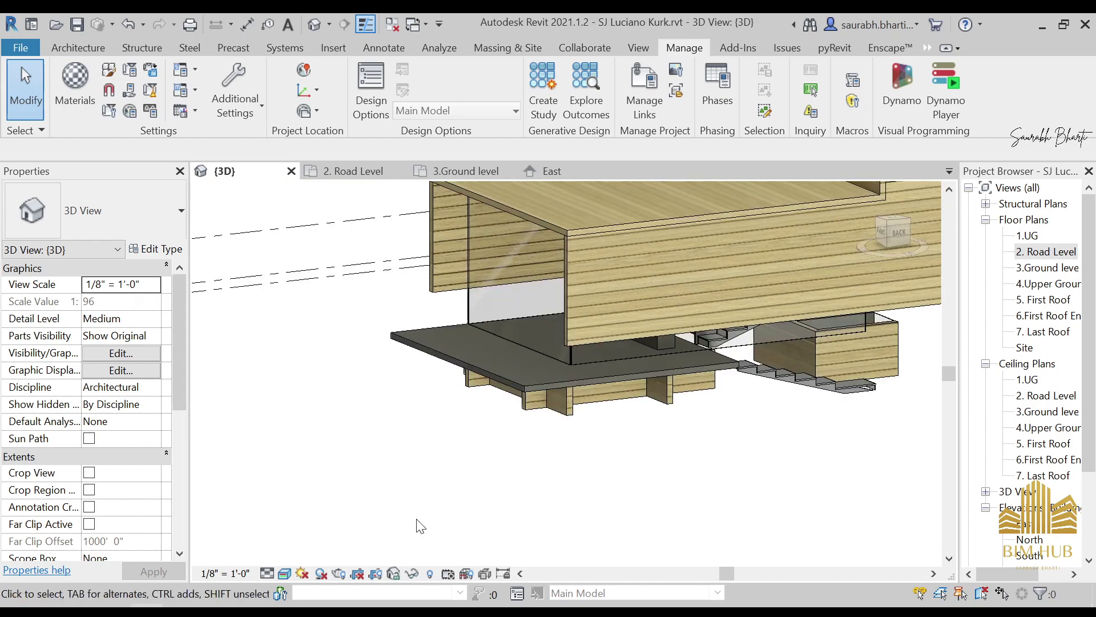
Step: Switch to Photos and examine the deck slab and its supporting walls in the back view, Front and Front 2 reference images
key("alt+Tab")
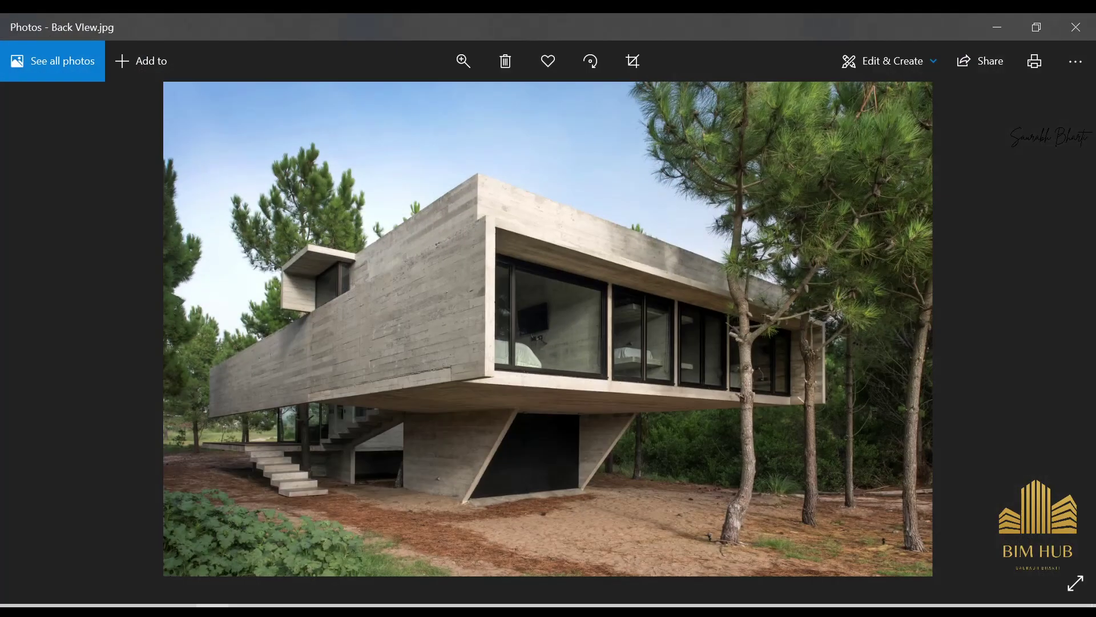
scroll(538, 397, "up", 3)
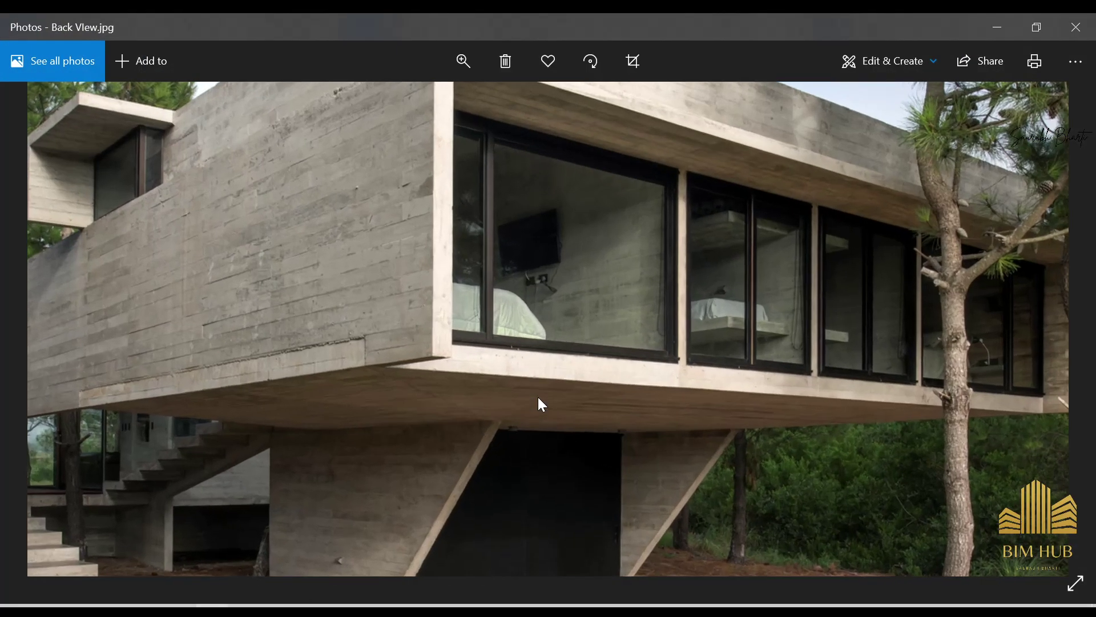
scroll(538, 396, "down", 3)
key("Right")
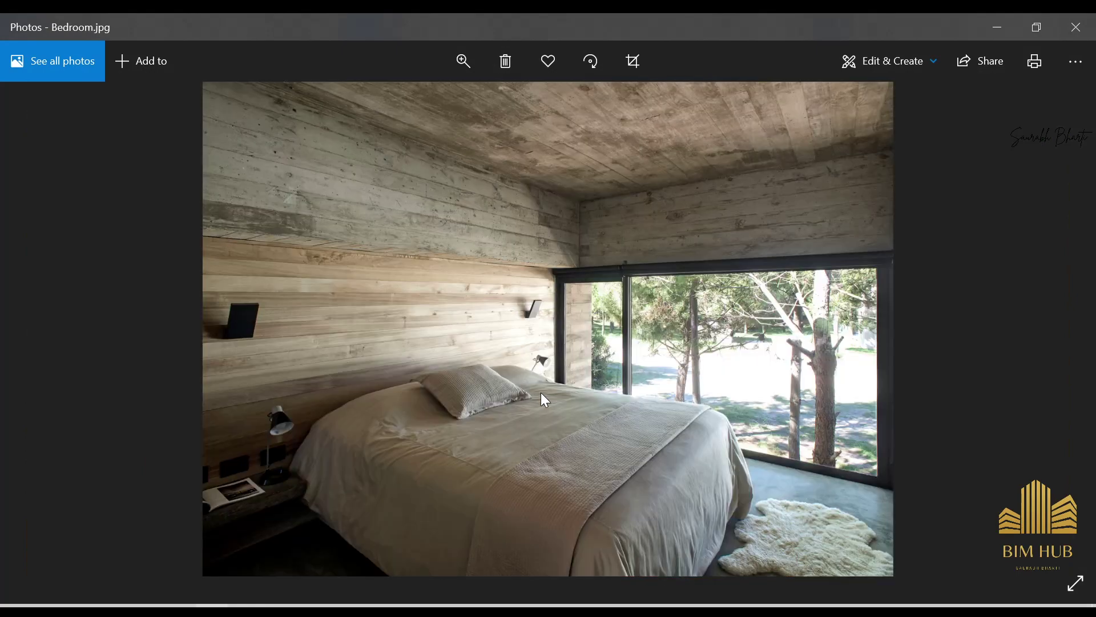
key("Right")
key("Right")
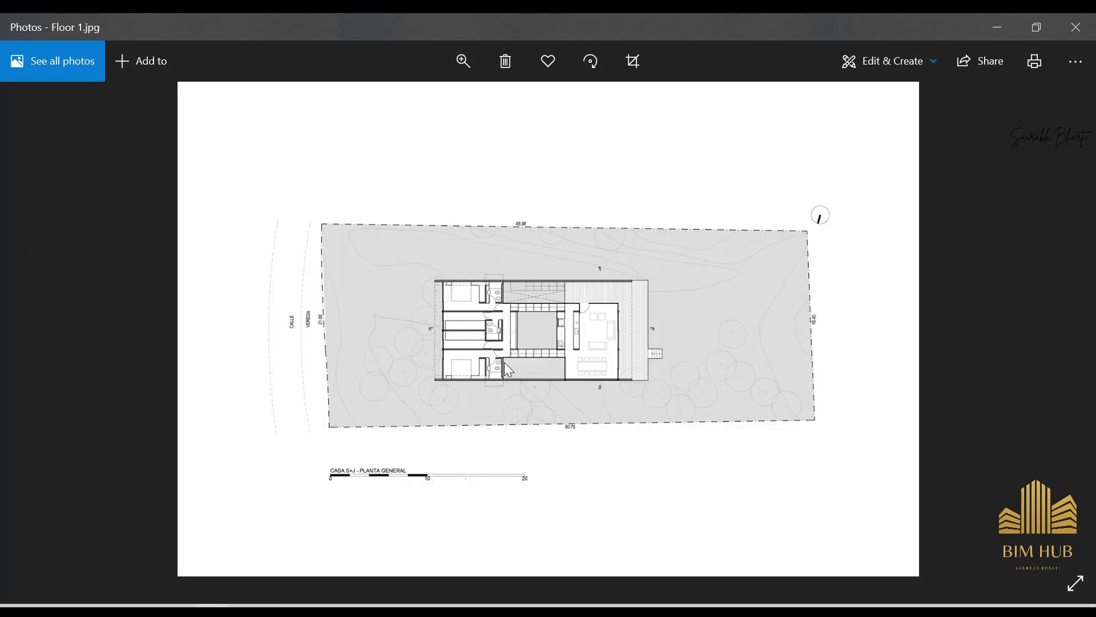
scroll(537, 394, "up", 2)
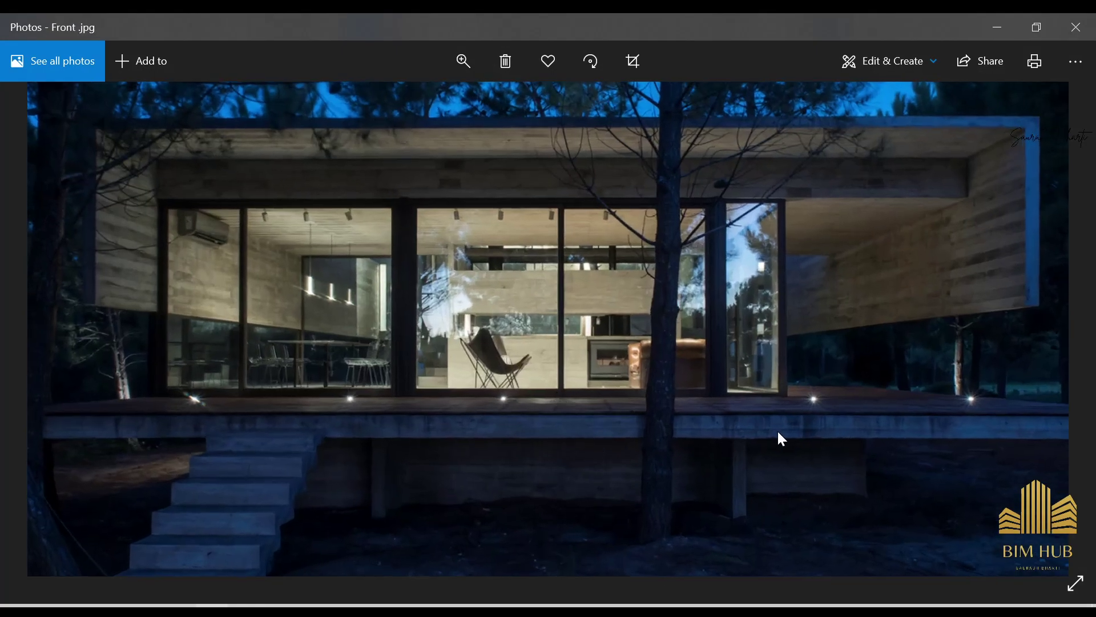
scroll(778, 434, "up", 2)
scroll(752, 426, "down", 3)
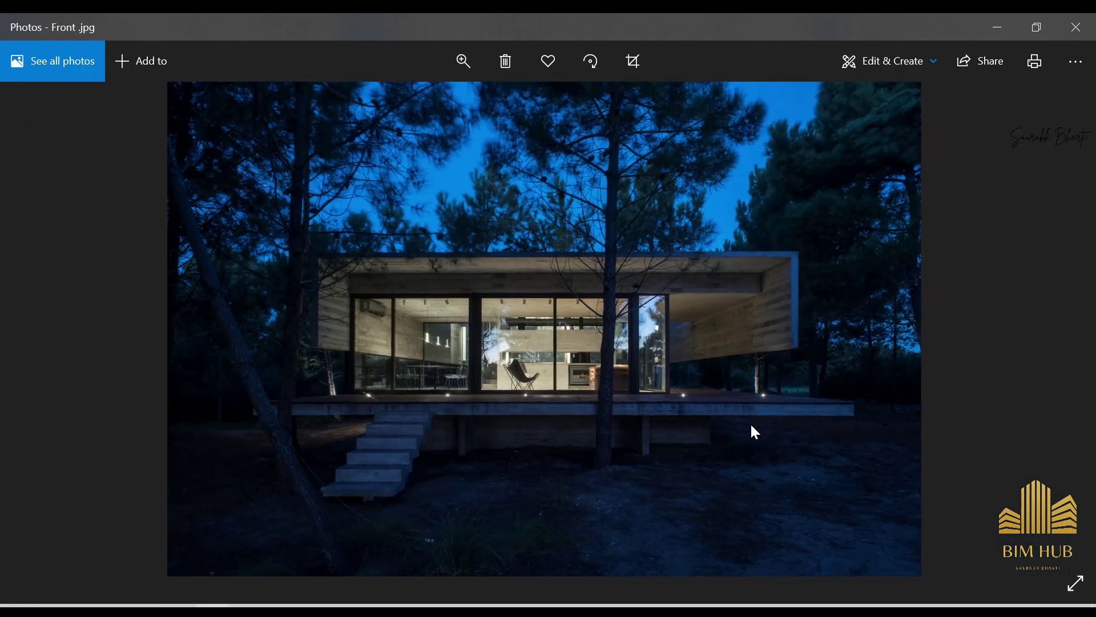
key("Right")
scroll(731, 394, "up", 3)
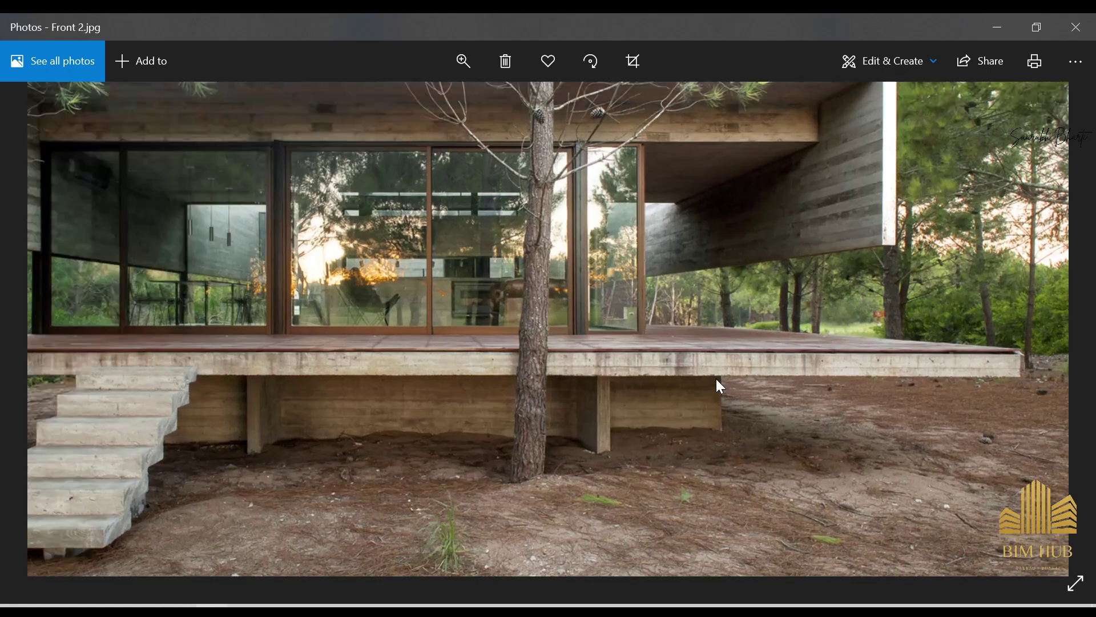
scroll(708, 358, "down", 1)
scroll(709, 358, "down", 1)
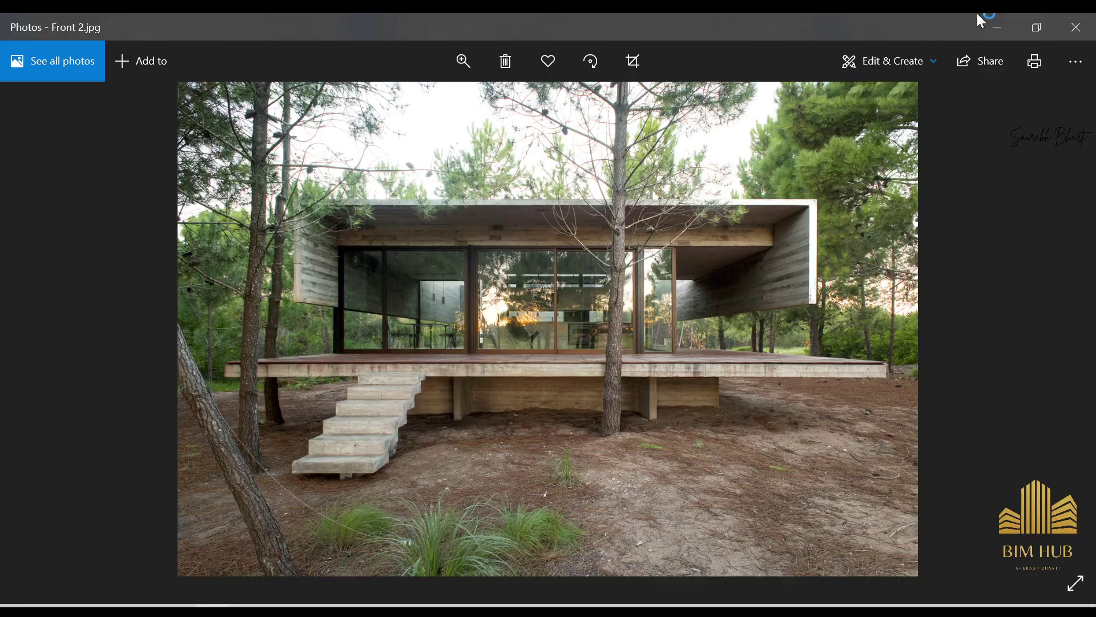
left_click(997, 26)
Step: Check the ground level deck floor's type properties against the deck surface and edge in the front 3 reference photo
left_click(533, 400)
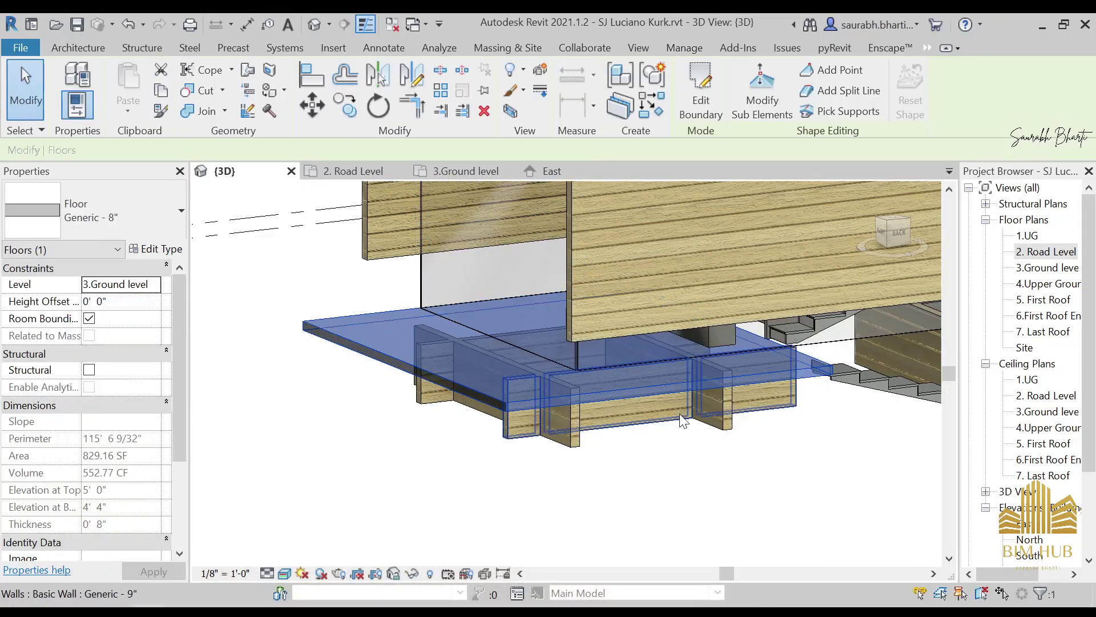
left_click(158, 249)
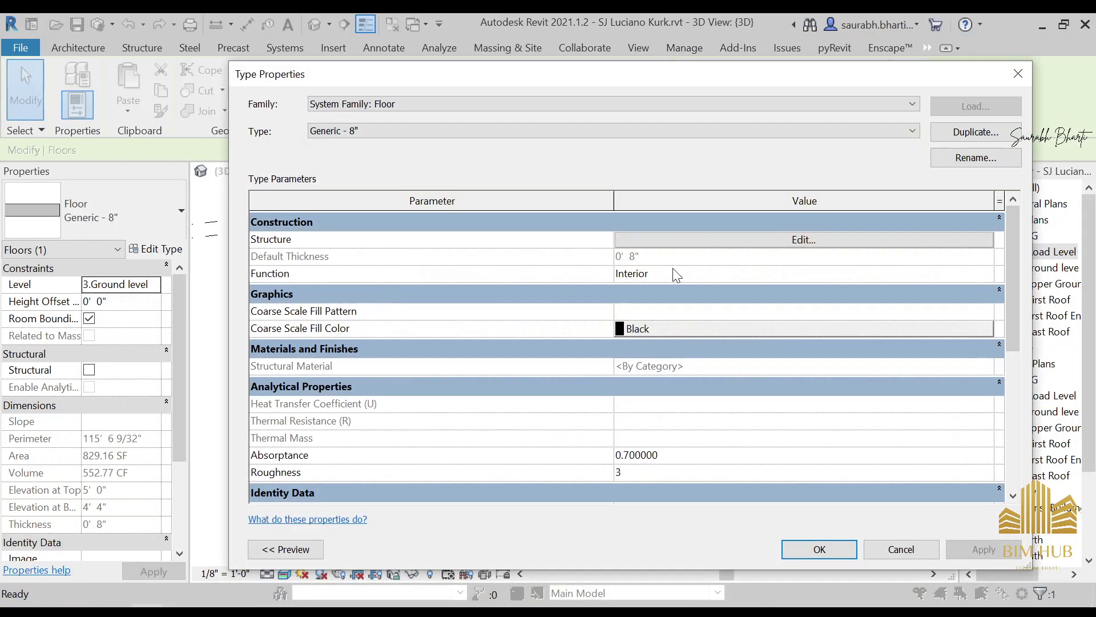
key("alt+Tab")
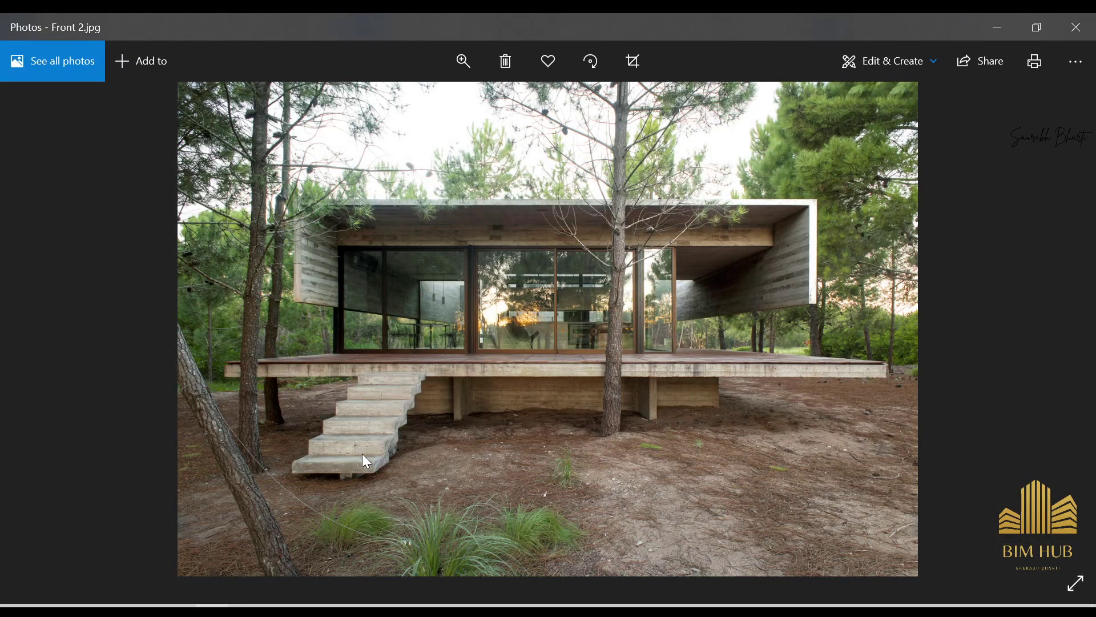
key("Right")
scroll(623, 464, "up", 3)
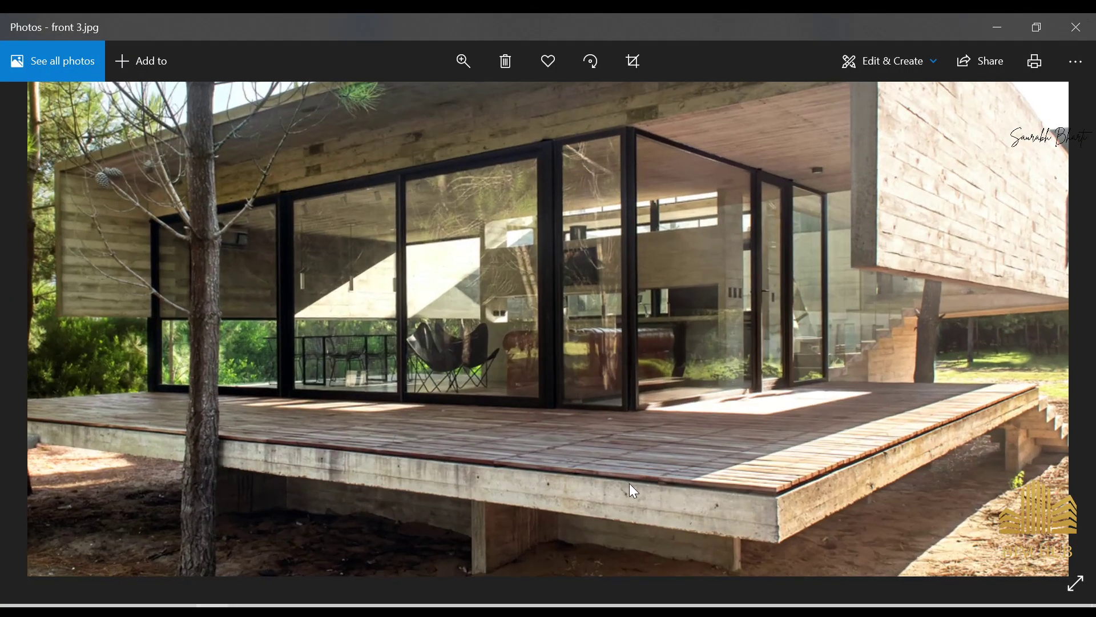
left_click(1001, 31)
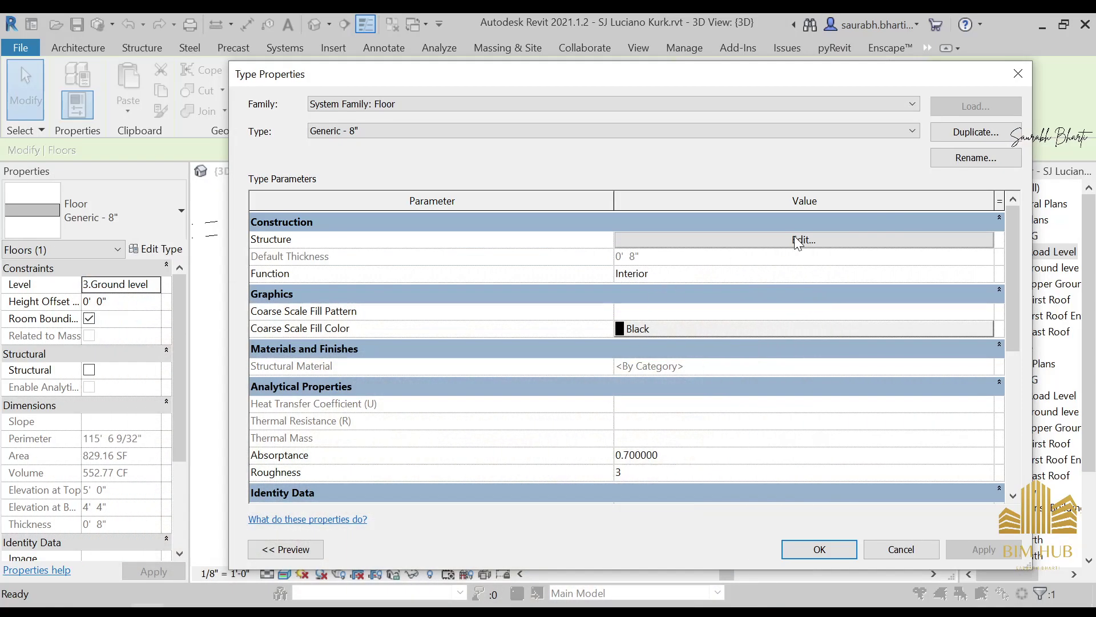
key("Escape")
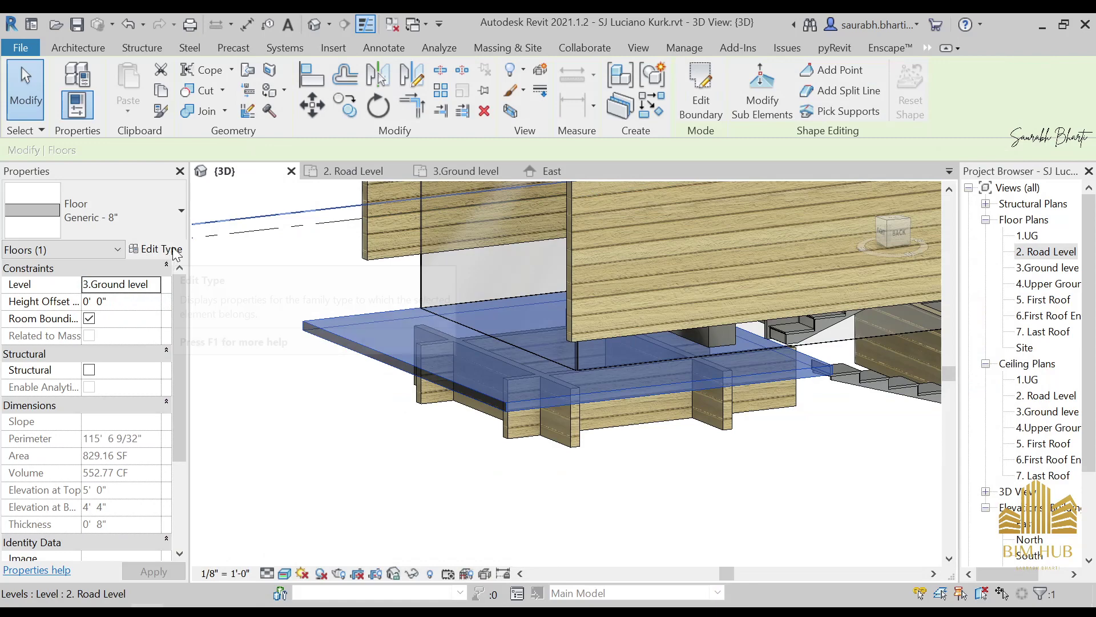
Step: Duplicate the 1.wood material and name the copy 1.woodVertical
left_click(688, 49)
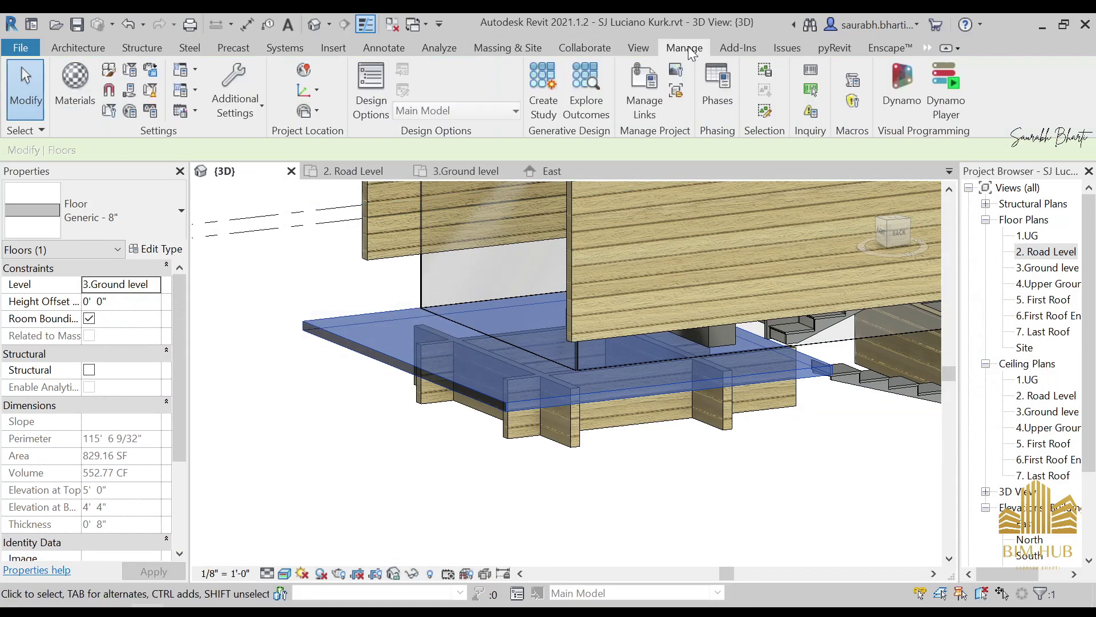
left_click(77, 86)
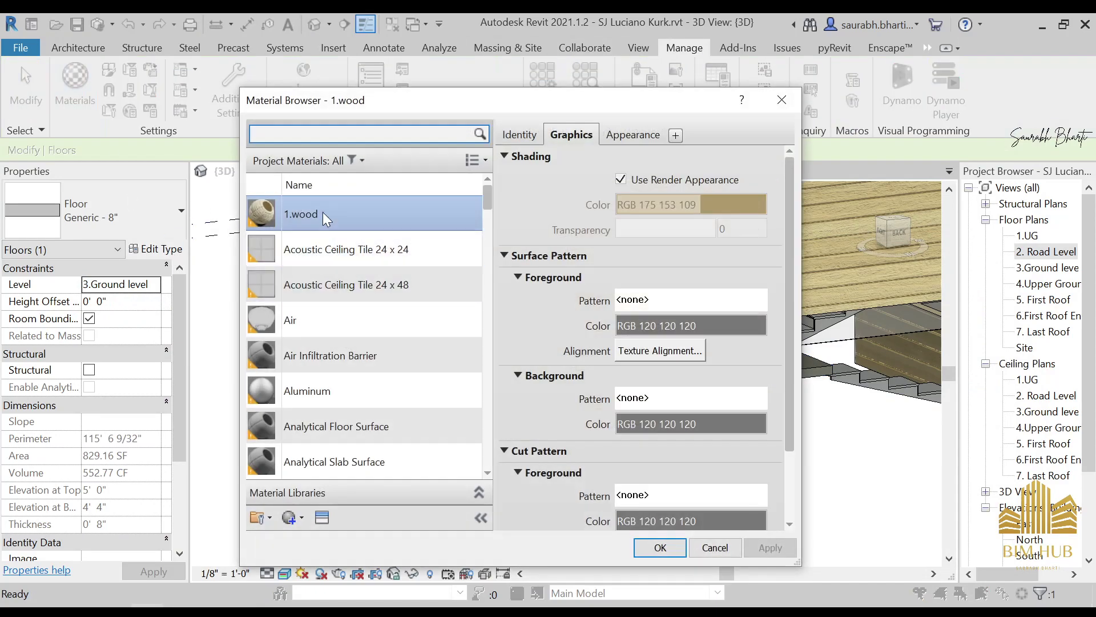
right_click(323, 211)
left_click(349, 241)
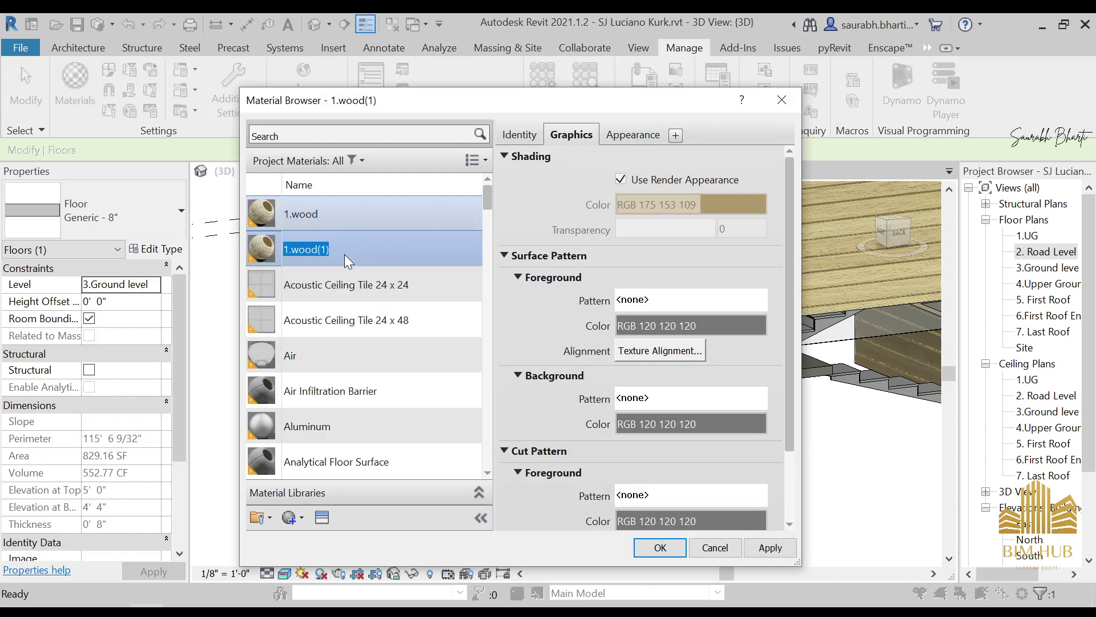
left_click(341, 250)
type("Vertical")
left_click(603, 115)
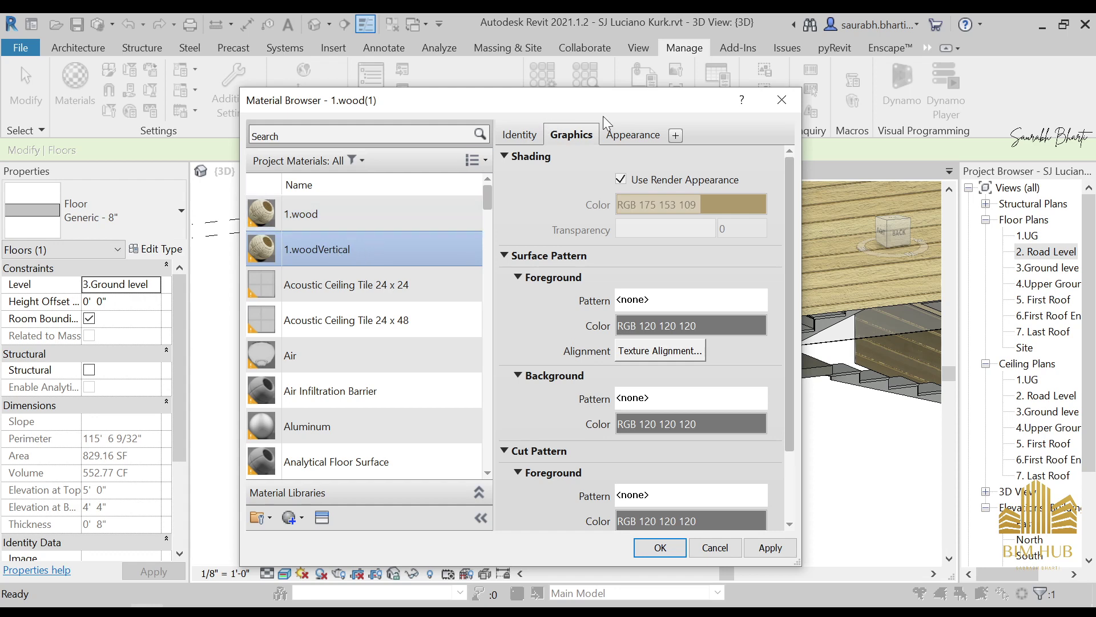
Step: Duplicate the appearance asset of 1.woodVertical and set the rotation of its Facade_Wood_2.jpg image texture to 0°
left_click(629, 136)
right_click(625, 135)
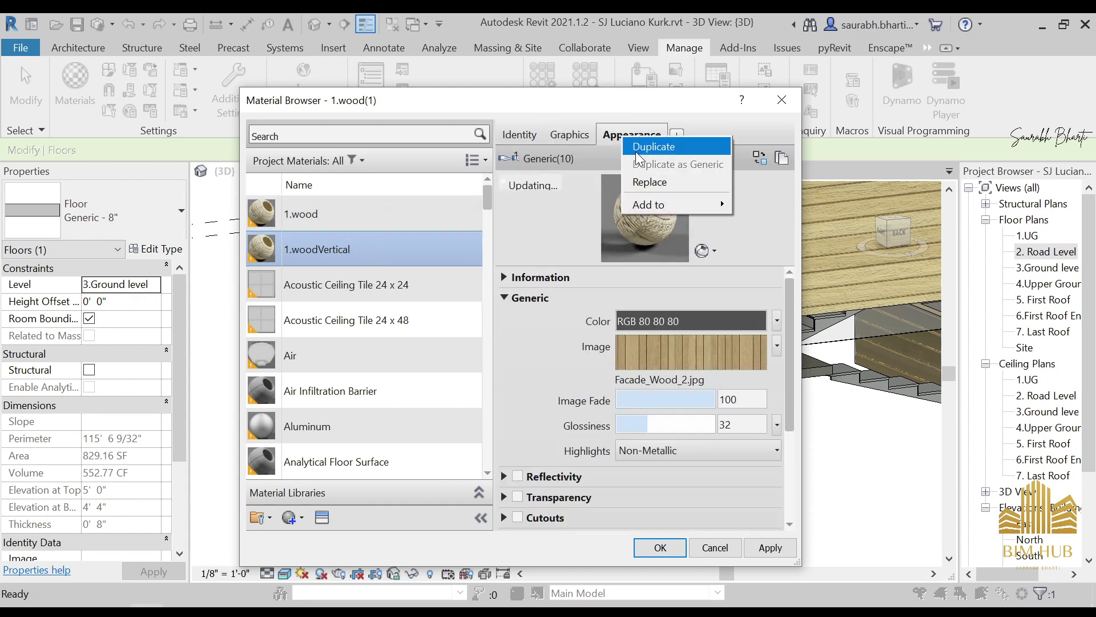
left_click(634, 152)
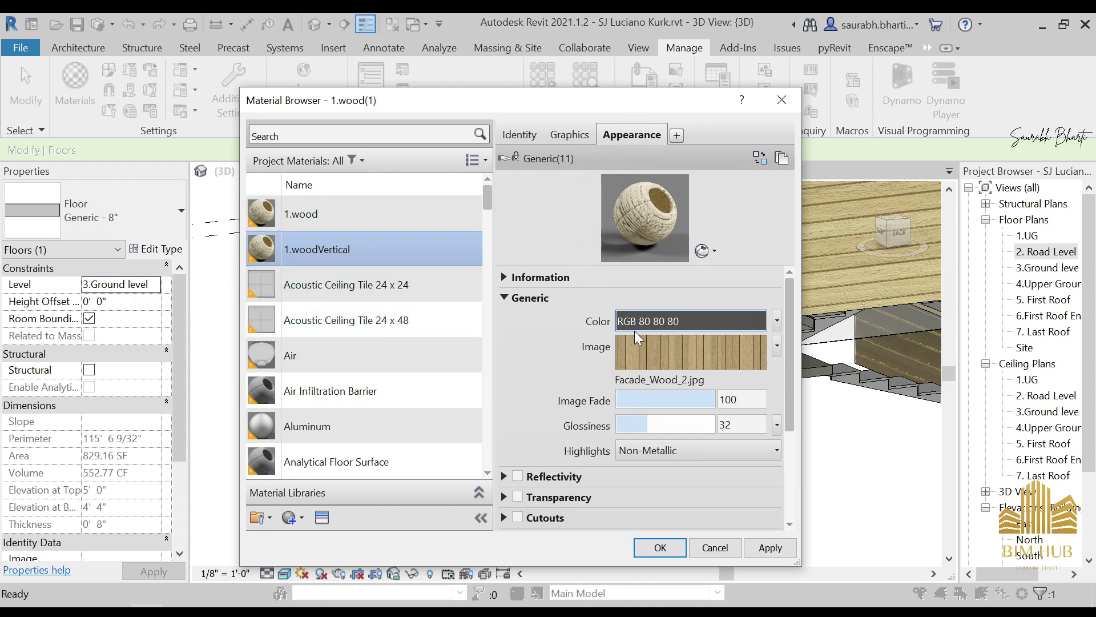
left_click(643, 344)
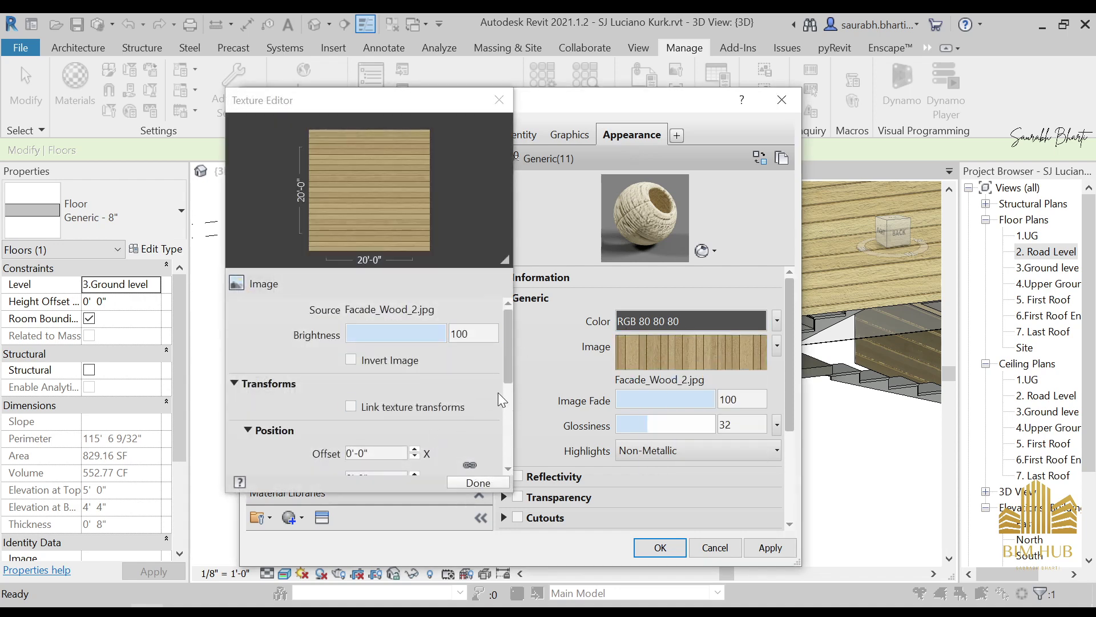
left_click_drag(506, 362, 508, 407)
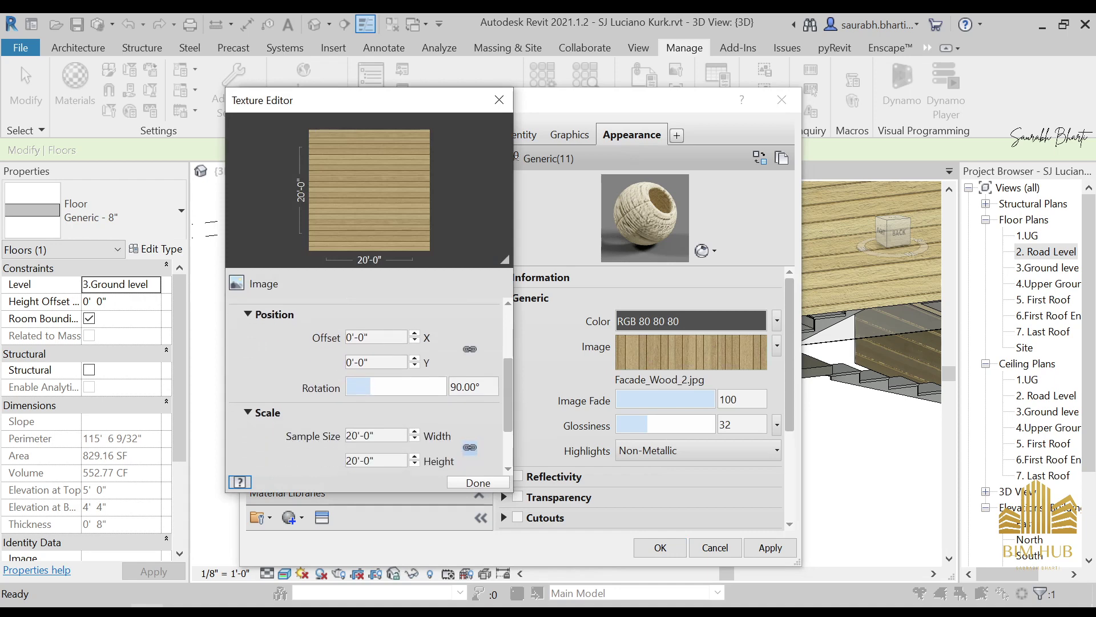
left_click(478, 483)
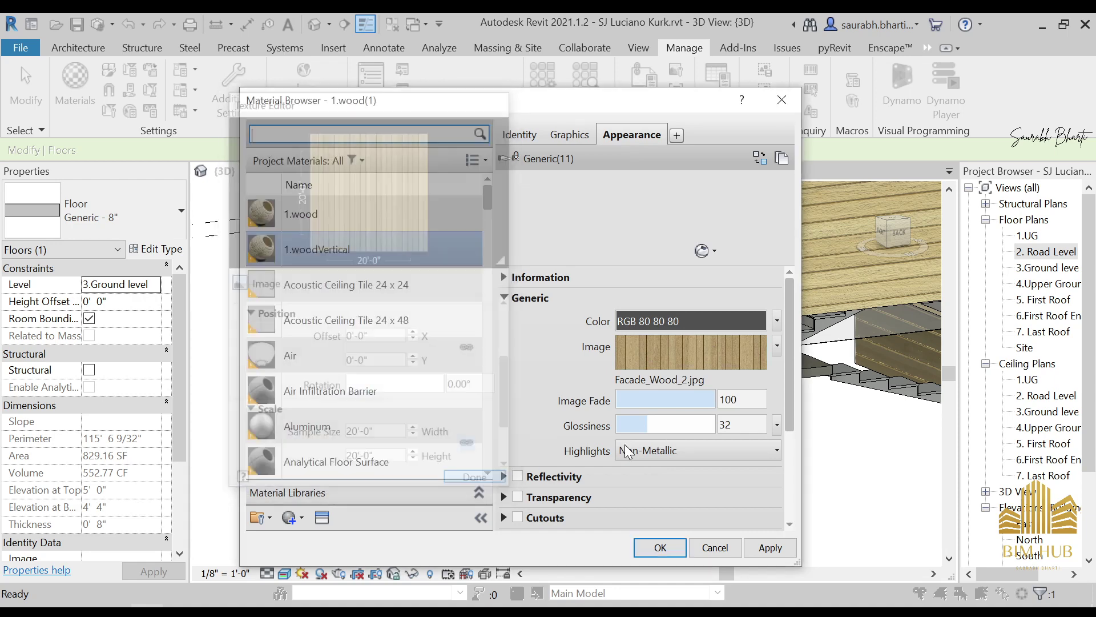
Step: Set the rotation of the Facade_Wood_2_Rough.jpg bump texture of 1.woodVertical to 0° and apply the material changes
left_click_drag(790, 424, 775, 486)
left_click(737, 451)
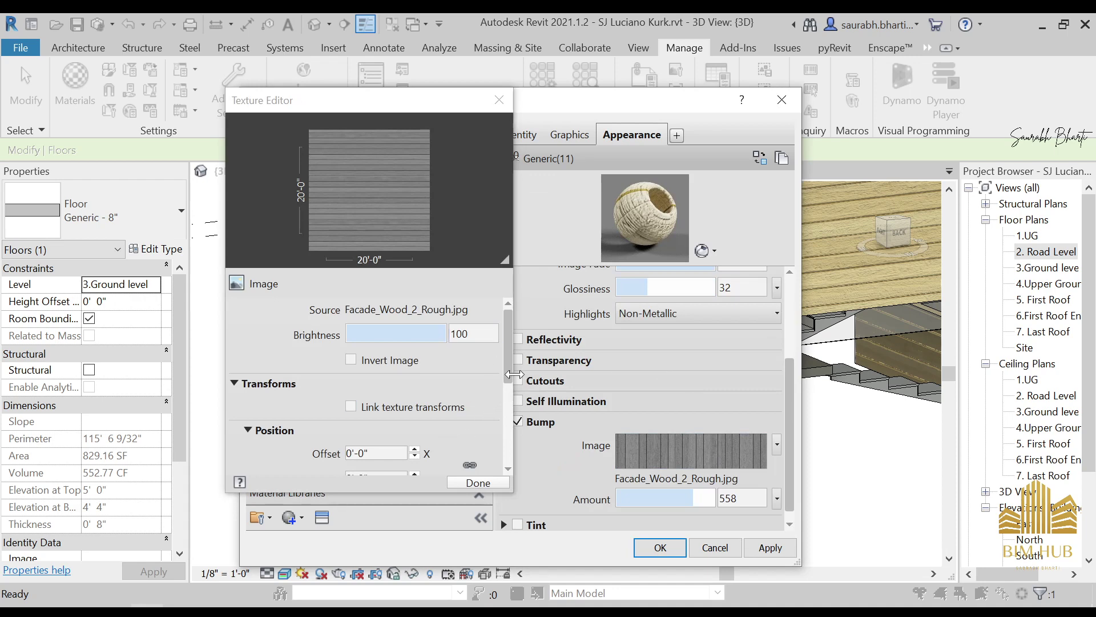
left_click(507, 388)
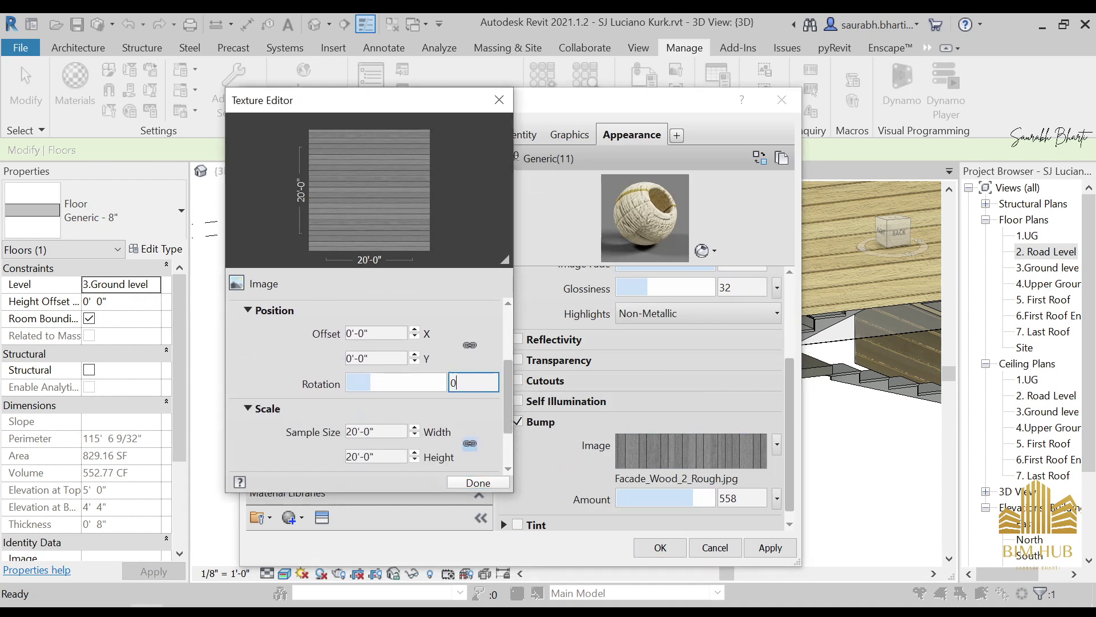
left_click(486, 482)
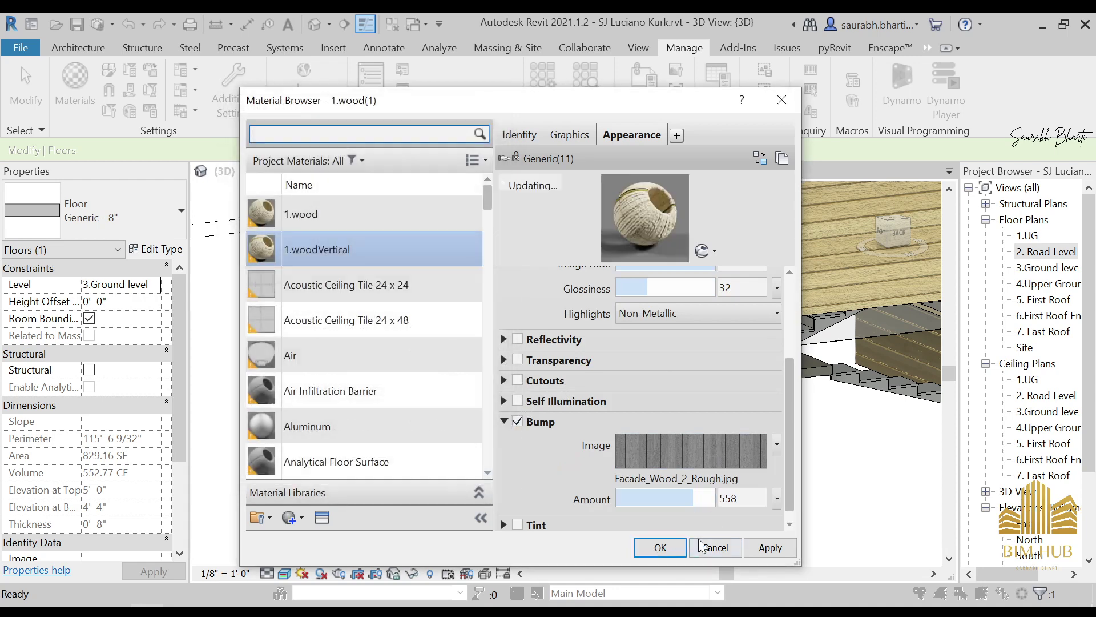
left_click(771, 547)
left_click(661, 547)
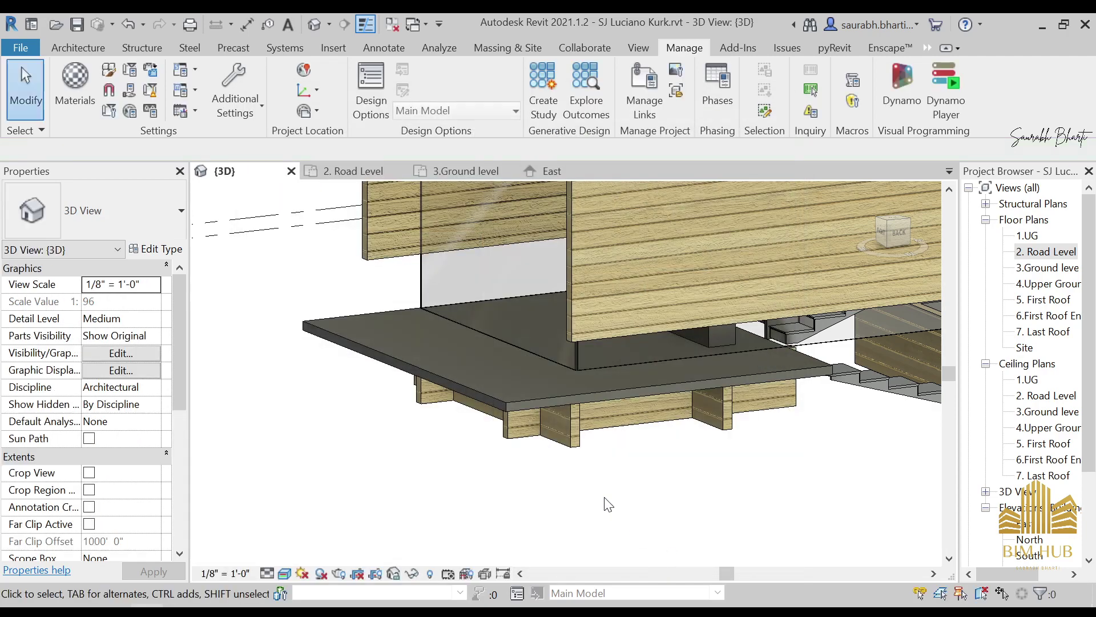
Step: Assign the 1.woodVertical material to the structure layer of the ground level deck floor's type Generic - 8"
left_click(554, 402)
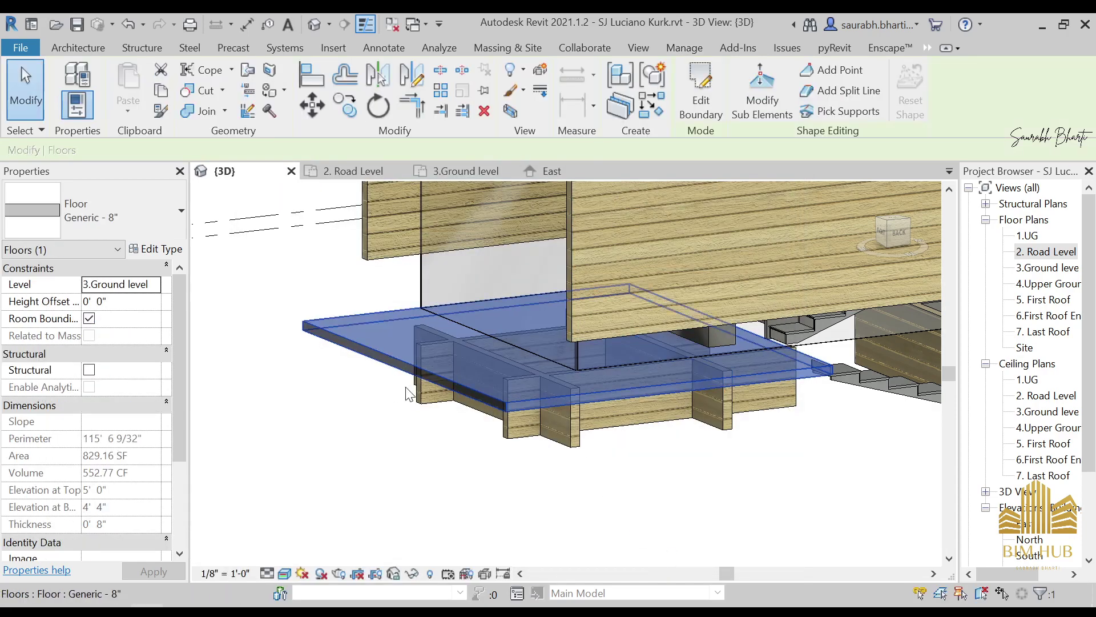
left_click(155, 249)
left_click(804, 240)
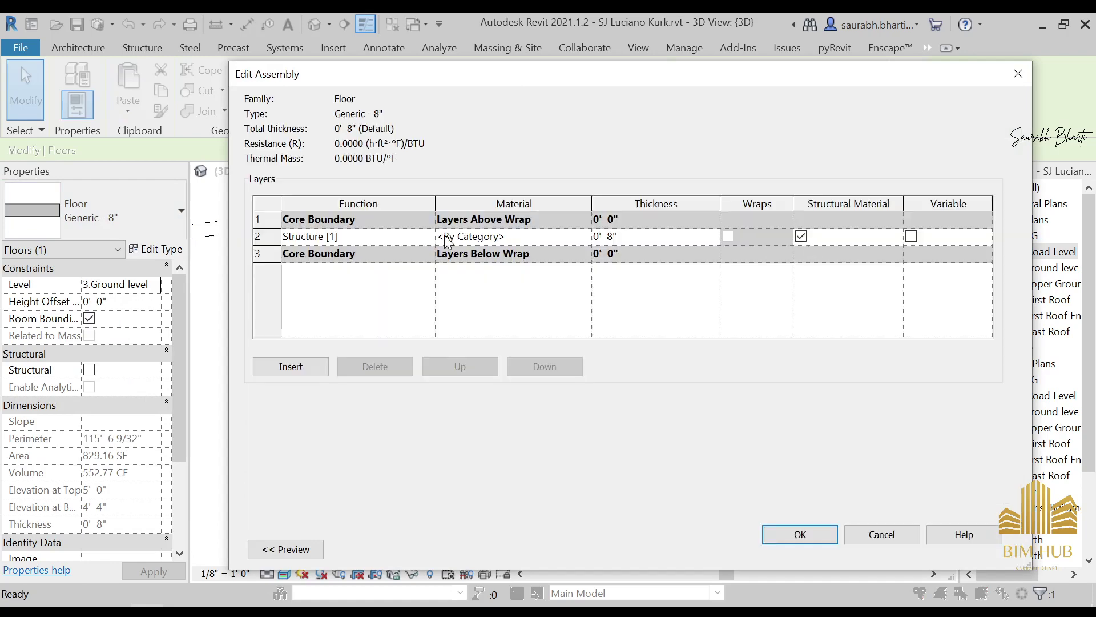
left_click(585, 234)
left_click(586, 235)
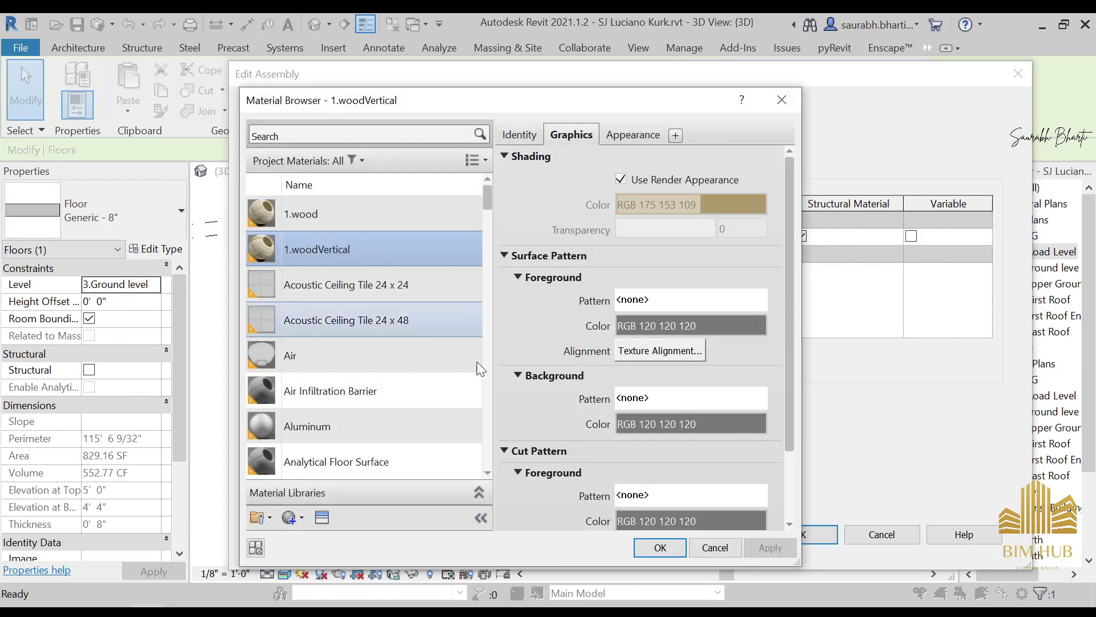
left_click(661, 547)
left_click(799, 535)
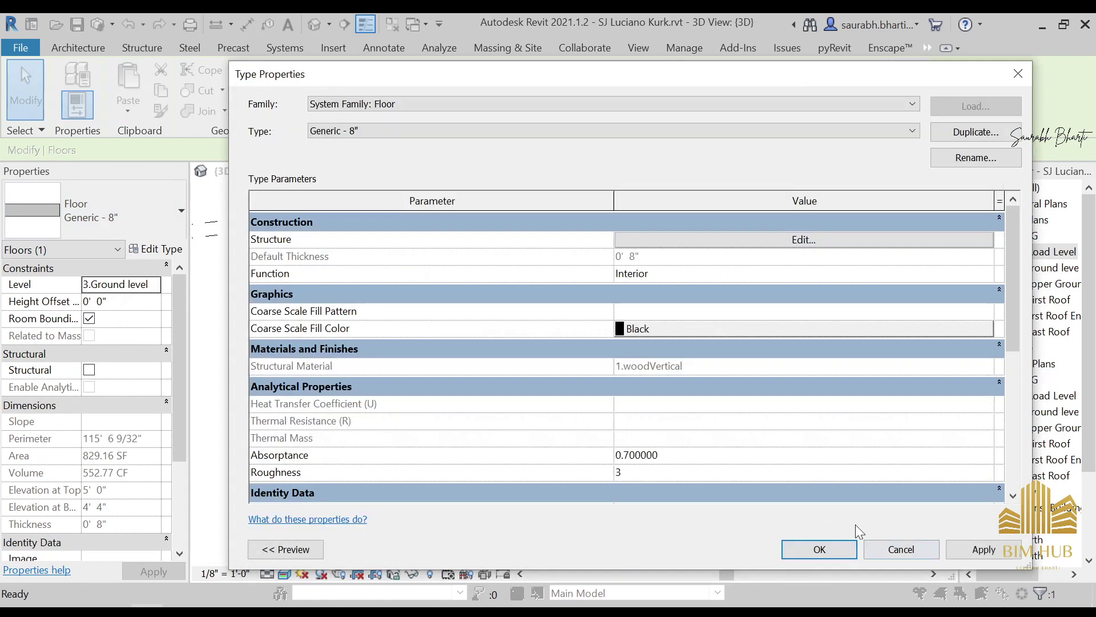
left_click(818, 549)
left_click(697, 541)
Step: Inspect the wood finish on the deck, roof and side walls and compare the house with the front 3 reference photo
middle_click_drag(532, 517, 740, 559, "shift")
middle_click_drag(521, 491, 413, 420, "shift")
scroll(760, 318, "up", 3)
middle_click_drag(761, 318, 721, 384)
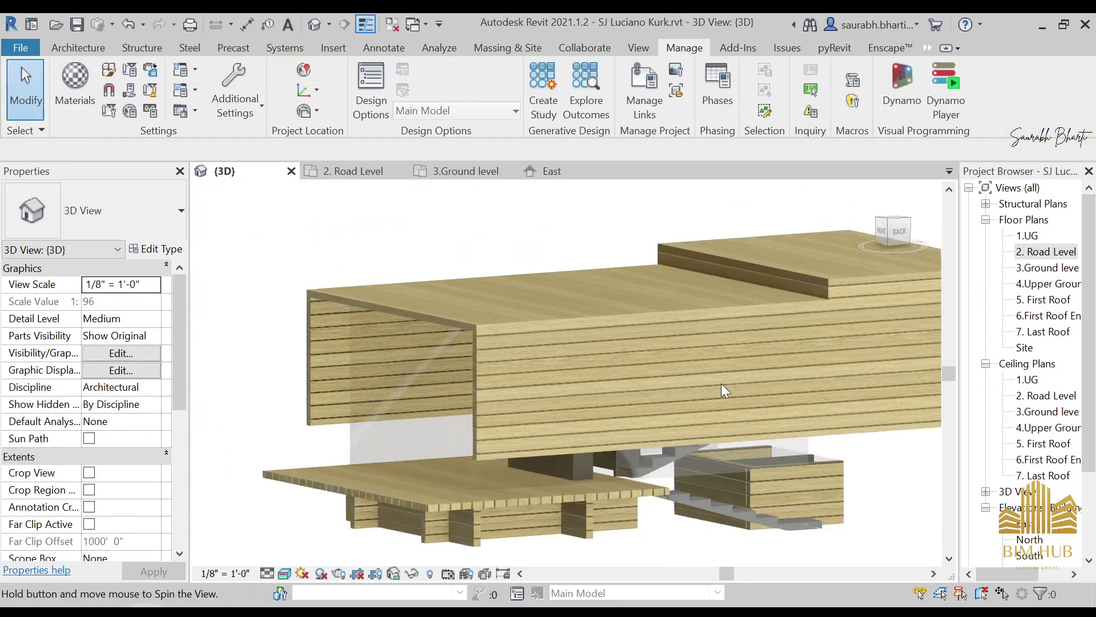
middle_click_drag(554, 385, 556, 420, "shift")
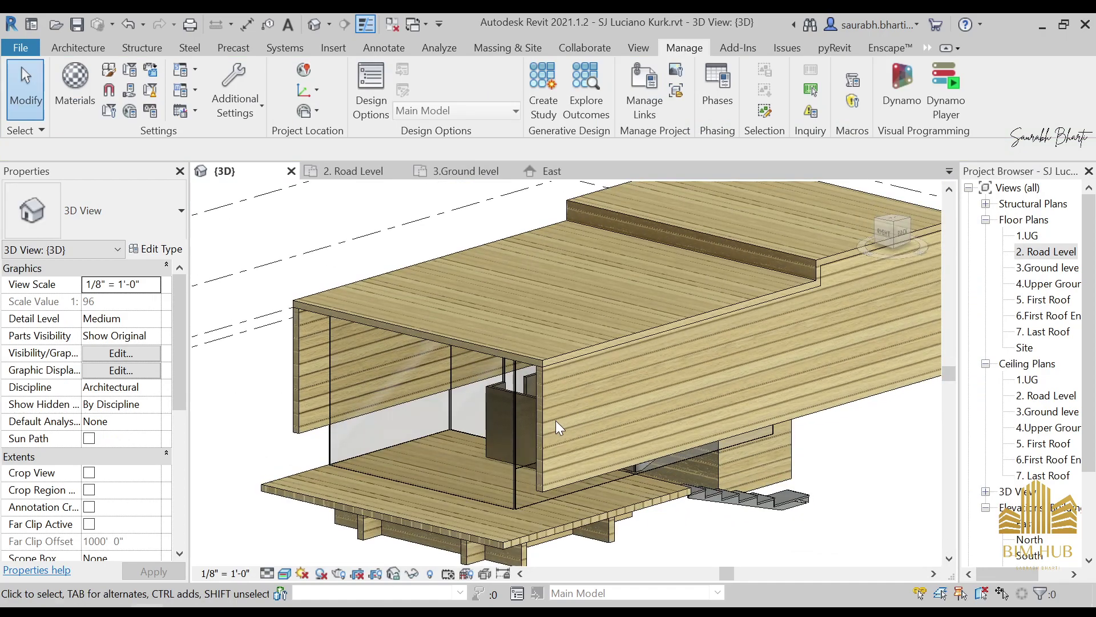
left_click(547, 375)
scroll(810, 304, "up", 3)
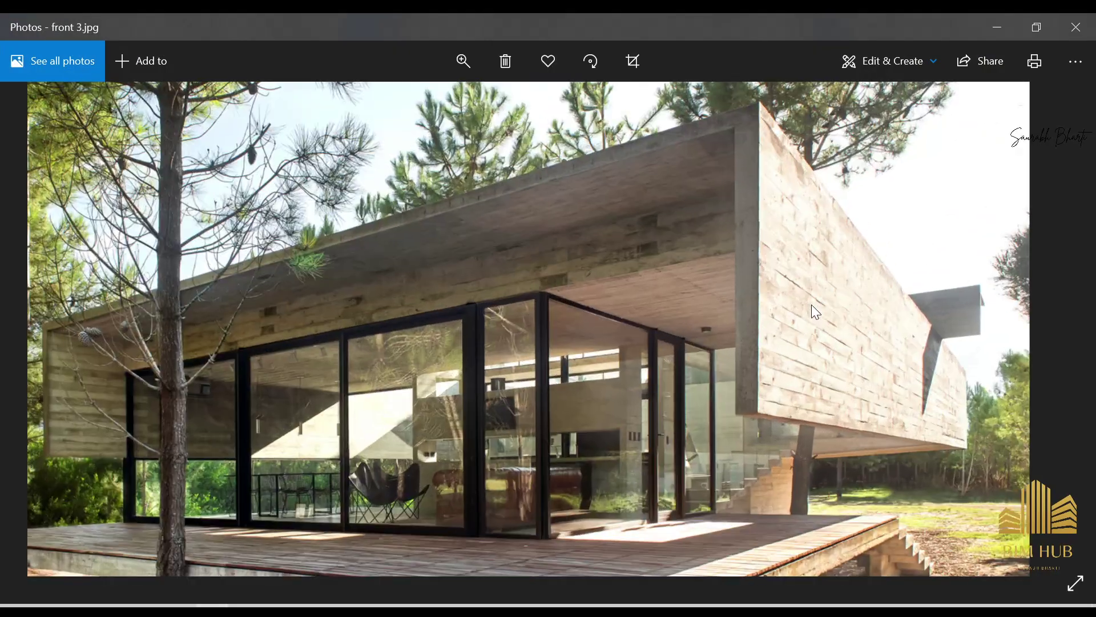
left_click(986, 20)
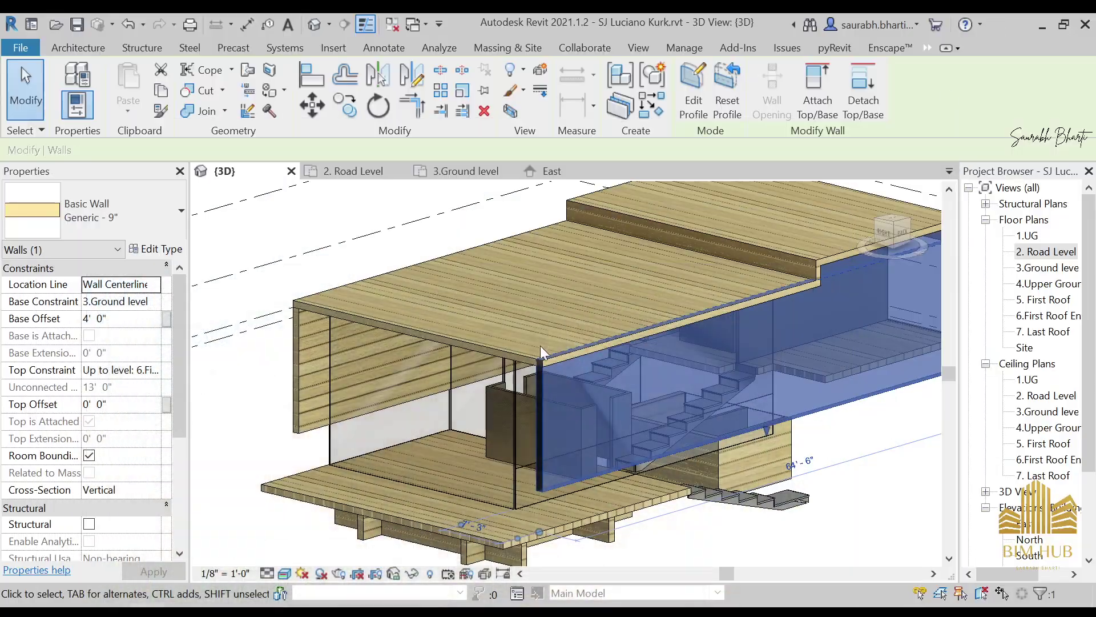
Step: Temporarily hide the two long Generic - 9" side walls on either side of the glazed living area
middle_click_drag(561, 402, 840, 514, "shift")
left_click(657, 534)
left_click(848, 429)
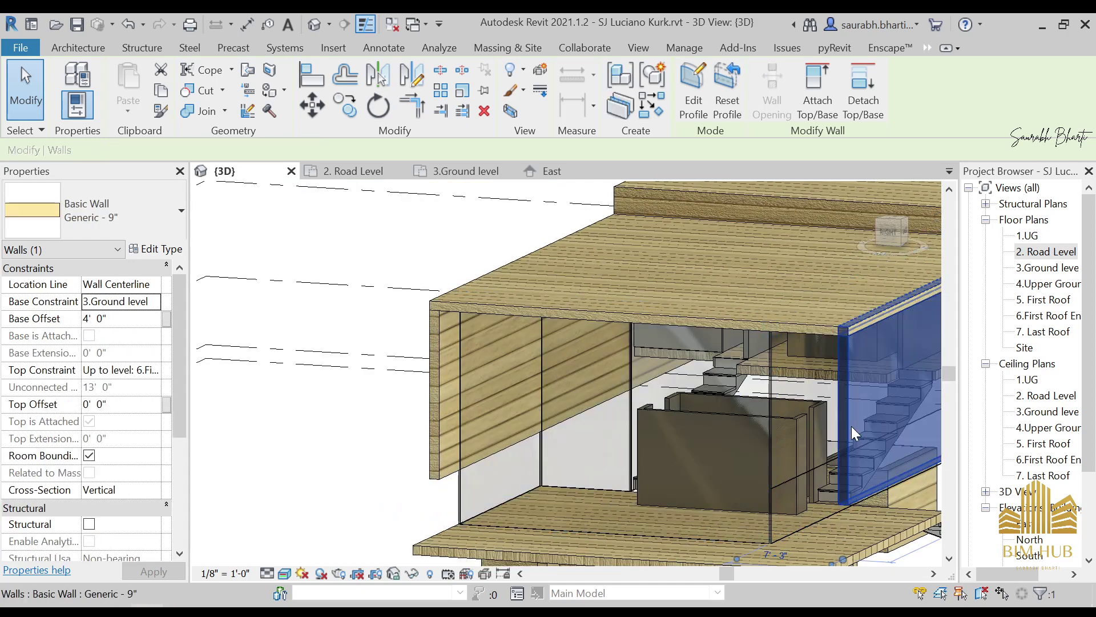
key("h")
key("h")
left_click(431, 379)
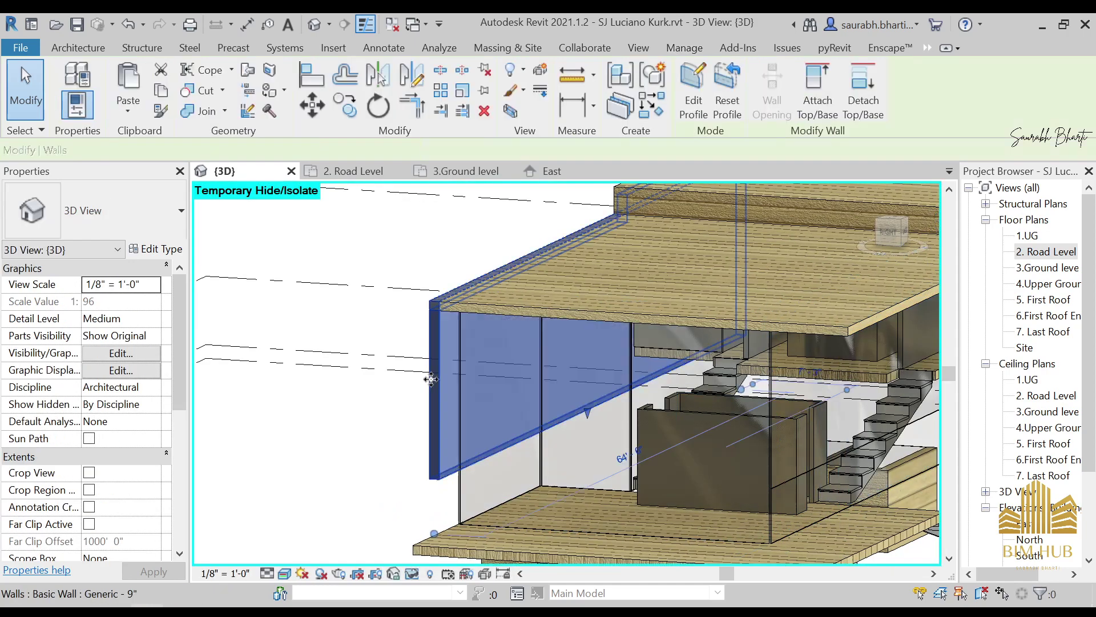
key("h")
key("h")
Step: Start editing the profile of the curtain wall beside the upper stair flight in the front view, accepting the removal of its attachments
mouse_move(471, 403)
middle_mouse_down("shift")
mouse_move(621, 440)
mouse_move(478, 402)
mouse_move(539, 455)
mouse_move(497, 474)
mouse_move(419, 428)
mouse_move(451, 401)
middle_mouse_up("shift")
left_click(394, 439)
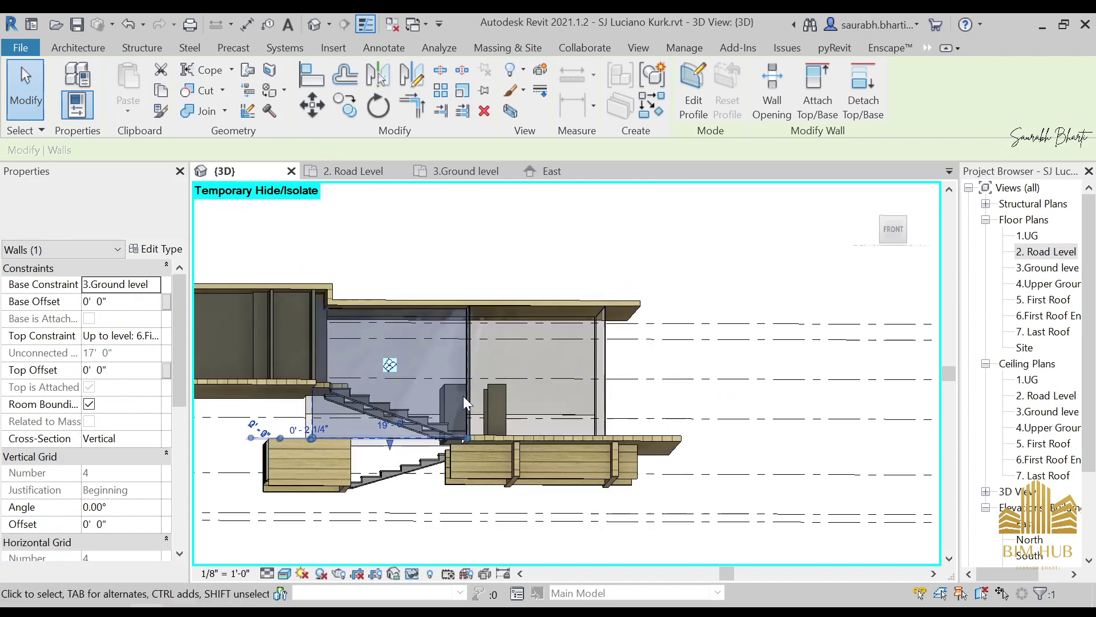
left_click(894, 233)
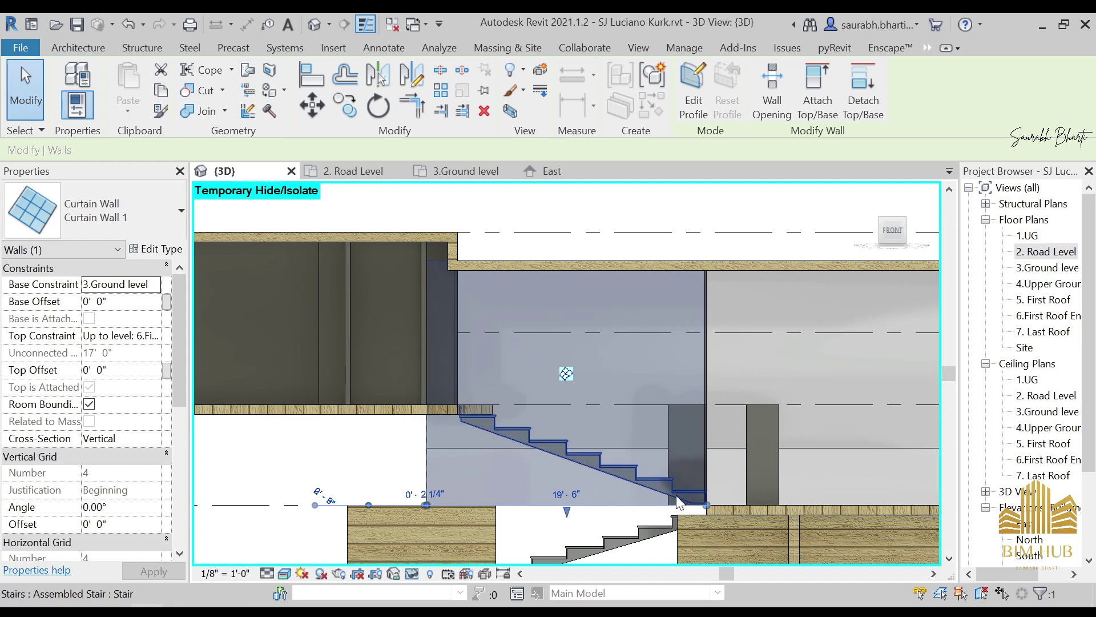
left_click(704, 97)
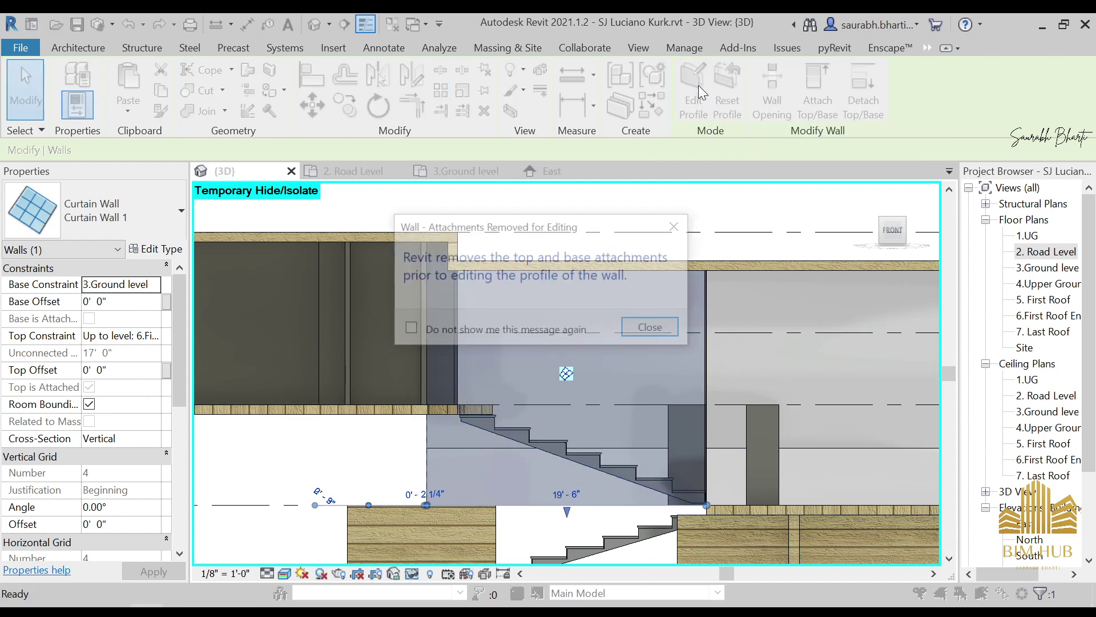
left_click(654, 329)
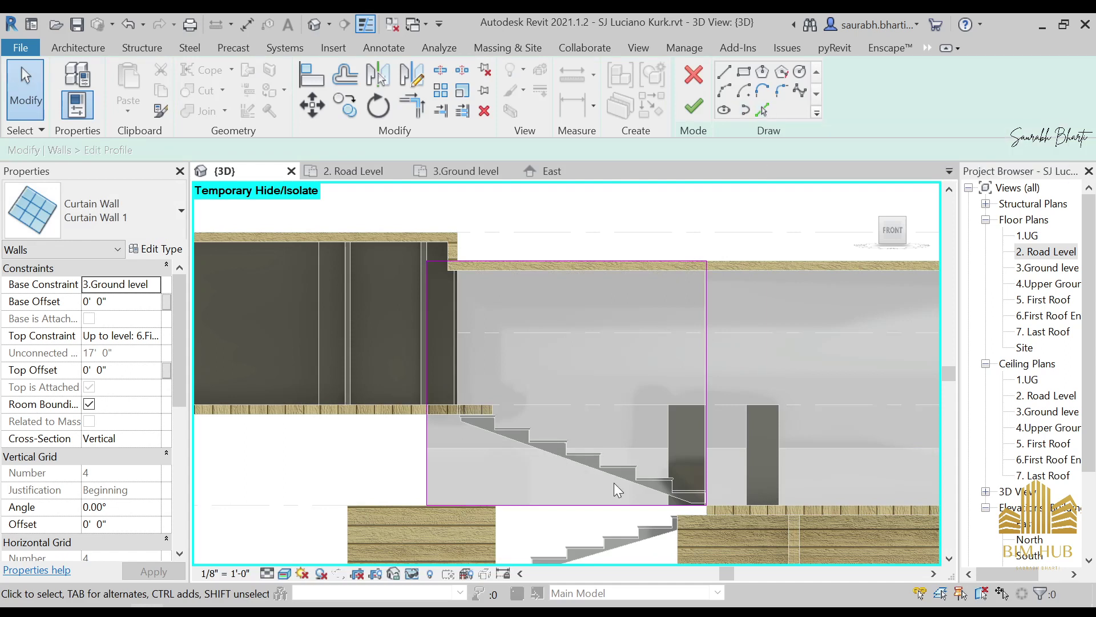
left_click(726, 73)
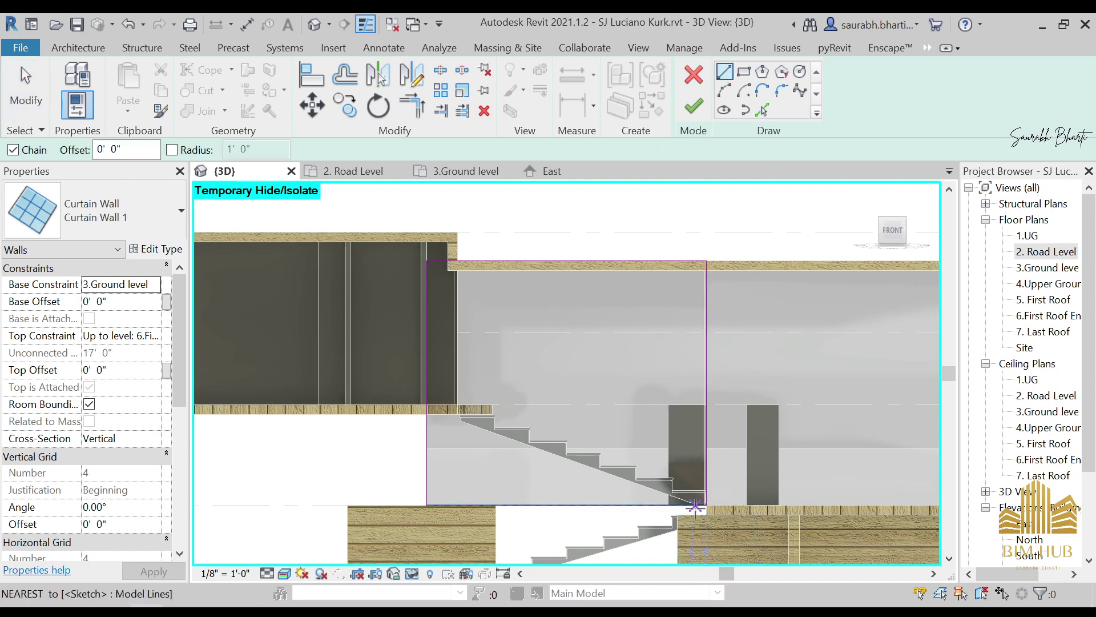
left_click(461, 421)
left_click(697, 505)
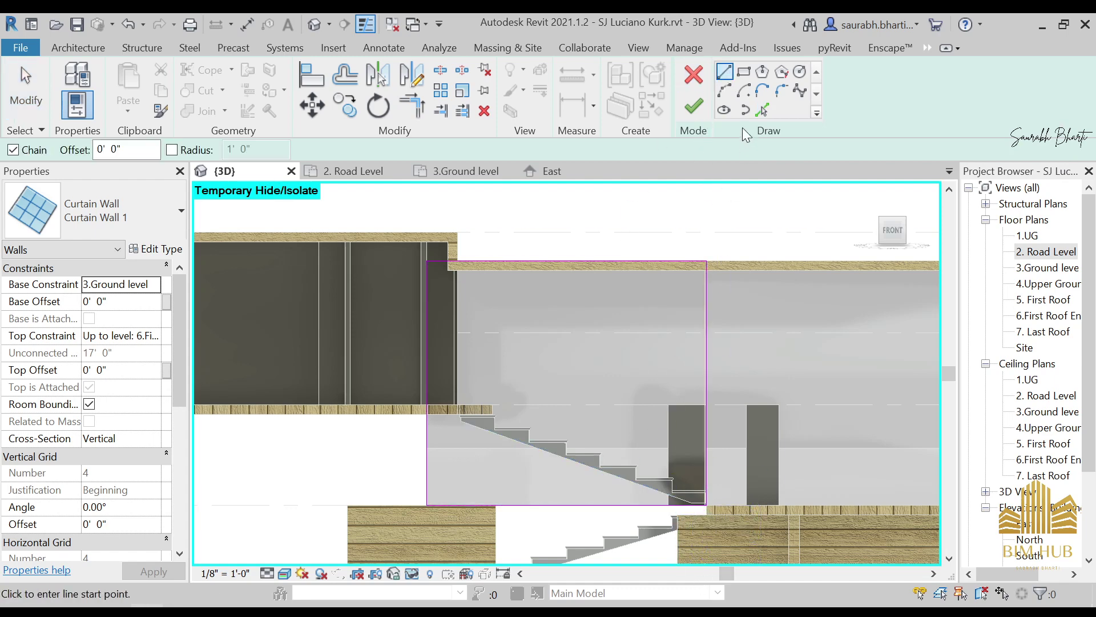
Step: Add a sloped profile line to the curtain wall sketch by picking the underside edge of the upper stair flight
left_click(763, 109)
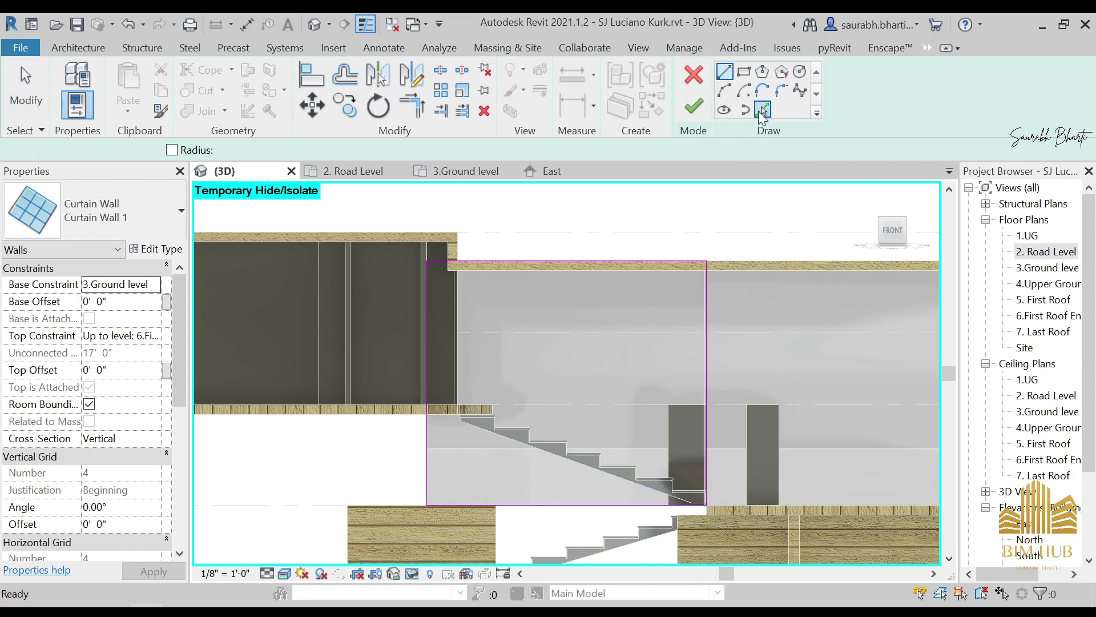
left_click(571, 464)
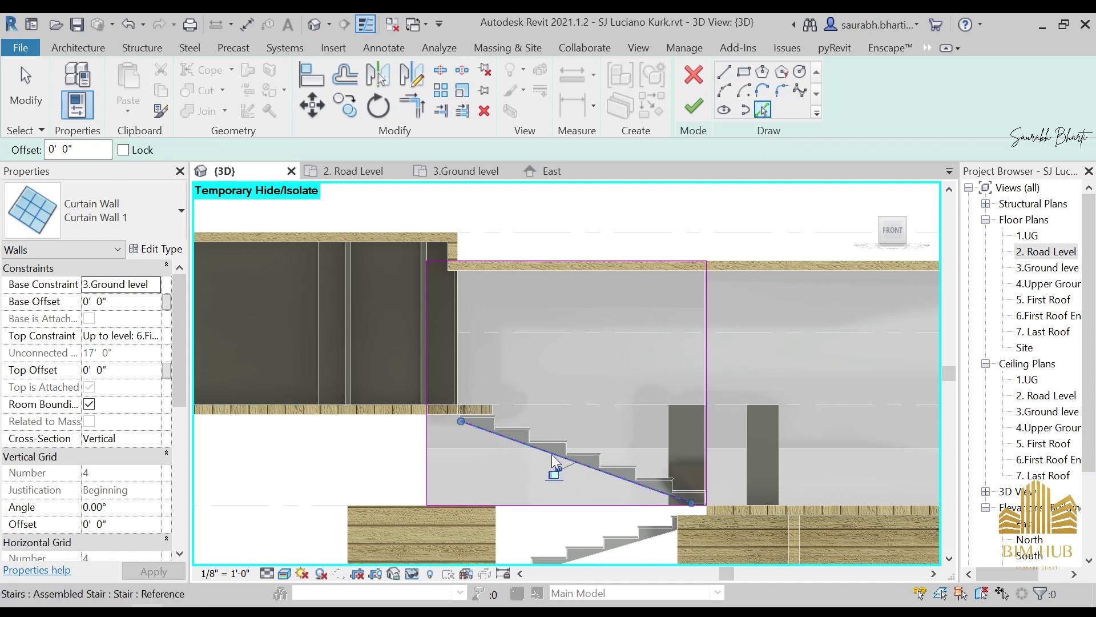
left_click(472, 425)
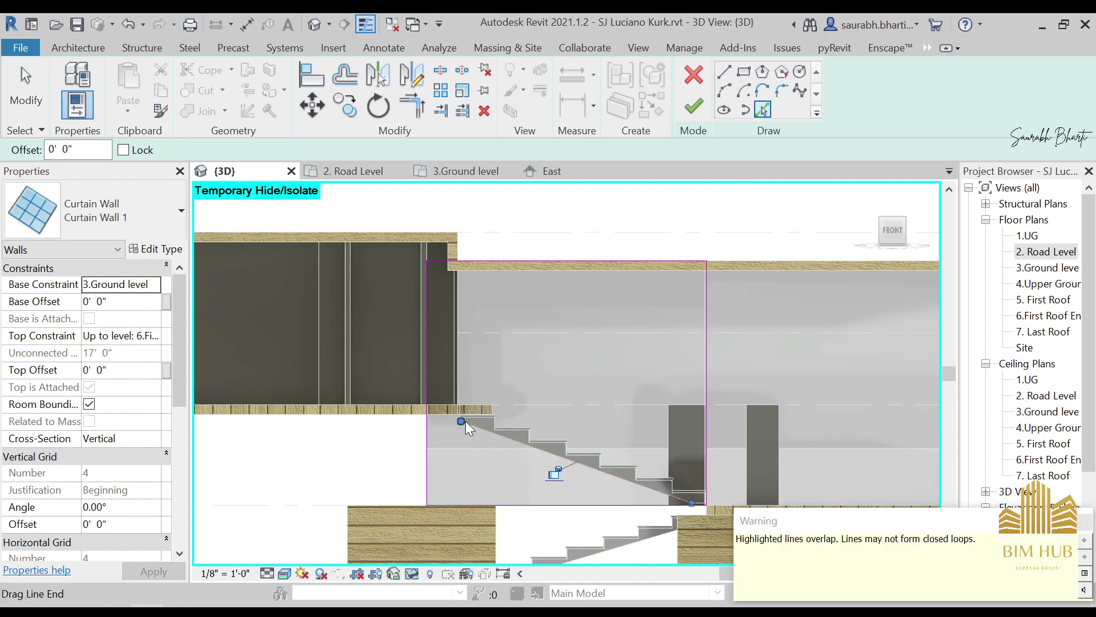
key("Escape")
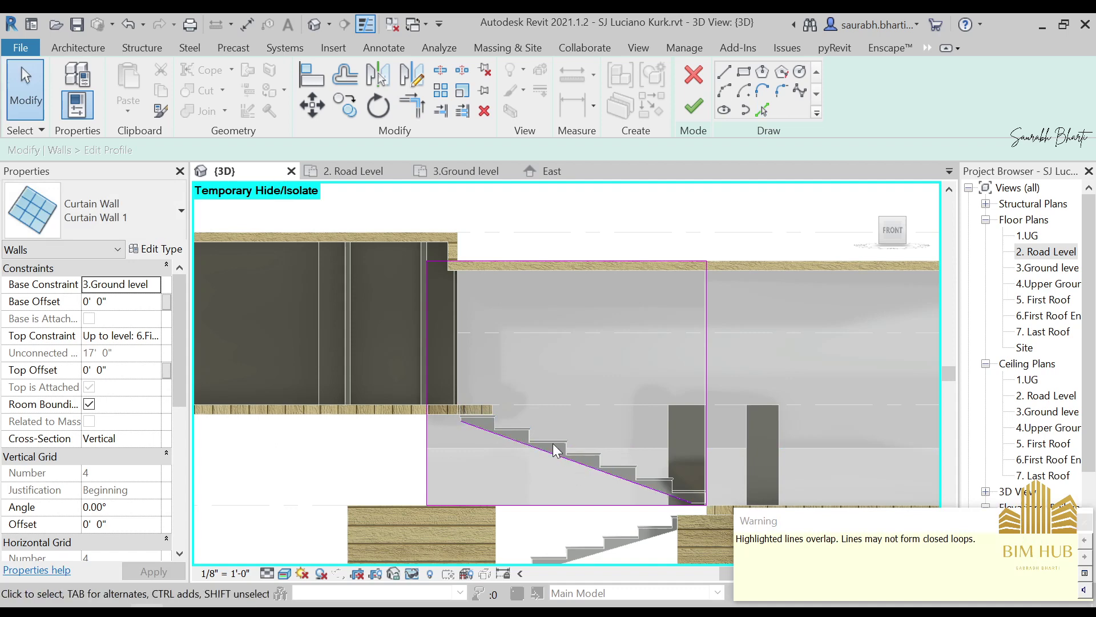
Step: Try to extend the upper end of the sloped profile line past the curtain wall's vertical edge, and undo each extension
left_click(520, 444)
mouse_move(463, 422)
left_mouse_down()
mouse_move(368, 366)
mouse_move(361, 384)
mouse_move(301, 361)
left_mouse_up()
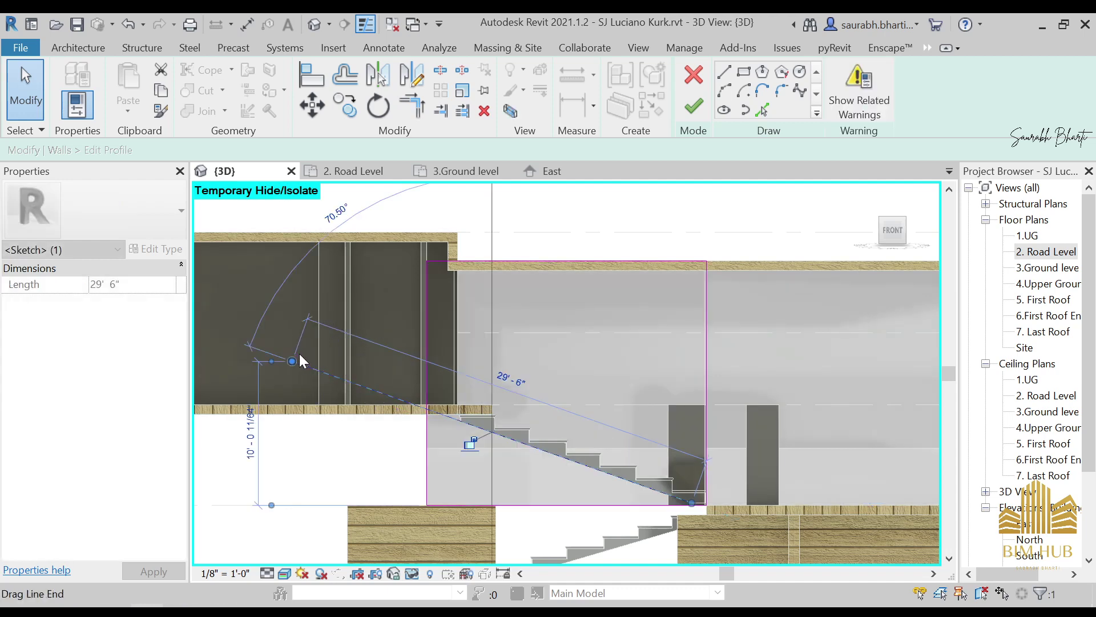
key("ctrl+z")
left_click(512, 441)
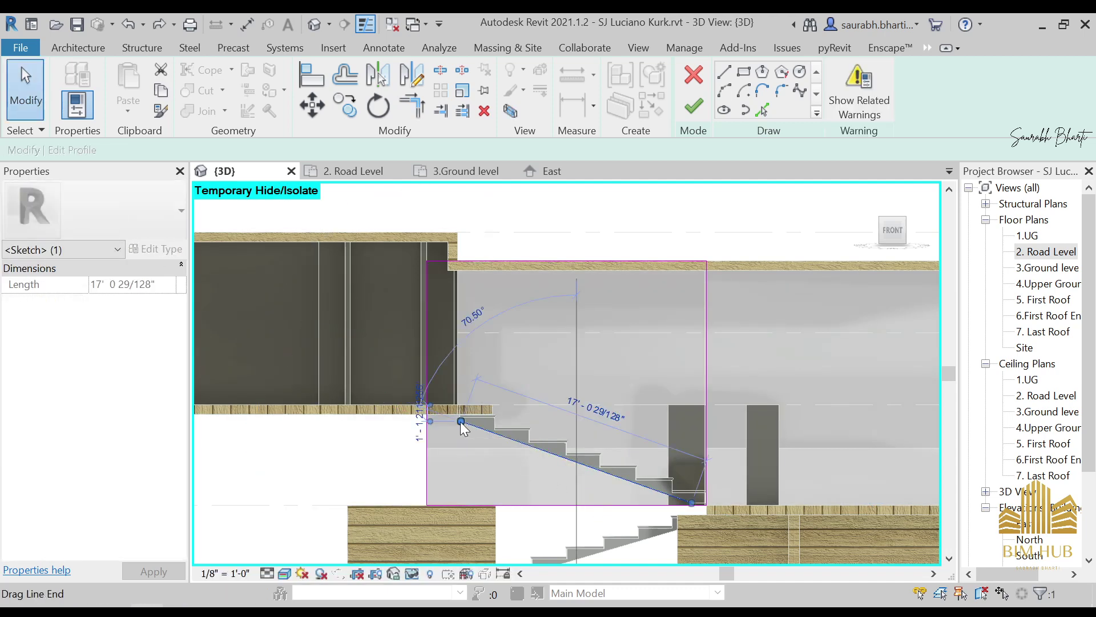
left_click_drag(461, 421, 394, 397)
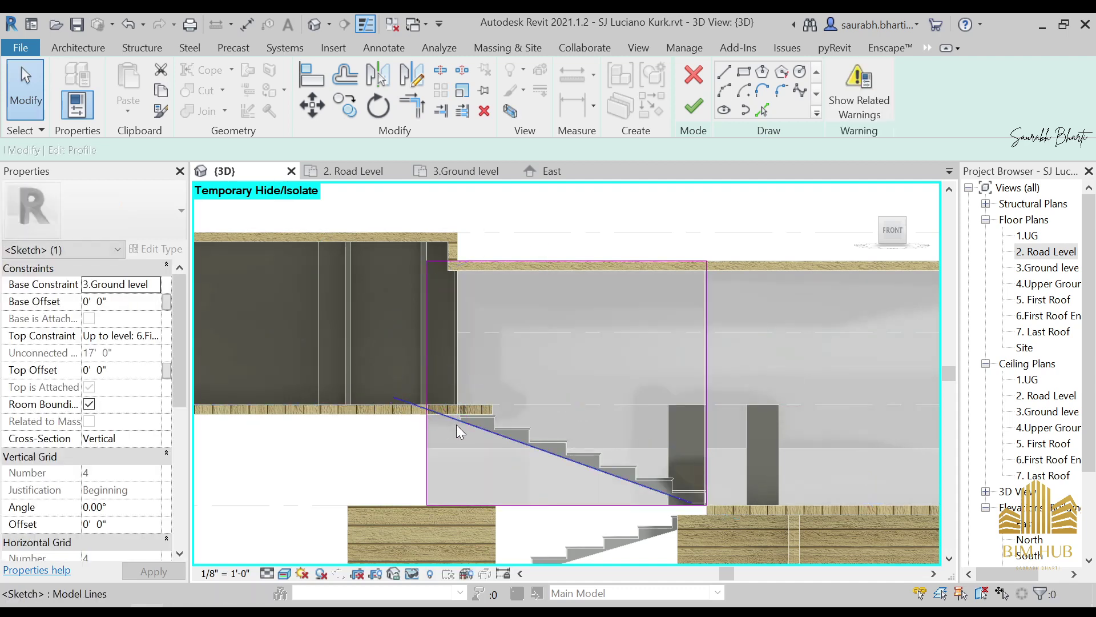
key("ctrl+z")
Step: Trim the sloped profile line and the curtain wall's vertical edge into a corner at the upper end of the stair
left_click(512, 440)
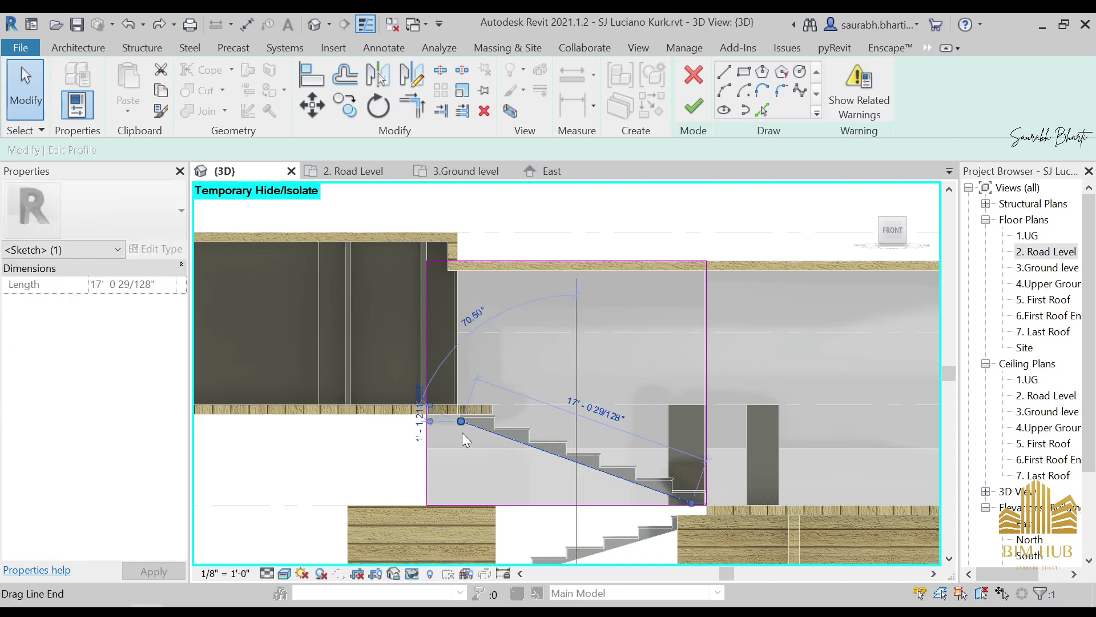
key("t")
key("r")
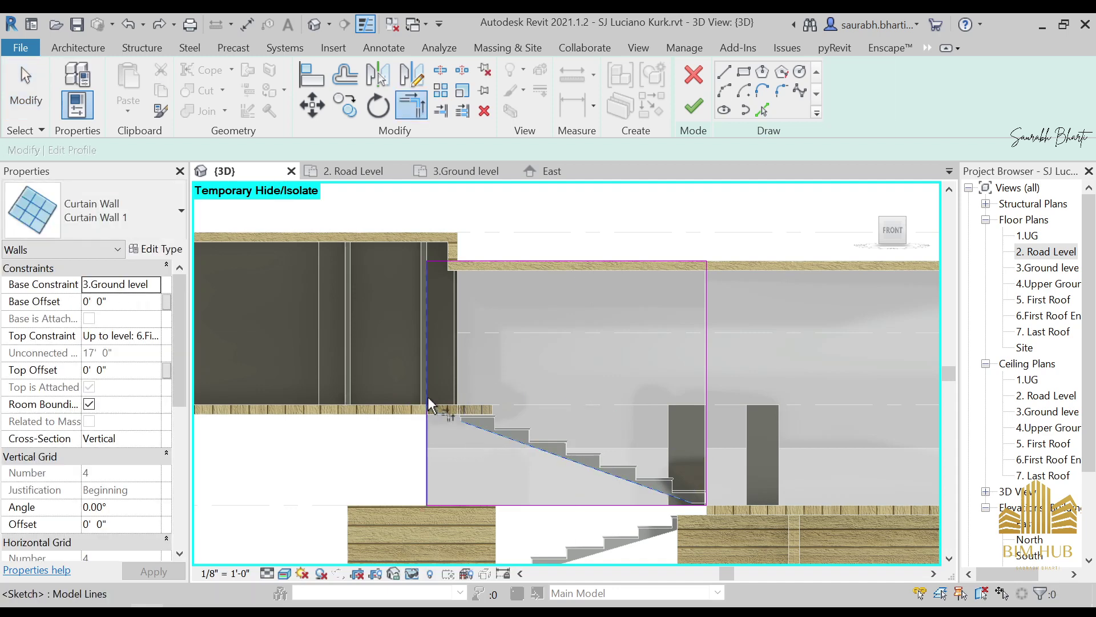
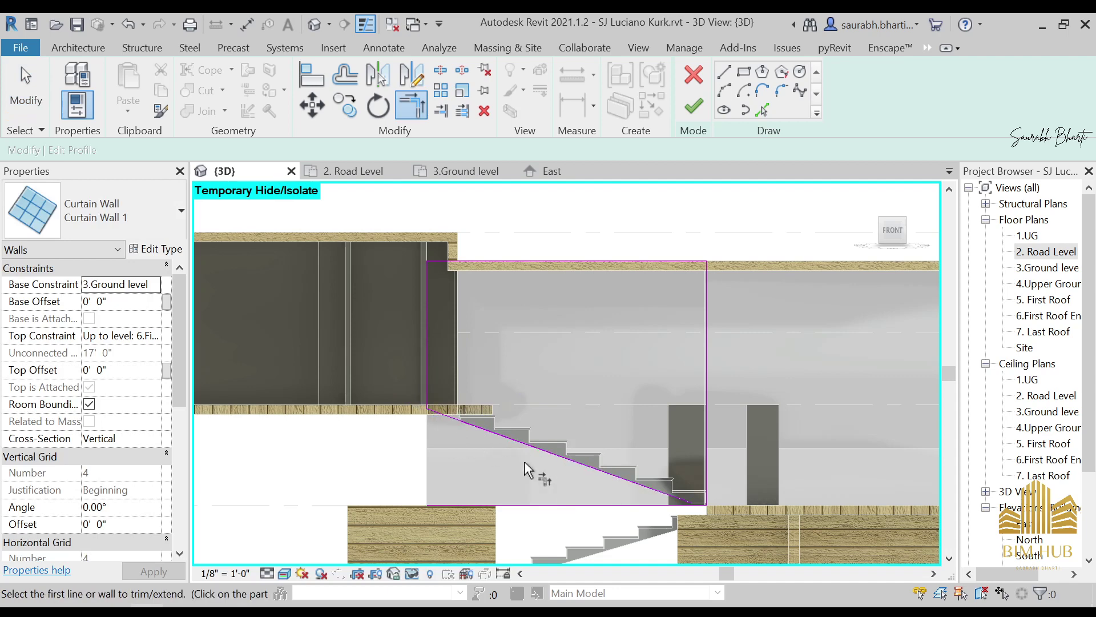
scroll(688, 505, "up", 2)
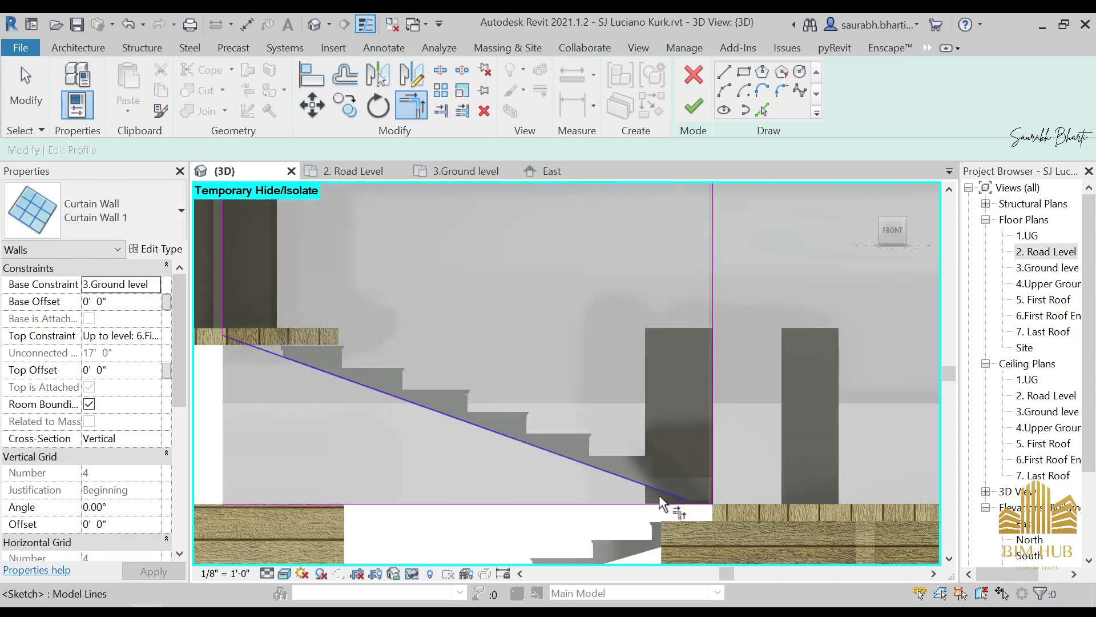
left_click(695, 502)
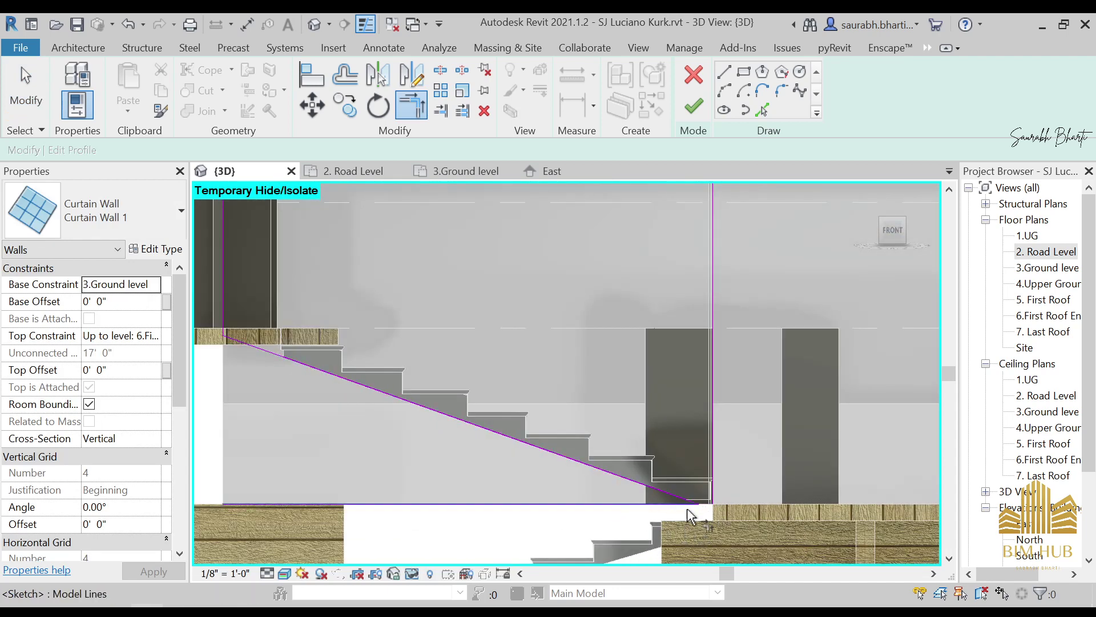
scroll(700, 509, "up", 4)
key("ctrl+z")
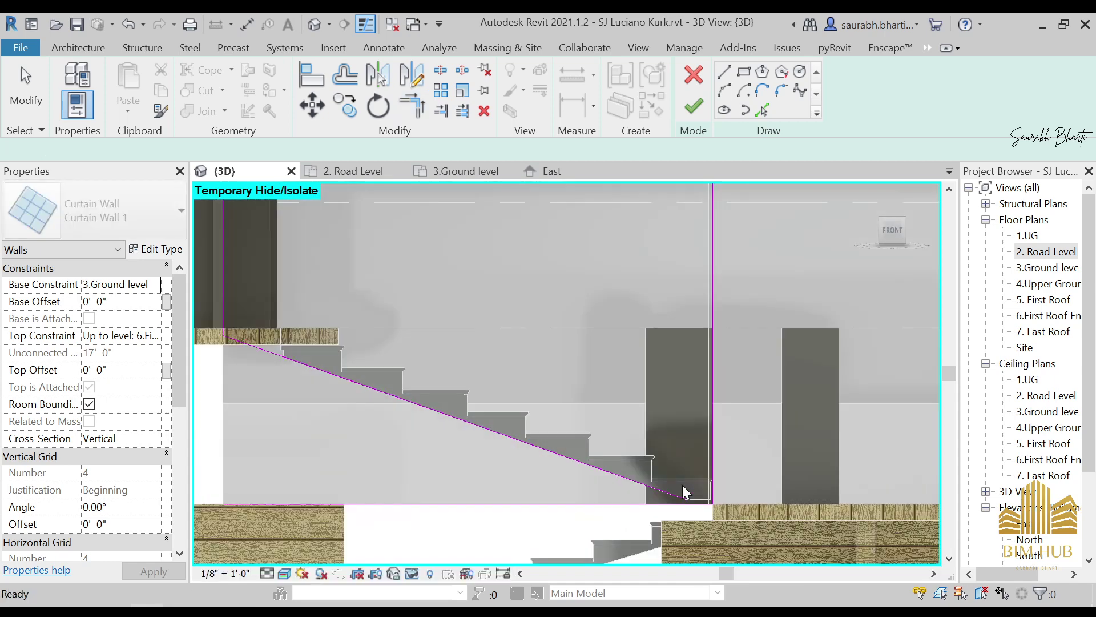
Step: Trim the sloped line with the profile's base line at the foot of the stair, removing the base segment below the flight
scroll(683, 492, "up", 3)
key("tr")
left_click(660, 486)
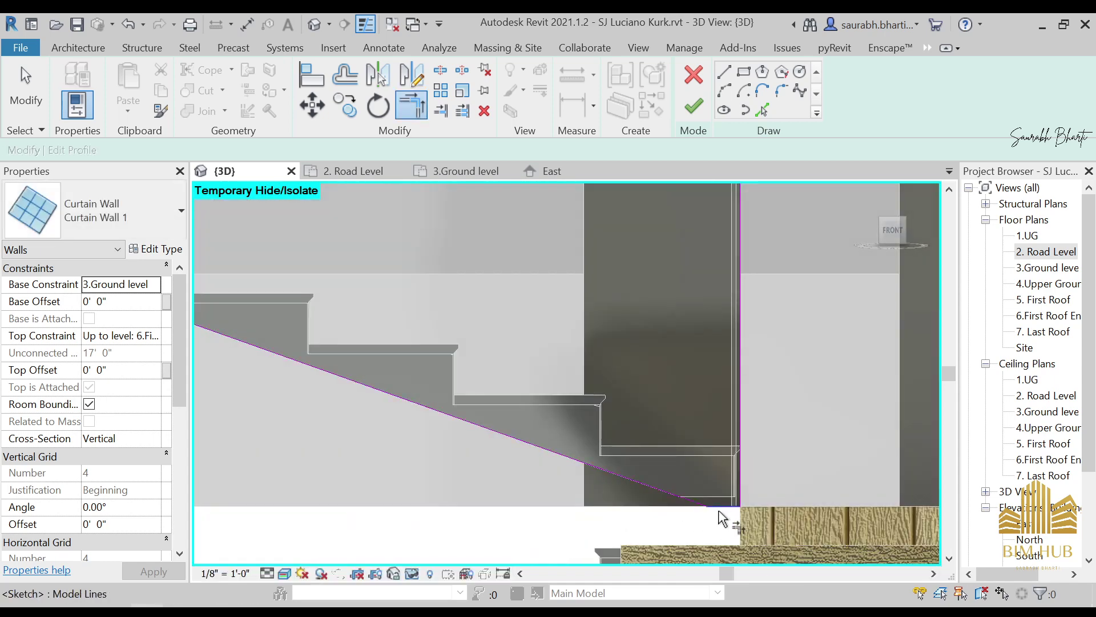
scroll(722, 518, "down", 4)
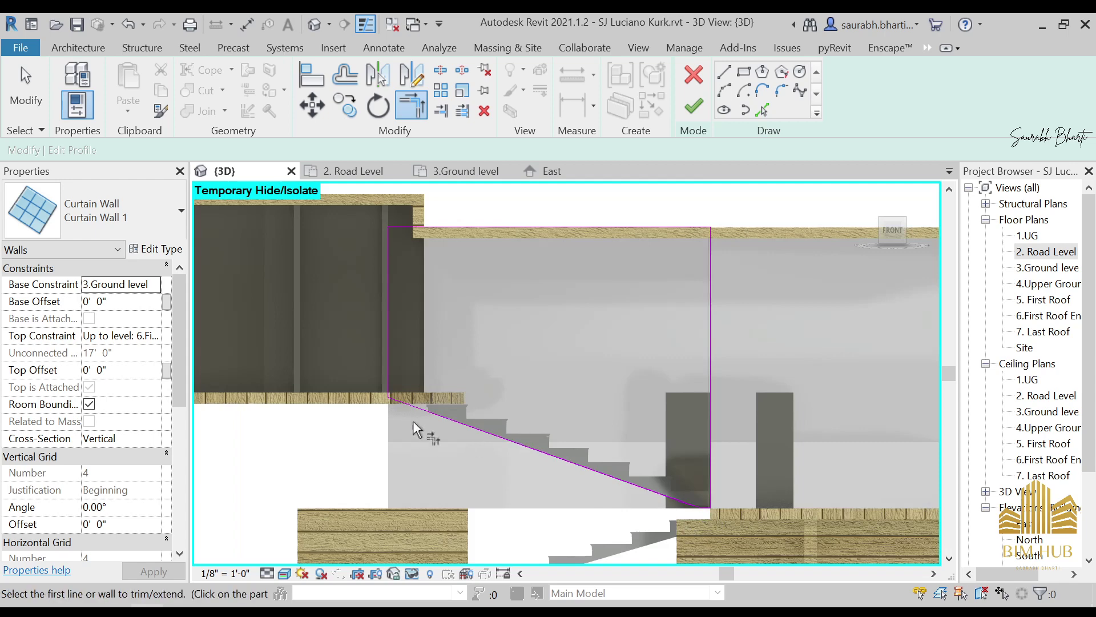
Step: Try to finish the curtain wall profile, and delete the duplicate sloped line that overlaps along the stair underside
left_click(694, 116)
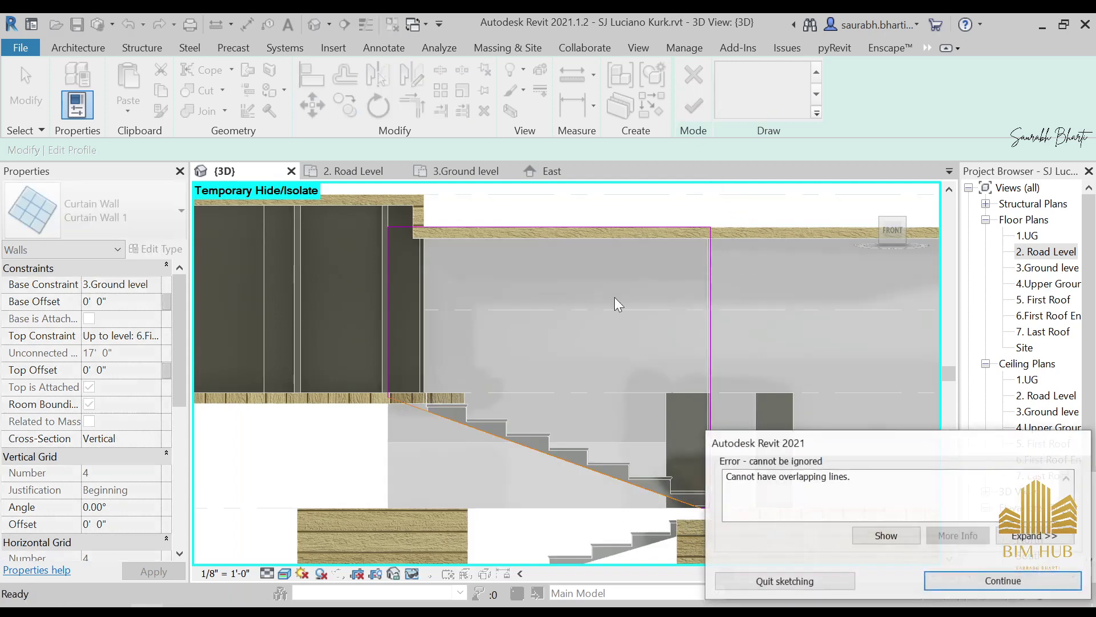
key("Return")
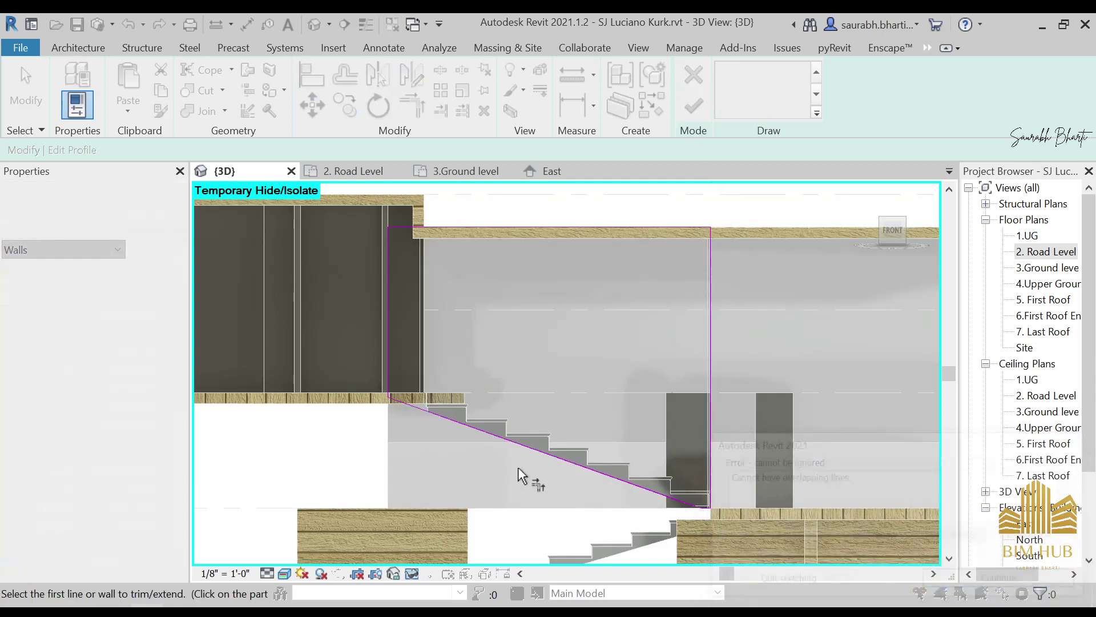
key("Delete")
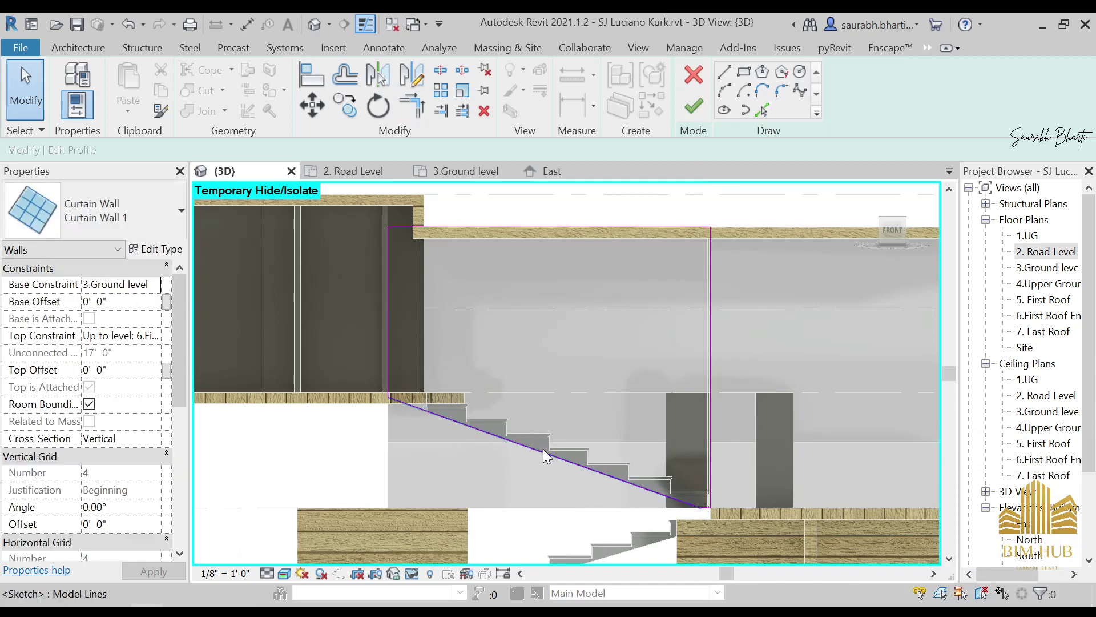
left_click(541, 450)
key("Delete")
Step: Trim the remaining sloped profile line and the curtain wall's vertical edge into a corner at the upper landing
left_click(466, 426)
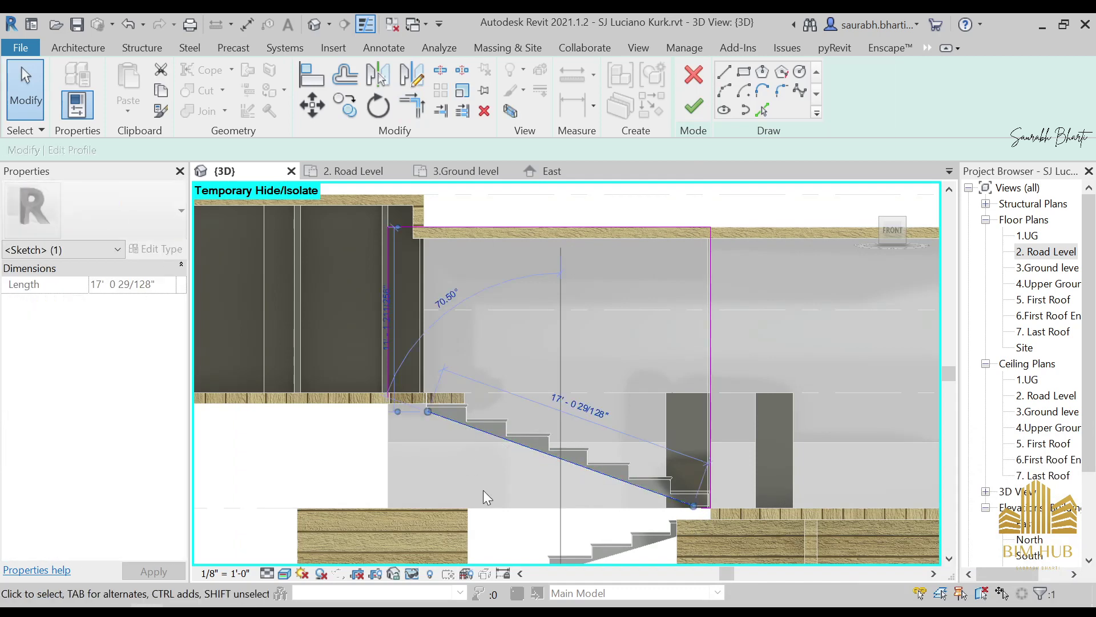
key("t")
key("r")
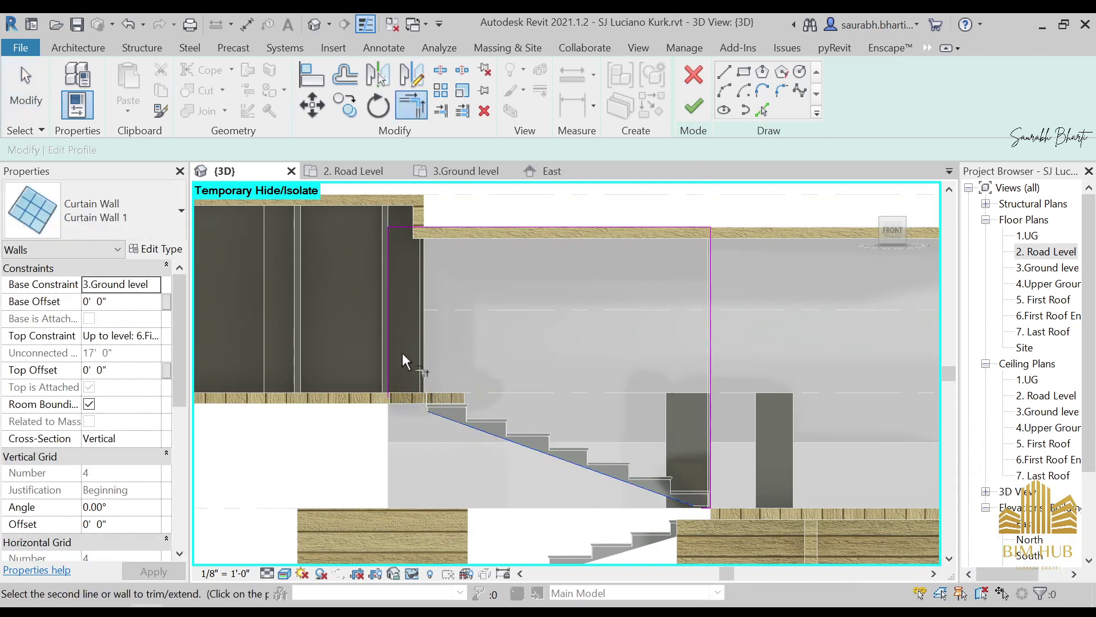
left_click(389, 351)
scroll(392, 365, "up", 4)
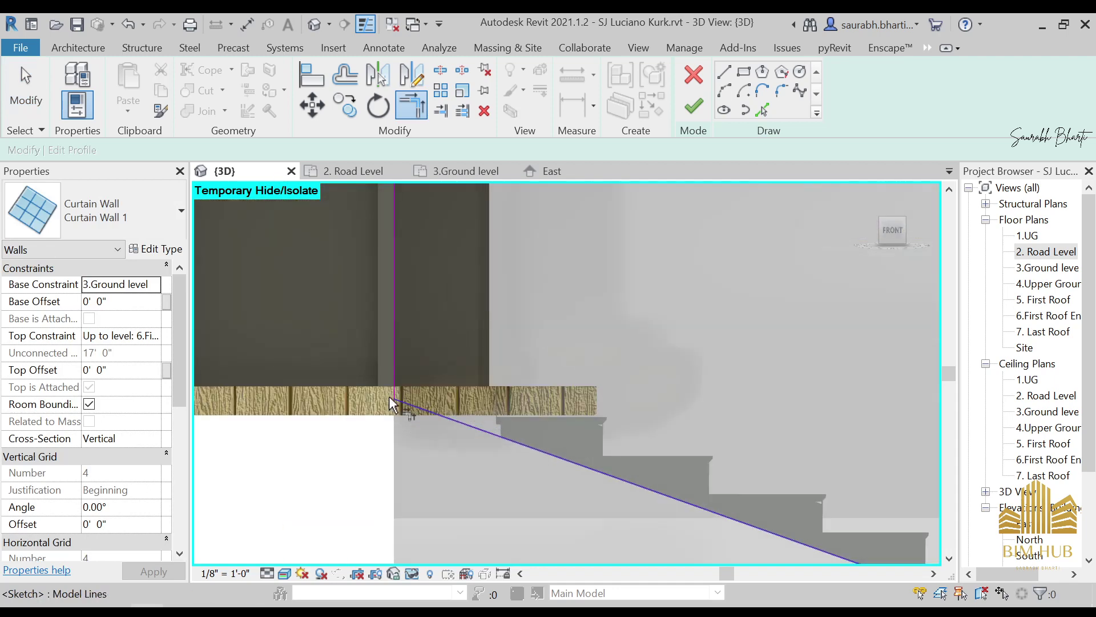
key("Escape")
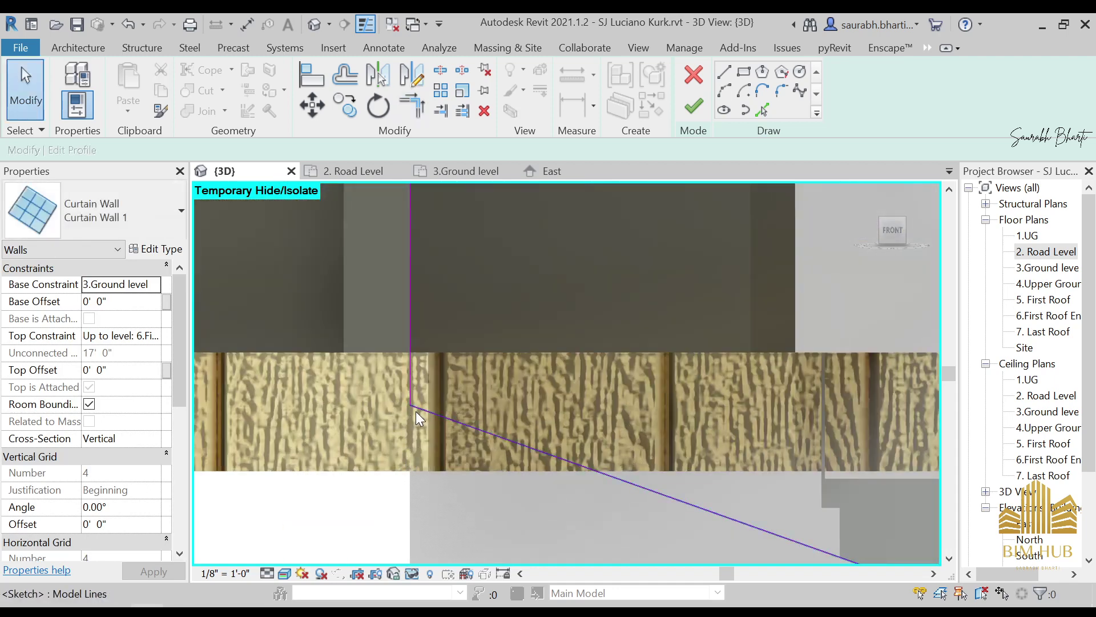
Step: Move the upper end of the sloped line and the lower end of the vertical edge to the floor slab's underside
left_click(417, 413)
mouse_move(410, 406)
left_mouse_down()
mouse_move(553, 473)
mouse_move(592, 474)
left_mouse_up()
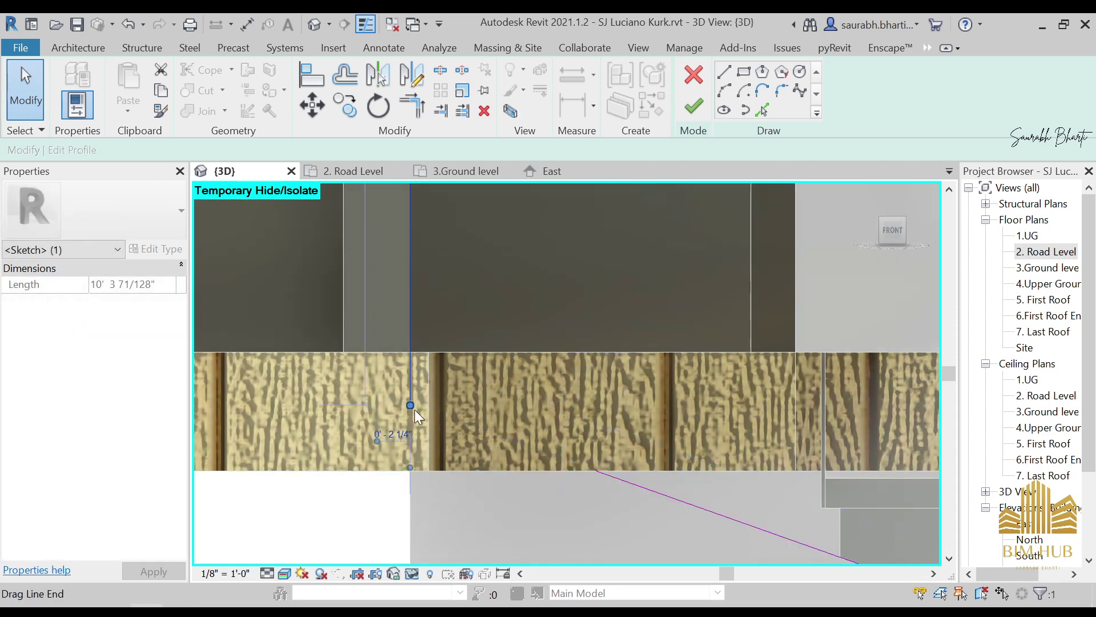
left_click_drag(410, 406, 410, 471)
Step: Switch to the Hidden Line visual style and draw a horizontal profile line along the slab underside, joining the vertical edge to the sloped line
left_click(724, 72)
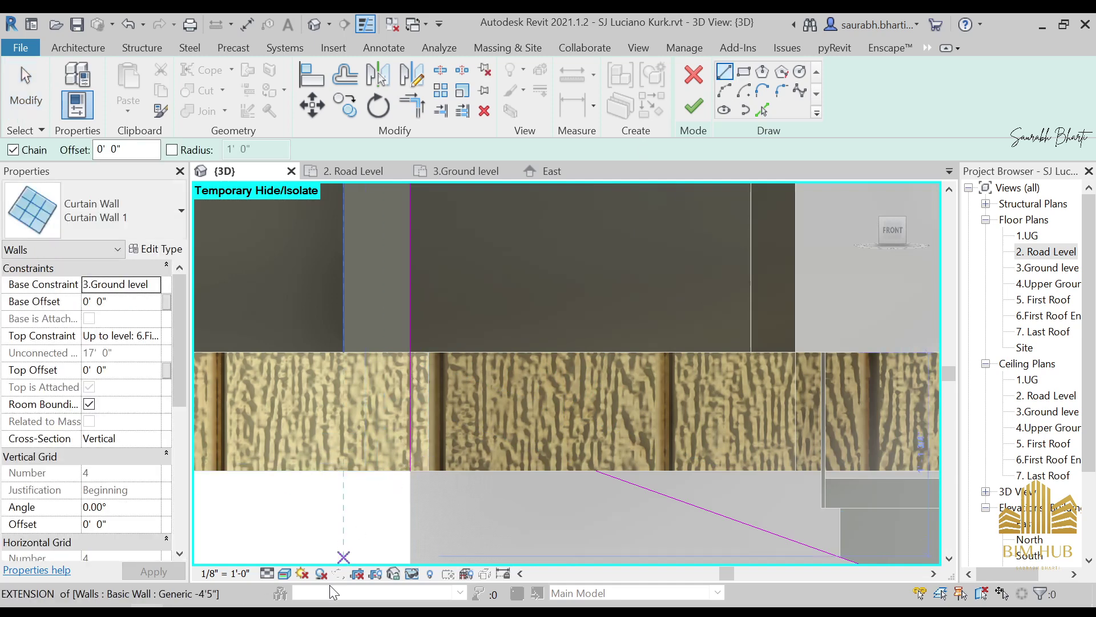
left_click(284, 573)
left_click(365, 505)
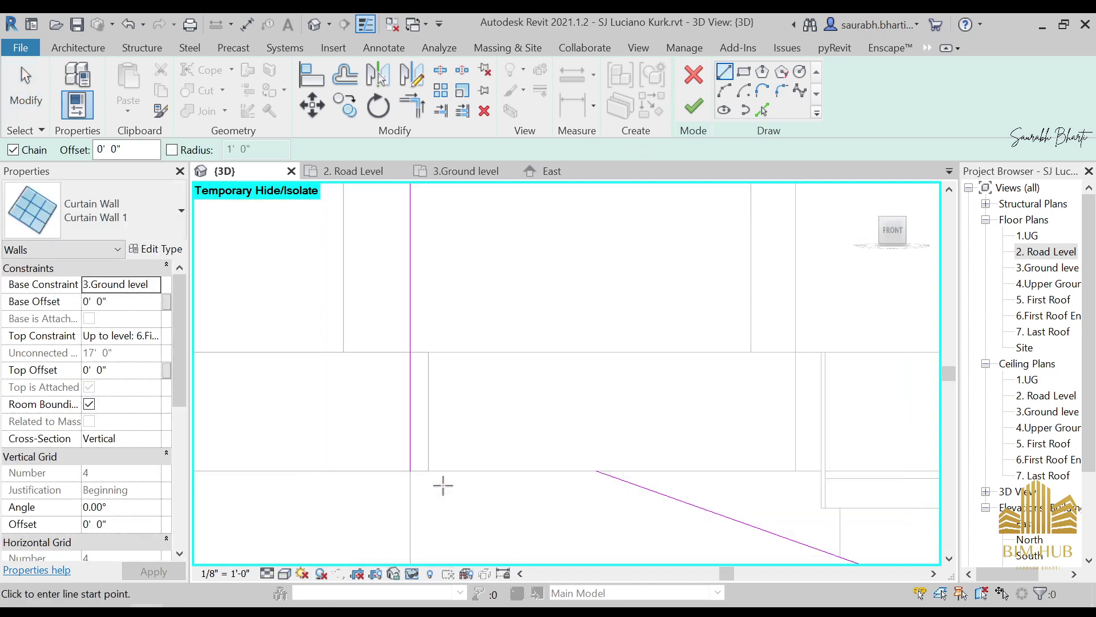
left_click(393, 471)
left_click(594, 467)
scroll(502, 457, "down", 5)
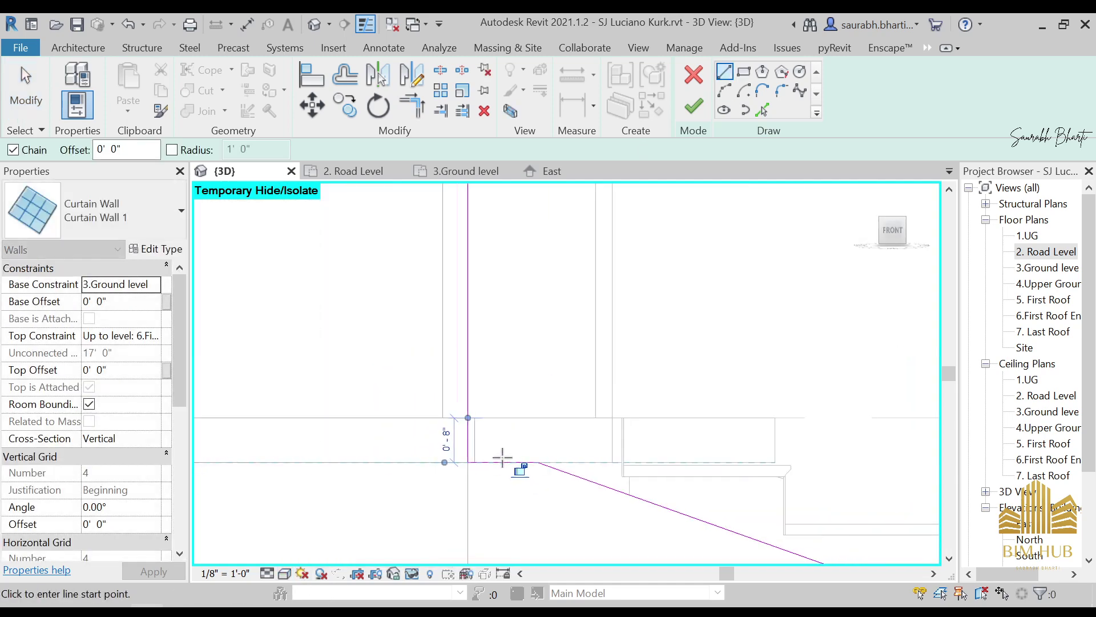
scroll(491, 459, "down", 3)
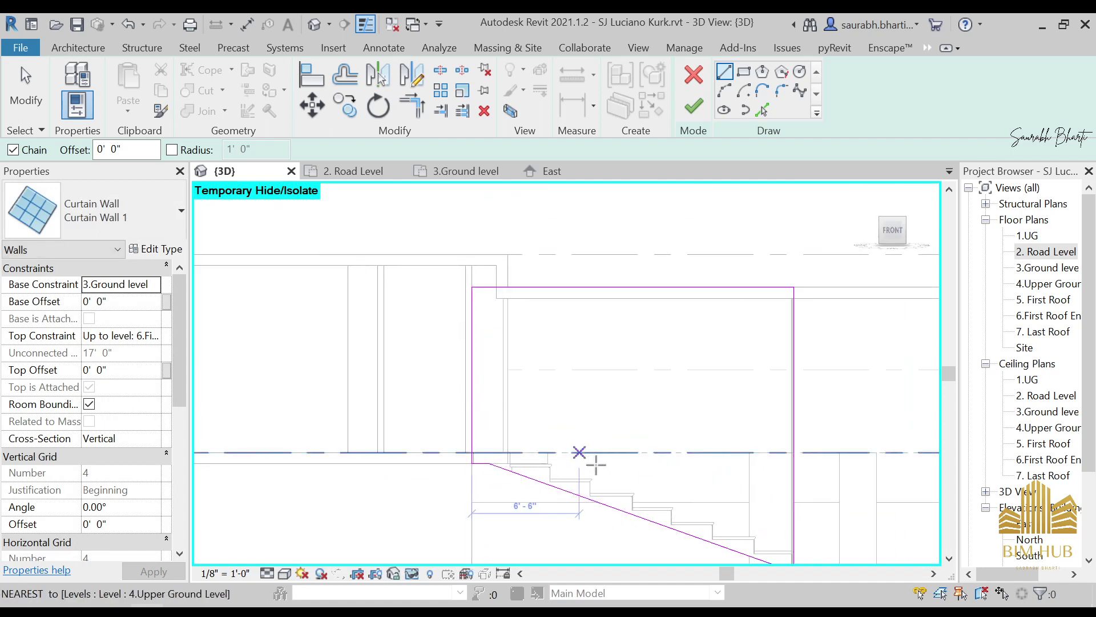
key("Escape")
key("Escape")
Step: Draw a short vertical profile line from the lower end of the sloped line down to the curtain wall's base level
scroll(761, 551, "up", 4)
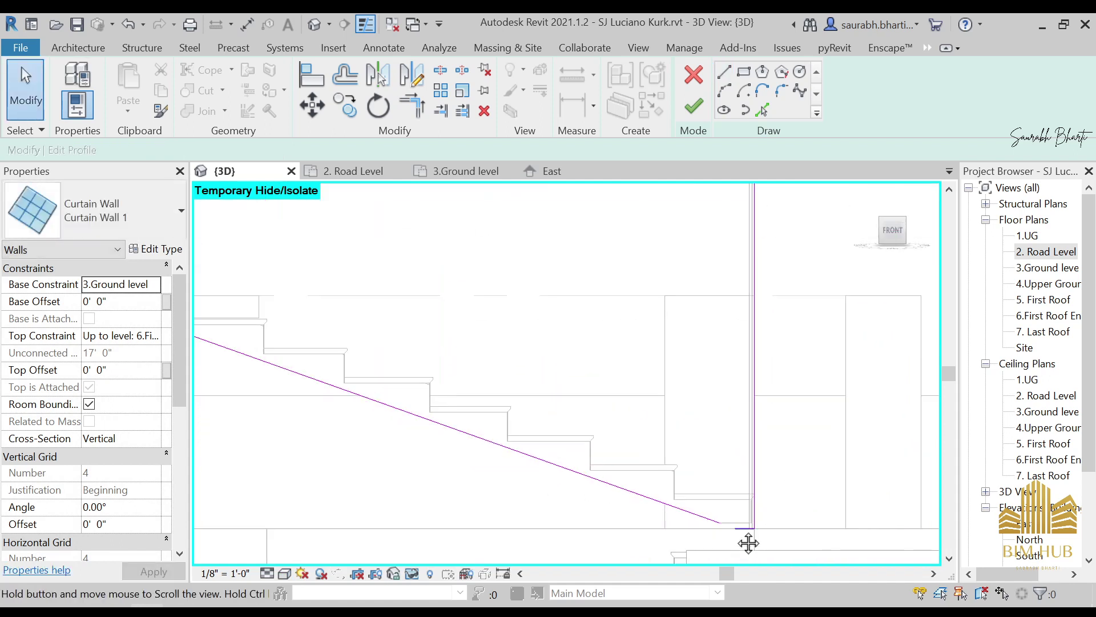
scroll(749, 543, "up", 3)
key("t")
key("r")
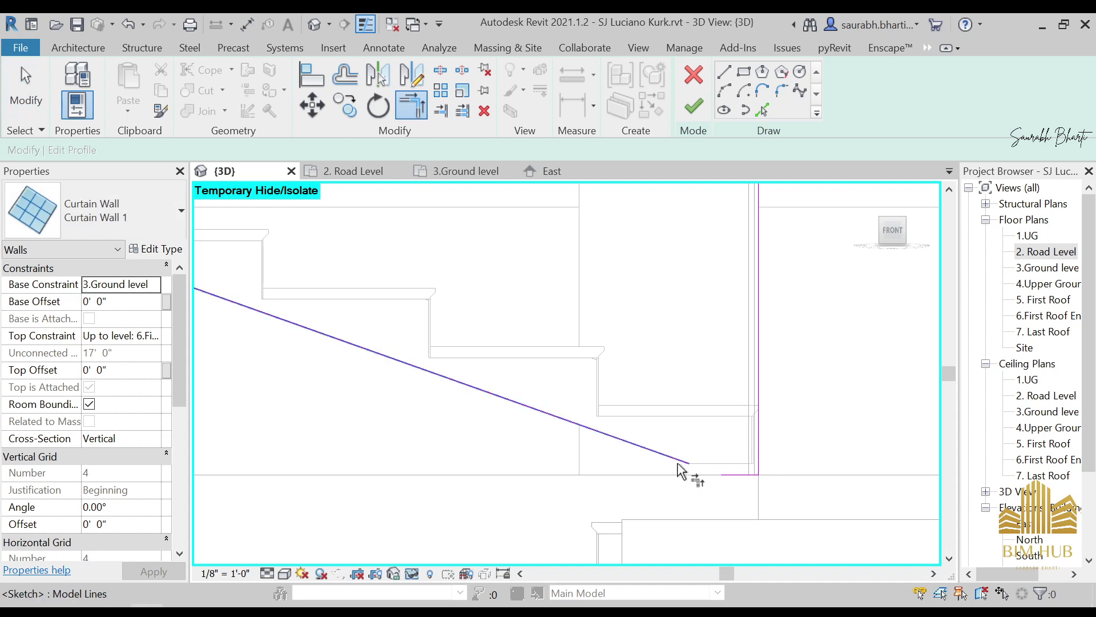
scroll(692, 501, "up", 3)
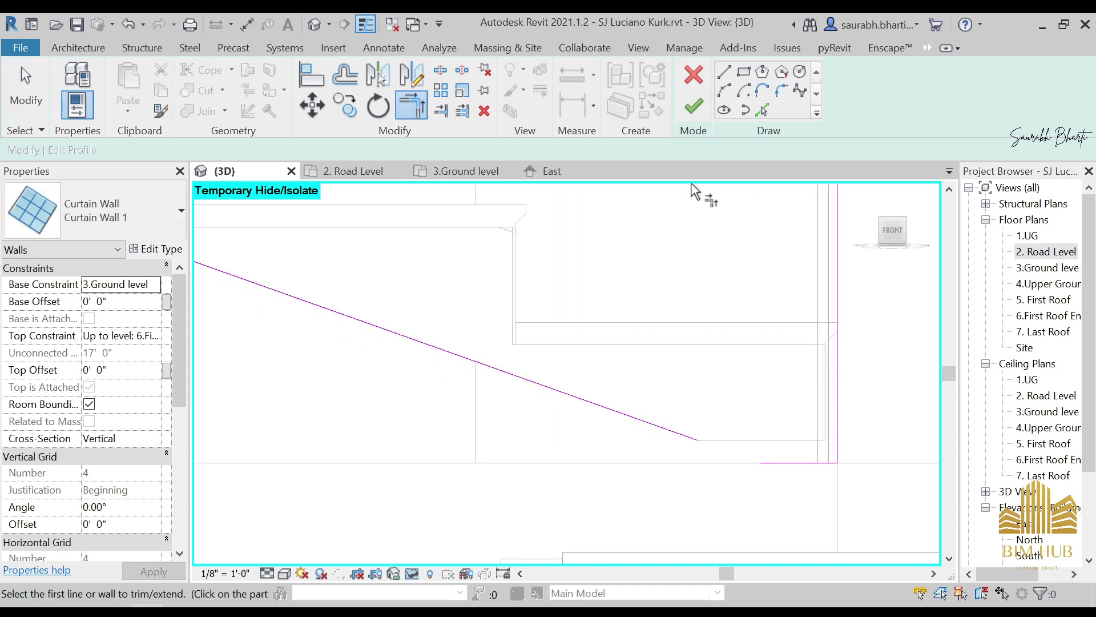
left_click(697, 440)
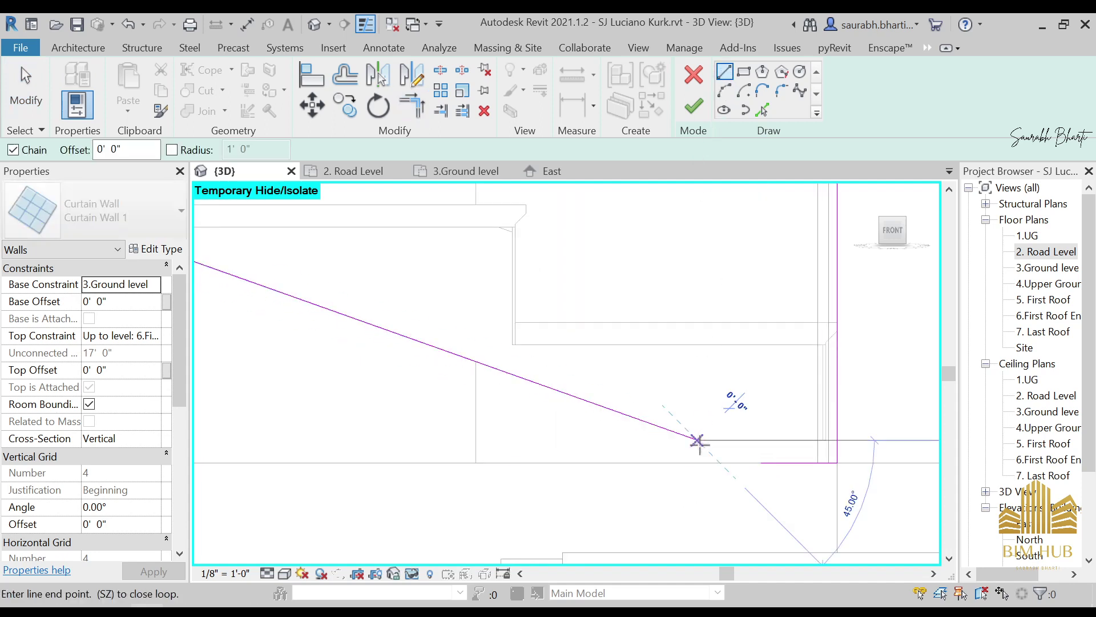
left_click(697, 462)
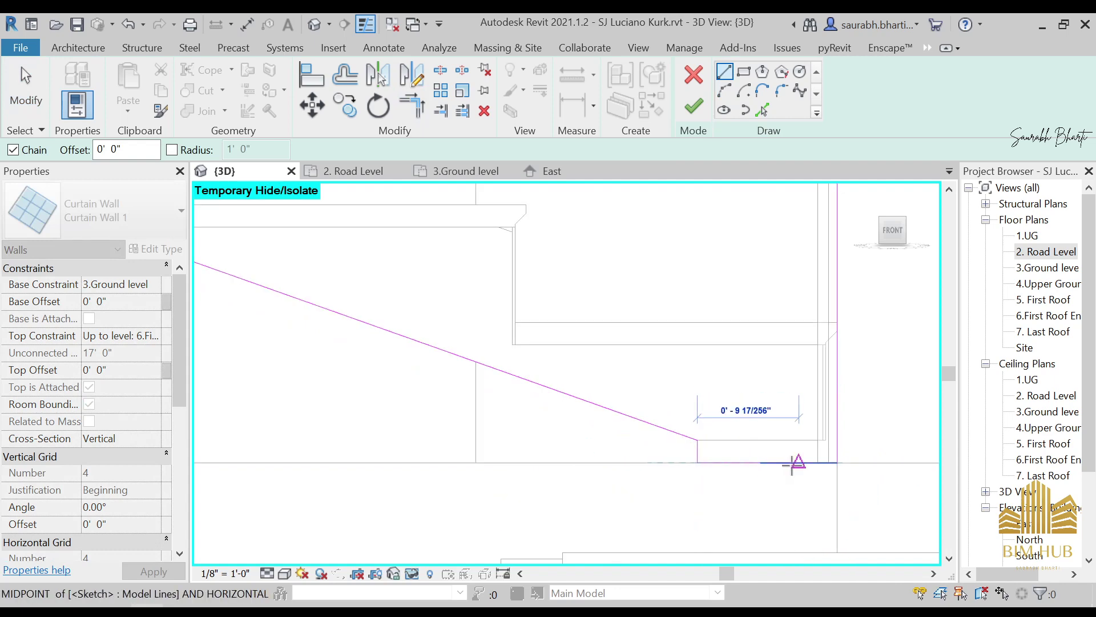
key("Escape")
key("Escape")
Step: Trim the base segment to the short vertical line at the stair foot and finish the curtain wall profile
key("t")
key("r")
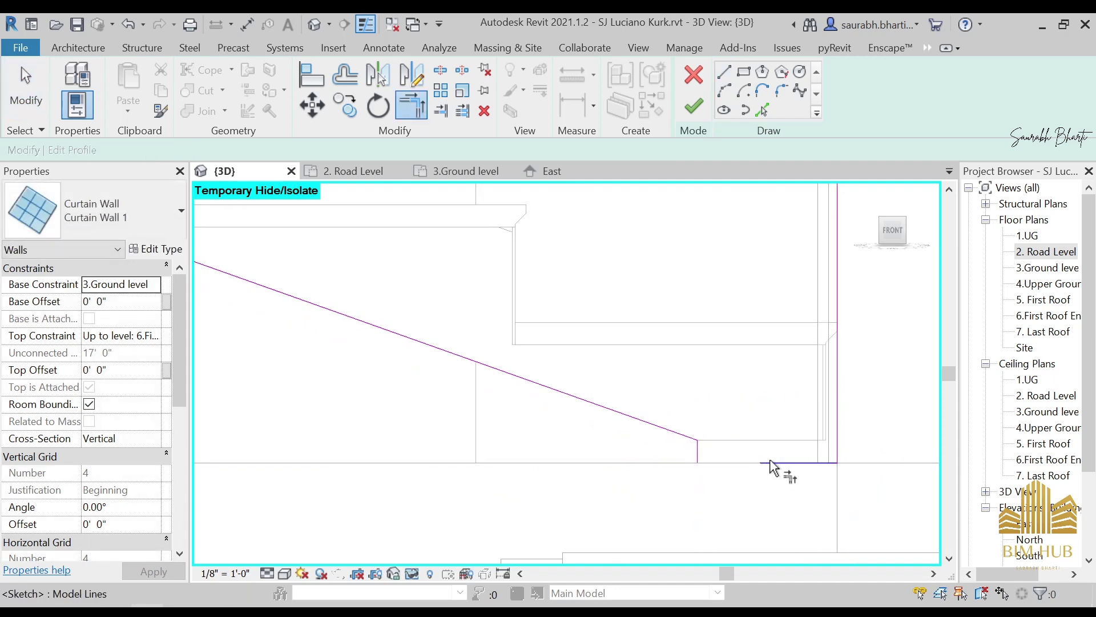
key("Escape")
scroll(694, 501, "down", 4)
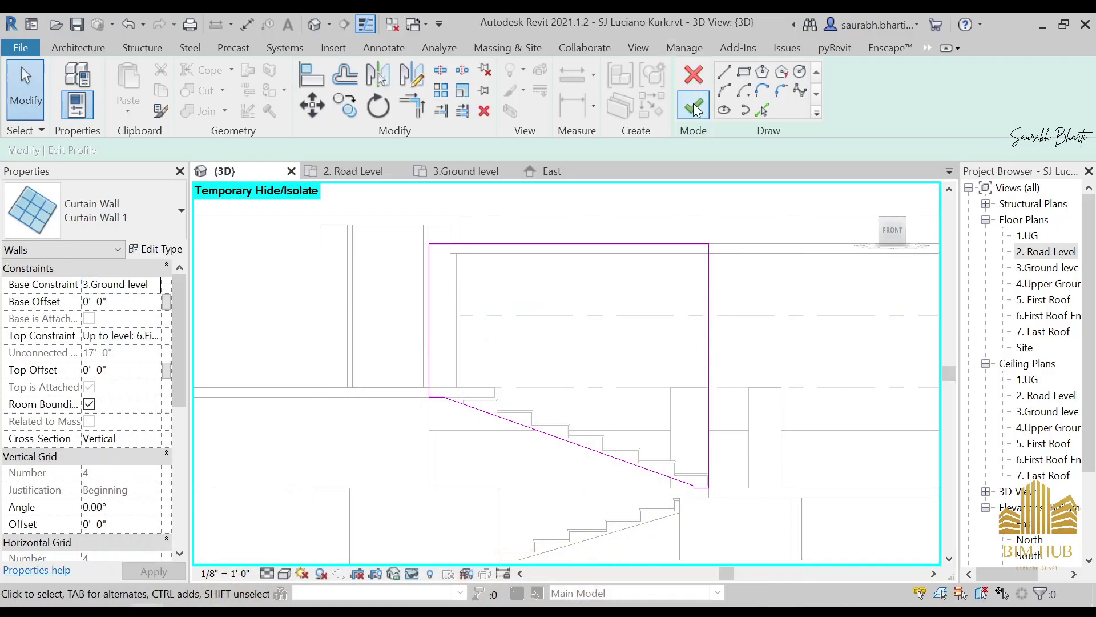
left_click(693, 106)
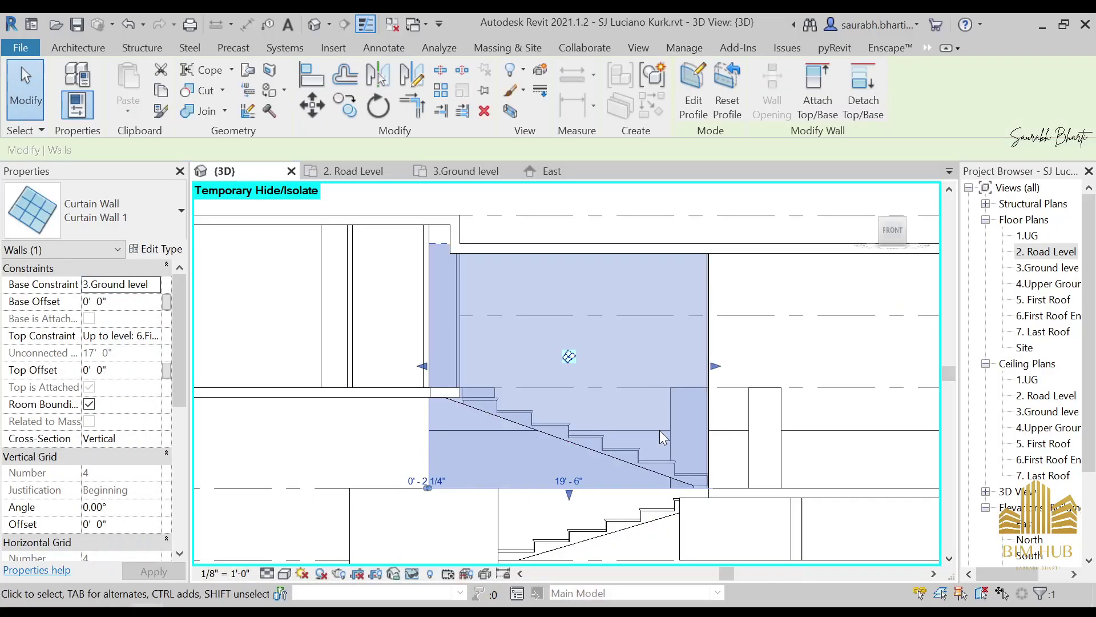
key("Escape")
Step: Check the reshaped curtain wall beside the stair and switch the 3D view back to a visual style with coloured surfaces
middle_click_drag(678, 479, 652, 514, "shift")
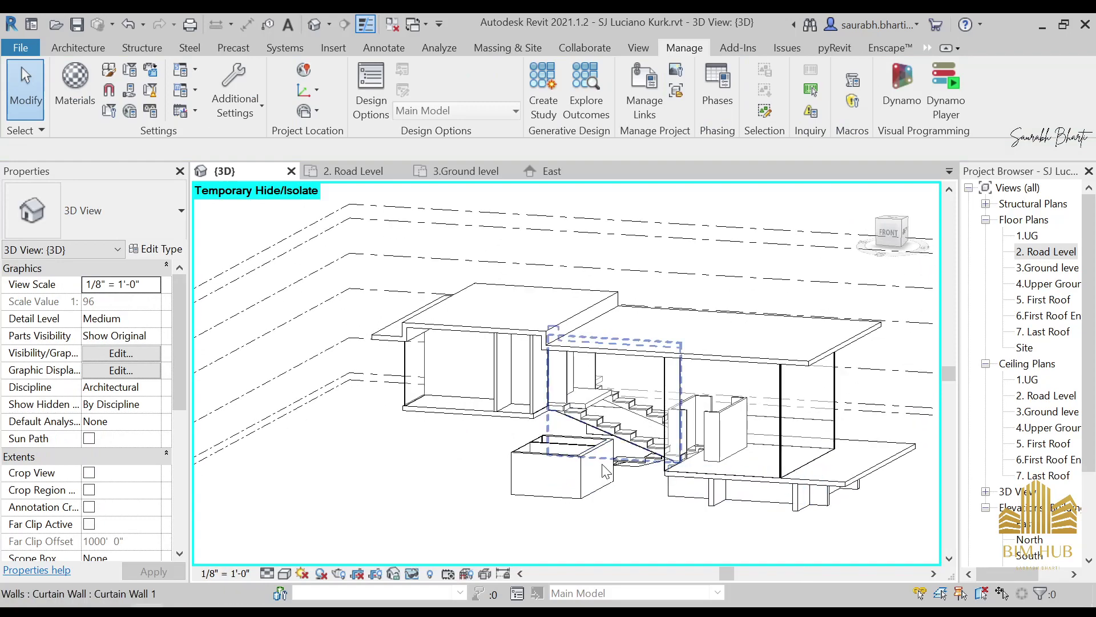
scroll(603, 438, "up", 5)
scroll(602, 439, "down", 5)
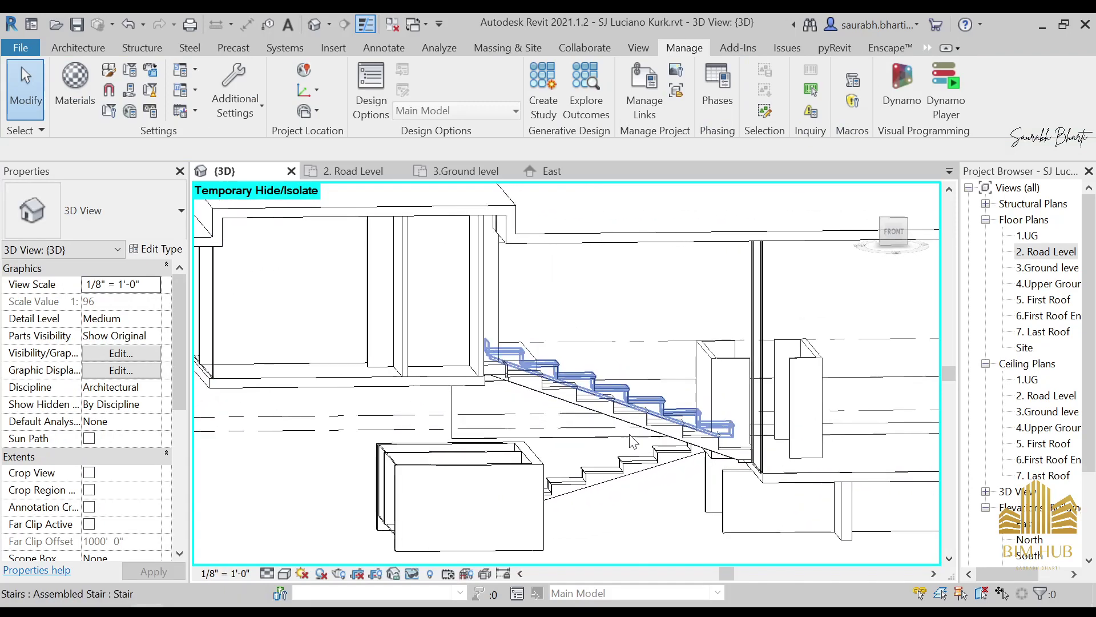
left_click(599, 354)
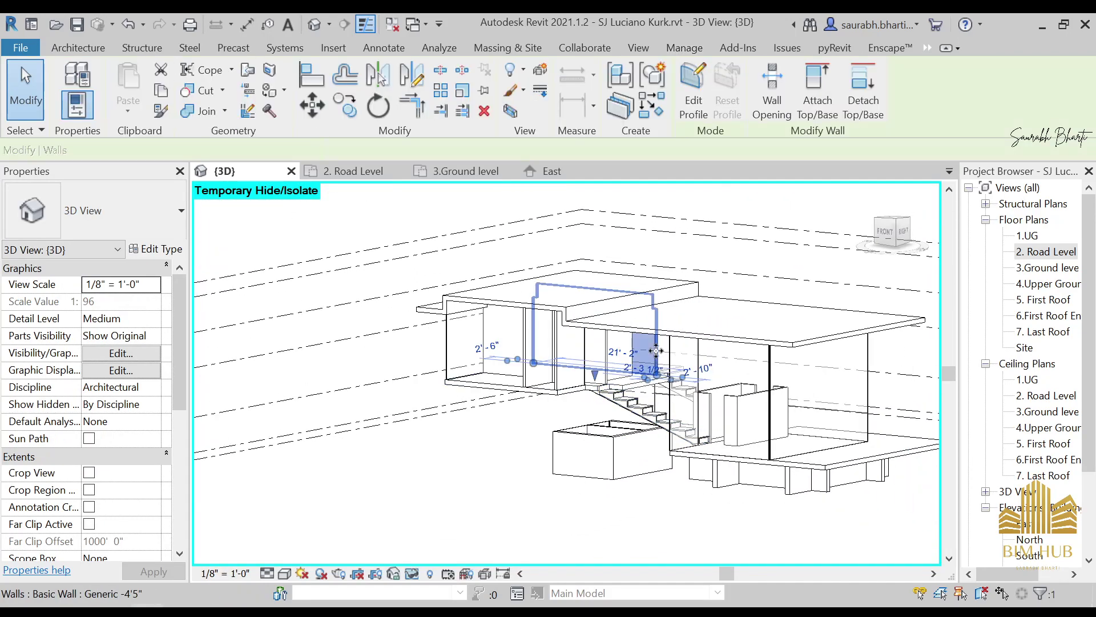
key("Escape")
left_click(284, 574)
left_click(342, 541)
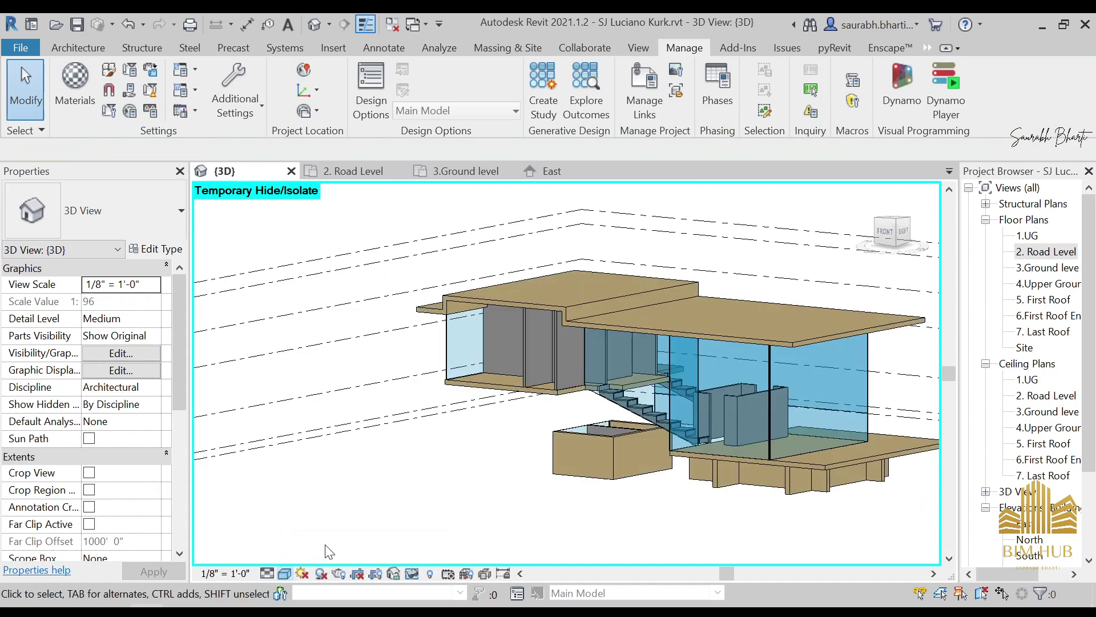
Step: Edit the profile of the long curtain wall at the back and add a sloped line by picking the stair flight's underside edge
middle_click_drag(629, 457, 657, 365, "shift")
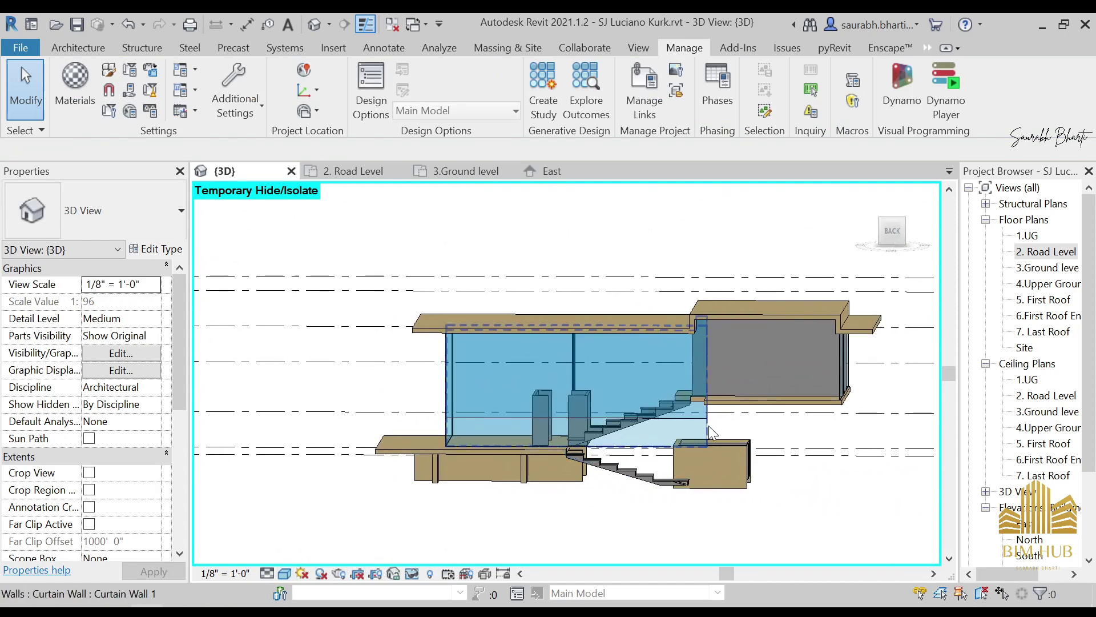
left_click(657, 365)
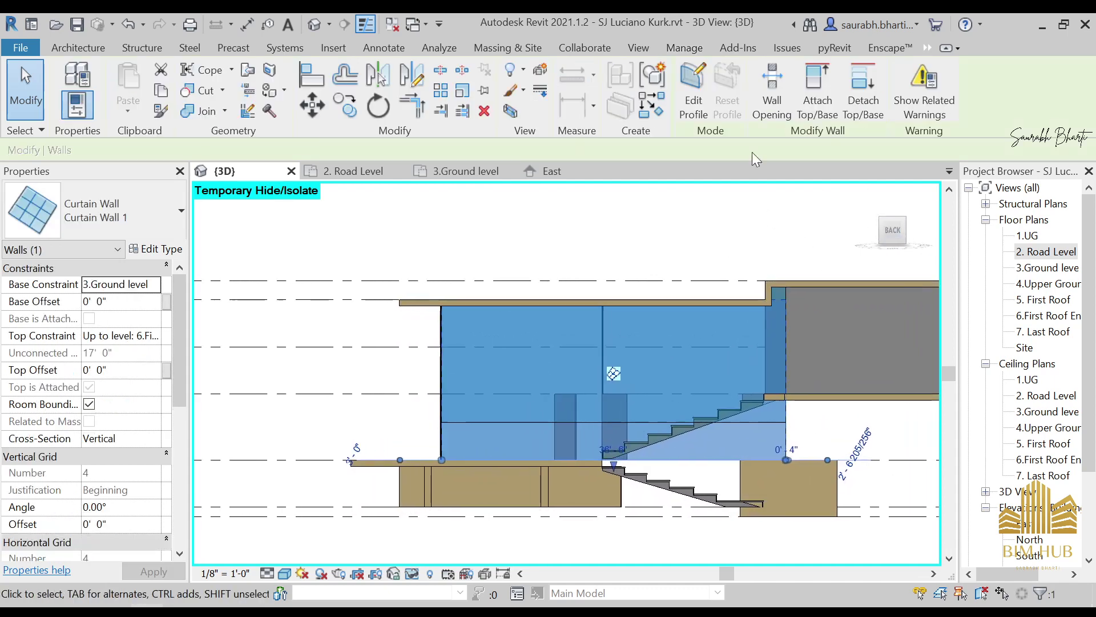
left_click(693, 92)
left_click(653, 329)
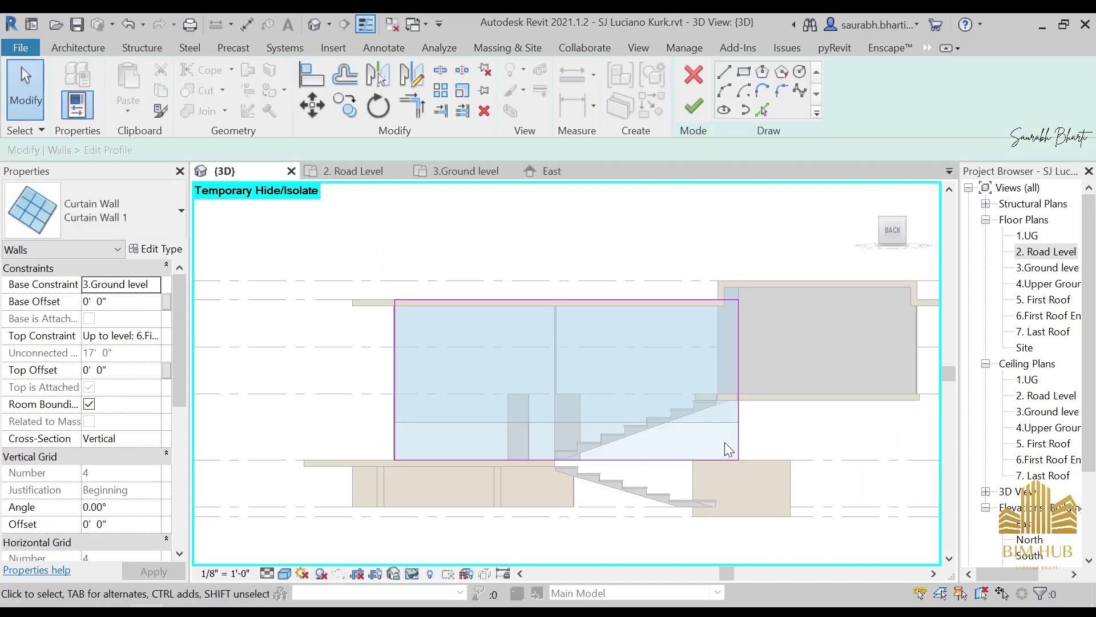
left_click(765, 111)
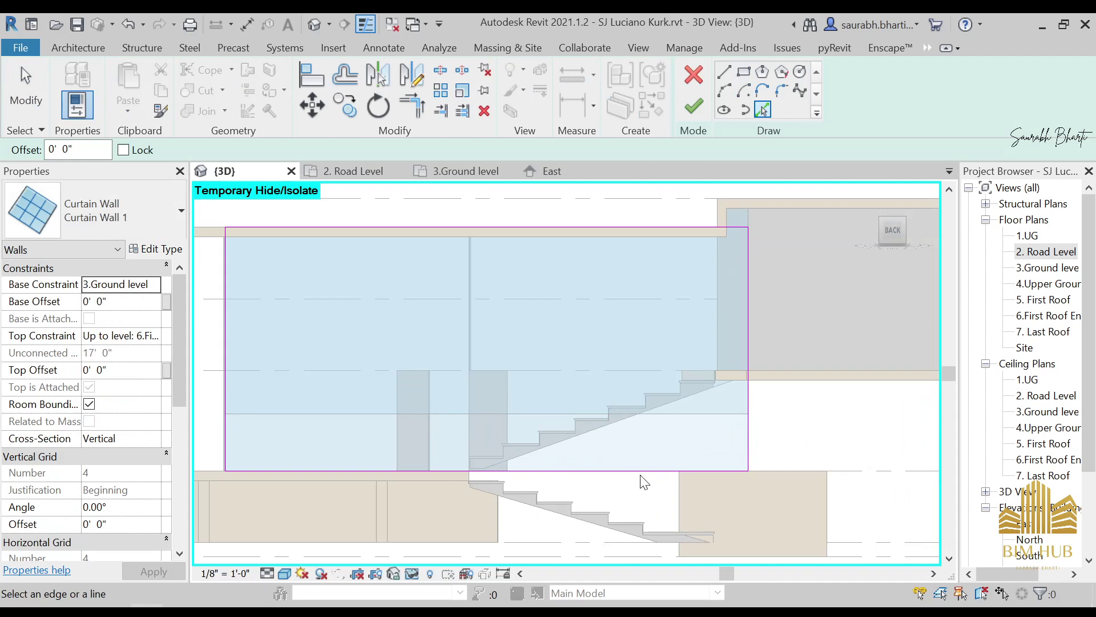
left_click(624, 426)
key("Escape")
Step: Trim the sloped line with the back curtain wall's vertical edge and base line, removing the profile portion below the stair
key("t")
key("r")
left_click(708, 395)
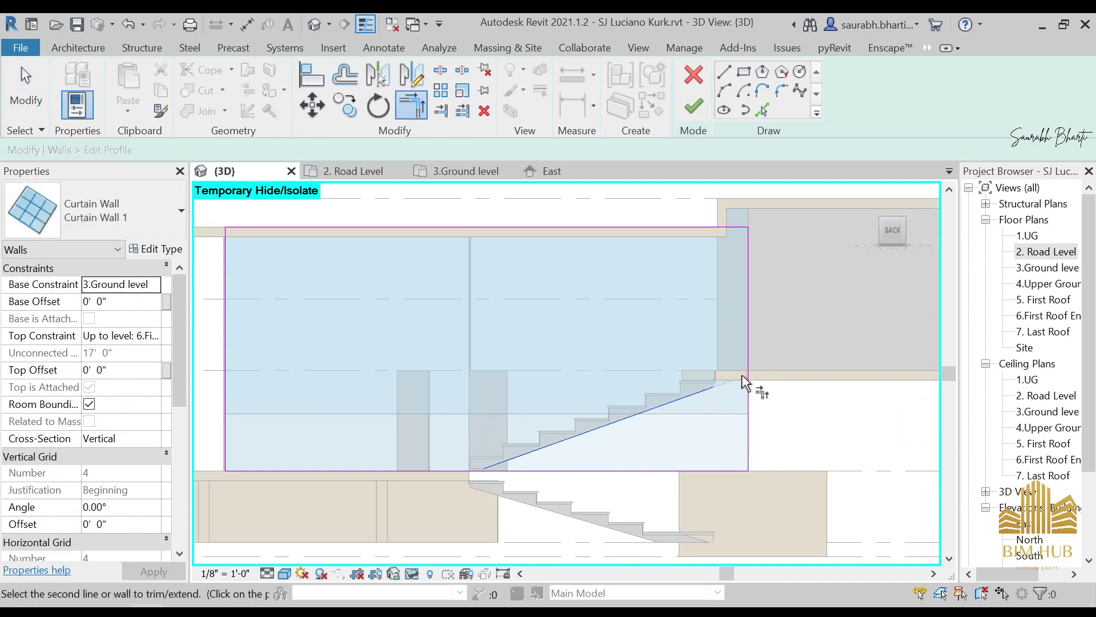
left_click(447, 471)
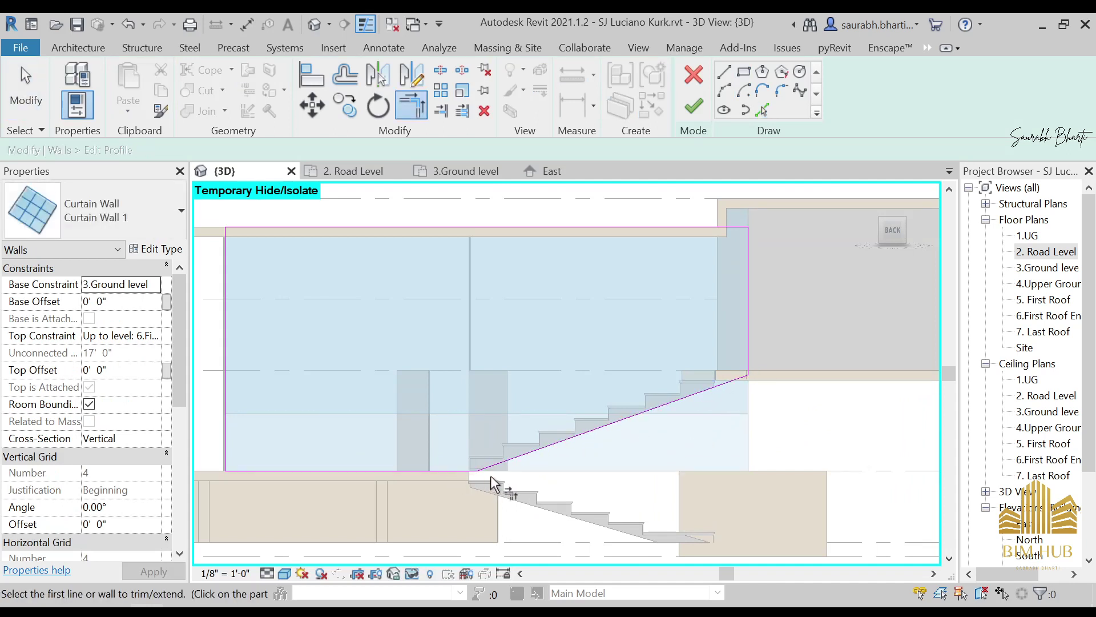
key("Escape")
Step: Draw a horizontal profile line along the upper slab's underside, from the slab joint to the back curtain wall's vertical edge
scroll(495, 471, "up", 5)
scroll(594, 456, "down", 3)
middle_click_drag(908, 343, 600, 497)
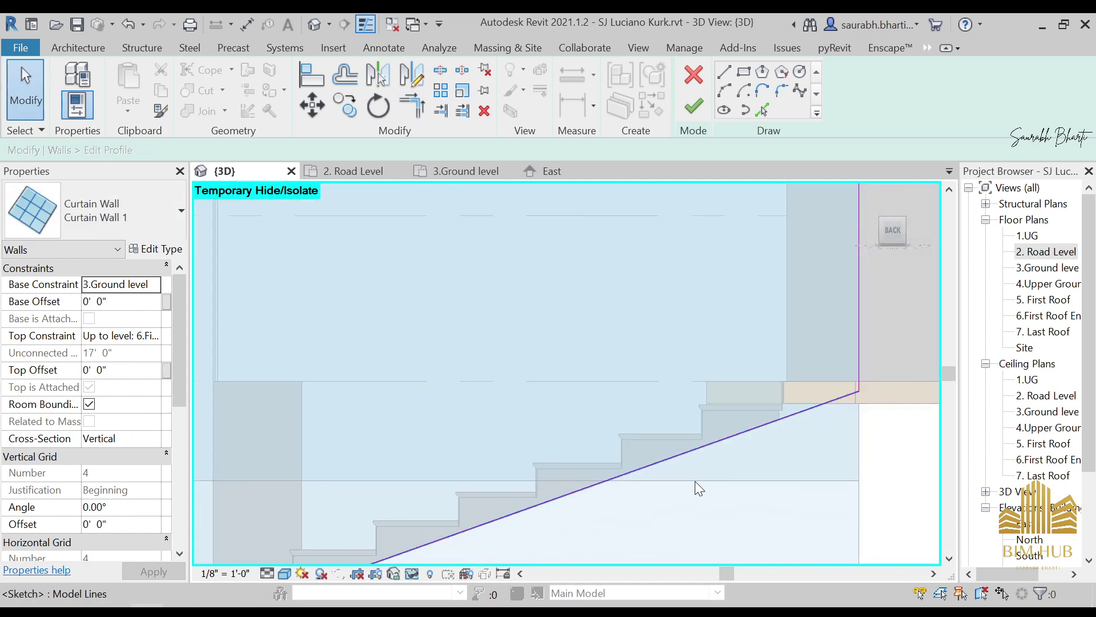
middle_click_drag(812, 401, 707, 465)
scroll(717, 459, "up", 3)
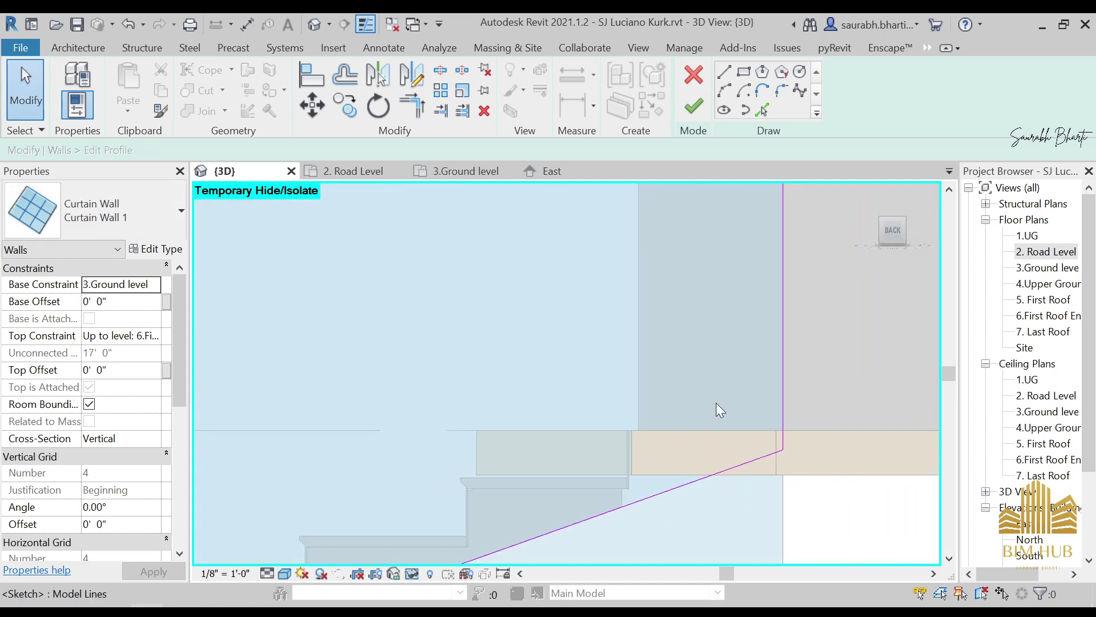
left_click(725, 73)
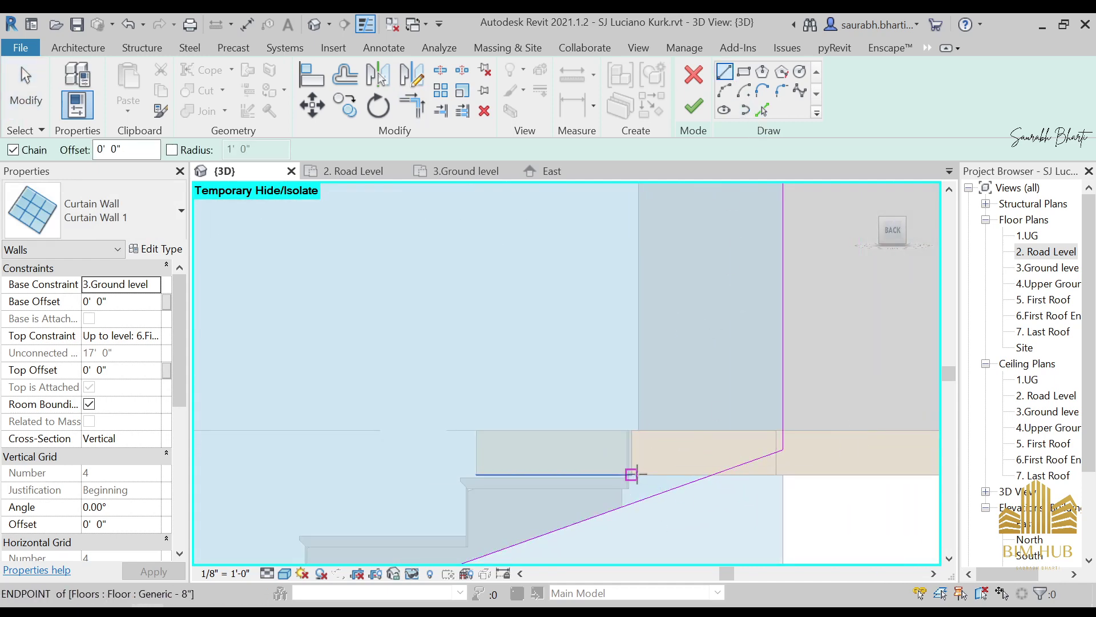
left_click(632, 472)
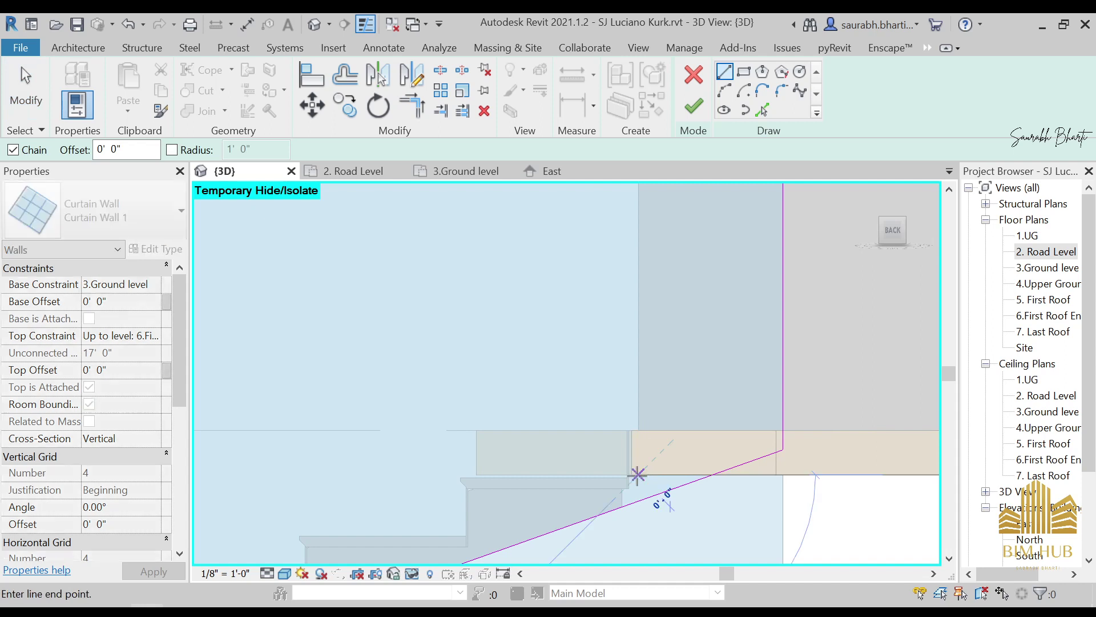
left_click(783, 474)
key("Escape")
key("Escape")
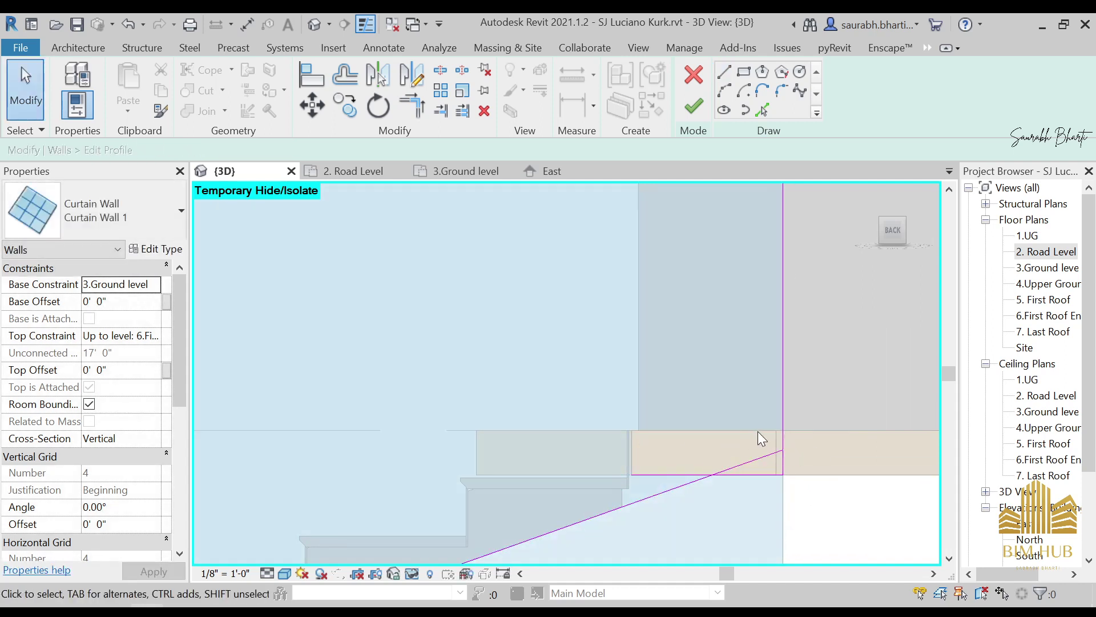
Step: Delete the leftover sloped line and the short vertical segment near the upper slab from the back curtain wall's profile
left_click(771, 455)
key("Delete")
left_click(783, 460)
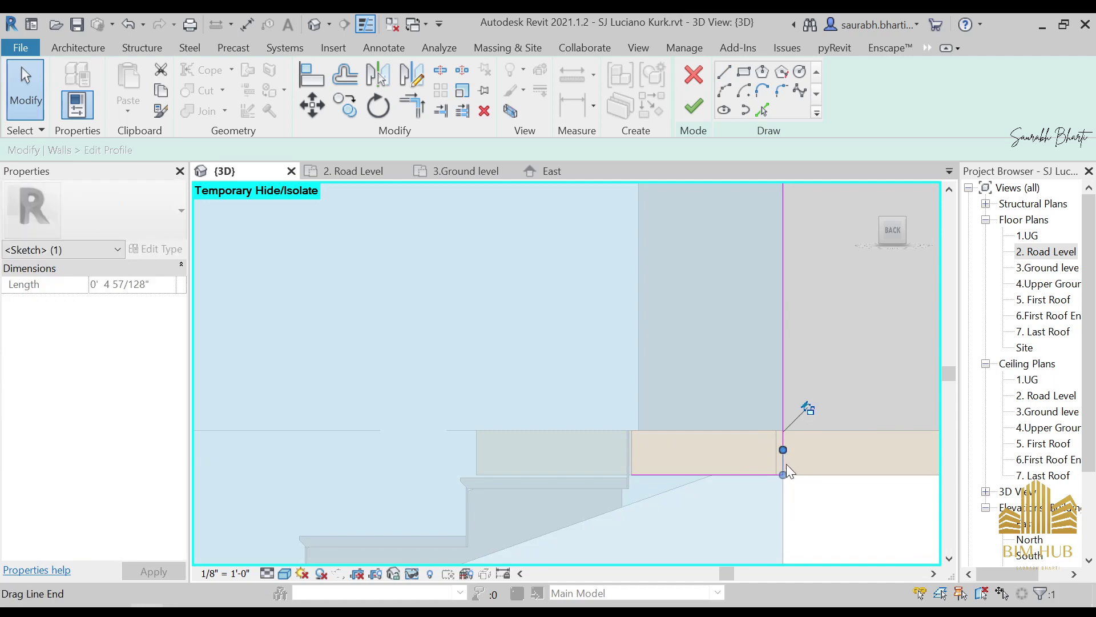
left_click(785, 467)
left_click(783, 461)
key("Delete")
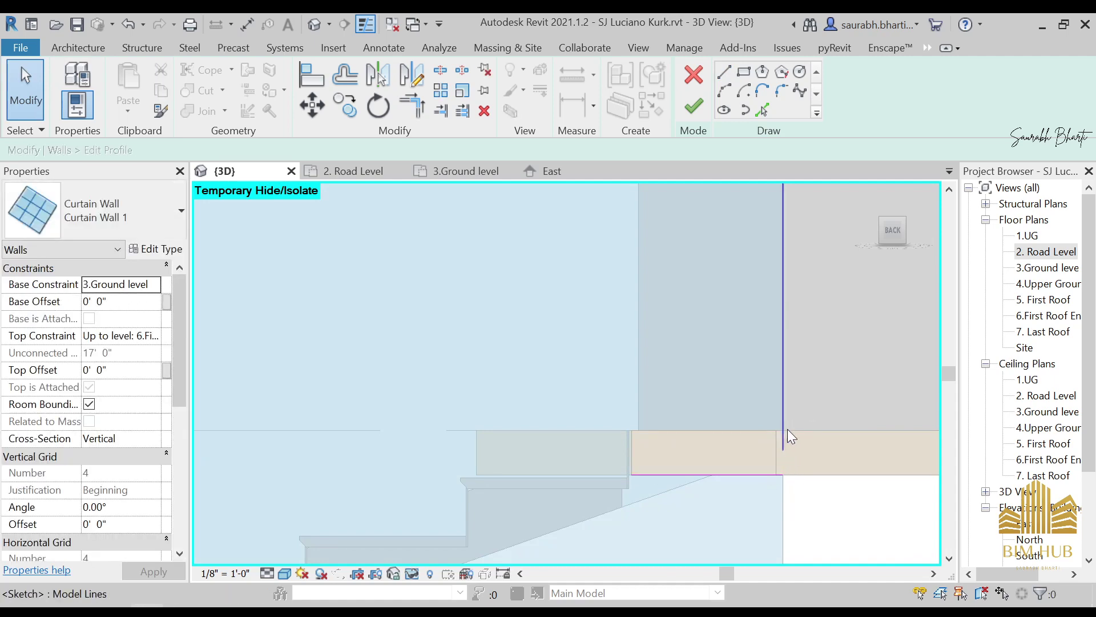
Step: Trim the profile's vertical edge to a corner with the horizontal line along the upper slab's underside
key("t")
key("r")
left_click(784, 413)
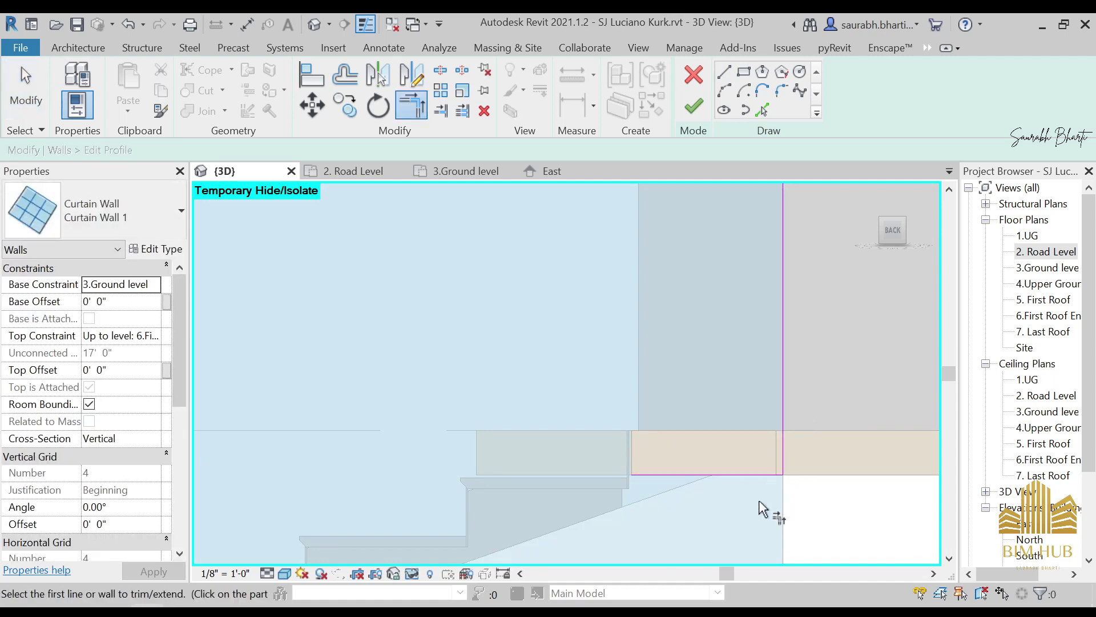
left_click(759, 474)
scroll(786, 416, "down", 4)
key("Escape")
scroll(634, 469, "down", 1)
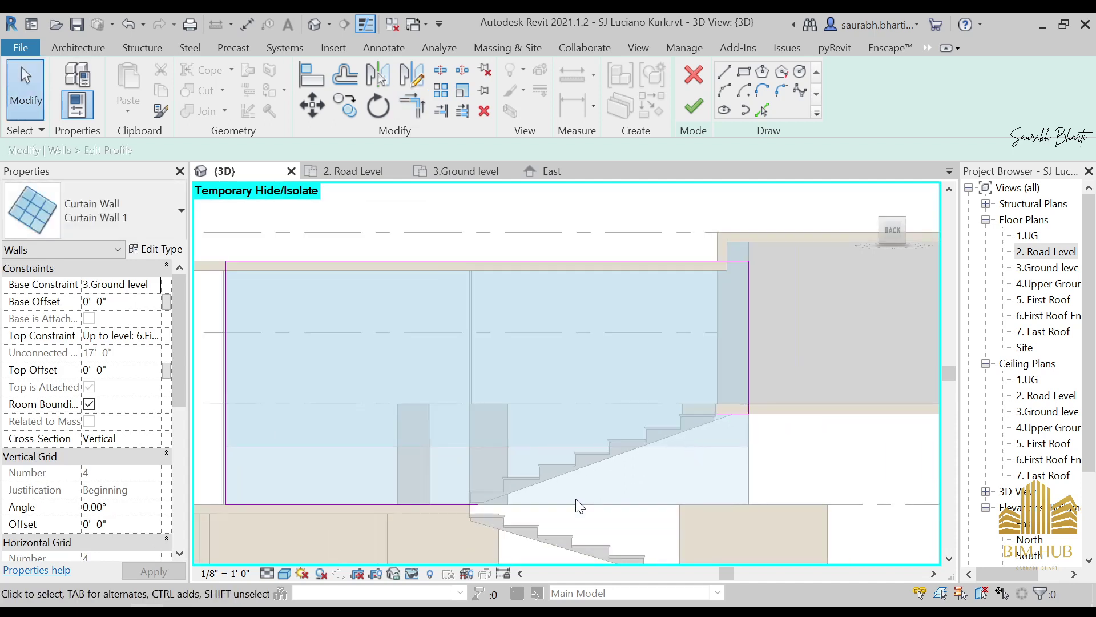
Step: Add a new sloped profile line by picking the underside edge of the stair flight
left_click(762, 109)
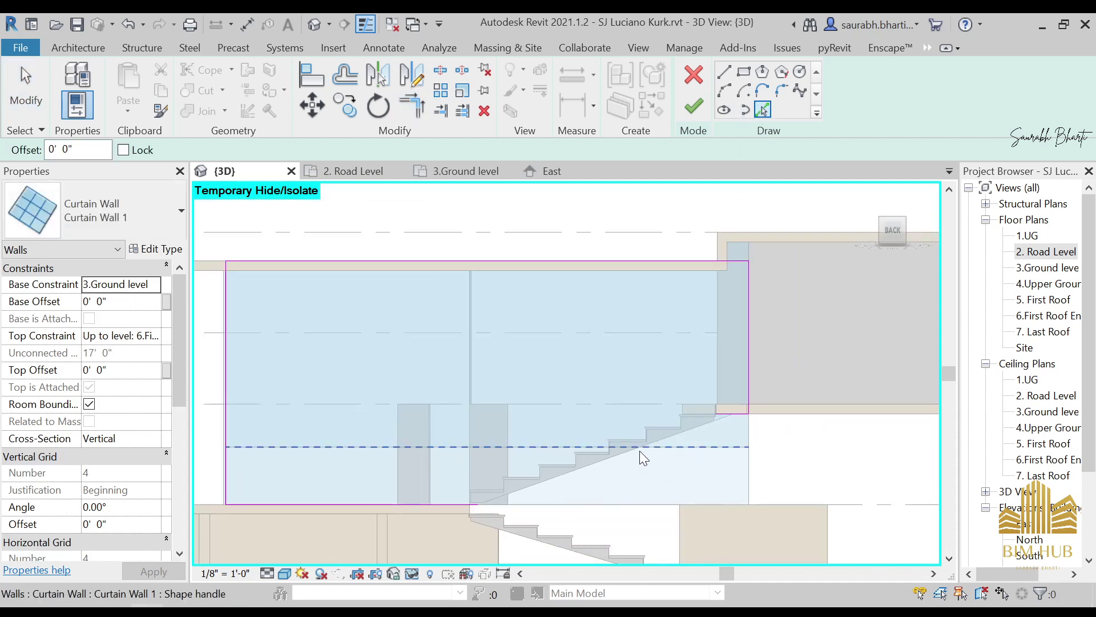
left_click(611, 465)
middle_click_drag(610, 464, 603, 481)
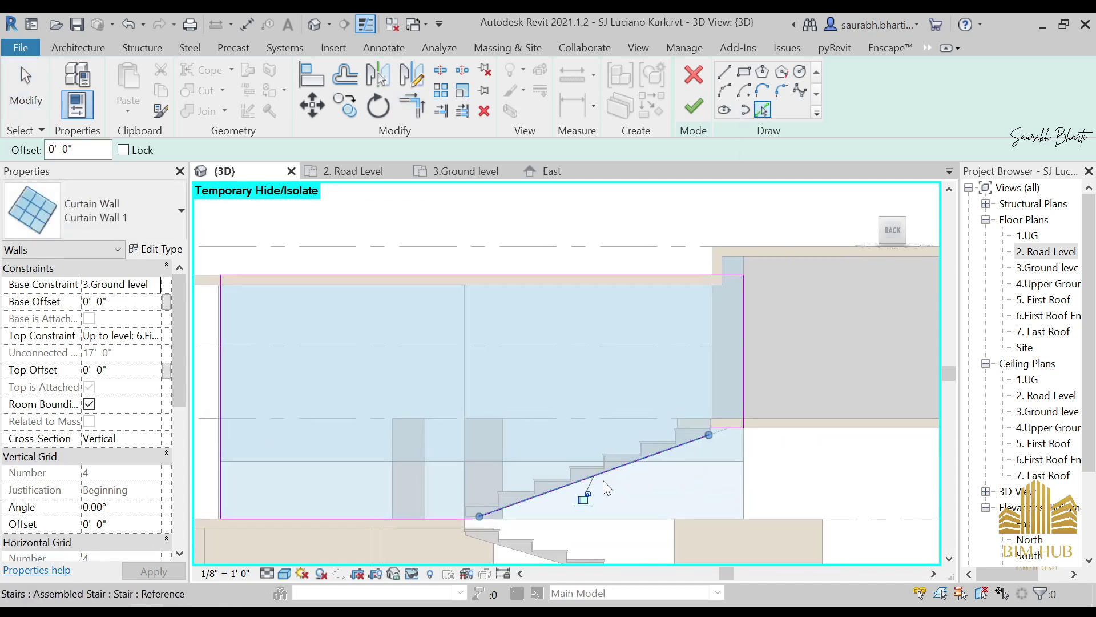
key("Escape")
key("Escape")
Step: Draw a short vertical profile line from the slab-underside line's stair end down to the slope of the stair underside
scroll(714, 425, "up", 5)
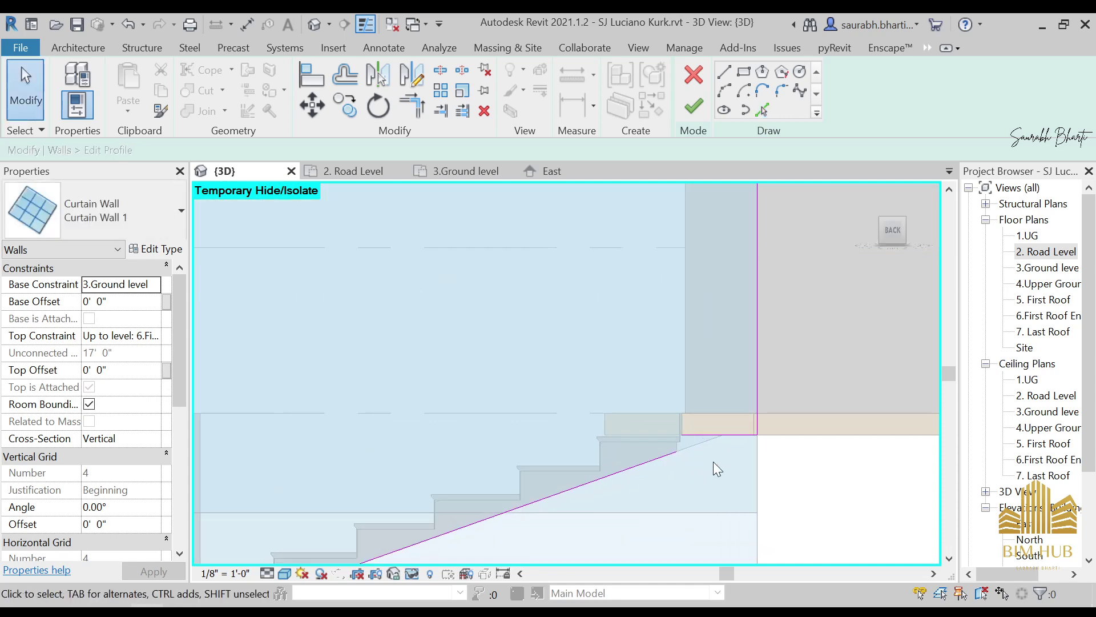
left_click(628, 449)
left_click_drag(649, 440, 653, 436)
left_click(725, 72)
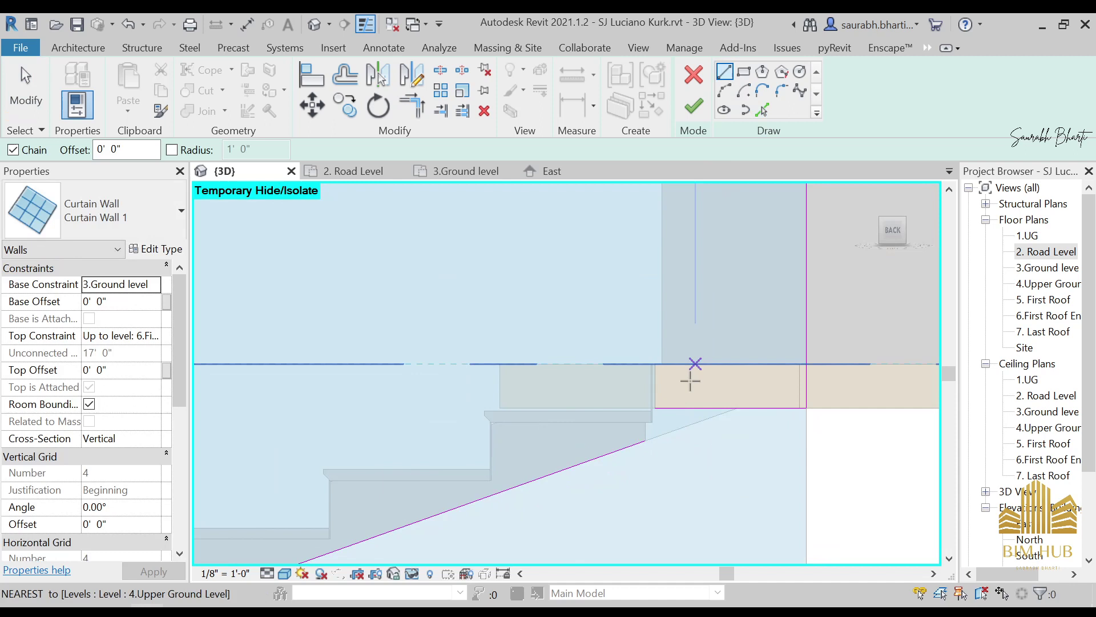
left_click(655, 409)
left_click(655, 437)
key("Escape")
key("Escape")
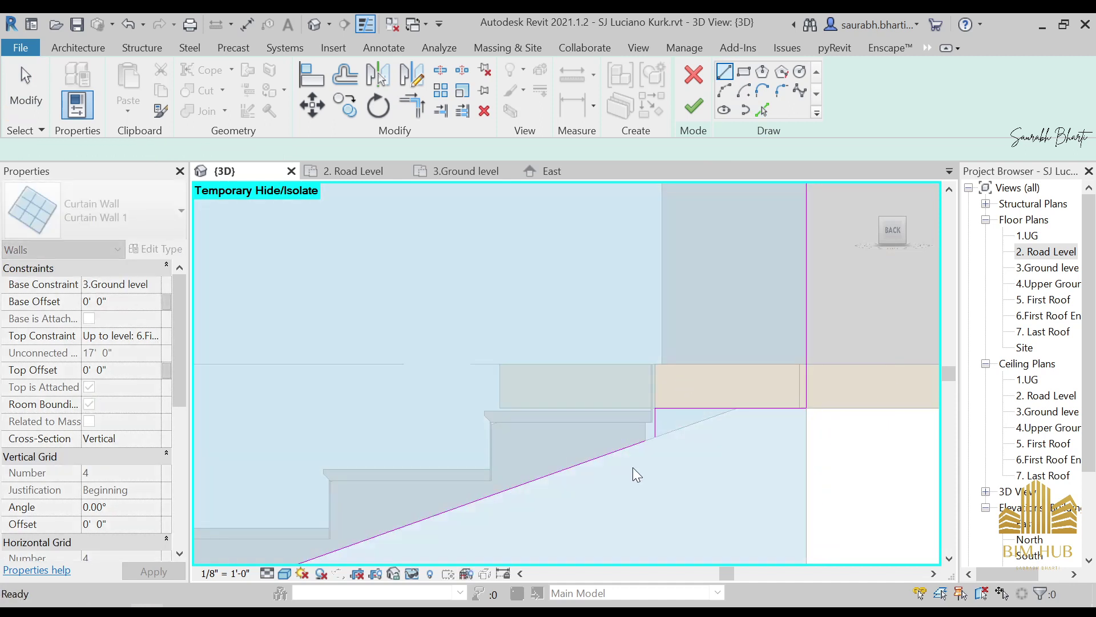
Step: Join the sloped line to the short vertical line with Trim, then shift the vertical line toward the stair's top riser
scroll(644, 446, "up", 4)
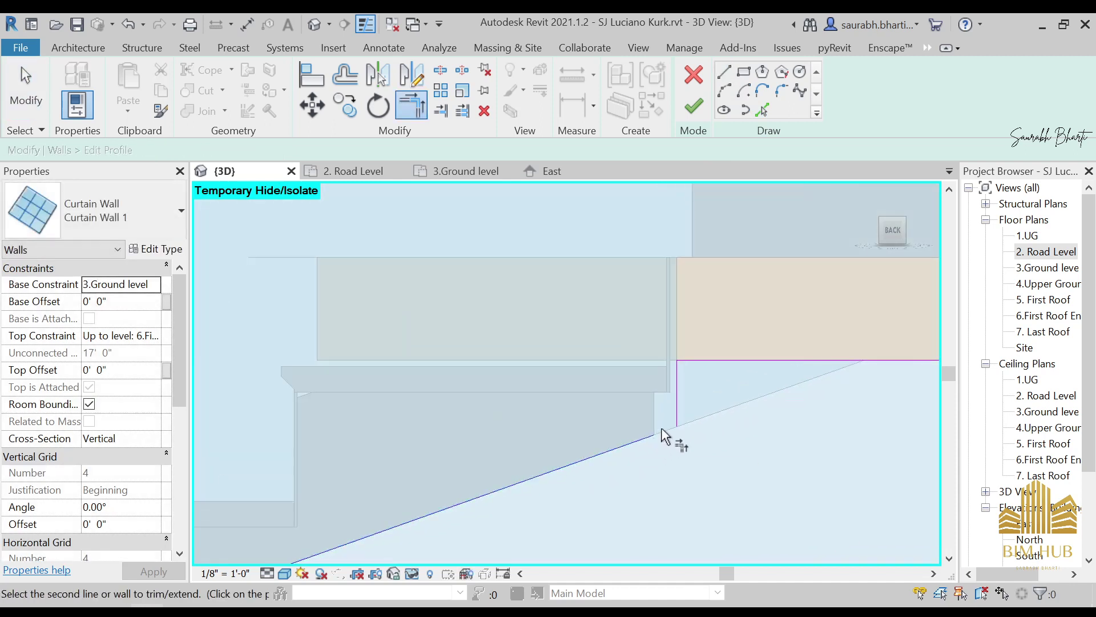
scroll(674, 382, "up", 8)
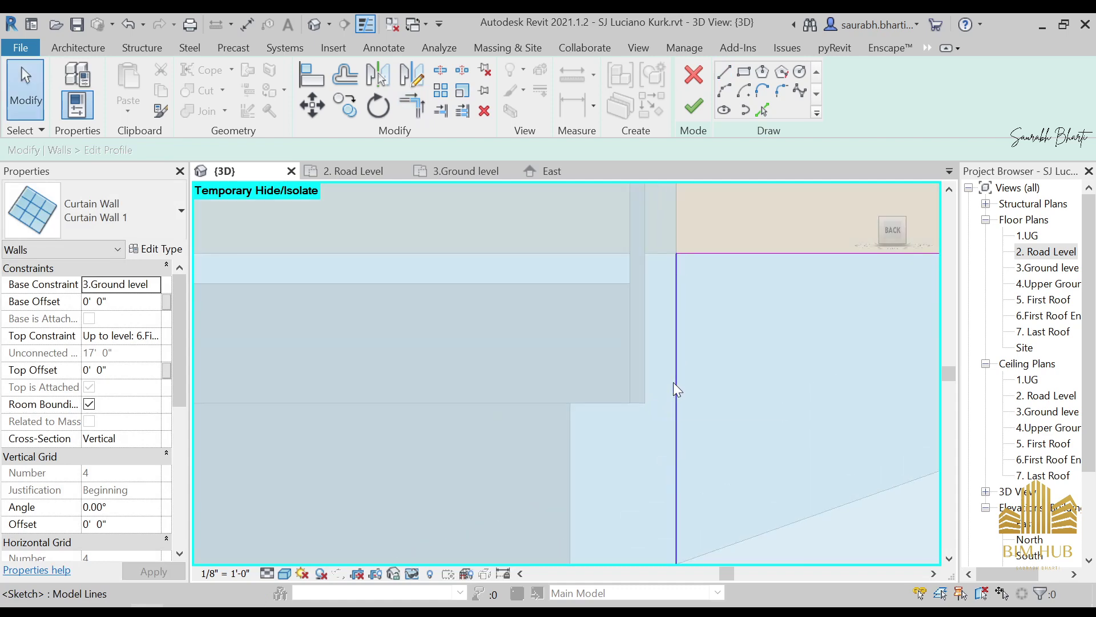
mouse_move(674, 382)
left_mouse_down()
mouse_move(642, 386)
mouse_move(646, 374)
left_mouse_up()
scroll(646, 377, "down", 4)
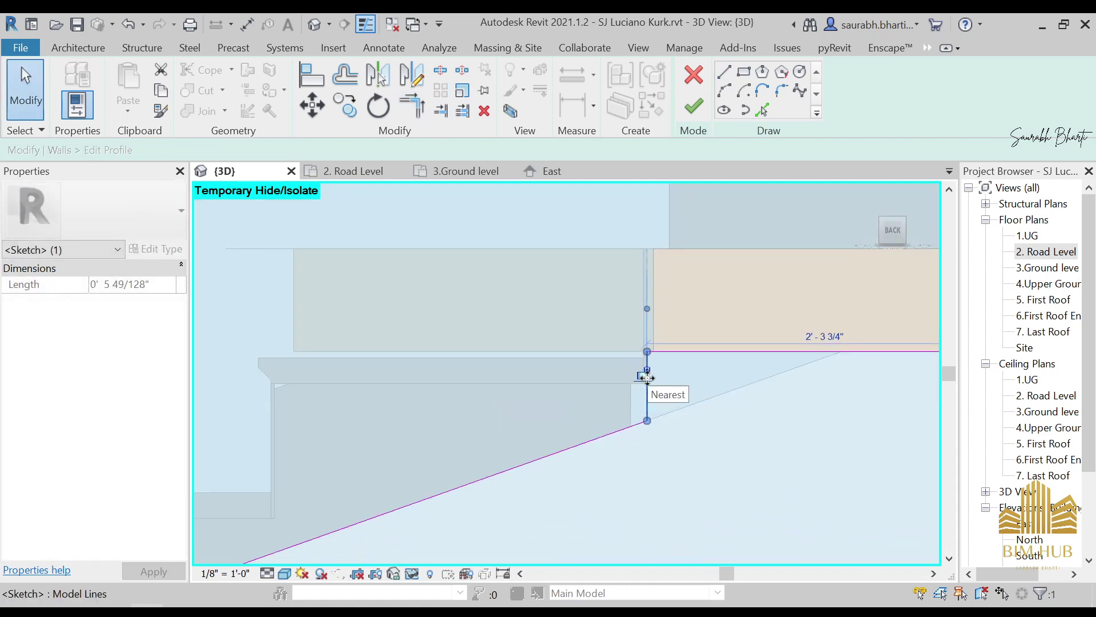
key("Escape")
Step: Trim the sloped line to a corner with the profile's base line and finish the back curtain wall's profile edit
scroll(656, 457, "up", 3)
mouse_move(656, 456)
middle_mouse_down()
mouse_move(770, 375)
mouse_move(403, 453)
middle_mouse_up()
scroll(505, 416, "up", 6)
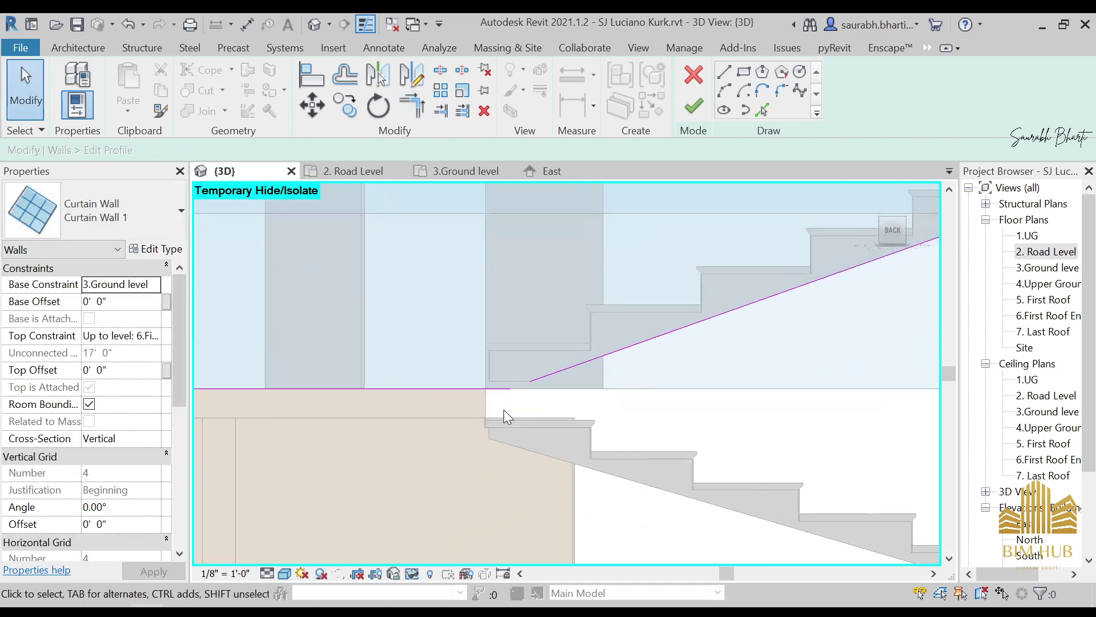
key("t")
key("r")
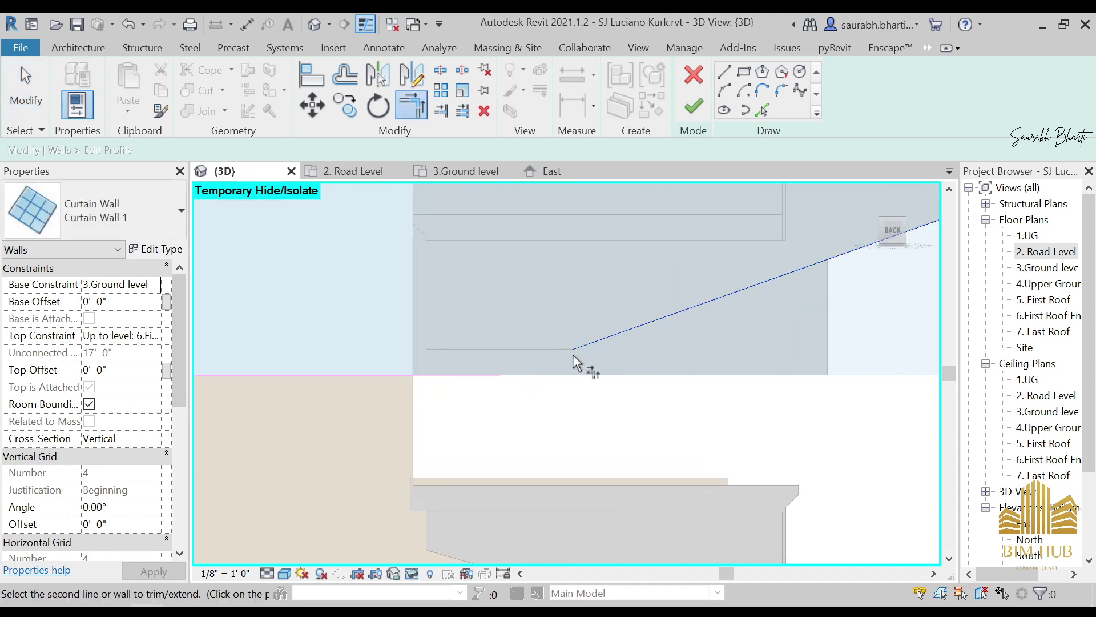
scroll(536, 416, "down", 5)
middle_click_drag(550, 450, 499, 495)
key("Escape")
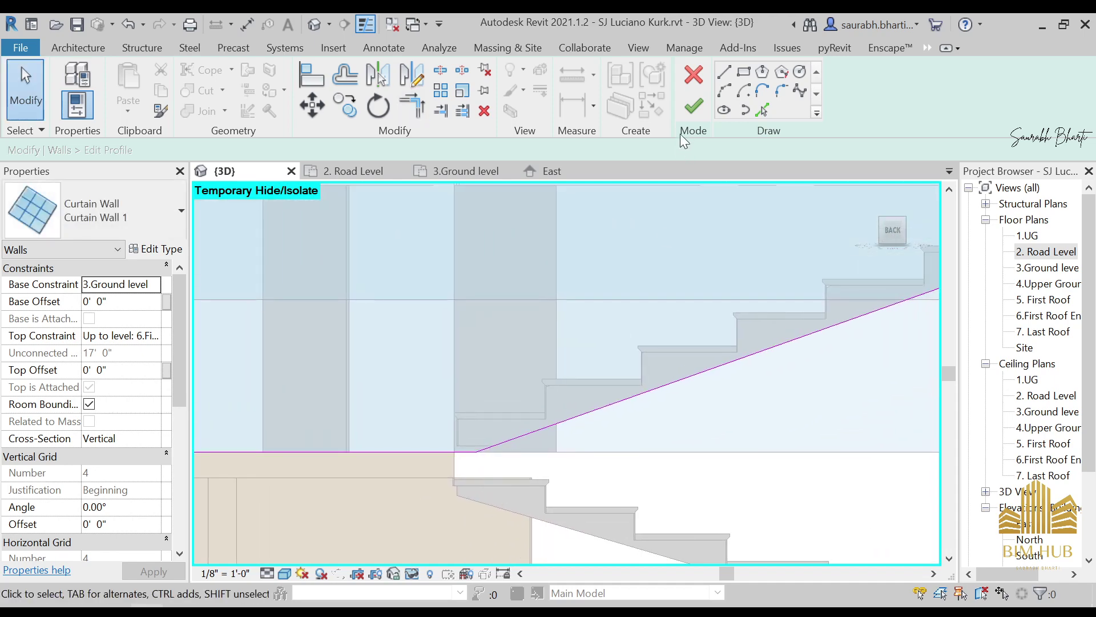
left_click(693, 107)
key("Escape")
Step: Examine the reshaped back curtain wall around the stair flight and the walls next to it
scroll(610, 377, "down", 3)
middle_click_drag(611, 398, 669, 310, "shift")
scroll(670, 310, "up", 3)
scroll(501, 369, "up", 2)
left_click(455, 372)
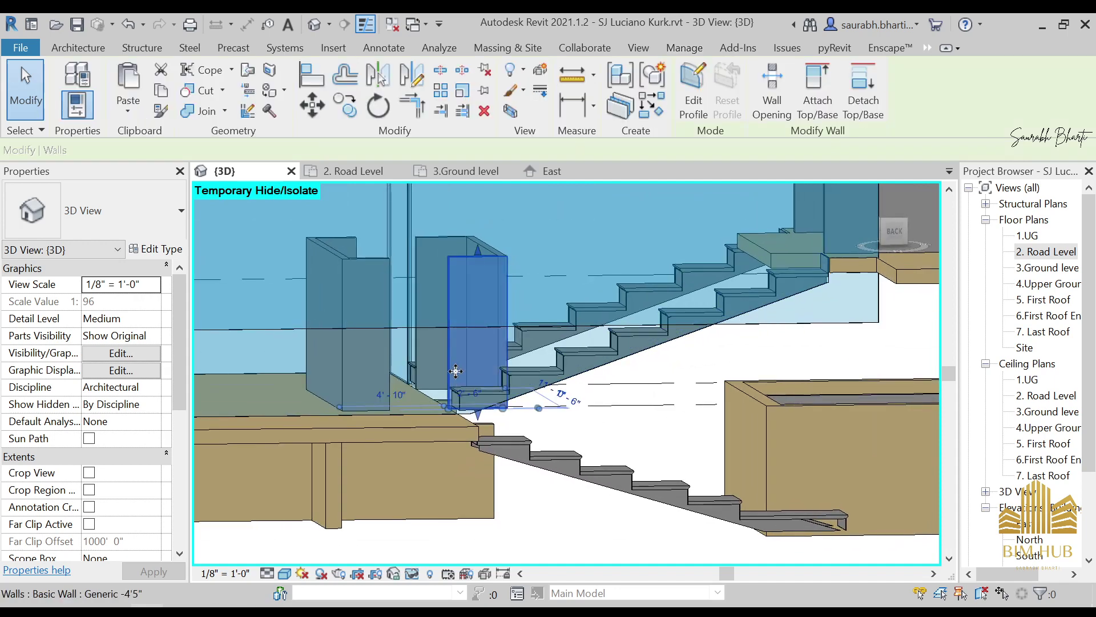
scroll(502, 379, "down", 1)
middle_click_drag(537, 395, 516, 385, "shift")
key("Escape")
left_click(541, 348)
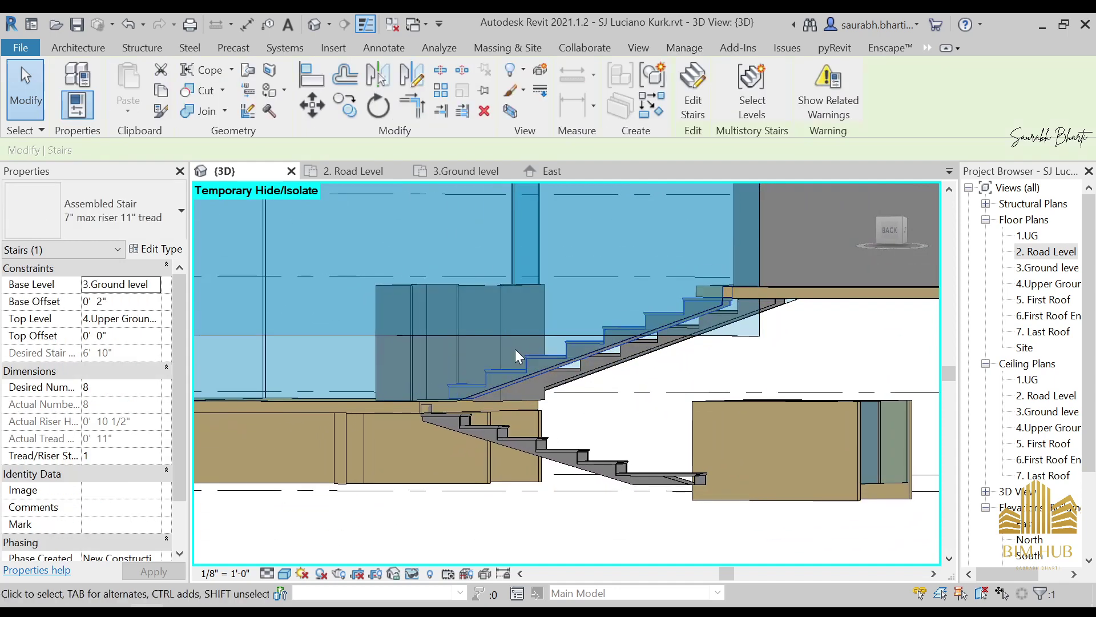
left_click(491, 351)
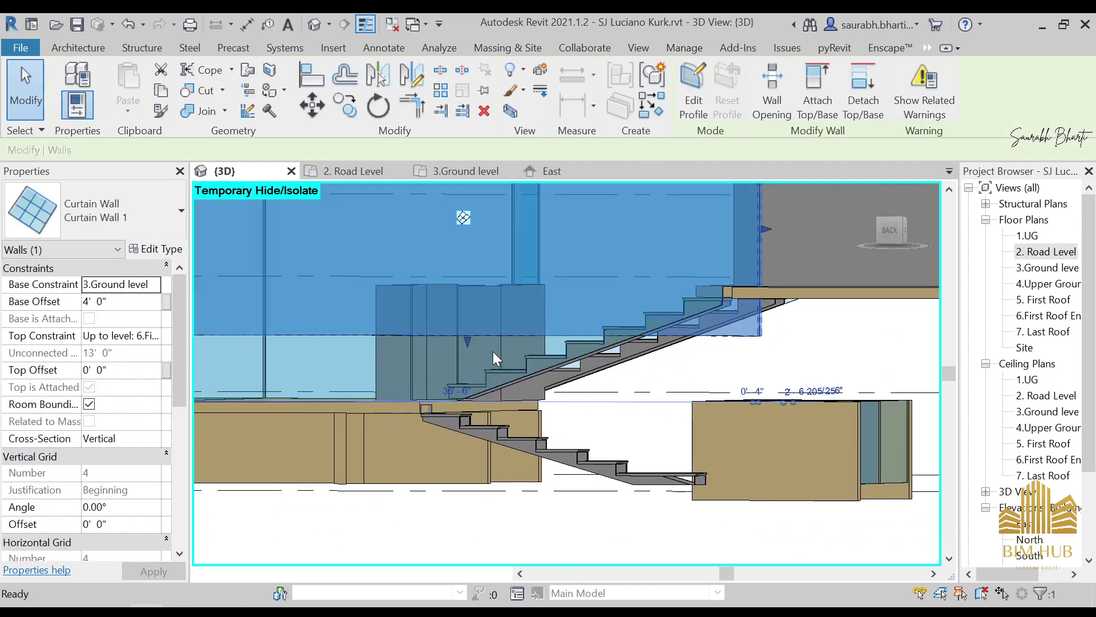
key("Escape")
middle_click_drag(509, 348, 507, 324, "shift")
Step: Reset the temporary hide and temporarily hide the long Generic - 9" wall covering the stair side
key("h")
key("r")
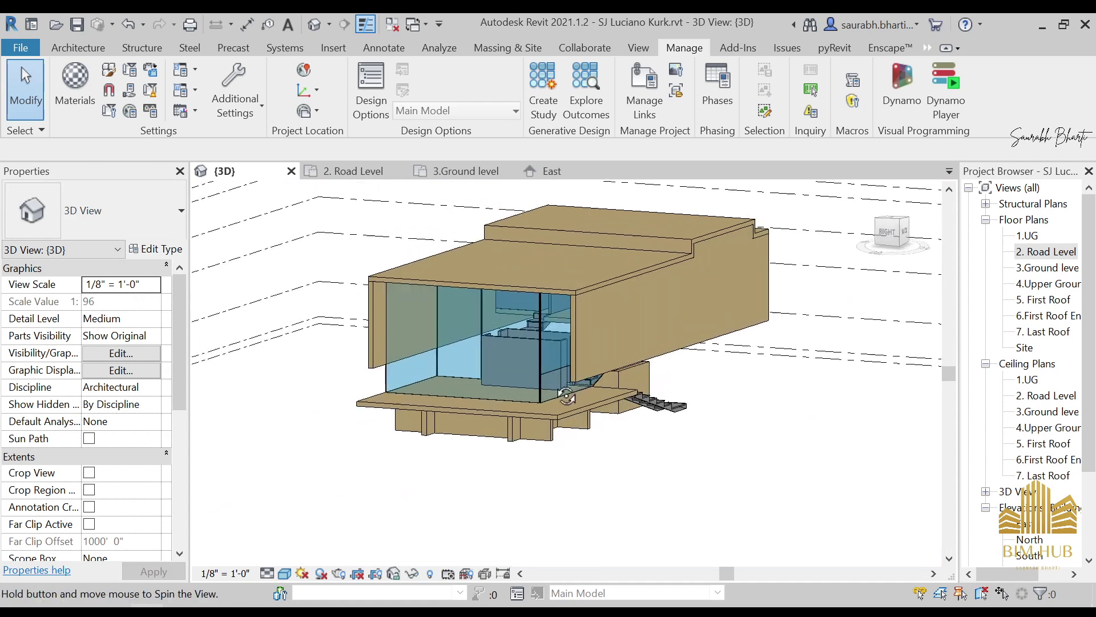
scroll(588, 388, "up", 3)
middle_click_drag(587, 389, 513, 349, "shift")
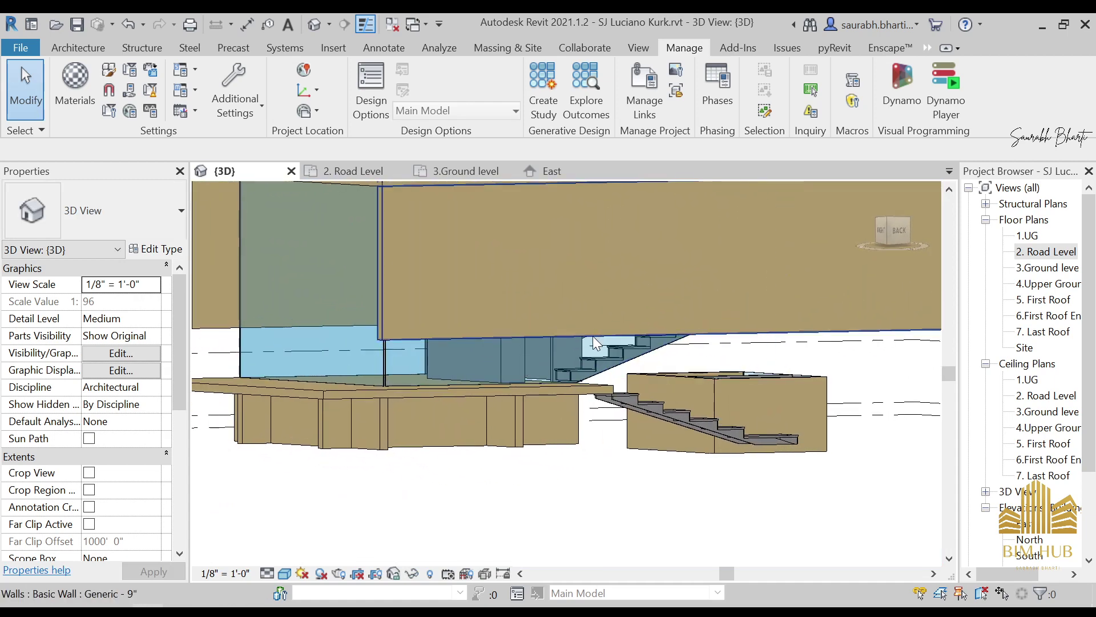
left_click(593, 336)
key("h")
key("h")
middle_click_drag(619, 339, 690, 331, "shift")
Step: Inspect both stair-side curtain walls, the stair flights and the lower-level room from several angles
left_click(787, 330)
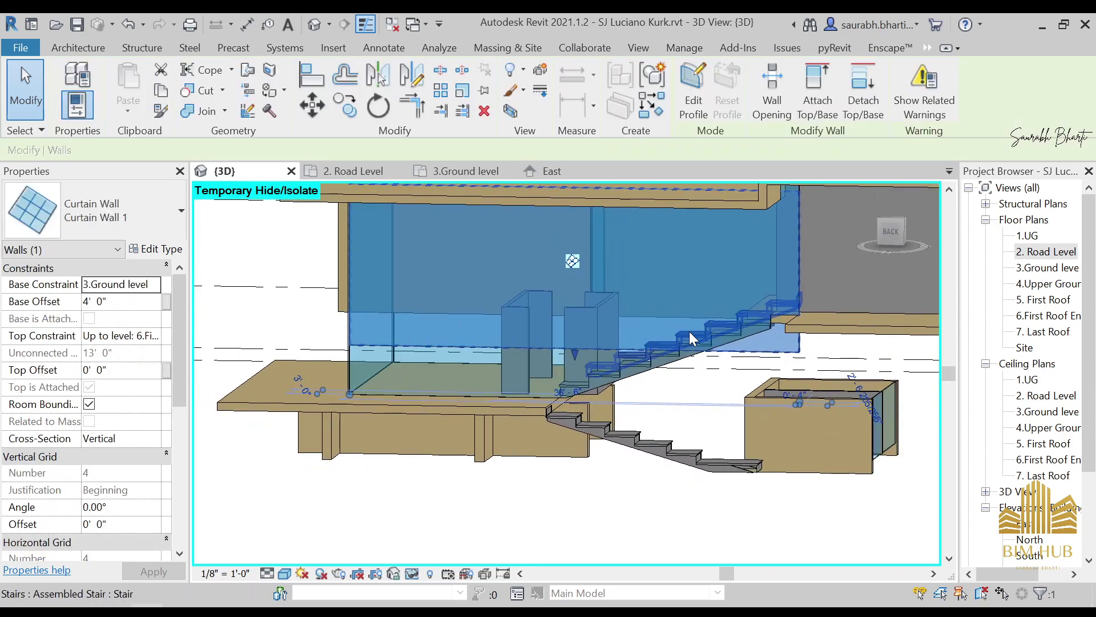
key("Escape")
scroll(651, 343, "down", 3)
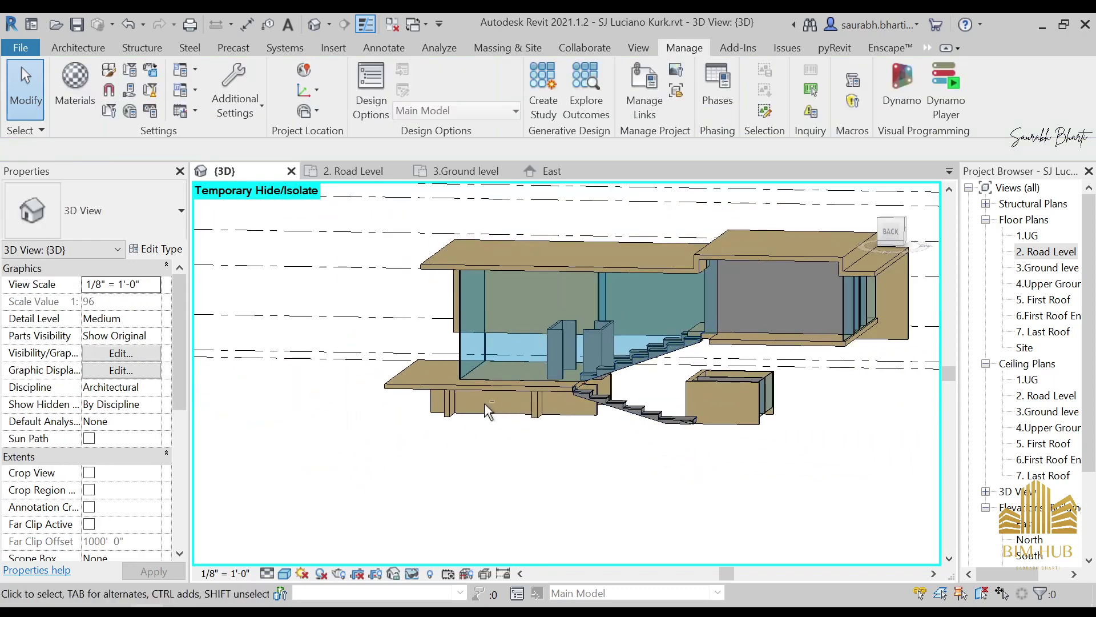
middle_click_drag(484, 403, 622, 489, "shift")
scroll(608, 371, "up", 5)
left_click(561, 403)
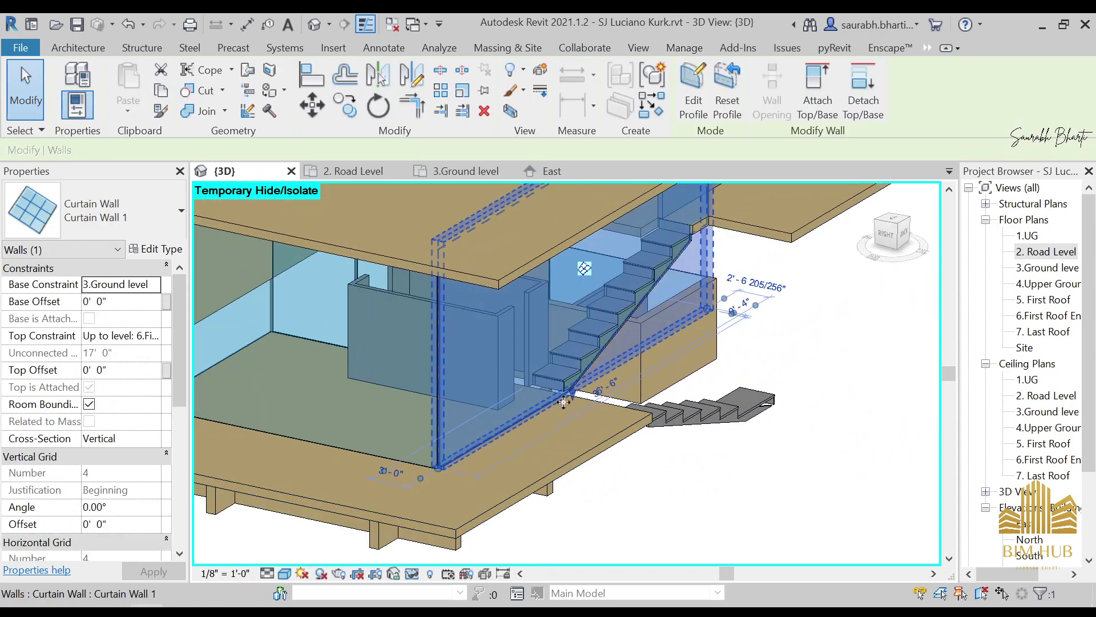
middle_click_drag(564, 403, 497, 394, "shift")
scroll(464, 389, "down", 4)
key("Escape")
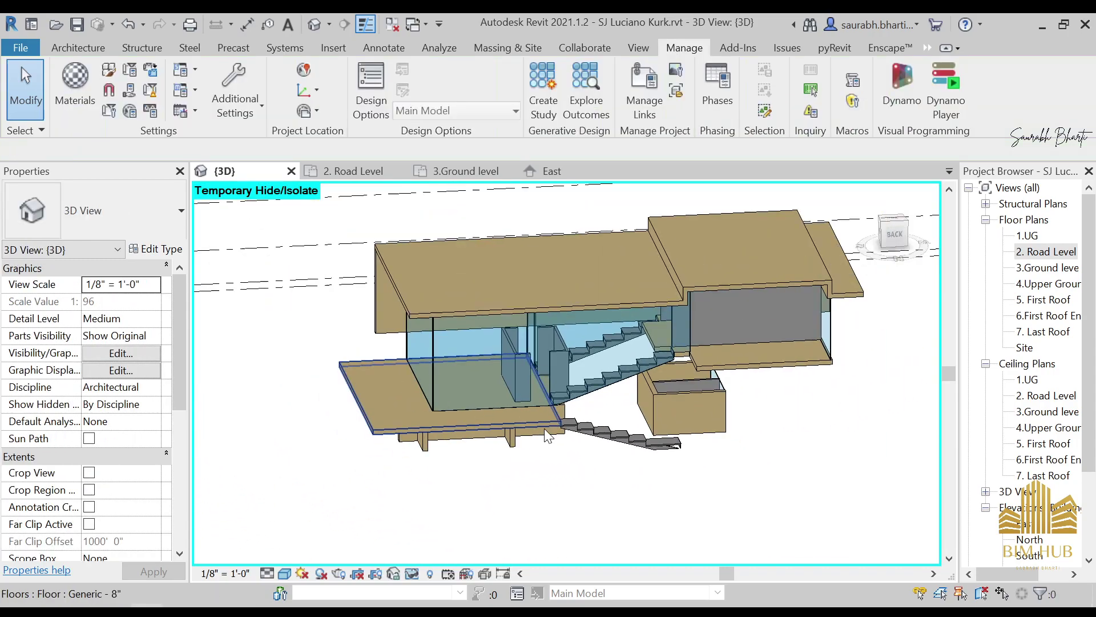
middle_click_drag(544, 428, 660, 420, "shift")
scroll(457, 396, "up", 3)
middle_click_drag(456, 397, 372, 422, "shift")
scroll(567, 412, "down", 5)
scroll(631, 457, "up", 3)
middle_click_drag(734, 418, 688, 425, "shift")
scroll(726, 395, "up", 3)
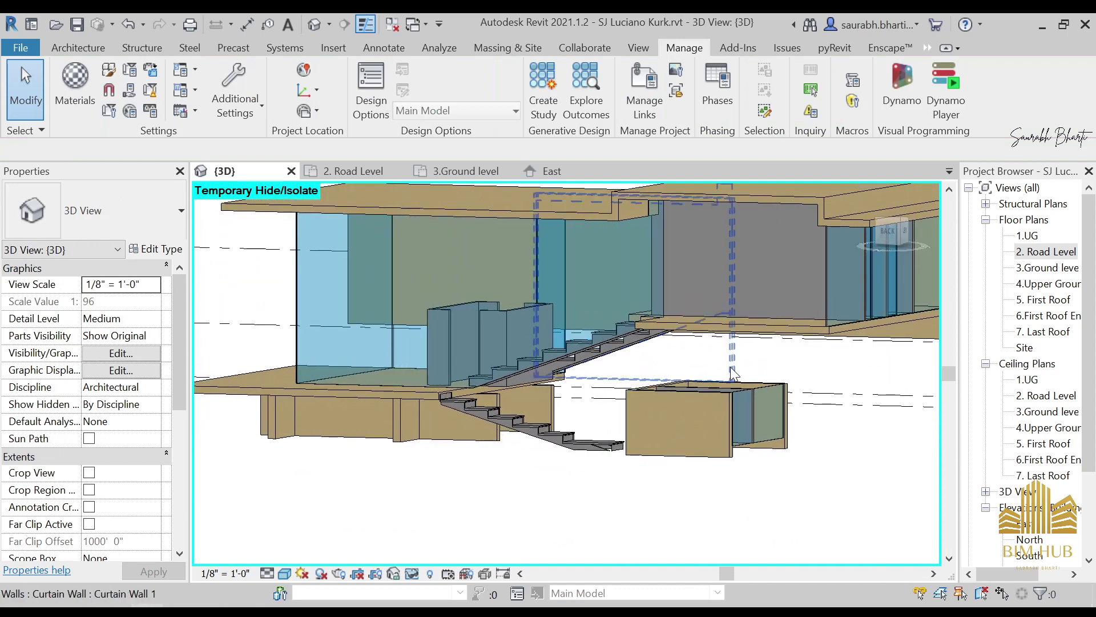
middle_click_drag(734, 374, 780, 407, "shift")
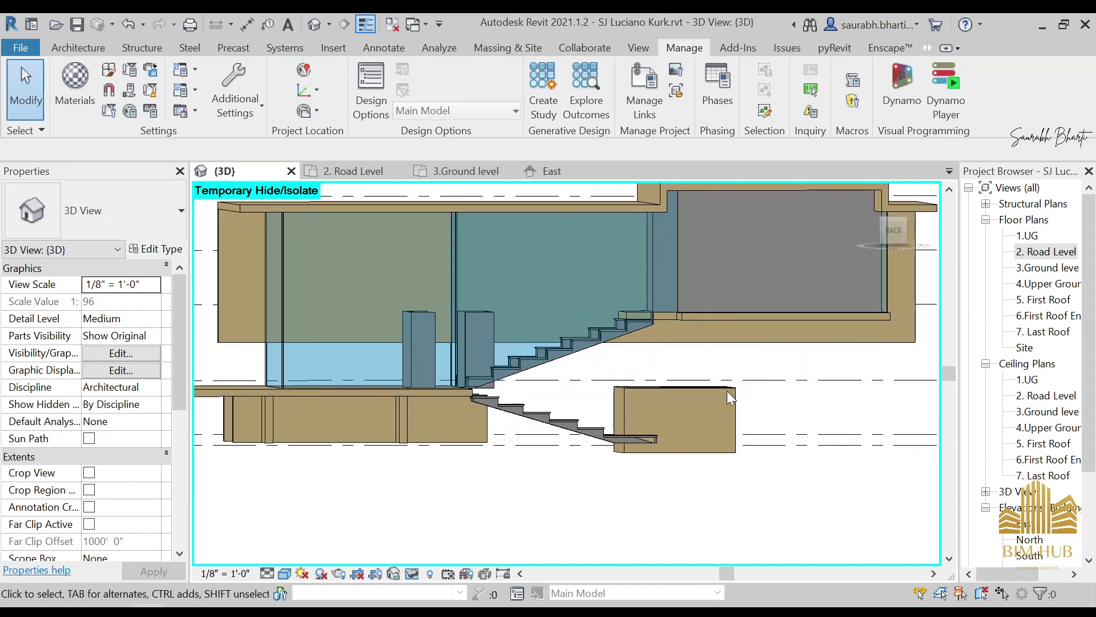
middle_click_drag(744, 342, 646, 343)
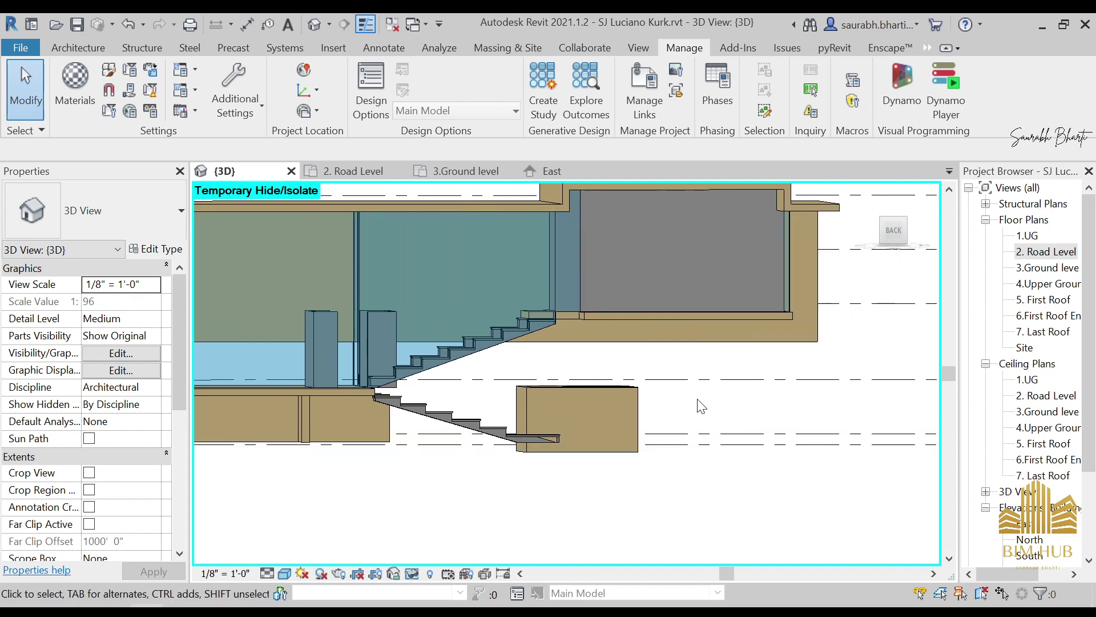
left_click_drag(697, 398, 490, 403)
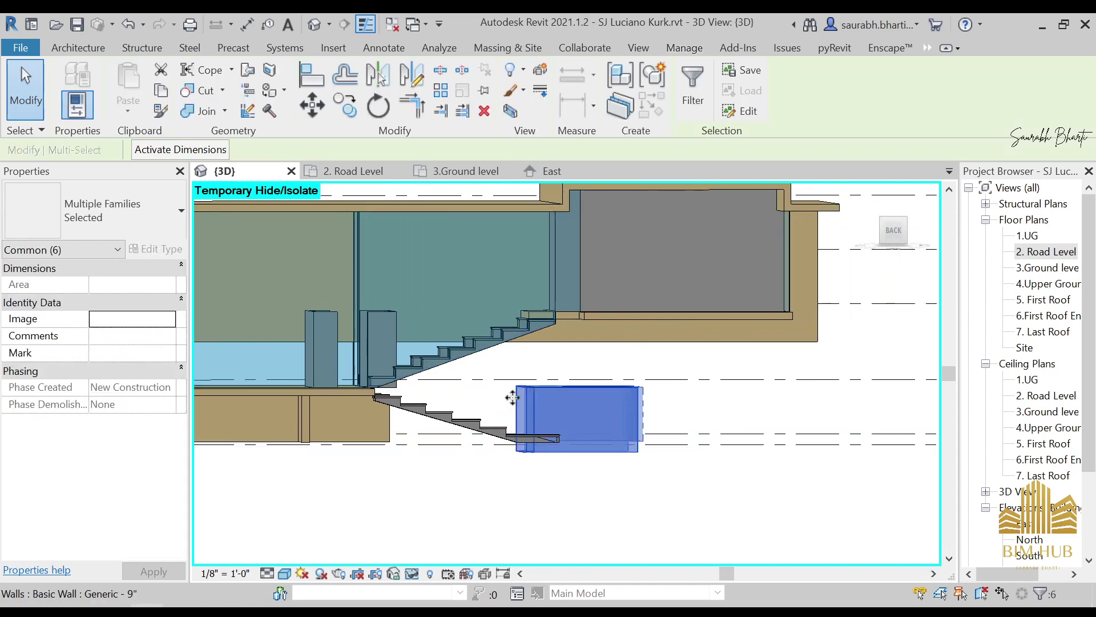
key("Escape")
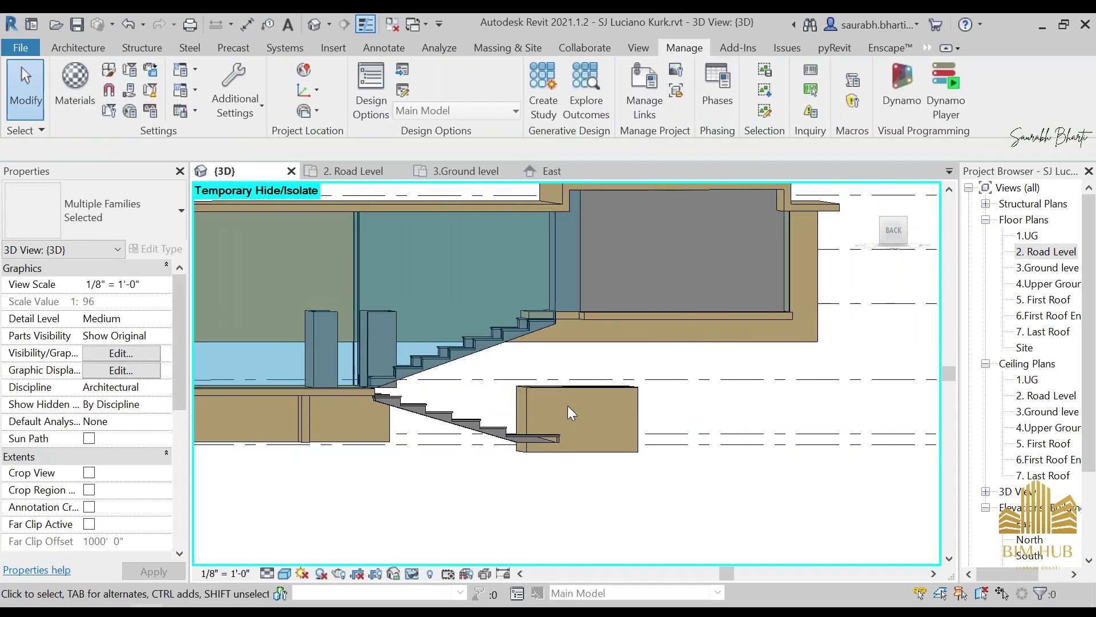
middle_click_drag(568, 405, 611, 420, "shift")
left_click(600, 386)
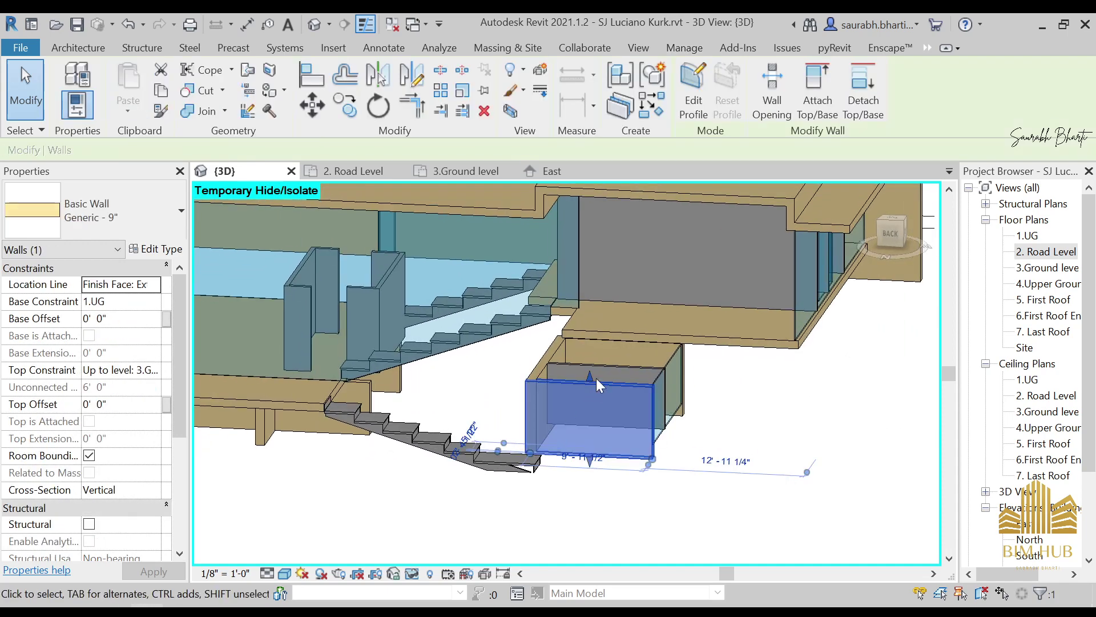
key("s")
key("a")
key("Escape")
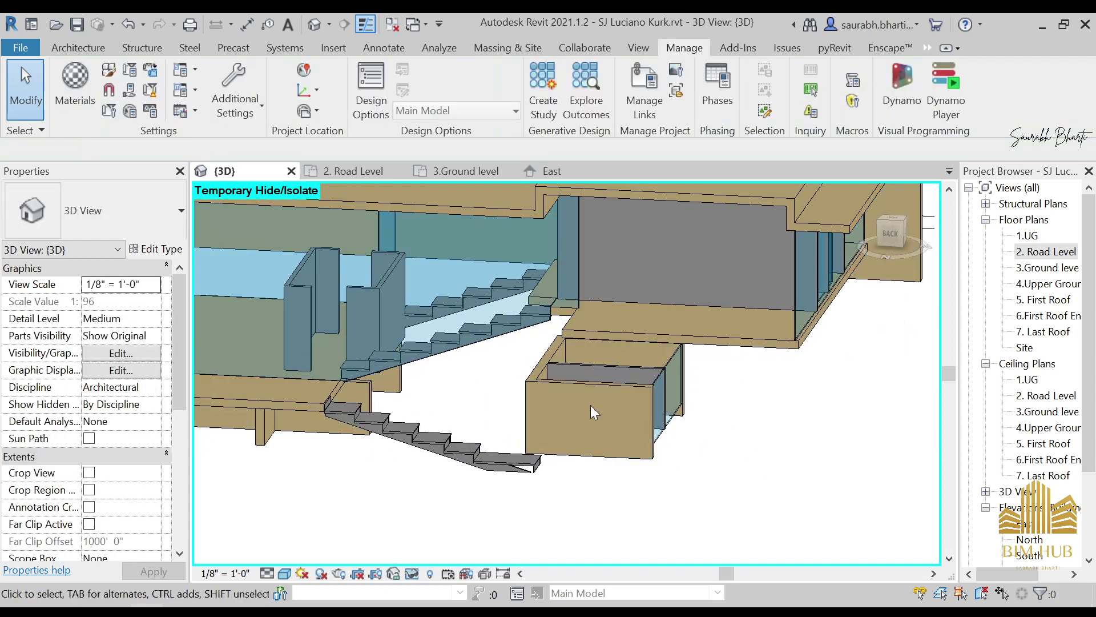
Step: Set the top constraint of the lower room's three Generic - 9" walls to Up to level: 4.Upper Ground Level
scroll(613, 398, "down", 3)
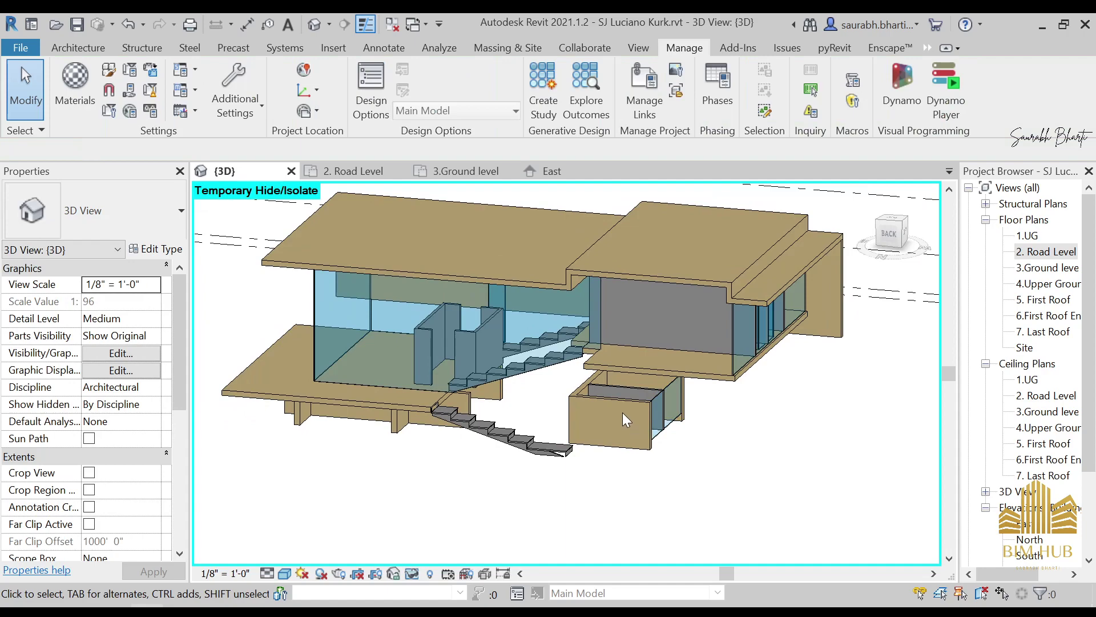
middle_click_drag(623, 412, 691, 451, "shift")
left_click(608, 403)
left_click(715, 456, "ctrl")
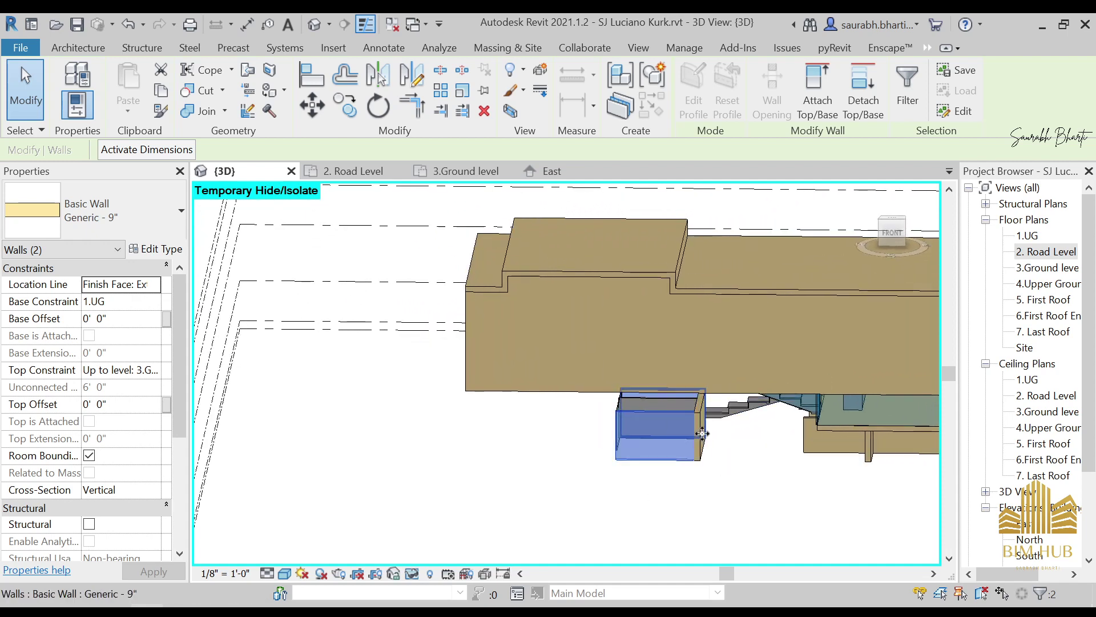
left_click(710, 454, "ctrl")
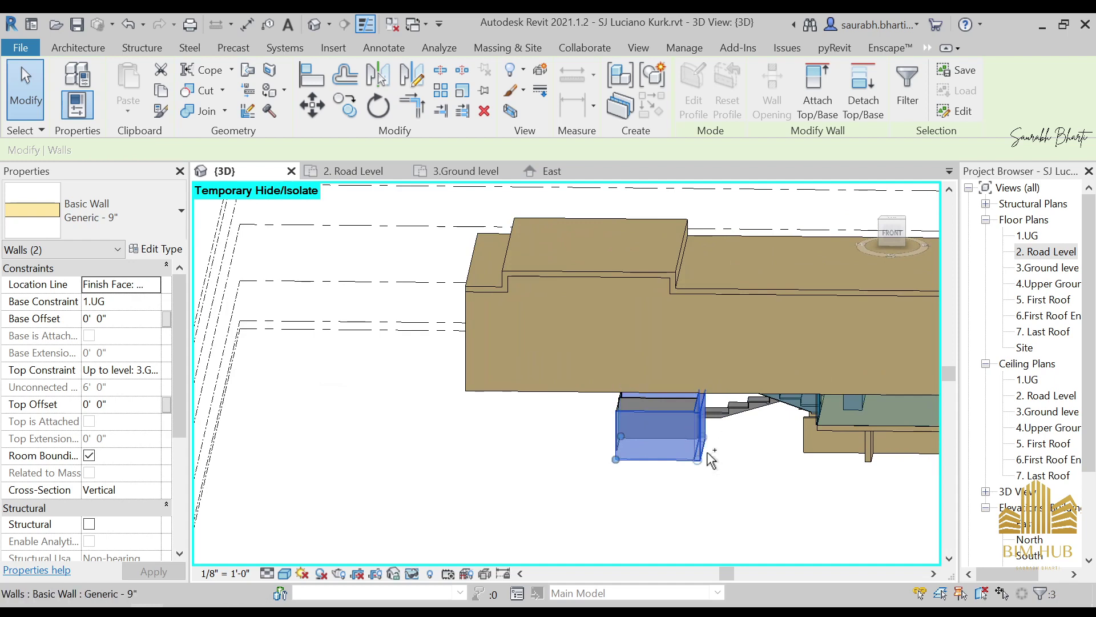
scroll(703, 473, "down", 4)
mouse_move(697, 497)
middle_mouse_down("shift")
mouse_move(832, 484)
mouse_move(750, 465)
mouse_move(715, 514)
mouse_move(700, 506)
middle_mouse_up("shift")
scroll(685, 448, "up", 3)
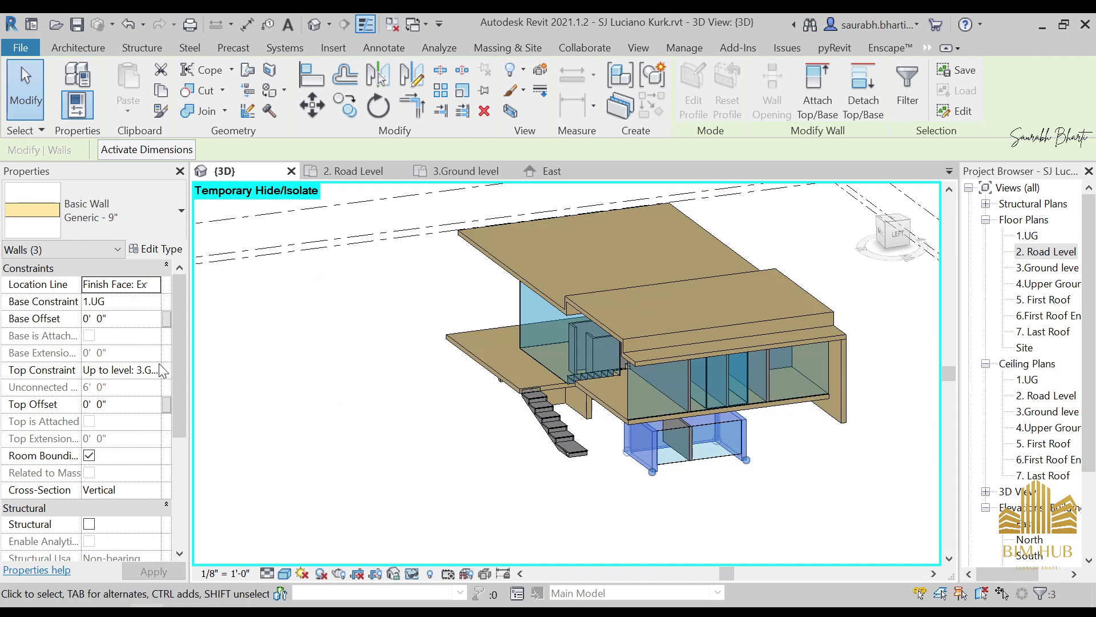
left_click(154, 370)
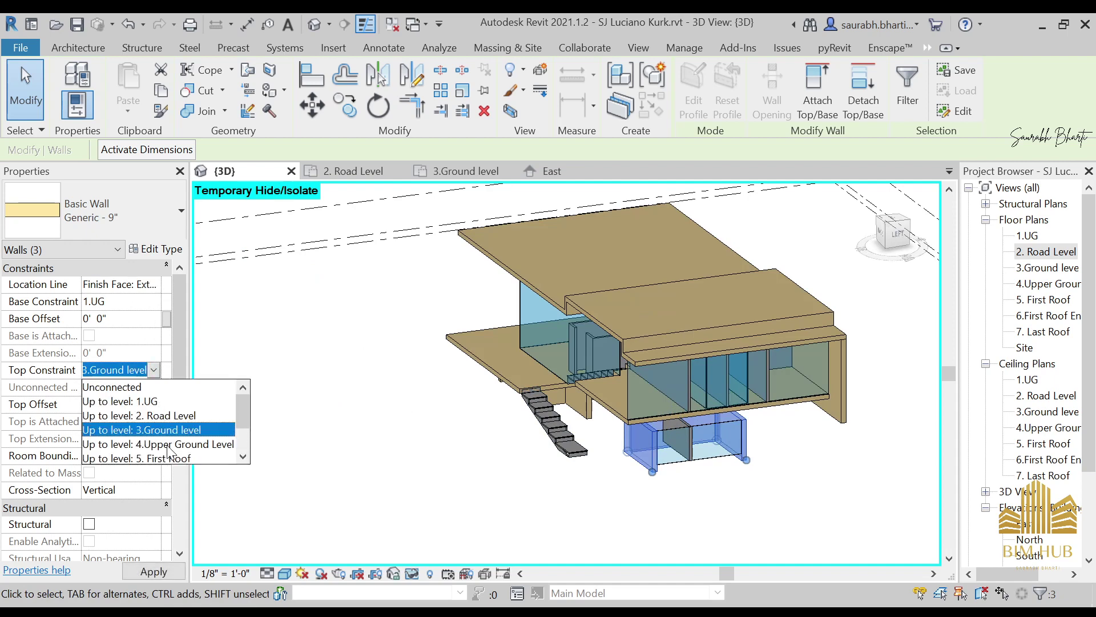
left_click(116, 444)
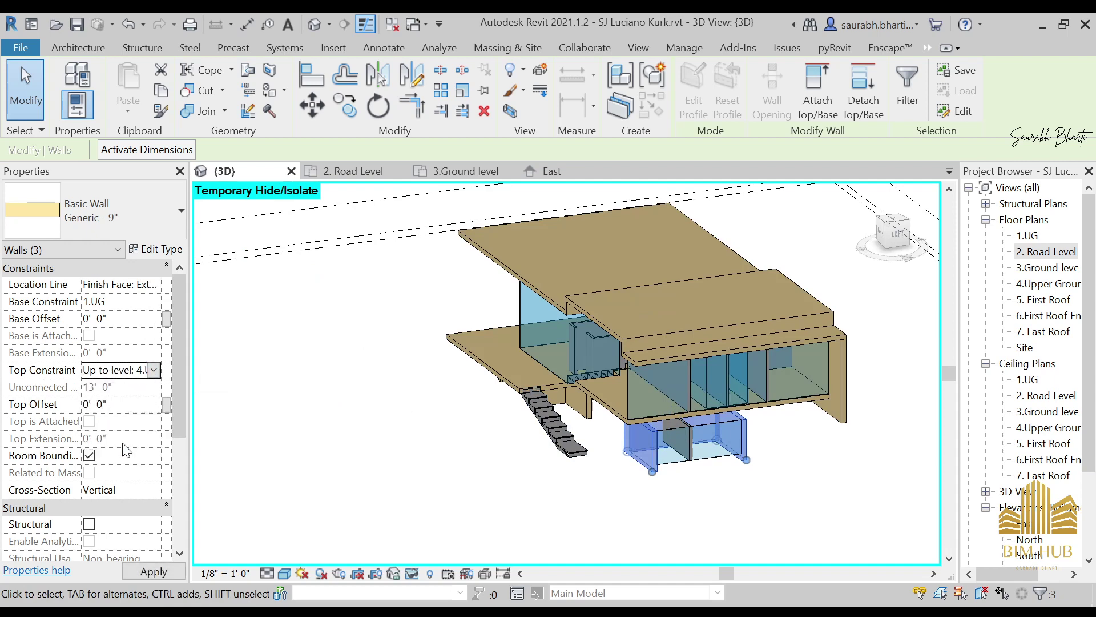
left_click(537, 526)
Step: Set the top constraint of the Generic -4'5" partition inside the lower room to Up to level: 4.Upper Ground Level
middle_click_drag(643, 531, 790, 457, "shift")
middle_click_drag(841, 503, 713, 491, "shift")
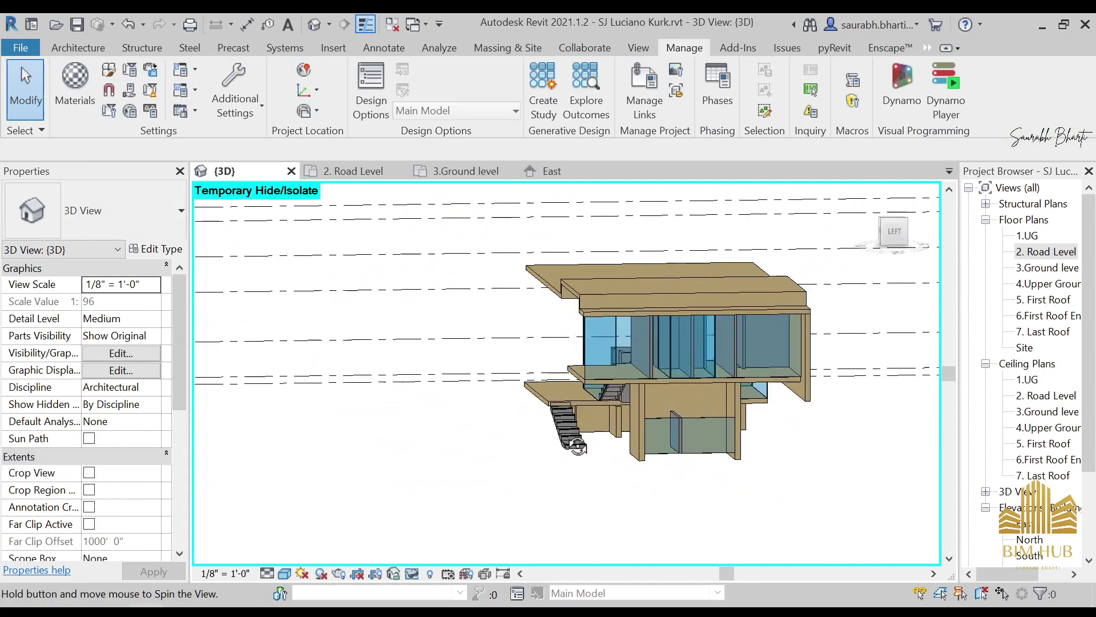
scroll(665, 413, "up", 3)
left_click(709, 405)
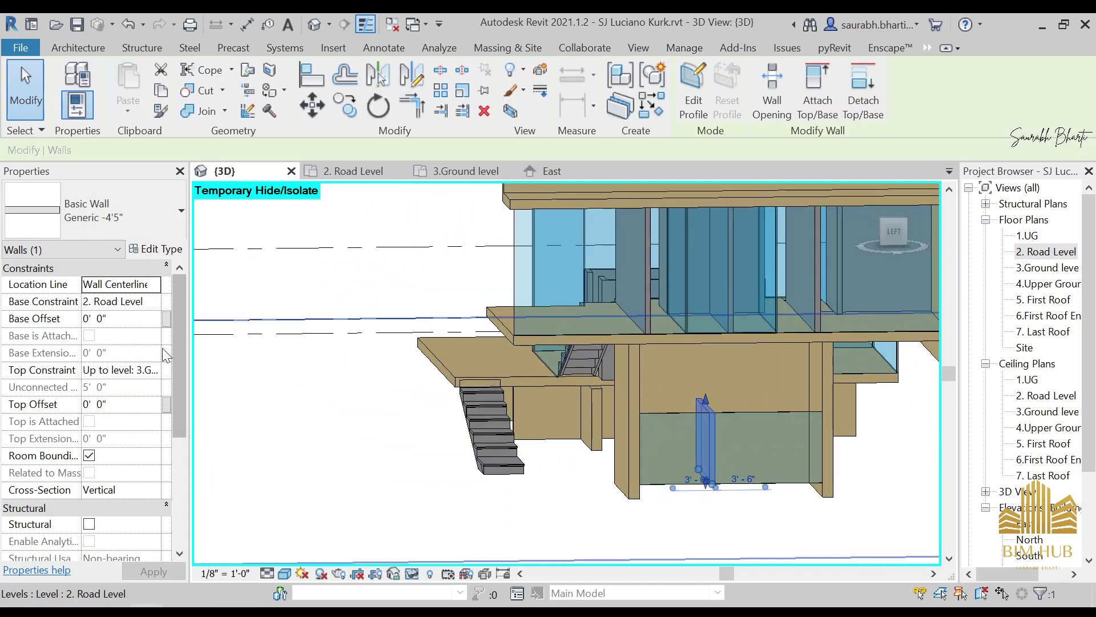
left_click(154, 370)
left_click(150, 443)
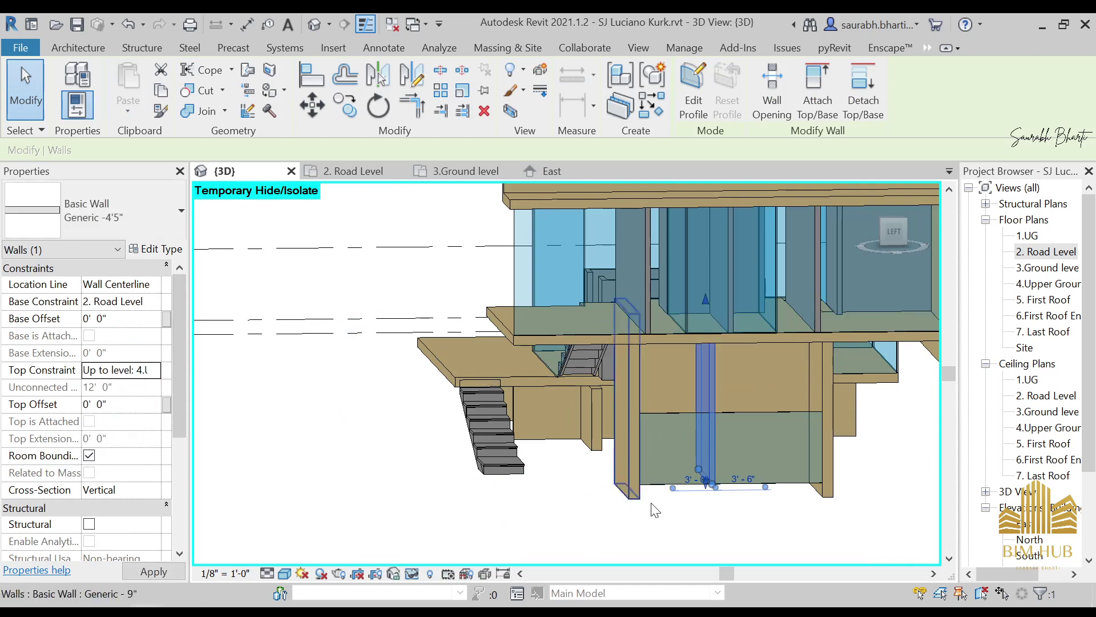
left_click(725, 530)
Step: Set the top constraint of the lower room's curtain wall to Up to level: 4.Upper Ground Level
left_click(752, 428)
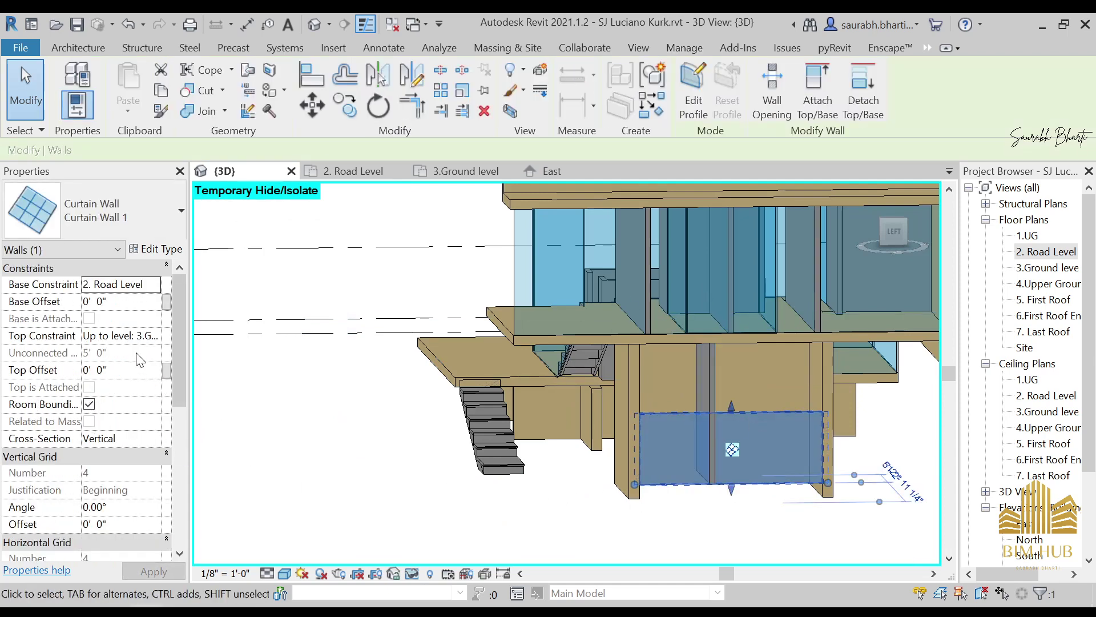
left_click(154, 337)
left_click(149, 411)
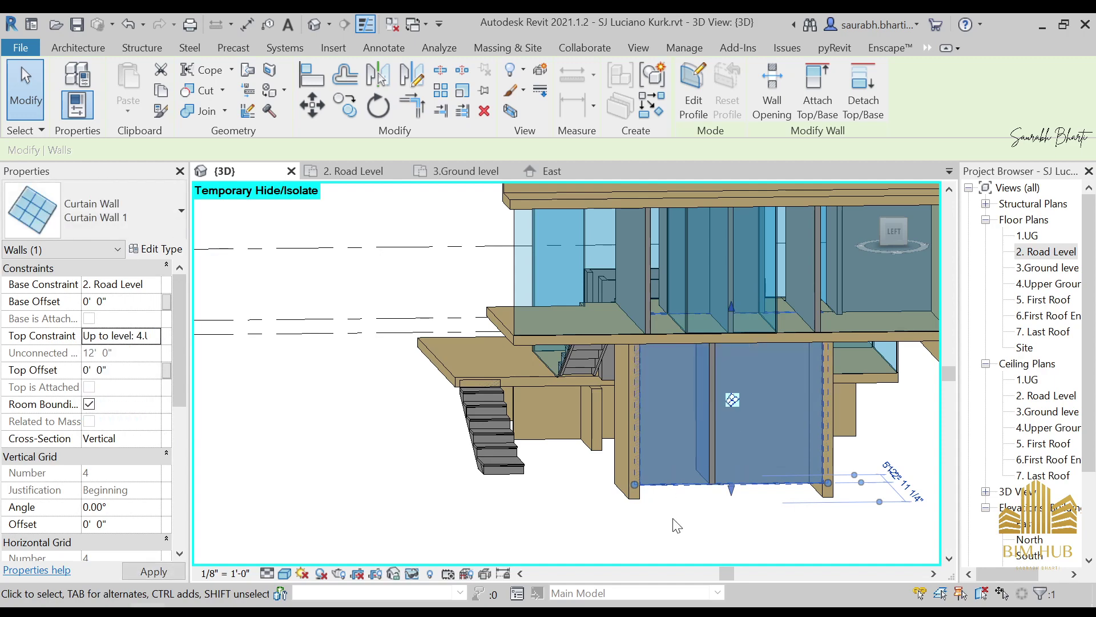
left_click(516, 526)
Step: Orient the 3D view to the back of the house and examine the stairs and lower room in elevation
scroll(515, 526, "down", 3)
middle_click_drag(551, 536, 817, 469, "shift")
left_click(907, 240)
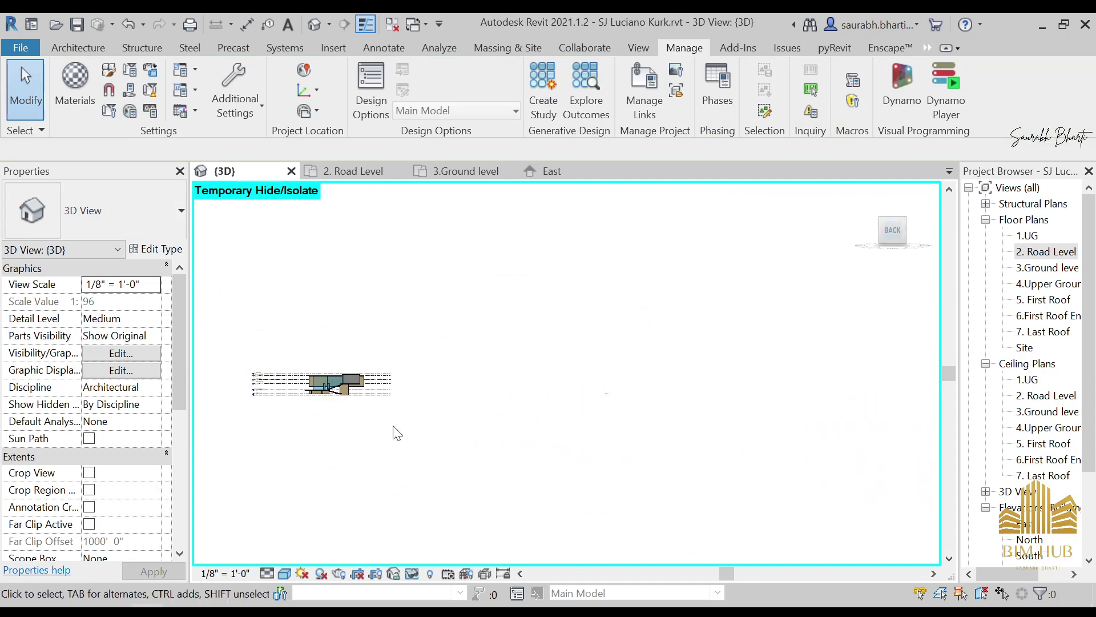
middle_click_drag(436, 400, 814, 466)
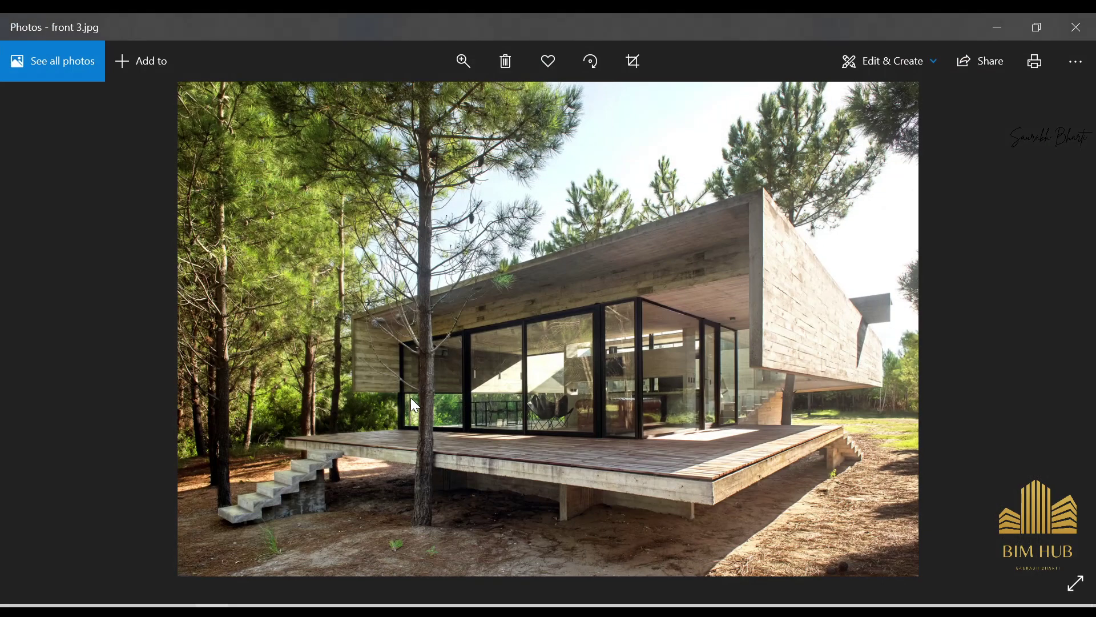
Step: Switch to Photos, examine the stair and lower-room junction in the section drawing se.jpg, and return to Revit
scroll(410, 392, "down", 6)
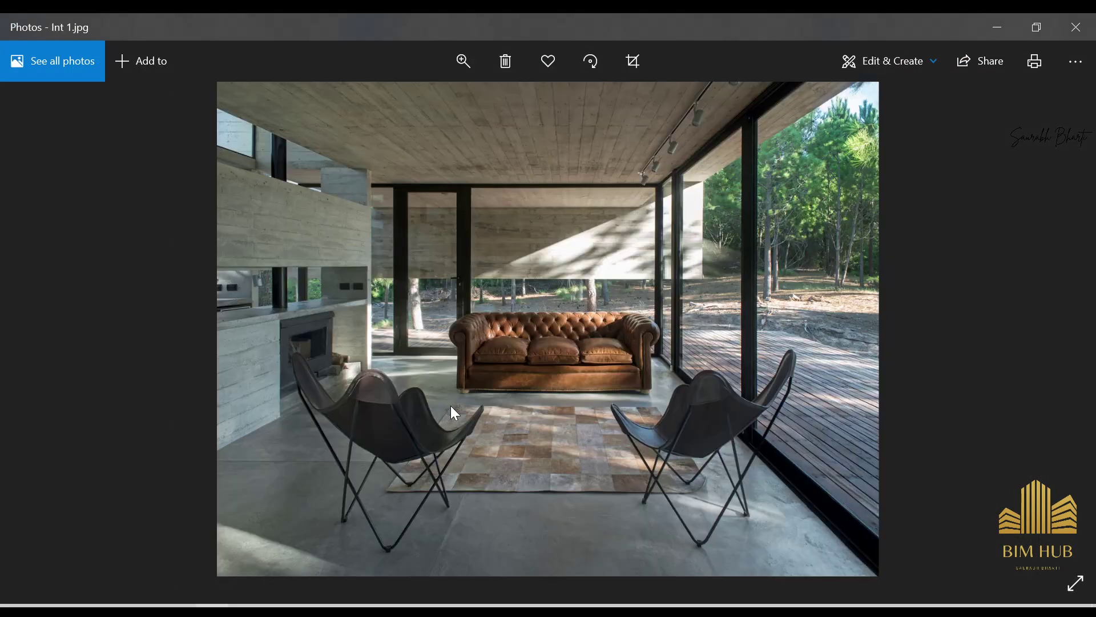
scroll(471, 400, "down", 1)
scroll(589, 395, "up", 1)
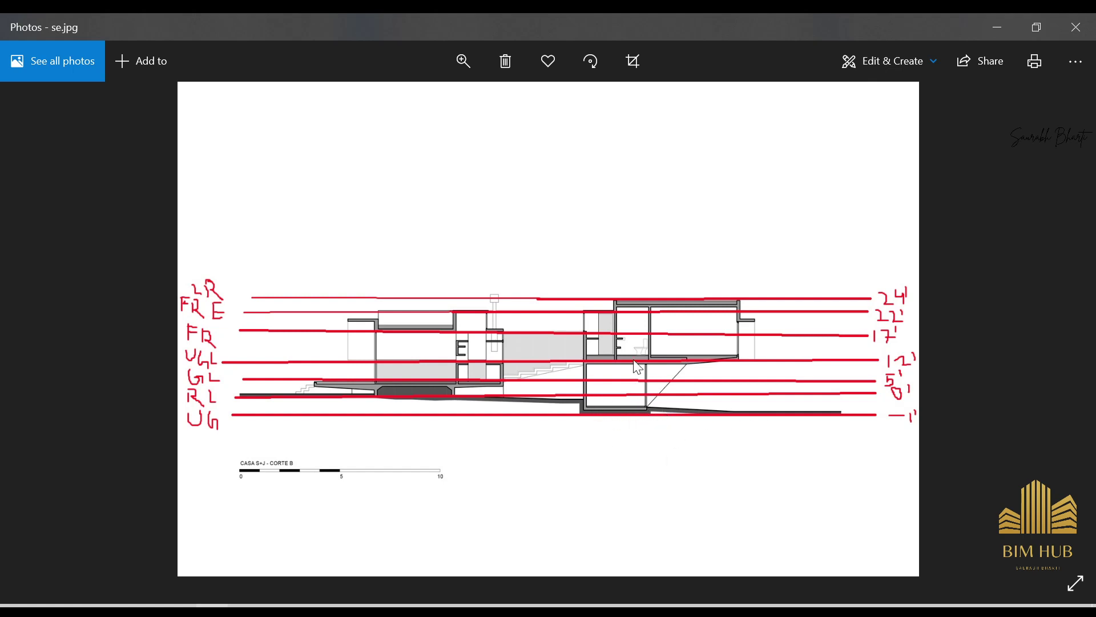
scroll(638, 368, "up", 2, "ctrl")
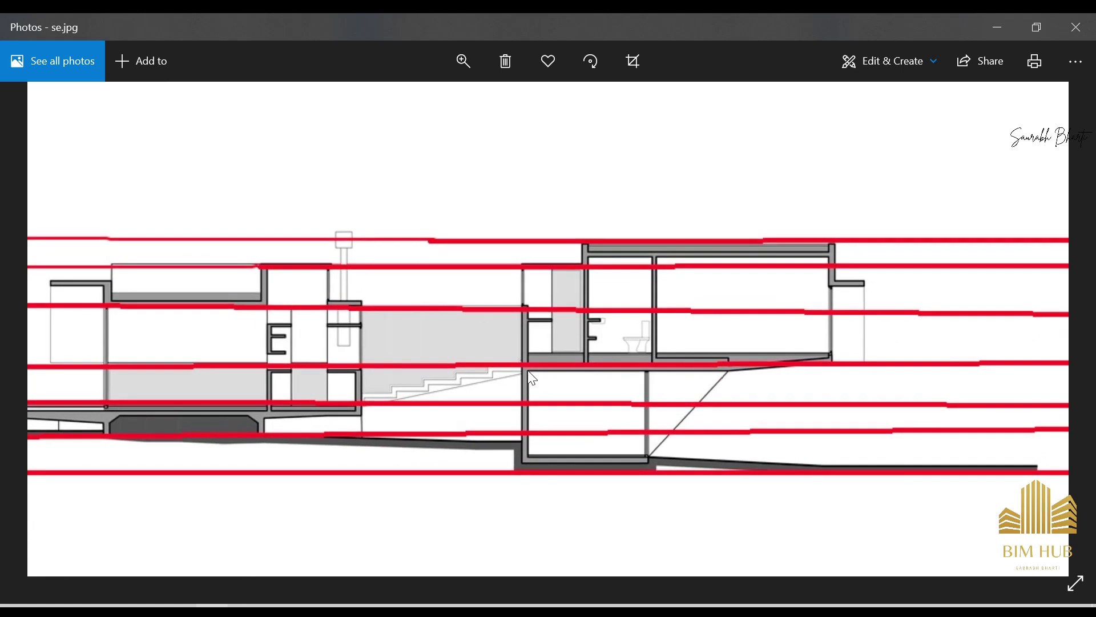
scroll(526, 369, "down", 2, "ctrl")
left_click(997, 27)
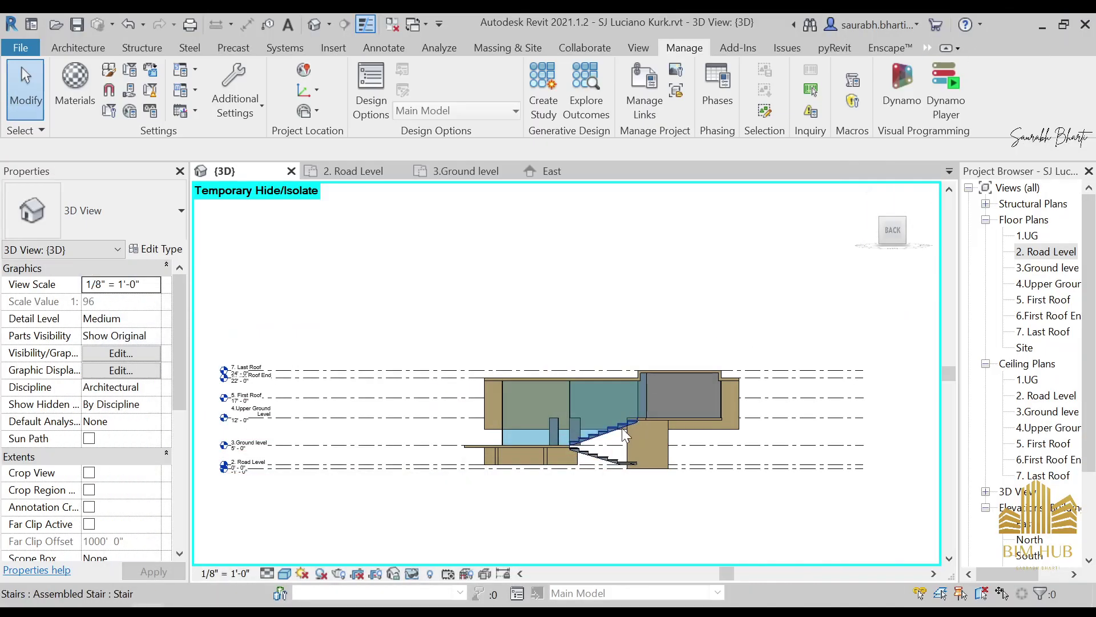
Step: Open the 3.Ground level floor plan and temporarily hide the Floor 1.jpg raster image
middle_click_drag(624, 435, 663, 496, "shift")
scroll(668, 440, "up", 3)
scroll(685, 442, "up", 2)
scroll(762, 445, "down", 3)
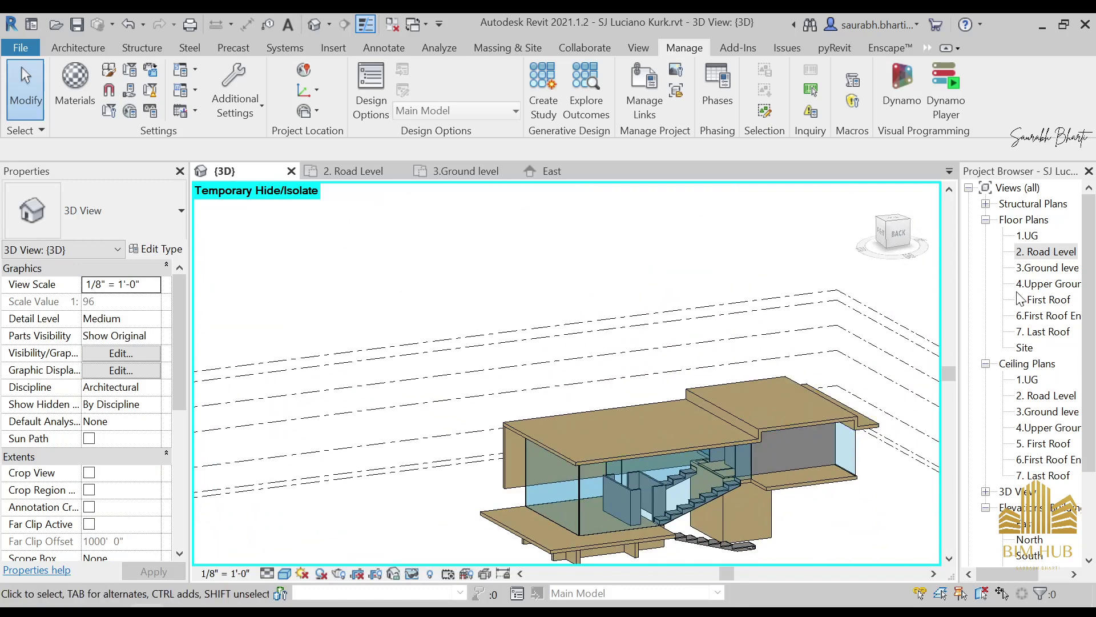
double_click(1039, 268)
scroll(462, 346, "up", 3)
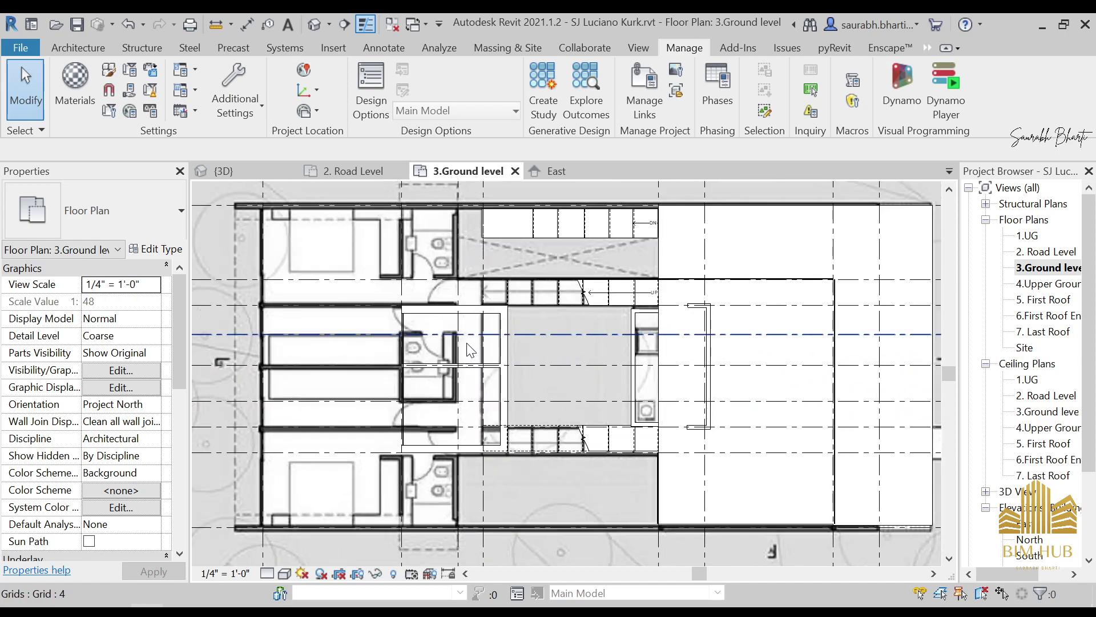
scroll(441, 338, "down", 6)
left_click(257, 436)
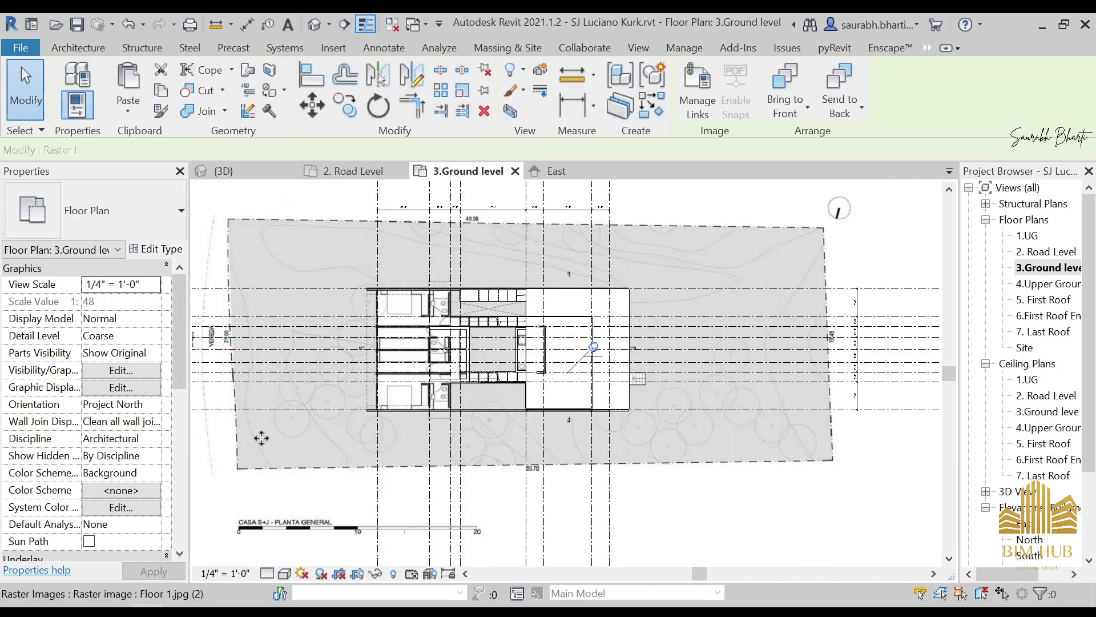
scroll(292, 383, "down", 2)
middle_click_drag(320, 372, 521, 379)
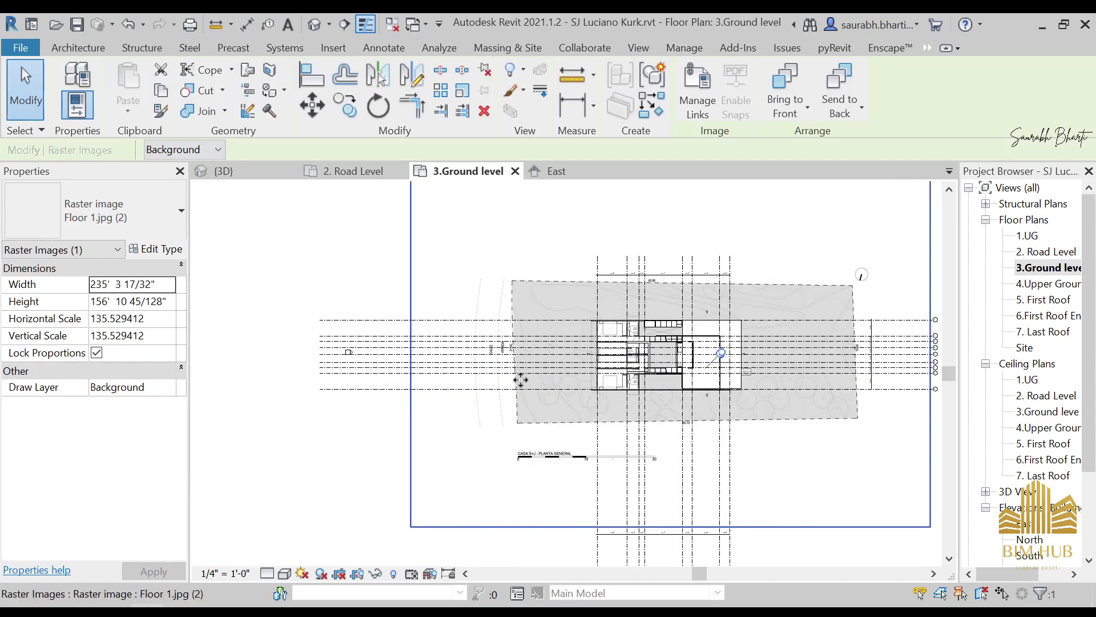
key("h")
key("h")
Step: Select the lower room's Generic - 9" wall between the stair flights and check its position in the ground level plan
scroll(580, 386, "up", 5)
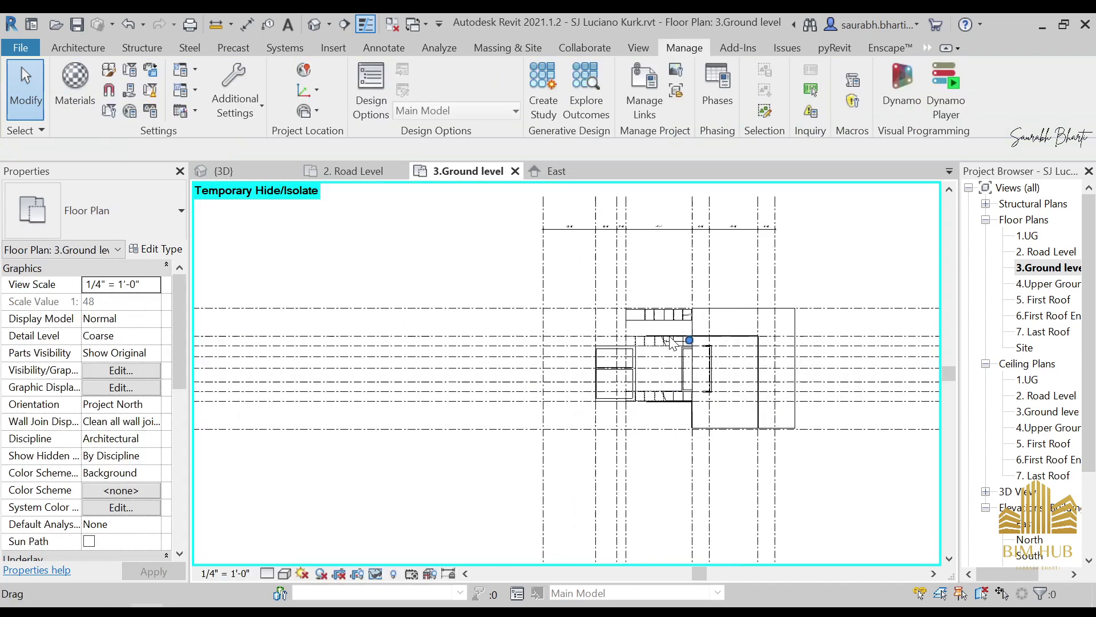
scroll(647, 432, "down", 2)
scroll(548, 380, "up", 2)
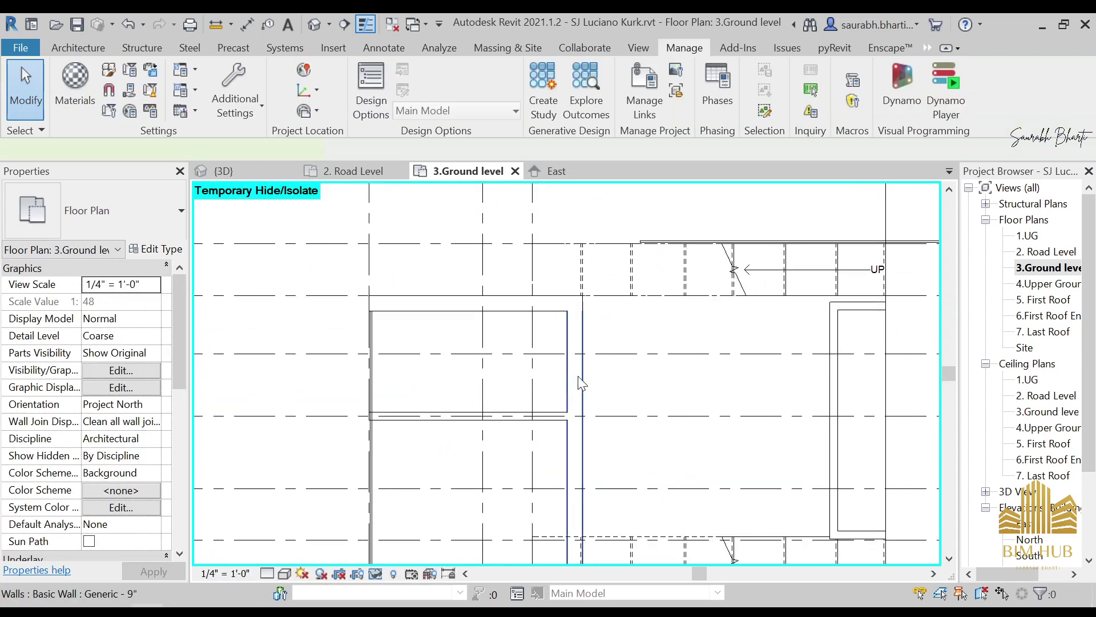
left_click(578, 379)
scroll(577, 379, "down", 2)
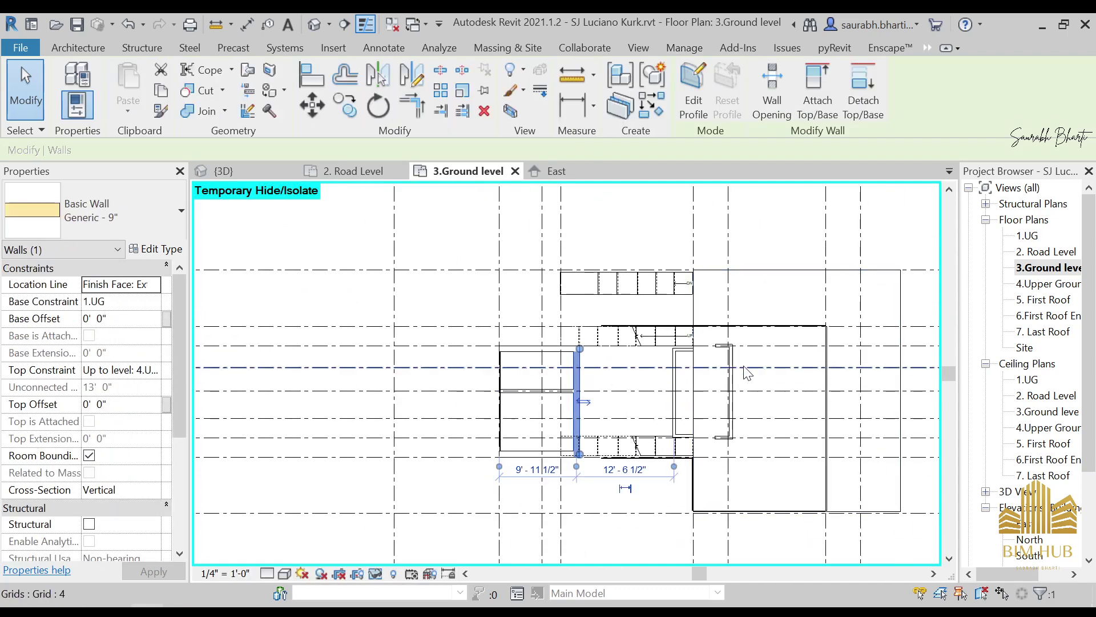
scroll(628, 358, "down", 2)
Step: Open the 4.Upper Ground Level floor plan and temporarily hide its background raster image
double_click(1026, 284)
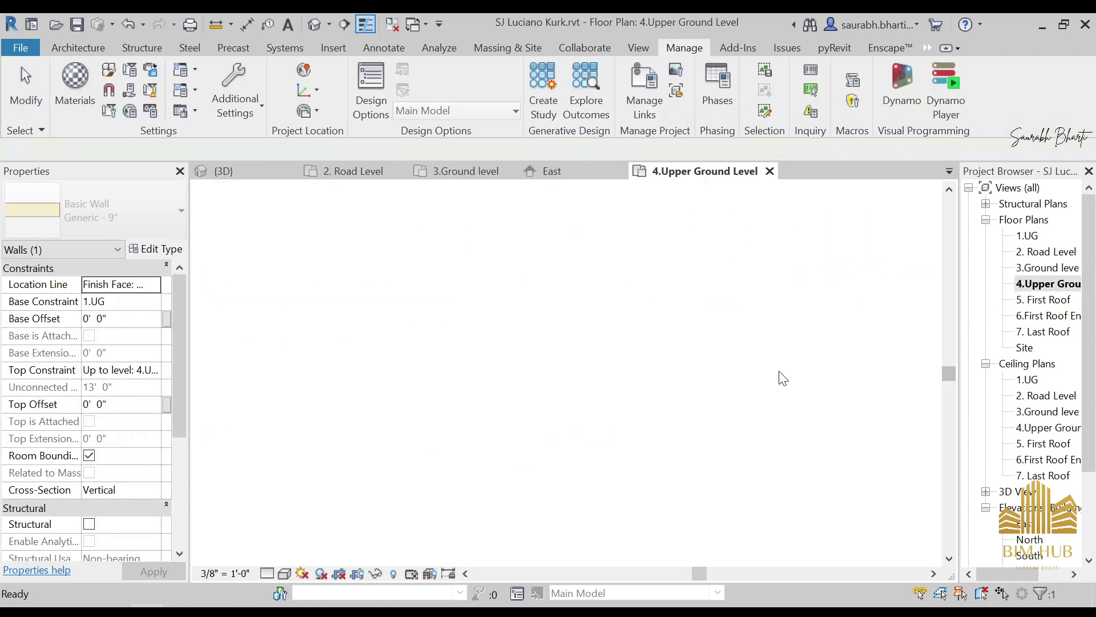
scroll(523, 350, "up", 4)
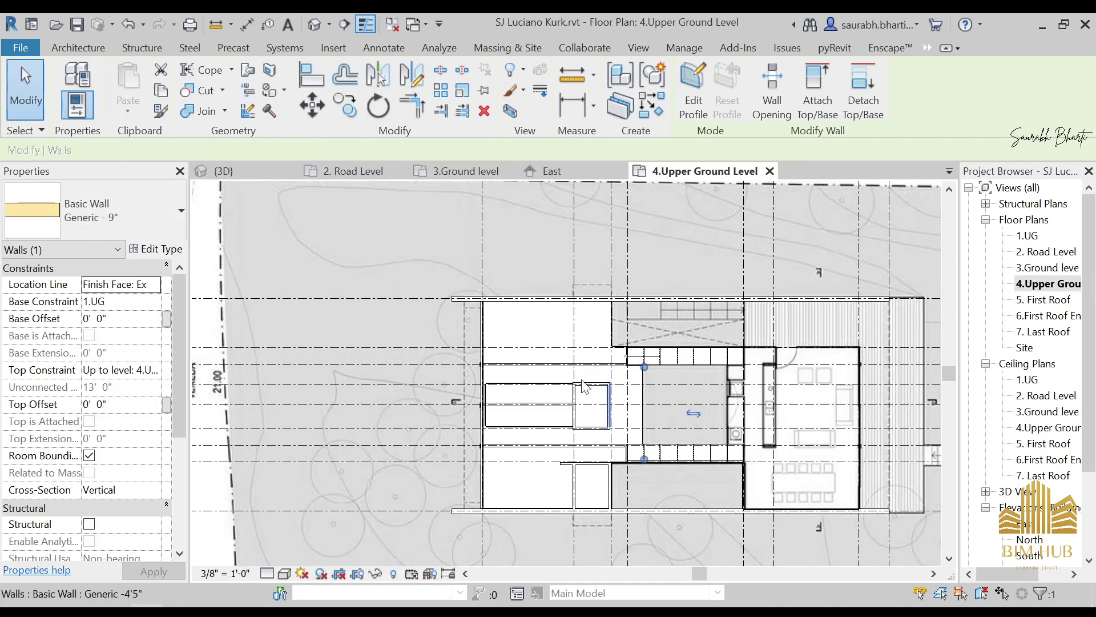
left_click(391, 250)
key("h")
key("h")
scroll(593, 395, "up", 3)
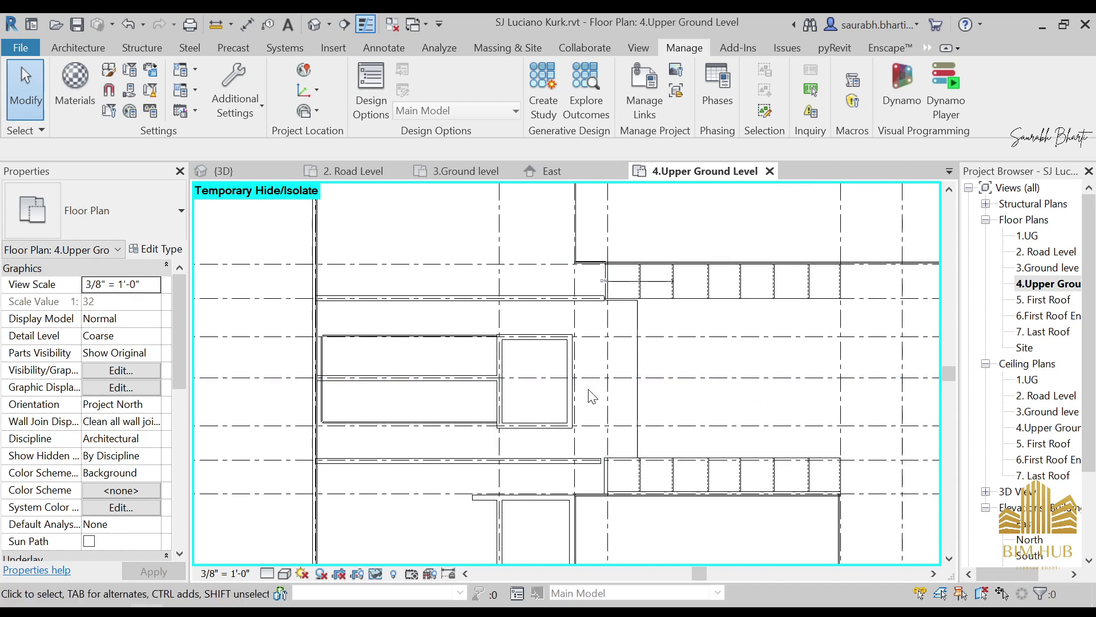
Step: Set the plan's underlay base level to 3.Ground level and compare the lower room walls with the floor edge by the stairs
scroll(147, 421, "down", 5)
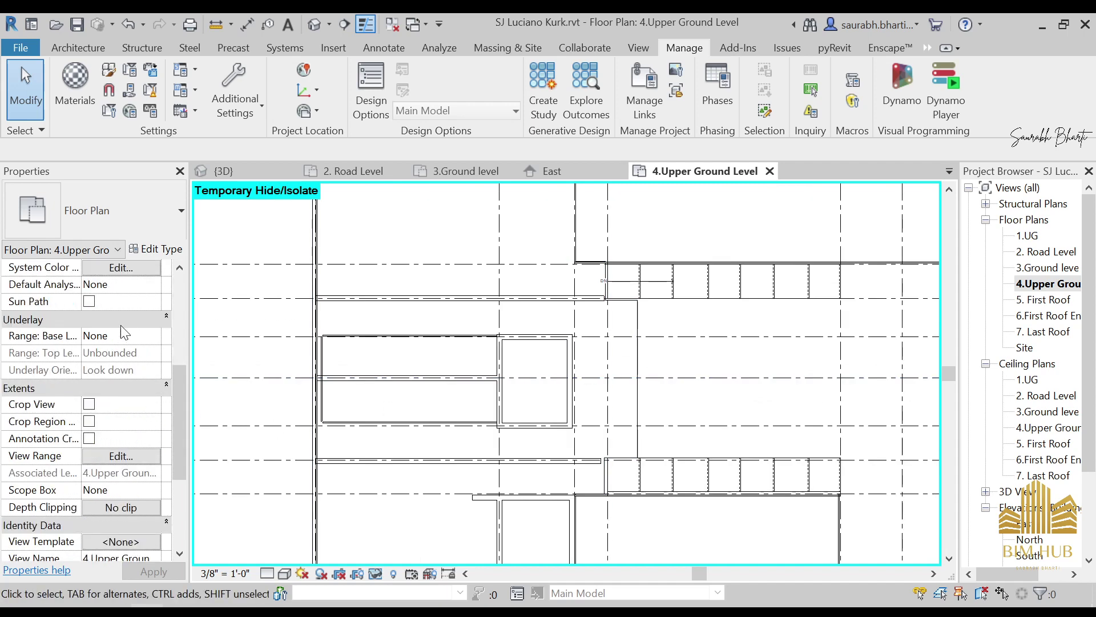
left_click(153, 337)
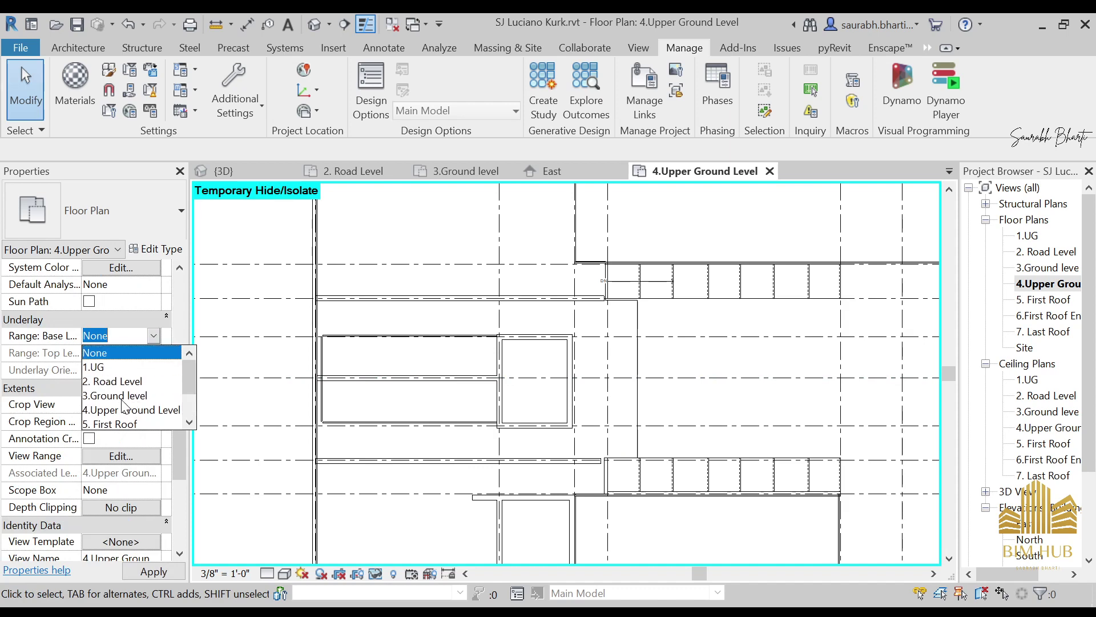
left_click(120, 395)
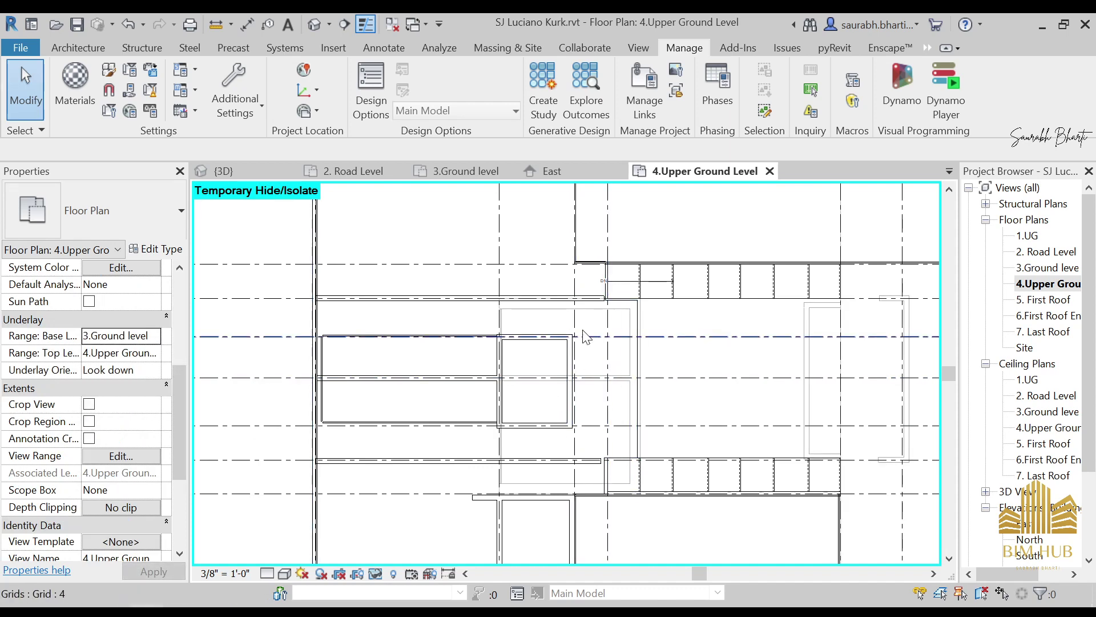
scroll(578, 299, "up", 3)
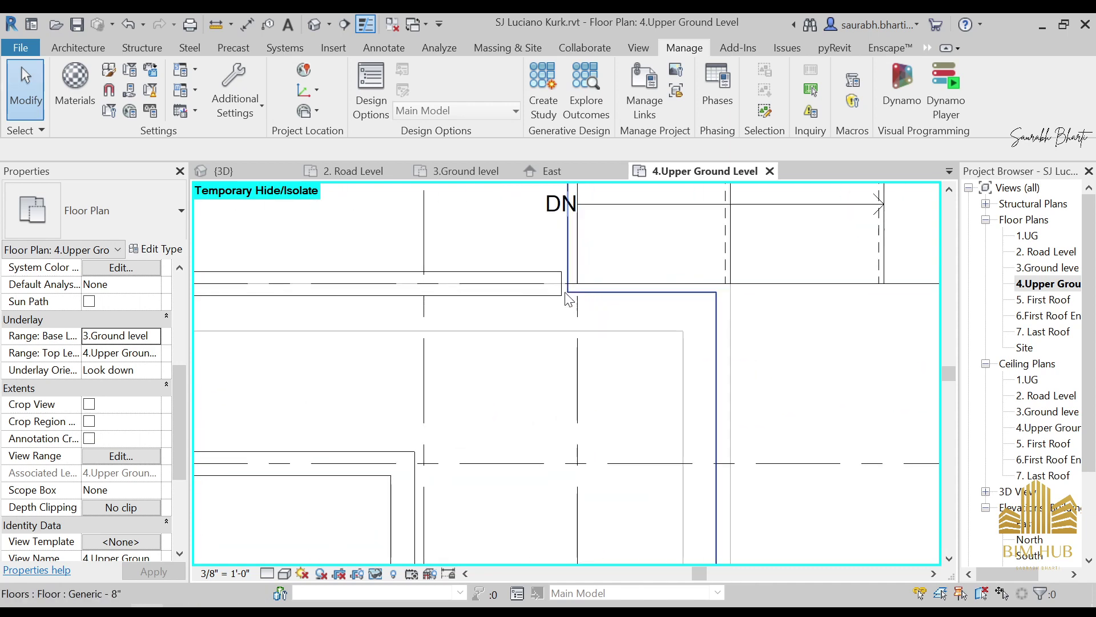
scroll(642, 308, "down", 3)
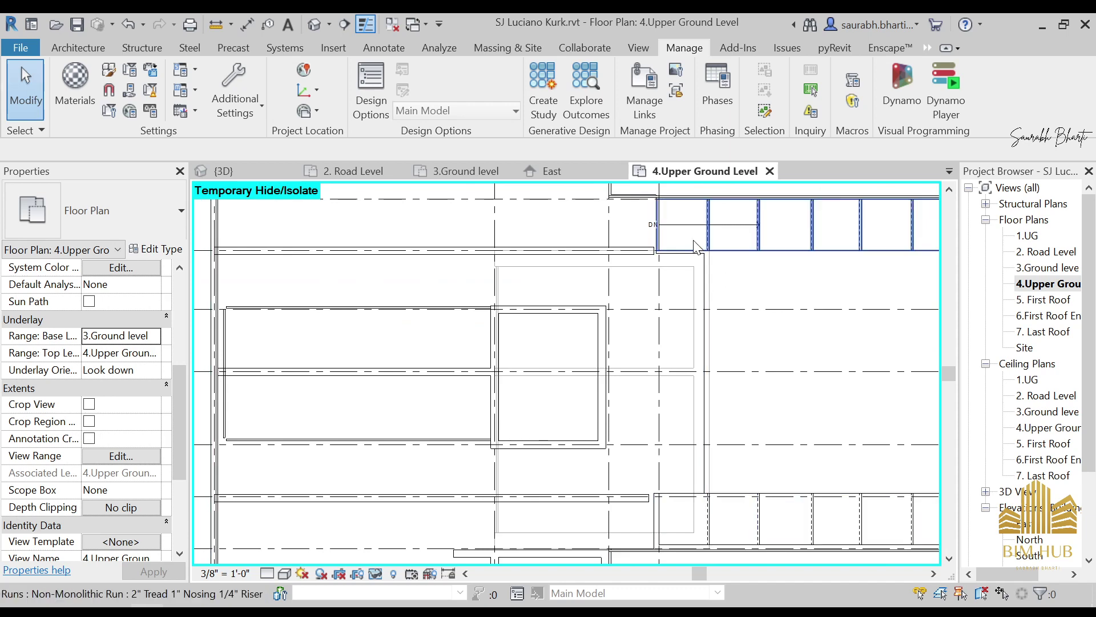
scroll(730, 379, "down", 3)
middle_click_drag(736, 419, 685, 420)
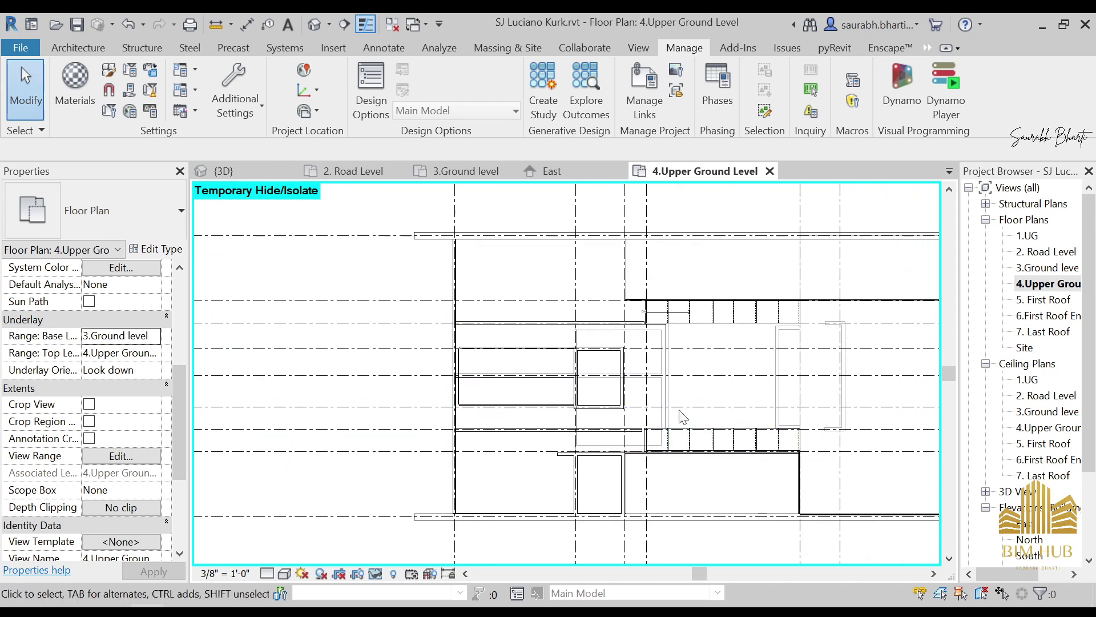
Step: Return to the 3D view and examine where the upper stair flights meet the floor slab and lower room walls
left_click(314, 24)
scroll(608, 441, "up", 10)
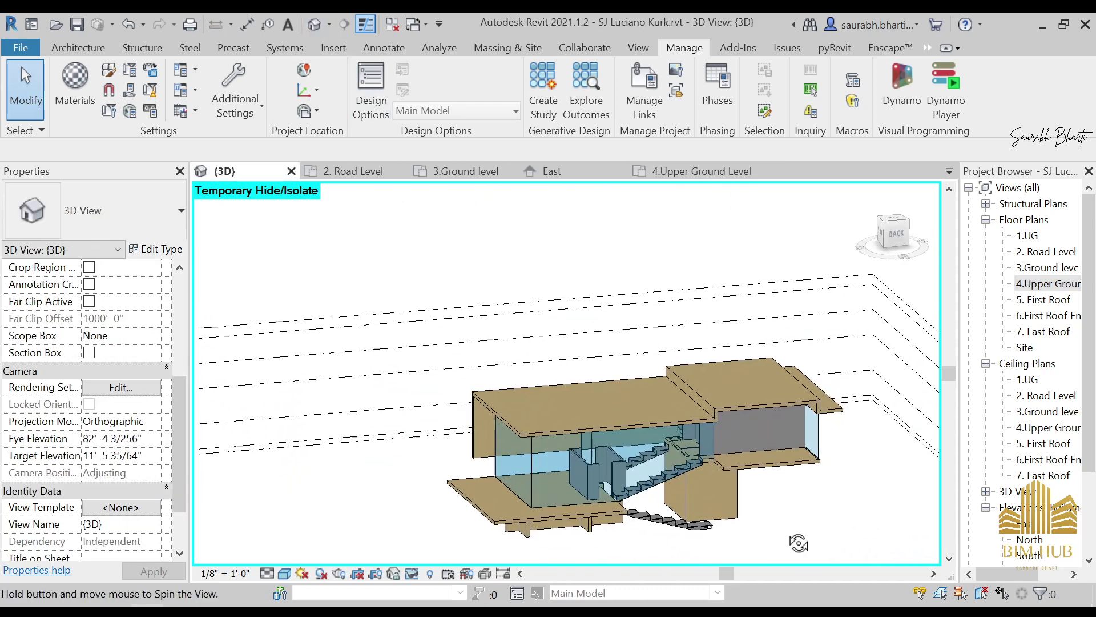
middle_click_drag(636, 424, 811, 358, "shift")
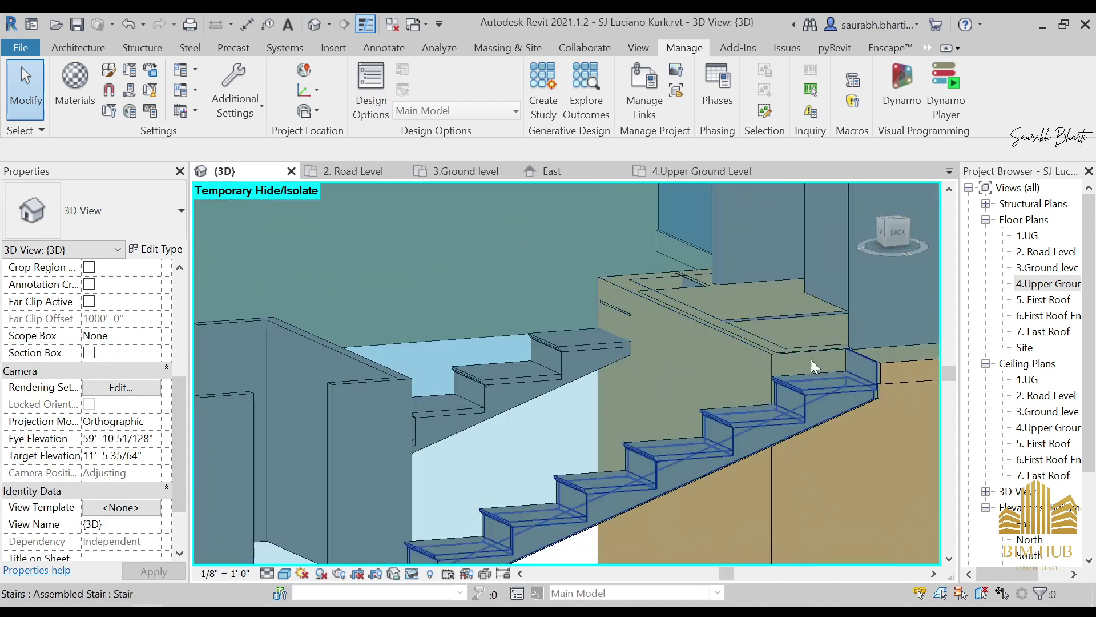
scroll(811, 359, "down", 2)
middle_click_drag(737, 390, 626, 444)
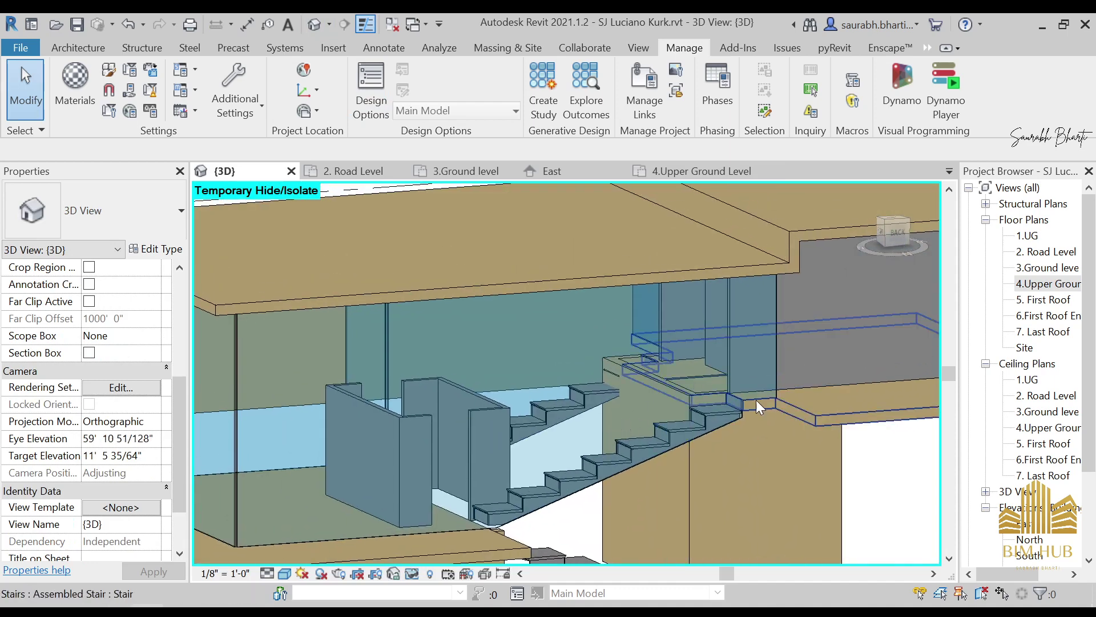
left_click(768, 366)
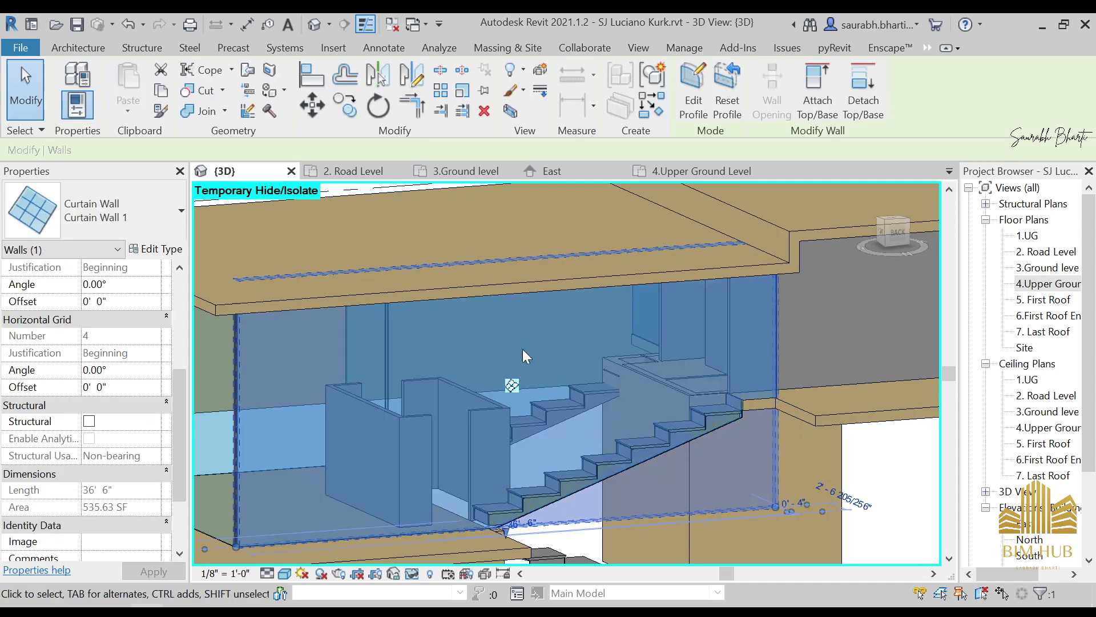
scroll(503, 394, "down", 3)
key("Escape")
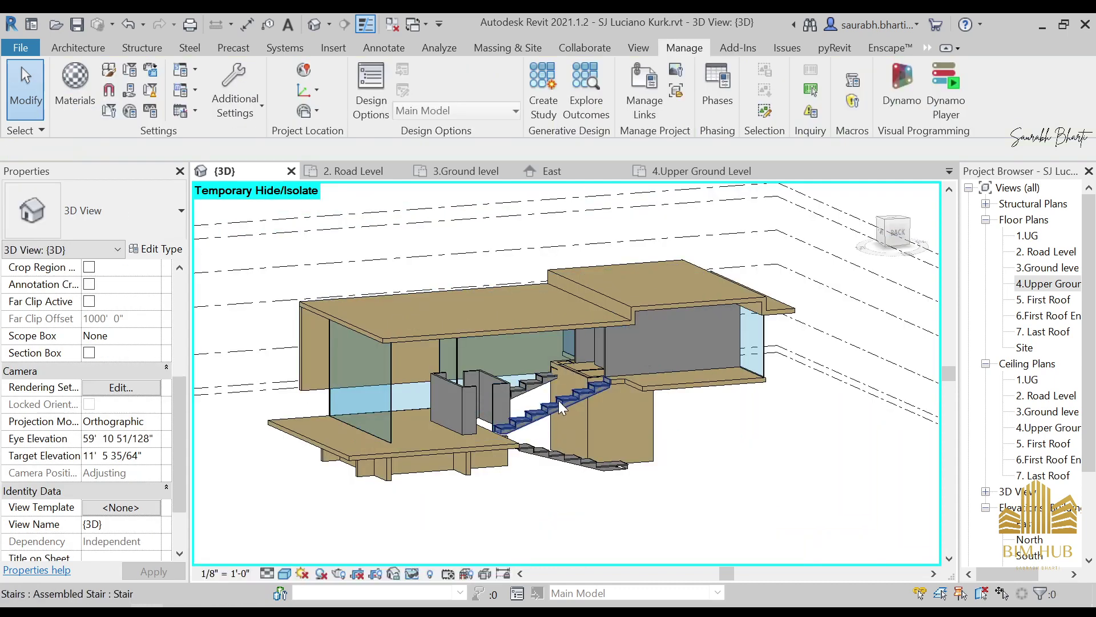
Step: Attach the top of the Generic - 4'5" wall at the stair landing to the upper ground floor slab
scroll(559, 400, "up", 5)
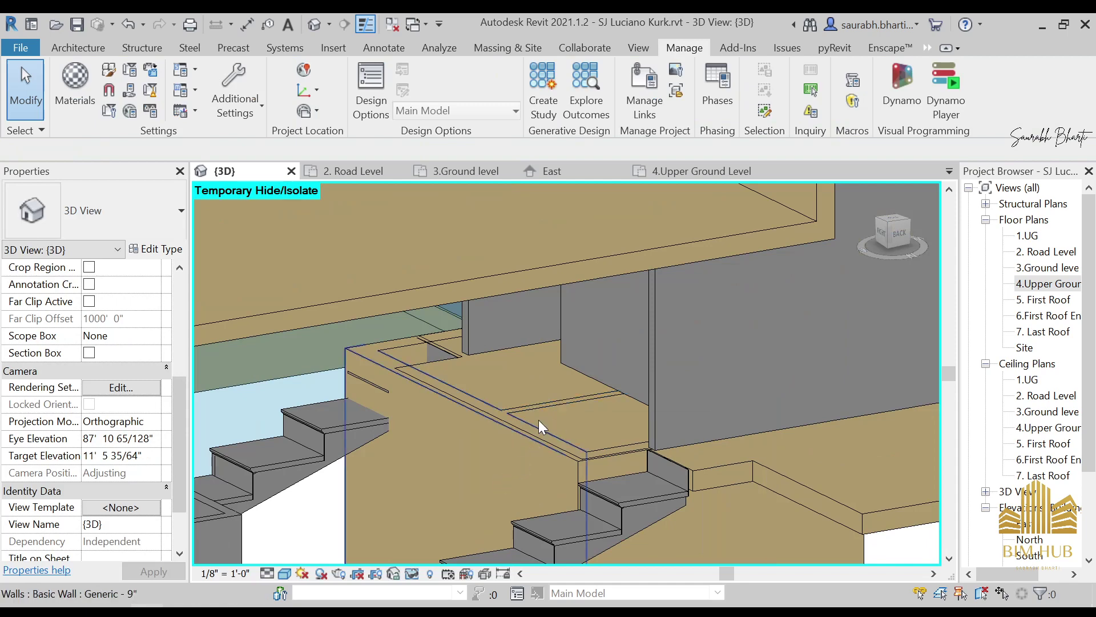
scroll(539, 420, "up", 3)
left_click(649, 442)
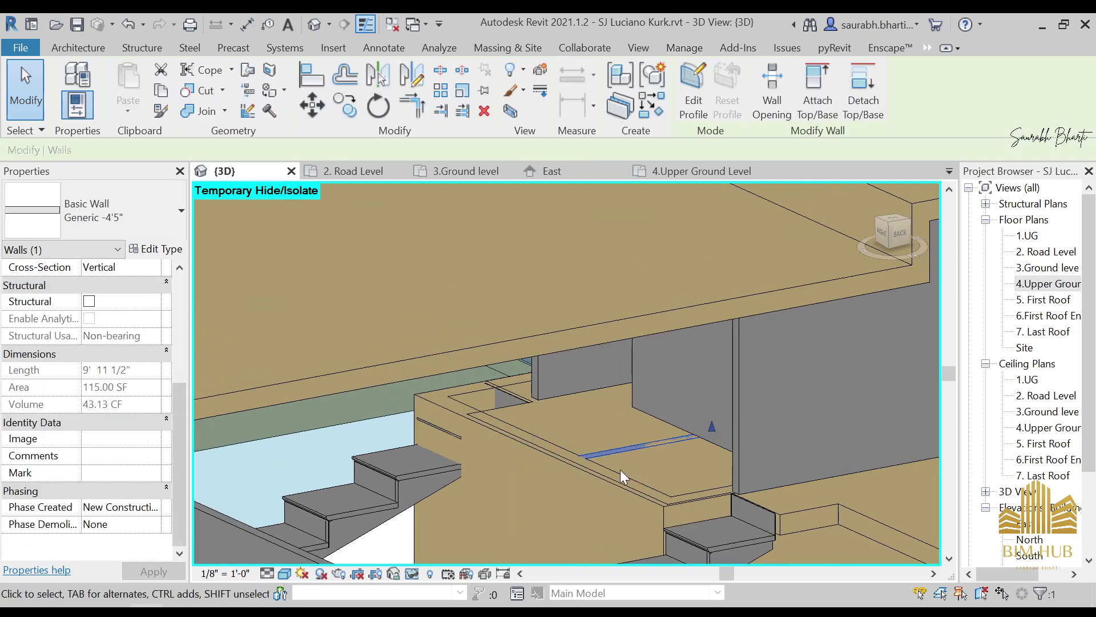
left_click(810, 102)
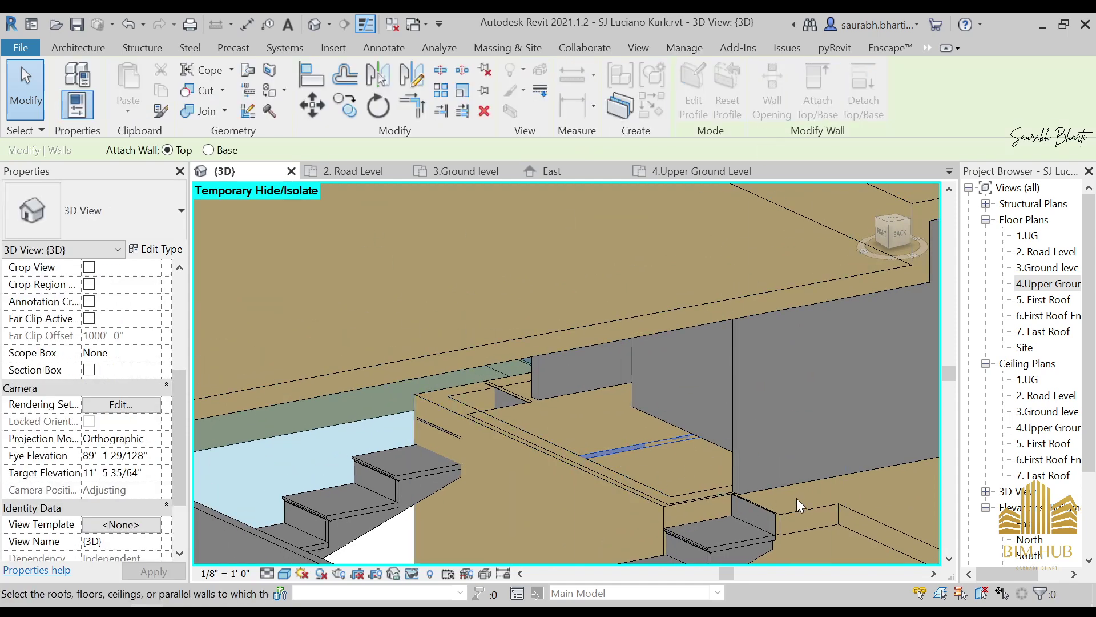
left_click(805, 514)
Step: Select the two Generic - 9" lower room walls at the far stair flight and attach their tops to the upper ground floor slab
middle_click_drag(770, 504, 605, 454, "shift")
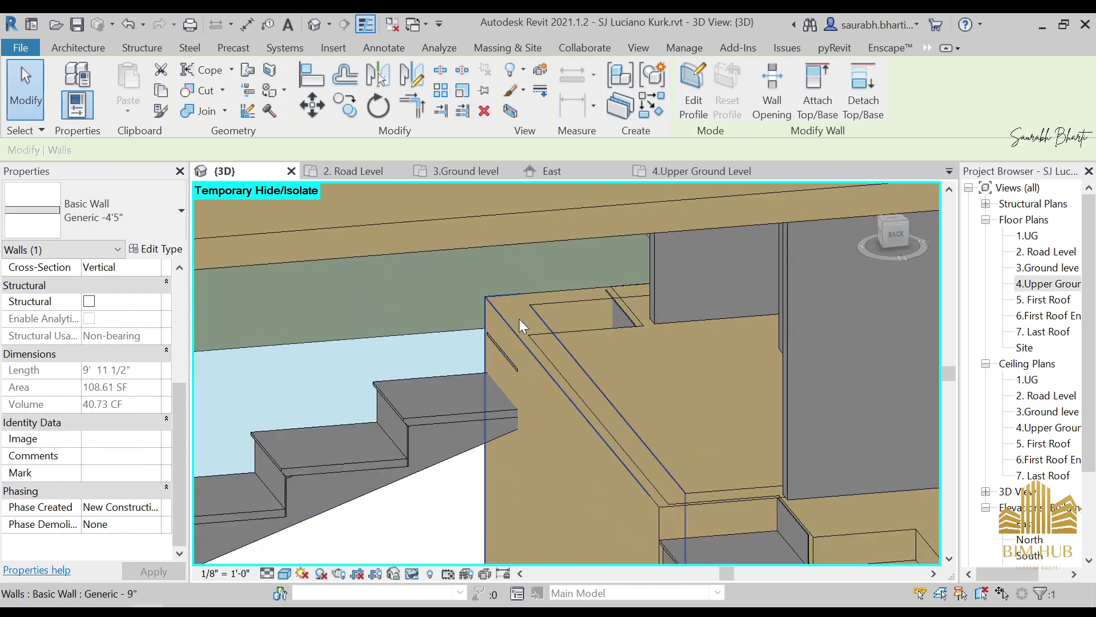
left_click(587, 293, "ctrl")
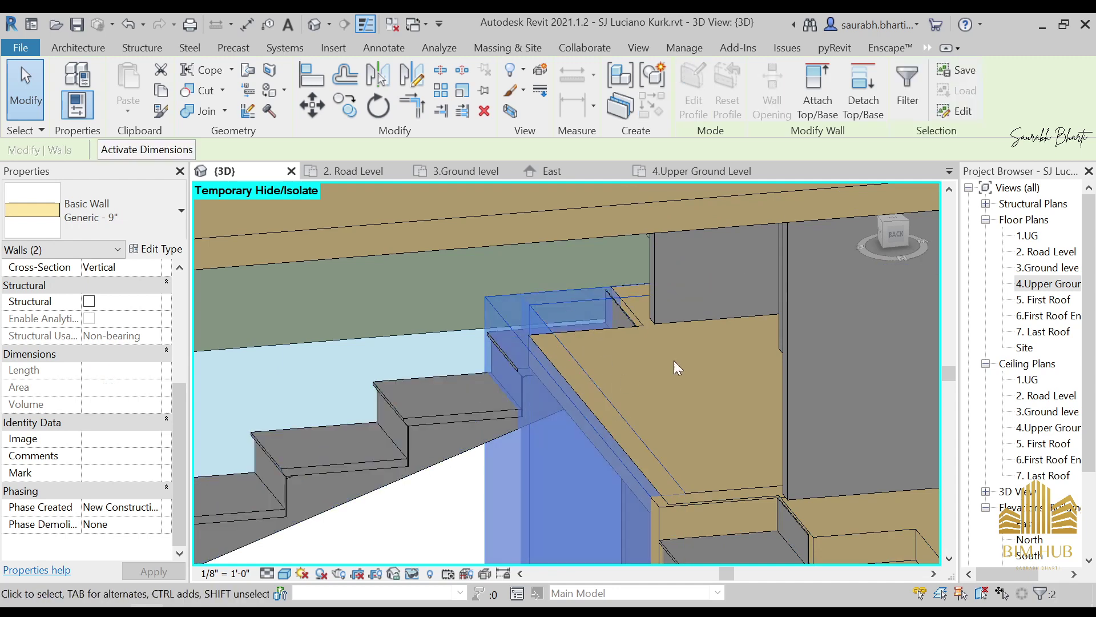
left_click(818, 74)
left_click(611, 328)
middle_click_drag(622, 342, 708, 440, "shift")
key("Escape")
Step: Try to attach the top of the Generic - 9" lower room wall behind the near stair flight to the upper ground floor slab
left_click(682, 420)
left_click(814, 97)
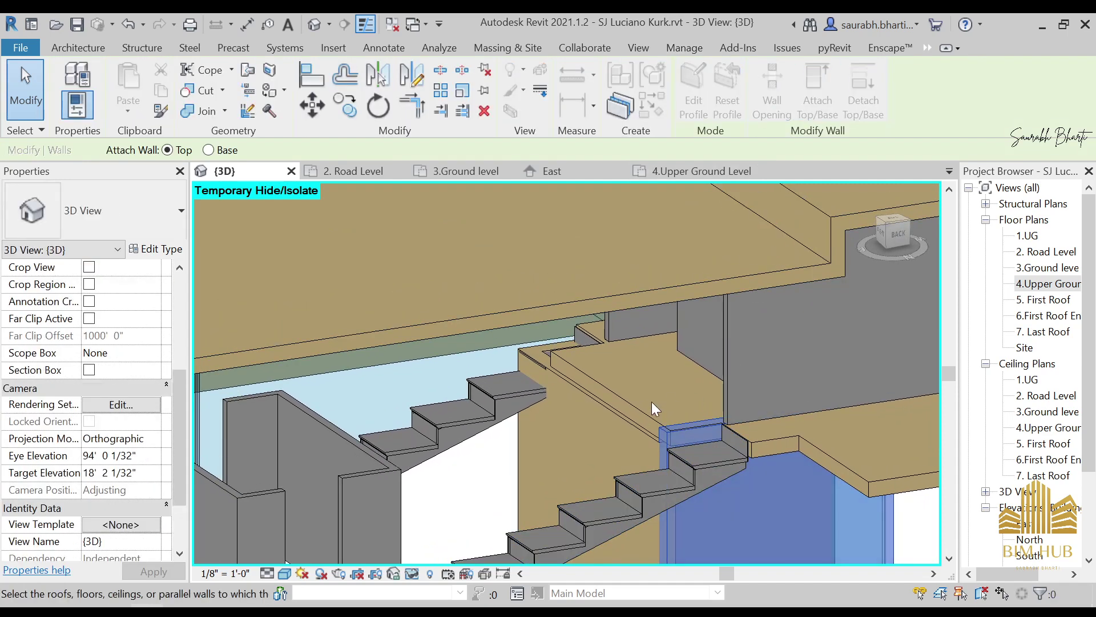
left_click(652, 402)
left_click(794, 580)
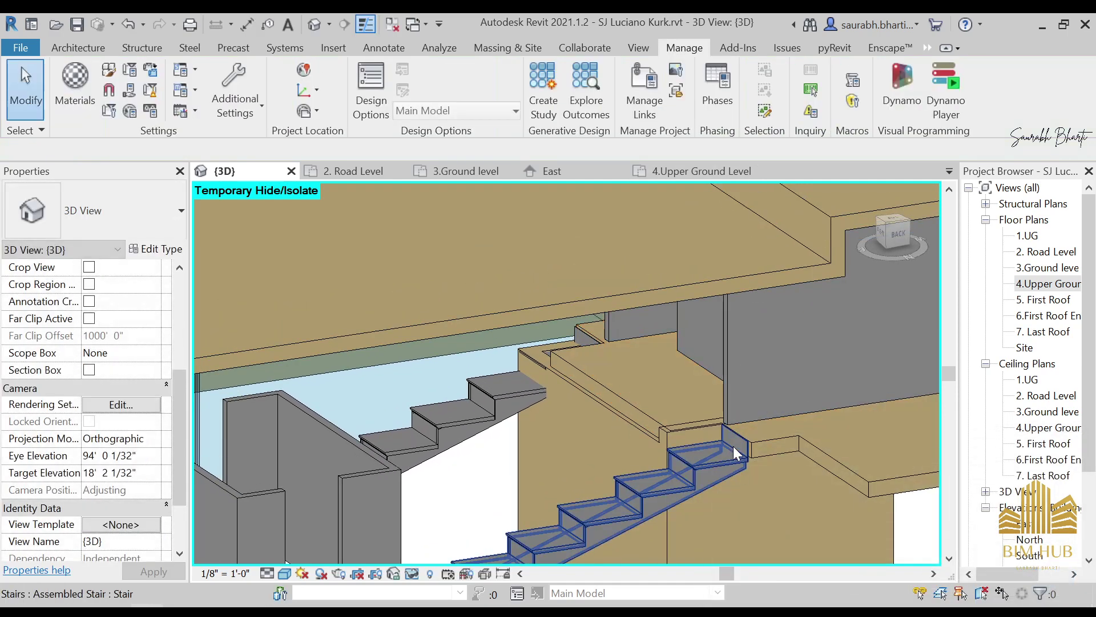
middle_click_drag(684, 434, 713, 443, "shift")
left_click(714, 443)
left_click(816, 92)
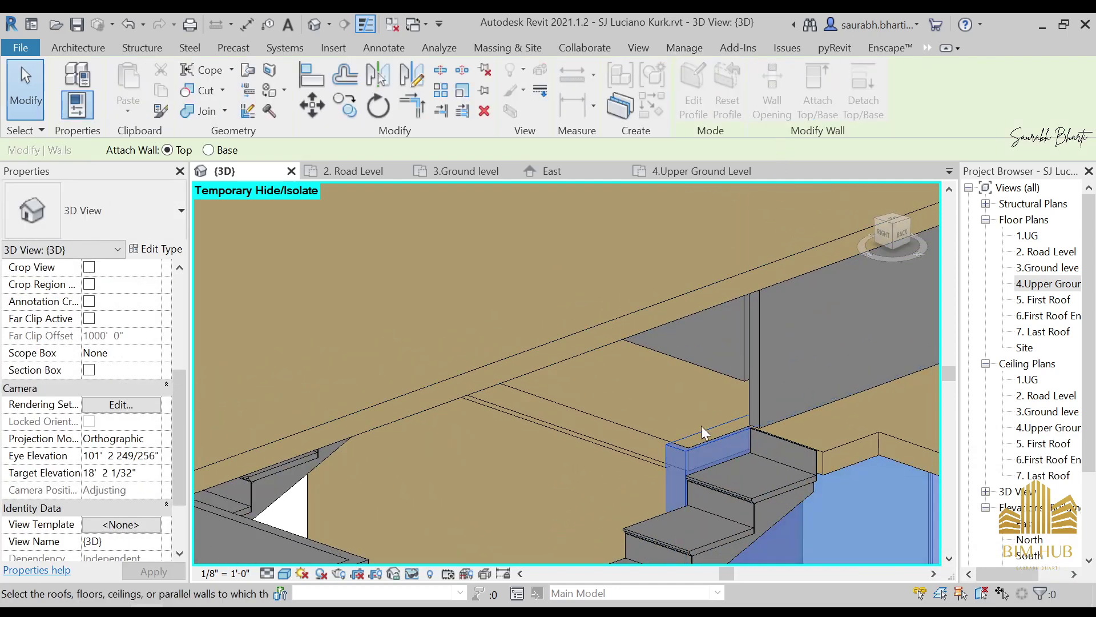
left_click(647, 438)
left_click(841, 583)
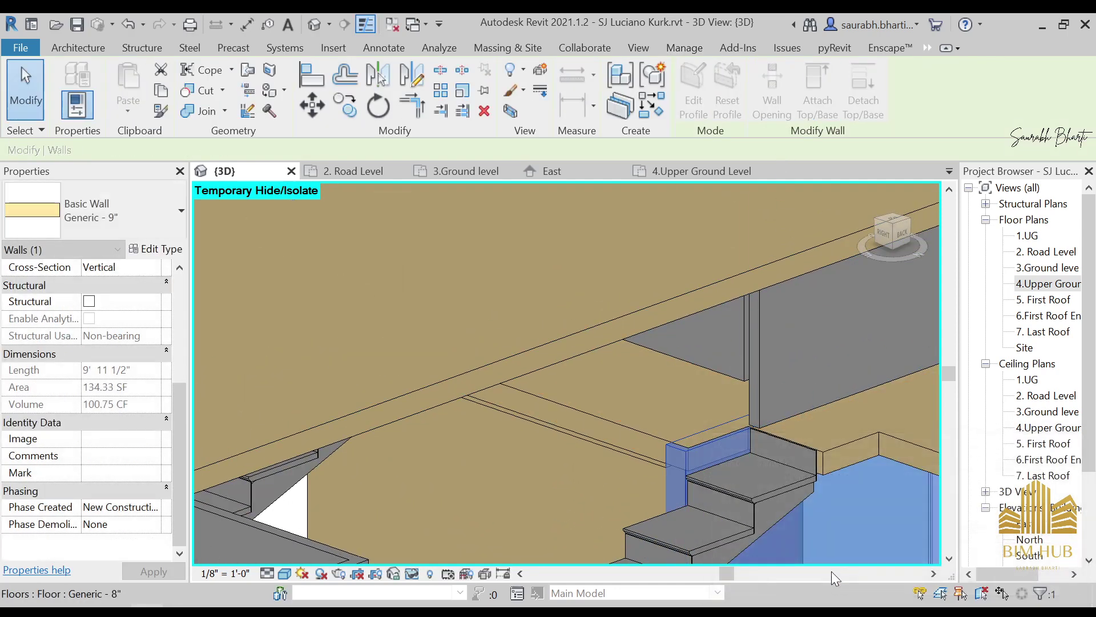
Step: In the back view, lower the top of the Generic - 9" wall behind the near stair flight to the underside of the upper ground floor slab
middle_click_drag(773, 512, 692, 503, "shift")
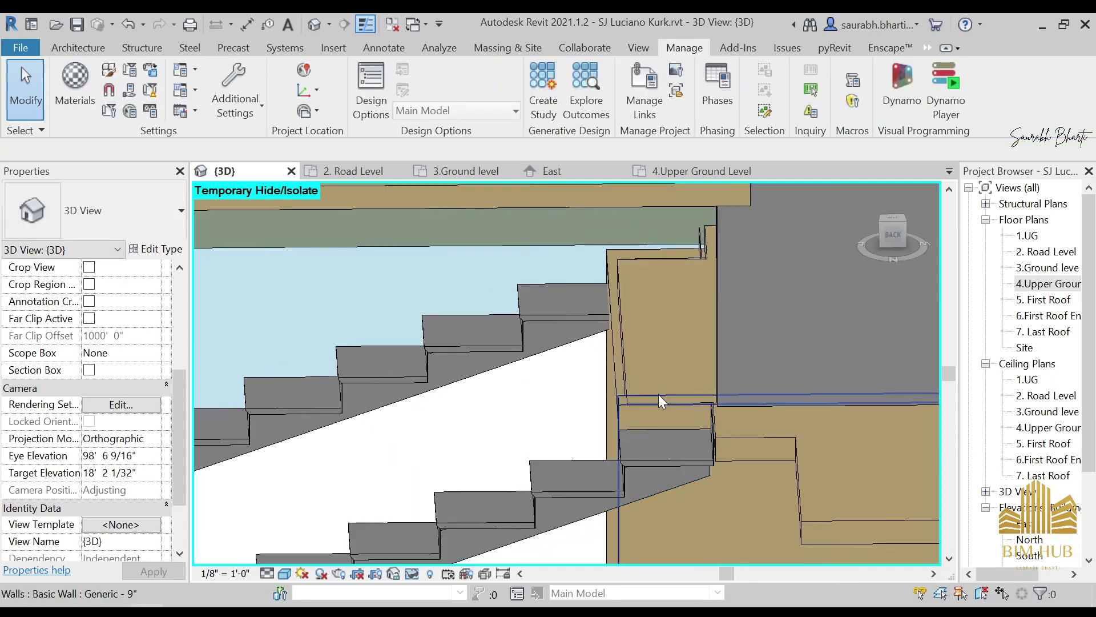
middle_click_drag(659, 394, 799, 417, "shift")
left_click(800, 422)
key("Escape")
mouse_move(865, 459)
middle_mouse_down("shift")
mouse_move(849, 480)
mouse_move(872, 452)
middle_mouse_up("shift")
scroll(822, 451, "up", 3)
left_click(781, 447)
middle_click_drag(781, 447, 756, 406, "shift")
left_click(885, 232)
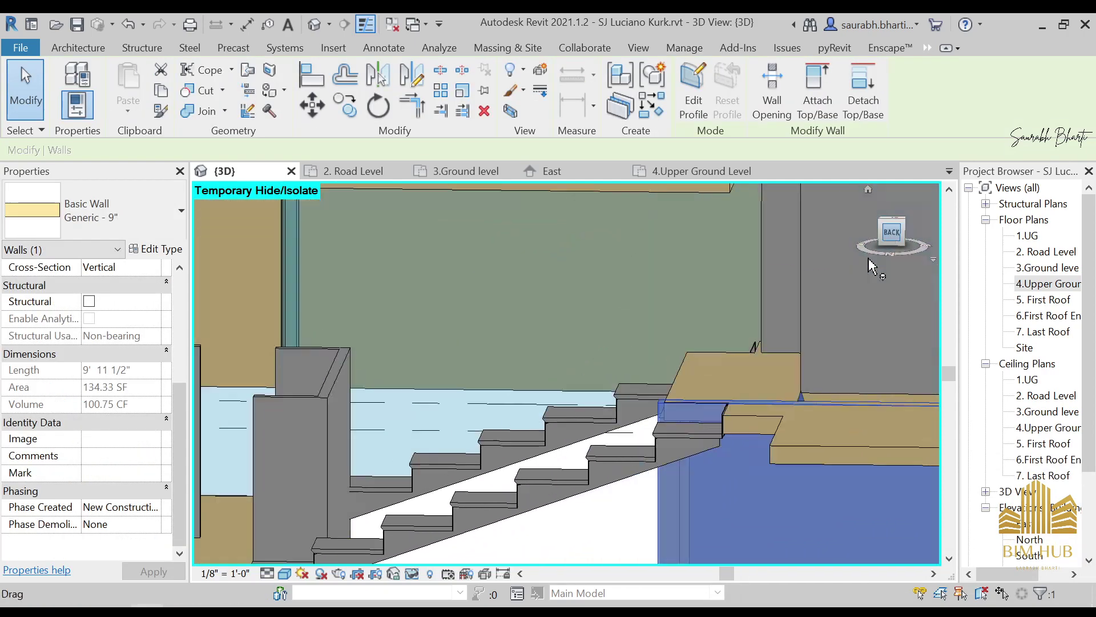
scroll(536, 309, "up", 4)
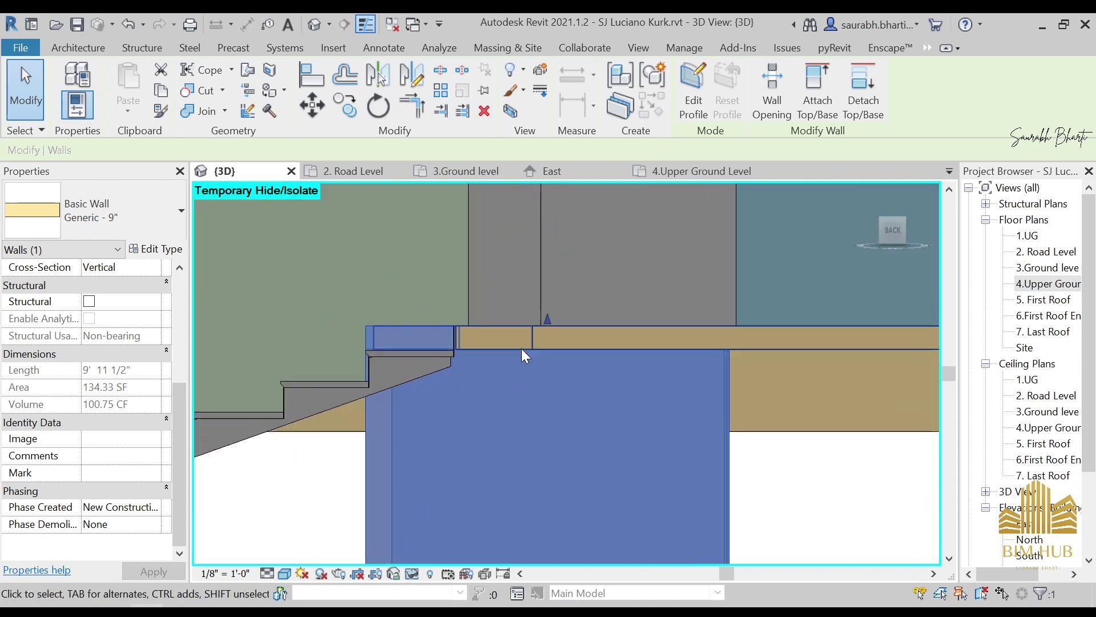
left_click_drag(551, 364, 551, 374)
scroll(485, 334, "down", 3)
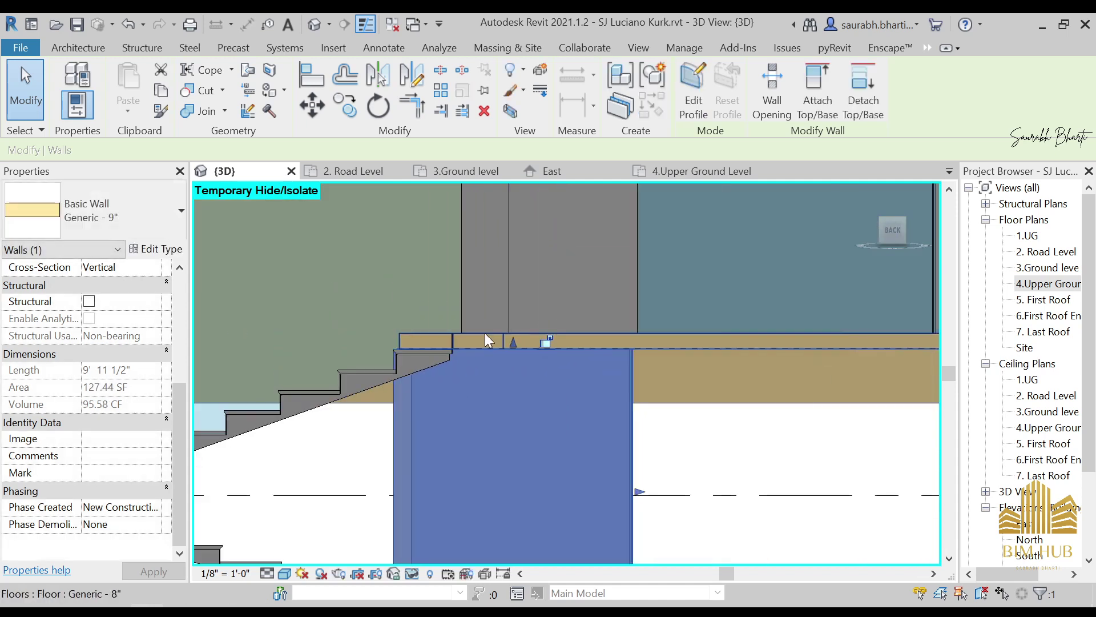
middle_click_drag(485, 333, 491, 440, "shift")
key("Escape")
Step: Select the Generic - 8" upper ground floor slab above the lower room walls
scroll(660, 429, "down", 1)
middle_click_drag(661, 431, 634, 425, "shift")
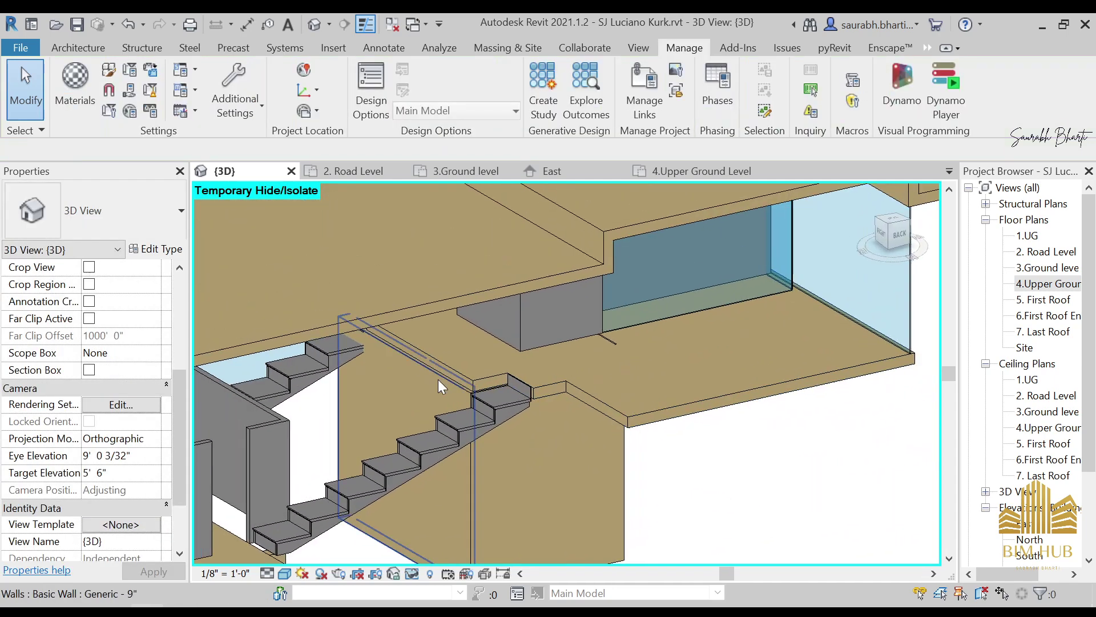
left_click(447, 357)
middle_click_drag(451, 361, 589, 289, "shift")
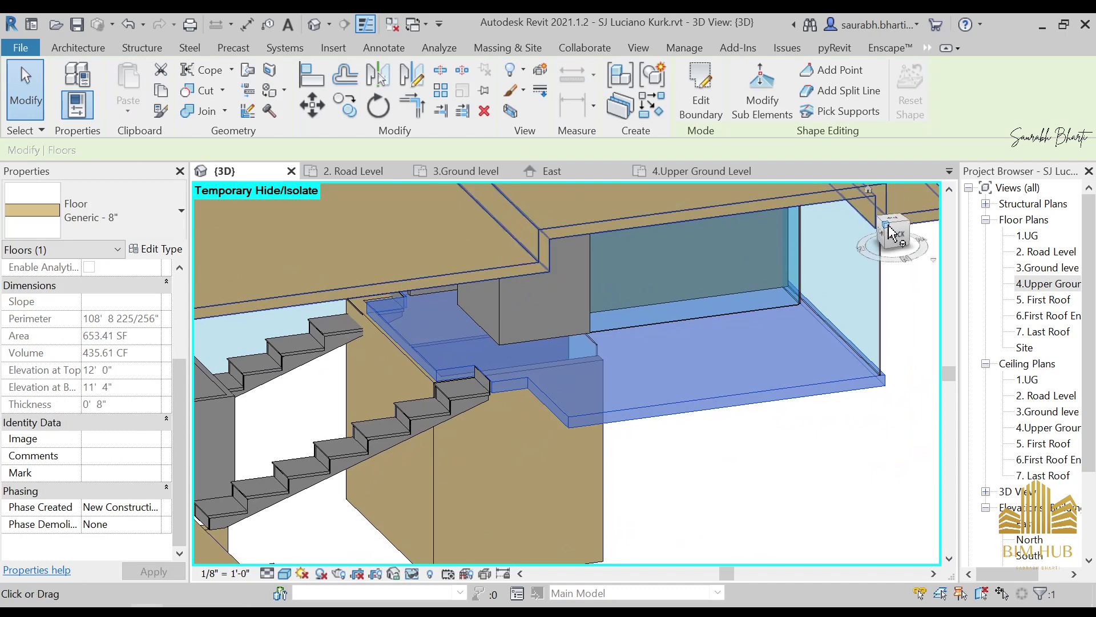
left_click(703, 102)
scroll(416, 357, "up", 4)
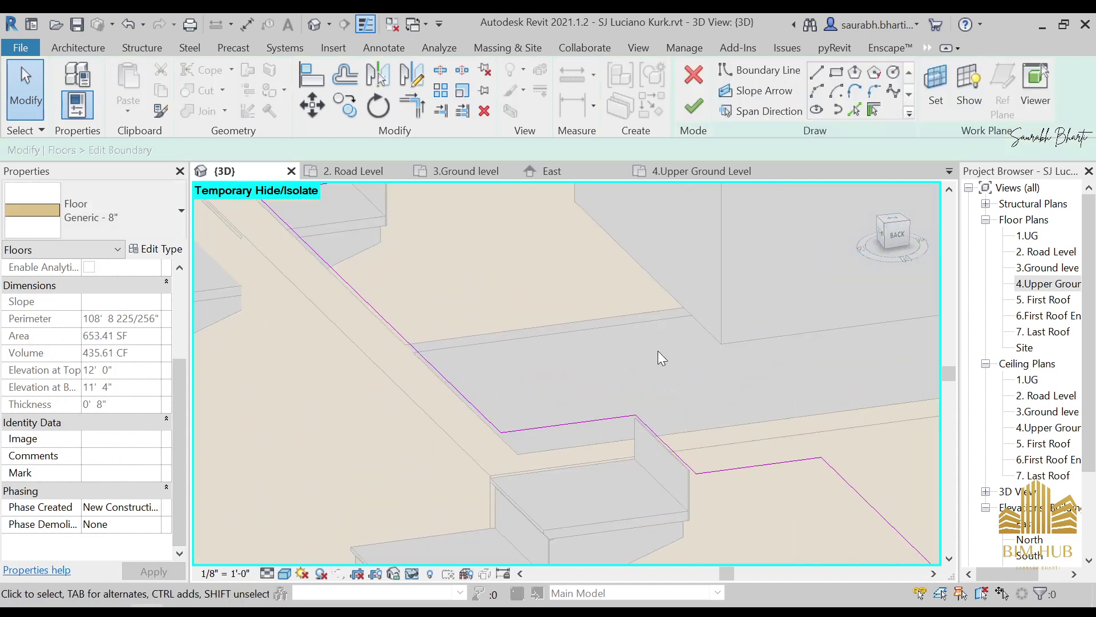
scroll(421, 357, "up", 3)
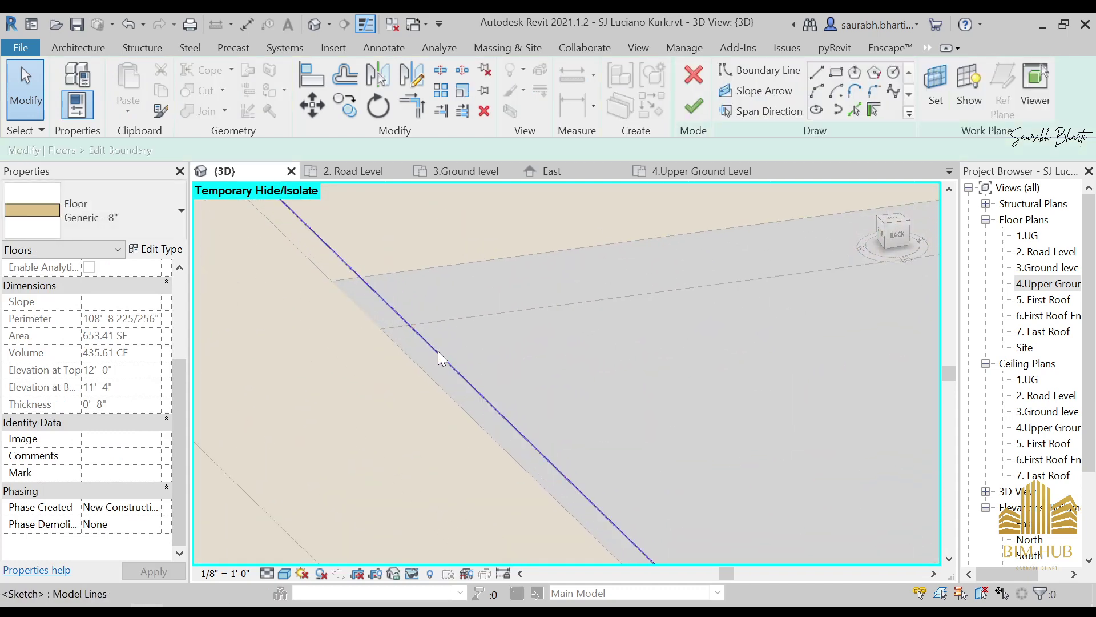
left_click(410, 393)
left_click_drag(410, 393, 436, 379)
key("ctrl+z")
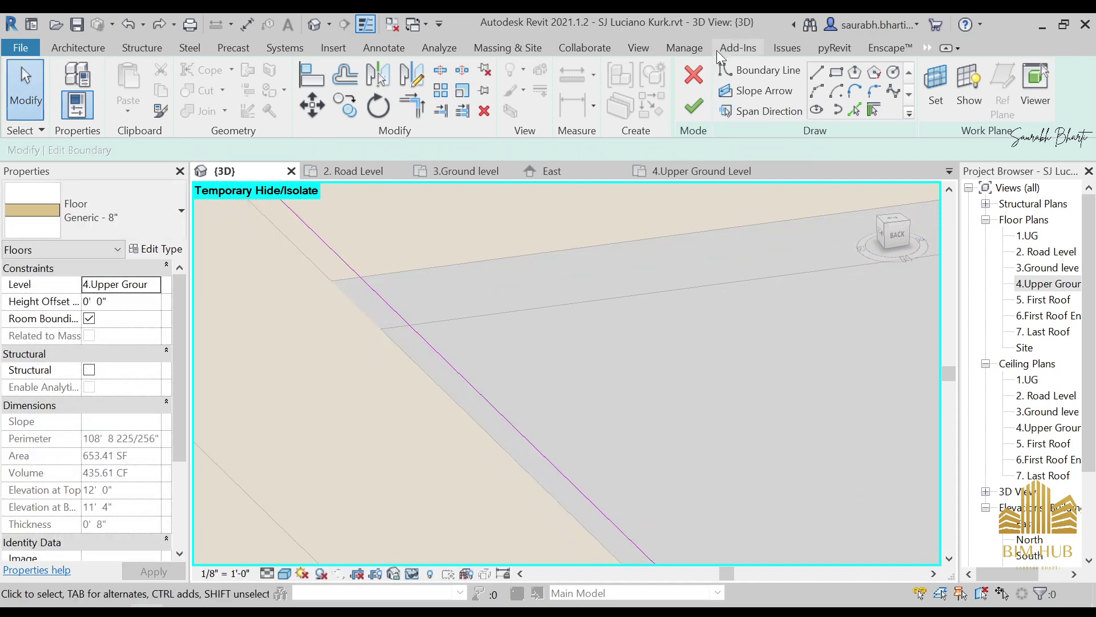
left_click(706, 69)
left_click(606, 328)
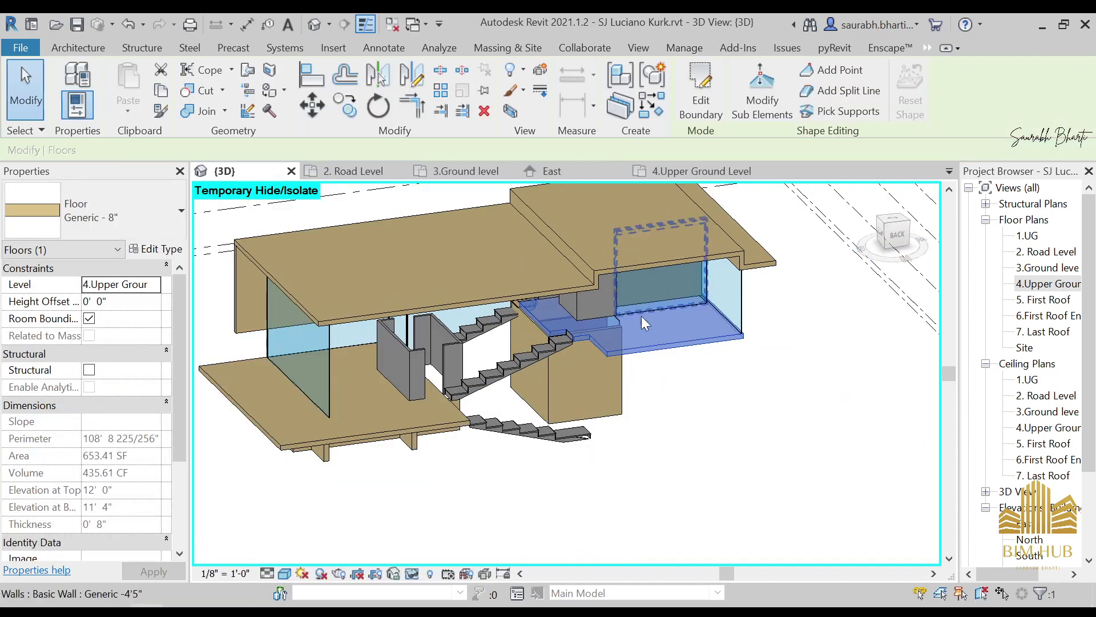
Step: Open the 4.Upper Ground Level floor plan and move the floor's boundary edge between the stair flights to the lower room wall's outer face
double_click(1038, 285)
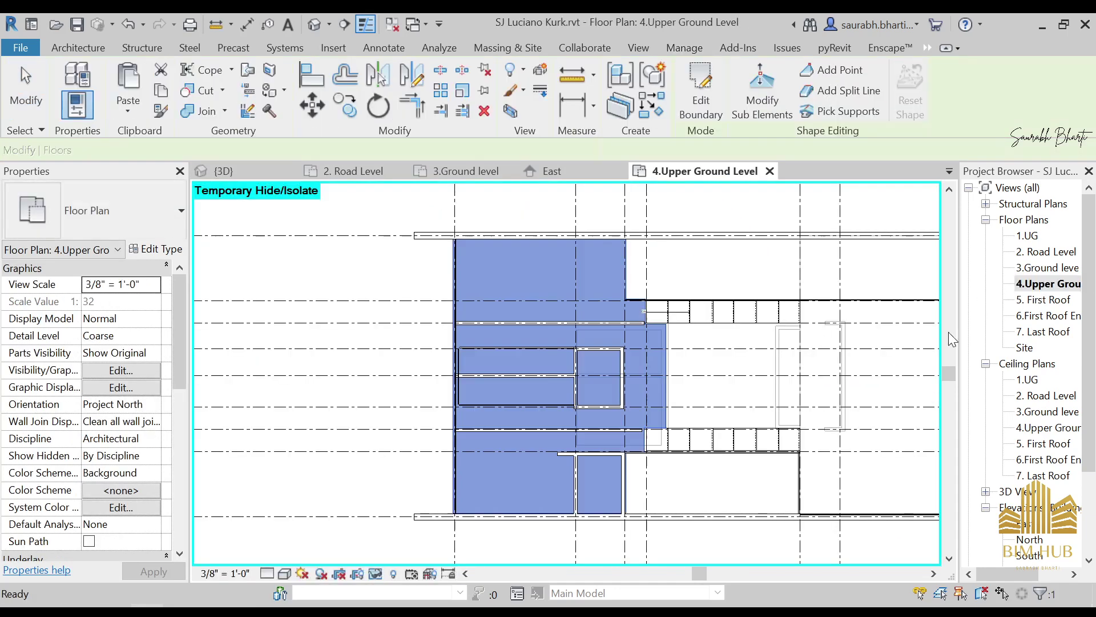
left_click(700, 91)
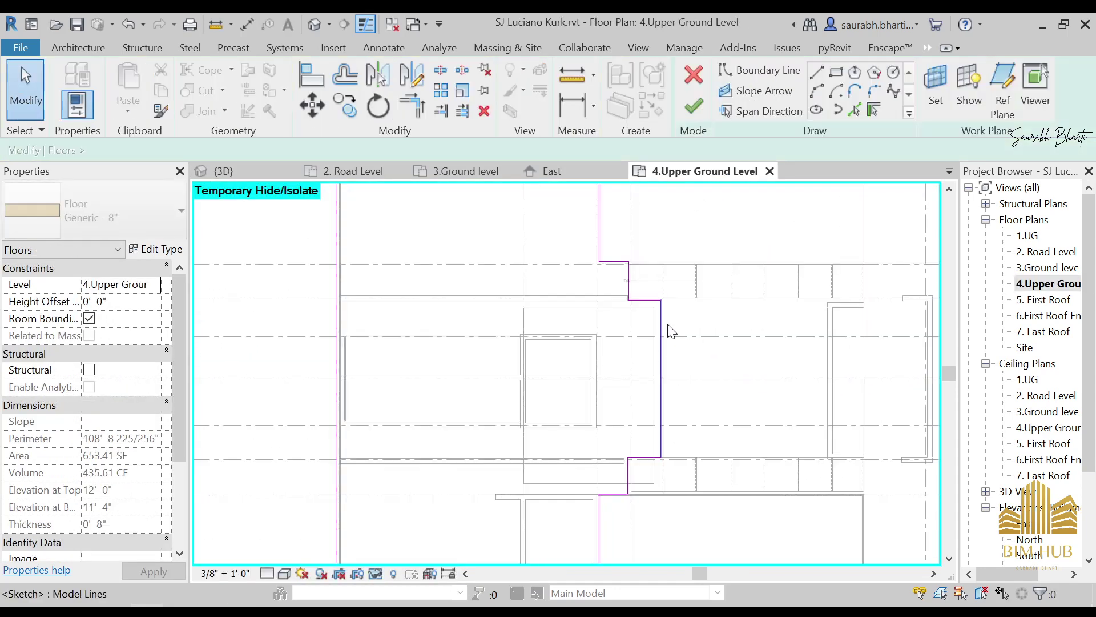
scroll(669, 395, "up", 3)
mouse_move(639, 364)
left_mouse_down()
mouse_move(689, 362)
mouse_move(649, 359)
left_mouse_up()
scroll(642, 295, "down", 3)
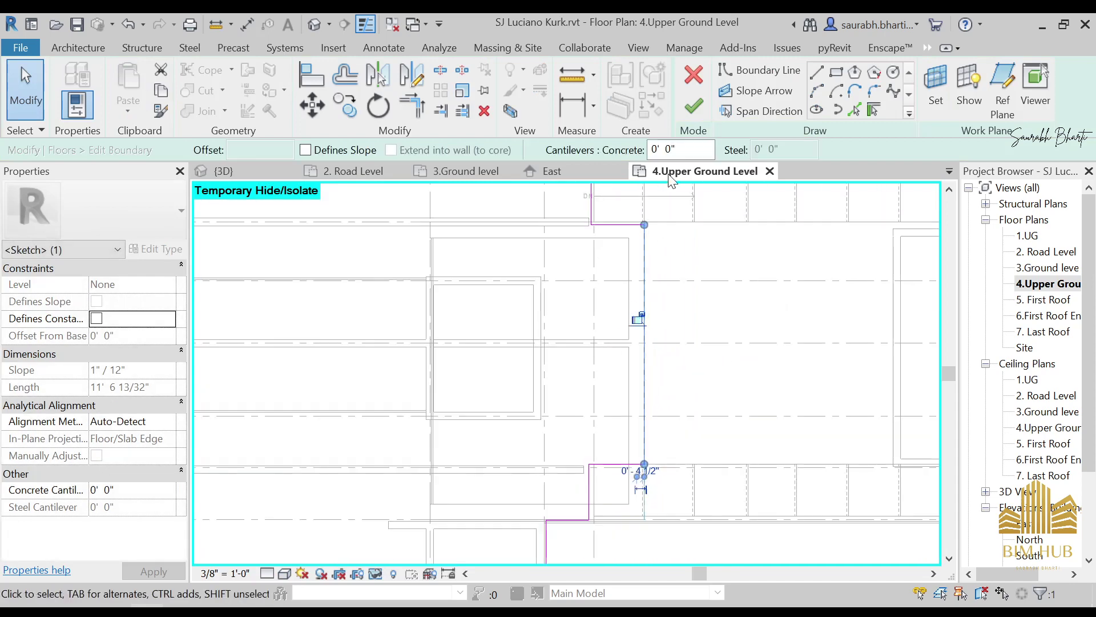
Step: Finish the floor boundary edit and attach the walls reaching this level to the floor's bottom
left_click(694, 106)
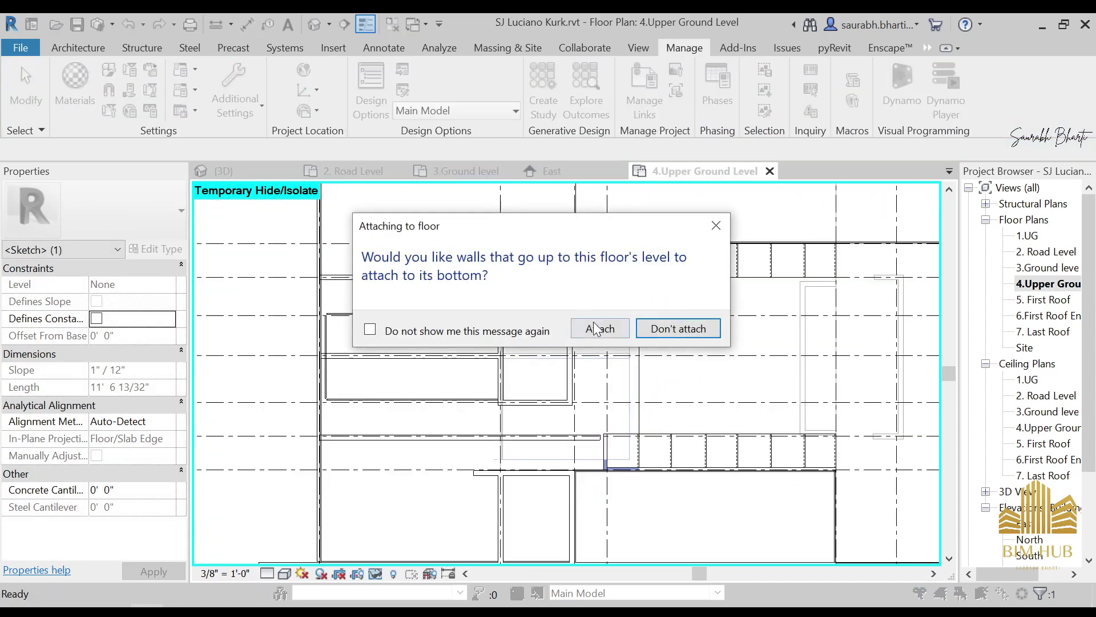
left_click(596, 329)
left_click(481, 372)
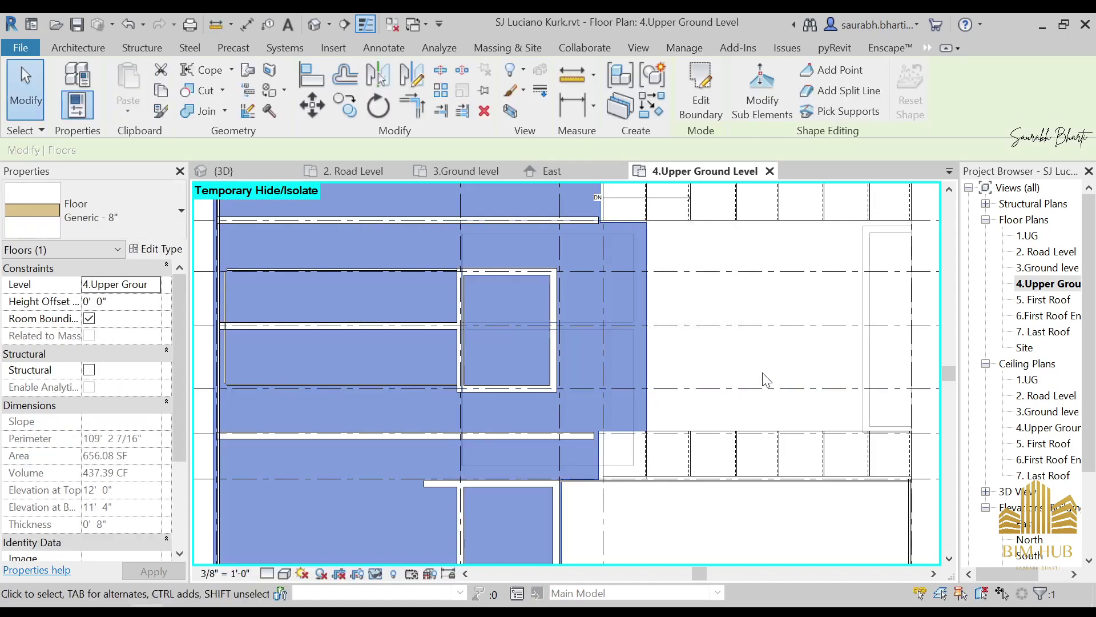
left_click(749, 361)
Step: Return to the 3D view and temporarily hide the tall Generic - 9" wall that blocks the view of the stairs
left_click(315, 25)
scroll(480, 240, "down", 2)
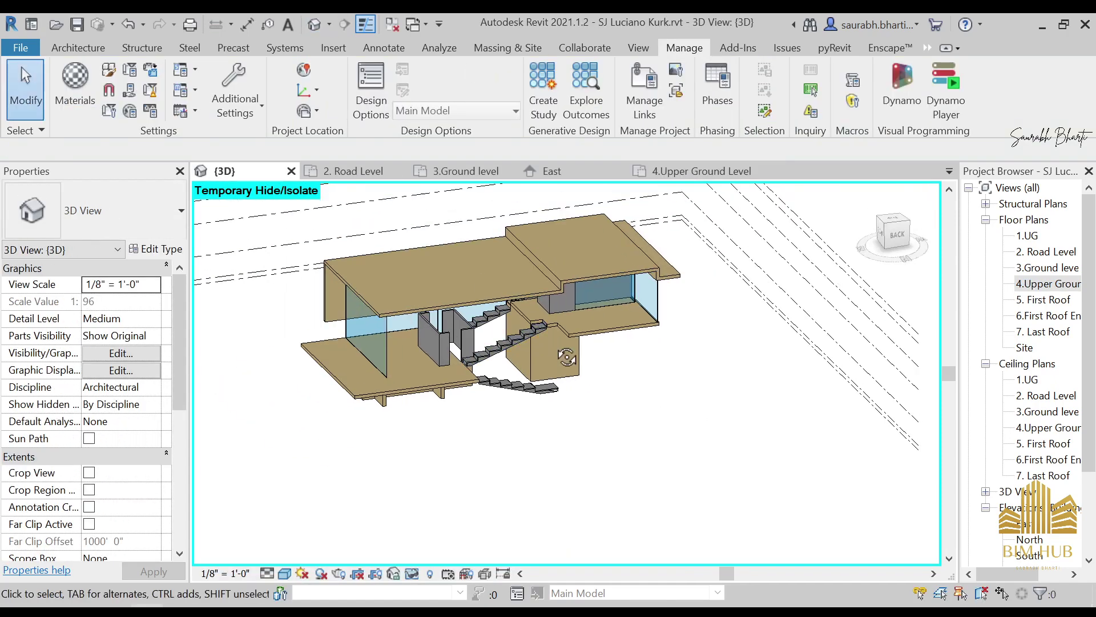
middle_click_drag(568, 358, 639, 344, "shift")
scroll(557, 318, "up", 10)
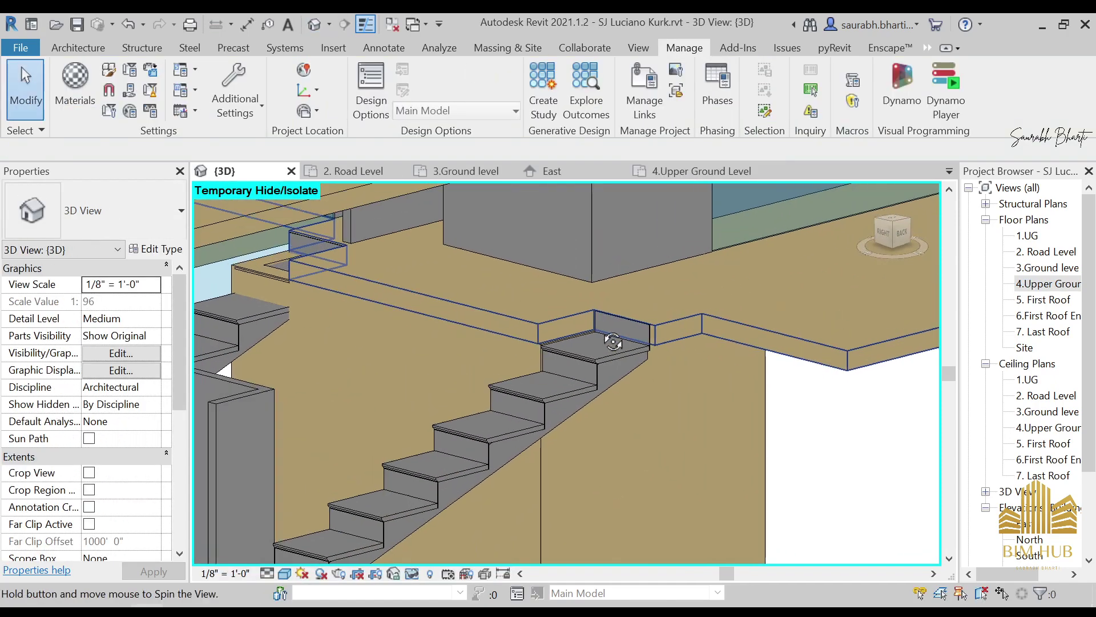
middle_click_drag(451, 337, 649, 331, "shift")
left_click(602, 378)
key("h")
key("h")
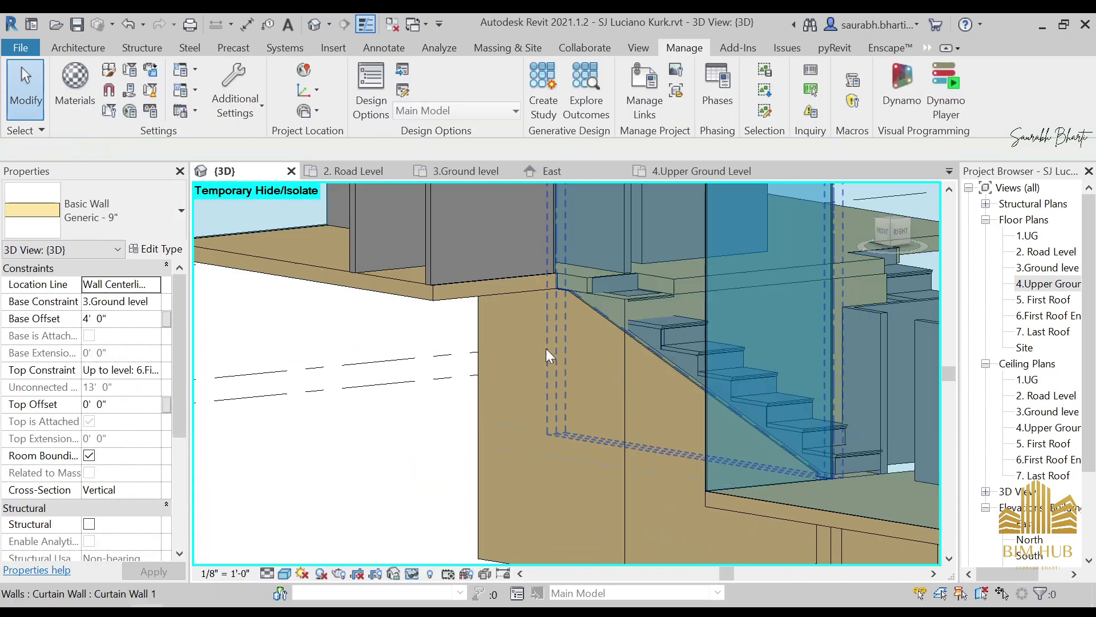
Step: Temporarily hide the curtain wall in front of the stair flights
middle_click_drag(546, 349, 602, 355, "shift")
scroll(554, 335, "down", 8)
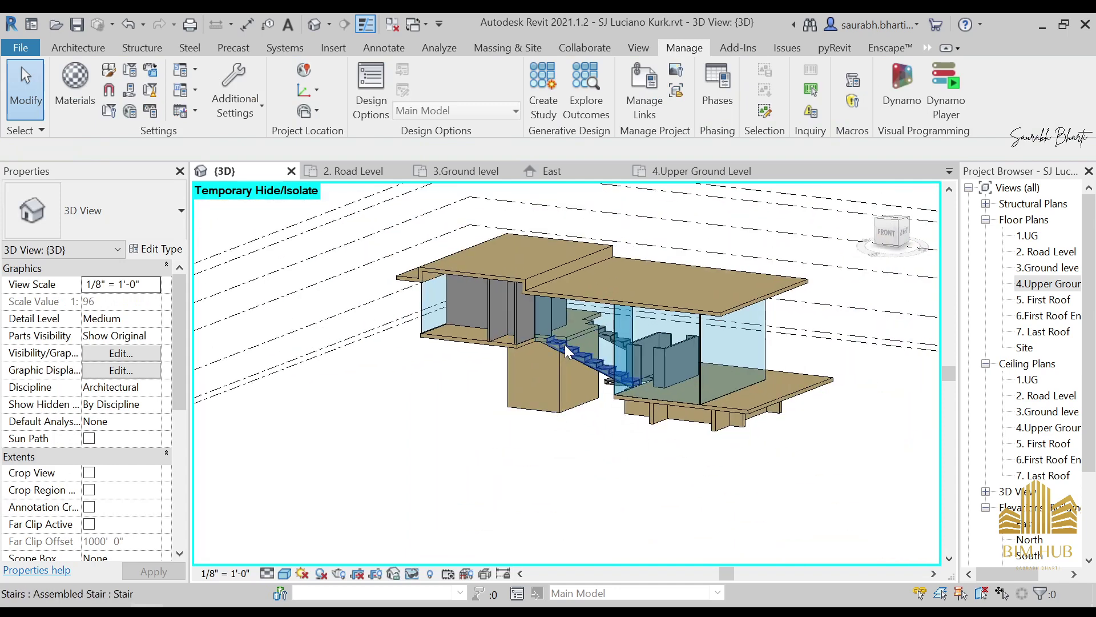
scroll(582, 326, "up", 8)
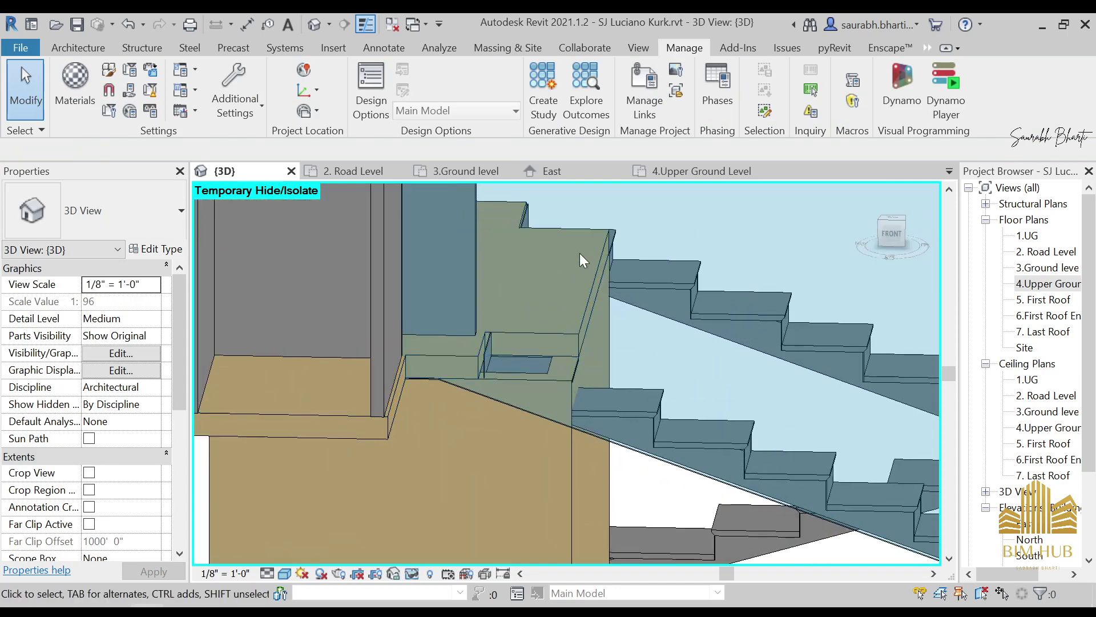
left_click(471, 393)
key("h")
key("h")
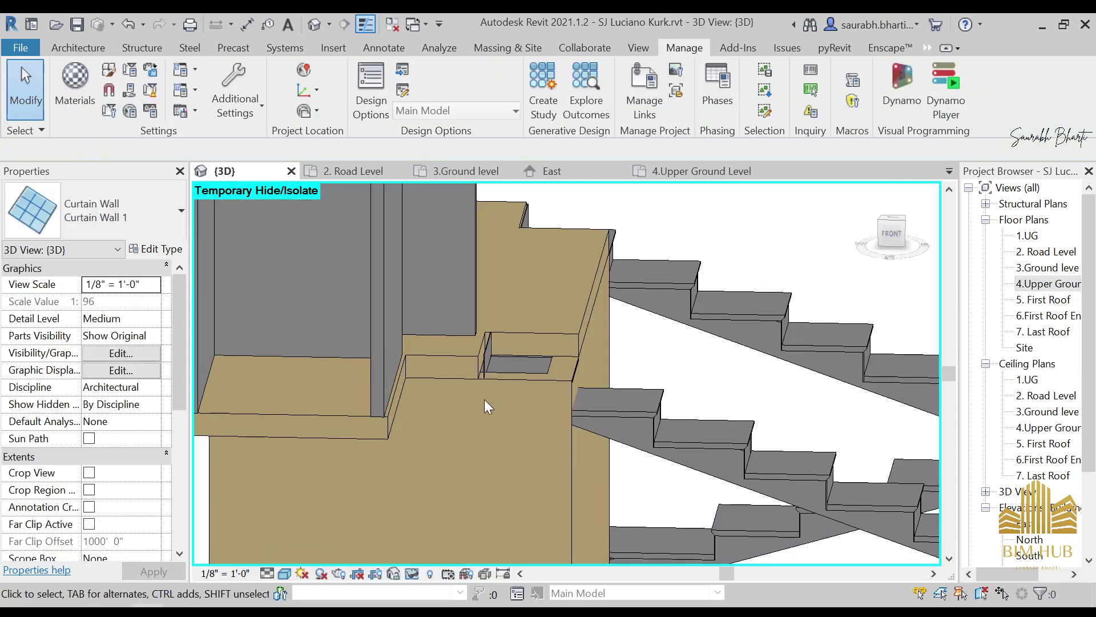
middle_click_drag(484, 399, 524, 414, "shift")
middle_click_drag(567, 372, 822, 257, "shift")
left_click(586, 382)
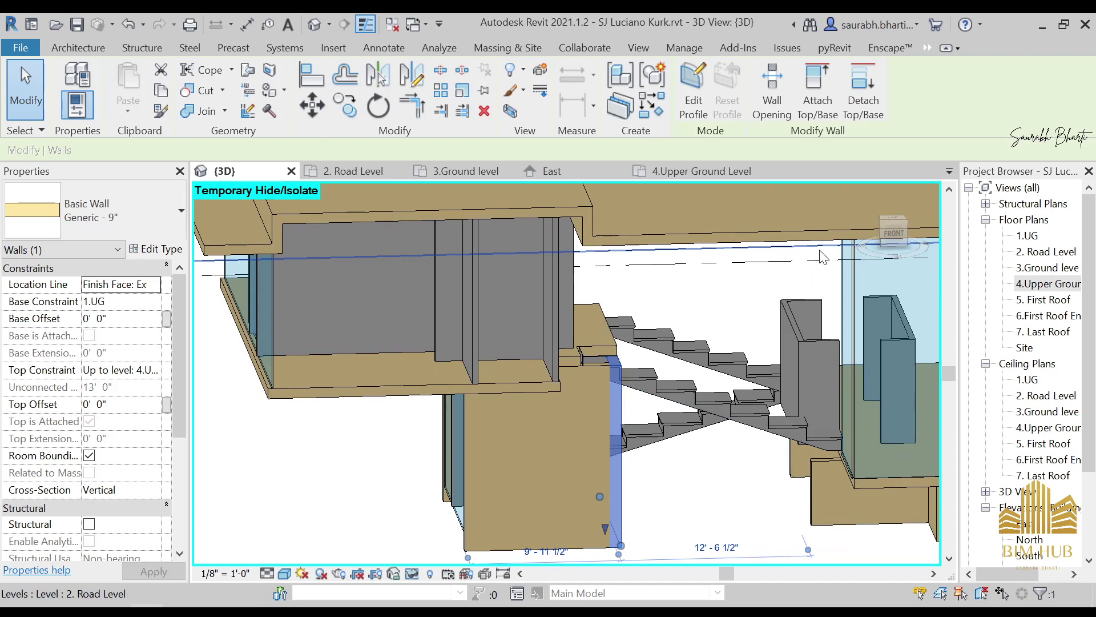
left_click(894, 231)
left_click(693, 94)
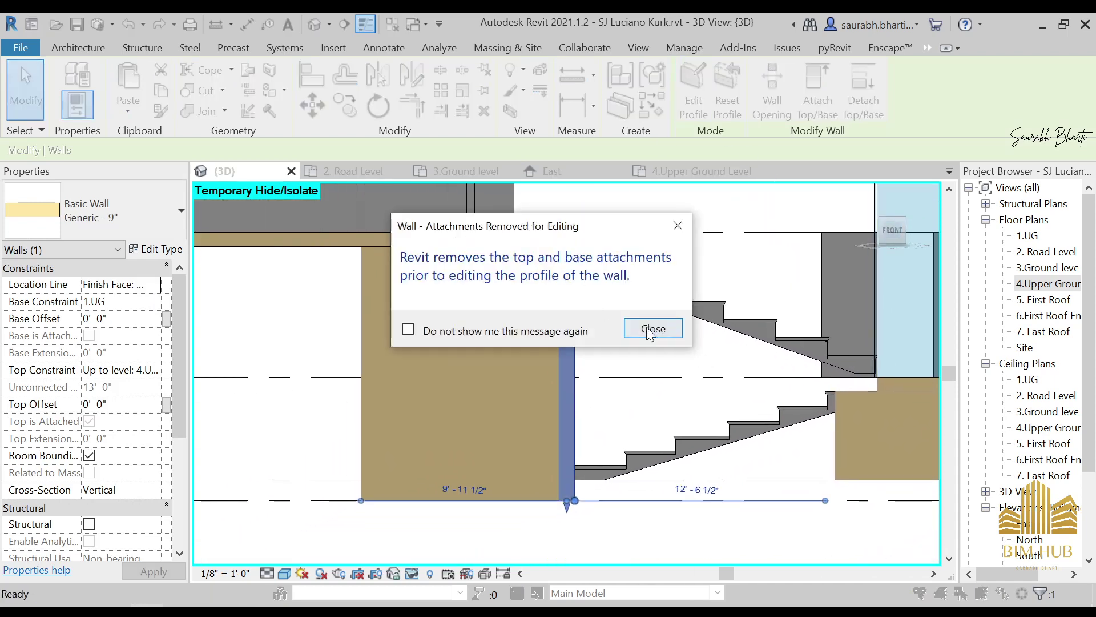
left_click(652, 329)
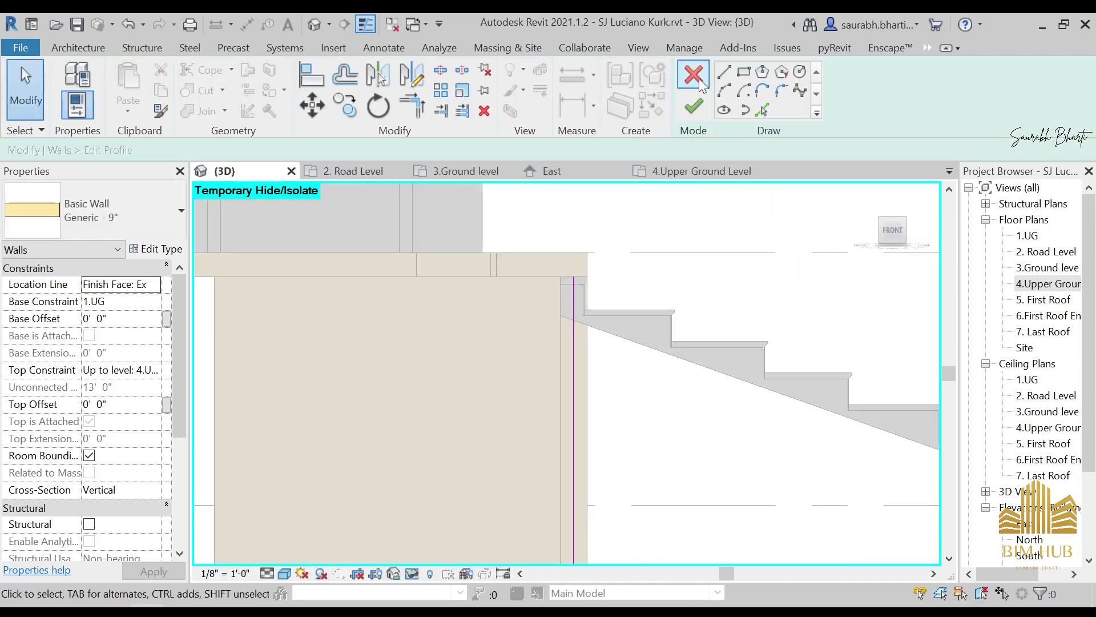
left_click(693, 75)
scroll(537, 245, "up", 4)
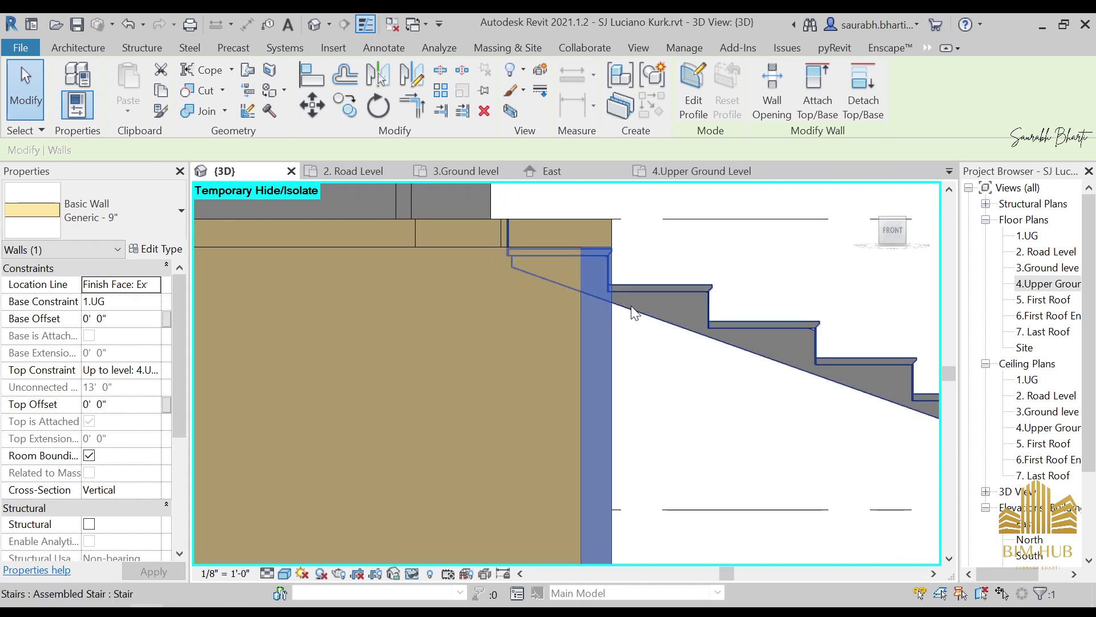
Step: Examine how the stair flight meets the lower room walls and the upper ground floor slab
middle_click_drag(634, 313, 578, 456, "shift")
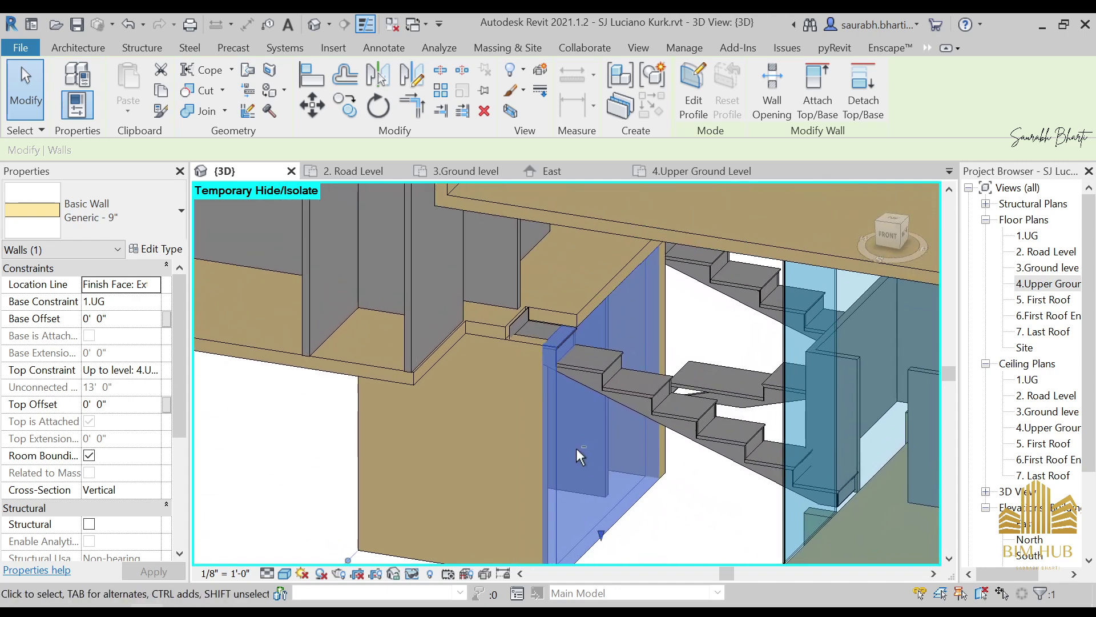
left_click(647, 397)
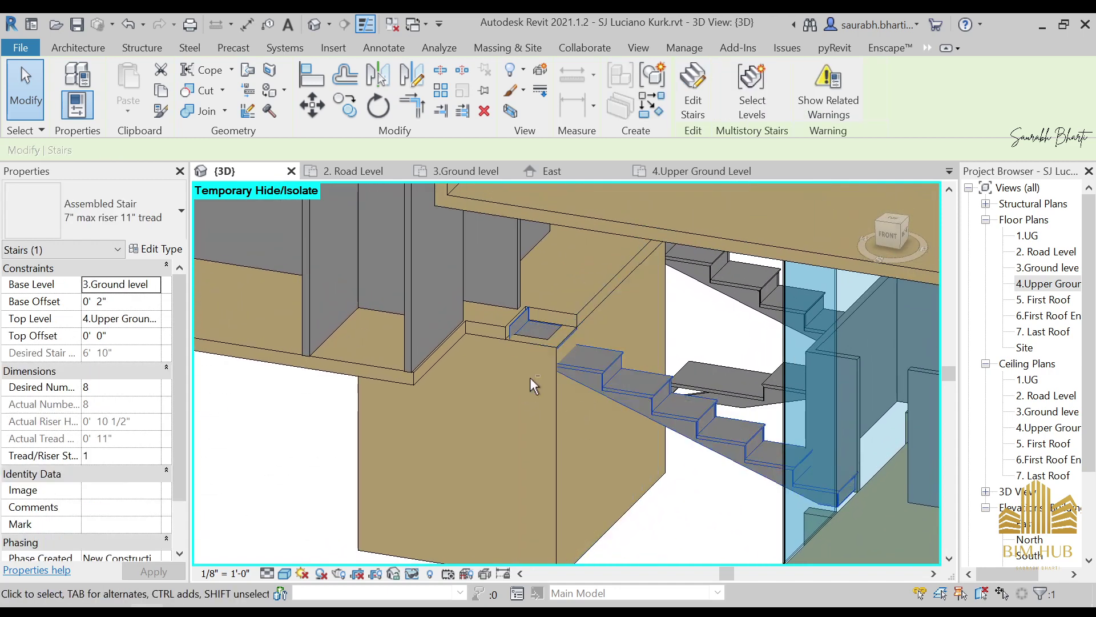
left_click(556, 423)
left_click(341, 441)
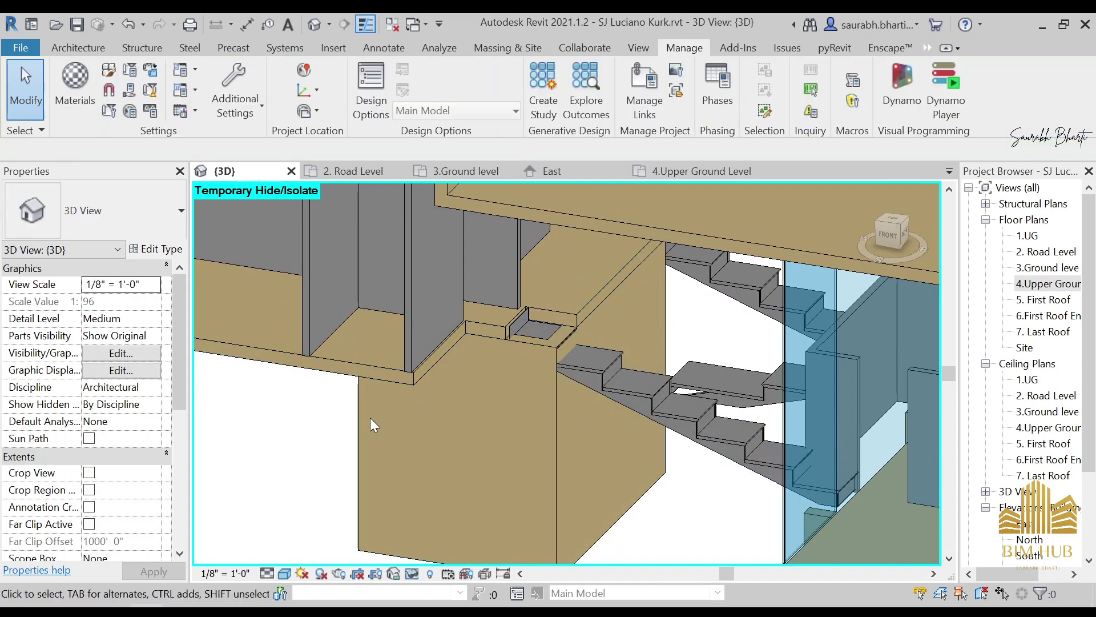
scroll(555, 450, "down", 4)
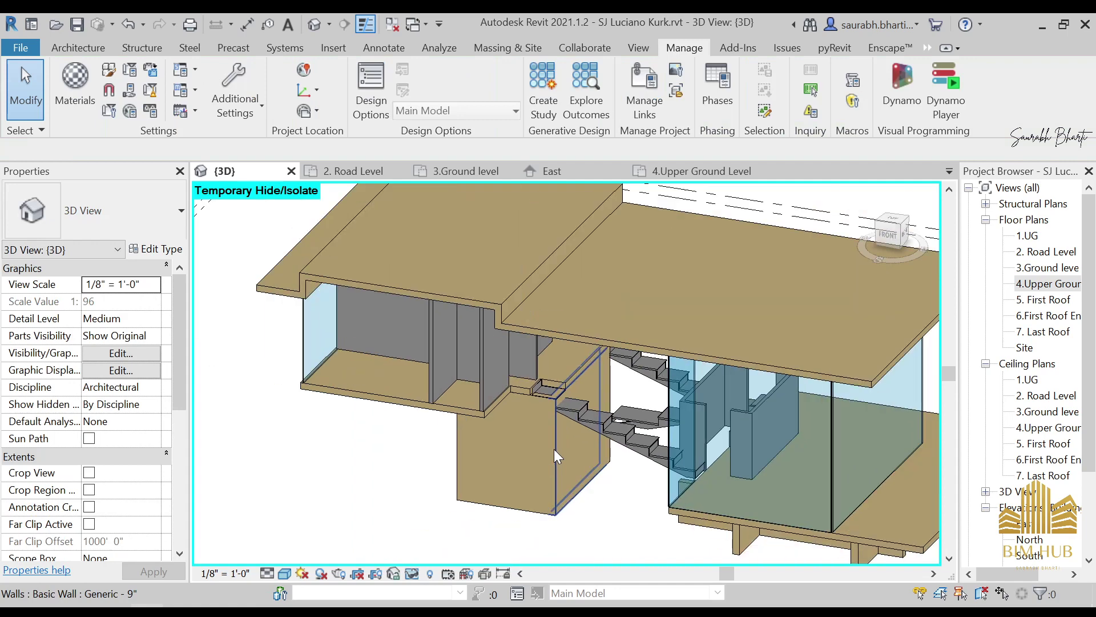
scroll(556, 381, "up", 5)
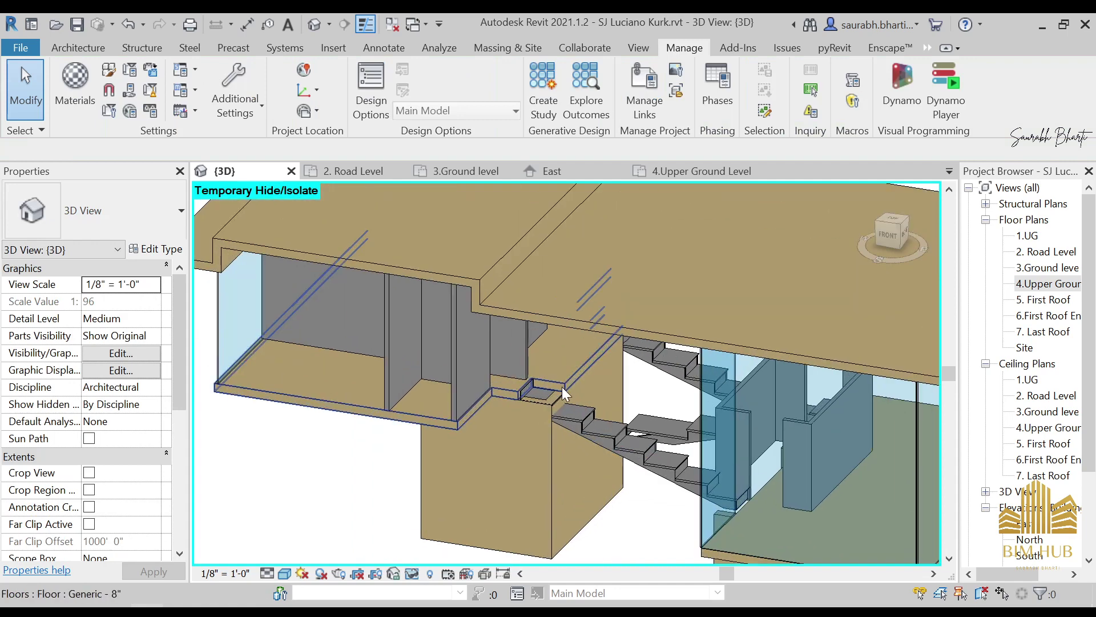
left_click(567, 369)
middle_click_drag(566, 374, 660, 344, "shift")
Step: Open the 4.Upper Ground Level floor plan and reset its temporary hide/isolate to bring back the hidden elements
double_click(1033, 286)
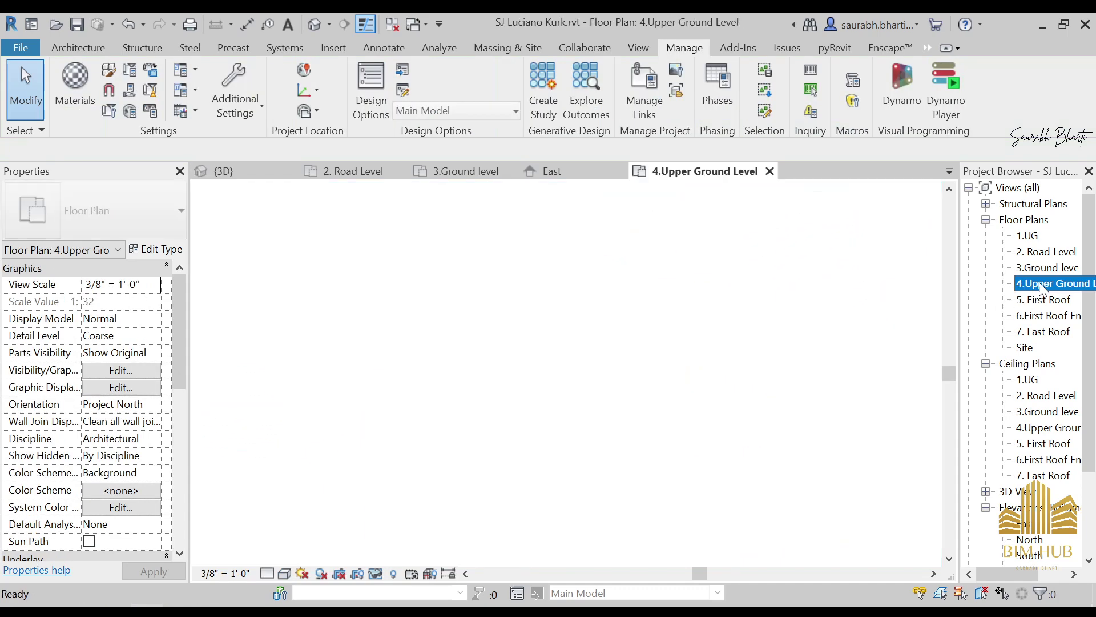
scroll(637, 395, "down", 2)
left_click(678, 381)
key("h")
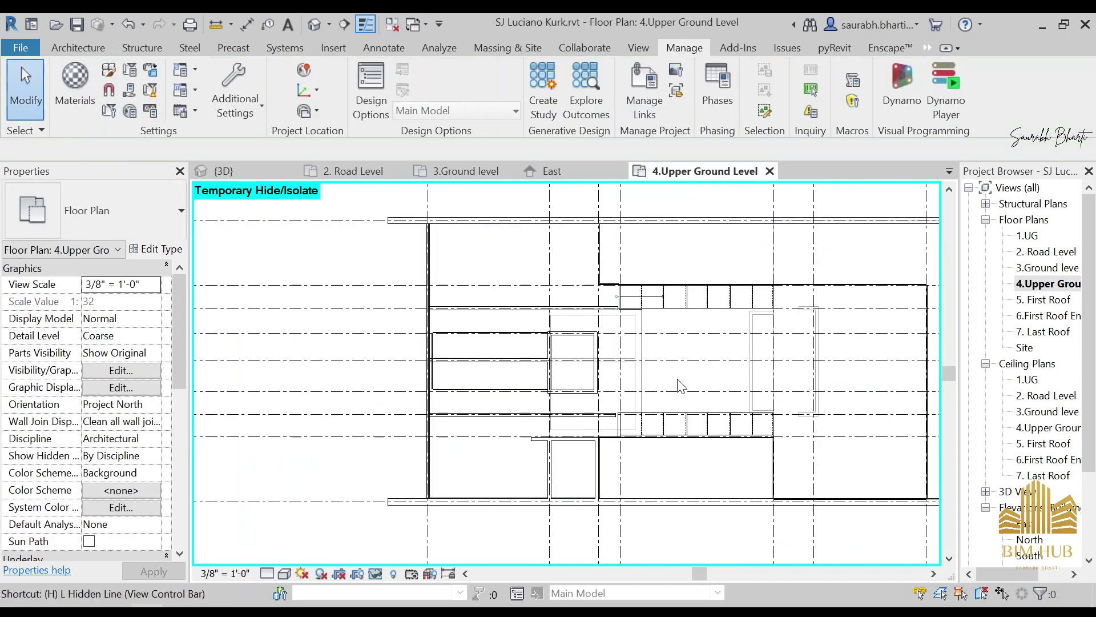
key("r")
Step: Compare the stairs and the lower room walls with the Floor 1.jpg reference plan
scroll(616, 426, "up", 3)
scroll(564, 459, "down", 3)
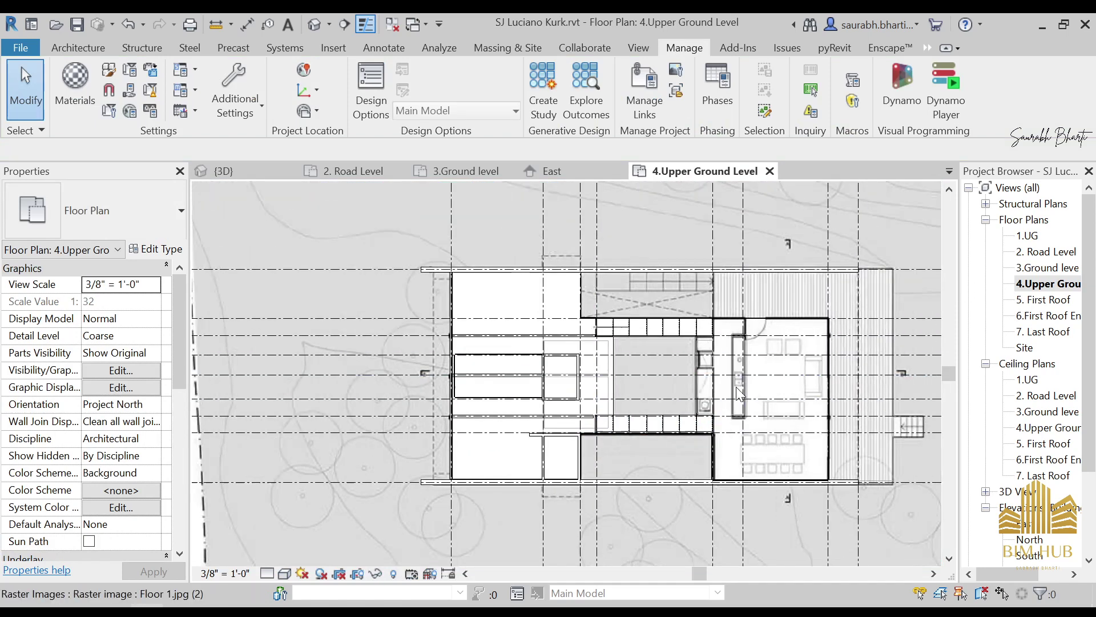
scroll(571, 411, "up", 4)
scroll(688, 398, "down", 5)
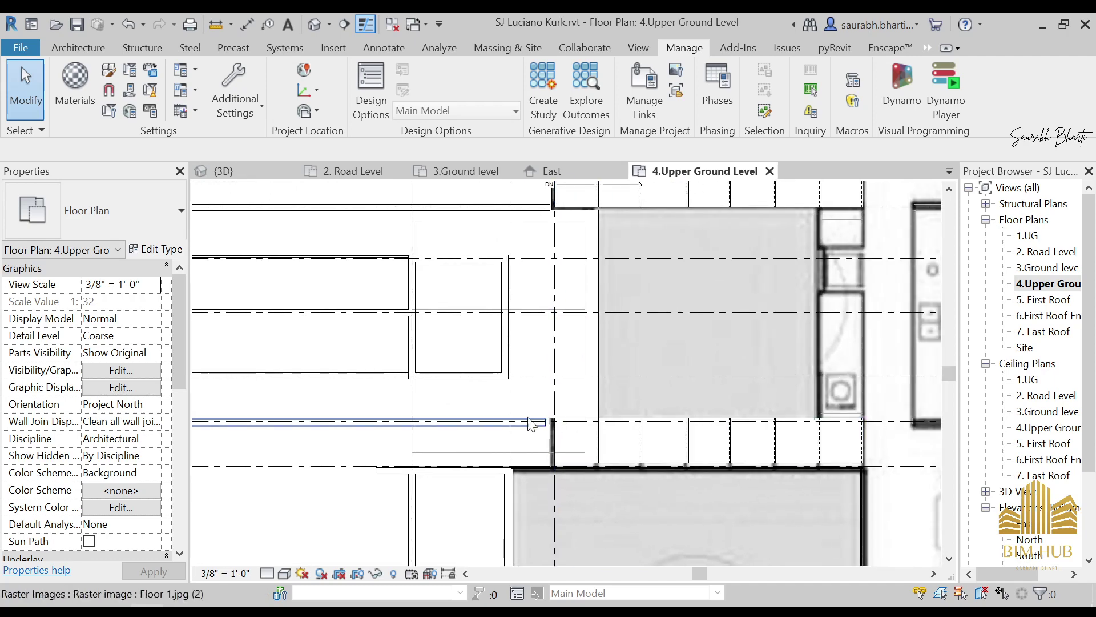
left_click(787, 330)
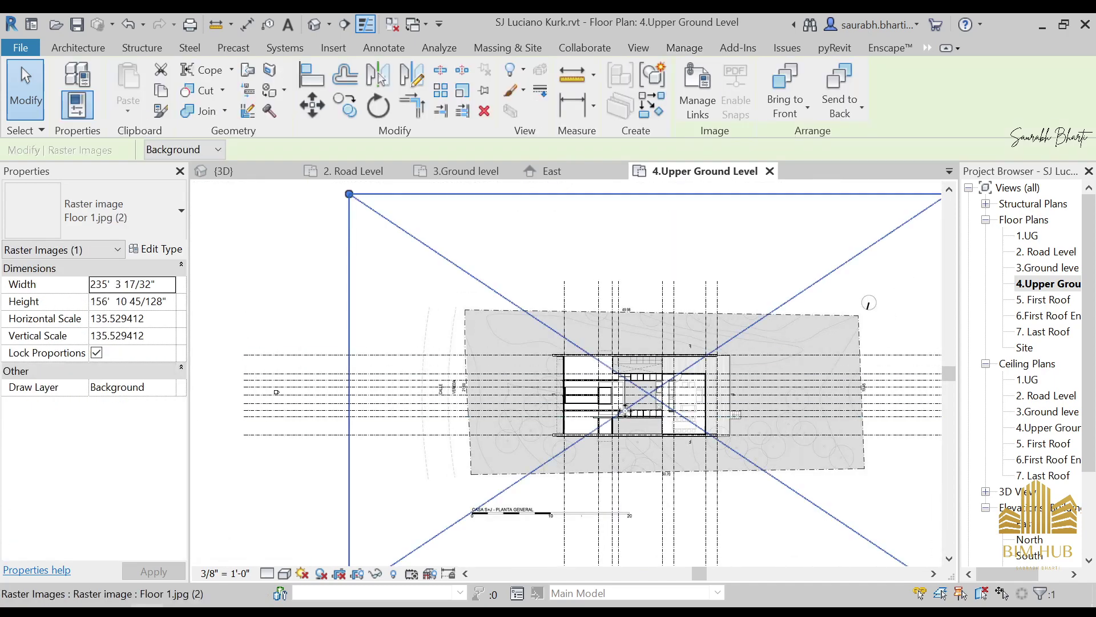
scroll(628, 428, "up", 6)
scroll(650, 425, "up", 2)
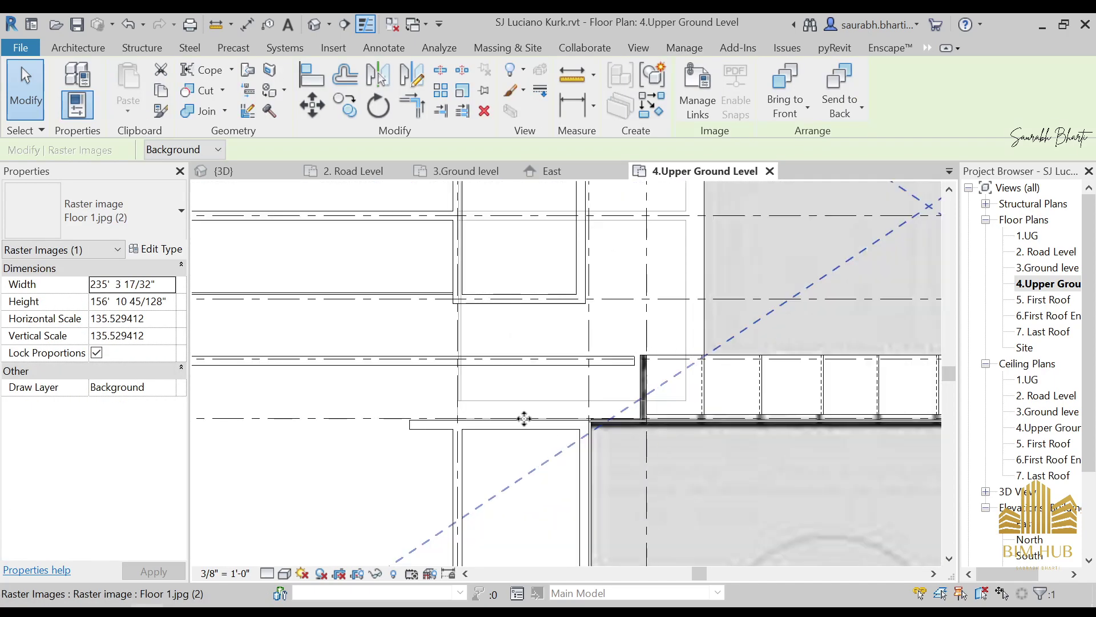
Step: Return to the 3D view and examine where the stair's top steps meet the lower room's front wall, selecting that wall
left_click(313, 25)
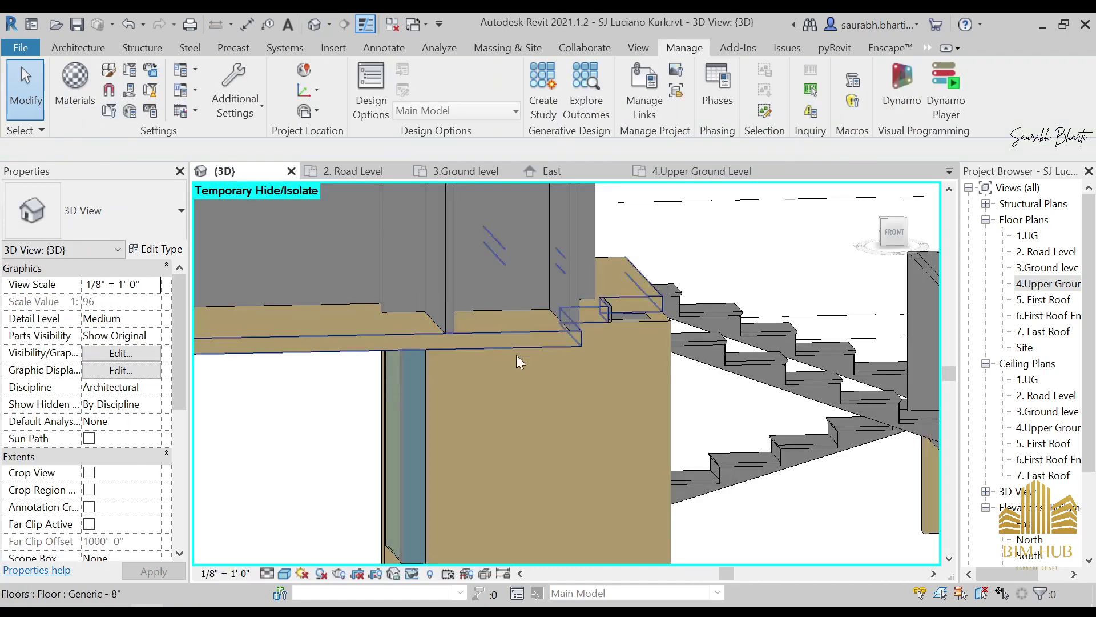
scroll(483, 354, "up", 4)
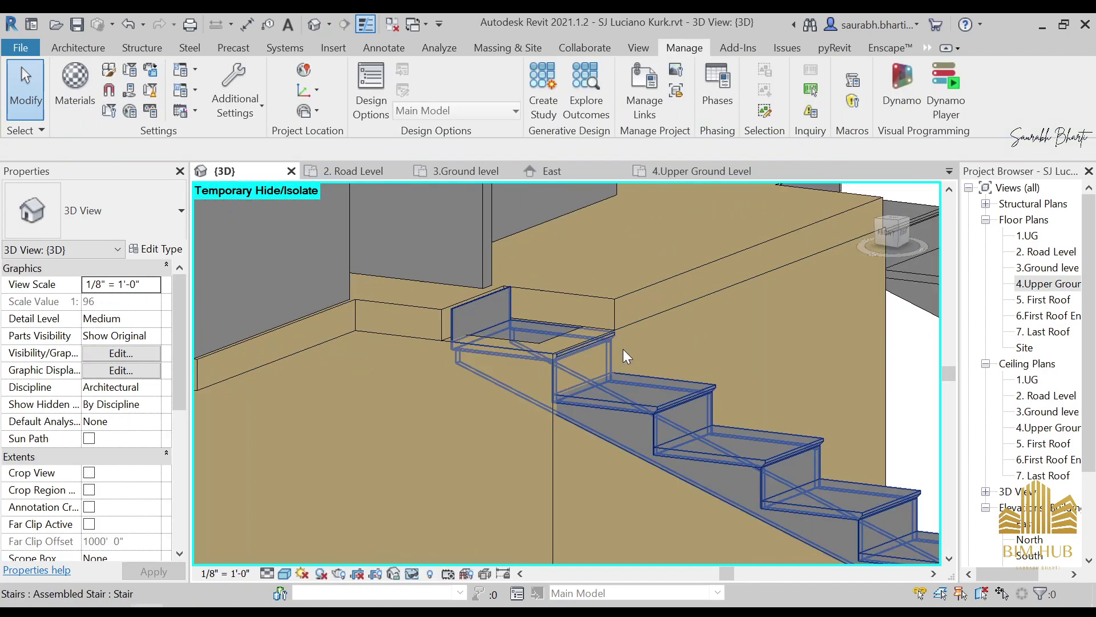
mouse_move(622, 348)
middle_mouse_down("shift")
mouse_move(642, 472)
mouse_move(553, 411)
mouse_move(623, 359)
middle_mouse_up("shift")
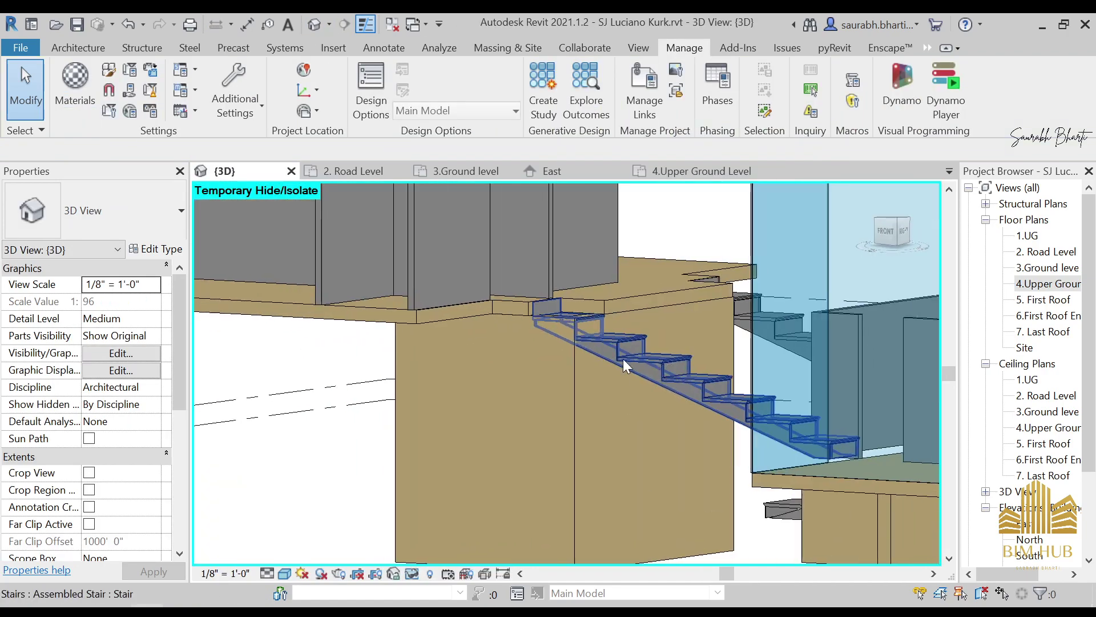
left_click(570, 369)
key("Escape")
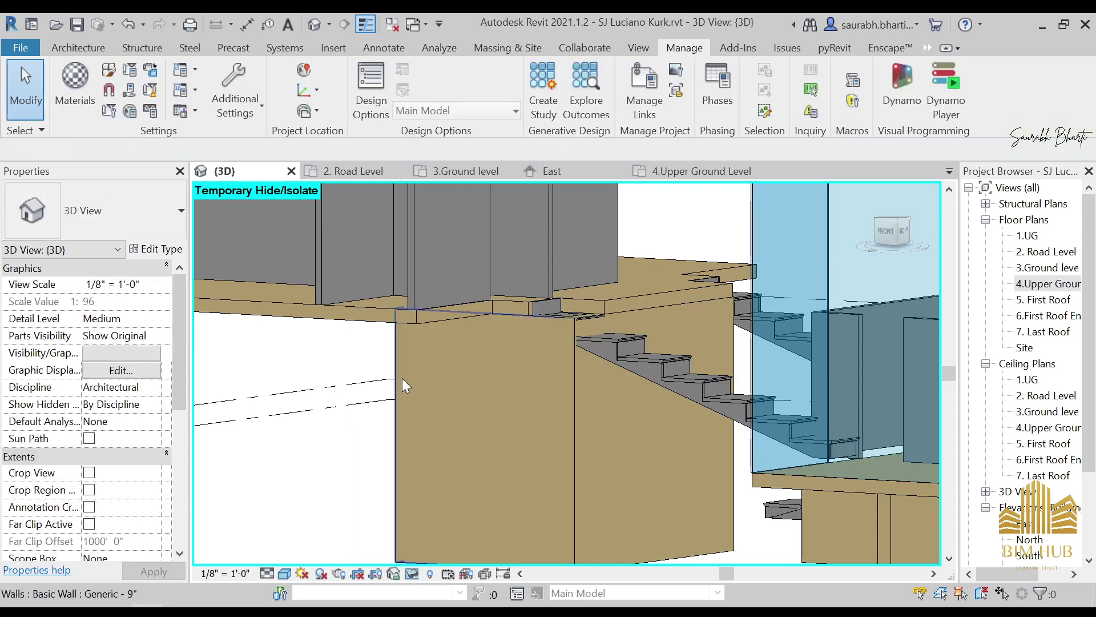
left_click(426, 371)
middle_click_drag(573, 347, 752, 421, "shift")
Step: Open the 2. Road Level floor plan and move the long wall below the hatched area onto the neighbouring inner grid line
double_click(1049, 283)
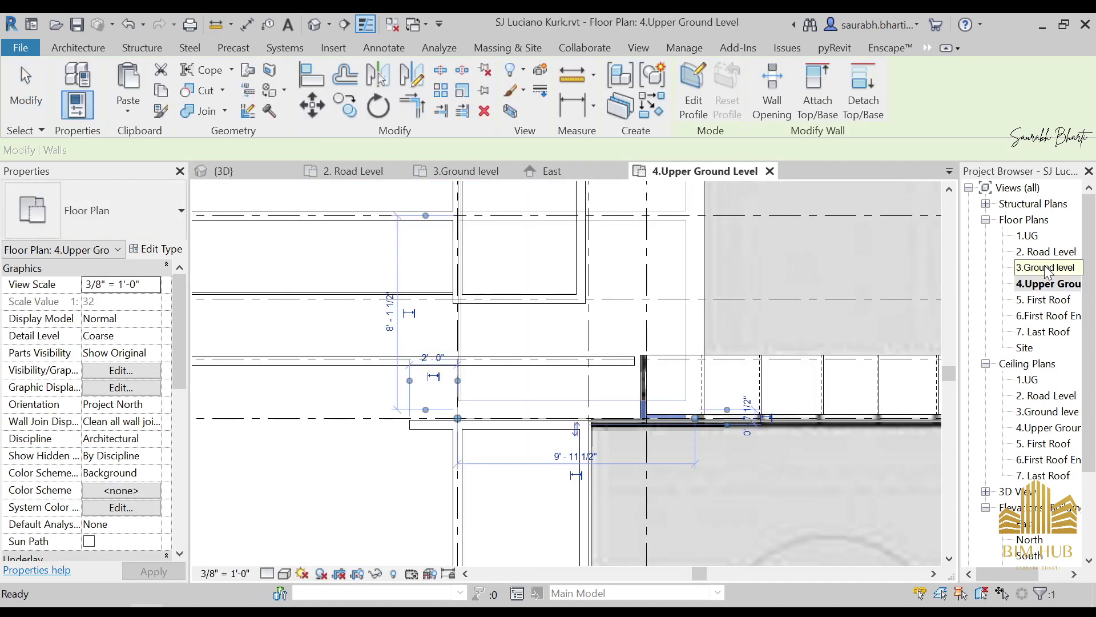
double_click(1049, 252)
scroll(513, 352, "up", 4)
left_click(553, 379)
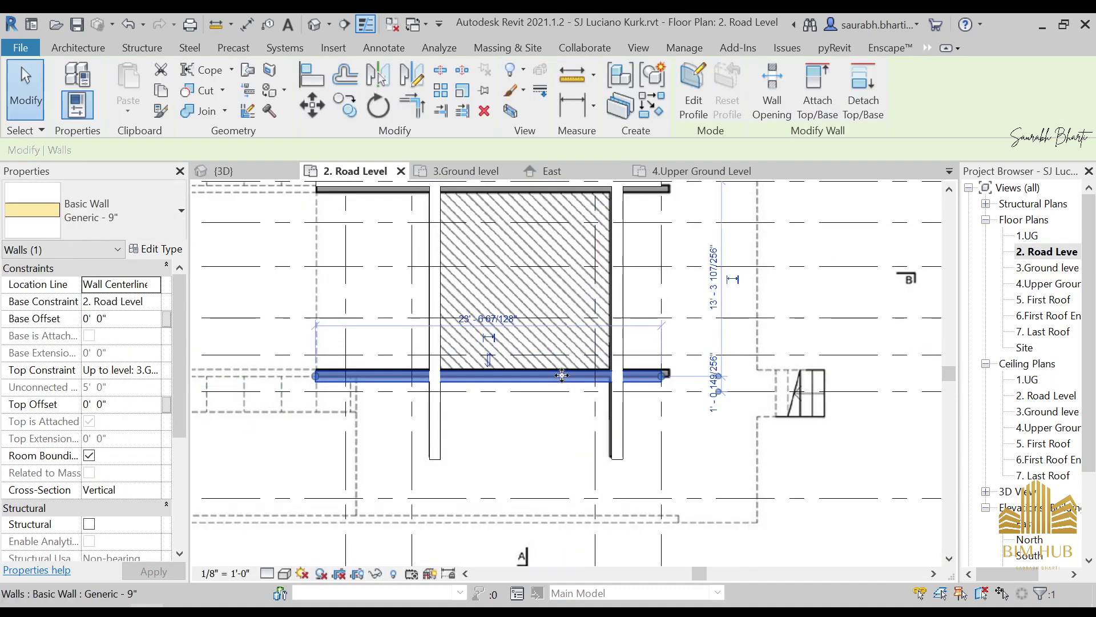
scroll(553, 380, "up", 3)
left_click_drag(553, 379, 557, 337)
scroll(588, 354, "down", 2)
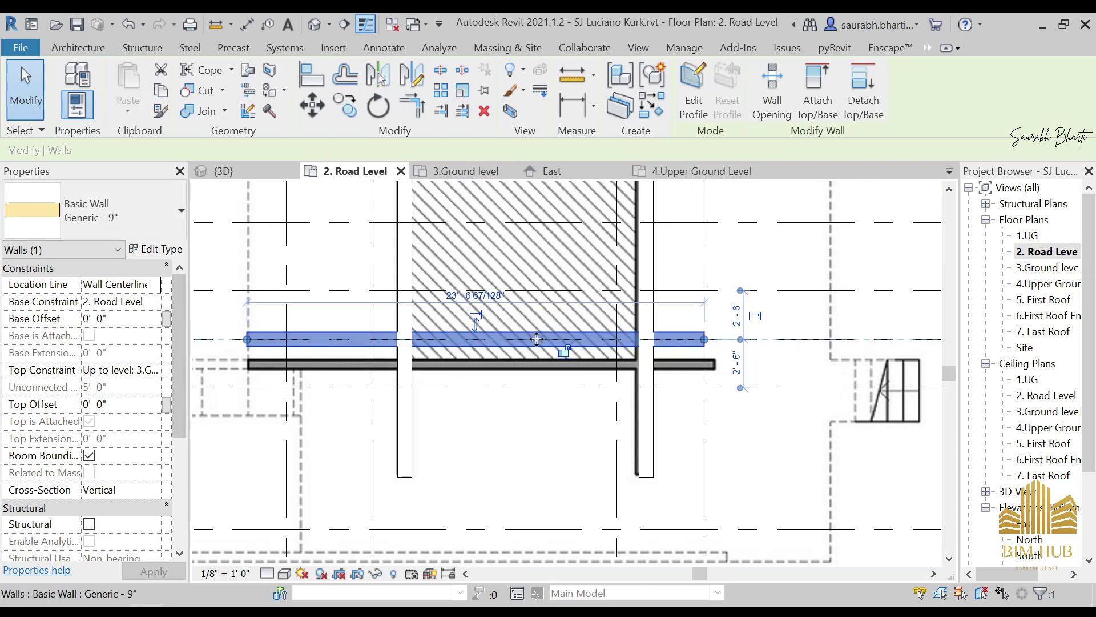
scroll(617, 341, "down", 2)
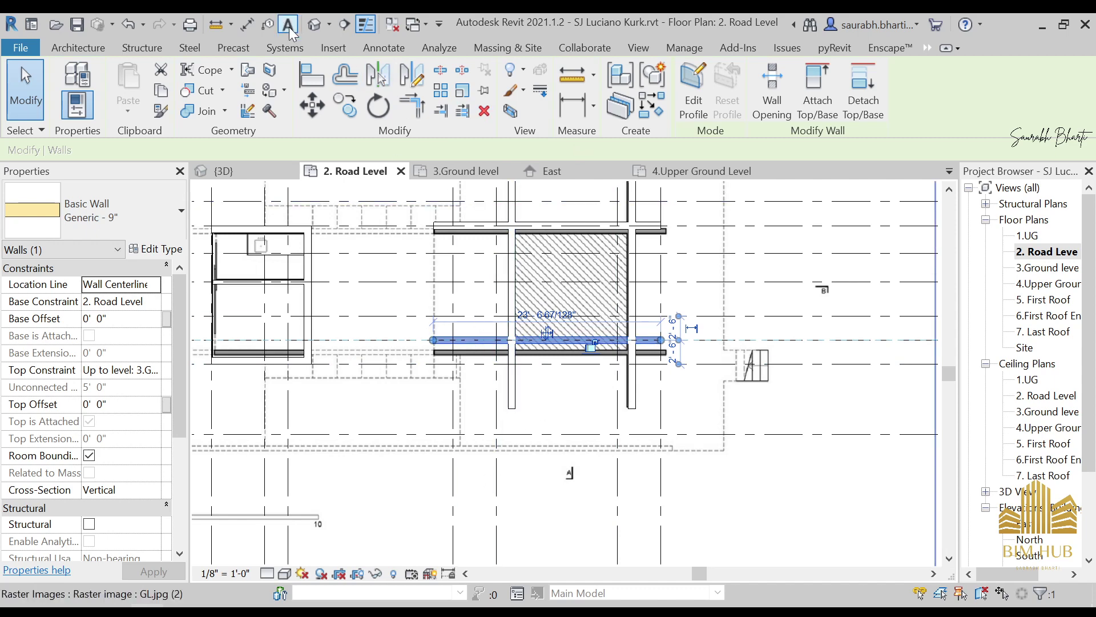
Step: Return to the 3D view and select the lower room's front wall beneath the slab beside the stairs
left_click(317, 27)
middle_click_drag(439, 338, 544, 439, "shift")
scroll(587, 371, "up", 5)
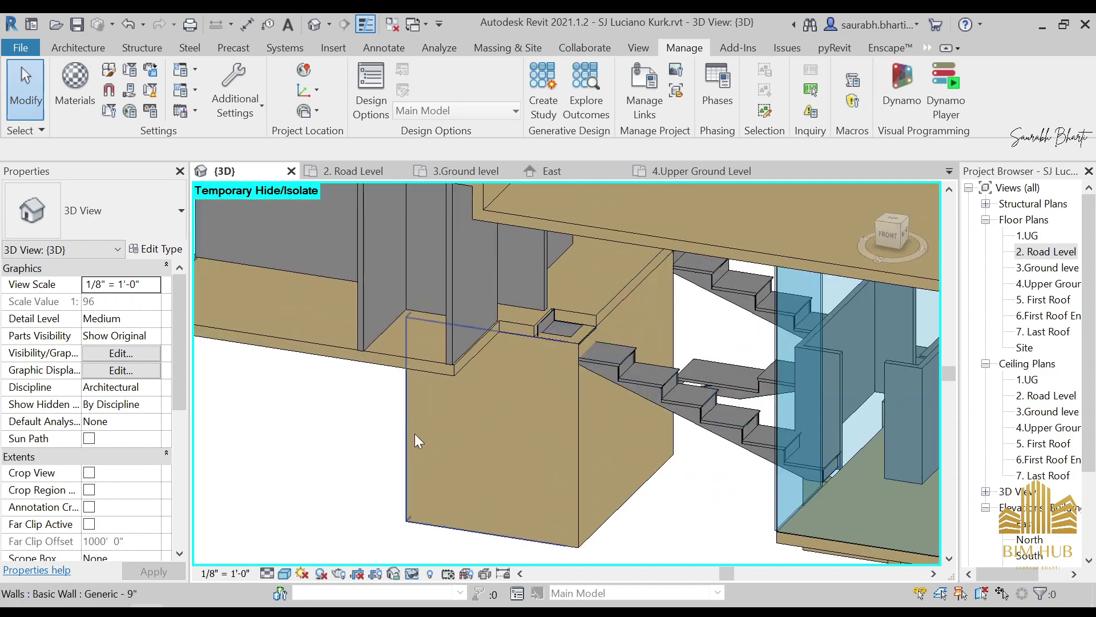
middle_click_drag(416, 441, 613, 339, "shift")
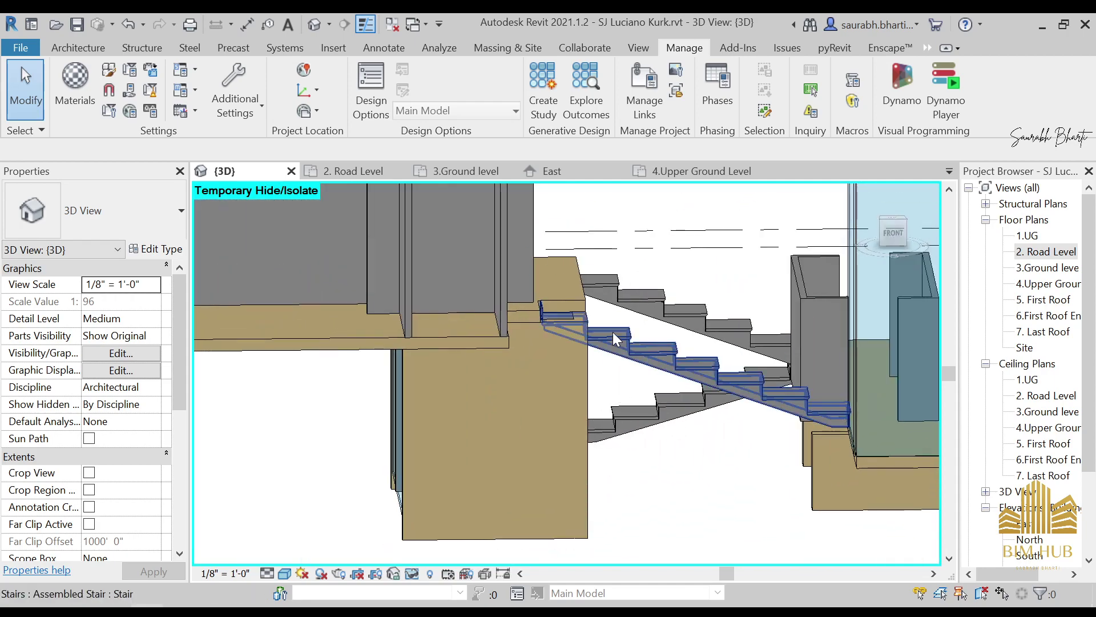
left_click(400, 454)
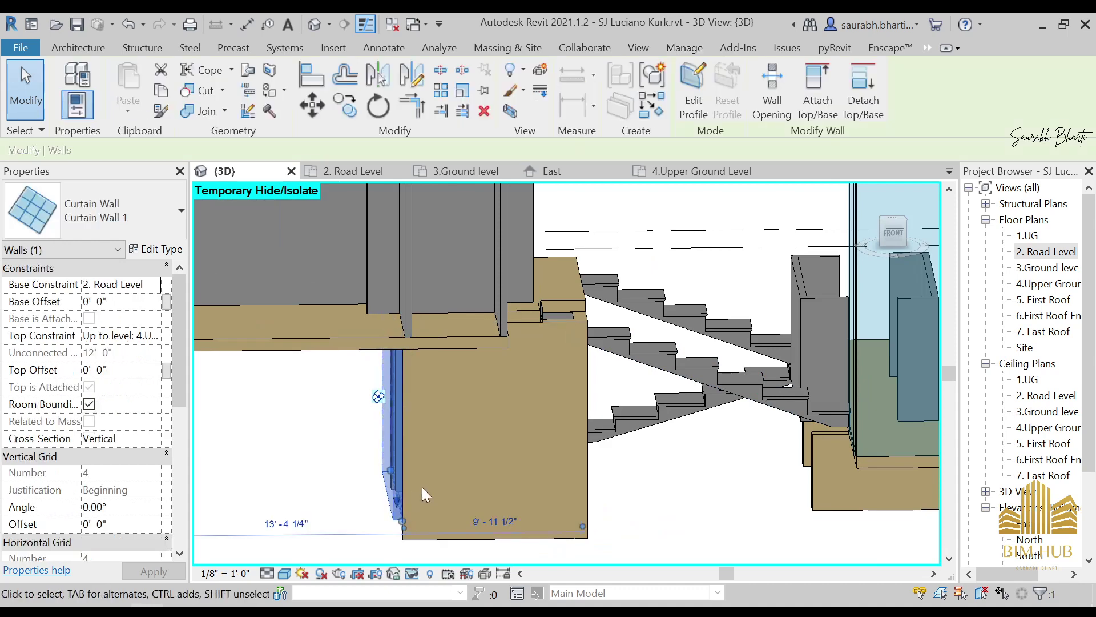
left_click(435, 534)
middle_click_drag(435, 534, 965, 324, "shift")
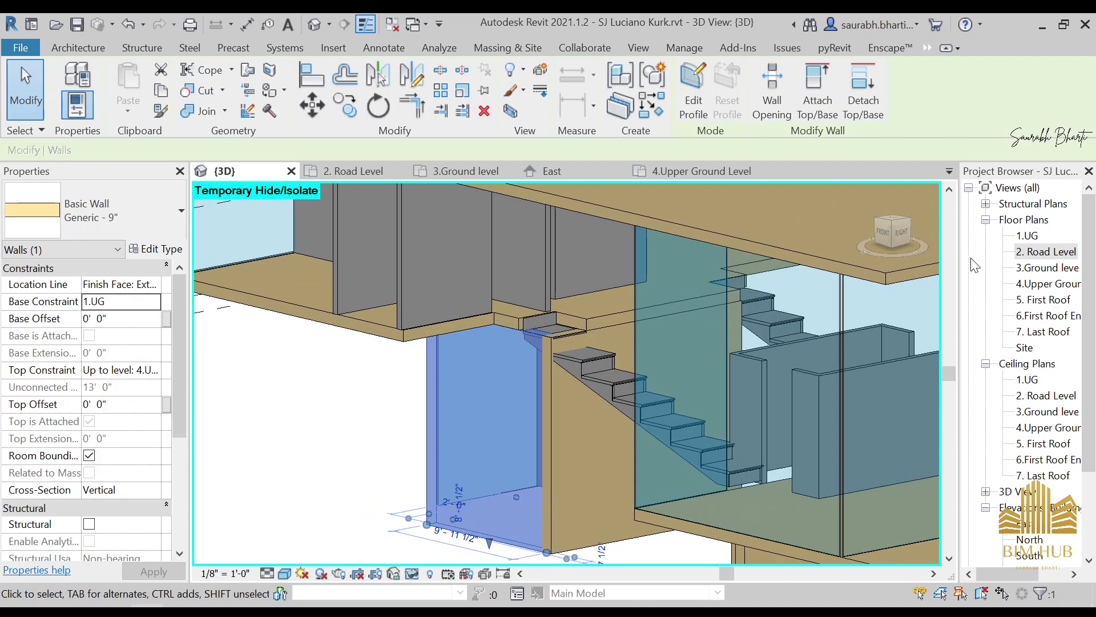
Step: Open the 2. Road Level floor plan and locate the selected lower room wall relative to the long walls around the hatched area
double_click(1041, 257)
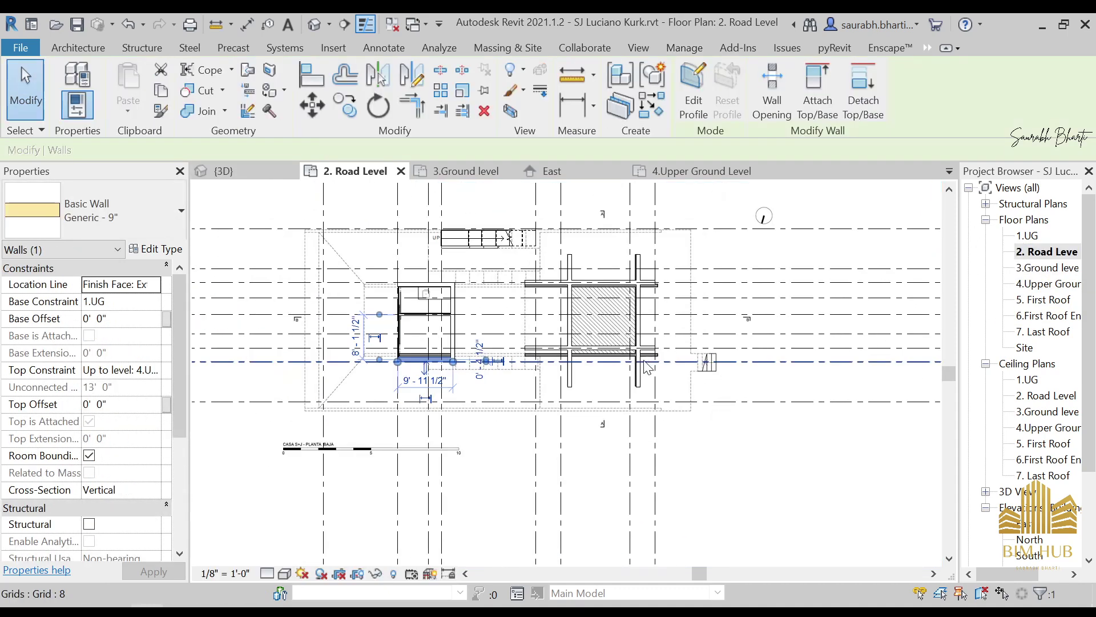
scroll(503, 329, "up", 1)
middle_click_drag(515, 342, 561, 453)
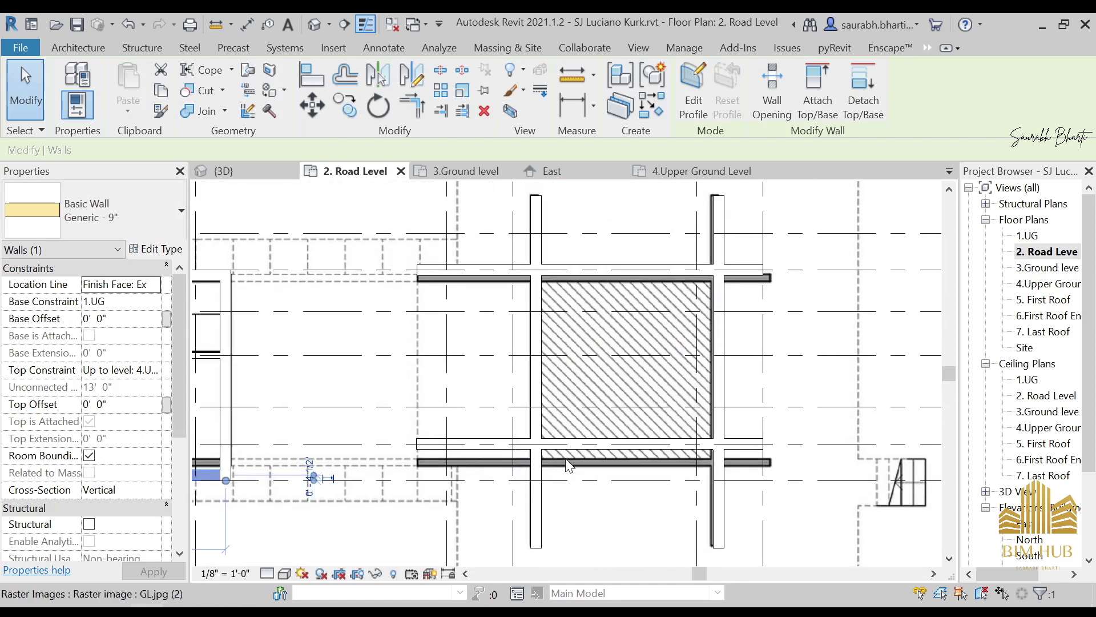
scroll(562, 450, "down", 2)
middle_click_drag(509, 423, 636, 413)
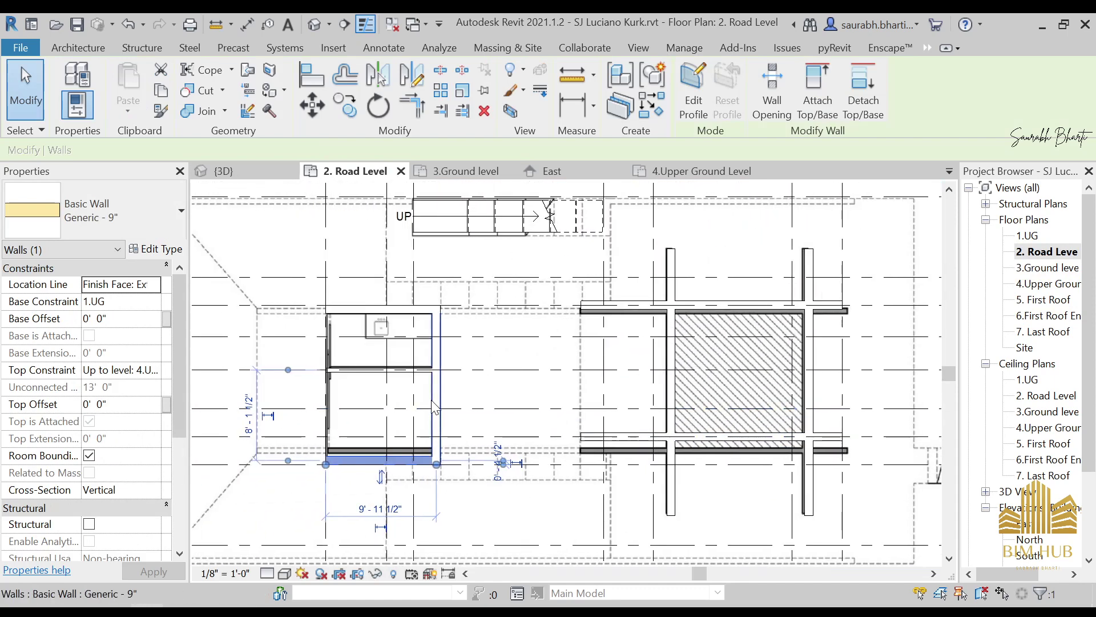
Step: Undo the last move of the long wall below the hatched area
key("Escape")
scroll(692, 451, "up", 3)
scroll(576, 410, "down", 3)
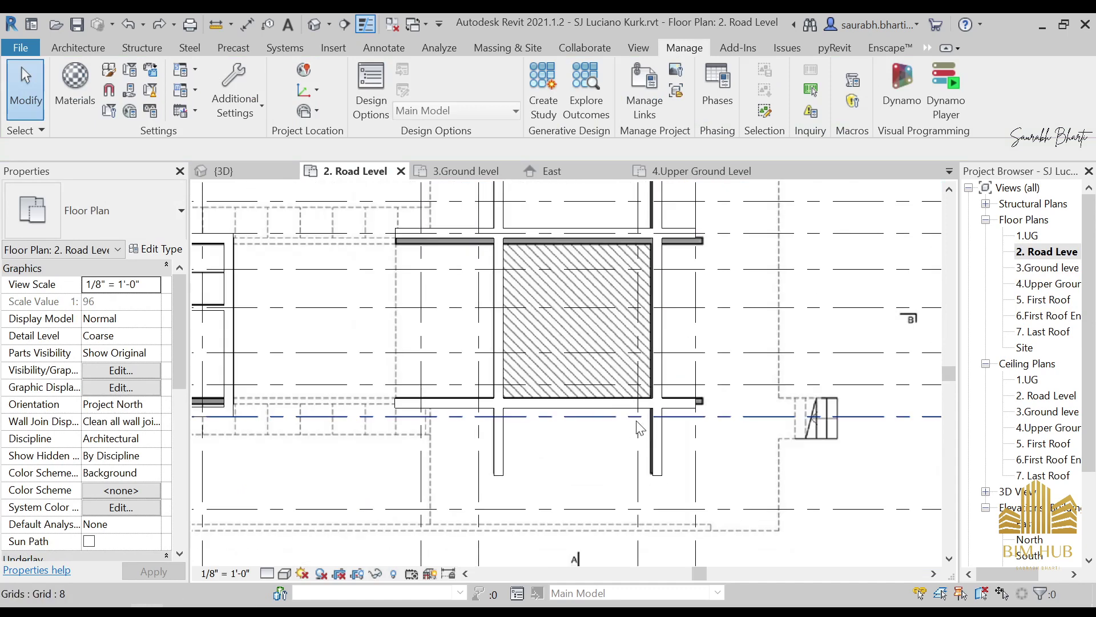
Step: Move the lower room's 9" front wall onto grid 7, about 6'-0" from the parallel wall inside, in the Road Level plan
left_click(423, 379)
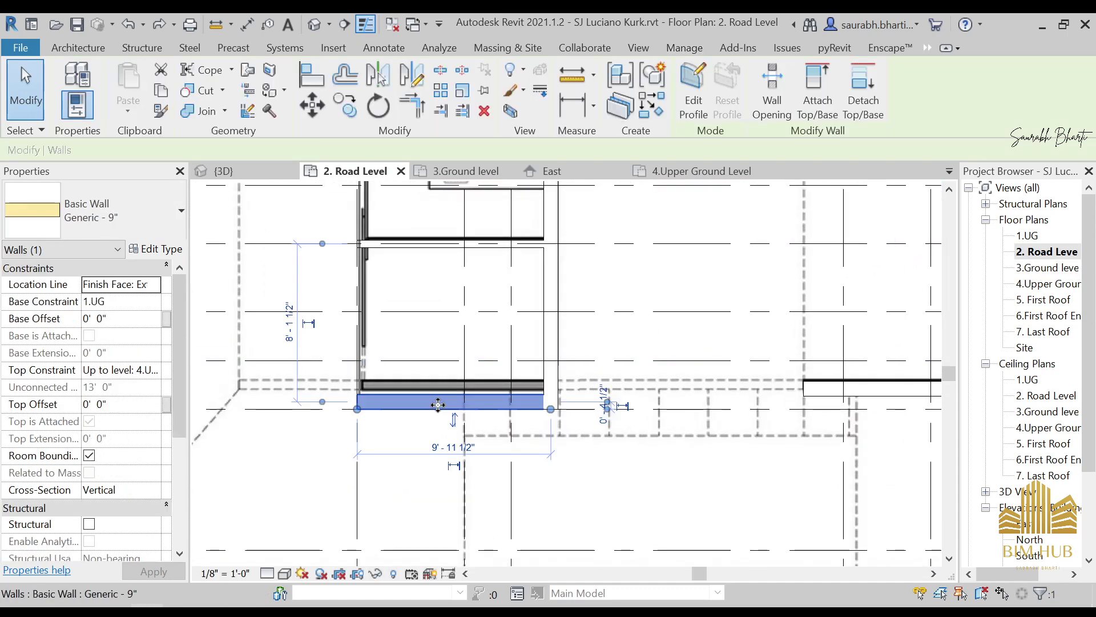
scroll(434, 383, "up", 5)
left_click_drag(443, 354, 461, 233)
scroll(460, 233, "down", 5)
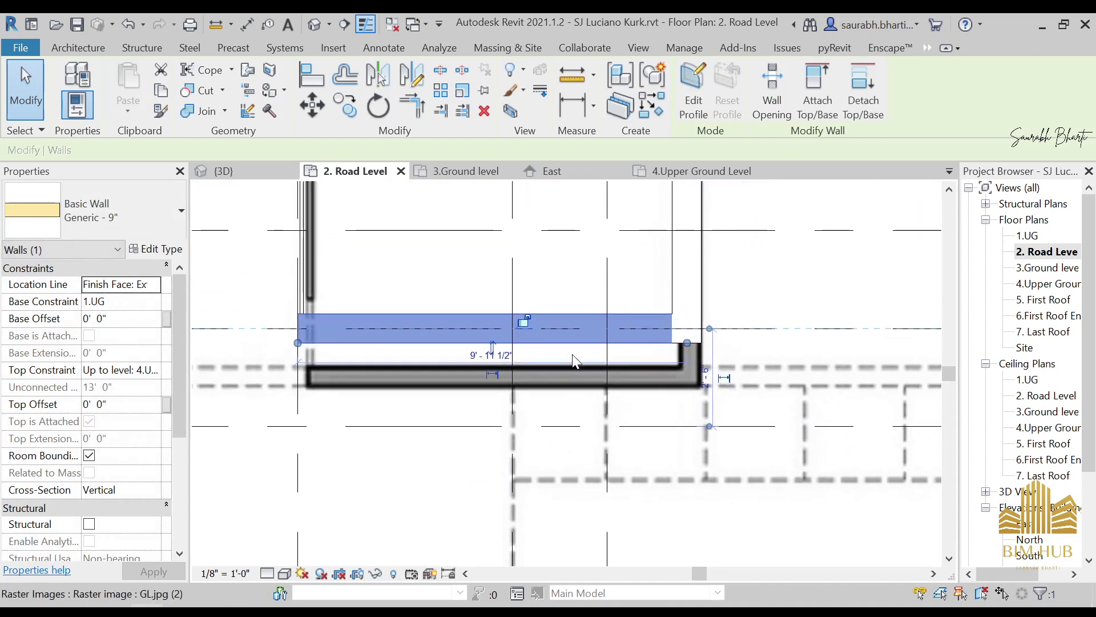
scroll(617, 420, "up", 2)
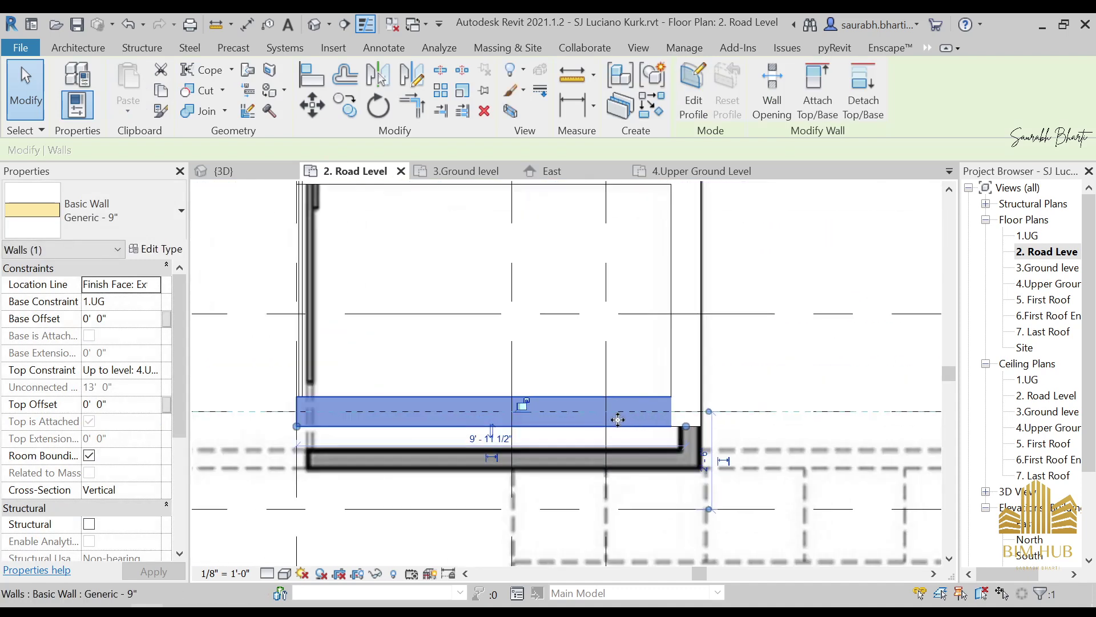
left_click_drag(590, 418, 595, 452)
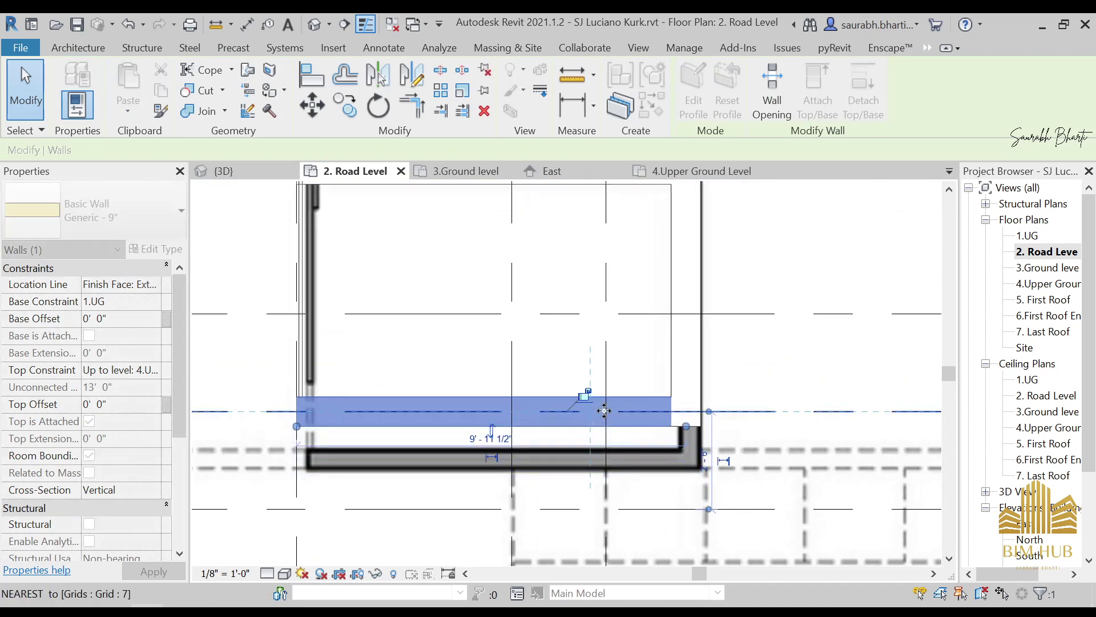
key("Escape")
Step: Return to the 3D view and check how the moved front wall meets the top stair step and the upper slab
left_click(313, 25)
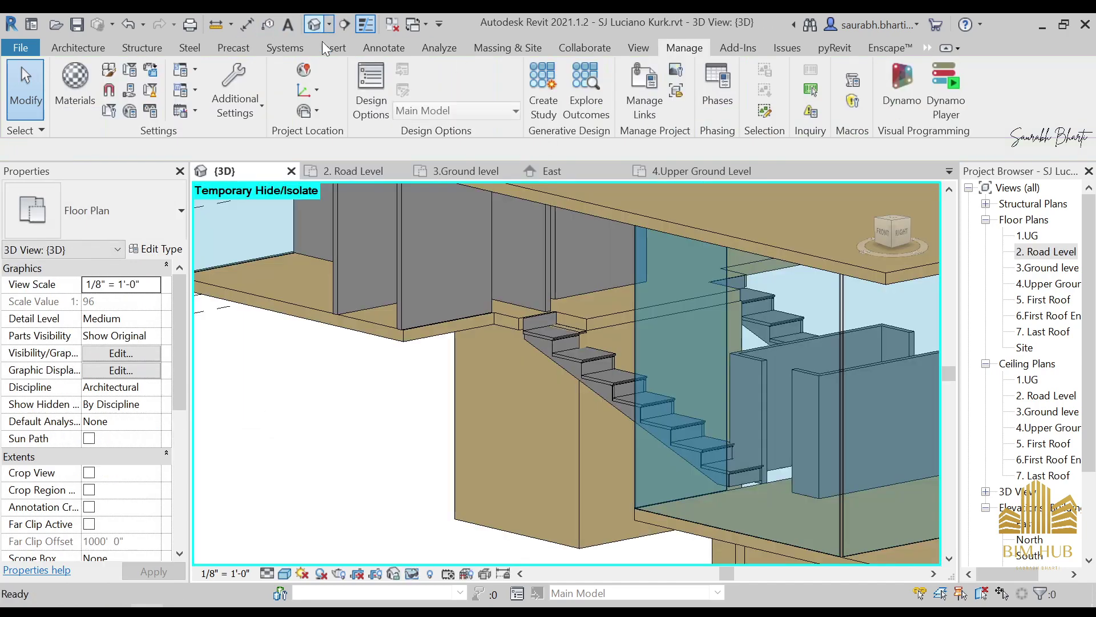
scroll(598, 403, "up", 5)
middle_click_drag(576, 357, 637, 441, "shift")
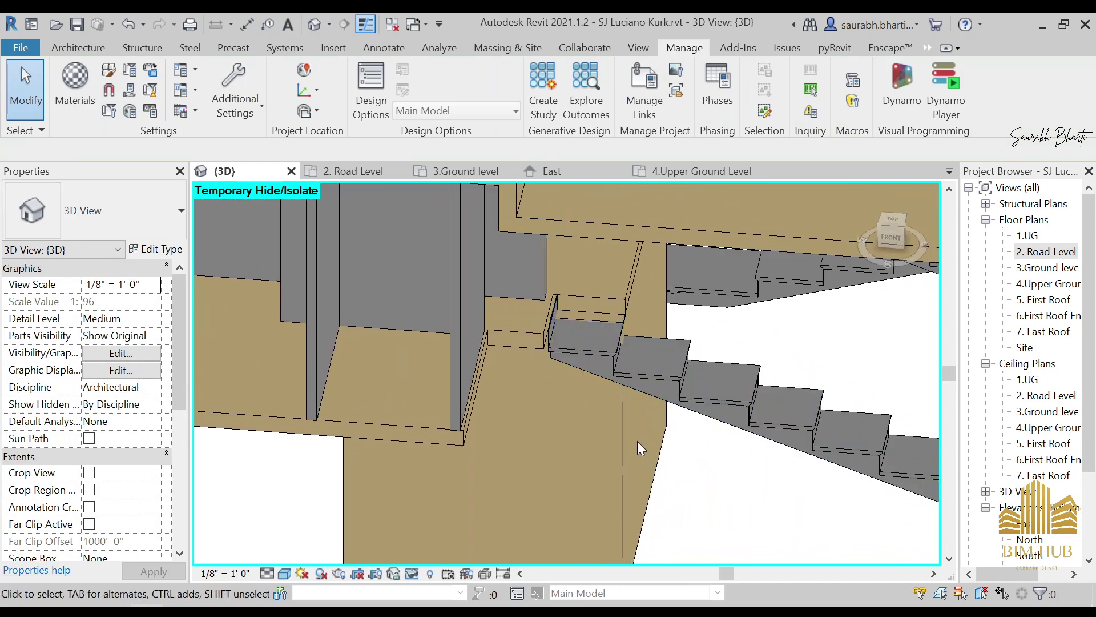
scroll(637, 400, "up", 8)
left_click(629, 366)
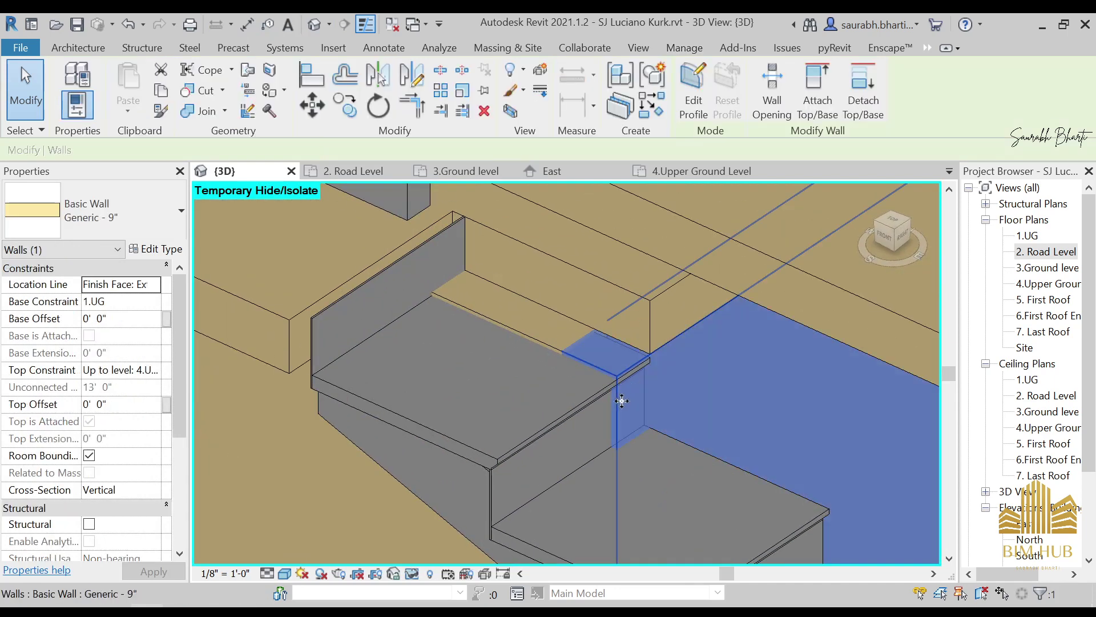
middle_click_drag(621, 397, 625, 374, "shift")
key("Escape")
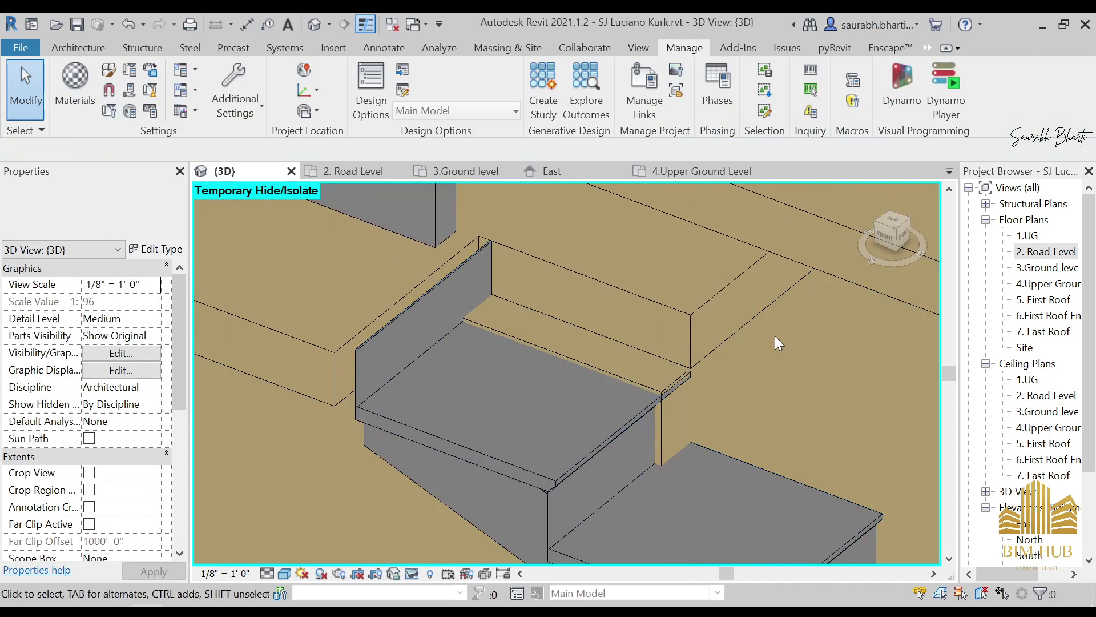
Step: Reopen the 2. Road Level plan and shift the front wall inward to about 5'-8" from the parallel wall, unjoining it from the floor
double_click(1051, 246)
left_click(643, 406)
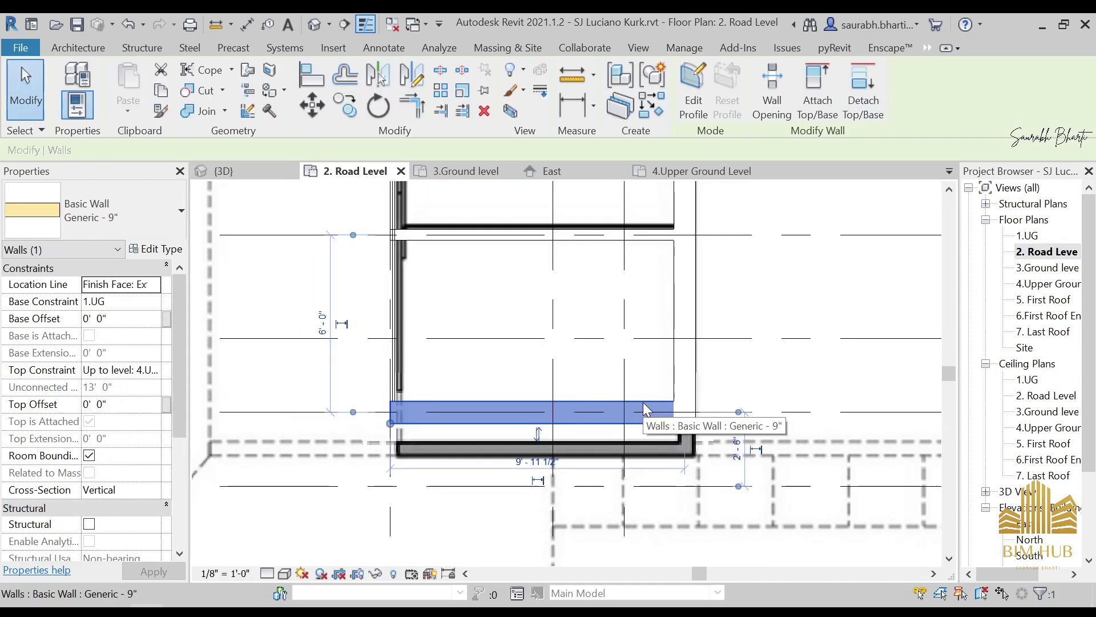
left_click_drag(643, 402, 643, 395)
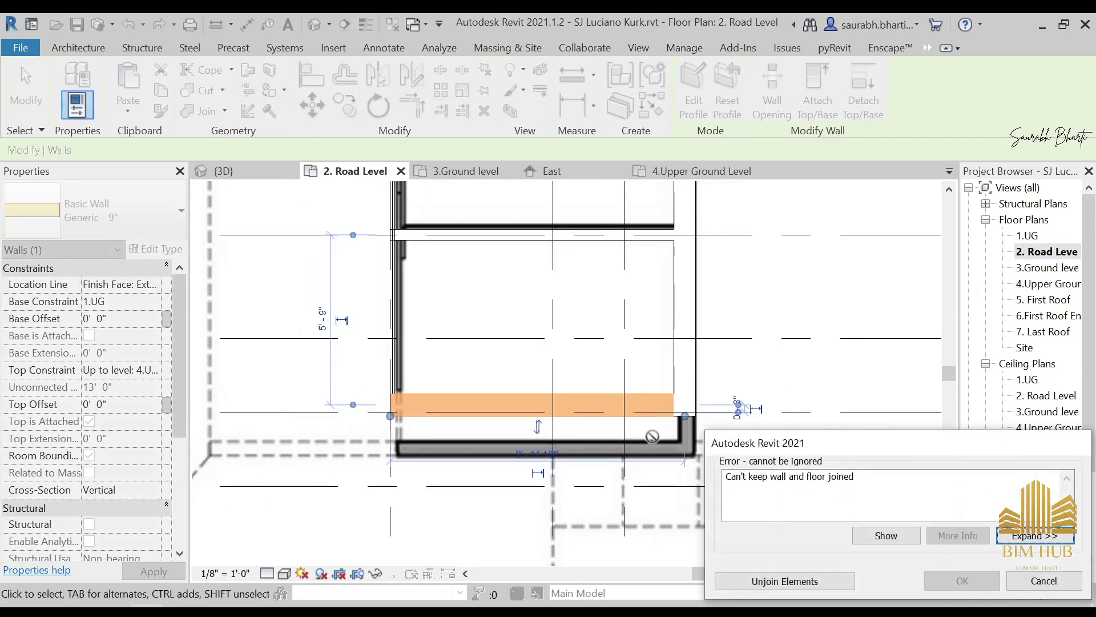
left_click(795, 581)
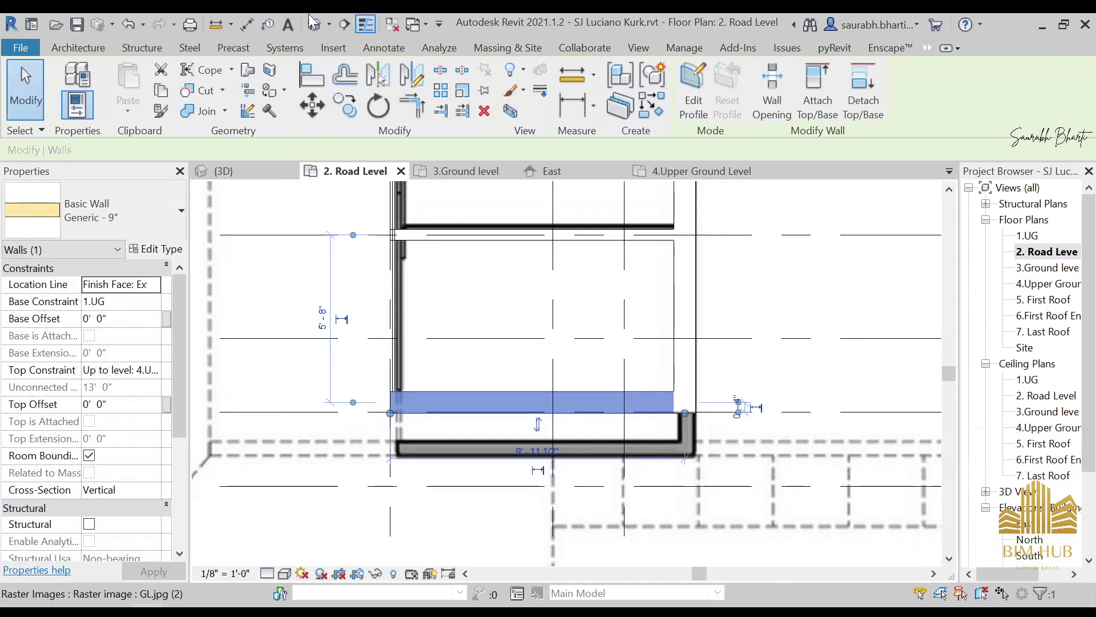
Step: In the 3D view, select the front wall behind the top step and nudge it into line with the stair's upper end
left_click(314, 24)
middle_click_drag(562, 385, 673, 531, "shift")
scroll(645, 434, "down", 2)
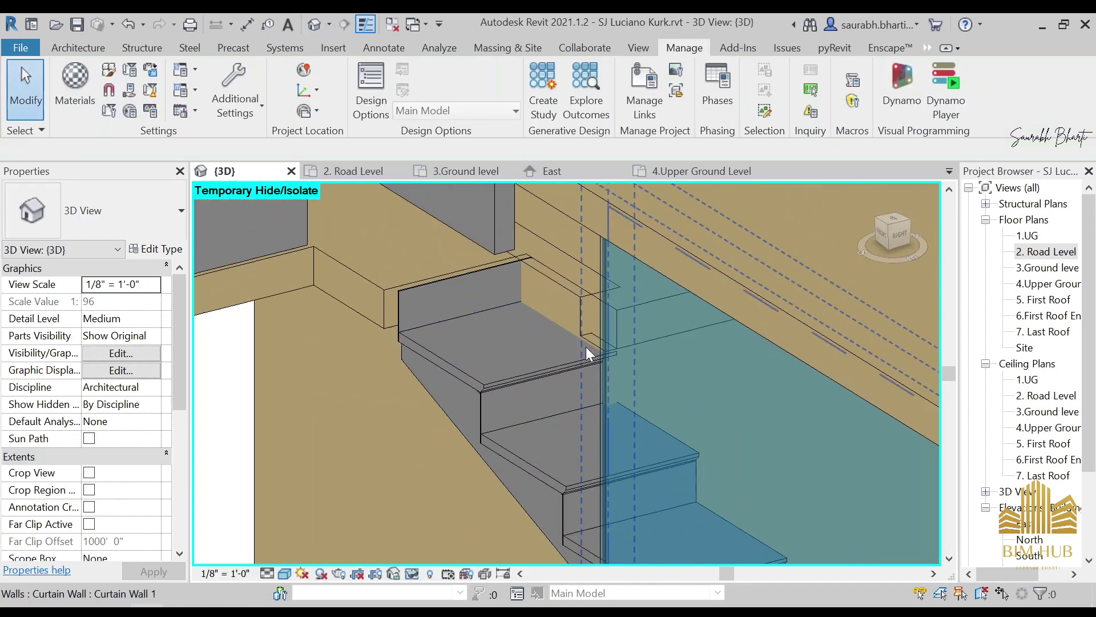
middle_click_drag(586, 347, 729, 379, "shift")
left_click(714, 379)
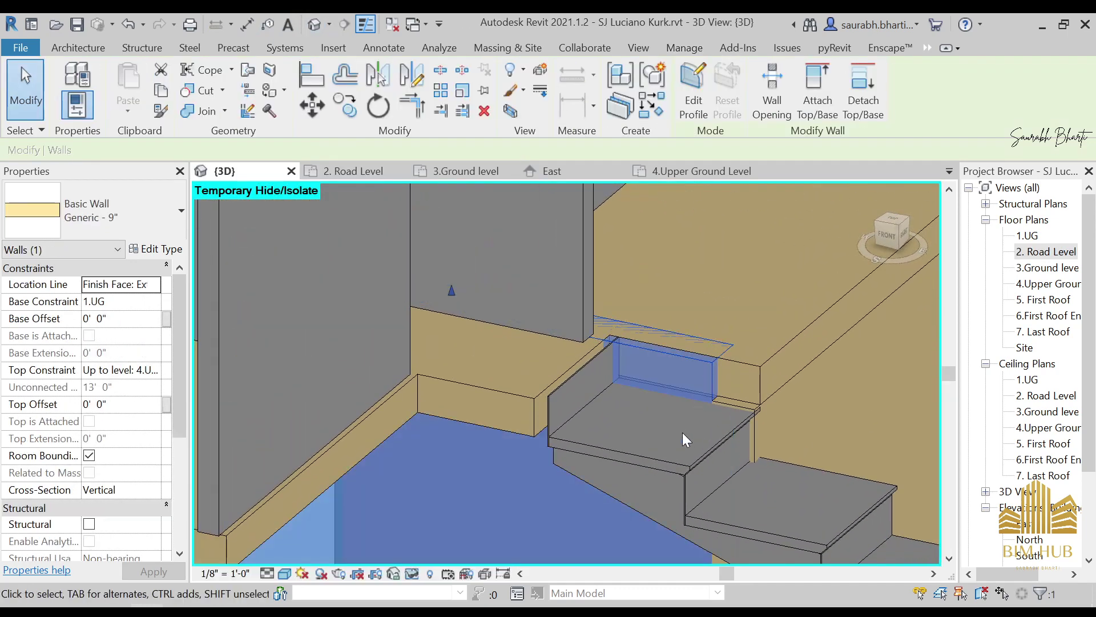
key("Down")
key("Up")
key("Up")
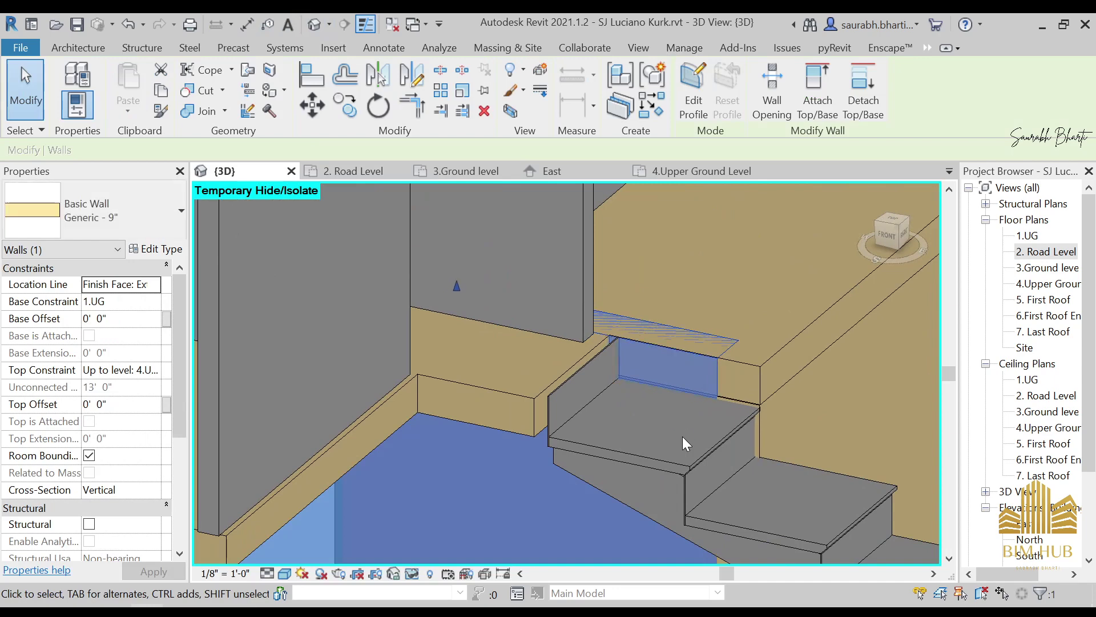
key("Up")
middle_click_drag(598, 392, 617, 406, "shift")
key("Escape")
Step: Try to attach the front wall's top to the upper floor slab, unjoining the conflicting elements
left_click(650, 408)
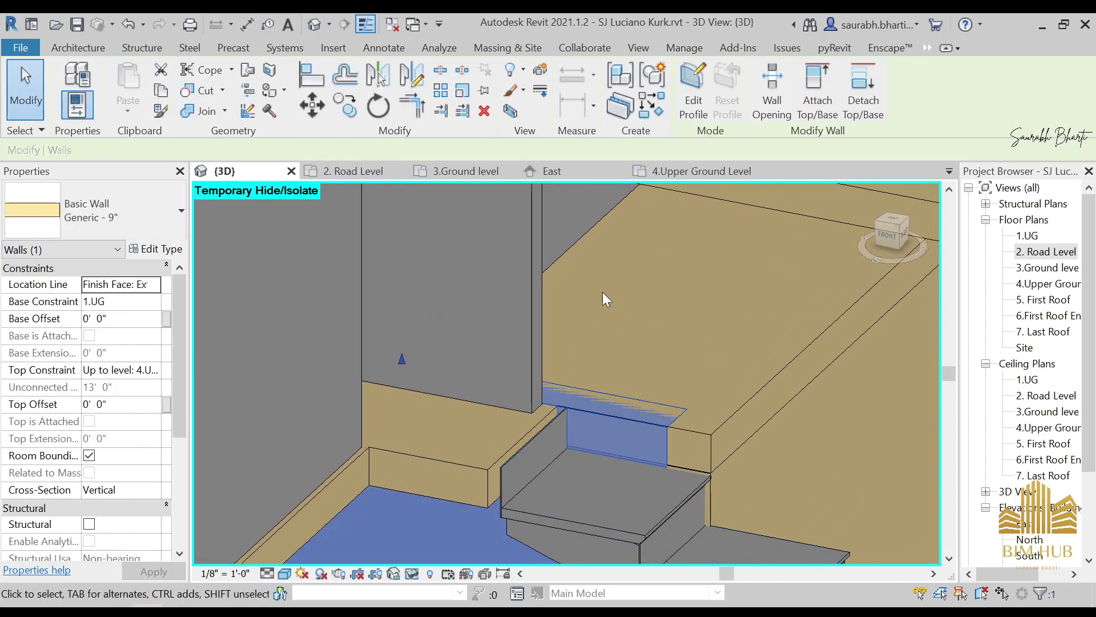
left_click(811, 83)
left_click(447, 458)
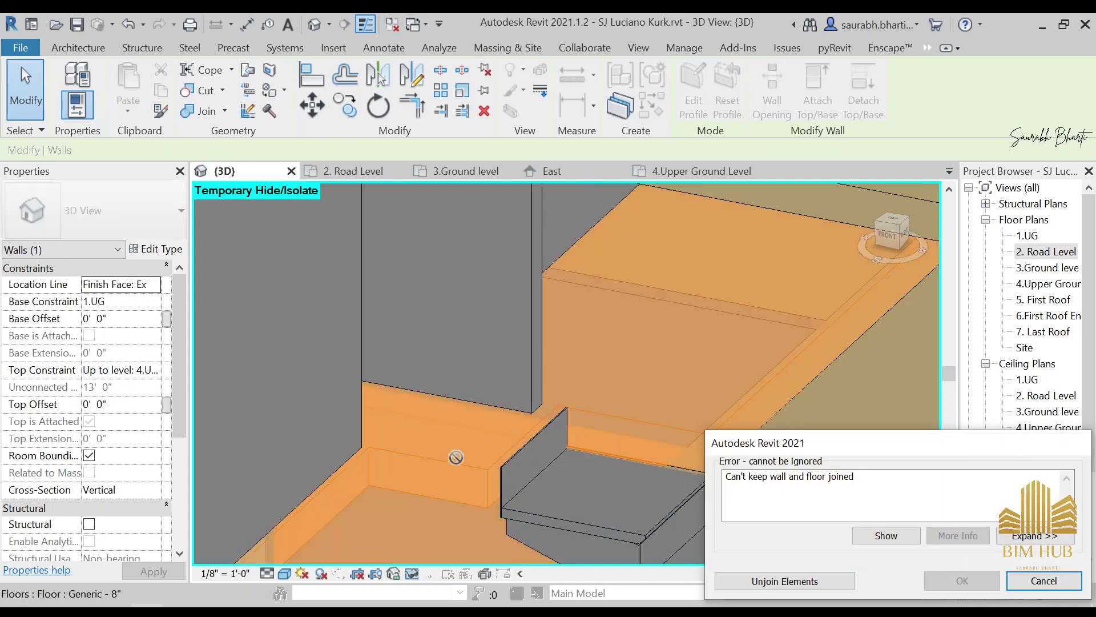
left_click(733, 571)
key("Escape")
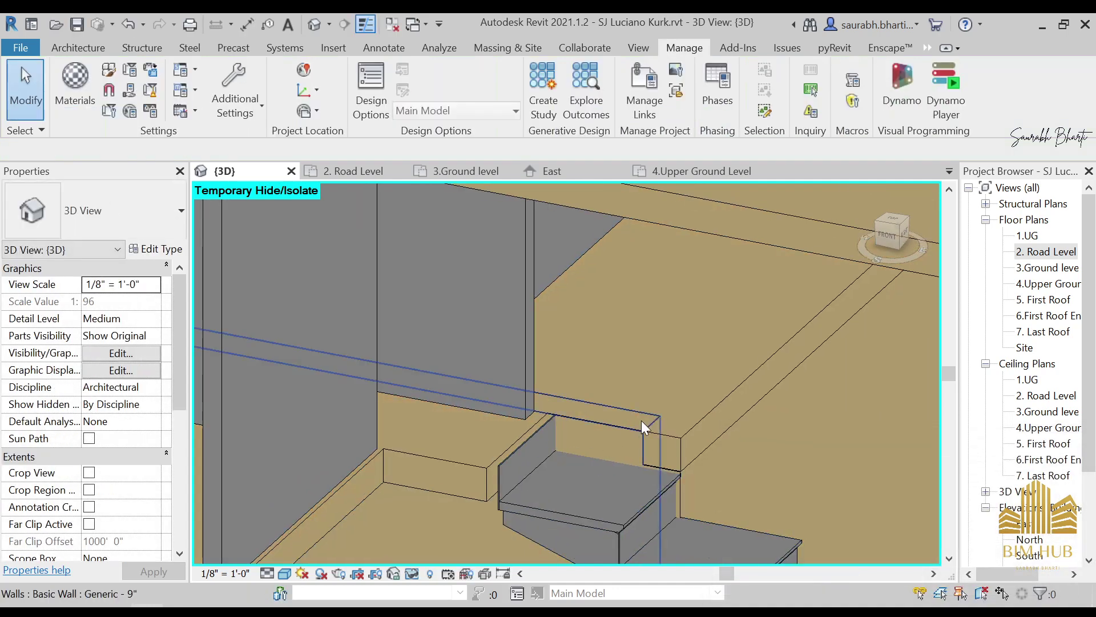
Step: Viewing from the front, lower the front wall's top to the underside of the upper slab, a top offset of -0' 8"
left_click(642, 421)
middle_click_drag(610, 478, 783, 313, "shift")
left_click(892, 231)
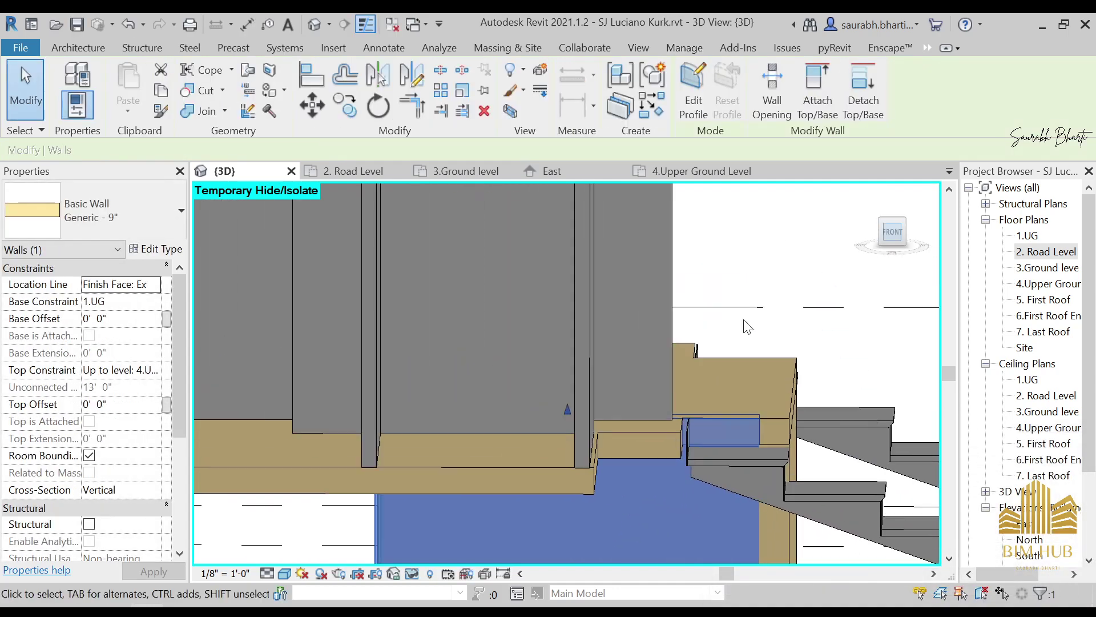
scroll(567, 322, "up", 2)
middle_click_drag(567, 321, 577, 517)
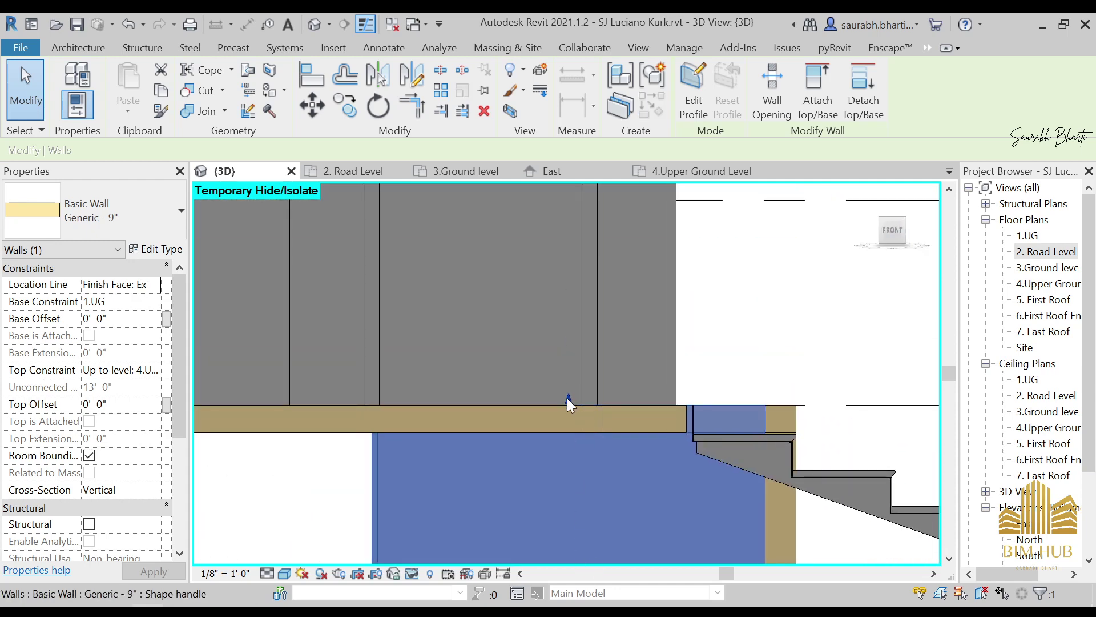
left_click_drag(569, 403, 581, 434)
scroll(588, 434, "down", 2)
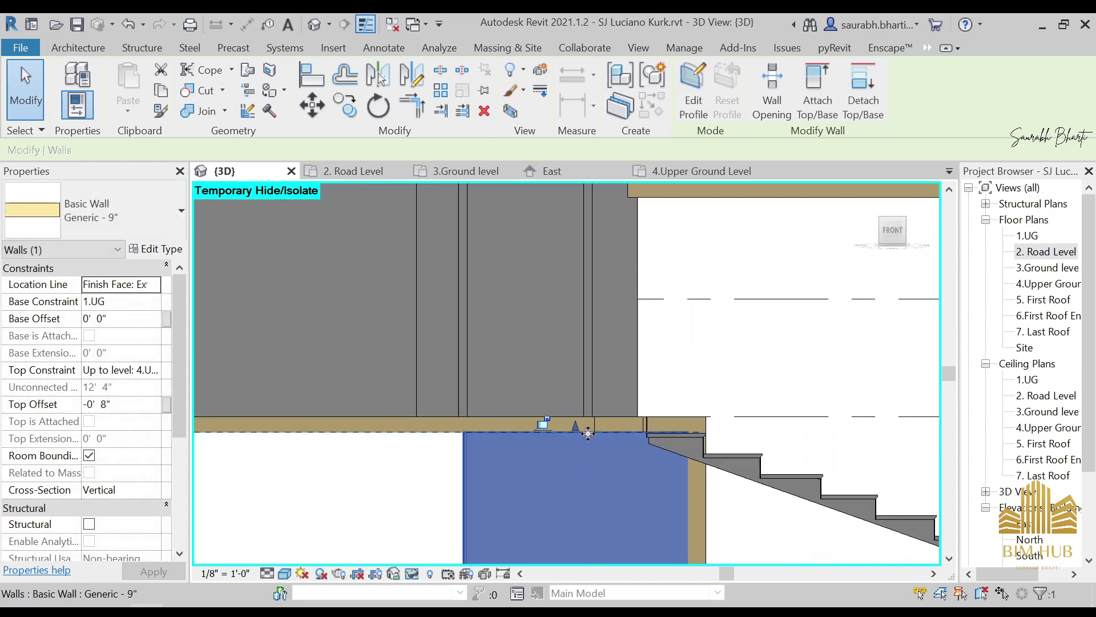
Step: Inspect the junction of stairs, wall and slab from the back and select the upper 8" floor slab
middle_click_drag(588, 434, 455, 463, "shift")
key("Escape")
scroll(625, 468, "up", 3)
scroll(577, 485, "up", 5)
middle_click_drag(562, 510, 486, 434, "shift")
left_click(490, 423)
scroll(706, 394, "down", 2)
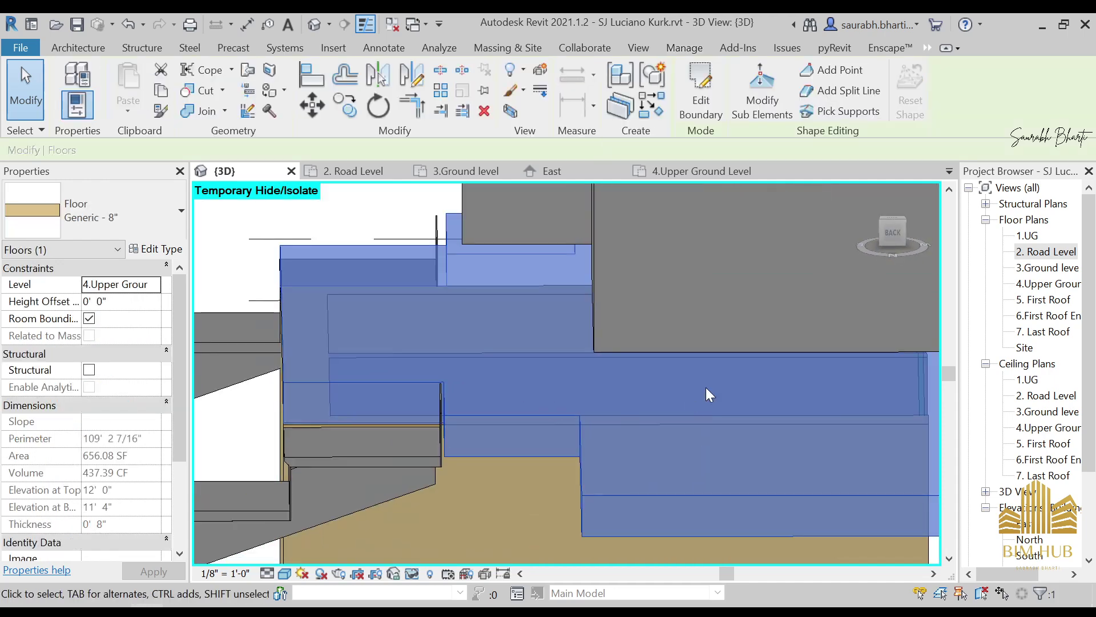
Step: Edit the slab's boundary in the 4.Upper Ground Level plan and move its short edge at the lower stair onto the adjacent grid line
left_click(892, 230)
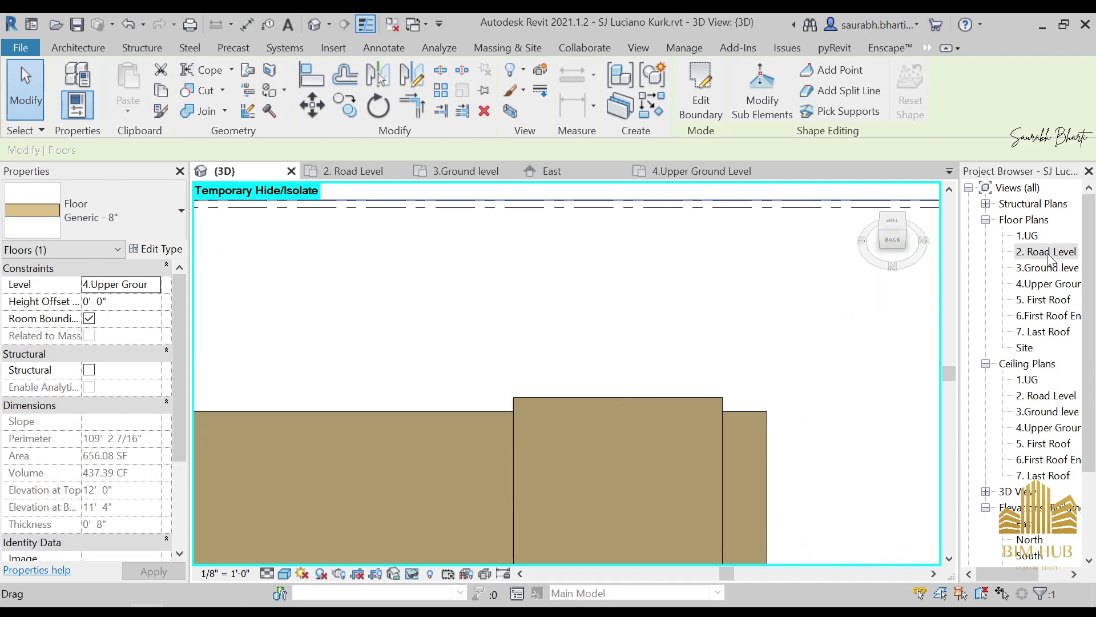
double_click(1049, 269)
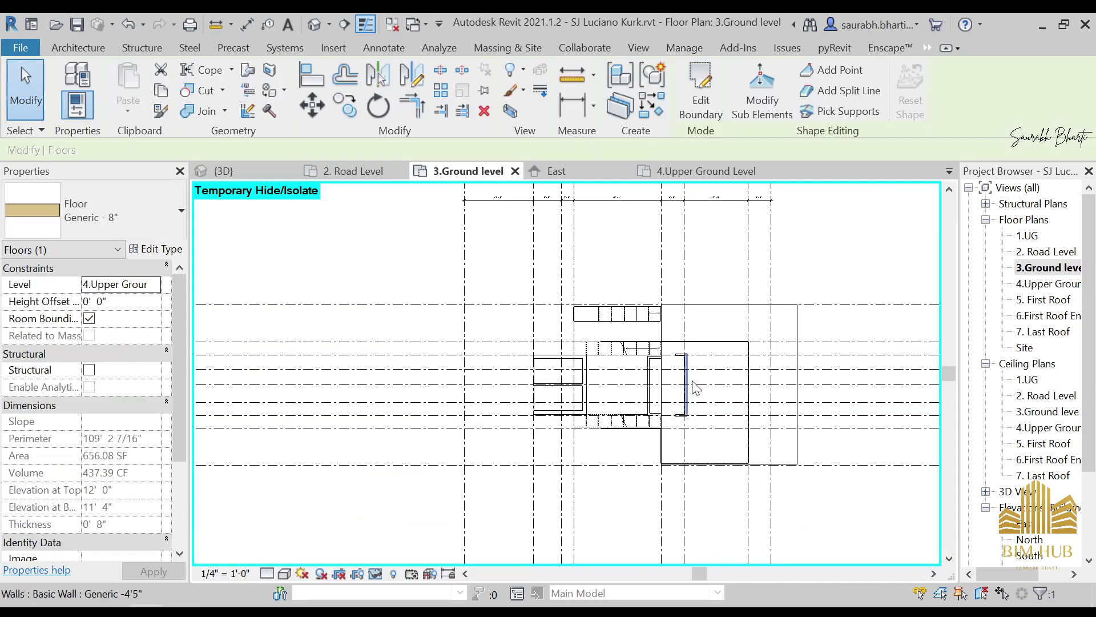
scroll(692, 380, "up", 2)
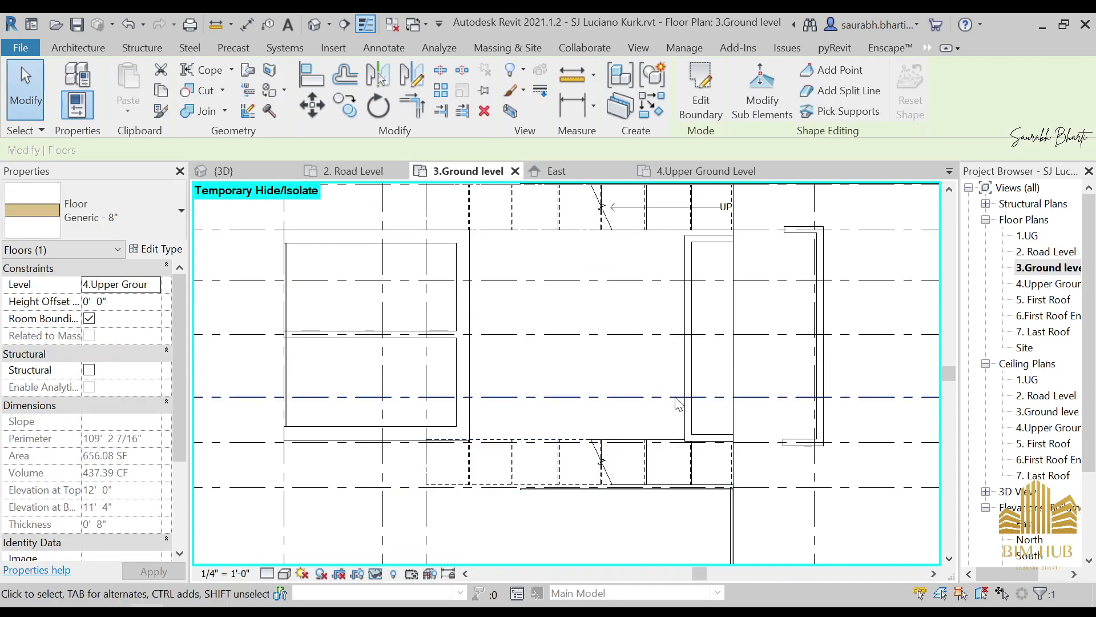
double_click(1036, 288)
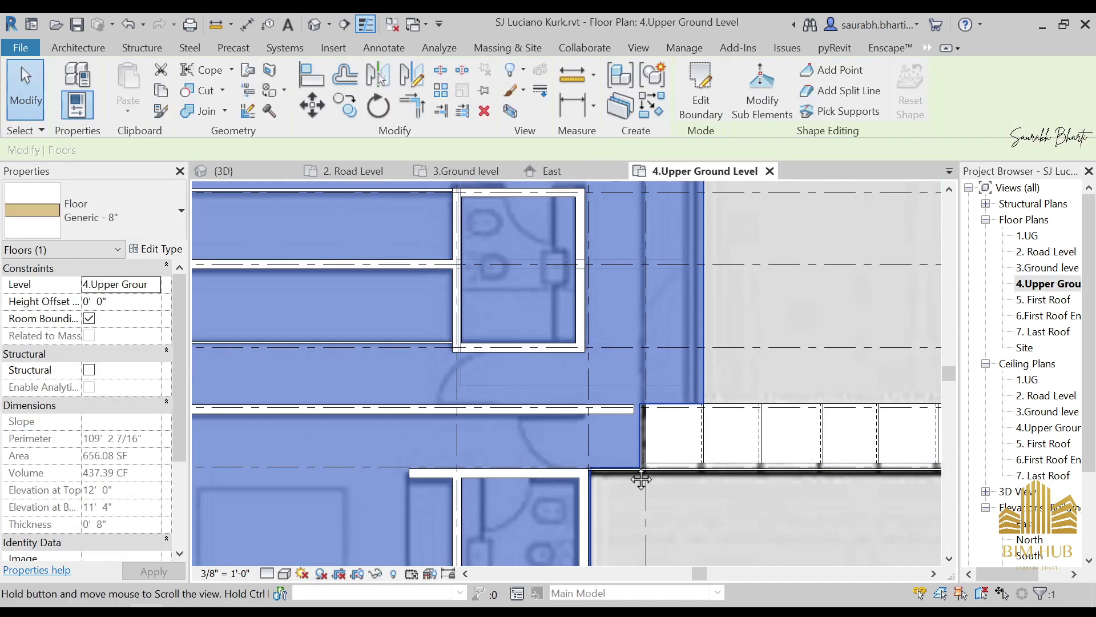
scroll(685, 503, "up", 5)
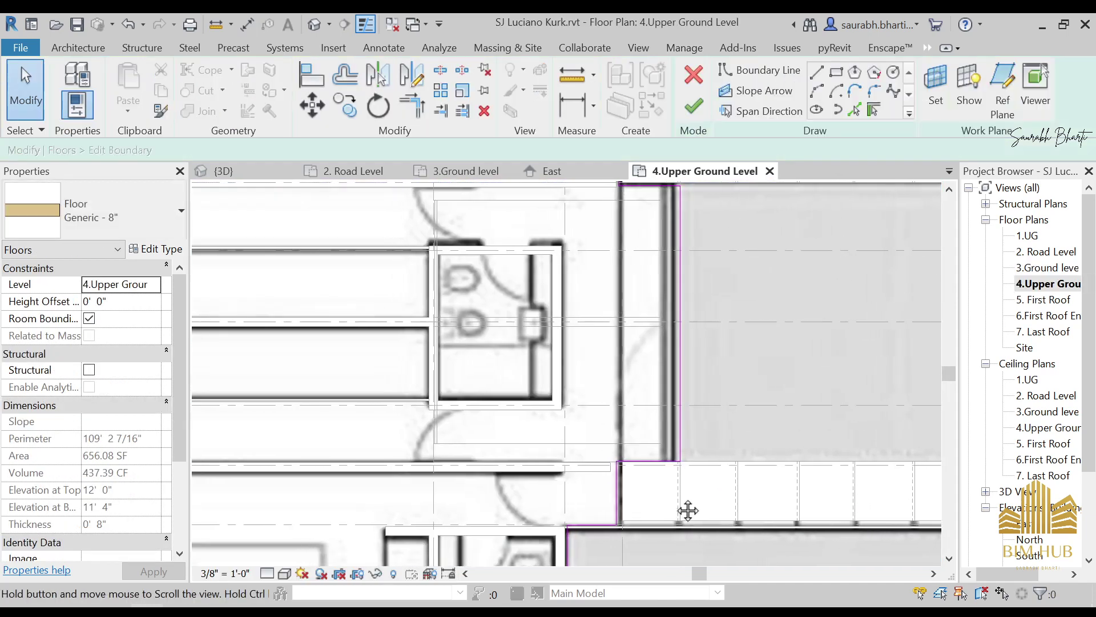
left_click(635, 408)
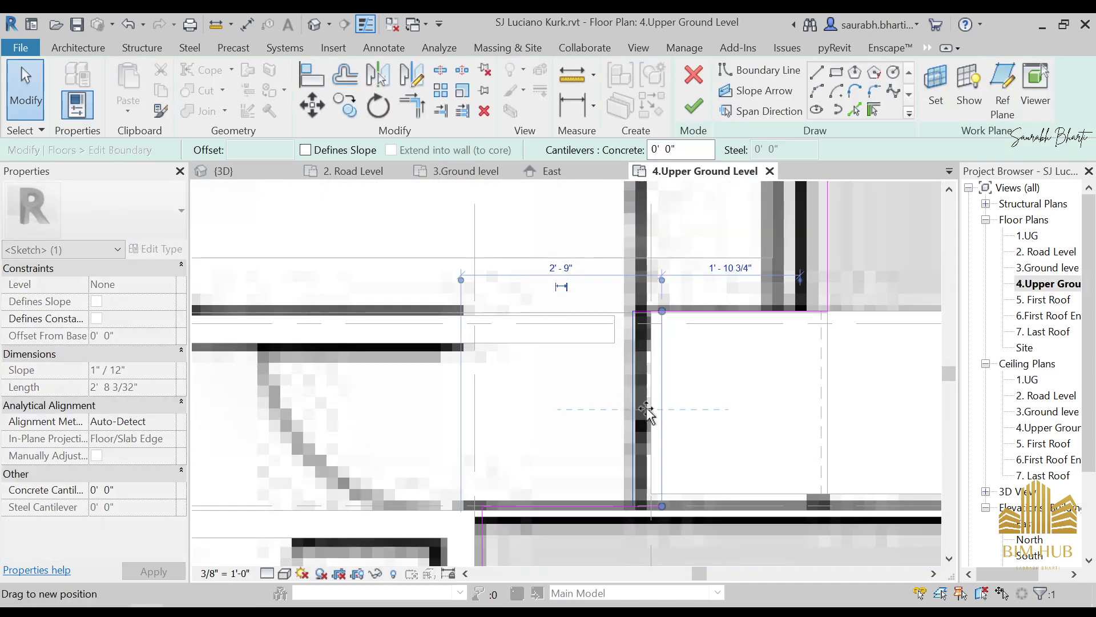
left_click_drag(640, 409, 654, 404)
Step: Move the slab boundary's short edge at the opposite stair, marked DN, onto the same grid line
scroll(678, 365, "down", 3)
mouse_move(711, 377)
middle_mouse_down()
mouse_move(725, 404)
mouse_move(657, 557)
middle_mouse_up()
scroll(631, 336, "up", 5)
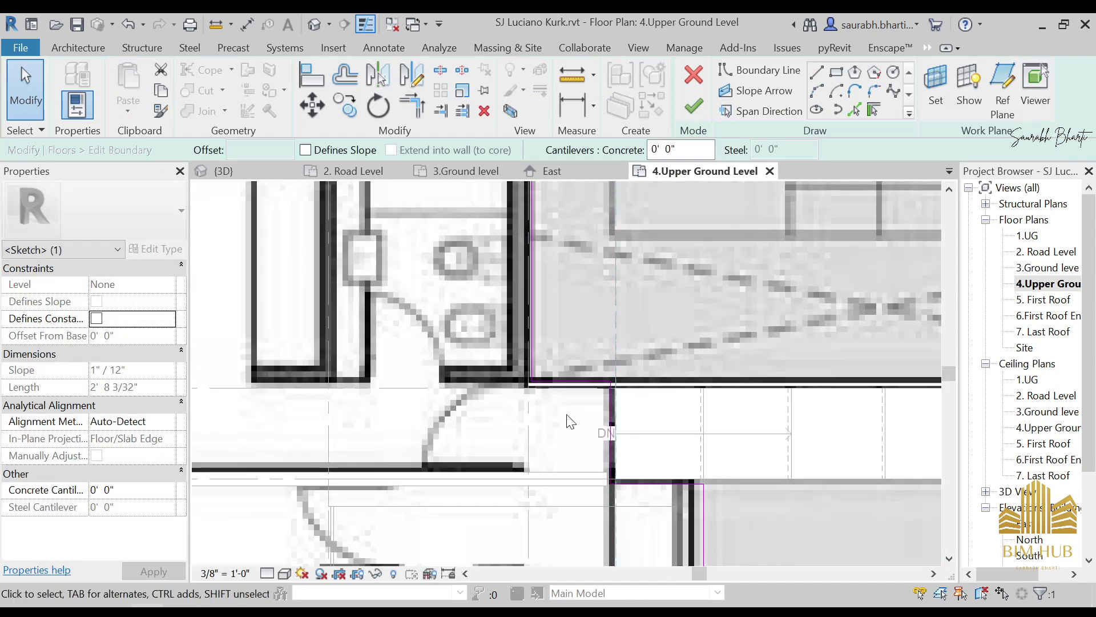
mouse_move(643, 414)
left_mouse_down()
mouse_move(666, 411)
mouse_move(650, 408)
left_mouse_up()
key("Escape")
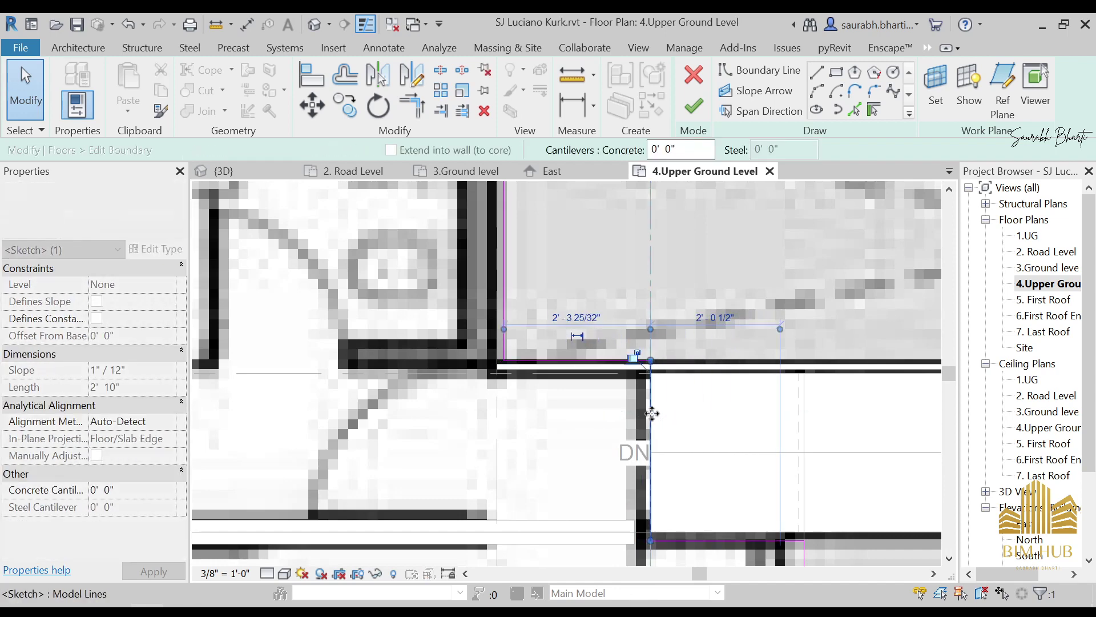
Step: Finish the slab boundary edit with the project saved and walls attached to the slab's underside, unjoining the conflicting elements
left_click(694, 107)
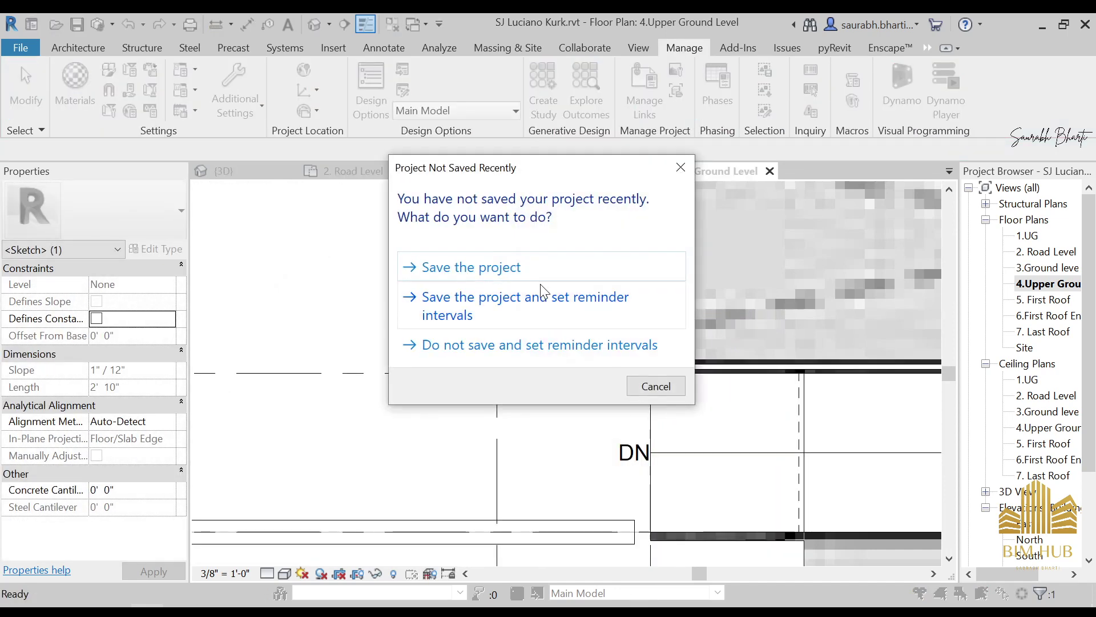
left_click(542, 272)
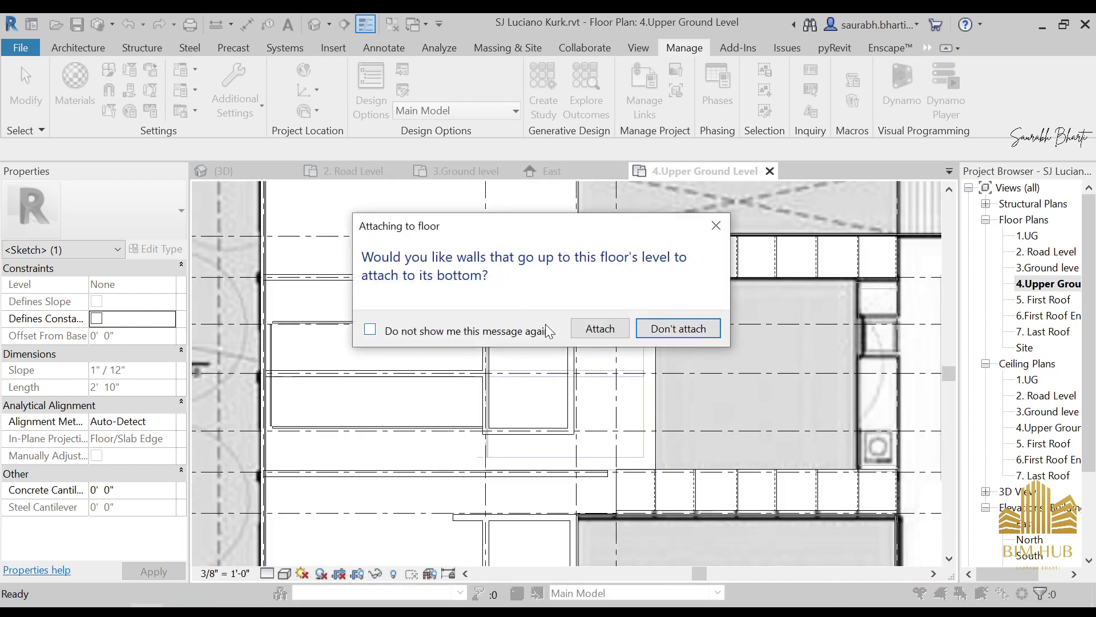
left_click(600, 328)
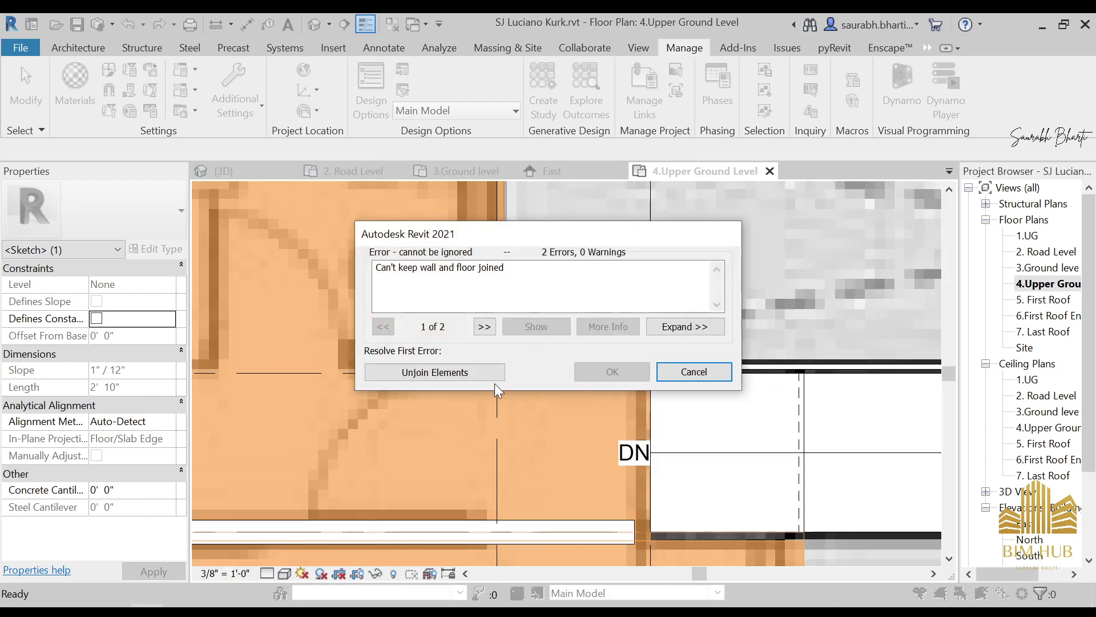
left_click(491, 376)
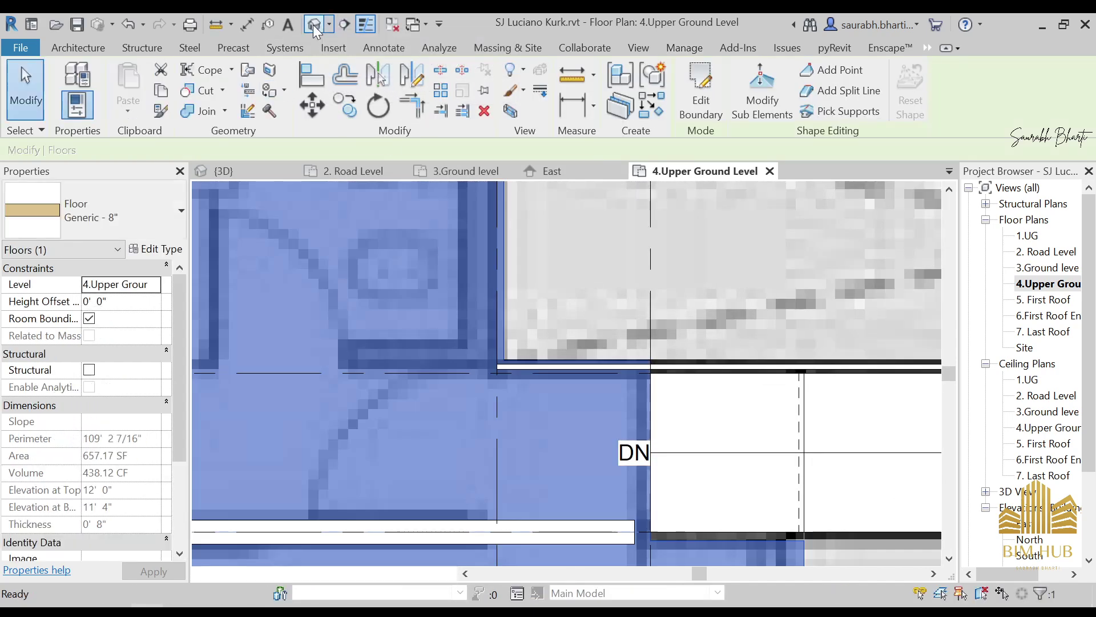
Step: Return to the 3D view, check the slab edge at the top of the stairs and select the upper stair
left_click(313, 25)
middle_click_drag(594, 442, 615, 397, "shift")
scroll(616, 398, "up", 3)
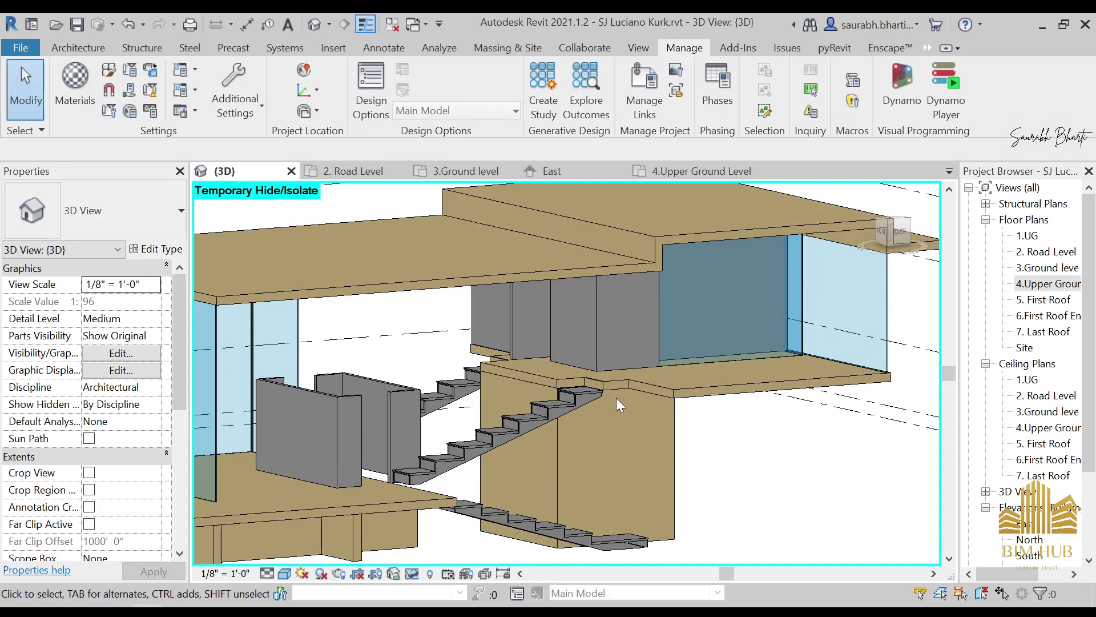
scroll(616, 398, "up", 4)
left_click(628, 382)
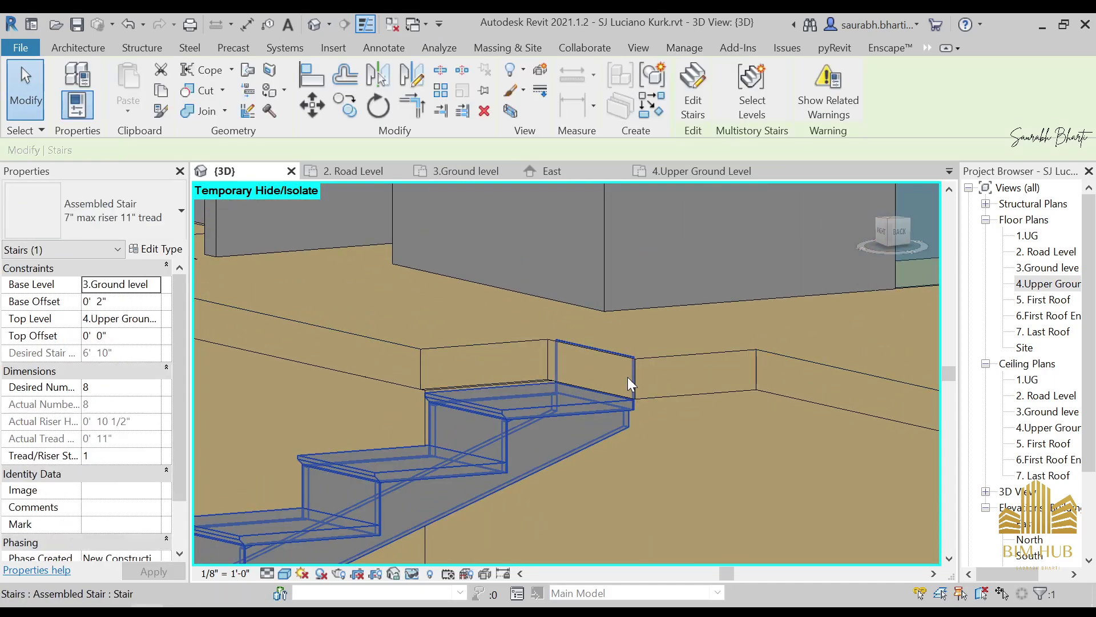
Step: Examine how the upper floor slab's edges meet the tops of both upper stairs from several angles
scroll(628, 382, "down", 3)
middle_click_drag(591, 466, 570, 491, "shift")
scroll(761, 417, "down", 2)
scroll(761, 417, "down", 3)
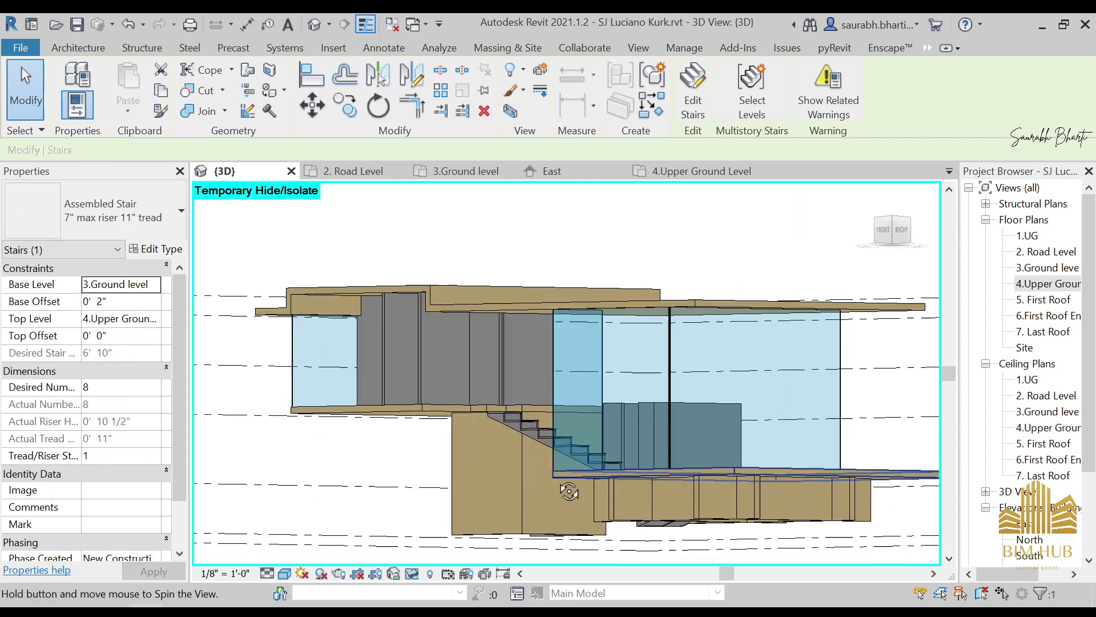
scroll(570, 491, "up", 5)
middle_click_drag(559, 434, 392, 416, "shift")
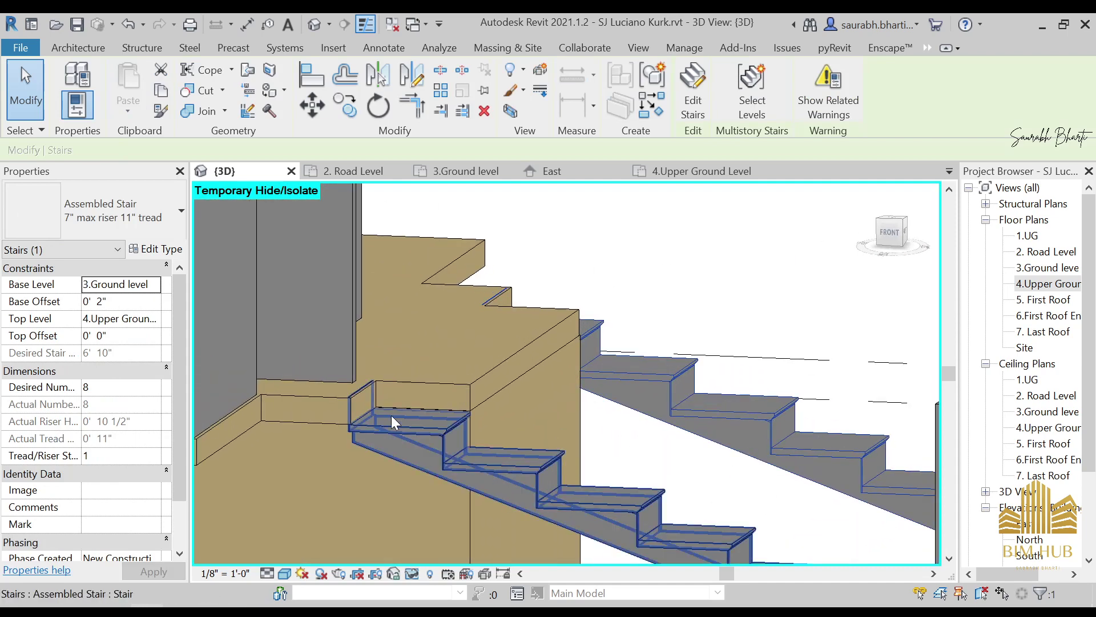
scroll(392, 416, "up", 4)
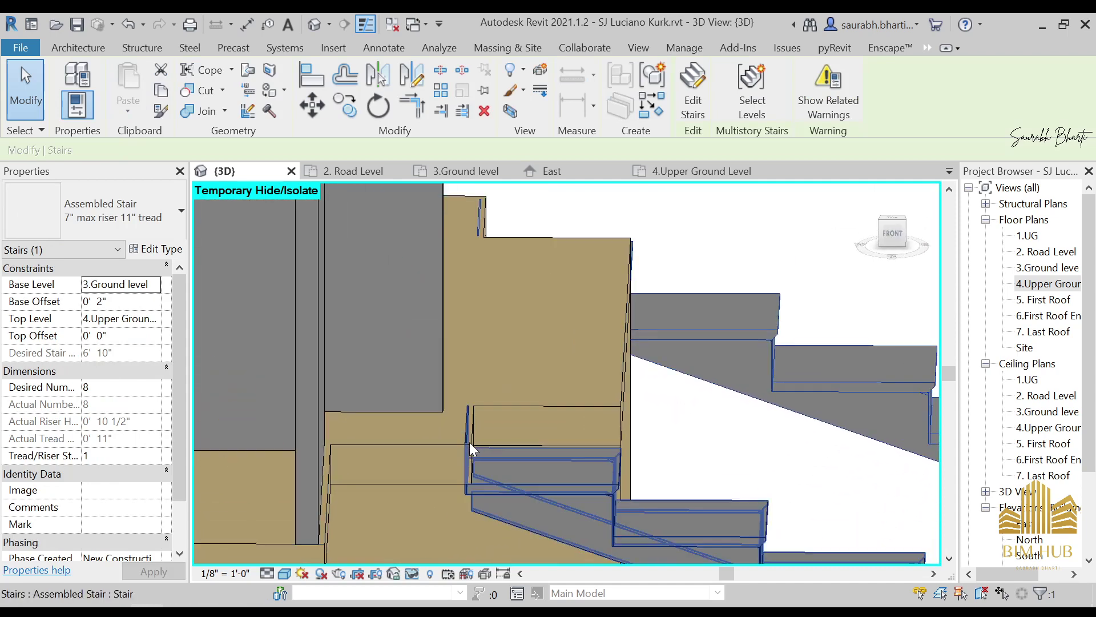
scroll(470, 449, "down", 1)
left_click(461, 449)
middle_click_drag(460, 449, 489, 502, "shift")
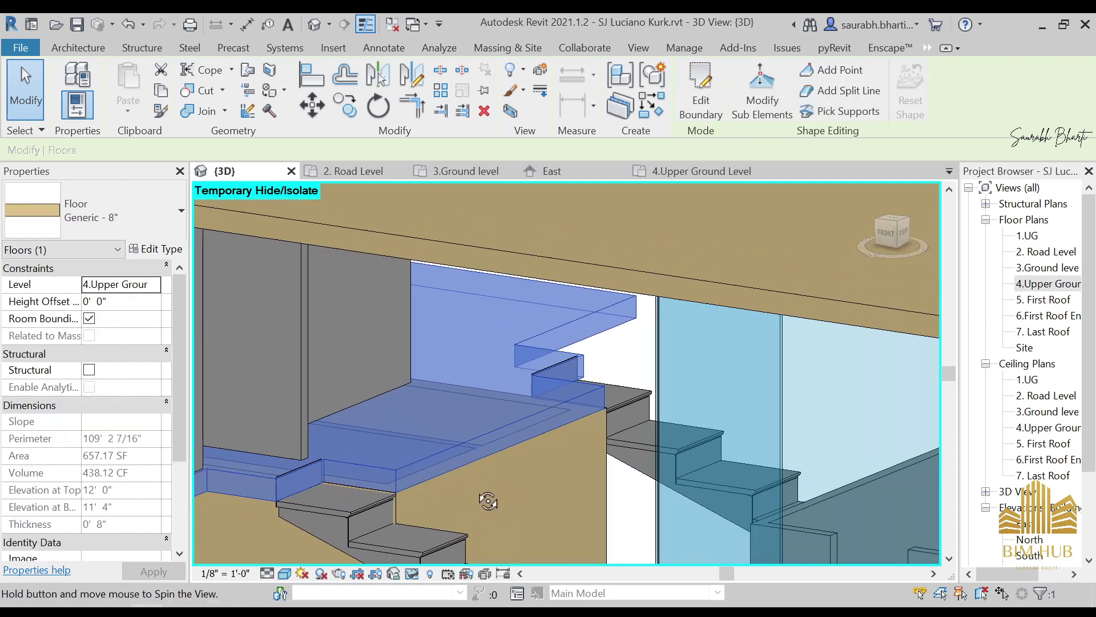
key("Escape")
middle_click_drag(289, 542, 400, 544, "shift")
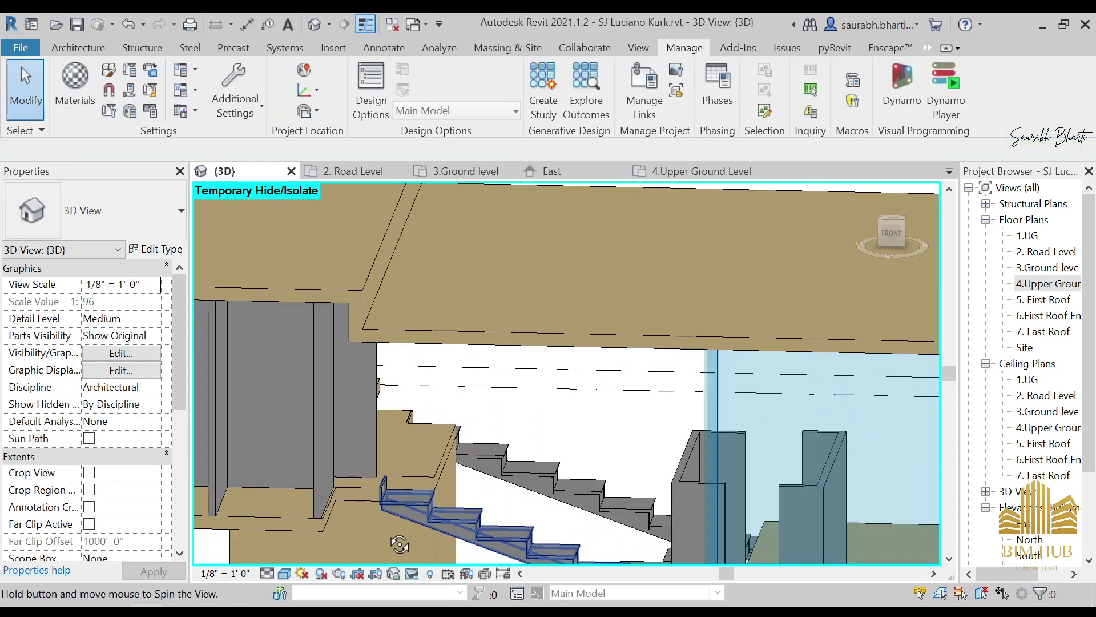
Step: Reset the temporary hide/isolate in the 3D view and inspect the full model from its right side
scroll(614, 515, "down", 3)
middle_click_drag(615, 515, 588, 526, "shift")
scroll(613, 415, "down", 2)
middle_click_drag(708, 434, 594, 510, "shift")
key("h")
key("r")
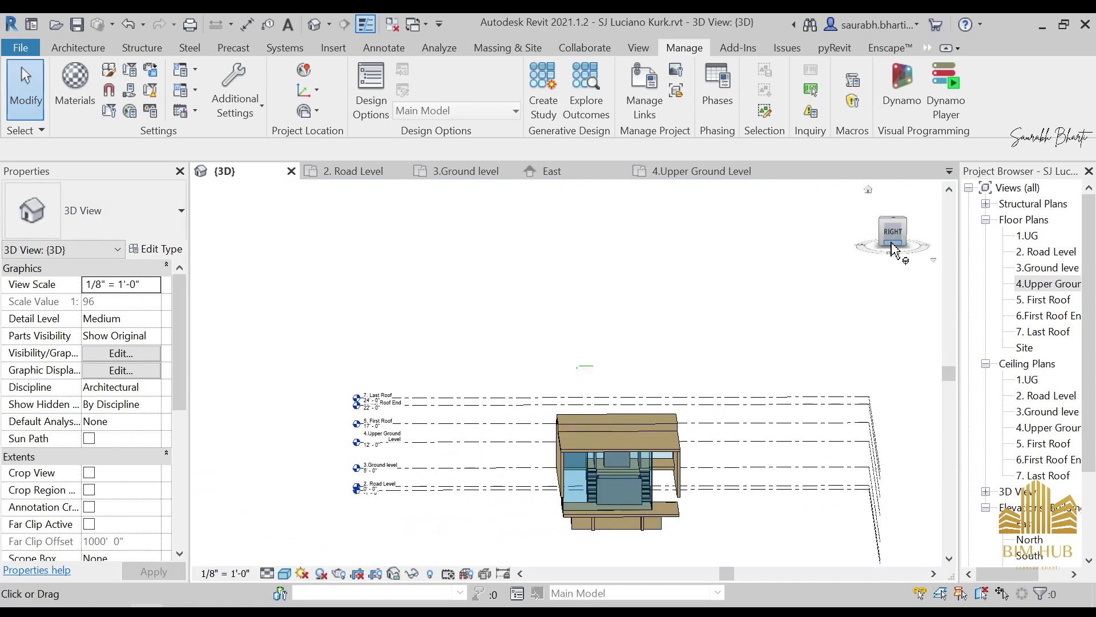
left_click(889, 246)
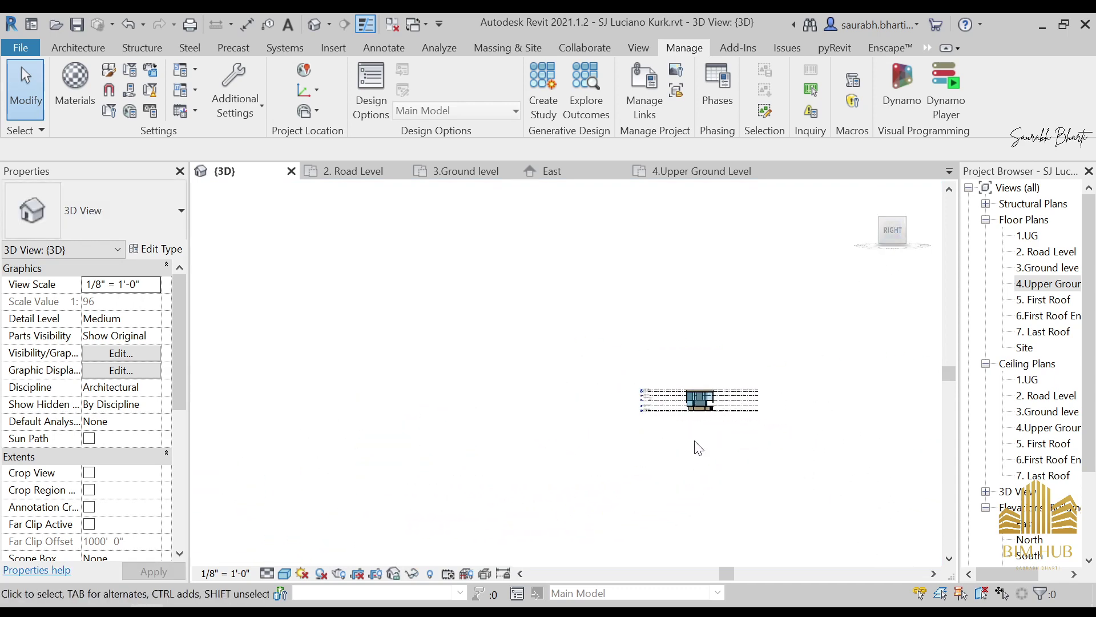
scroll(629, 438, "up", 4)
middle_click_drag(628, 438, 667, 454, "shift")
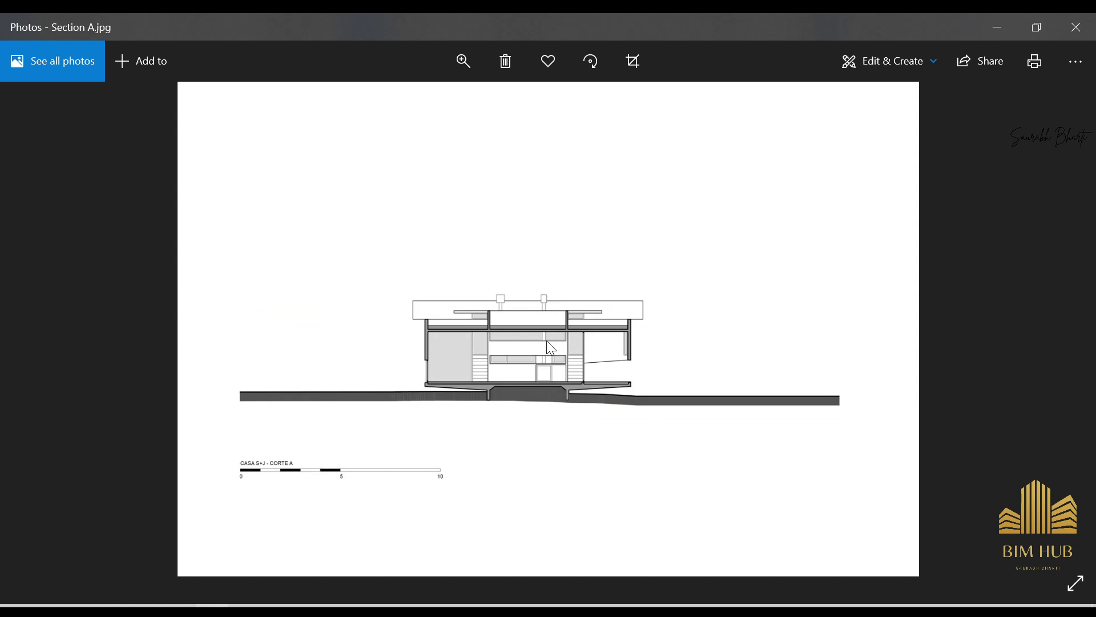
Step: Switch to the Photos window, browse to side 3.jpg and examine the glazed facade's panel divisions up close
key("Right")
key("Right")
key("Right")
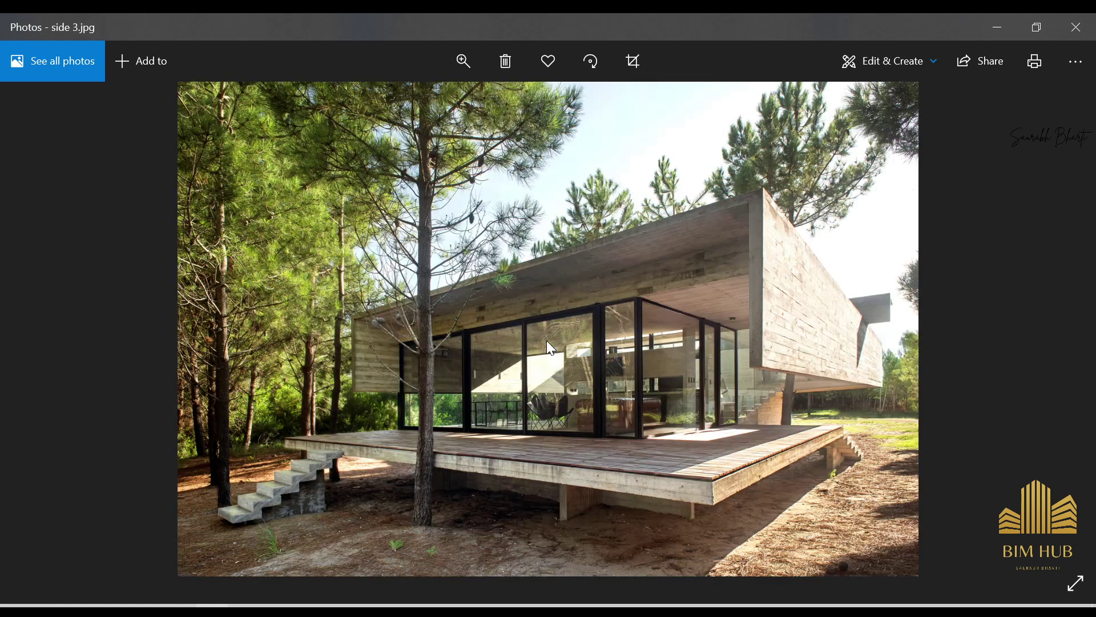
double_click(549, 344)
left_click_drag(388, 321, 459, 324)
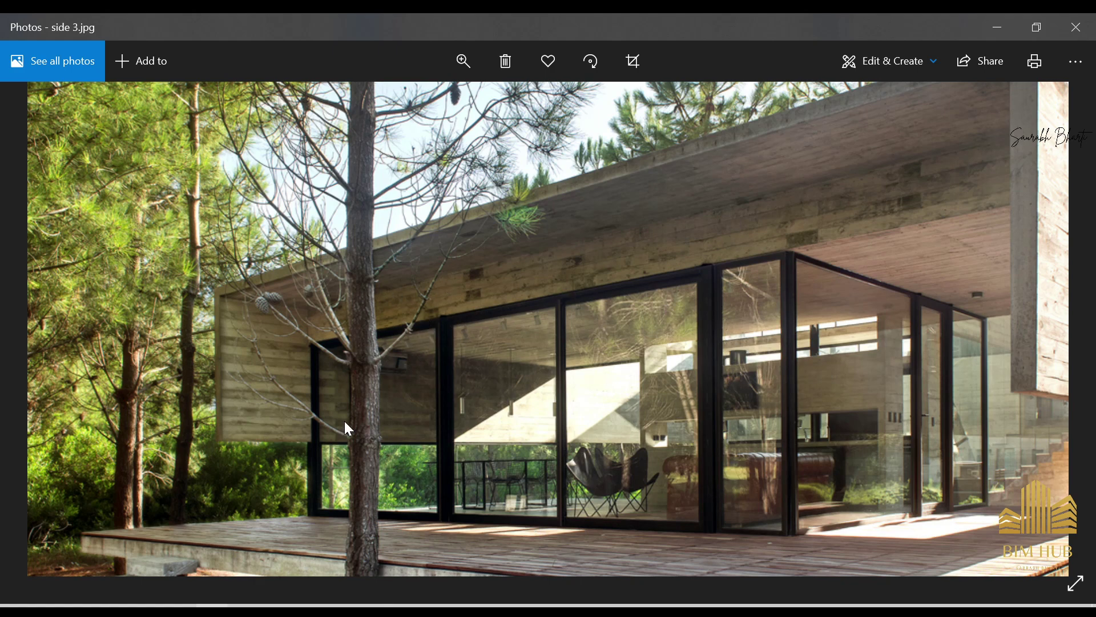
scroll(447, 385, "up", 3, "ctrl")
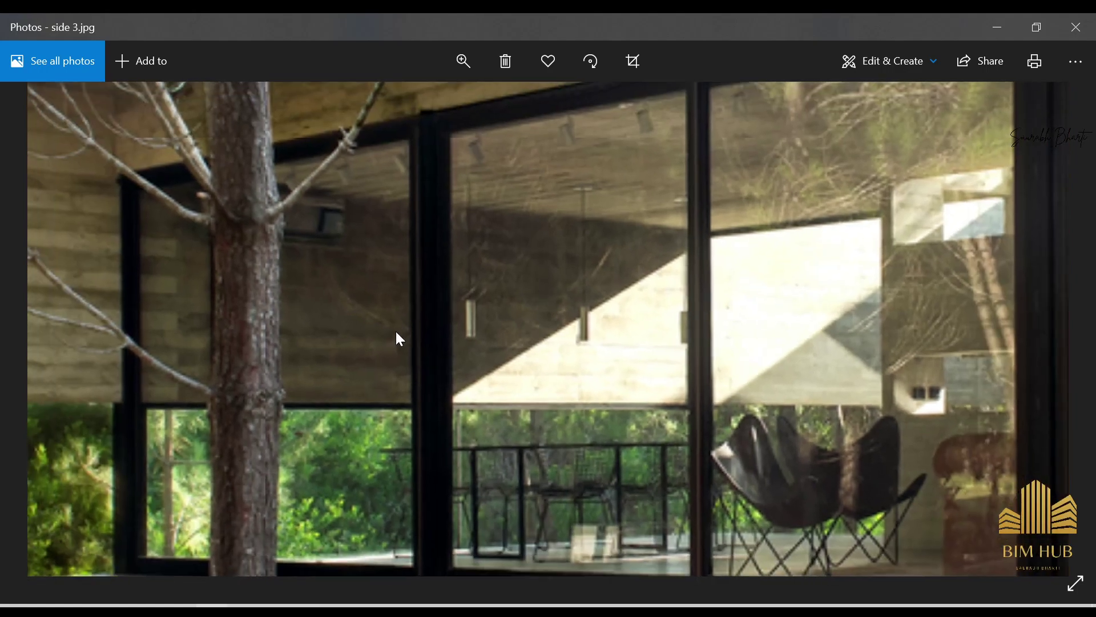
scroll(492, 213, "down", 4, "ctrl")
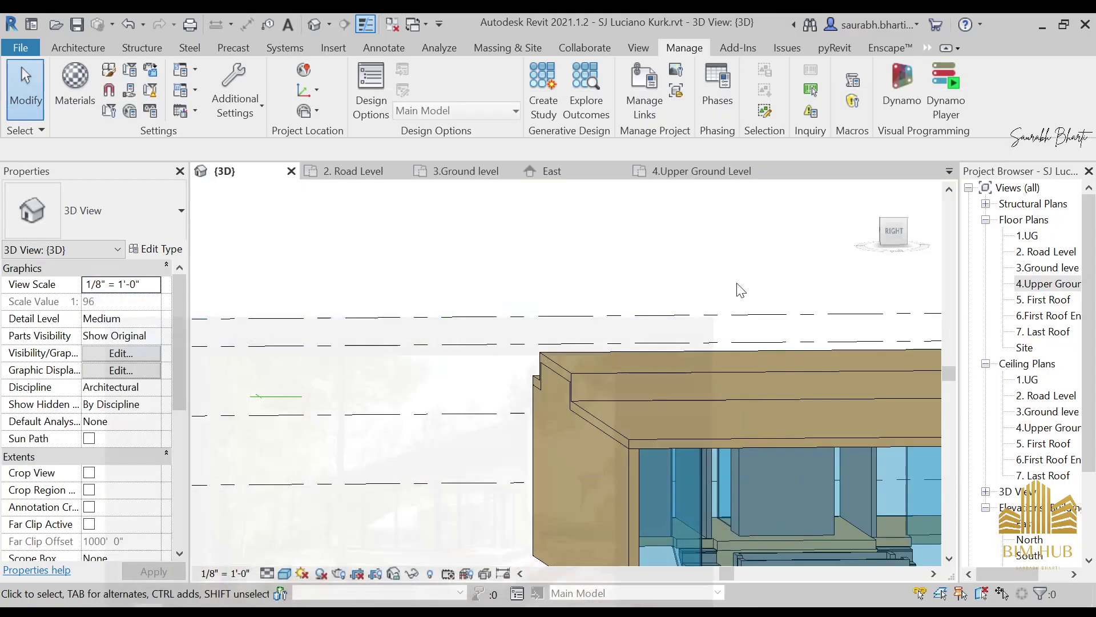
Step: Back in Revit's 3D view, select the large curtain wall facing the terrace deck and view it squarely from the right side
middle_click_drag(738, 286, 660, 452, "shift")
middle_click_drag(585, 423, 697, 448, "shift")
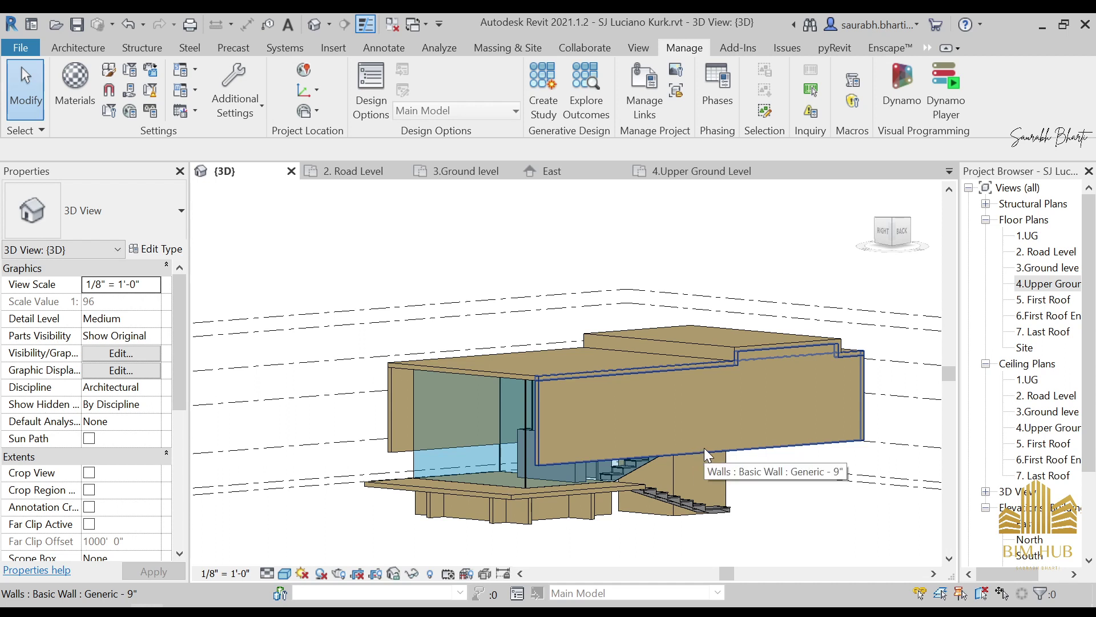
scroll(713, 408, "down", 3)
middle_click_drag(713, 409, 657, 394, "shift")
left_click(656, 394)
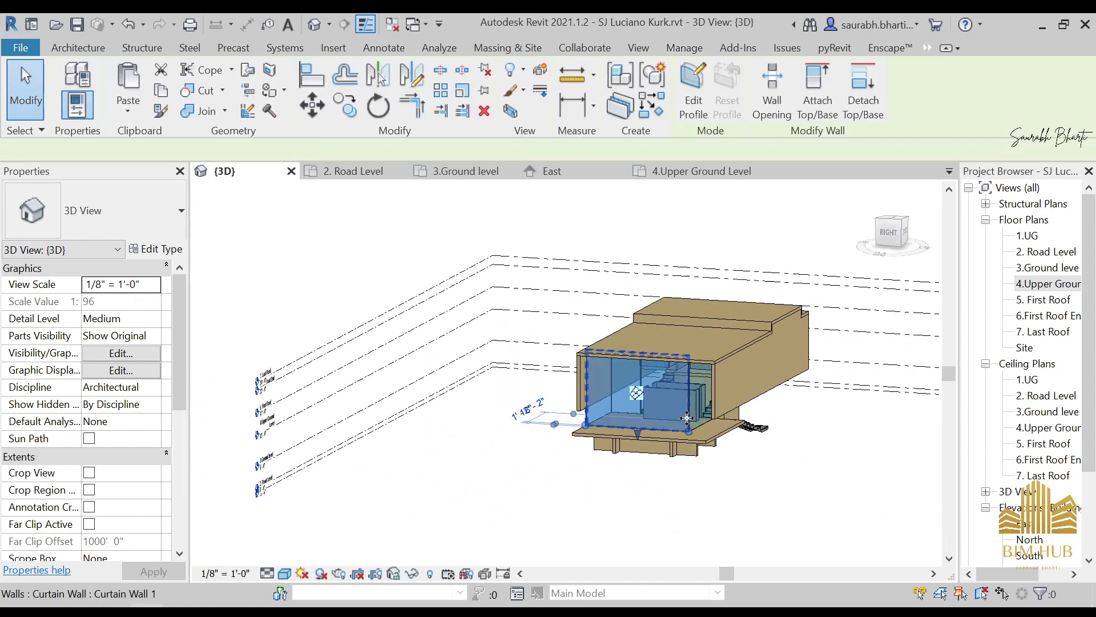
left_click(884, 234)
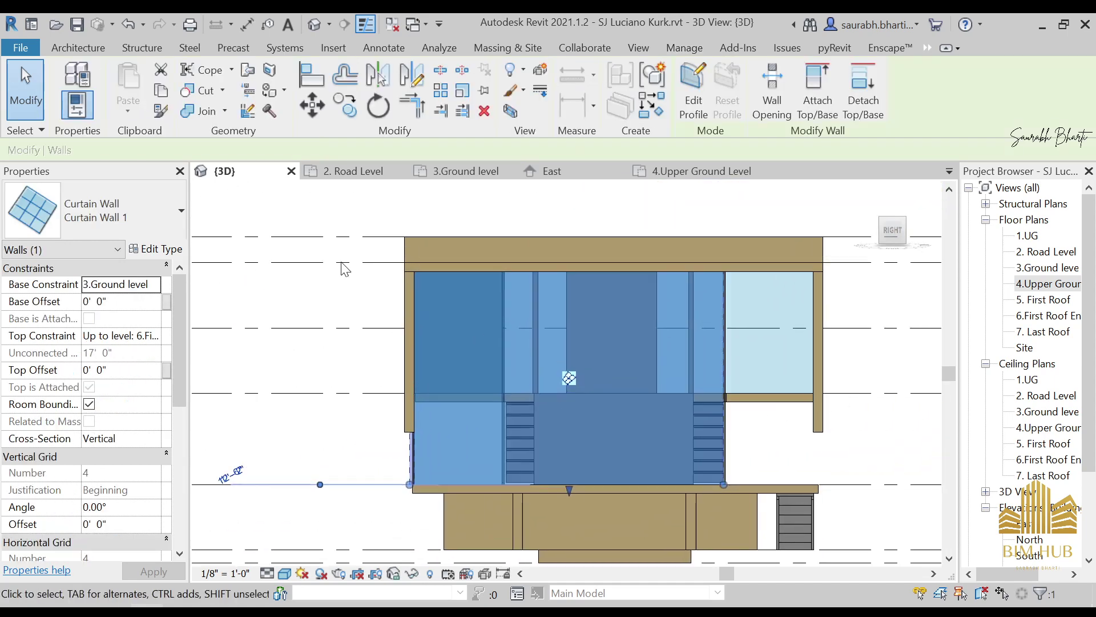
Step: Place a vertical curtain grid line through all segments of the terrace curtain wall, about one fifth of its width from its outer-wall end
left_click(84, 48)
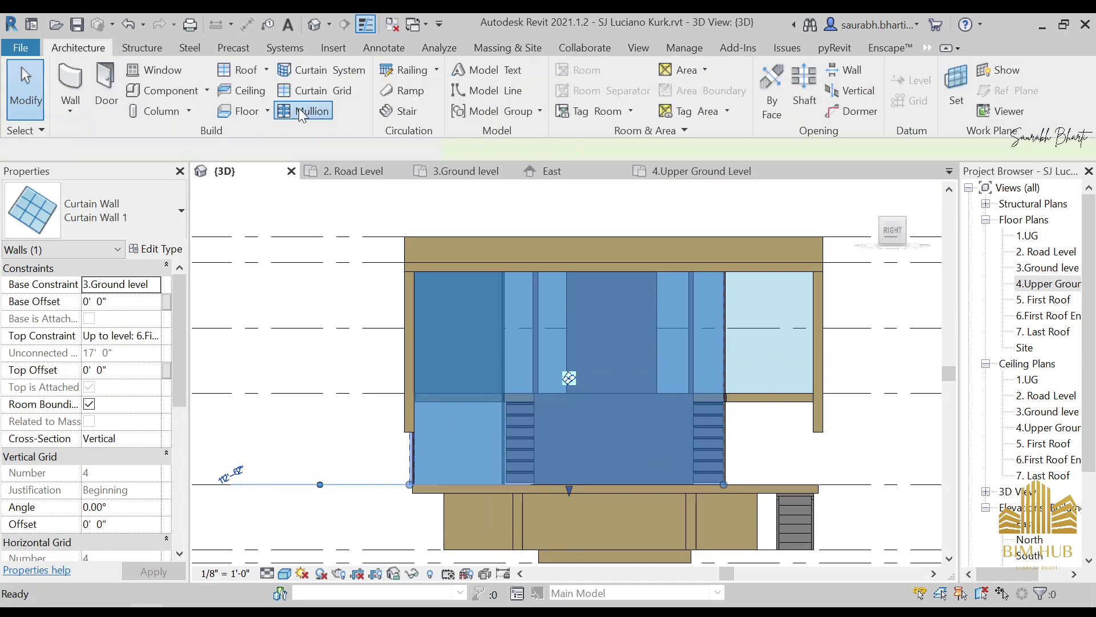
left_click(301, 110)
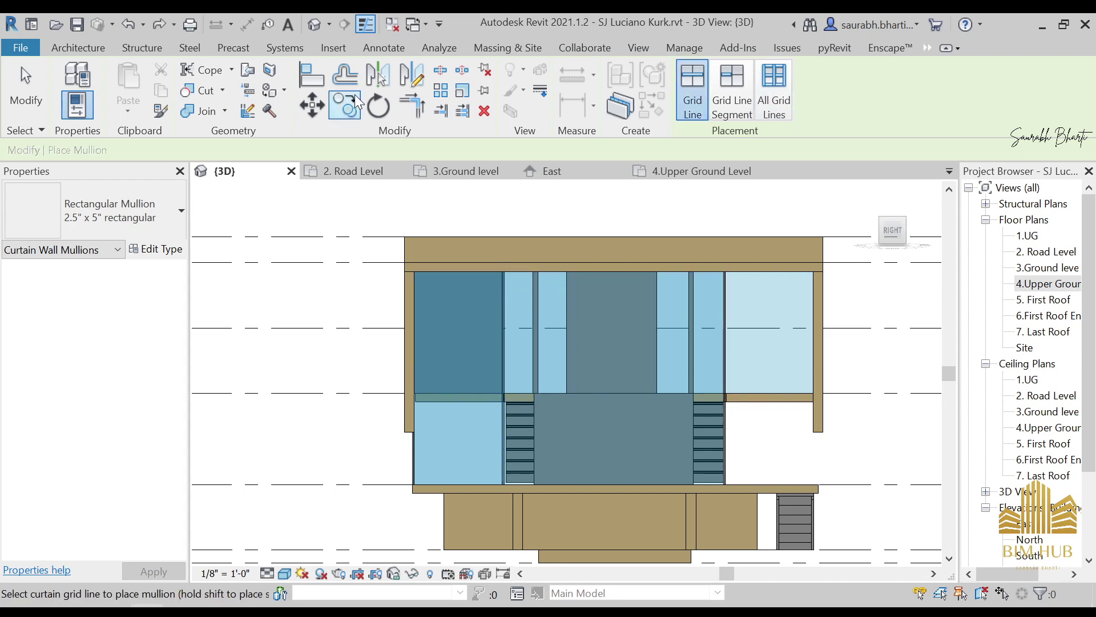
left_click(73, 41)
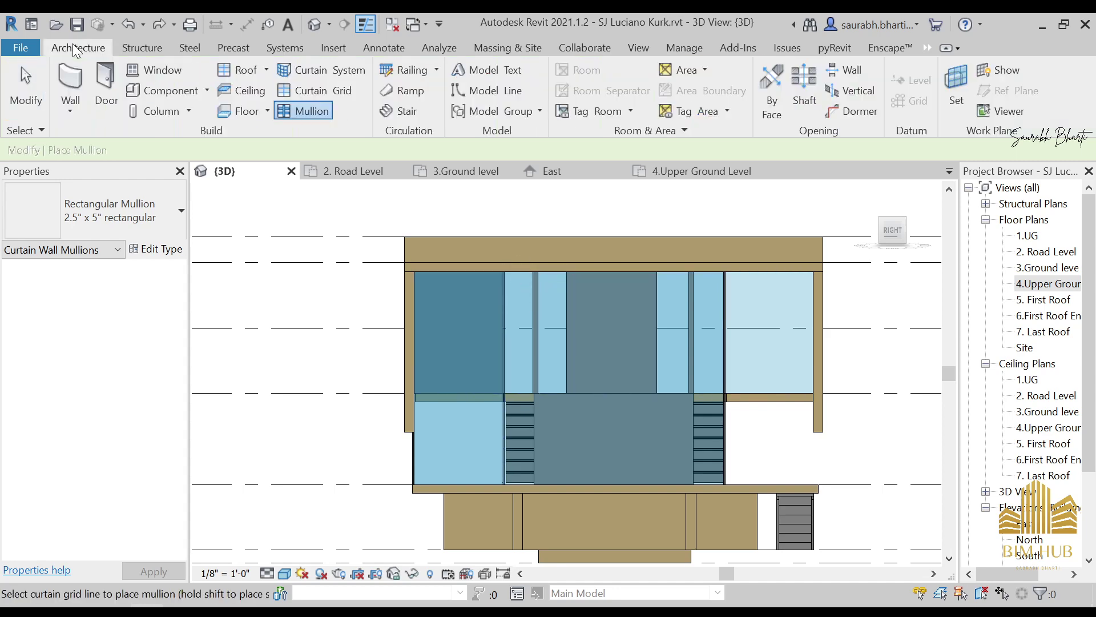
left_click(284, 90)
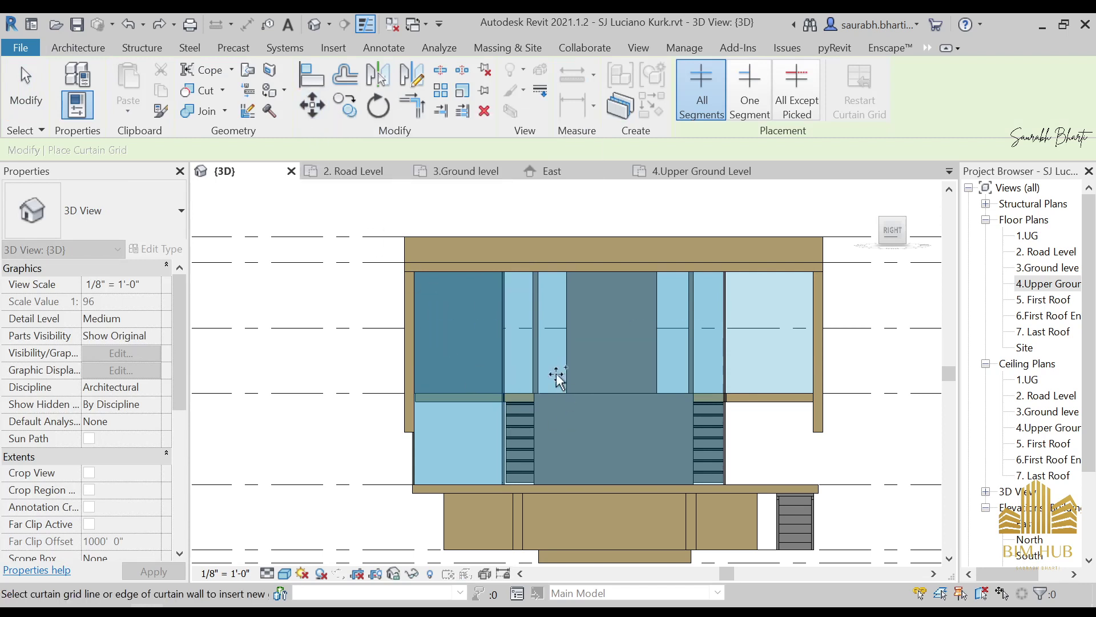
left_click(478, 271)
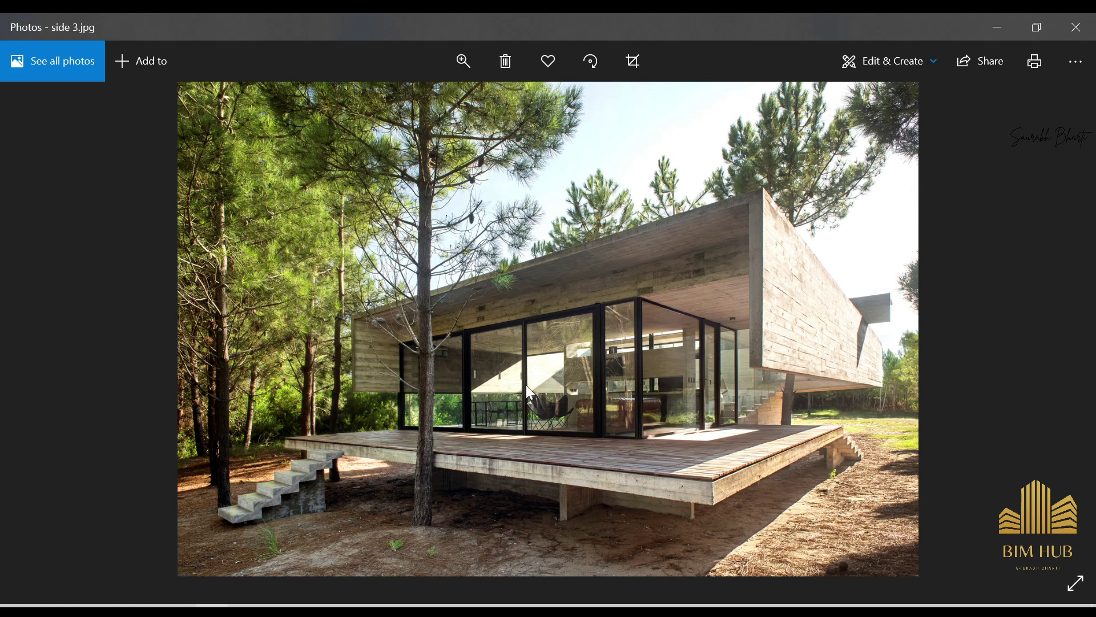
Step: Check the facade's panel divisions in side 3.jpg, return to the Revit 3D view and end curtain grid placement
right_click(554, 395)
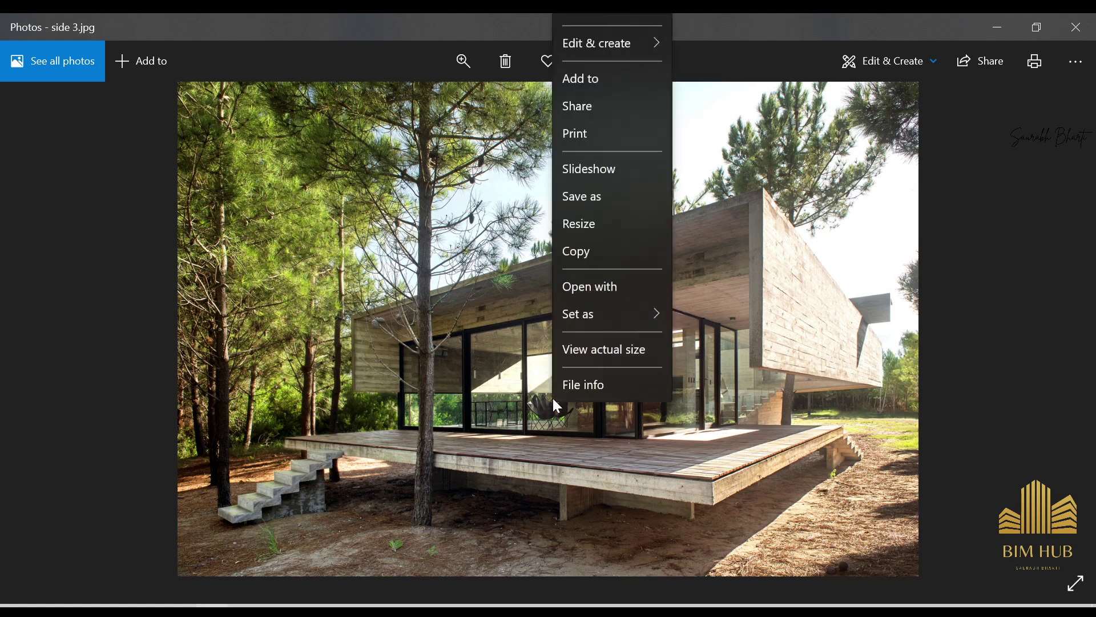
left_click(521, 396)
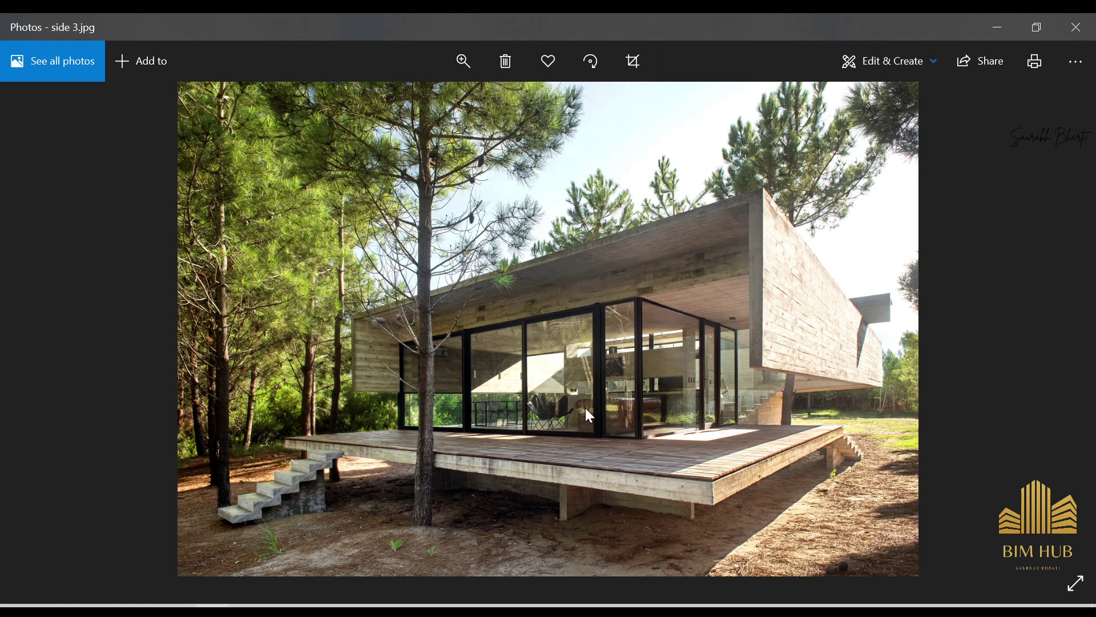
scroll(585, 408, "up", 2)
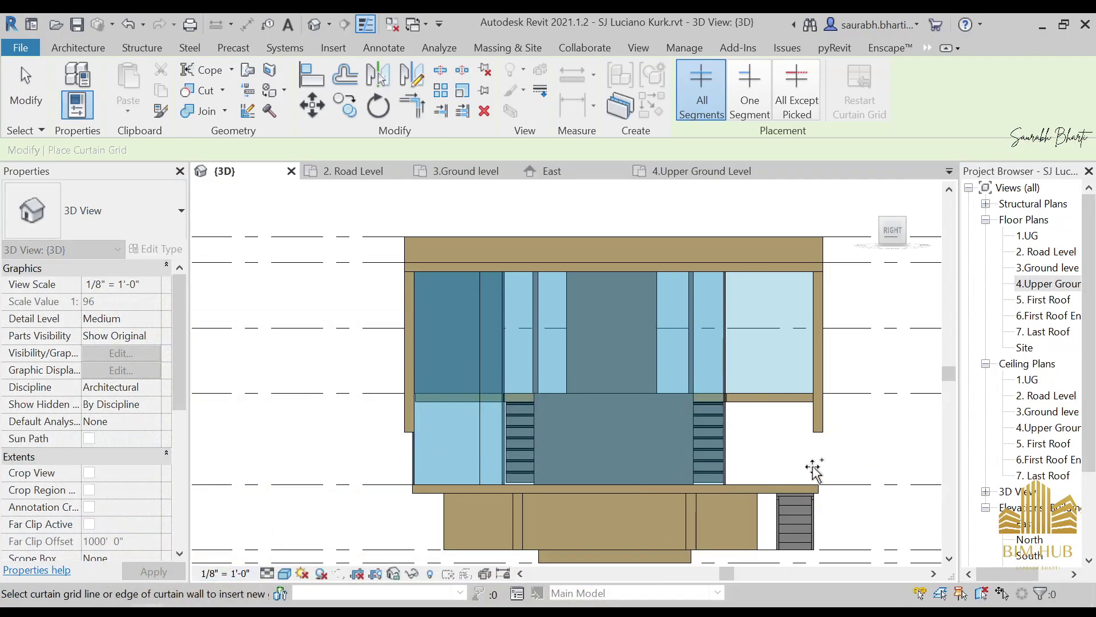
scroll(813, 465, "down", 2)
middle_click_drag(801, 473, 864, 506, "shift")
scroll(703, 460, "up", 3)
key("Escape")
key("Escape")
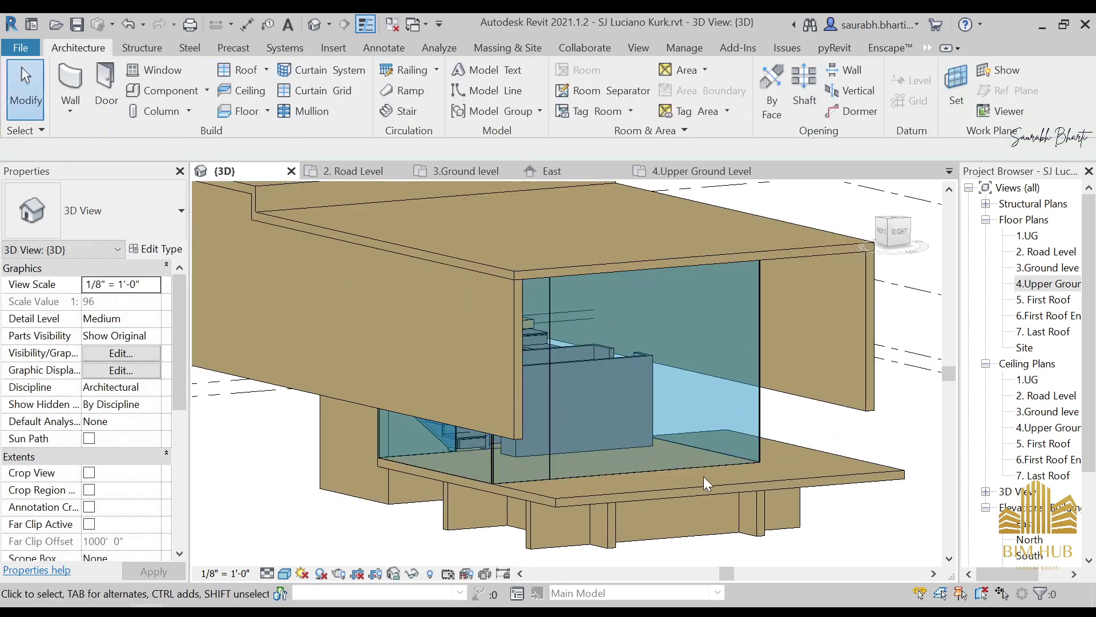
Step: Open the 4.Upper Ground Level plan and inspect the curtain wall alongside the stair marked DN
left_click(702, 469)
middle_click_drag(671, 480, 578, 495, "shift")
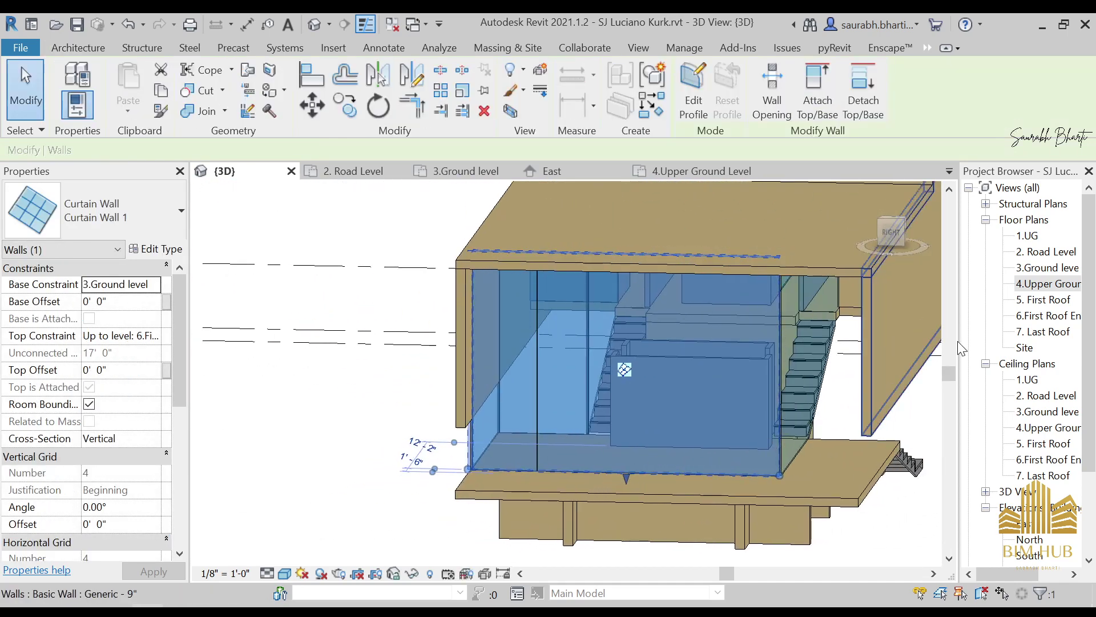
left_click(1032, 275)
double_click(1032, 284)
mouse_move(530, 457)
middle_mouse_down()
mouse_move(659, 410)
mouse_move(531, 437)
middle_mouse_up()
scroll(532, 436, "down", 1)
left_click(554, 397)
middle_click_drag(687, 412, 505, 427)
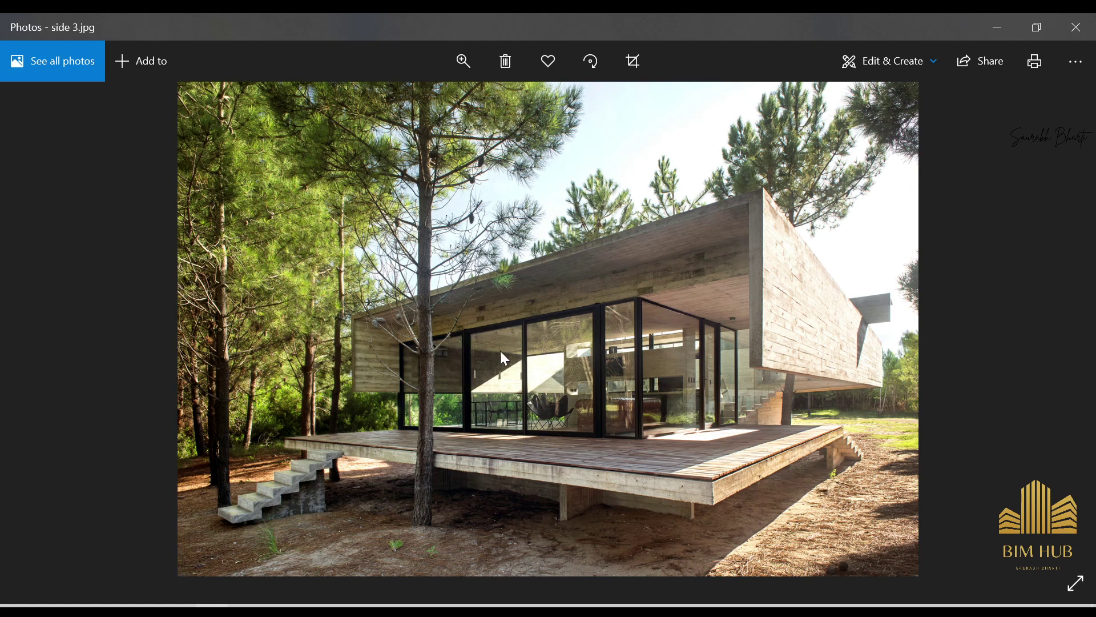
Step: Study the facade frames in side 3.jpg and return to Revit's 3D view, turning the model to another side
scroll(492, 385, "up", 3)
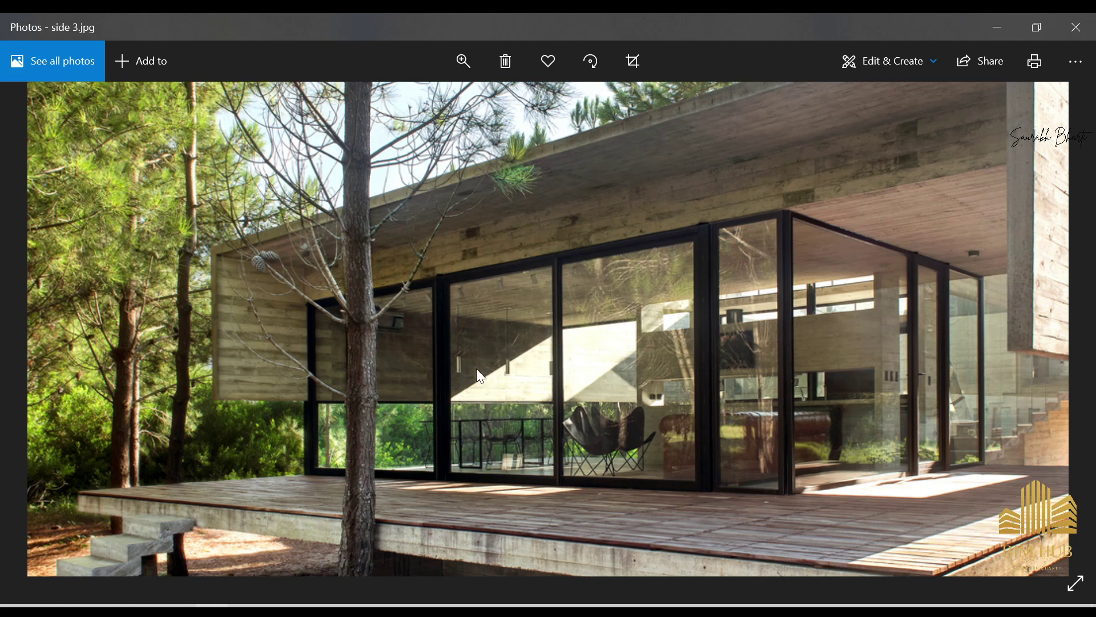
left_click_drag(391, 357, 410, 363)
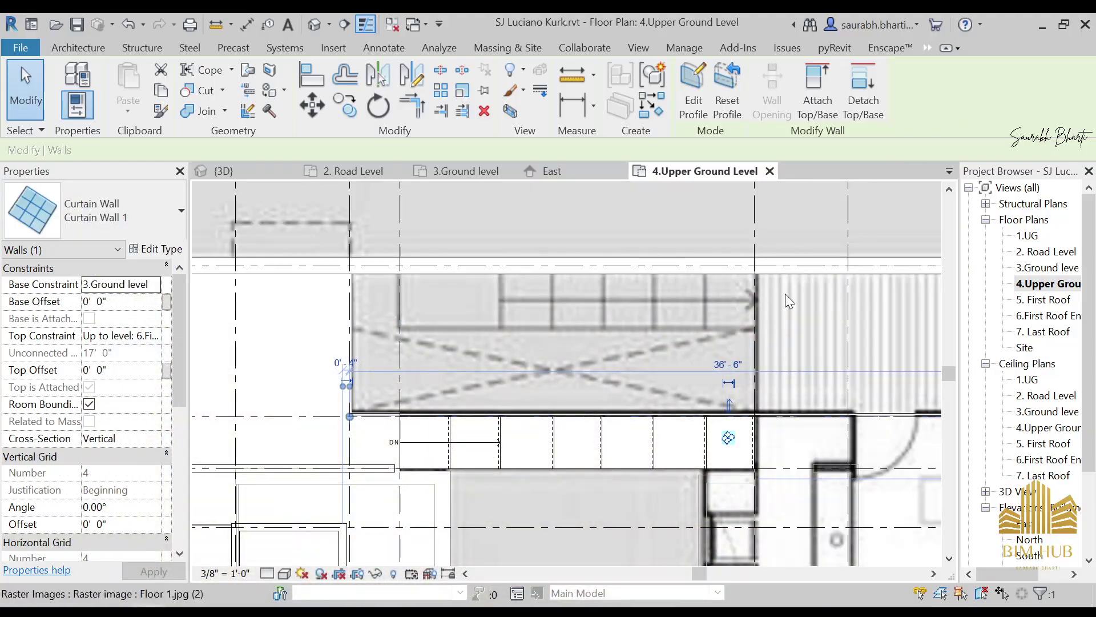
scroll(786, 293, "down", 2)
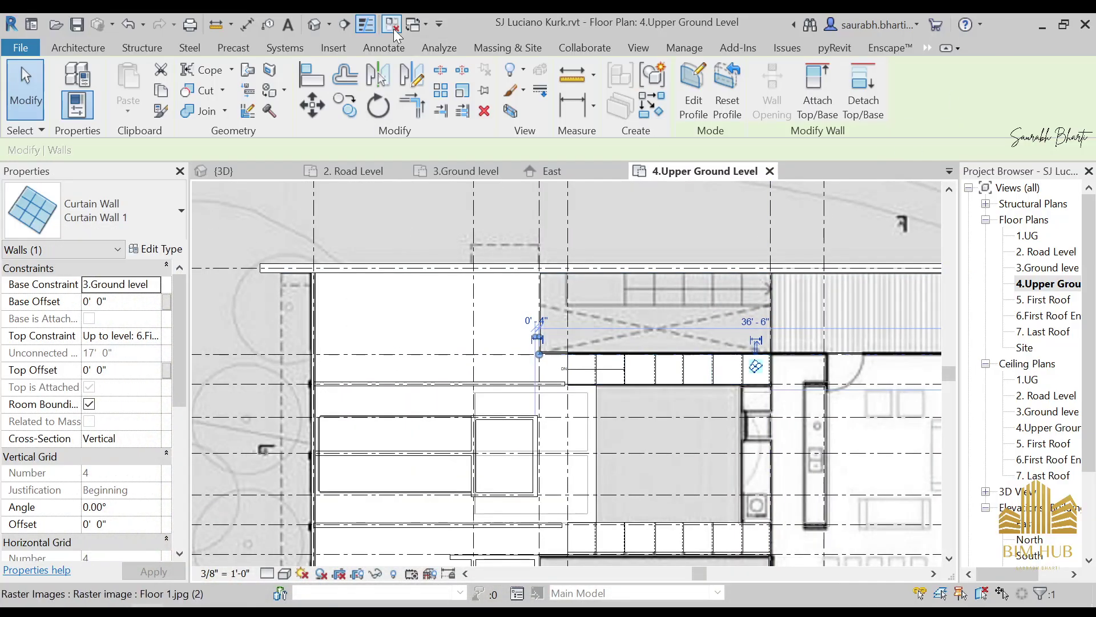
left_click(315, 24)
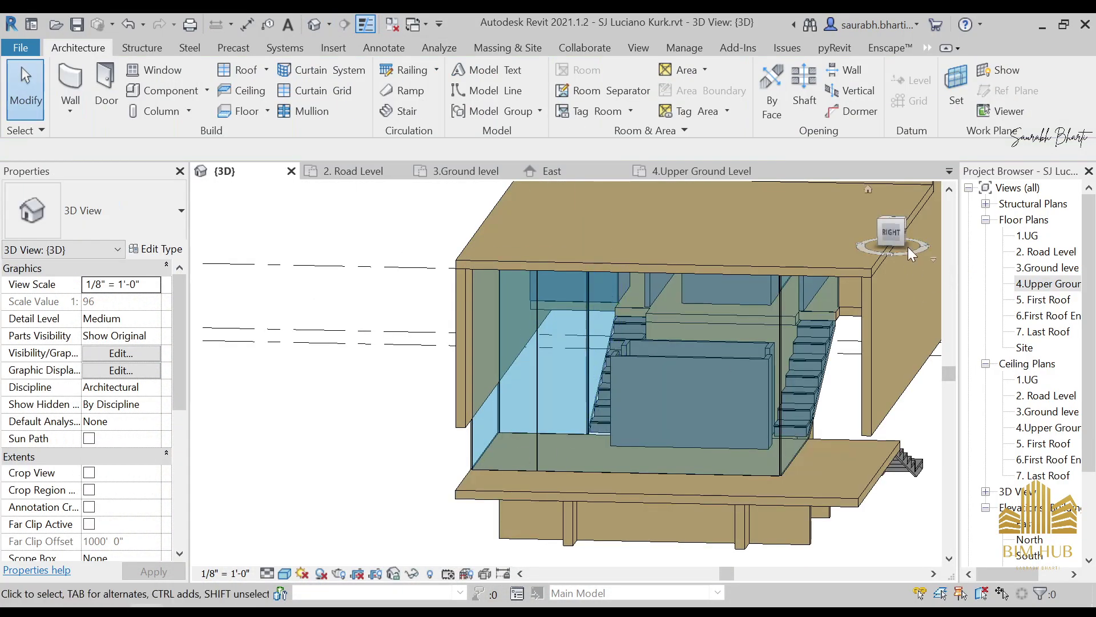
left_click_drag(908, 247, 805, 249)
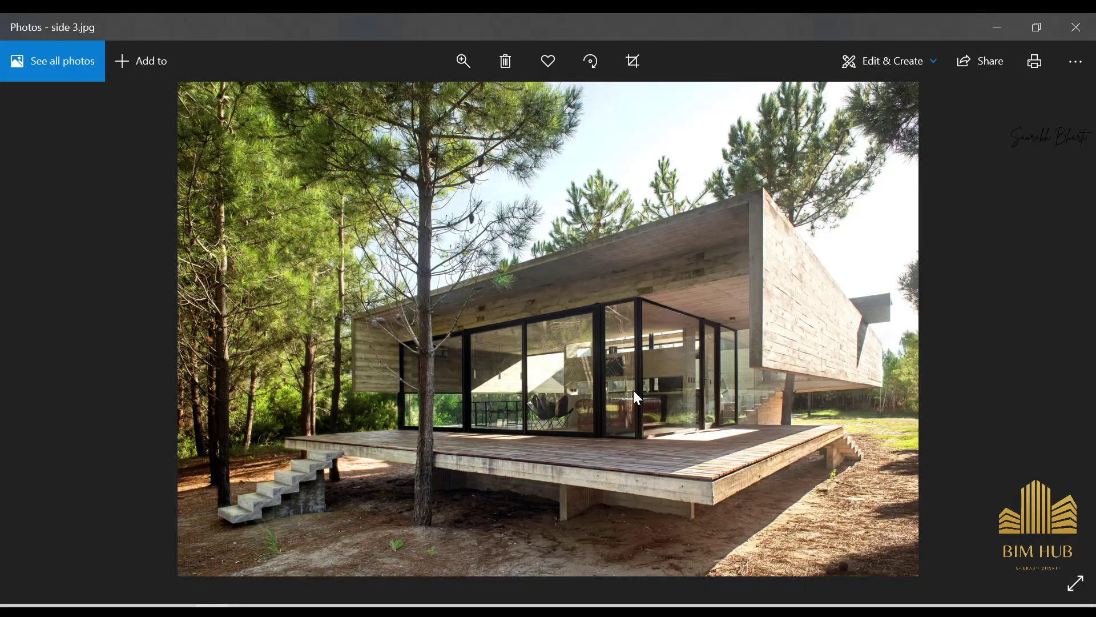
Step: Examine the glazed corner in side 3.jpg, minimize the photo and view the model's terrace curtain wall from the same corner
scroll(598, 414, "up", 3)
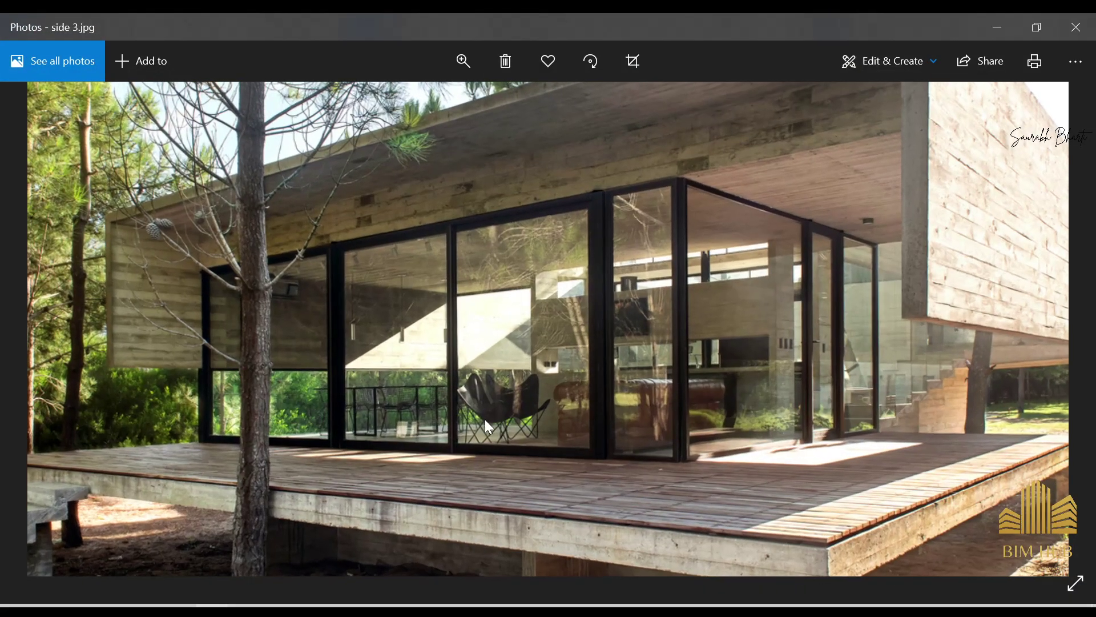
scroll(489, 427, "down", 3)
left_click(1036, 29)
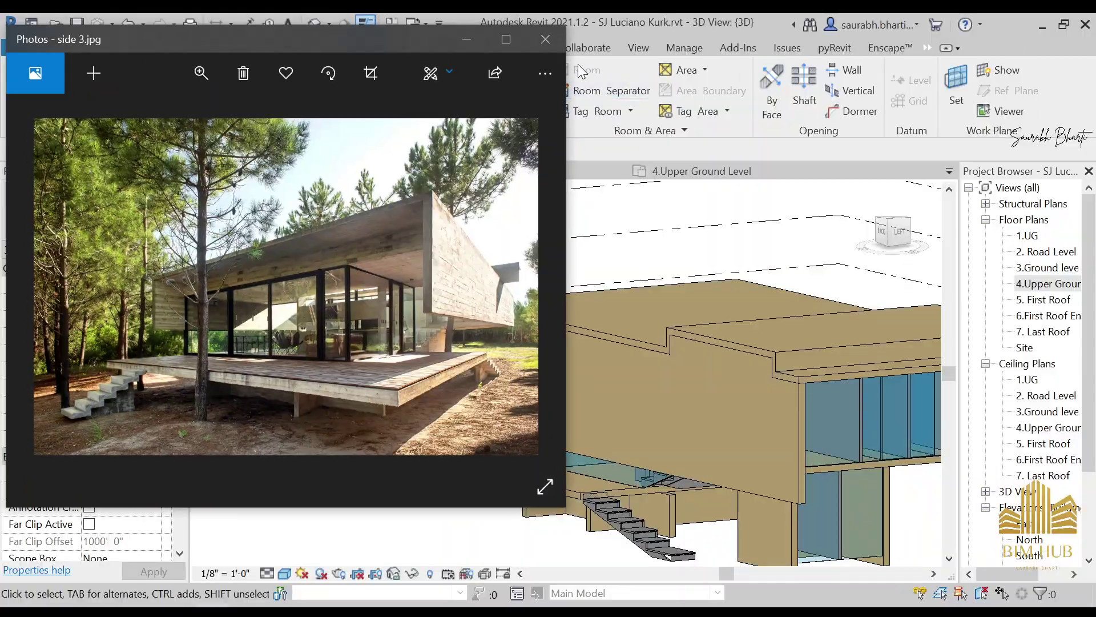
left_click(473, 42)
middle_click_drag(760, 437, 743, 400, "shift")
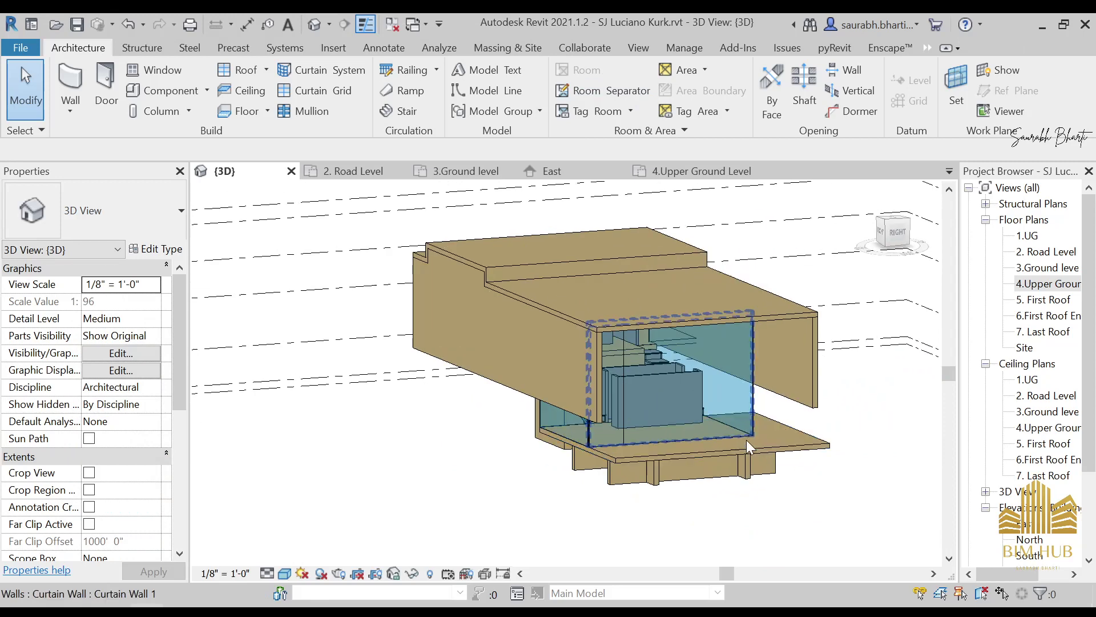
Step: Inspect the large front curtain wall in 3D, select it and orient the view to the model's Right face
left_click(894, 232)
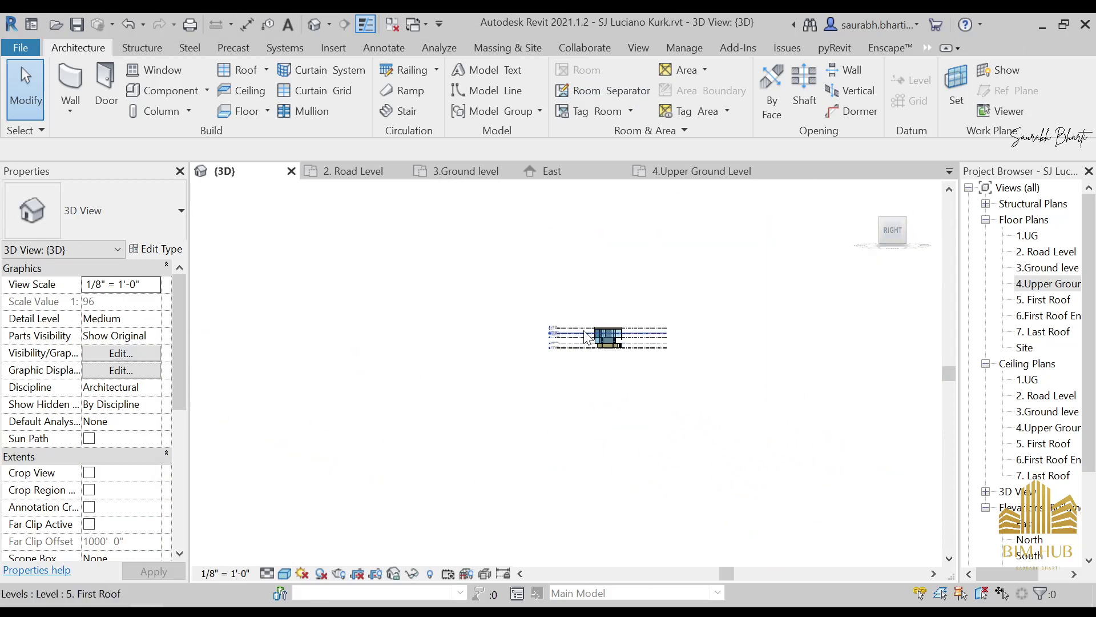
scroll(563, 402, "up", 5)
middle_click_drag(587, 472, 700, 411, "shift")
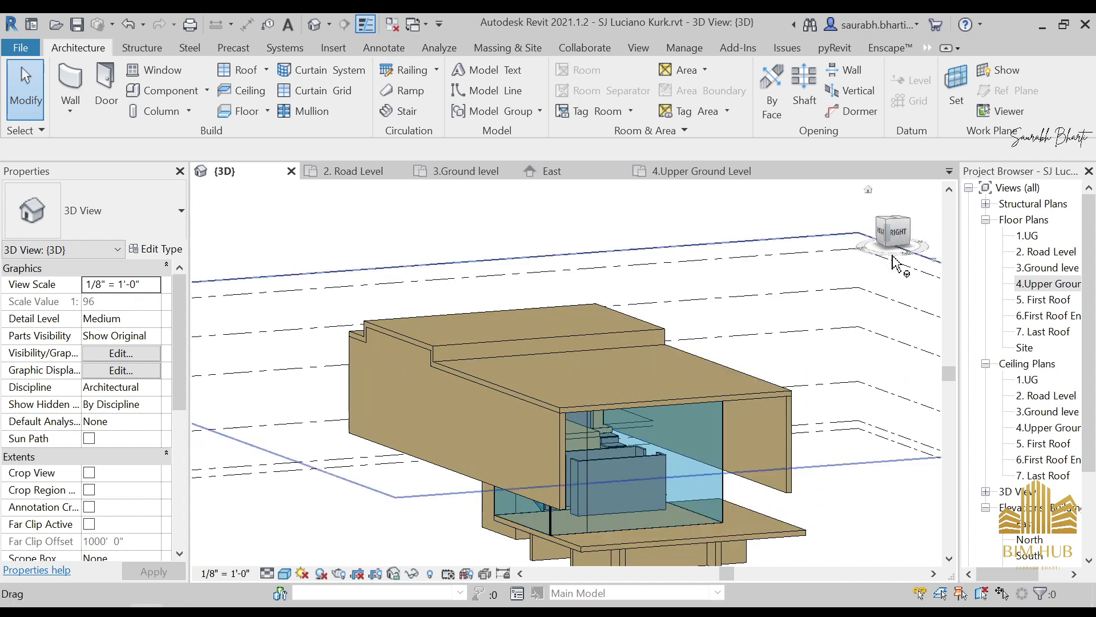
left_click(719, 528)
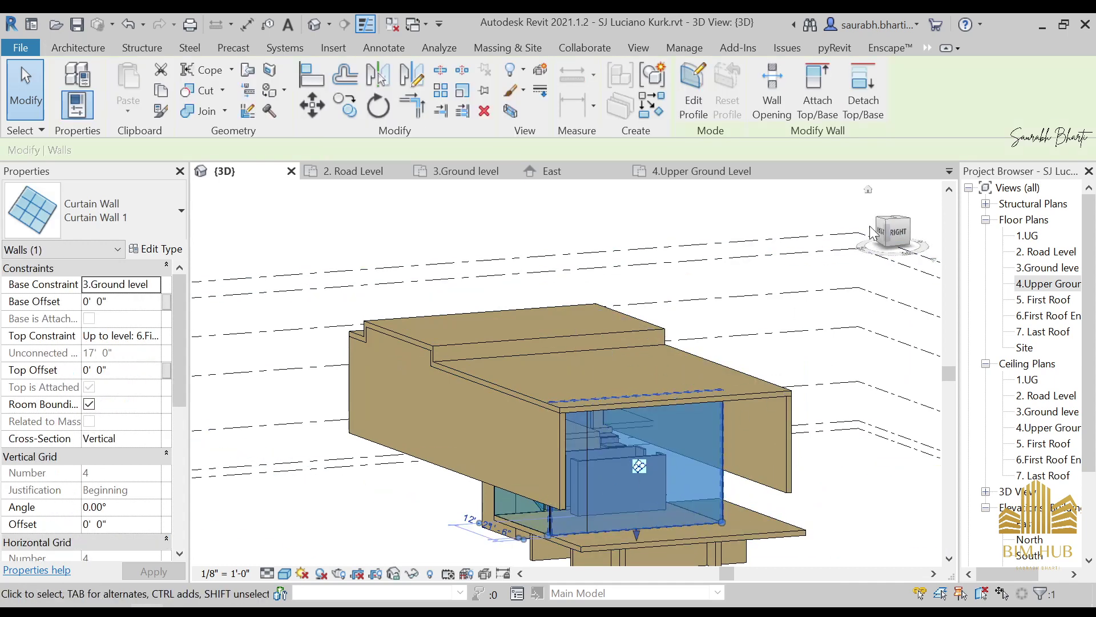
left_click(900, 232)
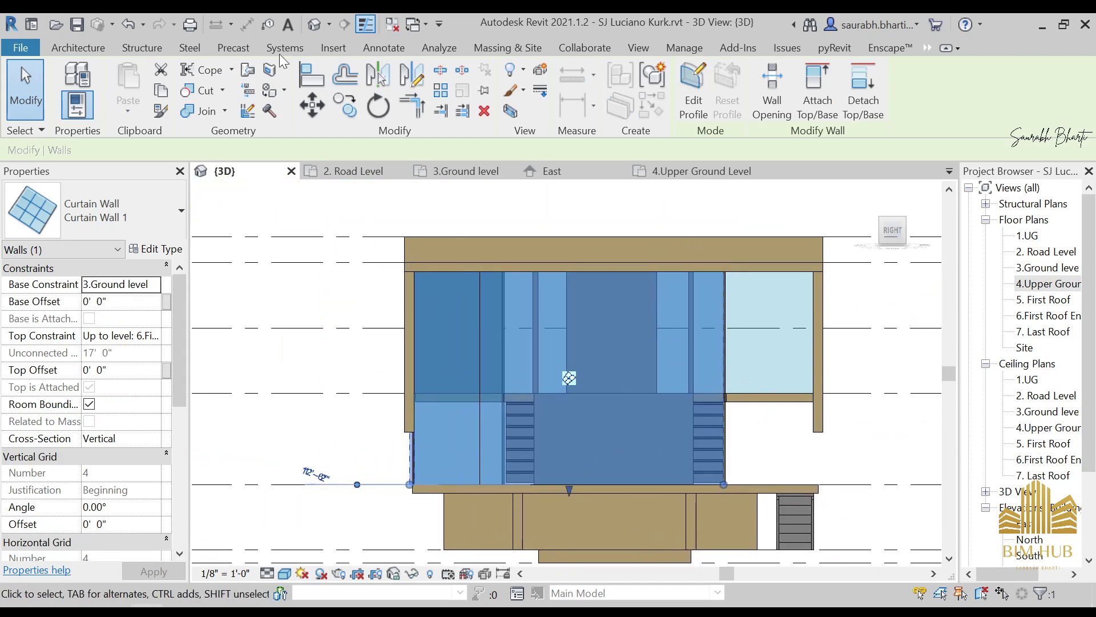
Step: Set the curtain wall's vertical grid line 10 feet from the wall end on the existing 5-foot side
left_click(104, 47)
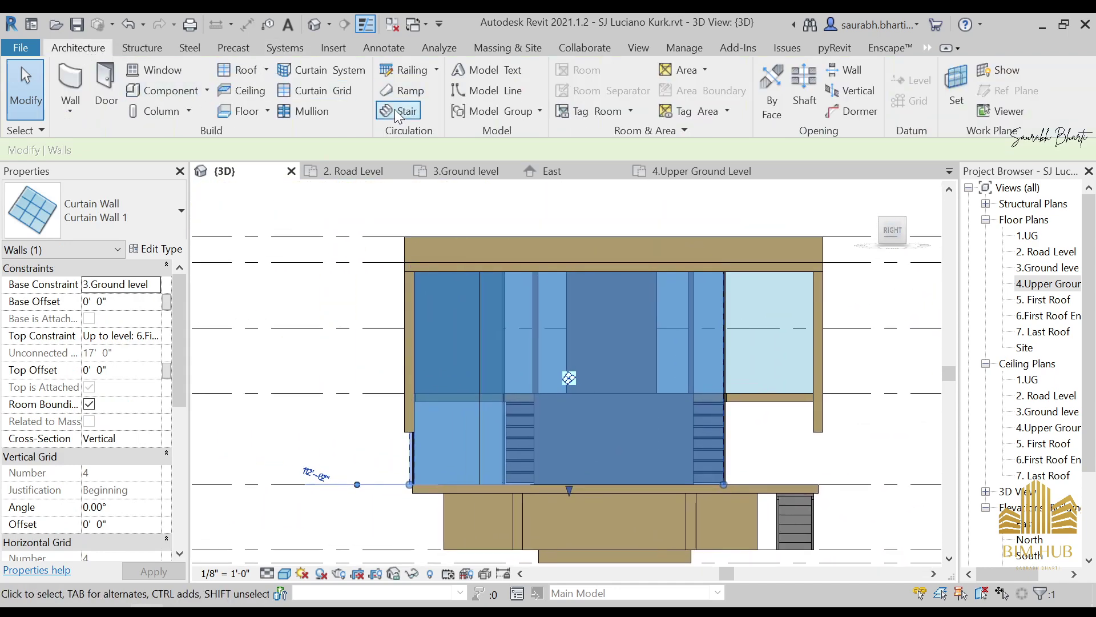
left_click(317, 92)
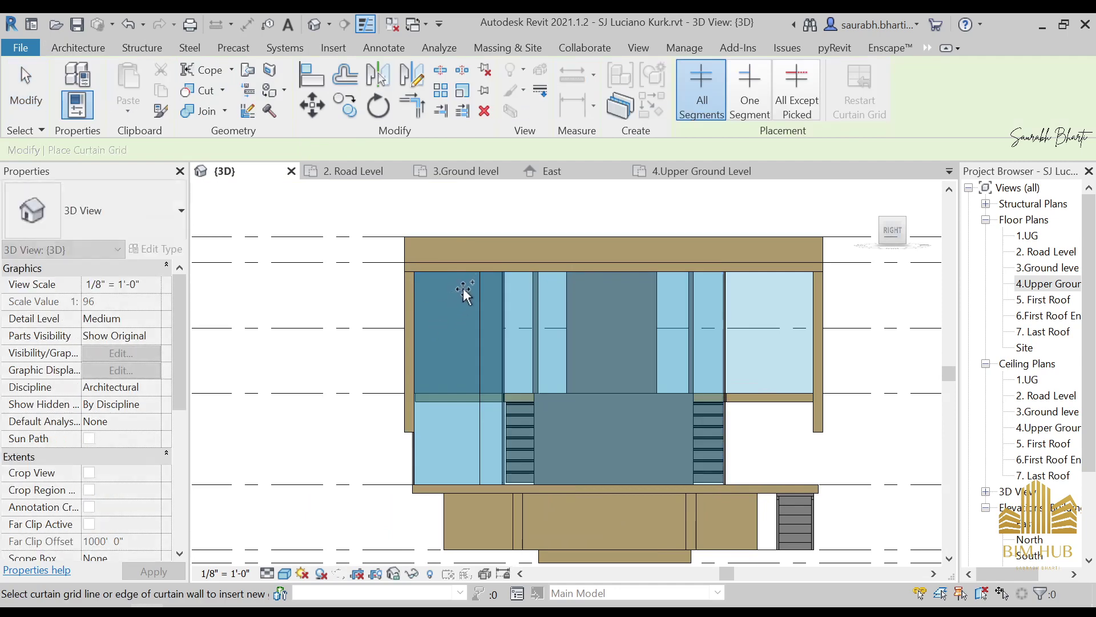
left_click(479, 278)
key("Escape")
left_click(477, 304)
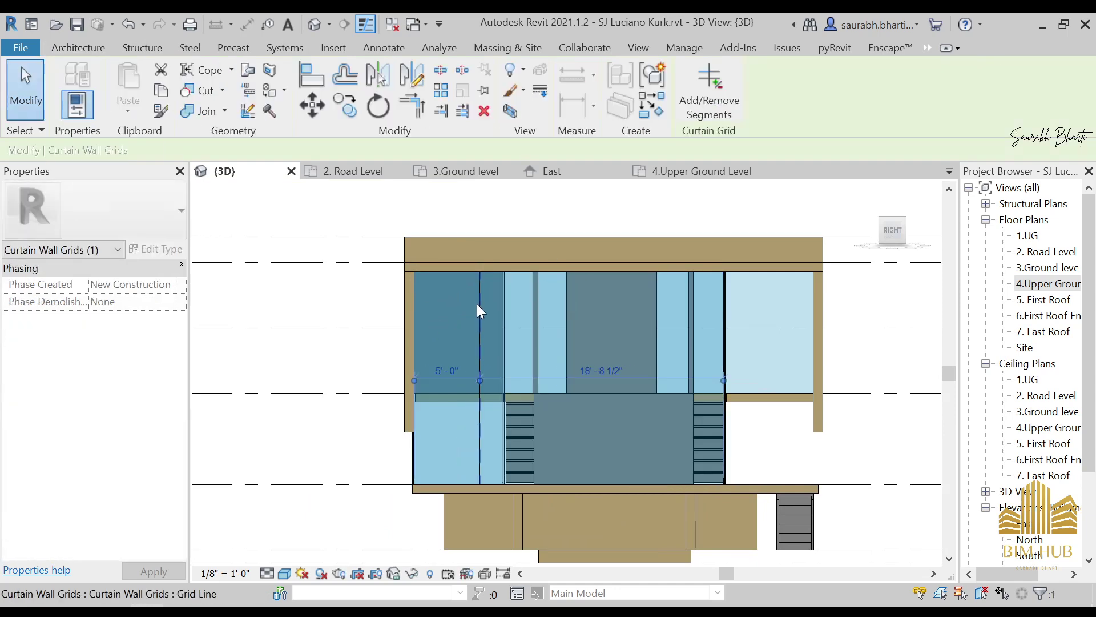
left_click(456, 374)
type("10")
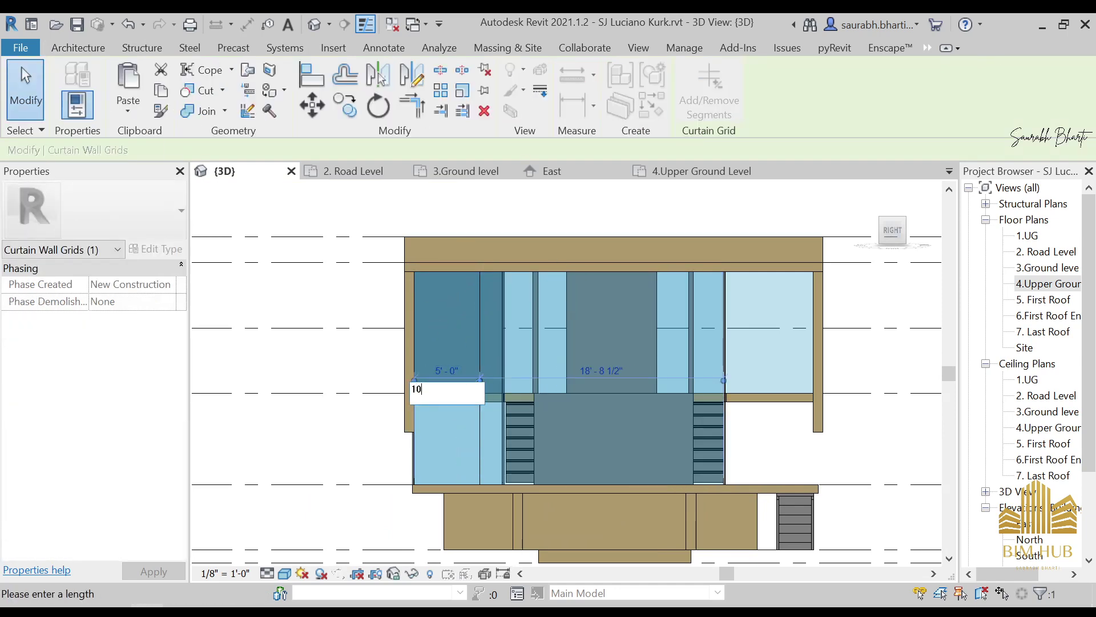
key("Return")
key("Escape")
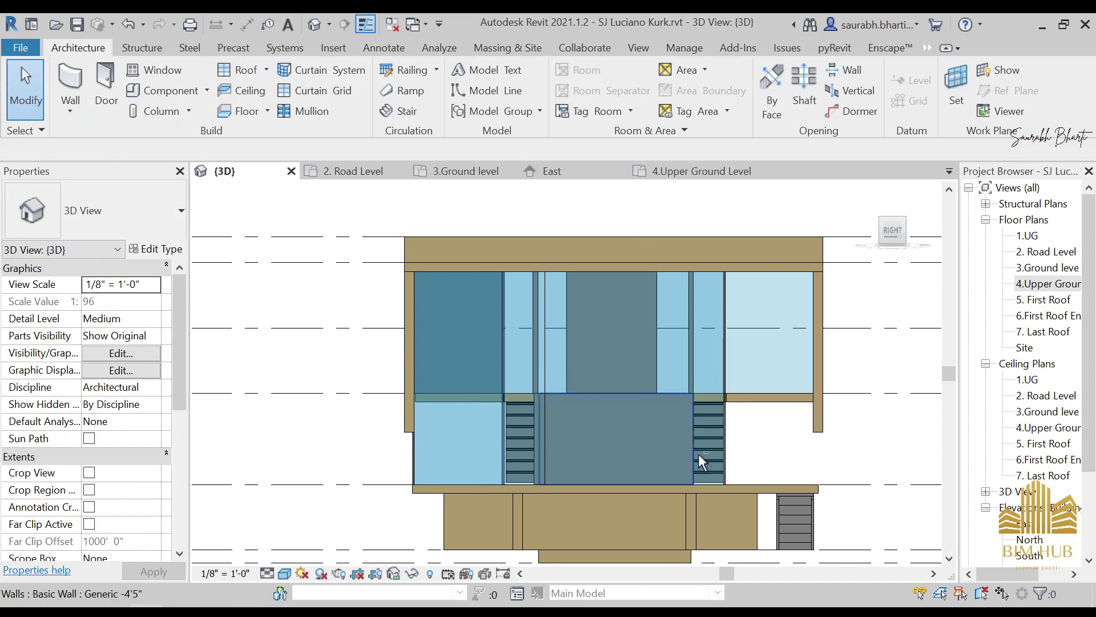
Step: Set the vertical grid line 9 feet from the near end of the front curtain wall
middle_click_drag(698, 455, 714, 494, "shift")
scroll(502, 365, "down", 8)
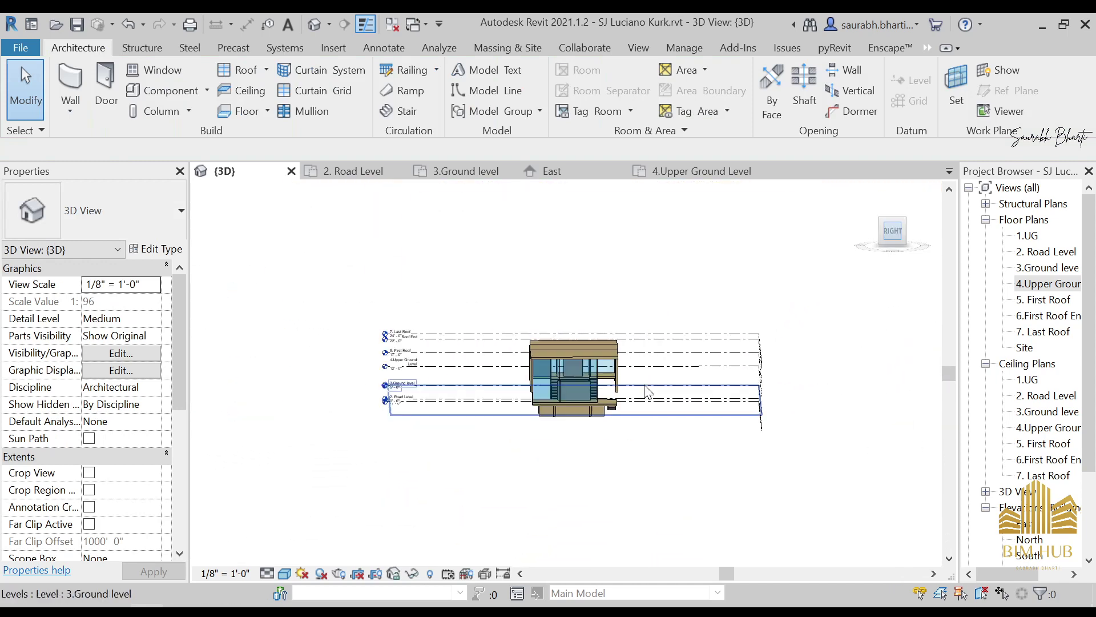
scroll(503, 365, "up", 10)
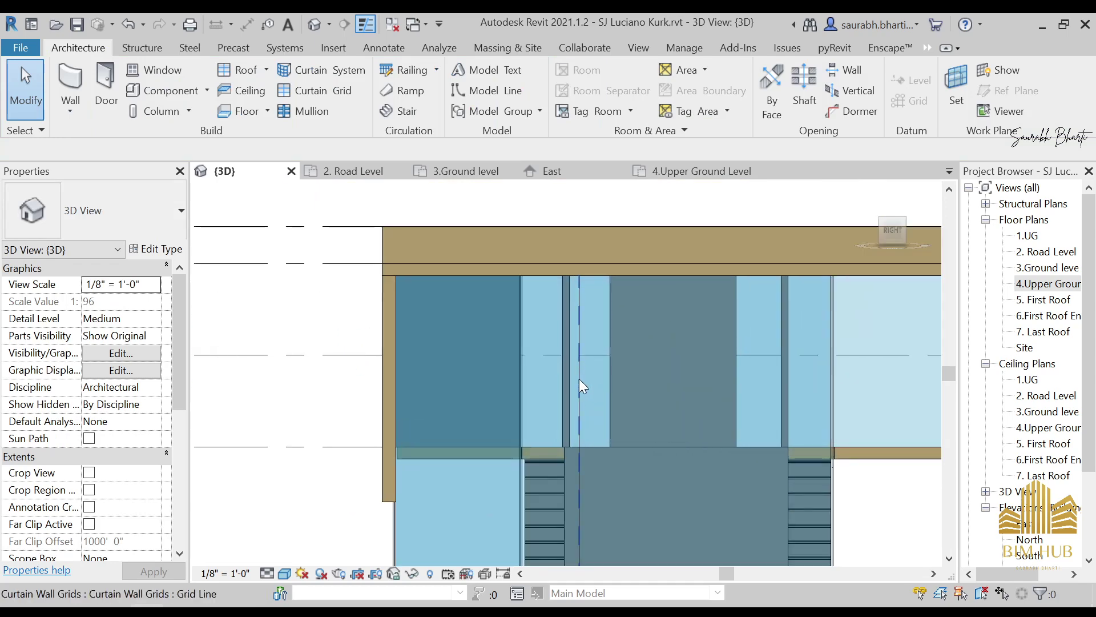
left_click(551, 428)
left_click(496, 422)
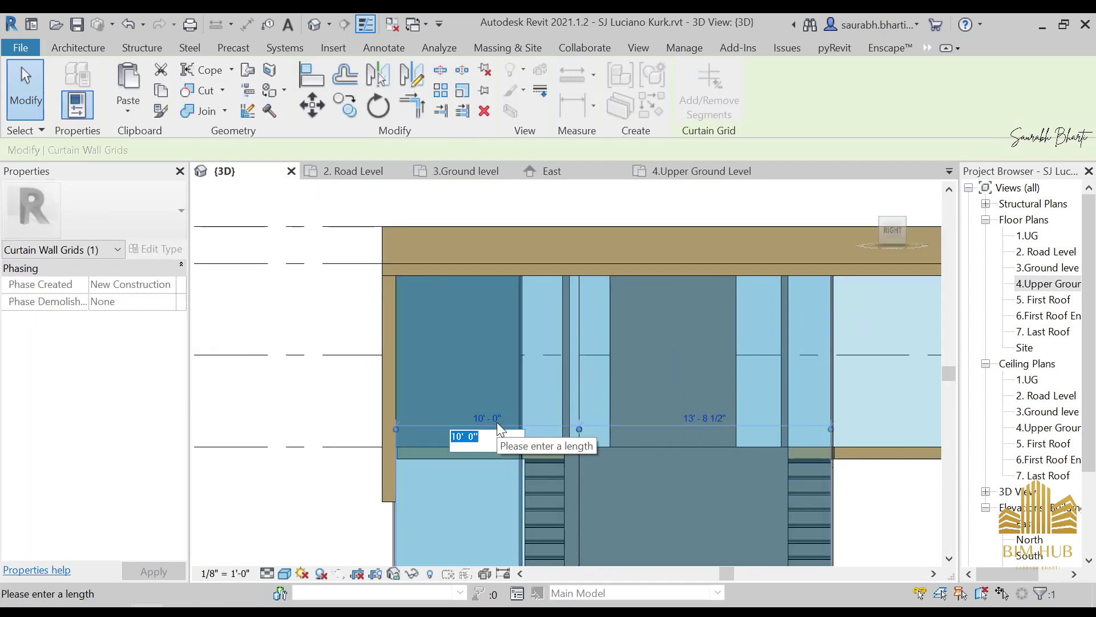
type("9")
key("Return")
Step: Place a second vertical curtain grid line midway across the wider panel of the front curtain wall
left_click(86, 48)
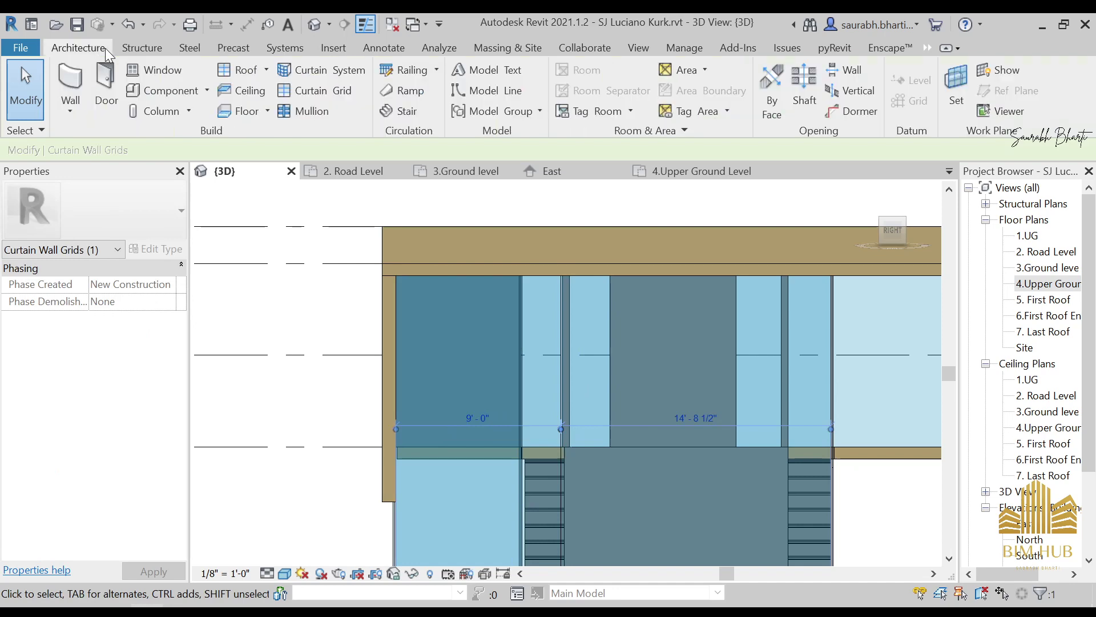
left_click(290, 97)
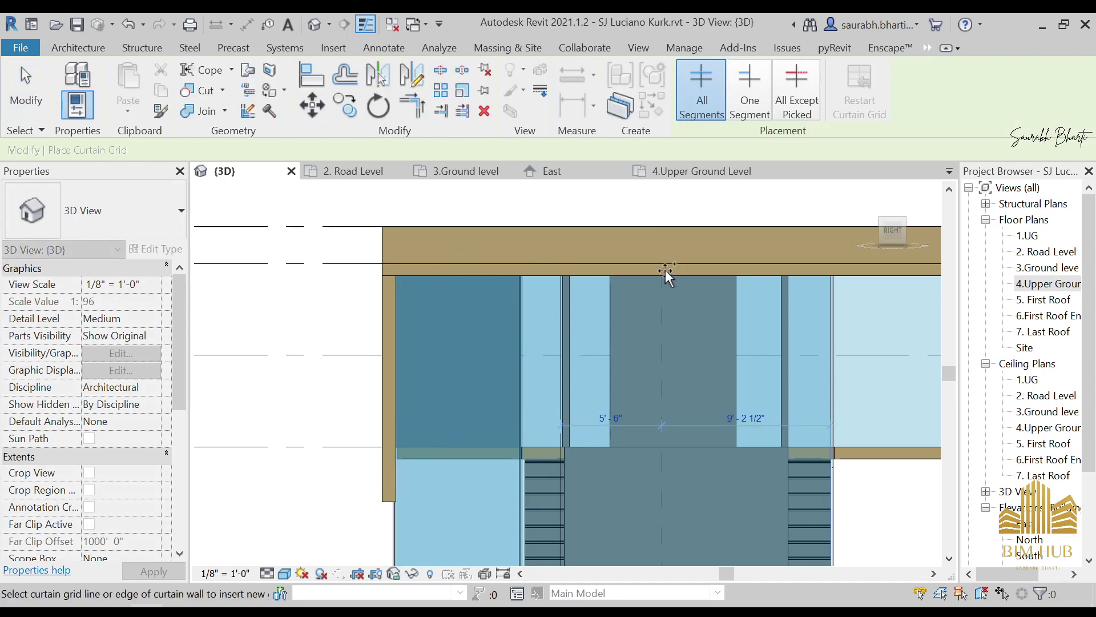
left_click(694, 272)
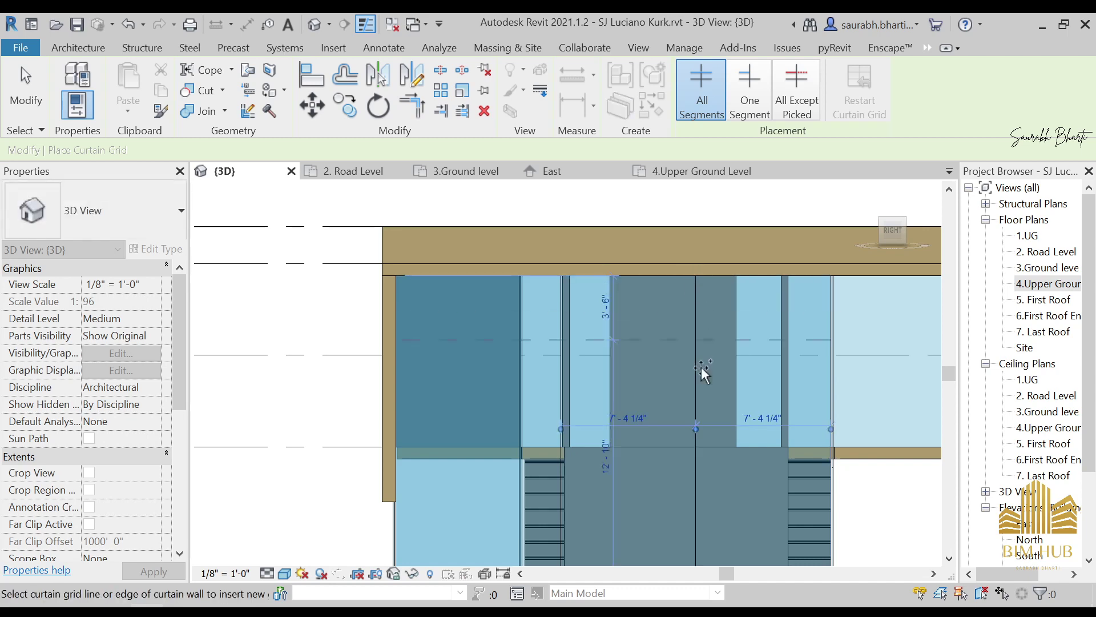
key("Escape")
key("Escape")
Step: Set the spacing between the two vertical grid lines to 8 feet
left_click(692, 394)
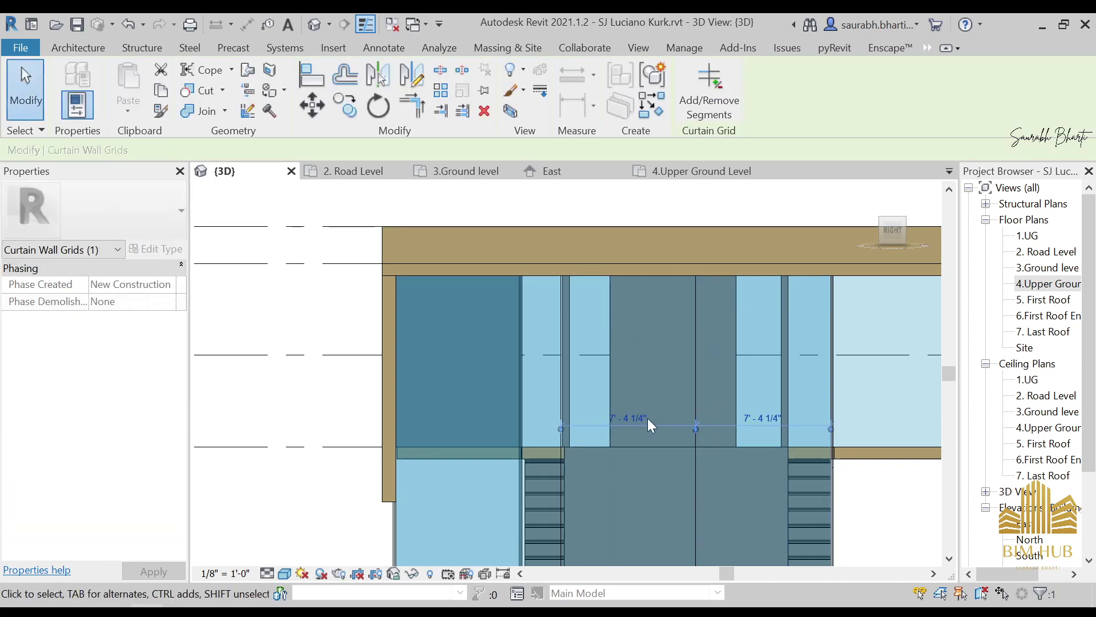
left_click(636, 420)
key("BackSpace")
type("8")
key("Return")
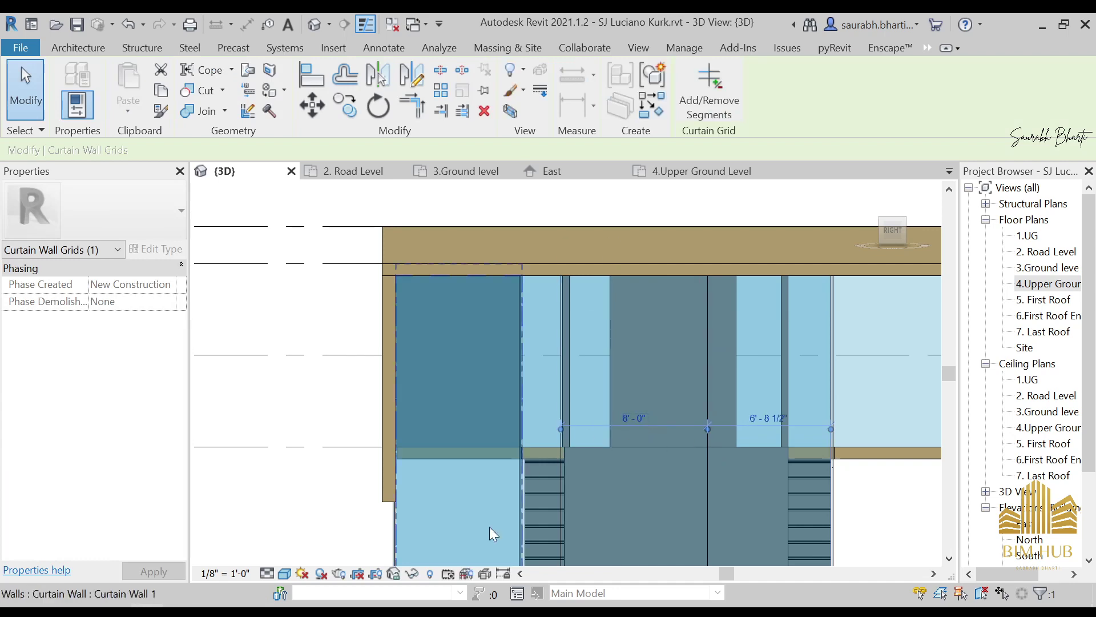
Step: Check the glazing in the reference photo side 3.jpg and compare it with the front curtain wall in 3D
left_click(214, 610)
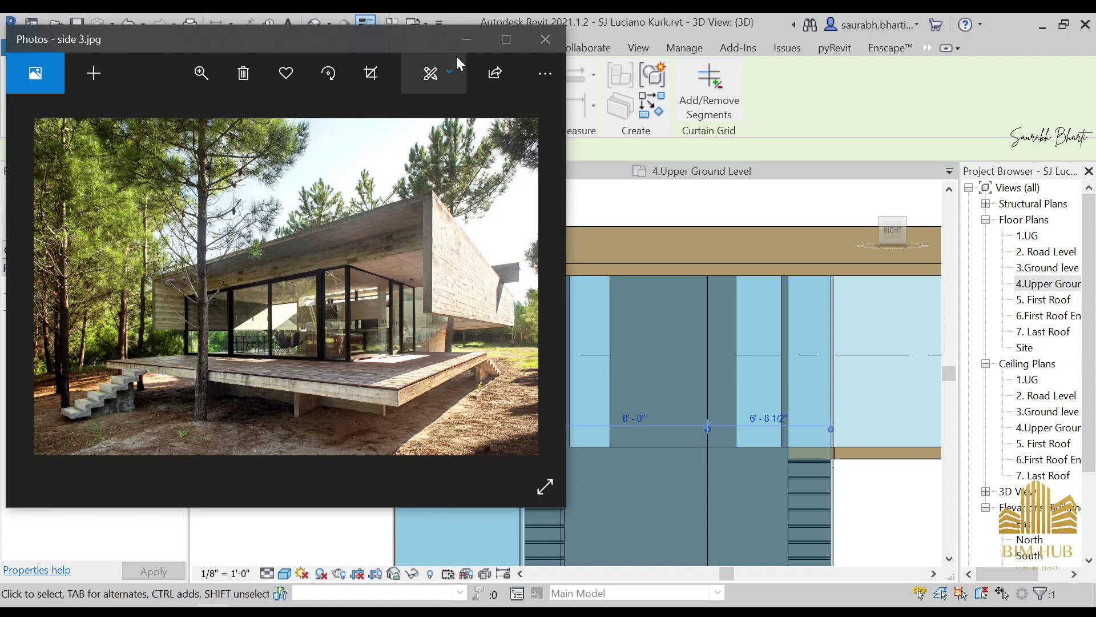
left_click(465, 40)
scroll(557, 323, "down", 2)
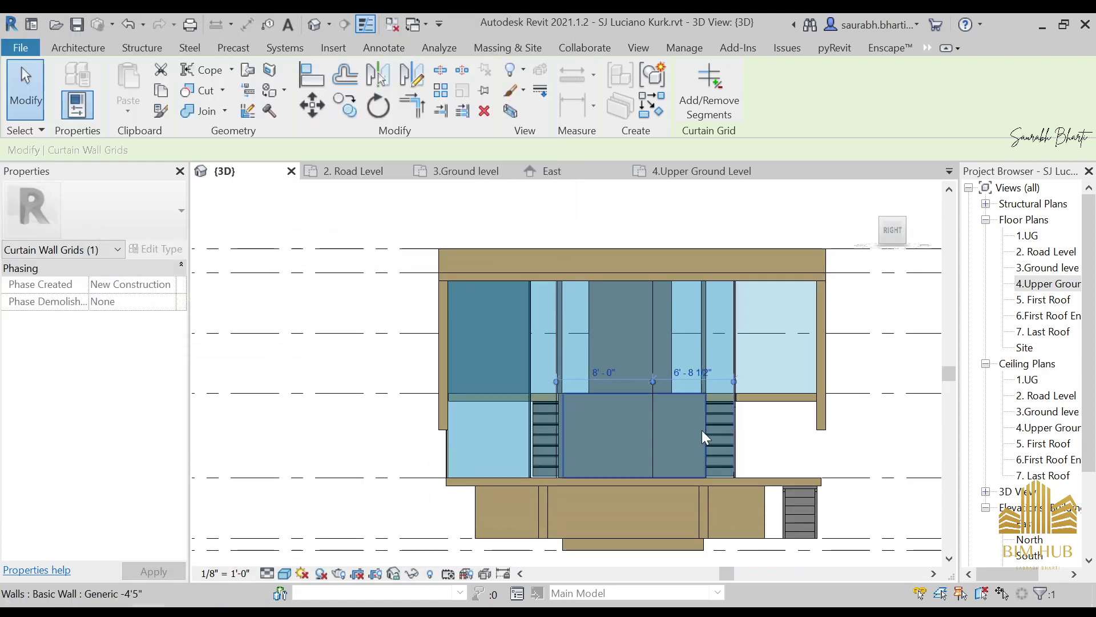
middle_click_drag(746, 429, 708, 467, "shift")
left_click(708, 467)
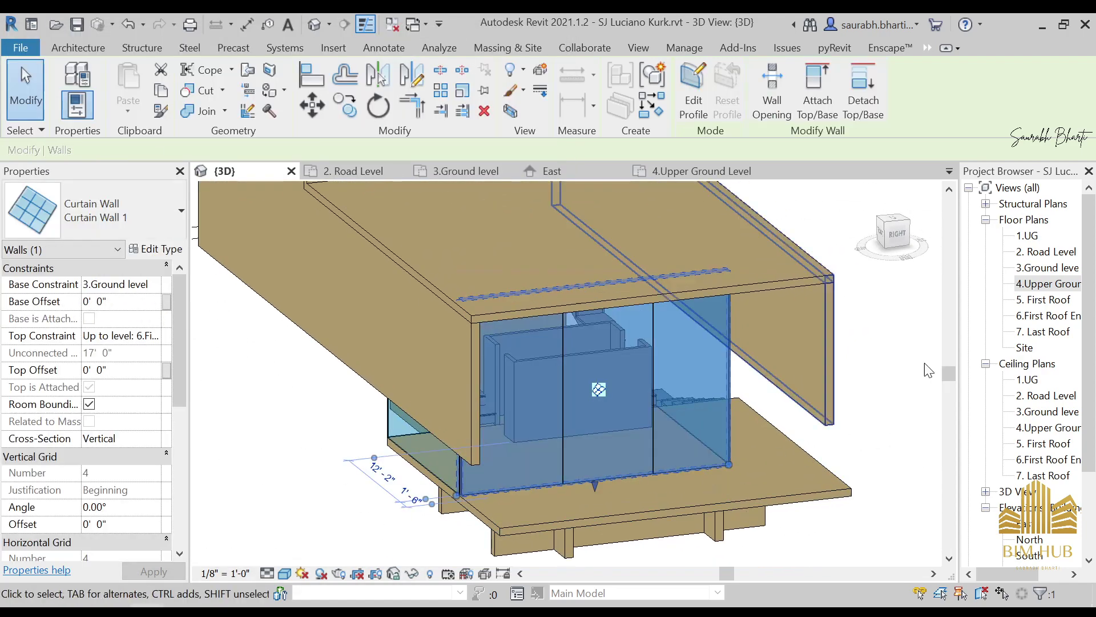
Step: Open the 2. Road Level and 3.Ground level floor plans and examine the front curtain wall in the ground plan
double_click(1057, 252)
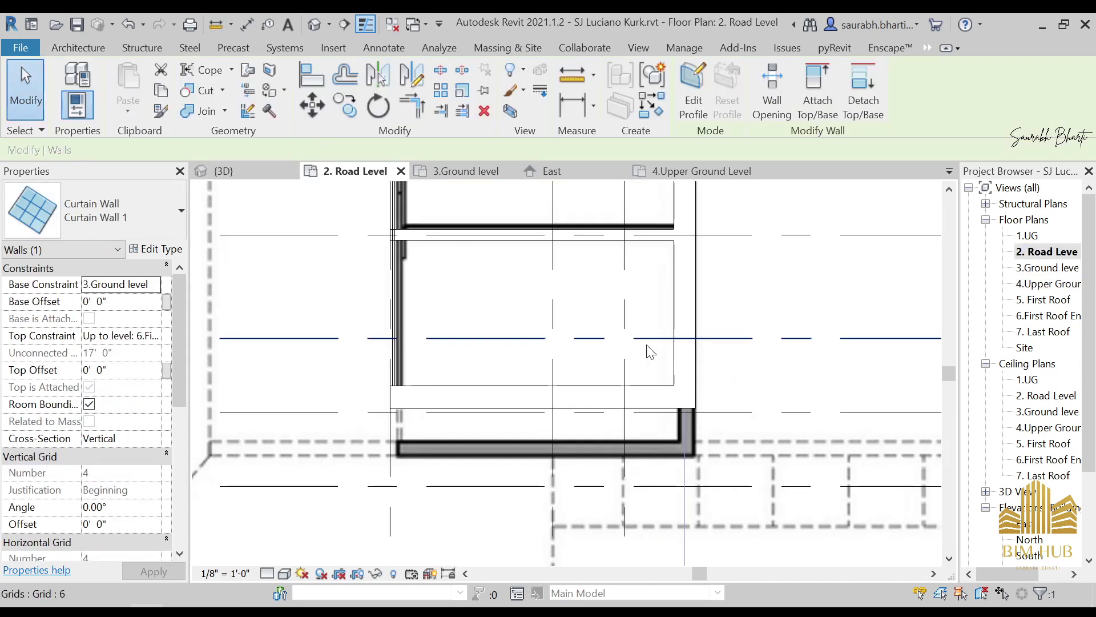
scroll(604, 334, "down", 4)
double_click(1047, 268)
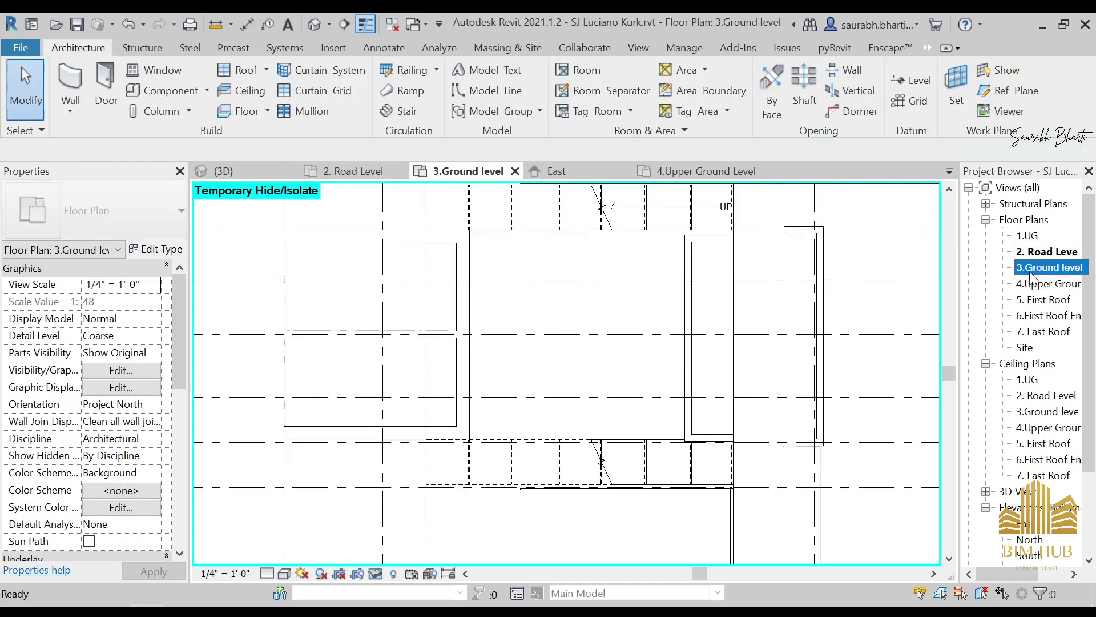
middle_click_drag(412, 322, 500, 326)
middle_click_drag(824, 335, 690, 325)
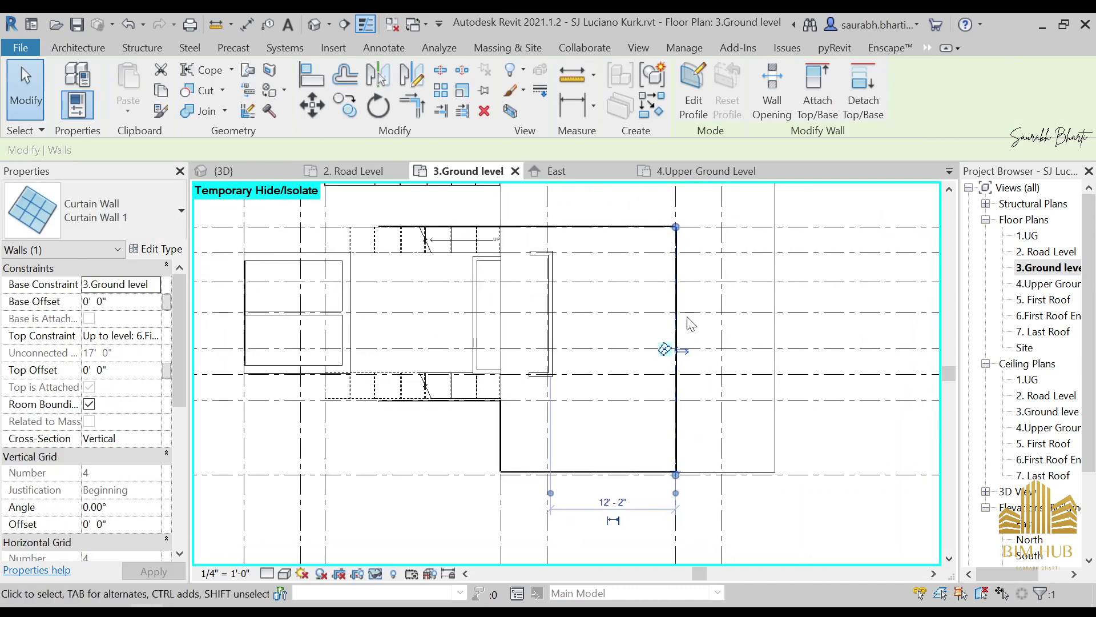
left_click(688, 309)
left_click(678, 299)
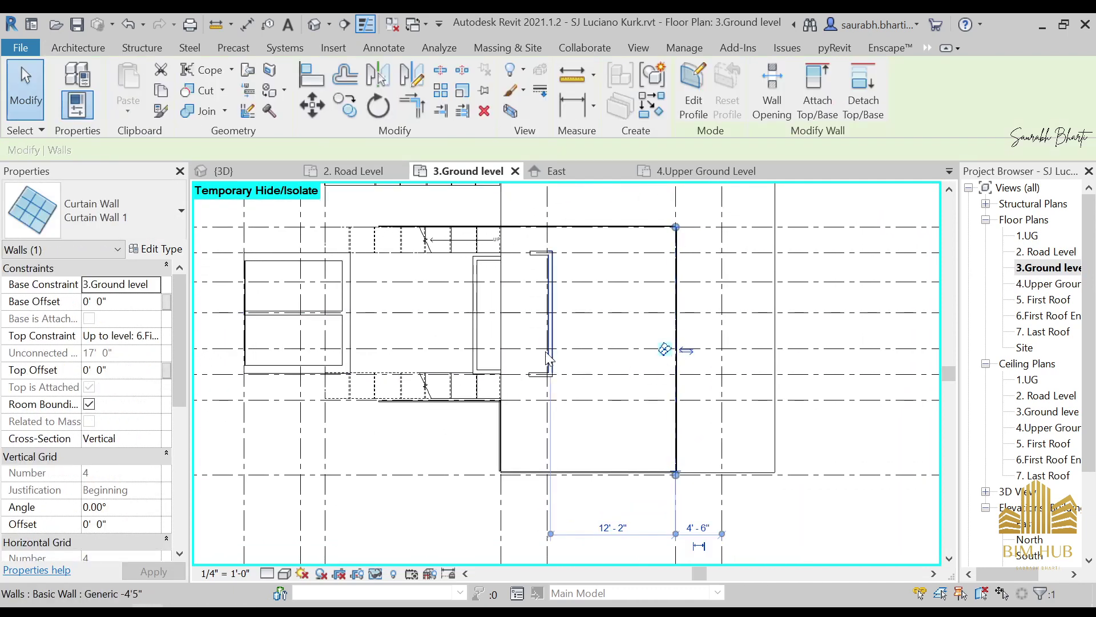
Step: Examine the curtain wall based on 2. Road Level at the opposite end of the ground-level plan
middle_click_drag(290, 322, 512, 308)
left_click(467, 282)
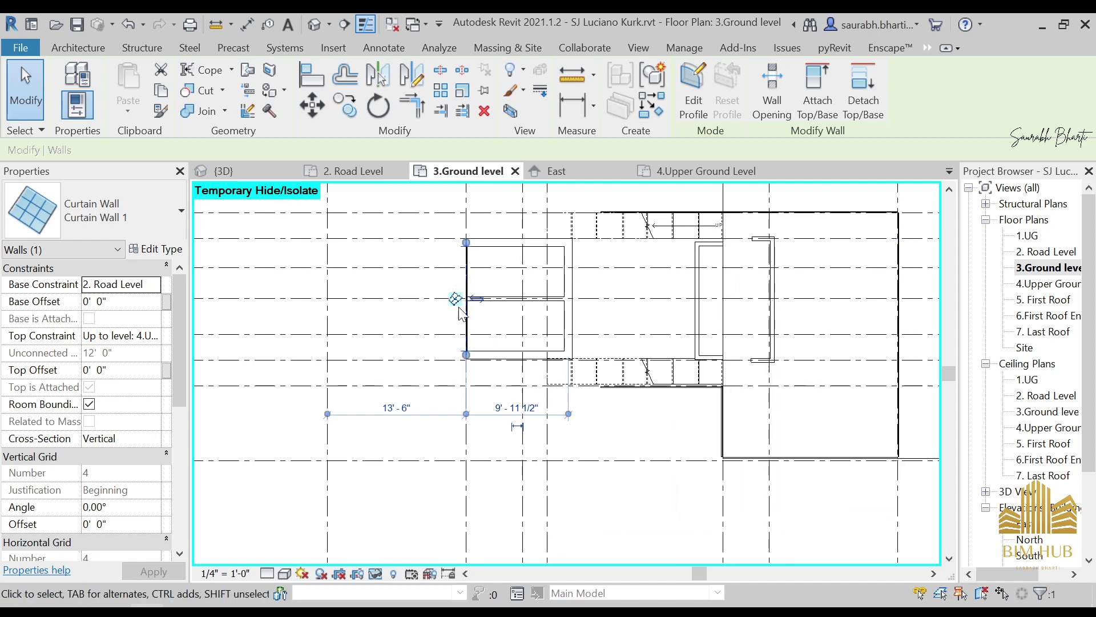
scroll(460, 286, "up", 5)
scroll(461, 283, "down", 3)
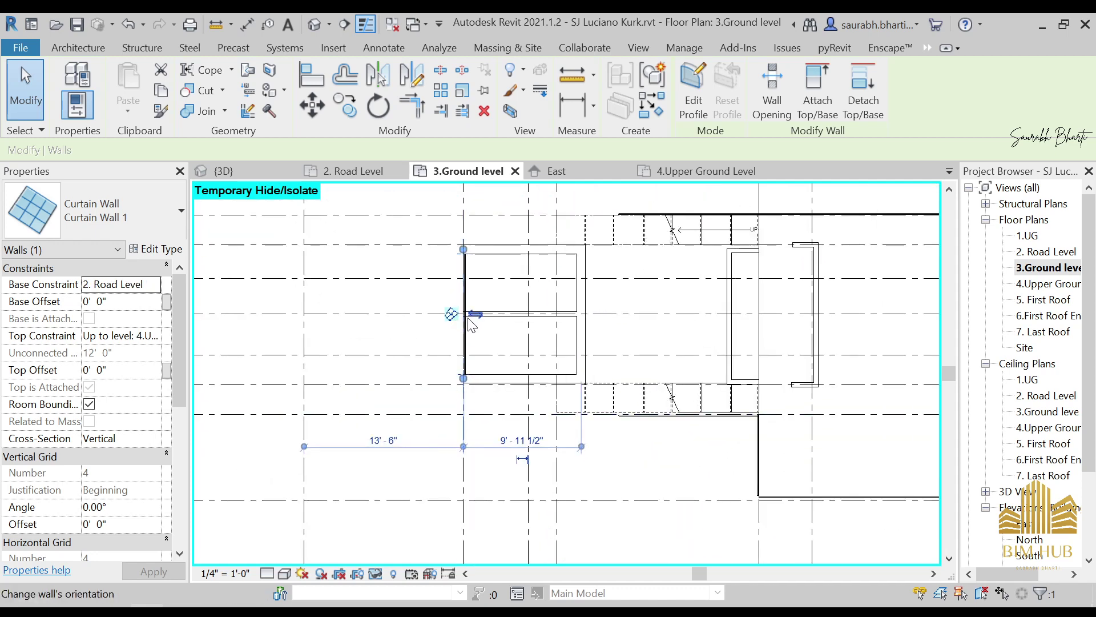
scroll(465, 317, "up", 2)
key("Escape")
left_click(465, 361)
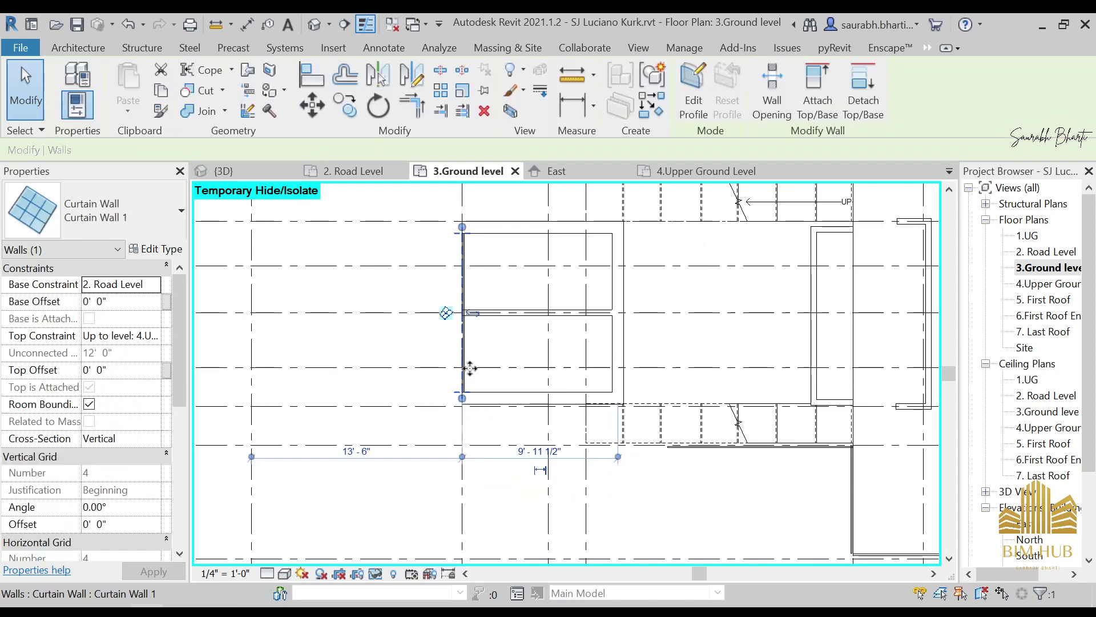
Step: Return to the 3D view, select the front curtain wall and look at it from the Right face
left_click(315, 25)
middle_click_drag(549, 371, 765, 273, "shift")
left_click(571, 431)
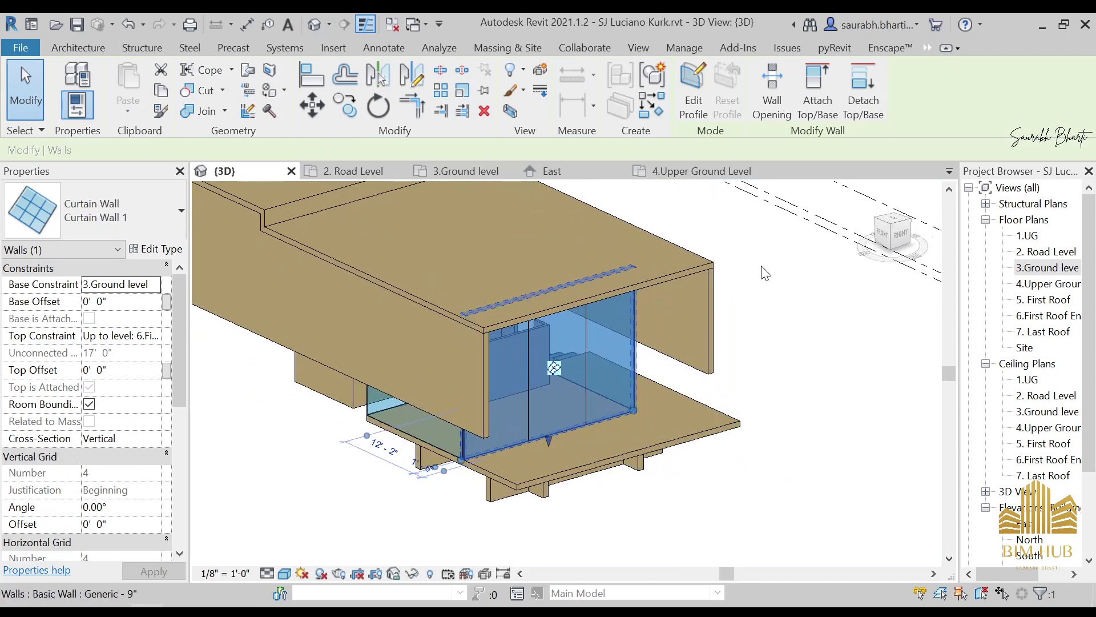
left_click(904, 241)
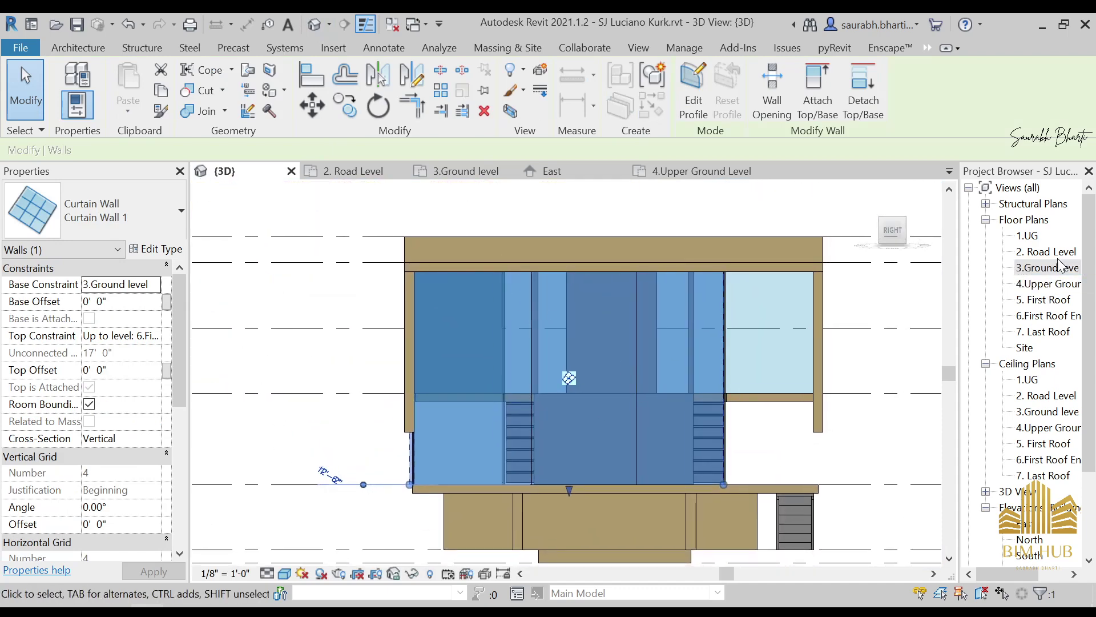
Step: Reopen the 3.Ground level plan and select the curtain wall based on 2. Road Level to check its position
double_click(1059, 267)
middle_click_drag(471, 297, 484, 309)
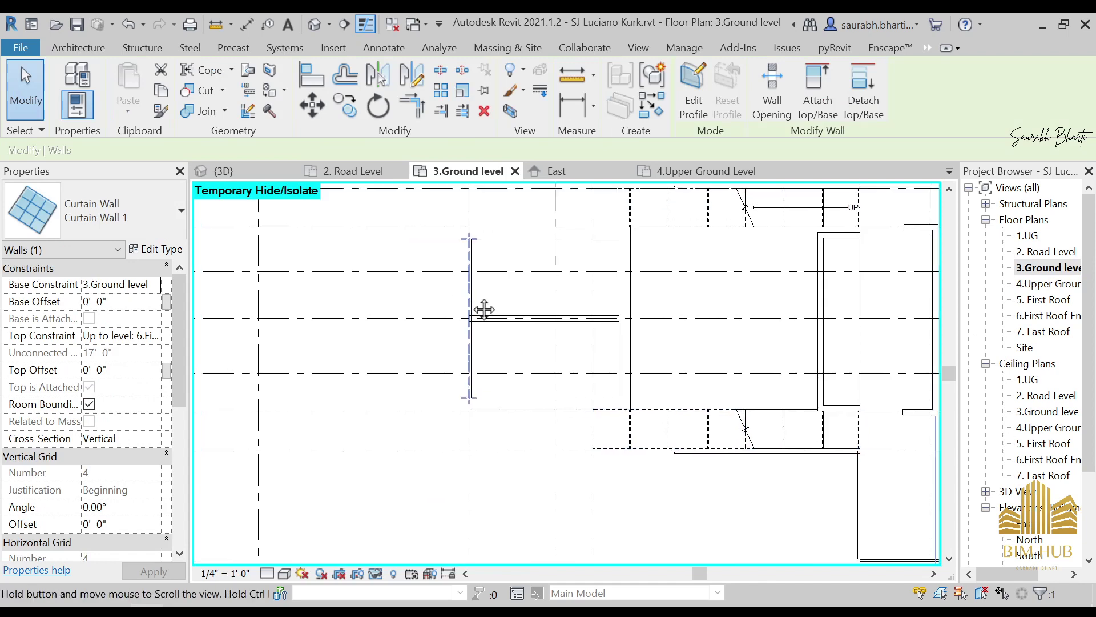
scroll(485, 308, "down", 2)
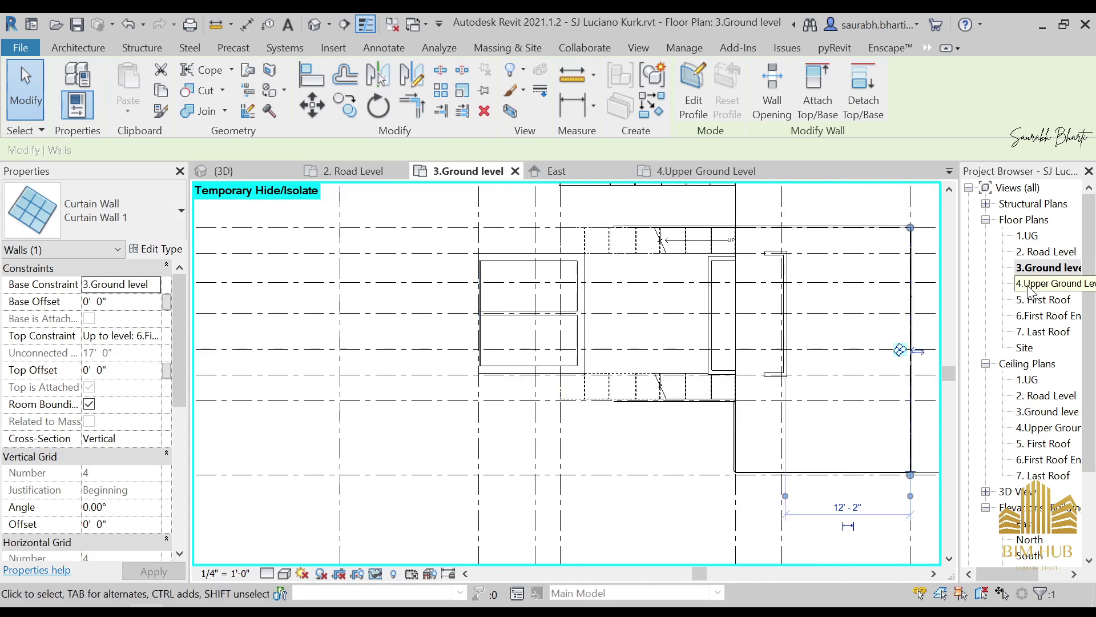
scroll(626, 303, "up", 1)
key("Escape")
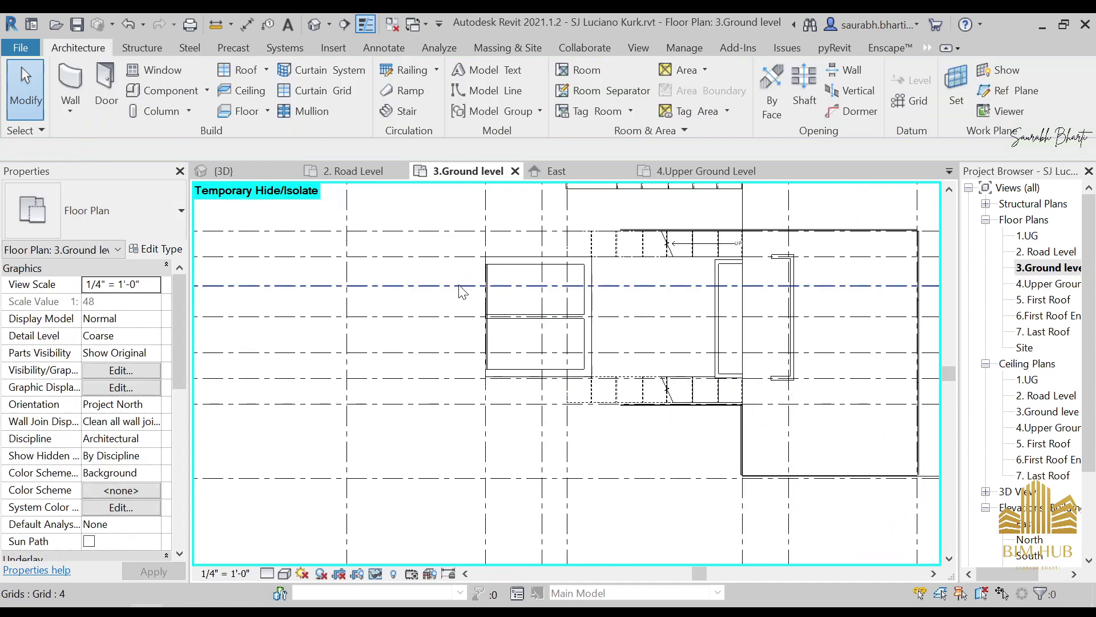
scroll(532, 307, "up", 2)
left_click(516, 304)
scroll(320, 303, "down", 3)
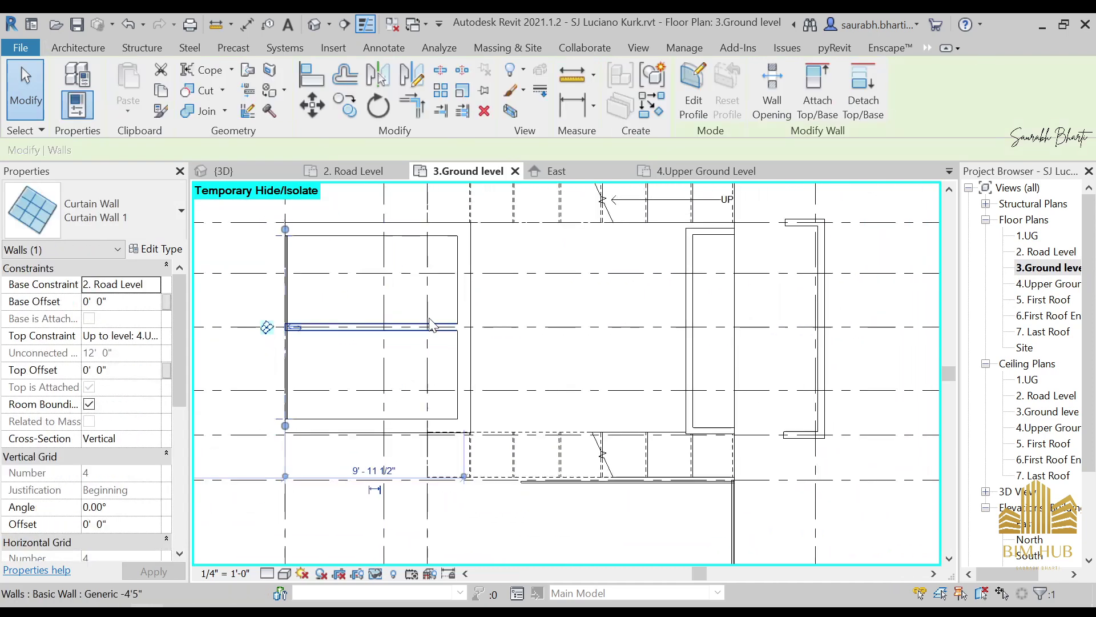
Step: Select the front curtain wall in the ground-level plan and examine its extent relative to the terrace
middle_click_drag(714, 322, 607, 311)
left_click(672, 381)
scroll(619, 372, "up", 2)
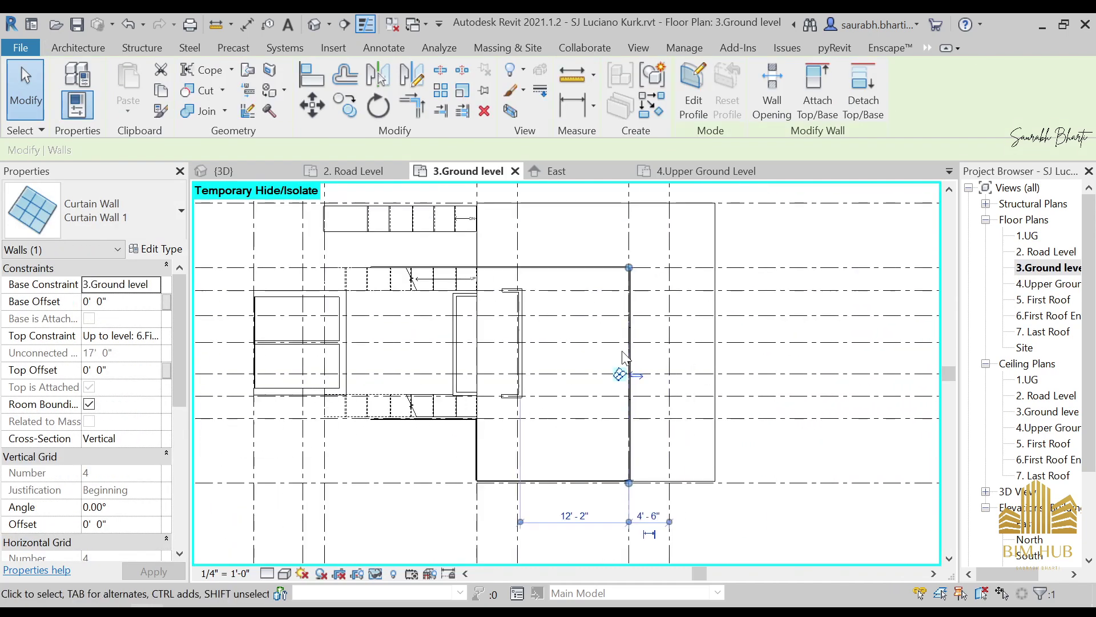
scroll(619, 372, "down", 2)
middle_click_drag(585, 366, 690, 357)
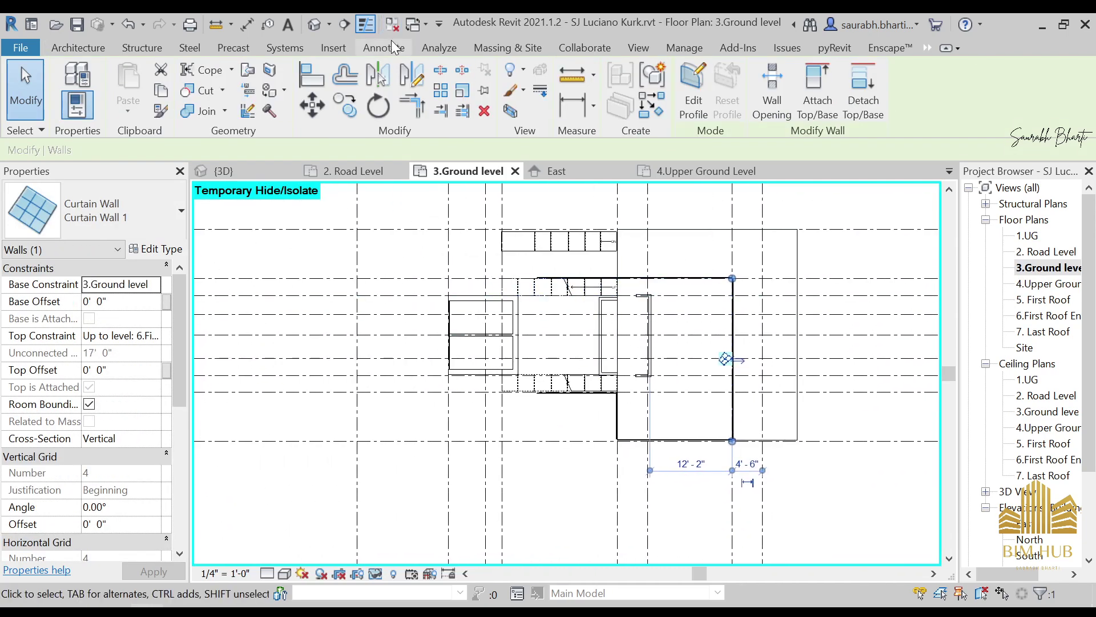
Step: Select the front curtain wall in the 3D view and locate it in the 3.Ground level plan
left_click(315, 26)
middle_click_drag(491, 412, 531, 466, "shift")
left_click(591, 490)
double_click(1050, 268)
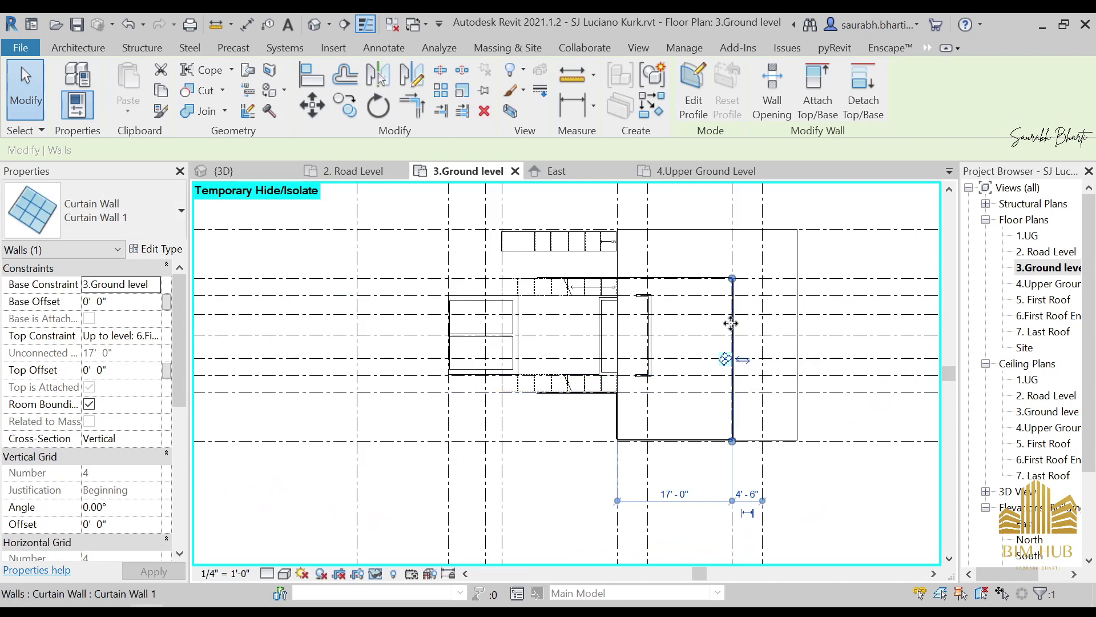
Step: Add an aligned dimension beside the front curtain wall between the two grid lines at its ends
scroll(731, 324, "up", 3)
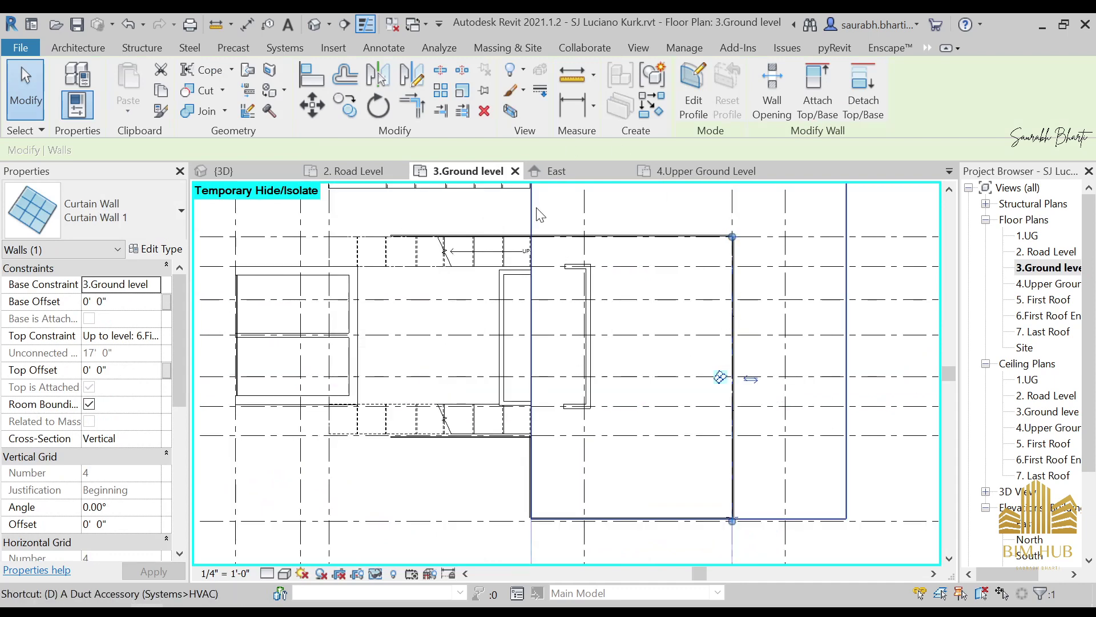
key("d")
key("i")
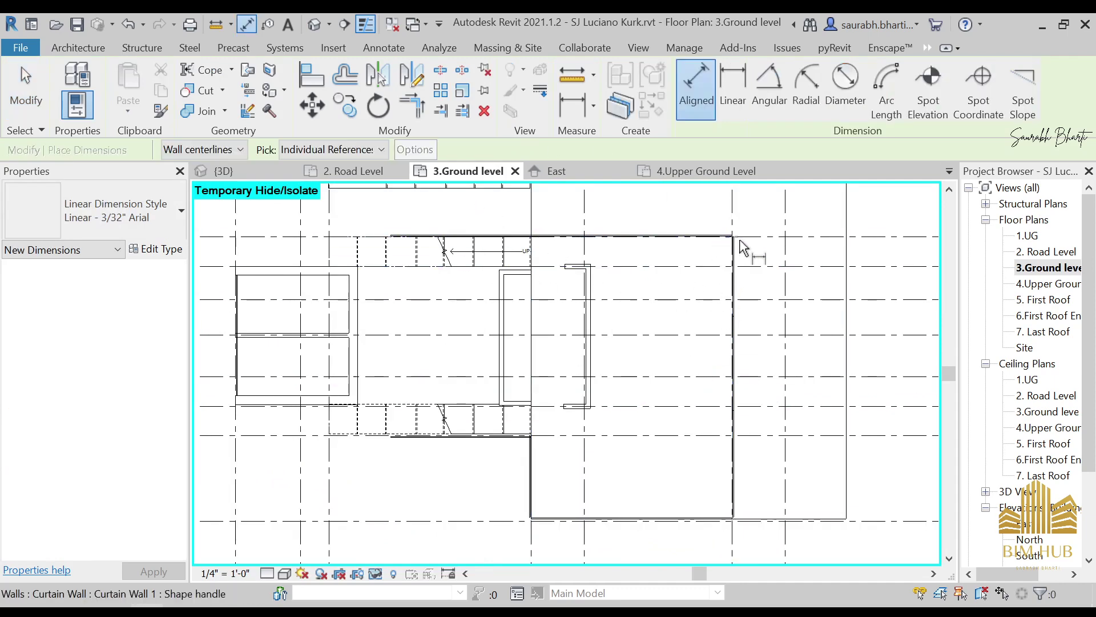
left_click(766, 238)
left_click(766, 521)
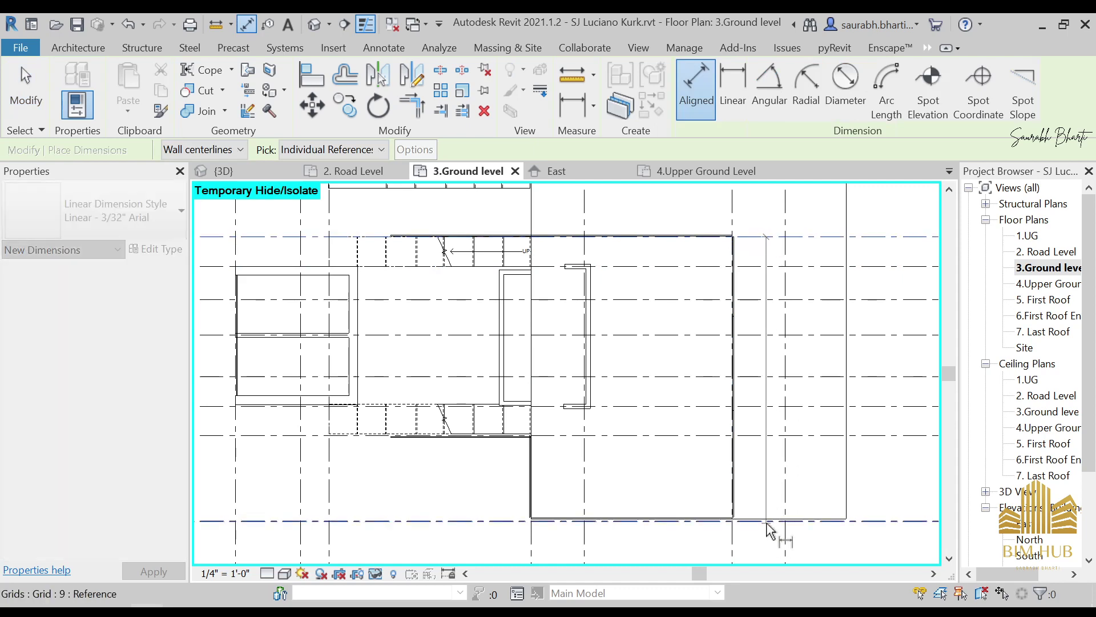
left_click(767, 487)
left_click(22, 67)
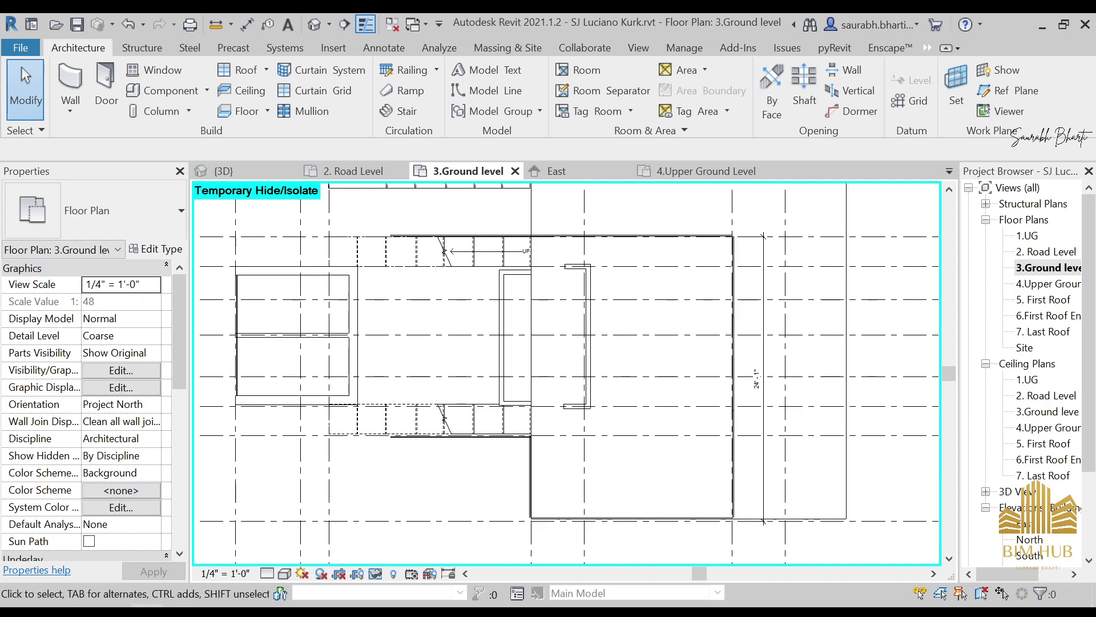
Step: Examine the glazing panel divisions along the front and side facades in the reference photo side 3.jpg
left_click(212, 611)
scroll(282, 358, "down", 3)
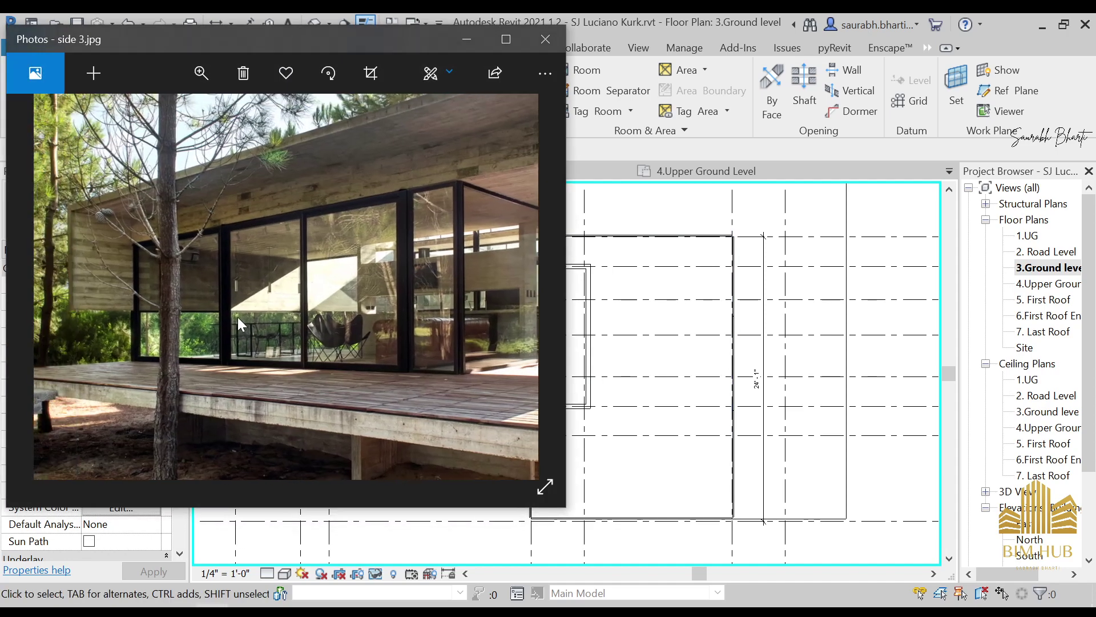
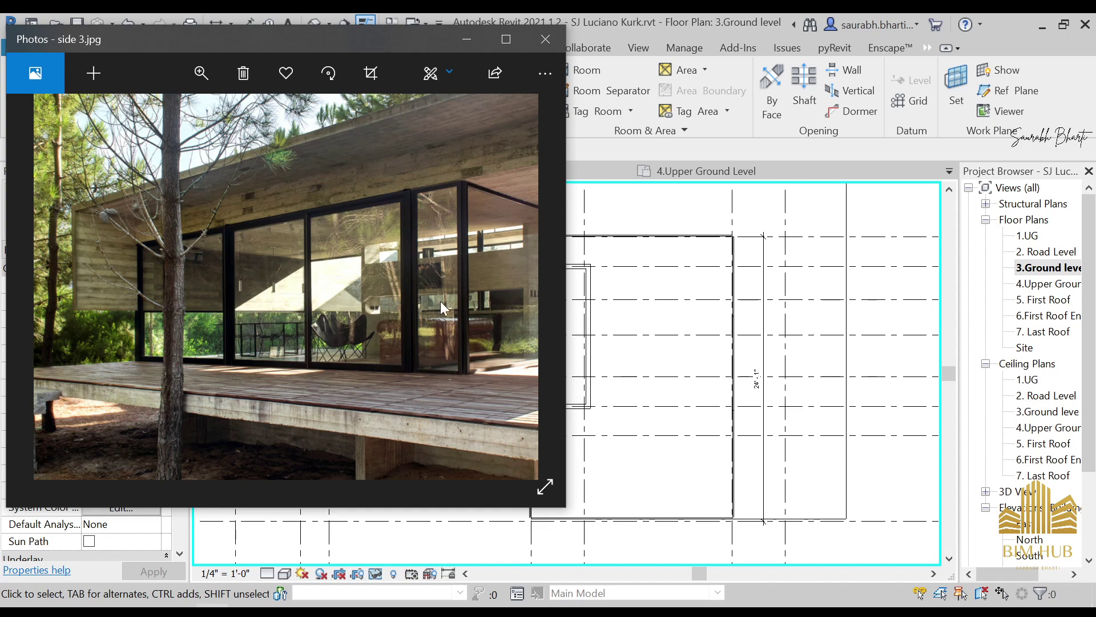
key("Right")
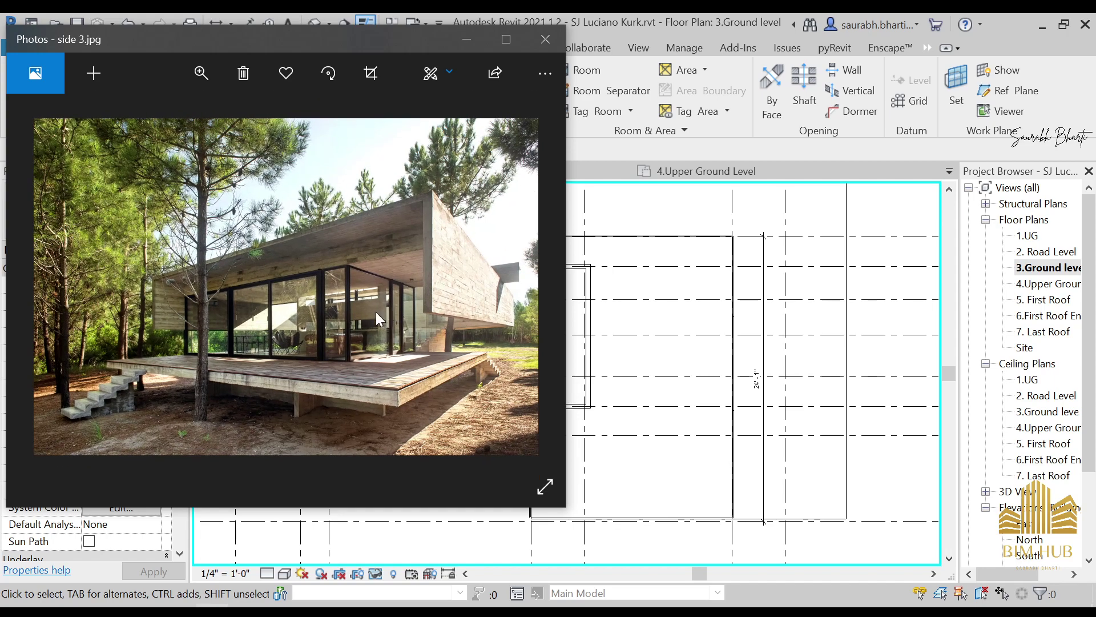
left_click(466, 39)
scroll(828, 423, "up", 3)
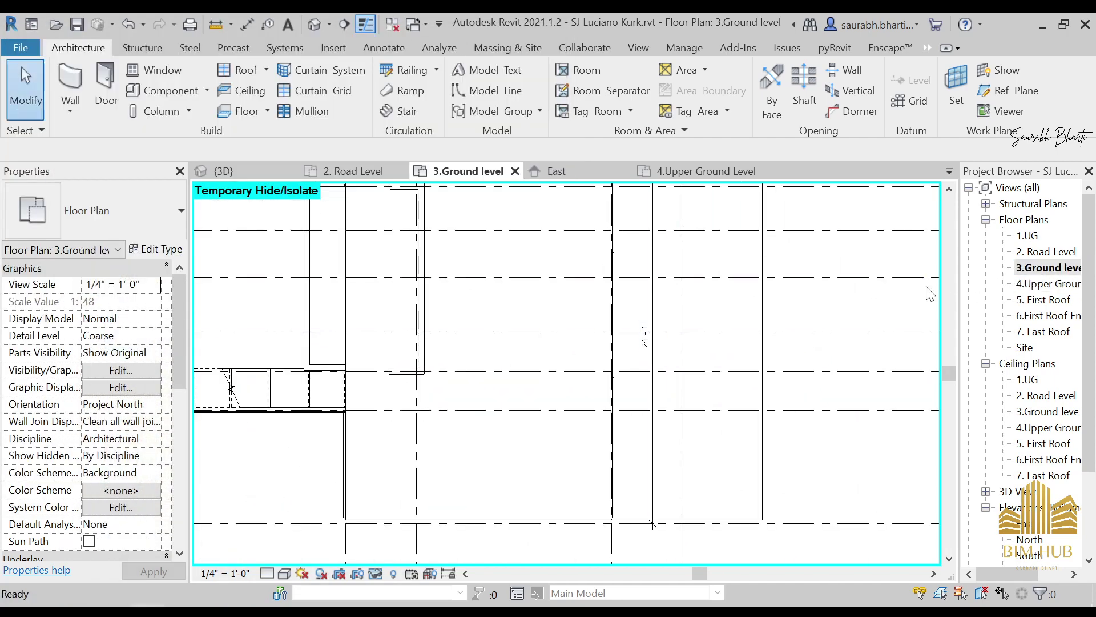
Step: In the 3D view's Right face, set the front curtain wall's first panel width to 7' and the second to 6'
left_click(317, 24)
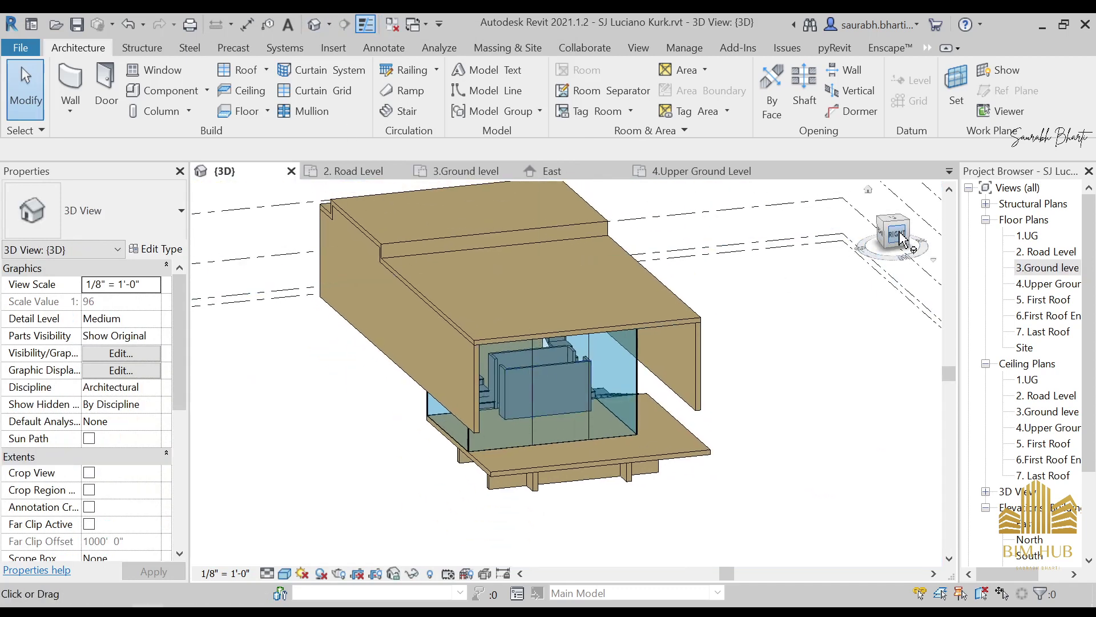
left_click(894, 233)
scroll(497, 331, "up", 6)
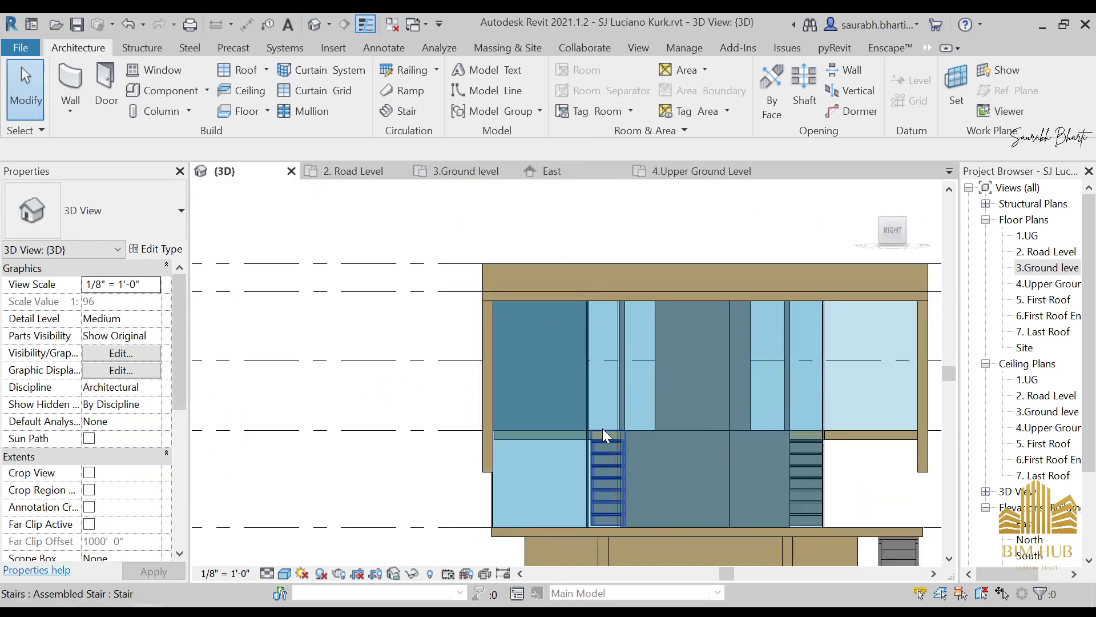
left_click(618, 396)
left_click(555, 406)
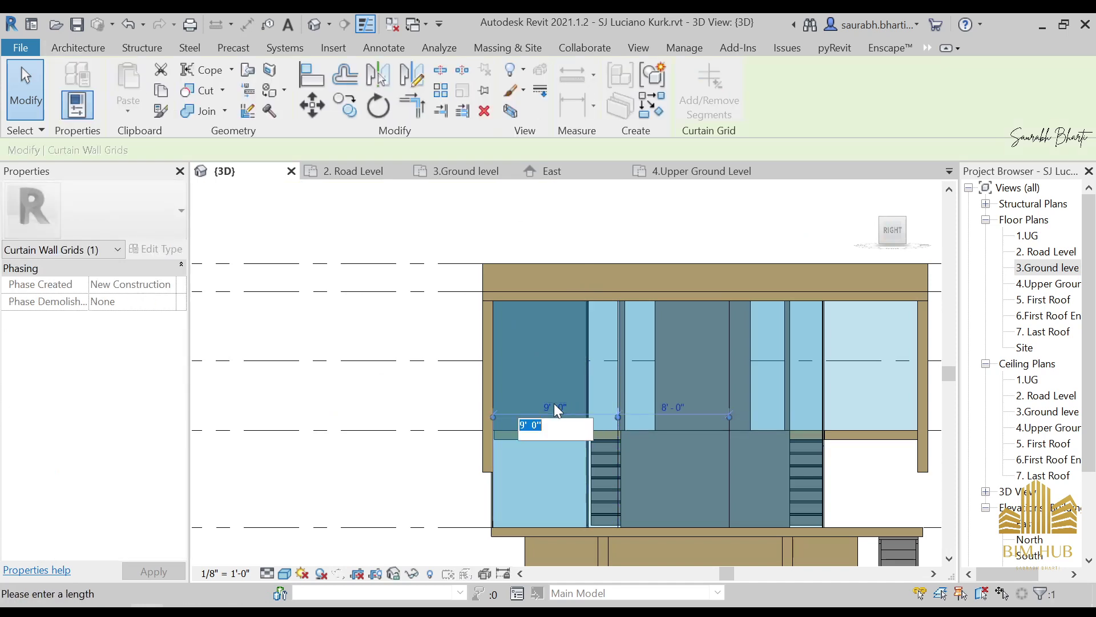
type("7")
key("Return")
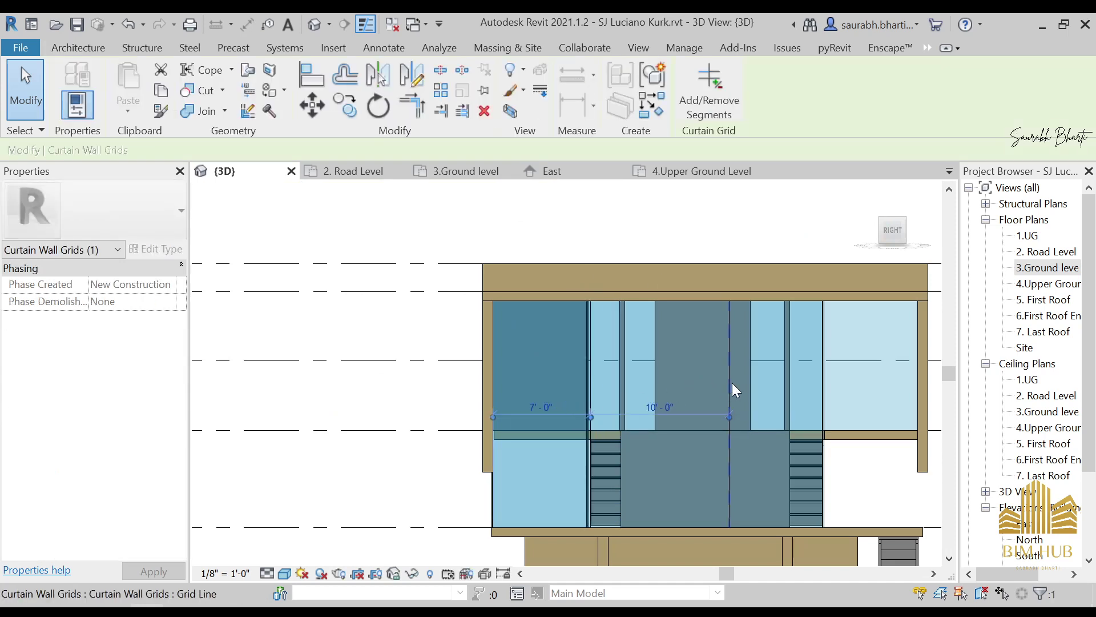
left_click(660, 406)
type("6")
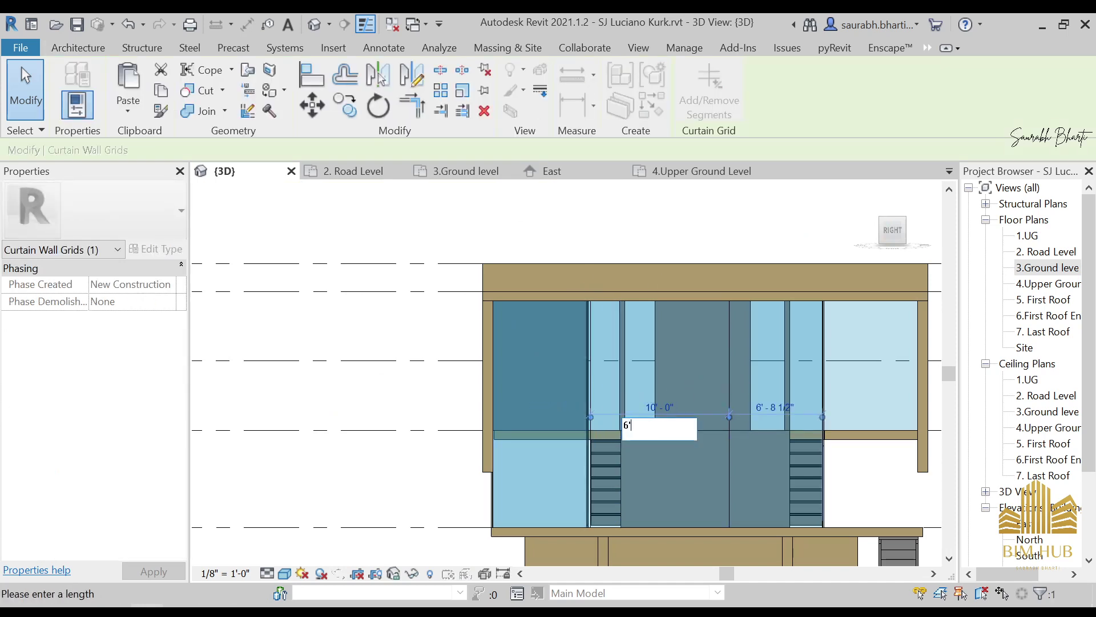
key("Return")
Step: Add a third vertical curtain grid line to the front curtain wall, 7' beyond the second line
left_click(78, 49)
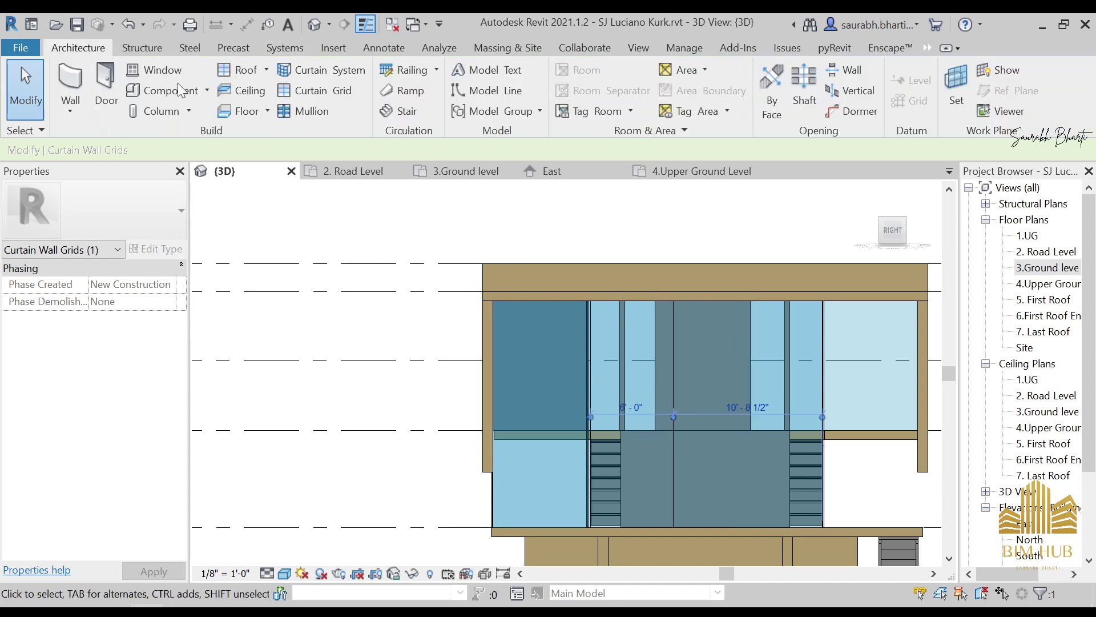
left_click(323, 91)
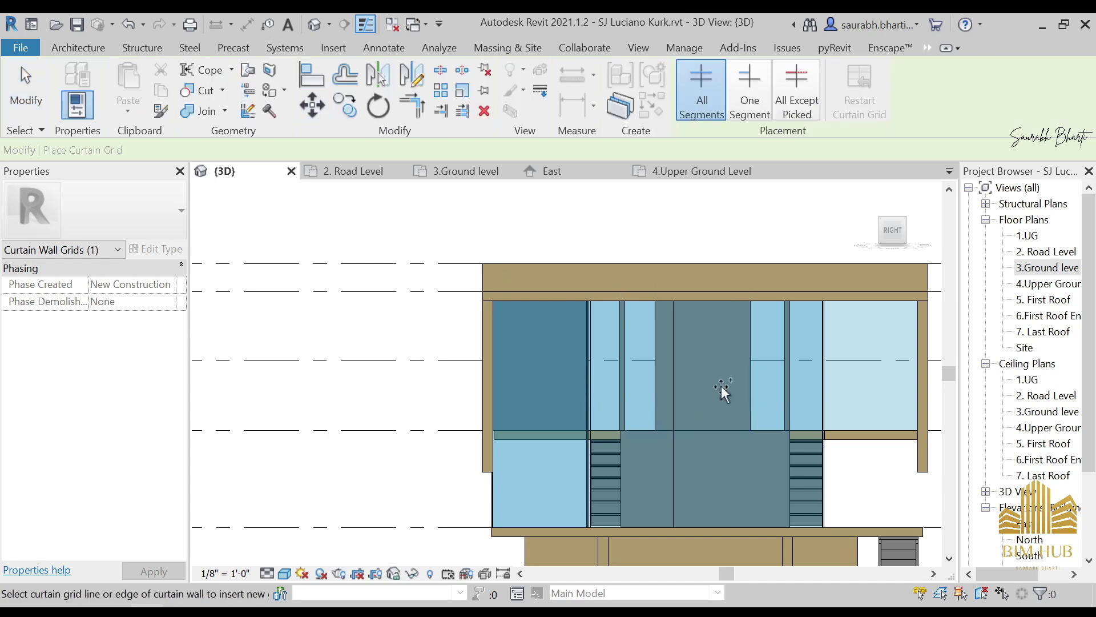
left_click(759, 293)
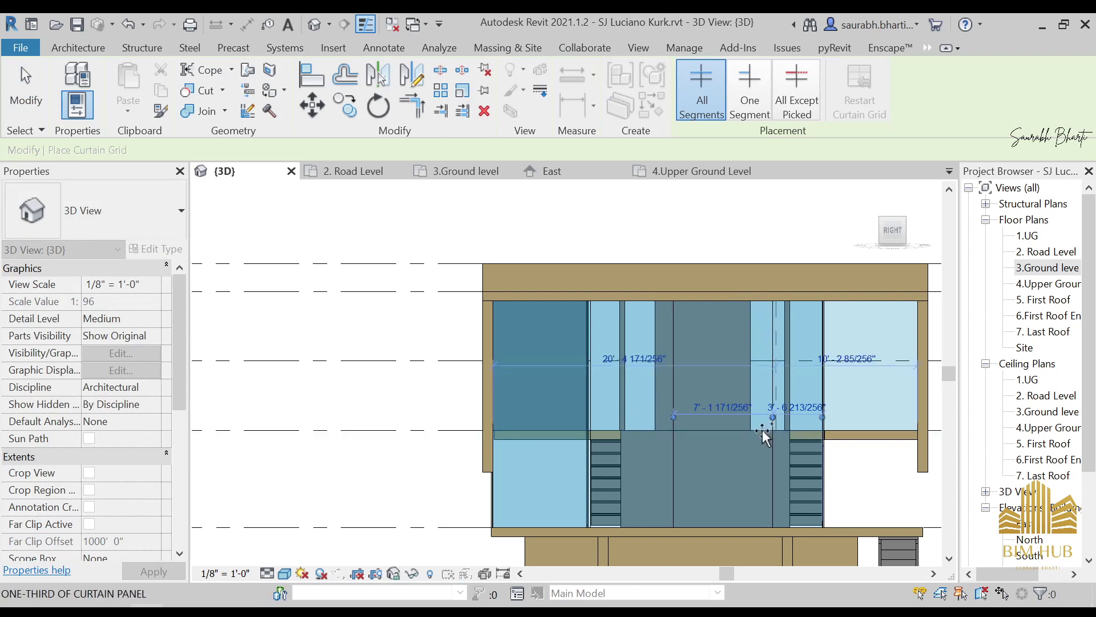
key("Escape")
left_click(776, 378)
left_click(736, 407)
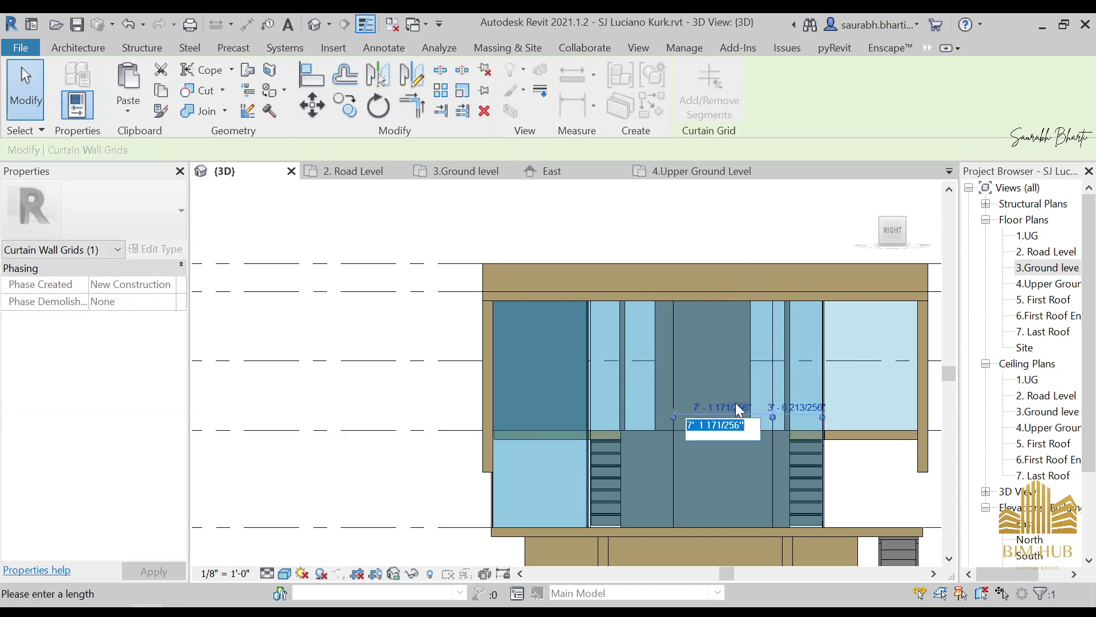
type("7'")
key("Return")
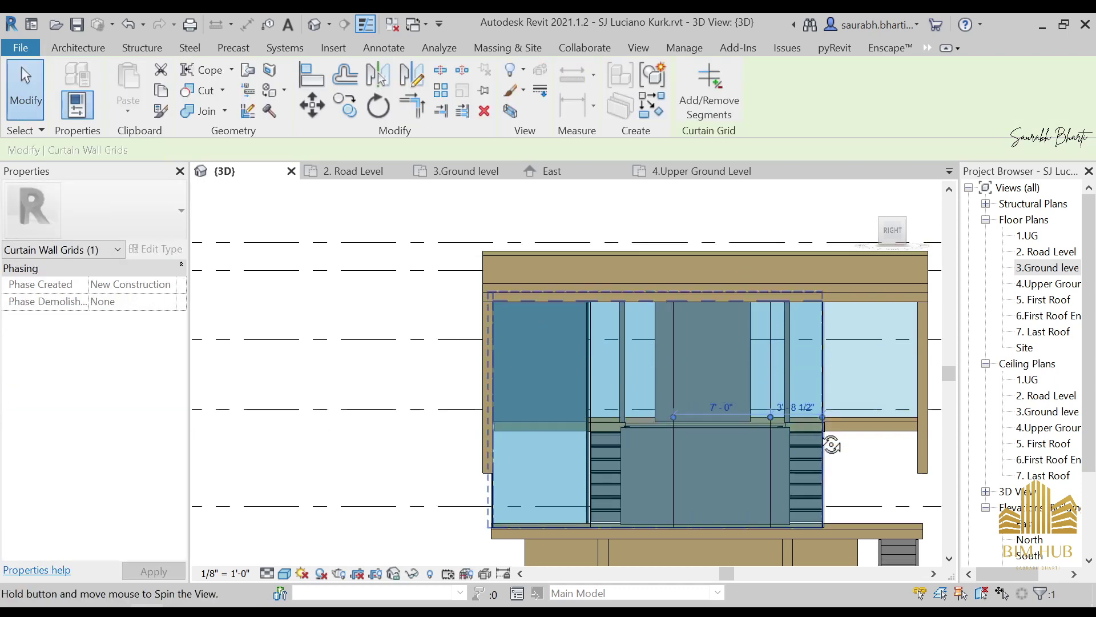
Step: Compare the front curtain wall's vertical divisions with the glazing in the reference photo side 3.jpg
middle_click_drag(832, 443, 814, 467, "shift")
left_click(818, 452)
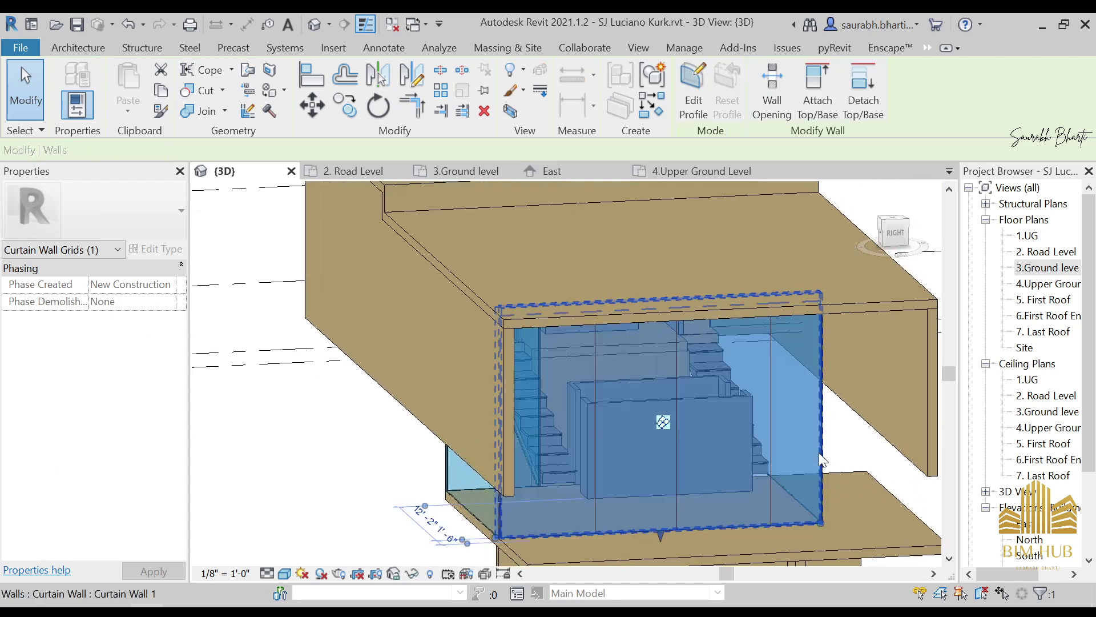
key("Escape")
scroll(811, 488, "down", 4)
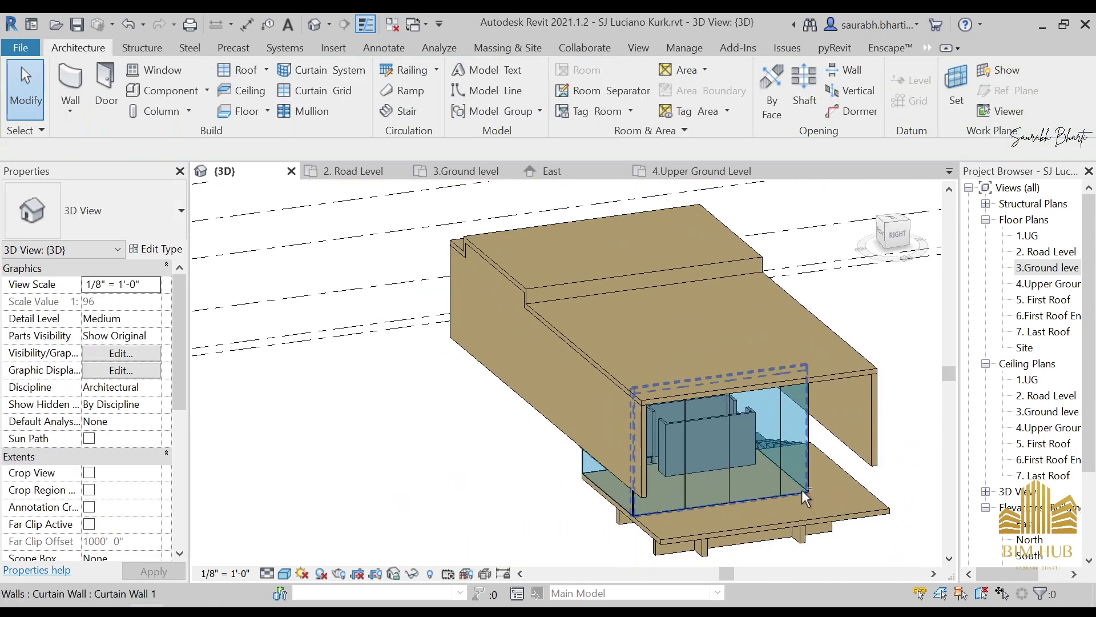
left_click(212, 611)
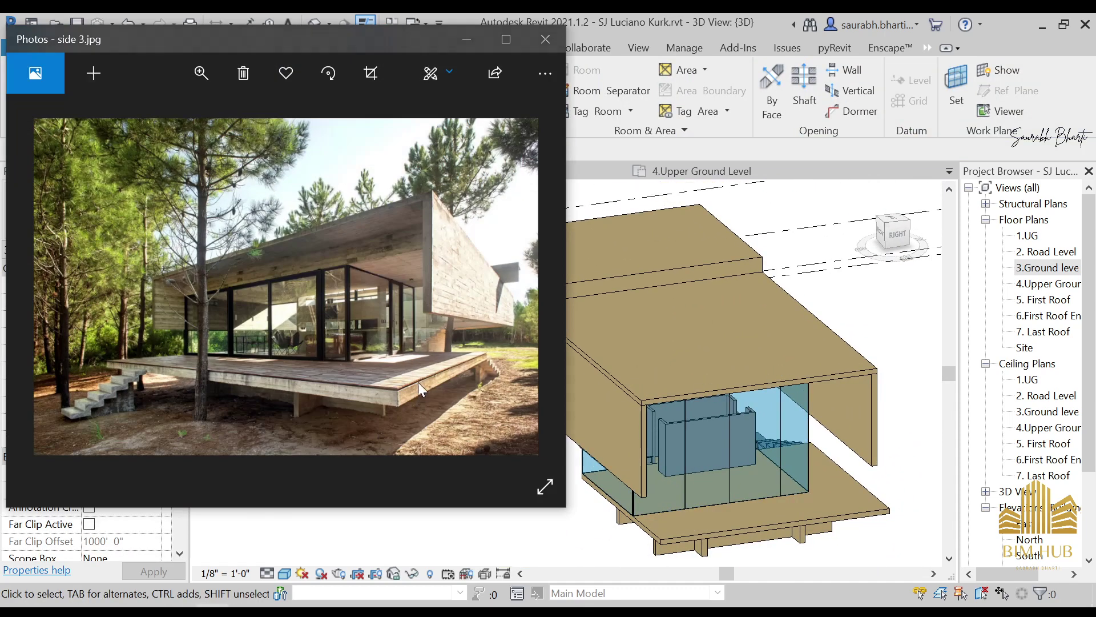
scroll(352, 332, "up", 3)
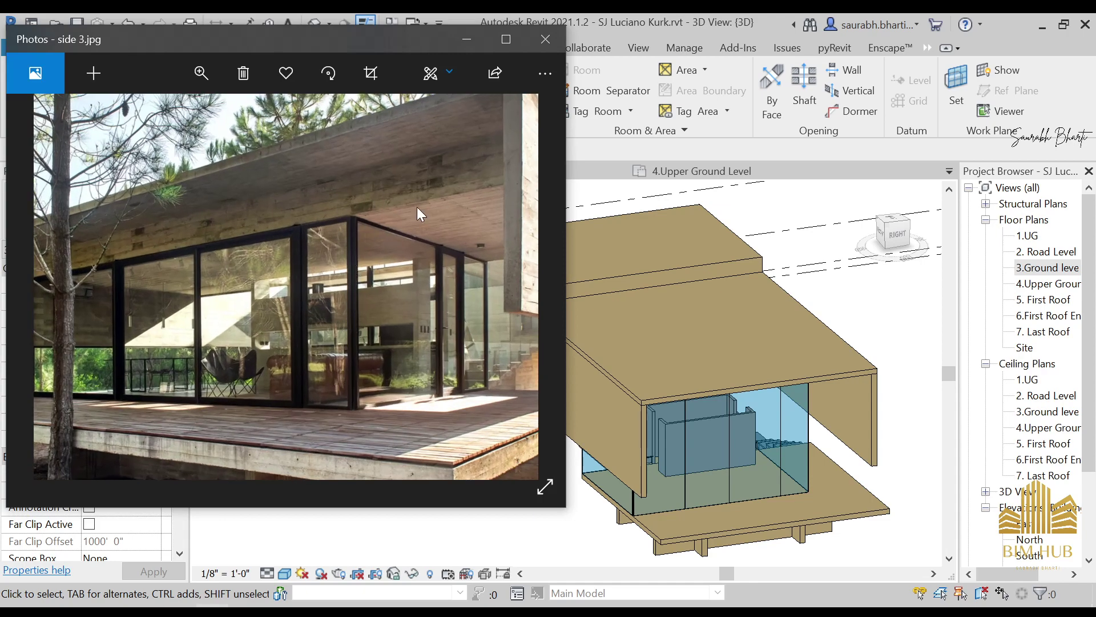
left_click(485, 43)
middle_click_drag(749, 438, 718, 371, "shift")
left_click(895, 233)
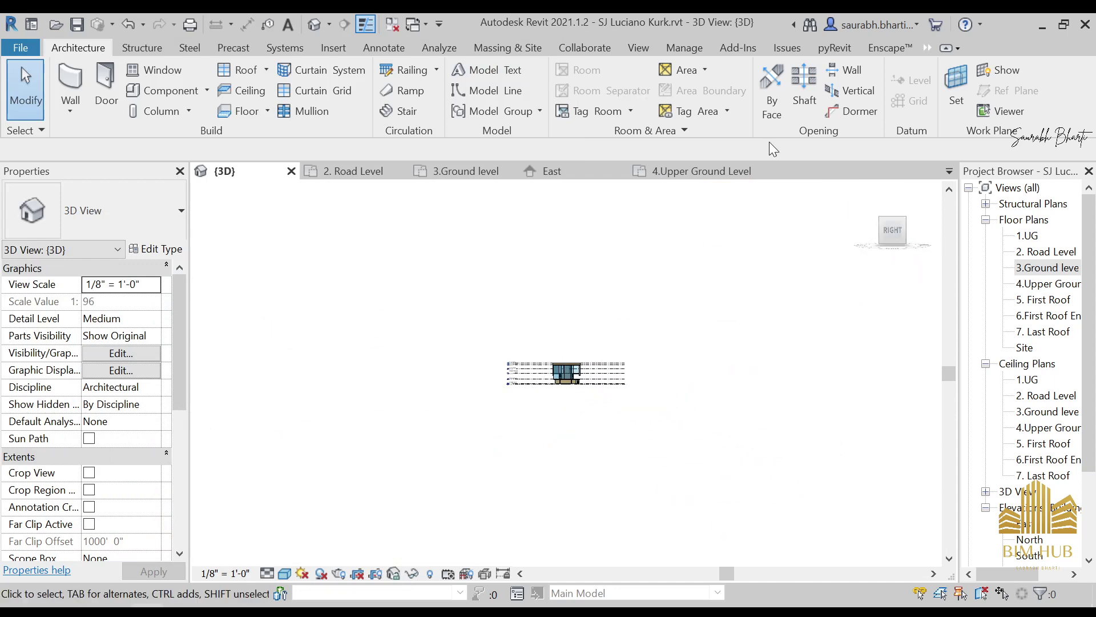
scroll(553, 371, "up", 5)
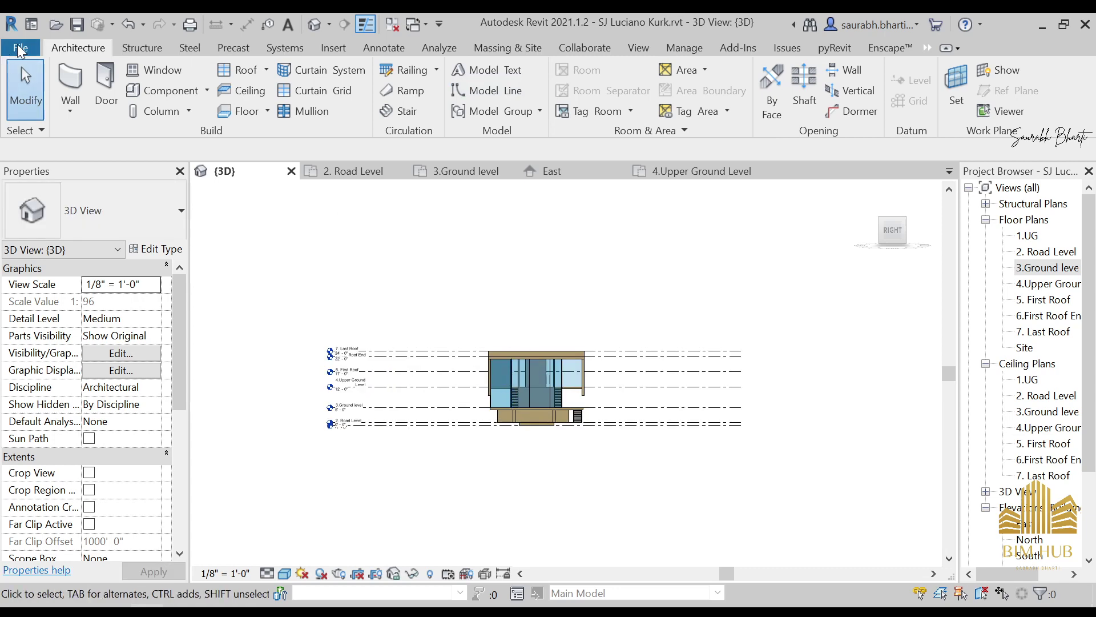
left_click(21, 47)
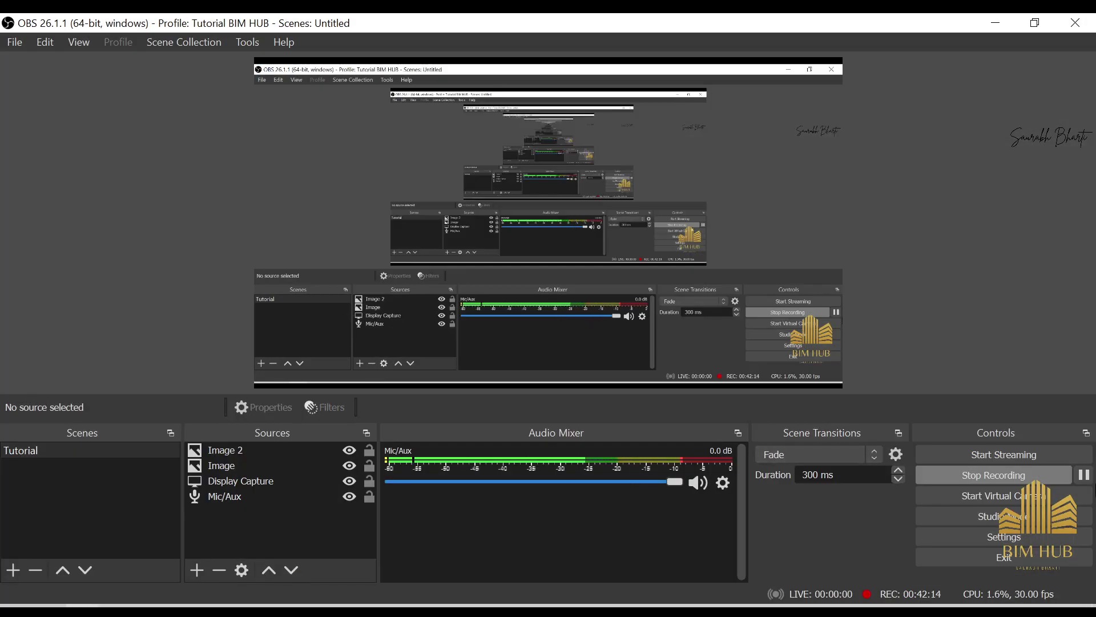
left_click(1086, 476)
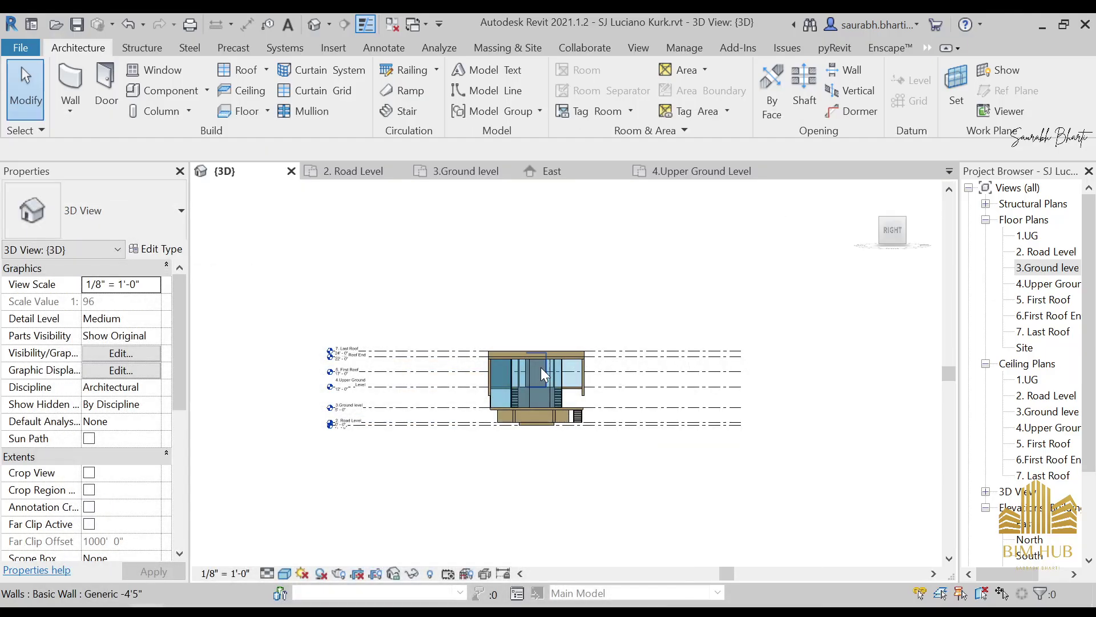
scroll(511, 403, "up", 3)
middle_click_drag(527, 409, 638, 457, "shift")
scroll(640, 457, "up", 2)
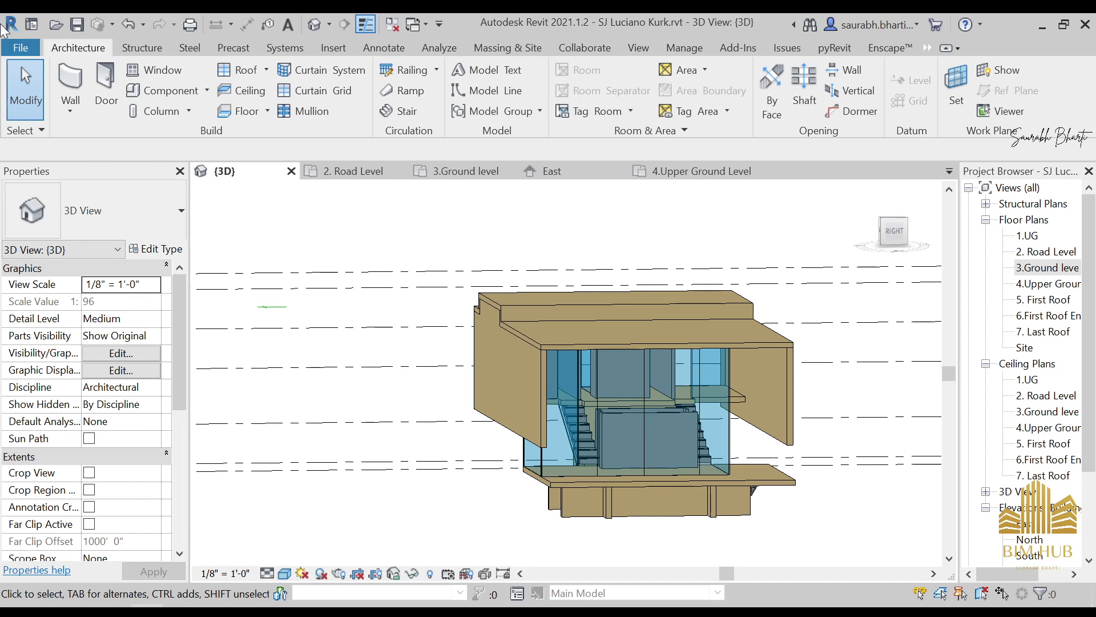
Step: Start a new family and open the English-Imperial folder of family templates
left_click(23, 49)
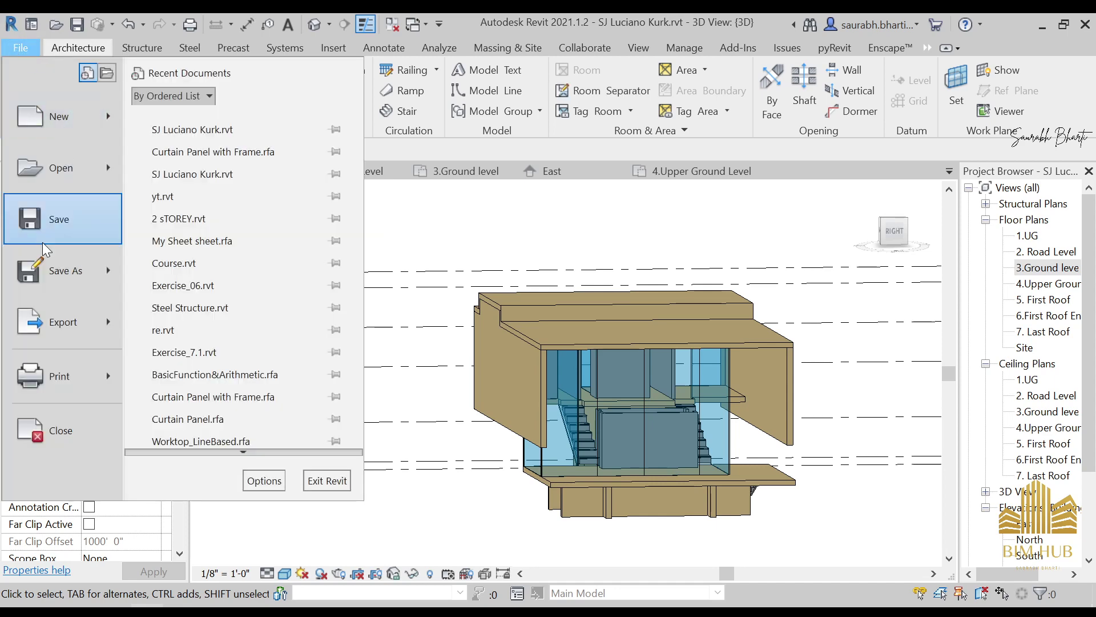
mouse_move(114, 134)
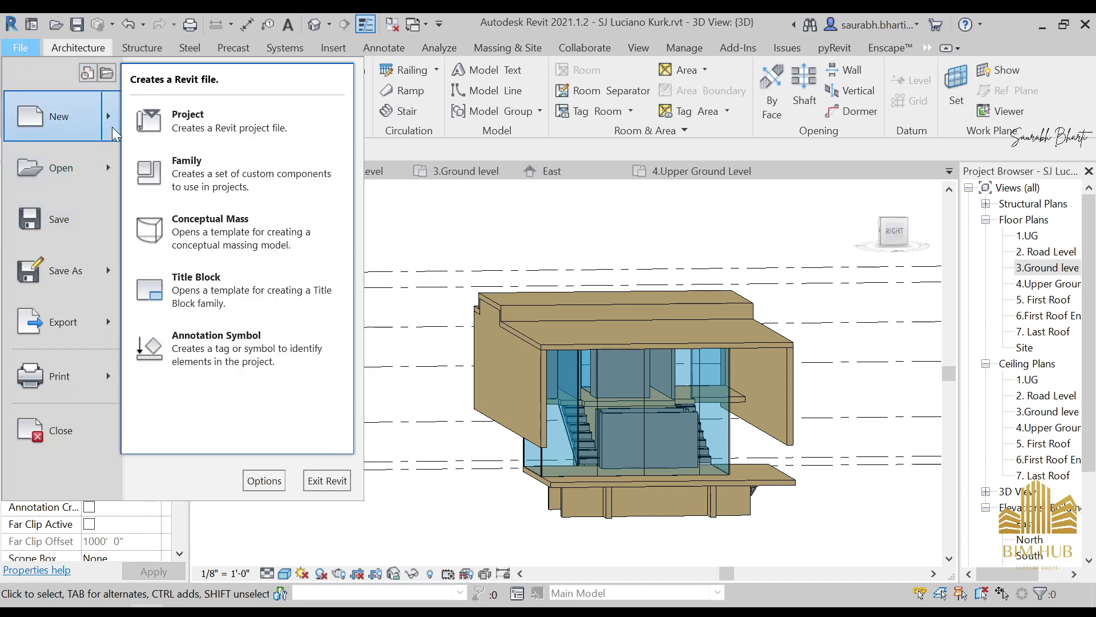
left_click(170, 179)
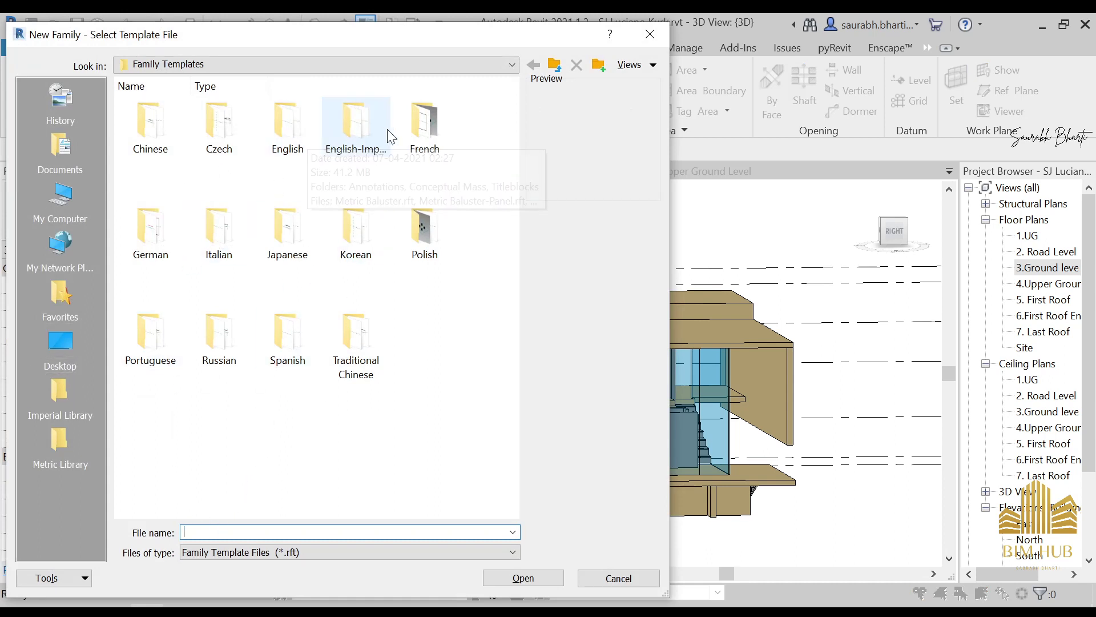
left_click(341, 133)
double_click(346, 146)
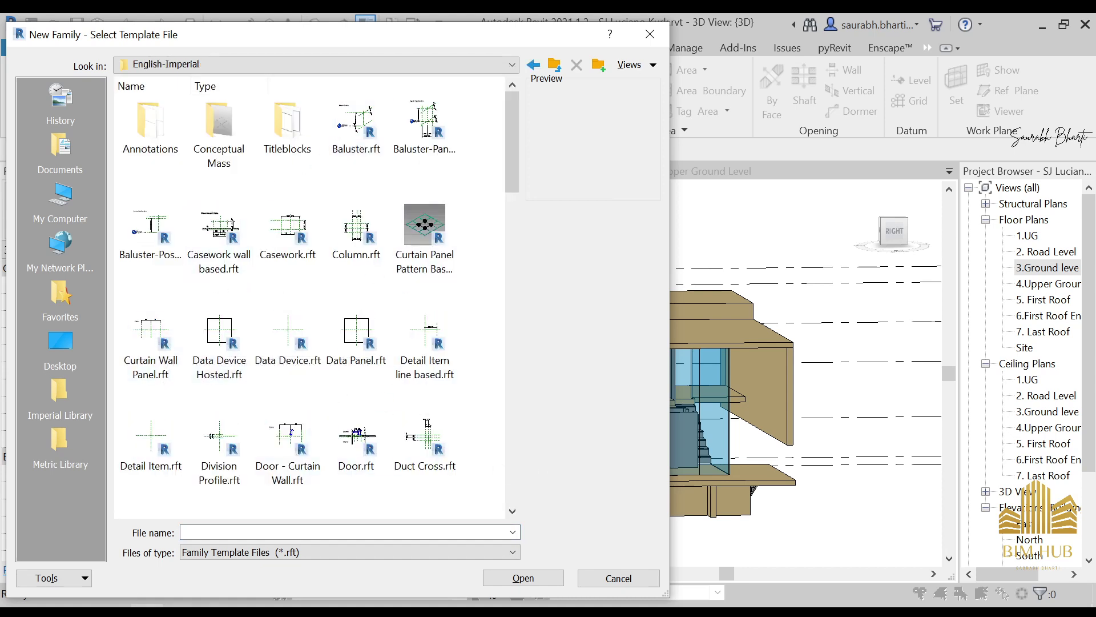
Step: Examine the framed glass panels in the reference photo side 3.jpg and return to the family template selection
left_click(212, 606)
scroll(344, 304, "up", 2)
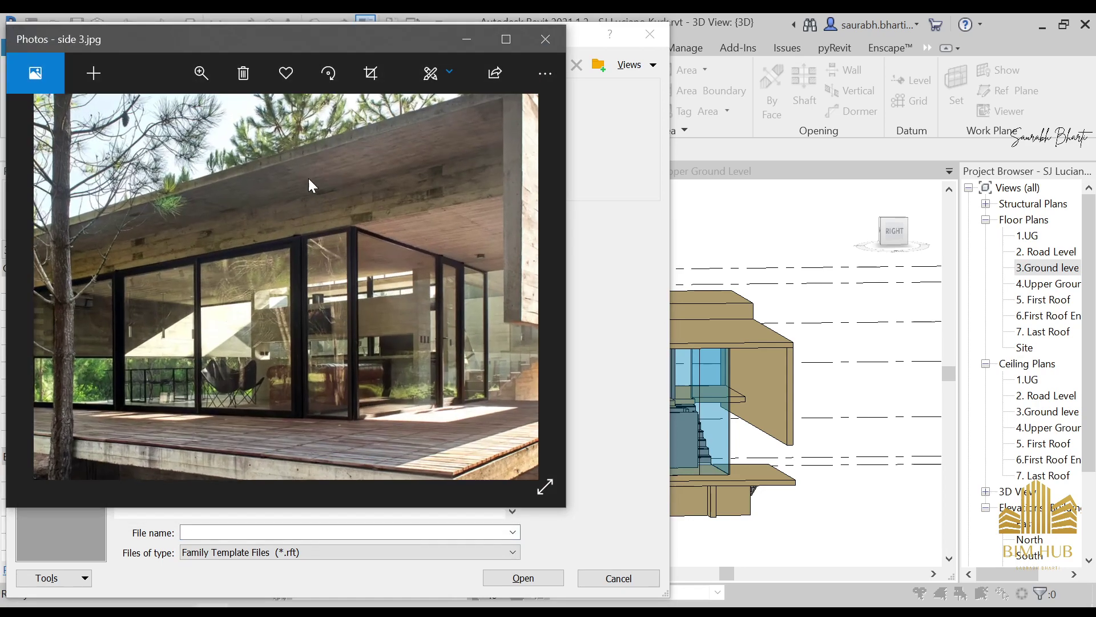
scroll(417, 279, "up", 1)
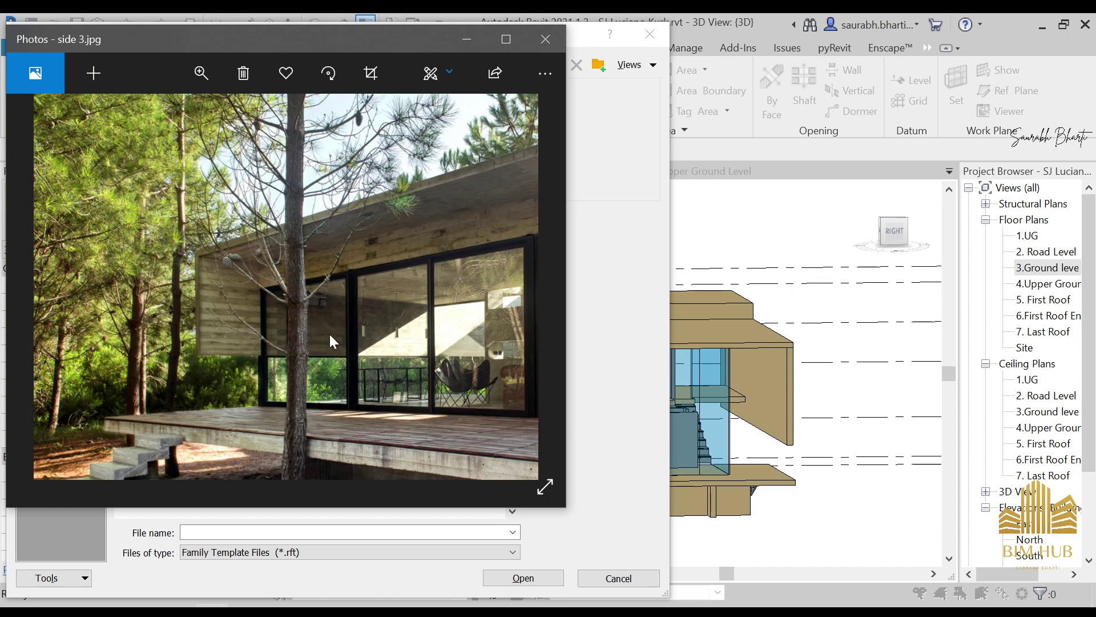
left_click(478, 43)
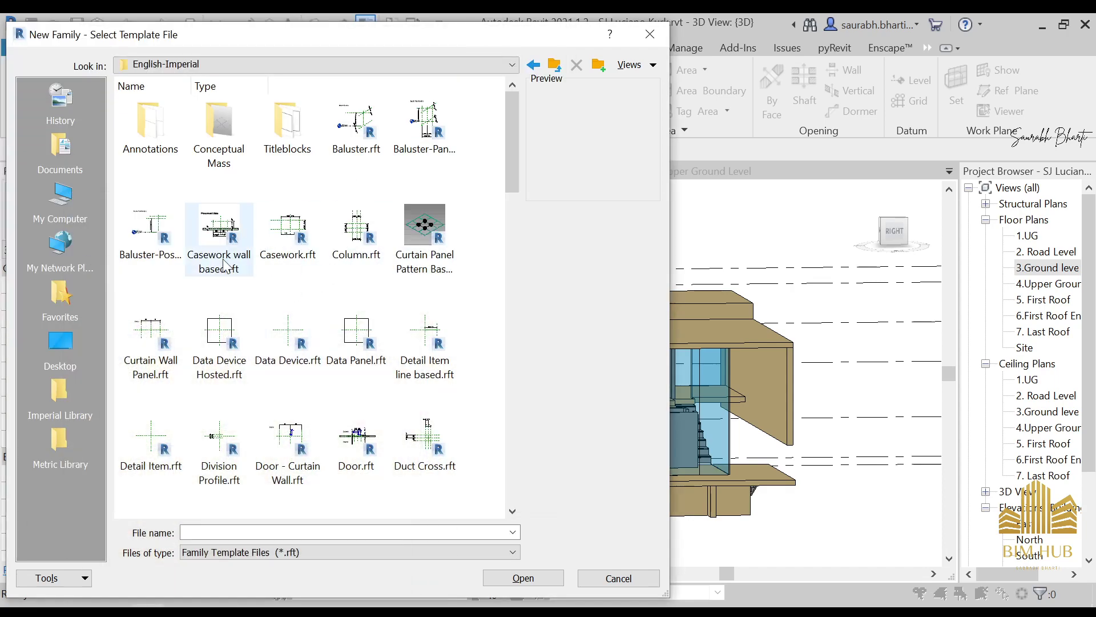
Step: Create the new family from the Curtain Wall Panel.rft template
left_click(168, 361)
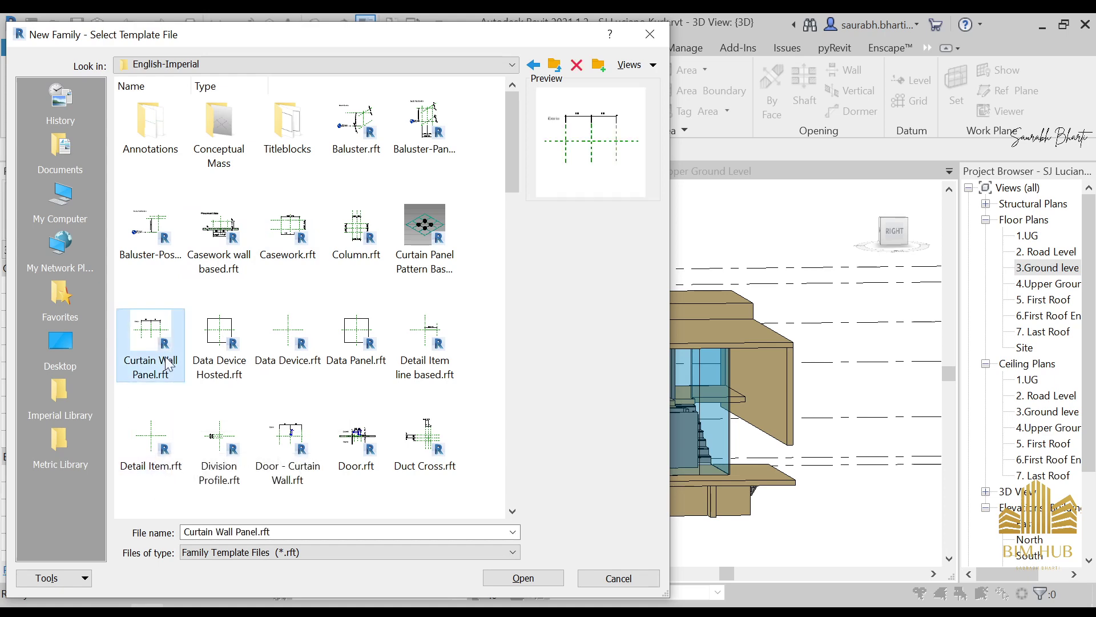
left_click(496, 578)
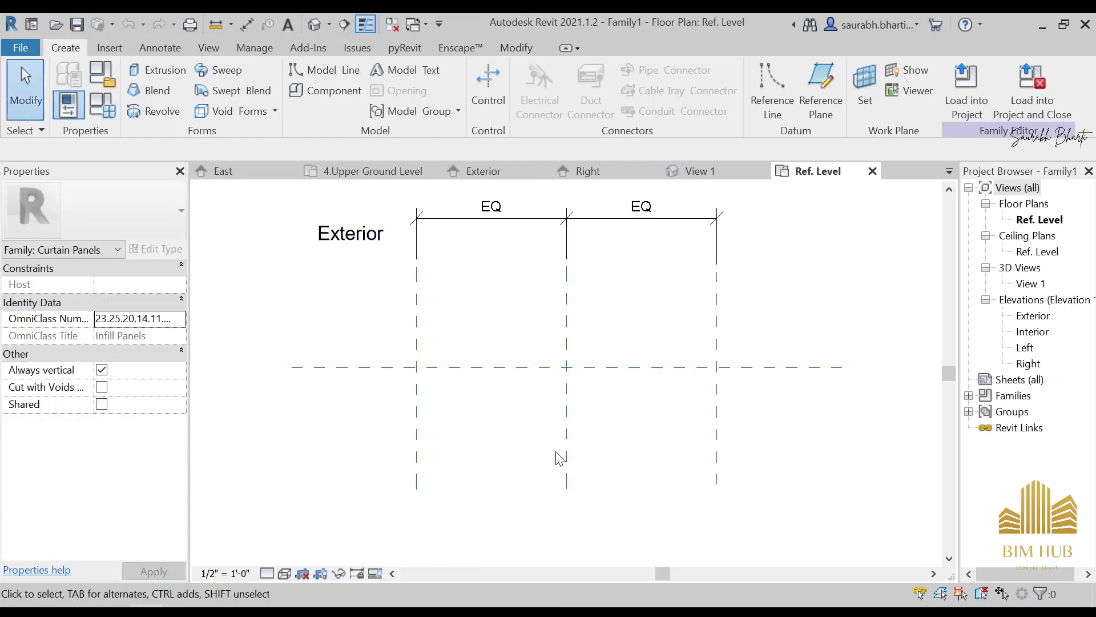
middle_click_drag(614, 424, 563, 418)
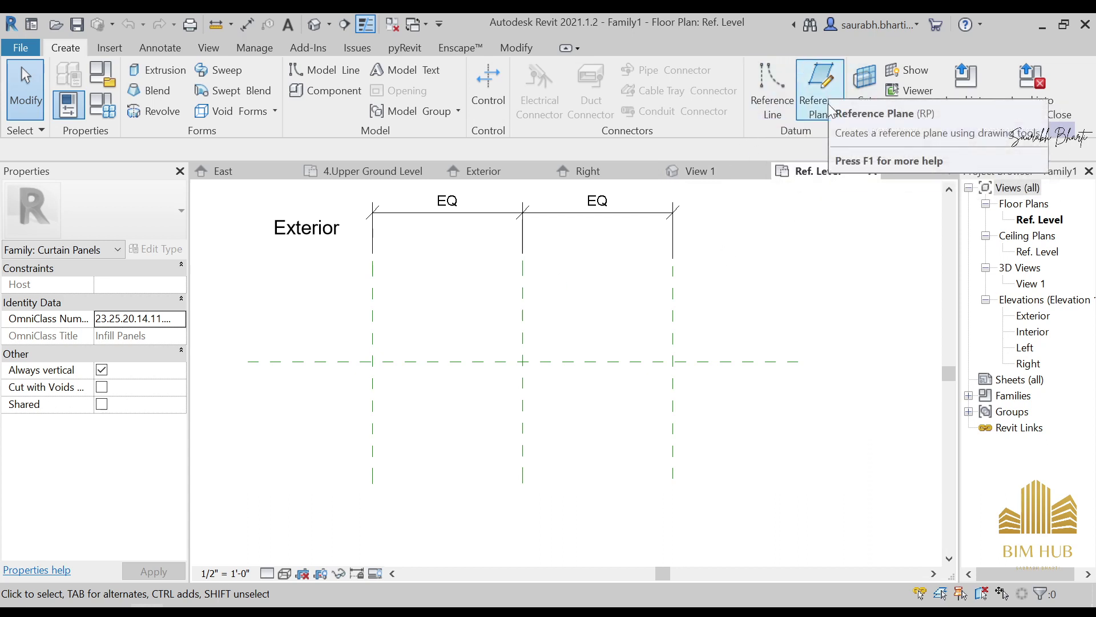
Step: Draw four horizontal reference planes parallel to the Front plane, two on its exterior side and two on its interior side
key("r")
key("p")
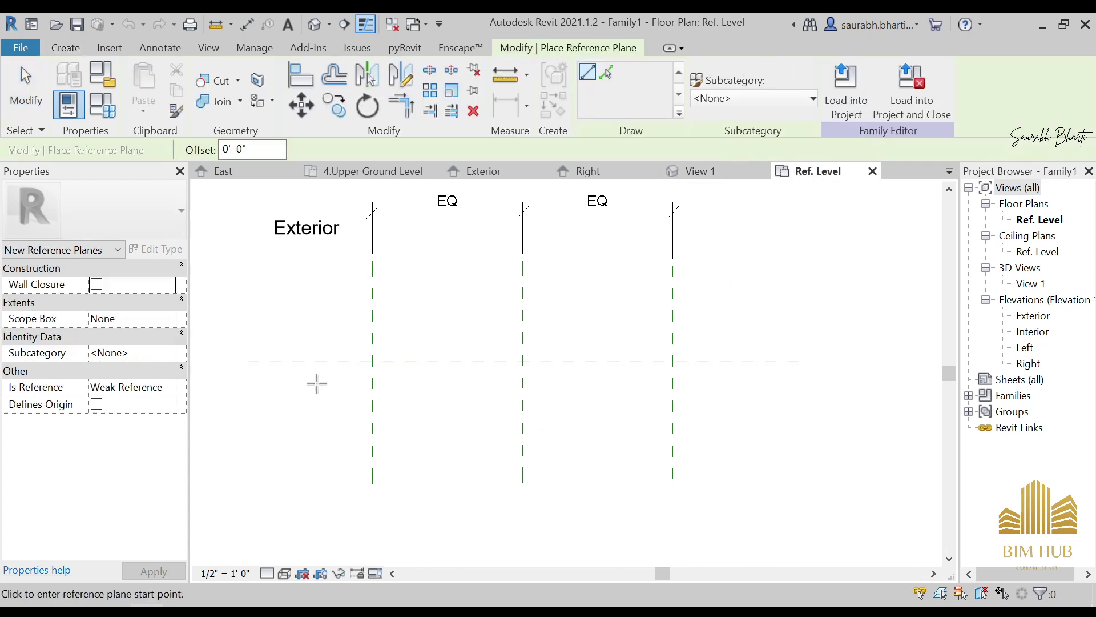
left_click(249, 347)
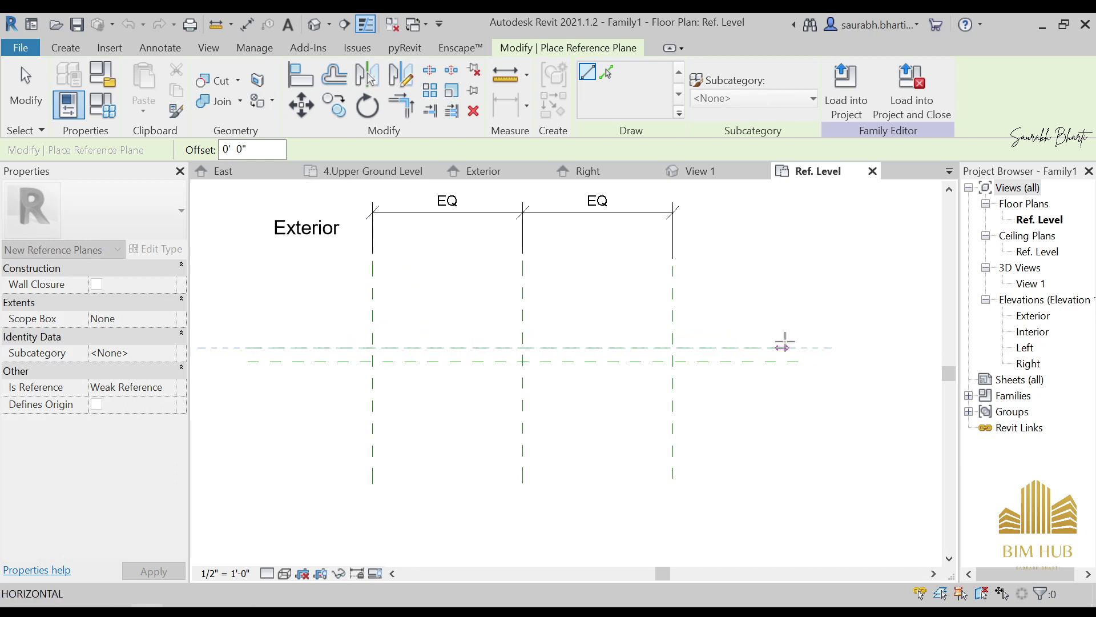
left_click(796, 346)
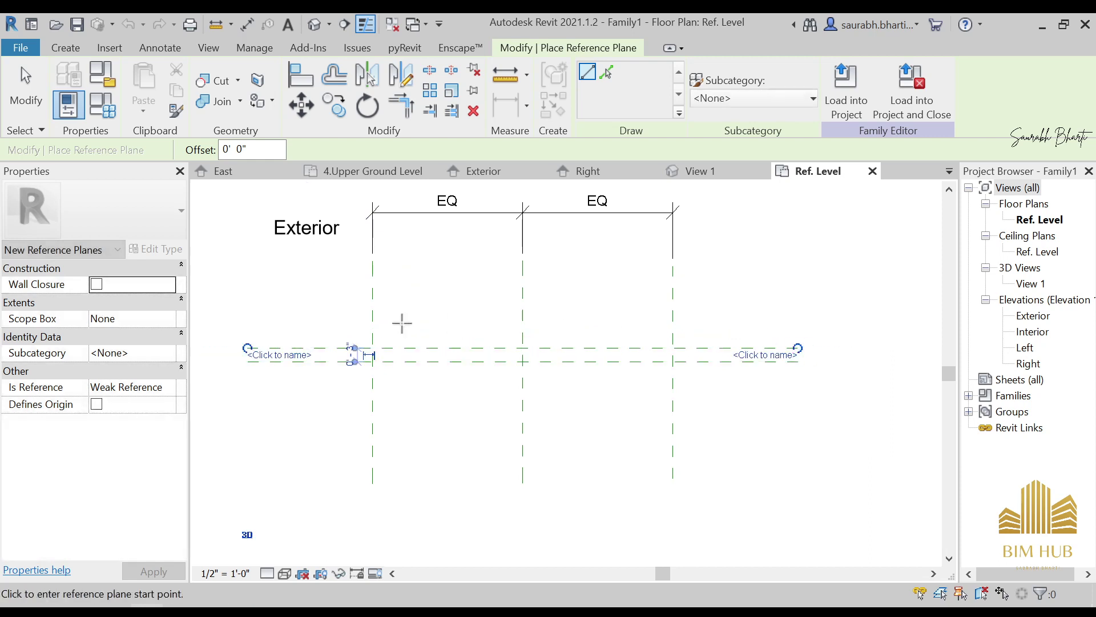
left_click(246, 325)
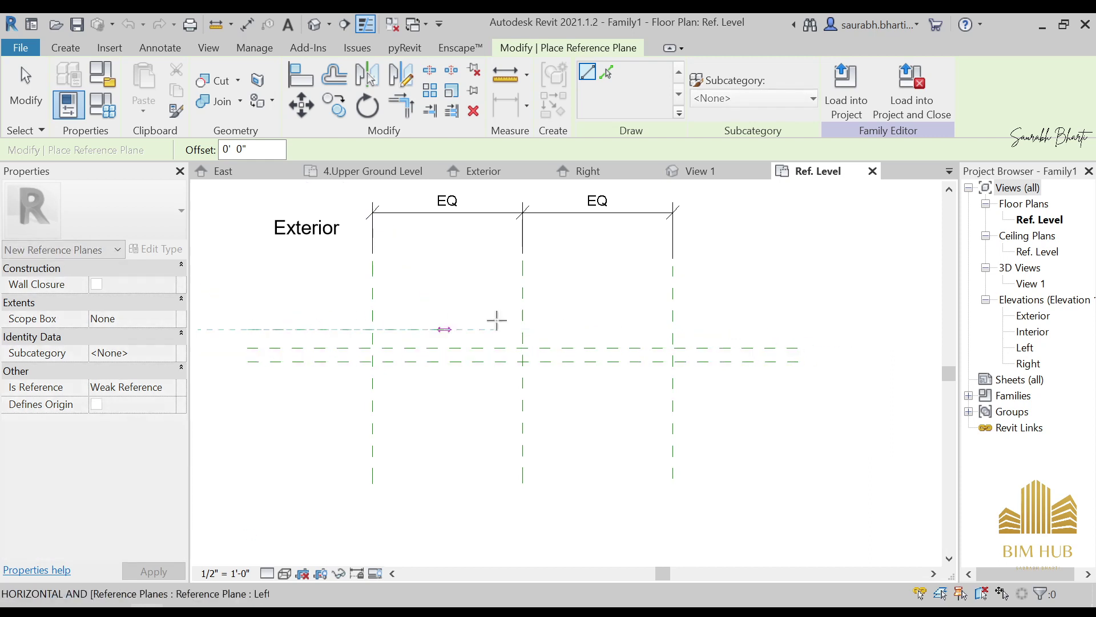
left_click(805, 328)
left_click(246, 383)
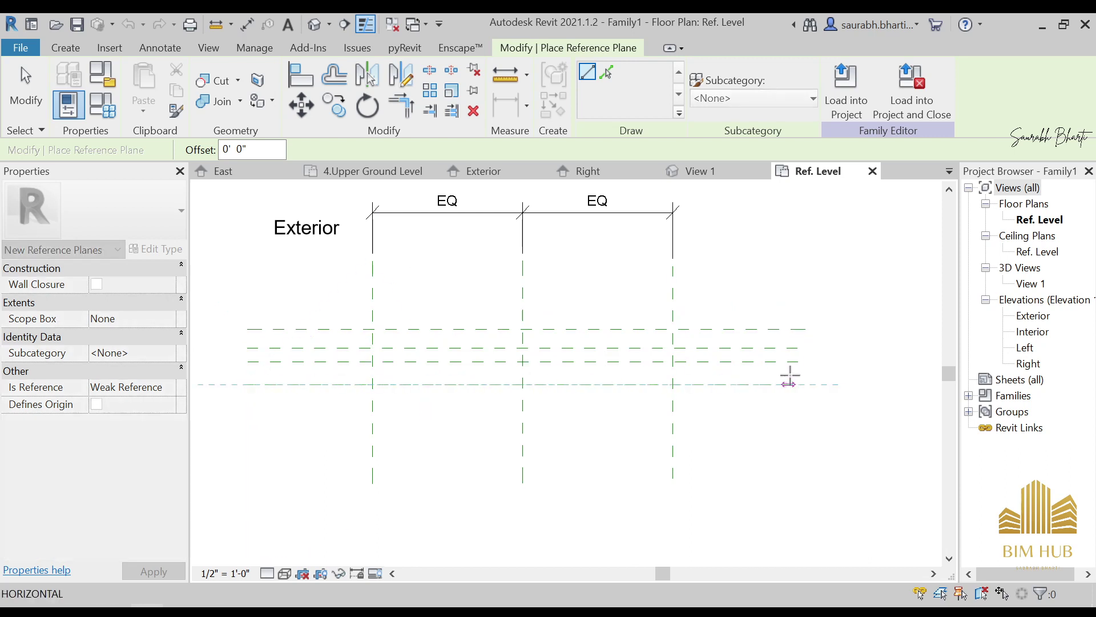
left_click(805, 383)
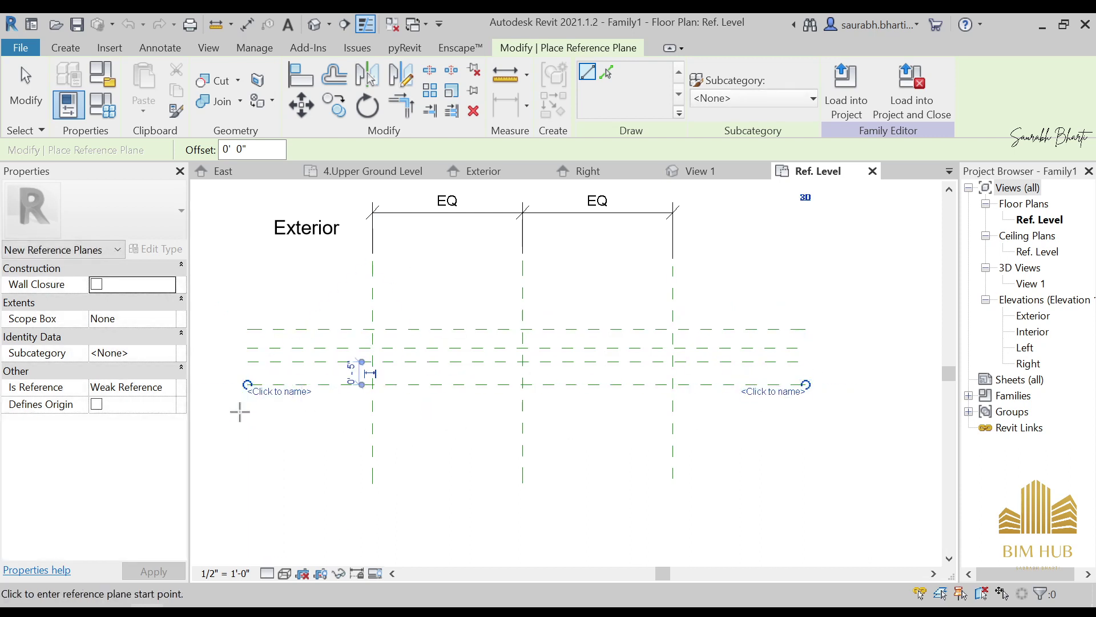
left_click(254, 411)
left_click(828, 412)
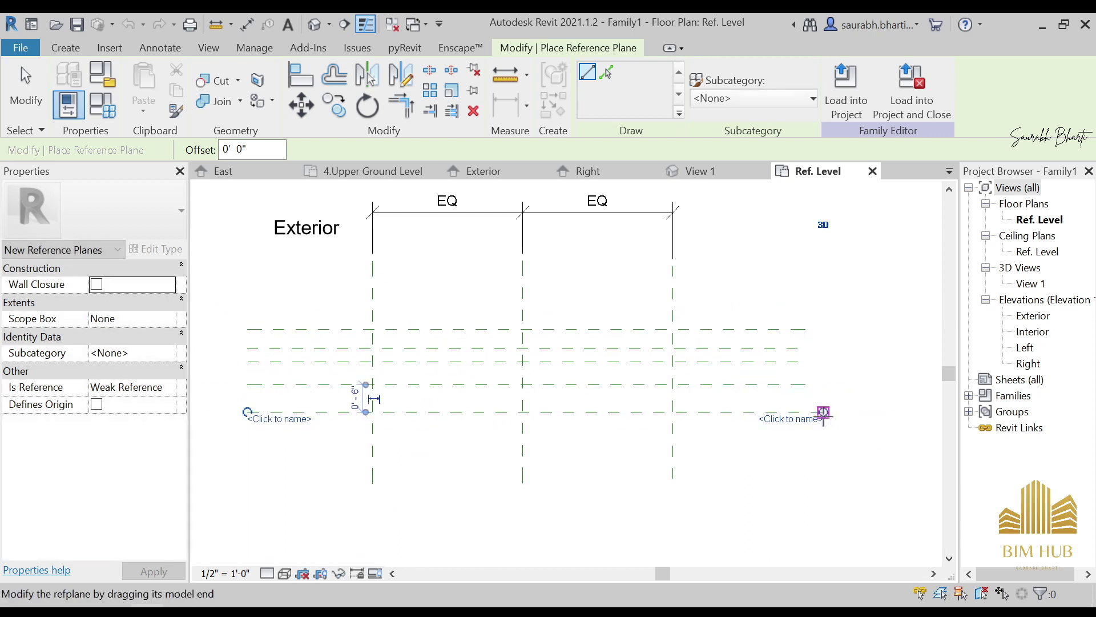
key("Escape")
key("Escape")
Step: Adjust the ends of the new horizontal reference planes so that they finish at the same length
left_click(802, 349)
left_click_drag(800, 347, 806, 348)
left_click(804, 376)
left_click(802, 361)
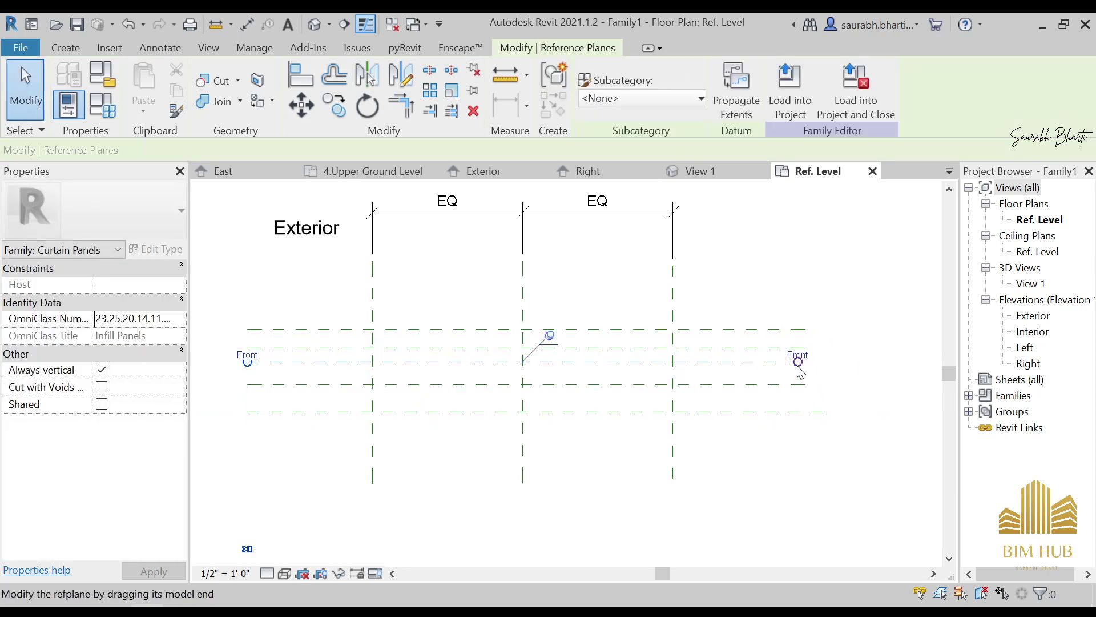
left_click(805, 385)
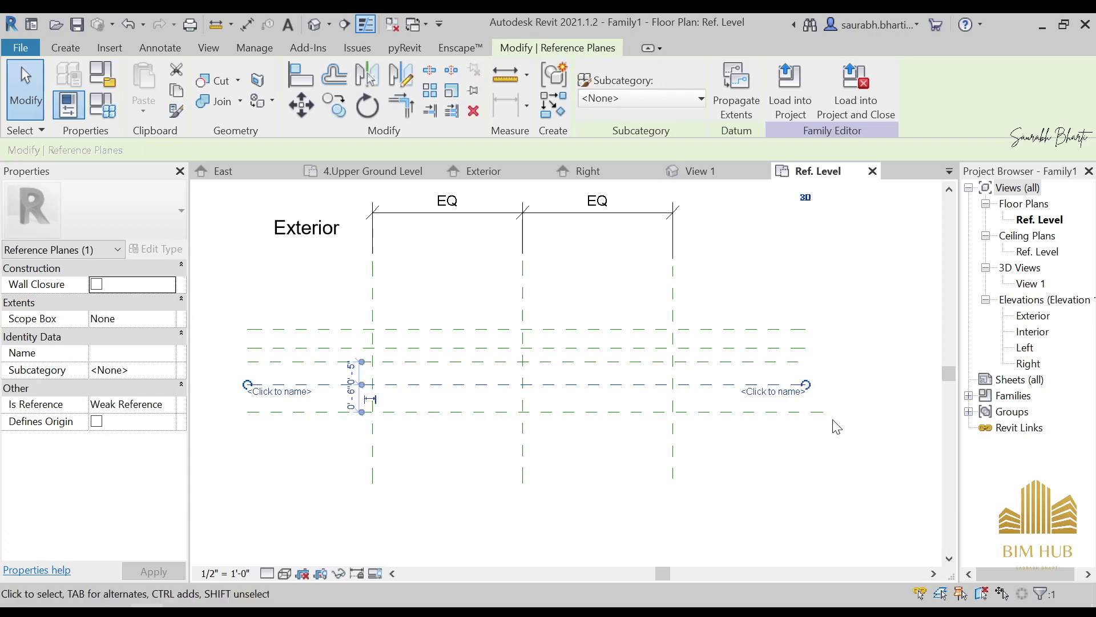
left_click(821, 412)
left_click(797, 372)
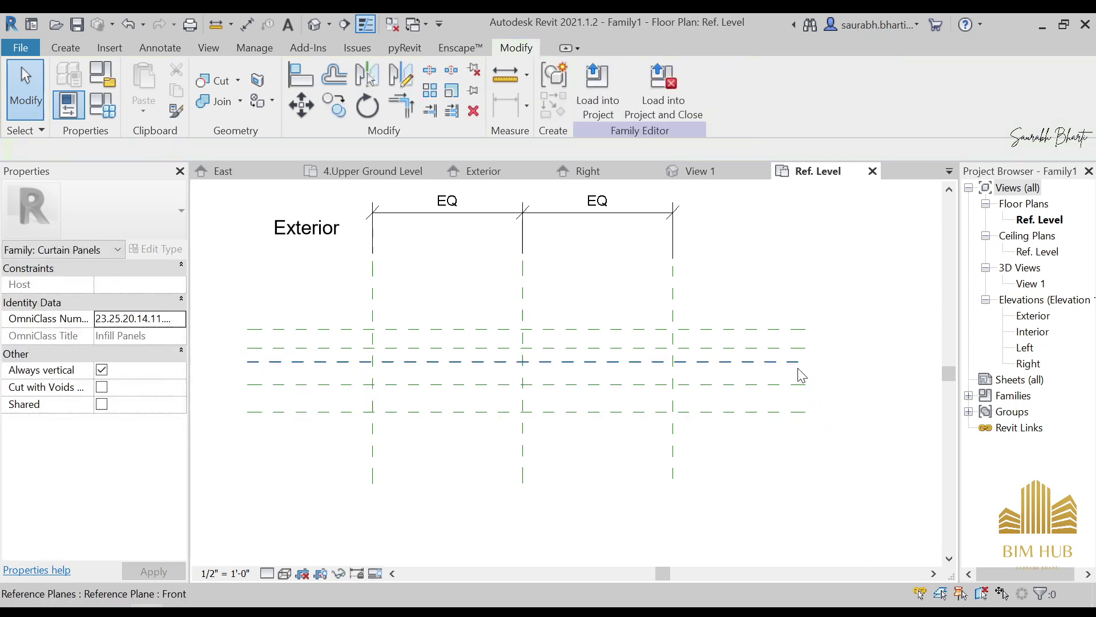
left_click(802, 368)
key("Escape")
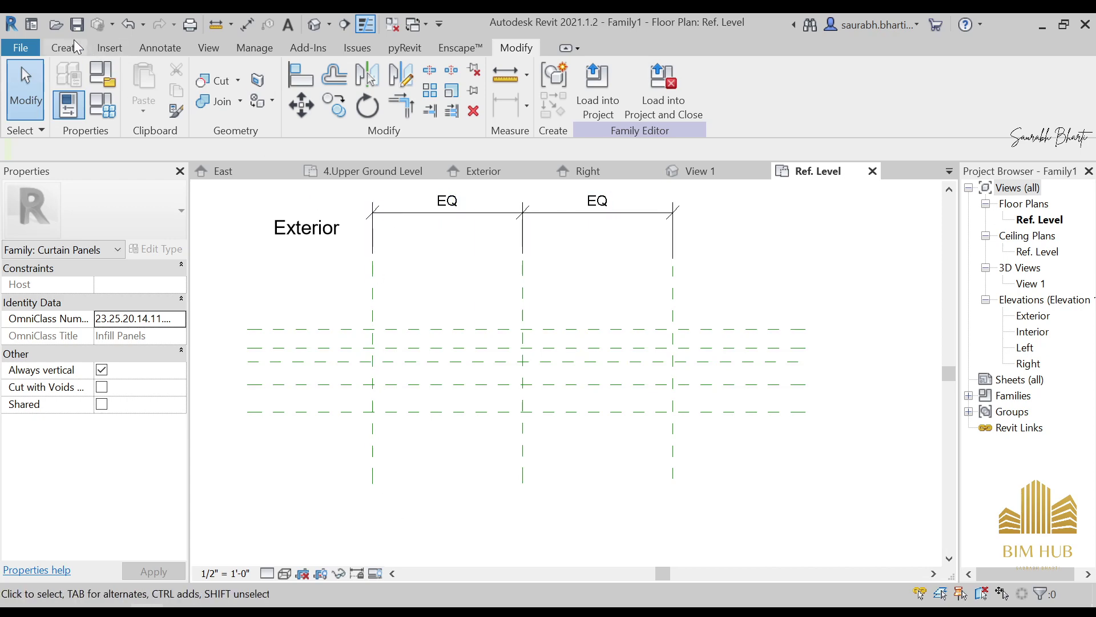
Step: Draw two vertical reference planes just inside the Left and Right planes, the first about 2" from the Left plane
left_click(57, 51)
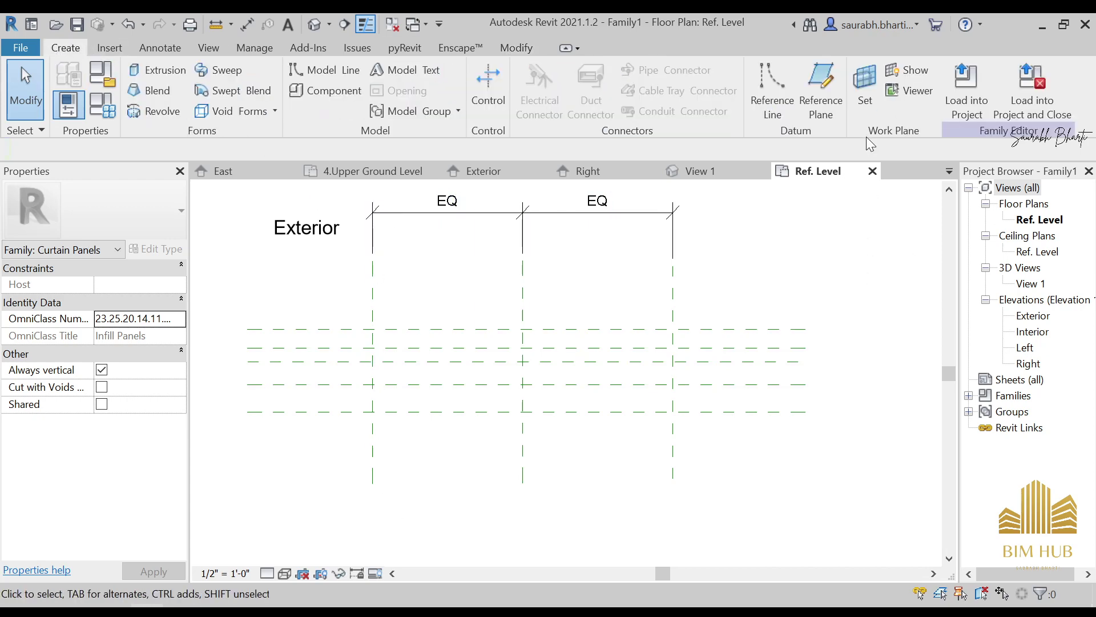
left_click(819, 86)
left_click(382, 212)
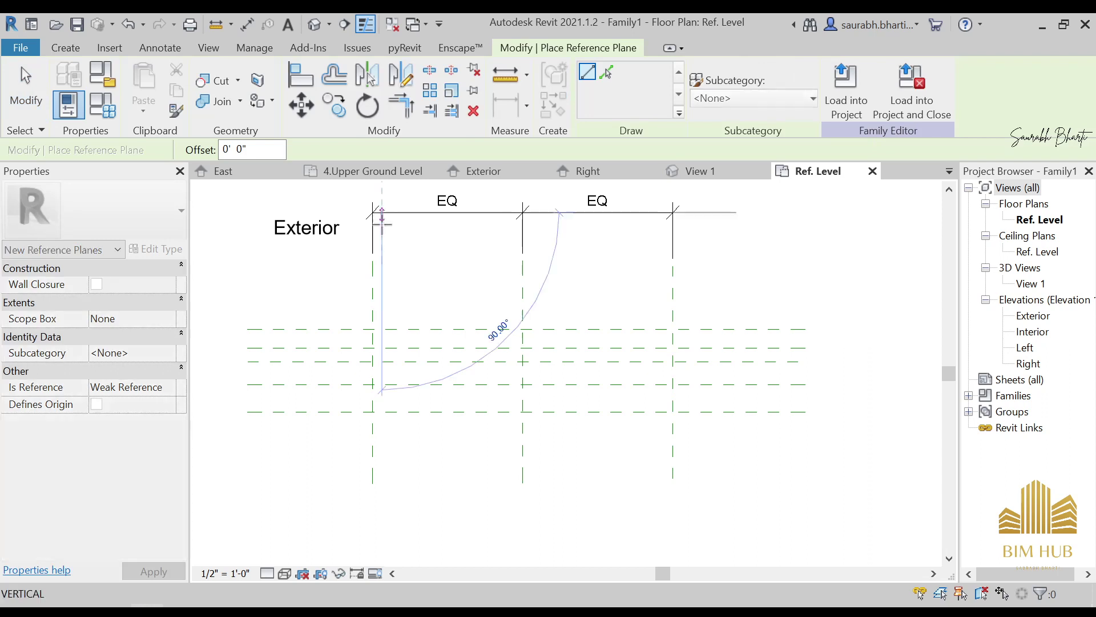
left_click(382, 483)
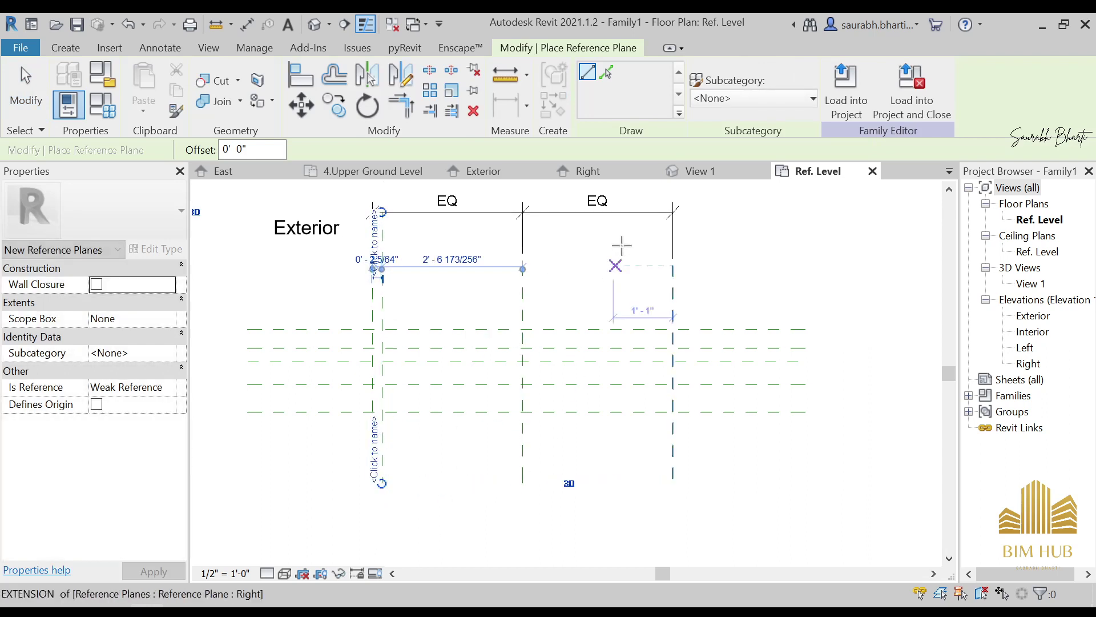
left_click(656, 213)
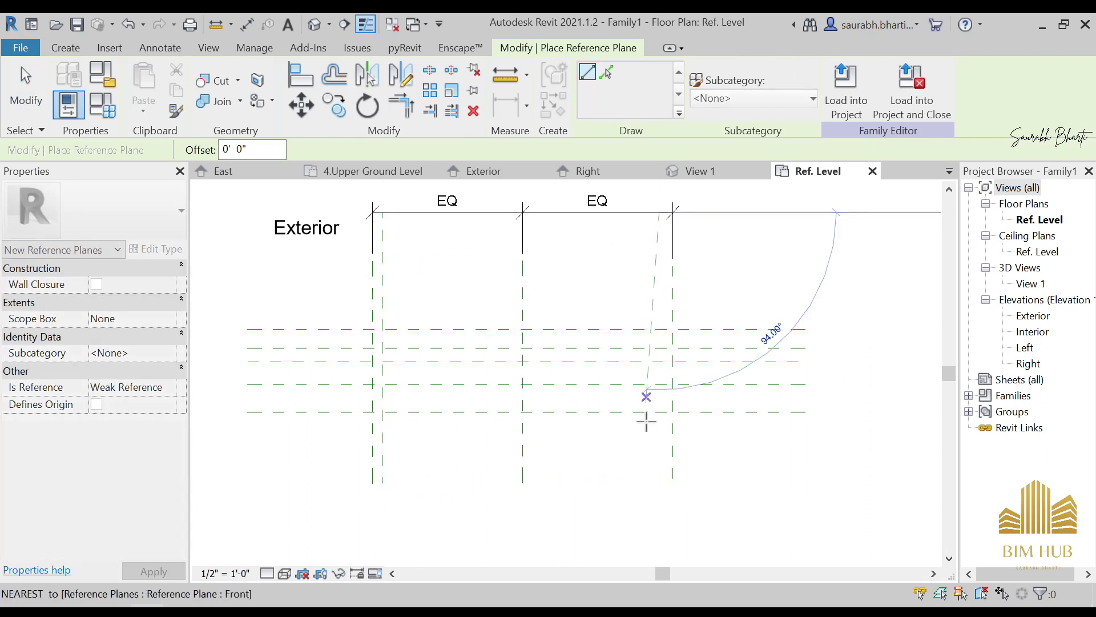
left_click(660, 483)
key("Escape")
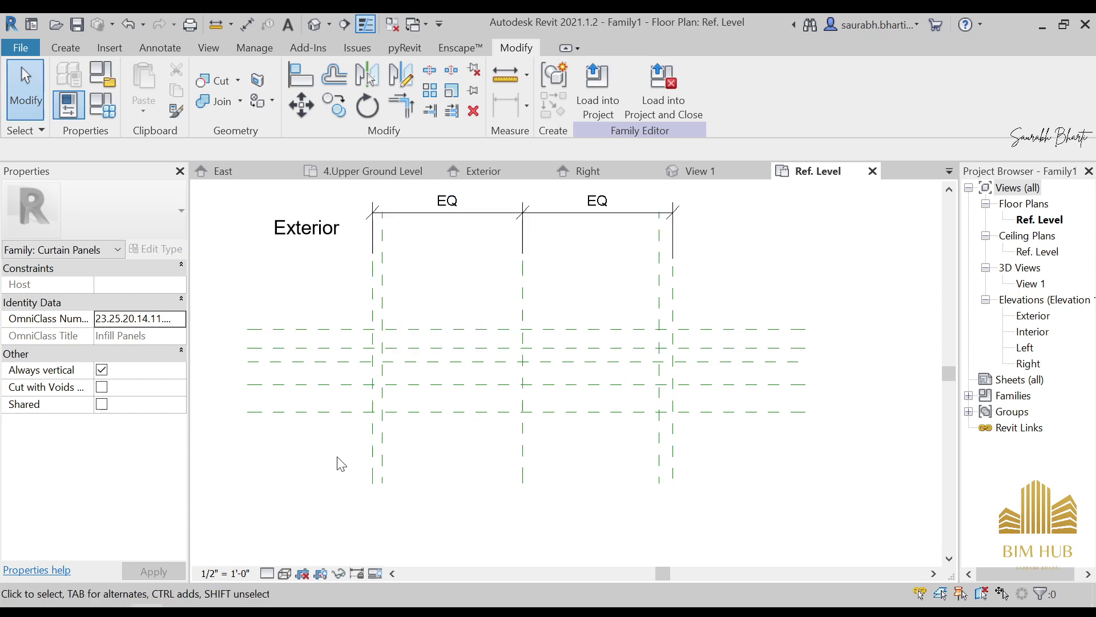
Step: Check the frame profile of the glazing in the reference photo side 3.jpg, enlarged, and return to the panel family
key("alt+Tab")
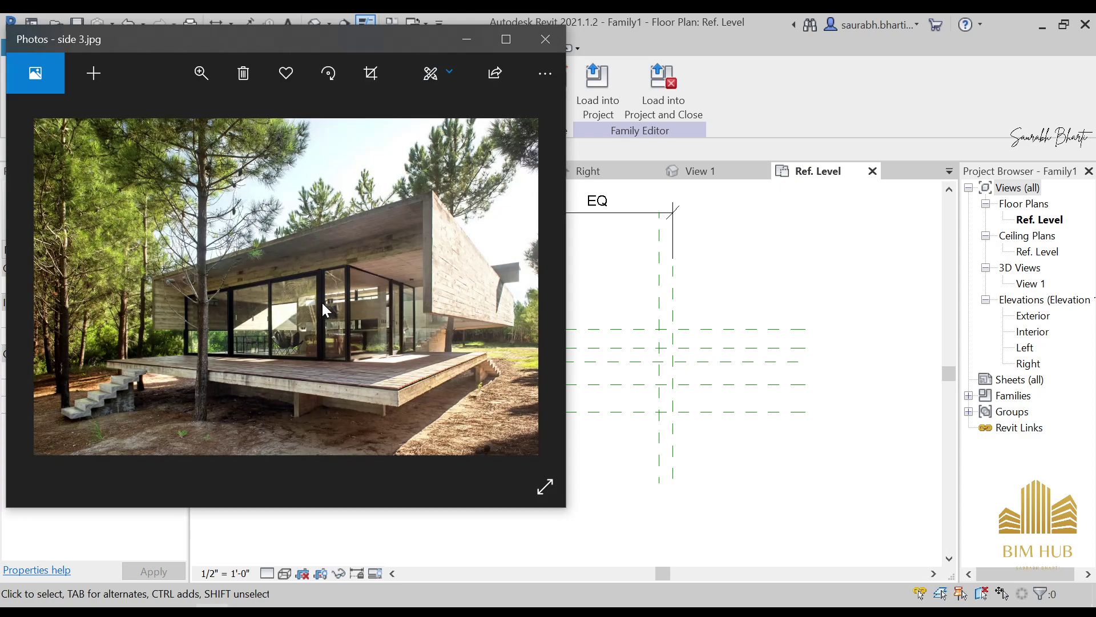
key("Right")
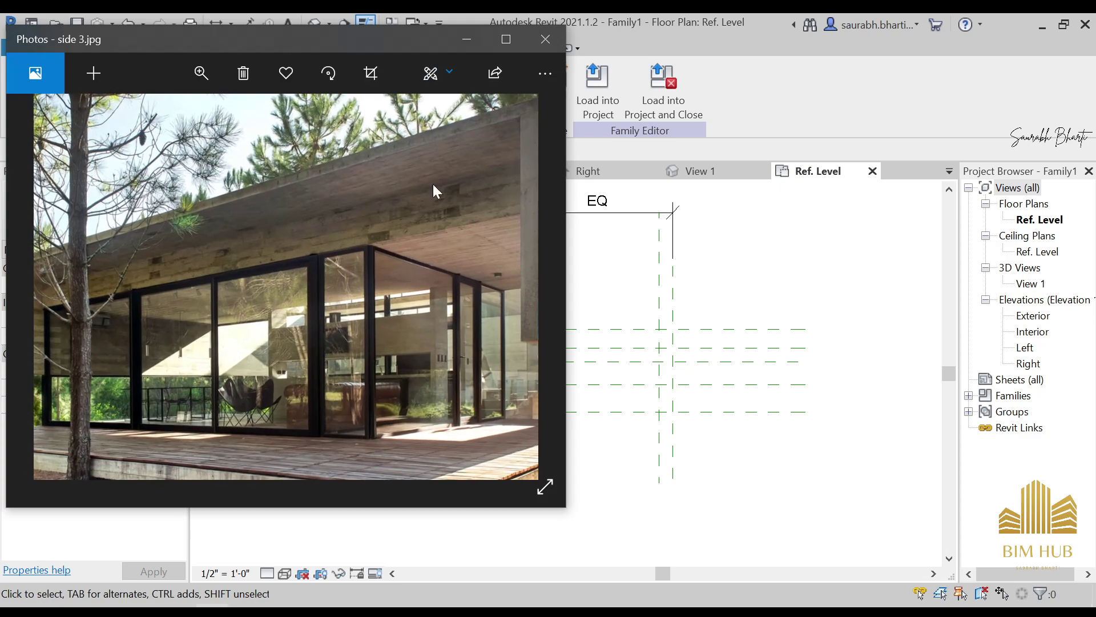
left_click(466, 38)
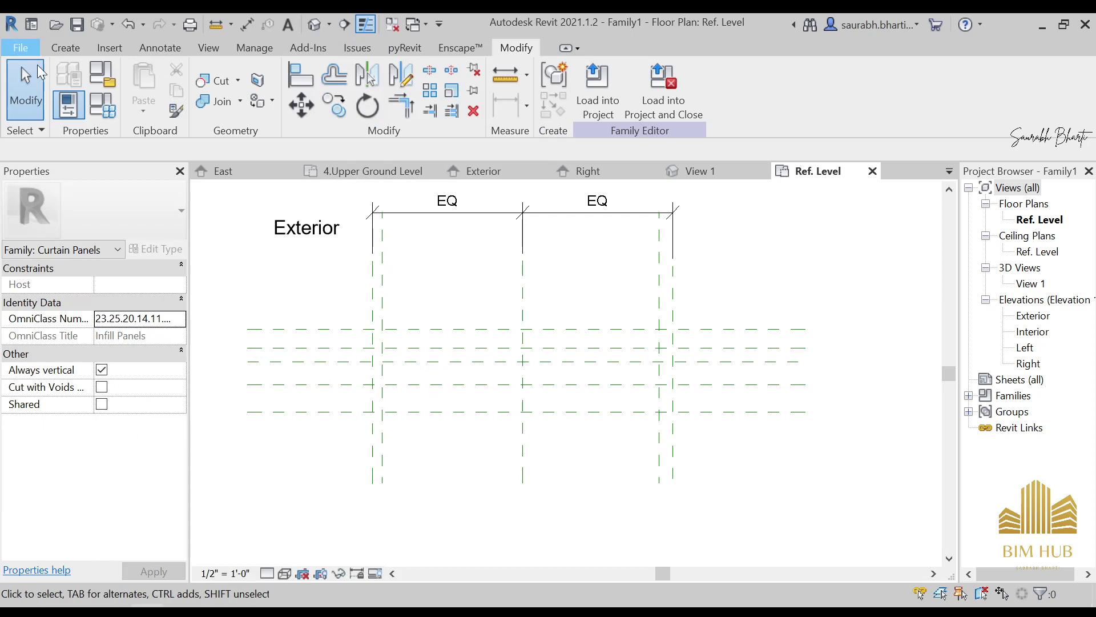
left_click(20, 47)
left_click(194, 22)
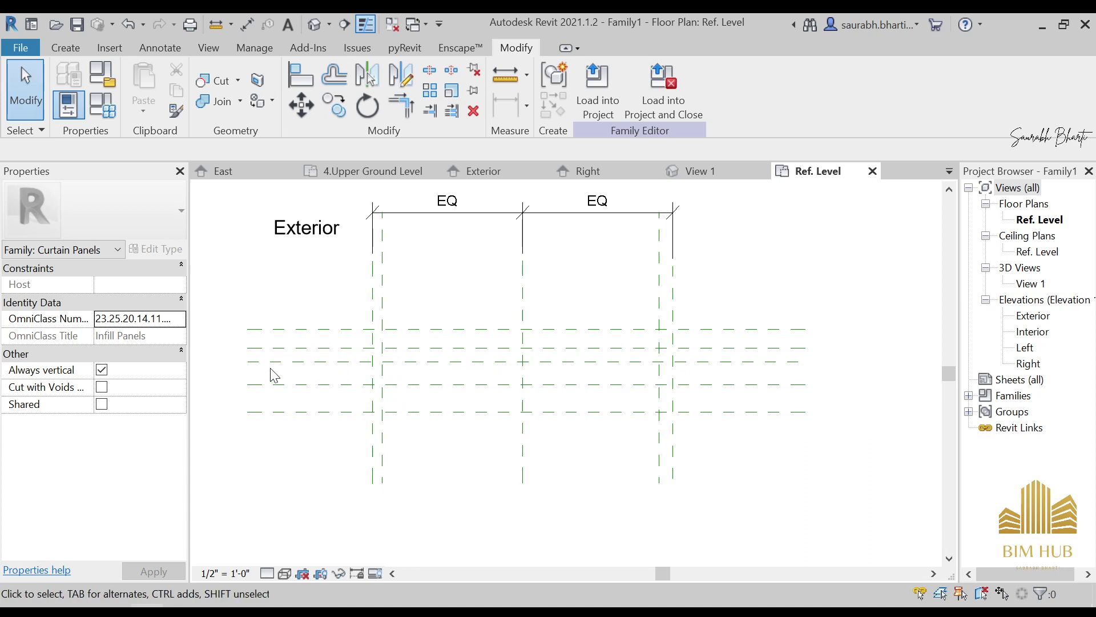
Step: Dimension the two reference planes nearest the Front plane together with it and make their spacing equal
key("d")
key("i")
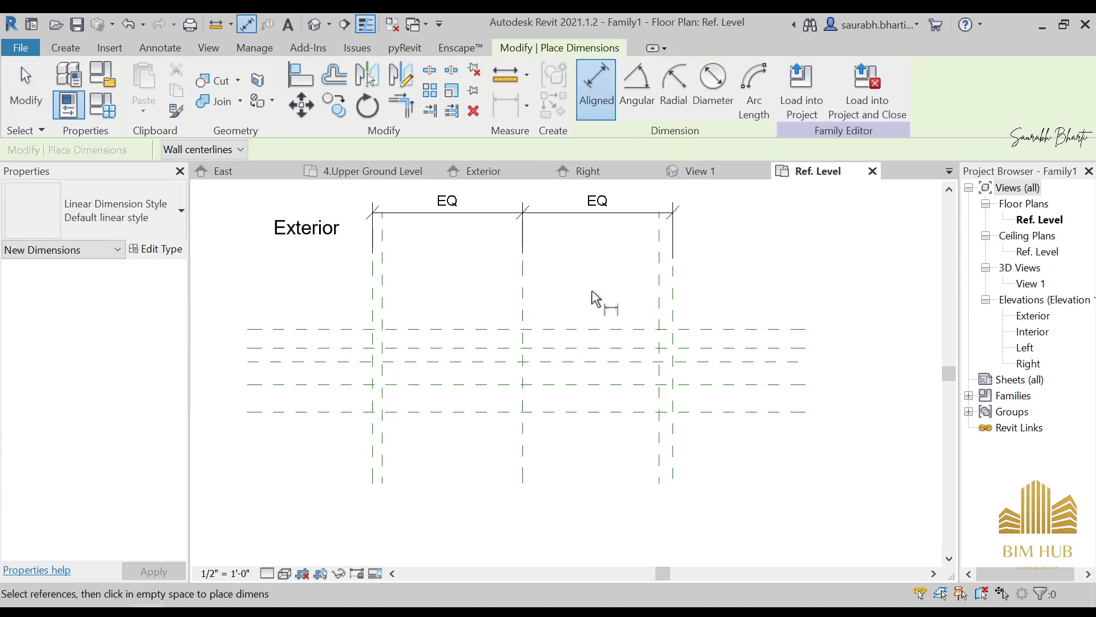
scroll(731, 359, "up", 5)
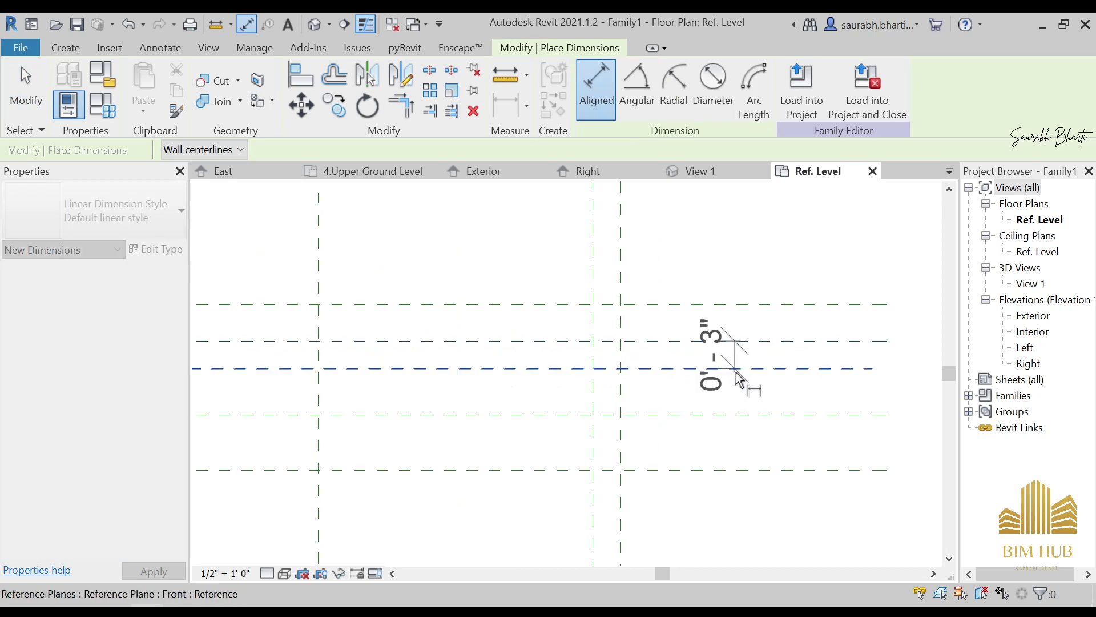
left_click(736, 369)
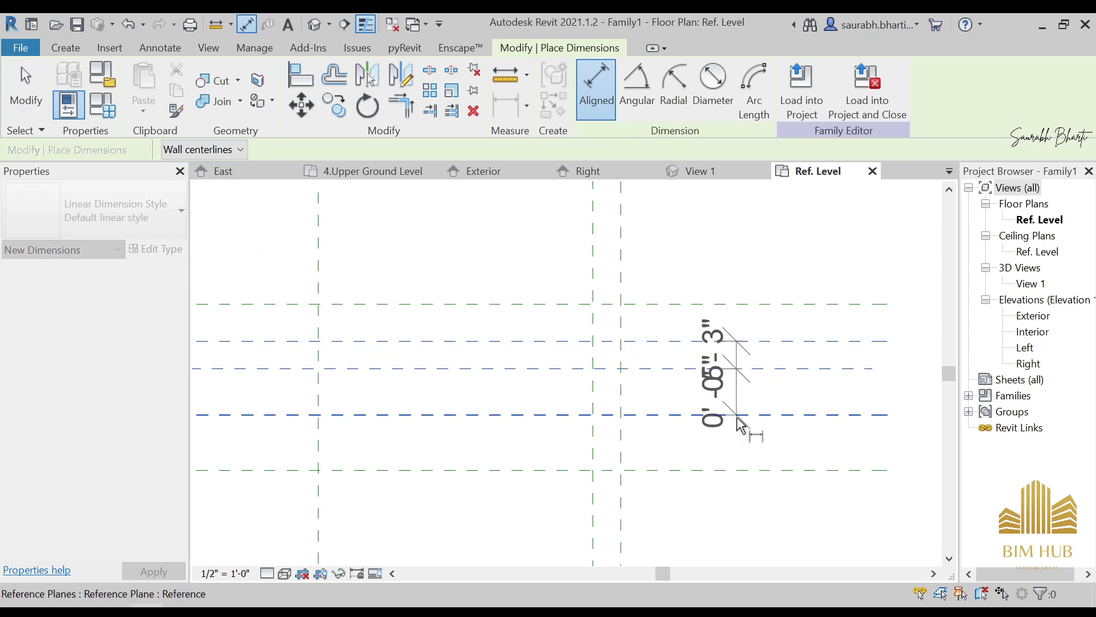
left_click(741, 410)
left_click(850, 372)
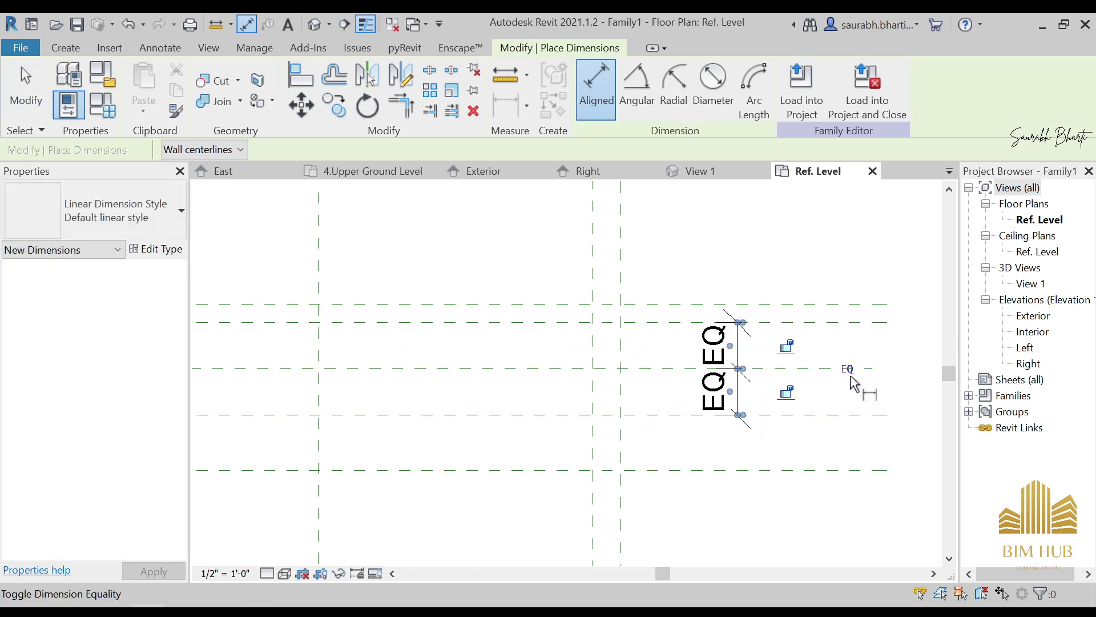
scroll(855, 384, "down", 3)
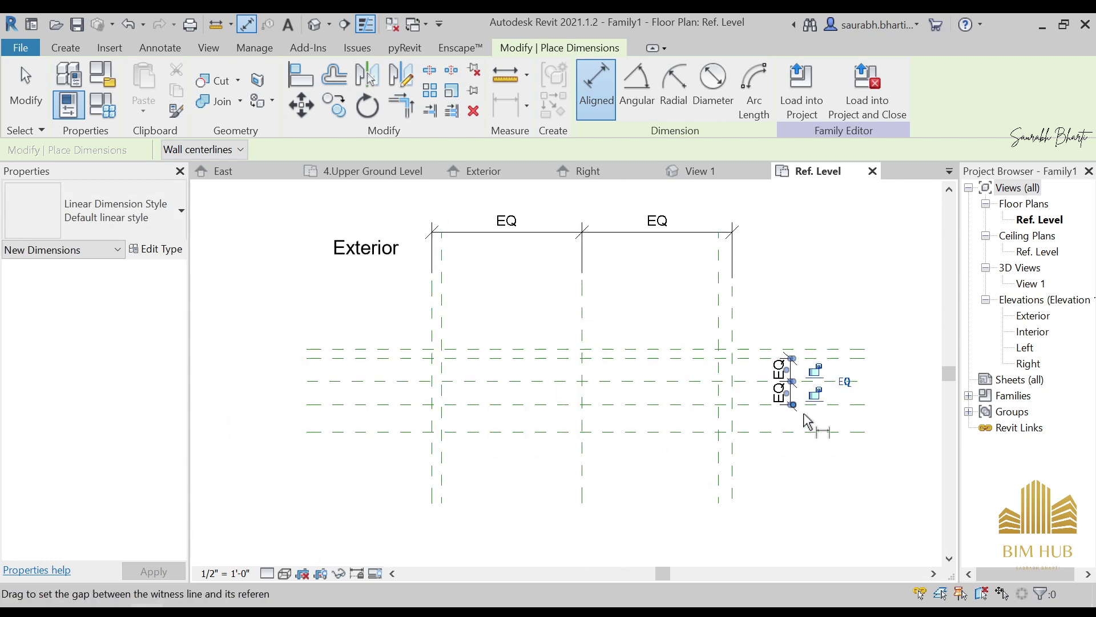
key("Escape")
key("Escape")
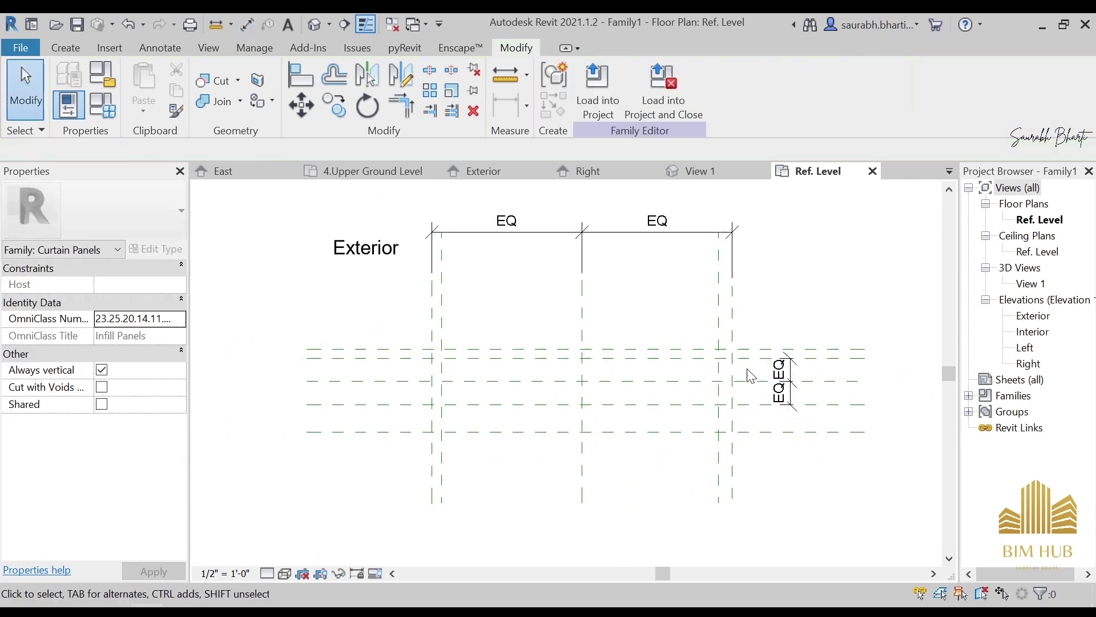
Step: Add an overall aligned dimension between the two equally spaced horizontal reference planes, beside the Left plane
middle_click_drag(795, 417, 788, 419)
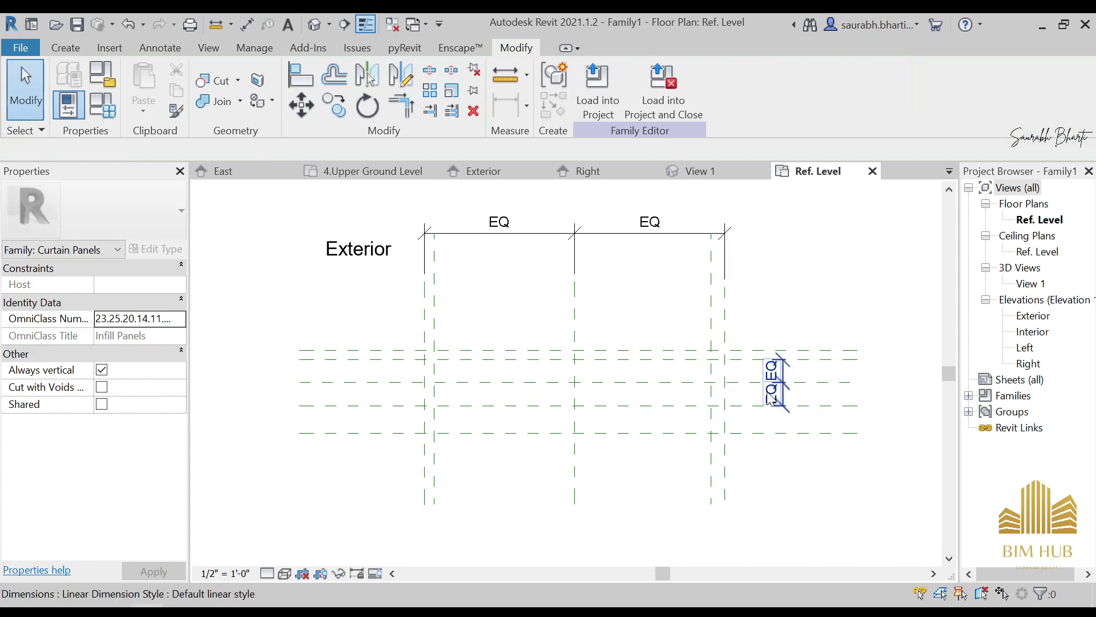
key("i")
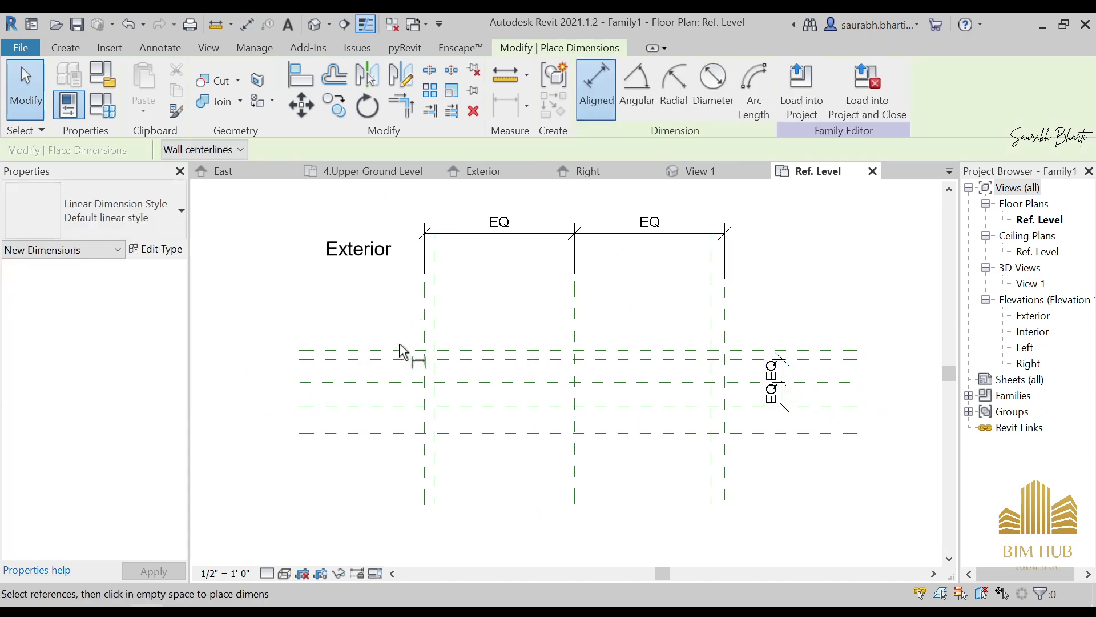
left_click(395, 358)
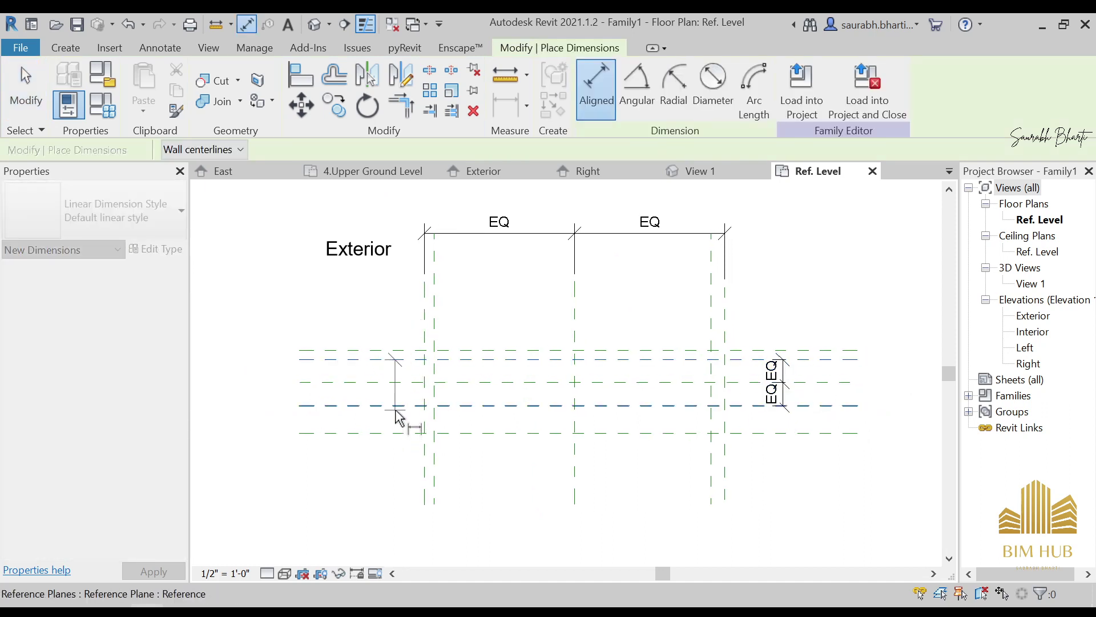
scroll(385, 388, "up", 3)
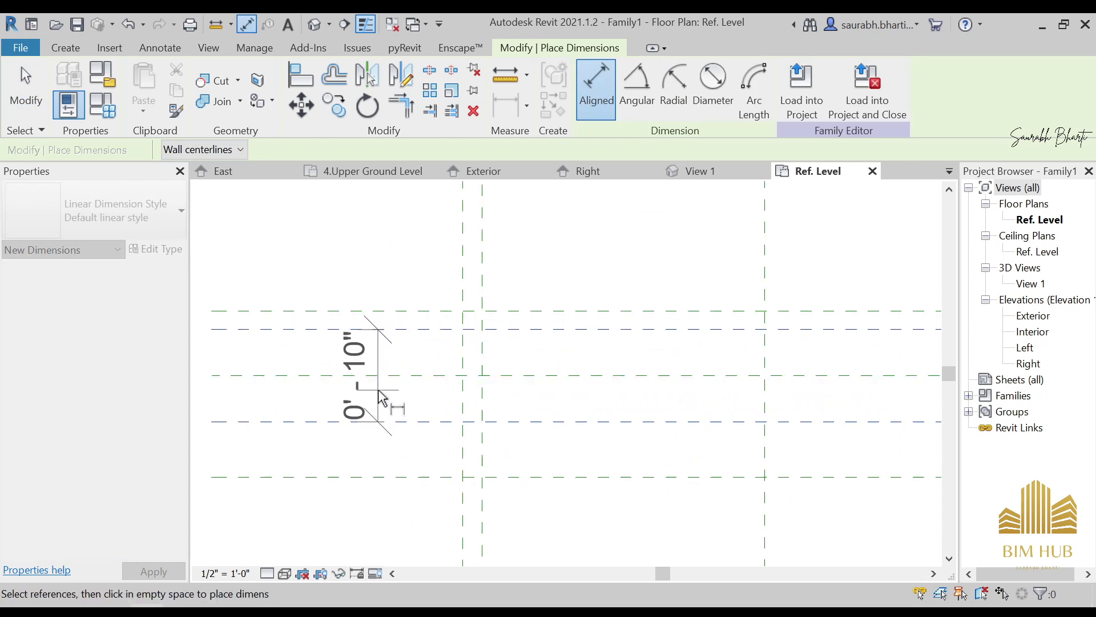
left_click(382, 397)
scroll(445, 376, "down", 2)
key("Escape")
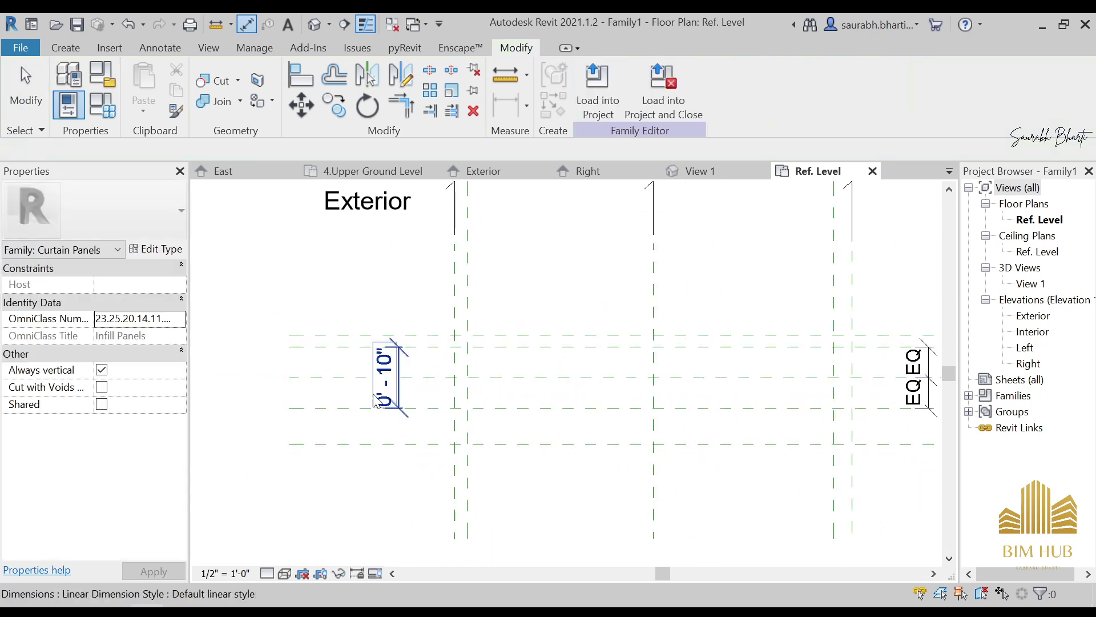
key("Escape")
Step: Set the distance between the Front plane and the nearest reference plane on its exterior side to 2"
scroll(381, 388, "up", 2)
left_click(393, 367)
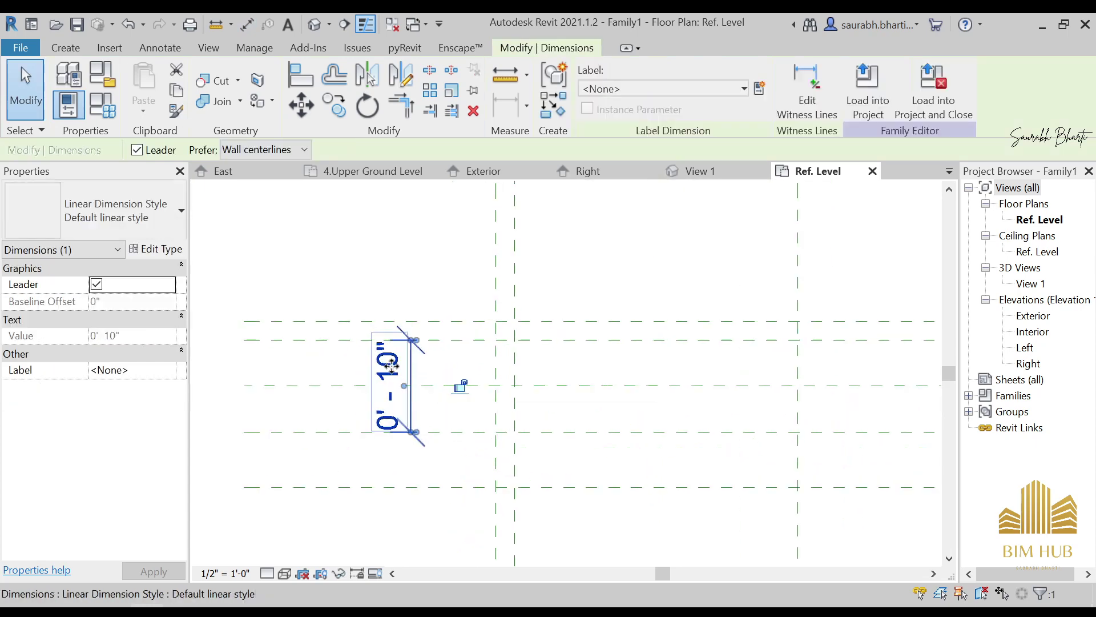
left_click(436, 357)
left_click(430, 341)
left_click(404, 381)
left_click(454, 360)
left_click(456, 342)
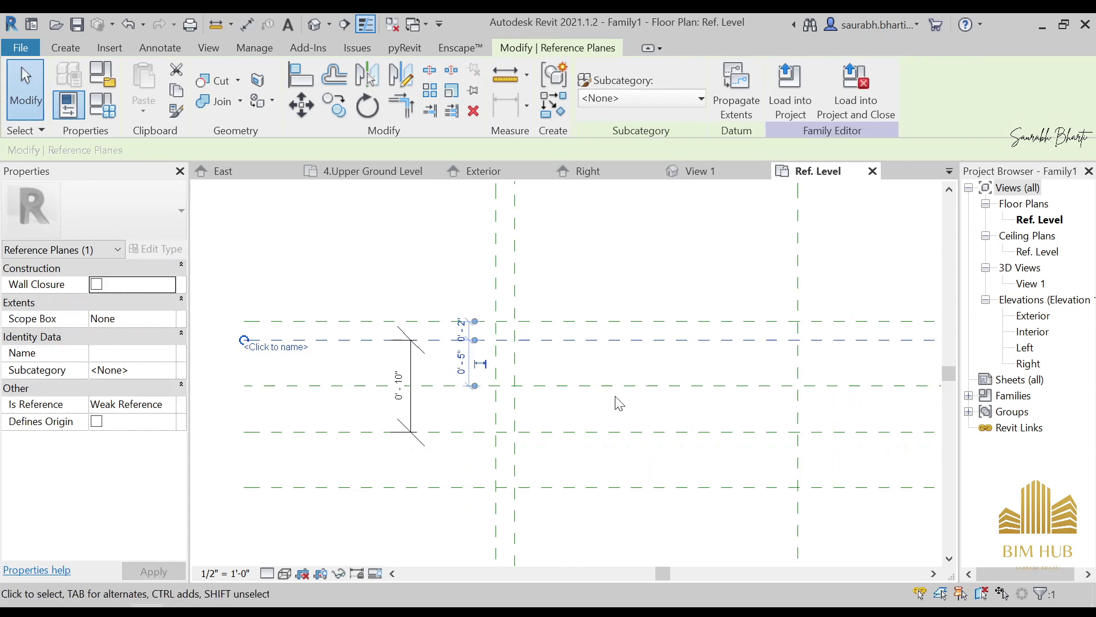
left_click(650, 381)
left_click(637, 341)
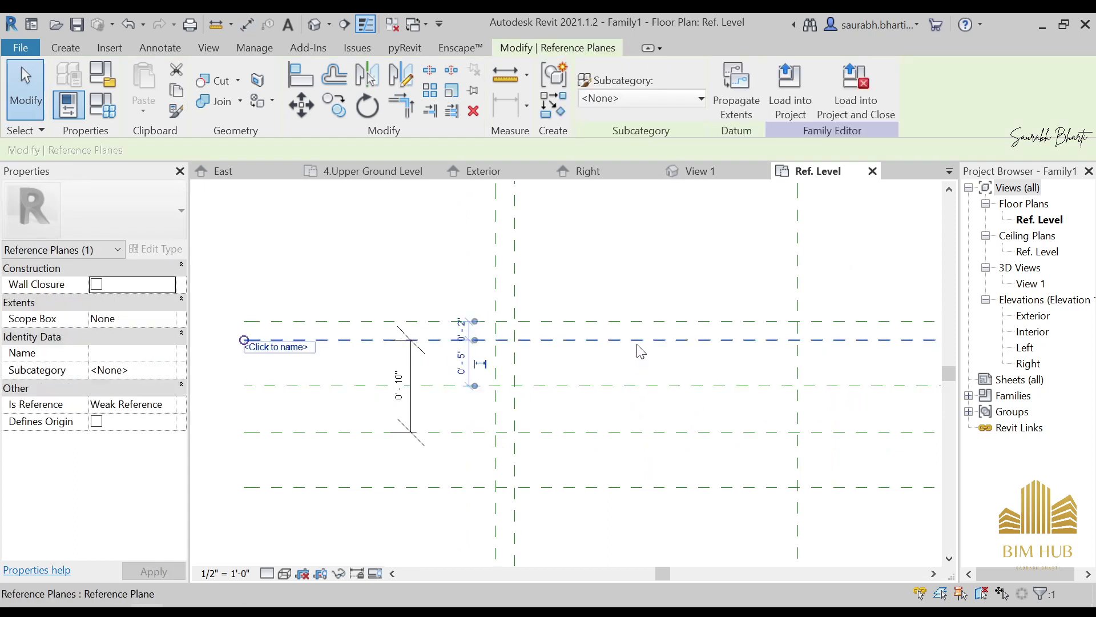
left_click(428, 378)
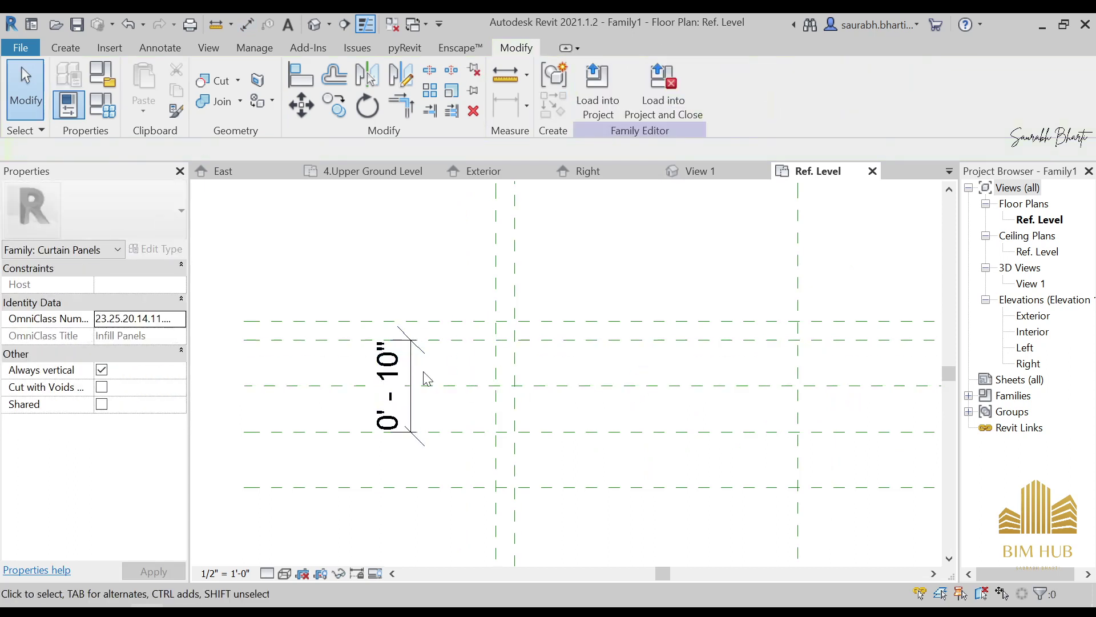
left_click(540, 342)
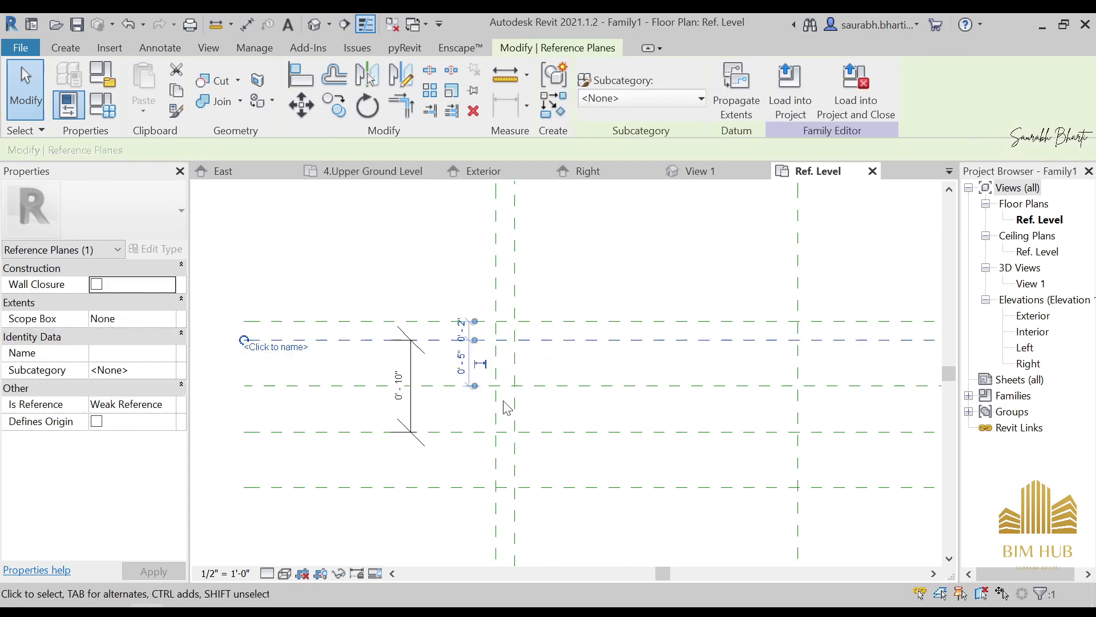
left_click(460, 363)
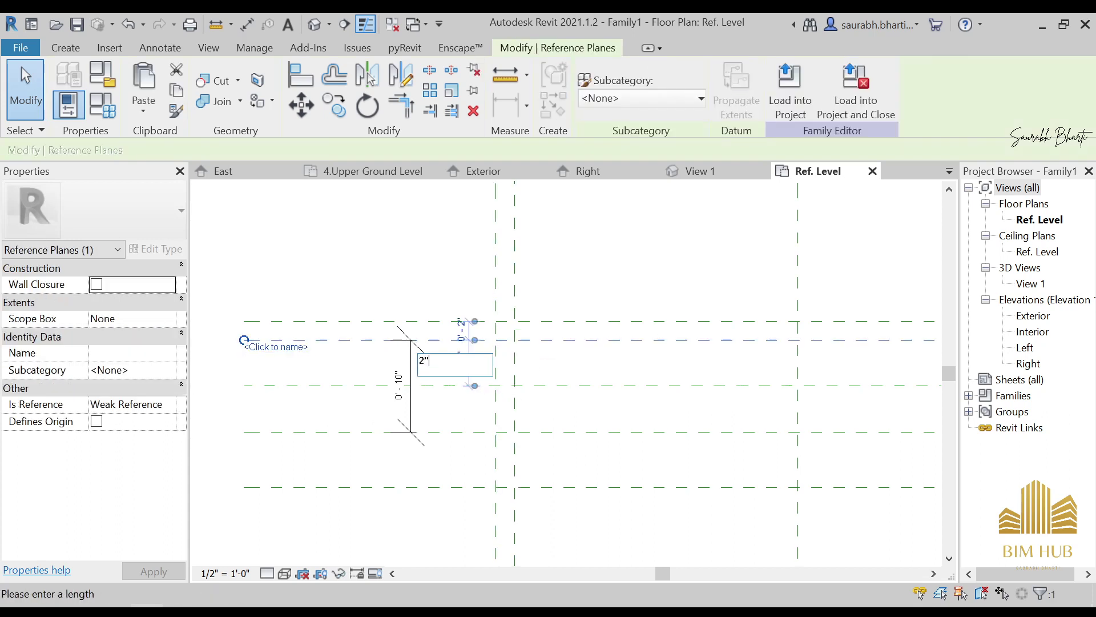
type("2\"")
key("Return")
left_click(453, 451)
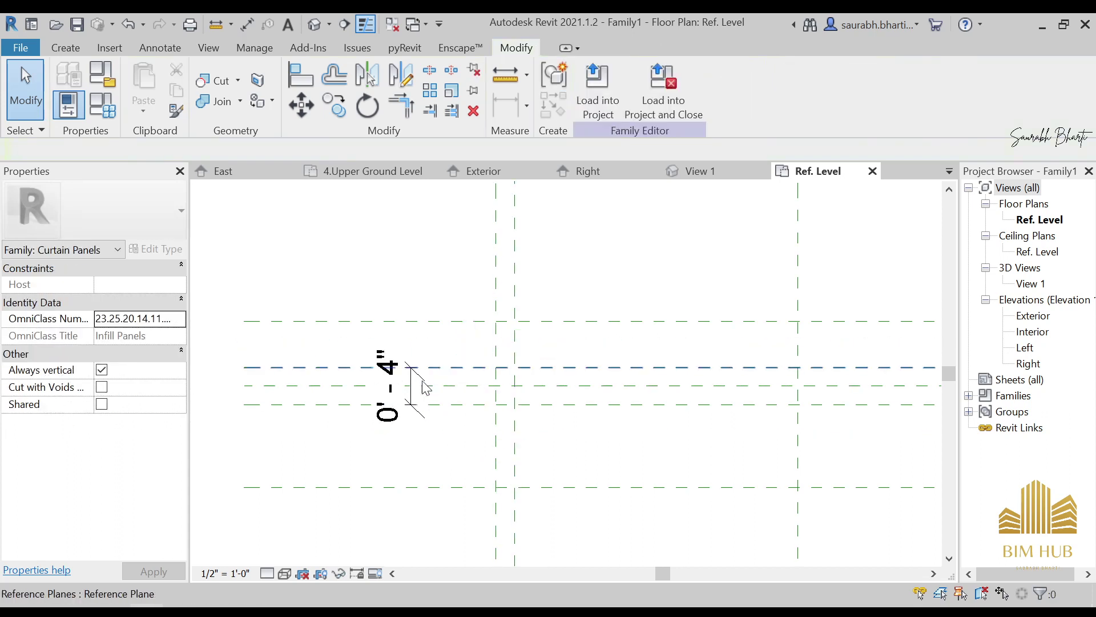
Step: Label the overall dimension between the two inner horizontal reference planes with a new type parameter named Glass_Thickness
scroll(648, 433, "down", 3)
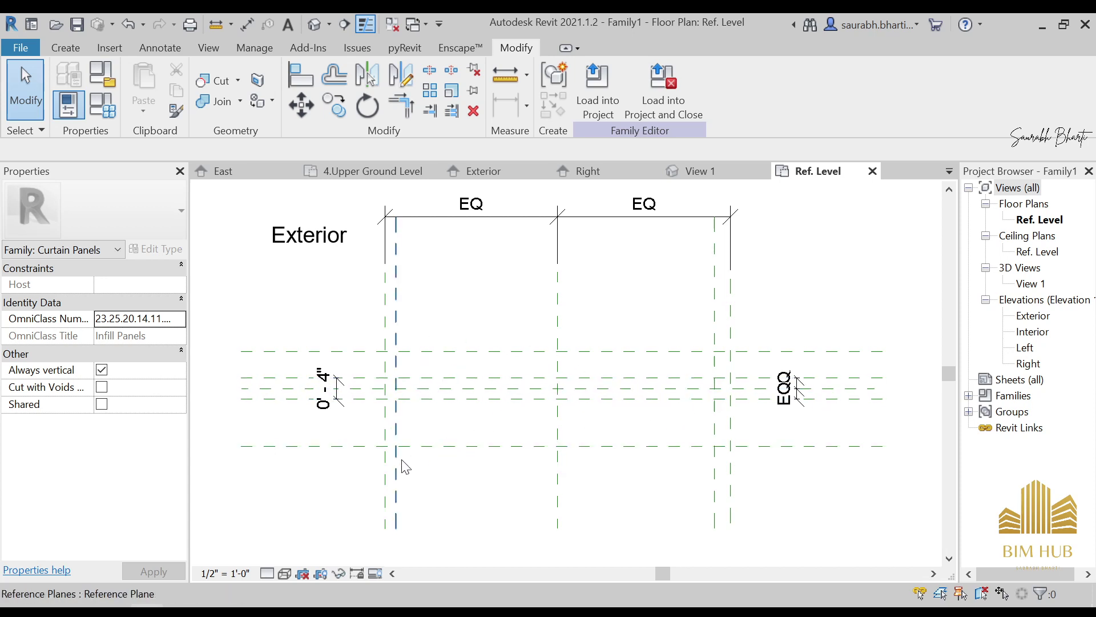
left_click(341, 445)
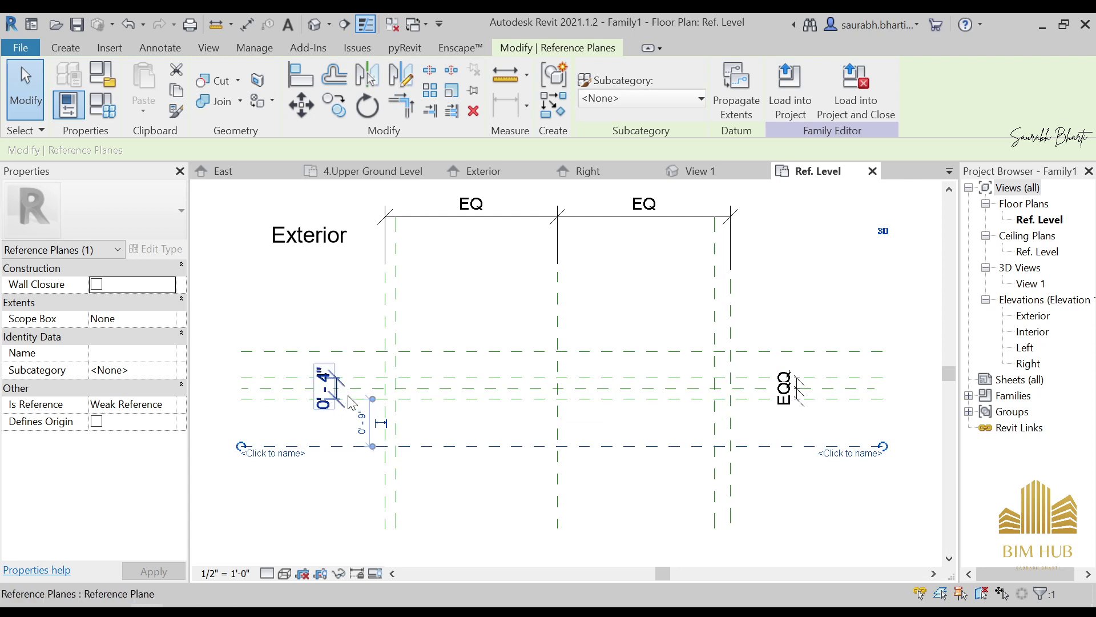
scroll(365, 391, "up", 2)
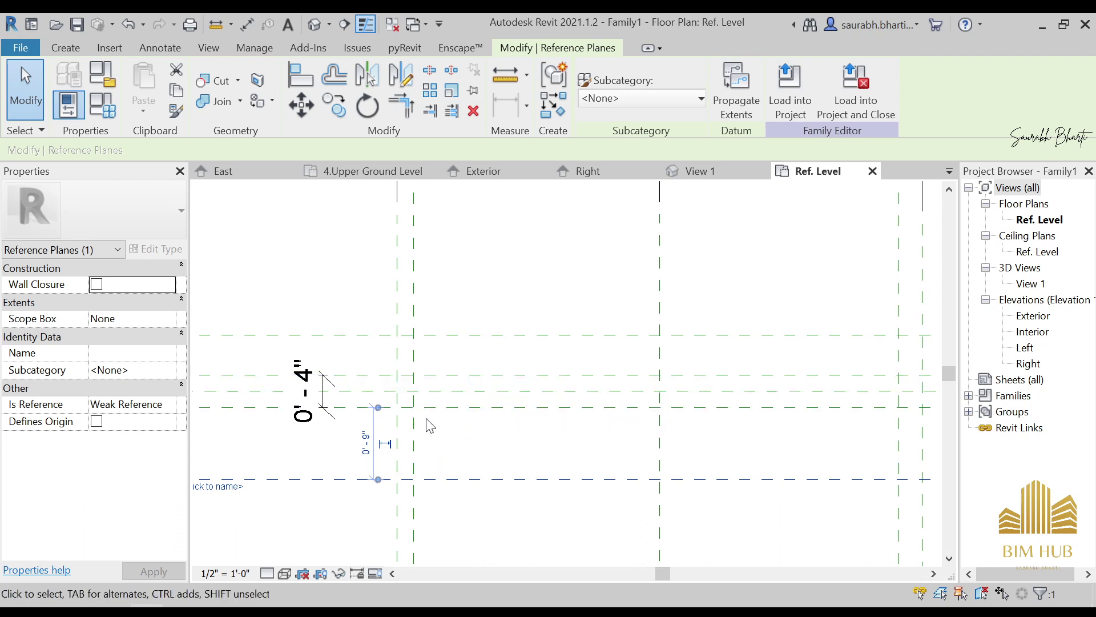
left_click(323, 393)
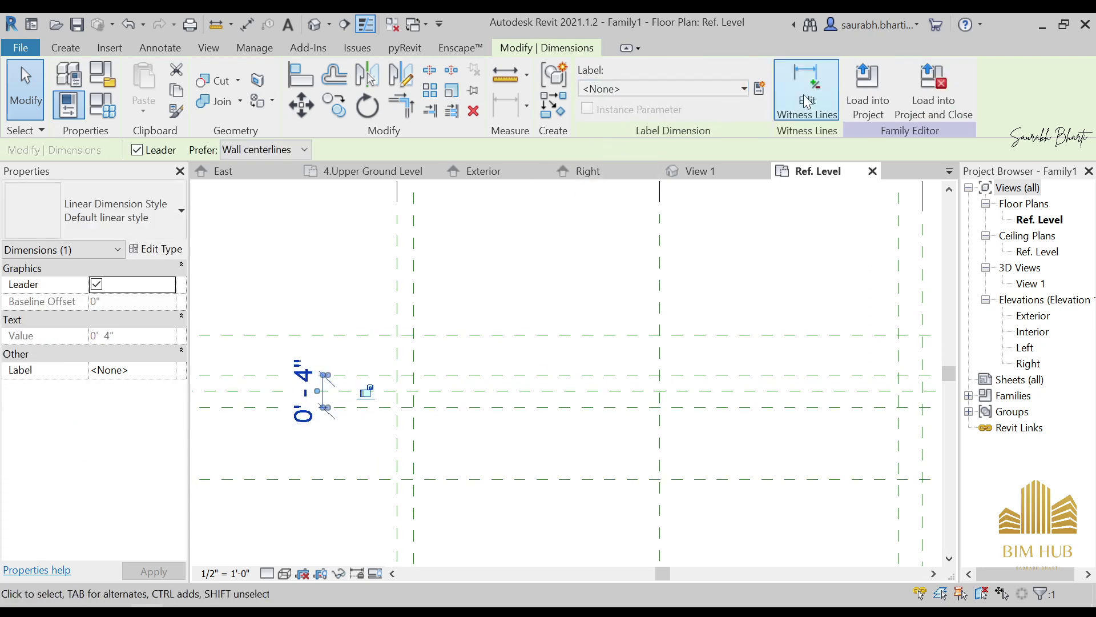
left_click(759, 88)
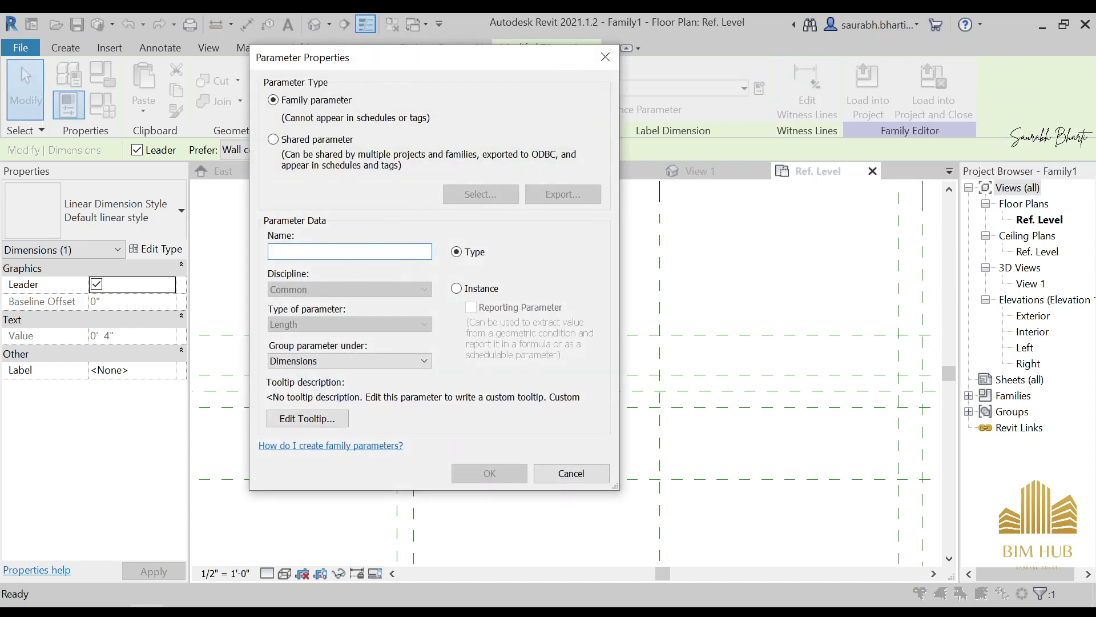
left_click_drag(426, 65, 648, 95)
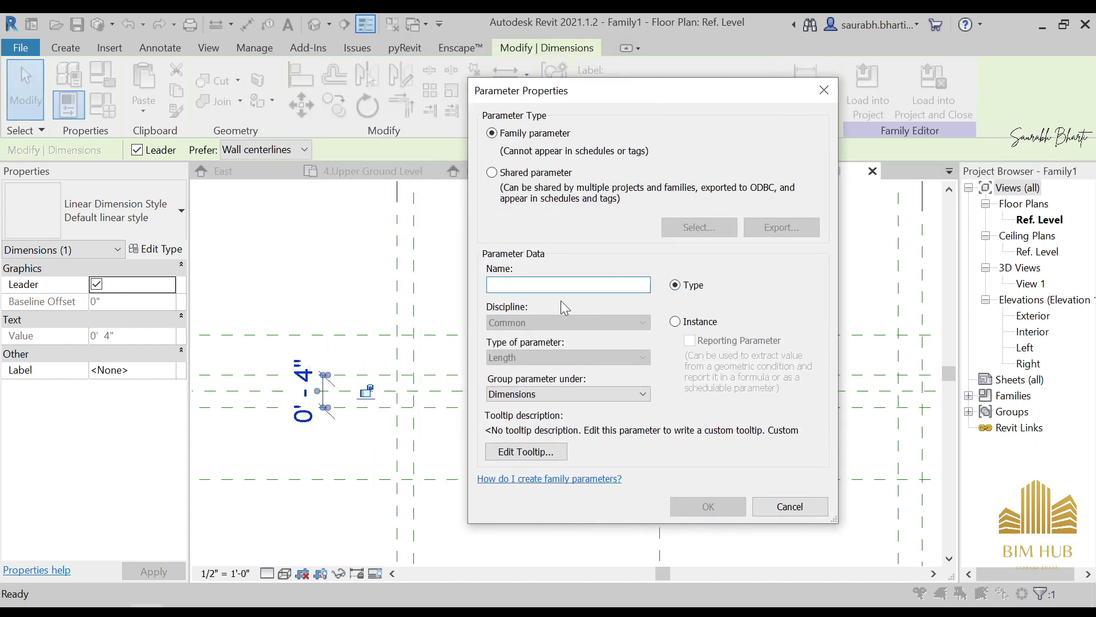
type("Glass Thickness")
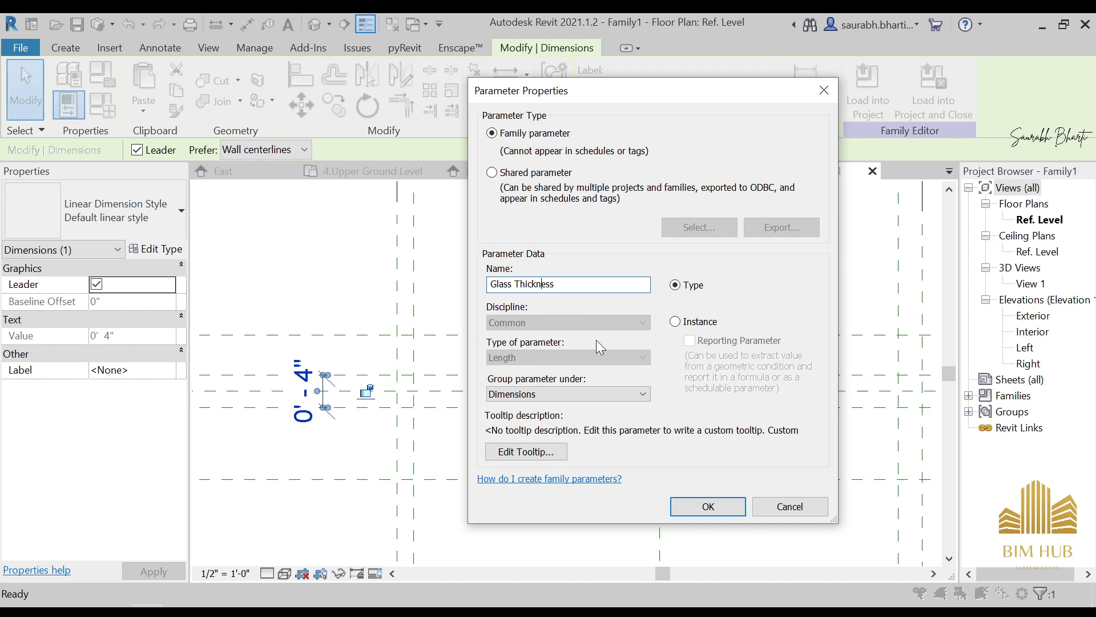
key("BackSpace")
type("_")
left_click(689, 509)
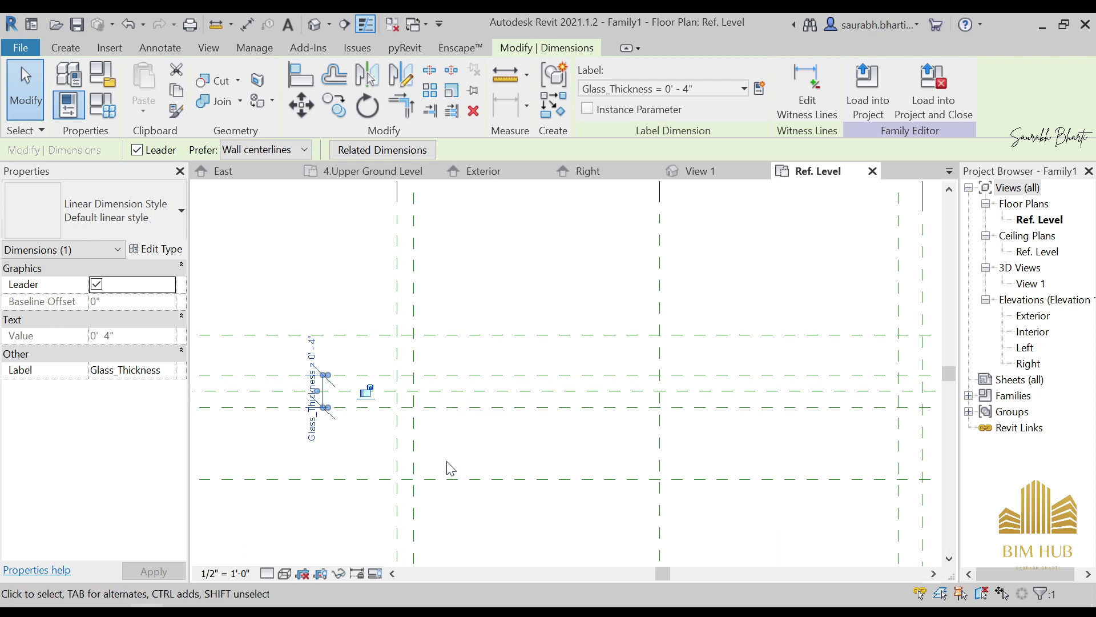
Step: Undo the Glass_Thickness label on the dimension between the two inner horizontal planes
scroll(404, 404, "down", 3)
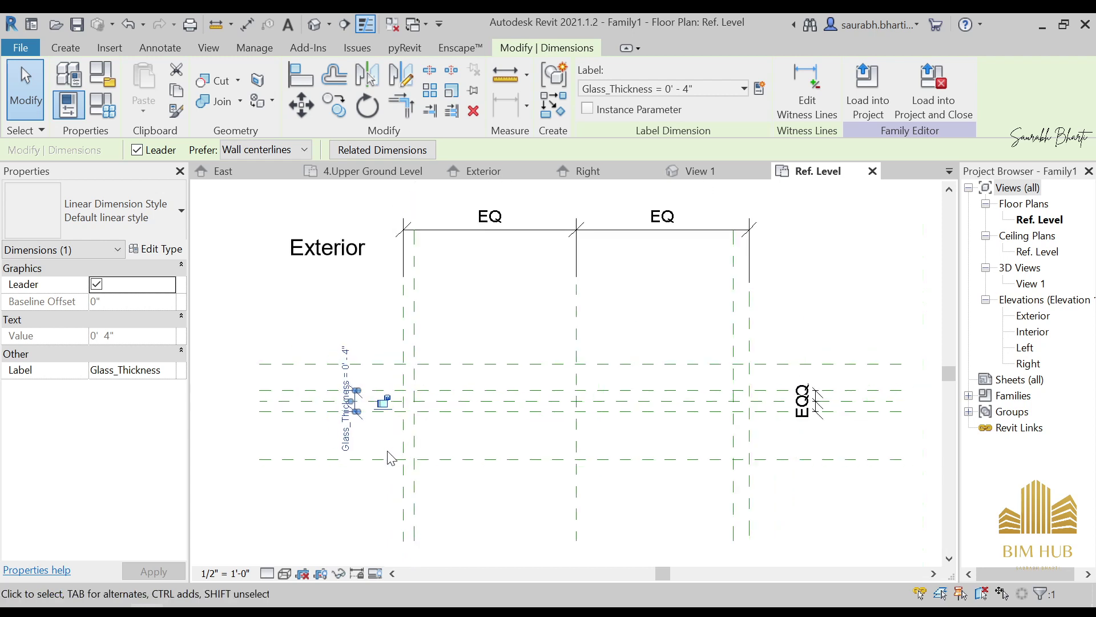
scroll(371, 401, "up", 4)
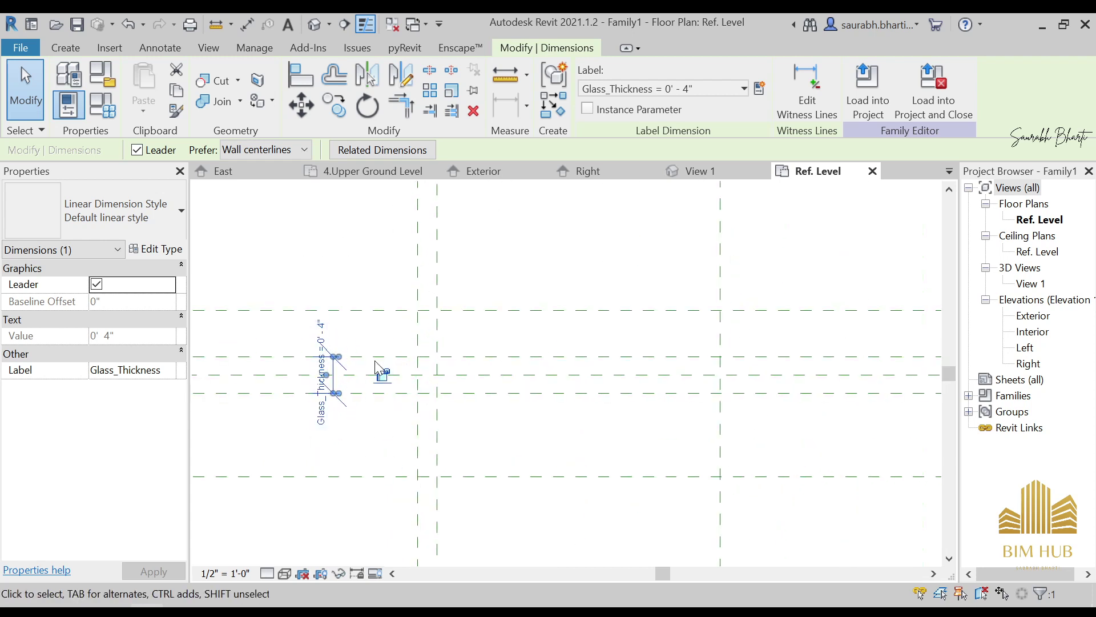
scroll(338, 366, "up", 3)
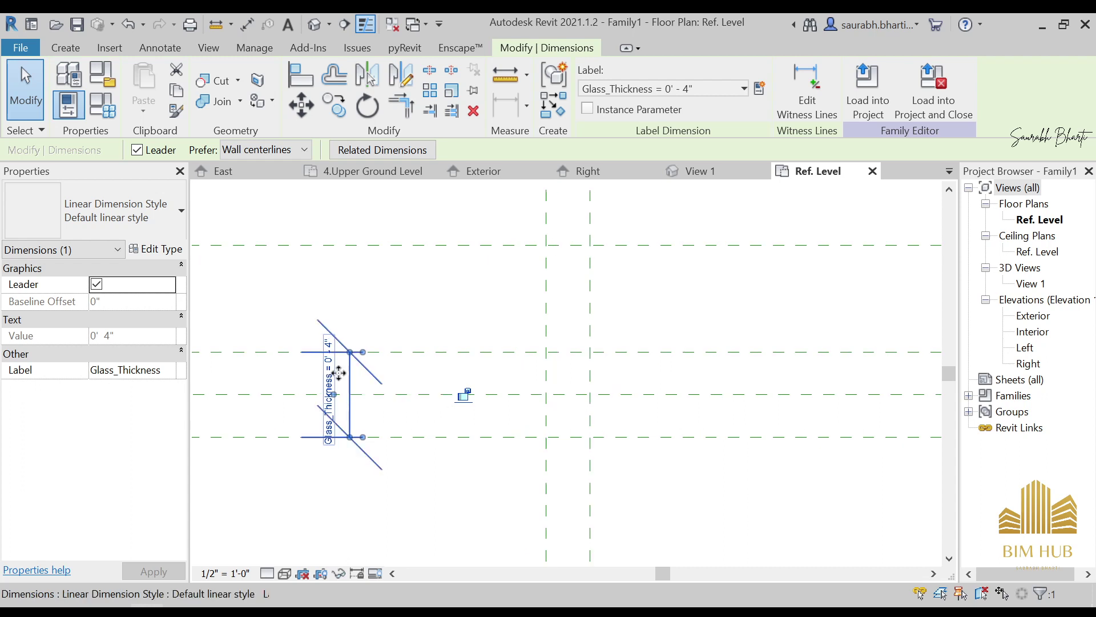
scroll(342, 388, "down", 5)
key("Escape")
scroll(341, 393, "up", 2)
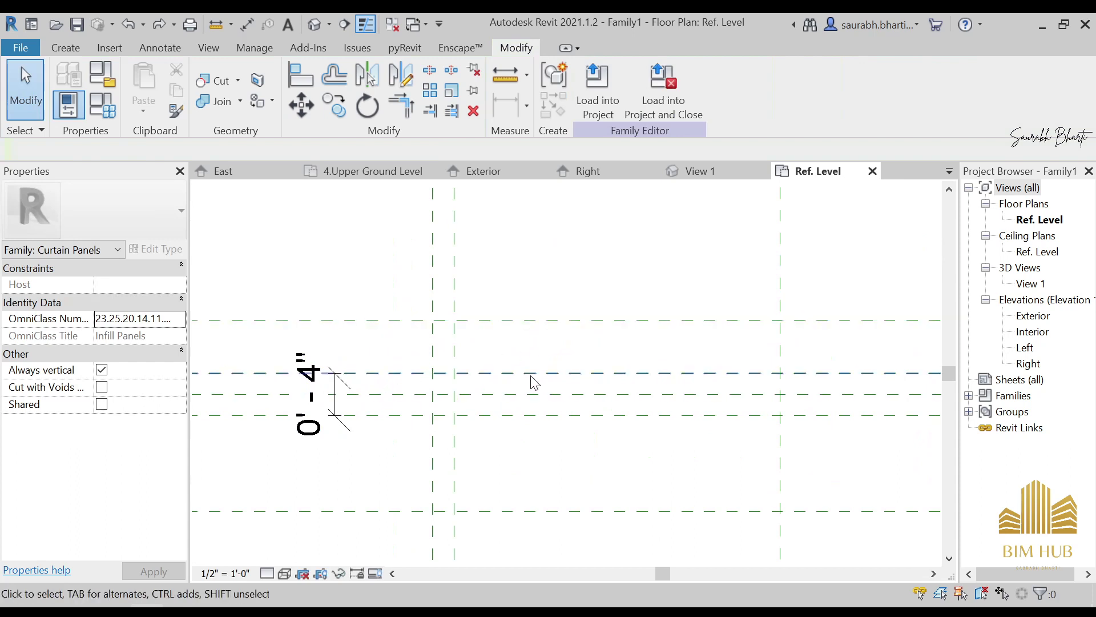
Step: Add aligned dimensions from each outer horizontal reference plane to its nearest inner plane, just outside the Left plane
scroll(542, 349, "down", 2)
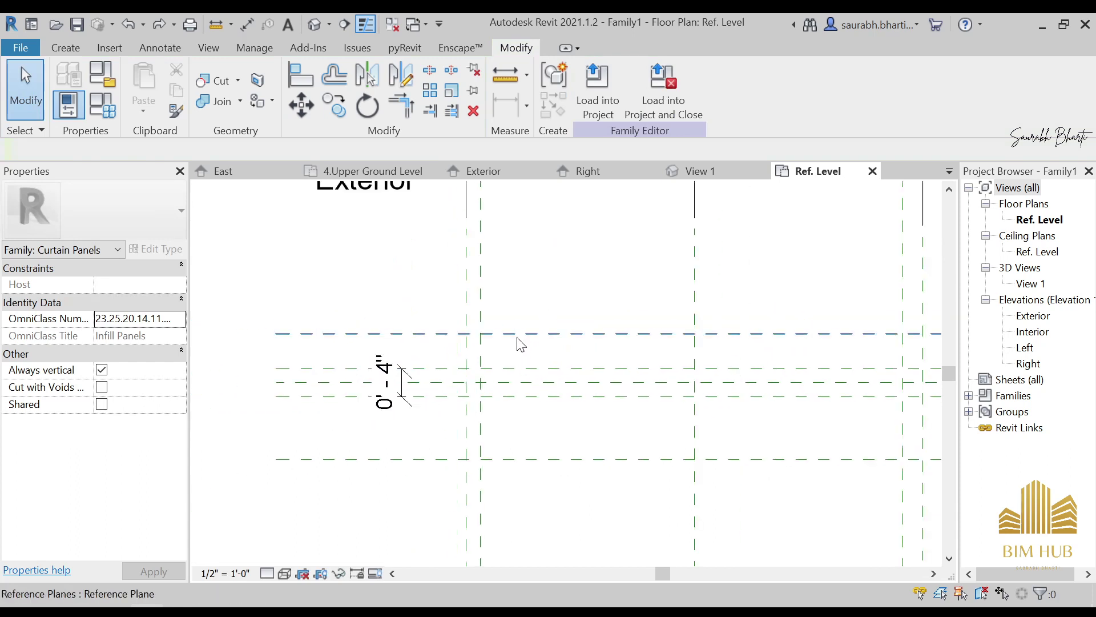
left_click(437, 335)
left_click(440, 369)
left_click(443, 366)
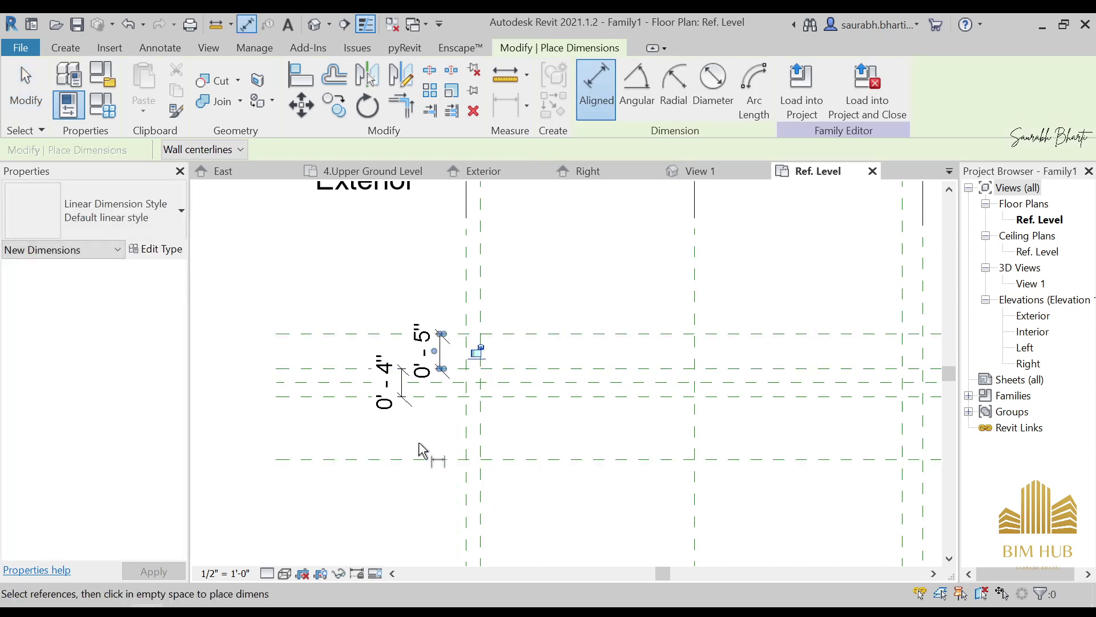
left_click(438, 396)
left_click(433, 459)
left_click(440, 432)
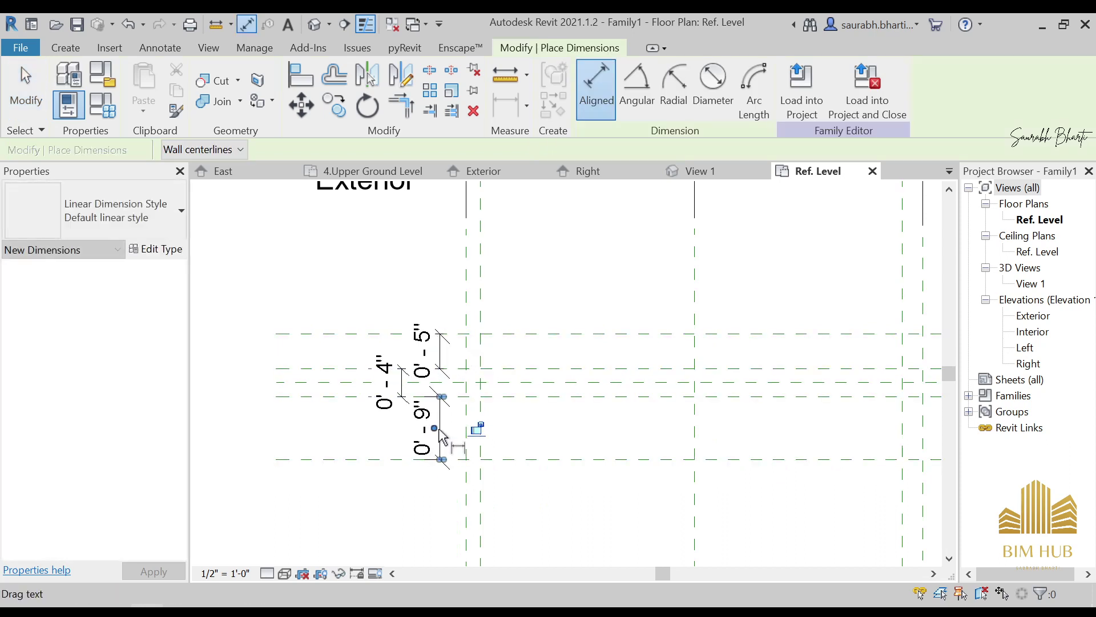
key("Escape")
key("Escape")
Step: Label the dimension between the two lower horizontal planes, on the interior side, with a new type parameter named Glass _Thickness
left_click(440, 432)
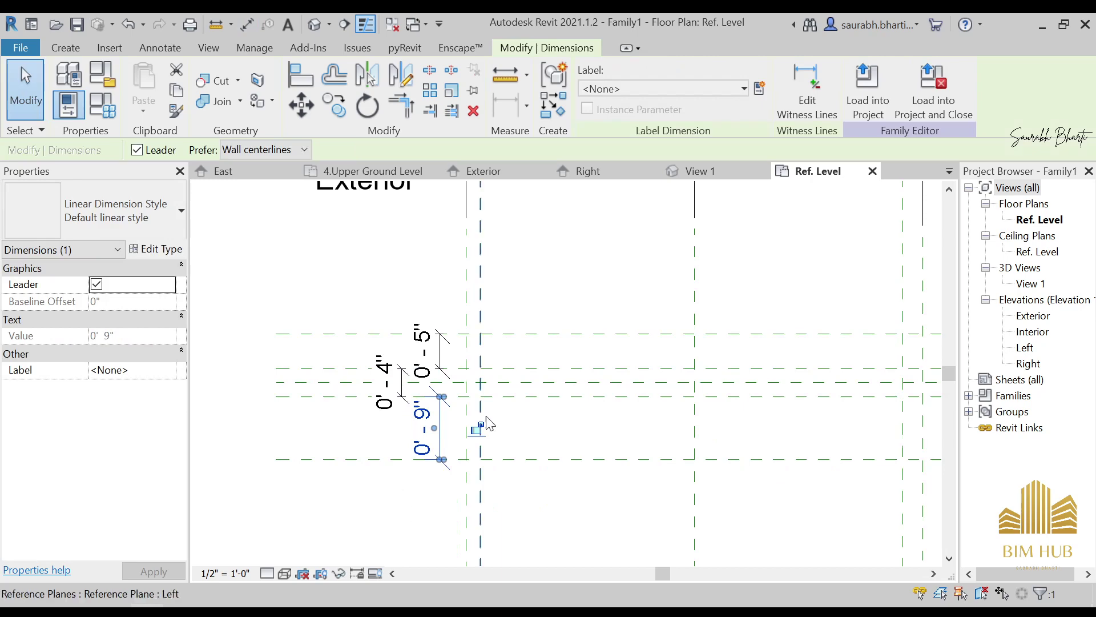
left_click(759, 88)
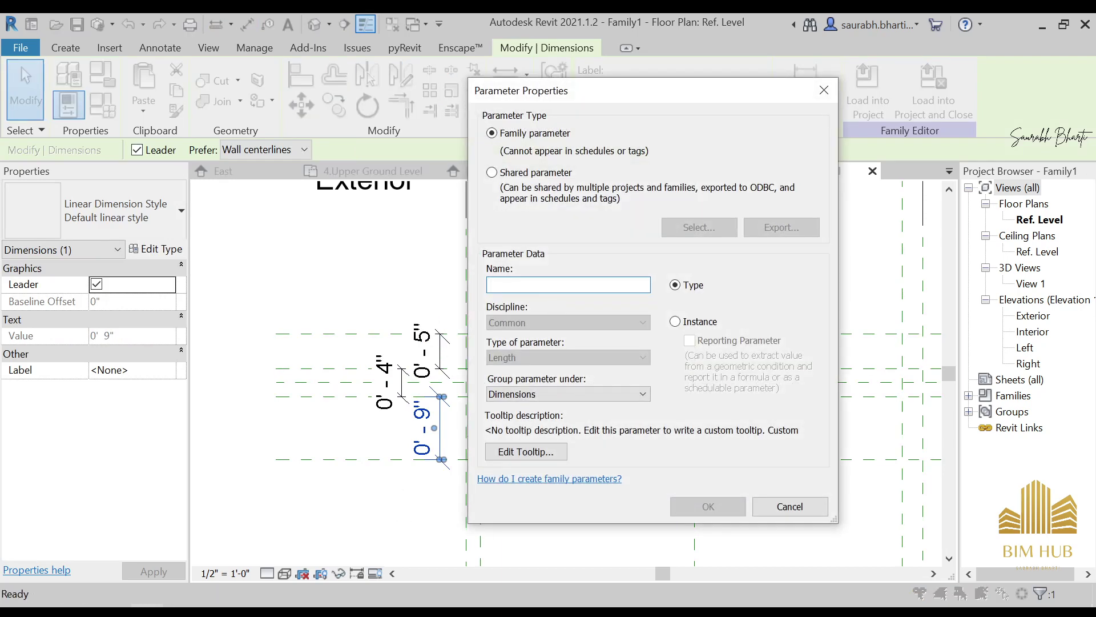
type("Glass _Thickness")
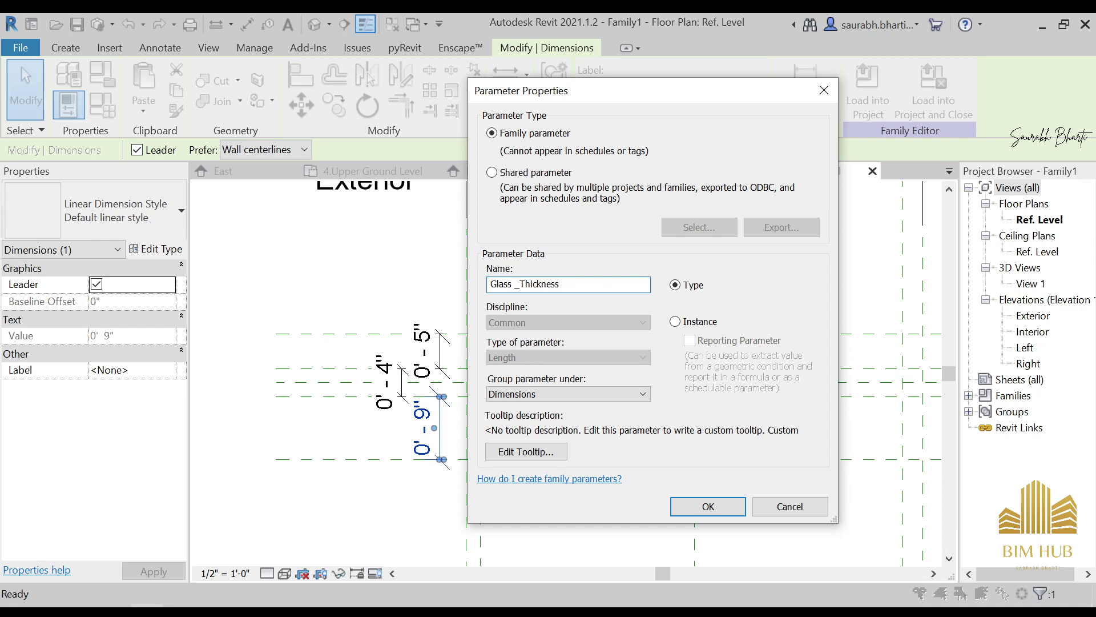
left_click(706, 504)
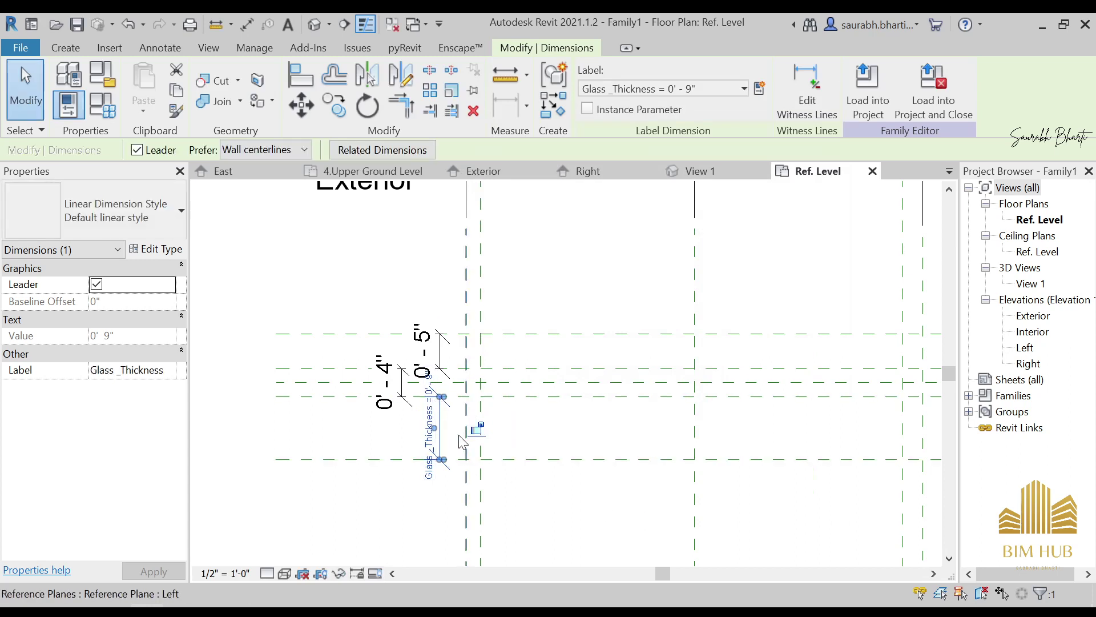
scroll(447, 379, "up", 2)
key("Escape")
Step: Apply the existing Glass _Thickness parameter to the dimension between the two horizontal planes on the exterior side
left_click(440, 344)
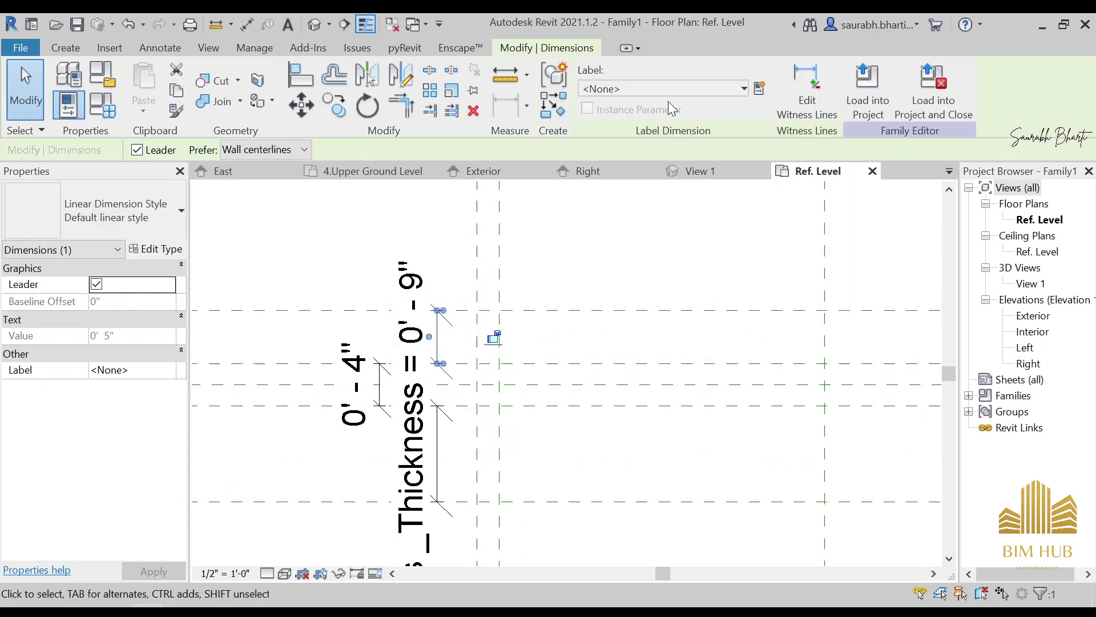
left_click(673, 89)
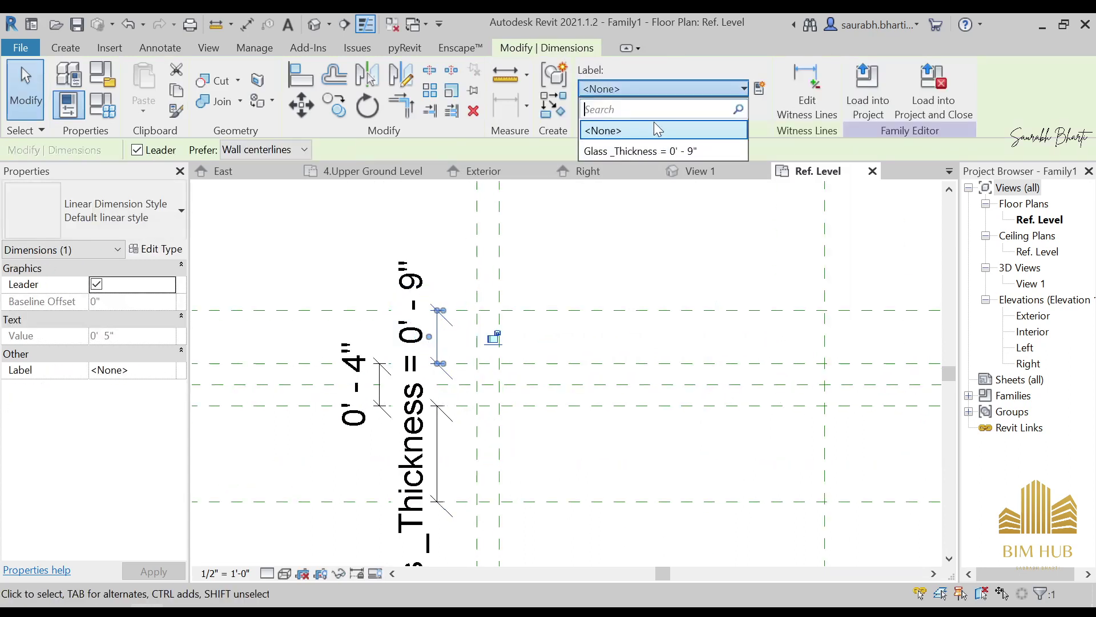
left_click(638, 149)
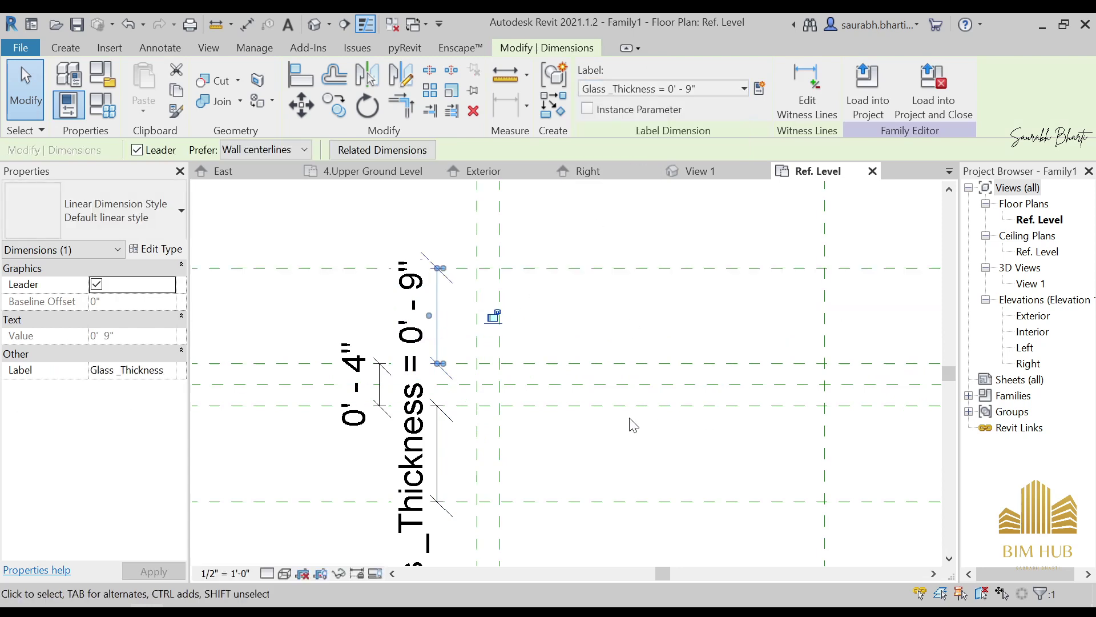
scroll(617, 448, "down", 2)
left_click(386, 320)
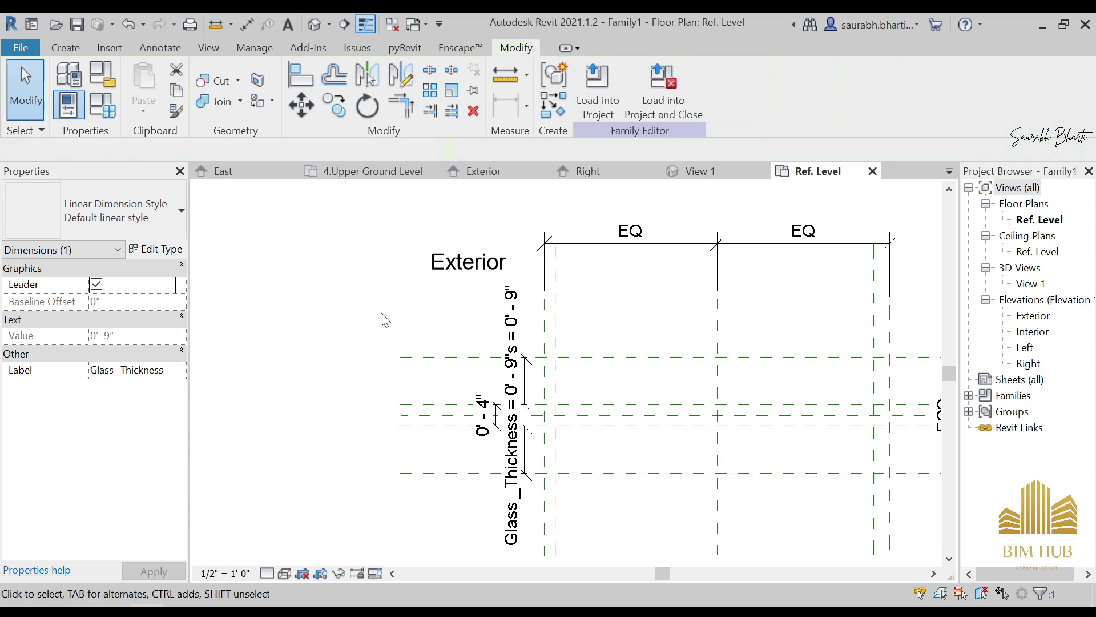
Step: Change the Ref. Level view scale to 6" = 1'-0"
scroll(617, 450, "up", 1)
scroll(517, 451, "down", 2)
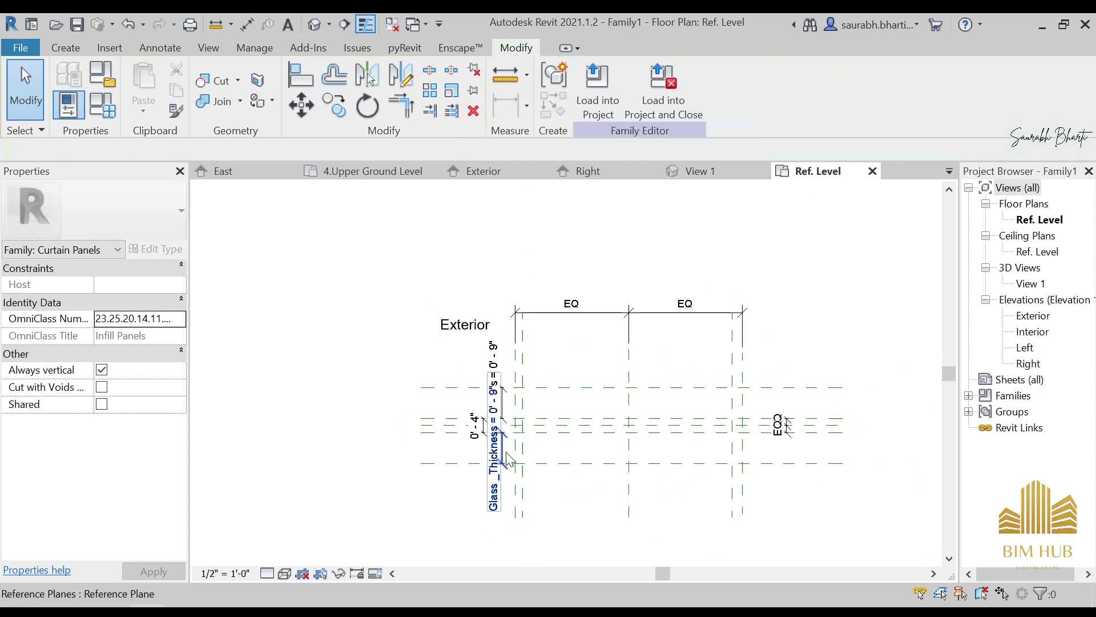
scroll(515, 450, "up", 2)
scroll(514, 448, "down", 2)
scroll(513, 445, "up", 1)
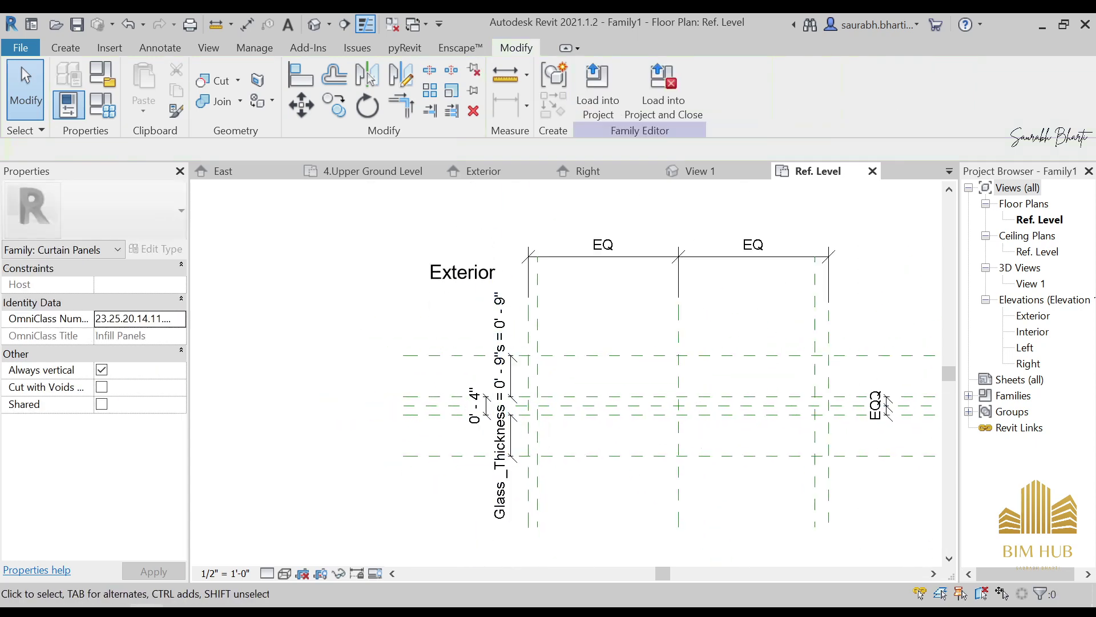
left_click(237, 574)
left_click(284, 98)
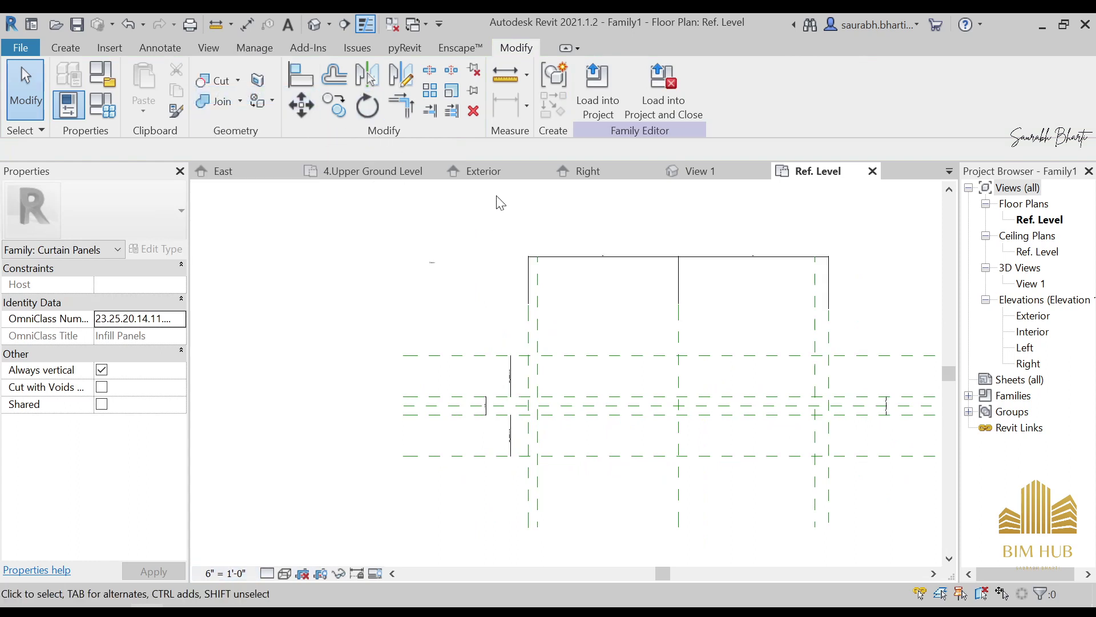
middle_click_drag(612, 430, 470, 406)
scroll(483, 409, "up", 2)
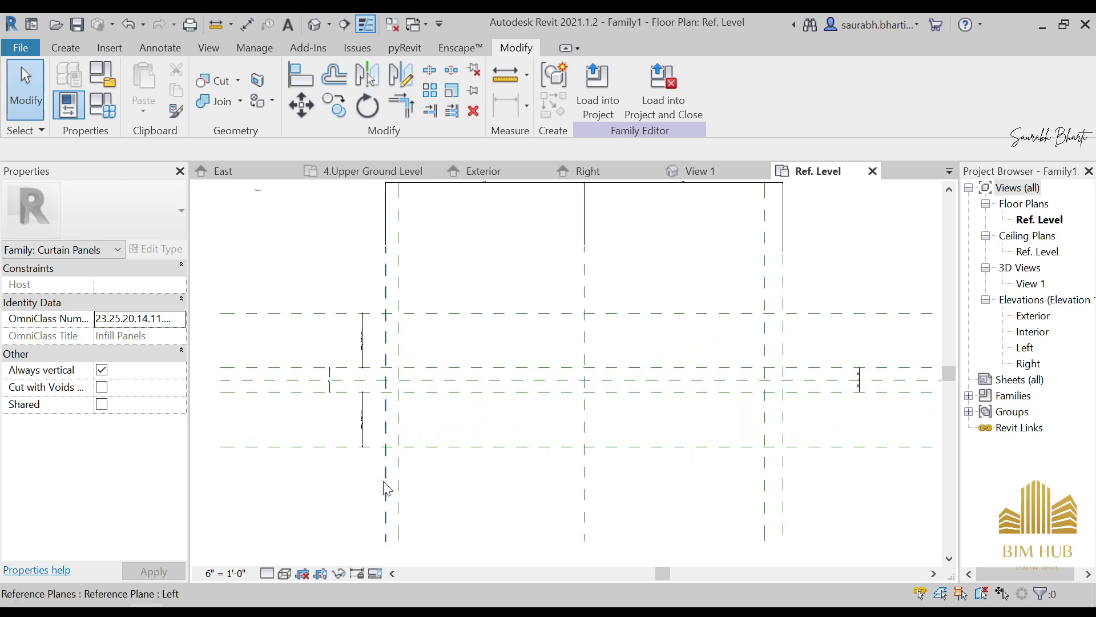
left_click(66, 48)
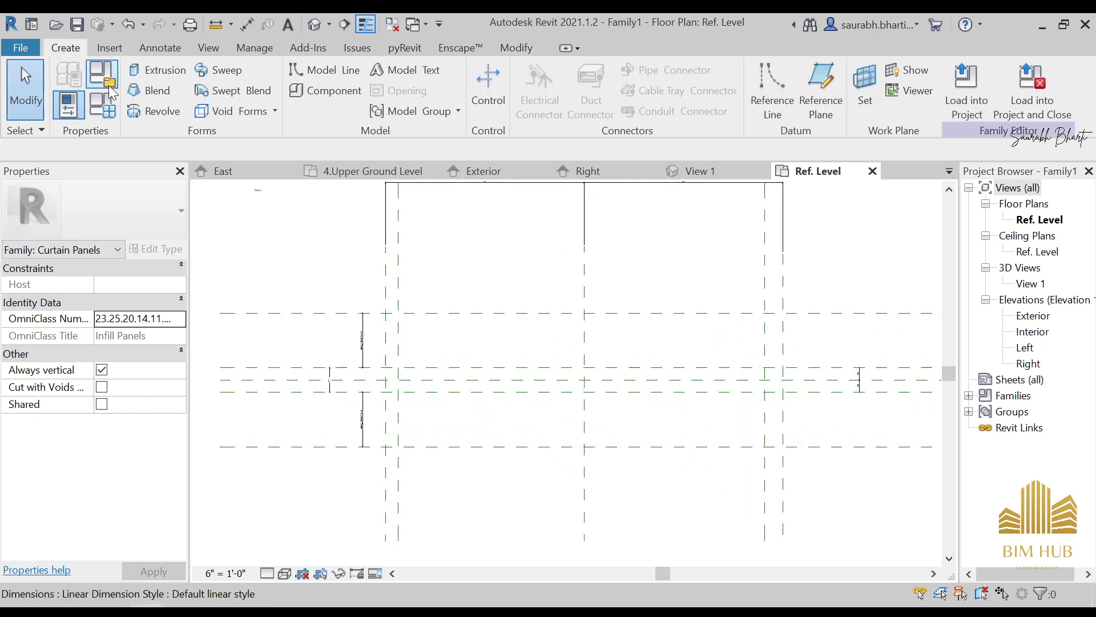
left_click(137, 71)
key("Escape")
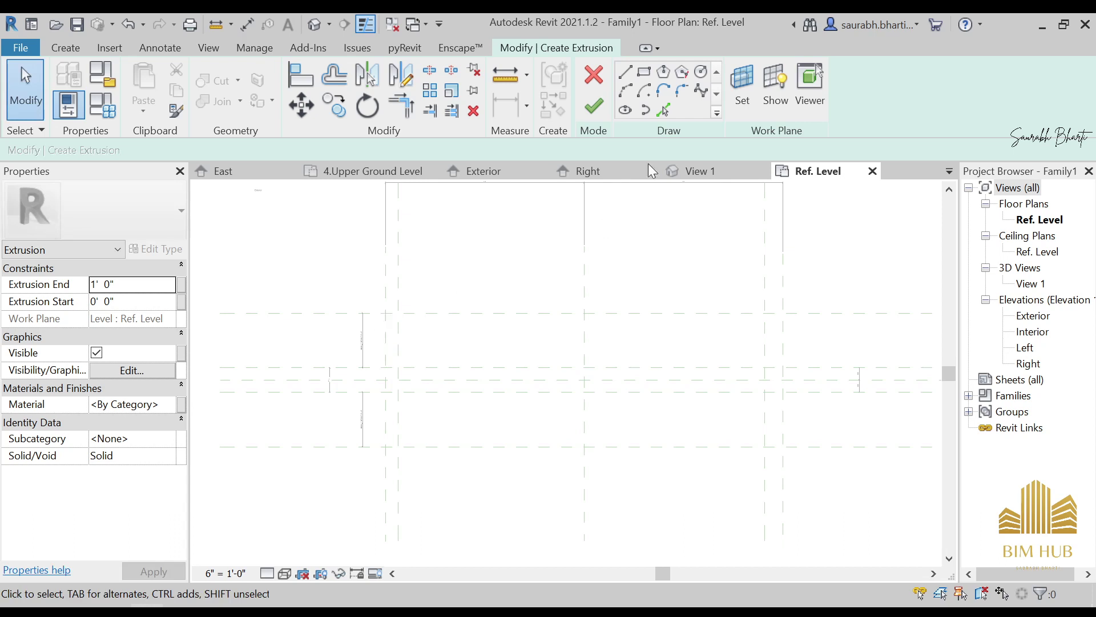
left_click(594, 74)
Step: Set the Glass _Thickness family type parameter to 1"
scroll(365, 346, "up", 3)
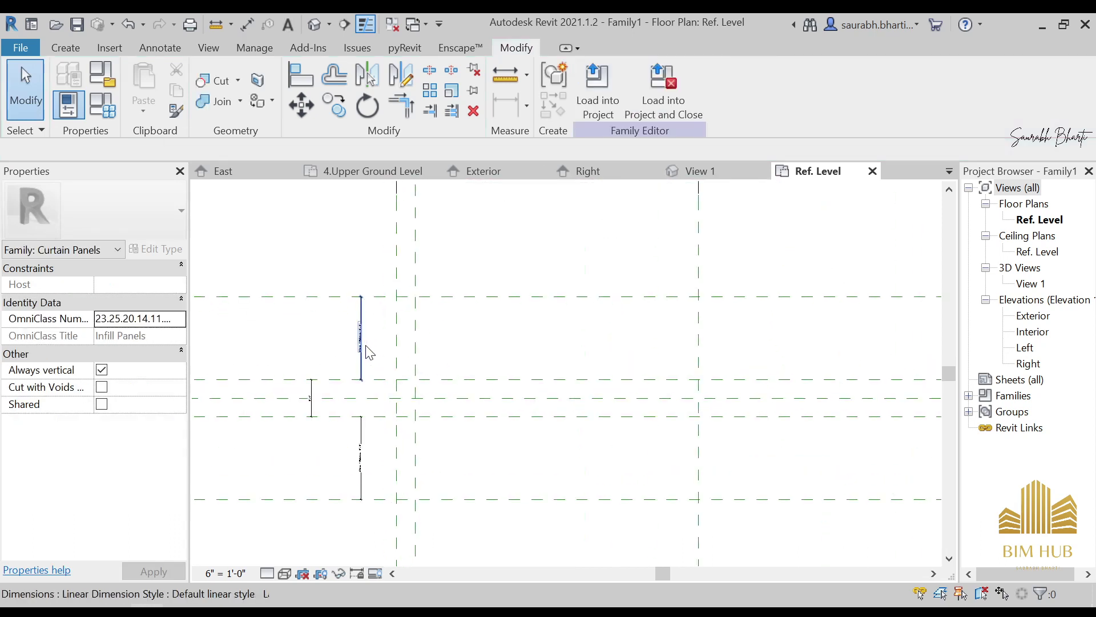
scroll(363, 344, "up", 5)
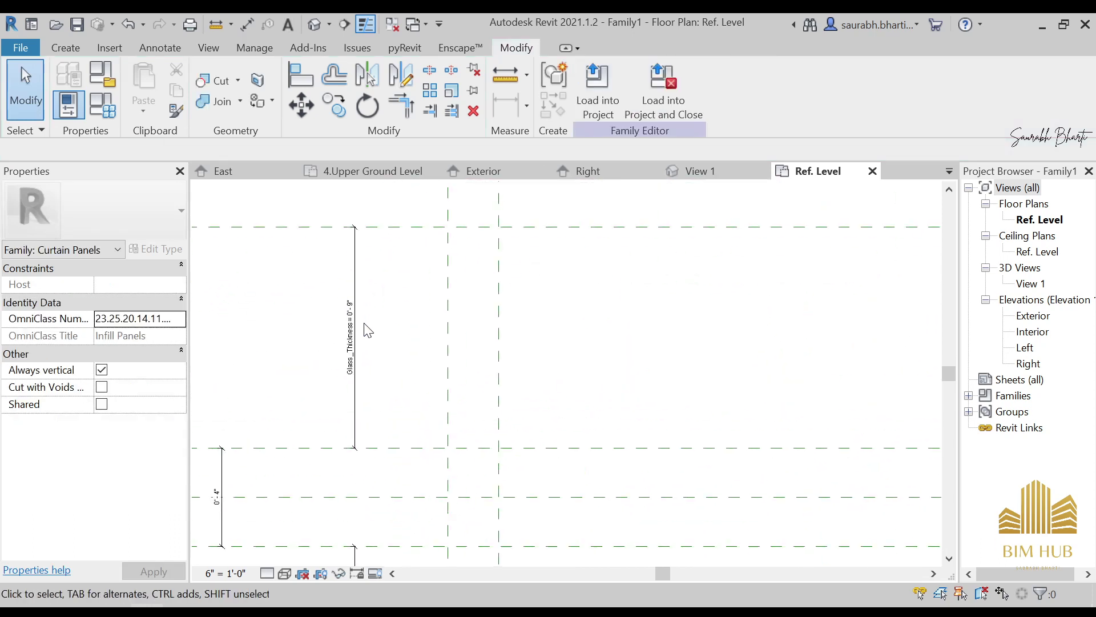
left_click(105, 107)
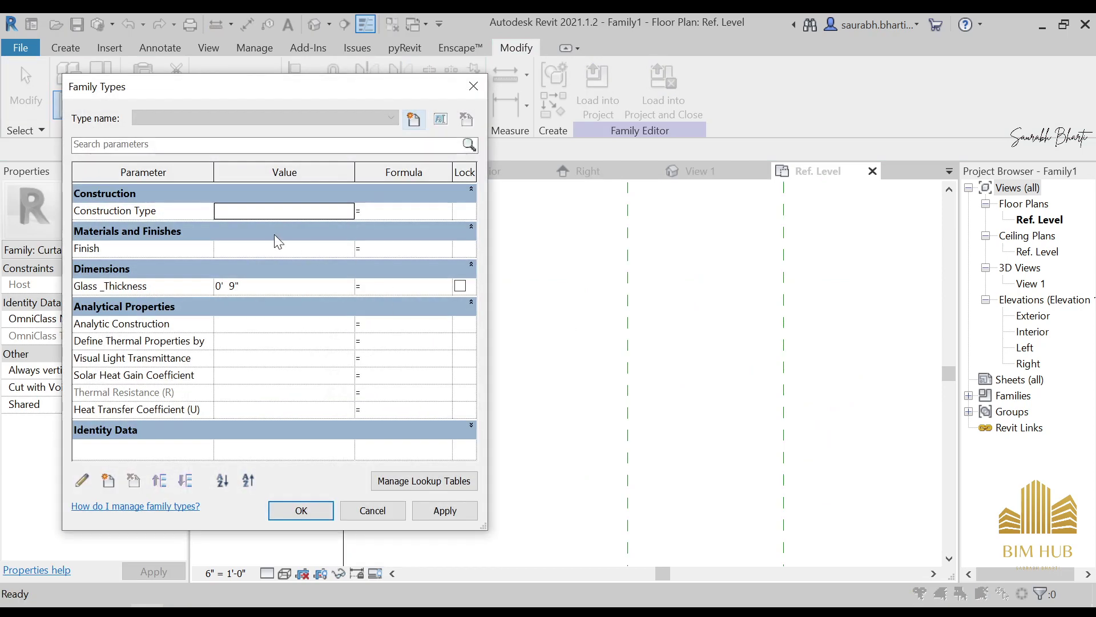
left_click(263, 289)
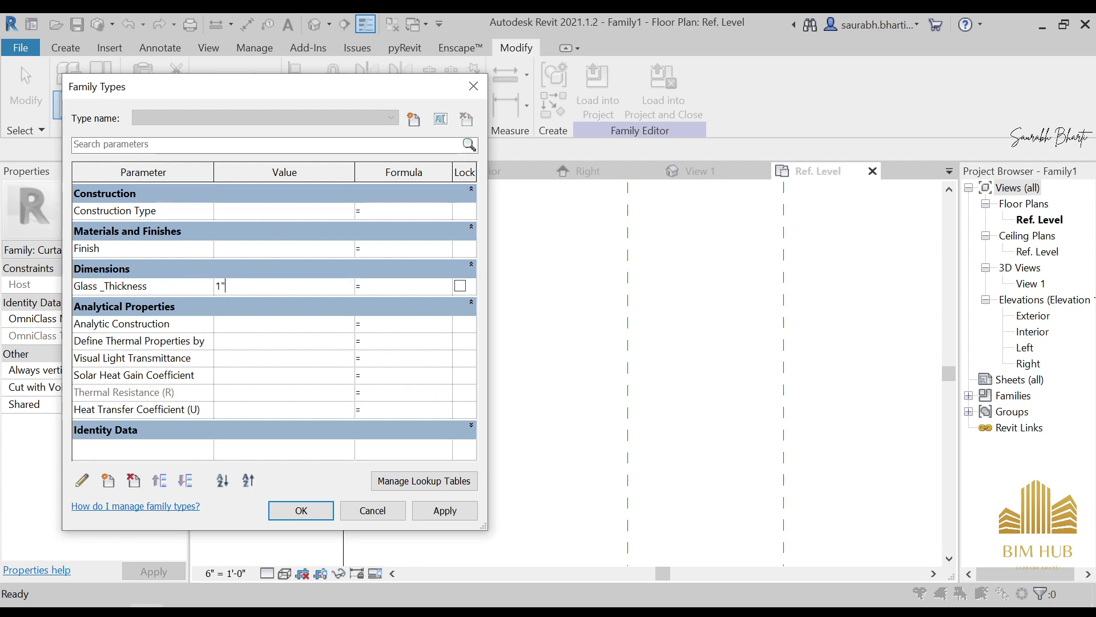
left_click(444, 509)
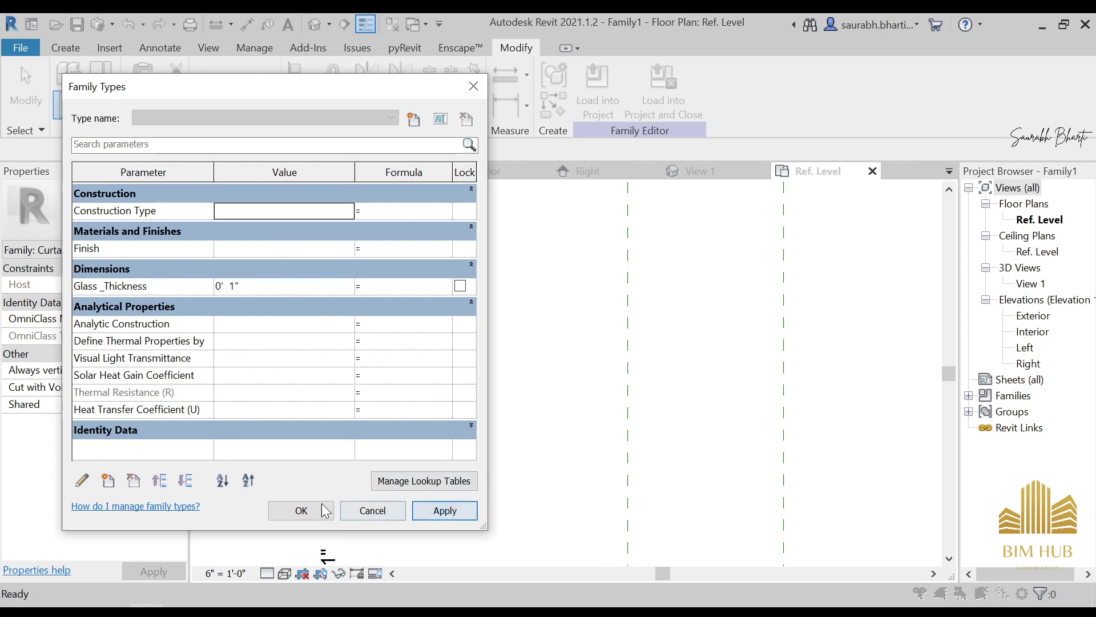
left_click(308, 510)
middle_click_drag(681, 224, 641, 306)
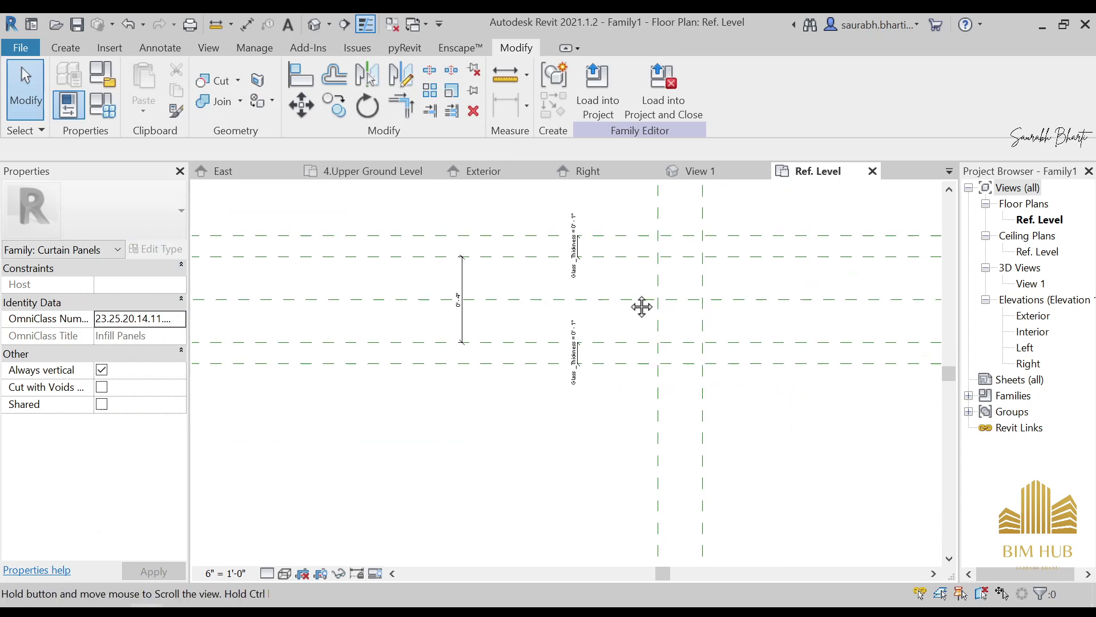
scroll(534, 308, "up", 3)
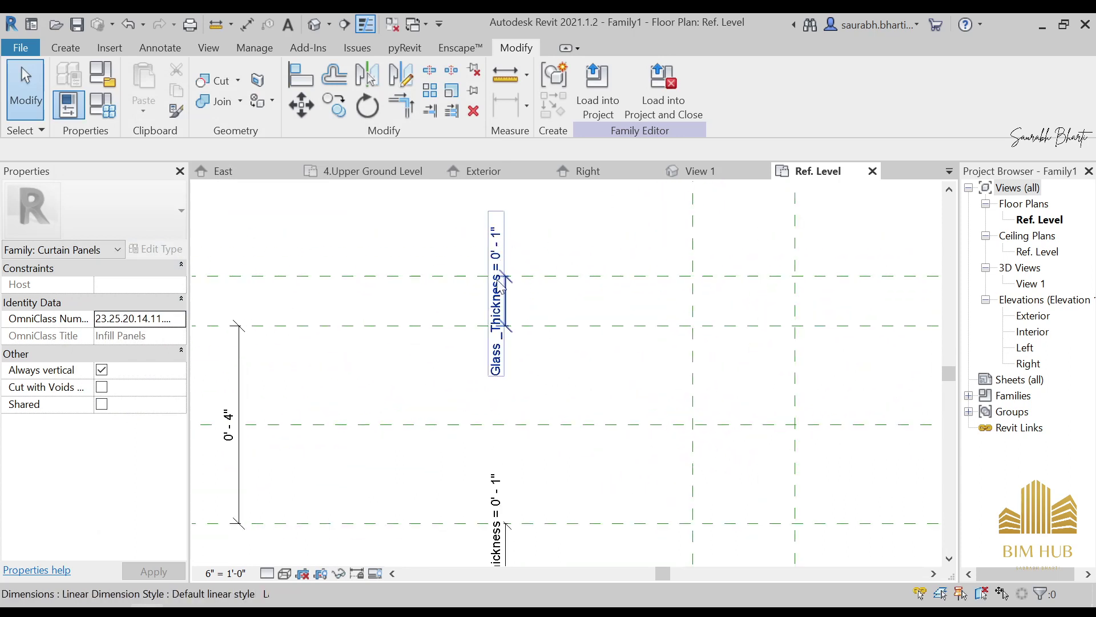
Step: Start an extrusion and sketch a rectangle about 2'-4" by 2" just below the interior horizontal planes, between the inner left and centre planes
scroll(521, 314, "down", 5)
scroll(515, 353, "down", 3)
middle_click_drag(600, 390, 566, 411)
scroll(552, 348, "up", 4)
left_click(65, 47)
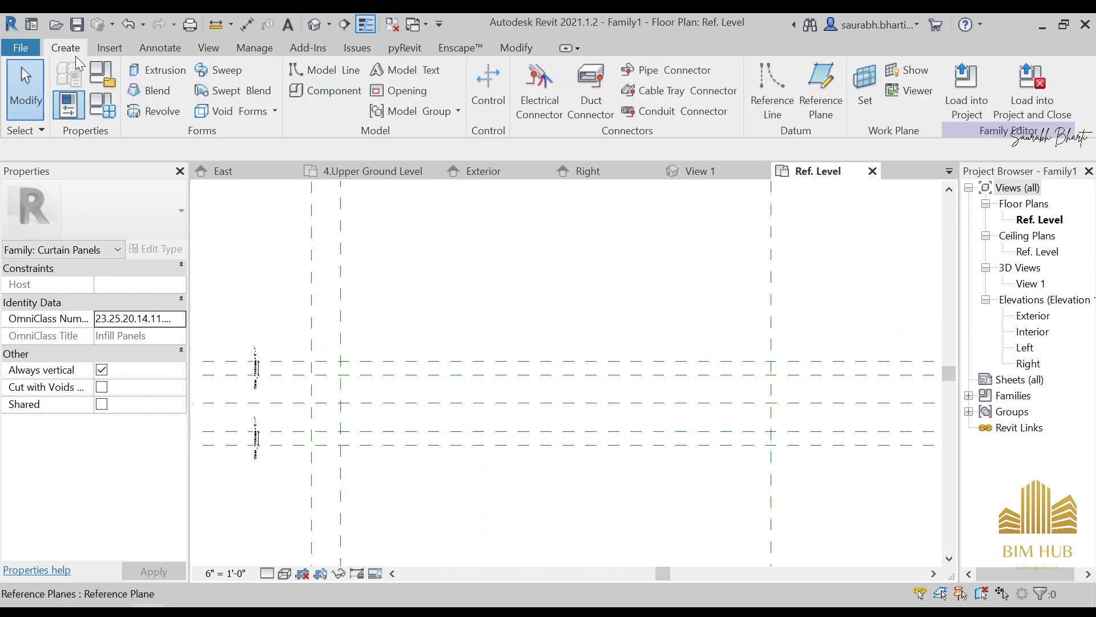
left_click(146, 80)
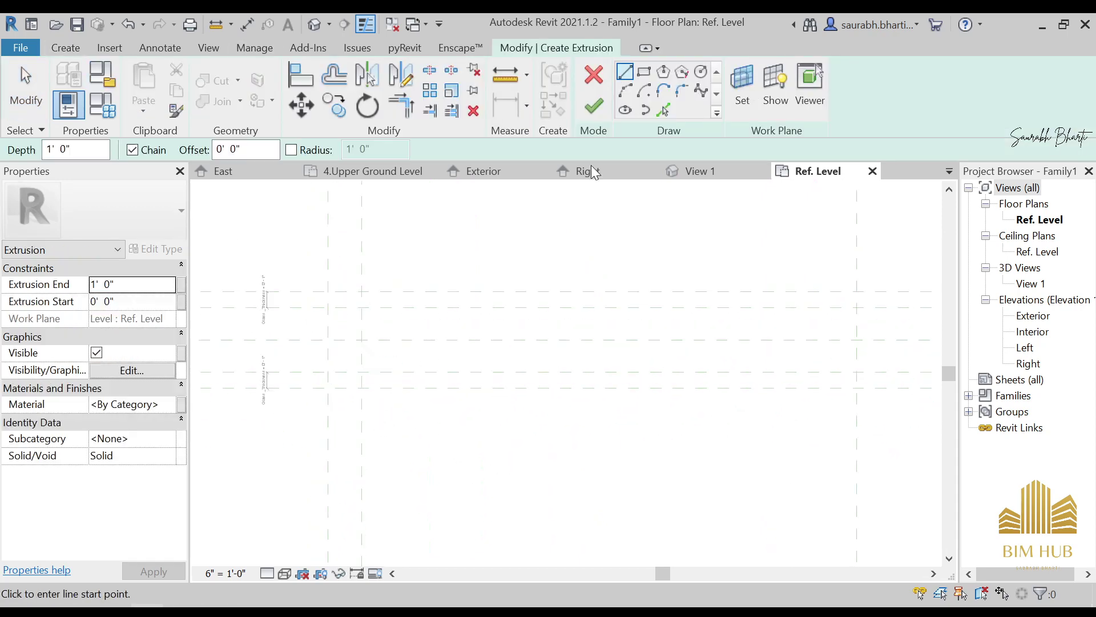
left_click(644, 71)
scroll(475, 405, "down", 2)
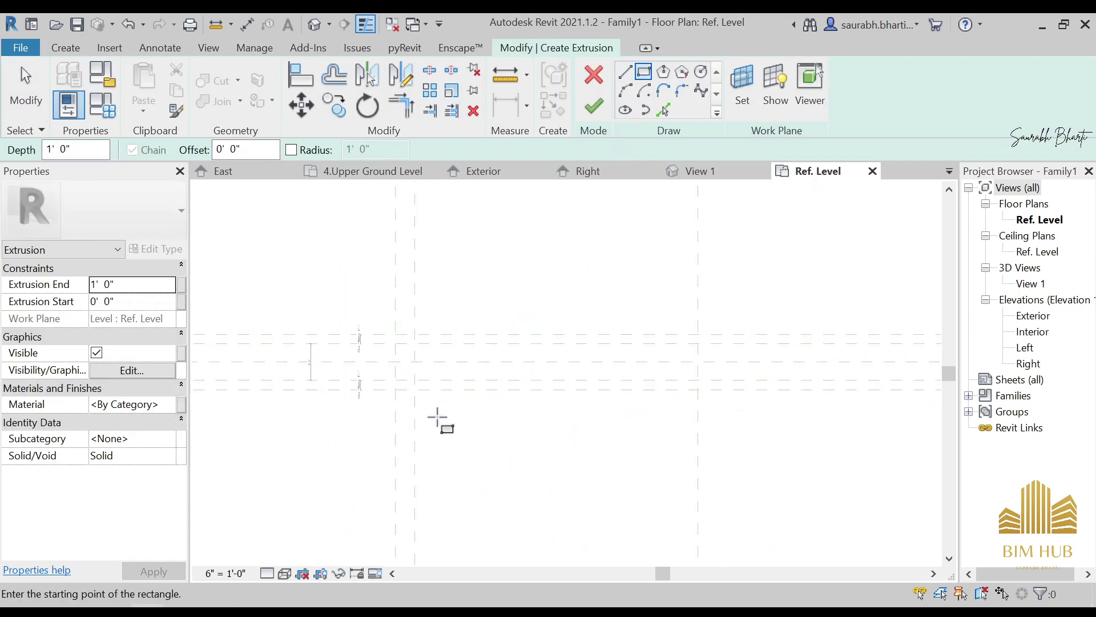
left_click(427, 406)
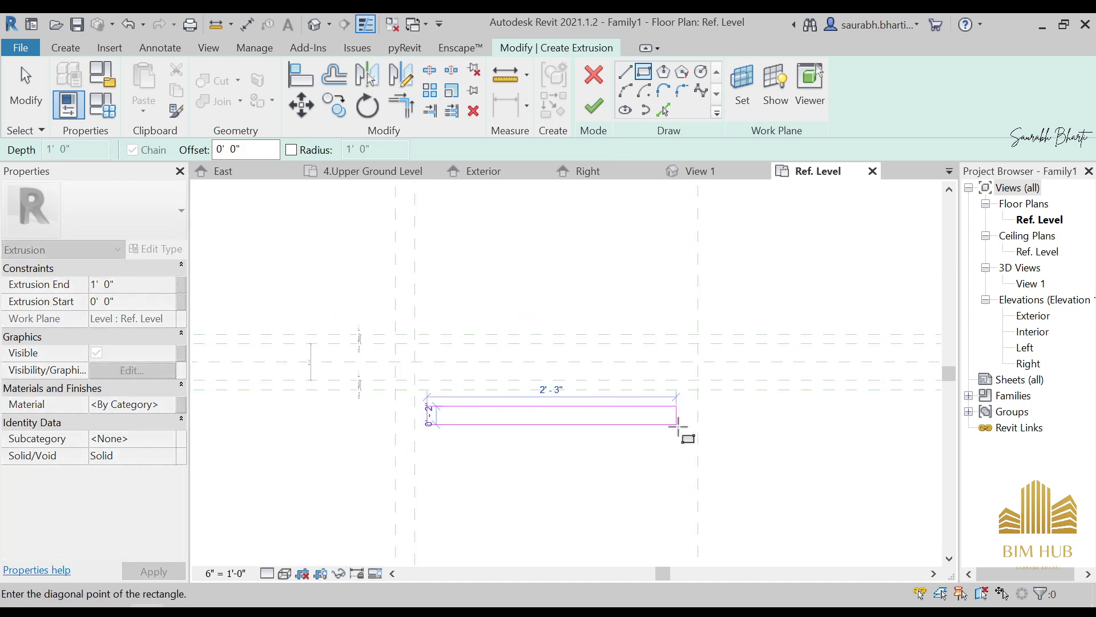
left_click(687, 425)
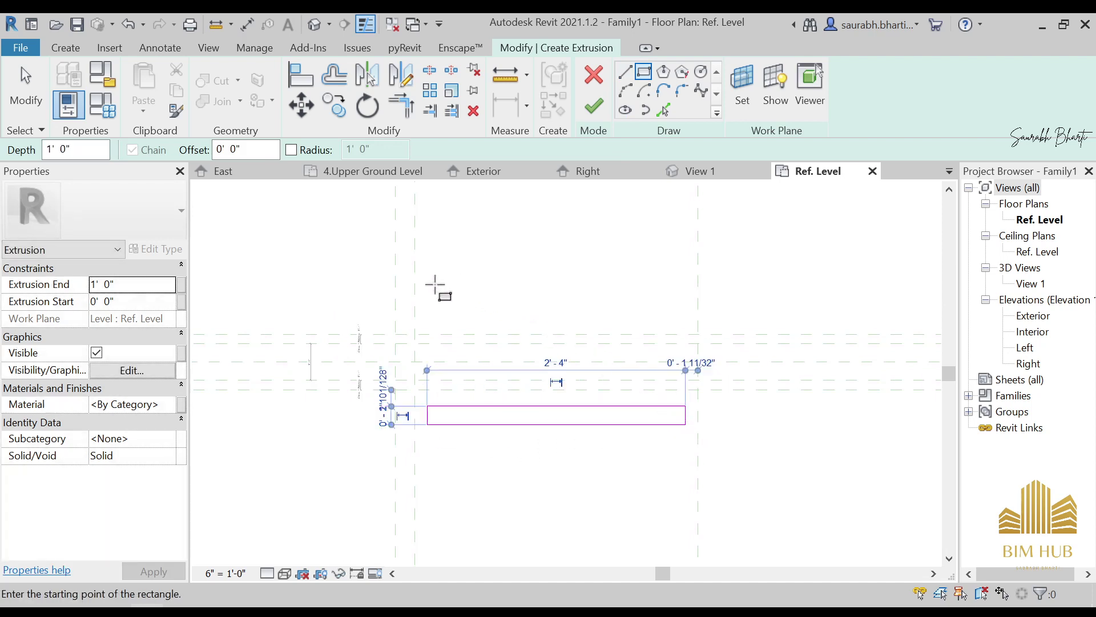
Step: Sketch a second rectangle above the exterior horizontal planes, between the inner left plane and the centre plane
left_click(437, 284)
left_click(688, 316)
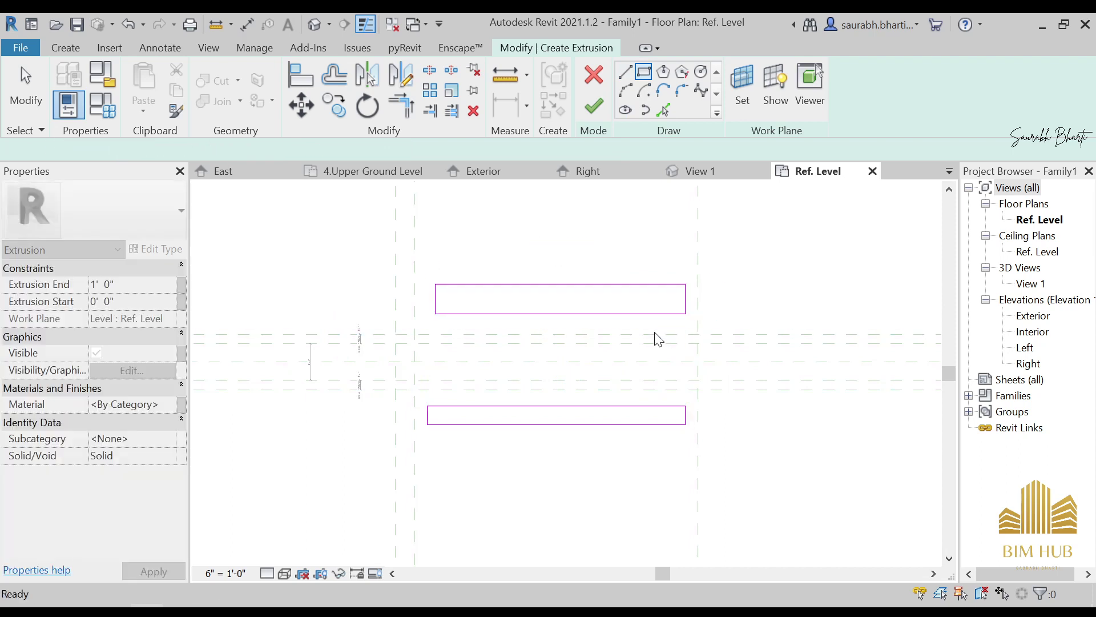
key("Escape")
key("Escape")
Step: Align and lock the lower rectangle's long edges to the two interior horizontal planes and its left edge to the inner left plane
scroll(513, 429, "up", 2)
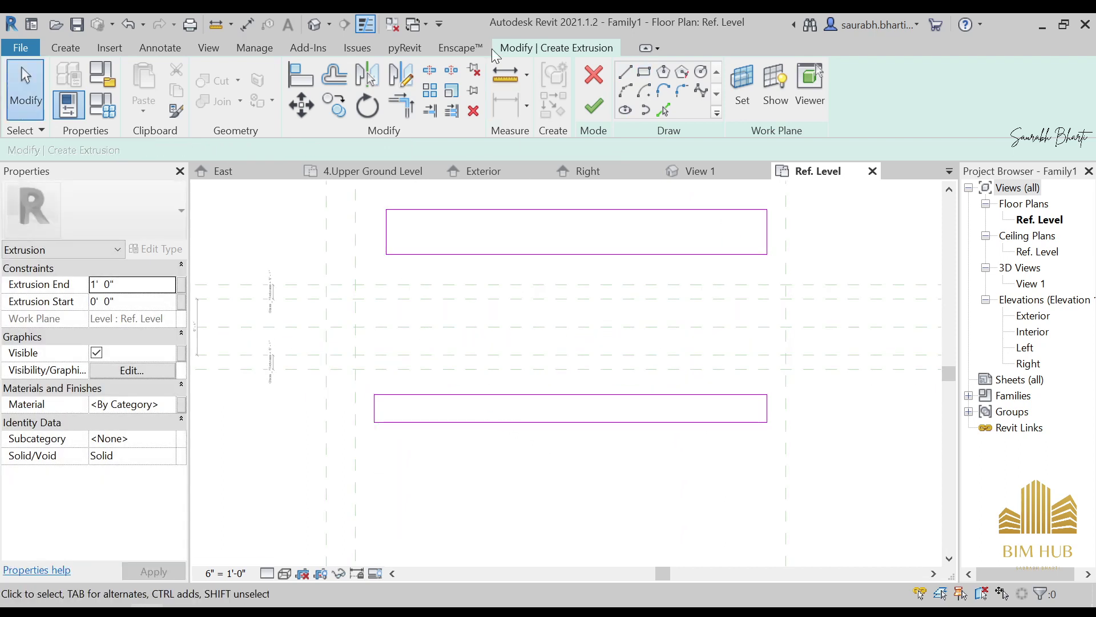
left_click(301, 75)
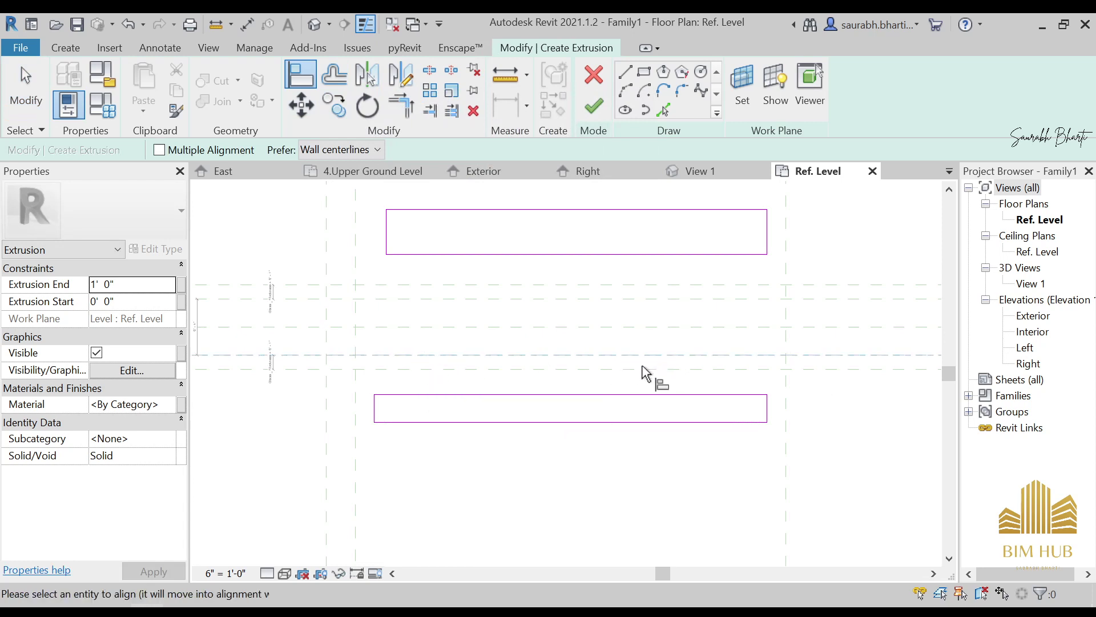
left_click(615, 395)
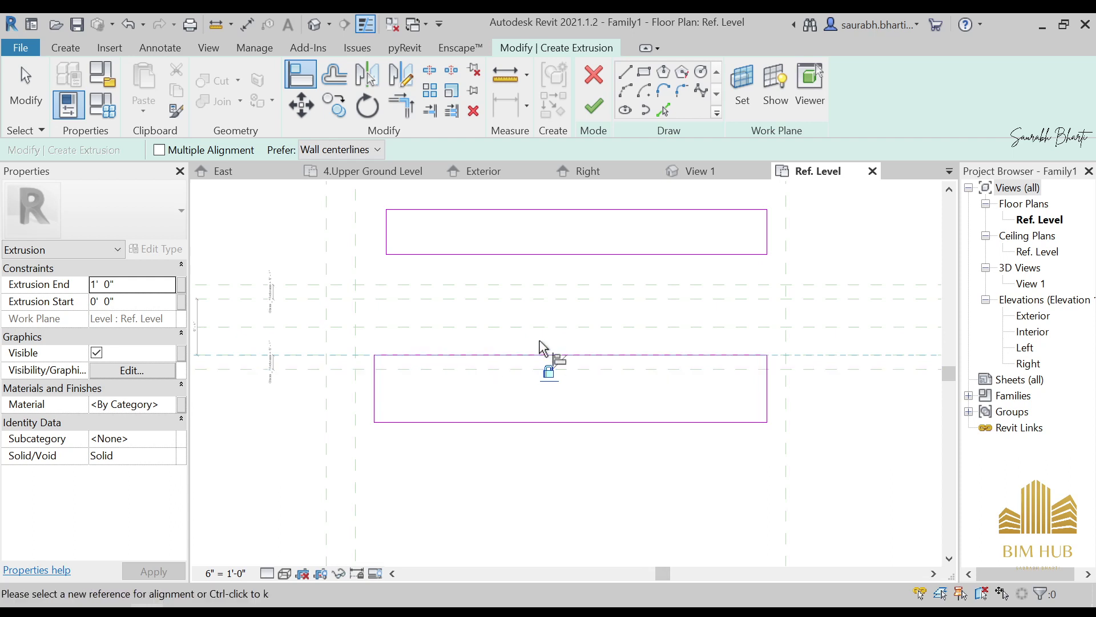
left_click(873, 359)
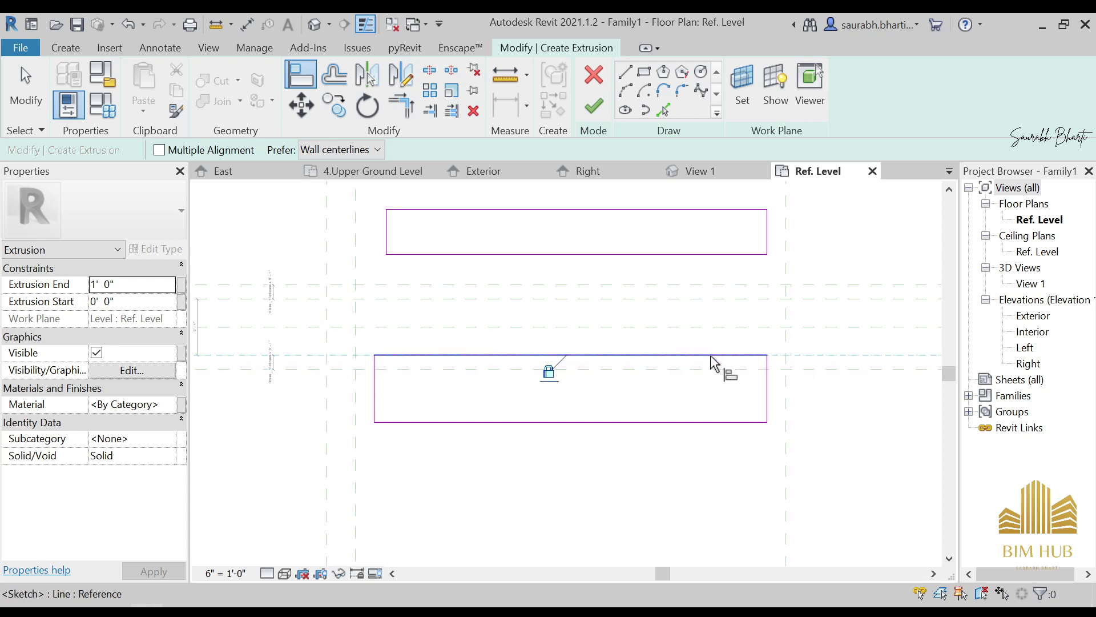
scroll(693, 371, "down", 1)
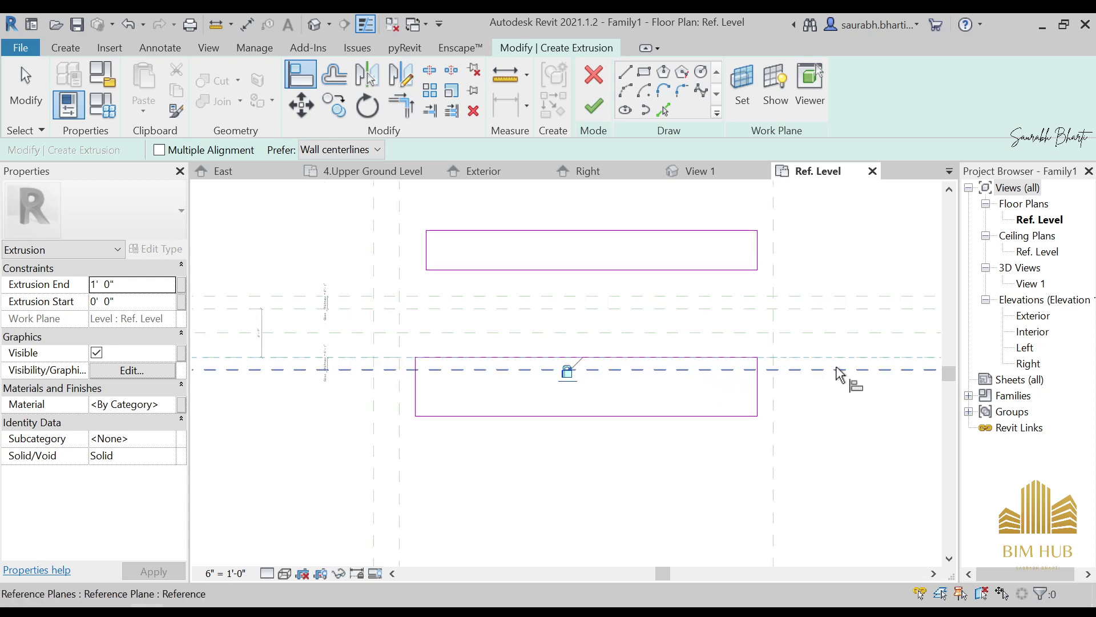
left_click(605, 416)
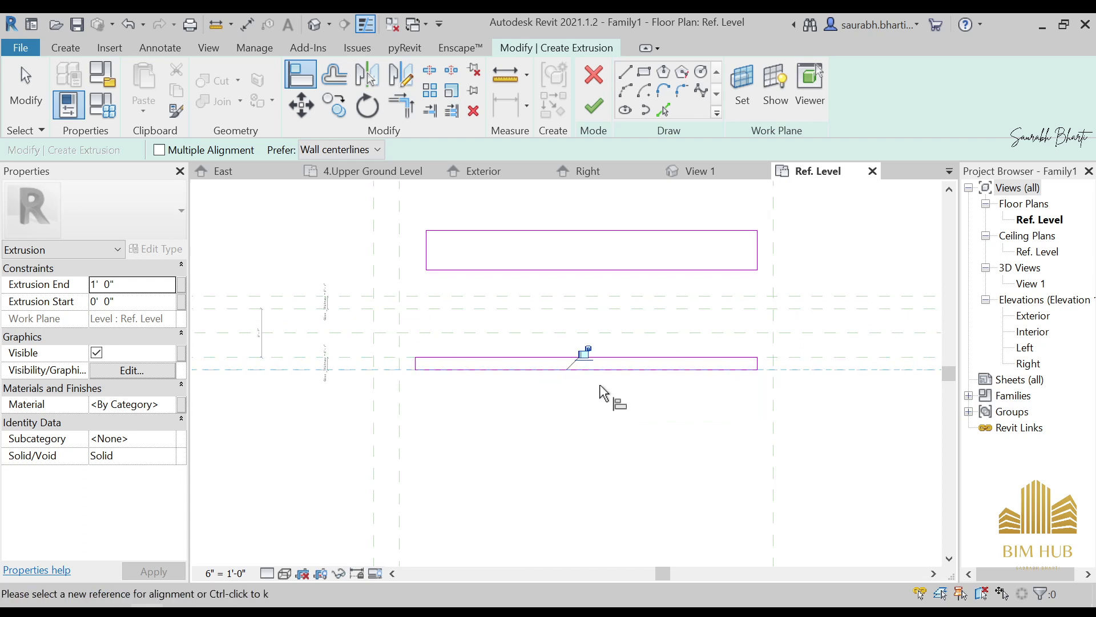
left_click(585, 353)
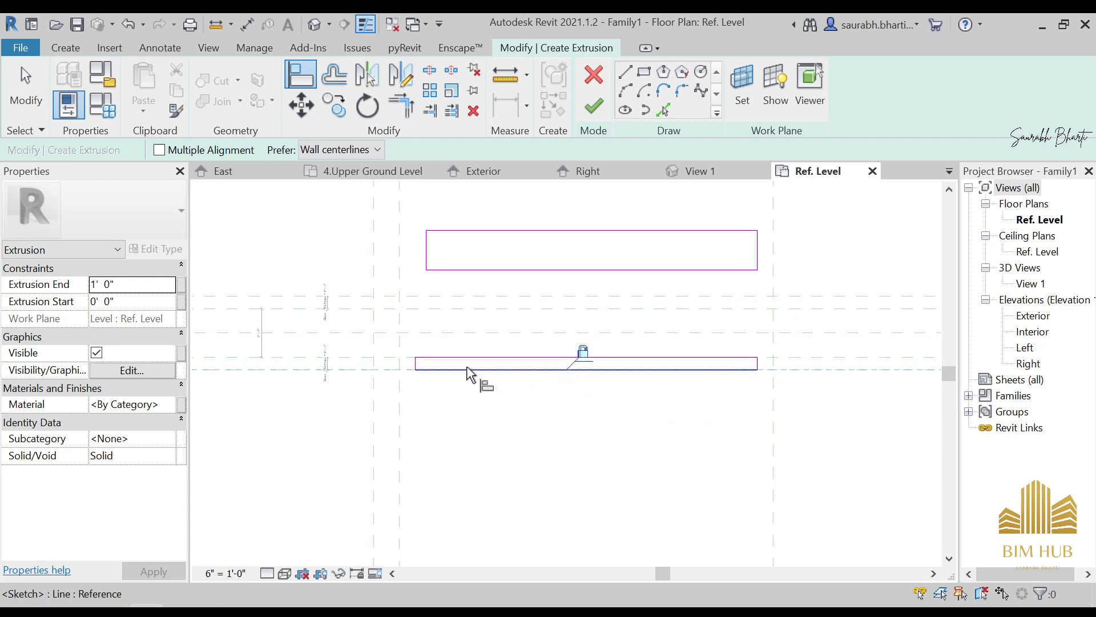
scroll(400, 366, "up", 5)
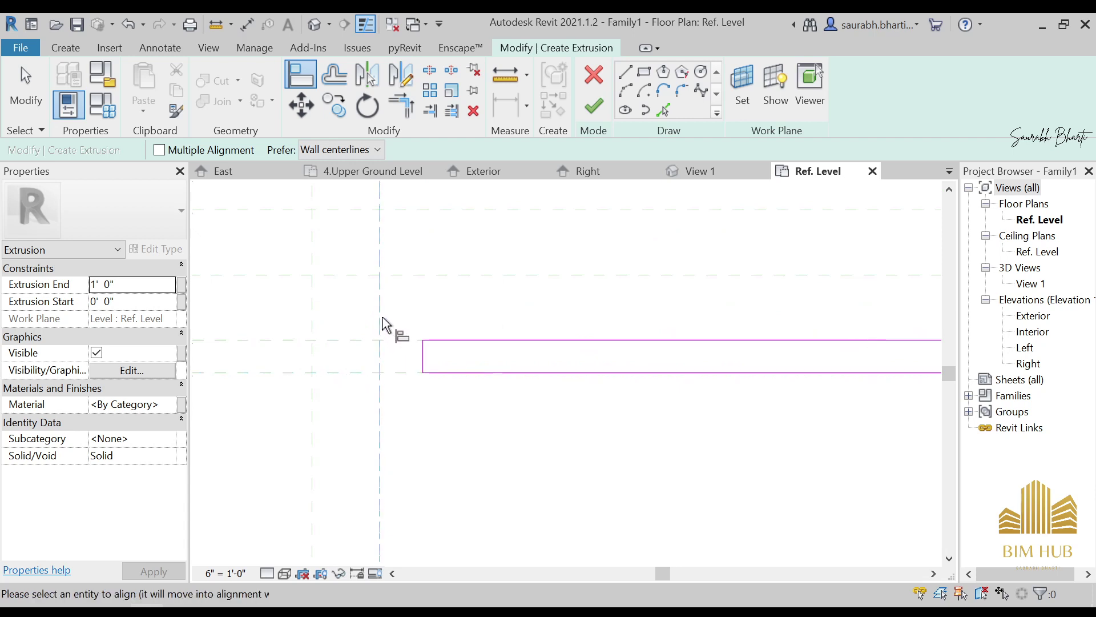
left_click(424, 360)
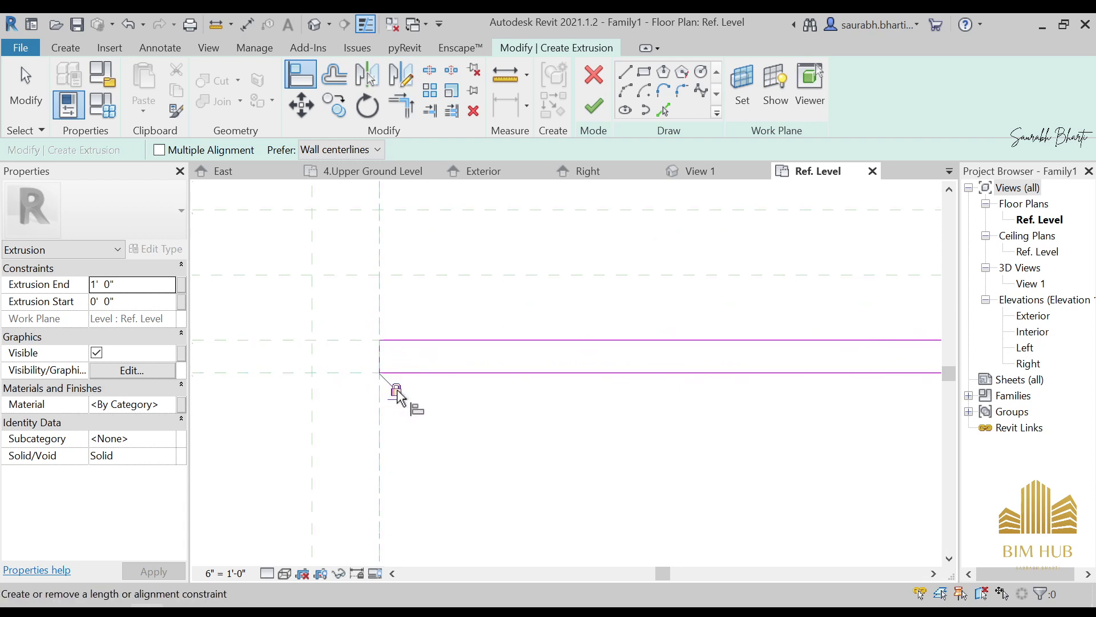
Step: Try aligning the lower rectangle's right edge with the Center (Left/Right) plane, and undo that alignment
scroll(703, 377, "down", 5)
scroll(746, 367, "up", 6)
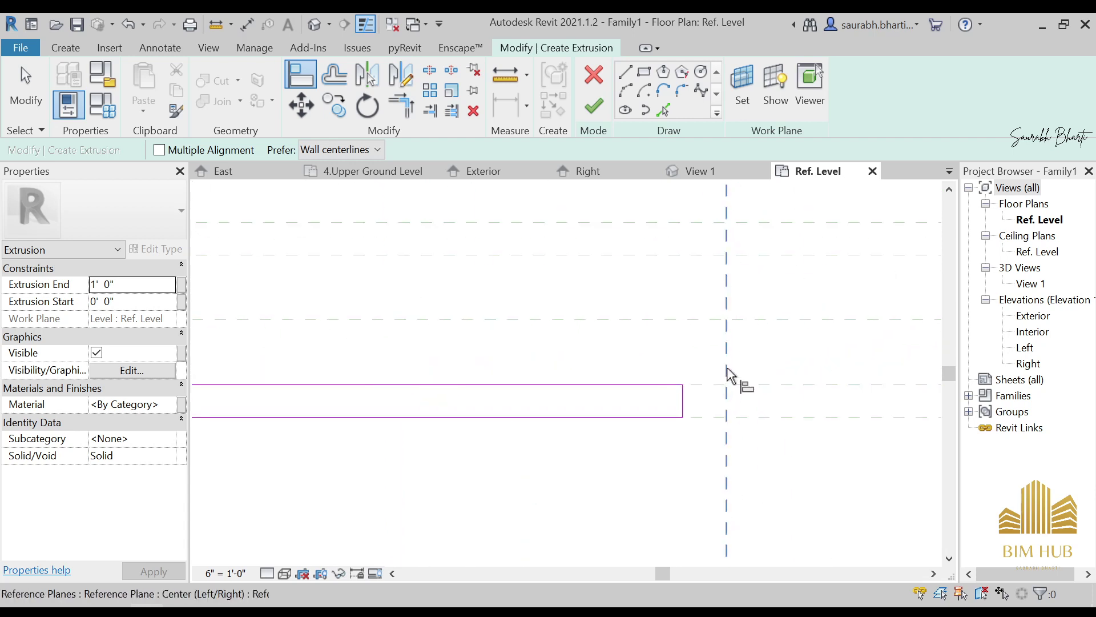
left_click(727, 374)
left_click(684, 409)
scroll(727, 400, "down", 3)
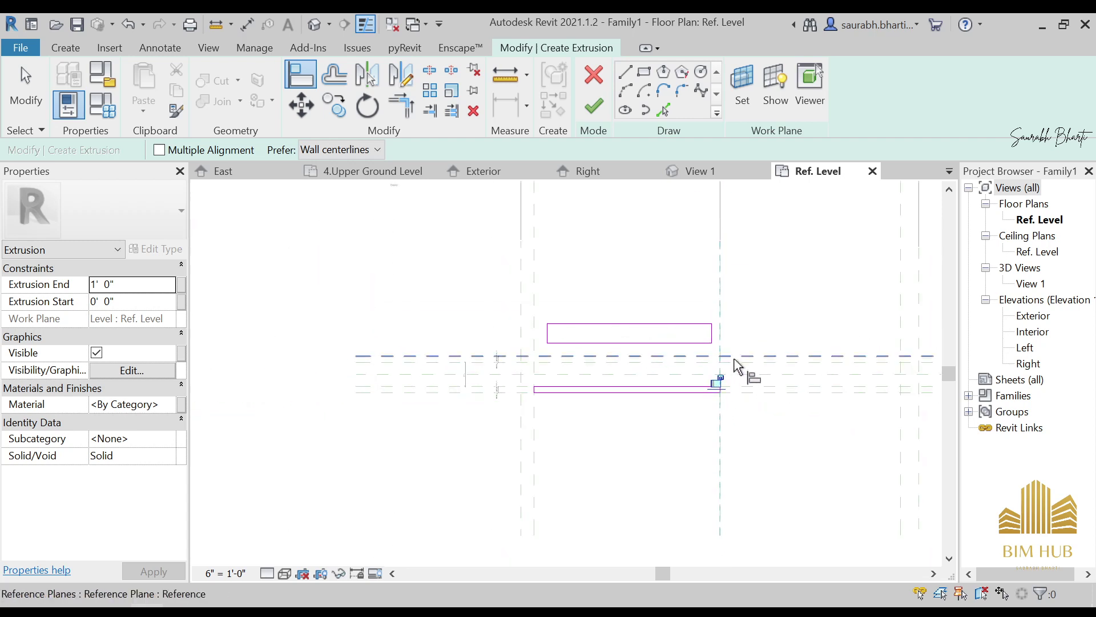
middle_click_drag(737, 365, 679, 429)
scroll(703, 466, "up", 3)
key("Escape")
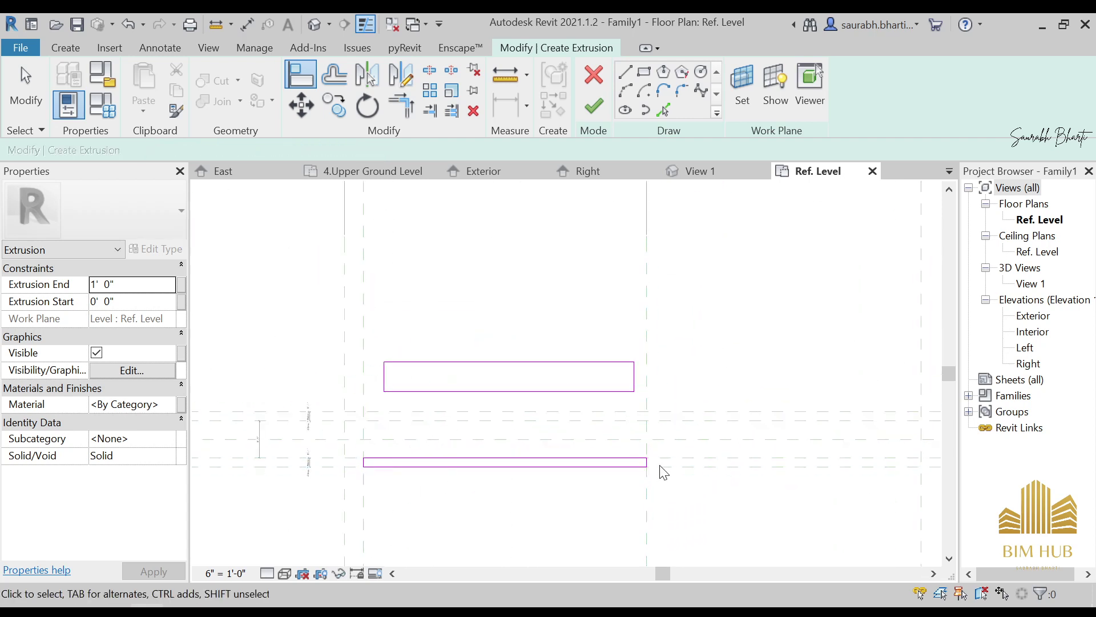
key("Escape")
middle_click_drag(662, 473, 539, 428)
scroll(435, 429, "up", 3)
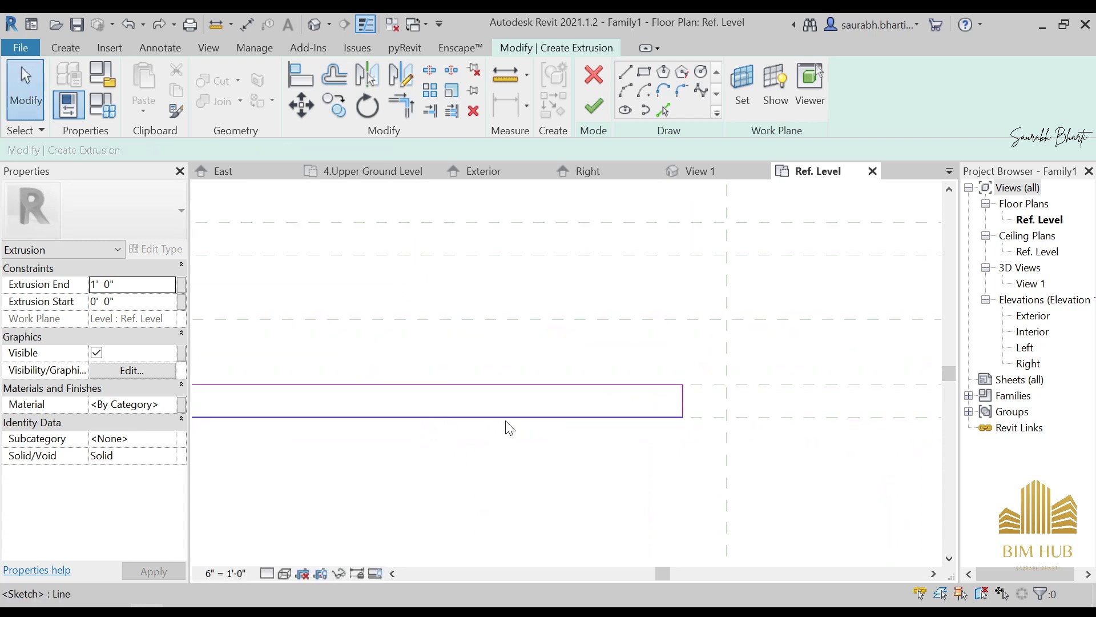
Step: Align the lower rectangle's right edge with the inner right reference plane and lock it
scroll(505, 421, "down", 2)
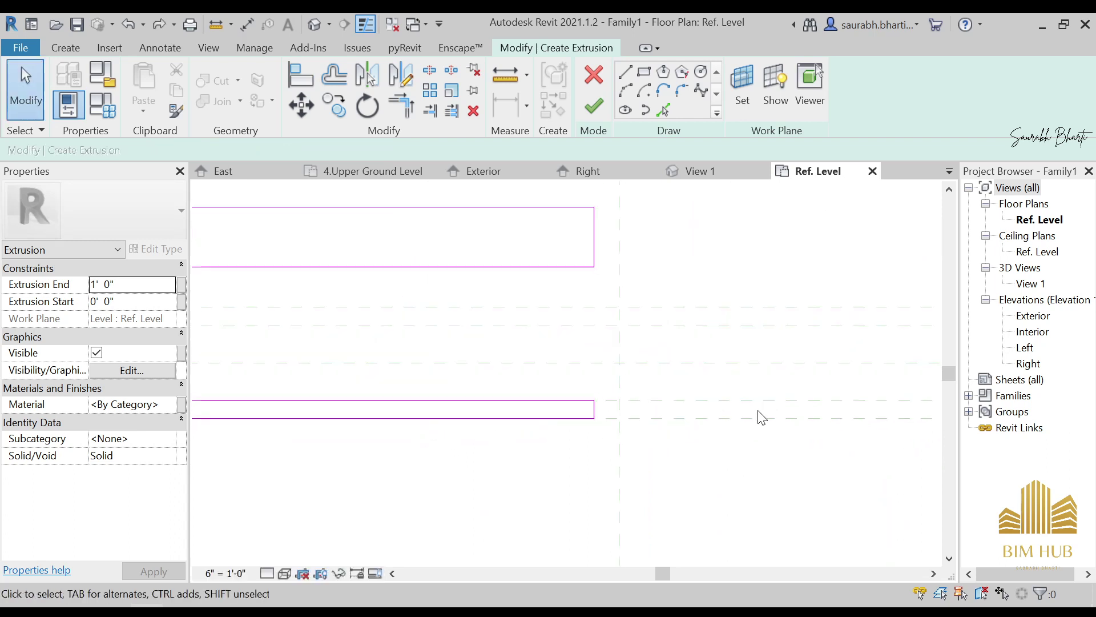
scroll(757, 412, "down", 2)
mouse_move(759, 422)
middle_mouse_down()
mouse_move(695, 426)
mouse_move(546, 401)
middle_mouse_up()
scroll(546, 402, "down", 1)
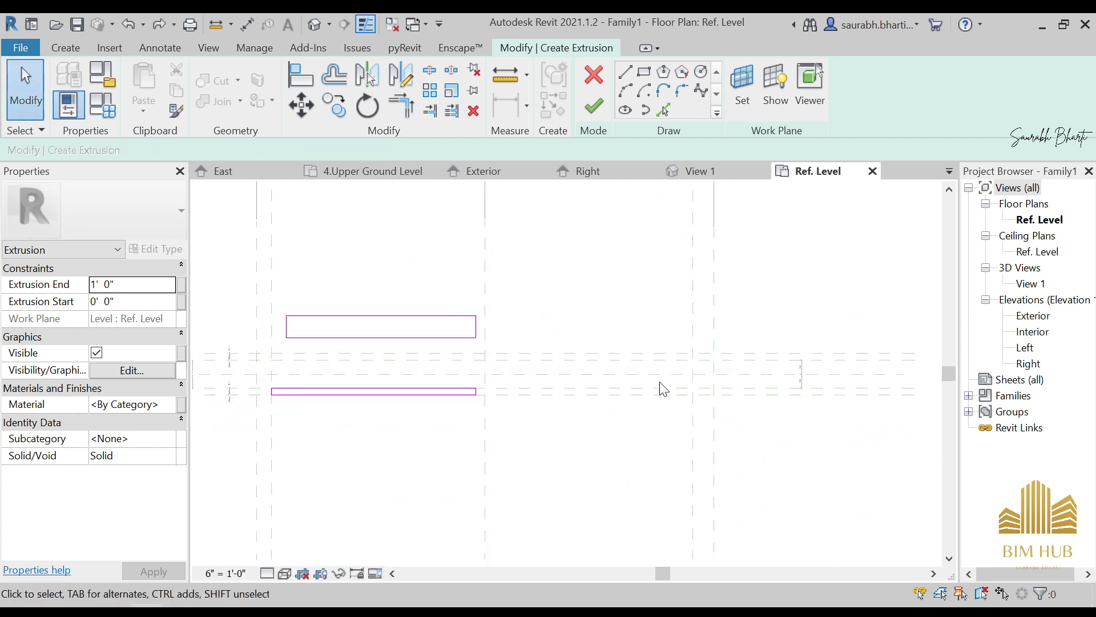
key("a")
key("l")
scroll(628, 408, "up", 2)
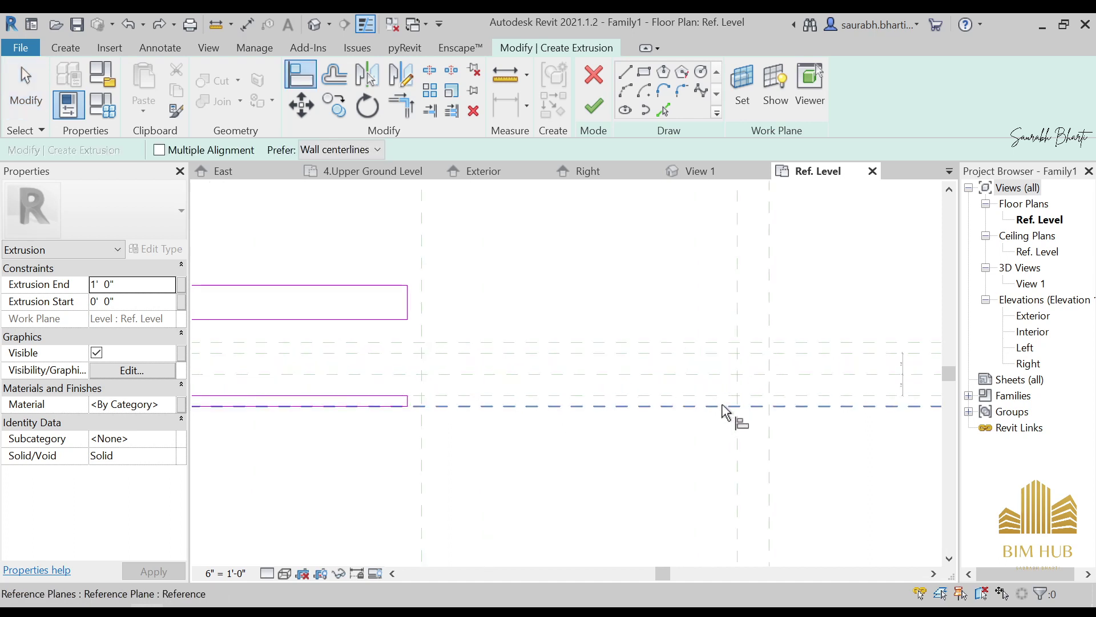
left_click(723, 406)
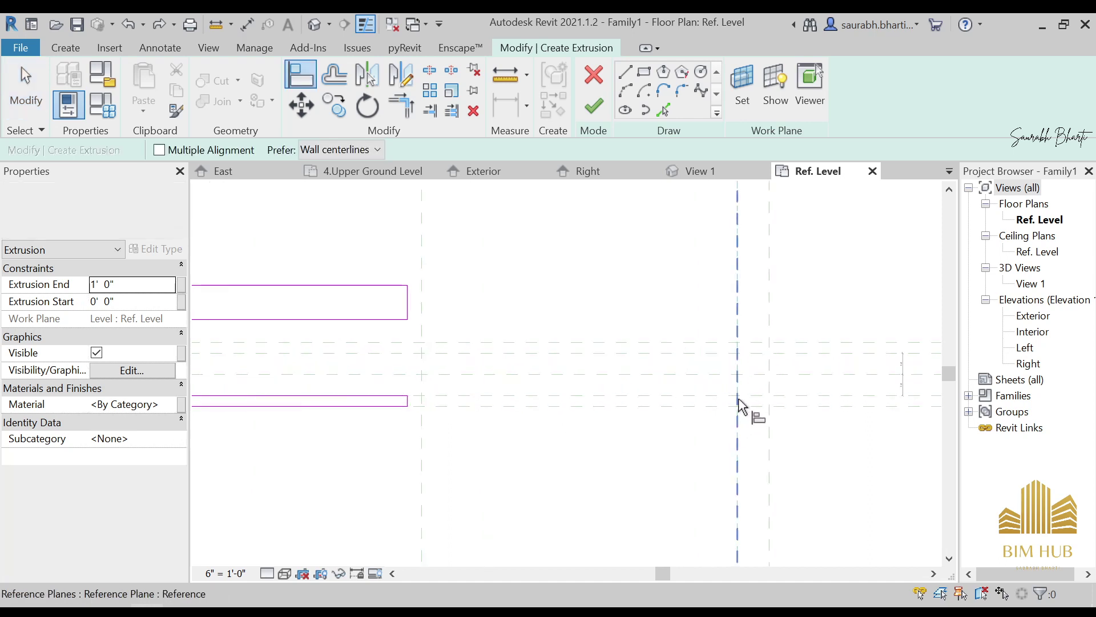
scroll(408, 401, "up", 3)
left_click(409, 399)
scroll(497, 423, "down", 5)
middle_click_drag(628, 403, 689, 401)
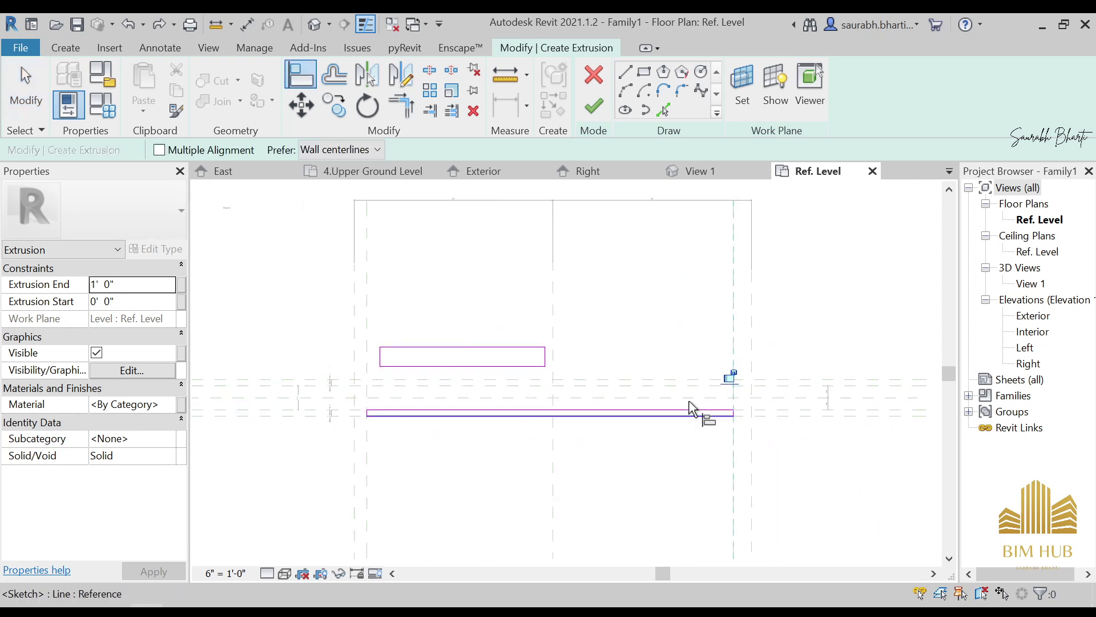
left_click(730, 378)
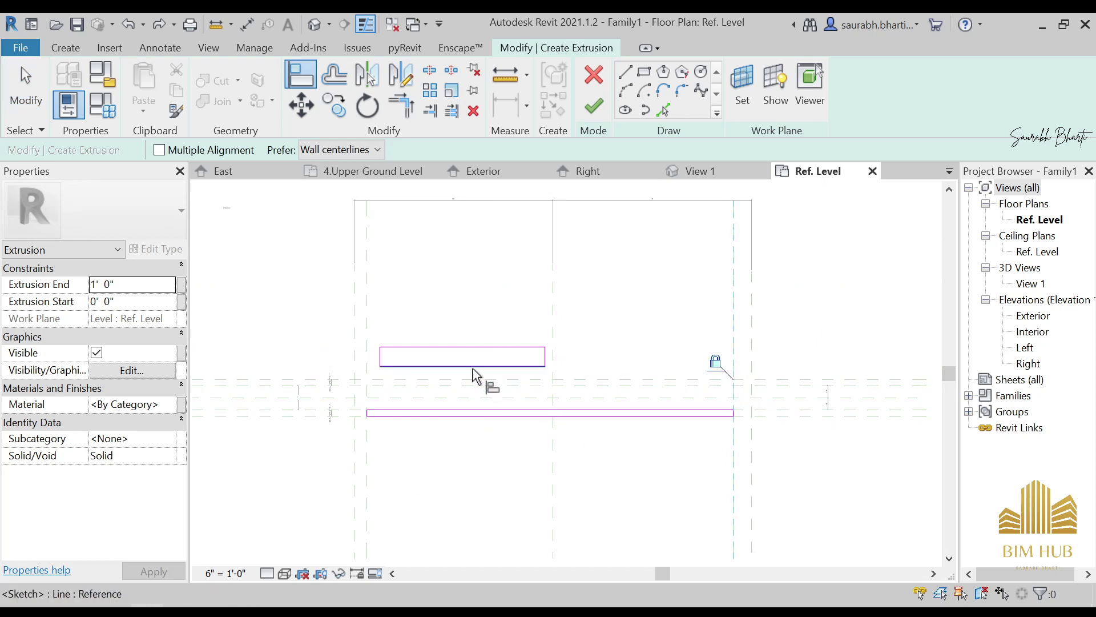
scroll(521, 431, "down", 1)
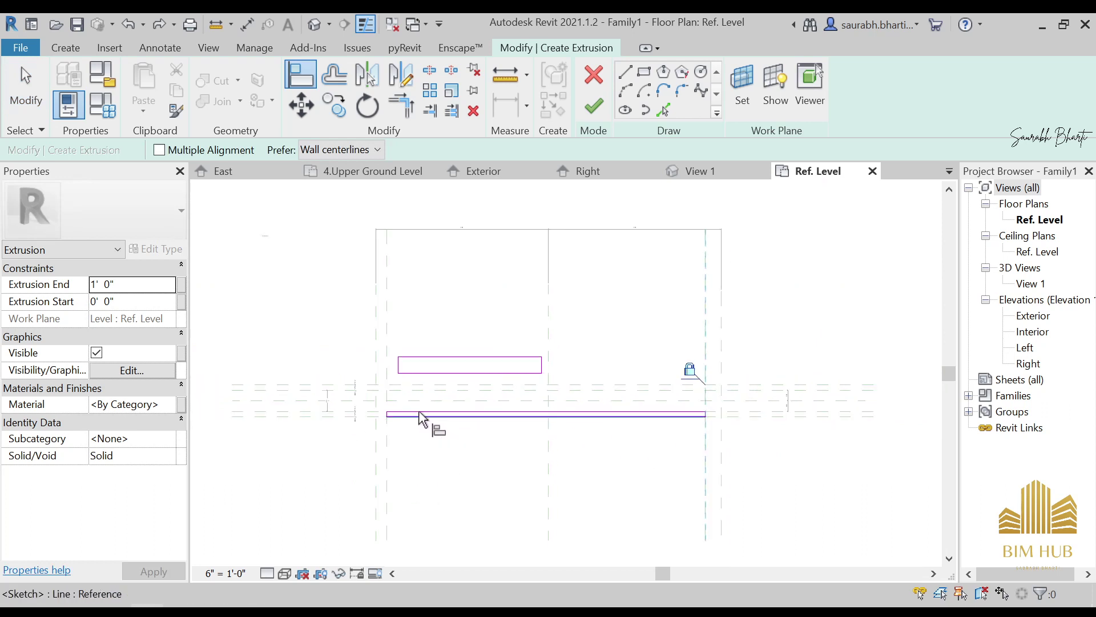
Step: Align and lock the upper rectangle's lower edge to the inner exterior horizontal plane and its left edge to the inner left plane
scroll(337, 425, "up", 6)
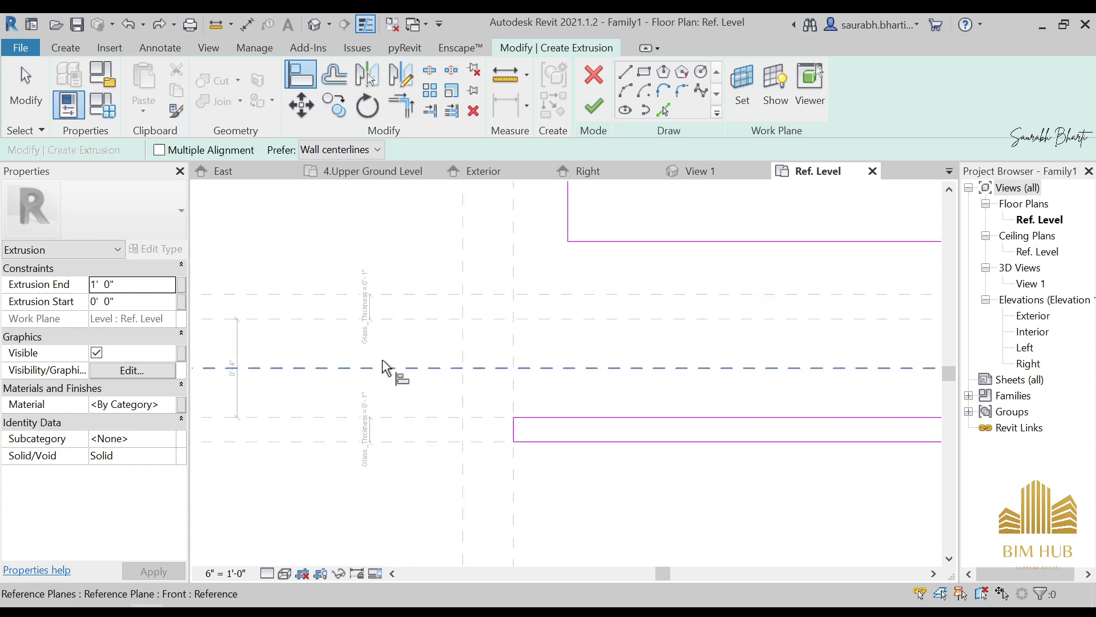
middle_click_drag(780, 278, 553, 429)
scroll(525, 427, "down", 3)
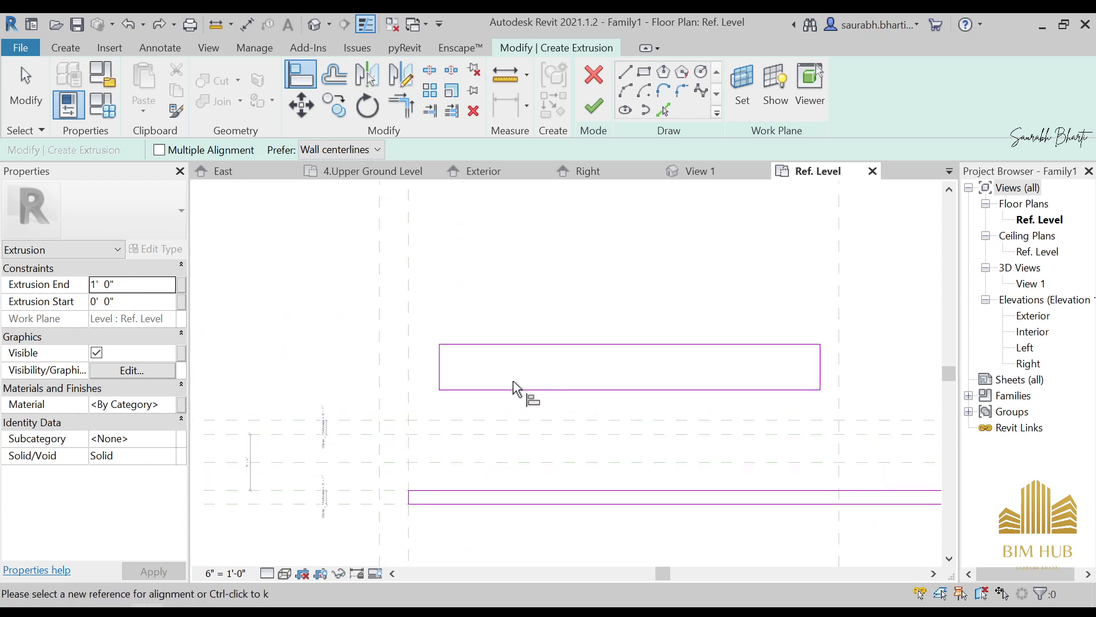
scroll(471, 439, "up", 1)
left_click(471, 434)
left_click(517, 375)
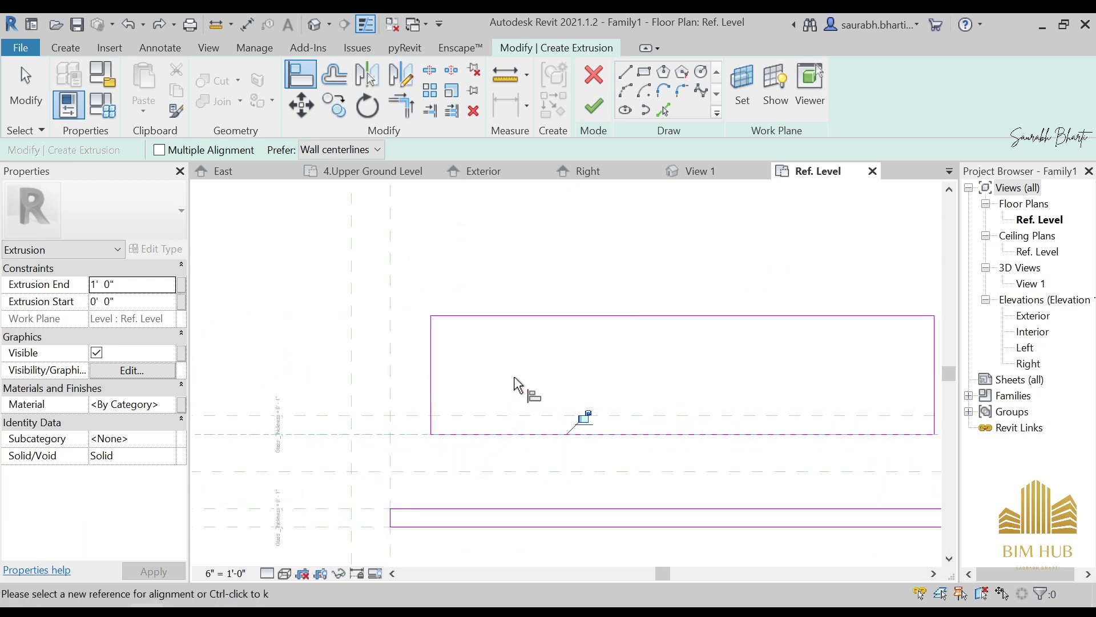
left_click(391, 383)
left_click(431, 371)
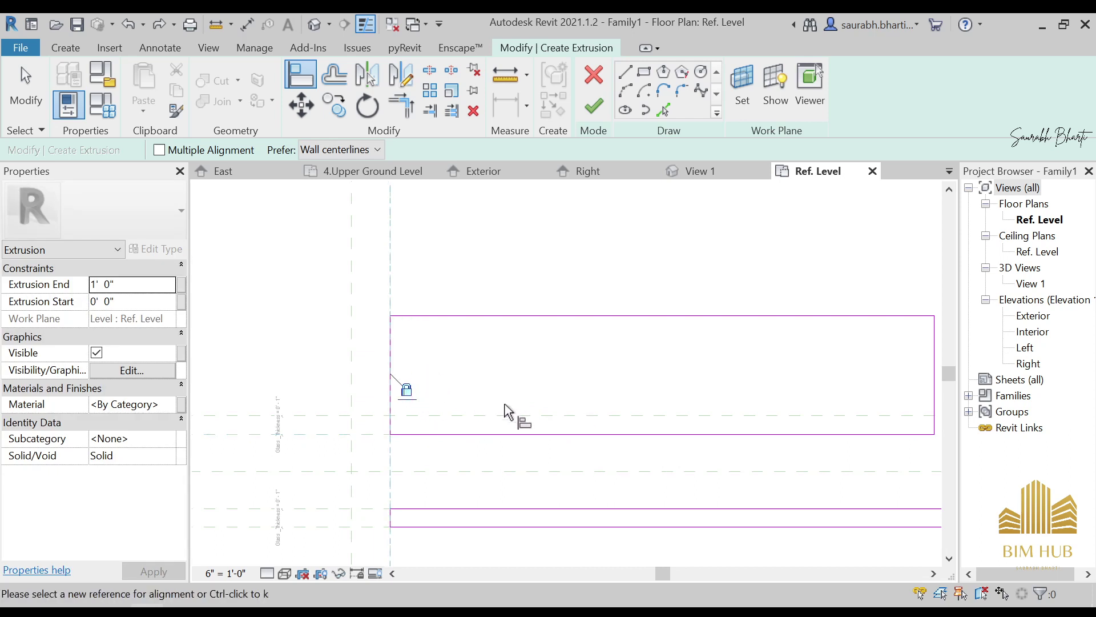
Step: Align the upper rectangle's right edge with the inner right reference plane and lock it
scroll(571, 400, "down", 3)
scroll(634, 409, "up", 1)
scroll(634, 409, "up", 1)
left_click(631, 387)
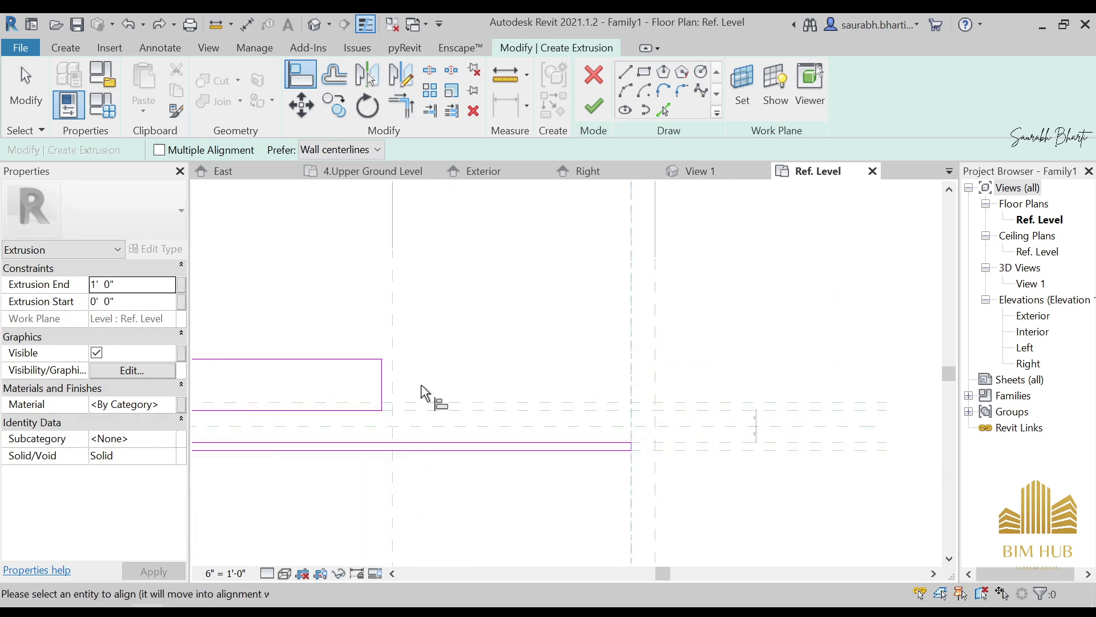
left_click(384, 392)
scroll(571, 388, "up", 1)
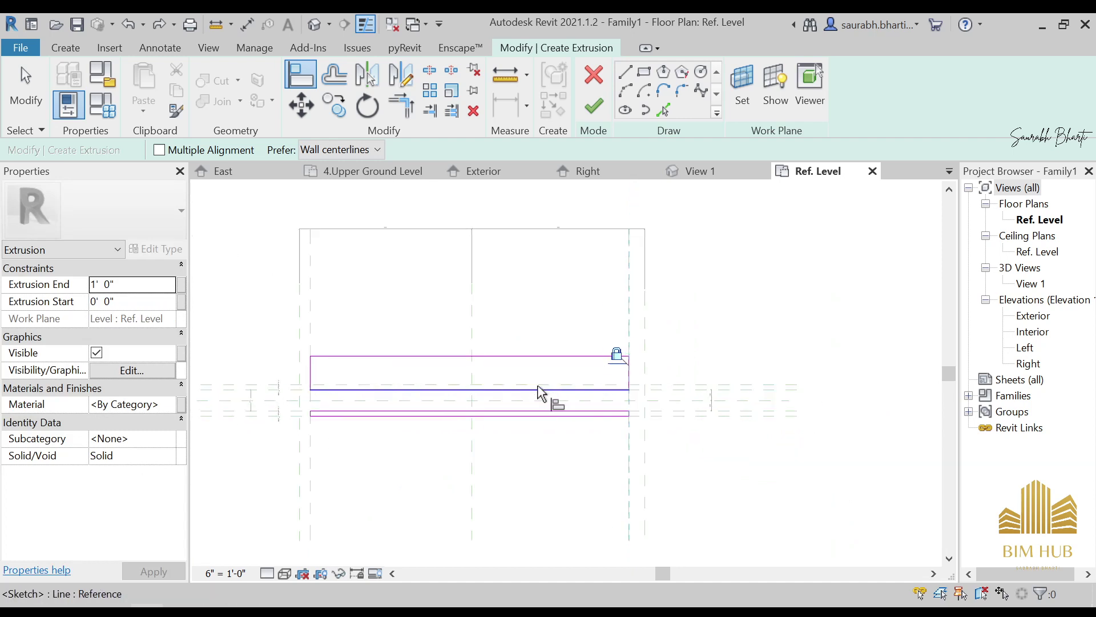
Step: Align and lock the upper rectangle's upper edge to the outer exterior horizontal plane, and finish the extrusion sketch
left_click(556, 384)
left_click(549, 335)
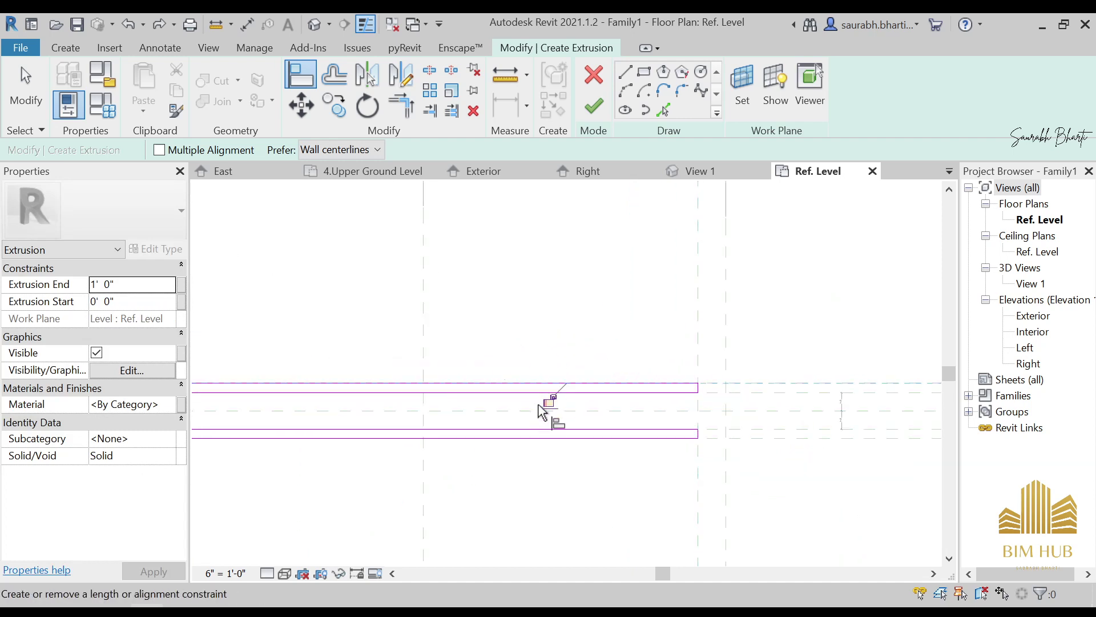
scroll(552, 406, "down", 3)
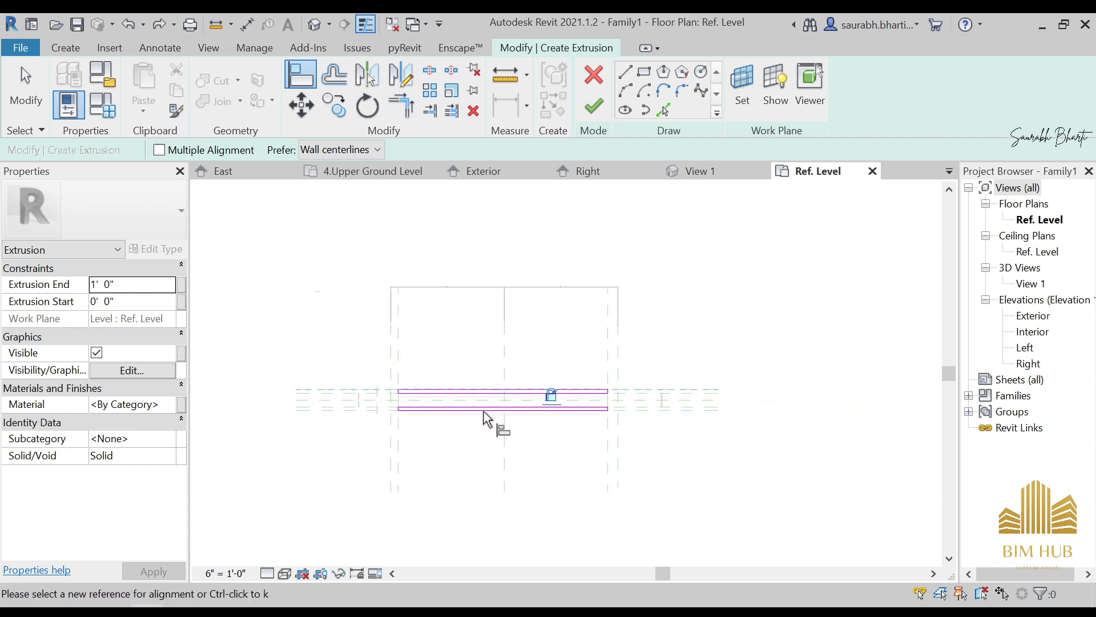
left_click(594, 106)
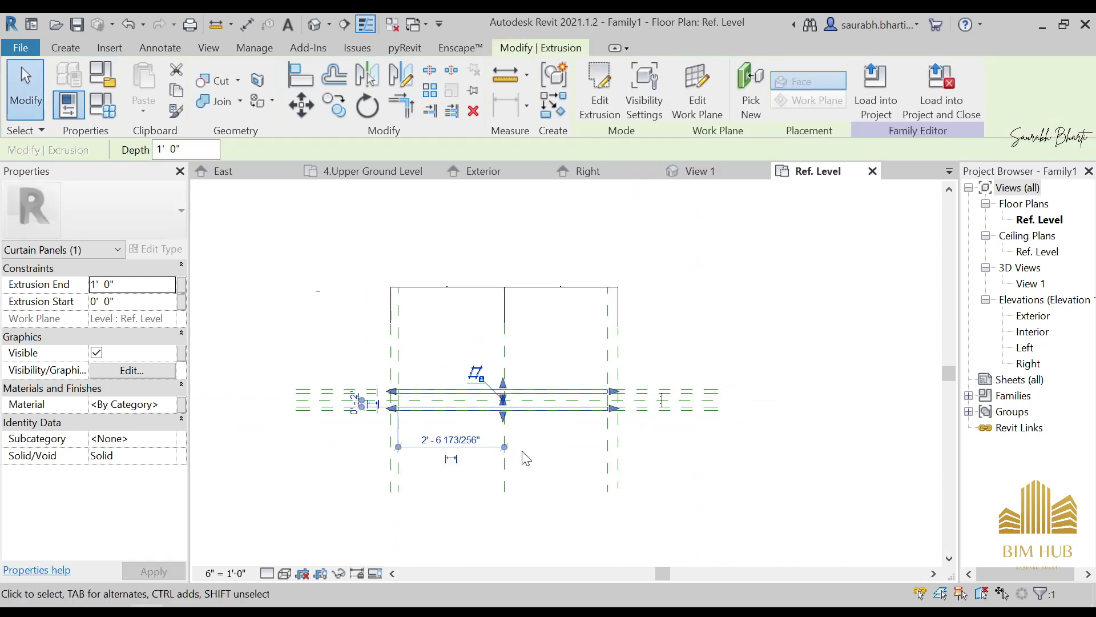
Step: Open the default 3D view and select the new two-pane extrusion
left_click(314, 24)
key("Escape")
middle_click_drag(497, 387, 771, 391, "shift")
left_click(604, 341)
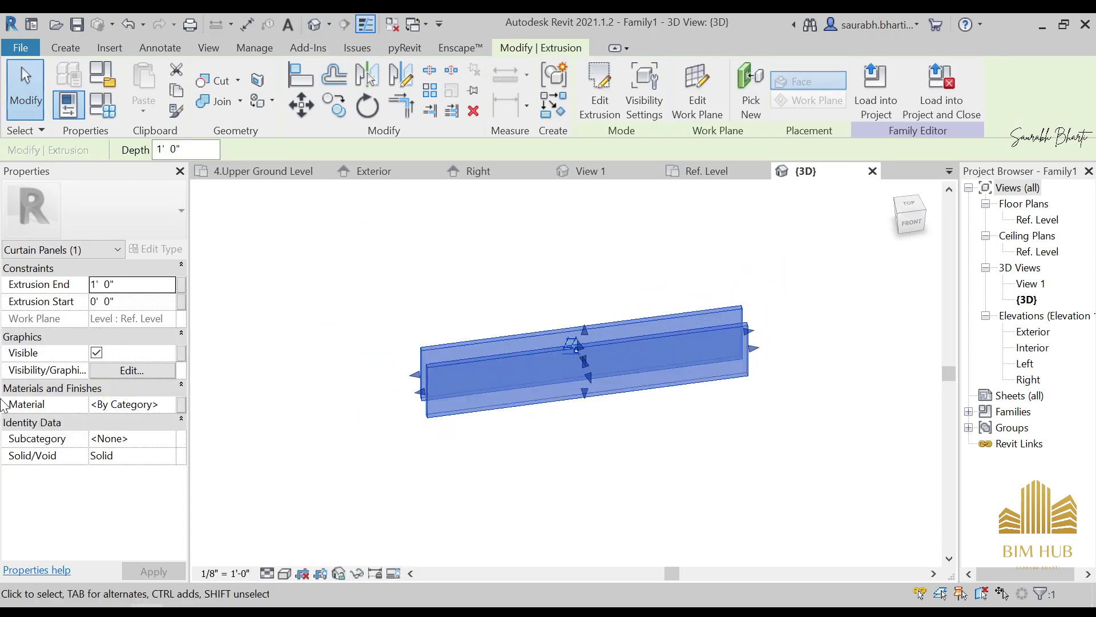
left_click(487, 471)
left_click(503, 372)
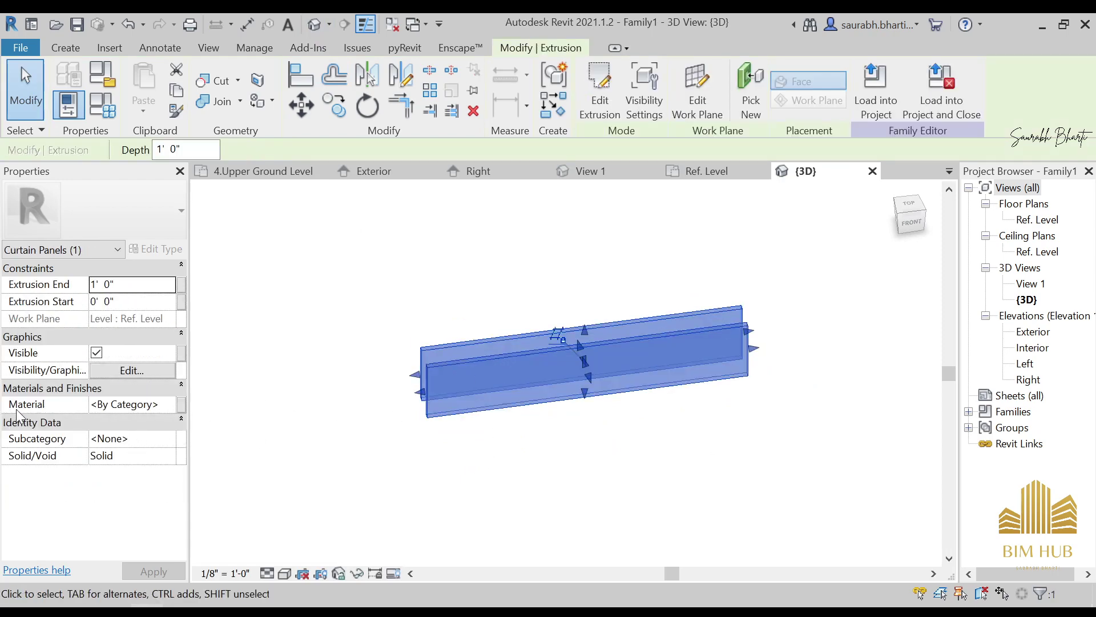
Step: Associate the extrusion's material with a new instance family parameter named Material, grouped under Materials and Finishes
left_click(183, 405)
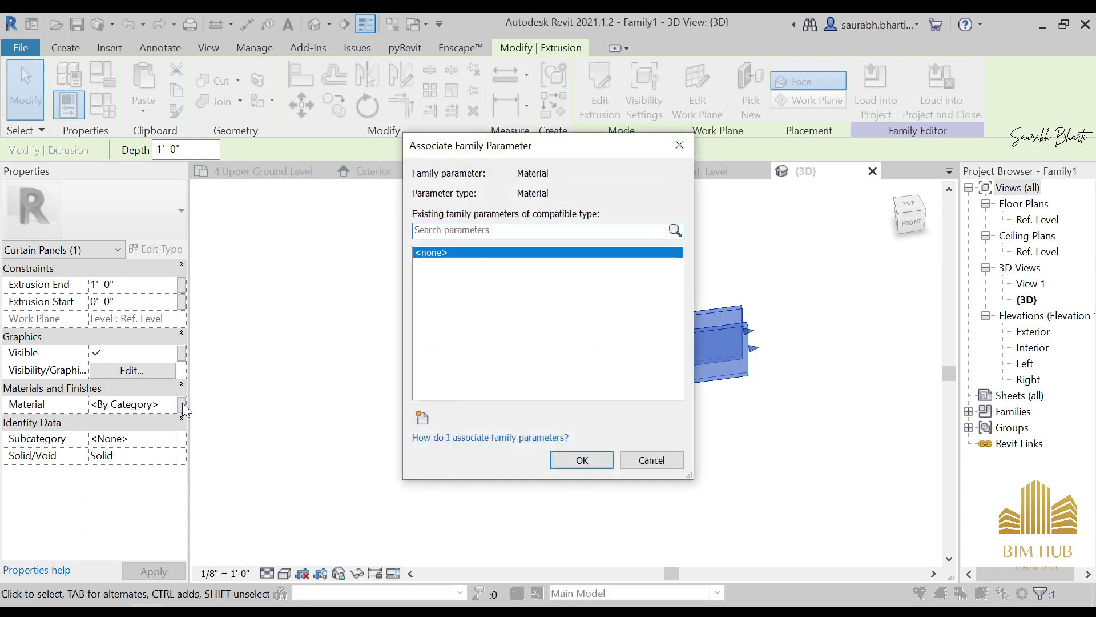
left_click(420, 417)
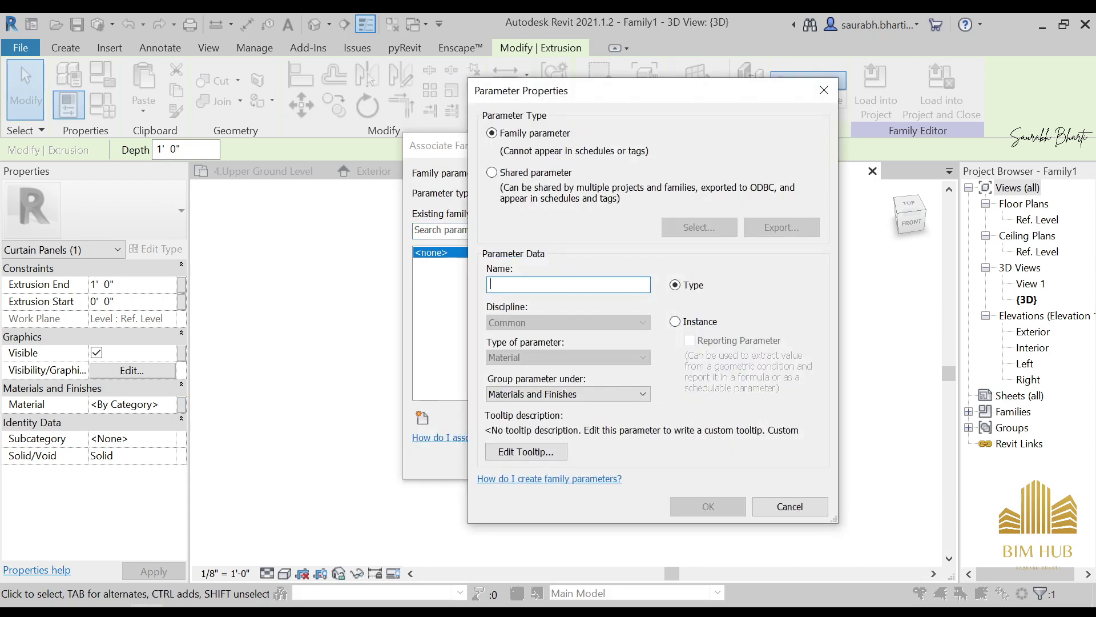
type("Material")
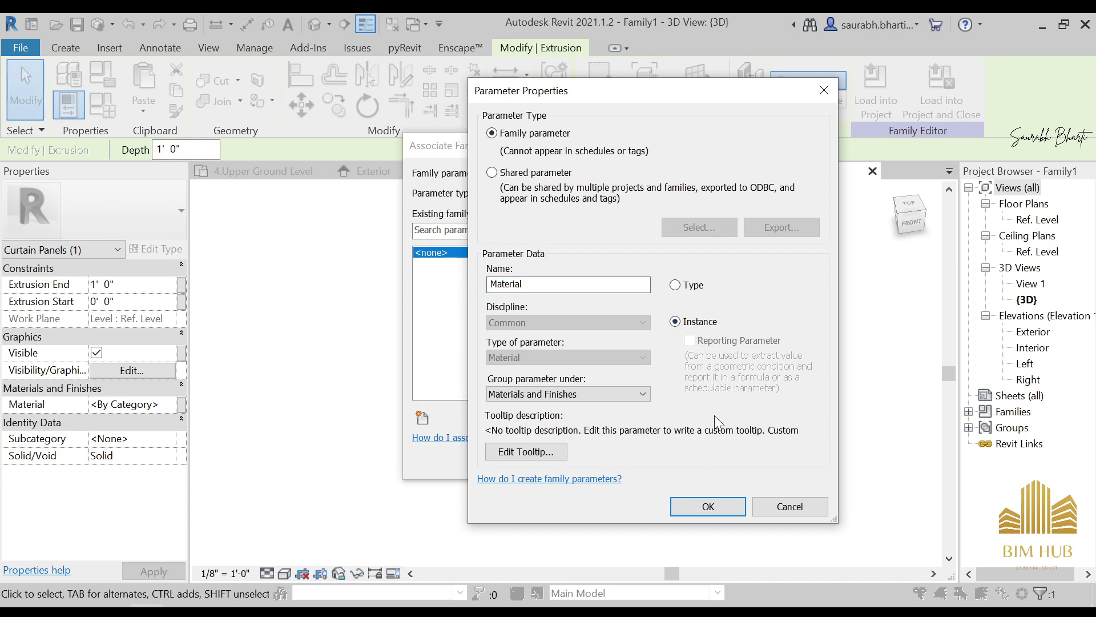
left_click(722, 507)
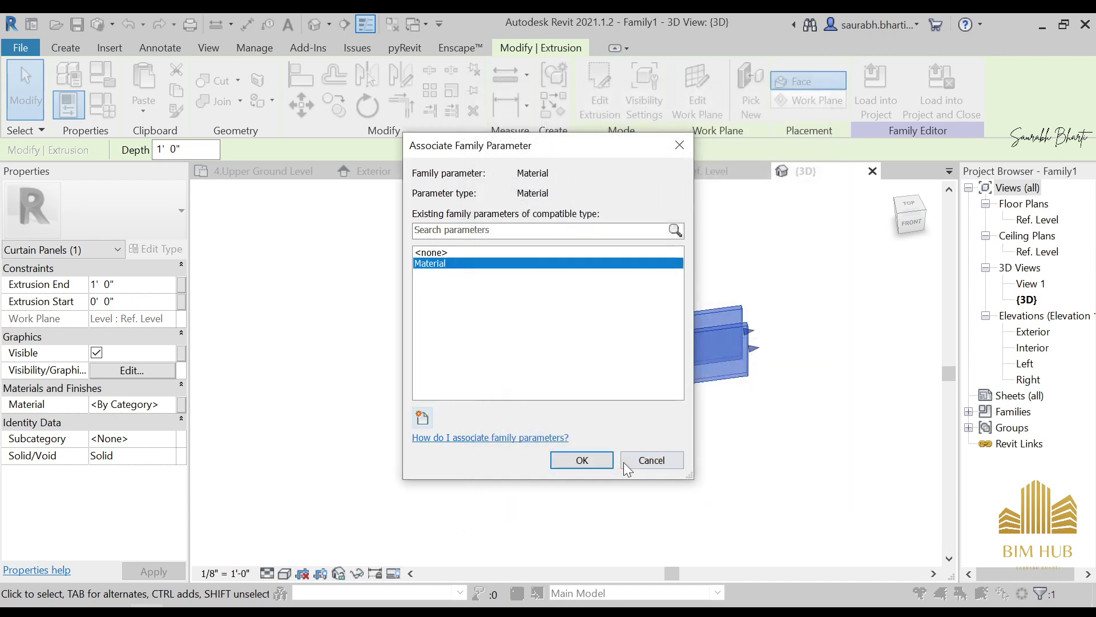
left_click(579, 460)
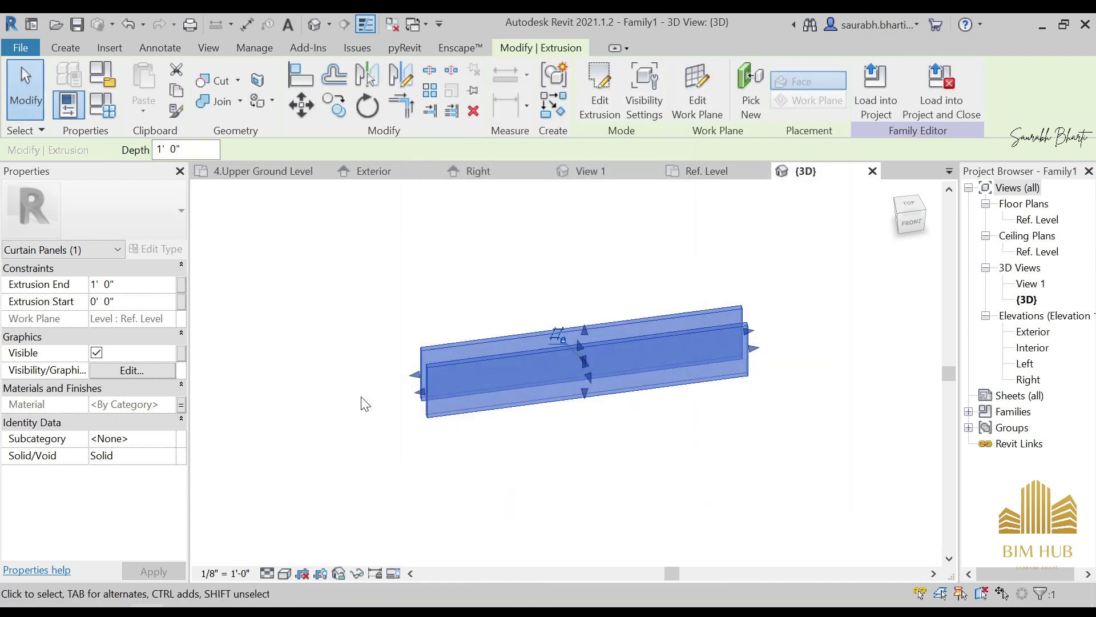
left_click(419, 281)
middle_click_drag(560, 416, 531, 367, "shift")
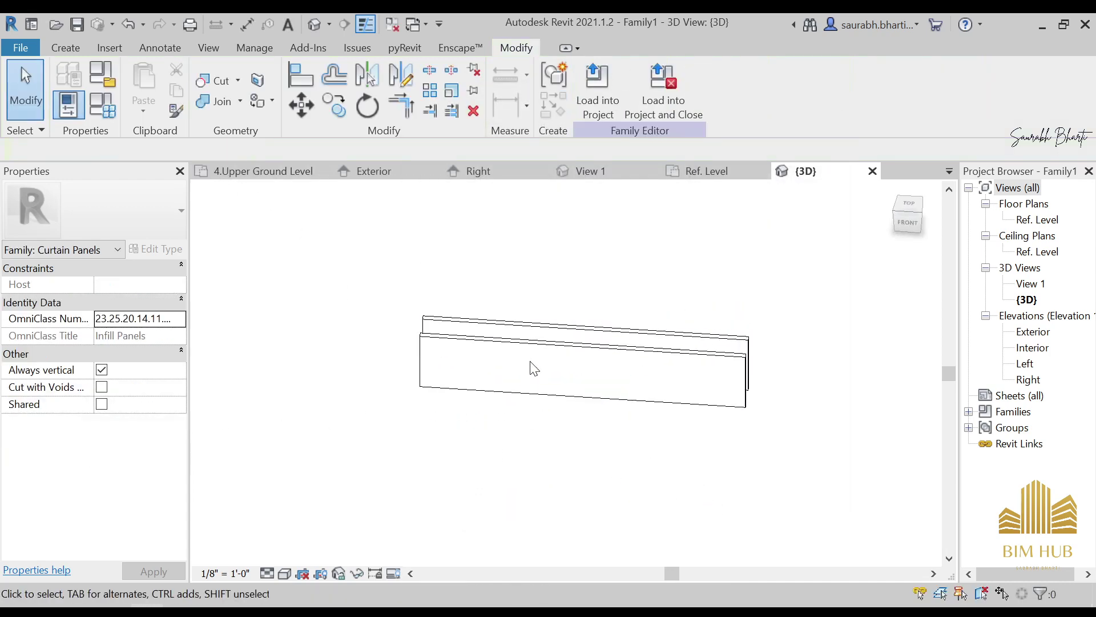
left_click(531, 345)
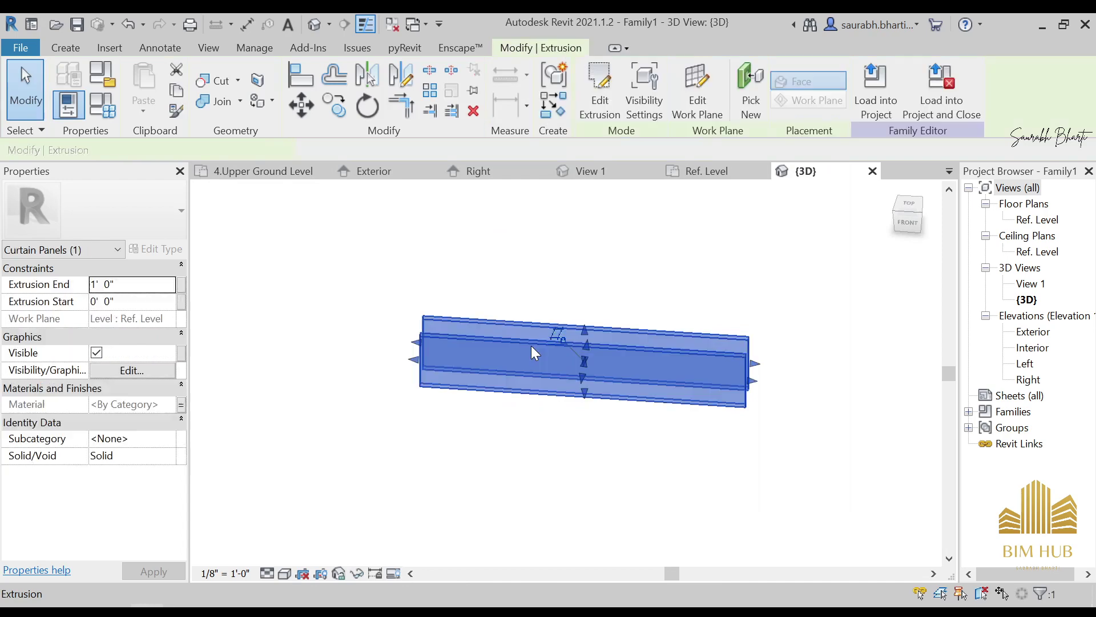
left_click(104, 112)
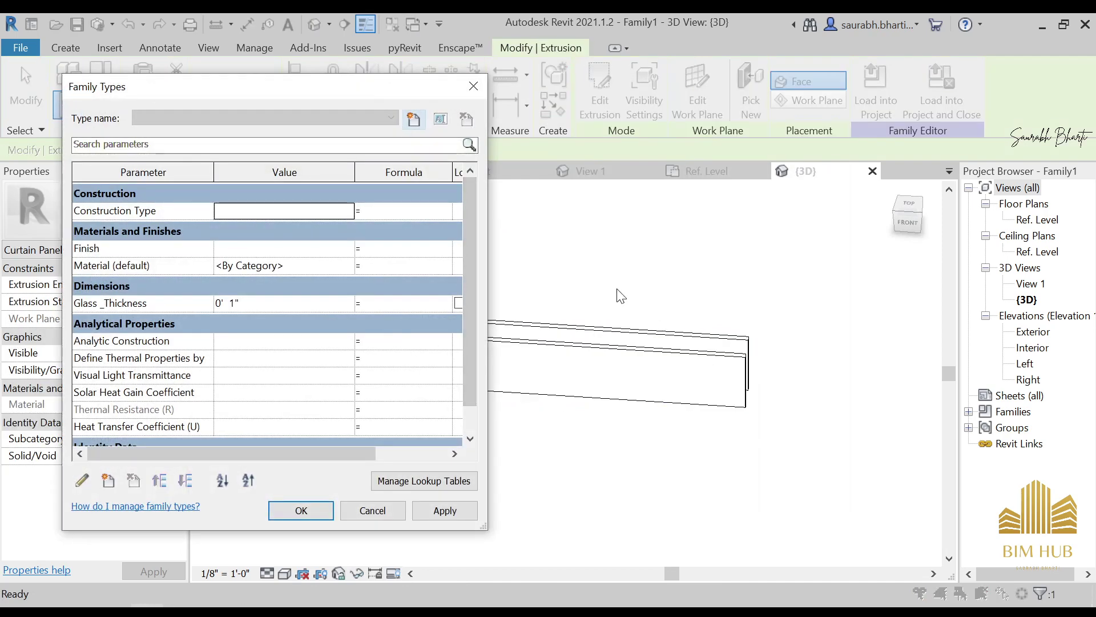
left_click(474, 87)
Step: Set the family's Material parameter to Glass and apply the change
left_click(99, 97)
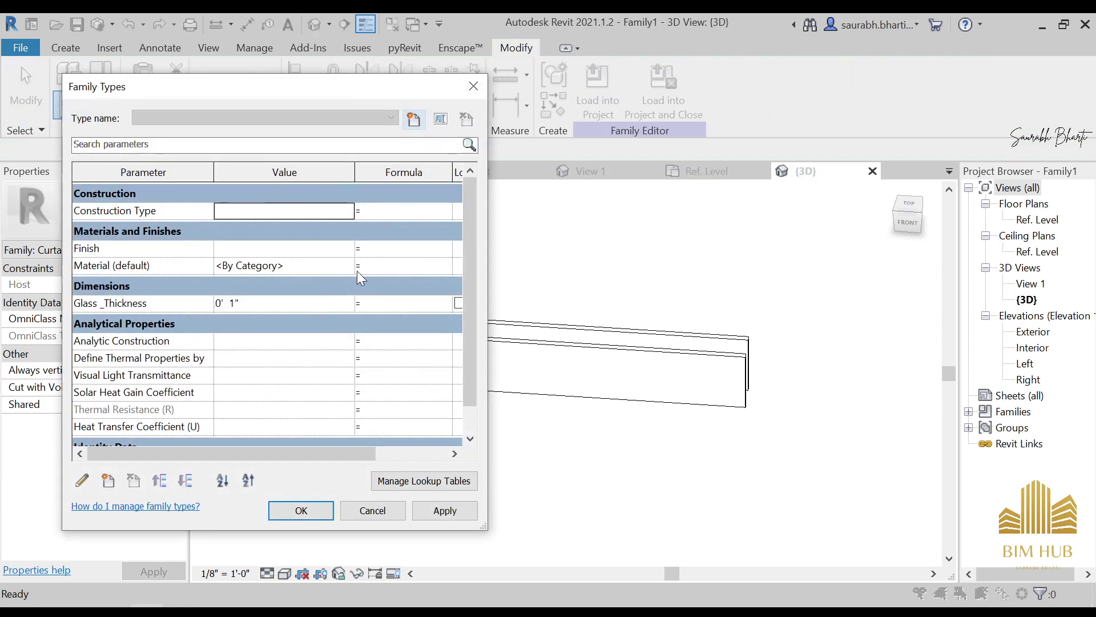
left_click(343, 265)
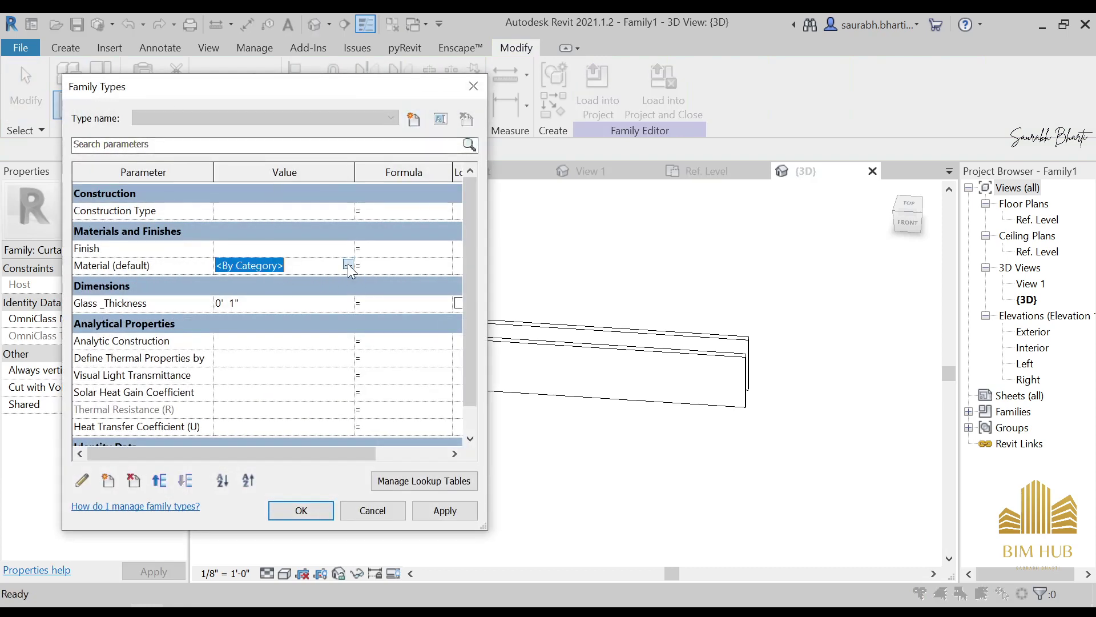
left_click(347, 265)
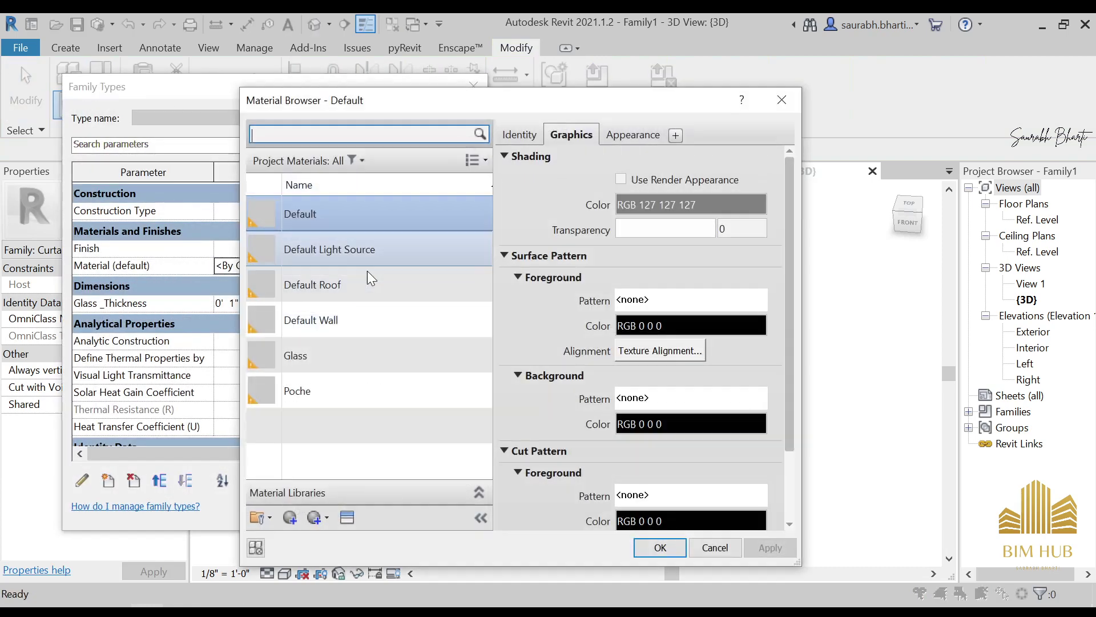
left_click(327, 360)
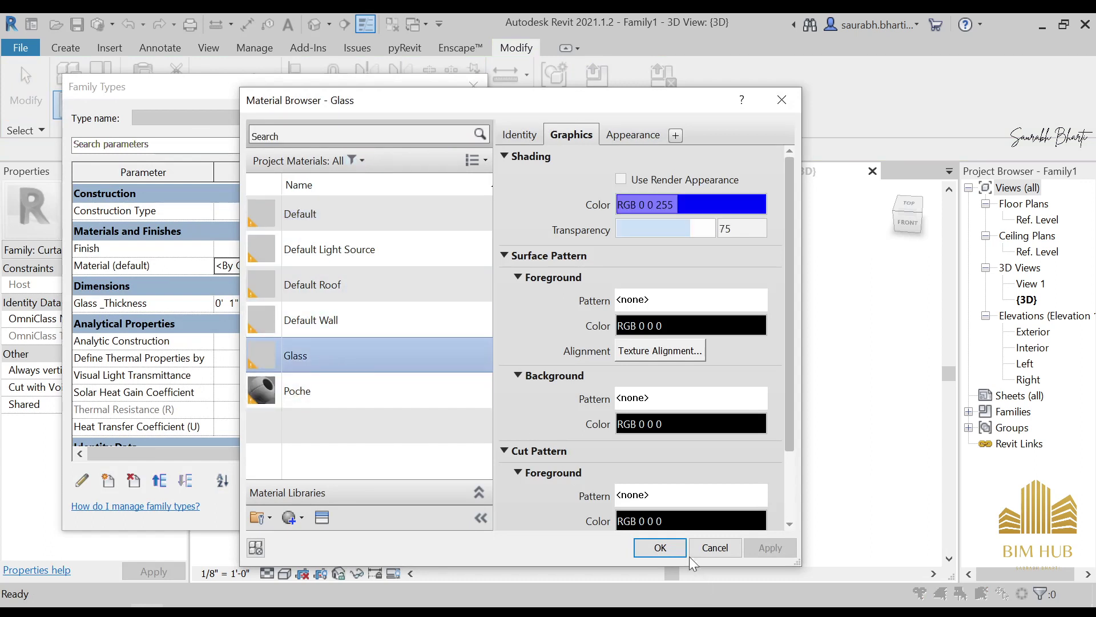
left_click(660, 548)
left_click(426, 510)
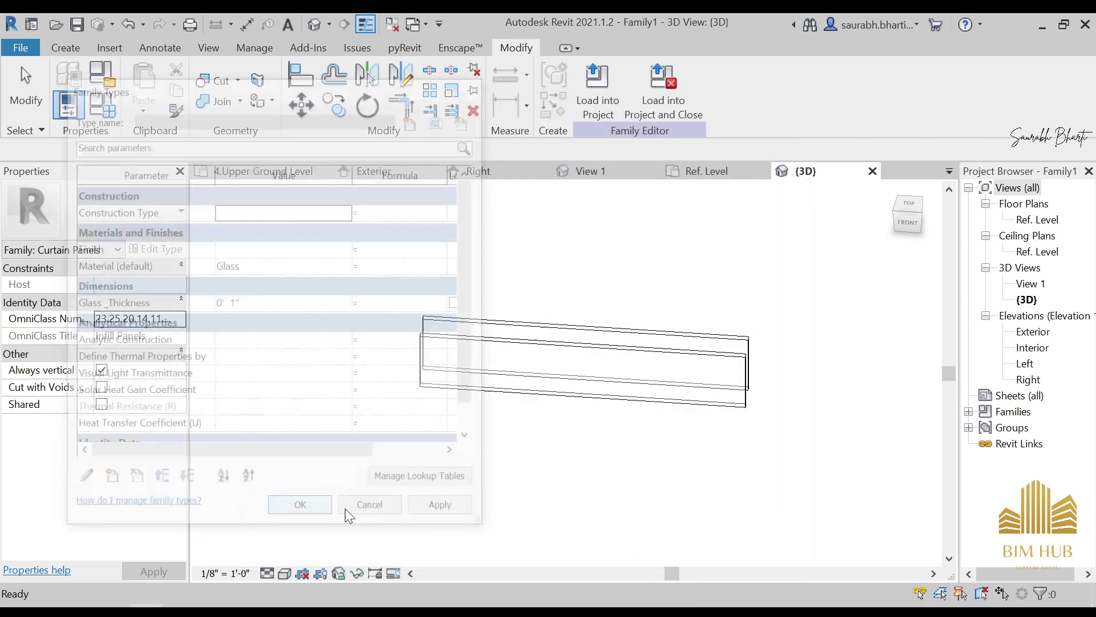
left_click(365, 512)
Step: Compare the panes in the Consistent Colors, Shaded, Realistic and Hidden Line visual styles
middle_click_drag(514, 478, 526, 428, "shift")
left_click(289, 568)
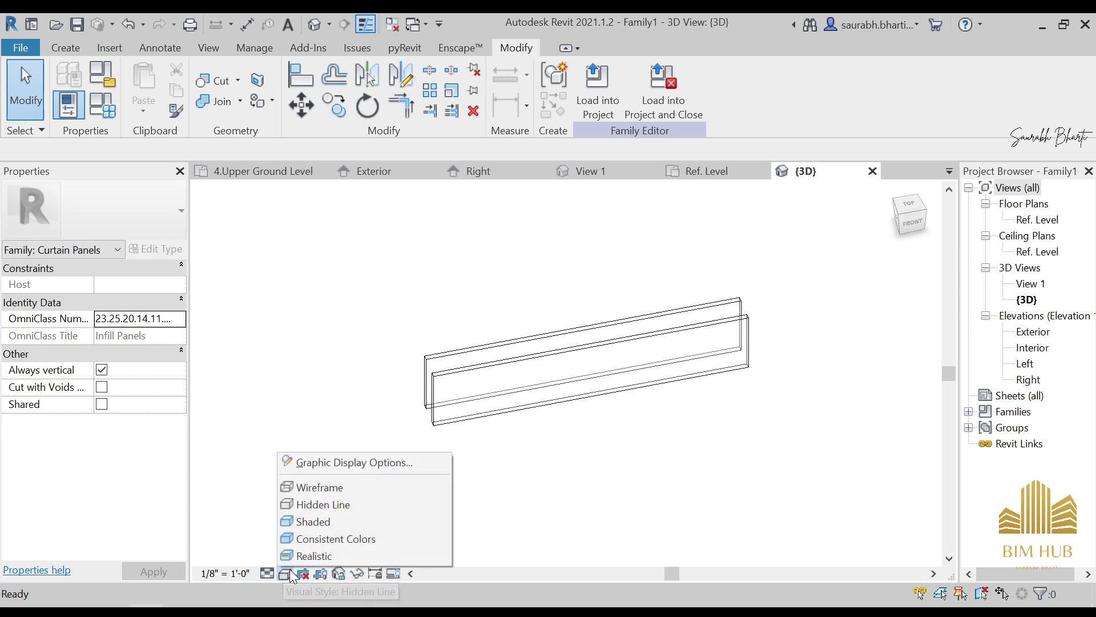
left_click(320, 540)
left_click(289, 575)
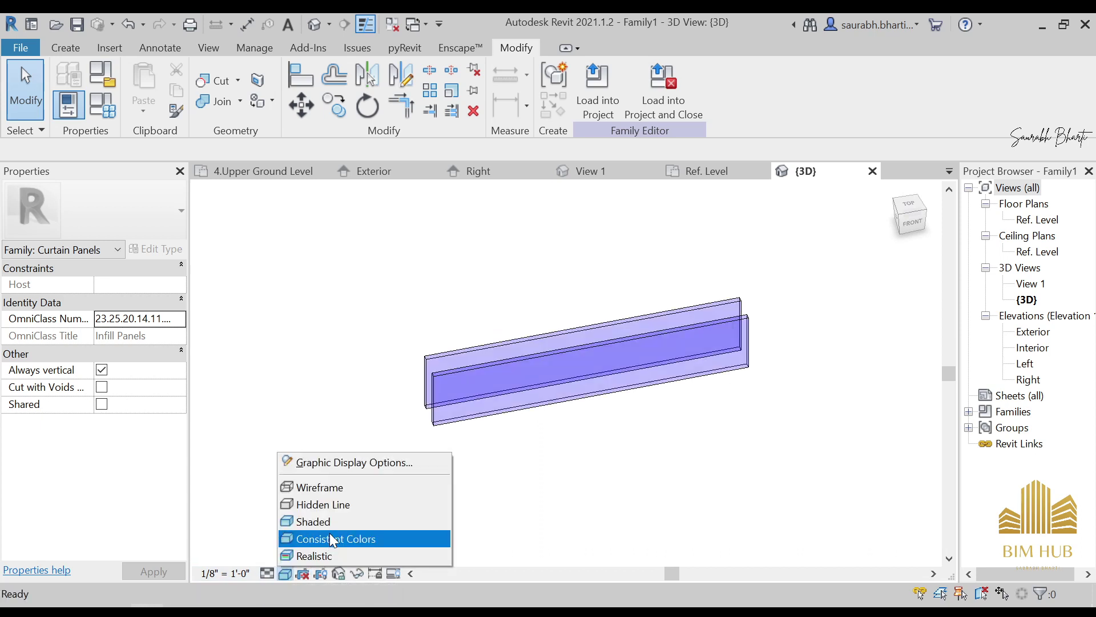
left_click(327, 522)
mouse_move(540, 388)
middle_mouse_down("shift")
mouse_move(541, 372)
mouse_move(662, 332)
mouse_move(660, 464)
mouse_move(501, 417)
middle_mouse_up("shift")
left_click(288, 572)
left_click(329, 554)
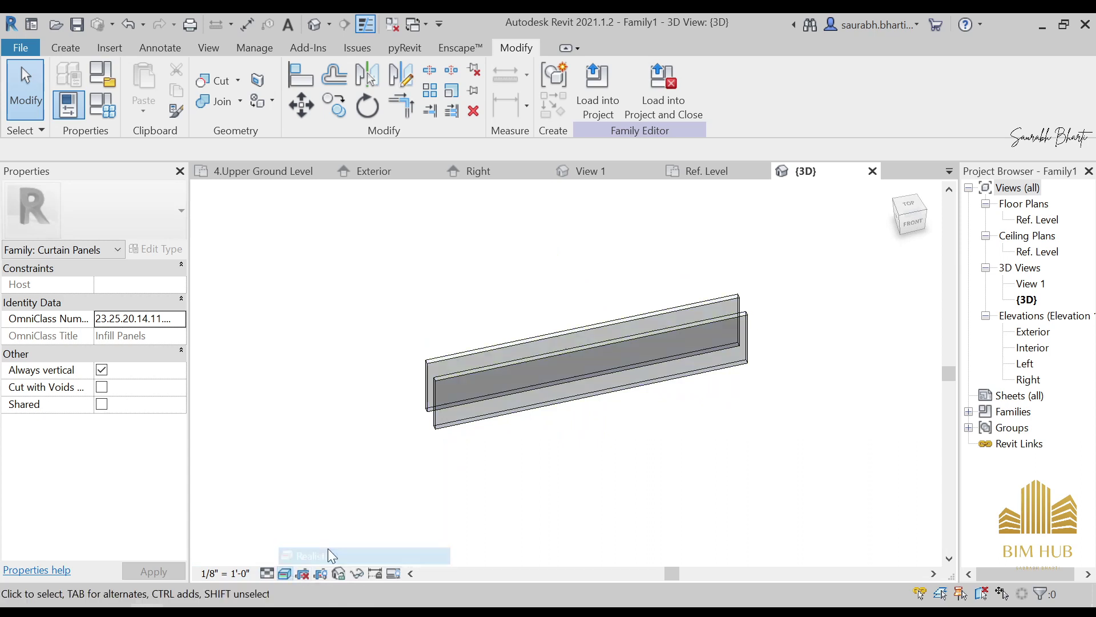
middle_click_drag(587, 473, 439, 403, "shift")
left_click(288, 572)
left_click(319, 506)
Step: Set the 3D view's visual style to Consistent Colors
left_click(288, 574)
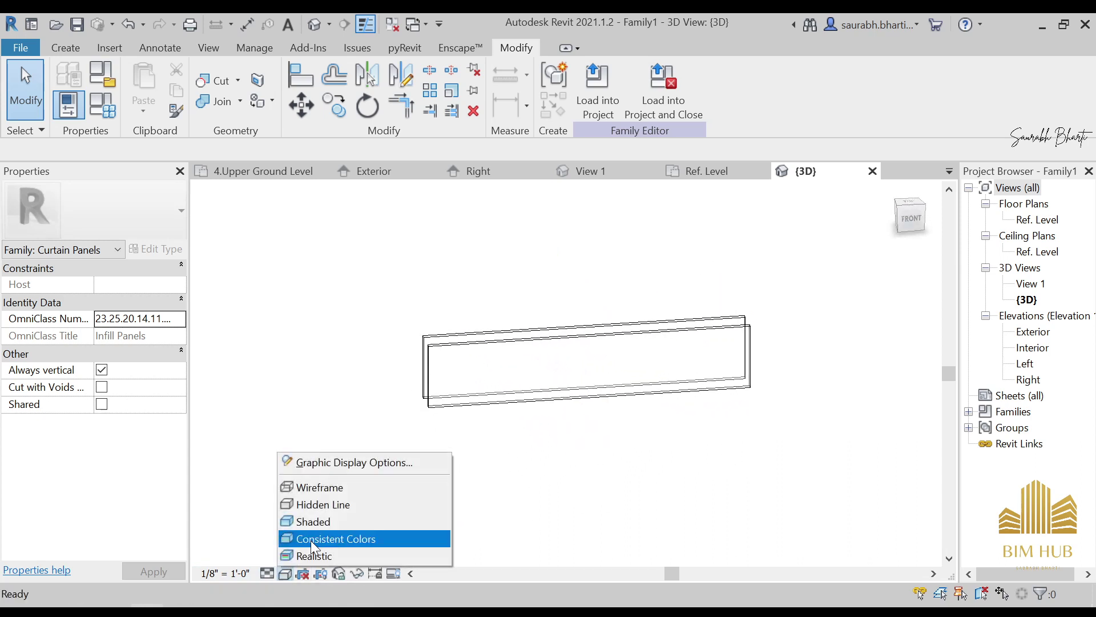
left_click(320, 538)
middle_click_drag(495, 512, 577, 497, "shift")
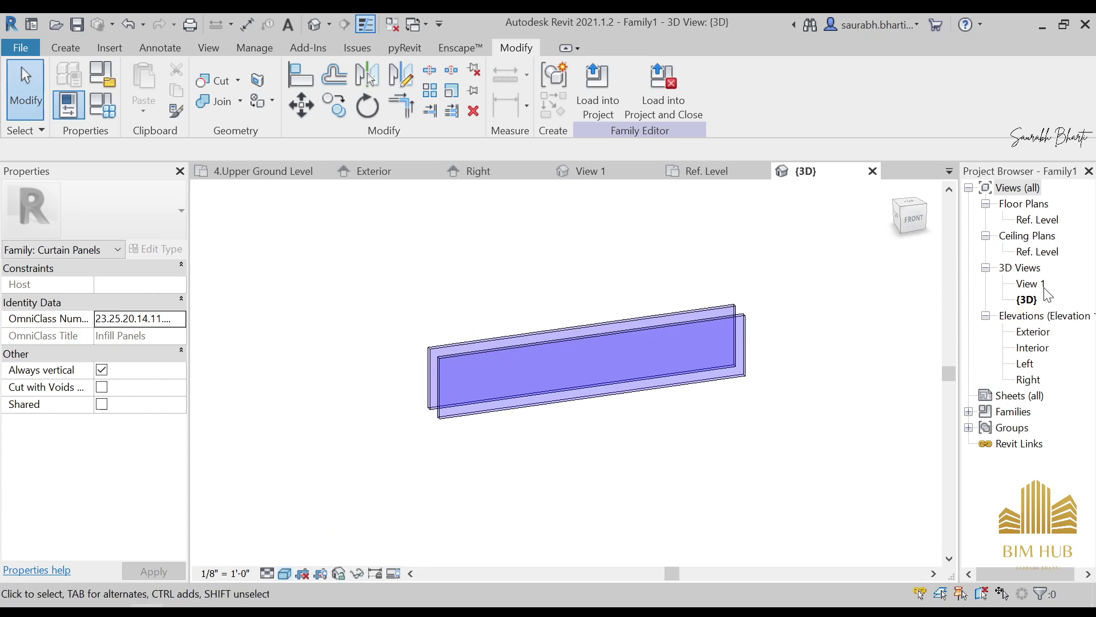
Step: In the Exterior elevation, stretch the glass extrusion partway up and lock its bottom edge to the Ref. Level plane
double_click(1036, 332)
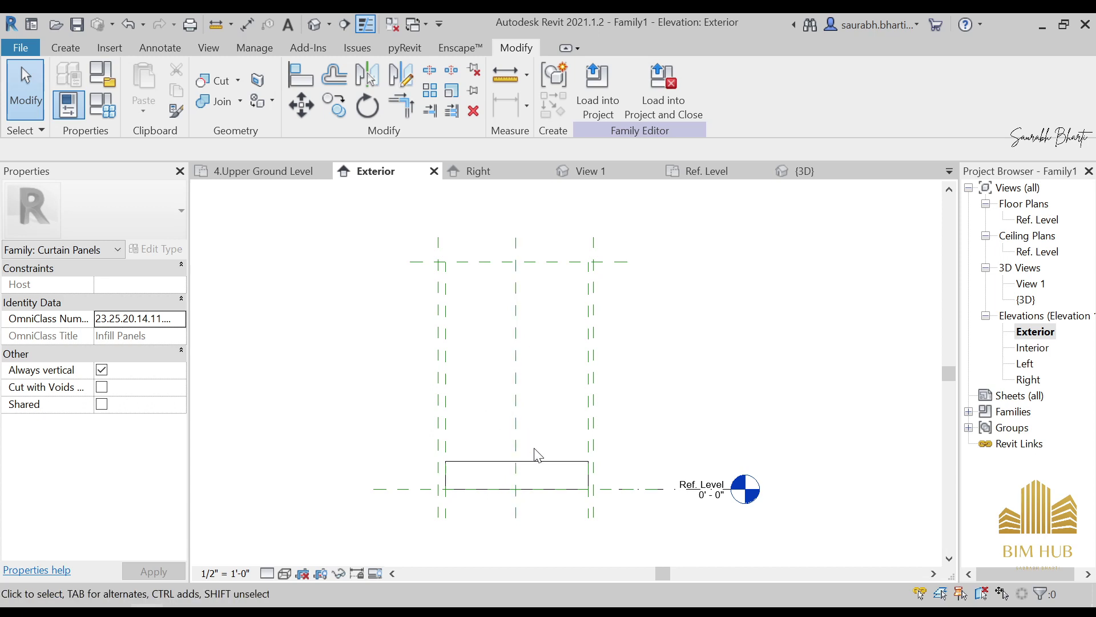
left_click(521, 462)
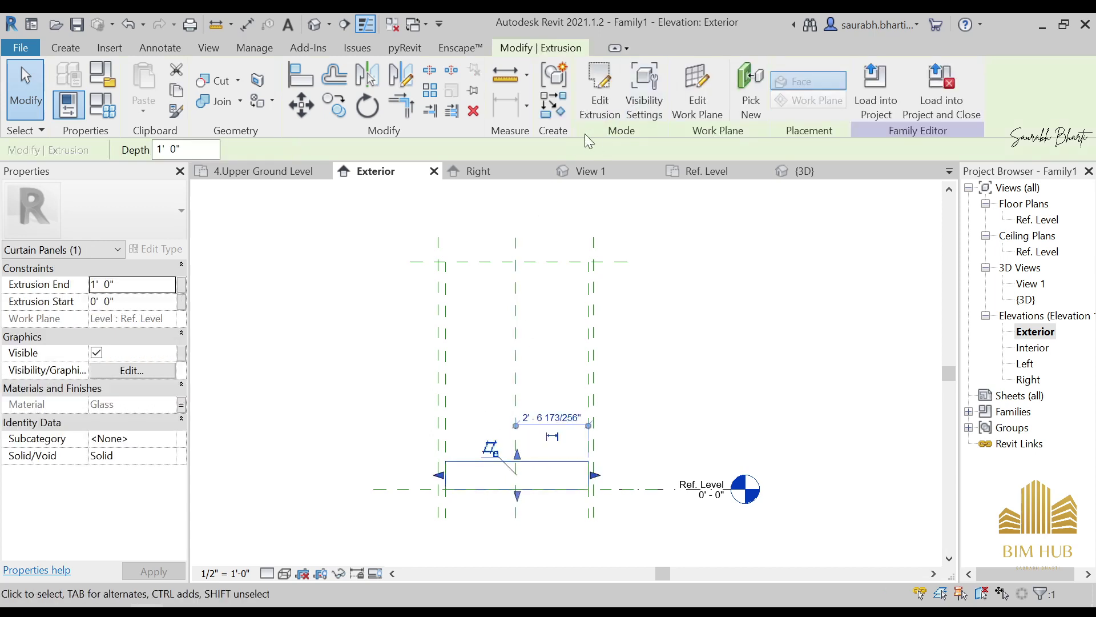
left_click_drag(517, 454, 525, 300)
key("ctrl+z")
left_click_drag(525, 372, 527, 400)
left_click_drag(518, 494, 496, 527)
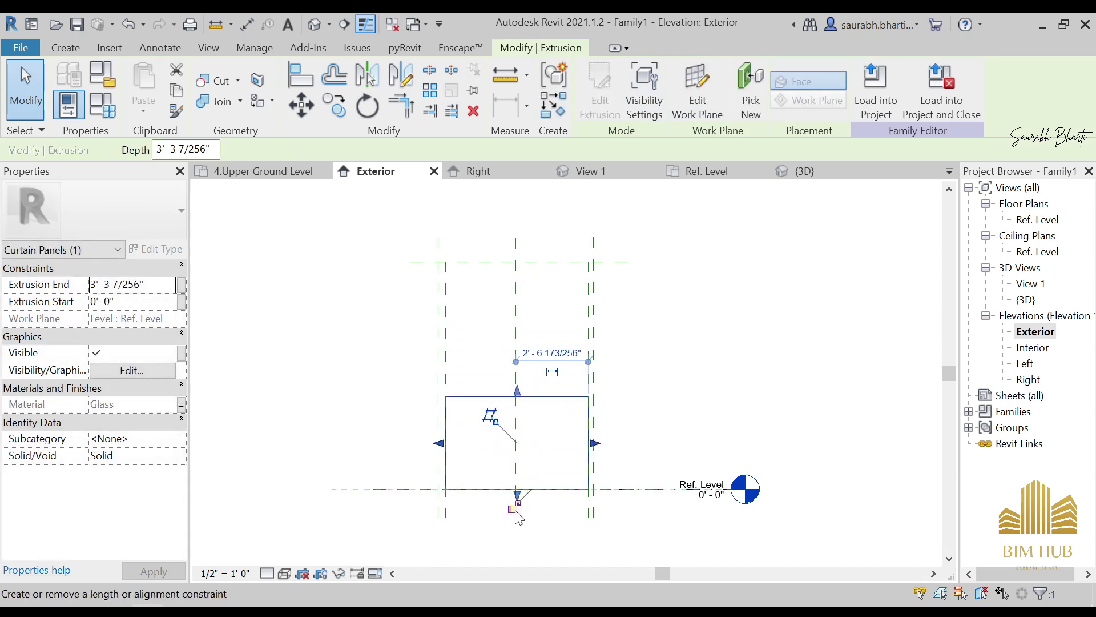
Step: Stretch the extrusion's top edge to the top reference plane for an 8' 0" depth, lock it, and return to the 3D view
left_click_drag(517, 390, 517, 261)
left_click(536, 245)
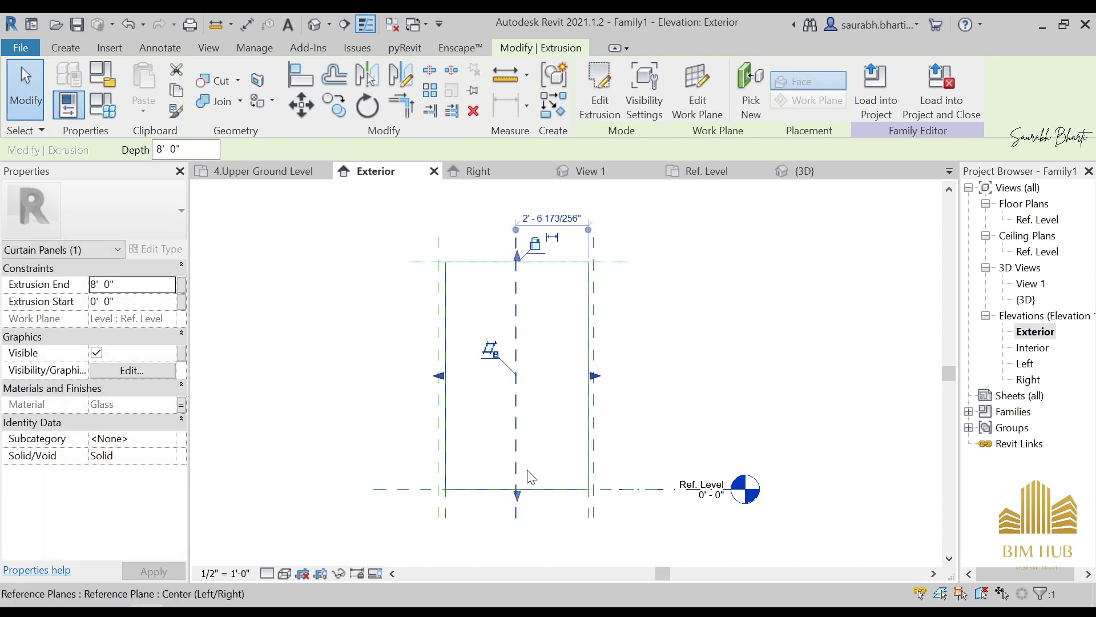
scroll(727, 416, "down", 2)
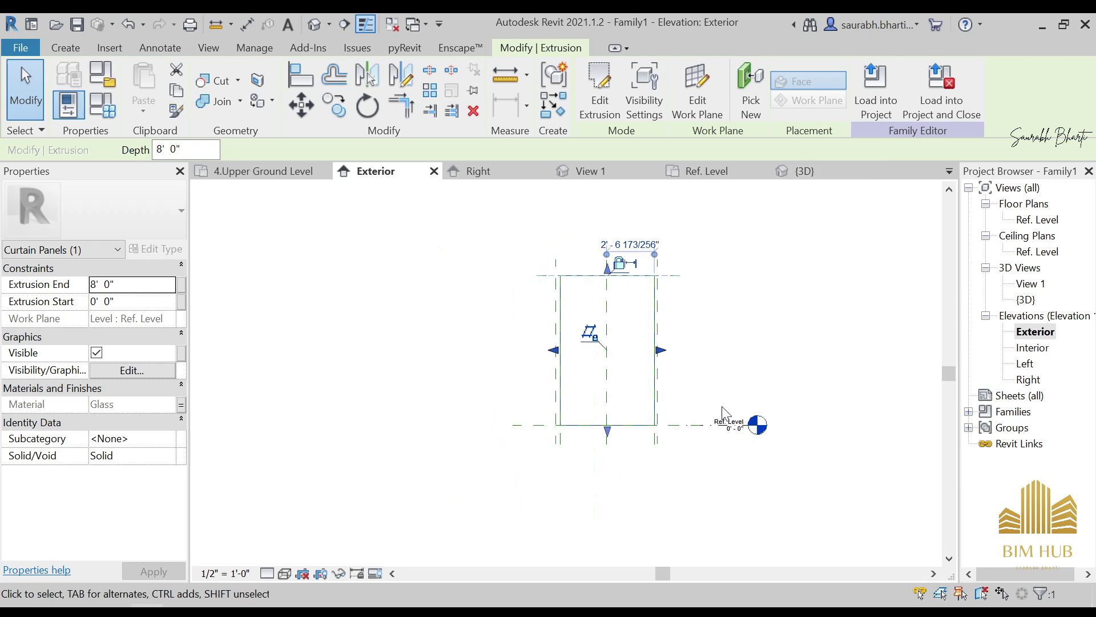
left_click(315, 25)
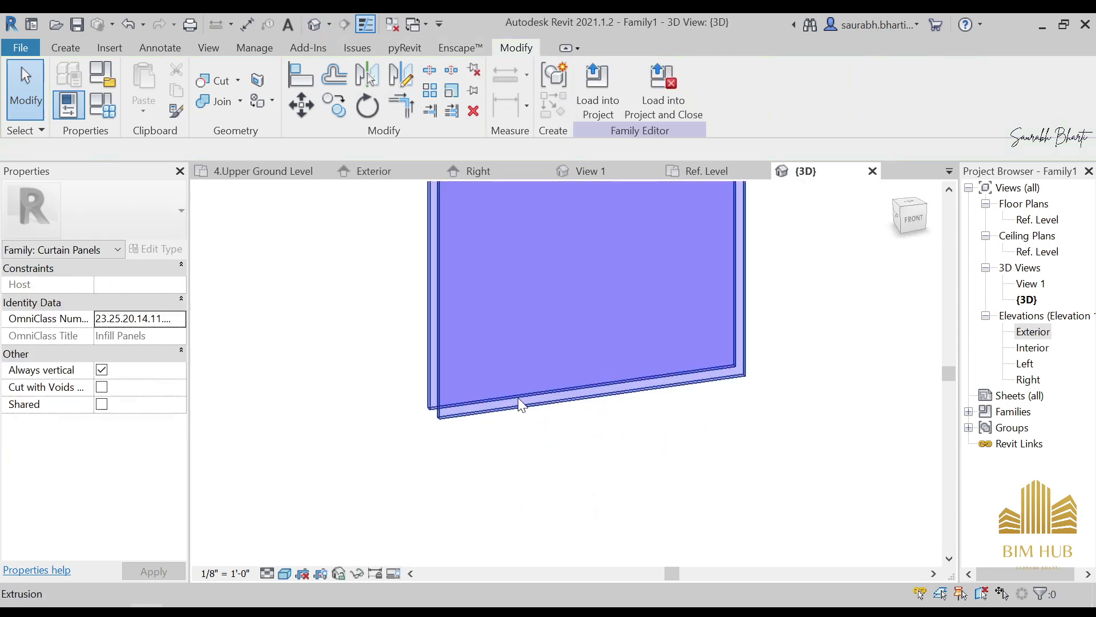
Step: Examine both glass panes from several angles in the 3D view
scroll(518, 398, "down", 2)
middle_click_drag(545, 378, 433, 294, "shift")
mouse_move(493, 334)
middle_mouse_down("shift")
mouse_move(641, 409)
mouse_move(580, 386)
mouse_move(497, 506)
mouse_move(495, 342)
middle_mouse_up("shift")
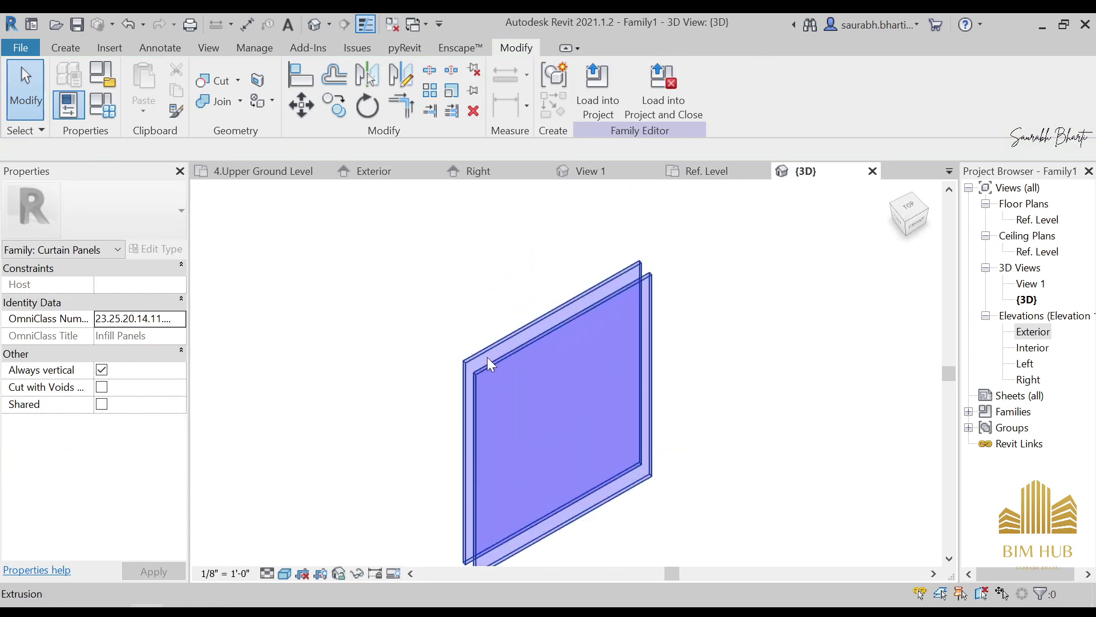
left_click(488, 357)
middle_click_drag(617, 362, 779, 311, "shift")
left_click(779, 312)
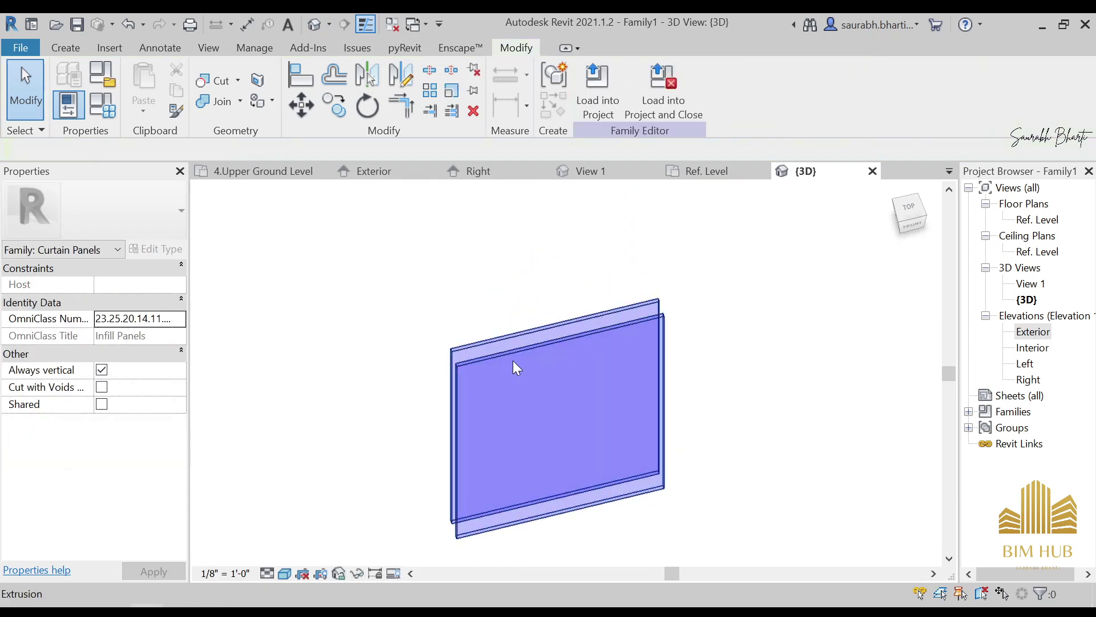
middle_click_drag(514, 367, 737, 431, "shift")
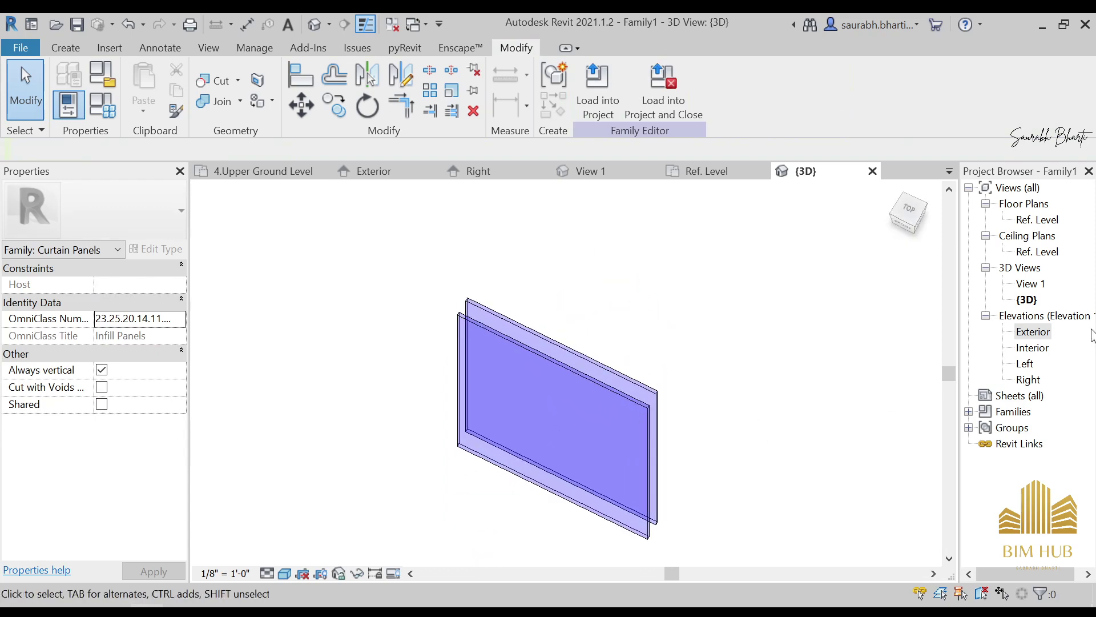
Step: Open the Exterior elevation at the upper part of the panel
double_click(1035, 331)
scroll(607, 343, "up", 2)
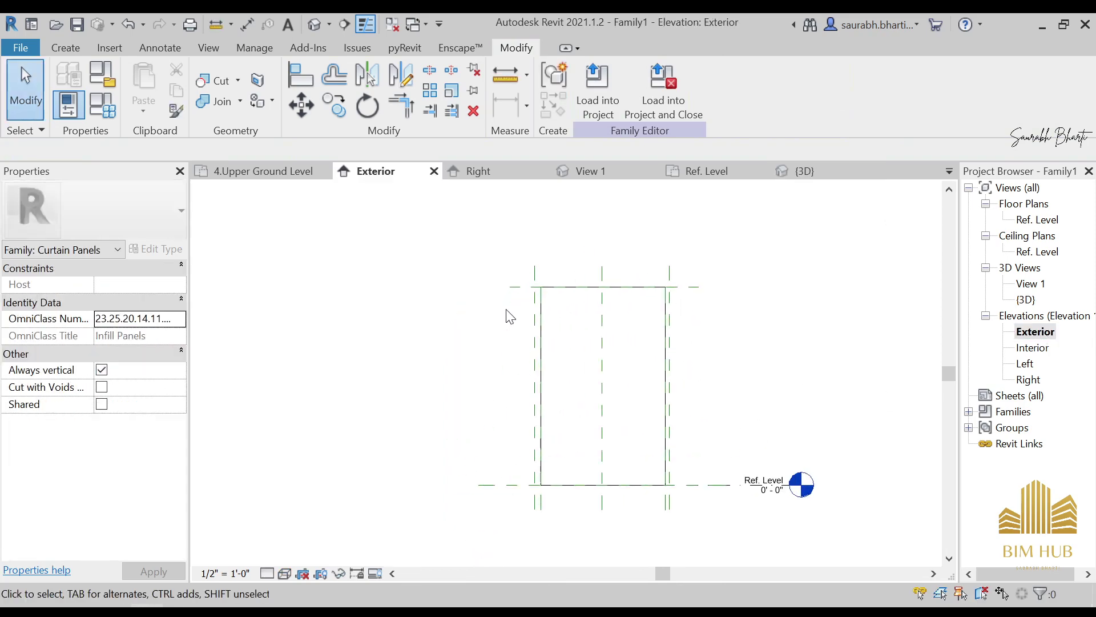
middle_click_drag(680, 457, 599, 375)
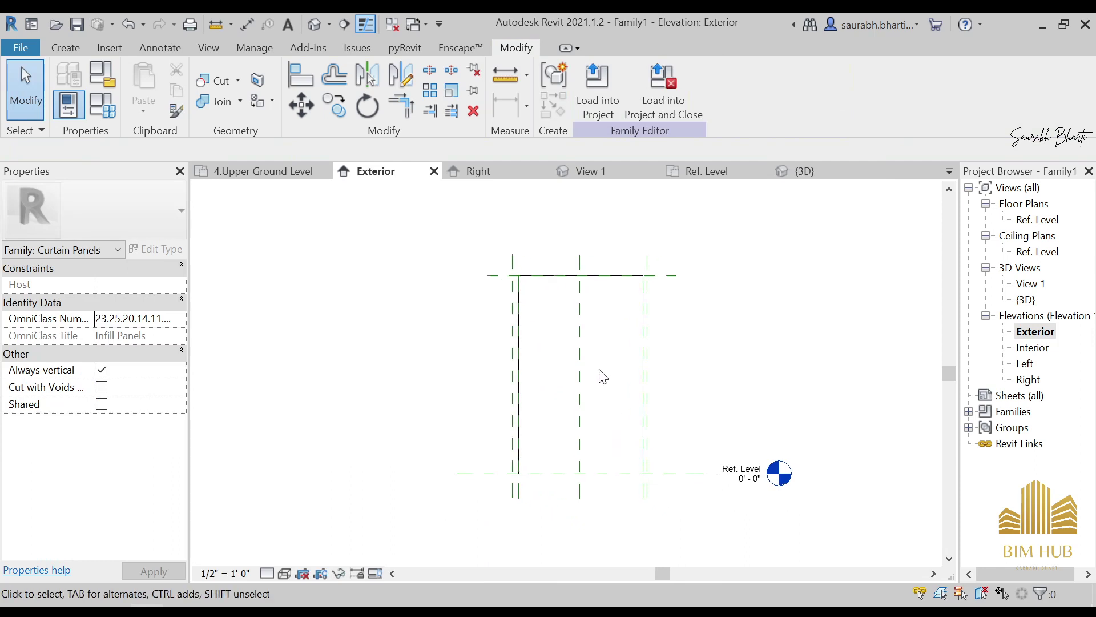
scroll(561, 292, "up", 2)
scroll(537, 279, "up", 1)
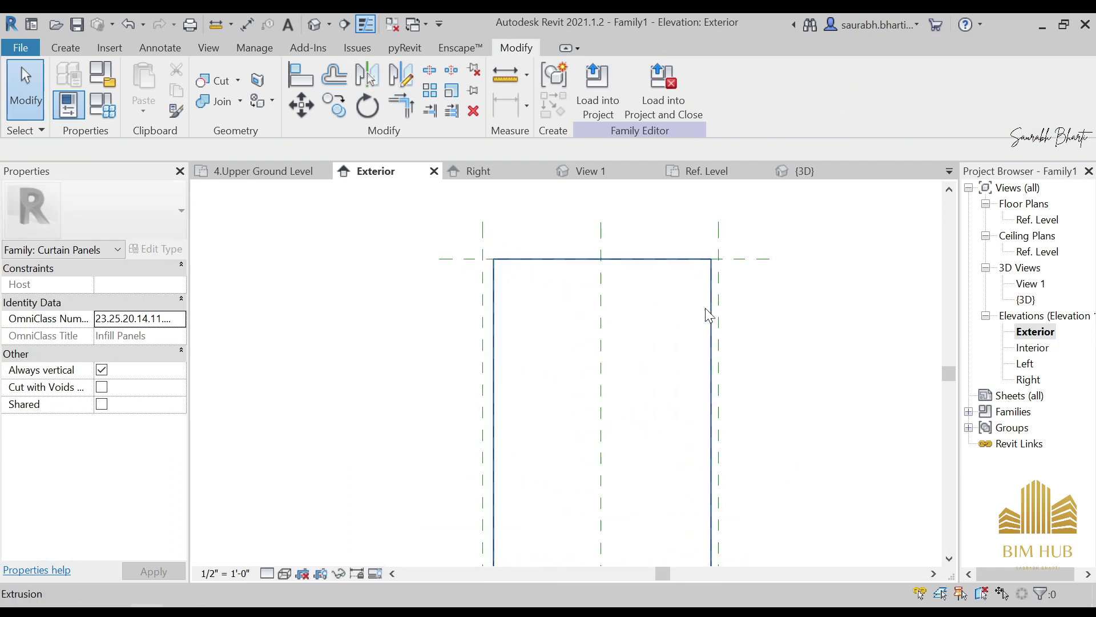
Step: Try to pull the locked glass extrusion's top edge below the top reference plane
left_click(503, 282)
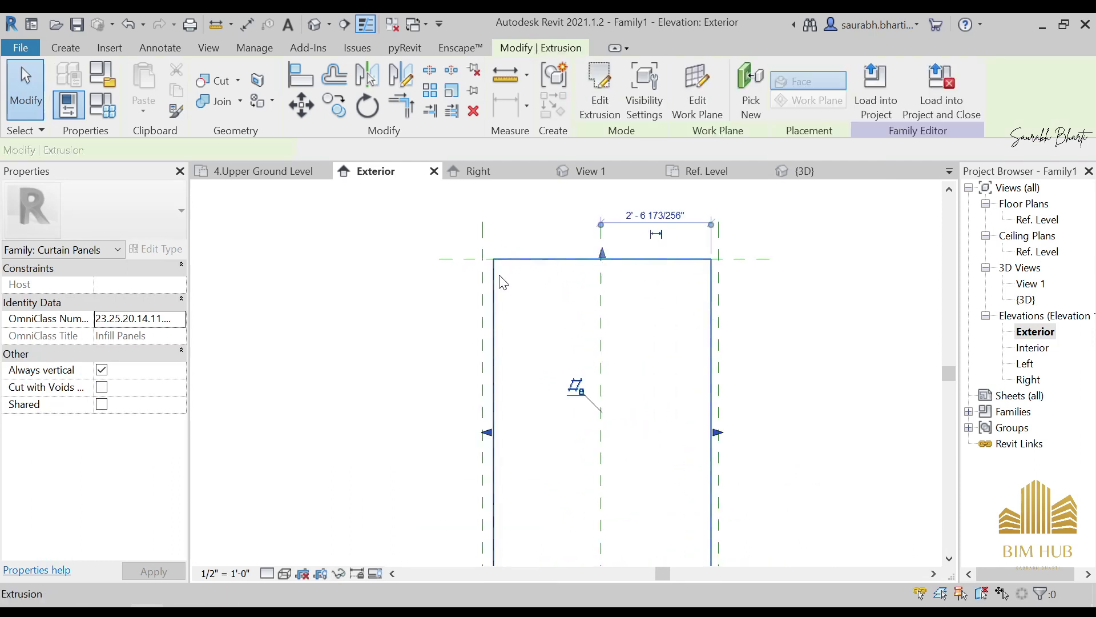
left_click_drag(602, 253, 602, 296)
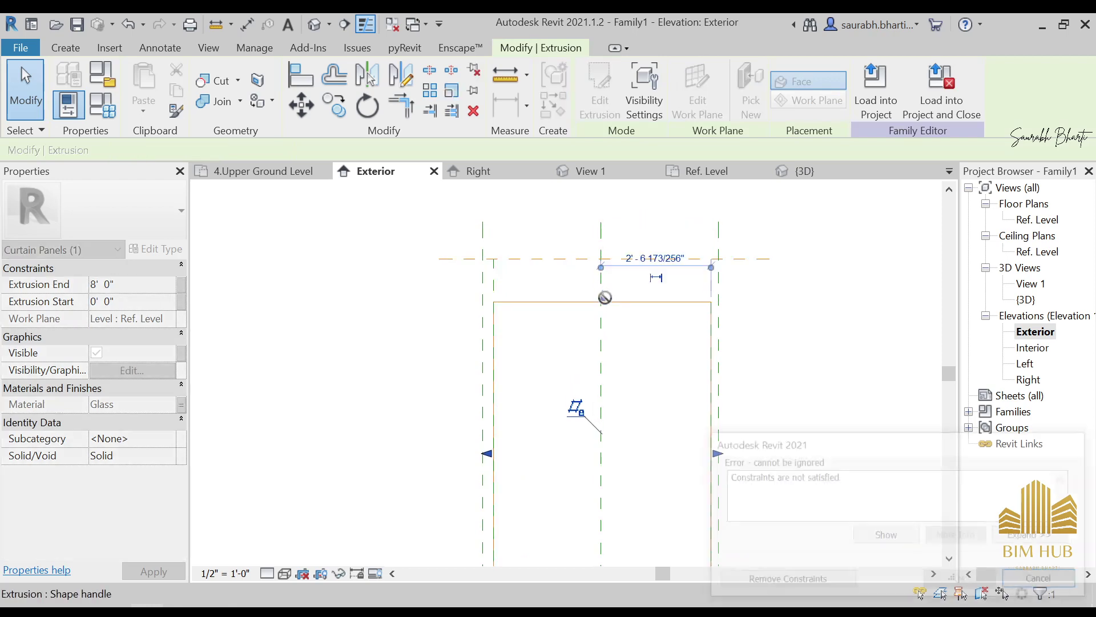
left_click(1043, 581)
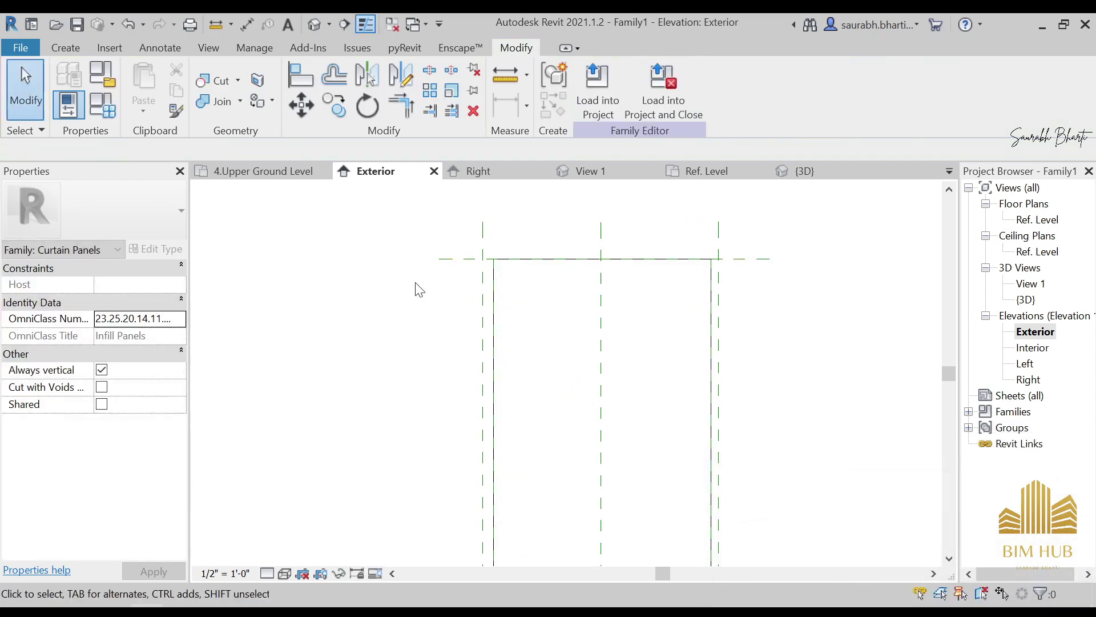
scroll(483, 306, "down", 3)
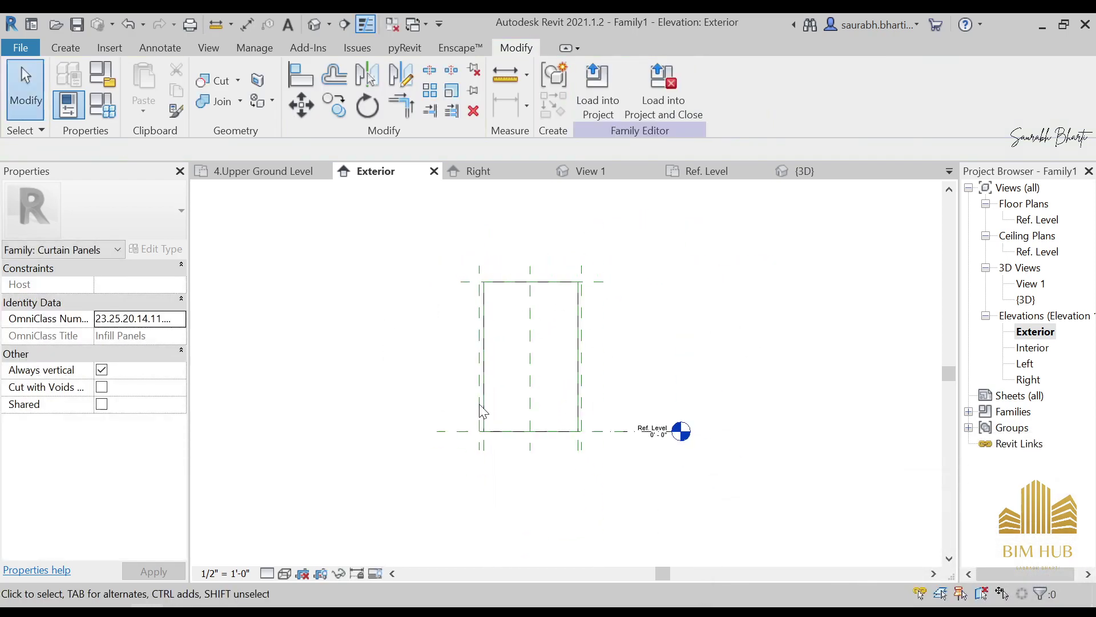
Step: Remove the constraints while pulling the glass extrusion's top edge down to about 7' 5" and its bottom edge up to about 1' 0"
left_click(567, 296)
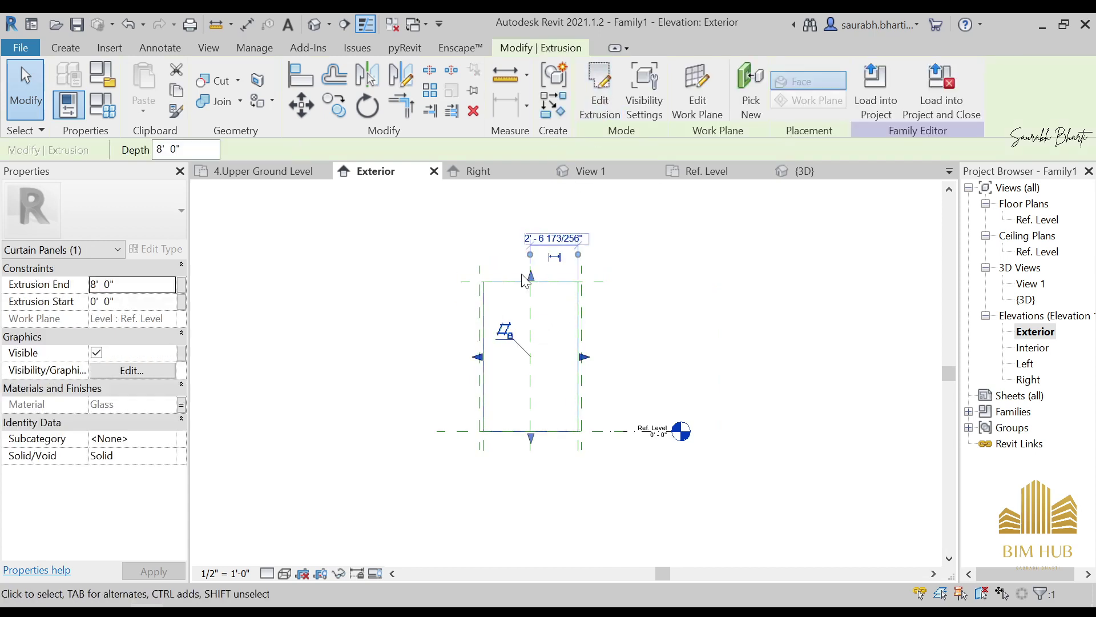
scroll(553, 278, "up", 2)
left_click_drag(521, 276, 525, 300)
left_click(827, 581)
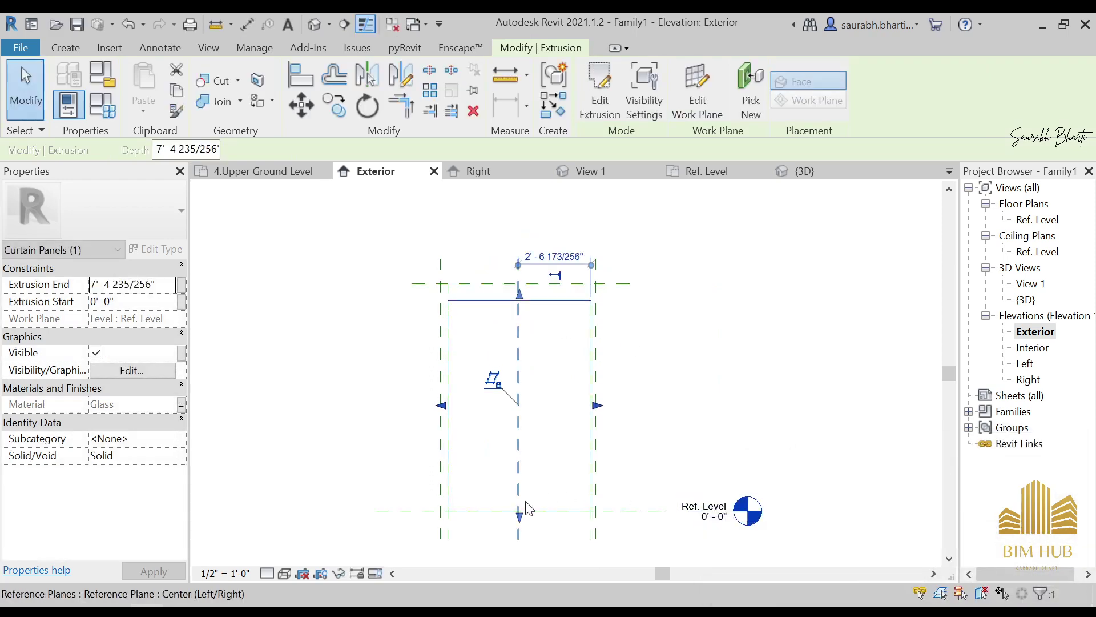
left_click_drag(519, 516, 519, 489)
left_click(844, 582)
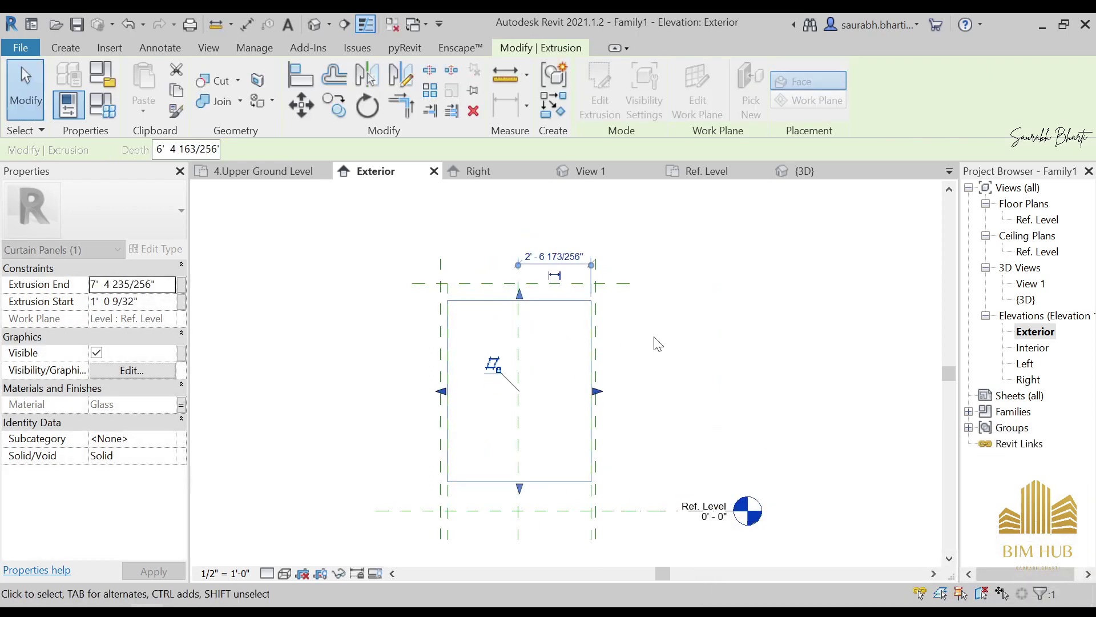
left_click(656, 343)
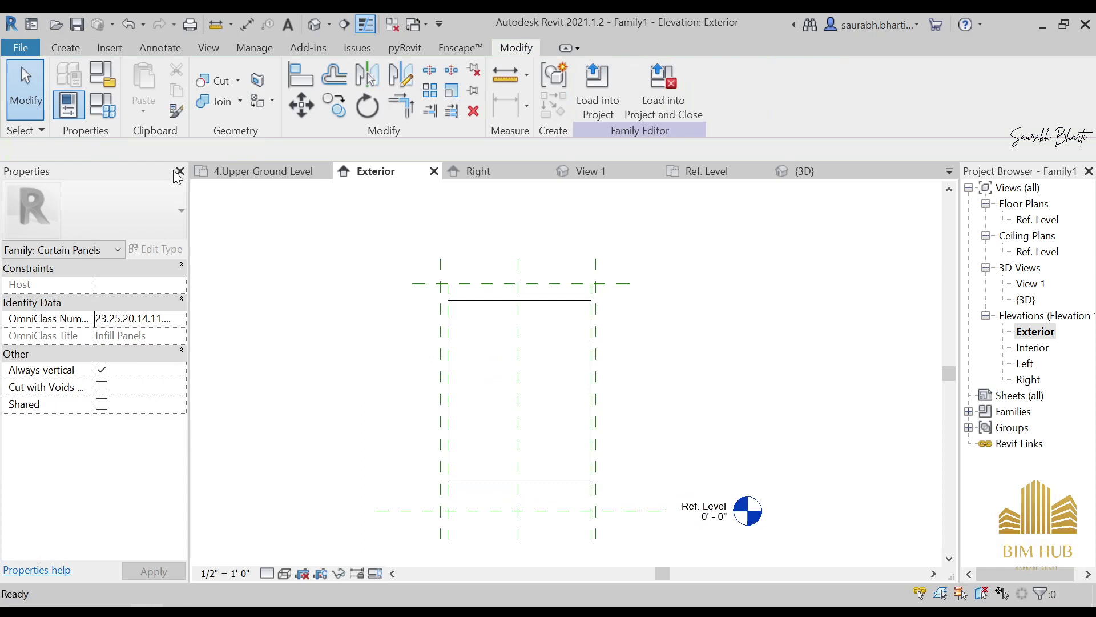
Step: Draw a horizontal reference plane across the panel about 4" below the top reference plane
key("r")
key("p")
scroll(447, 284, "up", 2)
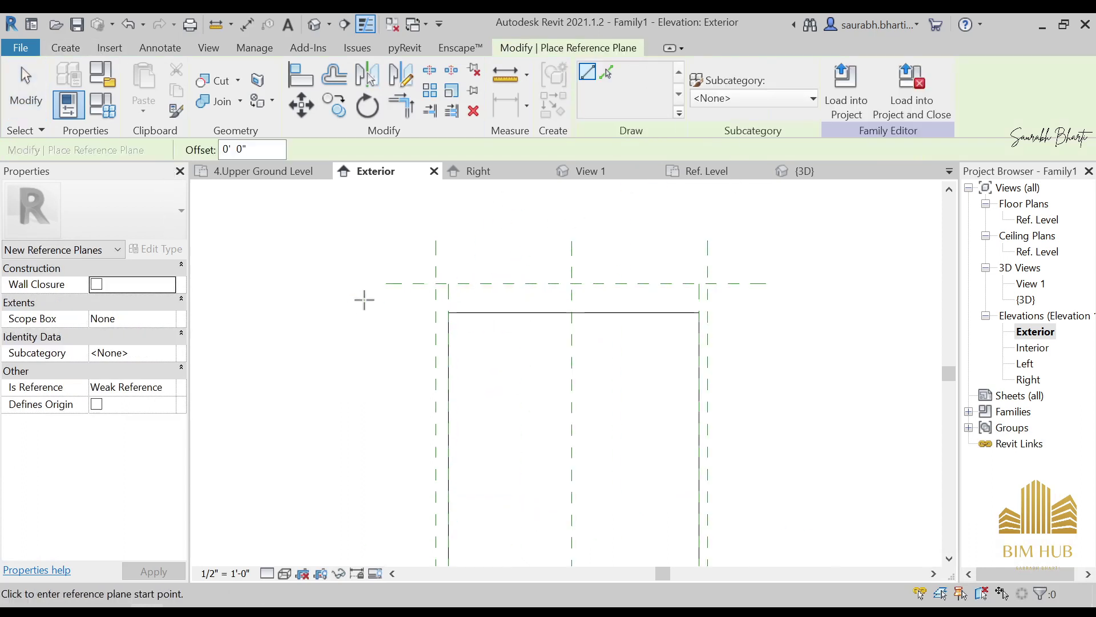
left_click(383, 301)
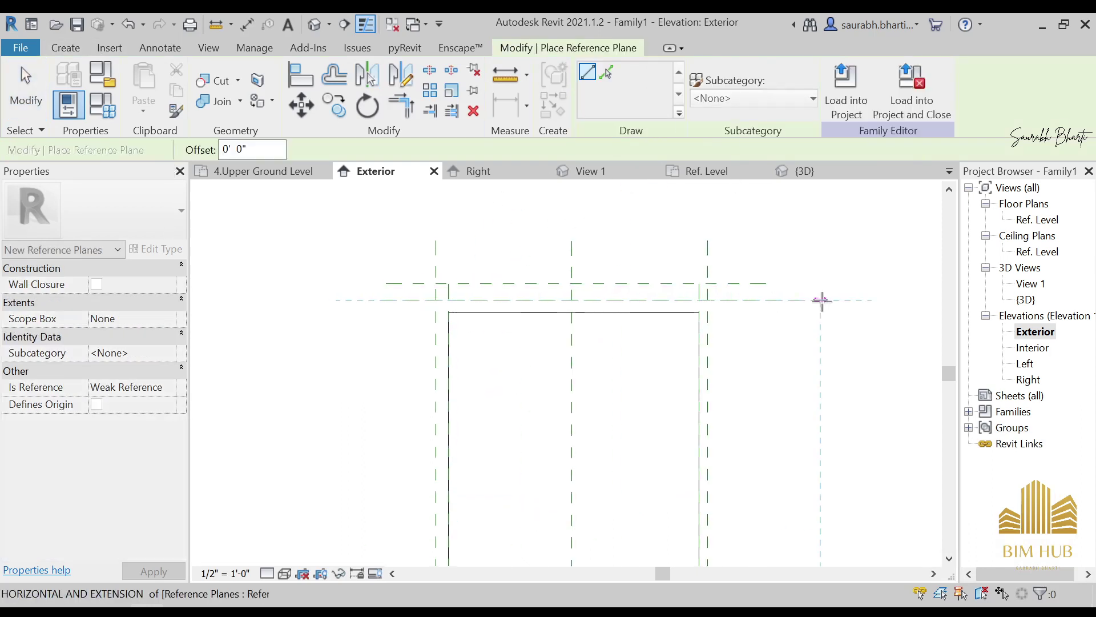
left_click(779, 300)
Step: Draw another horizontal reference plane across the panel about 5 5/8" above Ref. Level
middle_click_drag(627, 564, 616, 386)
scroll(616, 387, "down", 1)
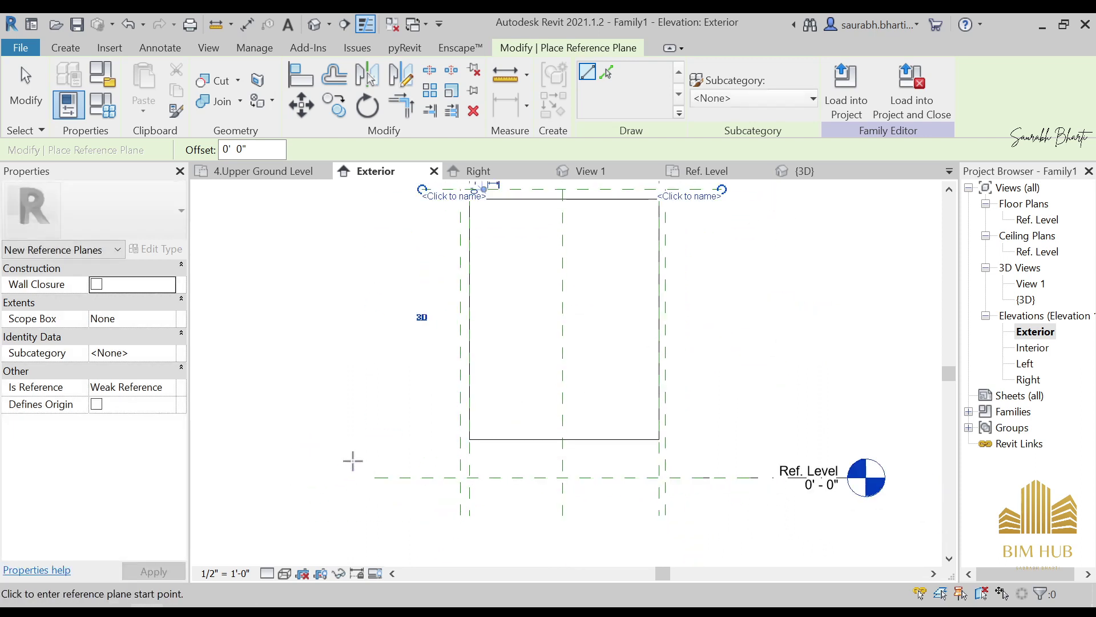
left_click(377, 460)
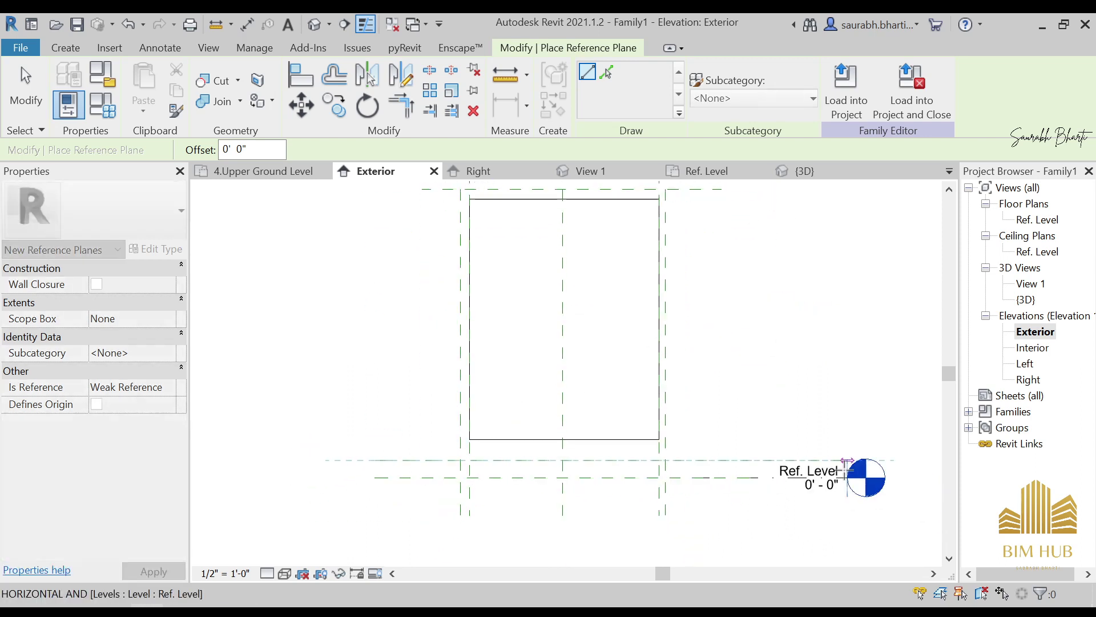
left_click(764, 460)
key("Escape")
key("Escape")
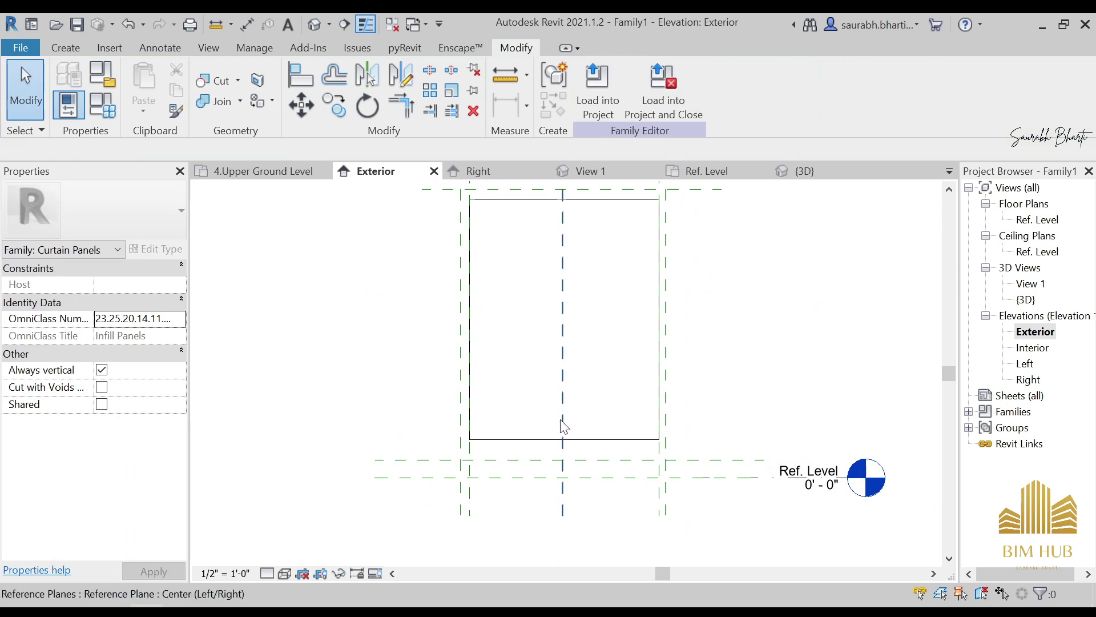
left_click(724, 471)
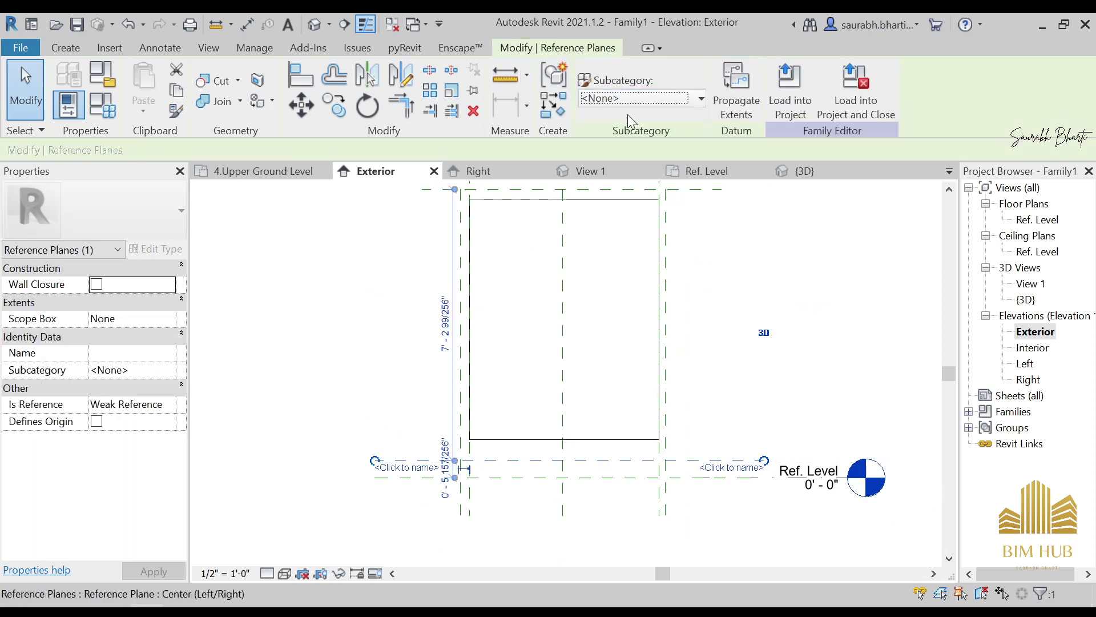
key("Escape")
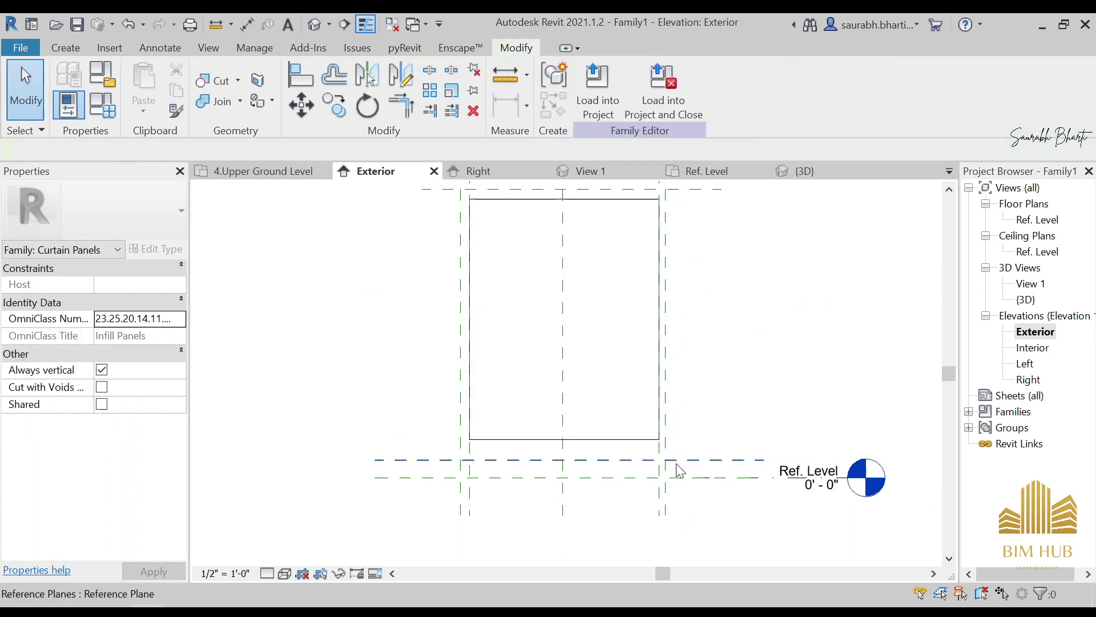
left_click(704, 465)
key("Escape")
Step: Add an aligned dimension between Ref. Level and the new reference plane just above it
scroll(695, 466, "up", 1)
scroll(700, 473, "up", 1)
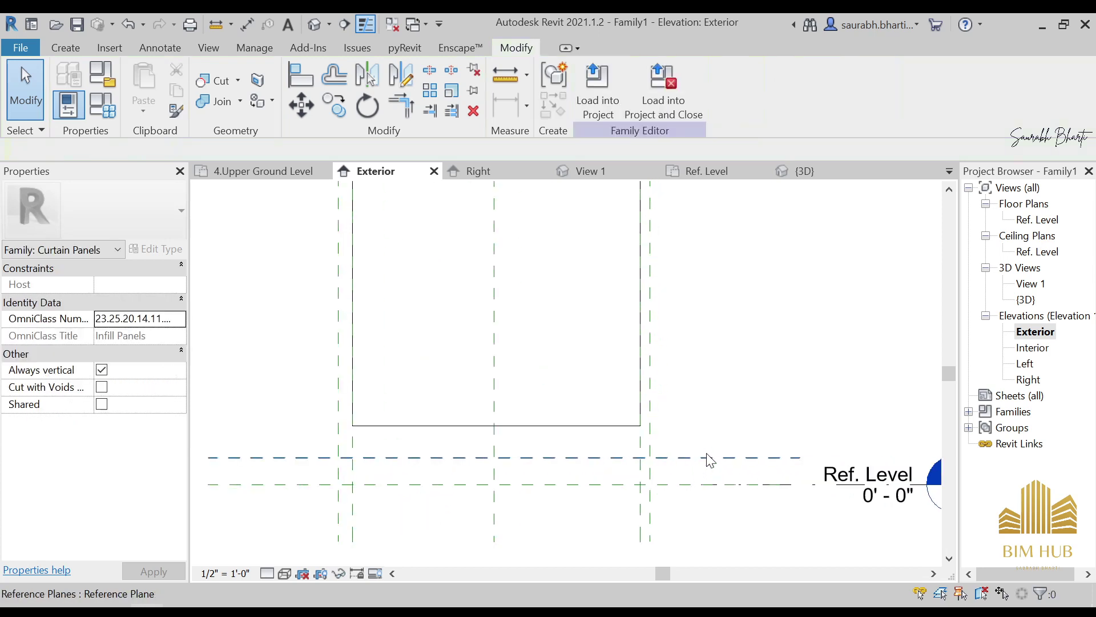
key("i")
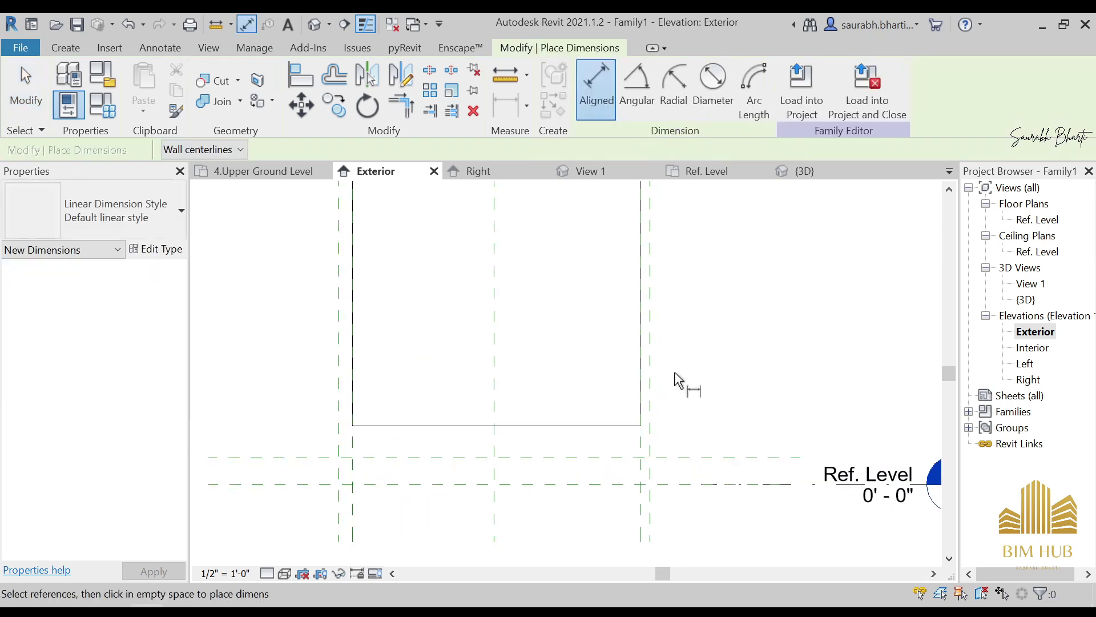
key("Escape")
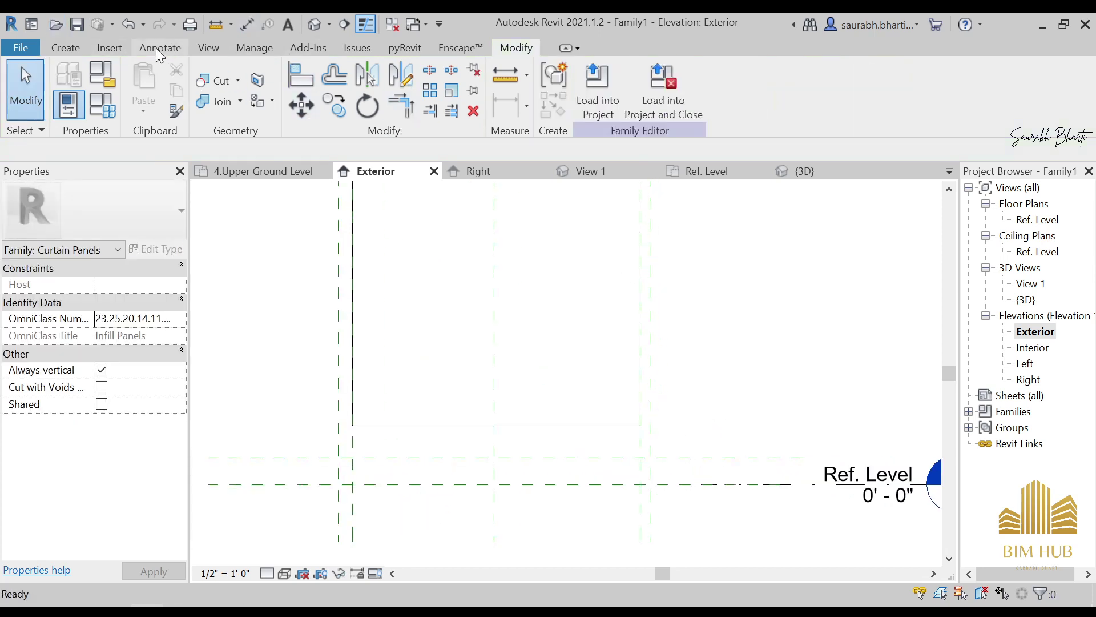
left_click(158, 47)
left_click(70, 76)
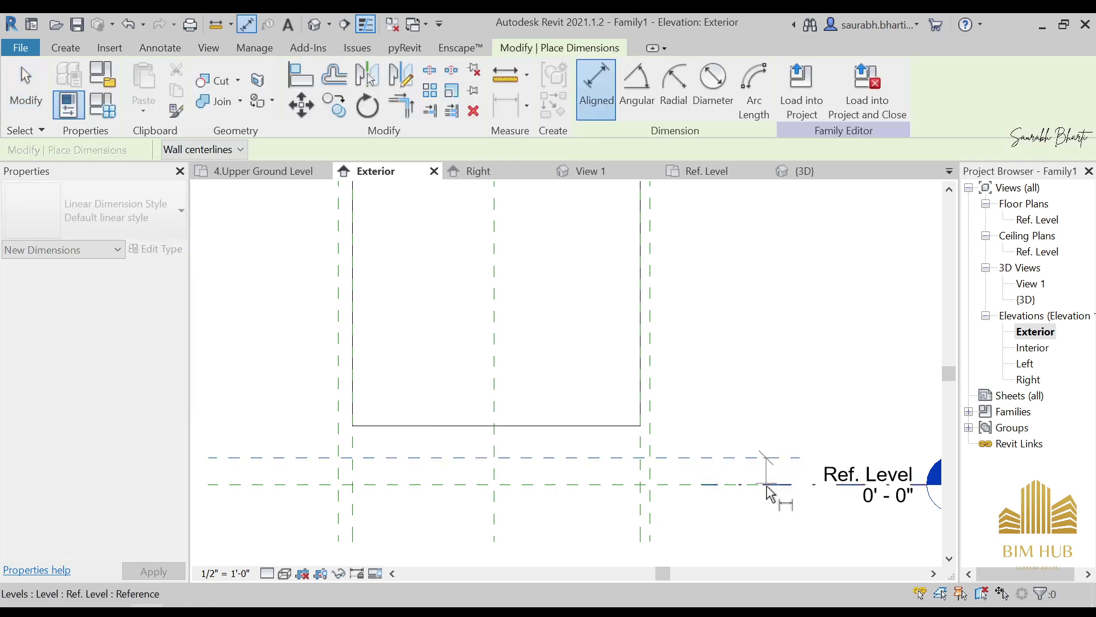
left_click(766, 485)
scroll(768, 476, "up", 3)
key("Escape")
scroll(693, 362, "down", 5)
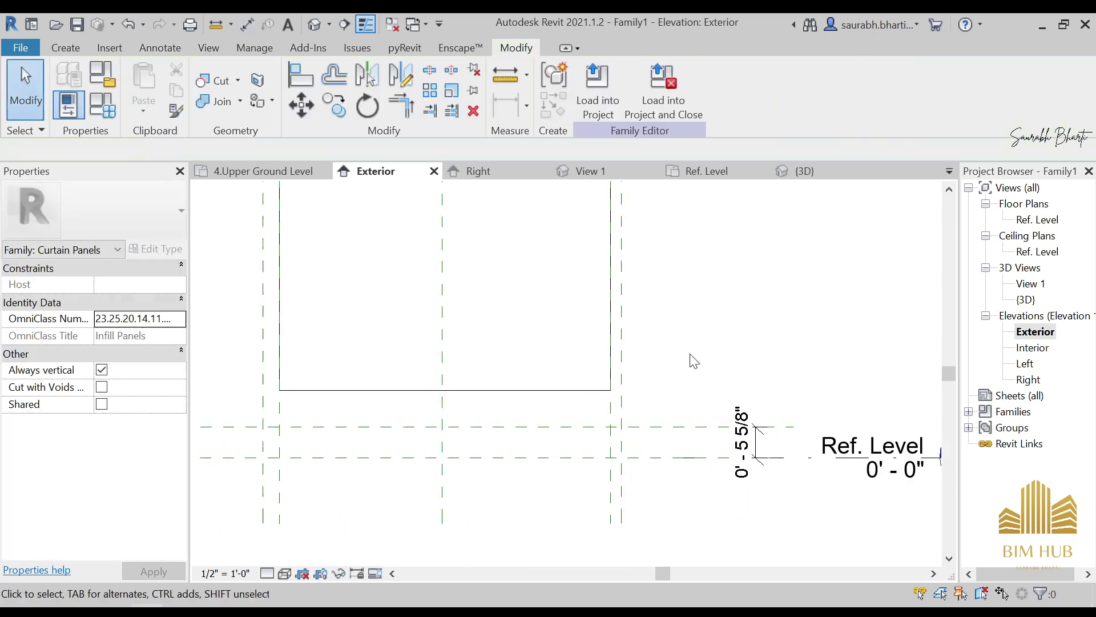
Step: Add an aligned dimension between the top reference plane and the new plane just below it
scroll(594, 270, "up", 2)
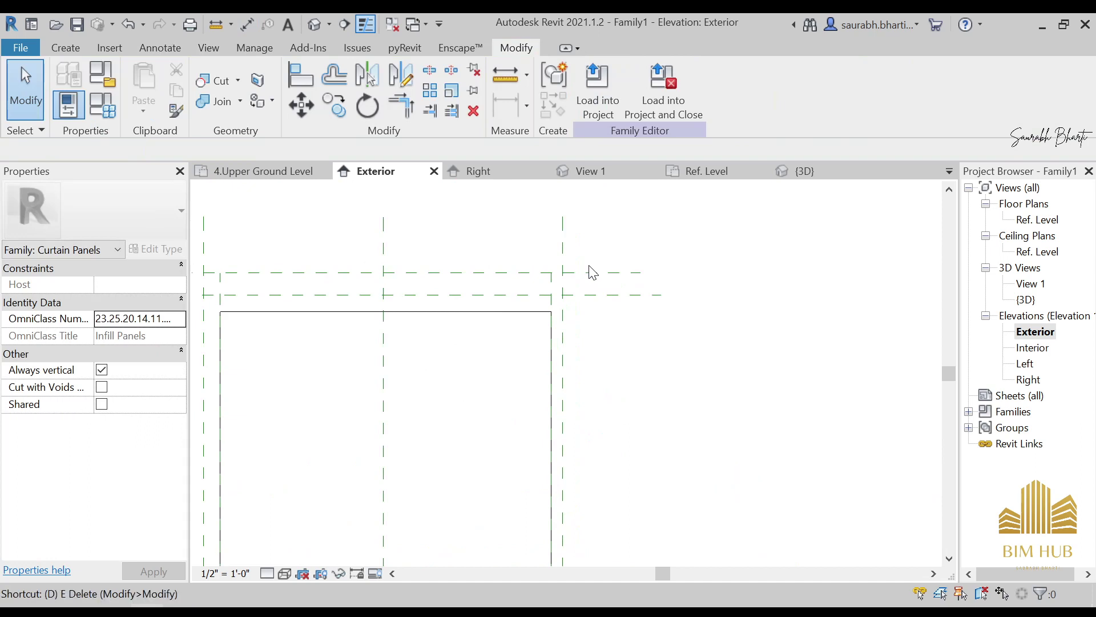
key("i")
scroll(590, 267, "up", 3)
left_click(627, 283)
left_click(627, 334)
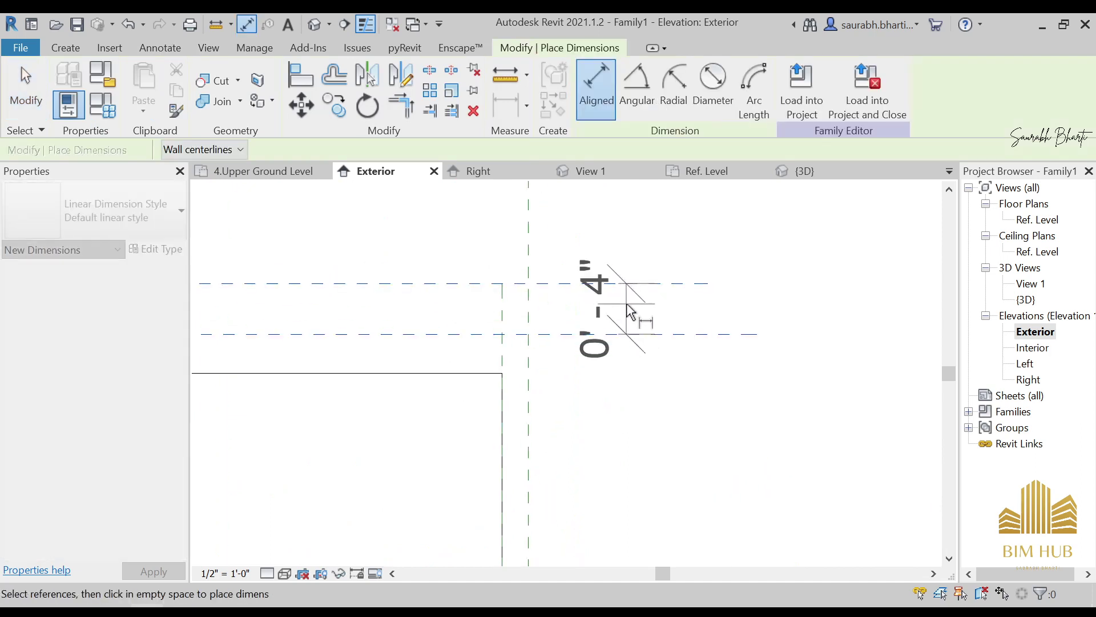
left_click(630, 311)
scroll(628, 312, "up", 3)
key("Escape")
key("Escape")
Step: Label the upper dimension with a new family type parameter named Frame_thickness, grouped under Dimensions
left_click(625, 343)
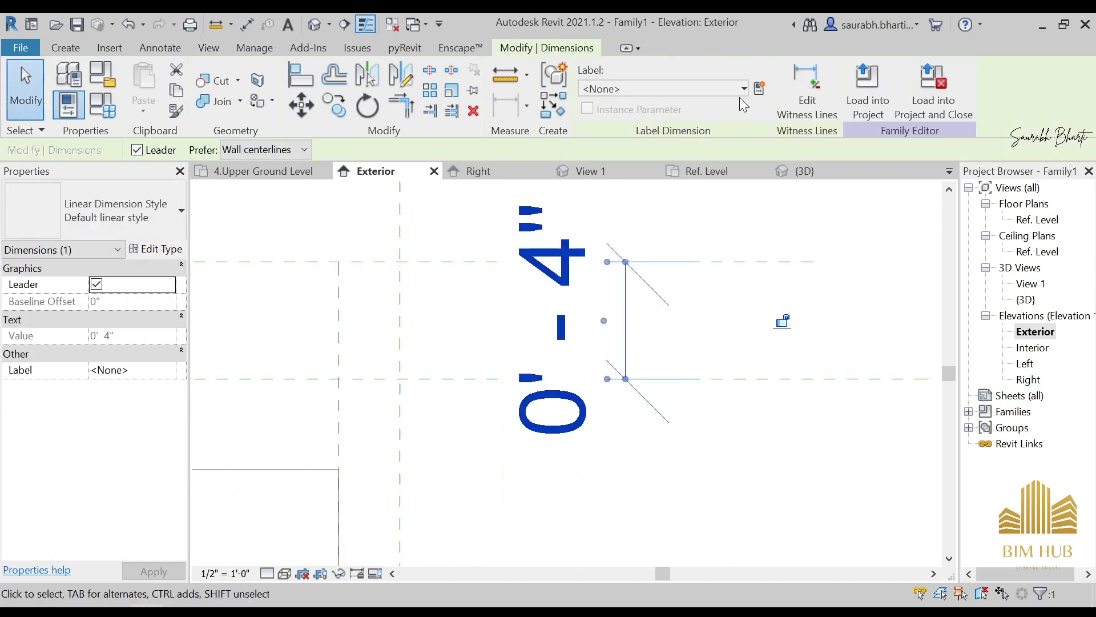
left_click(714, 87)
left_click(705, 94)
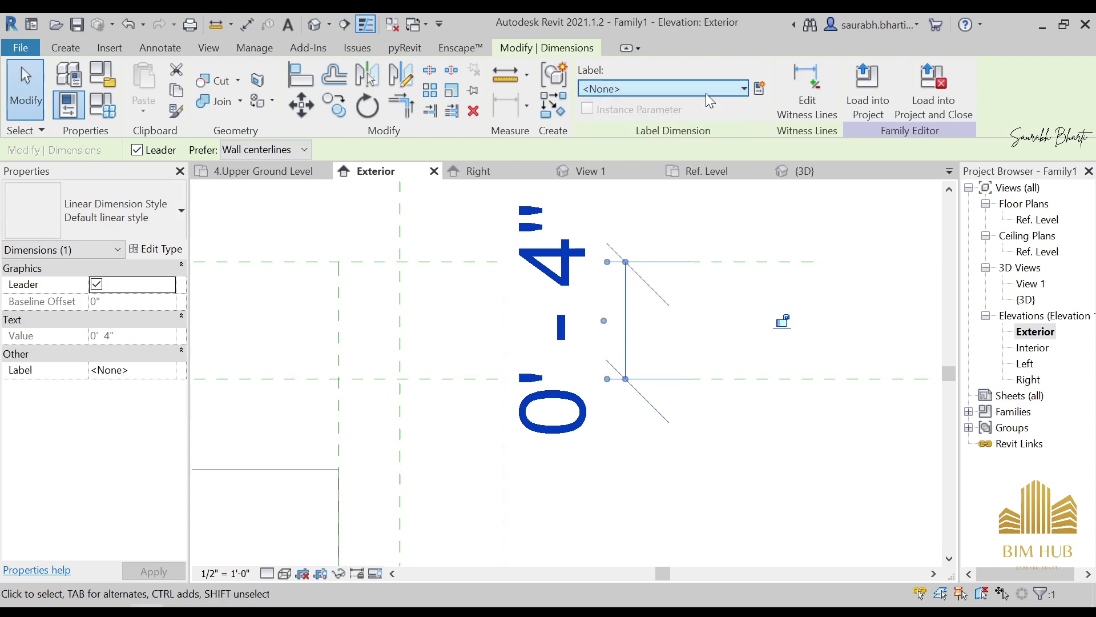
left_click(758, 88)
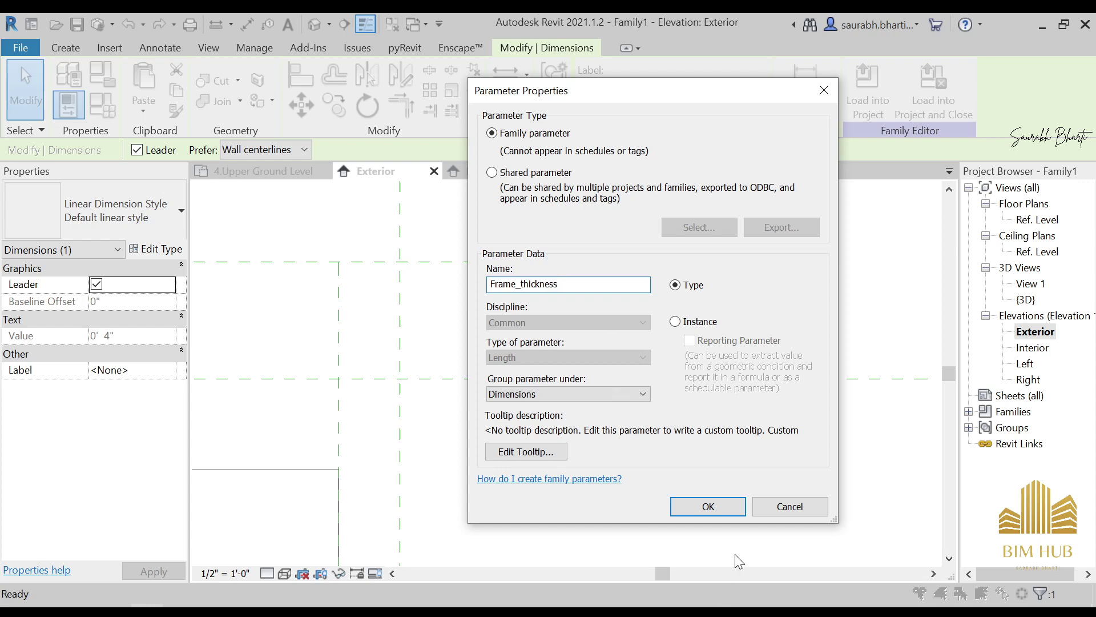
left_click(707, 506)
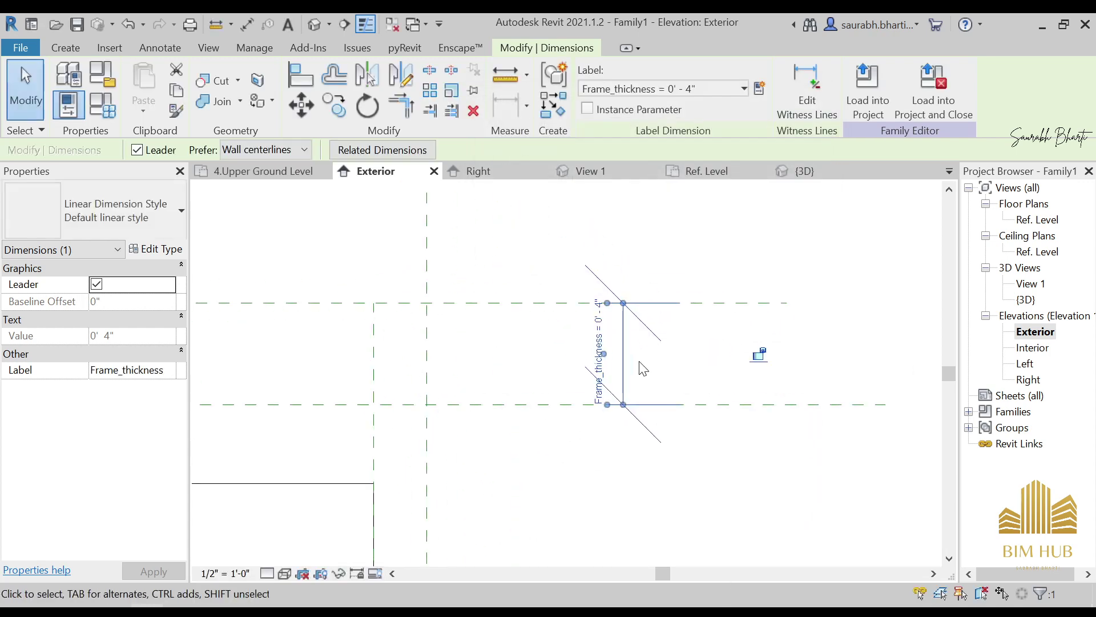
Step: Set the Frame_thickness dimension between the upper reference planes to 2"
scroll(576, 294, "up", 2)
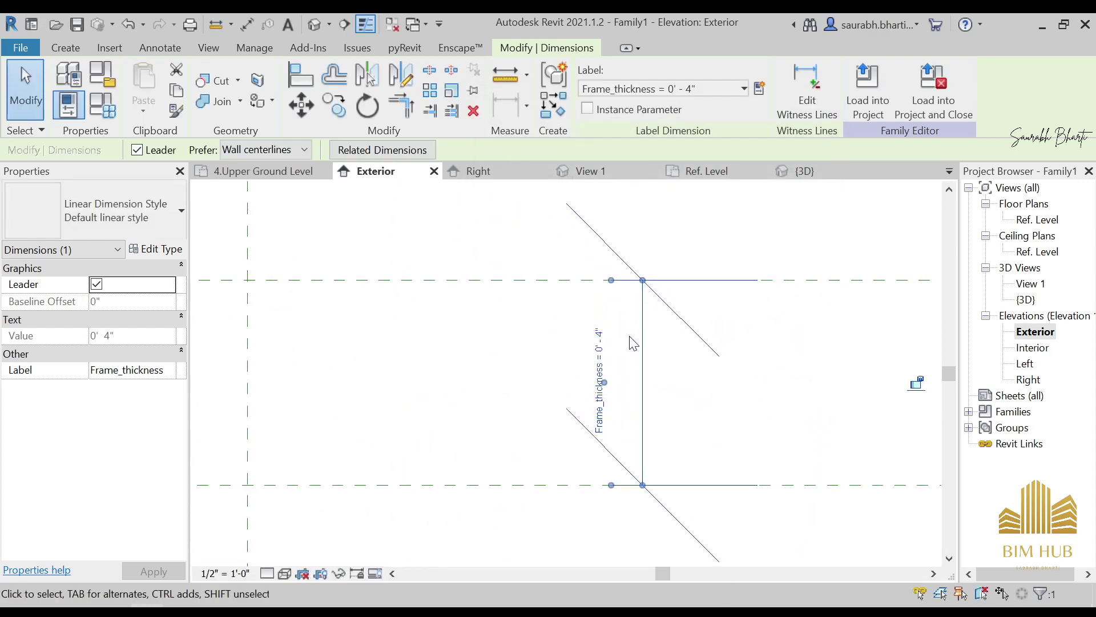
scroll(593, 362, "up", 2)
left_click(609, 377)
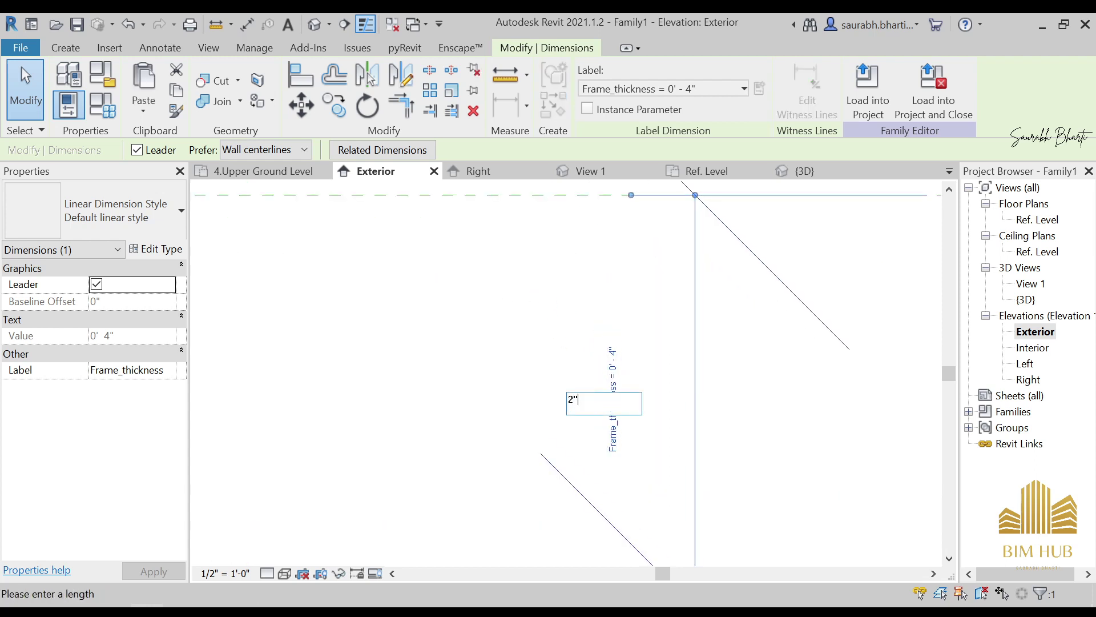
type("2\"")
key("Return")
scroll(876, 360, "down", 5)
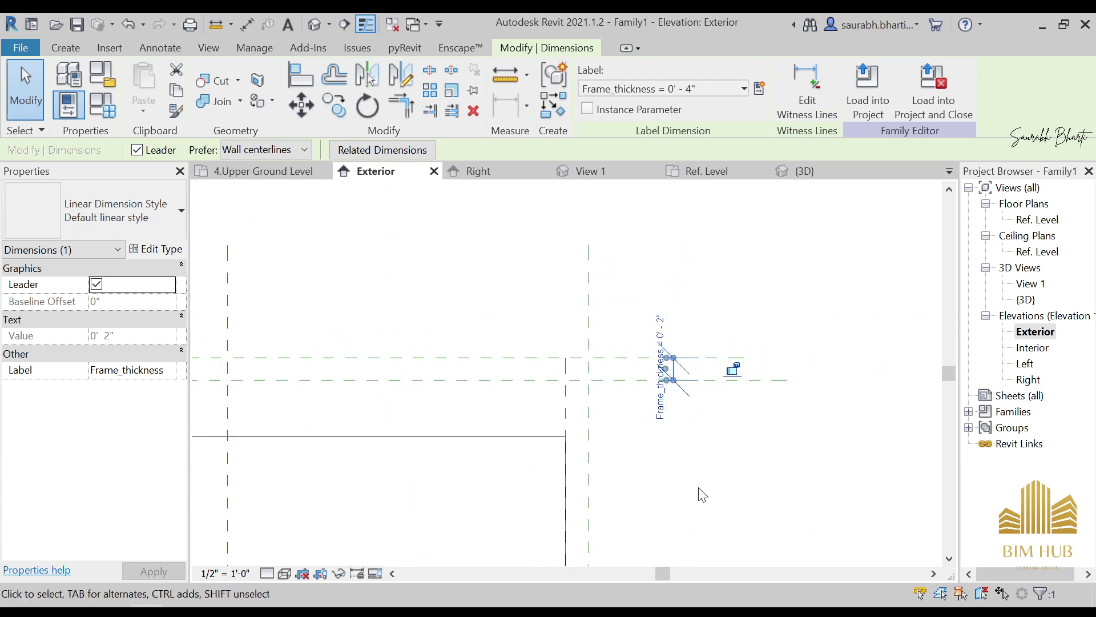
Step: Label the dimension between Ref. Level and the reference plane just above it with the existing Frame_thickness parameter
scroll(699, 487, "down", 2)
middle_click_drag(706, 471, 648, 200)
scroll(649, 200, "down", 1)
middle_click_drag(744, 403, 737, 278)
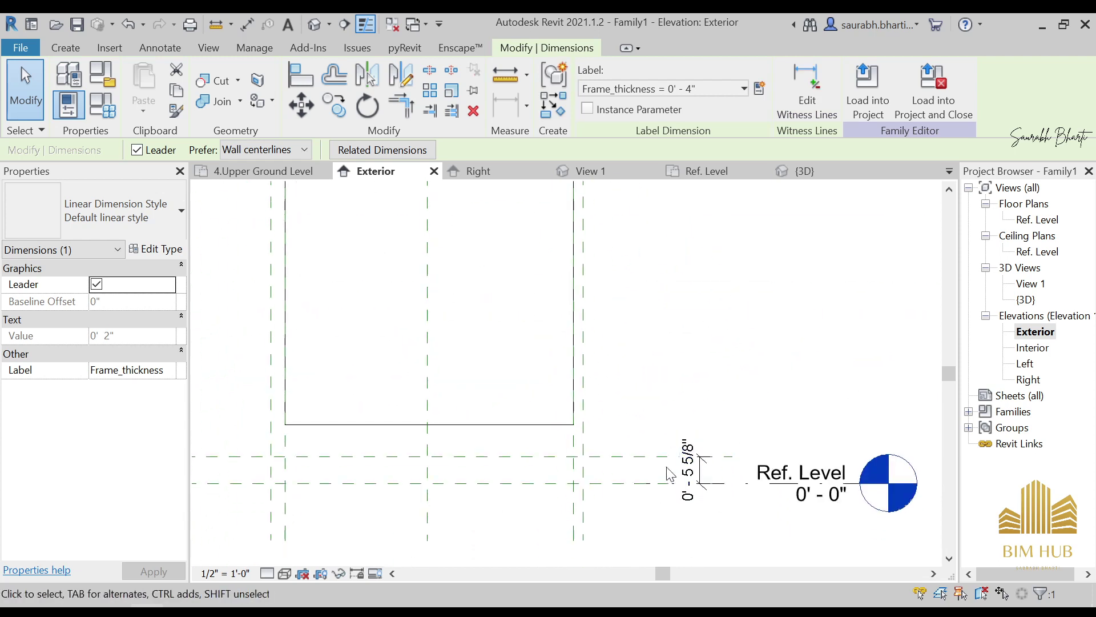
scroll(670, 474, "up", 1)
left_click(718, 482)
scroll(718, 479, "up", 3)
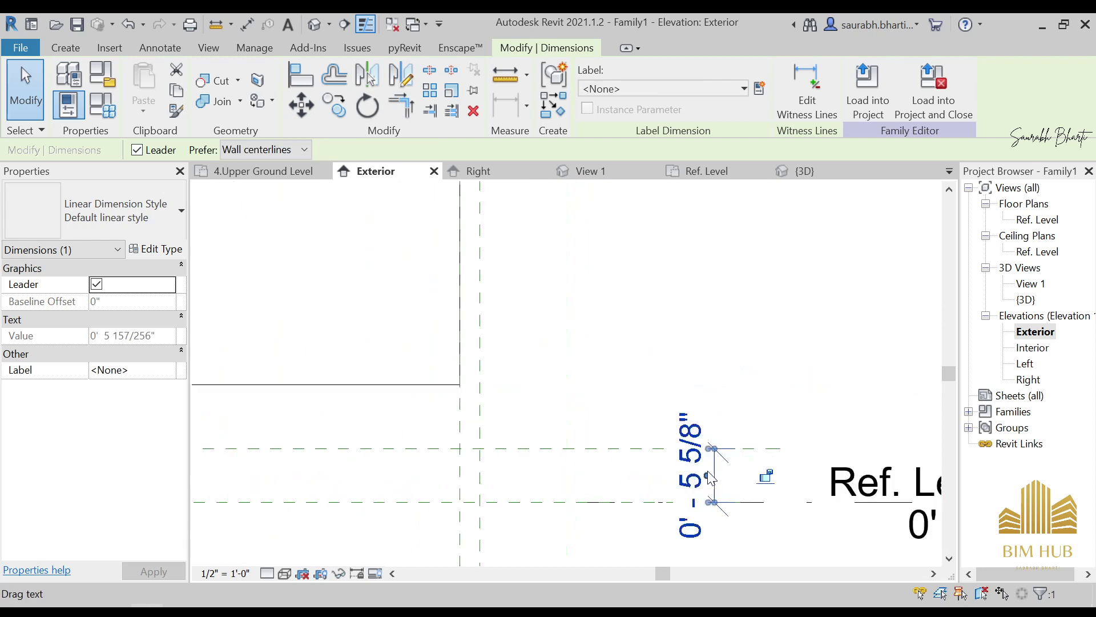
left_click(676, 90)
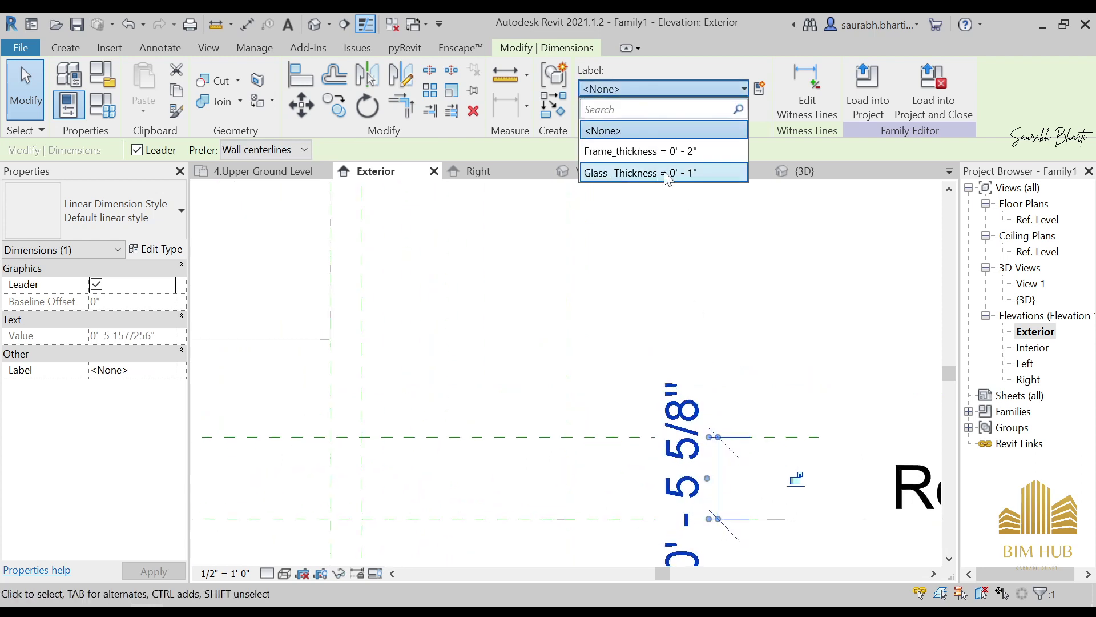
left_click(662, 153)
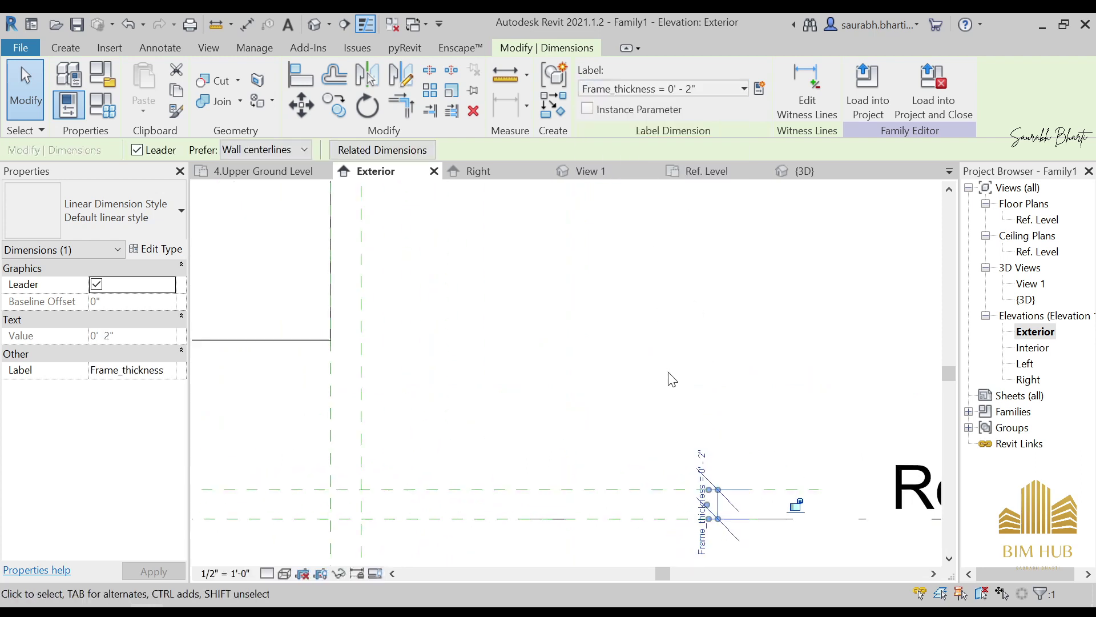
scroll(661, 295, "down", 3)
middle_click_drag(623, 347, 831, 371)
left_click(608, 363)
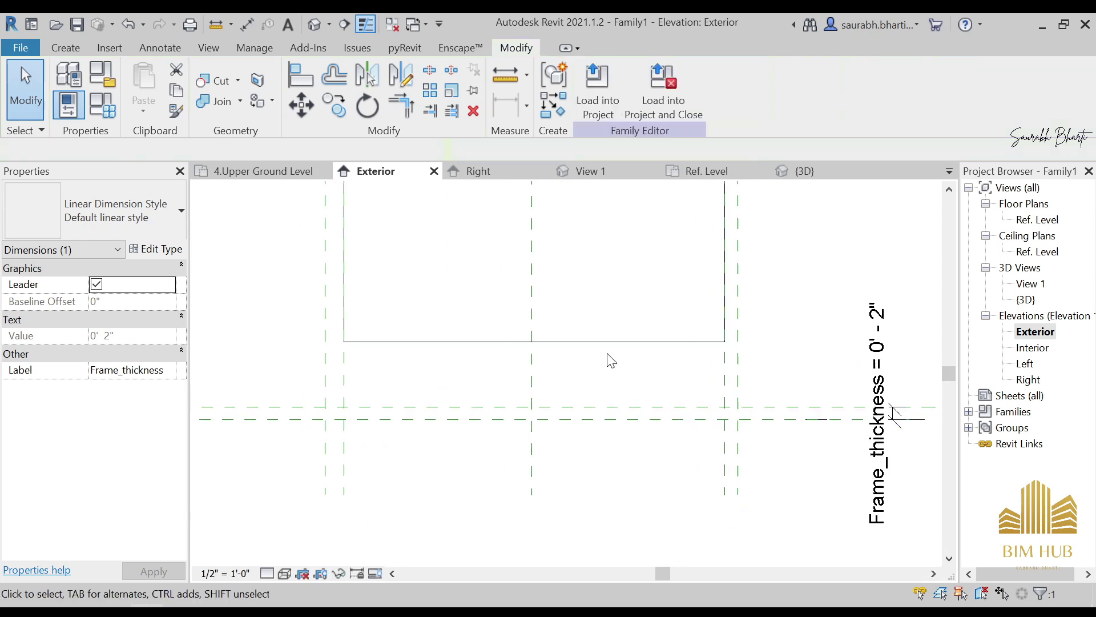
Step: Stretch the glass extrusion's bottom and top edges to the inner horizontal reference planes of the frame
left_click(607, 343)
left_click_drag(534, 343, 538, 421)
scroll(592, 309, "down", 2)
scroll(594, 306, "down", 1)
middle_click_drag(605, 271, 577, 494)
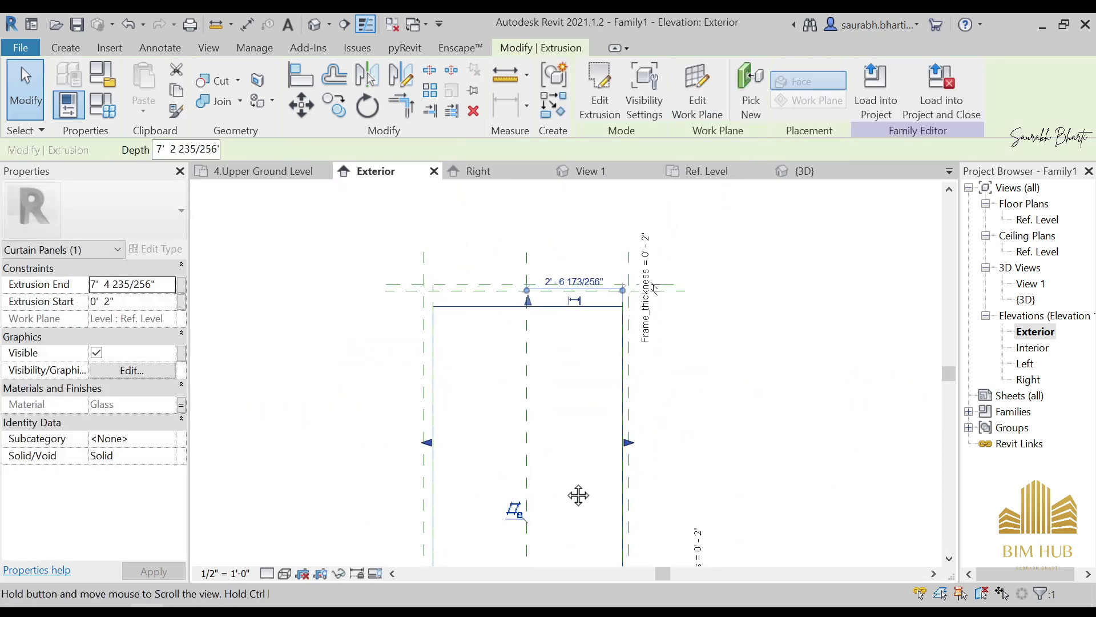
scroll(522, 315, "up", 4)
left_click_drag(530, 296, 531, 267)
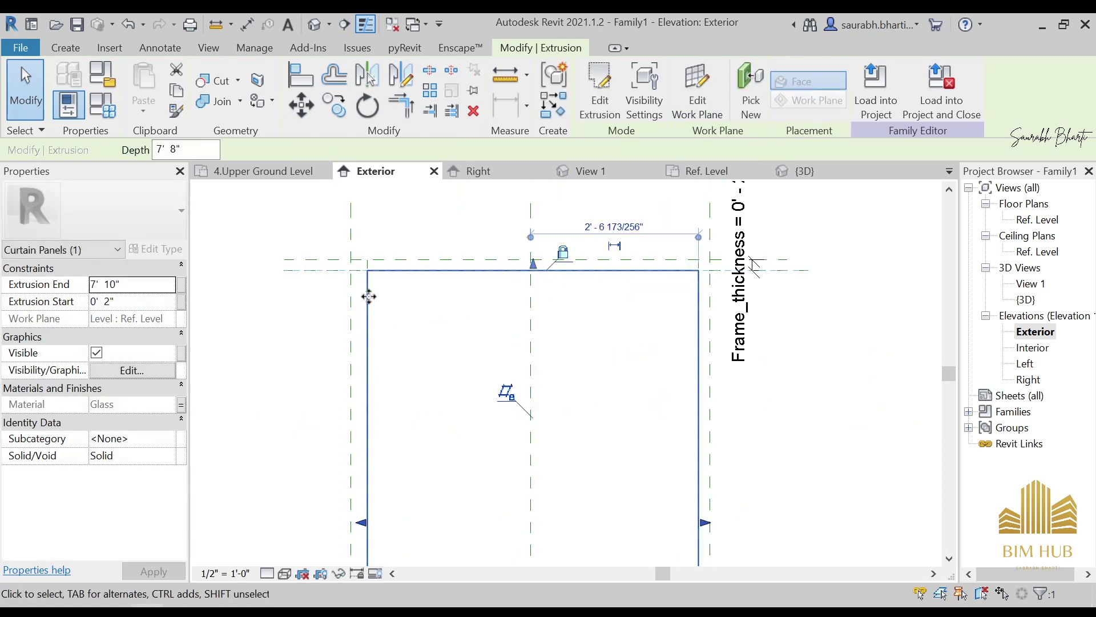
Step: In the Ref. Level floor plan, extend both ends of the left inner vertical reference plane well beyond the neighbouring planes
double_click(1039, 220)
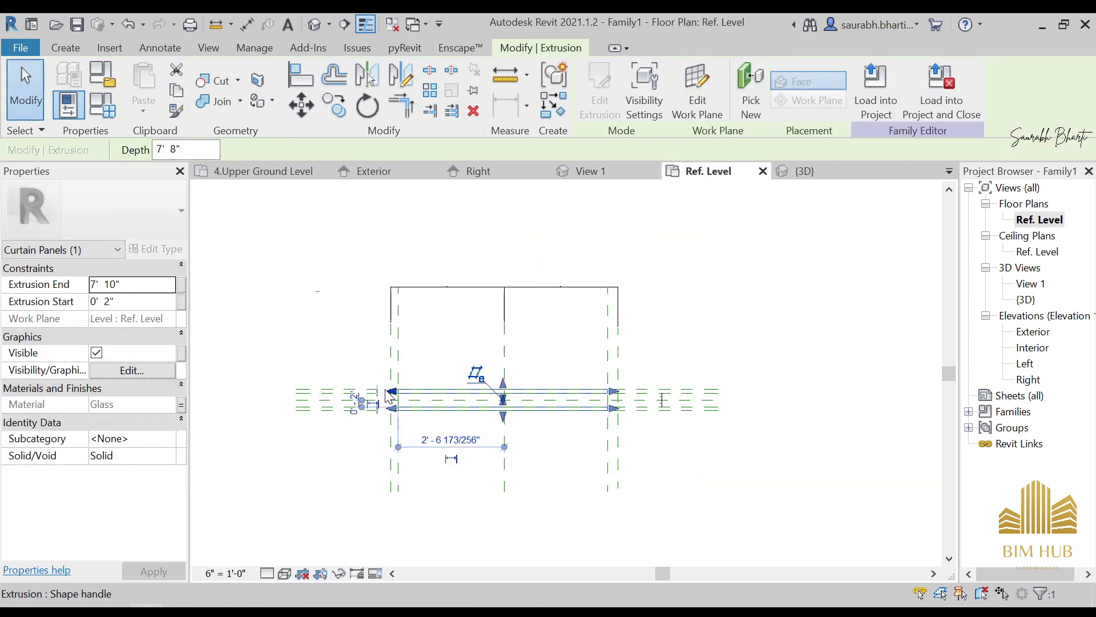
scroll(388, 394, "up", 4)
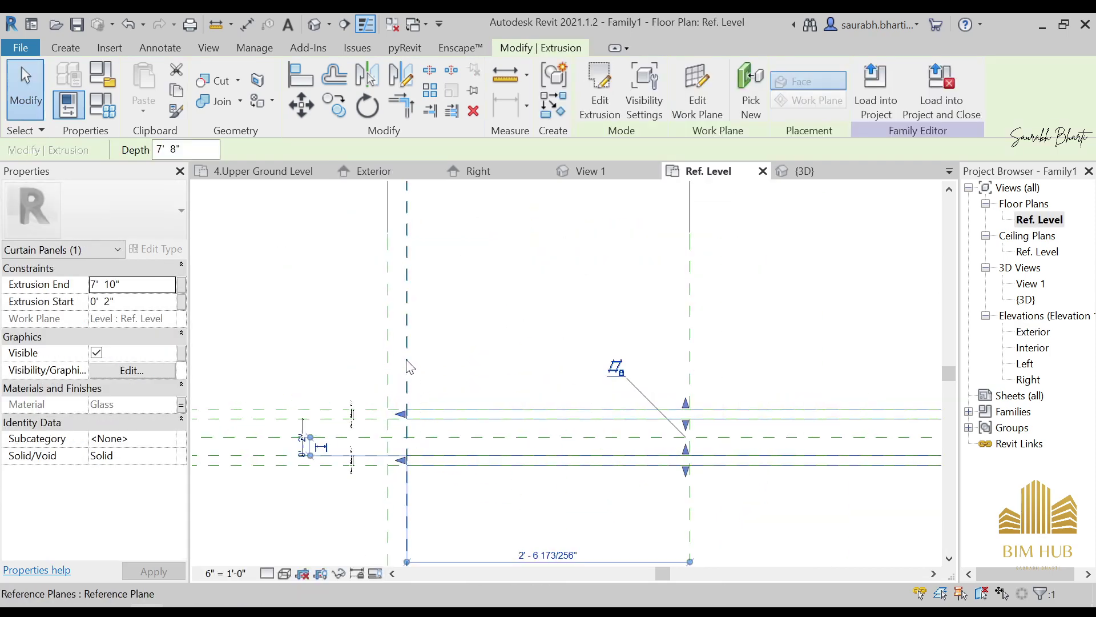
left_click(416, 313)
scroll(424, 309, "down", 3)
left_click(421, 272)
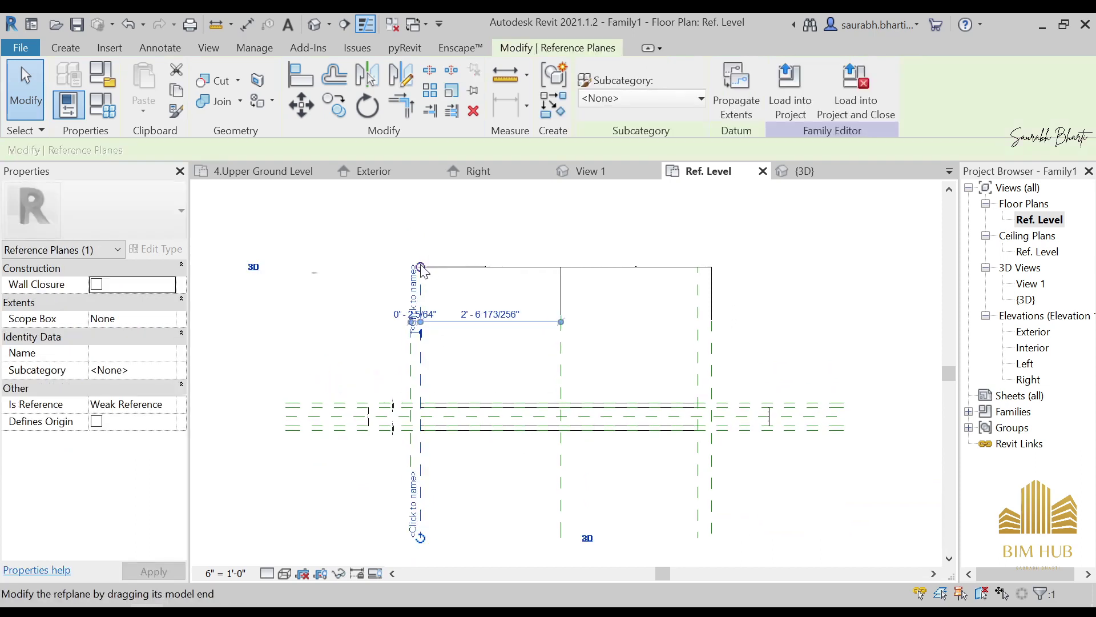
left_click_drag(421, 267, 422, 196)
middle_click_drag(438, 365, 428, 256)
left_click(438, 432)
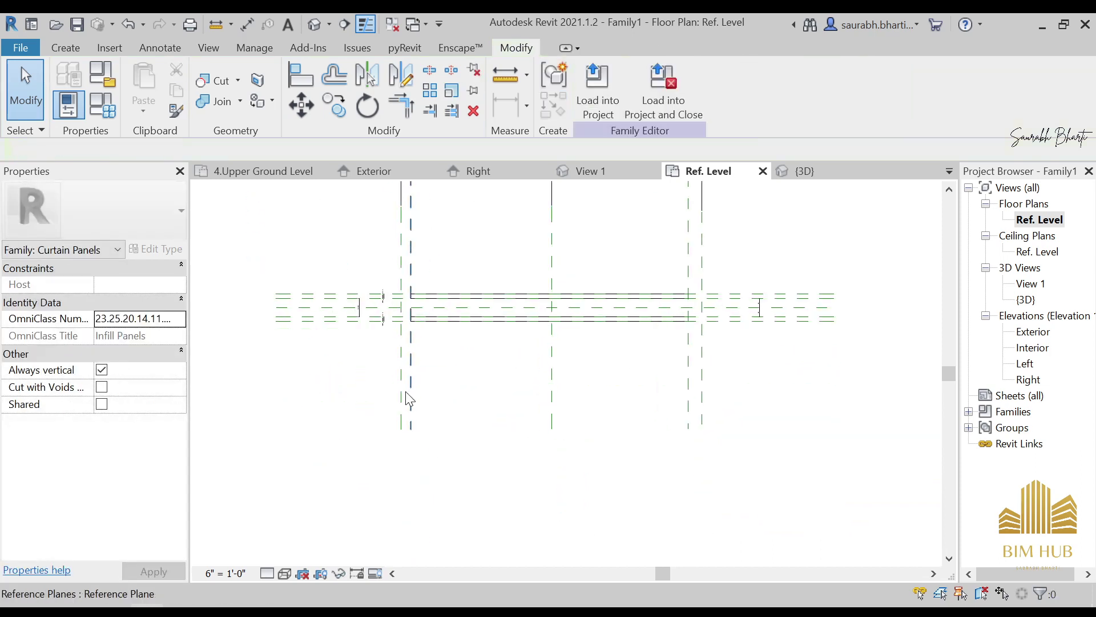
left_click(410, 396)
left_click_drag(411, 428, 420, 562)
scroll(438, 474, "down", 3)
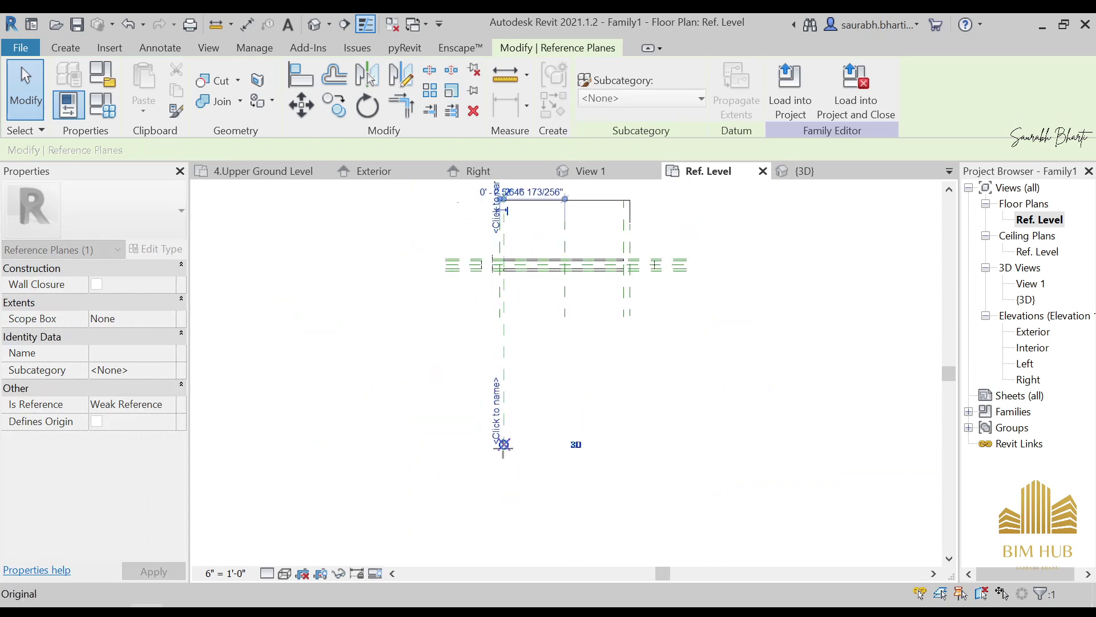
Step: Extend both ends of the right inner vertical reference plane beyond the neighbouring planes in the floor plan
scroll(534, 326, "up", 3)
left_click(544, 352)
left_click_drag(545, 314, 546, 238)
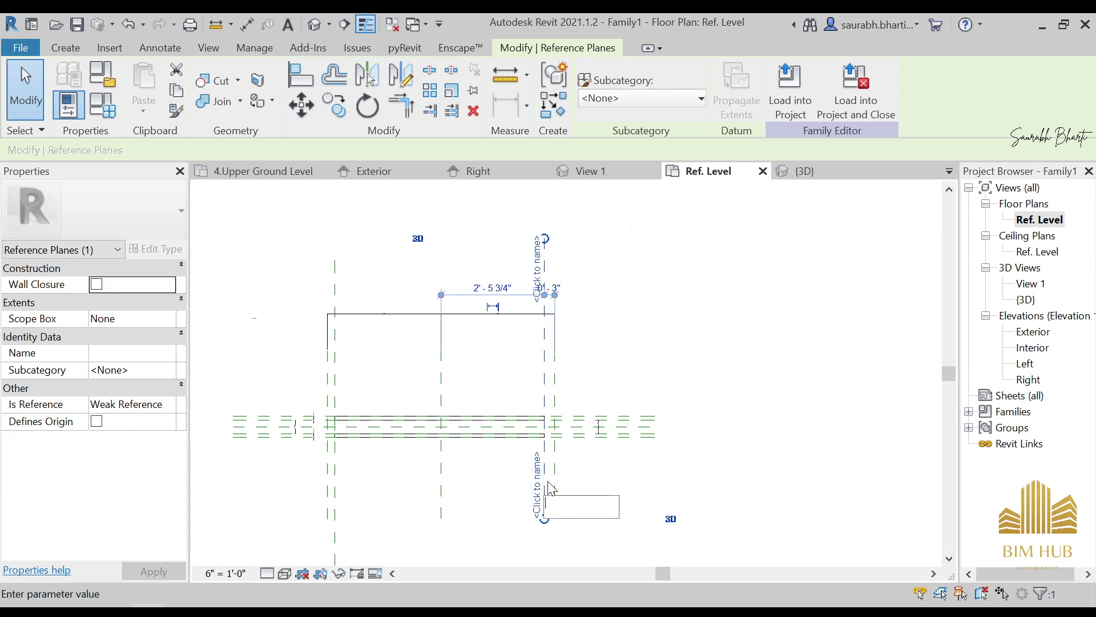
middle_click_drag(666, 415, 710, 340)
scroll(565, 327, "up", 2)
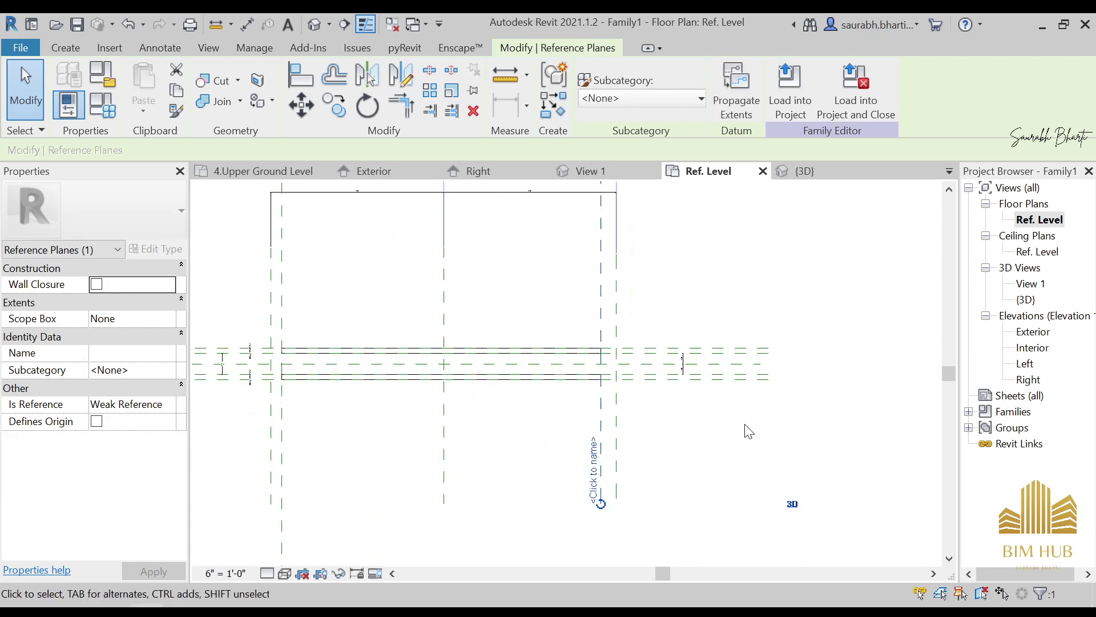
middle_click_drag(643, 512, 662, 400)
left_click_drag(618, 394, 614, 528)
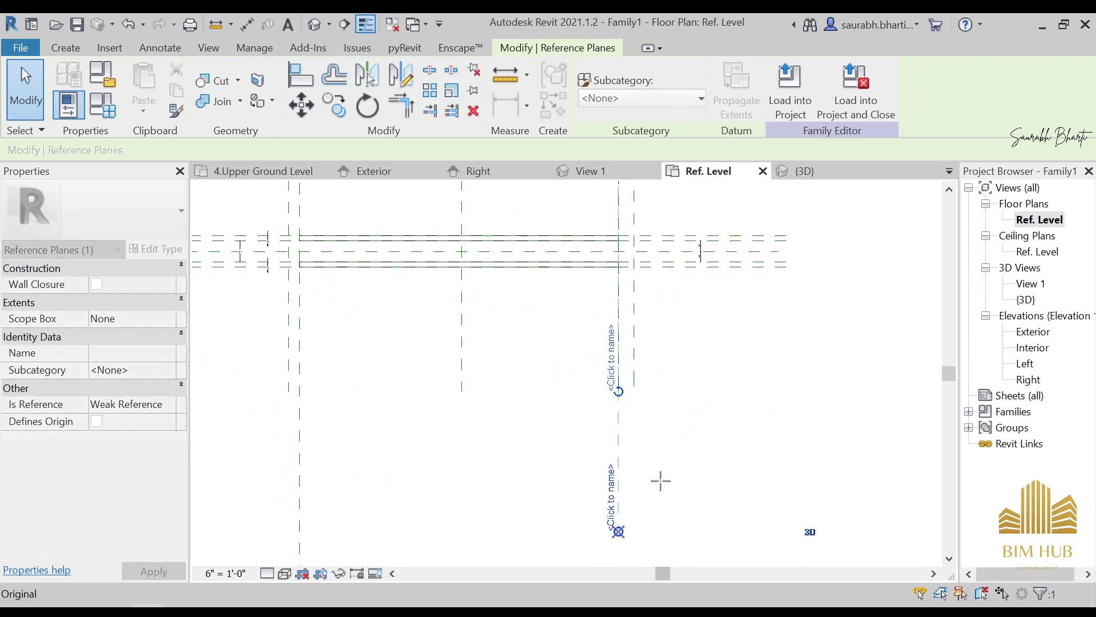
scroll(637, 524, "down", 4)
left_click(858, 427)
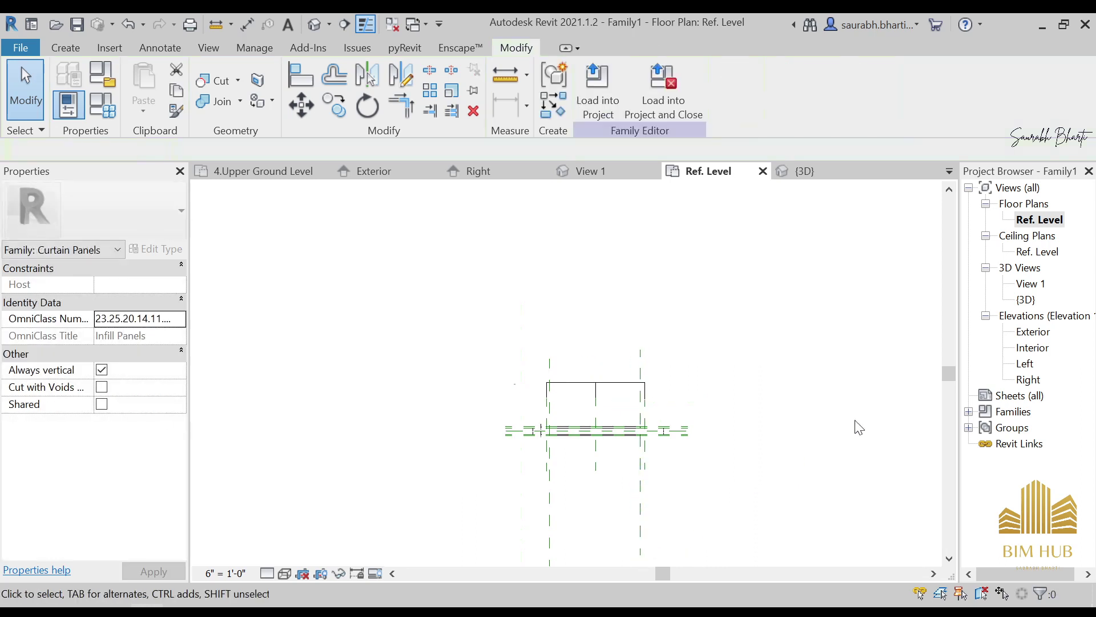
Step: Return to the Exterior elevation with the whole panel in view
double_click(1033, 332)
scroll(528, 312, "down", 1)
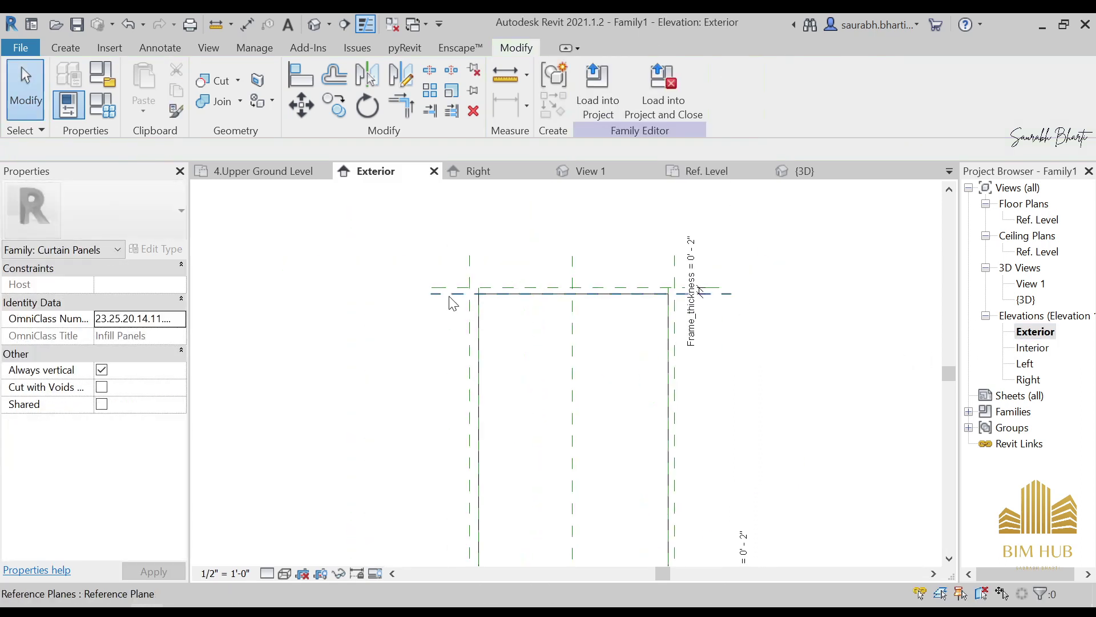
middle_click_drag(531, 347, 525, 292)
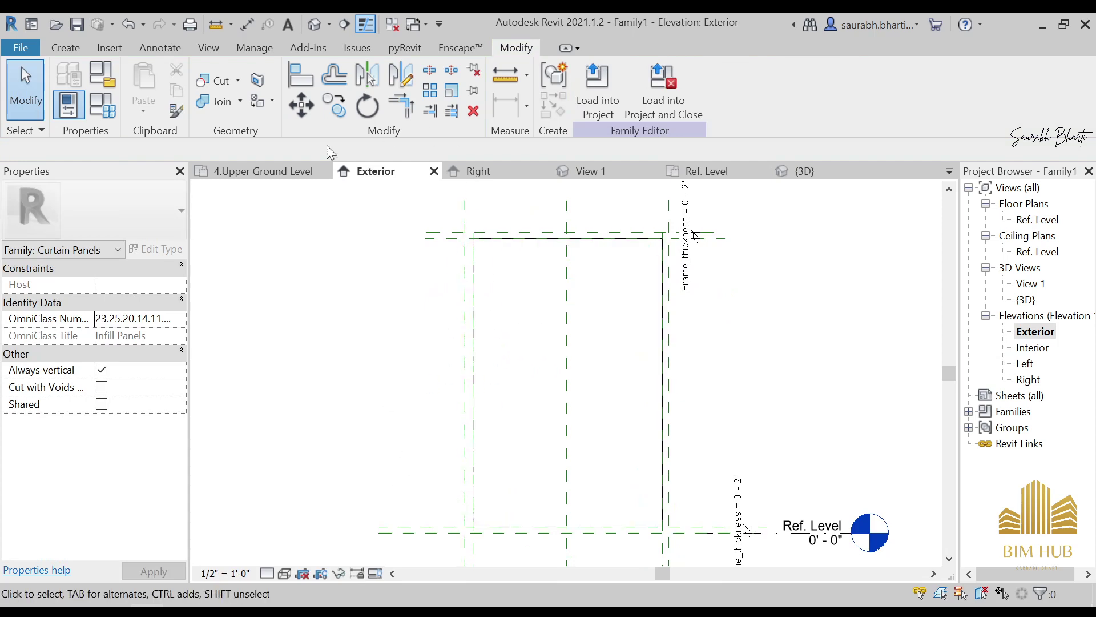
key("r")
key("p")
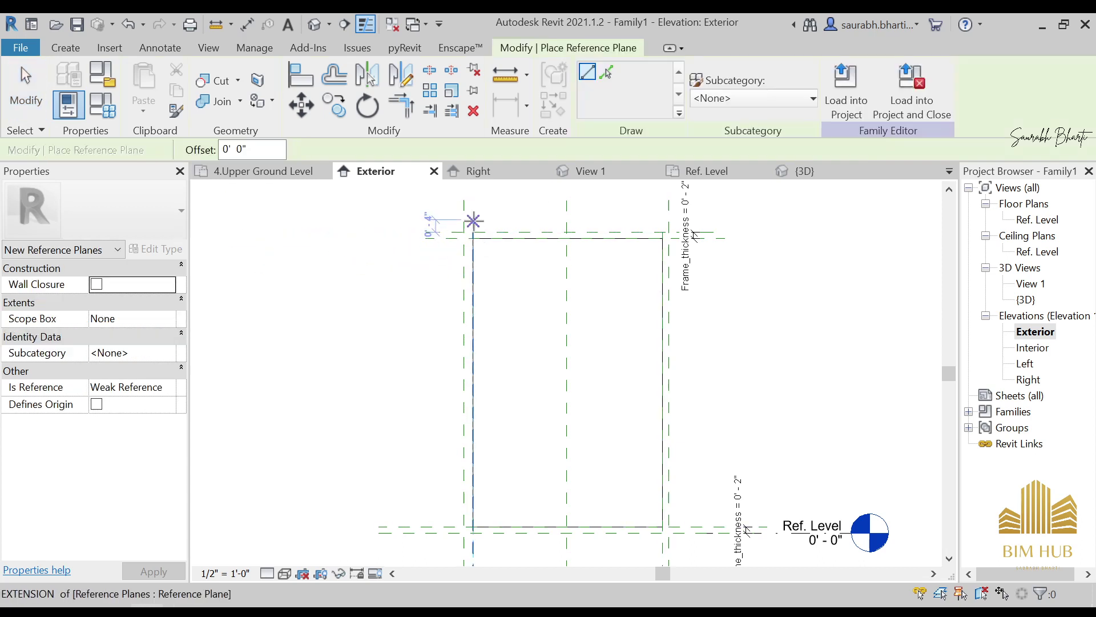
left_click(474, 237)
key("Escape")
key("Escape")
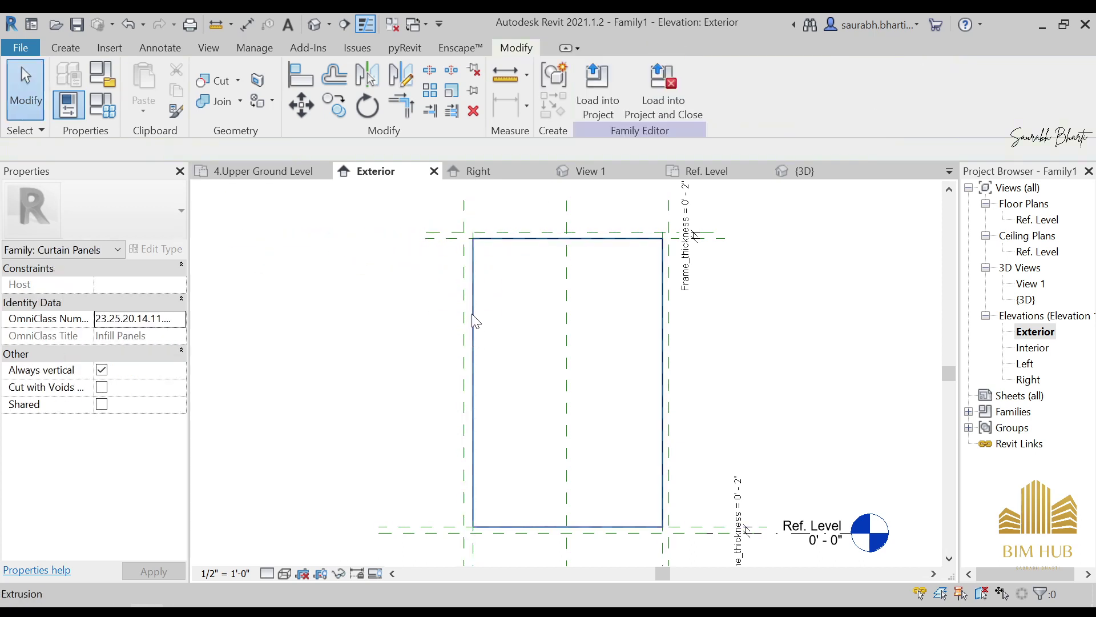
Step: Temporarily hide the glass extrusion in the Exterior elevation and restore it
left_click(474, 318)
key("h")
key("h")
left_click(474, 311)
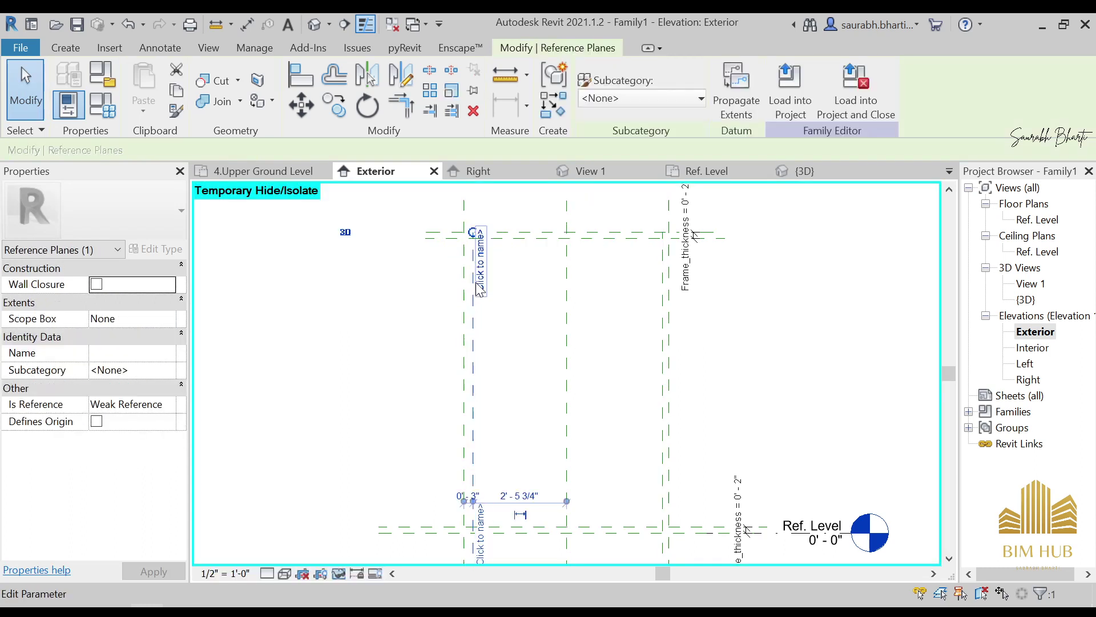
key("Escape")
key("h")
key("r")
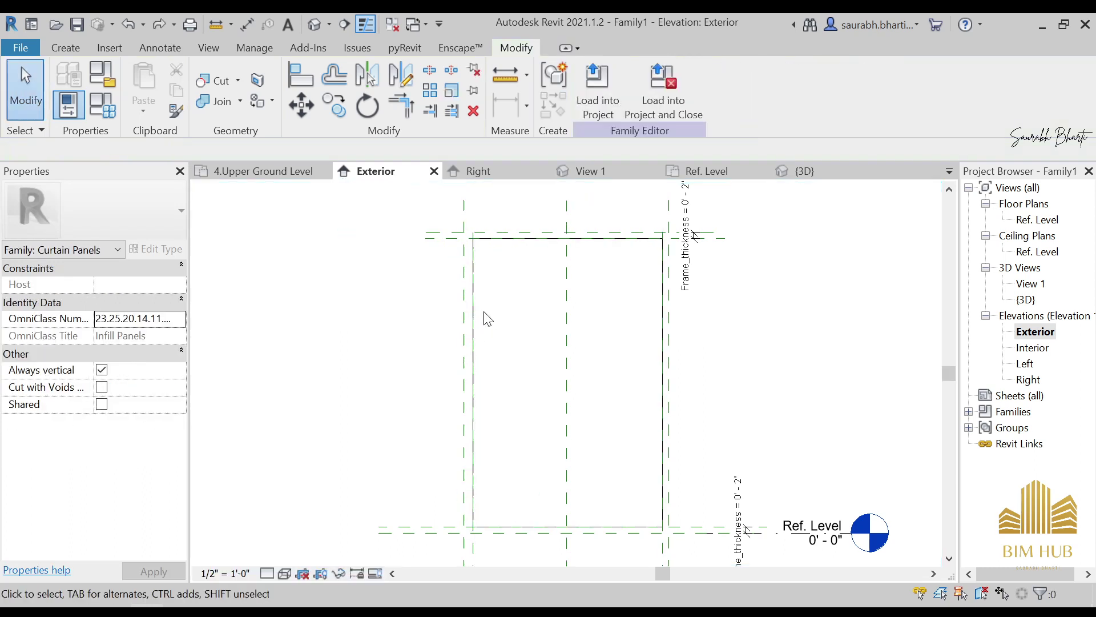
key("ctrl+y")
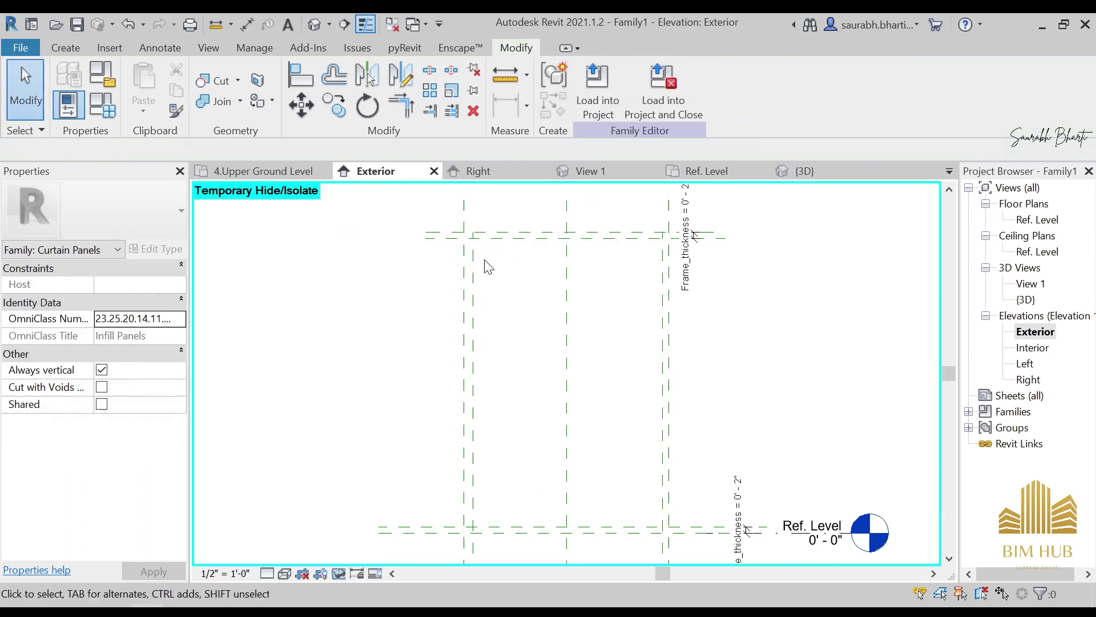
key("h")
key("r")
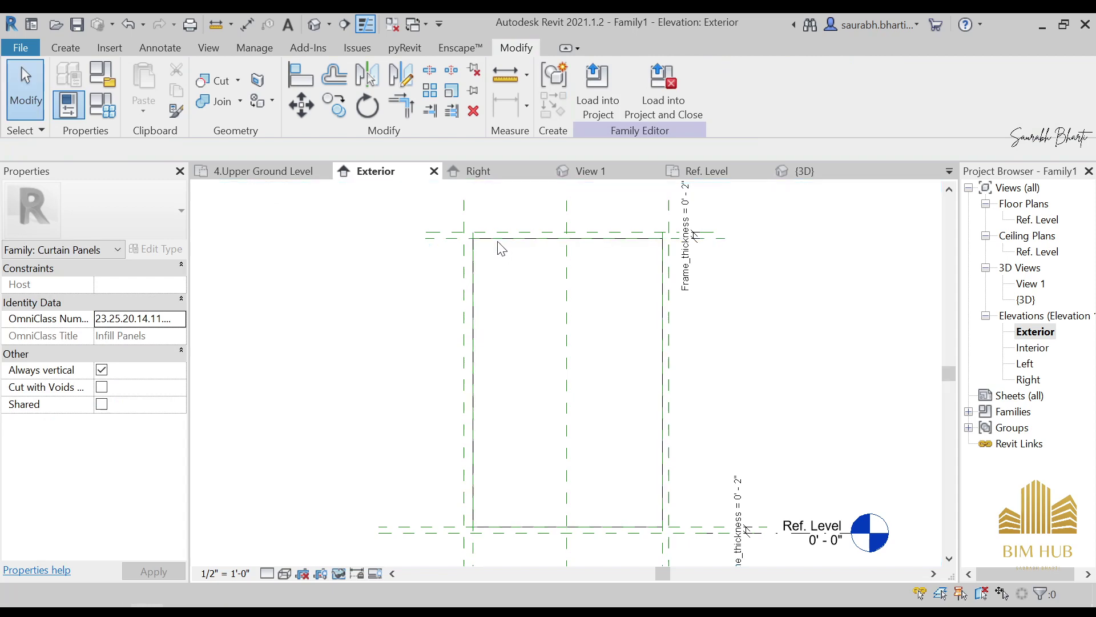
Step: Temporarily hide the glass extrusion and extend the upper ends of both inner vertical reference planes above the top reference plane
left_click(508, 239)
key("h")
key("h")
scroll(571, 308, "down", 2)
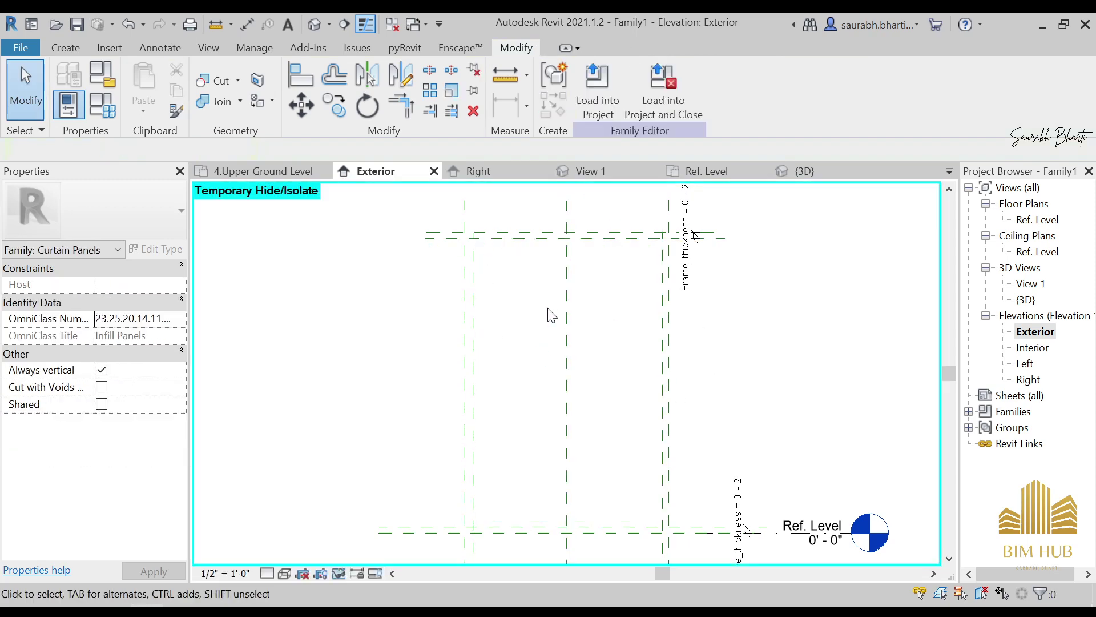
left_click(495, 289)
scroll(494, 279, "up", 4)
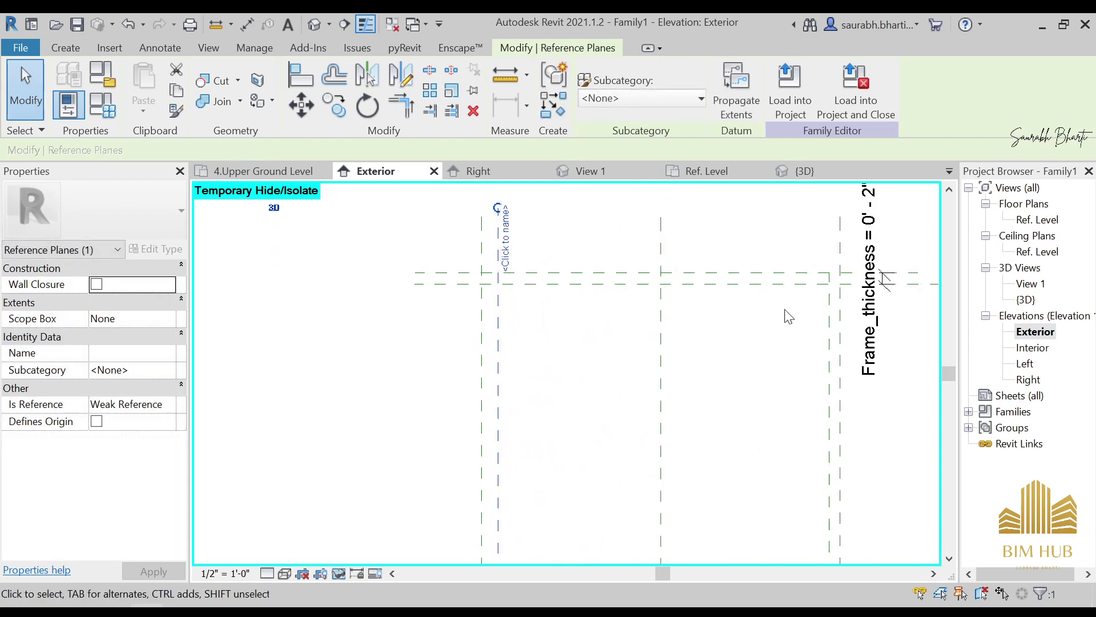
left_click(829, 320)
left_click_drag(827, 270, 827, 195)
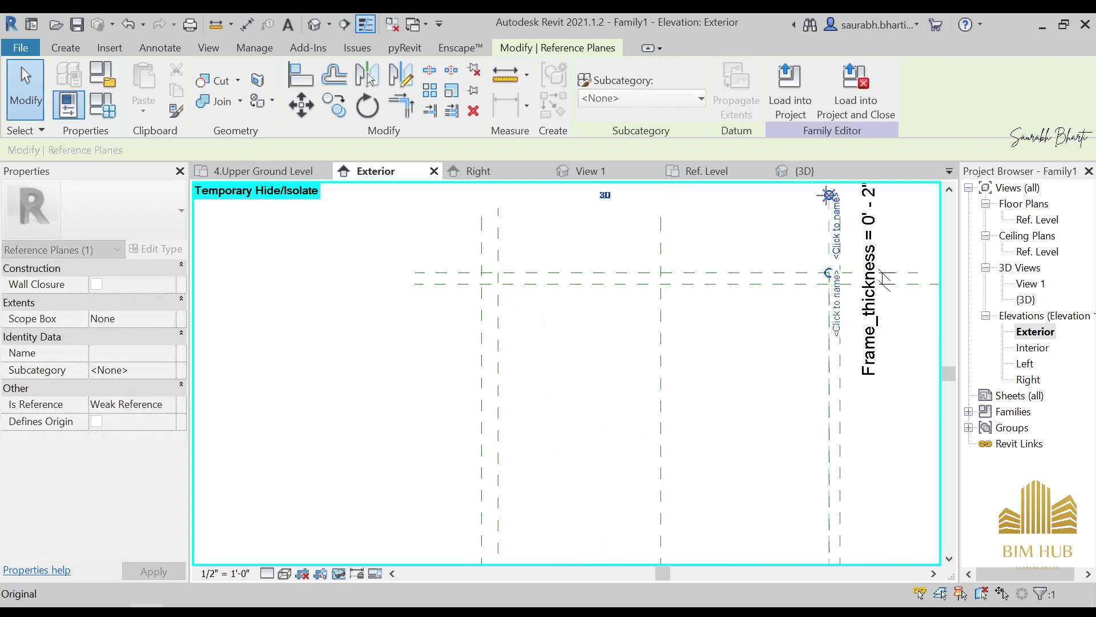
scroll(799, 242, "down", 2)
middle_click_drag(756, 393, 737, 217)
scroll(634, 442, "down", 2)
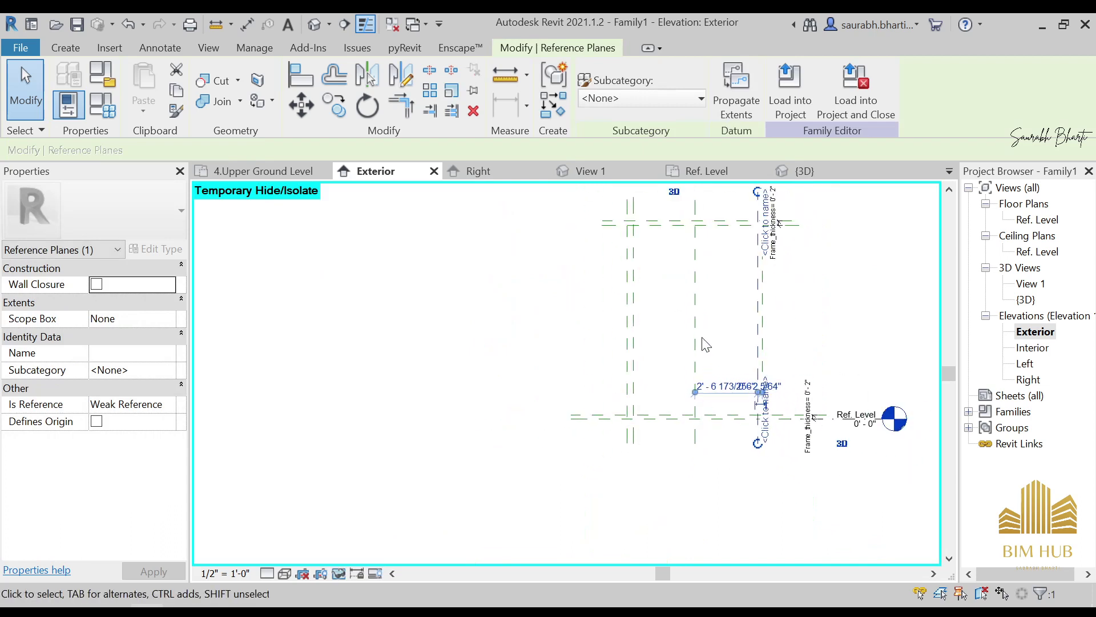
Step: Reset the temporary hide so the glass extrusion is shown in the Exterior elevation
left_click(505, 311)
key("h")
key("r")
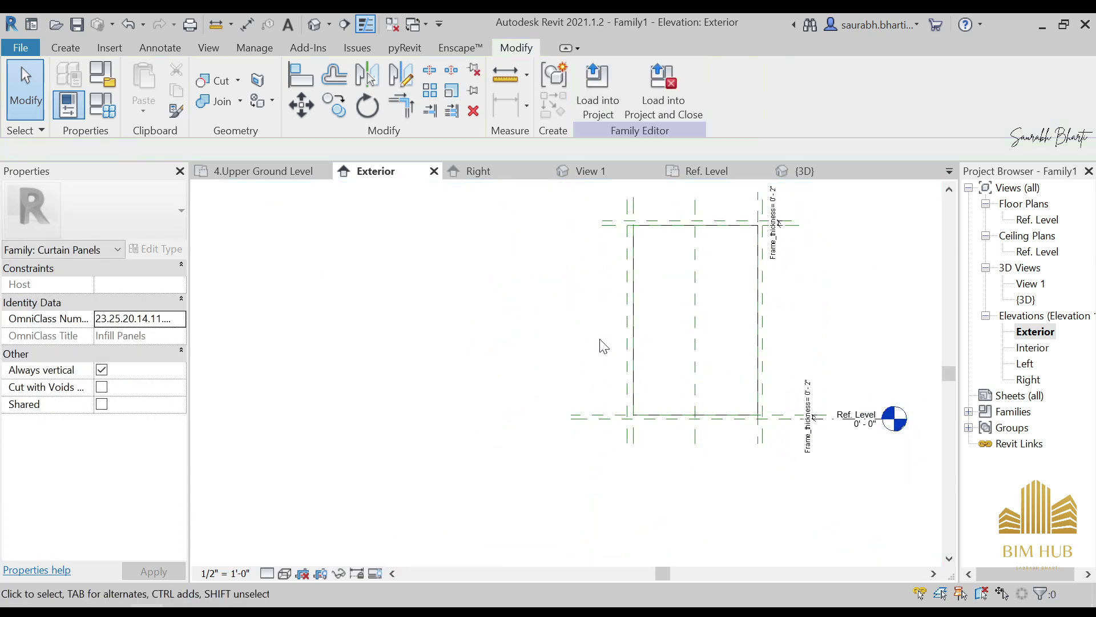
middle_click_drag(755, 315, 683, 374)
left_click(668, 296)
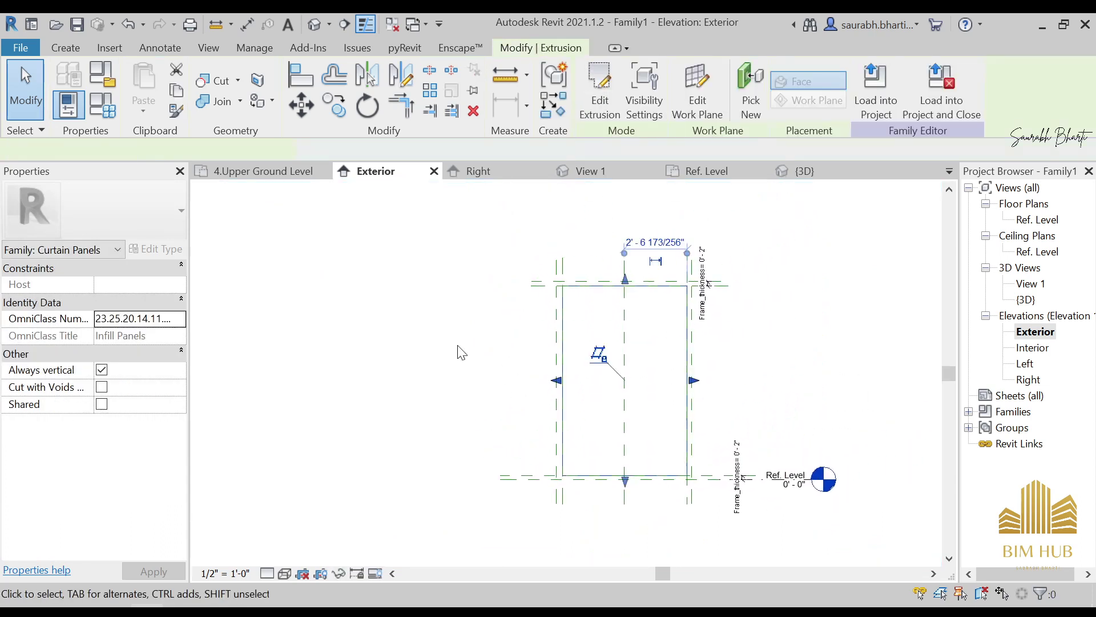
left_click(346, 352)
middle_click_drag(592, 365, 508, 349)
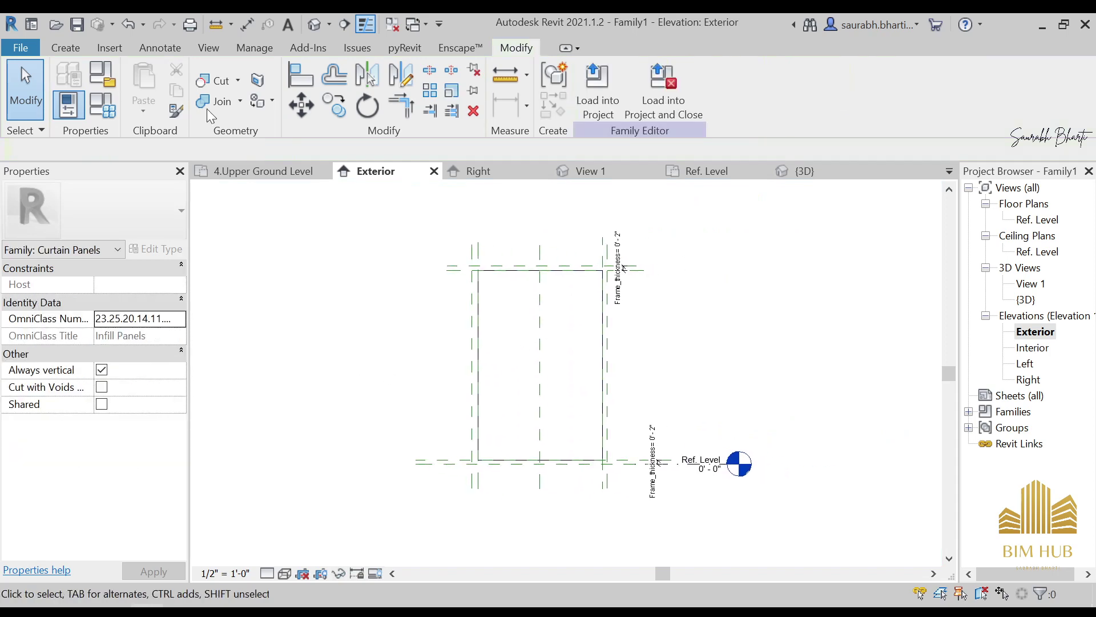
Step: Start a Sweep form in the Exterior elevation and begin its path sketch using picked lines
left_click(76, 48)
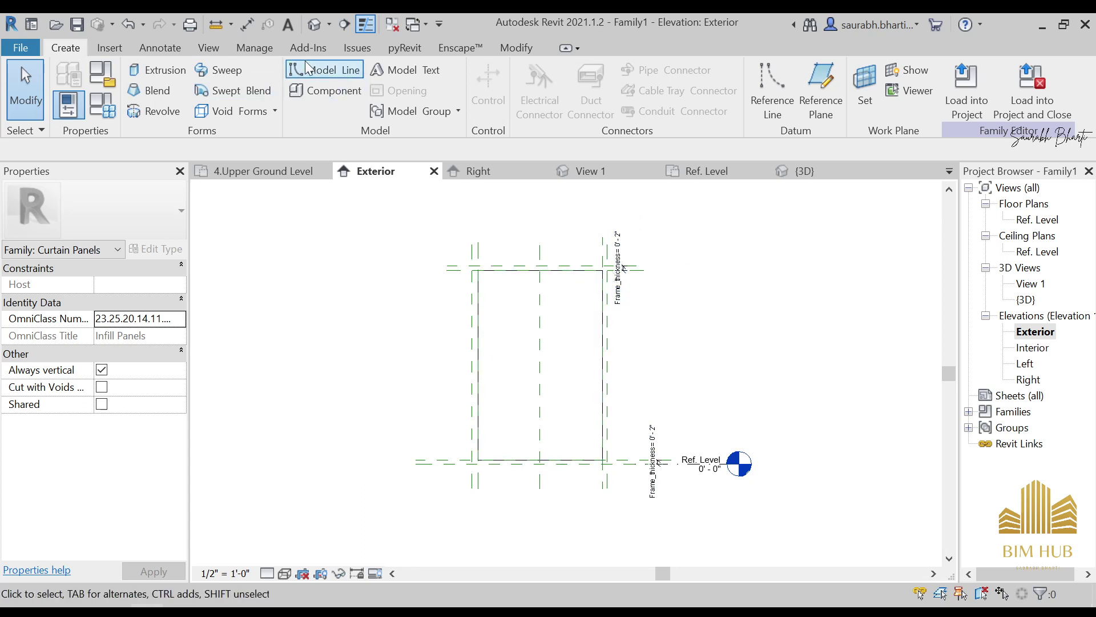
left_click(221, 73)
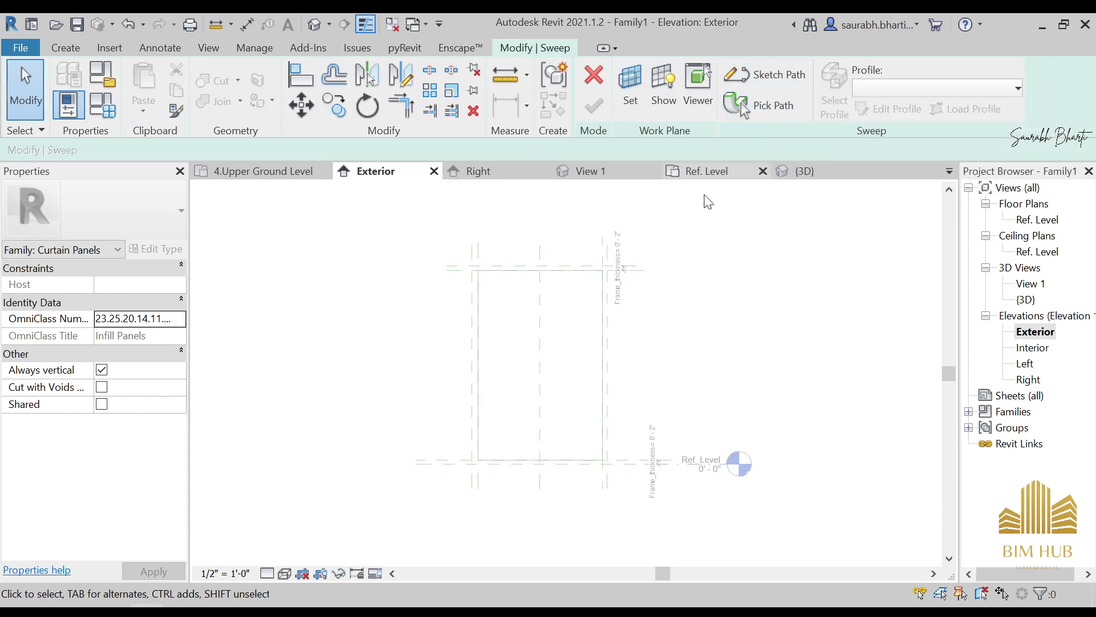
left_click(744, 76)
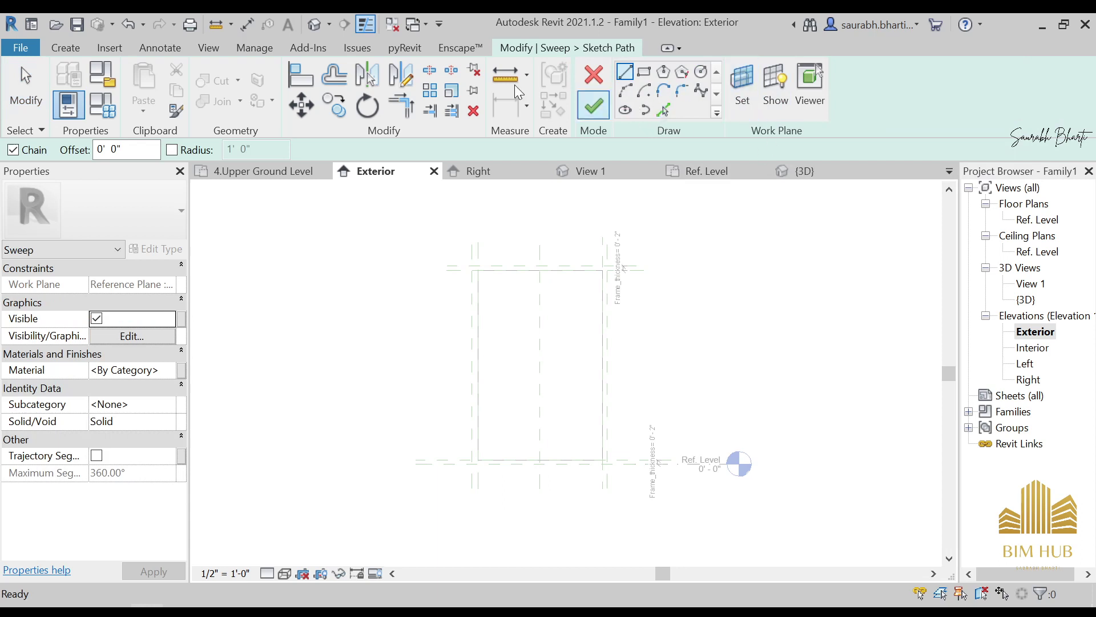
left_click(664, 110)
scroll(591, 418, "up", 3)
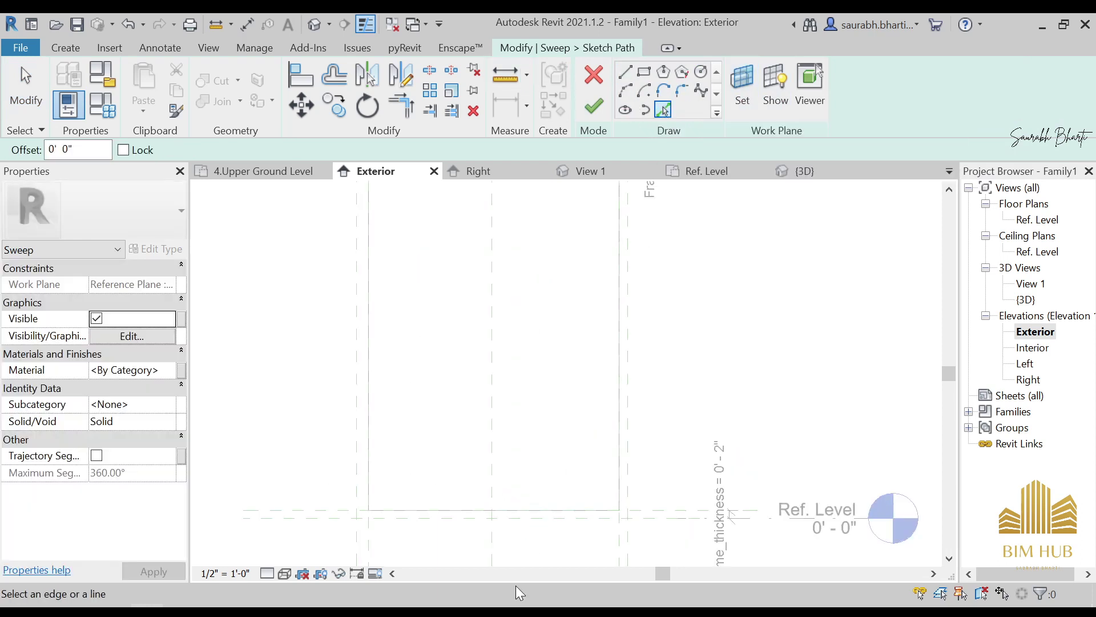
left_click(563, 508)
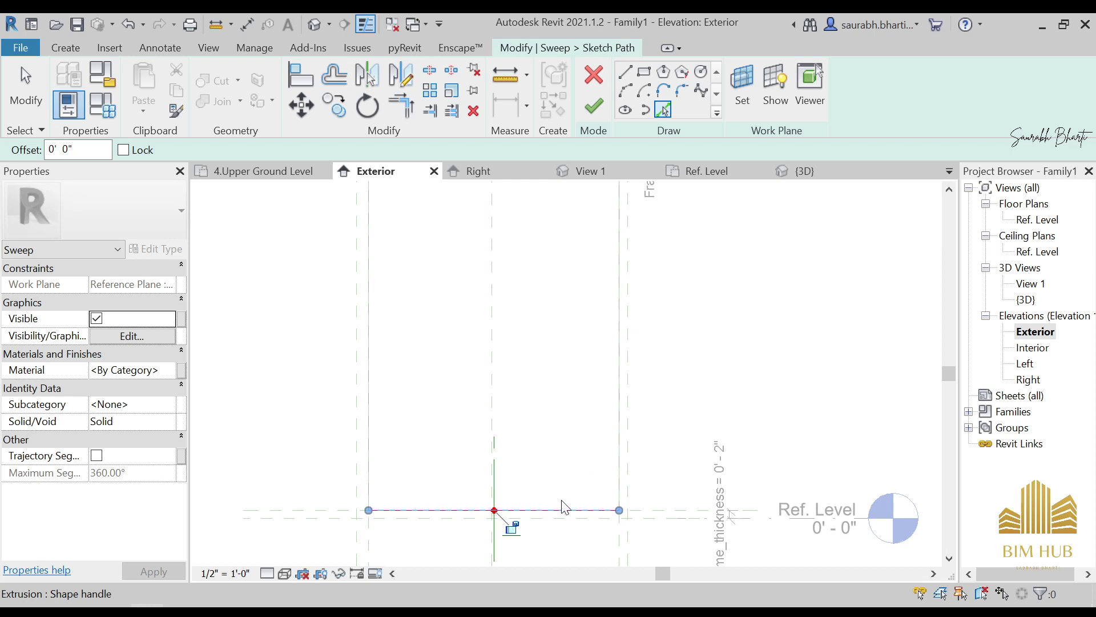
left_click(622, 429)
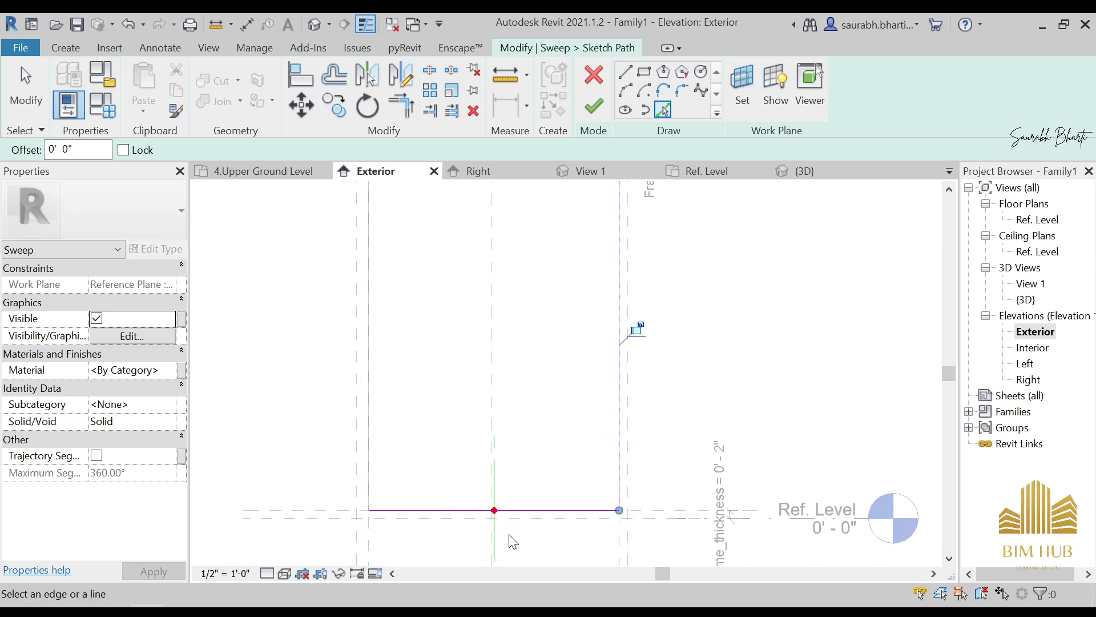
key("ctrl+z")
key("ctrl+z")
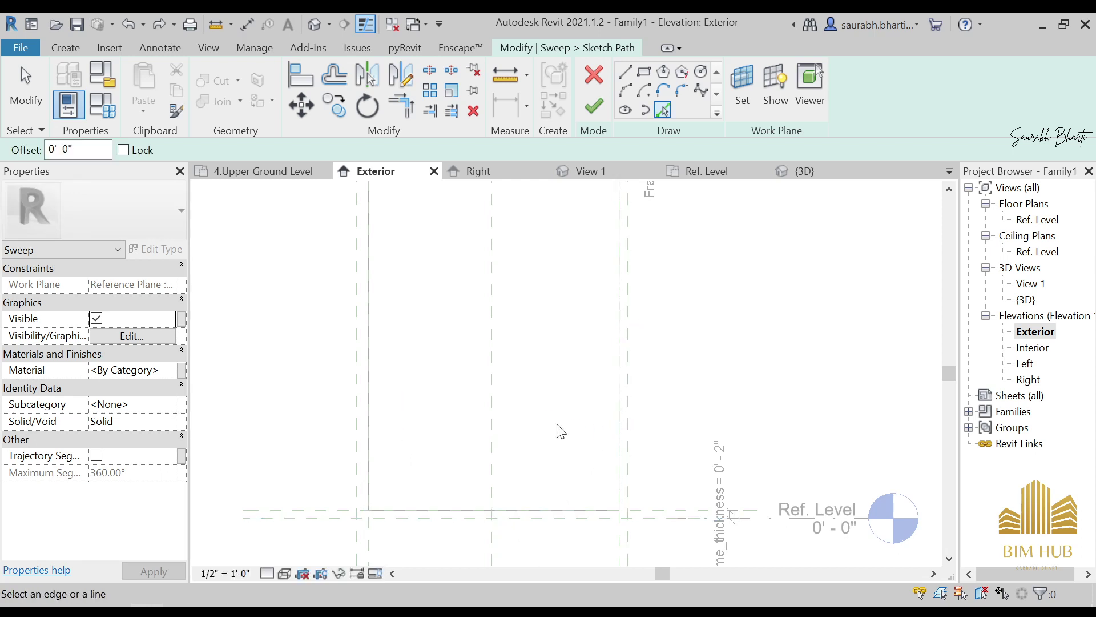
left_click(517, 520)
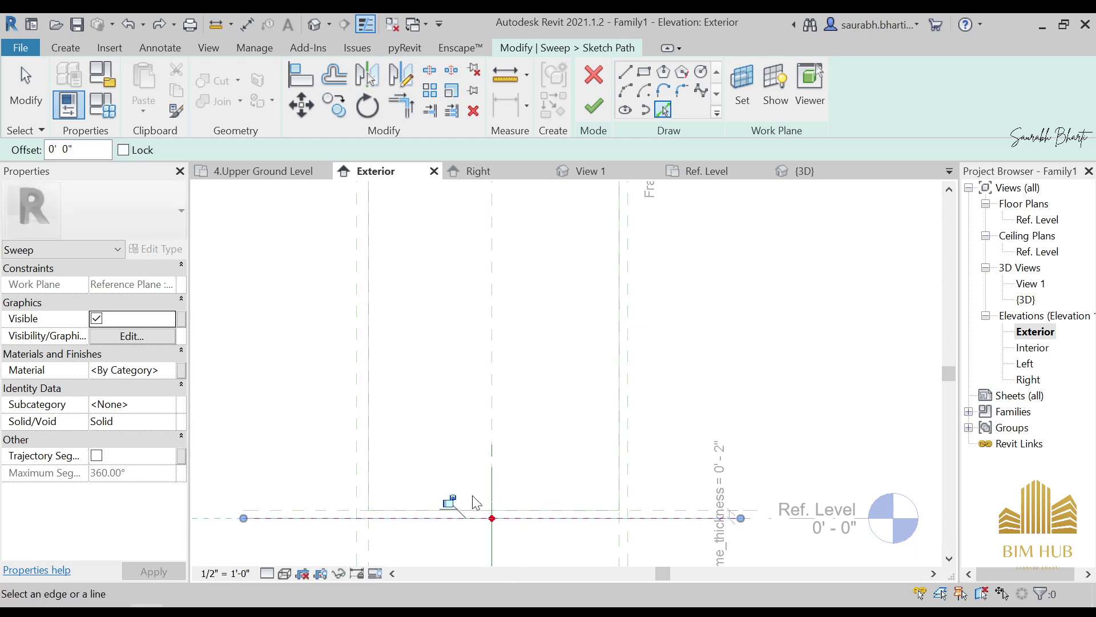
left_click(633, 422)
scroll(616, 411, "down", 3)
key("Escape")
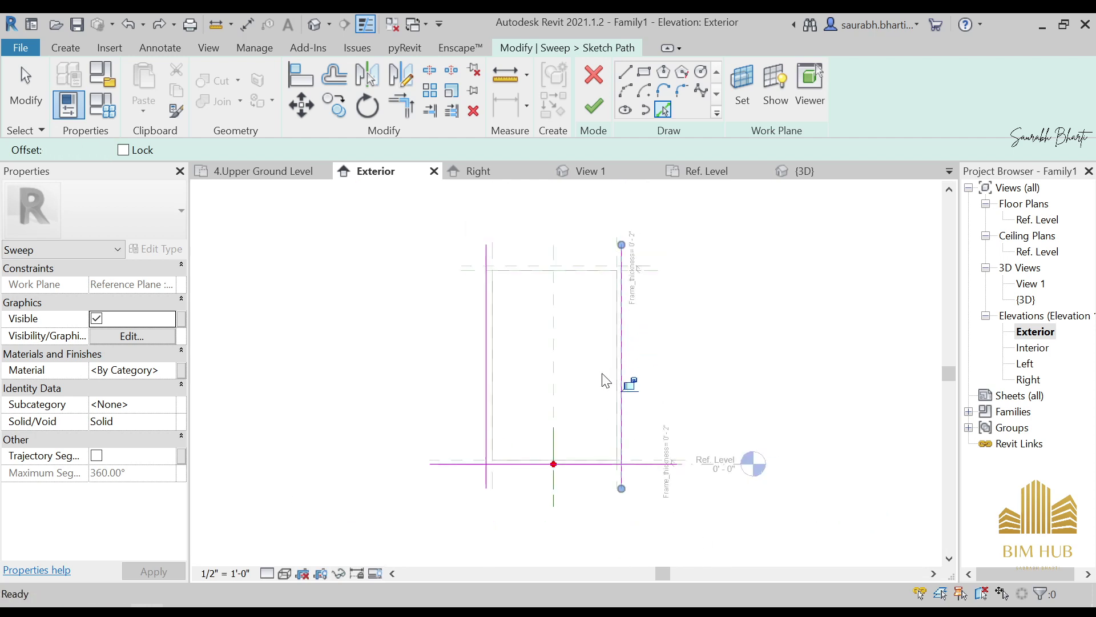
scroll(609, 380, "up", 3)
Step: Pick the lowest horizontal and left outer vertical reference planes as sweep path lines and lock both lines to them
key("p")
key("l")
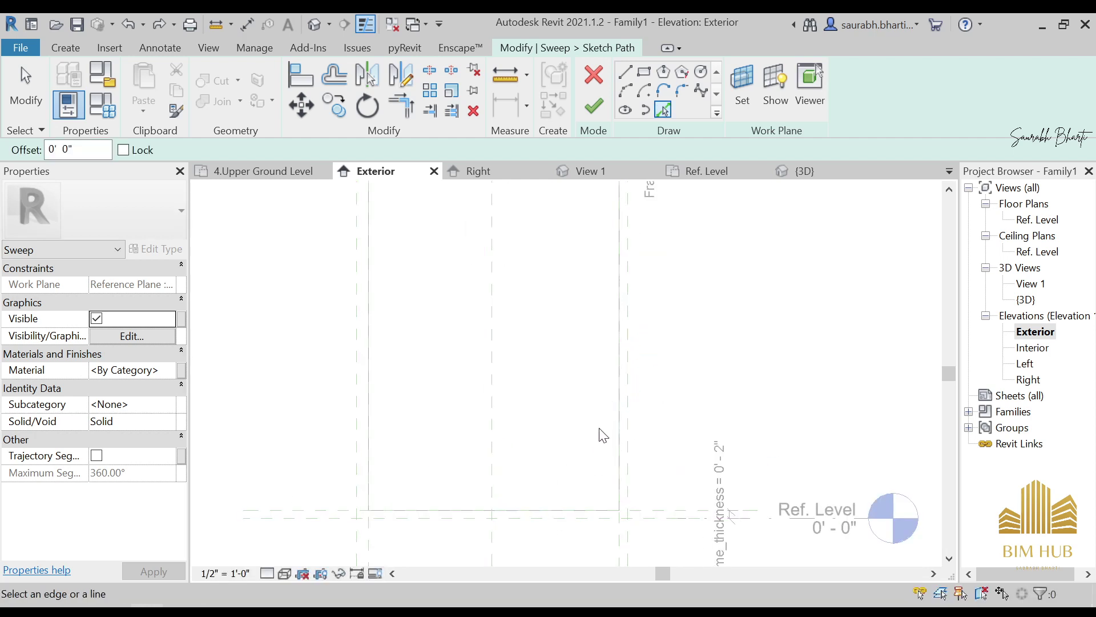
scroll(617, 472, "down", 1)
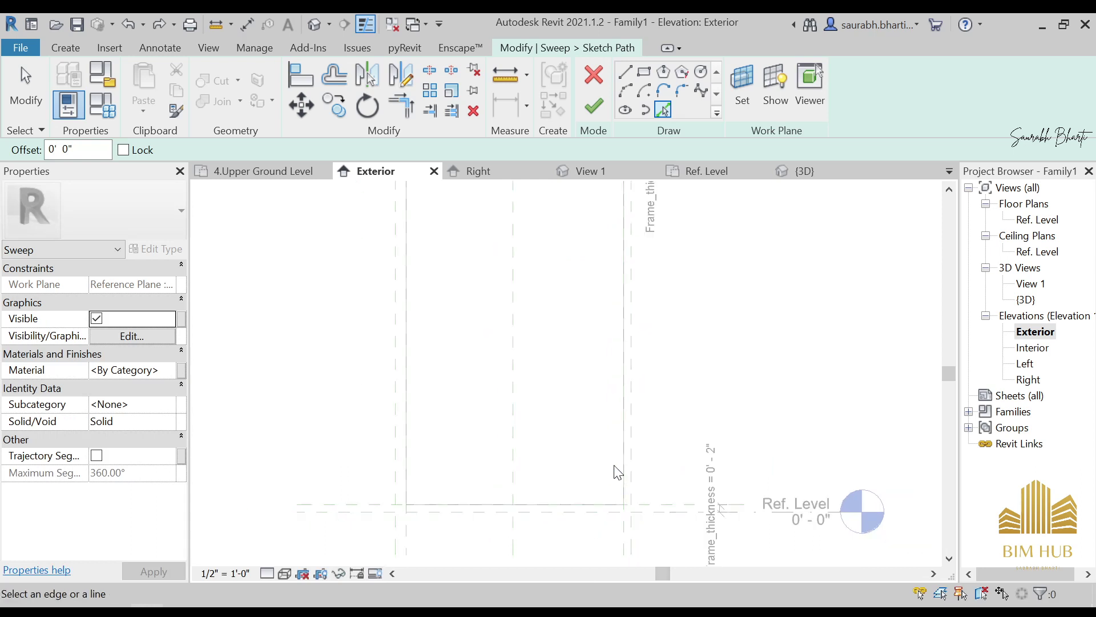
left_click(542, 522)
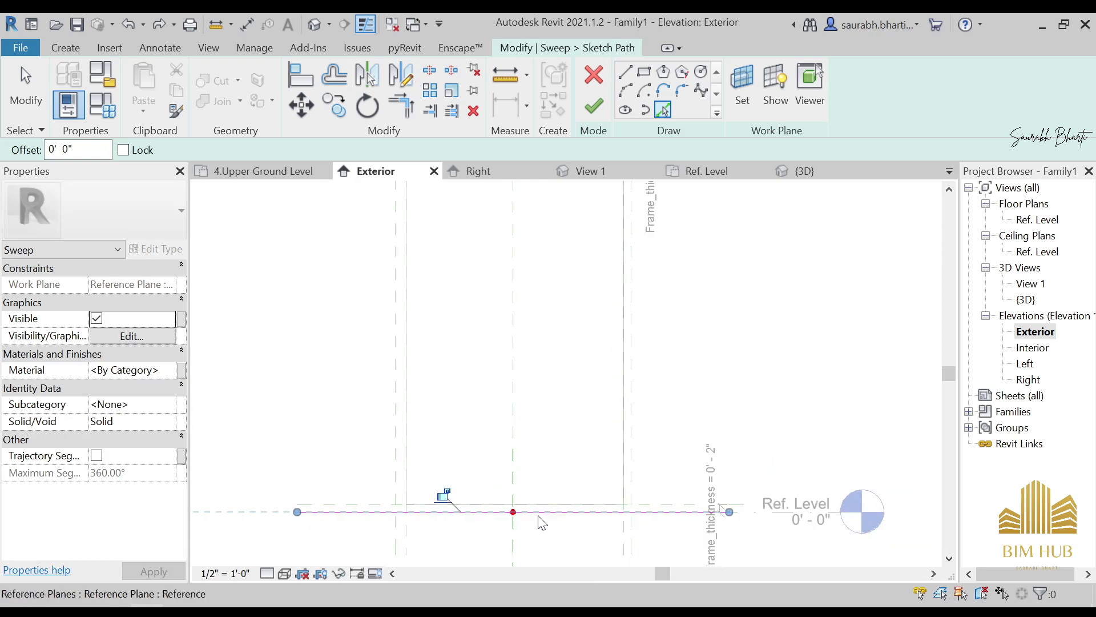
middle_click_drag(371, 426, 424, 428)
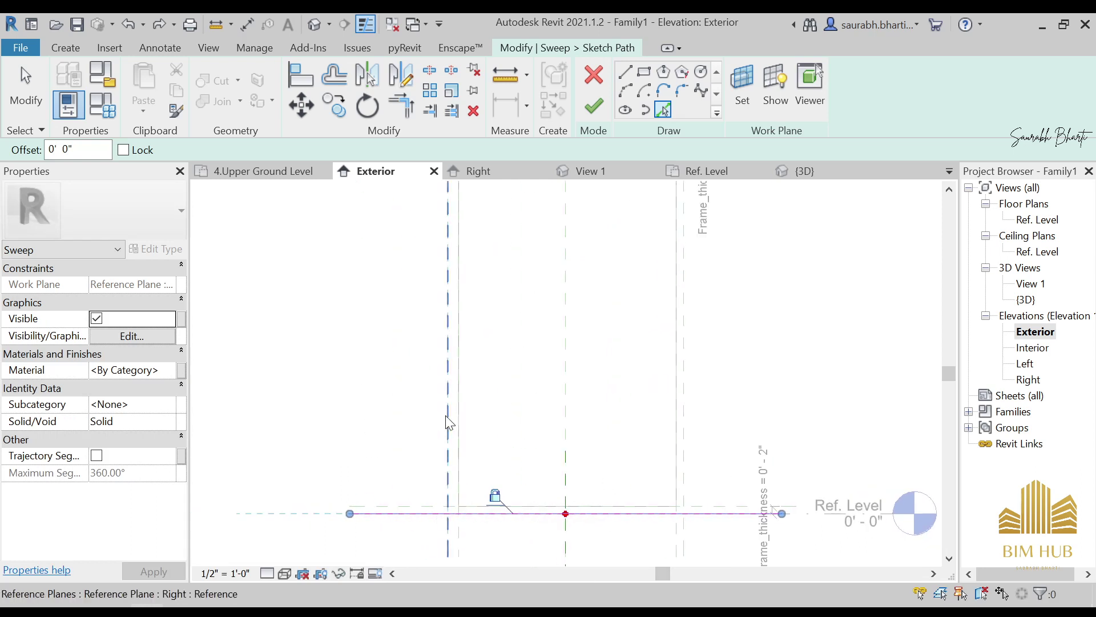
left_click(448, 421)
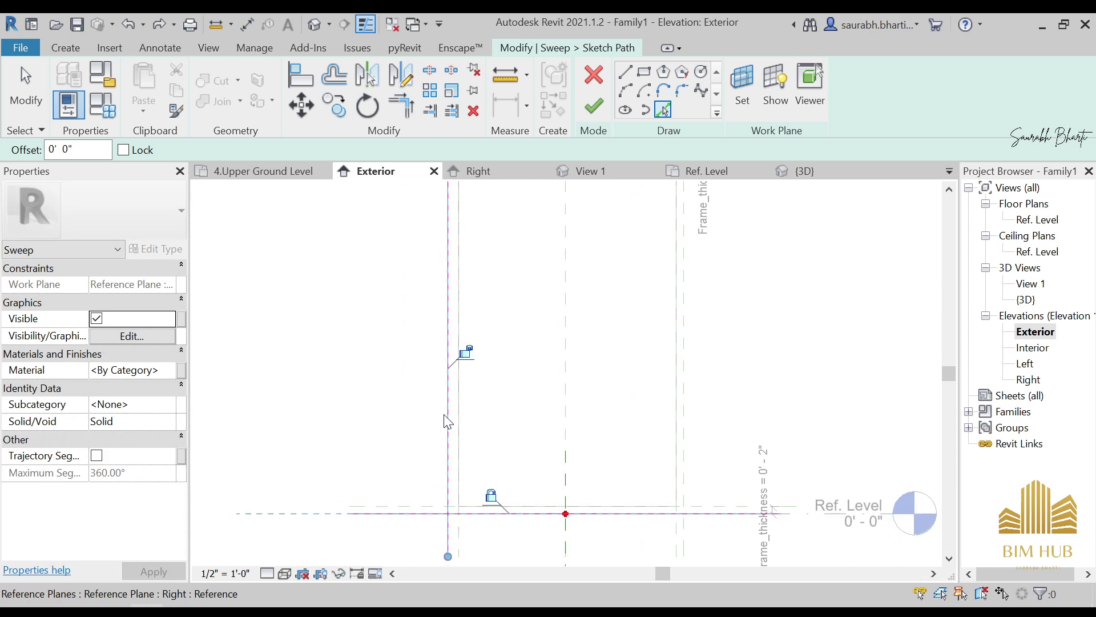
left_click(464, 351)
Step: Add sweep path lines on the right outer vertical and uppermost horizontal reference planes and lock both to the planes
left_click(697, 344)
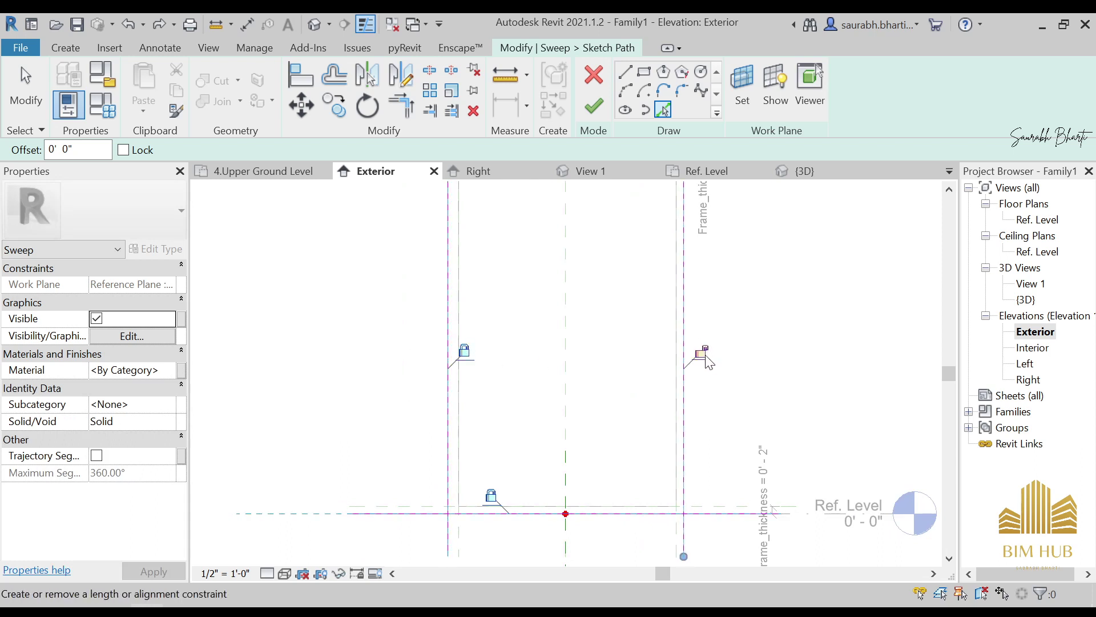
scroll(663, 247, "down", 1)
middle_click_drag(662, 247, 611, 485)
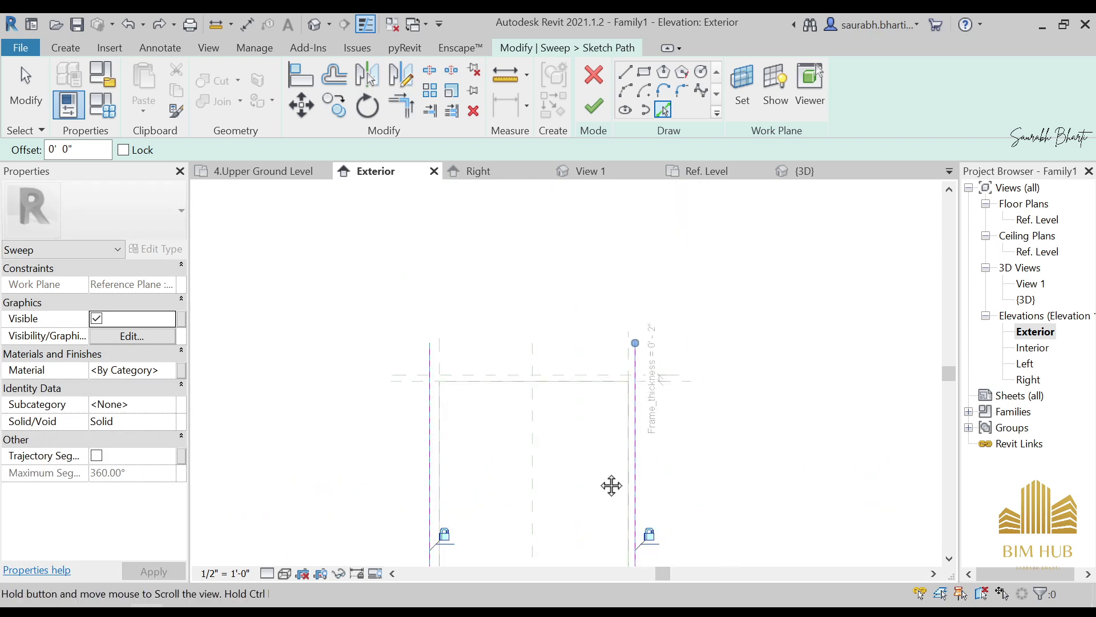
left_click(574, 379)
left_click(554, 395)
middle_click_drag(555, 400, 583, 441)
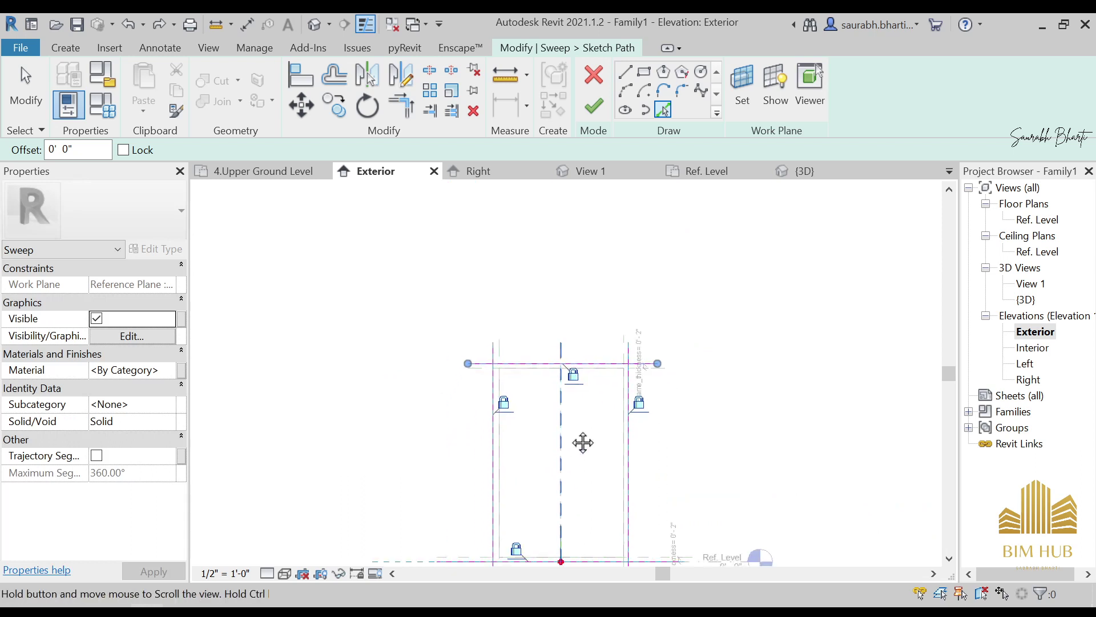
Step: Trim the four path lines at their corners into a closed rectangle and finish the path sketch
scroll(588, 409, "down", 1)
key("Escape")
key("t")
key("r")
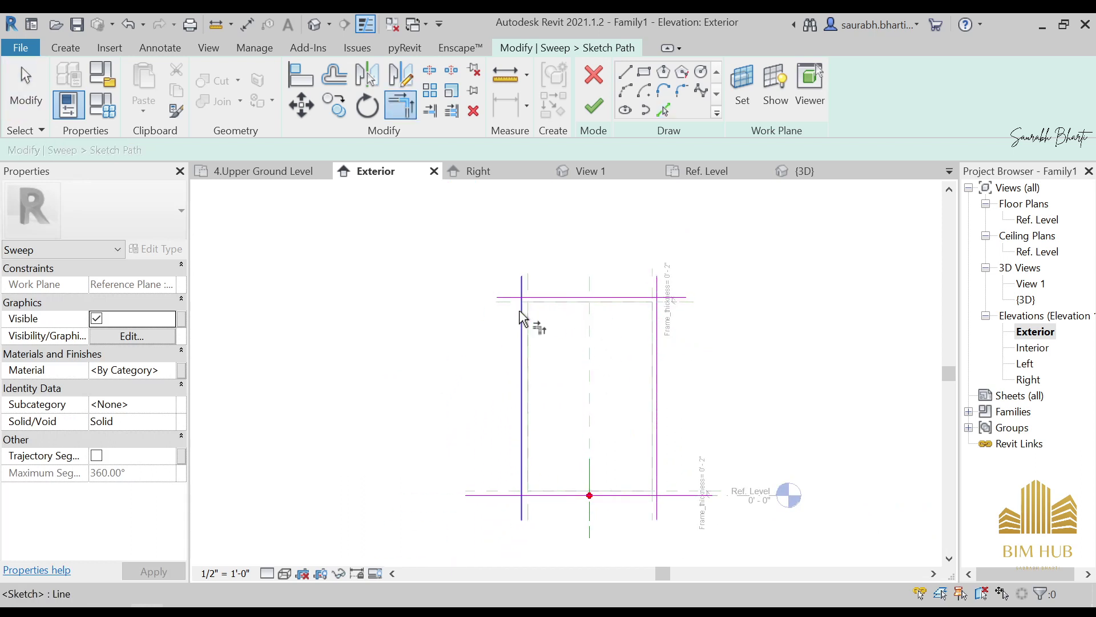
left_click(624, 297)
left_click(657, 335)
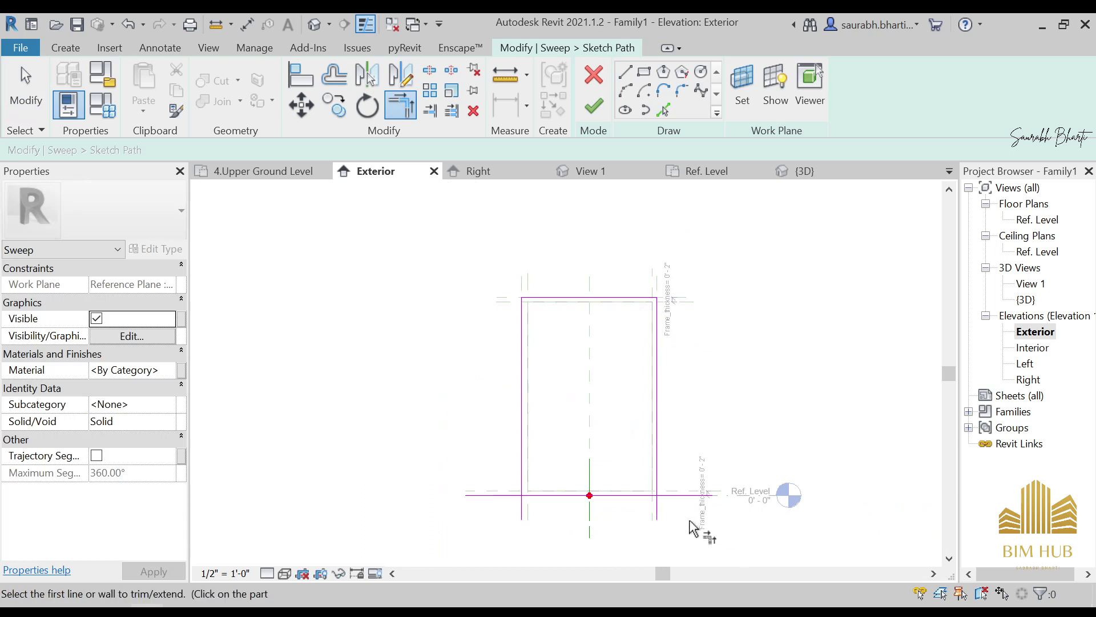
left_click(682, 495)
left_click(657, 485)
left_click(542, 496)
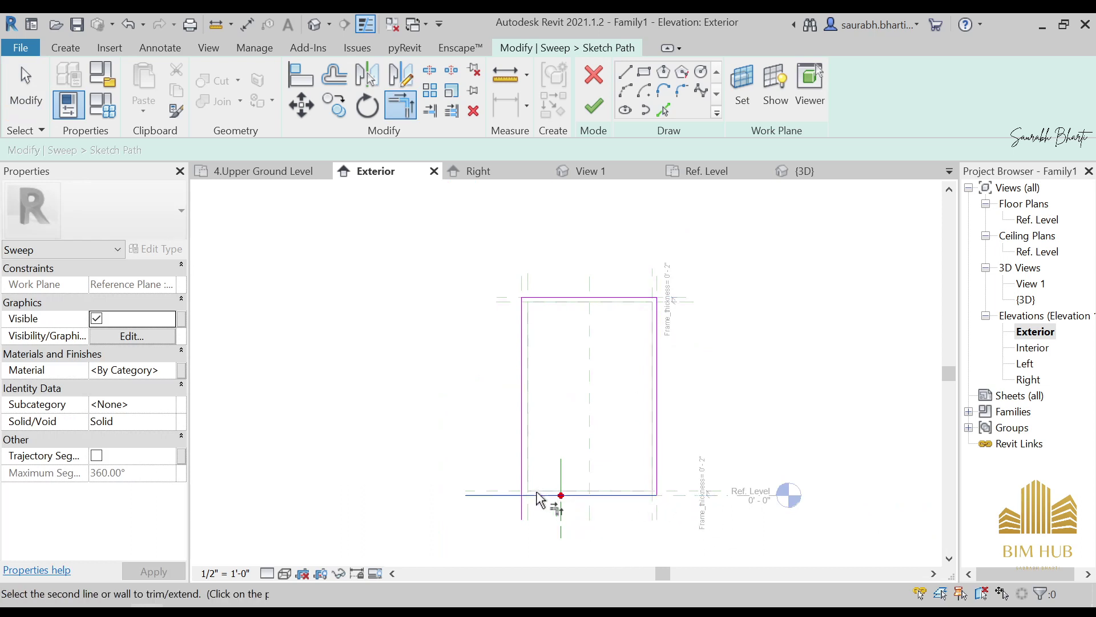
left_click(521, 482)
scroll(535, 489, "down", 2)
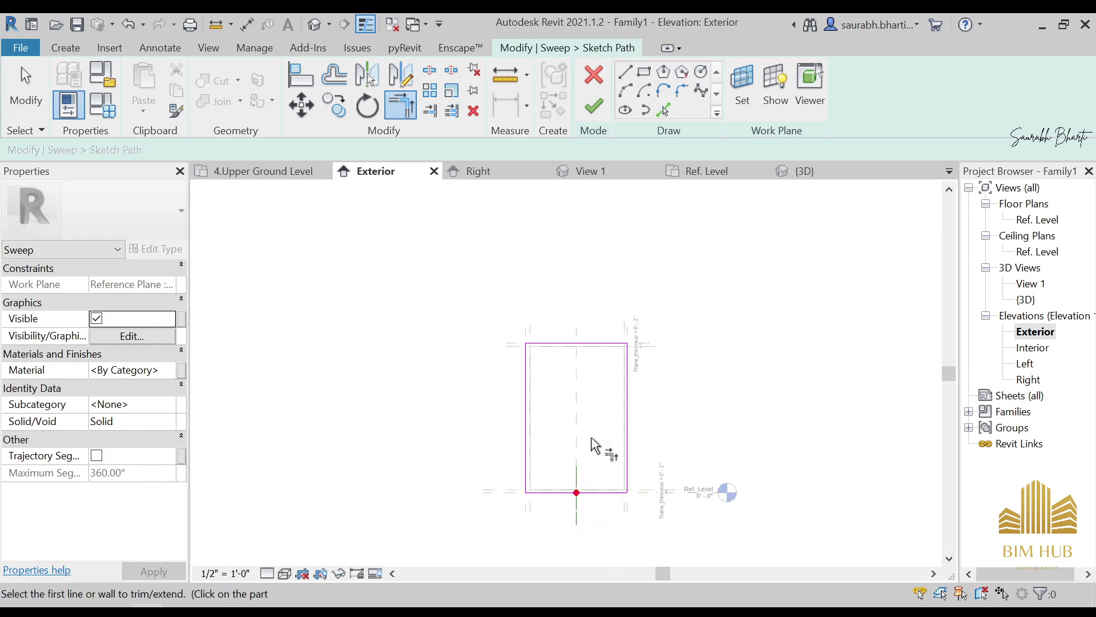
middle_click_drag(581, 383, 576, 353)
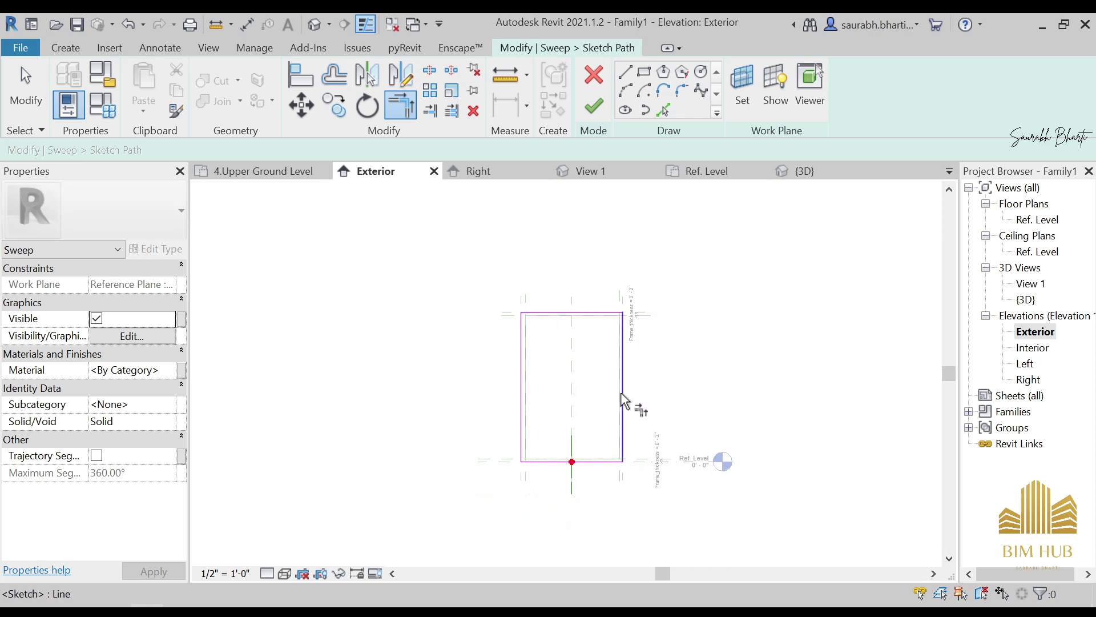
left_click(594, 106)
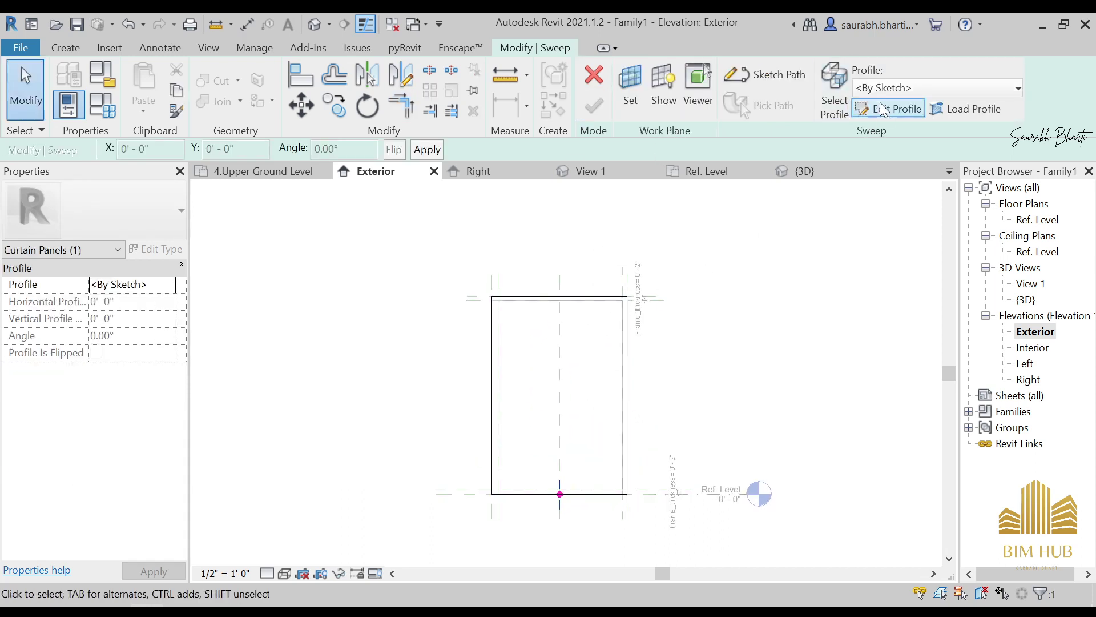
Step: Open the sweep's profile for sketching in the Left elevation view
left_click(889, 108)
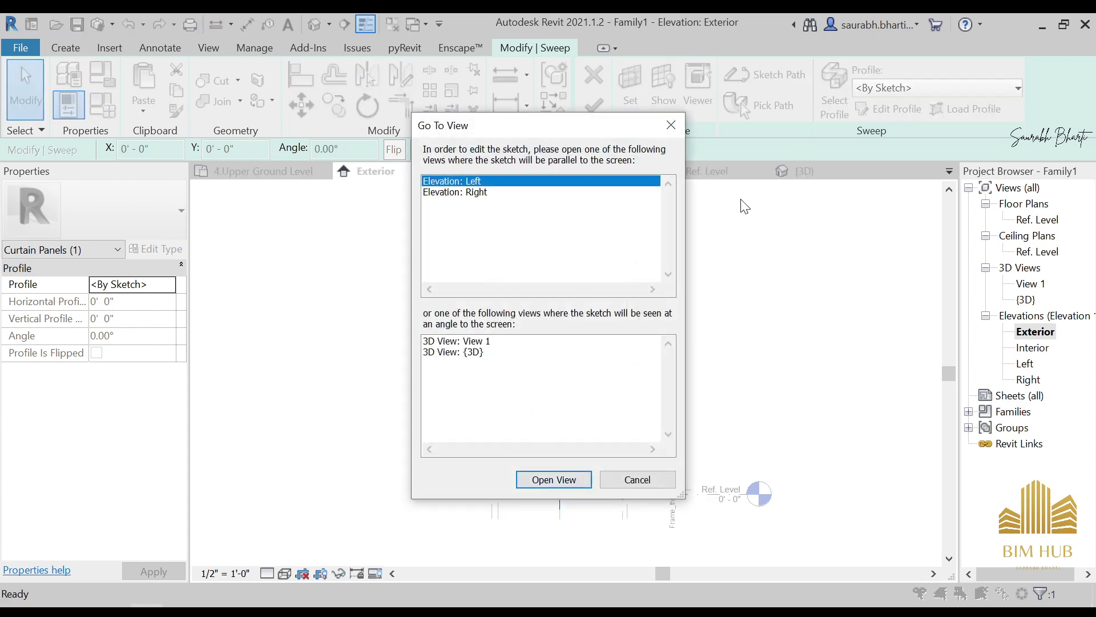
left_click(680, 131)
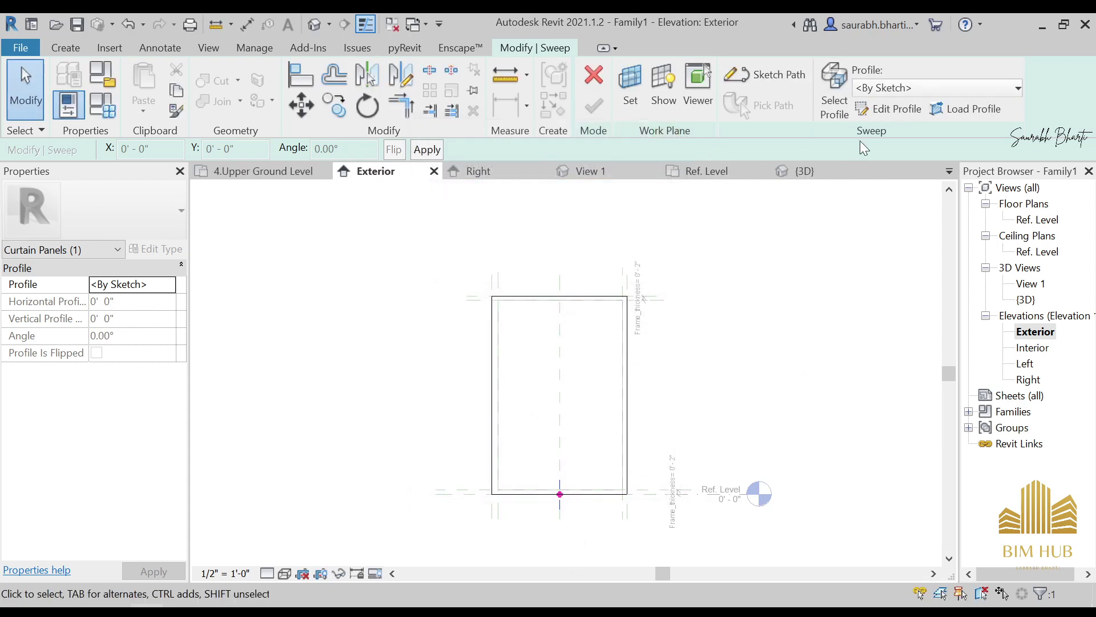
left_click(889, 108)
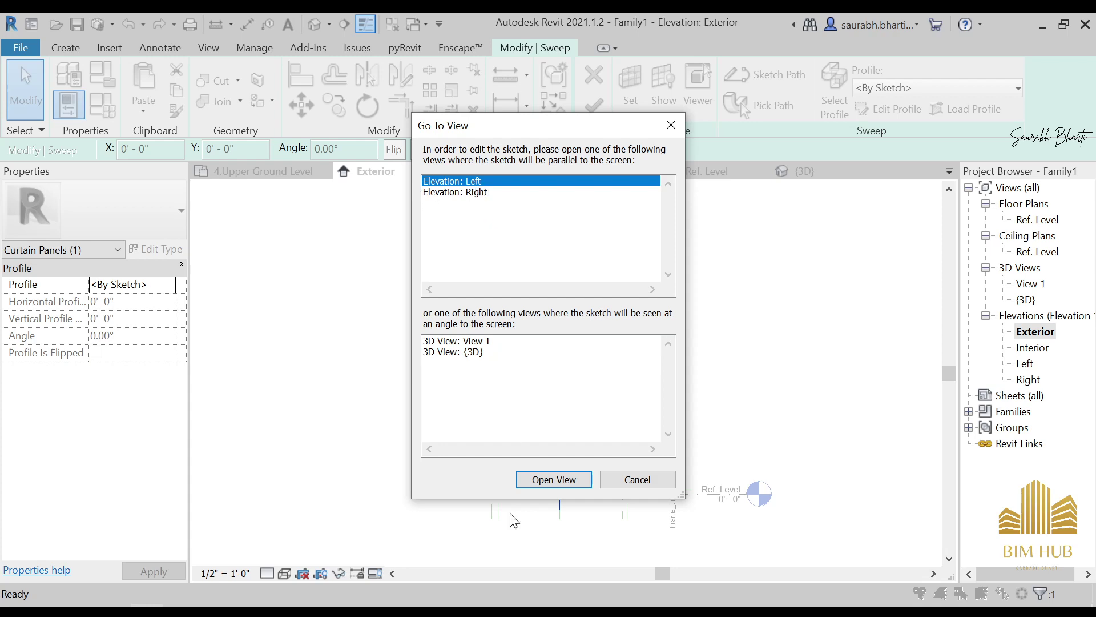
left_click(565, 484)
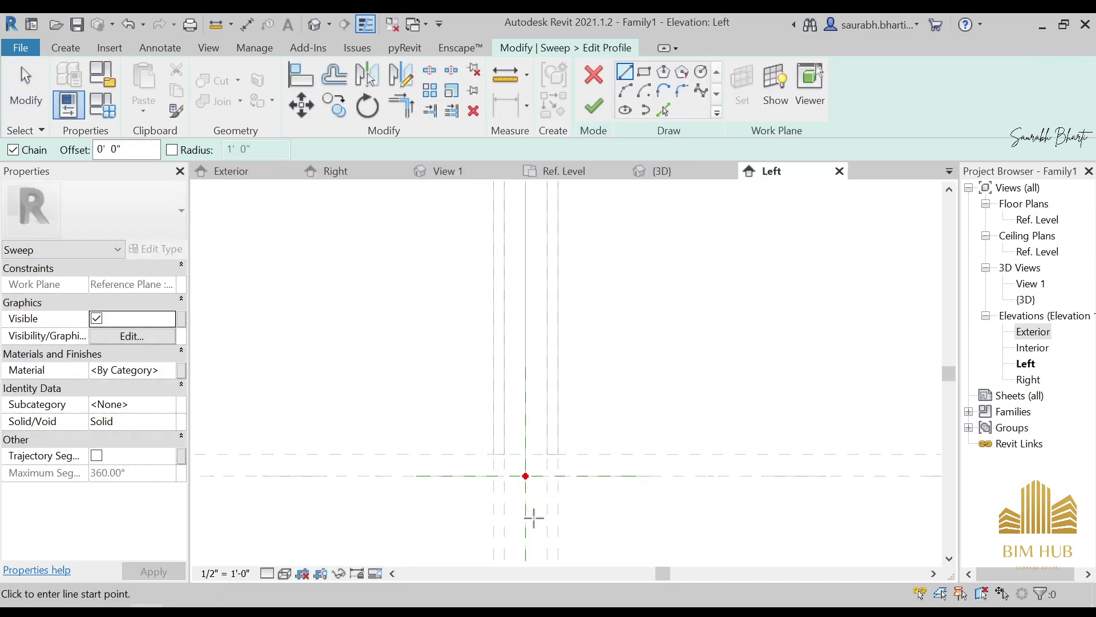
Step: Sketch a closed U-shaped frame profile around the glass bottoms, about 10" wide inside with legs about 3" thick
scroll(532, 516, "up", 5)
scroll(403, 367, "down", 2)
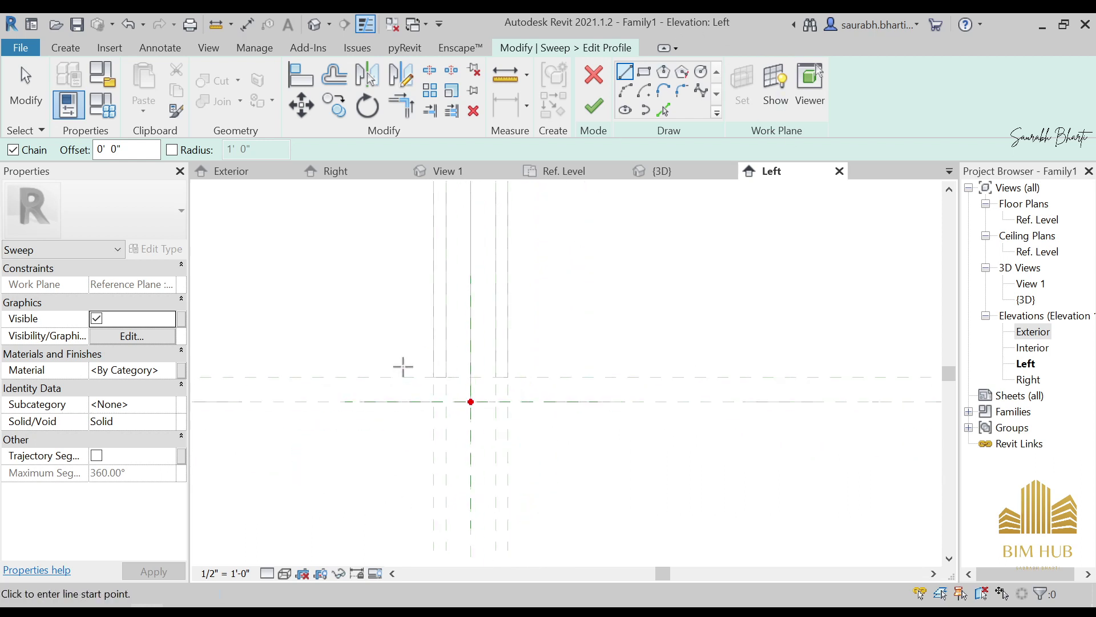
left_click(405, 444)
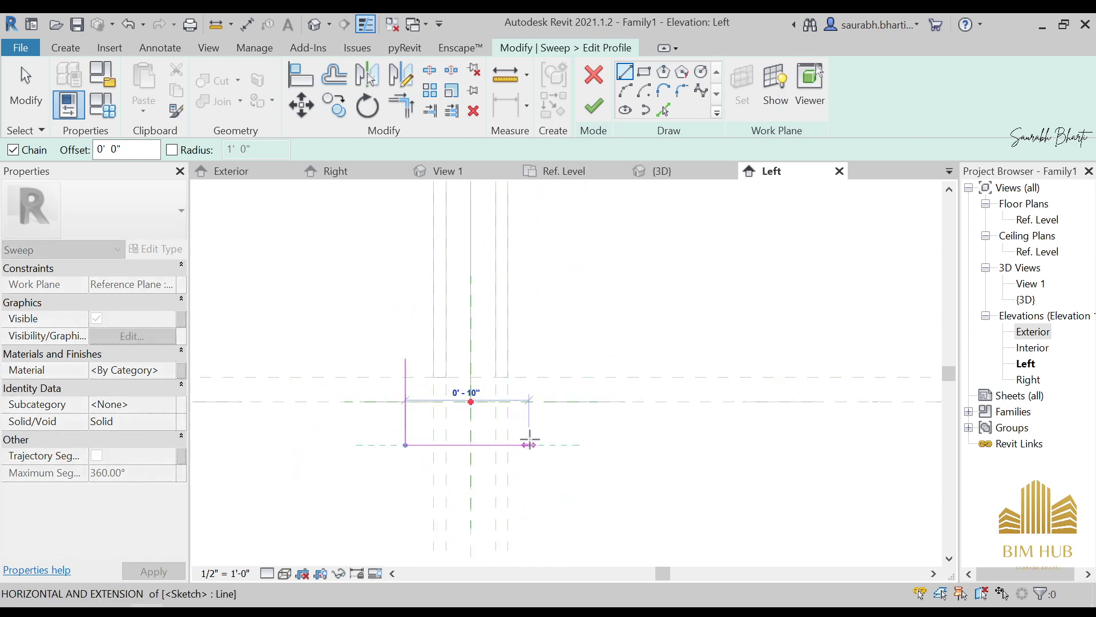
left_click(530, 445)
left_click(529, 346)
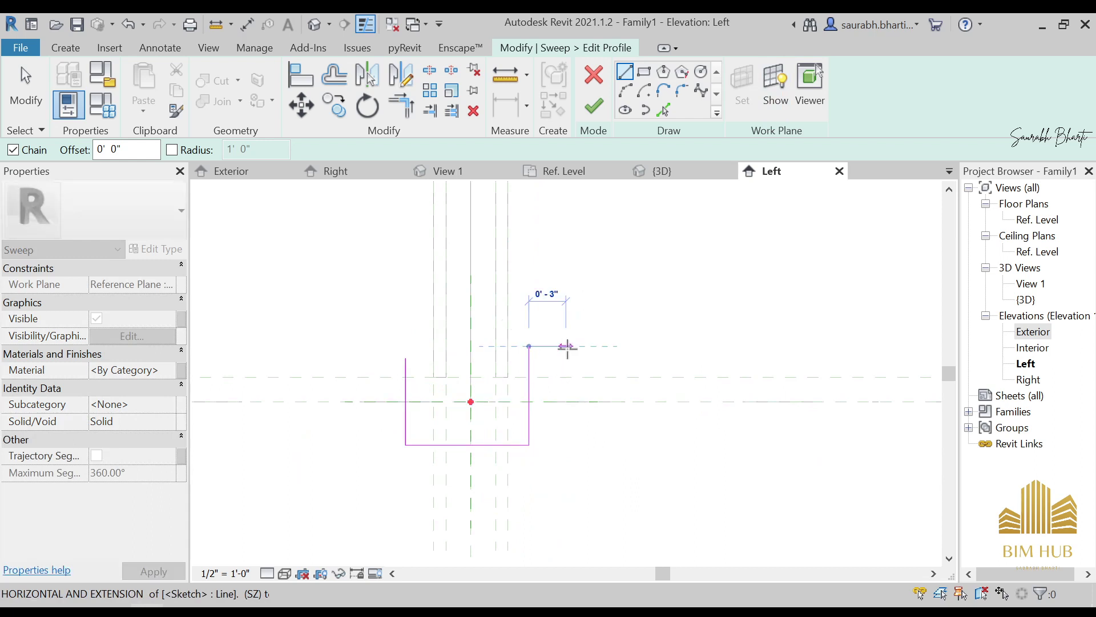
left_click(566, 346)
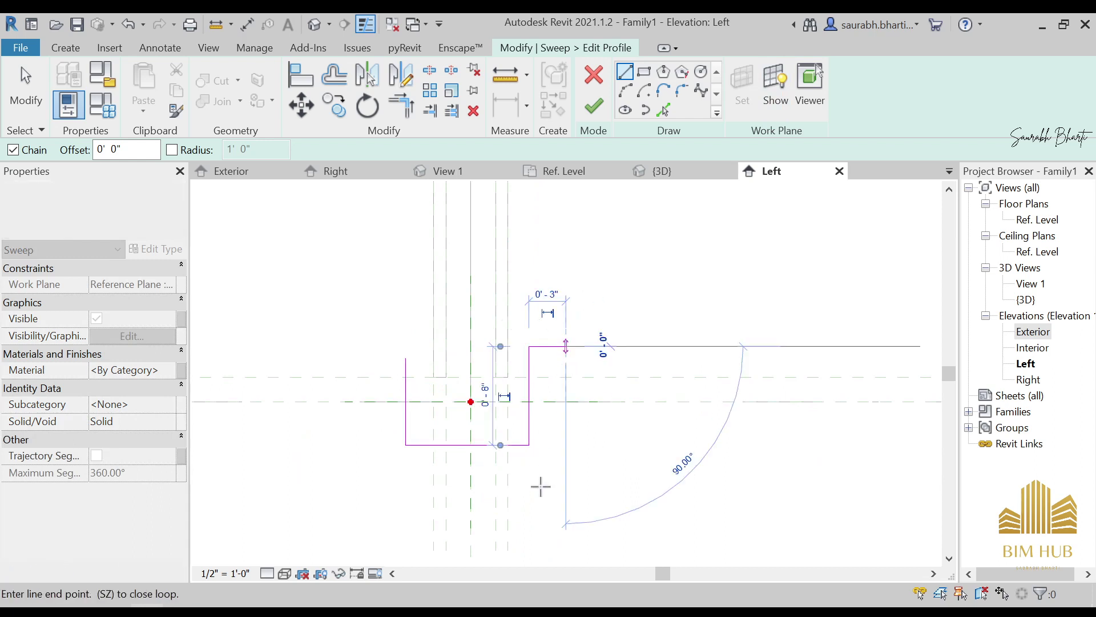
left_click(566, 507)
left_click(368, 507)
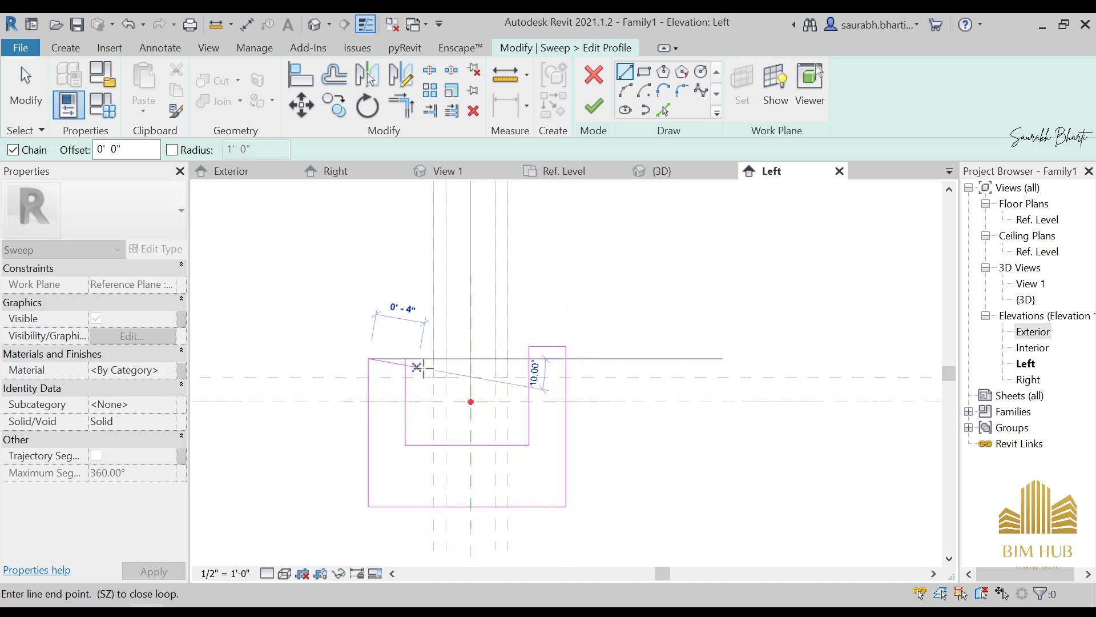
left_click(368, 358)
left_click(405, 358)
key("Escape")
Step: Align the tops of both frame profile legs to the horizontal reference plane at the glass bottoms and lock them
scroll(466, 398, "up", 2)
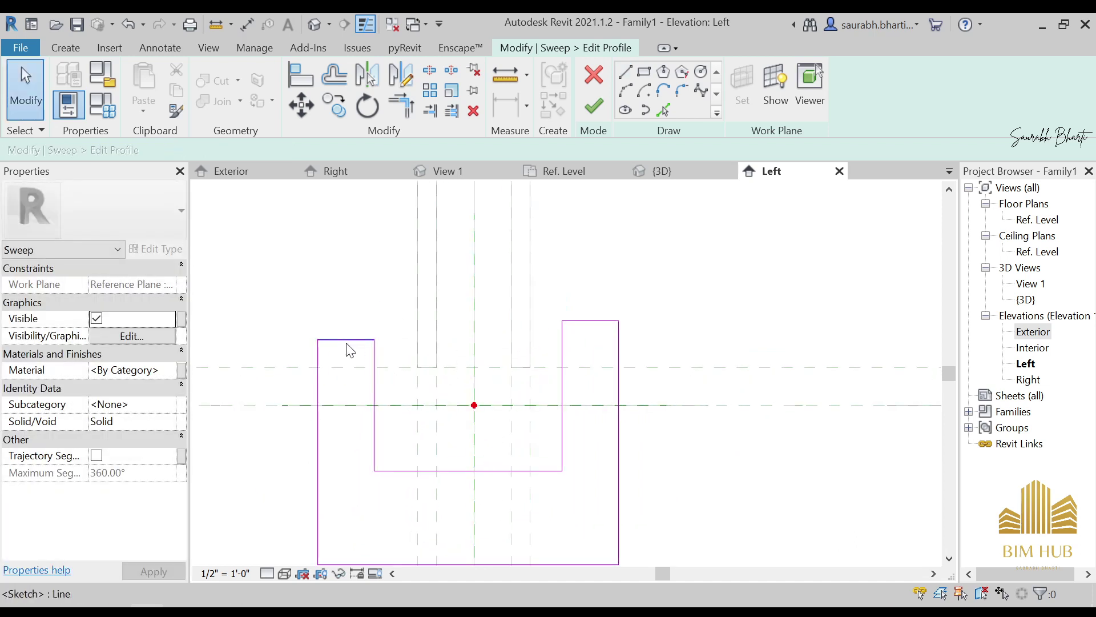
scroll(498, 372, "down", 1)
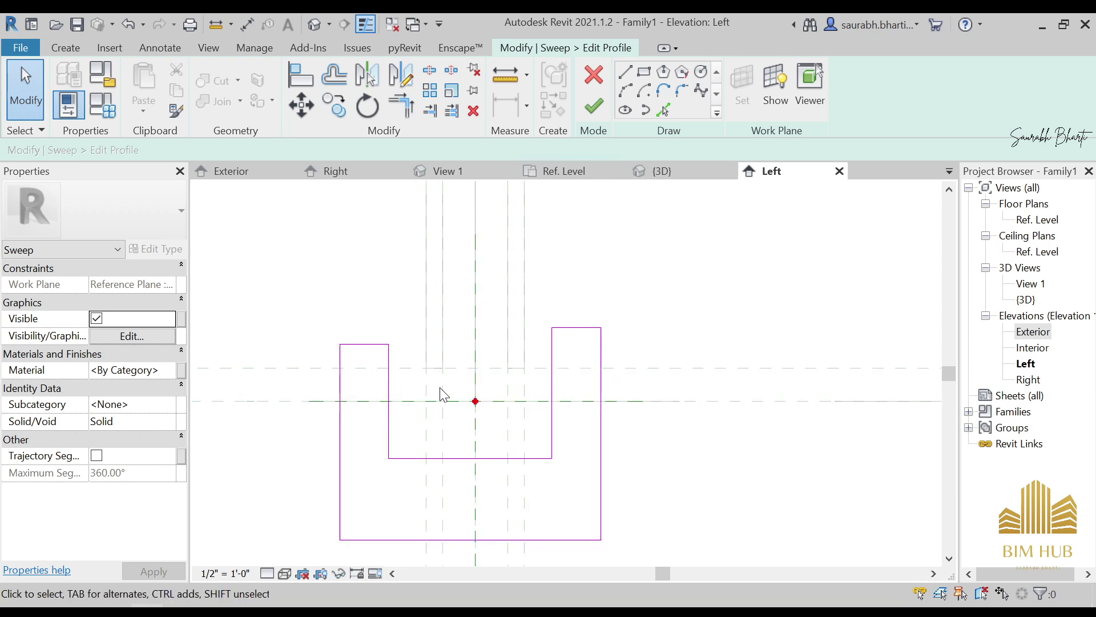
key("l")
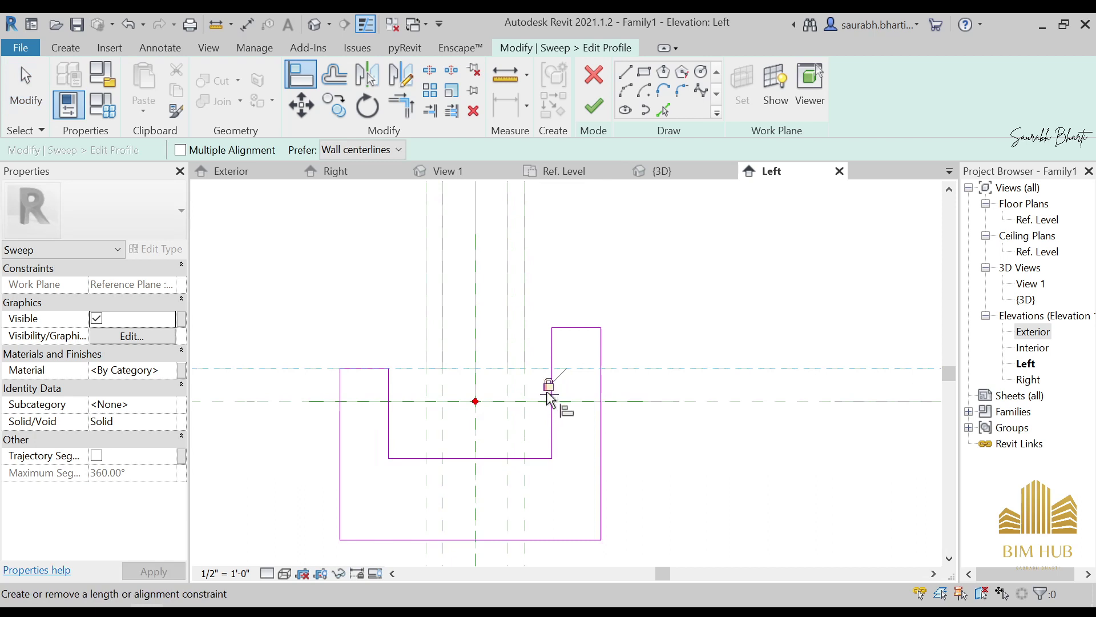
left_click(599, 327)
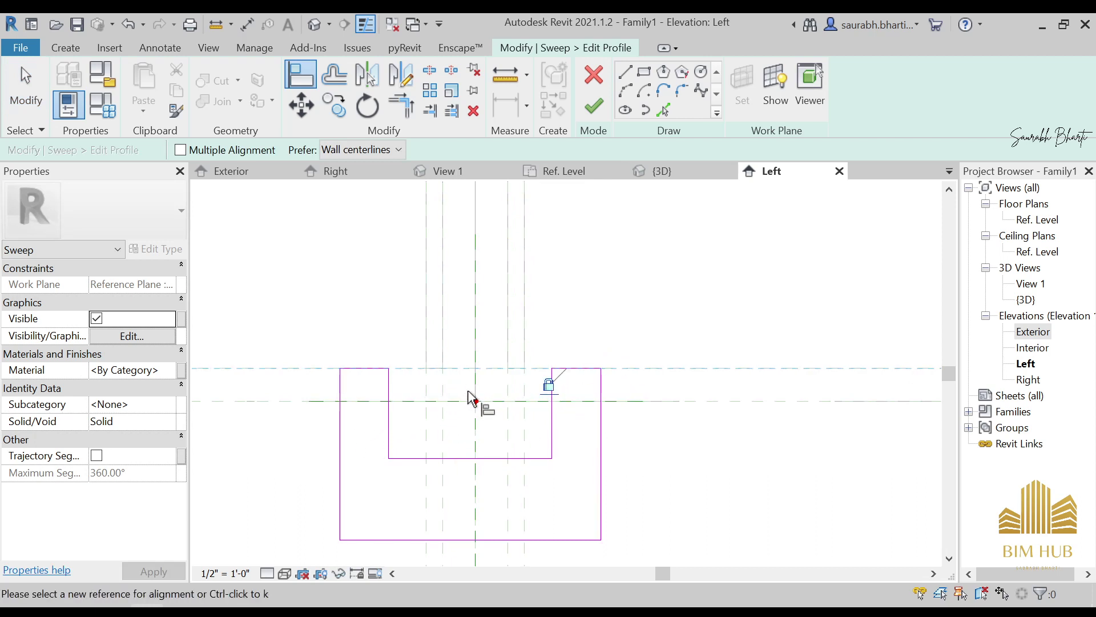
scroll(470, 400, "up", 2)
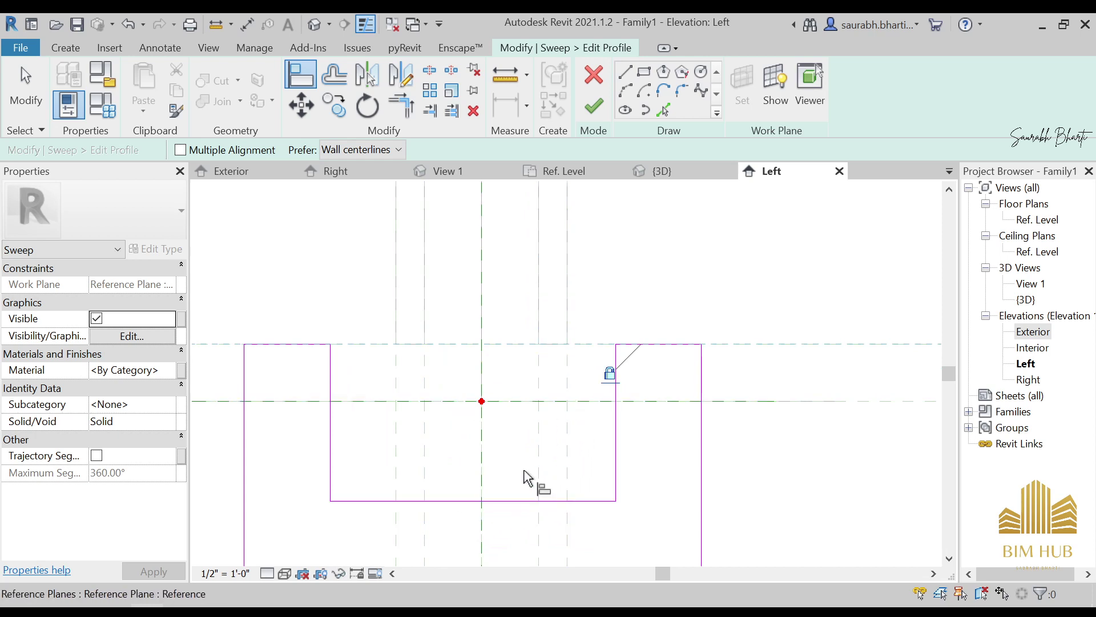
scroll(681, 415, "down", 2)
key("Escape")
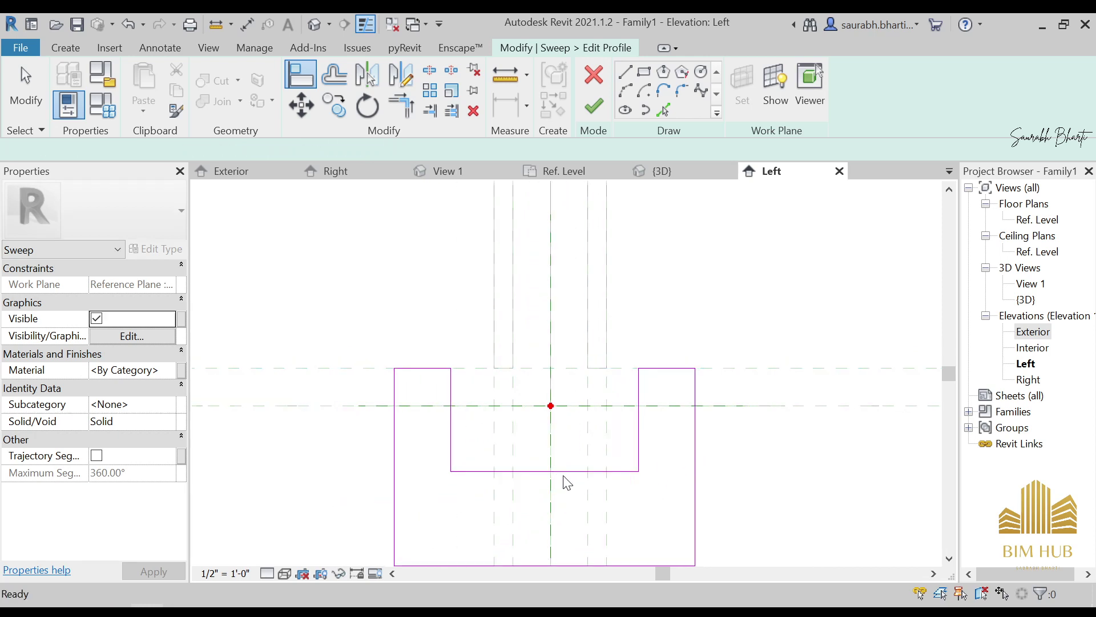
Step: Raise the profile's inner horizontal line to about 1" below the leg tops, and align and lock the bottom line to the lowest reference plane
left_click_drag(565, 471, 568, 388)
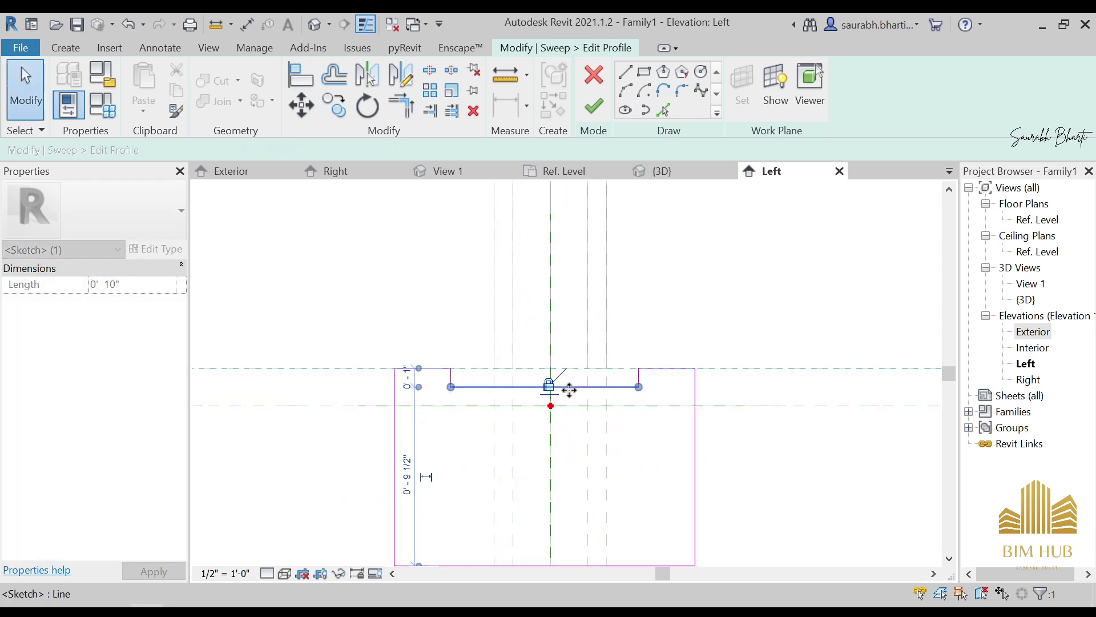
left_click(568, 461)
key("a")
key("l")
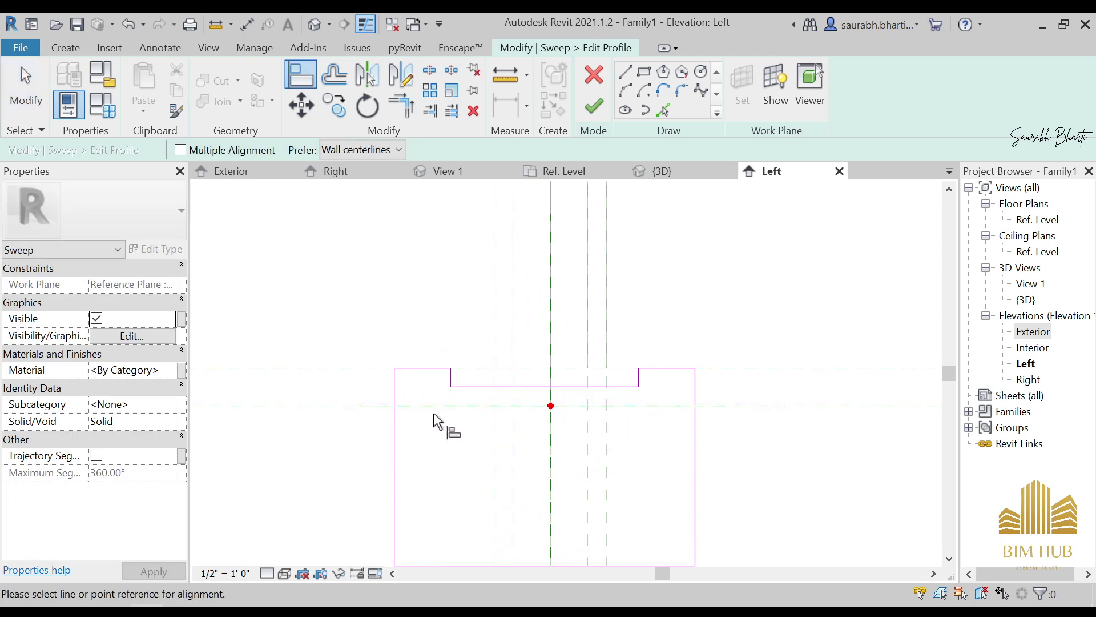
left_click(293, 406)
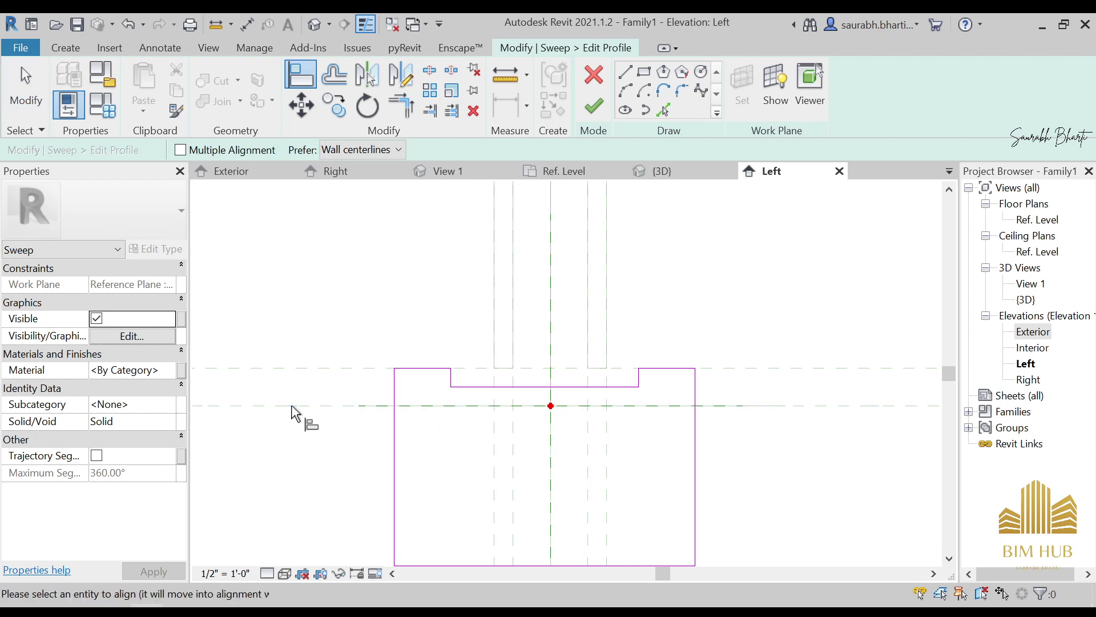
scroll(678, 446, "down", 2)
left_click(640, 500)
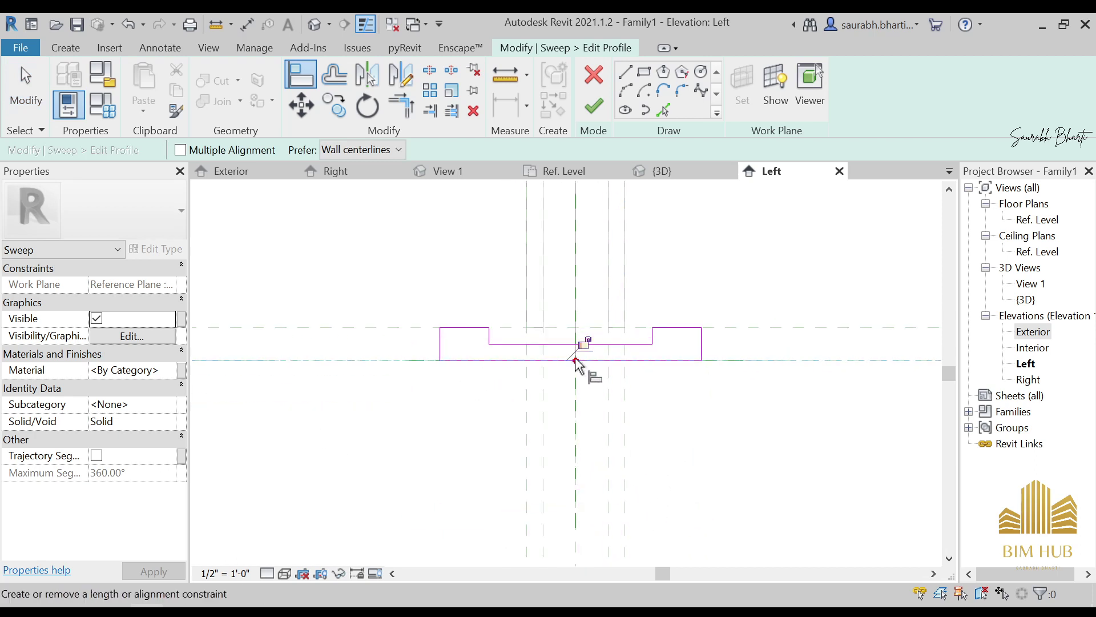
middle_click_drag(584, 411, 568, 489)
key("Escape")
key("Escape")
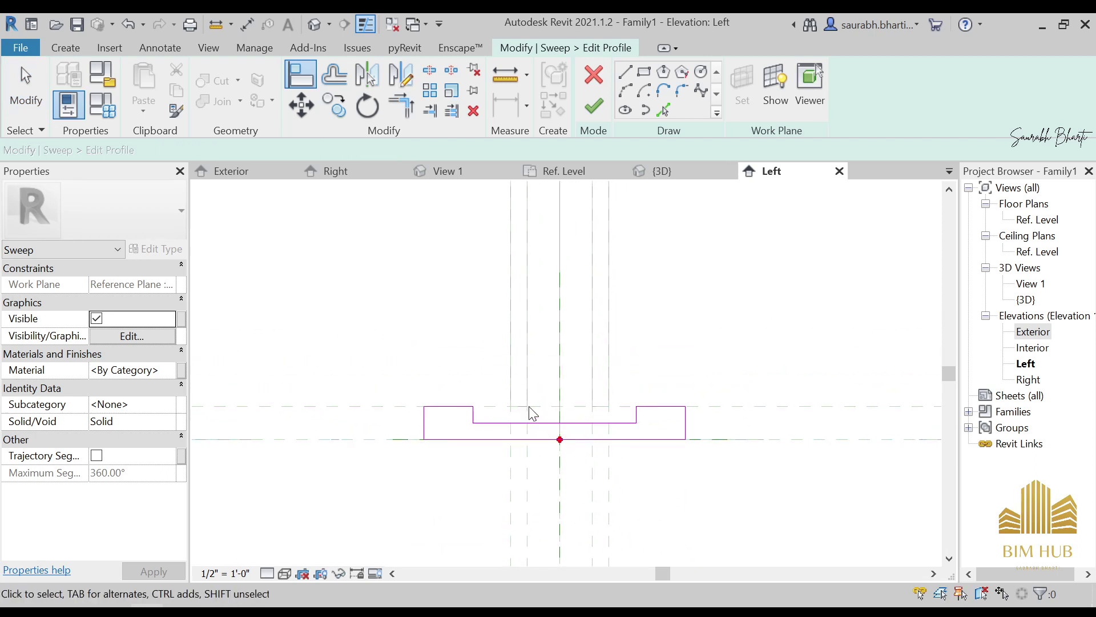
Step: Align the left leg's inner and outer vertical lines to the two reference planes of the left glass and lock them
scroll(508, 416, "up", 1)
key("a")
key("l")
scroll(508, 386, "up", 1)
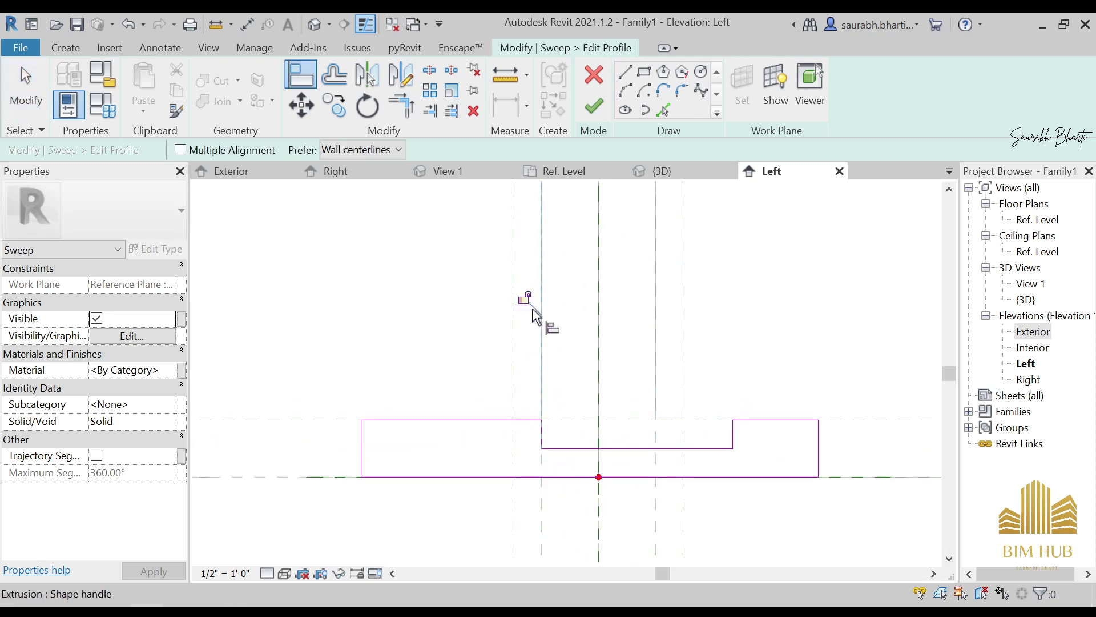
left_click(514, 396)
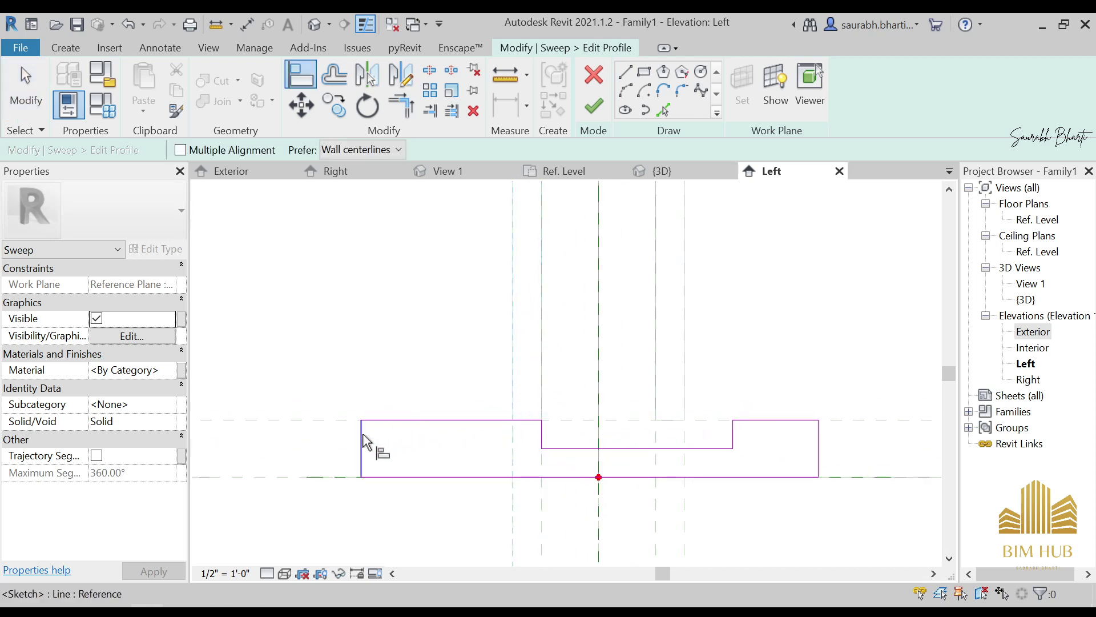
left_click(362, 440)
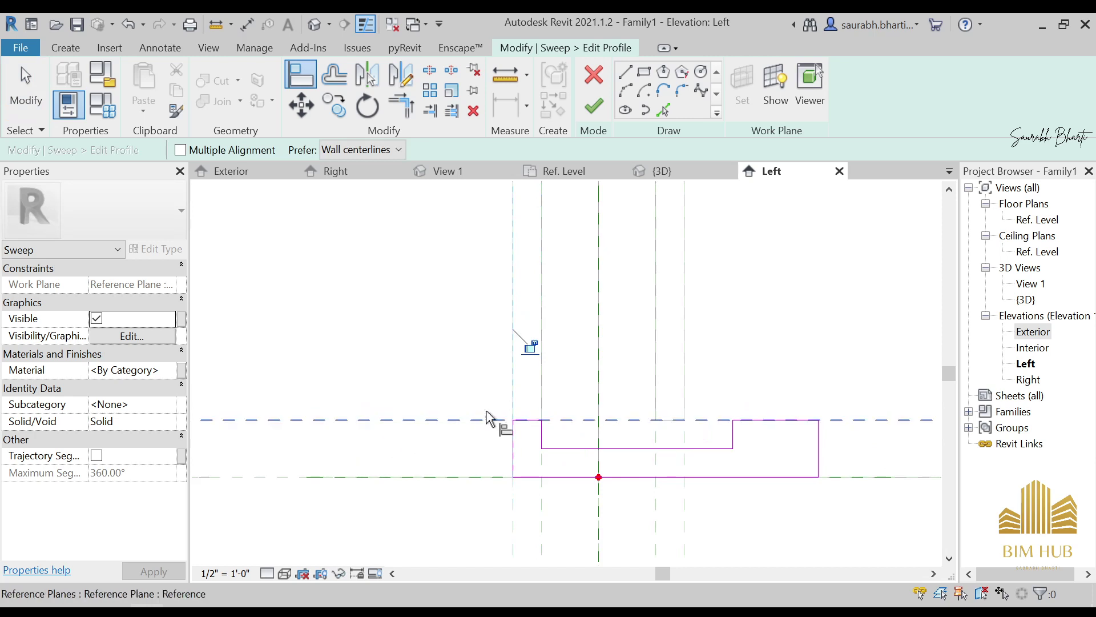
Step: Align the right leg's inner and outer vertical lines to the two reference planes of the right glass and lock them
left_click(658, 390)
left_click(733, 440)
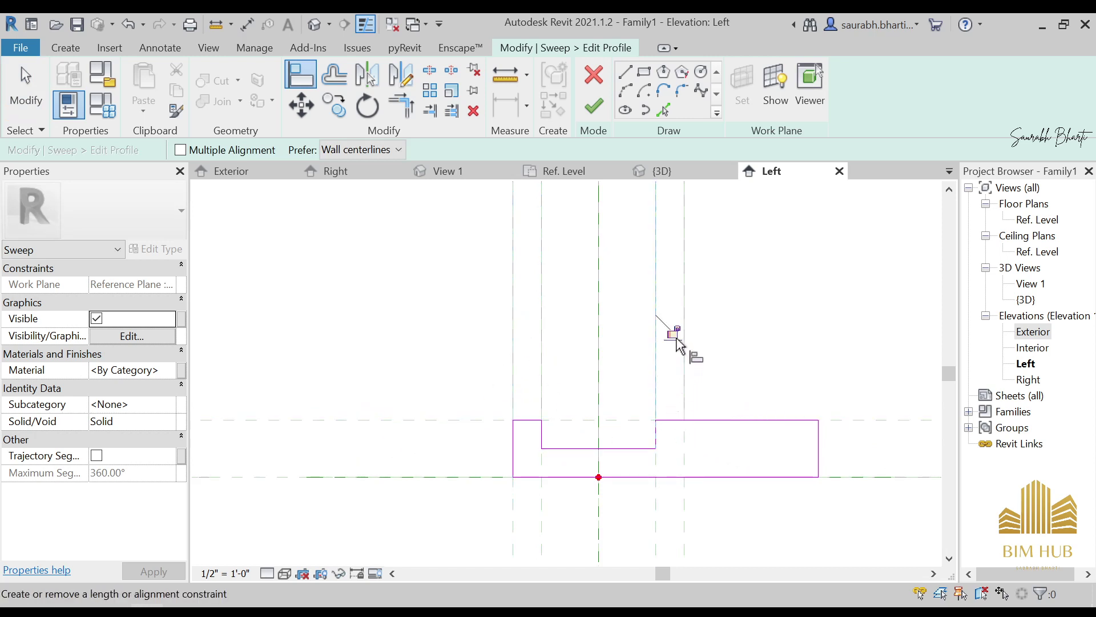
left_click(820, 452)
scroll(634, 485, "down", 2)
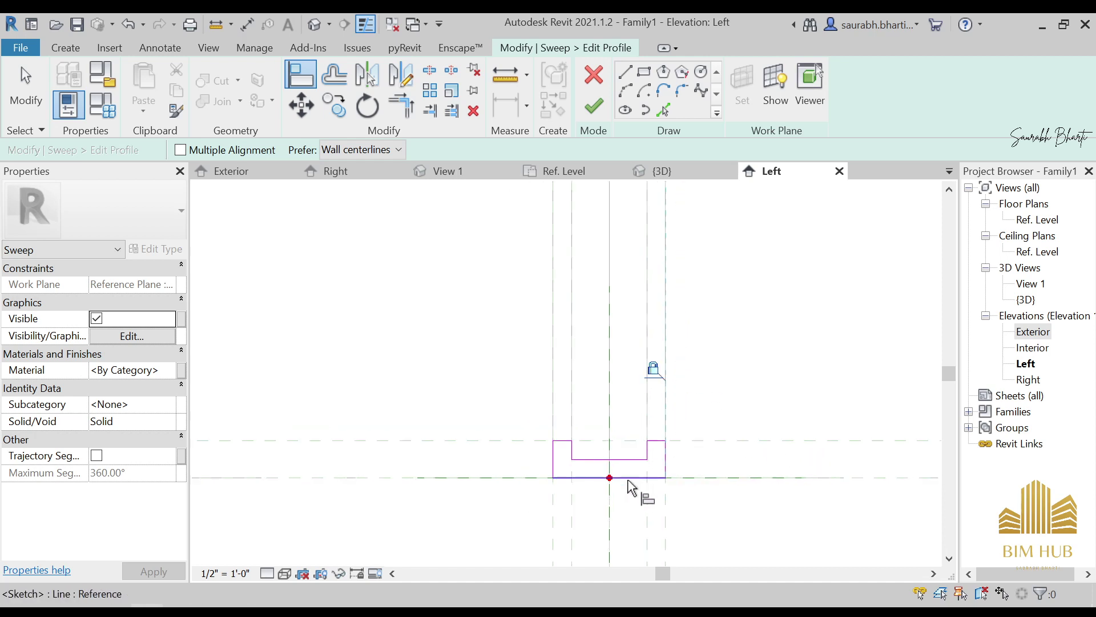
scroll(626, 528, "down", 1)
middle_click_drag(627, 527, 591, 441)
scroll(594, 434, "up", 5)
key("Escape")
key("Escape")
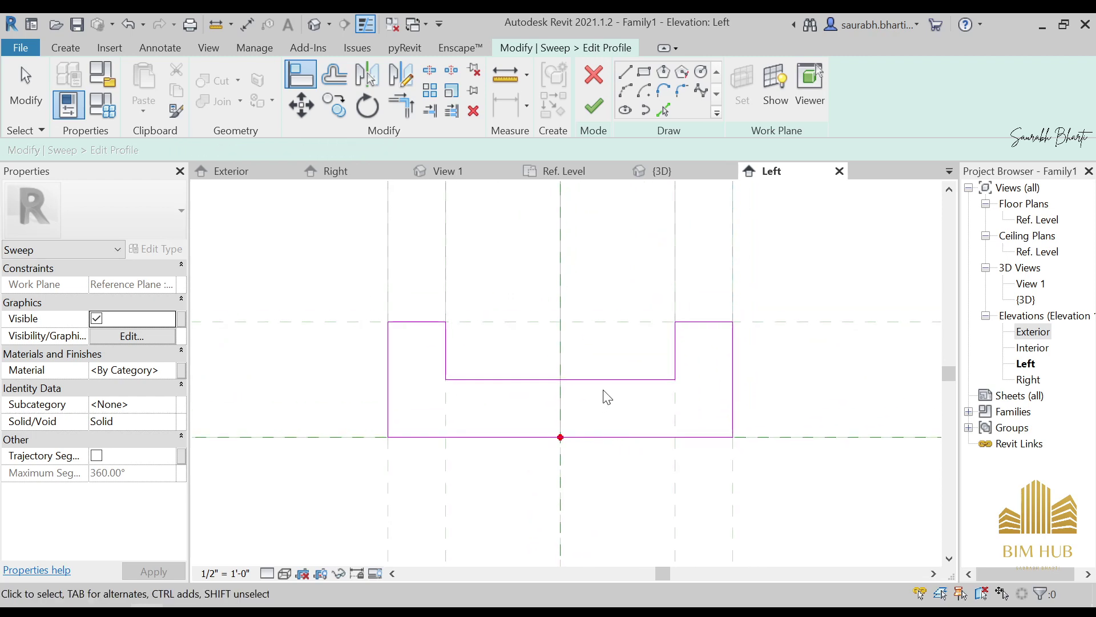
Step: Add an aligned dimension between the profile's inner horizontal line and its bottom line, placed beside the profile
left_click(609, 381)
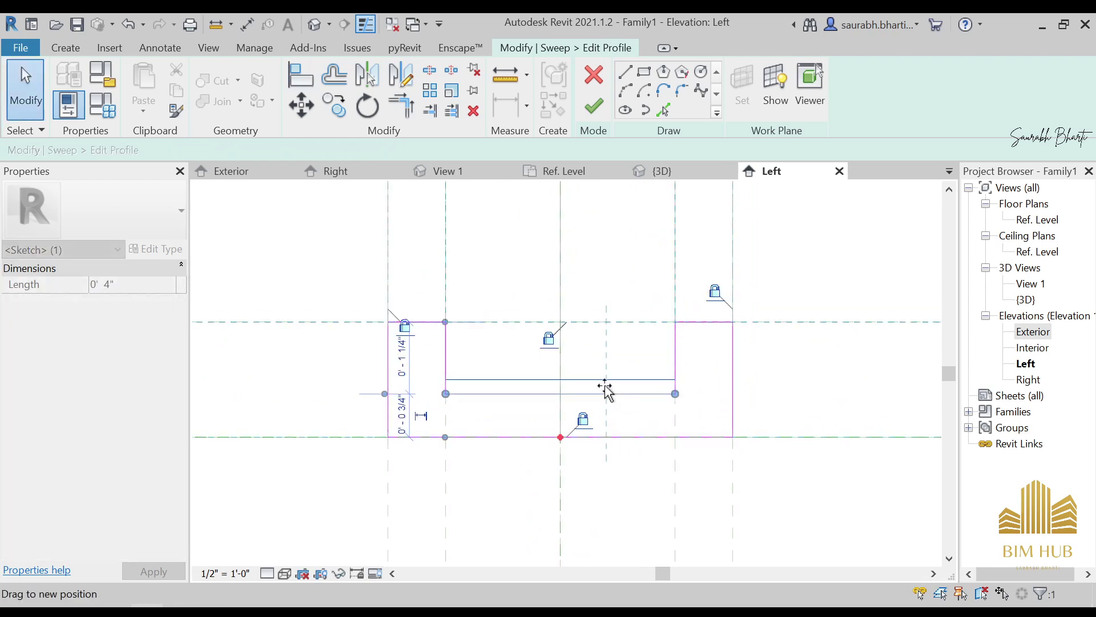
left_click(585, 403)
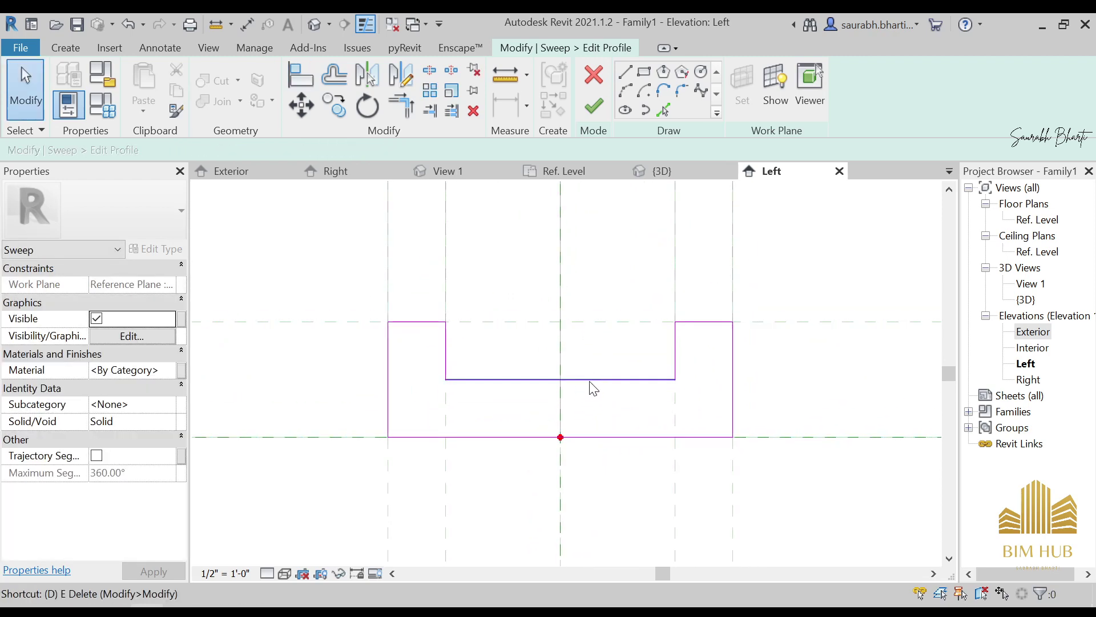
left_click(160, 47)
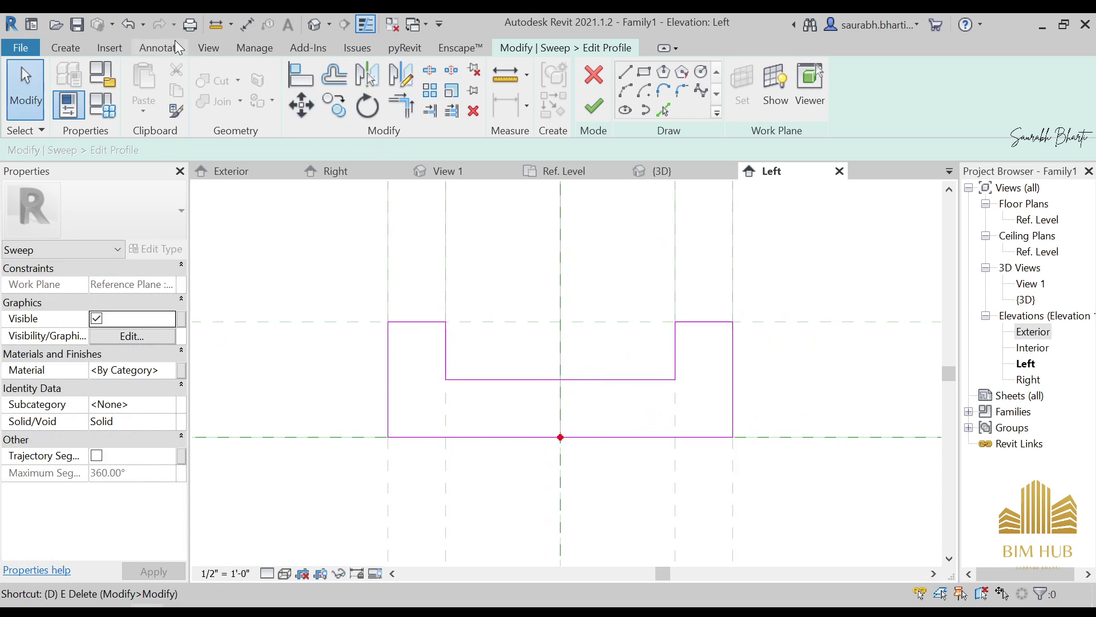
left_click(73, 86)
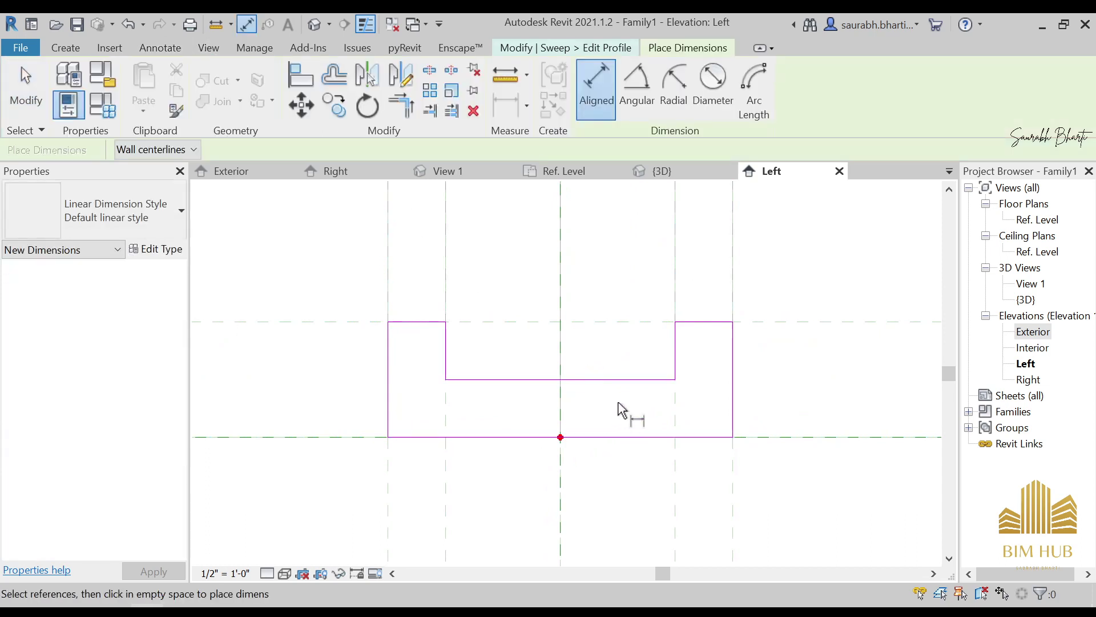
scroll(622, 407, "up", 2)
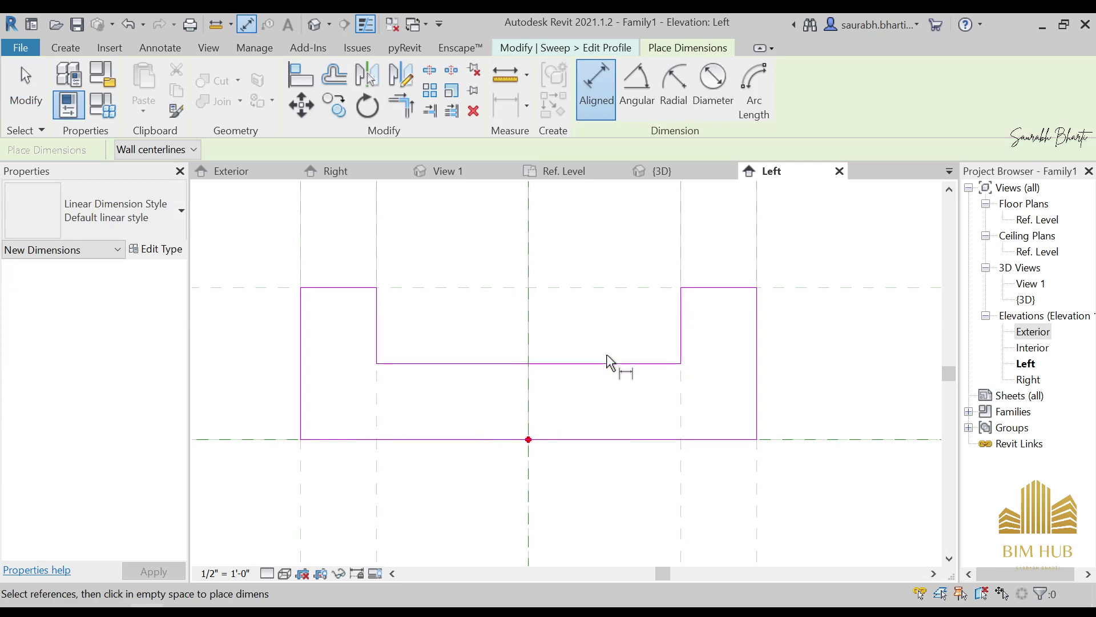
left_click(616, 363)
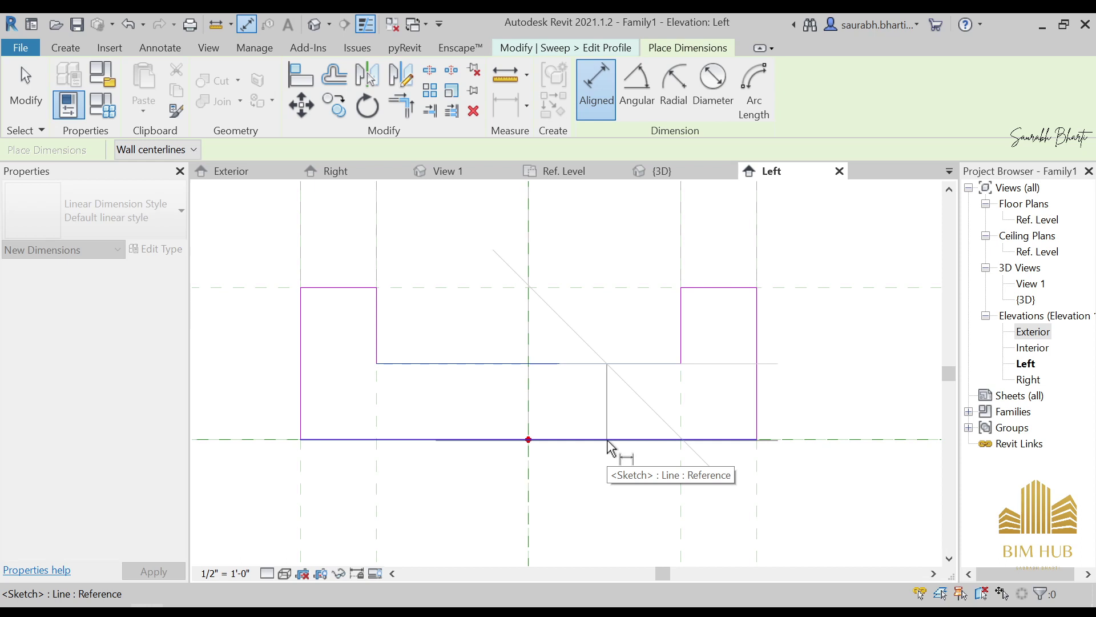
scroll(628, 431, "down", 5)
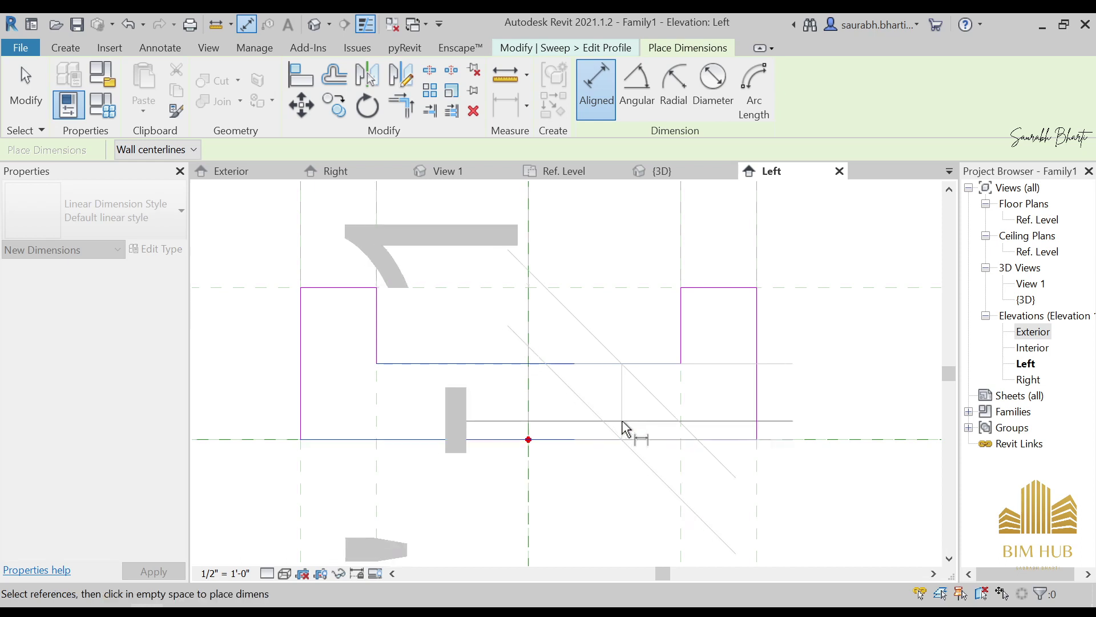
middle_click_drag(788, 409, 556, 425)
scroll(422, 417, "down", 1)
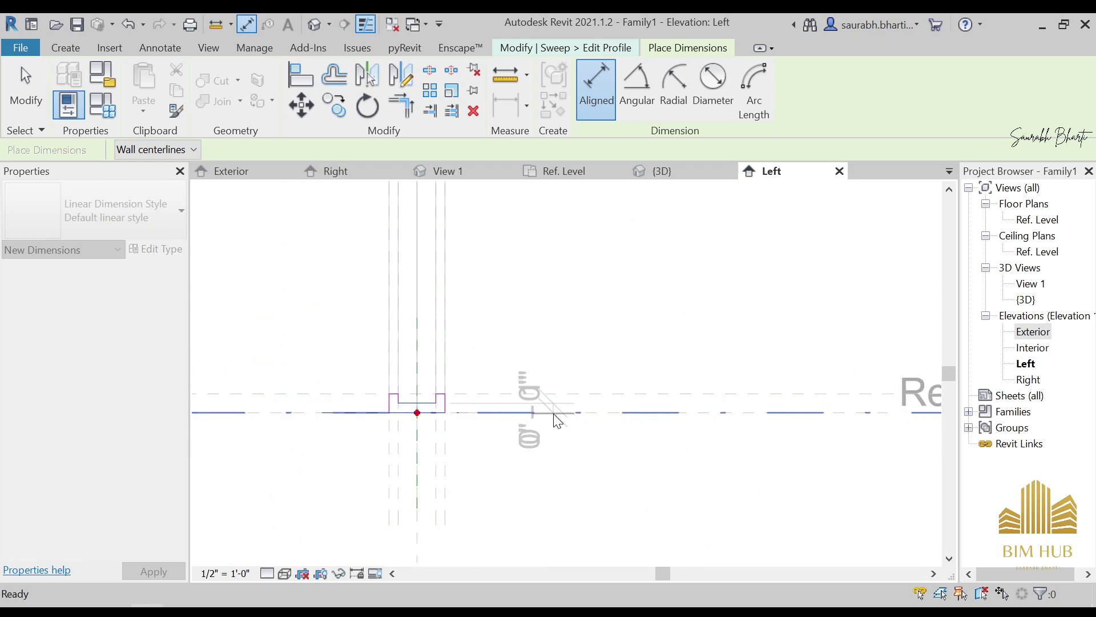
scroll(501, 421, "up", 1)
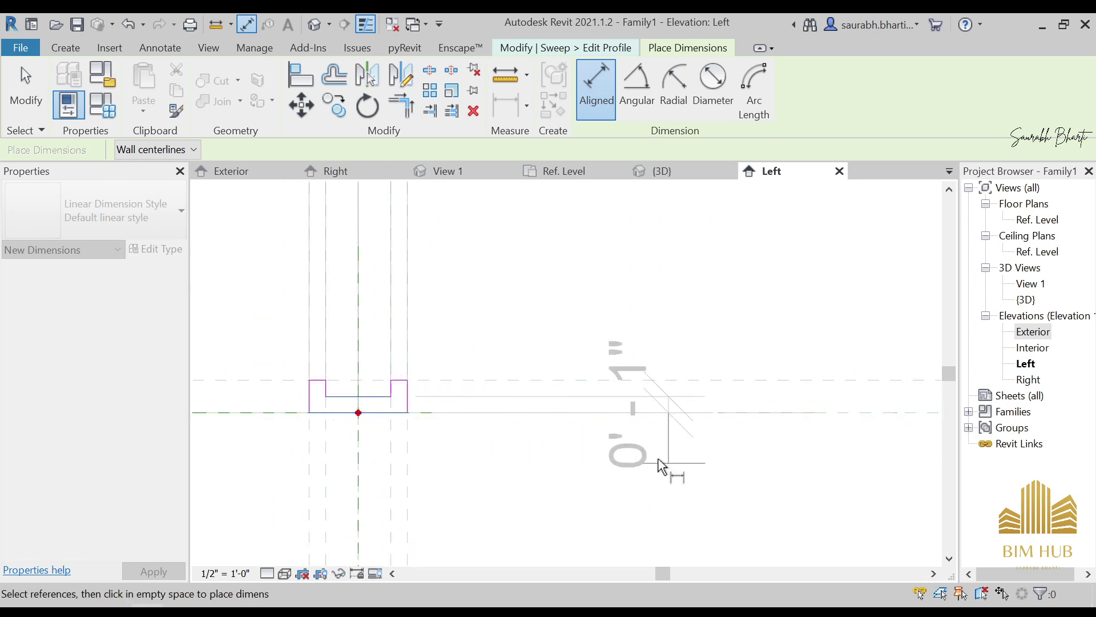
scroll(440, 420, "up", 2)
scroll(428, 414, "up", 2)
middle_click_drag(428, 413, 483, 417)
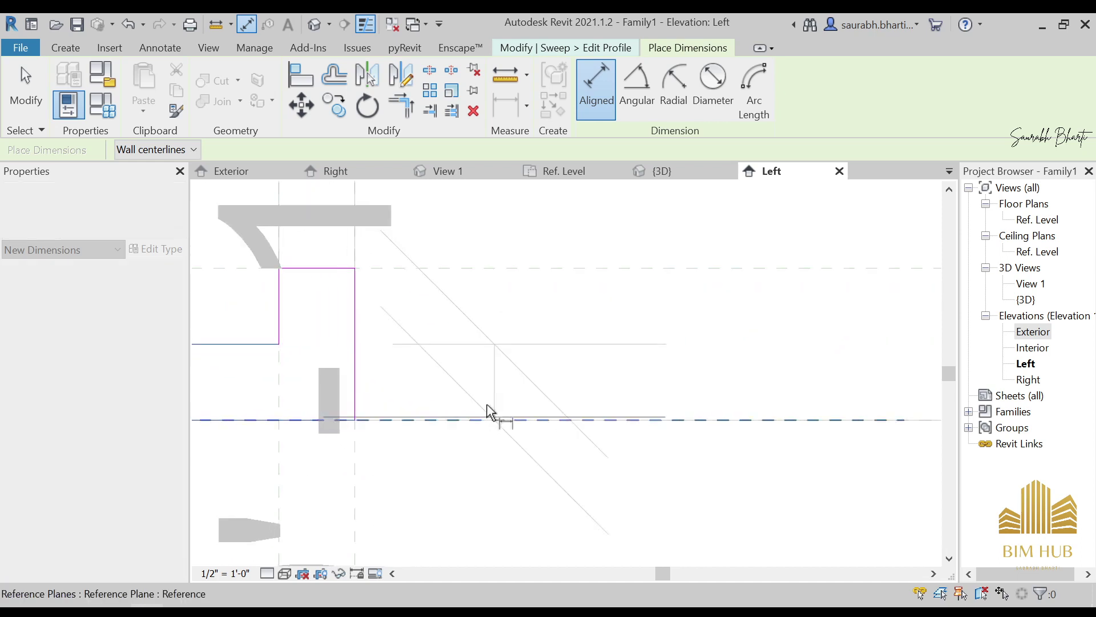
scroll(482, 383, "up", 2)
left_click(481, 384)
scroll(479, 383, "down", 6)
scroll(484, 411, "down", 1)
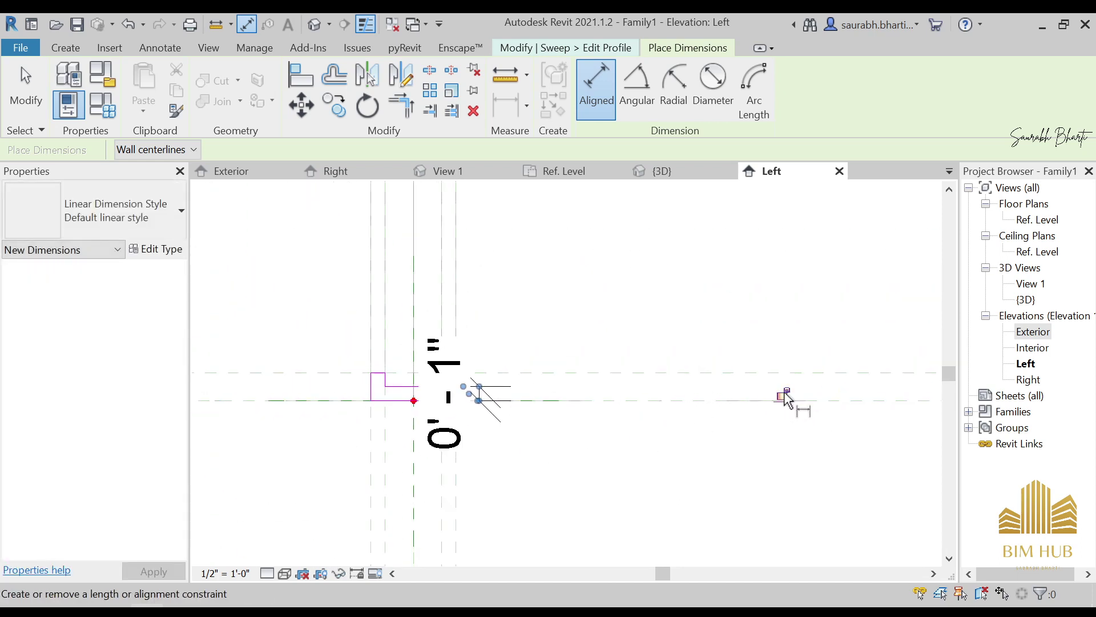
scroll(694, 402, "down", 3)
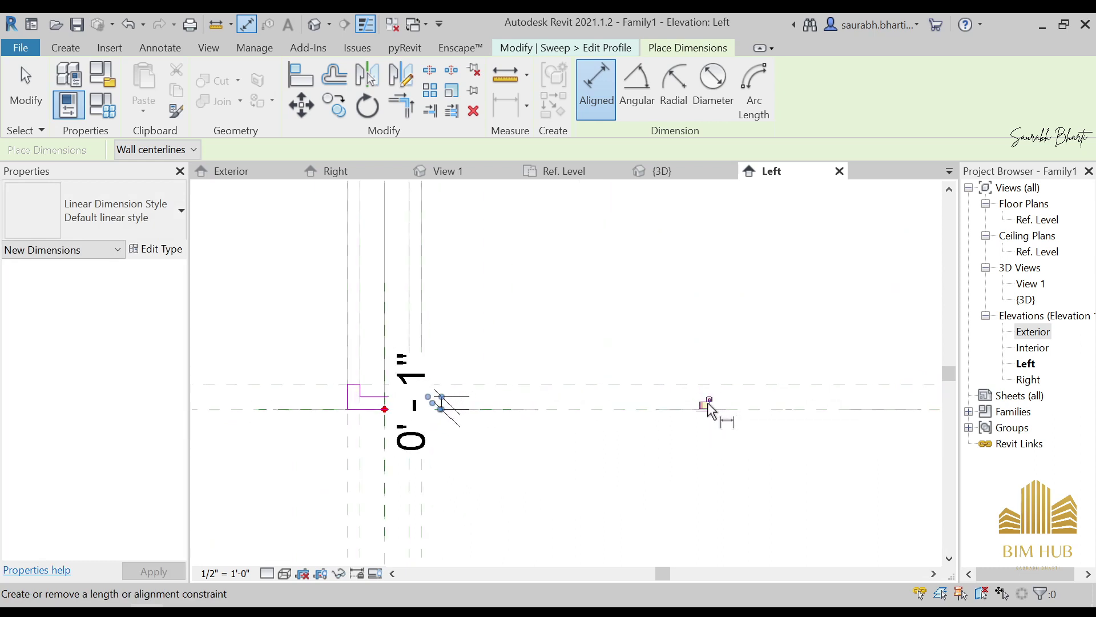
scroll(700, 413, "down", 3)
scroll(536, 406, "up", 7)
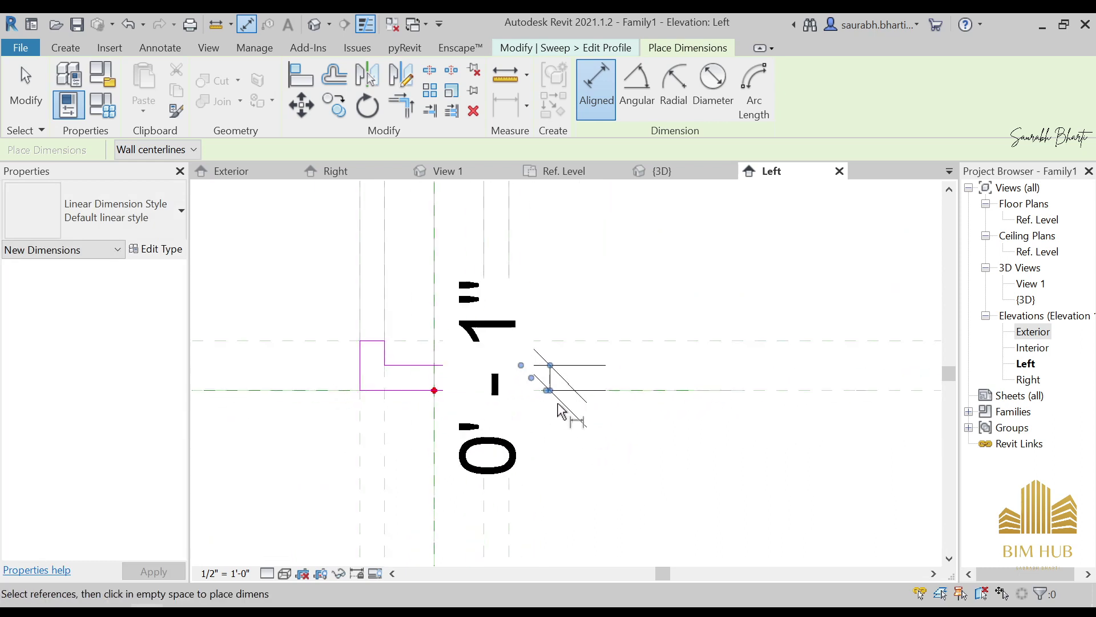
scroll(470, 383, "down", 5)
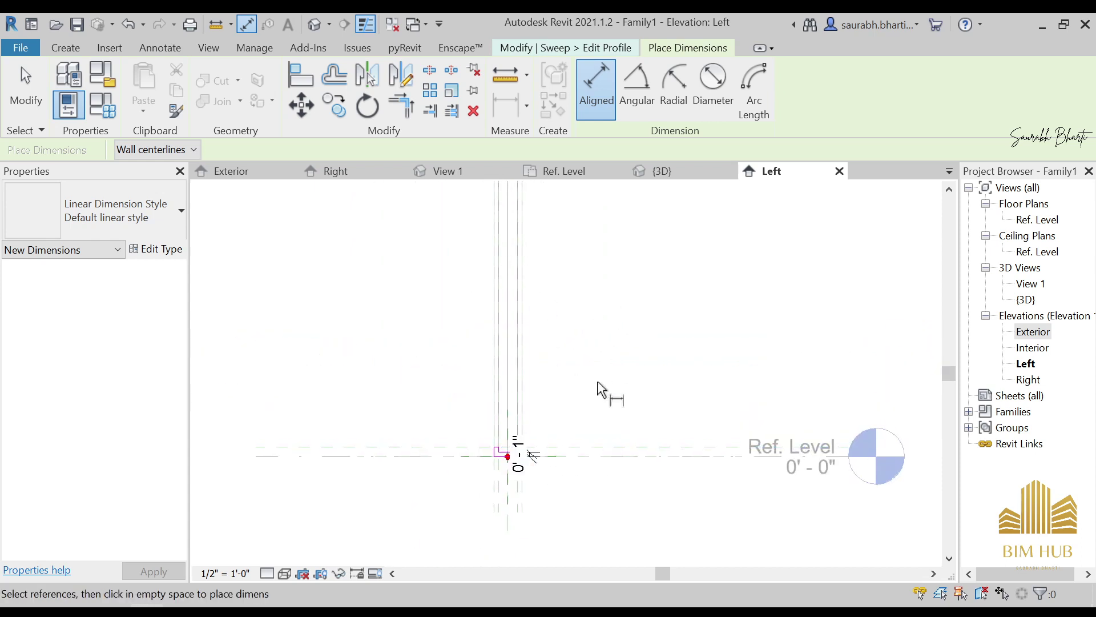
key("Escape")
Step: Finish the profile sketch, complete the frame sweep, and deselect it
left_click(593, 106)
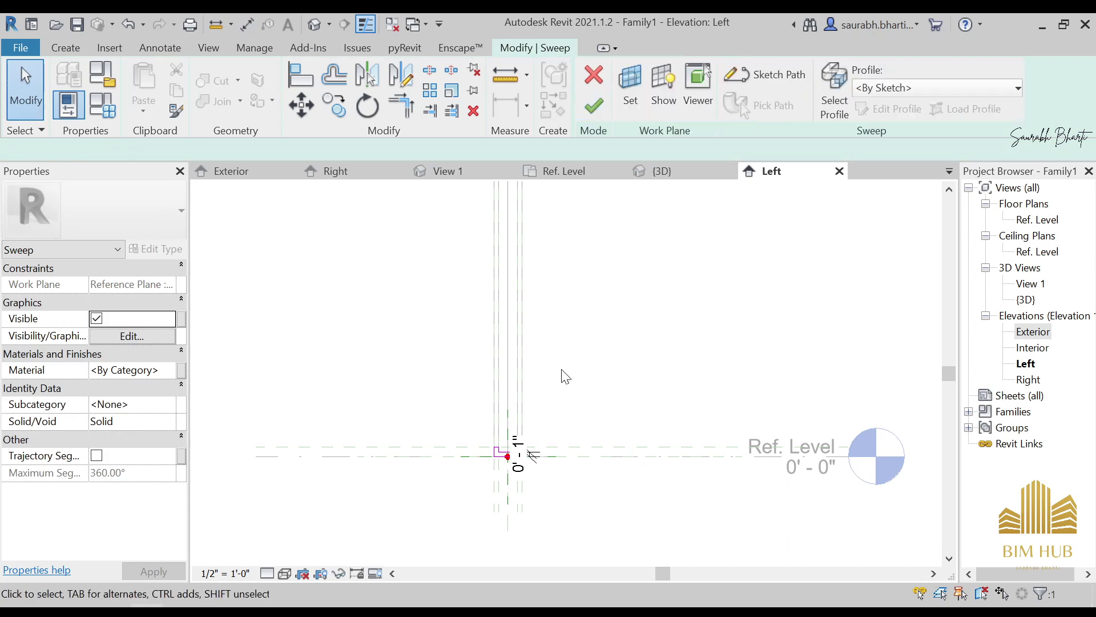
scroll(562, 377, "down", 1)
left_click(594, 106)
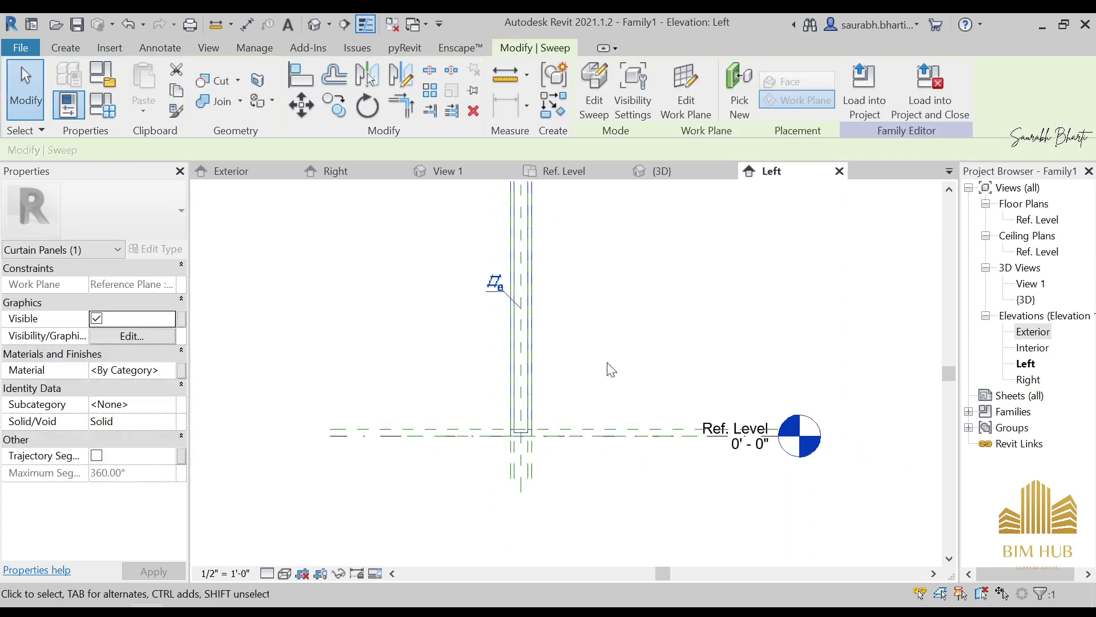
left_click(571, 364)
middle_click_drag(565, 362, 611, 406)
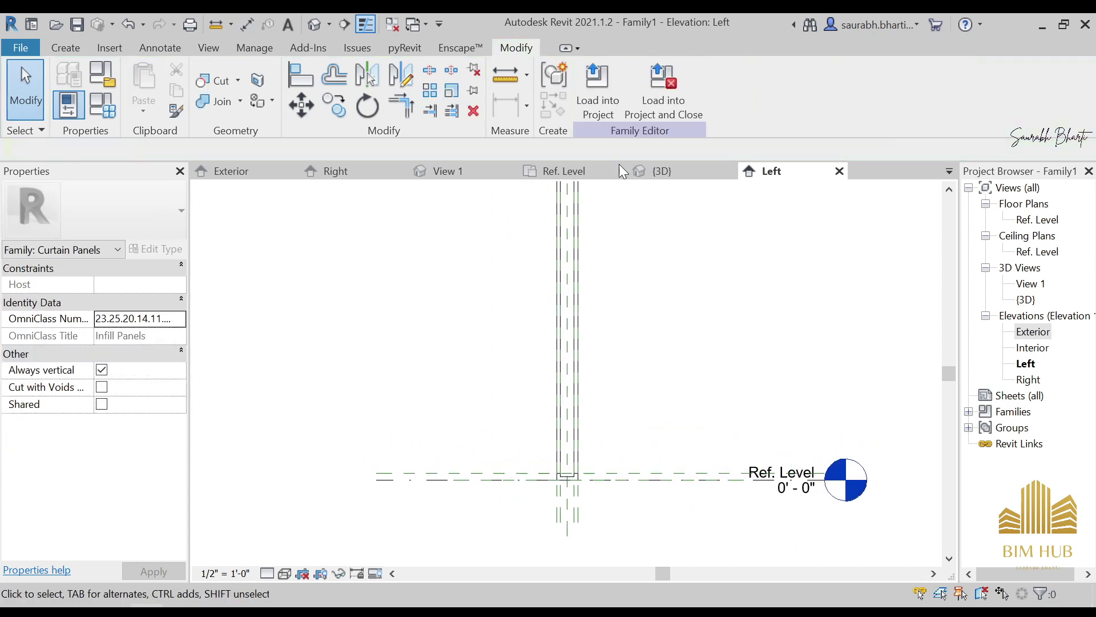
Step: Open the 3D view and examine the swept frame around the glass at the panel's upper corner
left_click(311, 25)
middle_click_drag(406, 404, 573, 406, "shift")
scroll(573, 406, "up", 2)
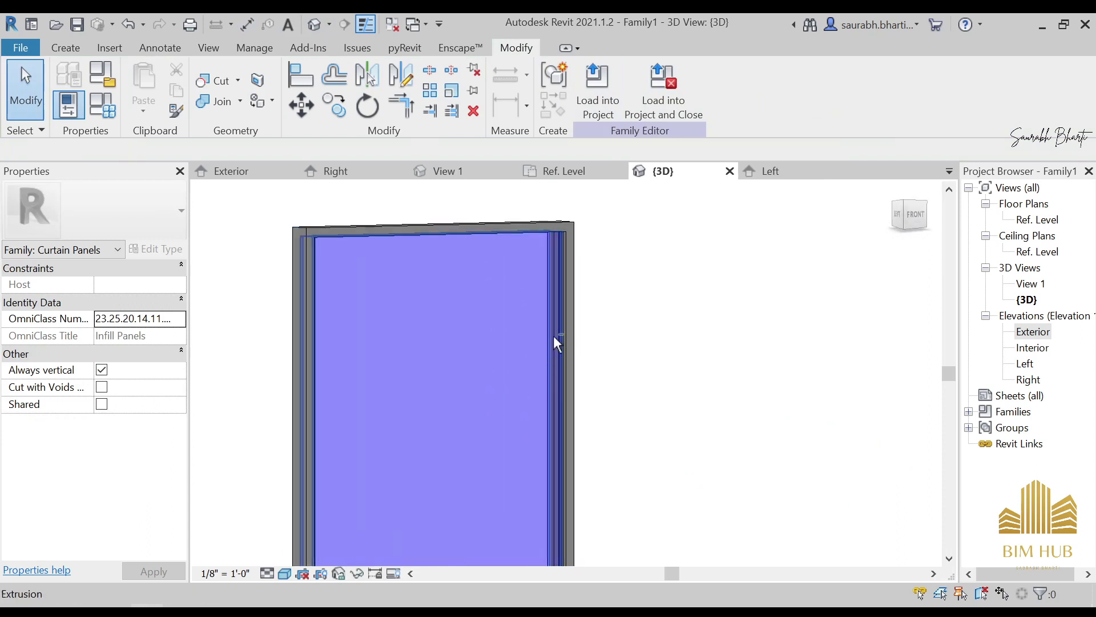
Step: Inspect the gap between the glass edge and the frame along the panel's right side from several 3D angles
middle_click_drag(556, 343, 489, 423, "shift")
scroll(579, 360, "up", 3)
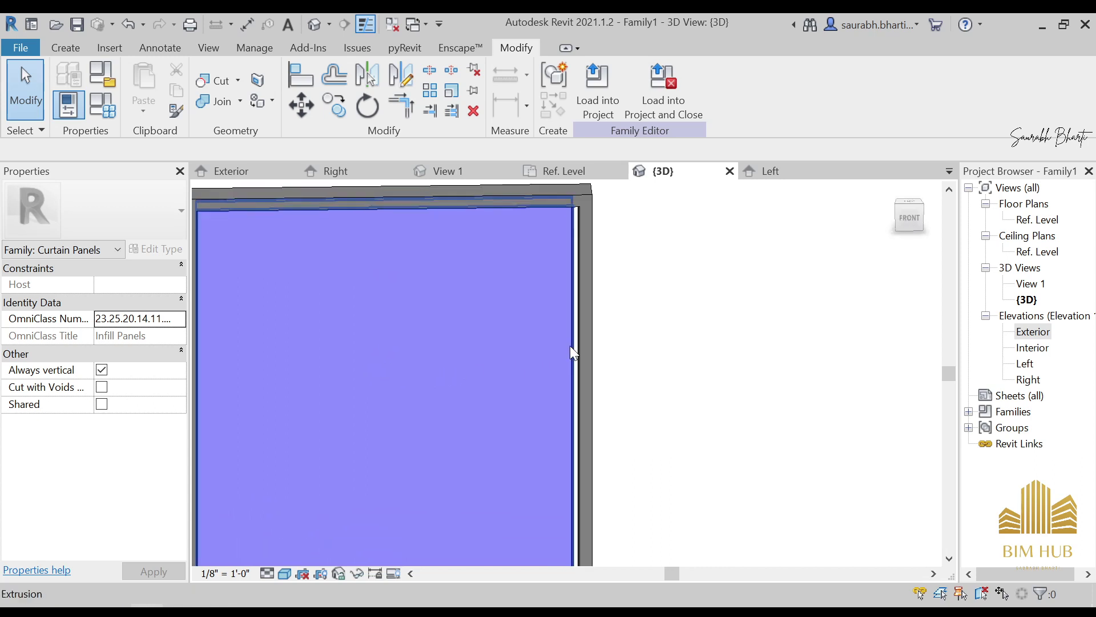
left_click(570, 345)
middle_click_drag(563, 350, 574, 491, "shift")
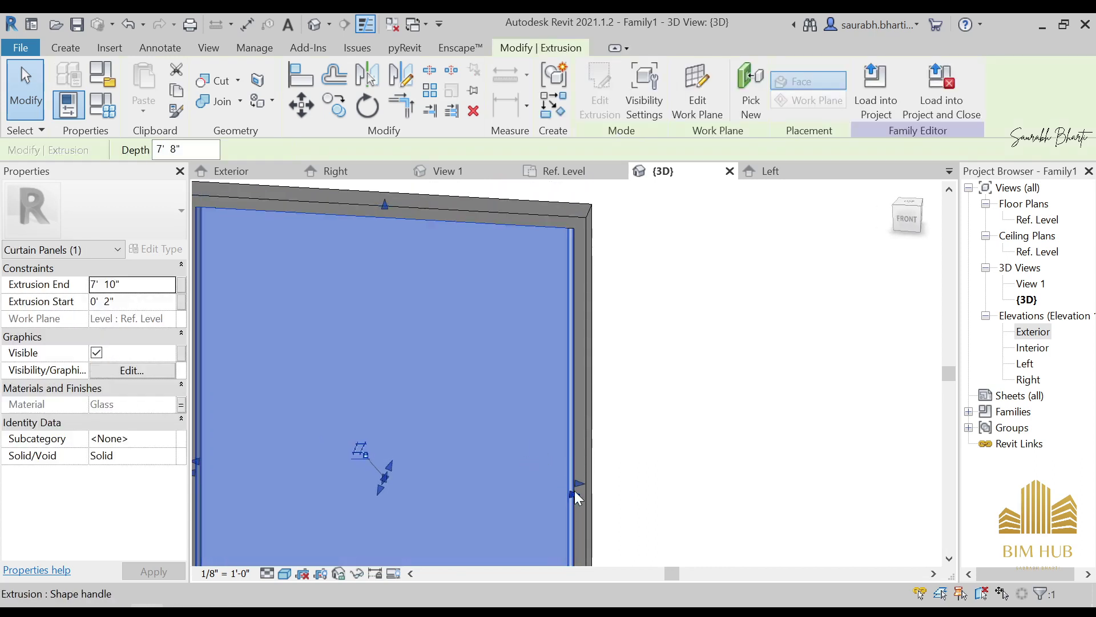
scroll(575, 495, "up", 2)
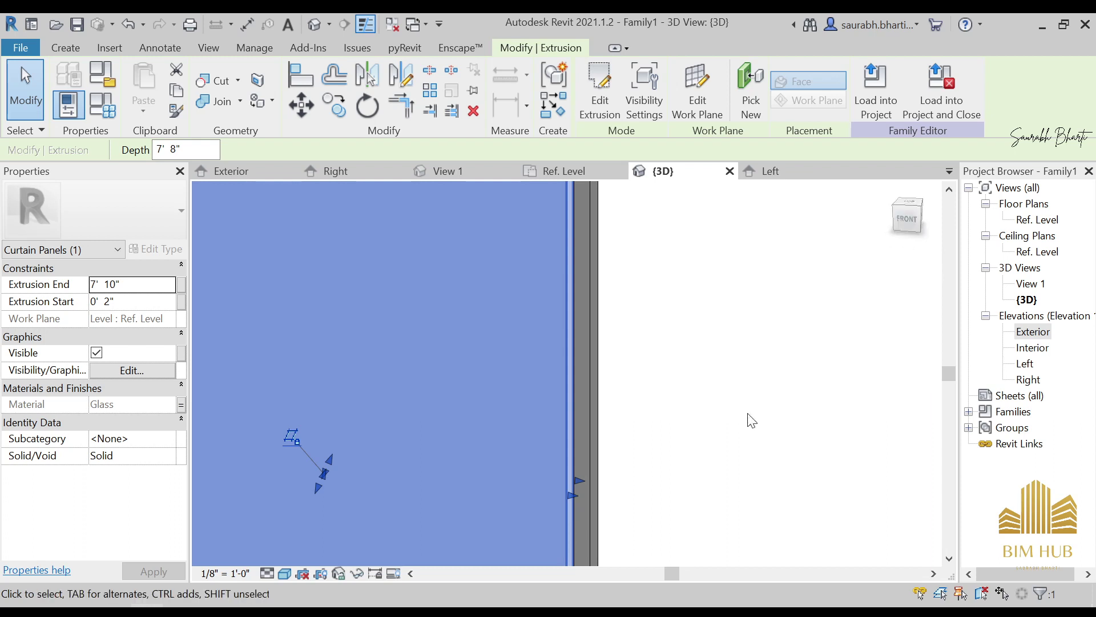
scroll(751, 420, "down", 2)
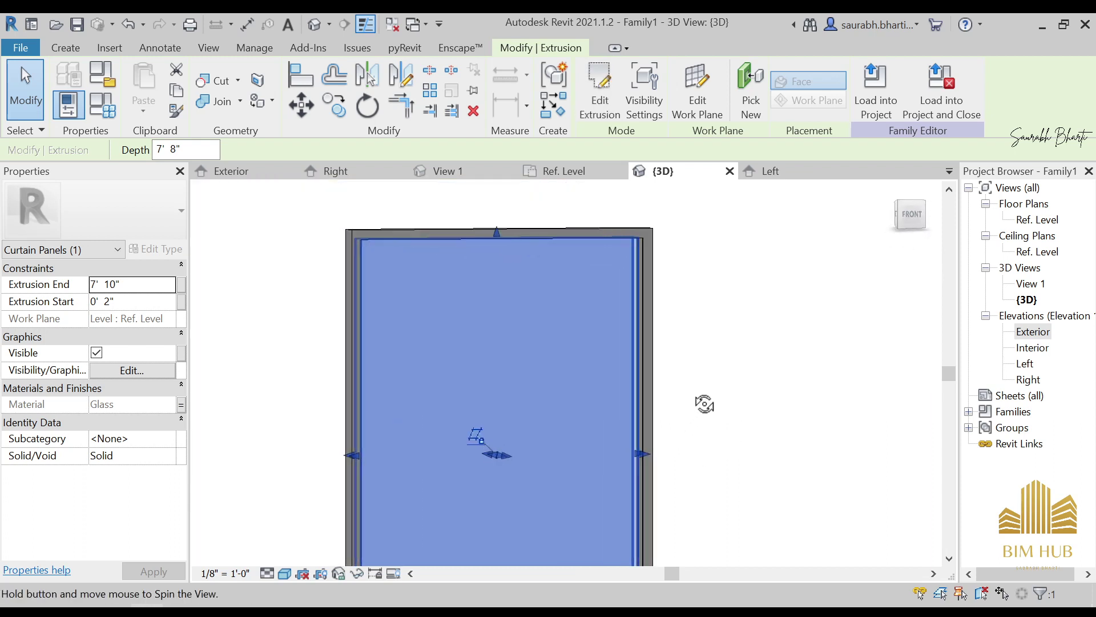
middle_click_drag(704, 404, 698, 426, "shift")
middle_click_drag(659, 463, 629, 482, "shift")
left_click(689, 455)
scroll(640, 411, "up", 2)
left_click(656, 391)
scroll(651, 400, "down", 2)
Step: Open the Ref. Level ceiling plan and check the glass ends against the frame's lips at the right-hand reference planes
double_click(1034, 251)
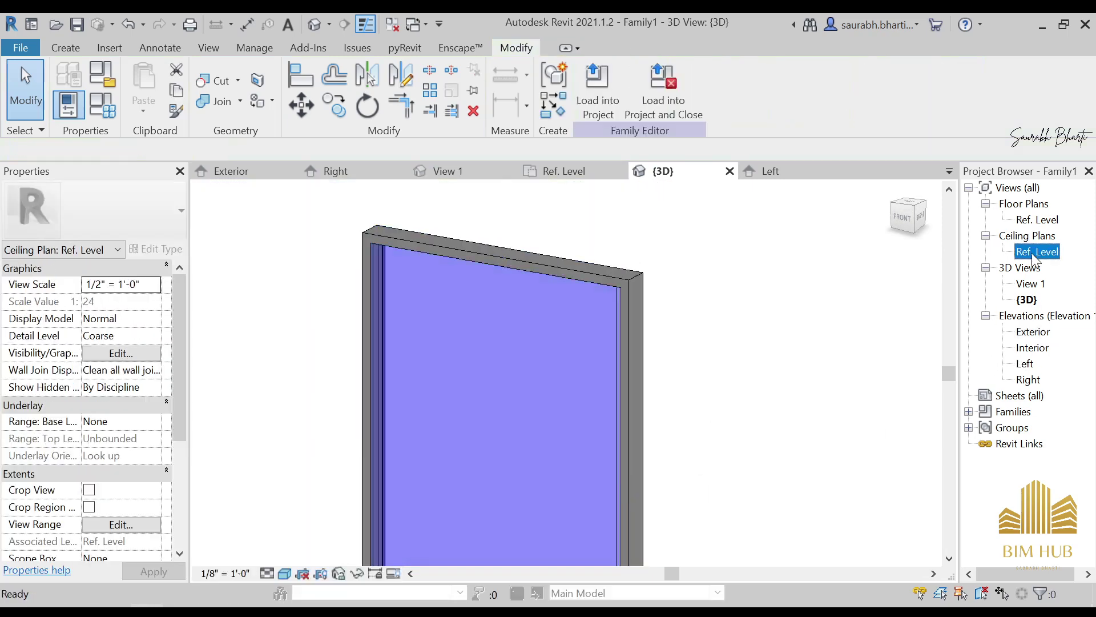
scroll(566, 394, "up", 6)
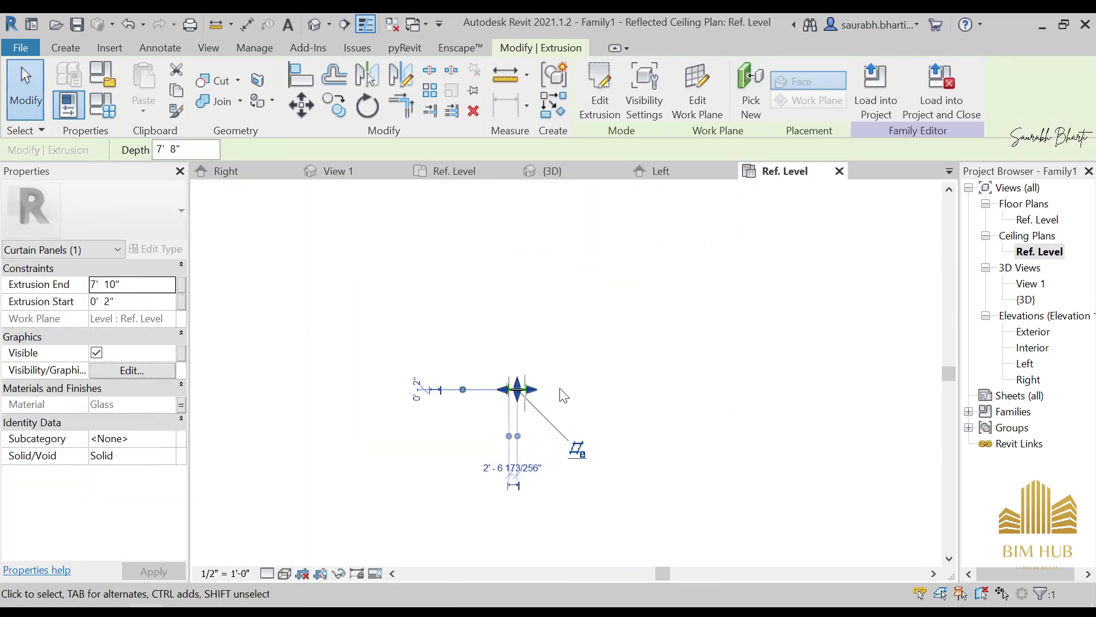
scroll(566, 446, "up", 4)
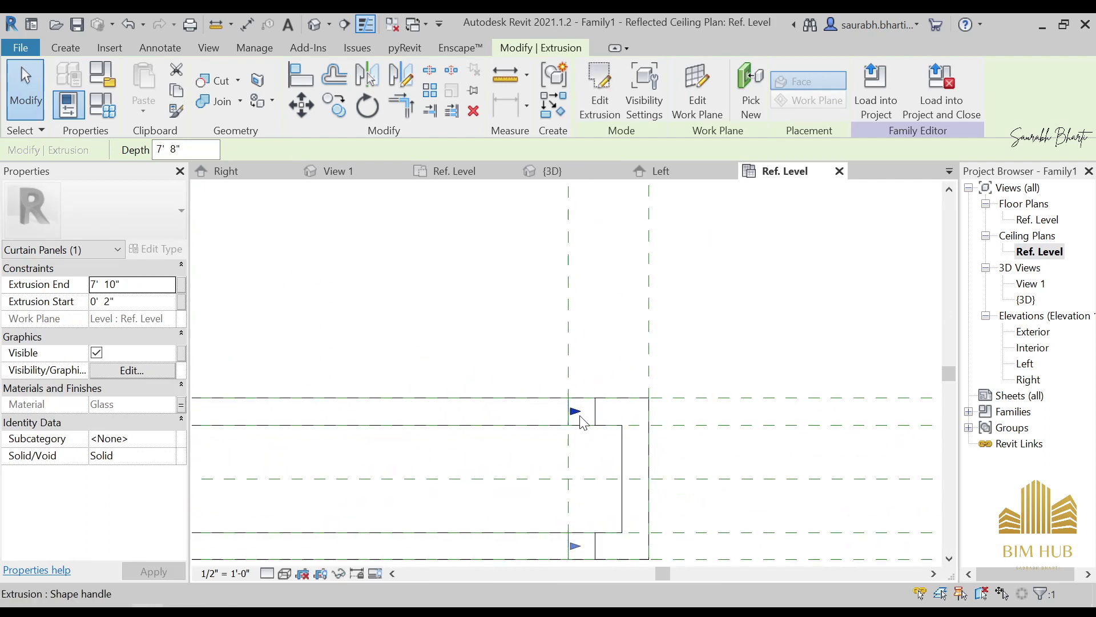
mouse_move(578, 414)
left_mouse_down()
mouse_move(355, 457)
mouse_move(570, 417)
left_mouse_up()
key("Escape")
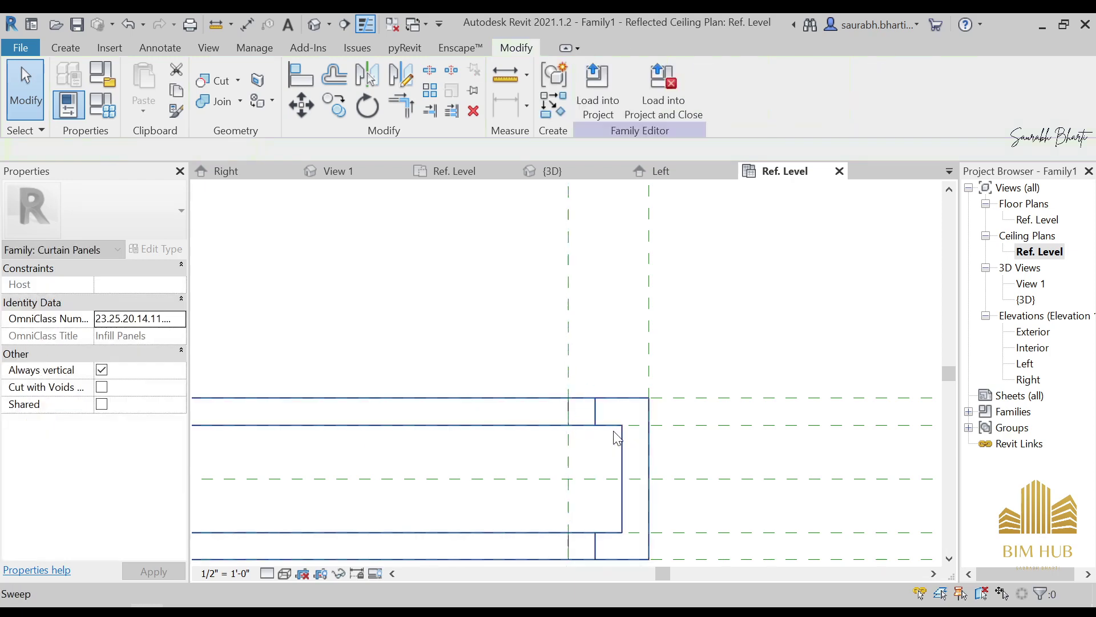
left_click(595, 415)
key("Escape")
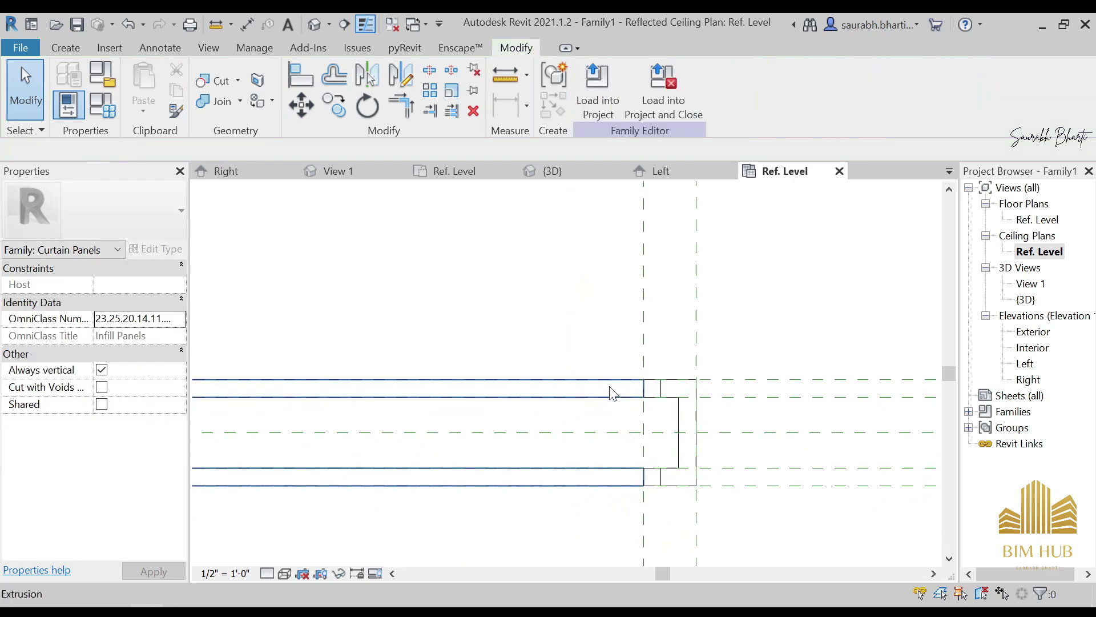
left_click(635, 406)
scroll(639, 399, "up", 5)
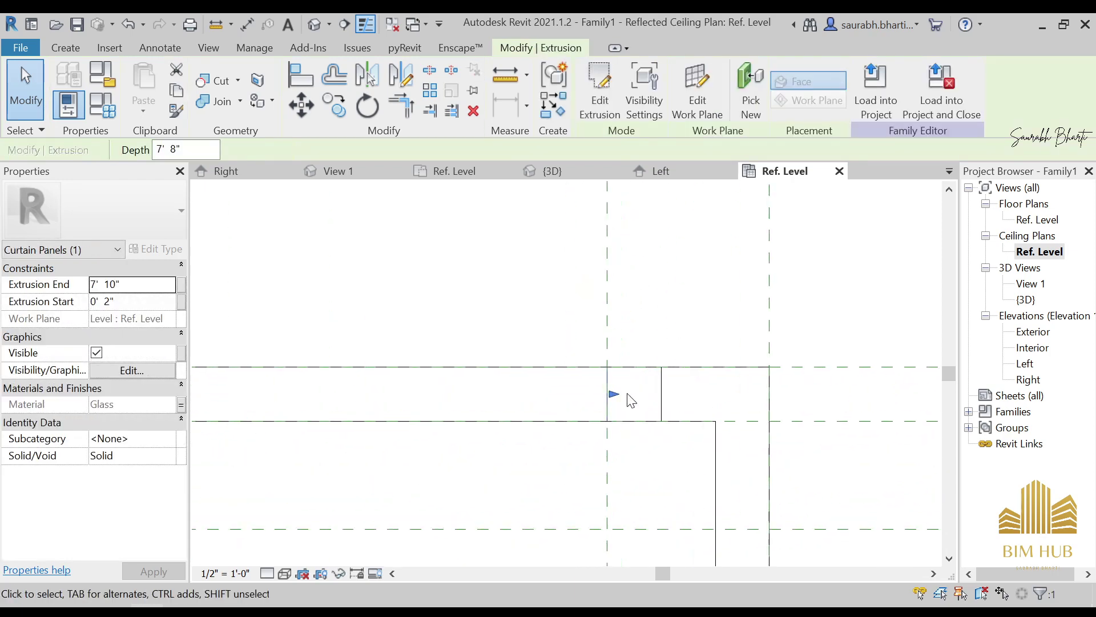
left_click(686, 323)
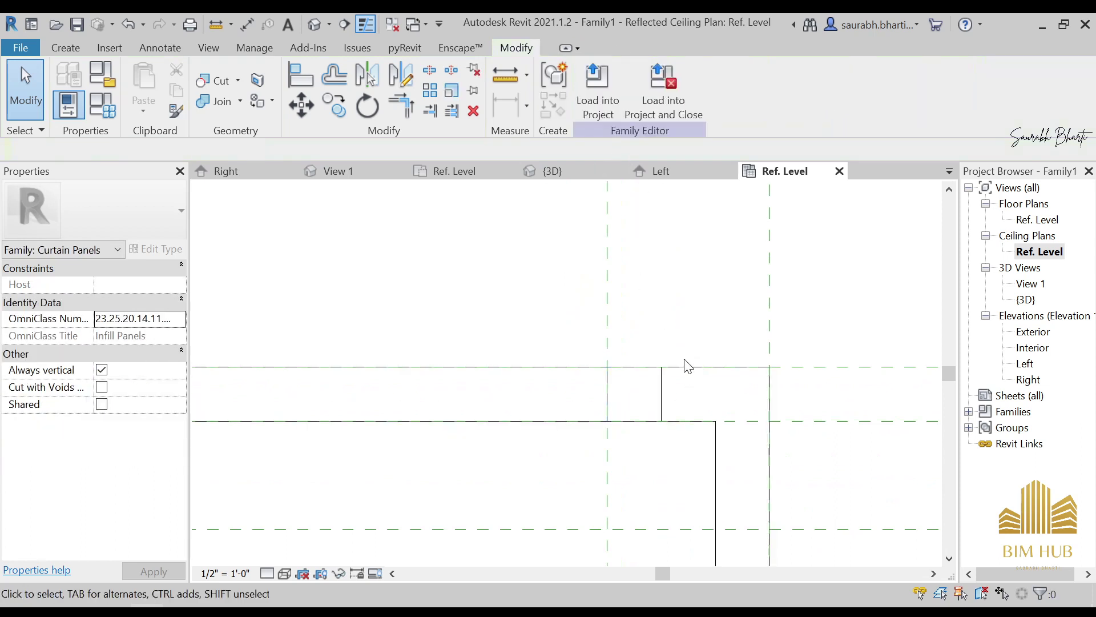
scroll(687, 365, "down", 3)
left_click(315, 24)
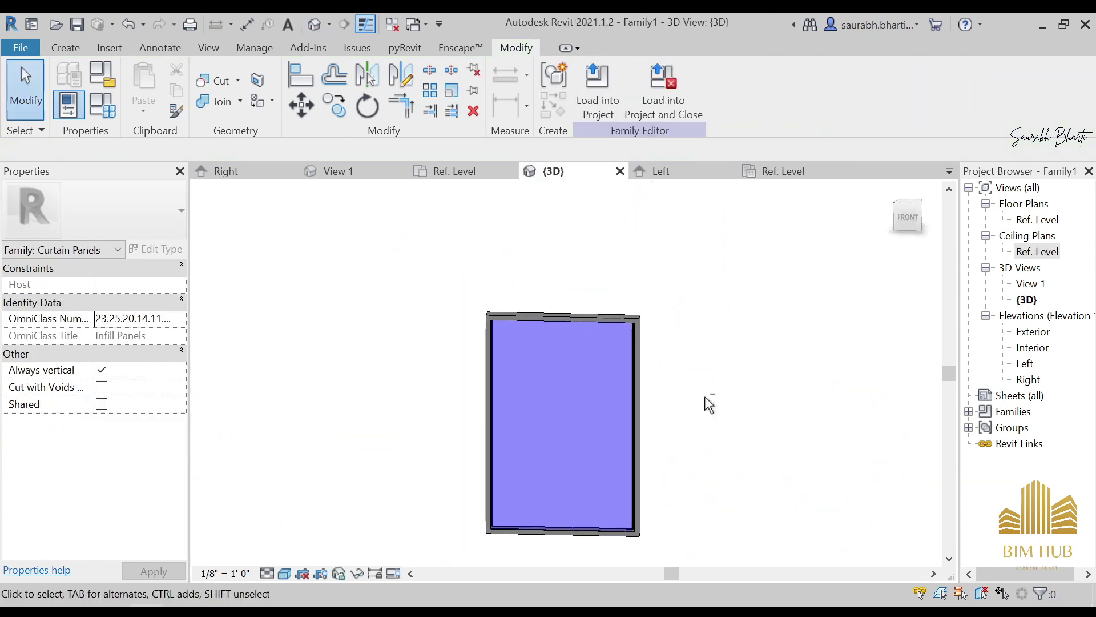
left_click(632, 389)
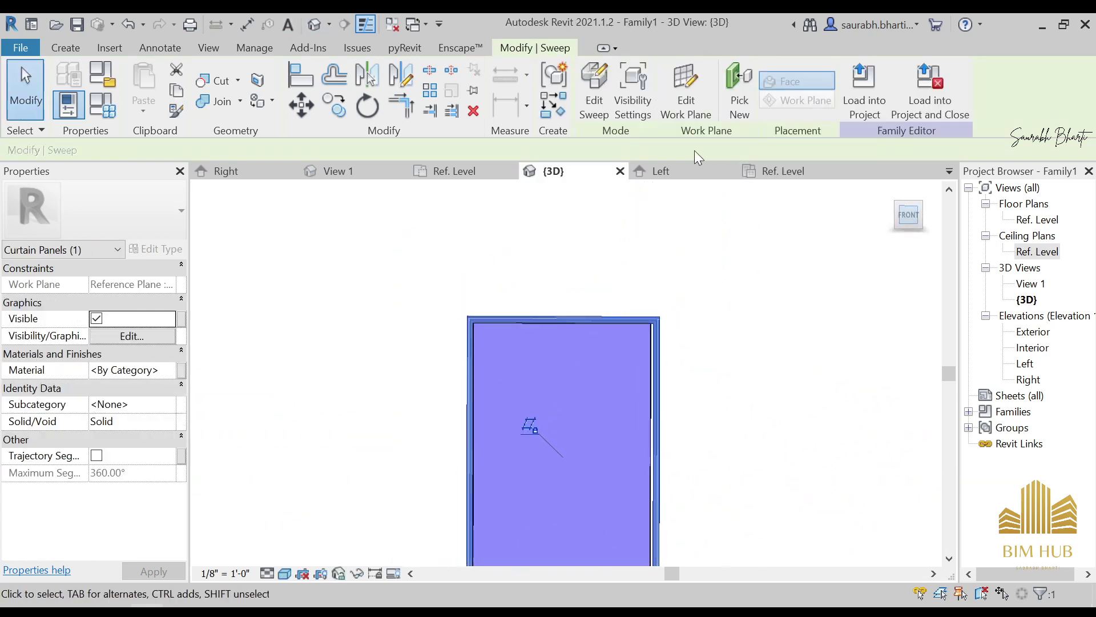
left_click(594, 88)
scroll(665, 377, "up", 2)
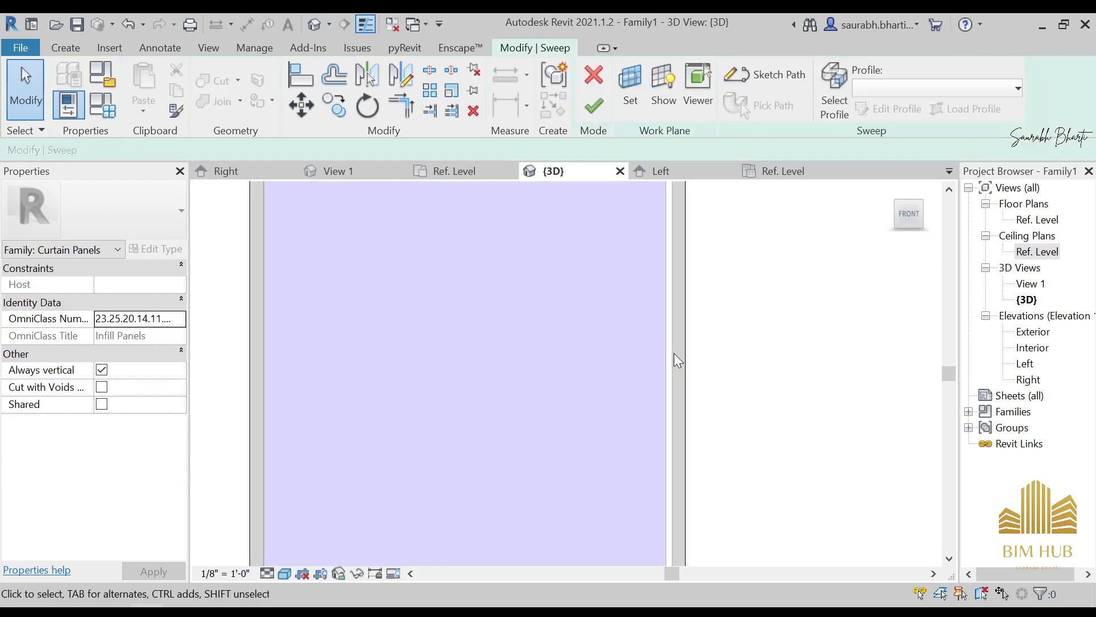
left_click(675, 384)
scroll(673, 385, "down", 2)
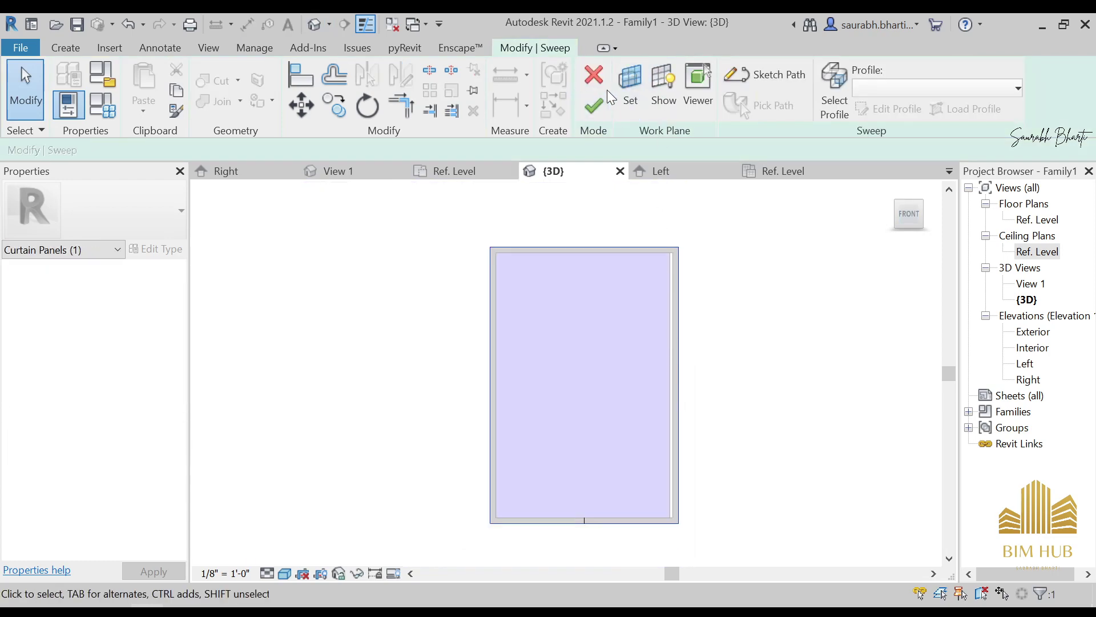
left_click(593, 80)
Step: Try to stretch the glass extrusion's right edge toward the frame in the 3D view, and inspect that side
middle_click_drag(697, 357, 660, 428, "shift")
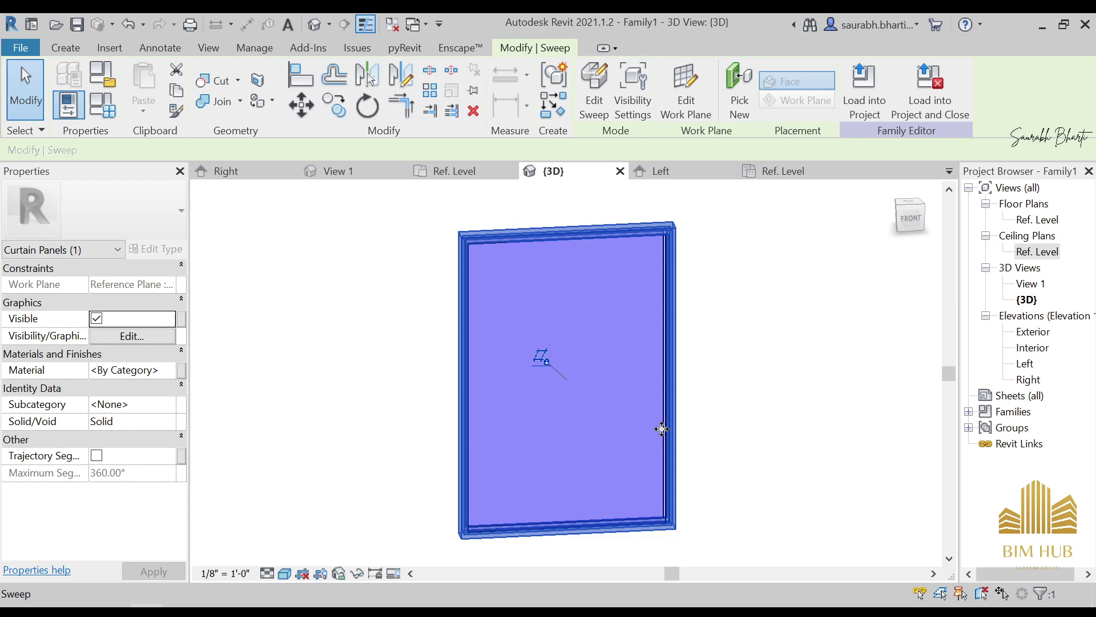
left_click(662, 371)
scroll(673, 406, "up", 4)
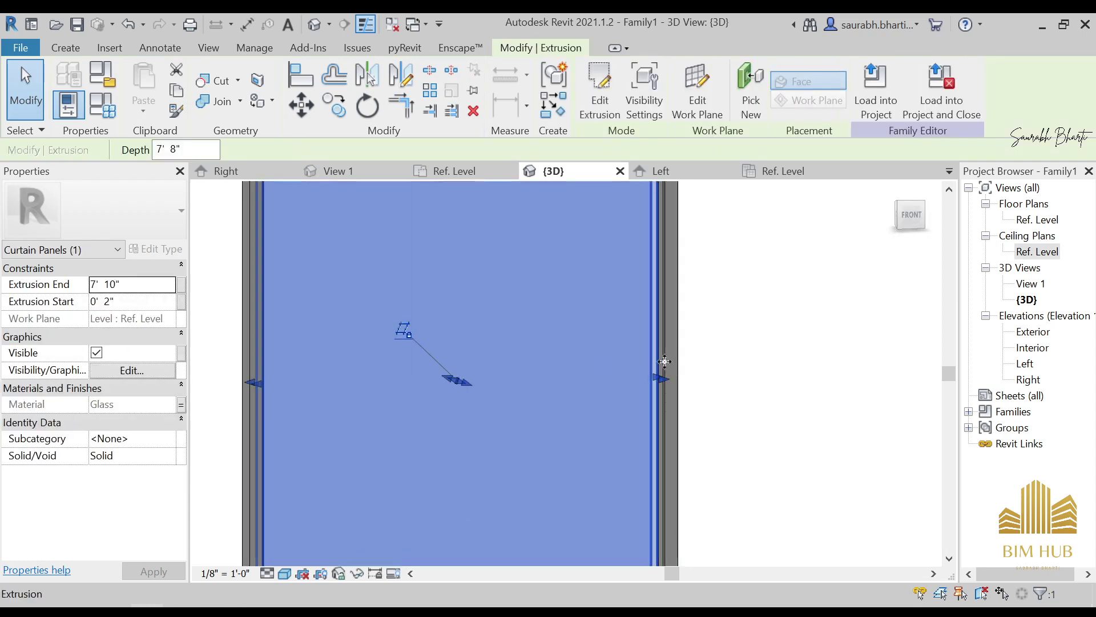
left_click_drag(657, 399, 673, 399)
scroll(690, 411, "down", 5)
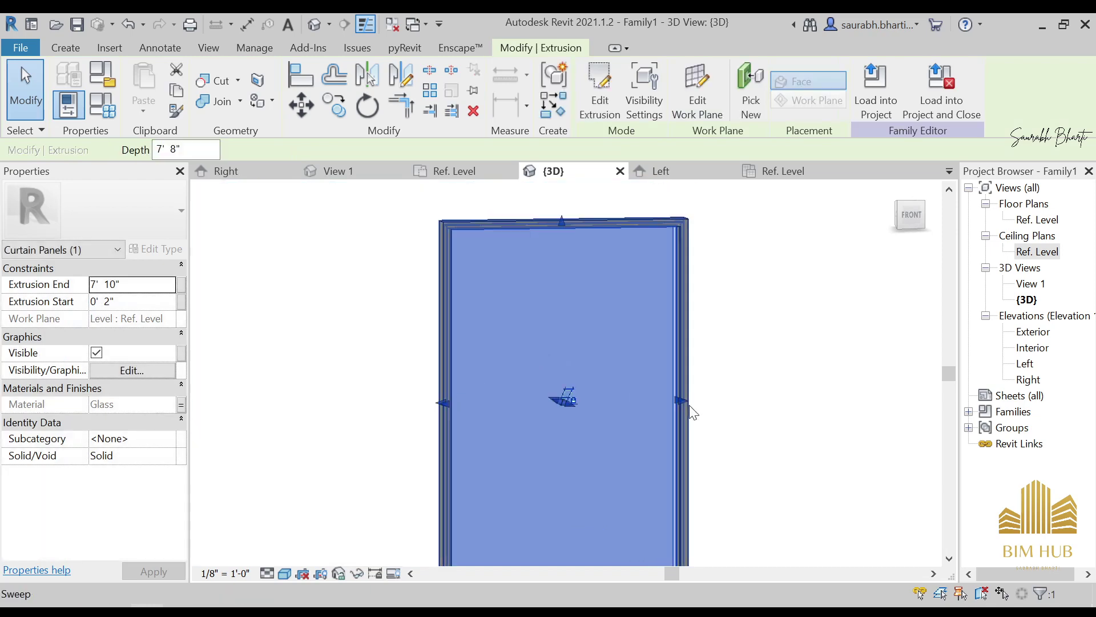
middle_click_drag(708, 432, 629, 499, "shift")
left_click(700, 411)
scroll(700, 411, "up", 5)
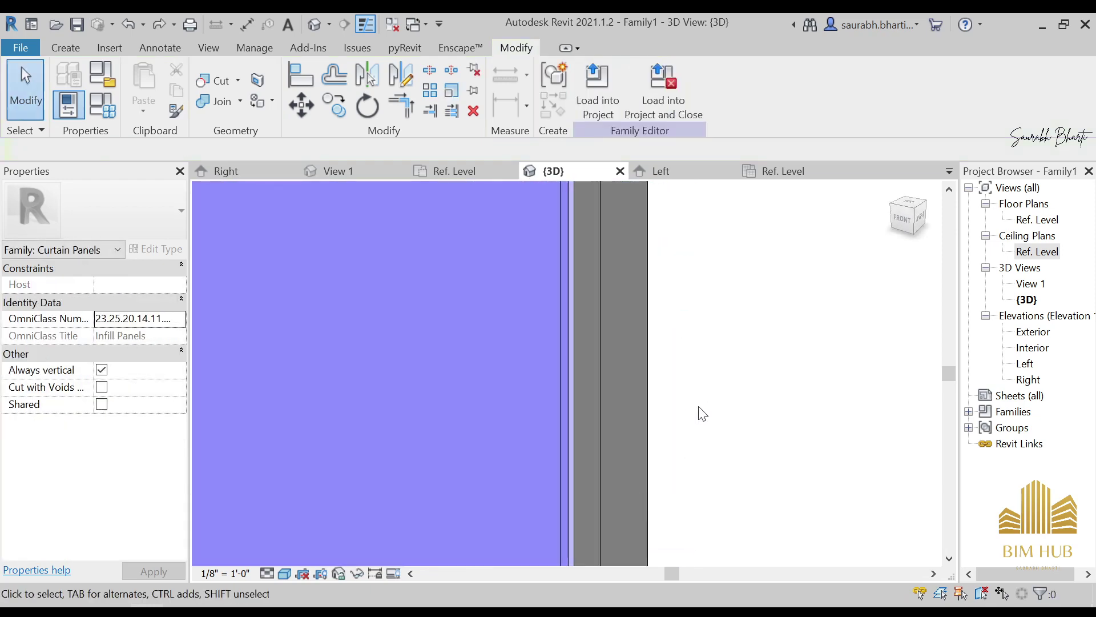
Step: Open the Exterior elevation and examine the frame sweep's outline against the reference planes at the panel's upper part
double_click(1034, 333)
scroll(641, 384, "up", 5)
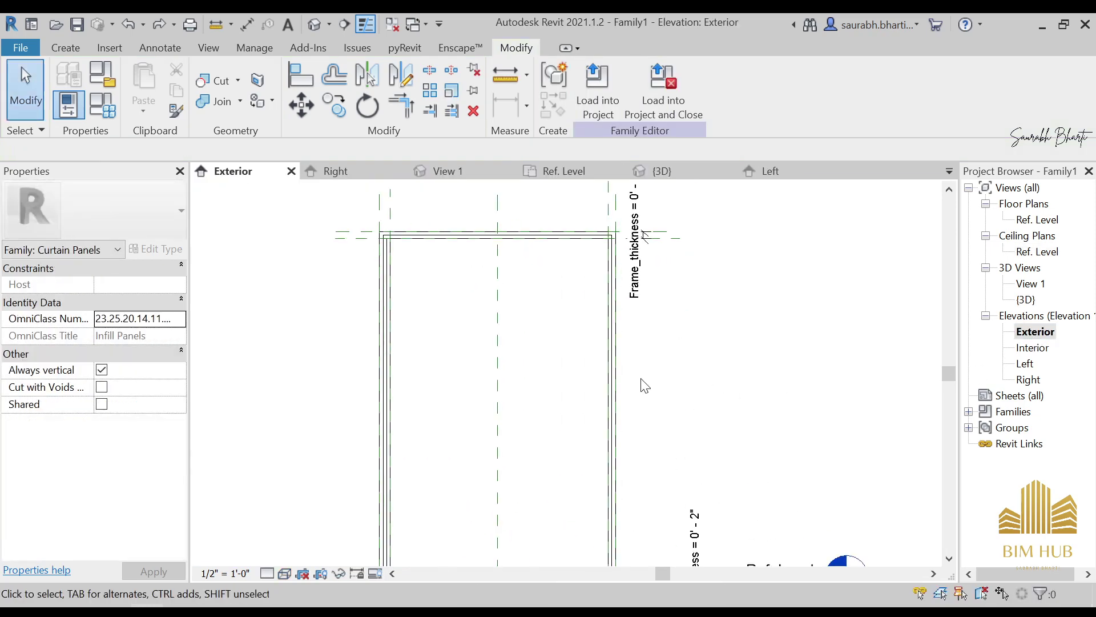
left_click(602, 372)
left_click(547, 333)
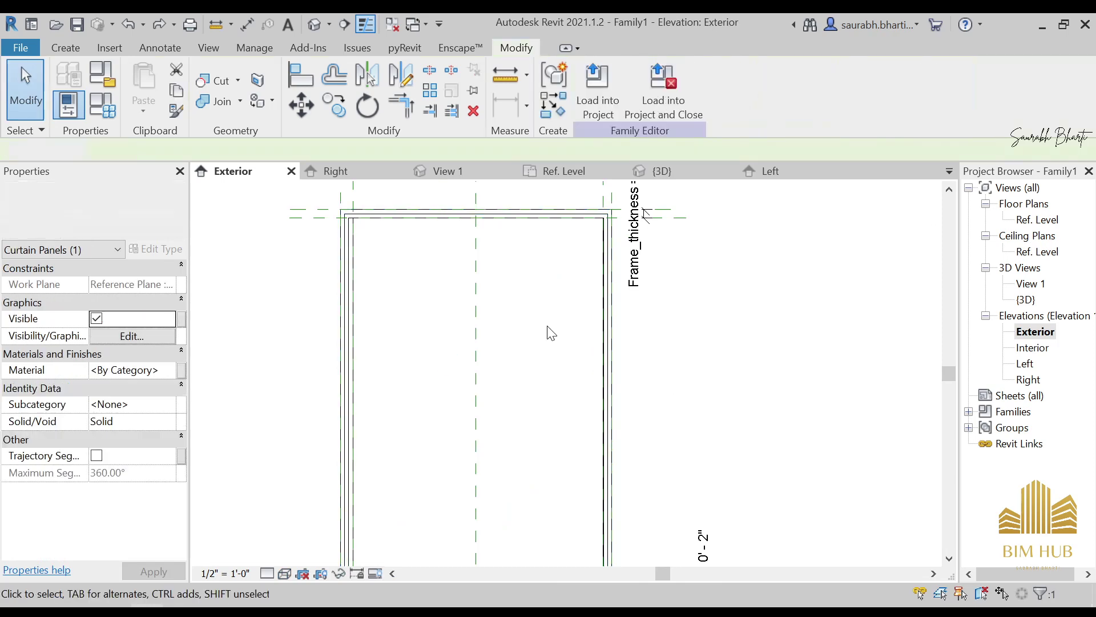
left_click(501, 211)
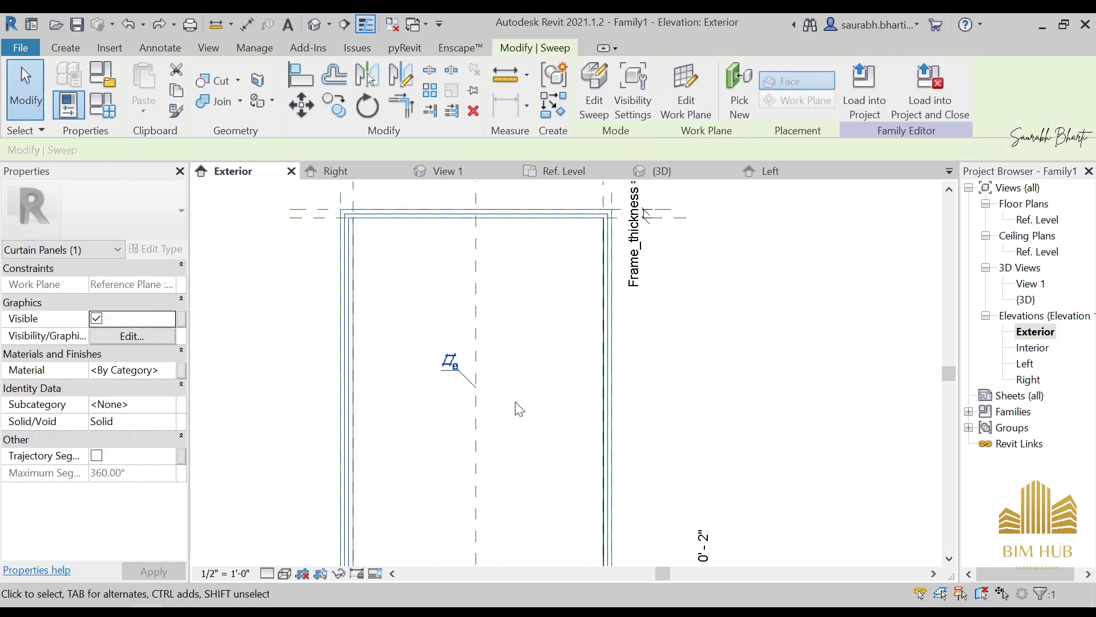
left_click(855, 373)
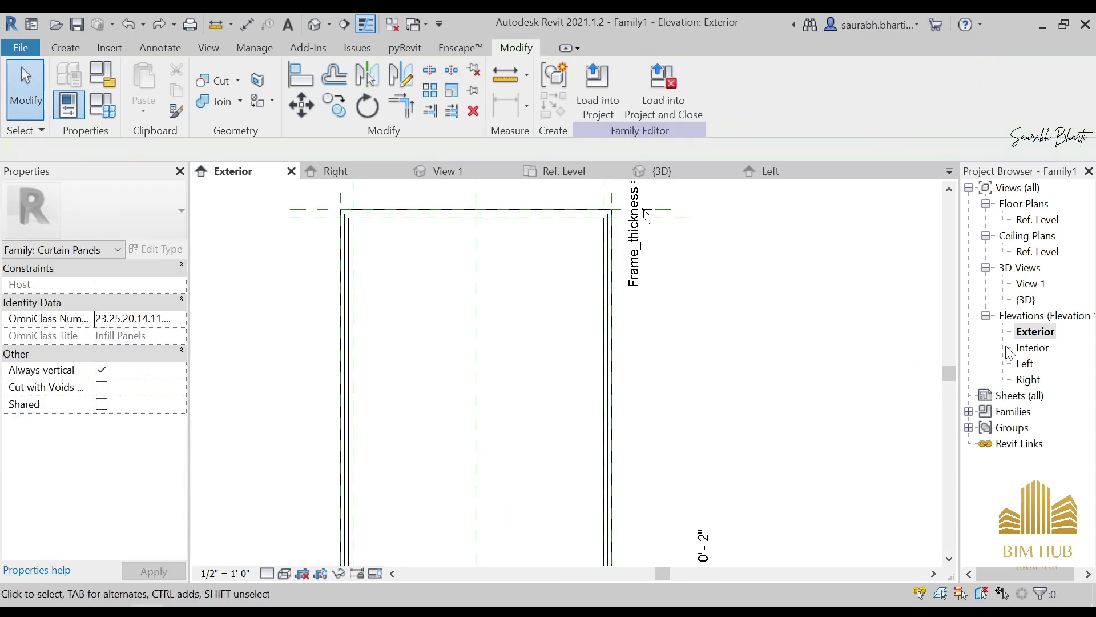
Step: Open the Ref. Level floor plan and compare how far the right and left inner reference planes sit from the panel edges
double_click(1036, 220)
scroll(657, 434, "up", 6)
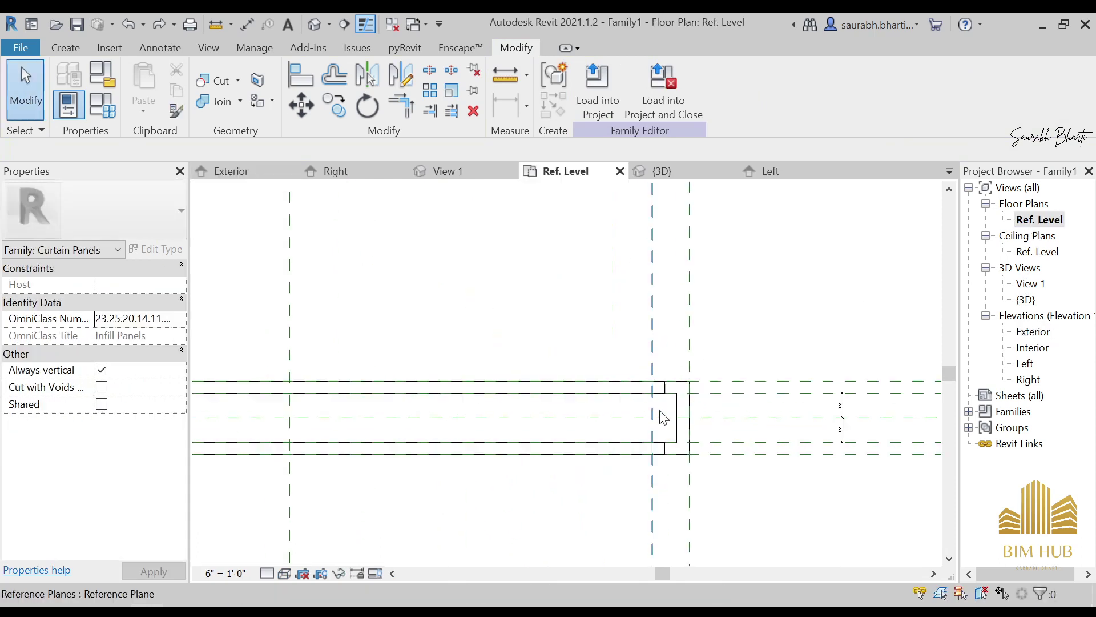
scroll(665, 414, "down", 5)
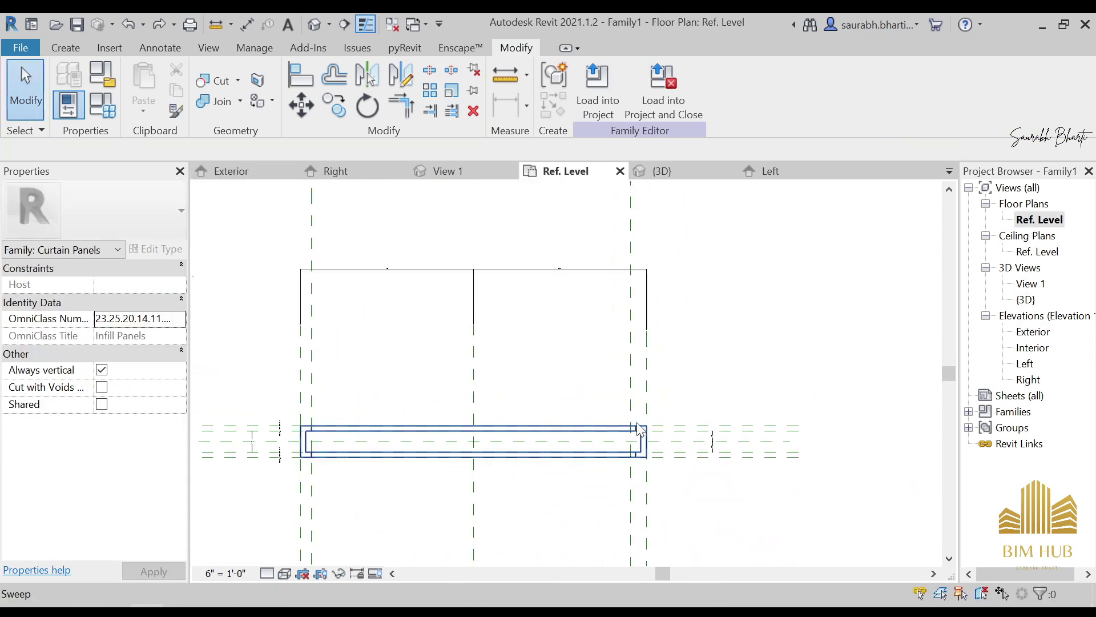
left_click(632, 370)
scroll(628, 388, "up", 2)
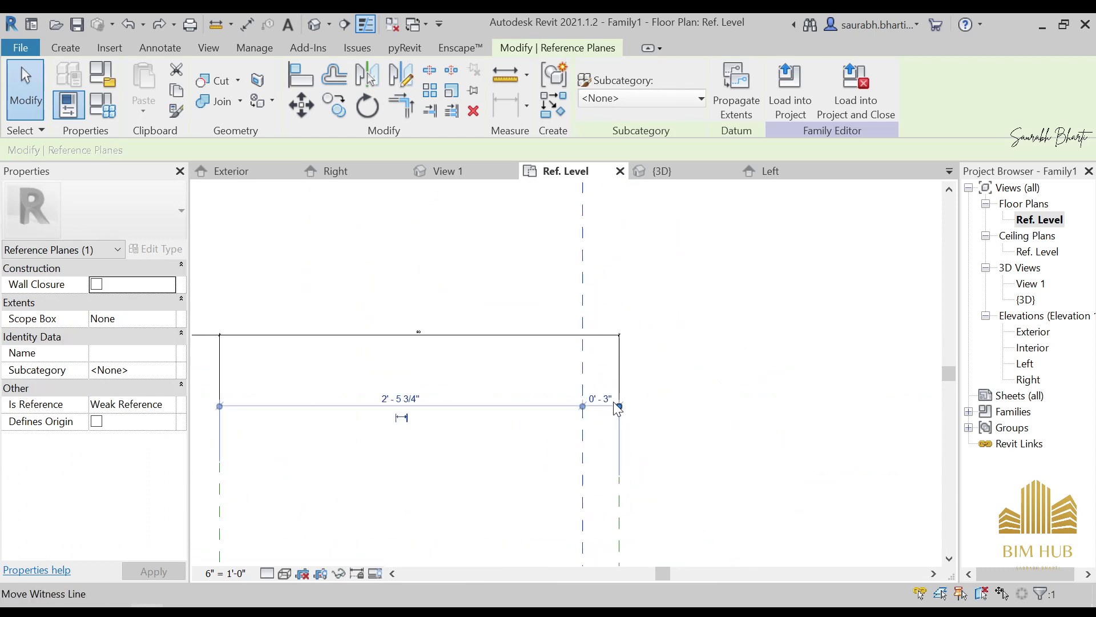
scroll(534, 421, "down", 4)
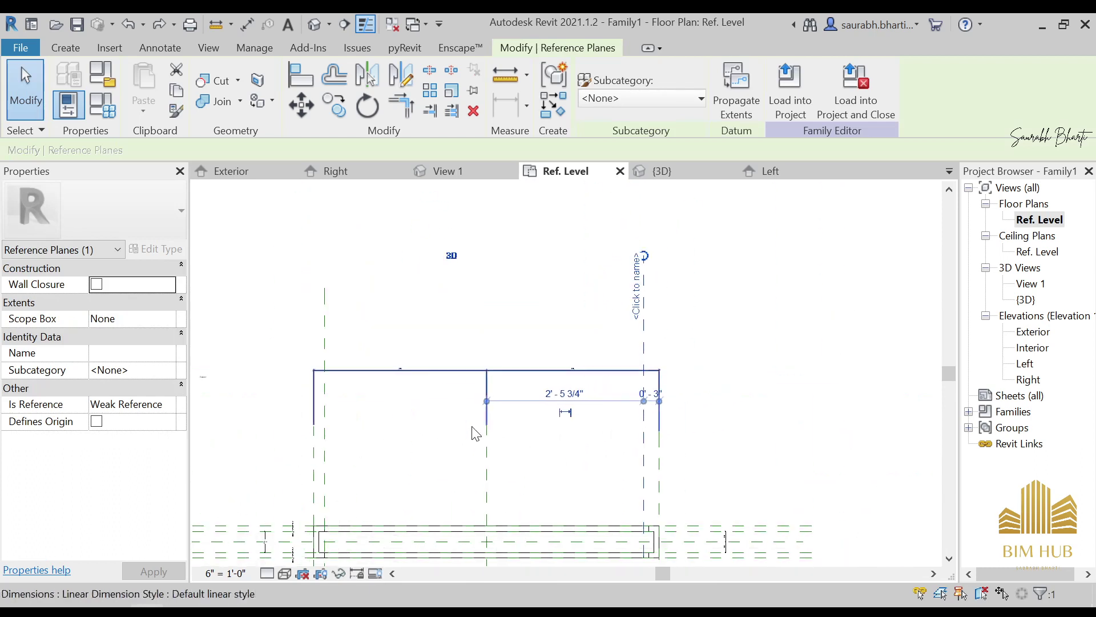
left_click(323, 418)
scroll(322, 418, "up", 3)
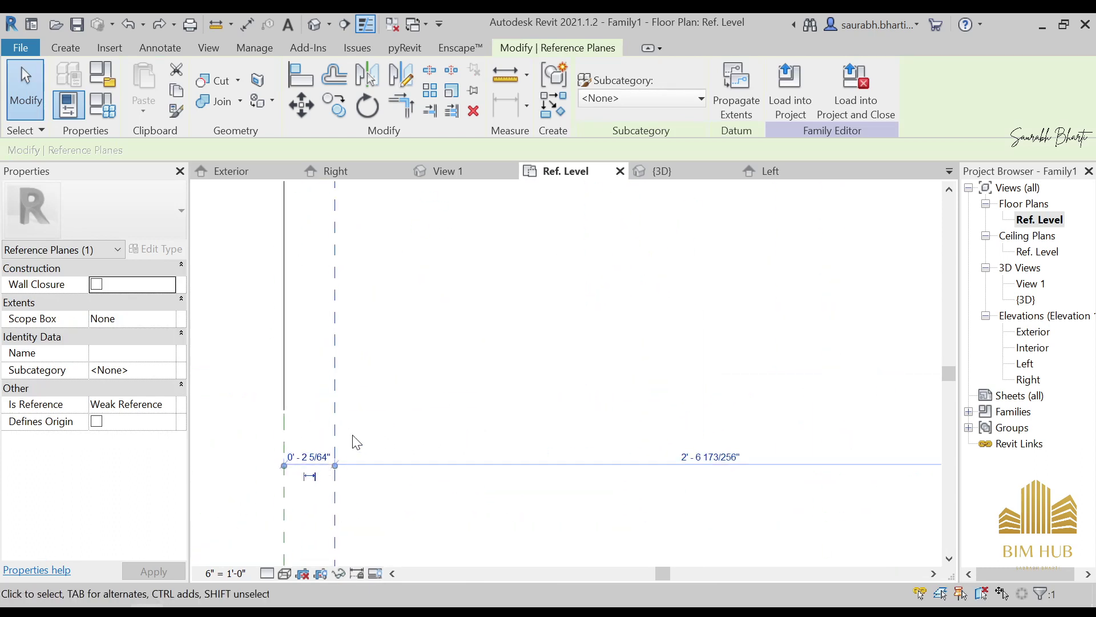
scroll(352, 440, "down", 3)
middle_click_drag(460, 482, 540, 406)
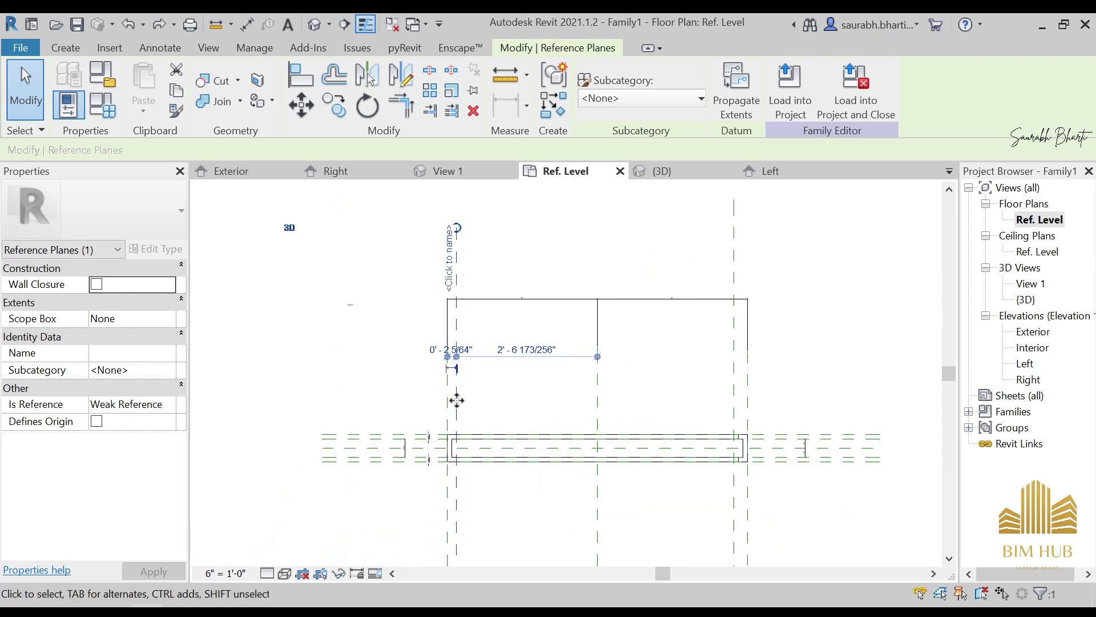
Step: Place an aligned dimension between the panel's left reference plane and the adjacent inner reference plane in the plan view
left_click(480, 310)
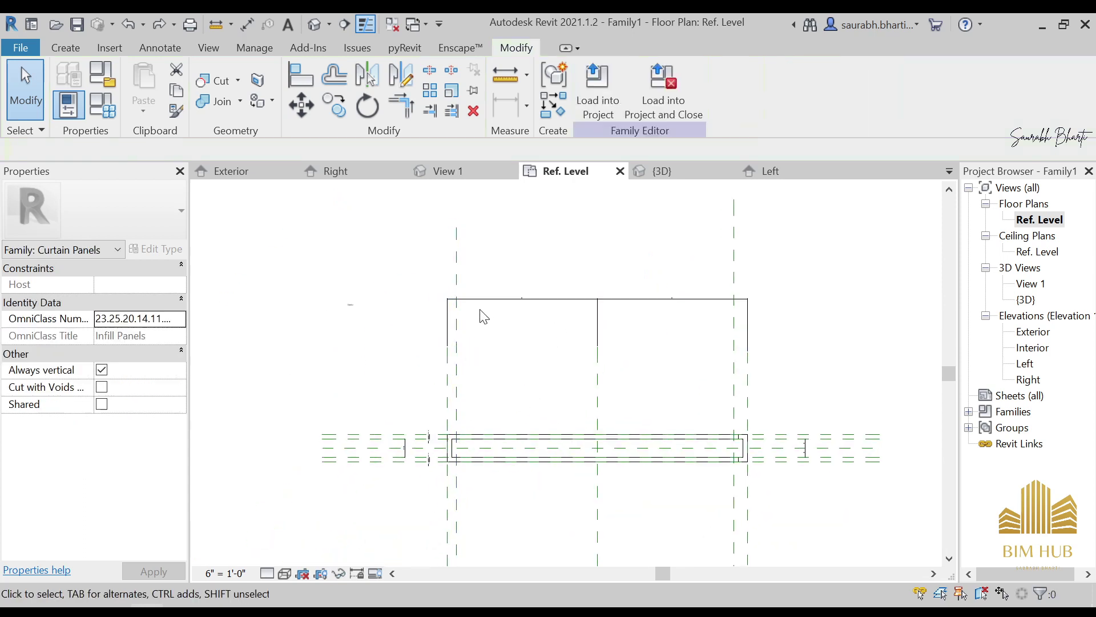
left_click(460, 321)
scroll(460, 359, "up", 2)
scroll(434, 381, "up", 4)
left_click(471, 332)
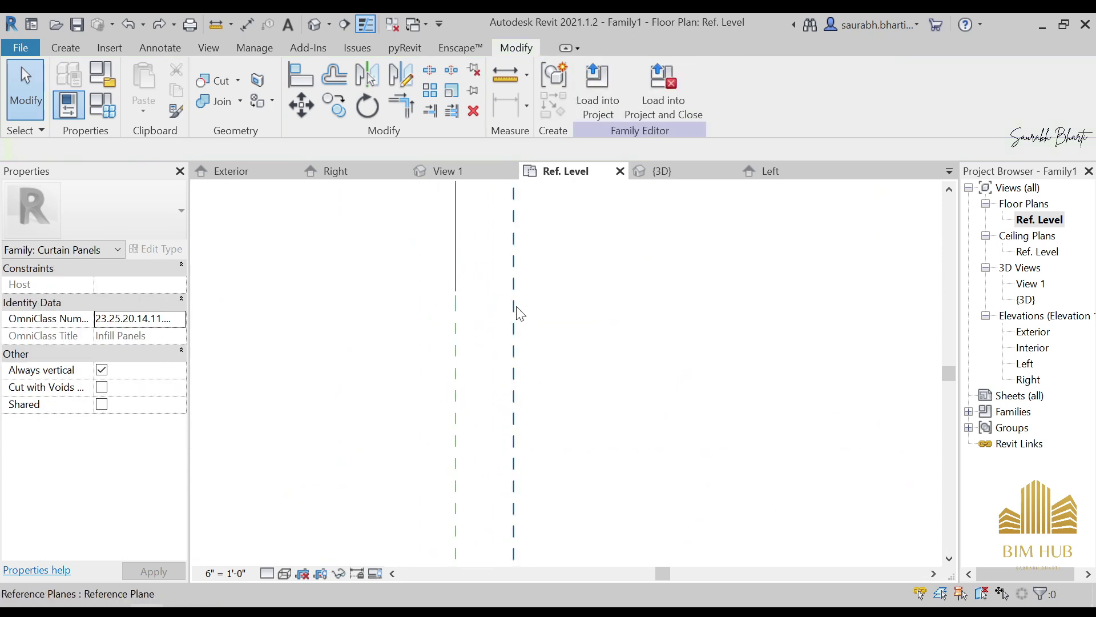
key("i")
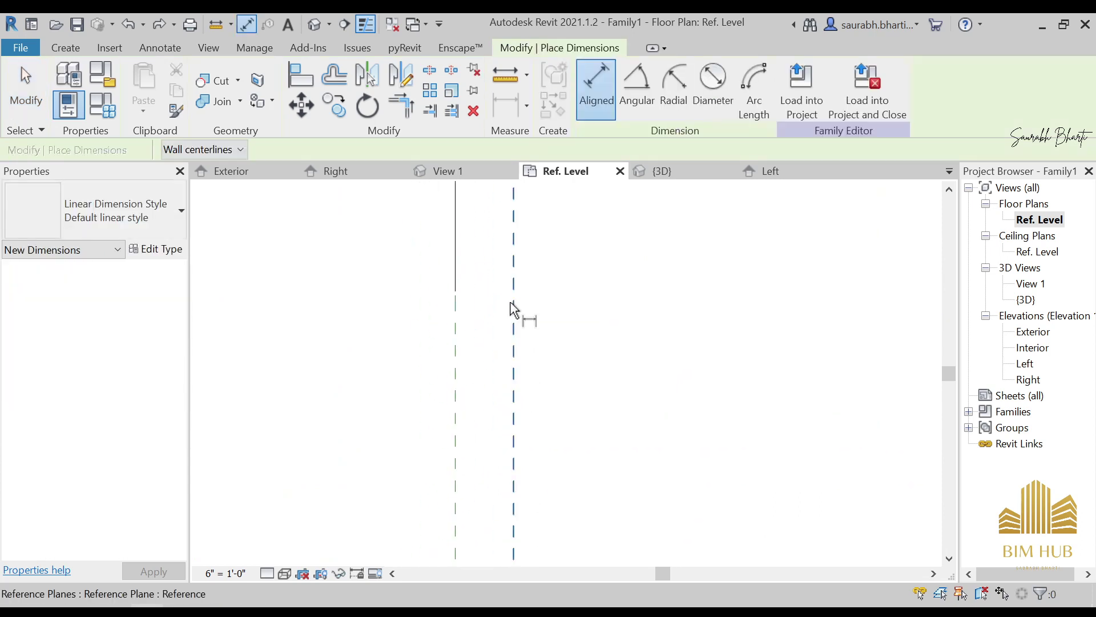
left_click(459, 318)
left_click(511, 318)
left_click(490, 318)
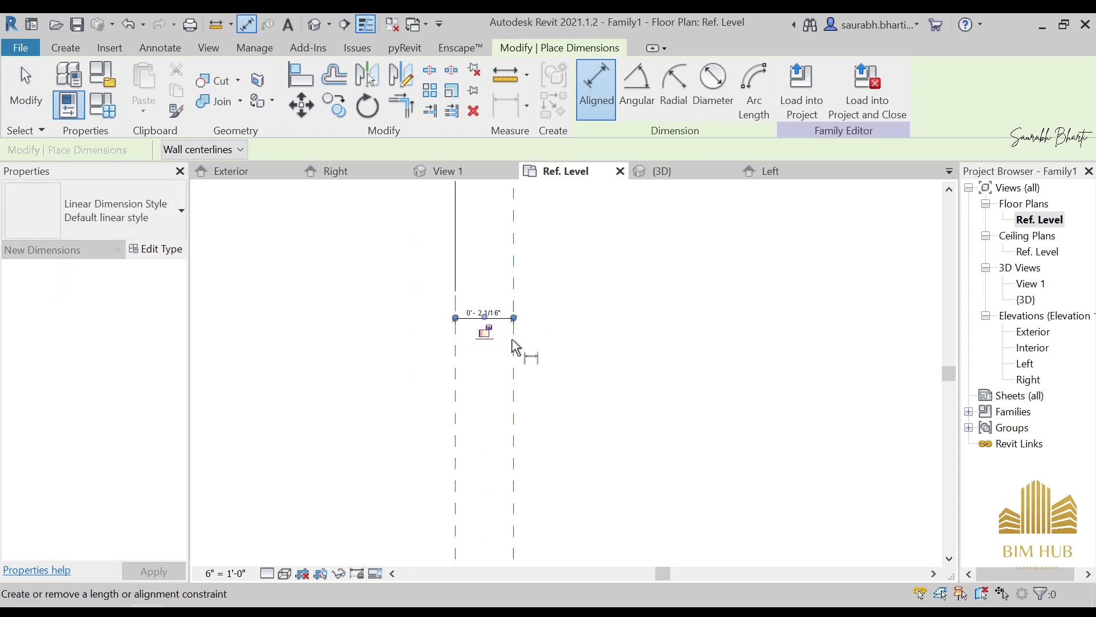
Step: Place an aligned dimension between the inner reference plane and the panel's right reference plane
scroll(685, 334, "down", 4)
middle_click_drag(879, 342, 448, 344)
scroll(696, 341, "up", 1)
scroll(697, 347, "up", 1)
left_click(696, 353)
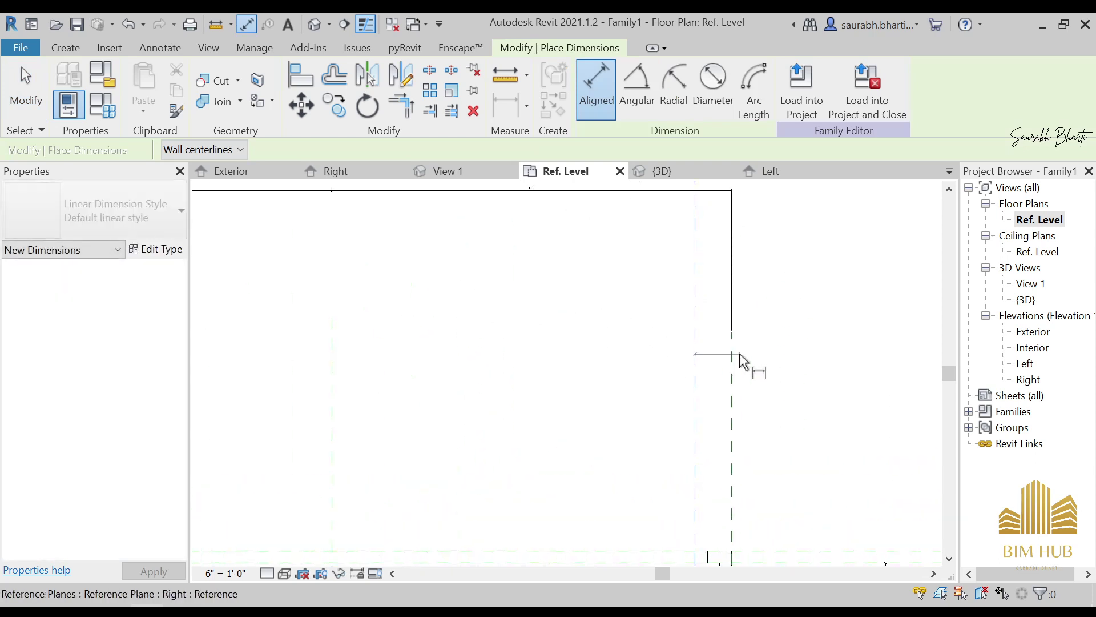
left_click(720, 356)
key("Escape")
key("Escape")
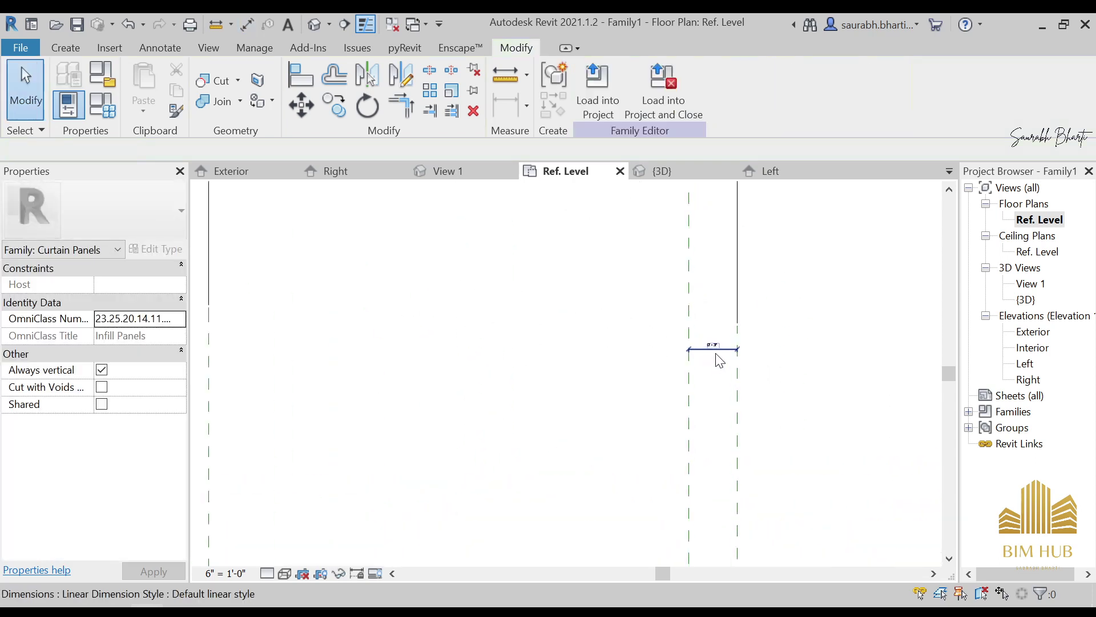
Step: Label the dimension at the panel's right side with the Frame_thickness parameter
scroll(717, 360, "up", 1)
left_click(714, 346)
left_click(655, 90)
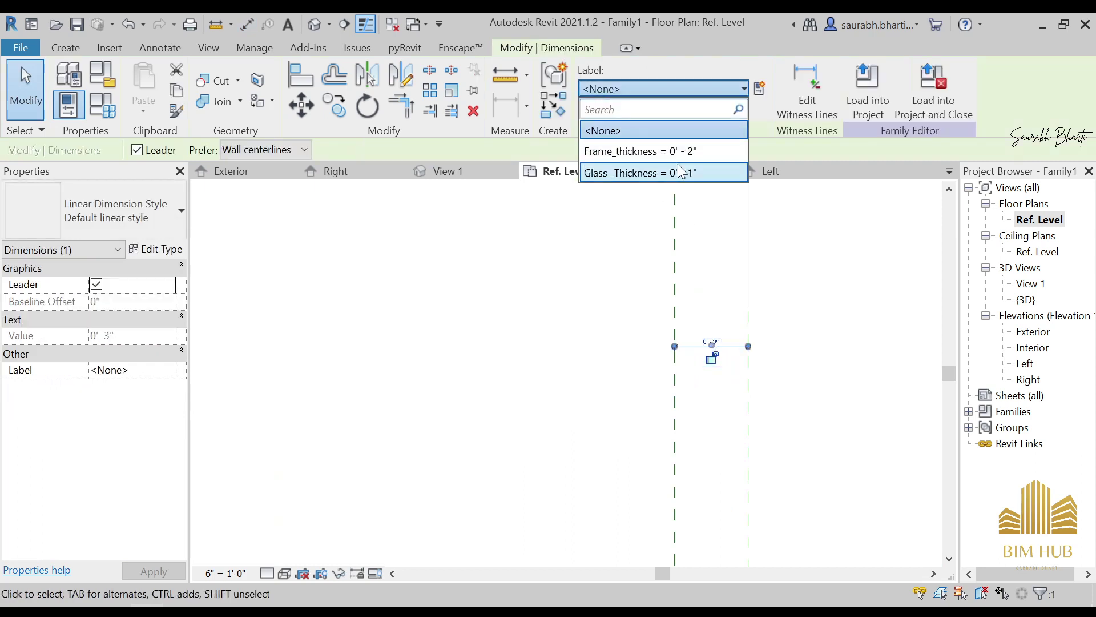
left_click(657, 151)
scroll(667, 348, "up", 1)
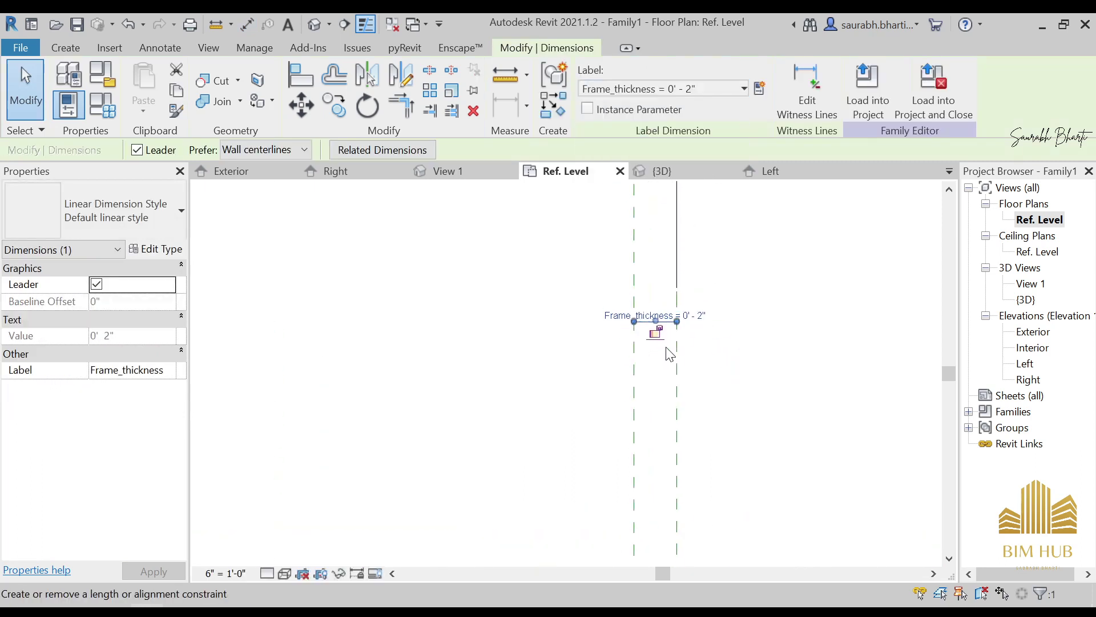
scroll(531, 371, "down", 5)
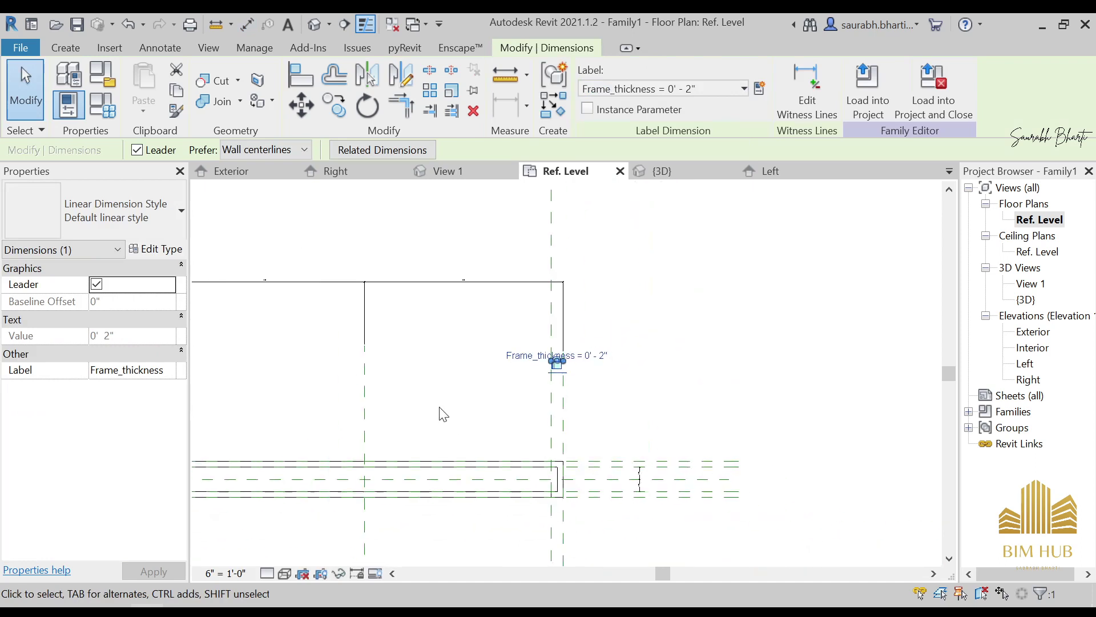
middle_click_drag(231, 413, 641, 396)
scroll(601, 375, "up", 3)
left_click(582, 326)
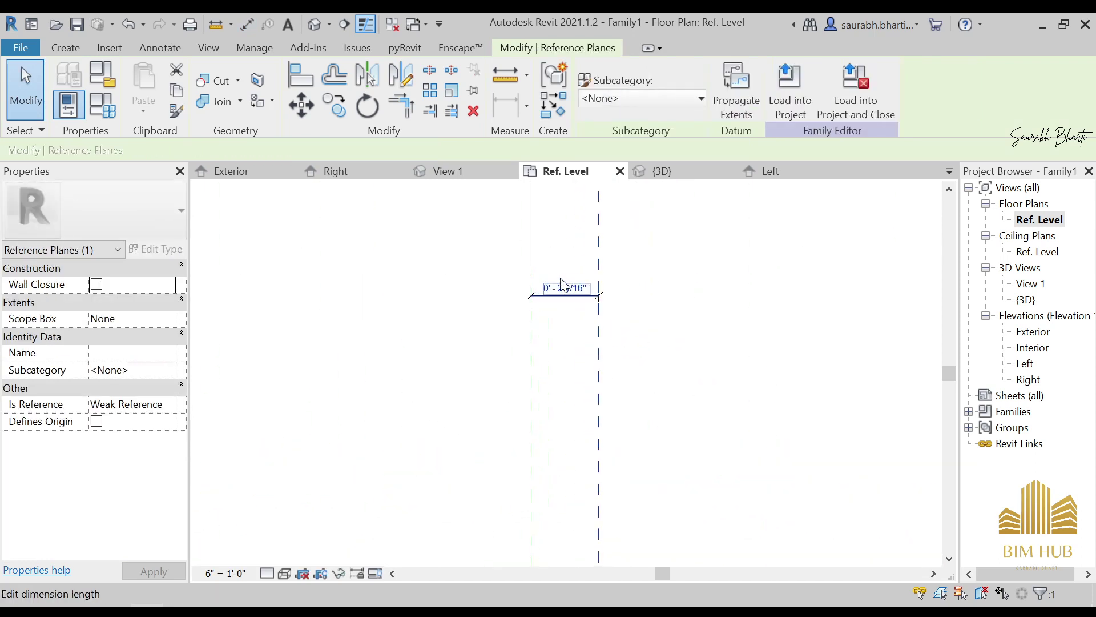
left_click(643, 100)
left_click(643, 100)
left_click(599, 237)
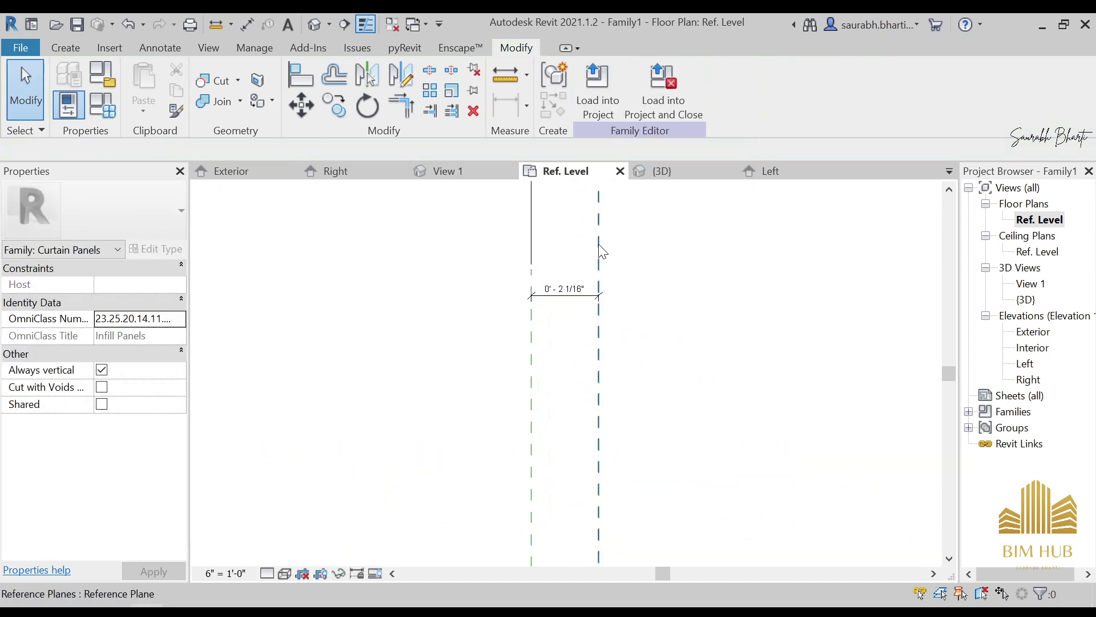
key("Escape")
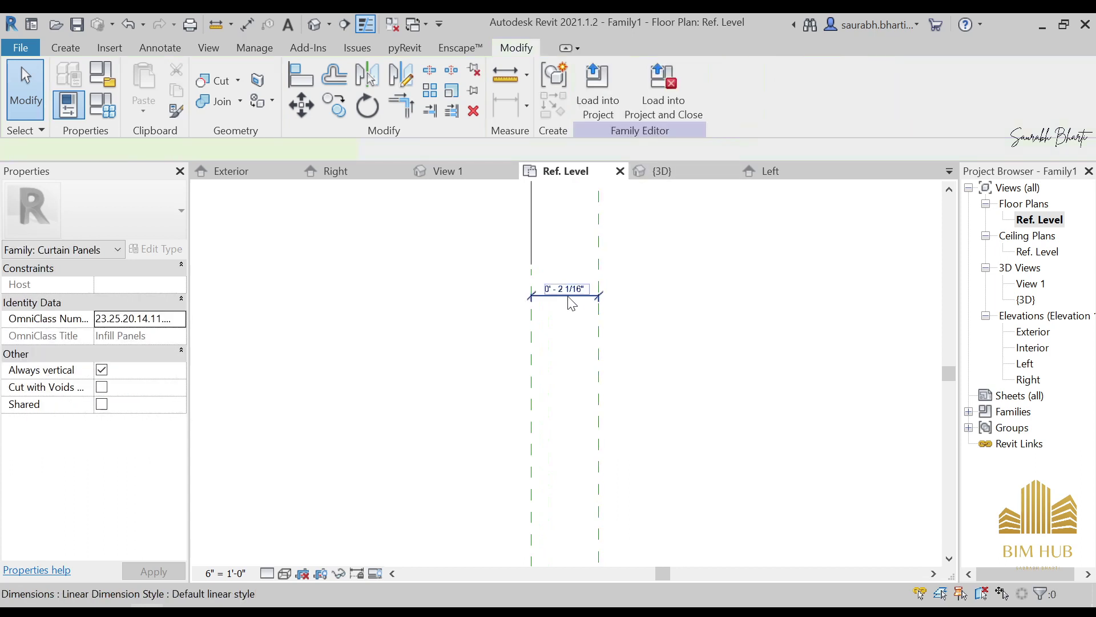
Step: Label the dimension at the panel's left side with the Frame_thickness parameter
left_click(571, 296)
left_click(676, 91)
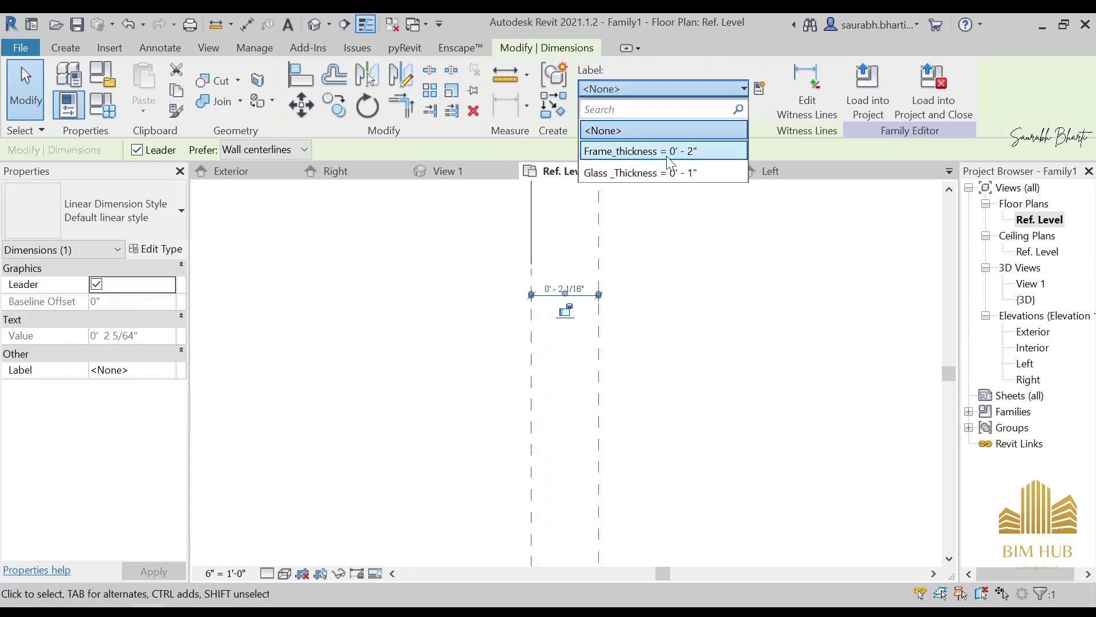
left_click(669, 147)
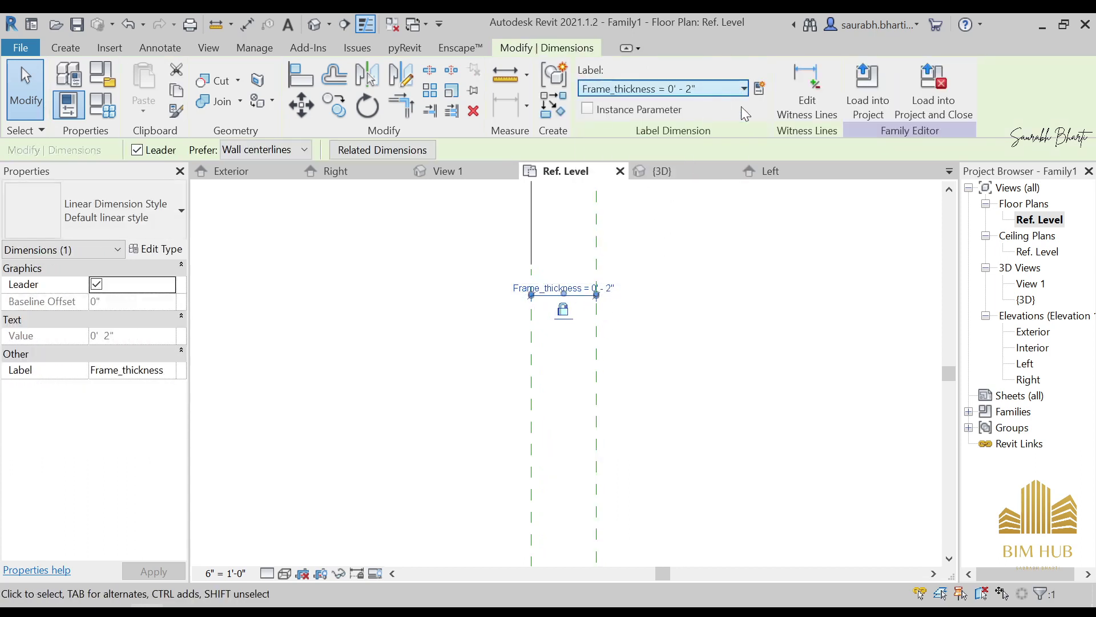
scroll(718, 282, "down", 5)
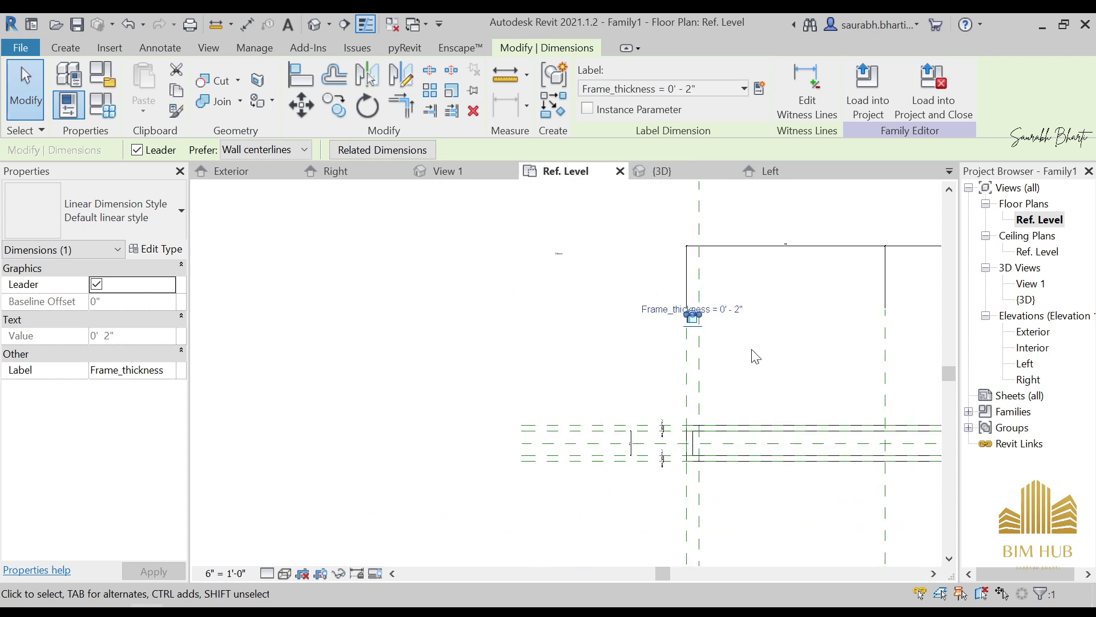
key("Escape")
Step: Open the 3D view and examine how the frame sits around the glass panel from several angles
left_click(324, 24)
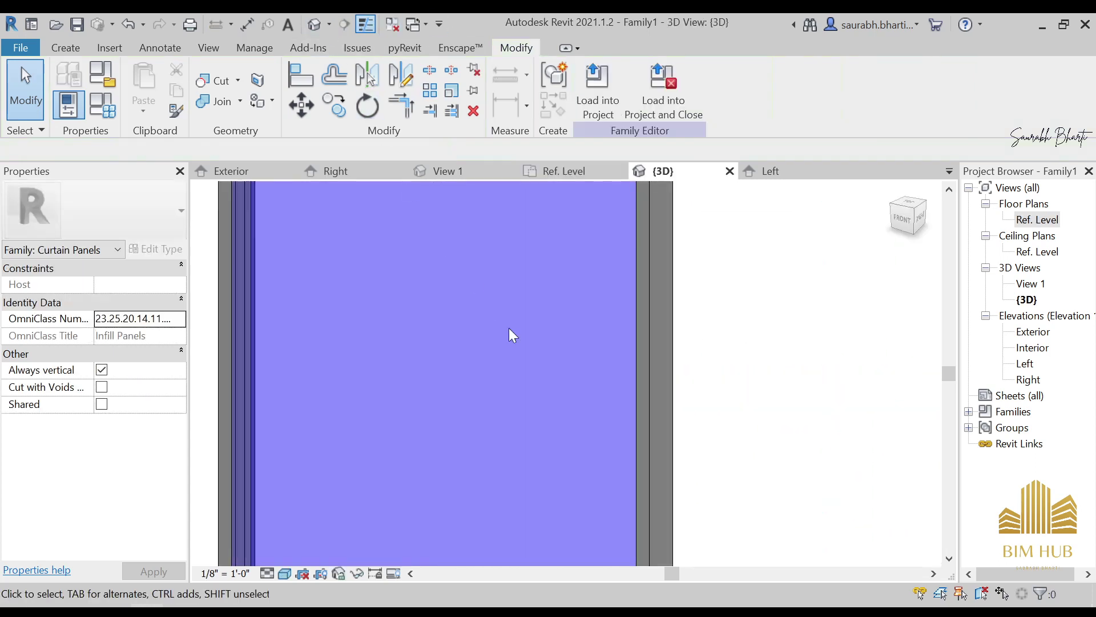
scroll(508, 327, "down", 3)
middle_click_drag(618, 384, 680, 357, "shift")
scroll(680, 357, "up", 3)
scroll(720, 372, "down", 1)
middle_click_drag(714, 393, 683, 469, "shift")
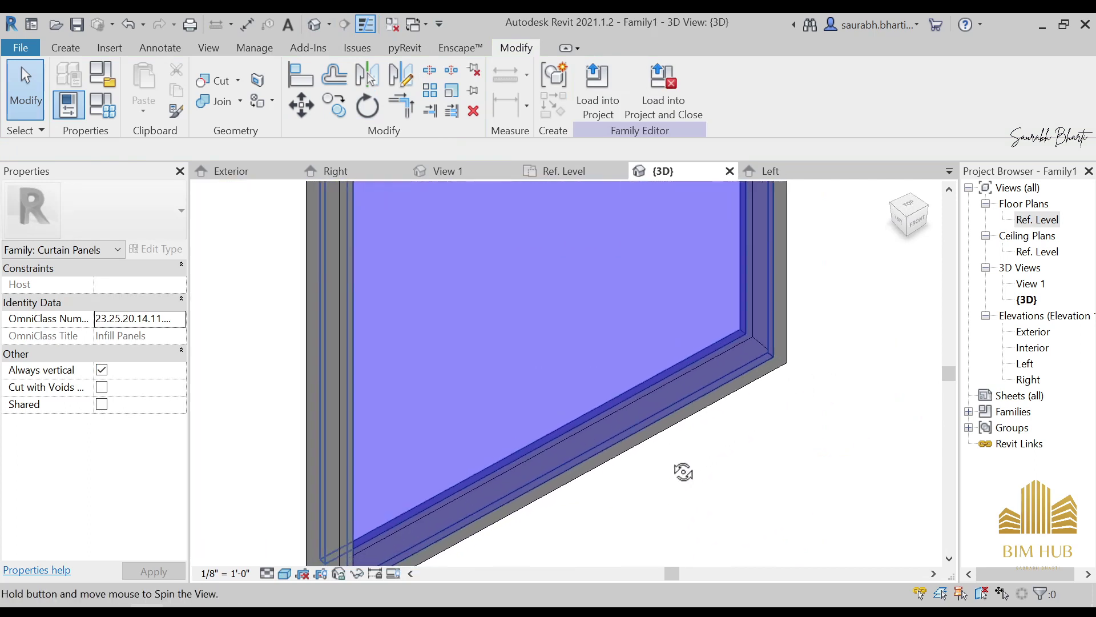
scroll(663, 434, "down", 2)
middle_click_drag(663, 434, 553, 282, "shift")
left_click(553, 282)
left_click(424, 327)
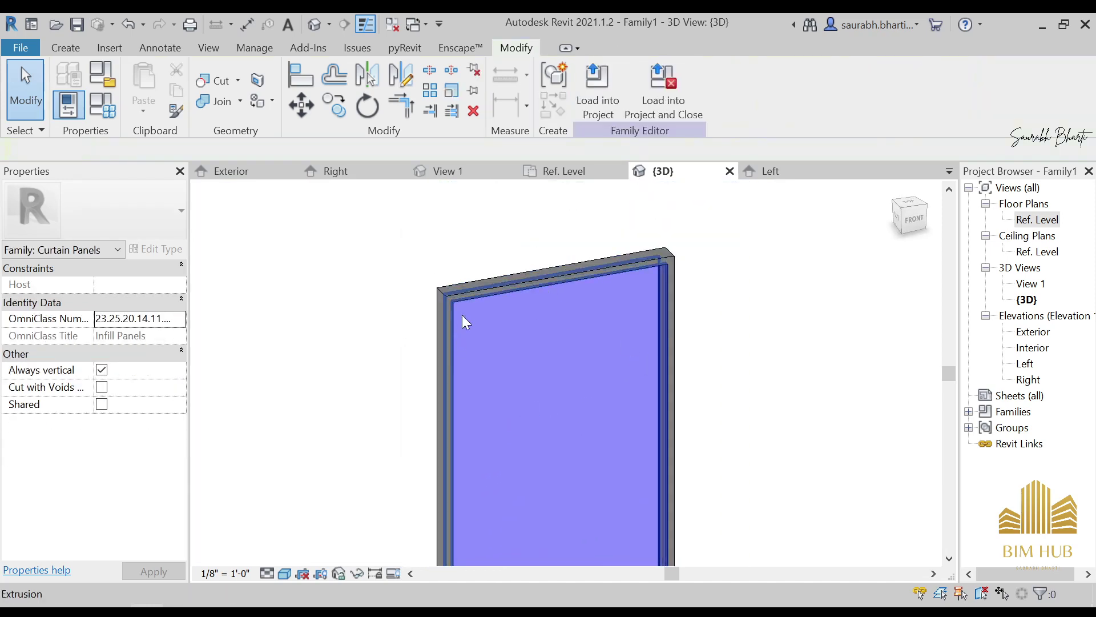
middle_click_drag(482, 295, 459, 335, "shift")
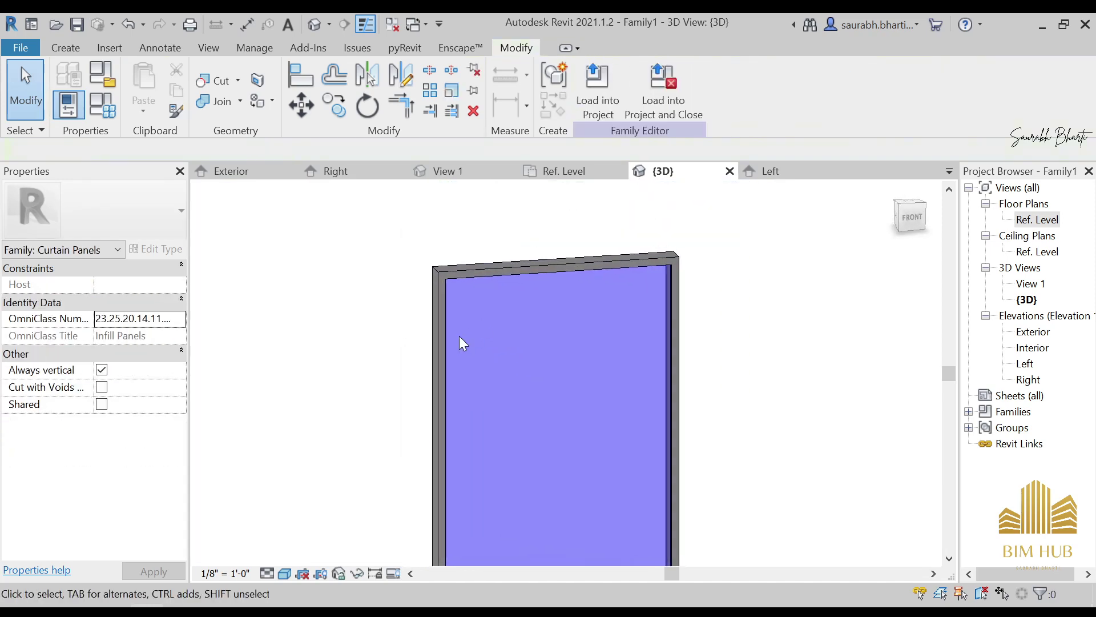
Step: Associate the frame sweep's material with a new type-based family parameter named Frame Material
left_click(434, 319)
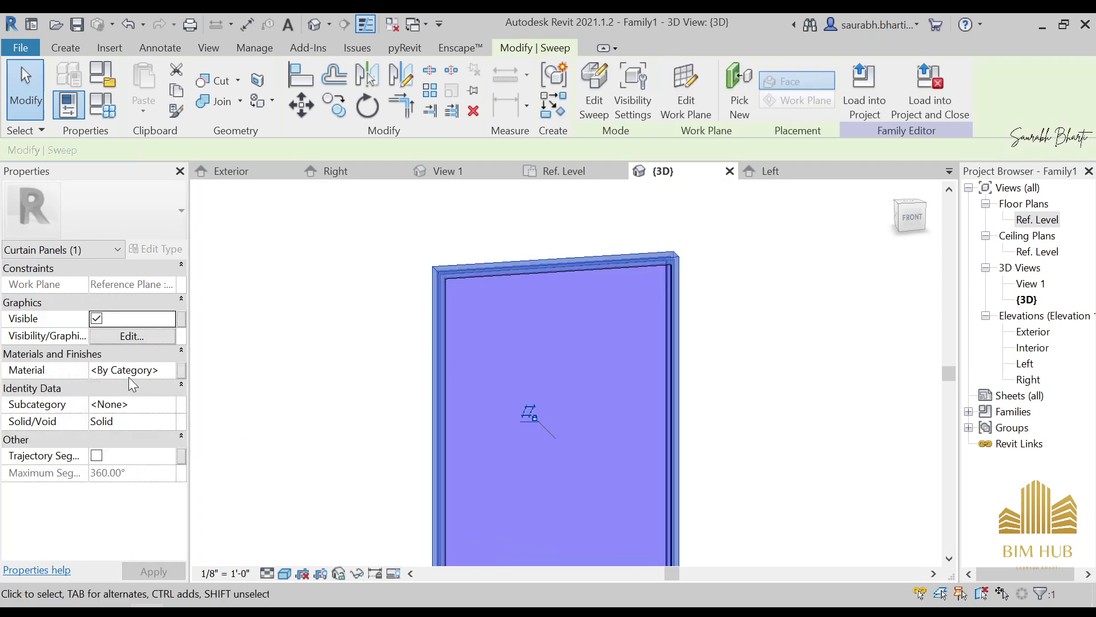
left_click(181, 371)
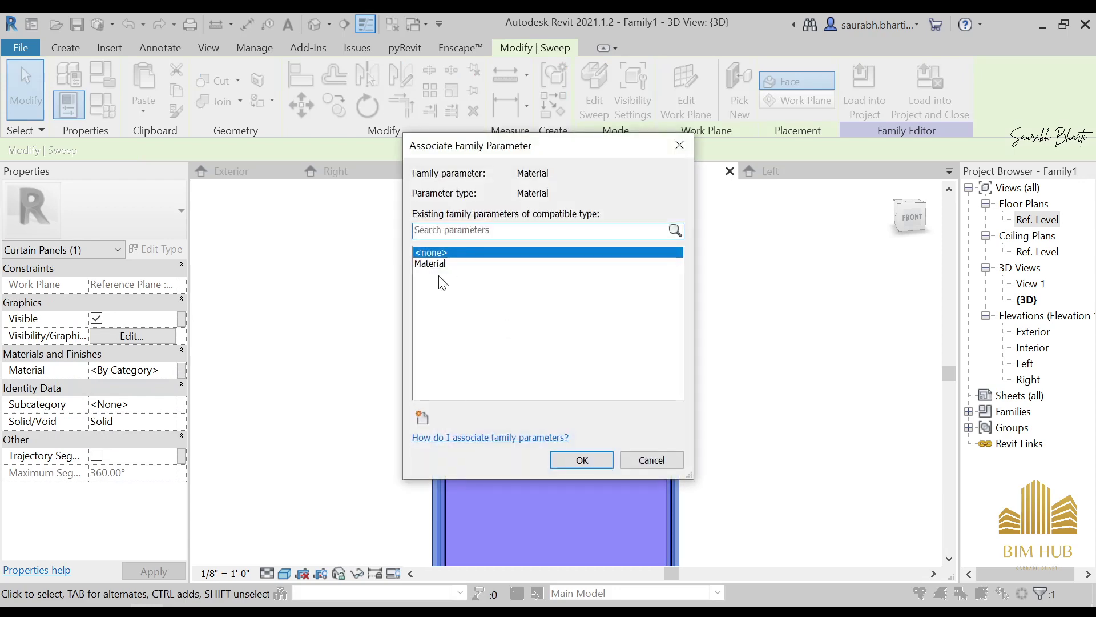
left_click(422, 419)
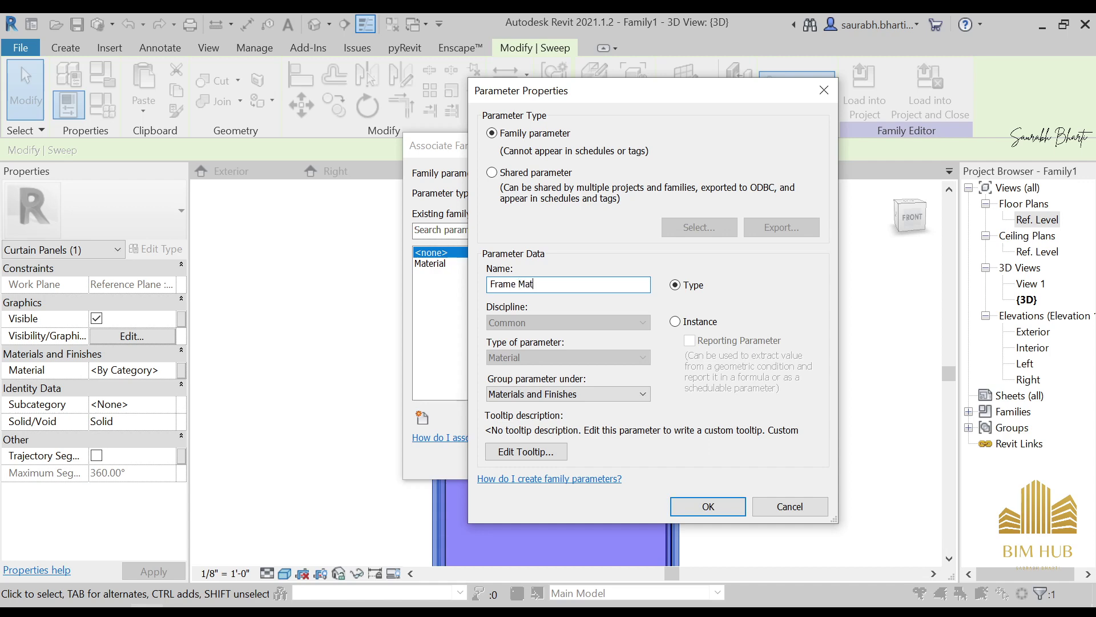
key("Return")
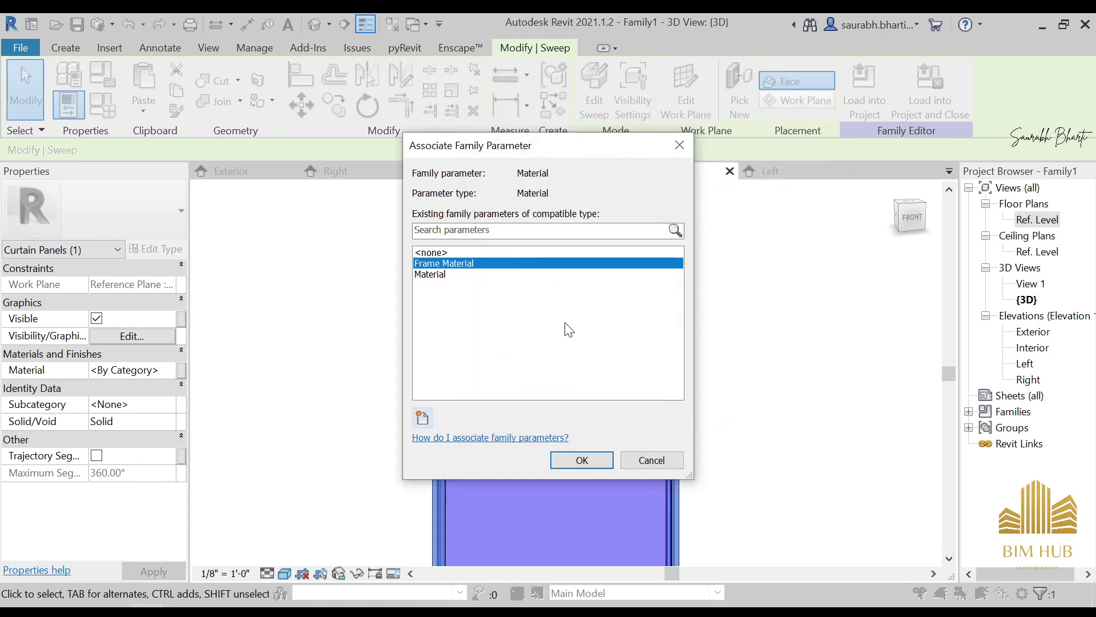
left_click(582, 460)
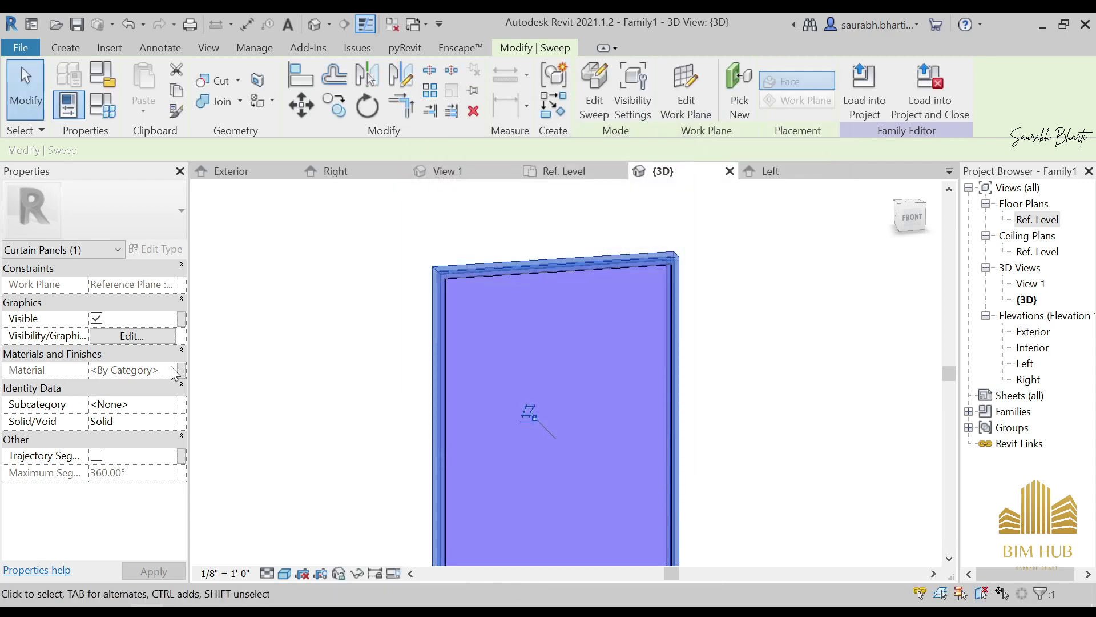
Step: Create a new material named 1.Aluminium for the Frame Material parameter in the family types
left_click(112, 114)
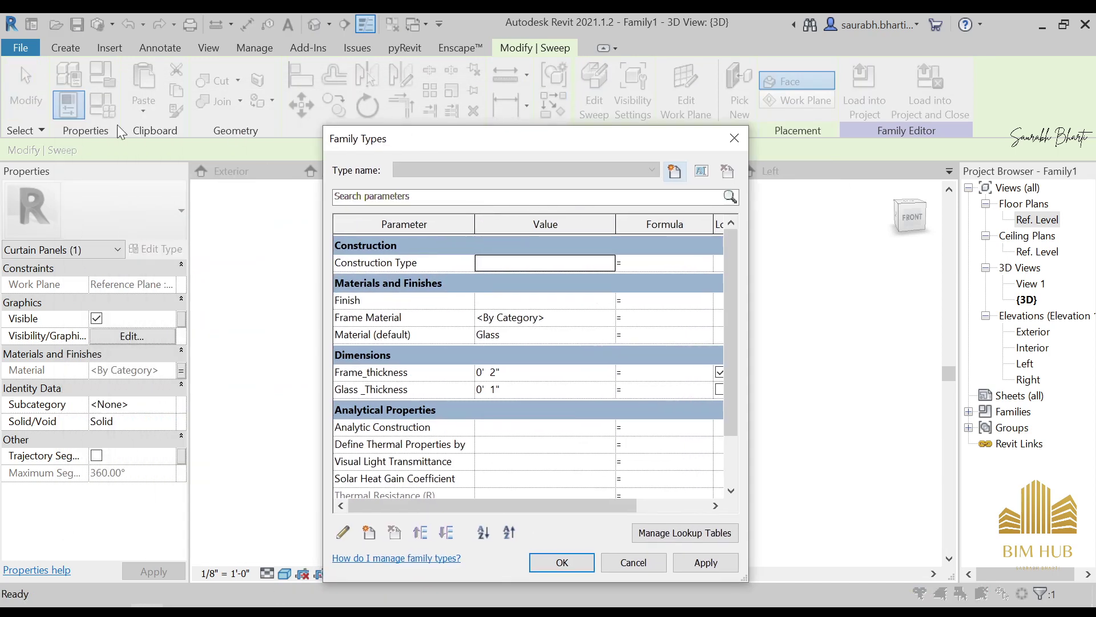
left_click(605, 318)
left_click(607, 317)
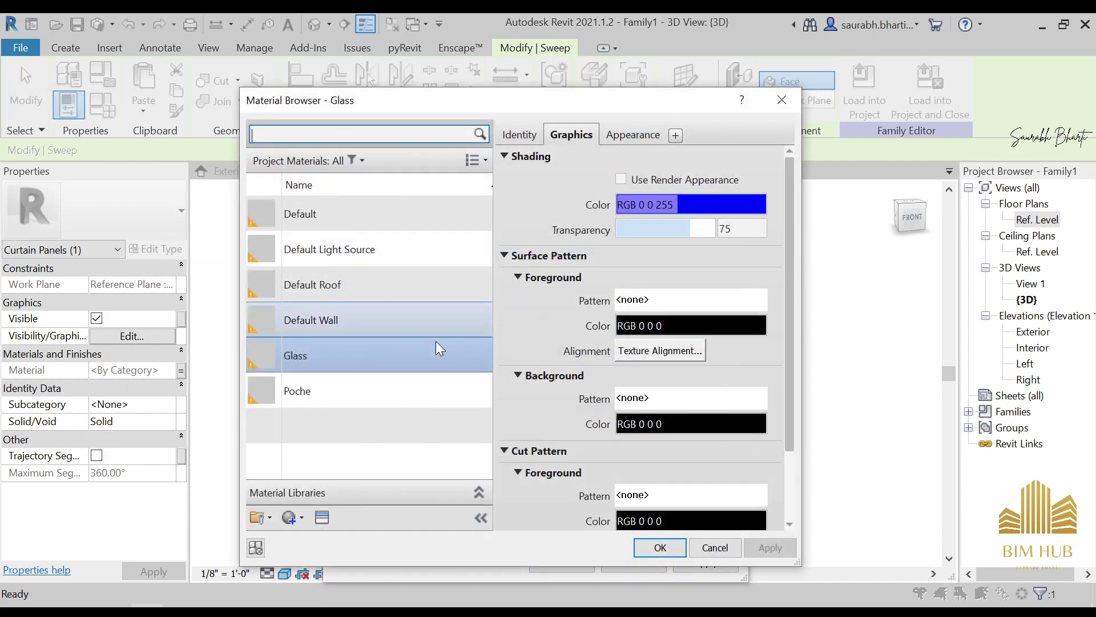
left_click(302, 518)
right_click(324, 279)
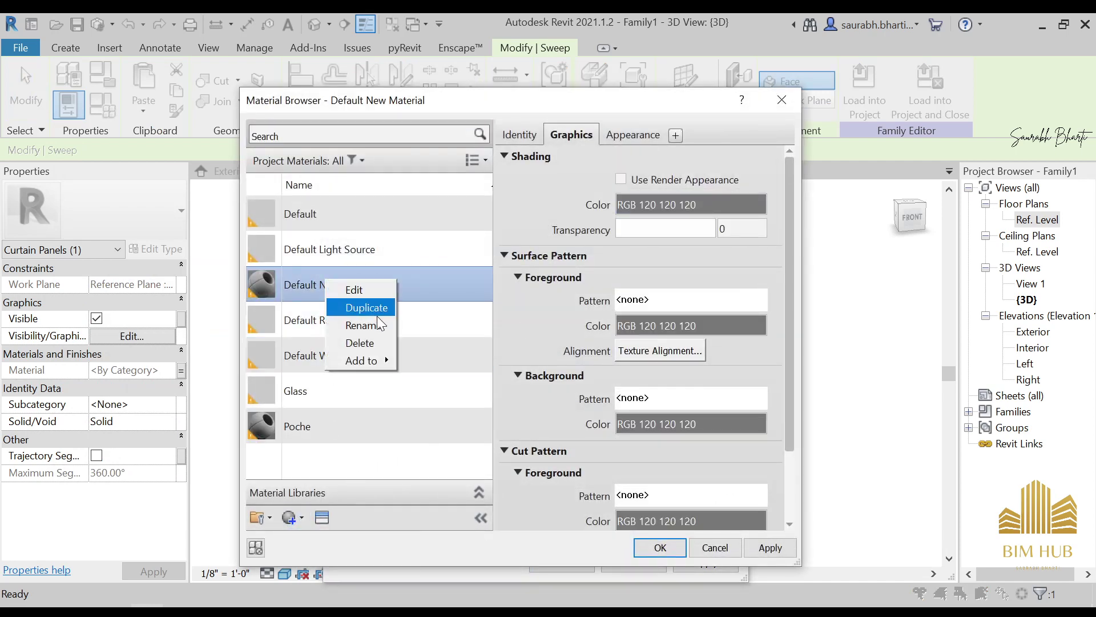
left_click(369, 324)
type("1.")
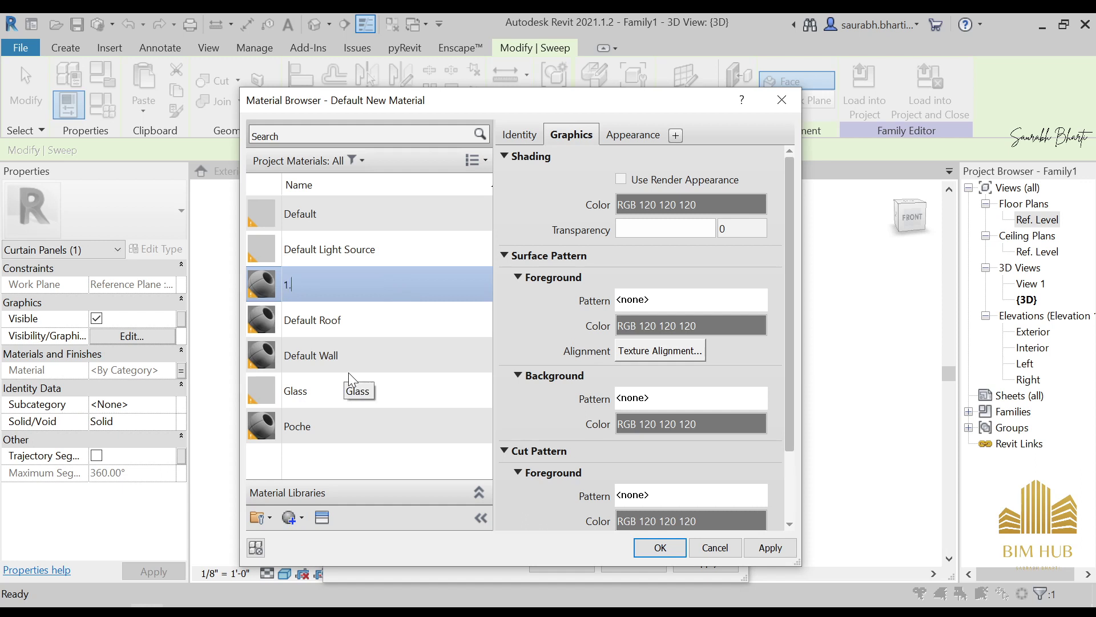
type("Alumin")
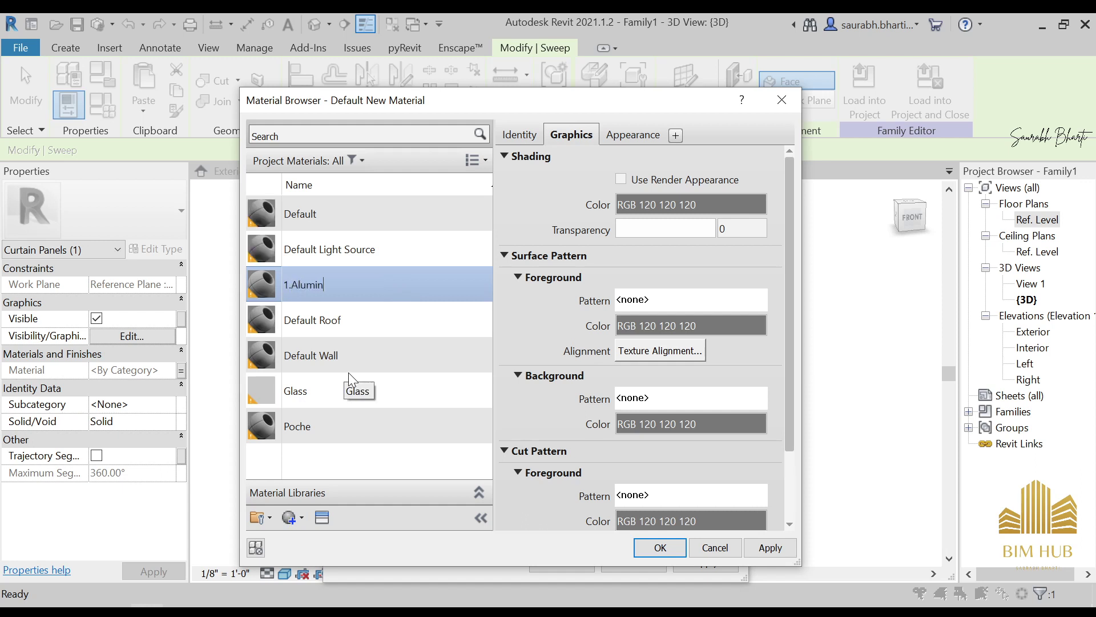
type("u")
key("BackSpace")
key("BackSpace")
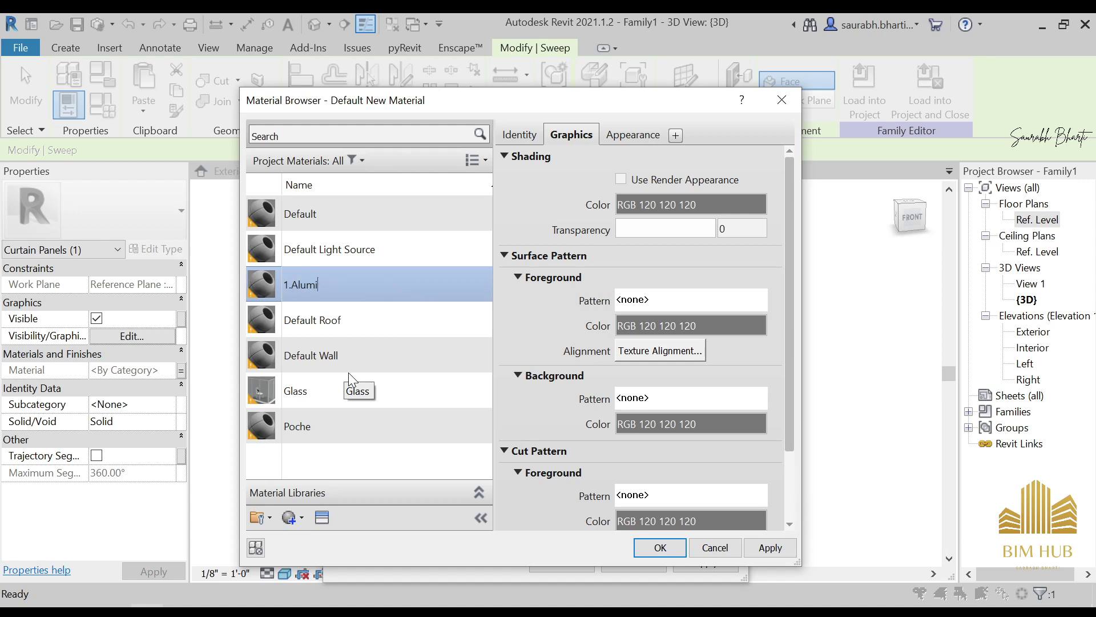
type("nium")
key("Return")
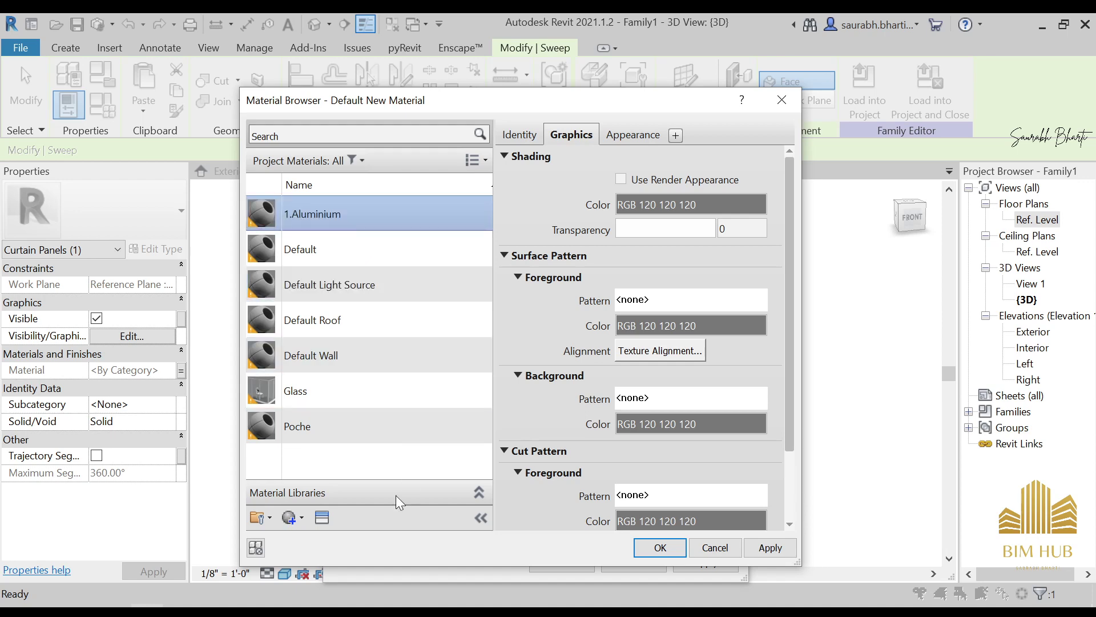
Step: Assign the Anodized - Black metal appearance from the Appearance Library to the 1.Aluminium material and accept the material and family type settings
left_click(322, 517)
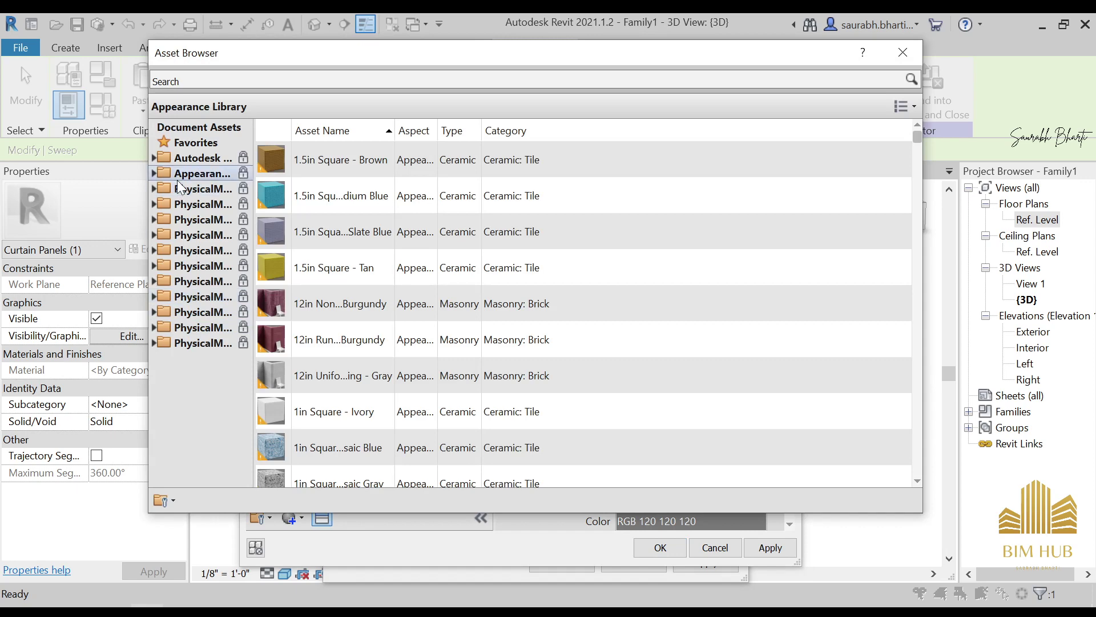
left_click(154, 174)
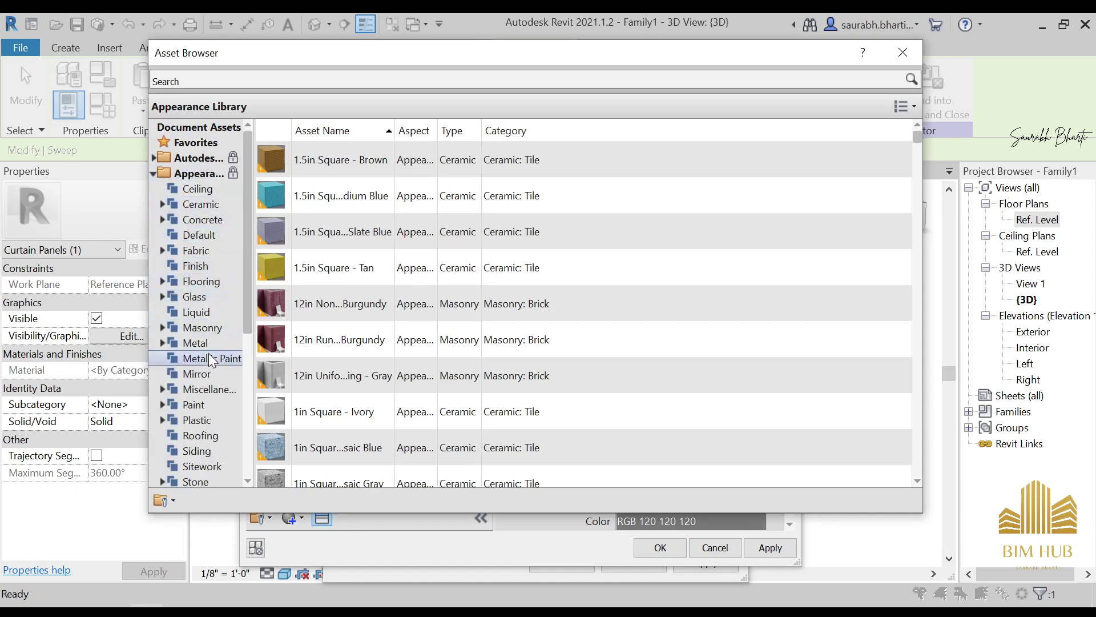
left_click(197, 343)
scroll(375, 303, "down", 5)
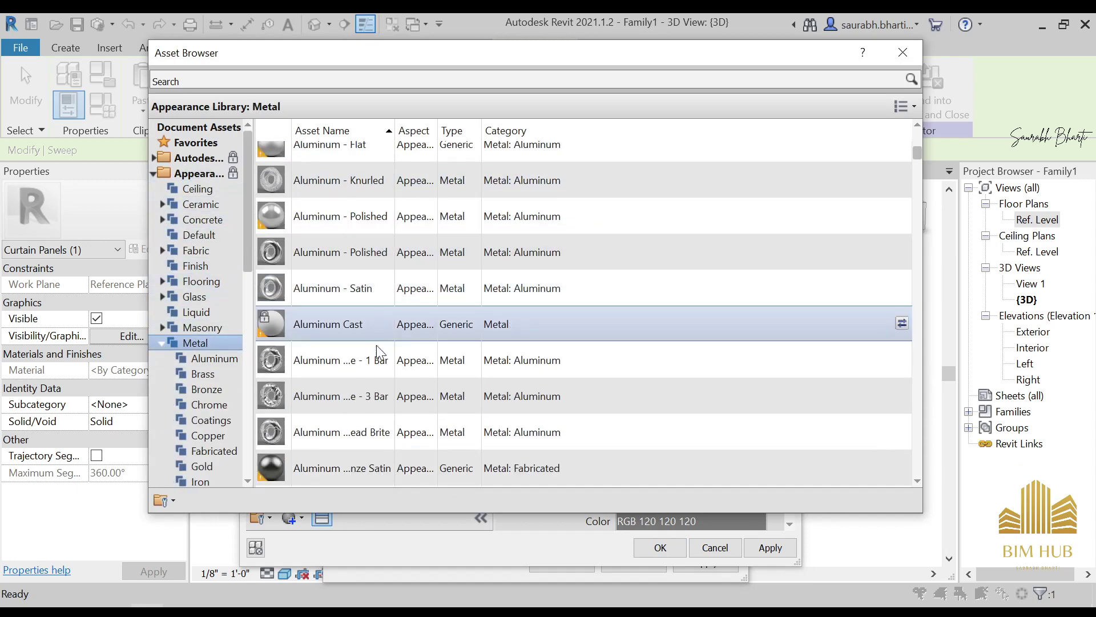
double_click(331, 282)
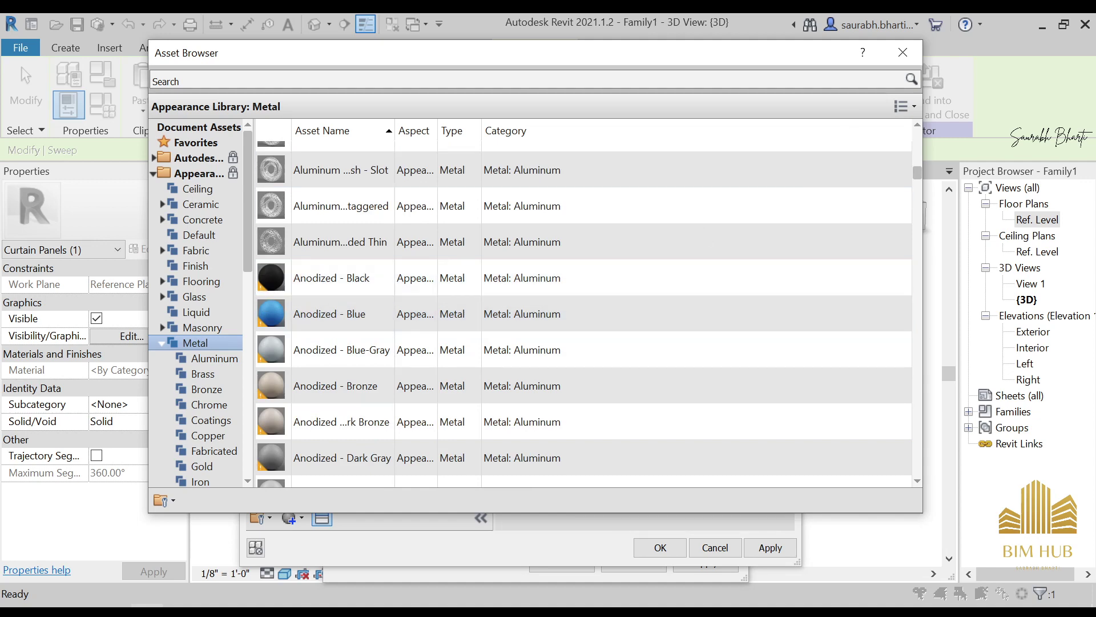
left_click(888, 60)
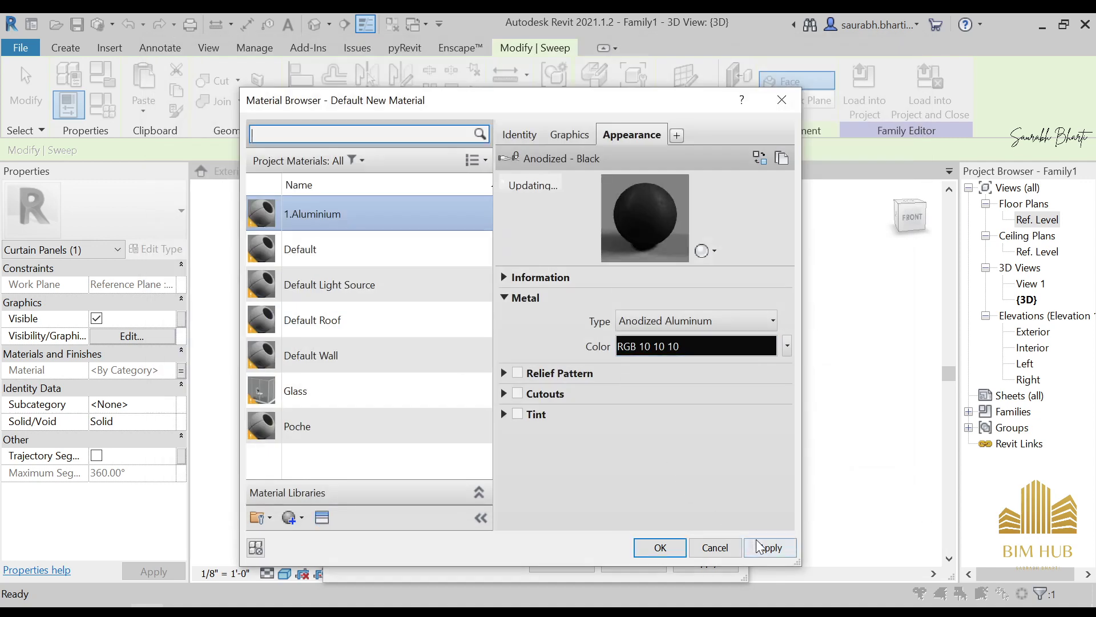
left_click(665, 548)
left_click(590, 564)
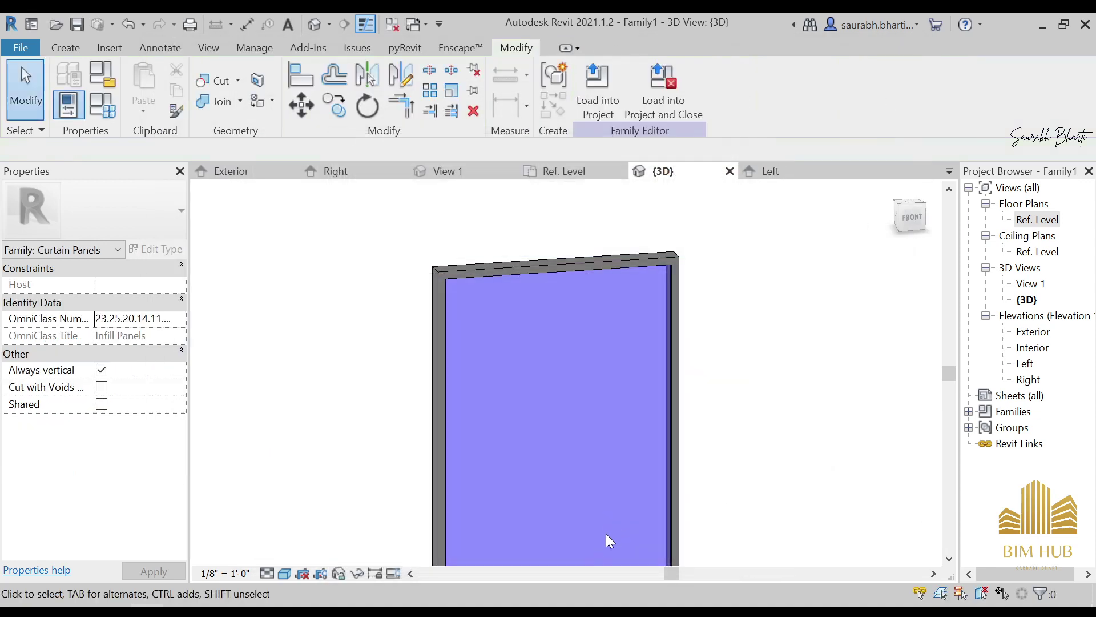
Step: Set the family's 3D view to the Realistic visual style and inspect the frame's finish around the glass
left_click(265, 573)
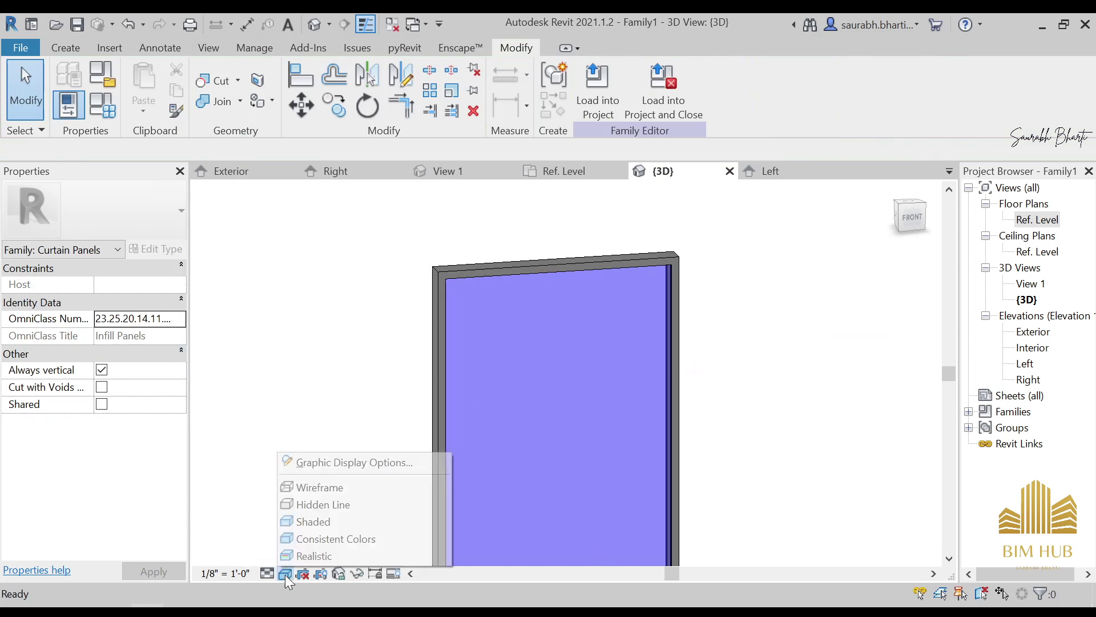
left_click(294, 555)
mouse_move(414, 342)
middle_mouse_down("shift")
mouse_move(431, 337)
mouse_move(533, 407)
mouse_move(598, 367)
mouse_move(583, 301)
mouse_move(440, 299)
mouse_move(330, 377)
mouse_move(349, 396)
middle_mouse_up("shift")
scroll(611, 257, "up", 2)
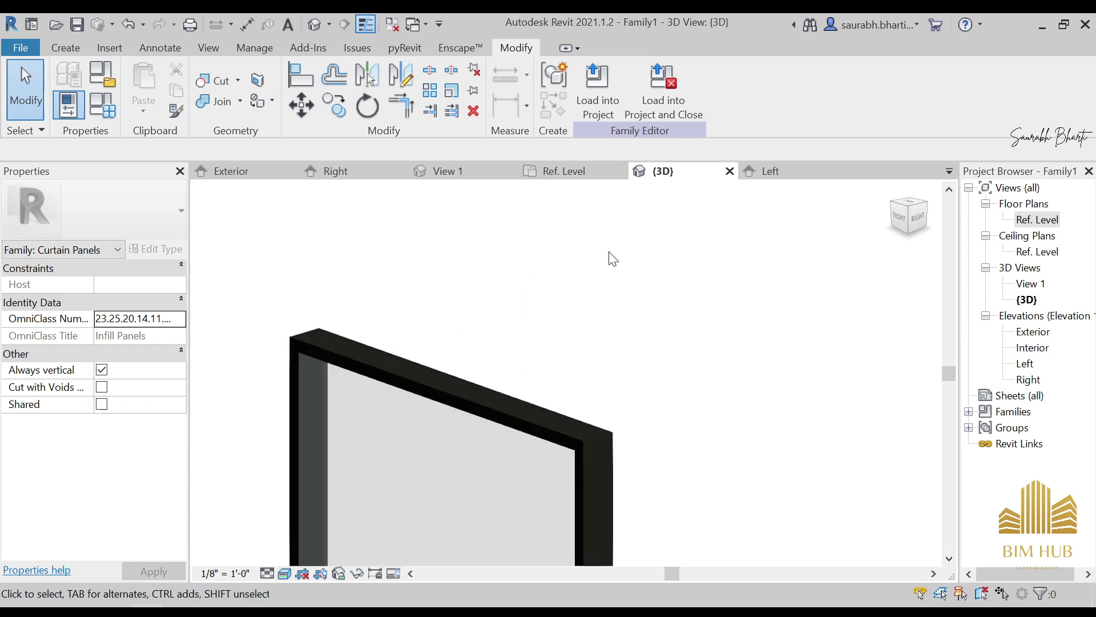
scroll(455, 410, "up", 2)
scroll(455, 408, "down", 4)
middle_click_drag(457, 404, 611, 355, "shift")
middle_click_drag(552, 337, 489, 411, "shift")
left_click(598, 91)
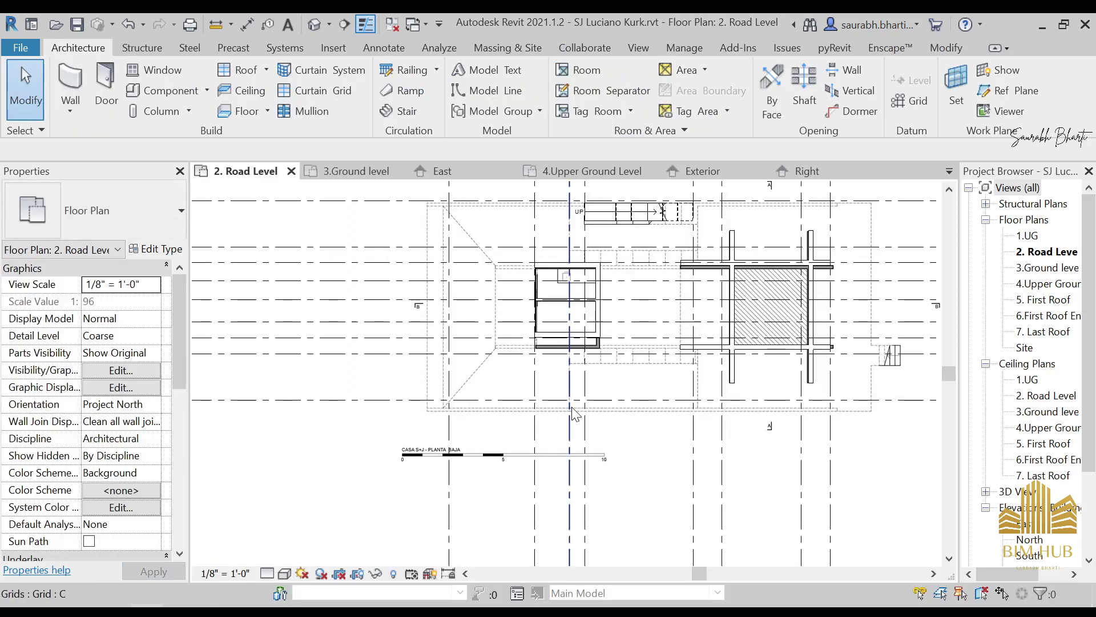
scroll(559, 401, "down", 2)
left_click(315, 27)
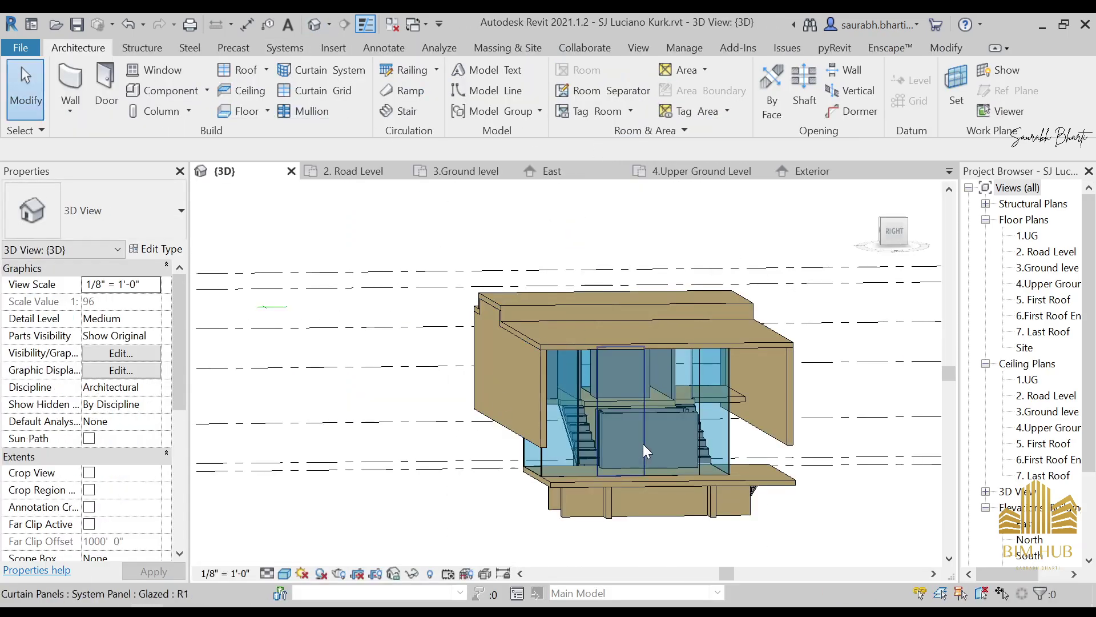
middle_click_drag(643, 444, 612, 440, "shift")
scroll(537, 365, "down", 5)
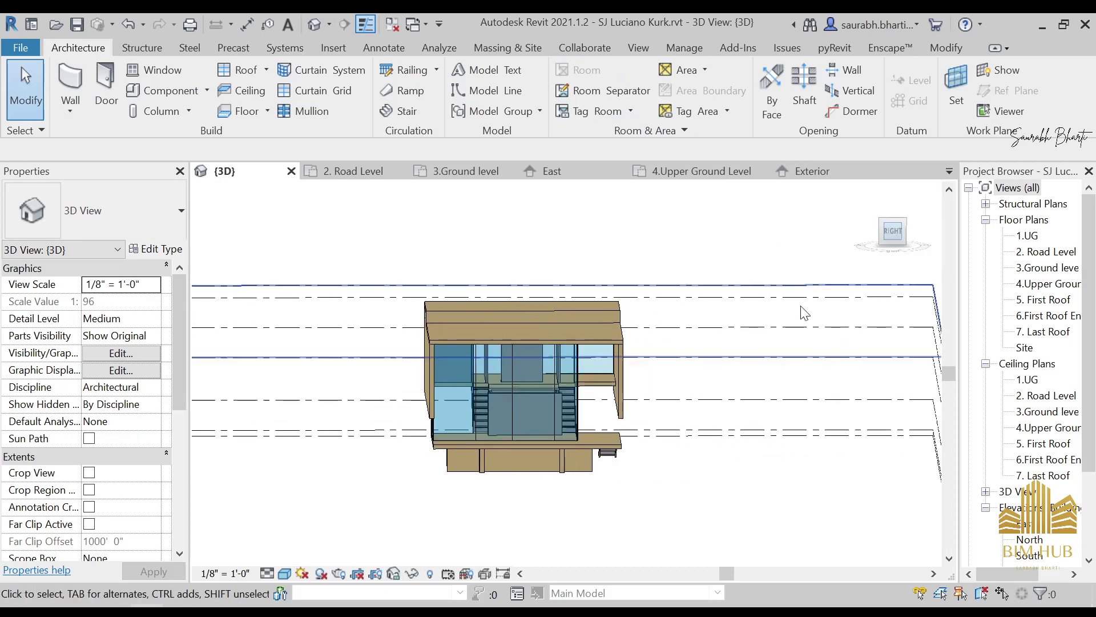
scroll(534, 352, "up", 8)
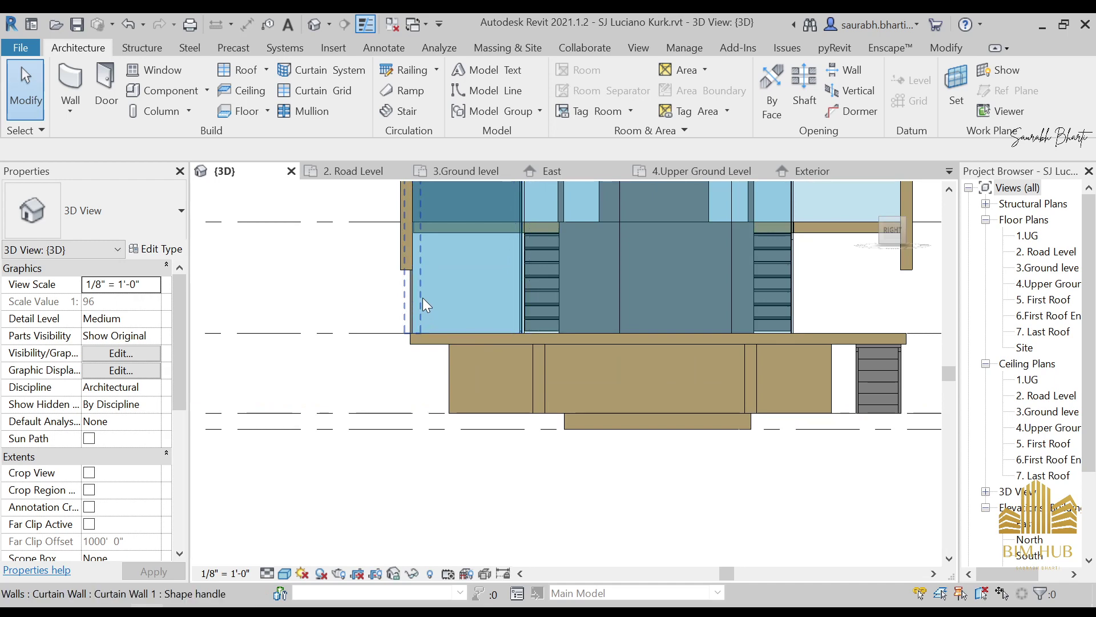
Step: Change the front curtain wall's 7' 0" glazed panel beside the overhanging side wall to the Family1 type
left_click(422, 297)
middle_click_drag(505, 340, 530, 360, "shift")
key("Tab")
key("Tab")
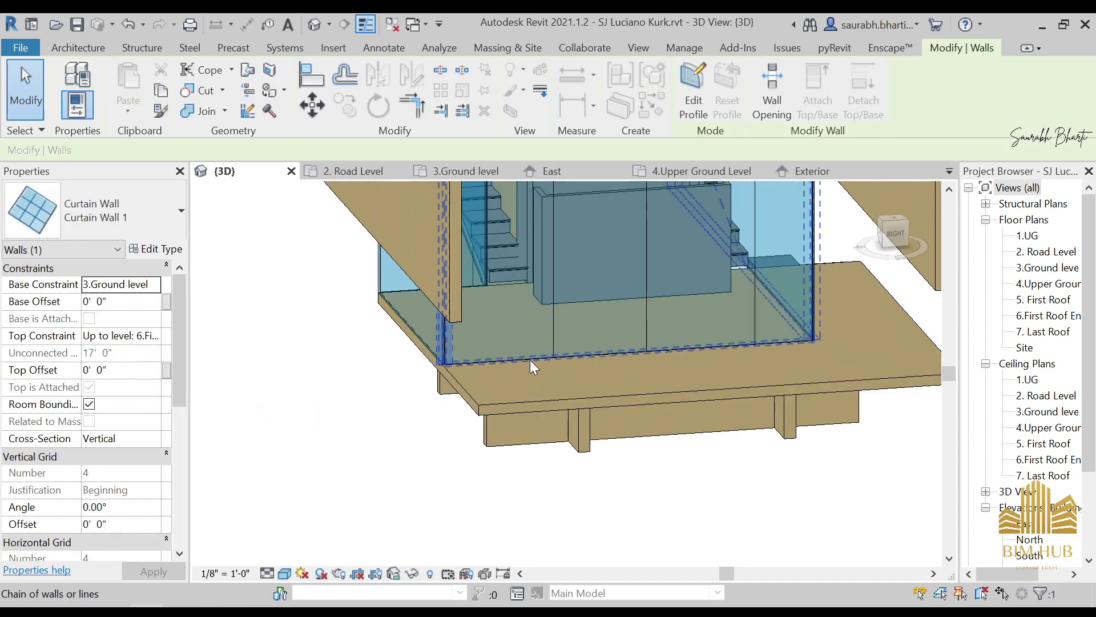
left_click(529, 360)
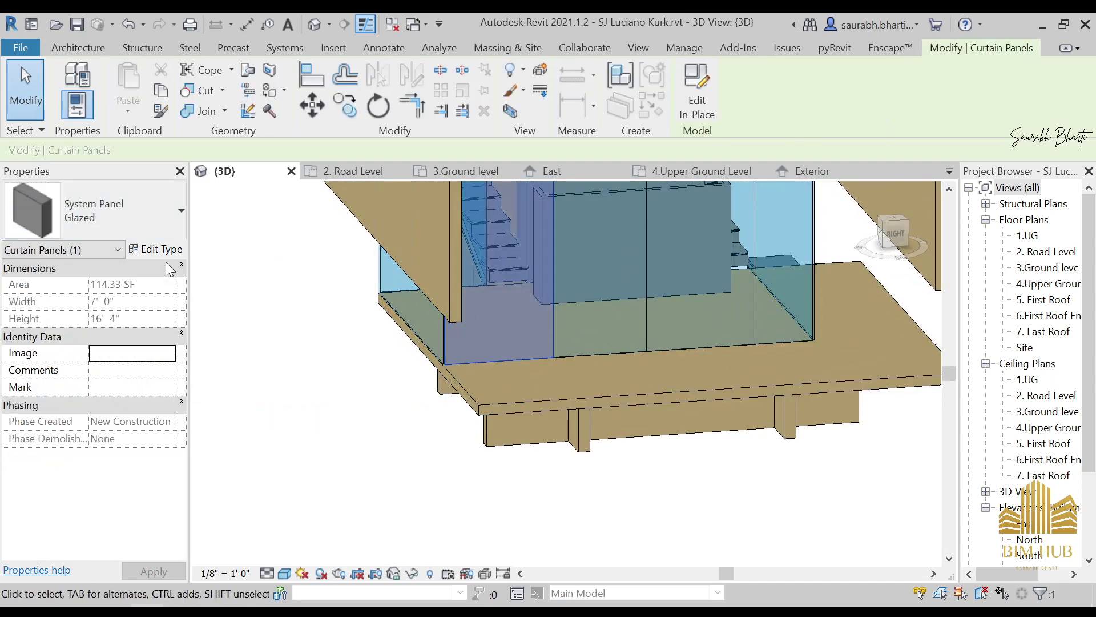
left_click(143, 233)
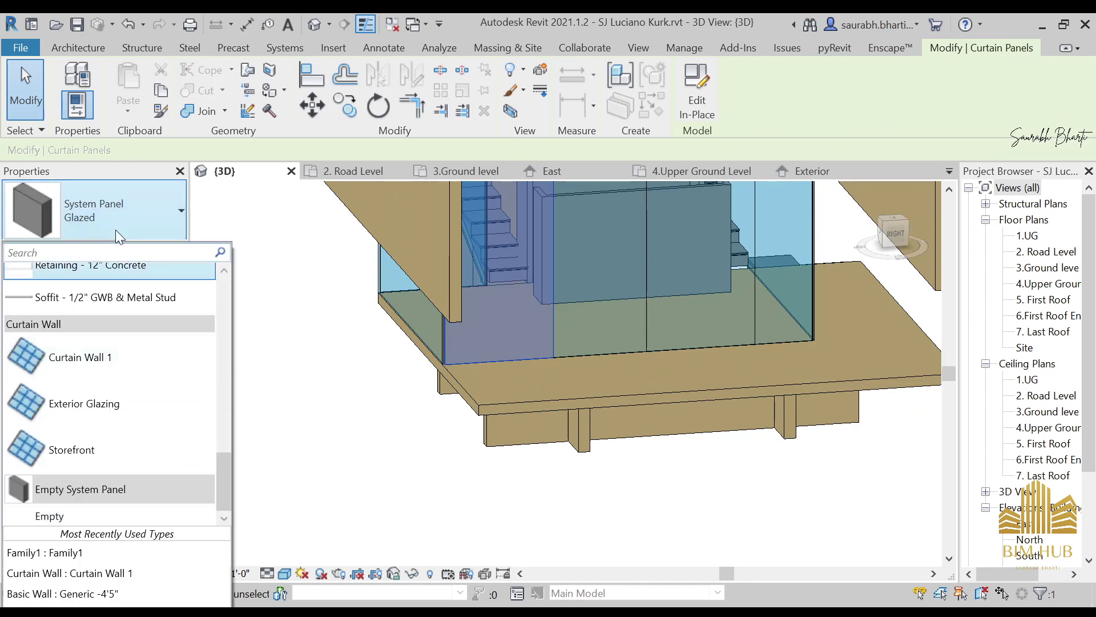
left_click(91, 554)
left_click(461, 491)
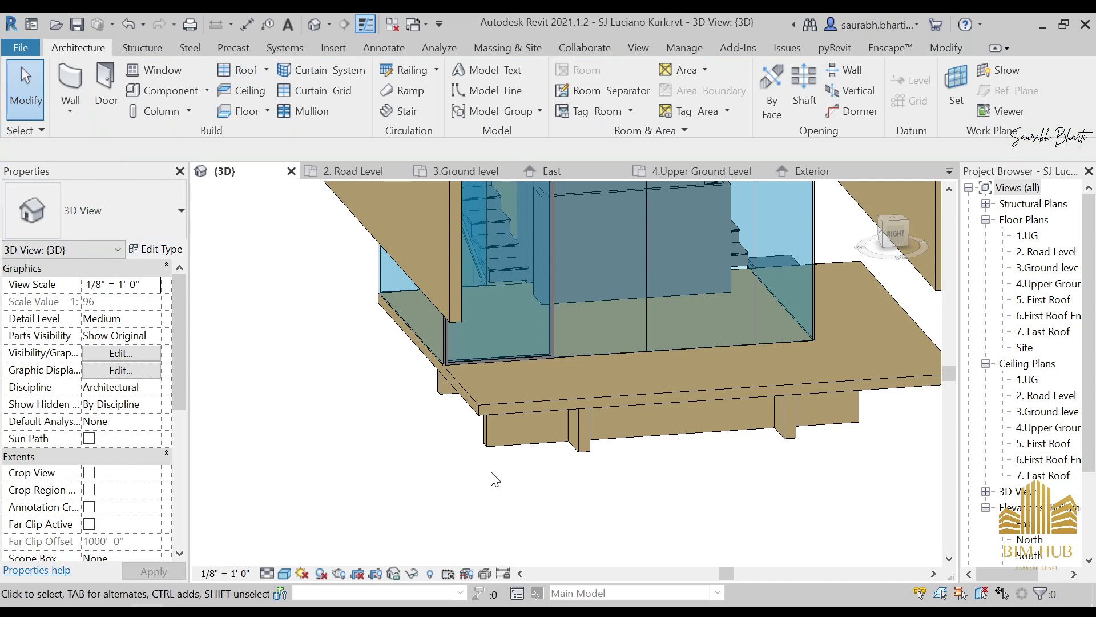
Step: Set the project's 3D view to the Realistic visual style and inspect the framed panel on the deck
scroll(522, 348, "up", 4)
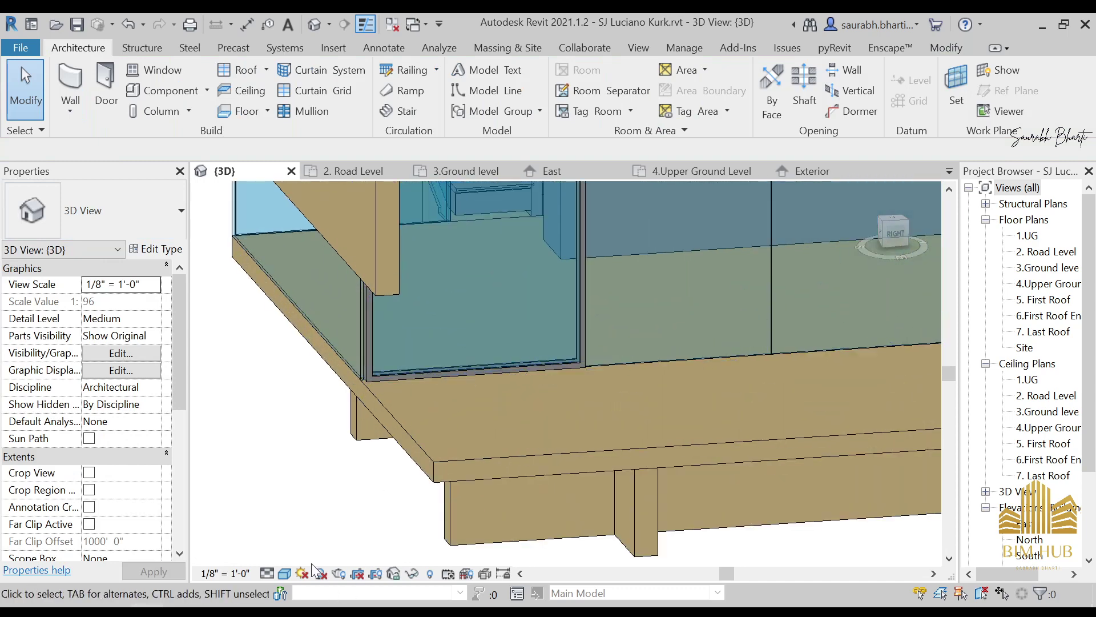
left_click(284, 573)
left_click(322, 578)
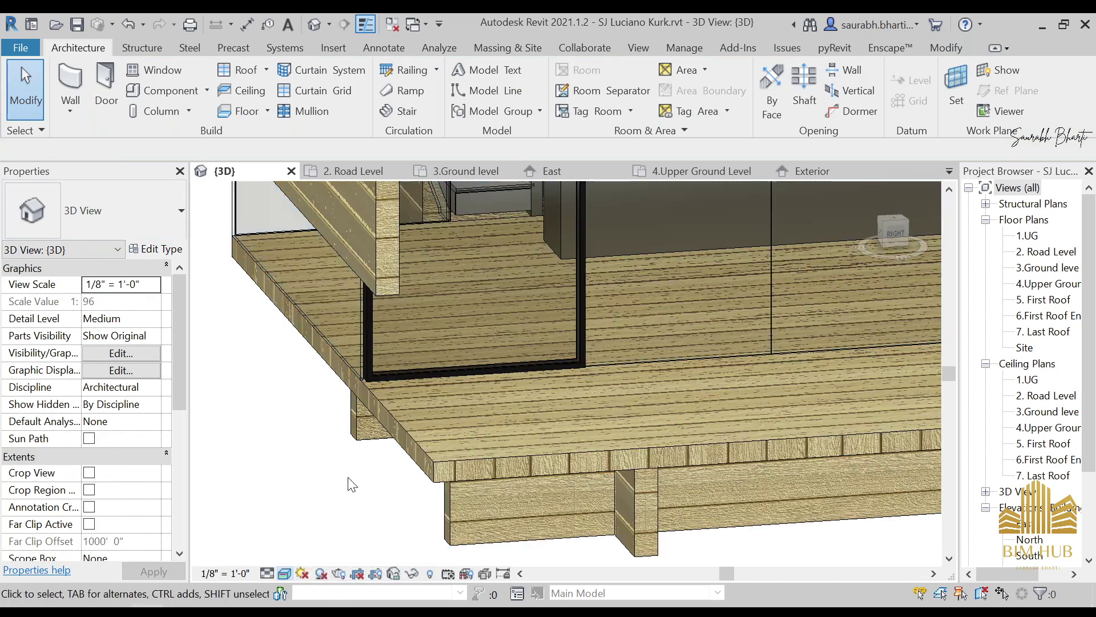
mouse_move(356, 490)
middle_mouse_down("shift")
mouse_move(400, 423)
mouse_move(350, 472)
middle_mouse_up("shift")
scroll(351, 405, "up", 5)
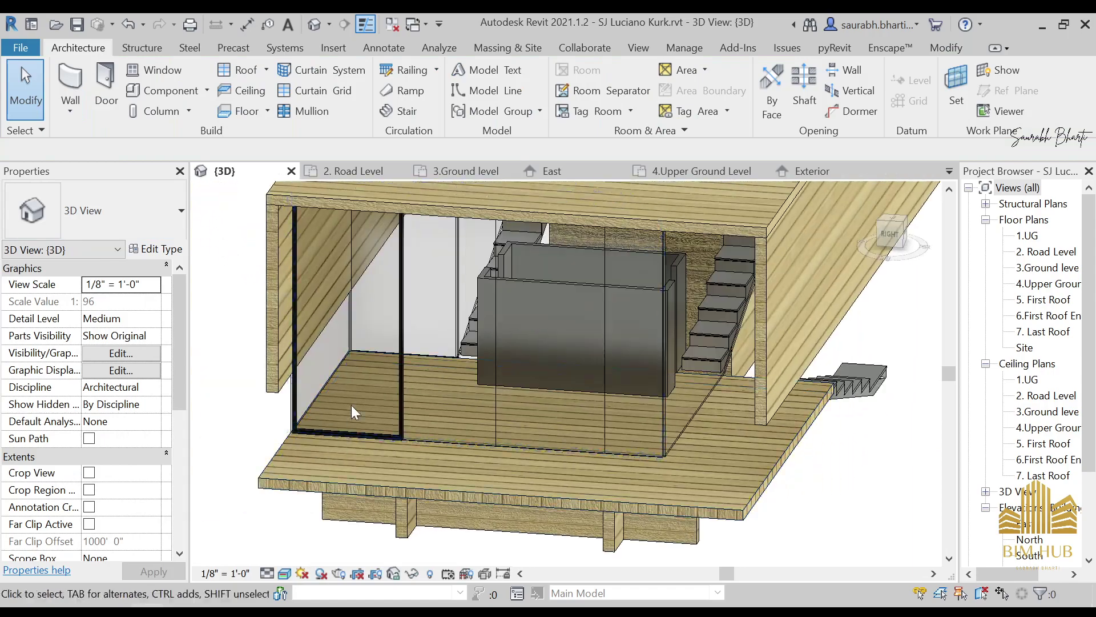
Step: Compare the curtain wall's framed panel and grid layout with the reference photo side 3.jpg
scroll(429, 364, "up", 3)
middle_click_drag(430, 364, 313, 482, "shift")
scroll(521, 323, "up", 3)
left_click(520, 323)
scroll(503, 354, "down", 4)
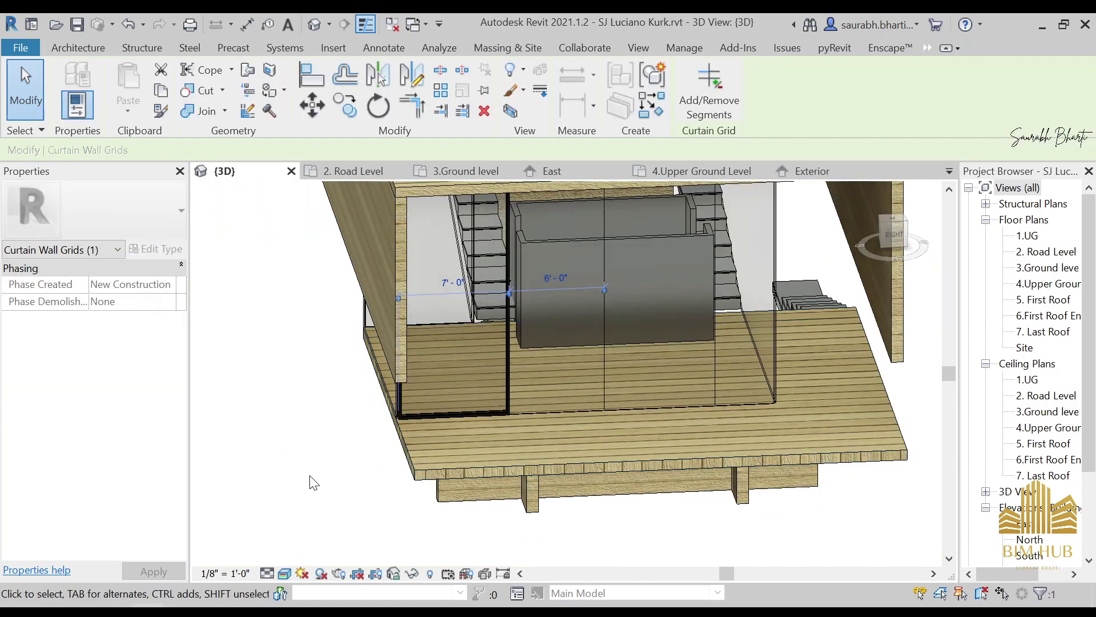
key("alt+Tab")
scroll(245, 324, "up", 3)
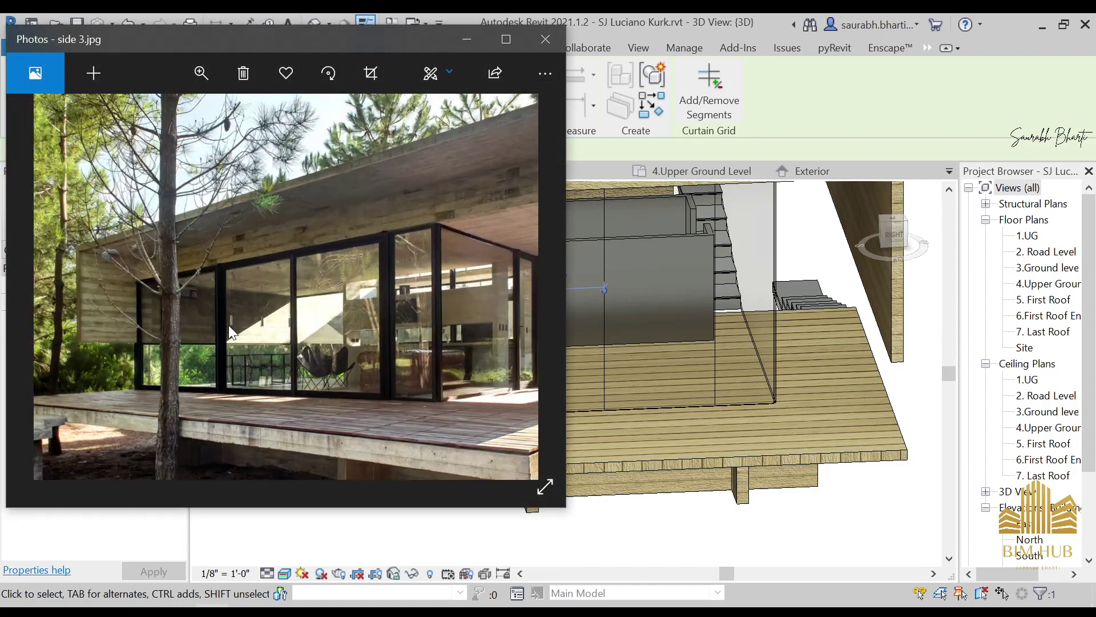
left_click(467, 39)
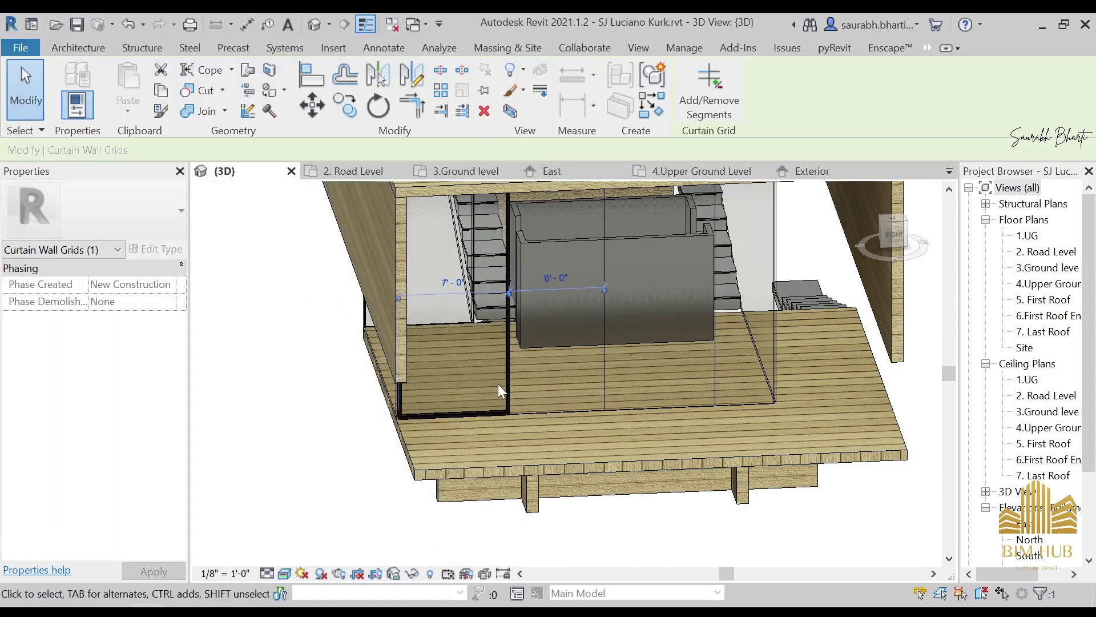
Step: Change the 6' 0" glazed panel next to the first framed panel to the Family1 type
scroll(498, 383, "up", 4)
left_click(559, 404)
scroll(543, 432, "down", 3)
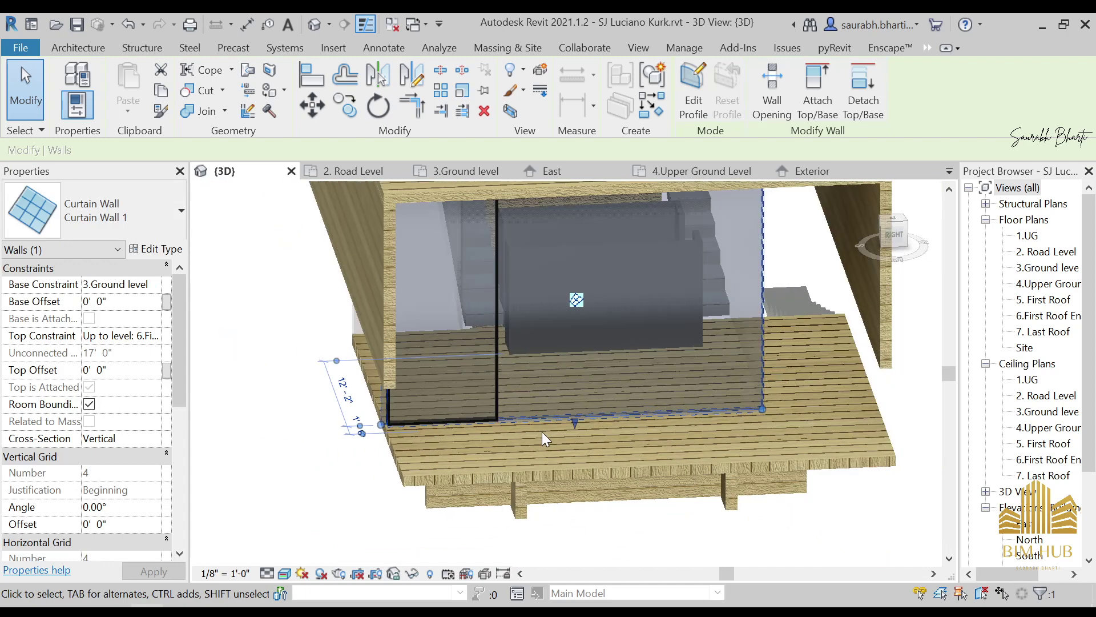
key("Escape")
key("Tab")
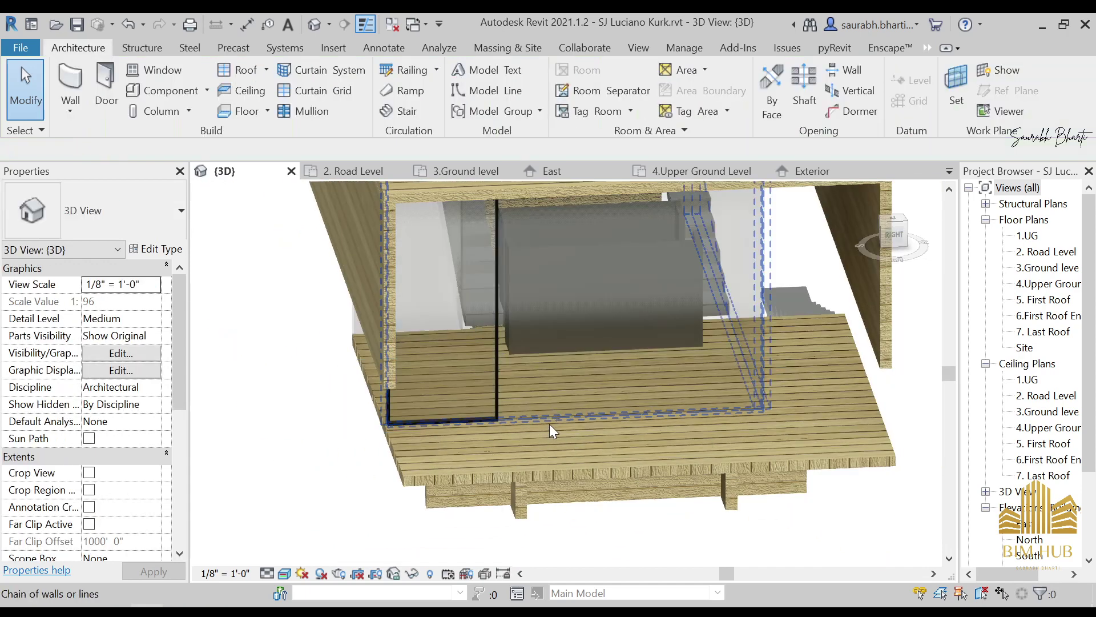
key("Tab")
left_click(549, 423)
scroll(550, 423, "down", 3)
middle_click_drag(549, 423, 540, 333, "shift")
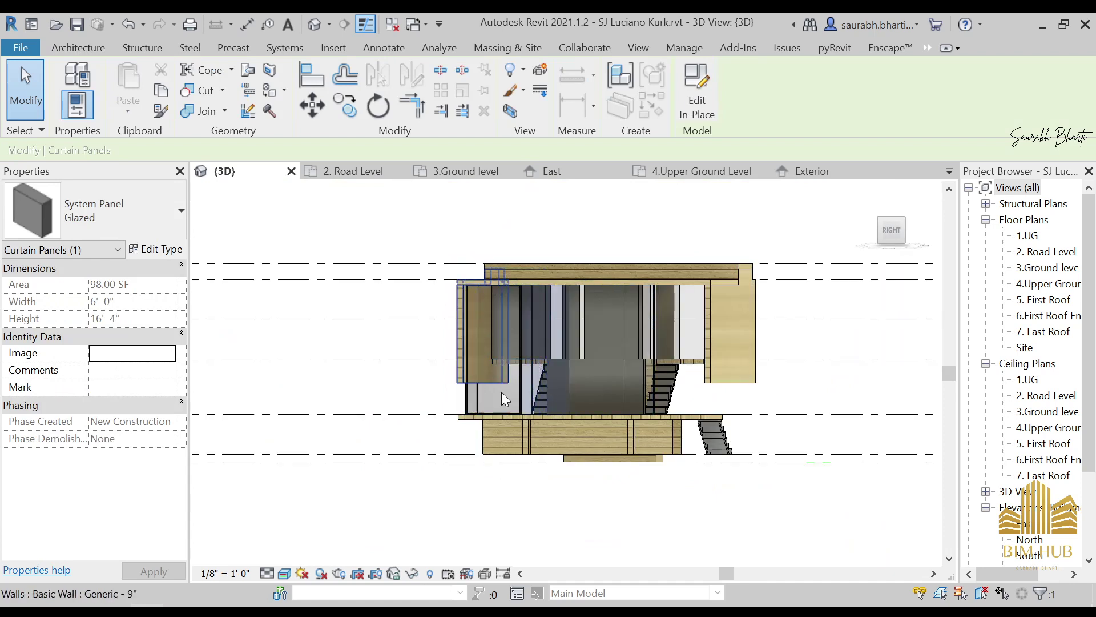
middle_click_drag(548, 395, 549, 395, "shift")
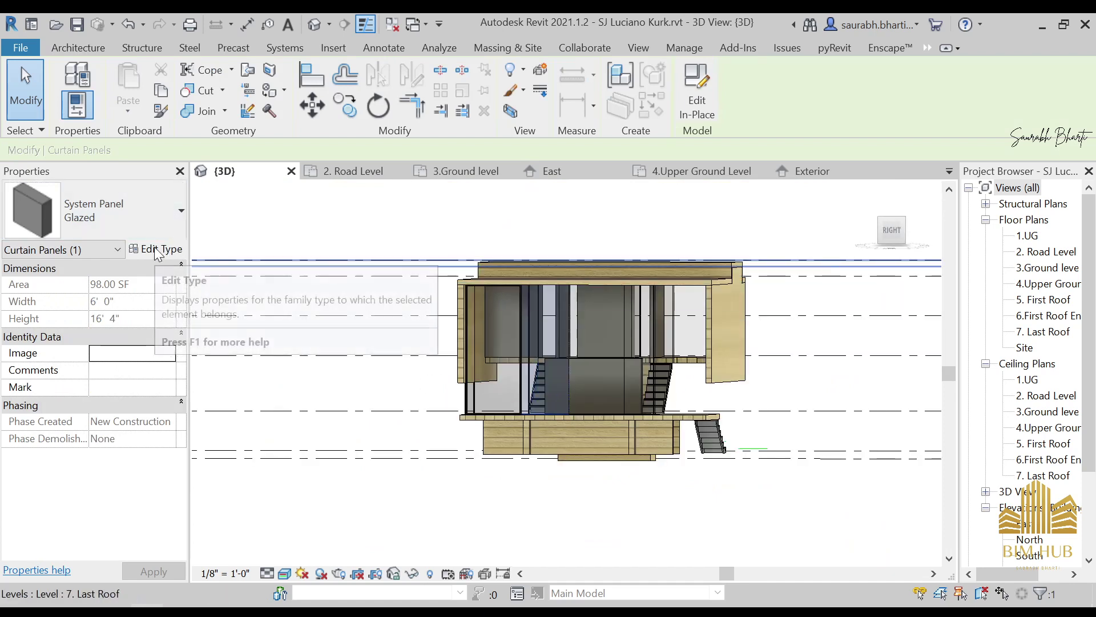
left_click(170, 223)
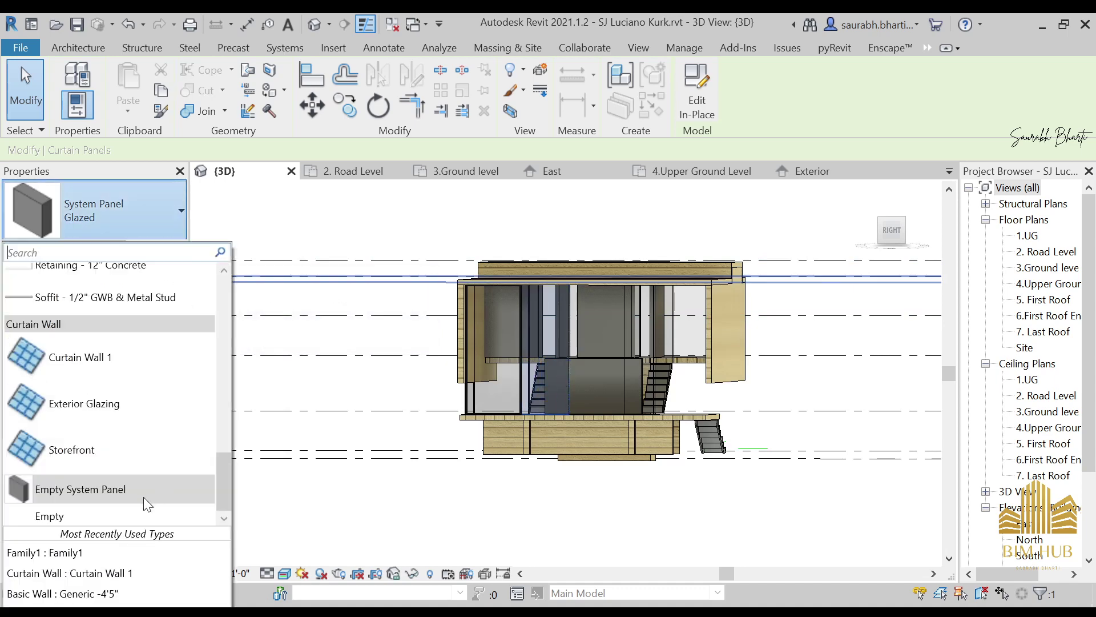
left_click(92, 553)
left_click(536, 542)
Step: Change the third glazed panel of the front curtain wall, 7' 0" wide, to the Family1 type
middle_click_drag(536, 541, 588, 490, "shift")
scroll(594, 386, "up", 6)
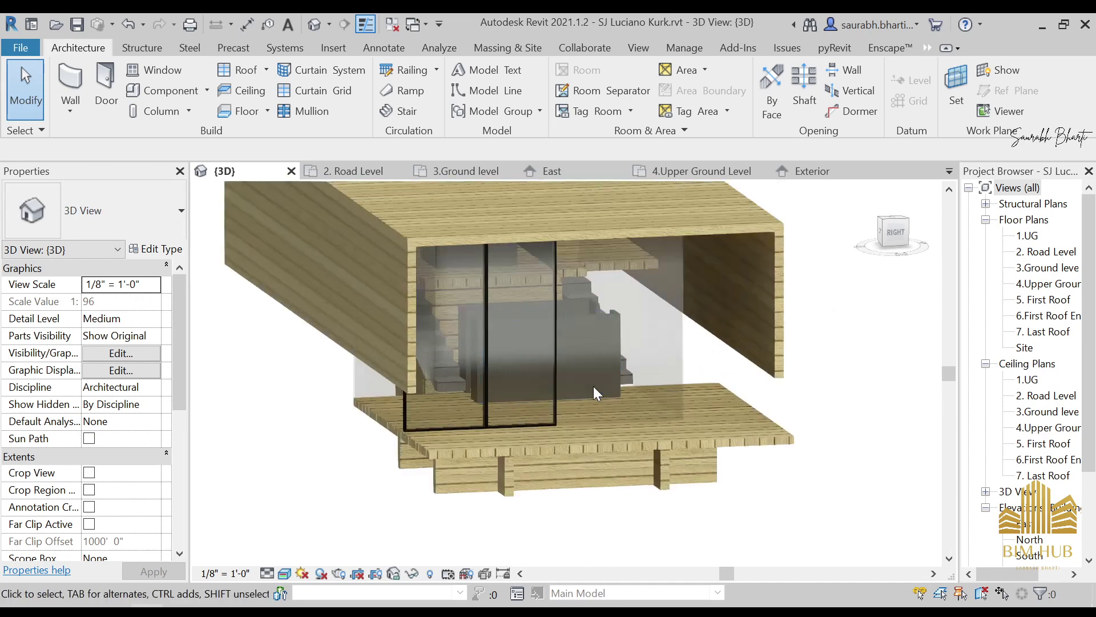
key("Tab")
key("Tab")
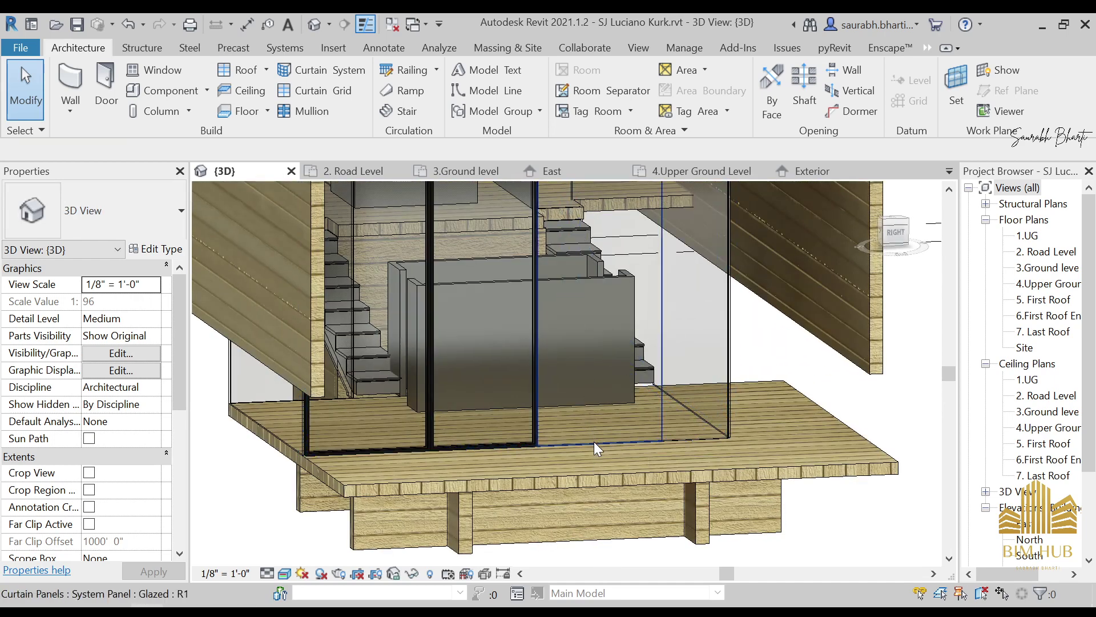
left_click(594, 443)
left_click(114, 212)
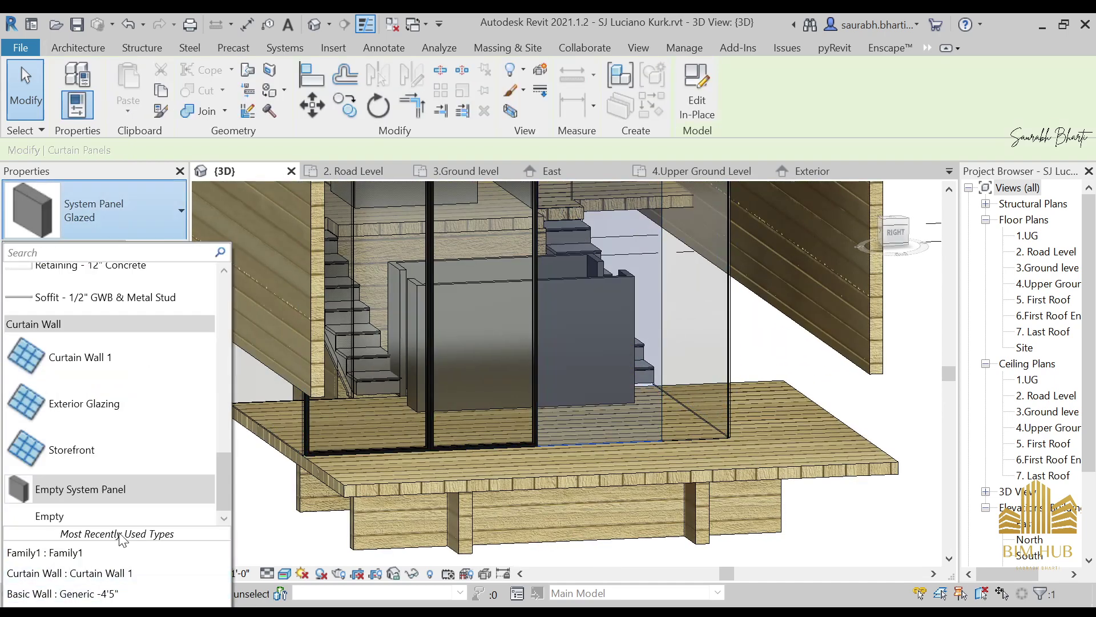
left_click(114, 556)
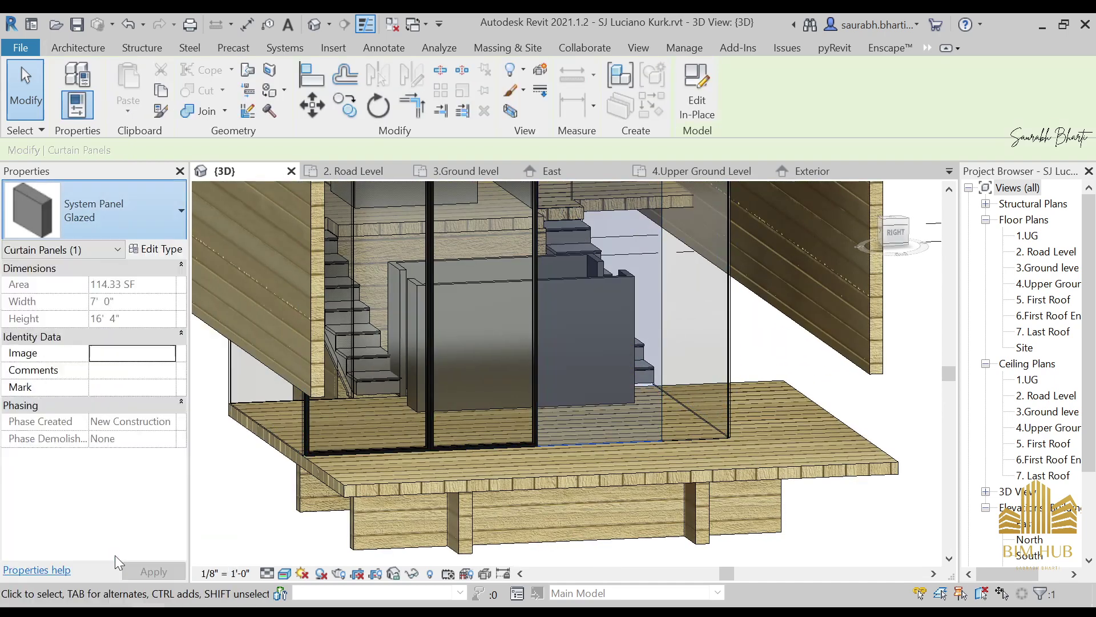
Step: Change the narrow 3' 8 1/2" glazed panel at the far end of the front curtain wall to the Family1 type
key("Tab")
left_click(708, 439)
left_click(707, 437)
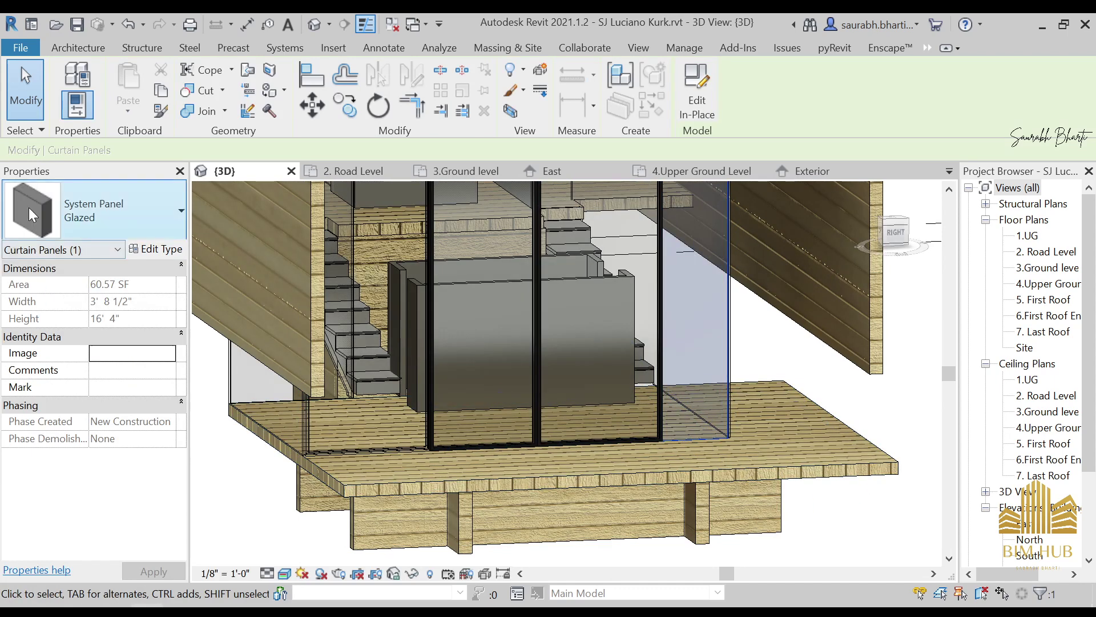
left_click(92, 210)
left_click(95, 549)
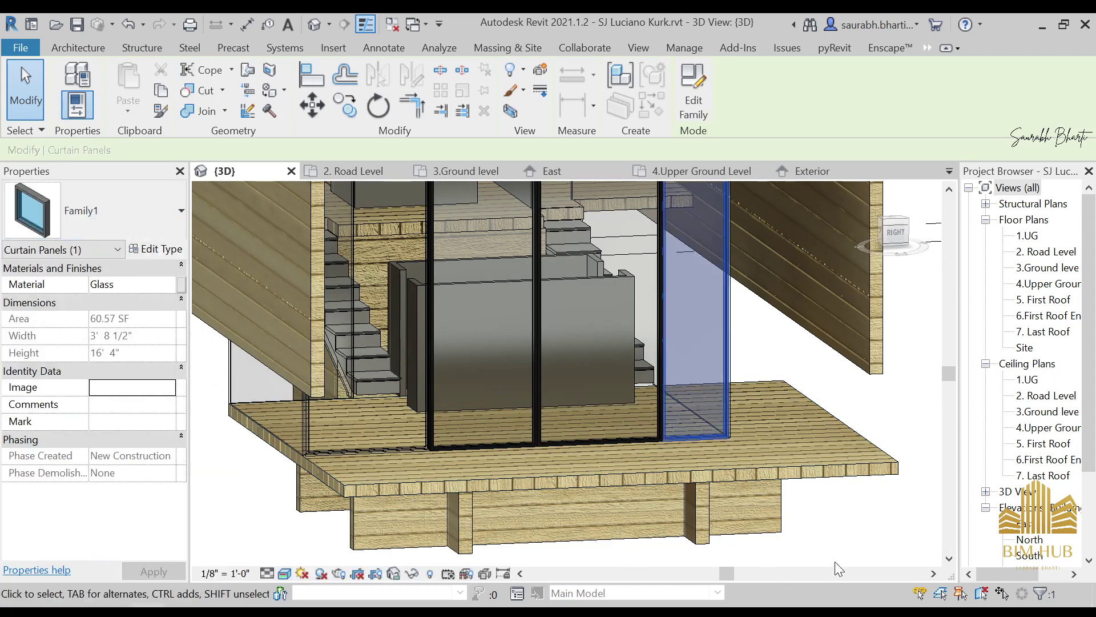
left_click(835, 561)
Step: Display the 3D view of the house in the Consistent Colors visual style
middle_click_drag(835, 561, 584, 411, "shift")
scroll(631, 514, "up", 5)
middle_click_drag(631, 514, 580, 518, "shift")
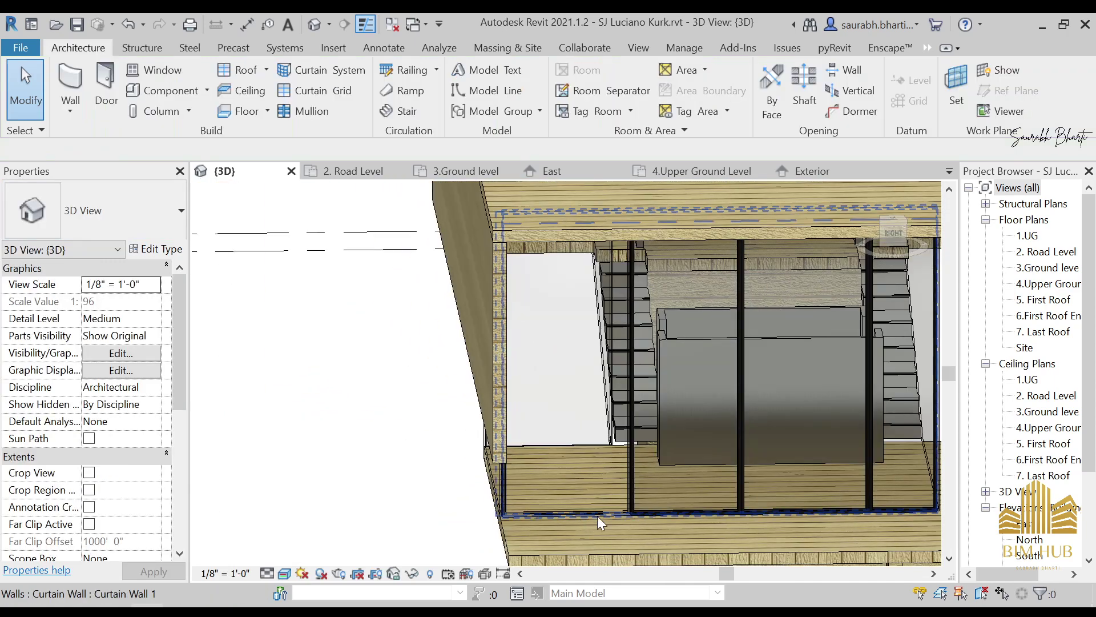
scroll(640, 320, "up", 3)
scroll(625, 293, "down", 2)
middle_click_drag(617, 297, 576, 313, "shift")
left_click(284, 574)
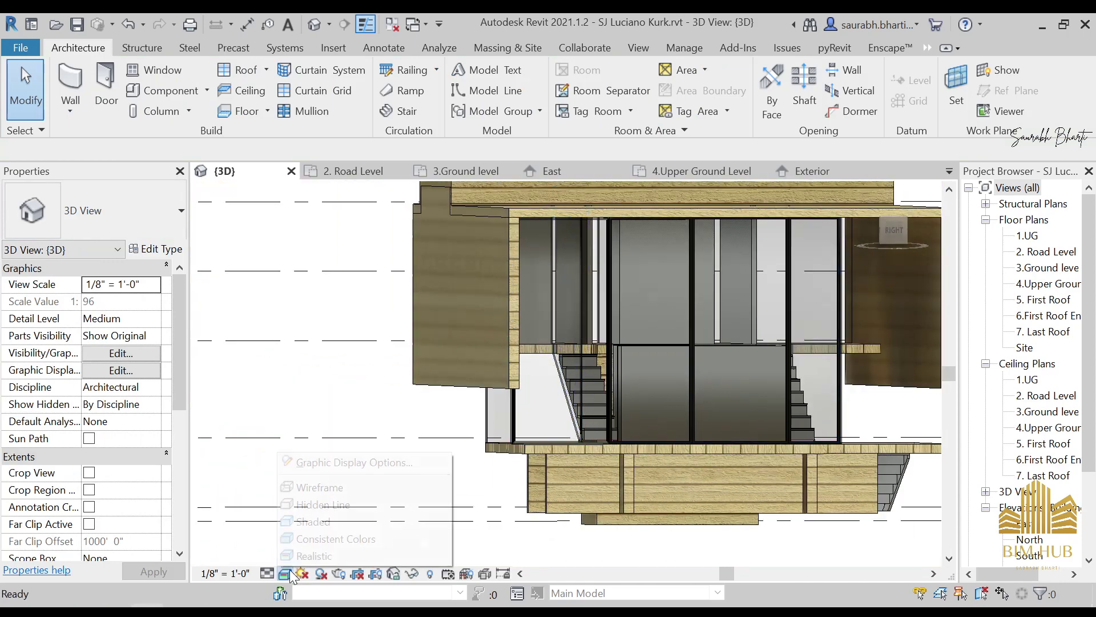
left_click(308, 535)
Step: Inspect the frame joint at the grid line between the 7' 0" and 6' 0" panels of the front curtain wall
middle_click_drag(542, 502, 611, 459, "shift")
scroll(556, 365, "up", 6)
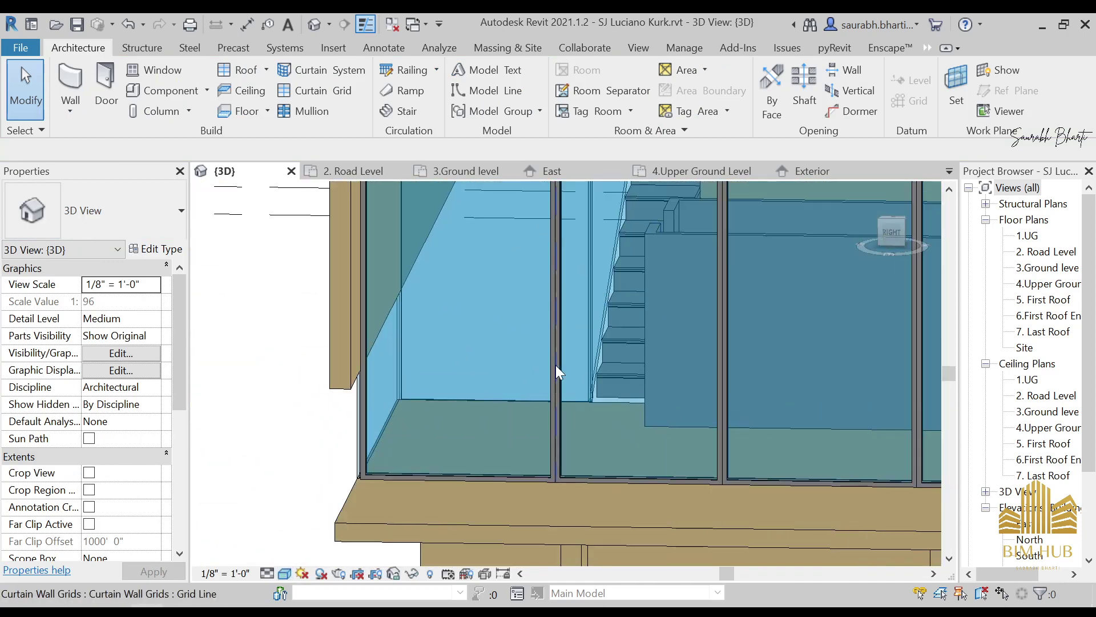
left_click(564, 371)
scroll(565, 360, "down", 4)
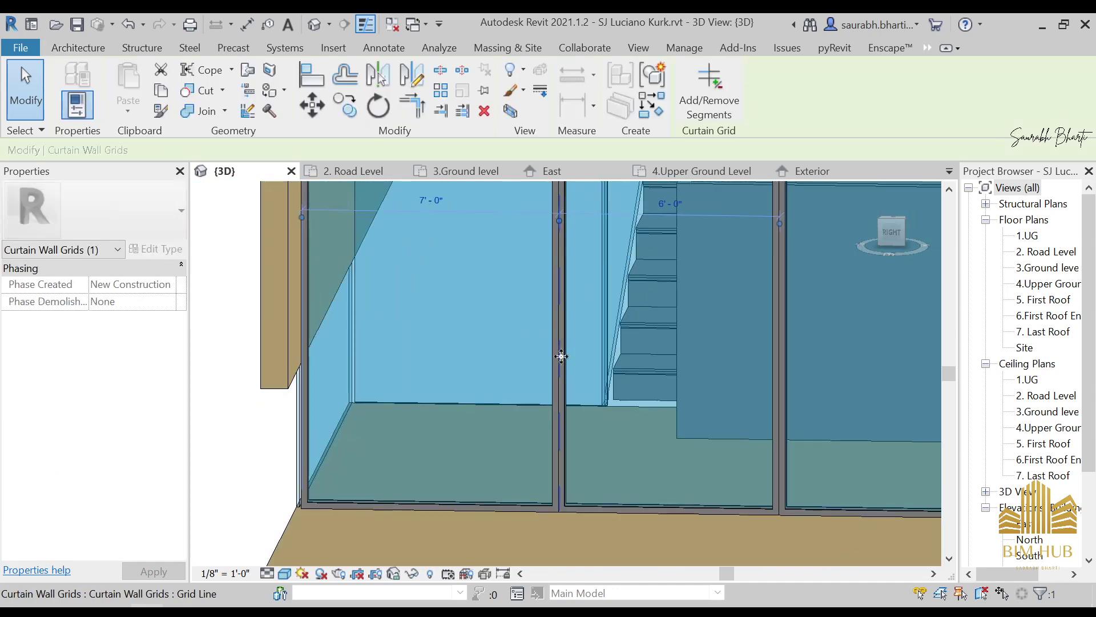
middle_click_drag(560, 358, 599, 388, "shift")
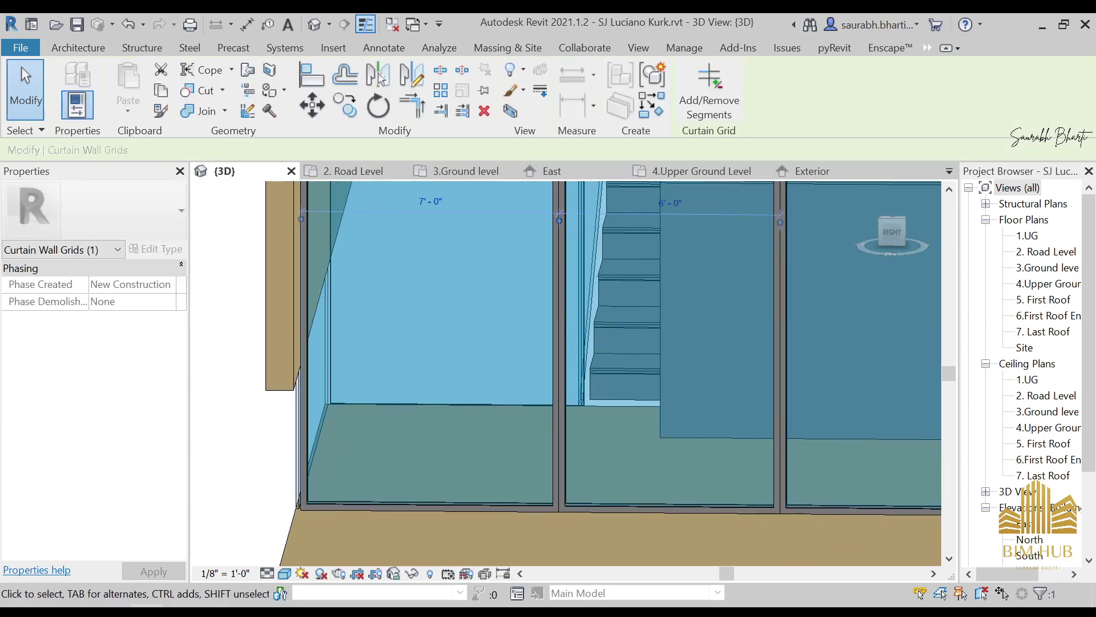
Step: Compare the frame joints of the front curtain wall with the window frames in the reference photo side 3.jpg
key("alt+Tab")
scroll(315, 343, "up", 3)
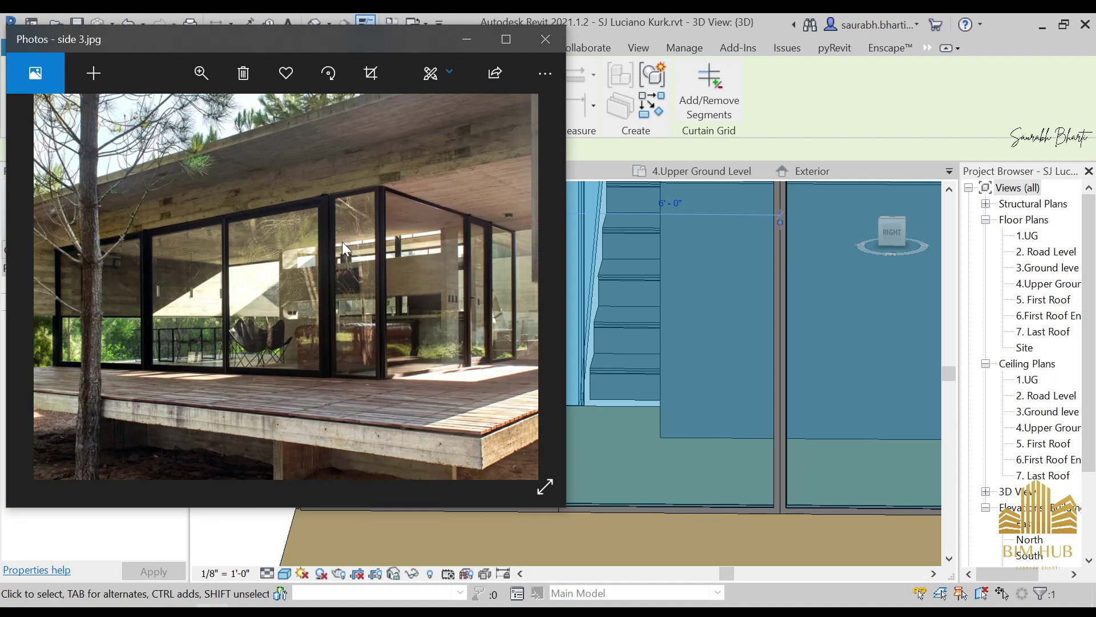
scroll(342, 242, "down", 3)
scroll(331, 322, "up", 5)
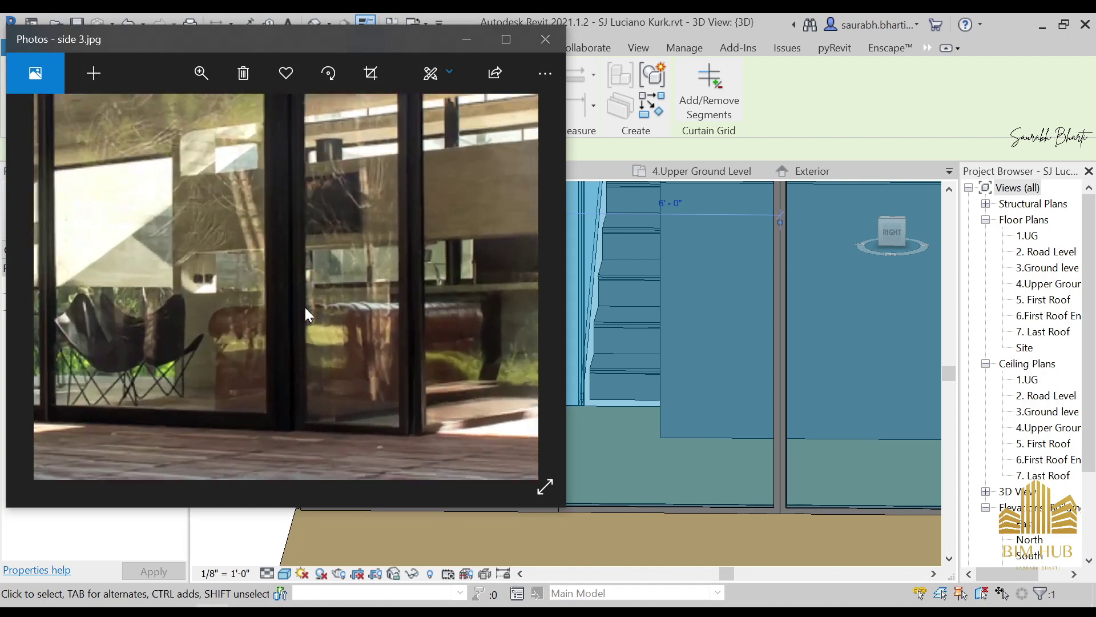
scroll(305, 313, "up", 2)
left_click_drag(271, 157, 504, 243)
left_click_drag(272, 295, 252, 251)
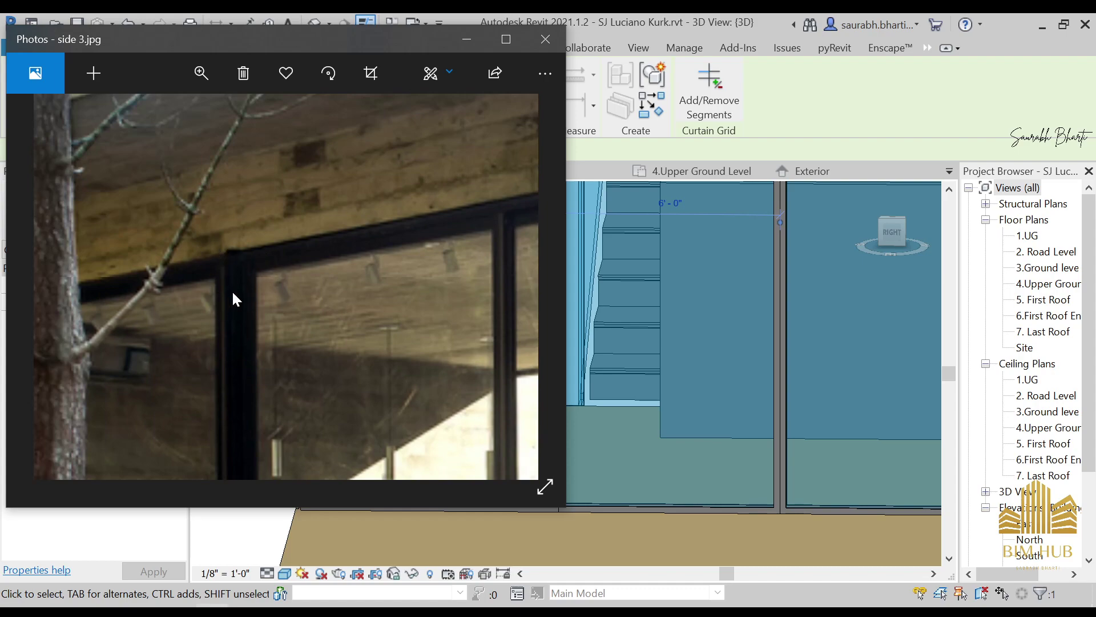
scroll(231, 284, "down", 5)
left_click(467, 40)
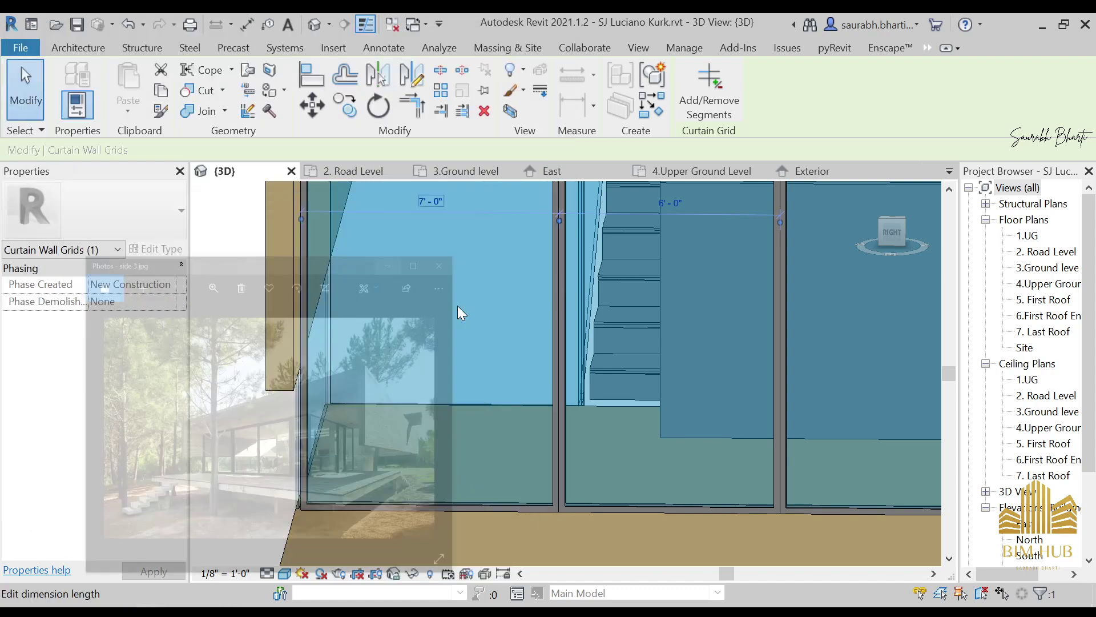
scroll(496, 456, "down", 3)
scroll(548, 474, "up", 5)
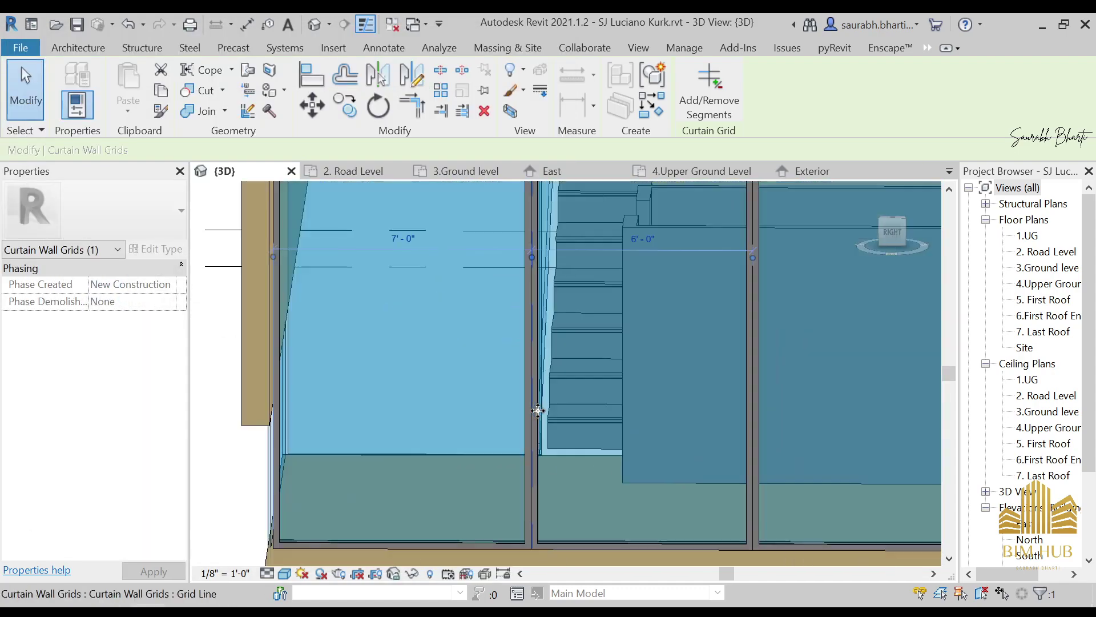
key("Escape")
Step: Temporarily hide the Generic - 9" wall standing in front of the side curtain wall
scroll(540, 385, "down", 6)
middle_click_drag(724, 444, 788, 407, "shift")
left_click(788, 411)
key("Escape")
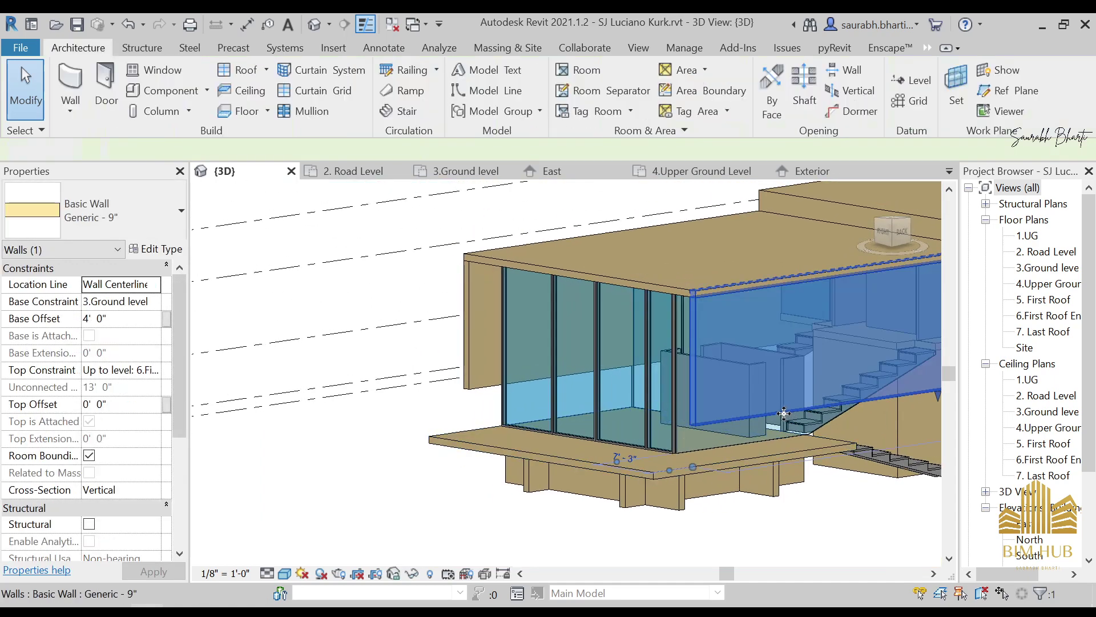
left_click(783, 412)
key("h")
key("h")
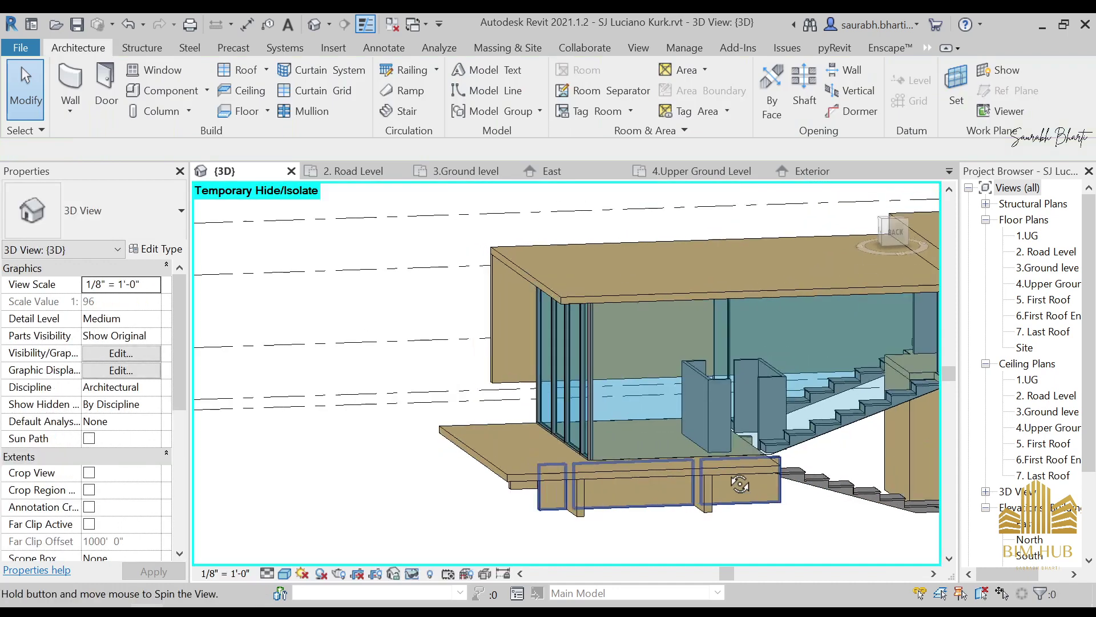
Step: View the house from the back and study the side glazing divisions in the reference photo side 3.jpg
middle_click_drag(794, 366, 844, 261, "shift")
left_click(891, 232)
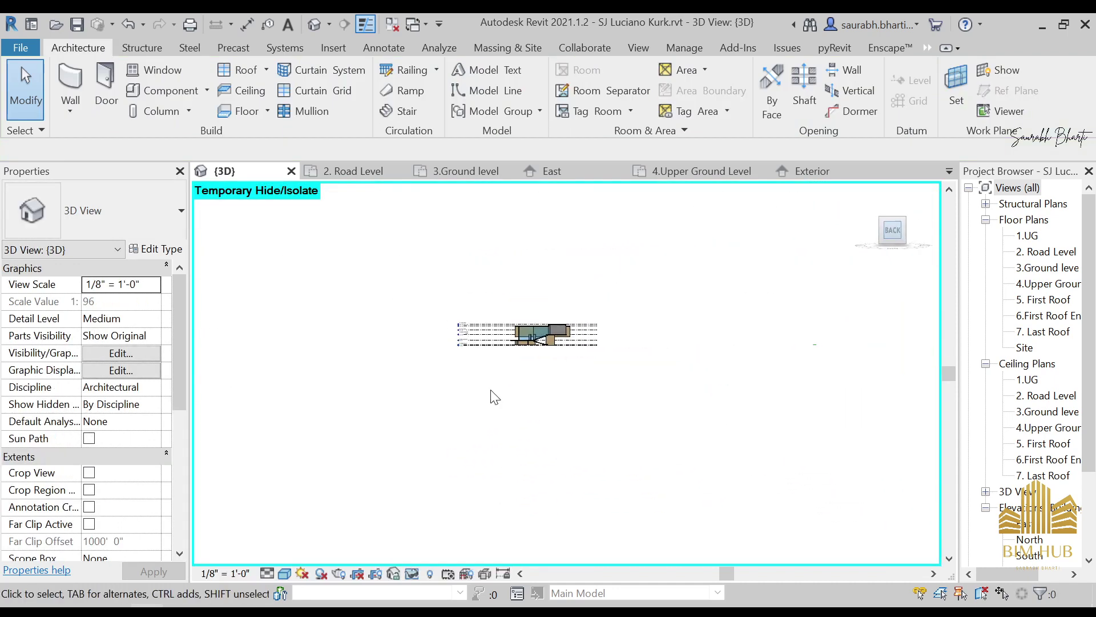
scroll(808, 276, "up", 5)
scroll(445, 410, "up", 1)
middle_click_drag(541, 392, 963, 411)
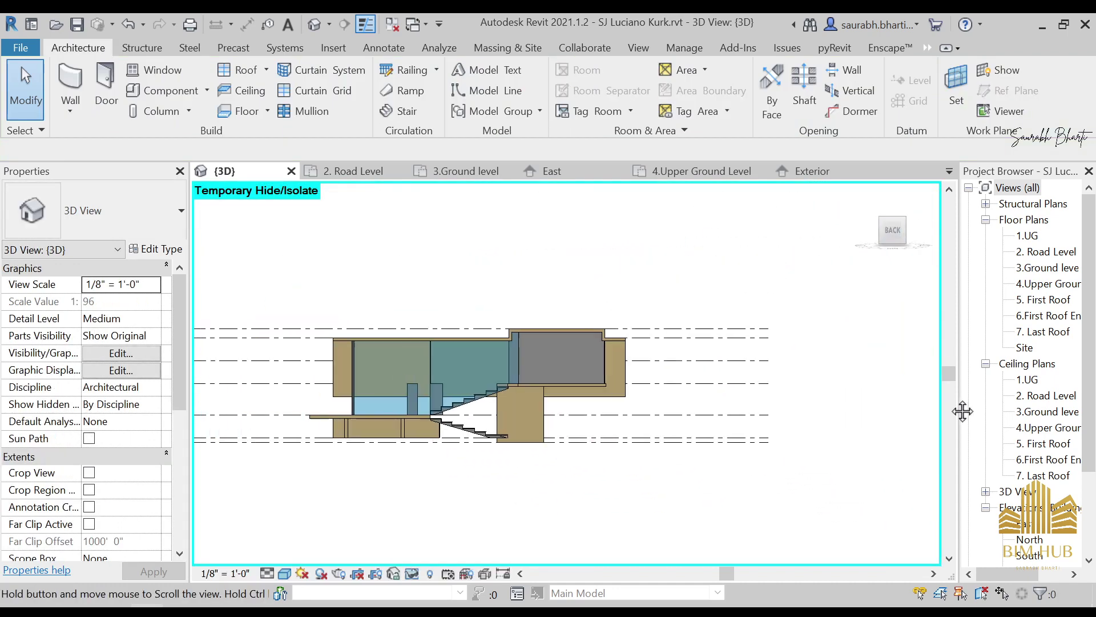
scroll(400, 356, "up", 4)
scroll(366, 394, "up", 2)
middle_click_drag(330, 429, 377, 471)
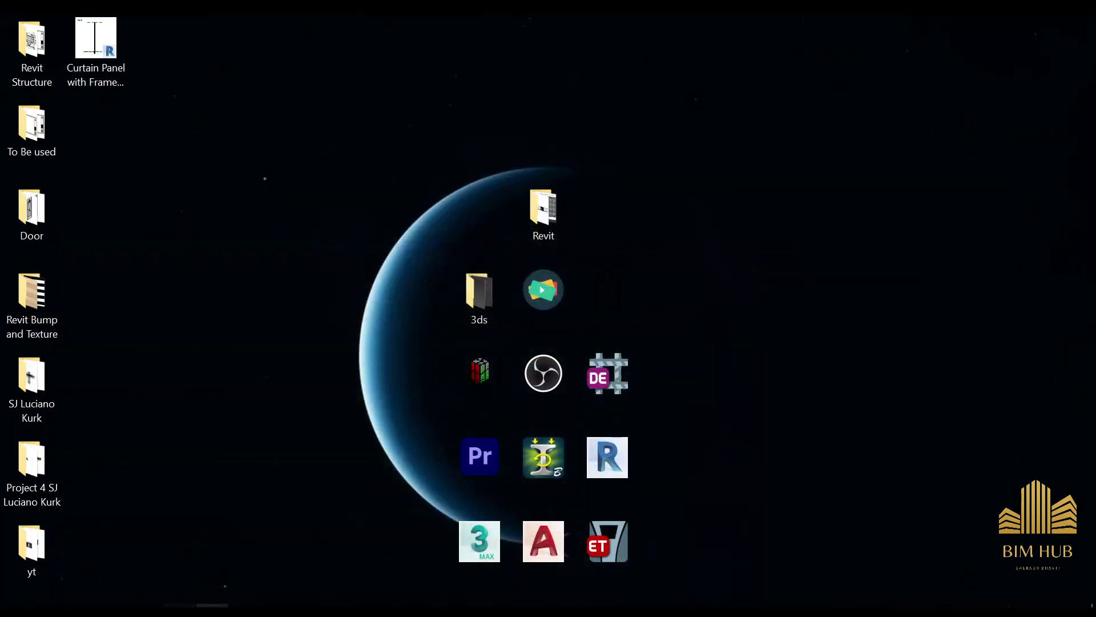
scroll(377, 361, "up", 2)
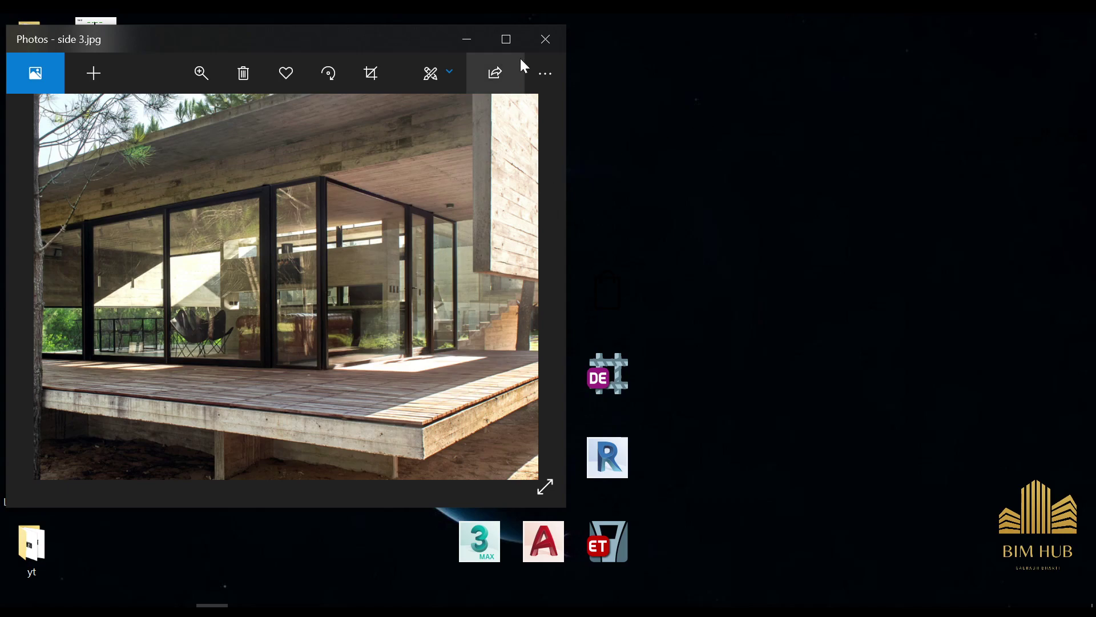
left_click(467, 39)
left_click(147, 607)
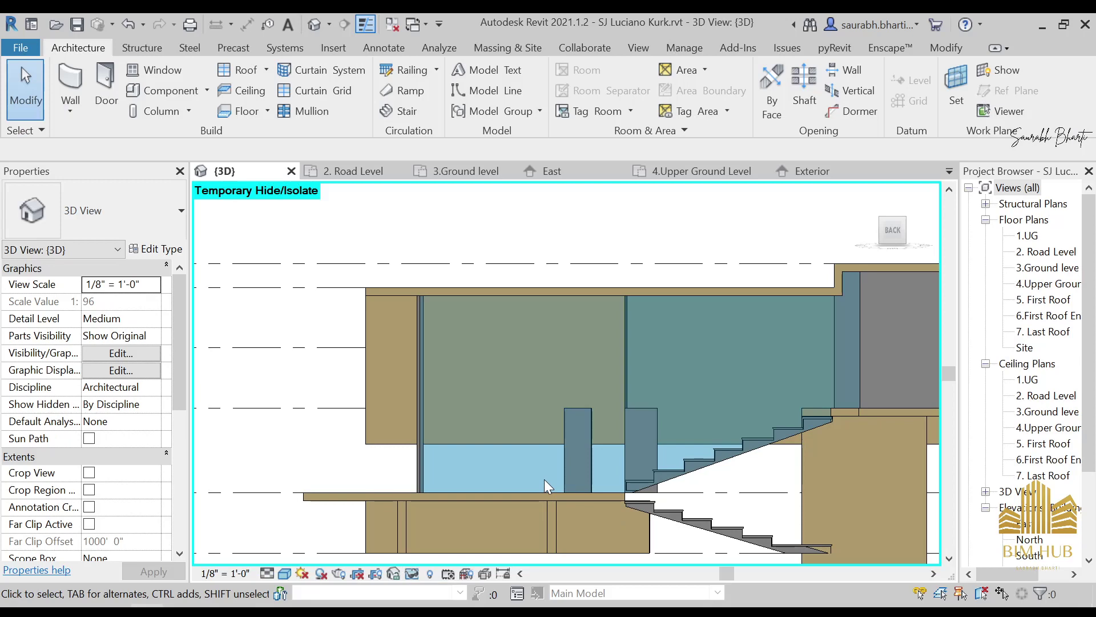
Step: Add three vertical curtain grid lines to the side curtain wall, spaced 7' 0", 4' 6" and 5' 6" from the front corner
left_click(437, 440)
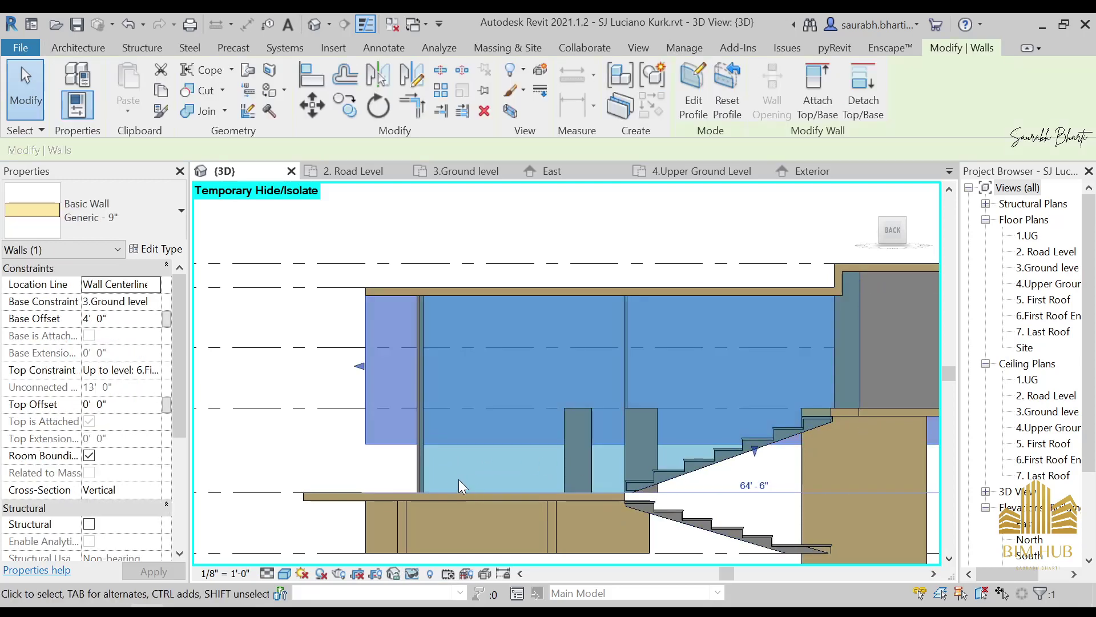
key("Escape")
left_click(317, 91)
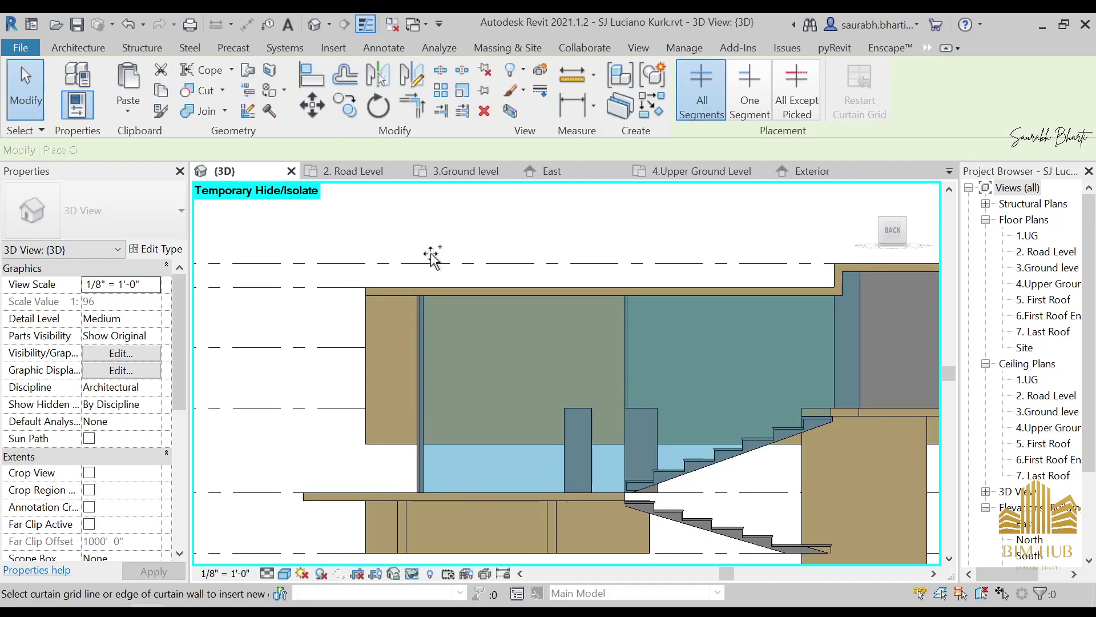
left_click(503, 296)
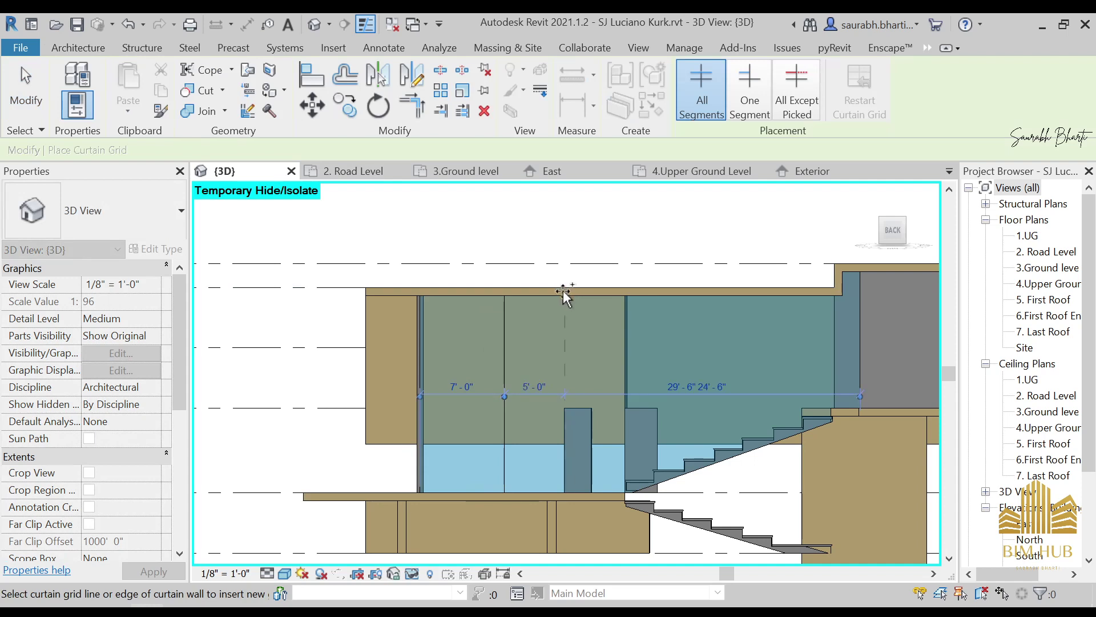
left_click(556, 291)
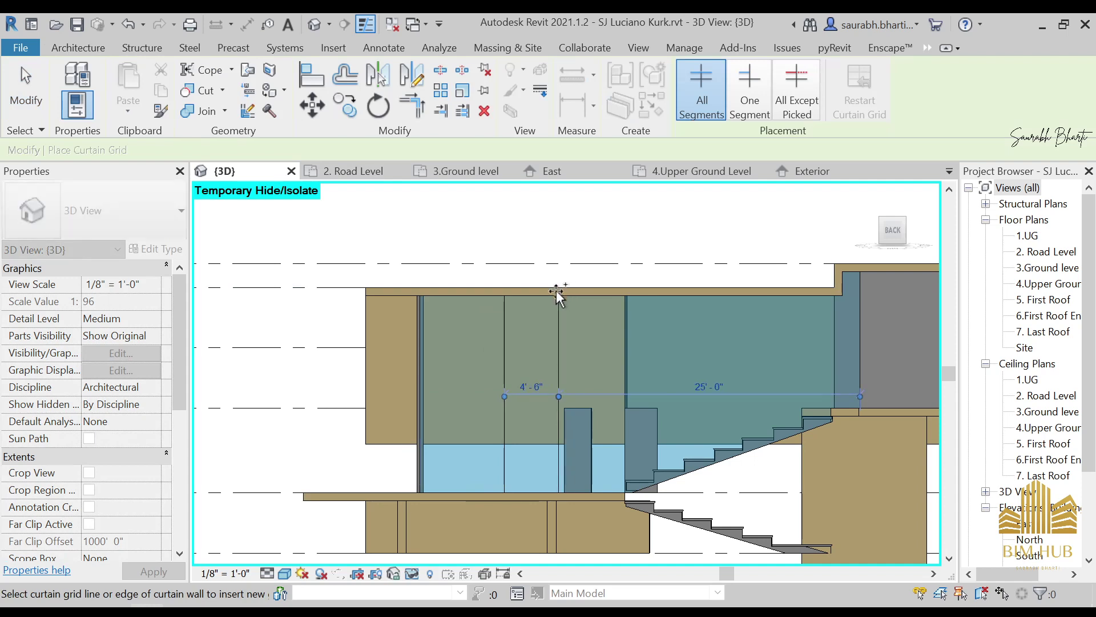
left_click(628, 290)
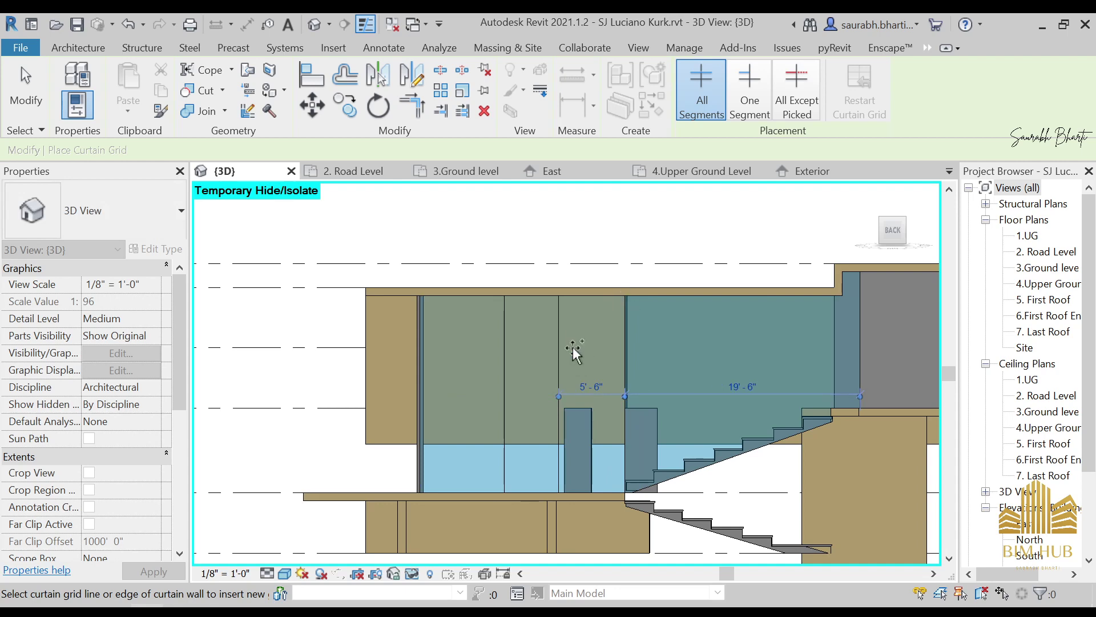
Step: Set the spacing between the first and second grid lines of the side curtain wall to 4'
key("Escape")
left_click(557, 368)
left_click(531, 387)
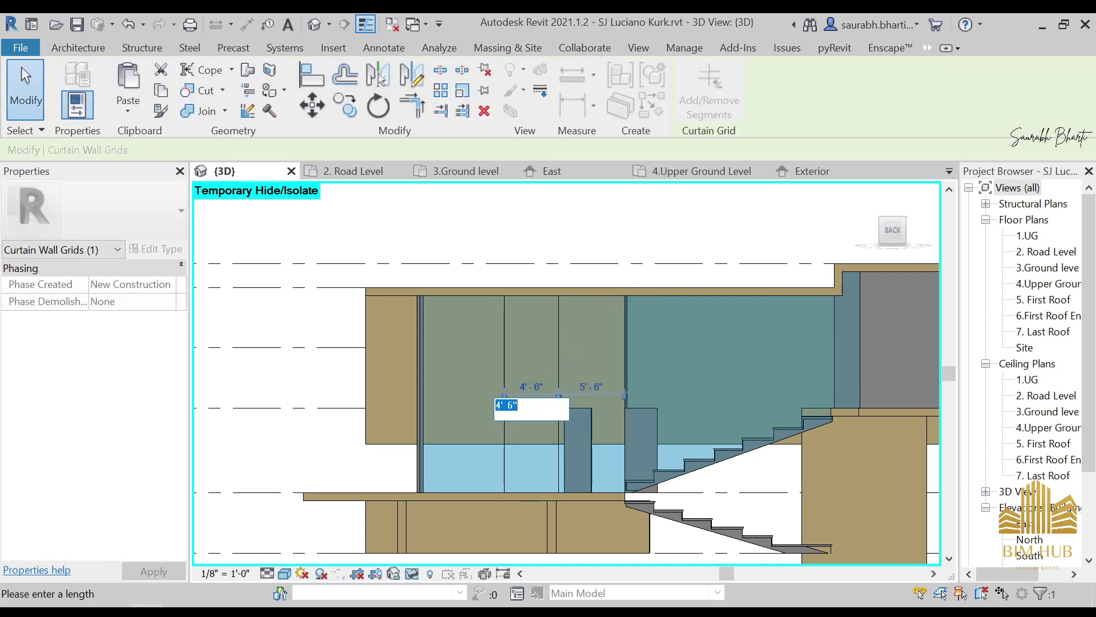
type("4'")
key("Return")
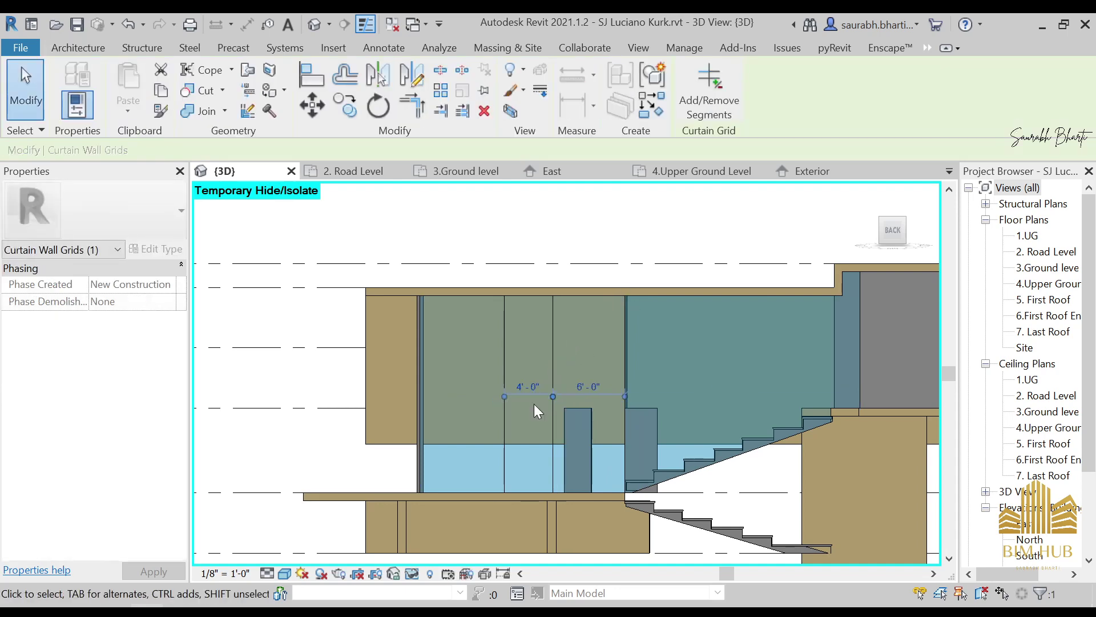
Step: Check the side curtain wall's grid spacing against the reference photo side 3.jpg
left_click(213, 610)
scroll(405, 345, "down", 2)
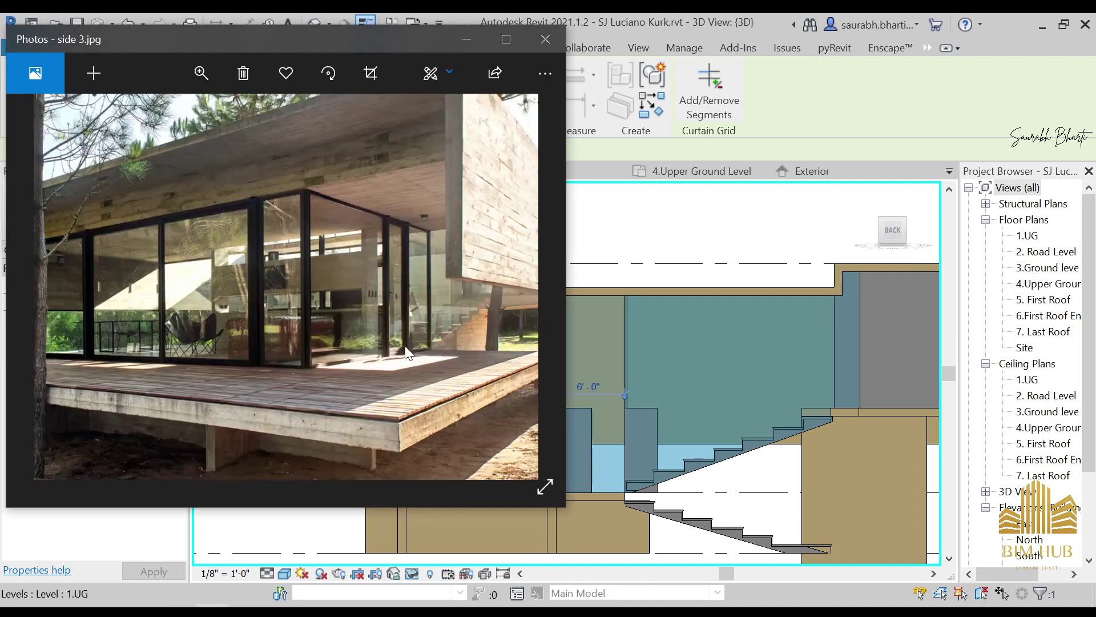
left_click(482, 39)
left_click(87, 50)
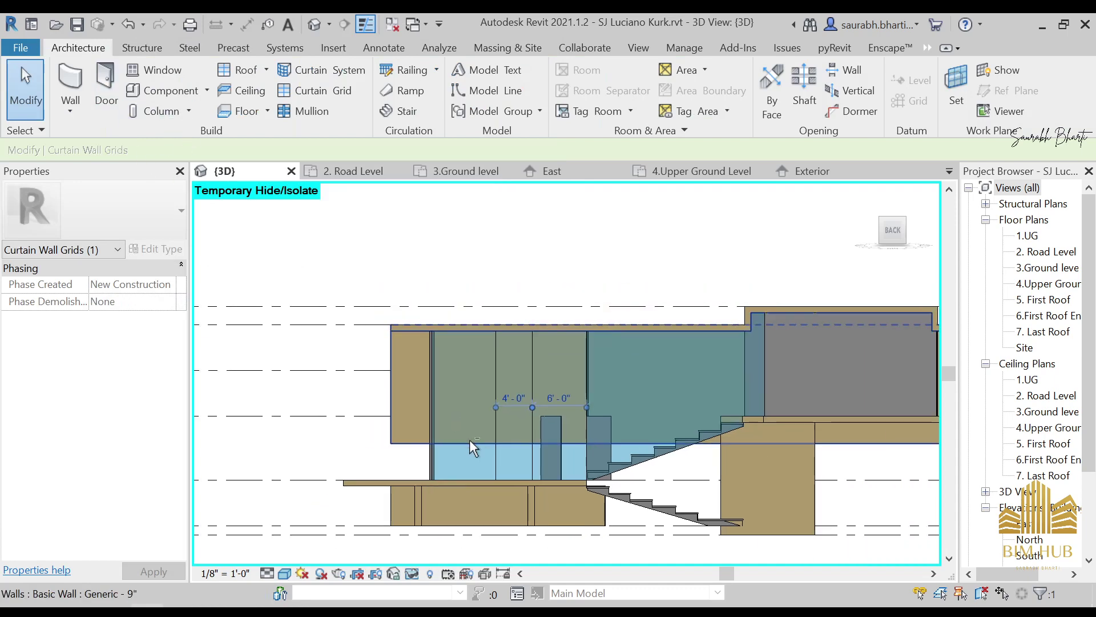
key("Escape")
Step: Change the glazed panel nearest the front corner of the side curtain wall to the Family1 type
middle_click_drag(469, 439, 478, 478, "shift")
key("Tab")
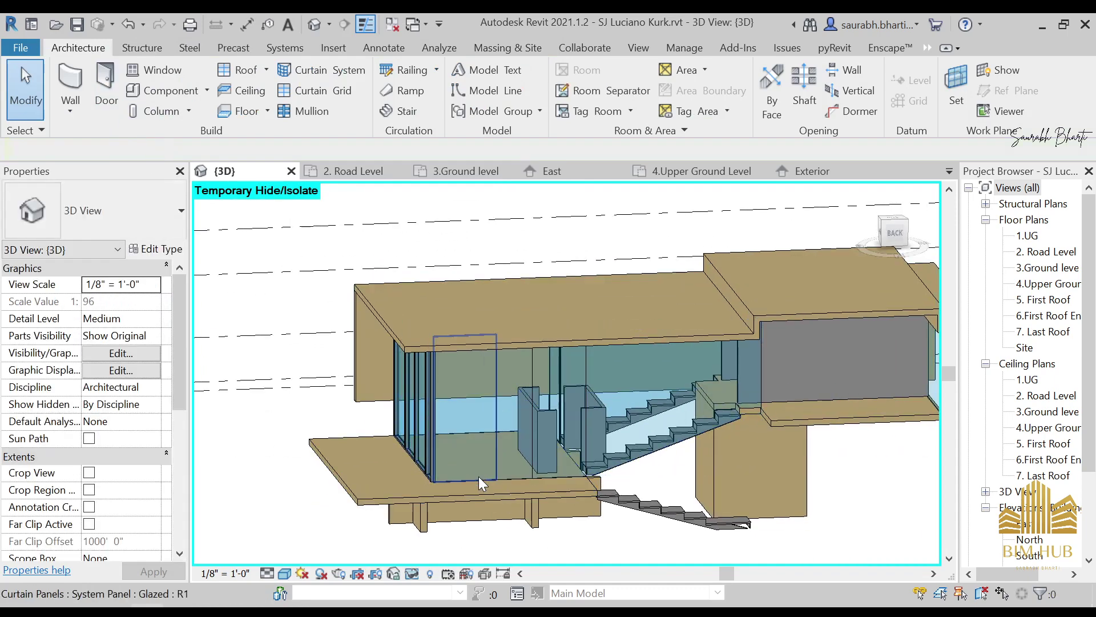
left_click(478, 477)
left_click(135, 193)
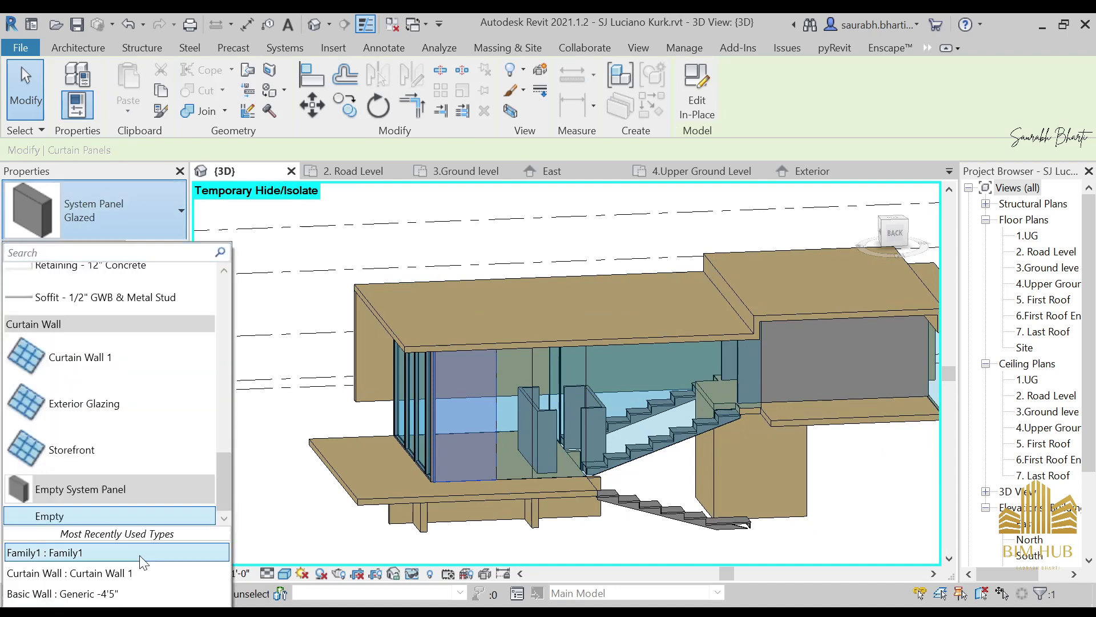
left_click(95, 553)
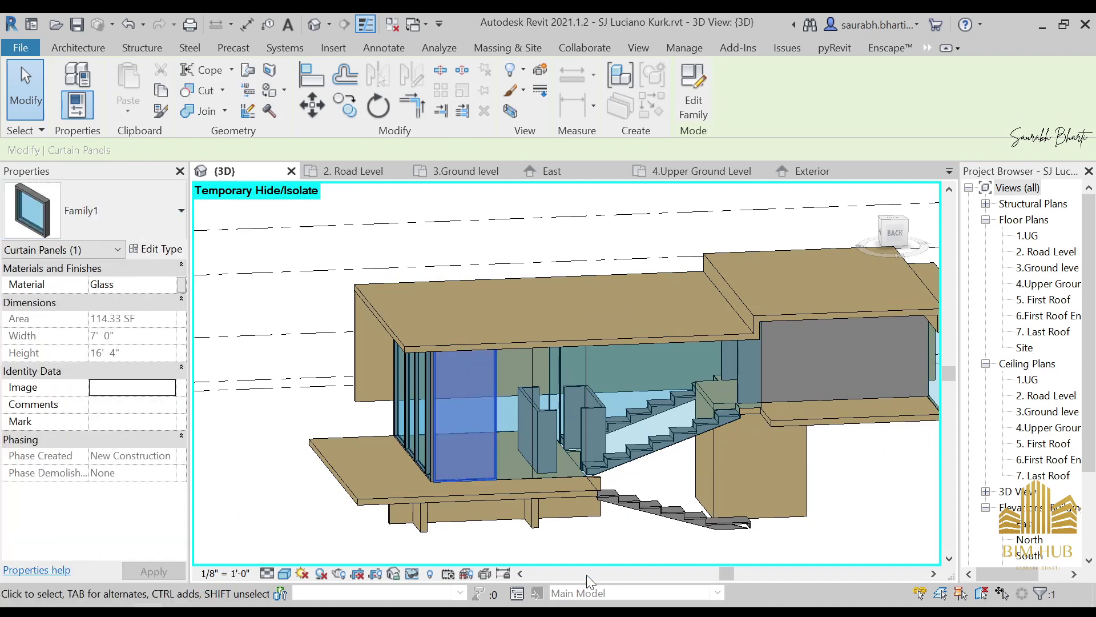
left_click(588, 552)
Step: Try to place a 2.5" x 5" rectangular mullion on the second grid line of the side curtain wall
middle_click_drag(587, 551, 522, 495, "shift")
scroll(514, 492, "up", 2)
middle_click_drag(463, 478, 502, 468, "shift")
scroll(508, 471, "up", 4)
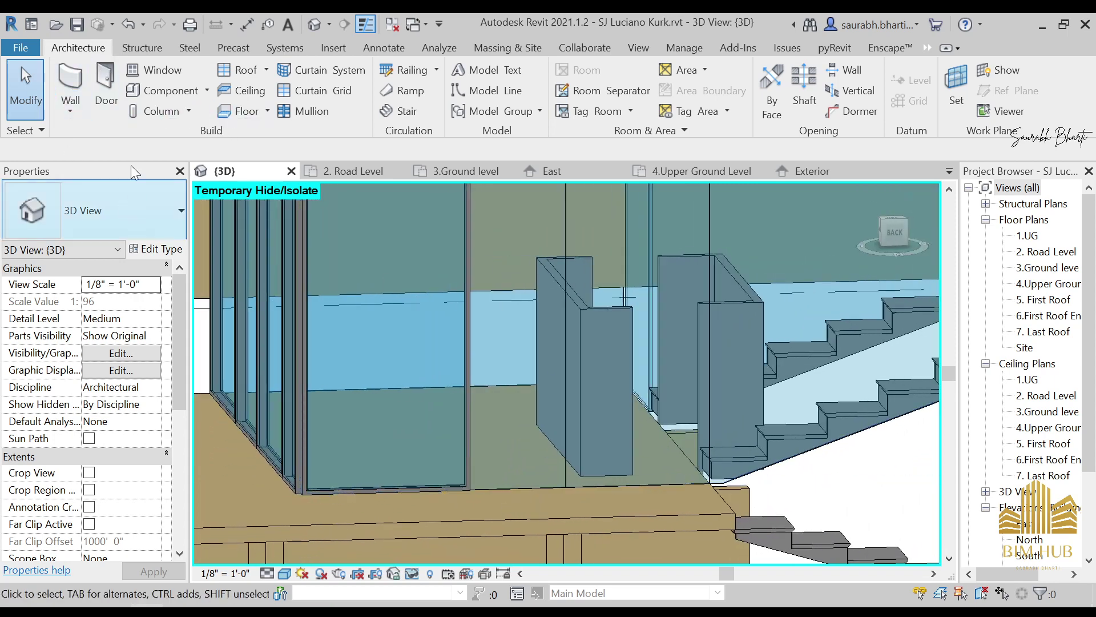
left_click(307, 110)
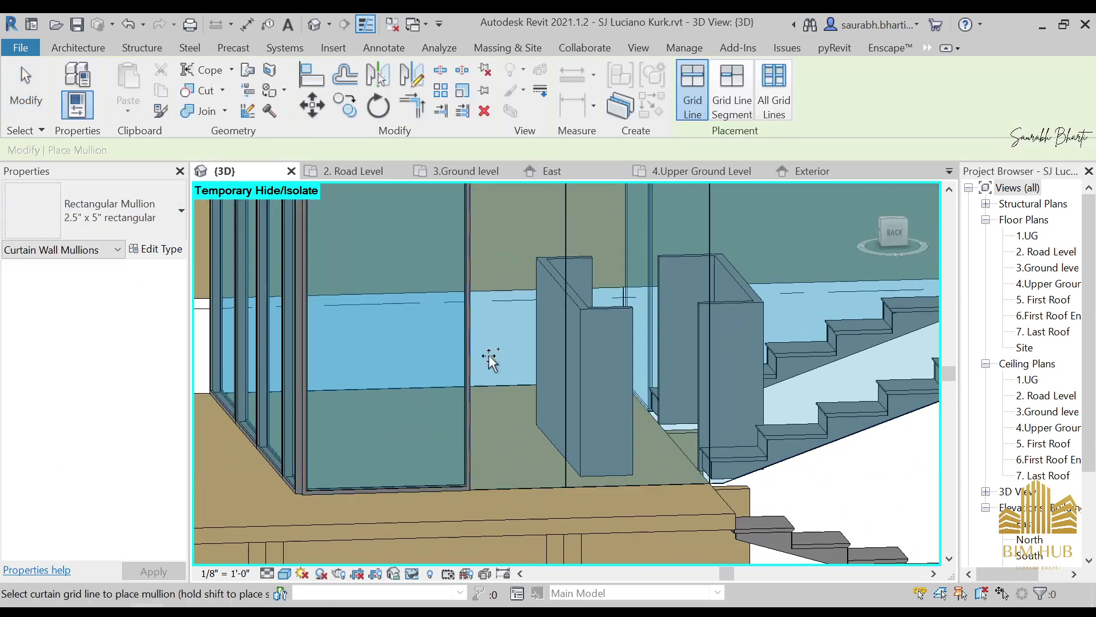
left_click(565, 385)
middle_click_drag(564, 385, 536, 431, "shift")
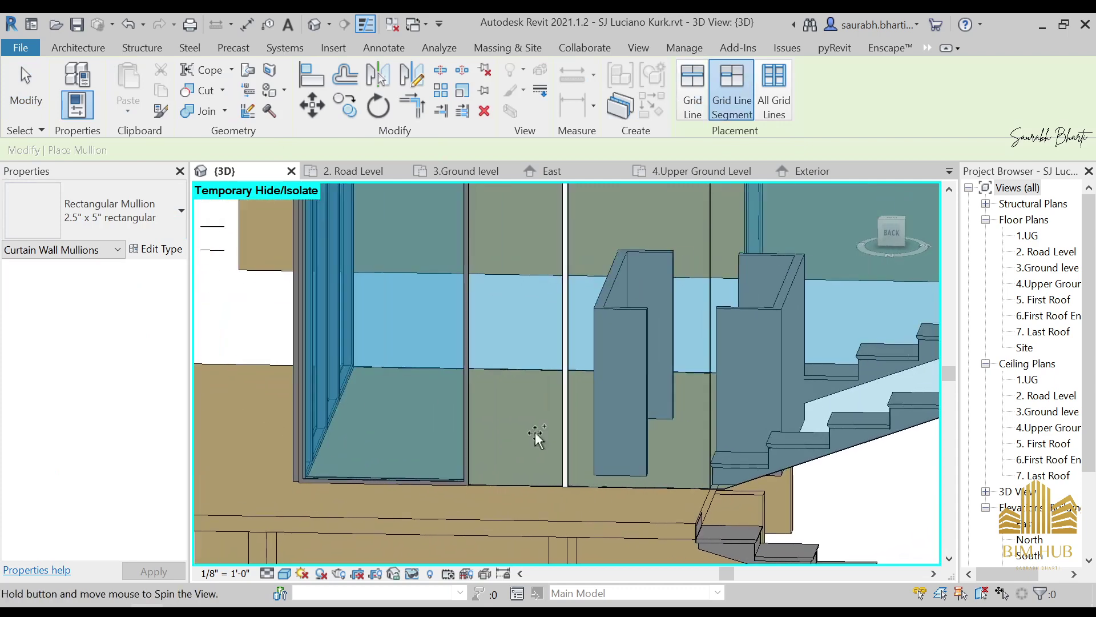
middle_click_drag(564, 379, 517, 410, "shift")
left_click(693, 91)
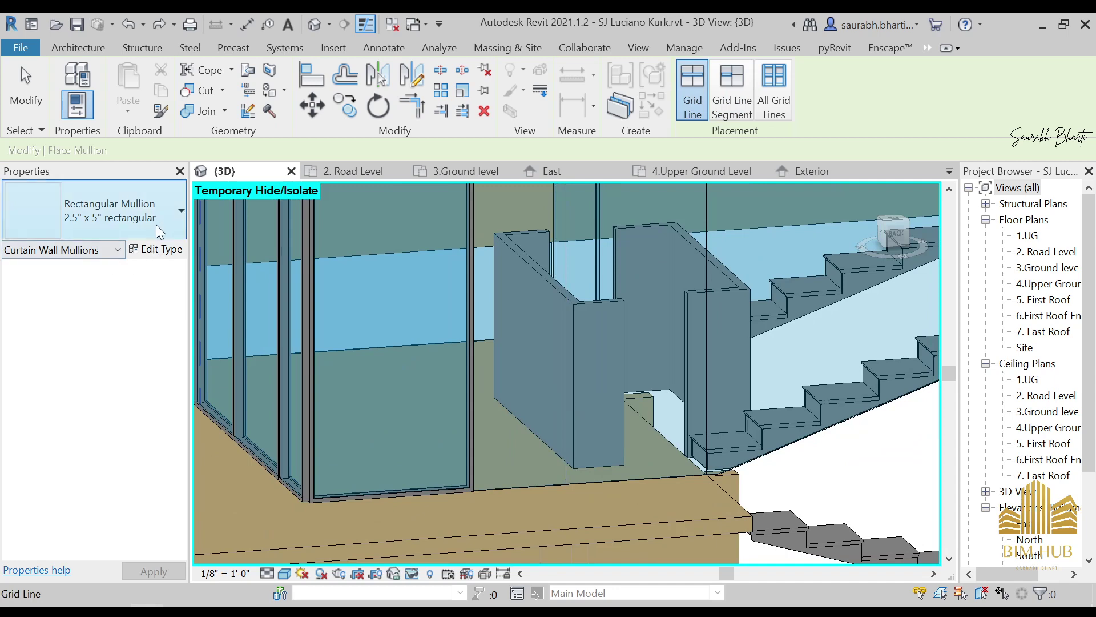
left_click(157, 249)
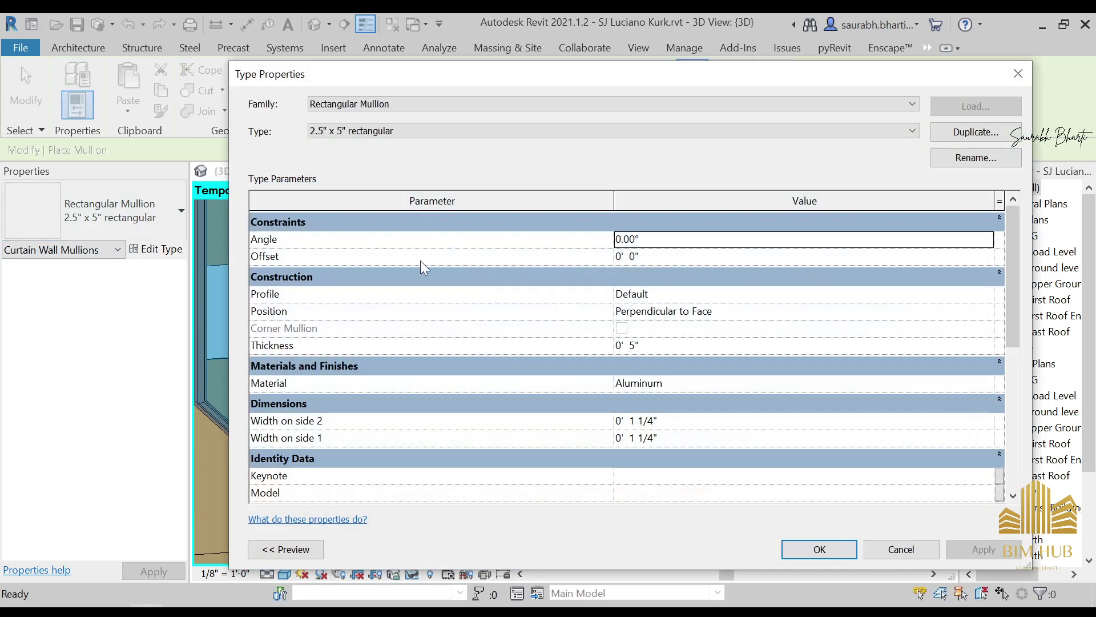
key("Escape")
left_click(139, 223)
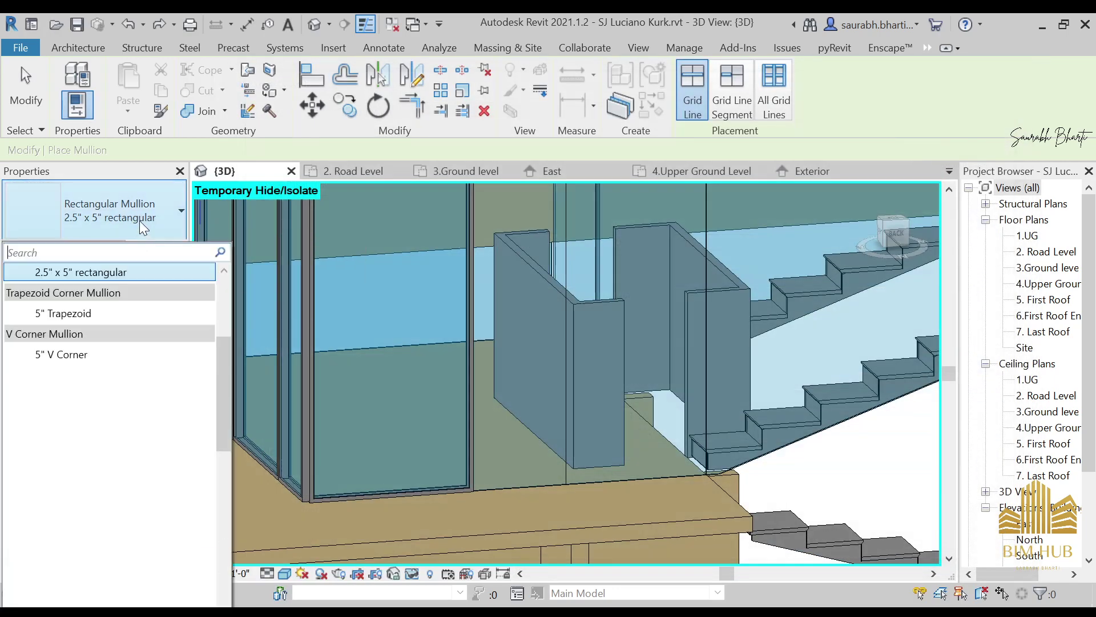
scroll(95, 303, "up", 2)
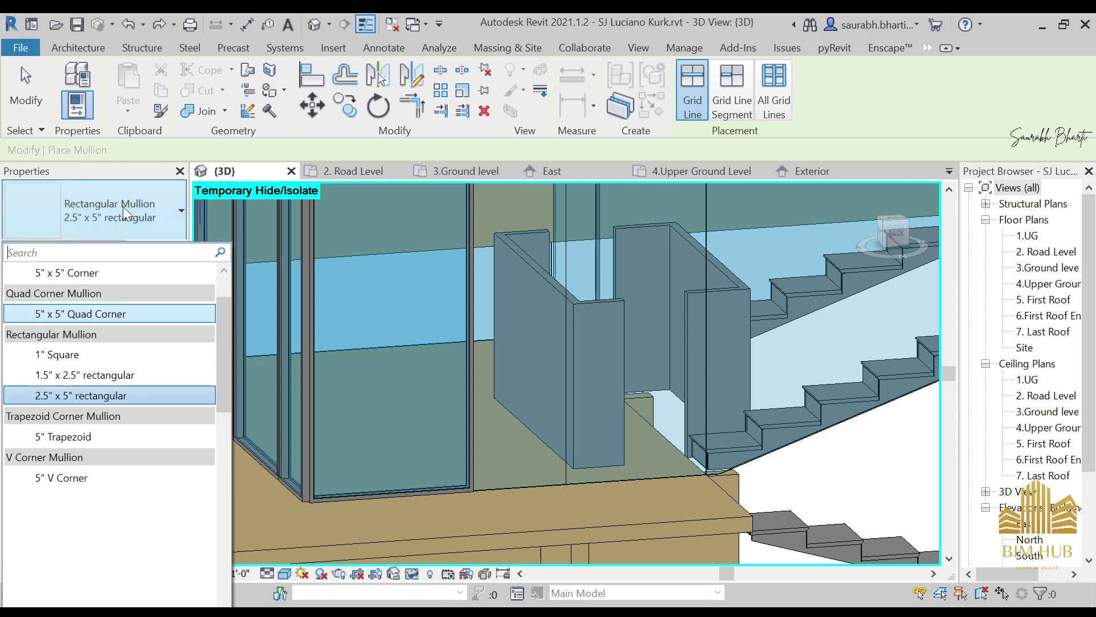
left_click(154, 211)
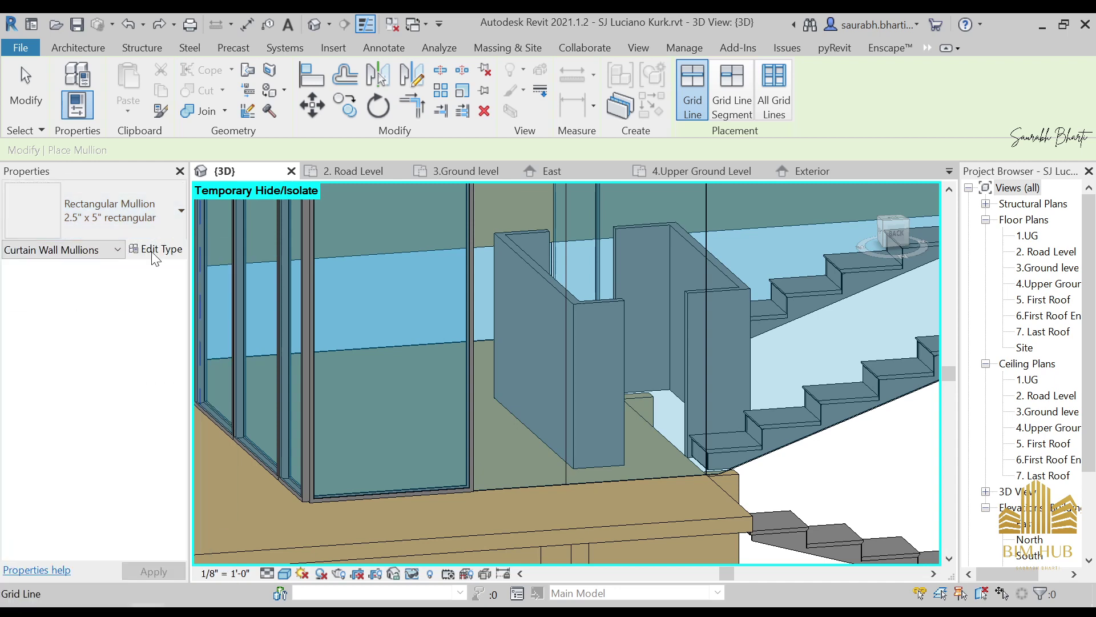
left_click(153, 252)
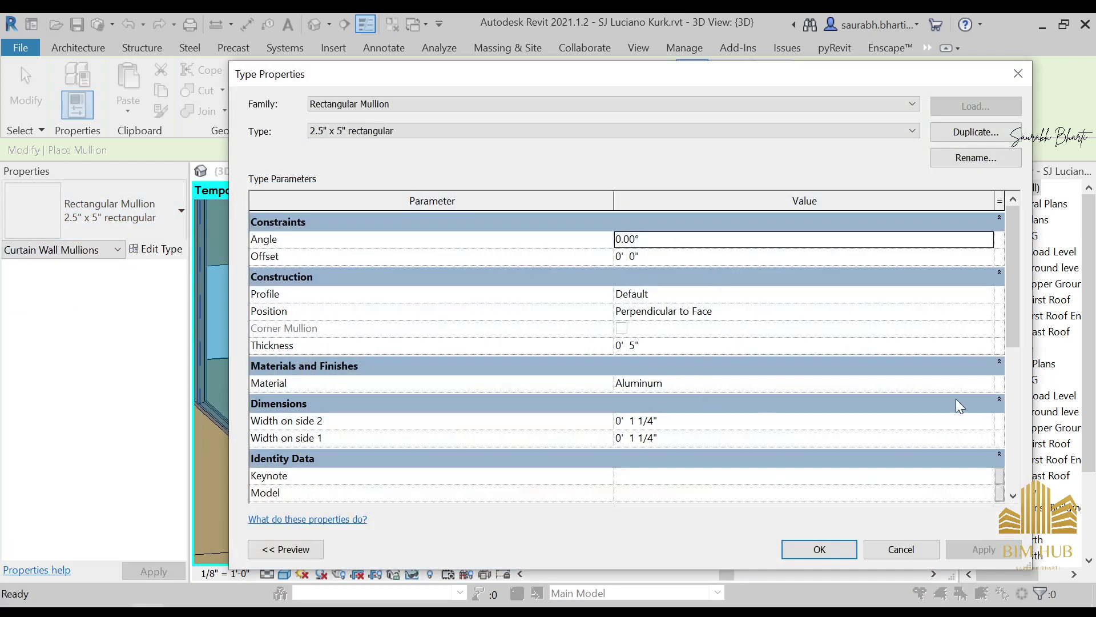
left_click(994, 386)
left_click(994, 384)
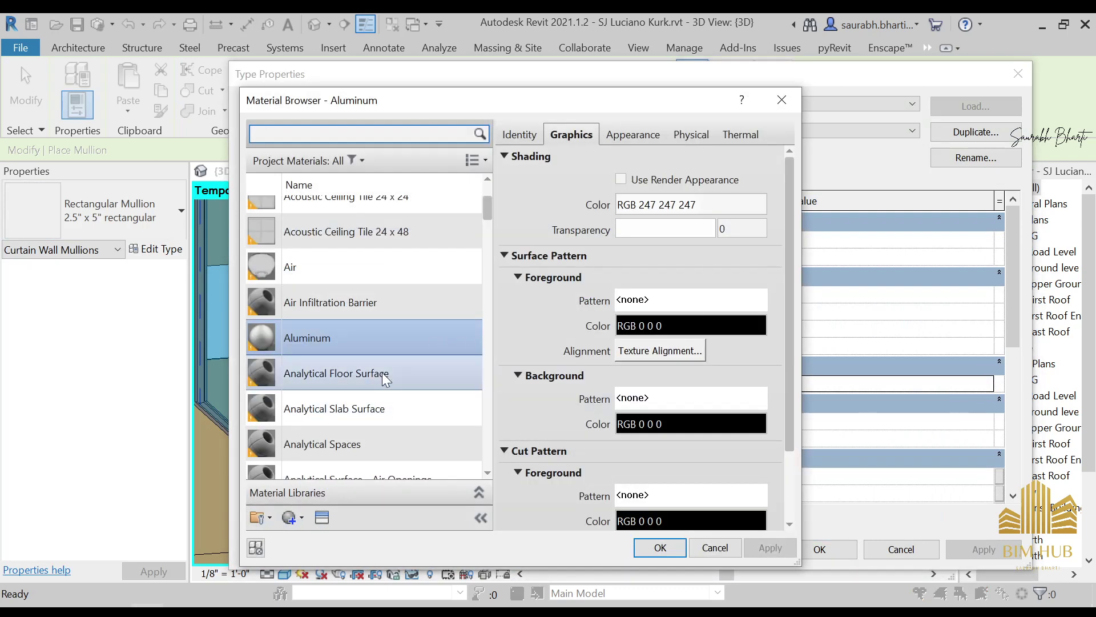
scroll(342, 286, "up", 3)
left_click(317, 216)
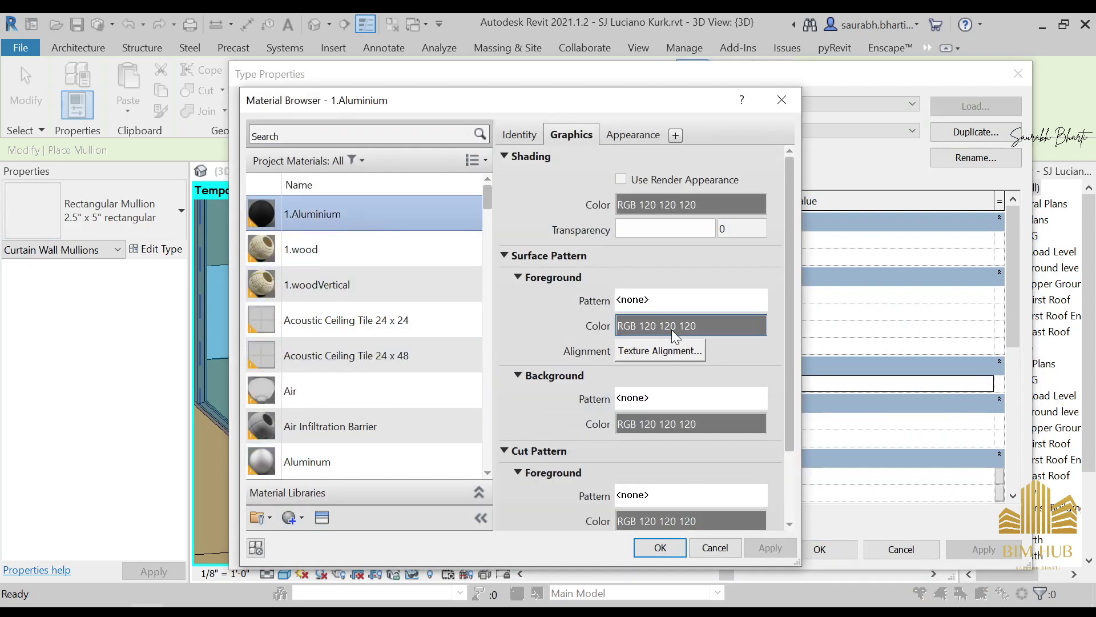
left_click(782, 100)
Step: Duplicate the 2.5" x 5" rectangular mullion type under the name Black mullion
left_click(975, 132)
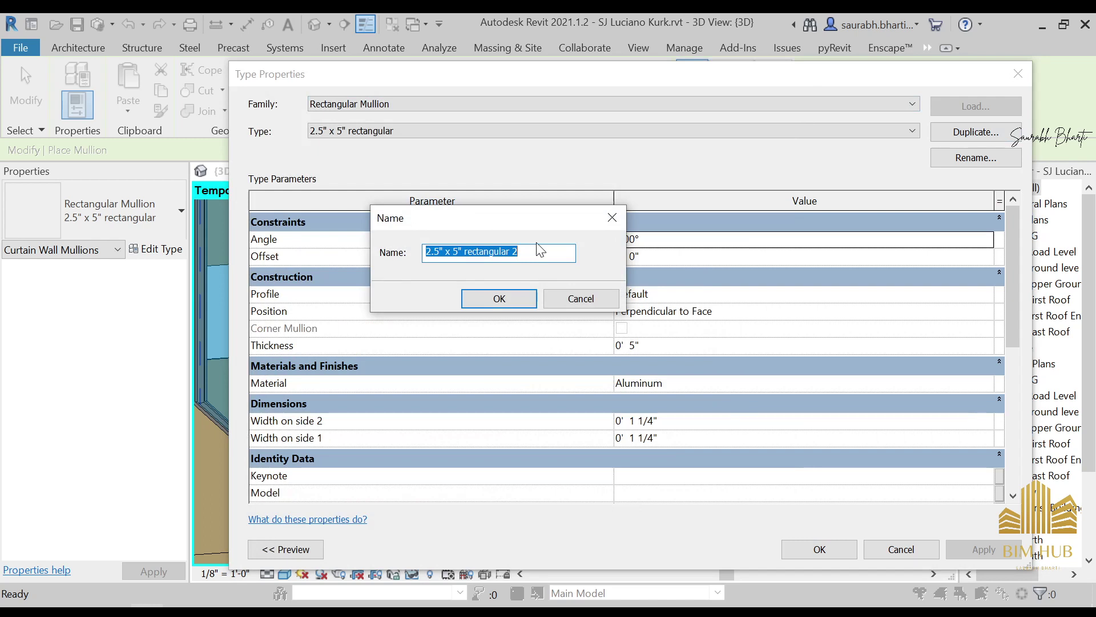
key("End")
key("BackSpace")
key("BackSpace")
key("BackSpace")
key("BackSpace")
key("BackSpace")
key("BackSpace")
key("BackSpace")
key("BackSpace")
key("BackSpace")
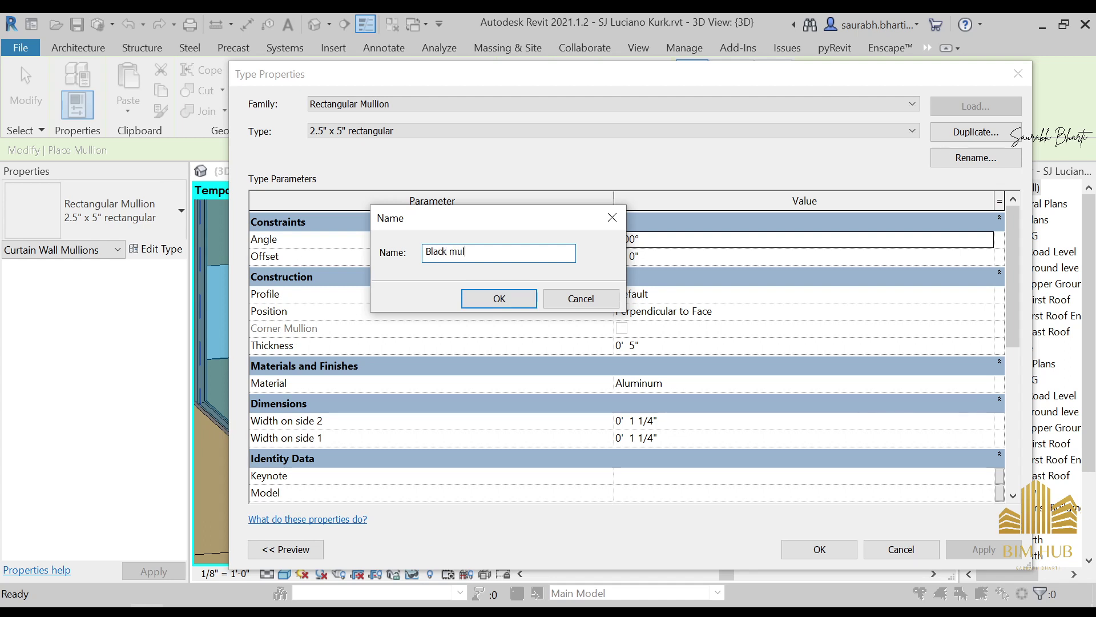
type("n")
key("Return")
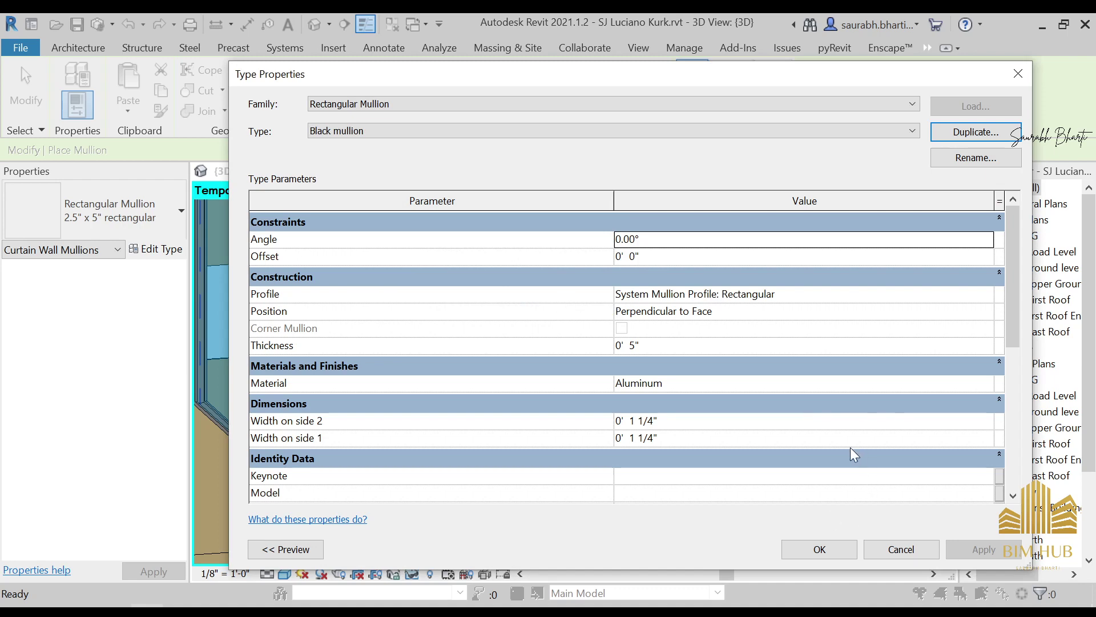
Step: Set the Black mullion type's material to 1.Aluminium and apply the type changes
left_click(990, 381)
left_click(989, 381)
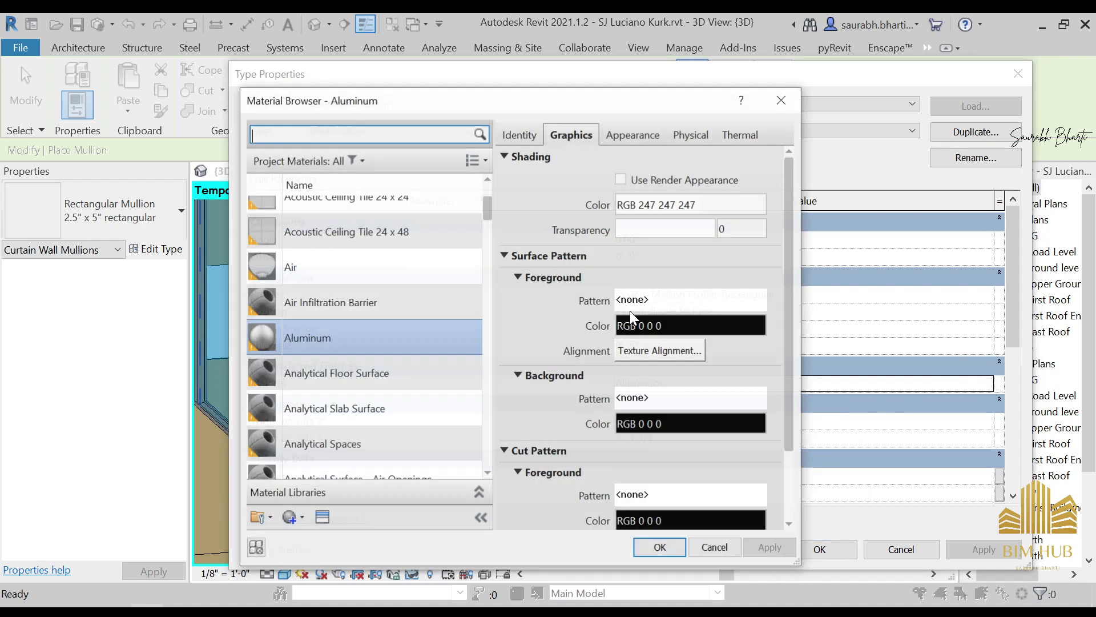
scroll(376, 295, "up", 3)
left_click(312, 225)
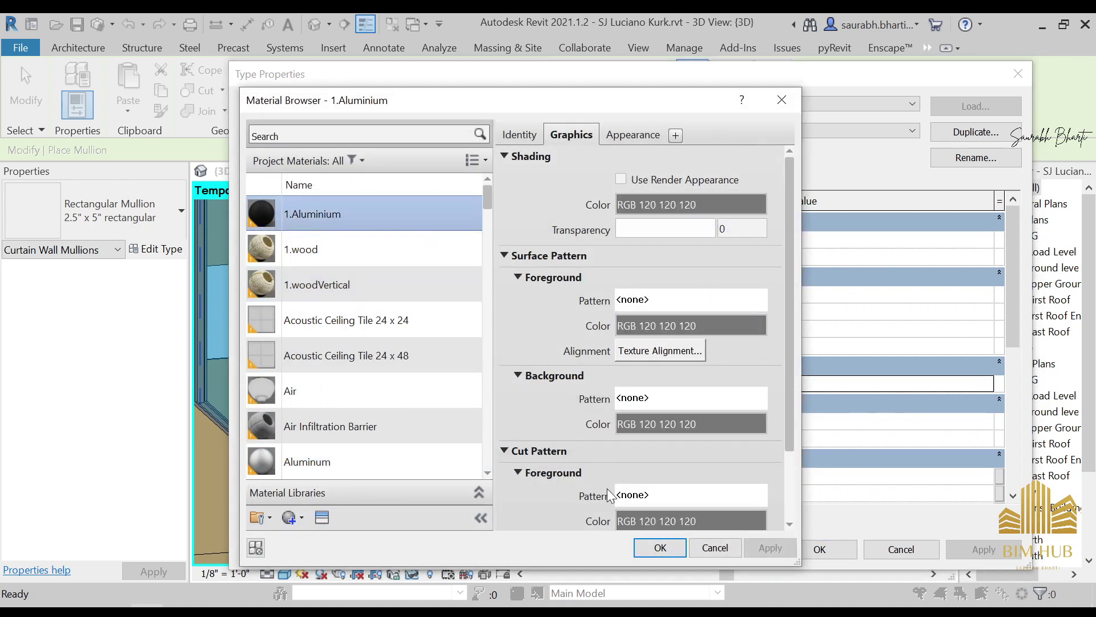
left_click(660, 550)
left_click(786, 549)
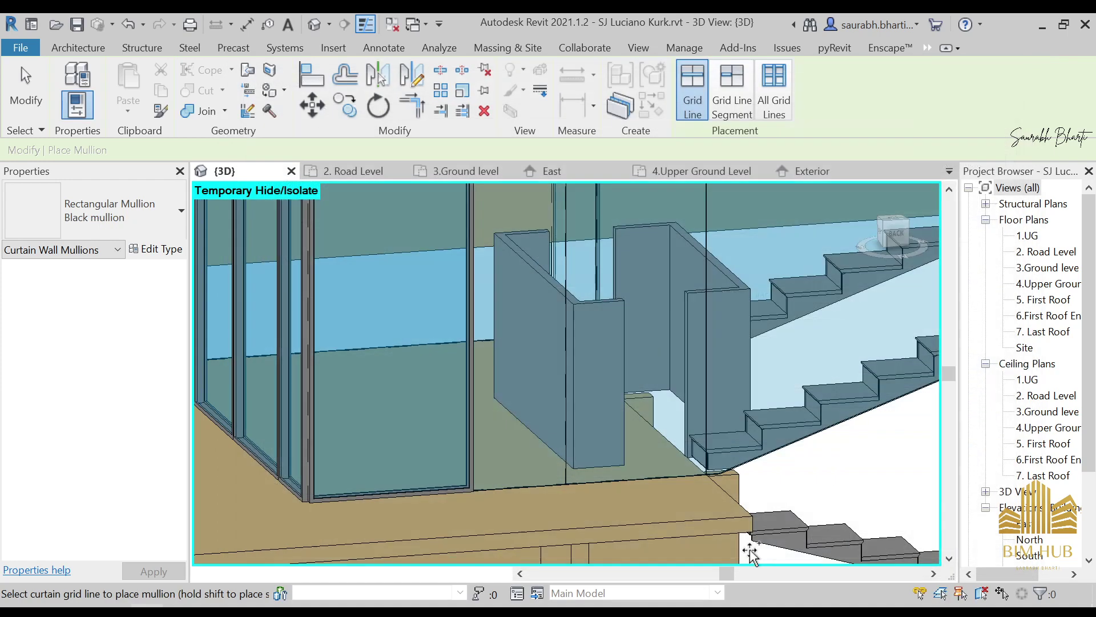
Step: Place Black mullion members on the side curtain wall's second and third vertical grid lines and along its bottom and top edges
middle_click_drag(593, 428, 580, 424)
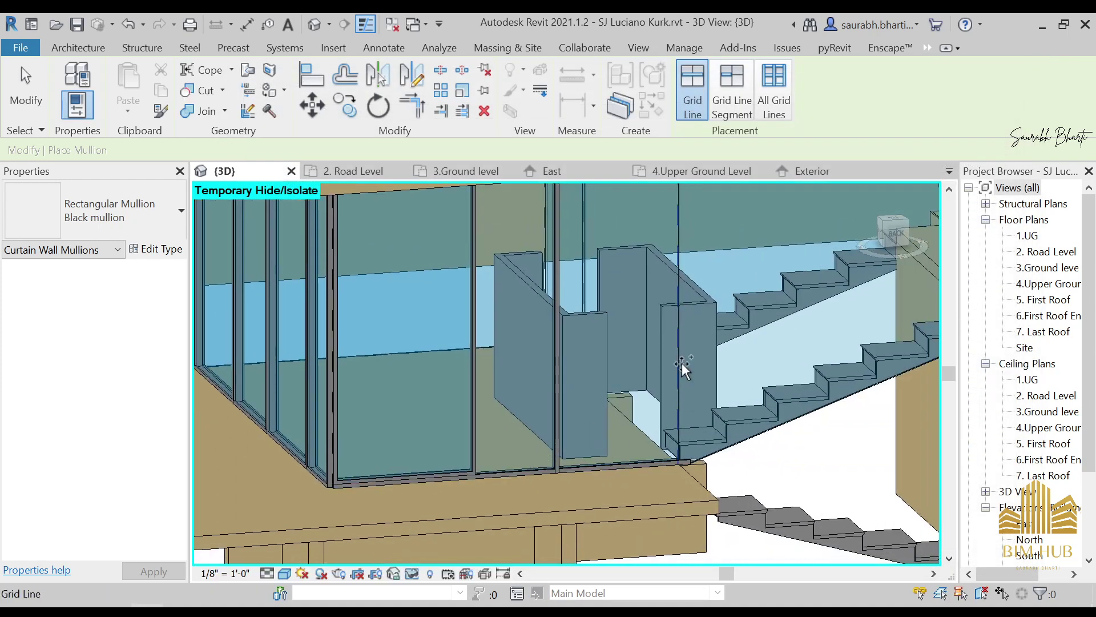
middle_click_drag(636, 375, 626, 258, "shift")
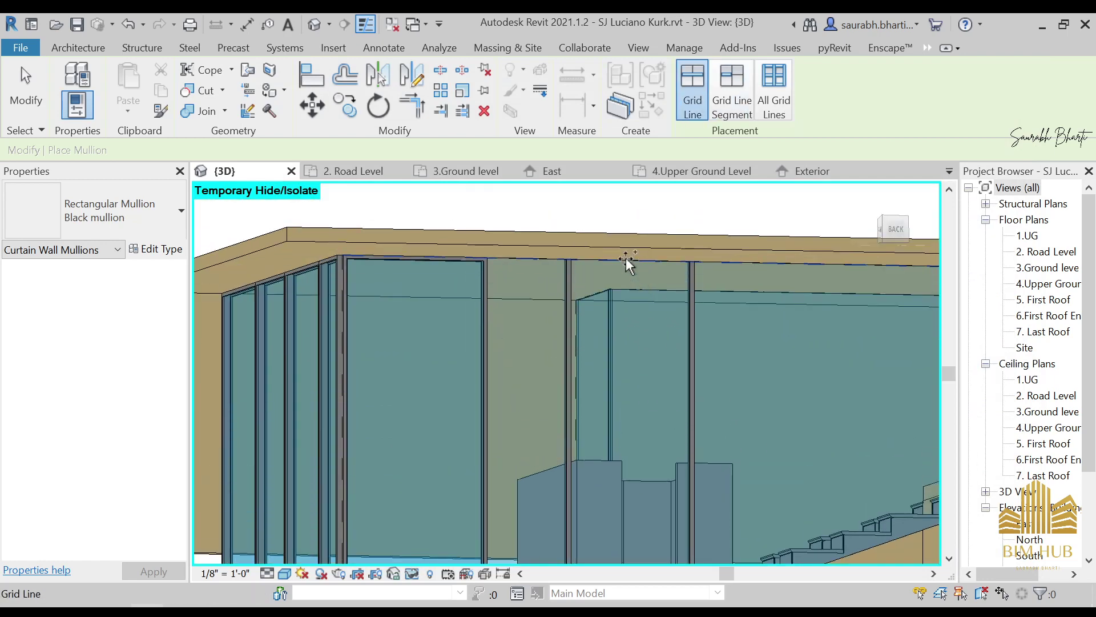
left_click(626, 258)
key("Escape")
key("Escape")
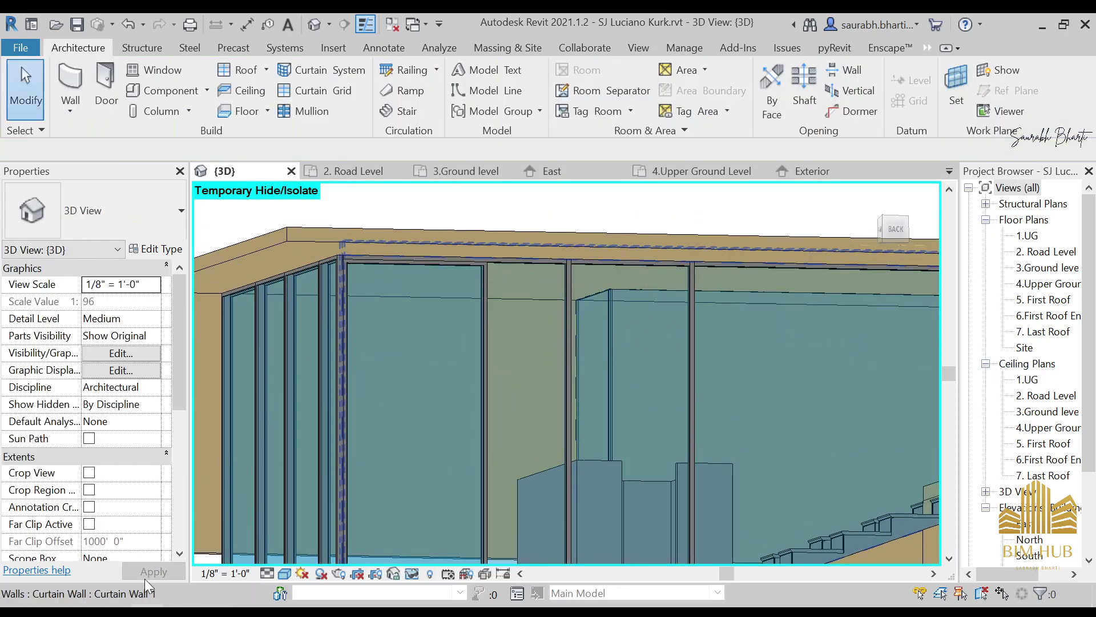
Step: Show the 3D view in the Realistic style and examine the black mullions and their ends from the front corner to the stairs
left_click(286, 573)
left_click(312, 553)
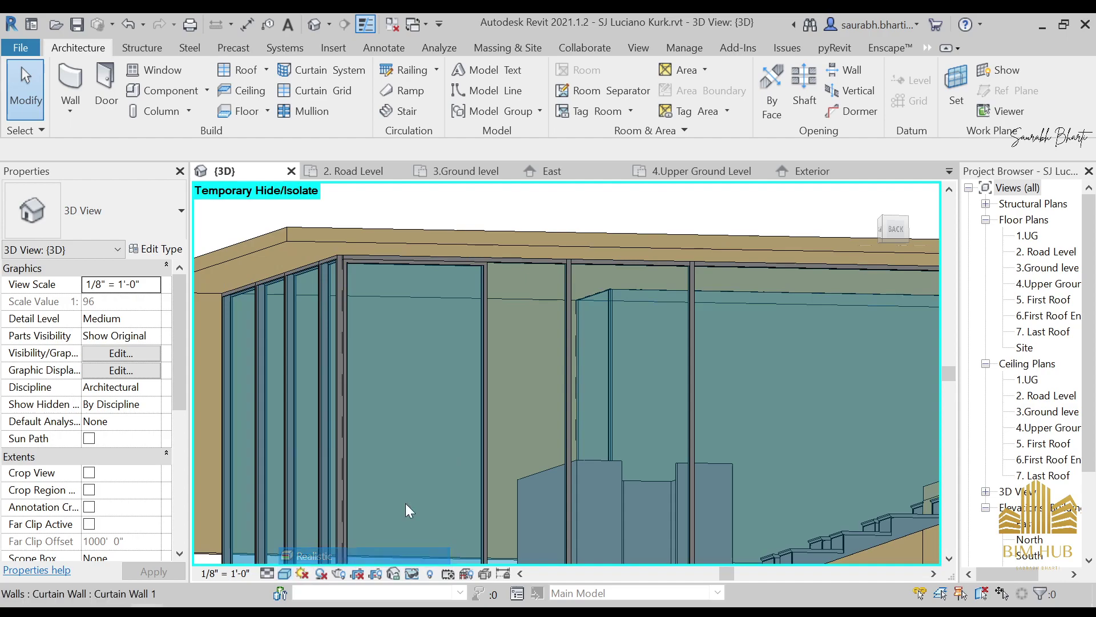
middle_click_drag(501, 411, 517, 439, "shift")
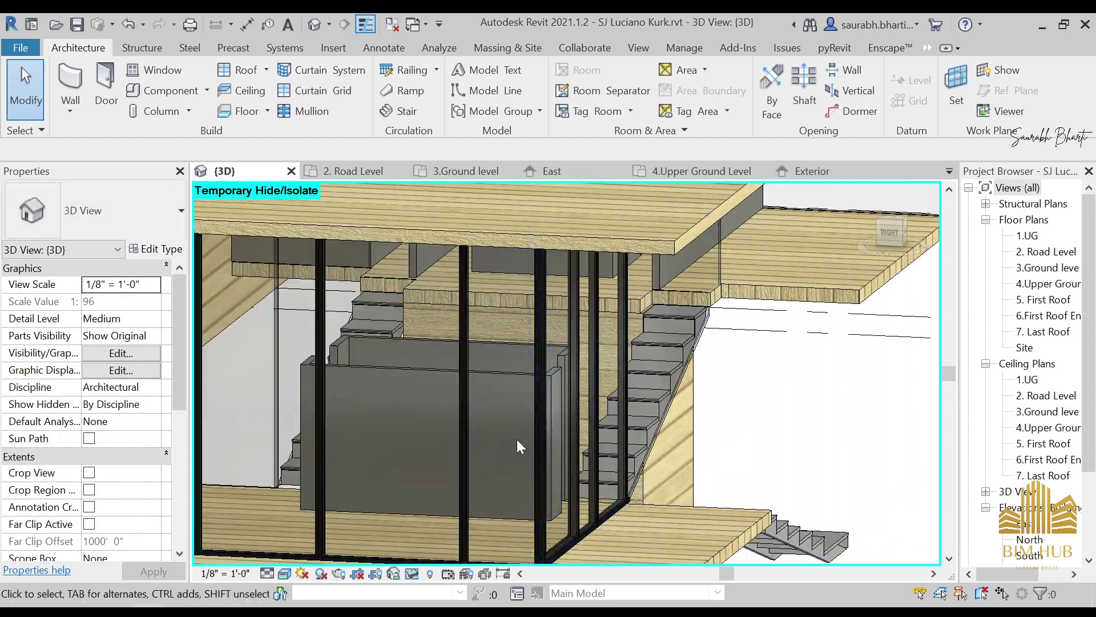
scroll(536, 410, "up", 3)
scroll(592, 387, "down", 3)
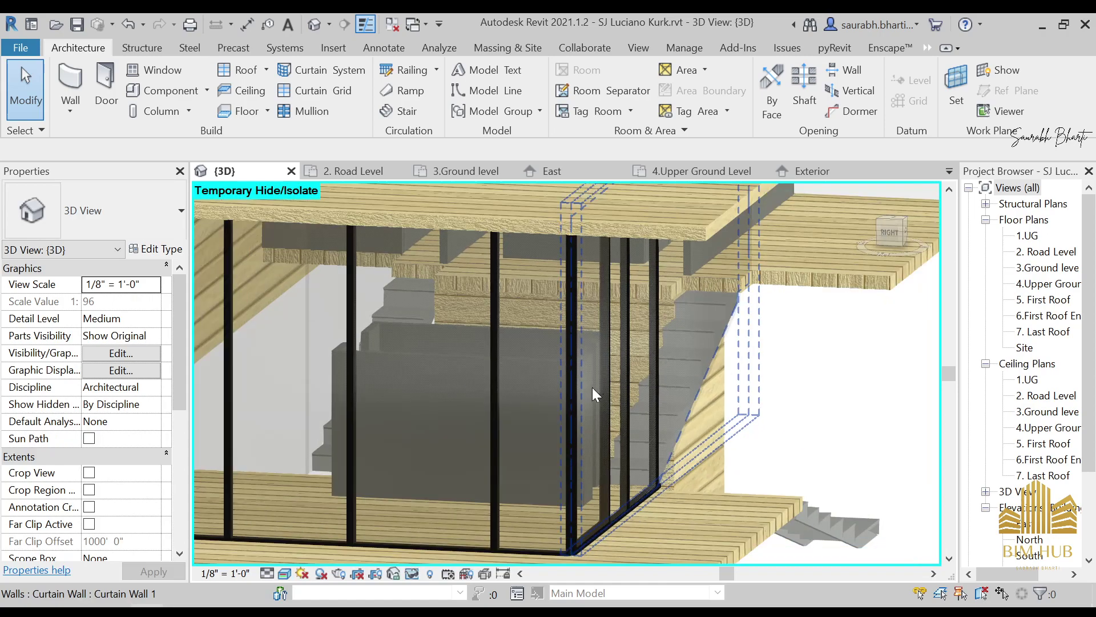
scroll(592, 387, "up", 5)
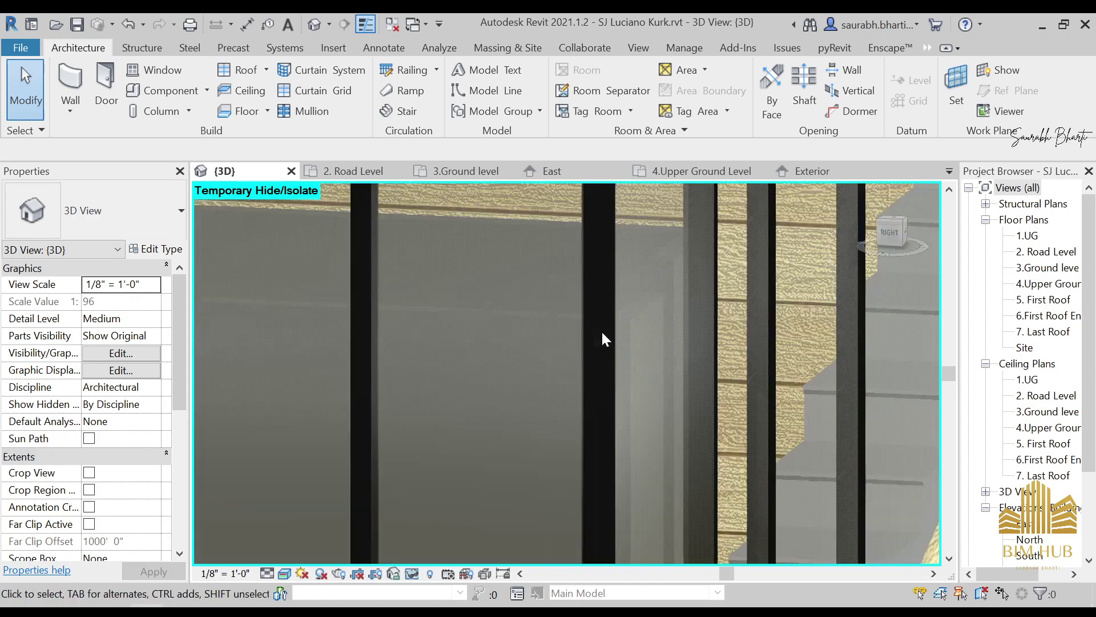
scroll(684, 362, "down", 4)
middle_click_drag(688, 365, 832, 384, "shift")
scroll(774, 364, "up", 3)
scroll(797, 337, "down", 3)
scroll(823, 371, "up", 3)
scroll(807, 435, "up", 3)
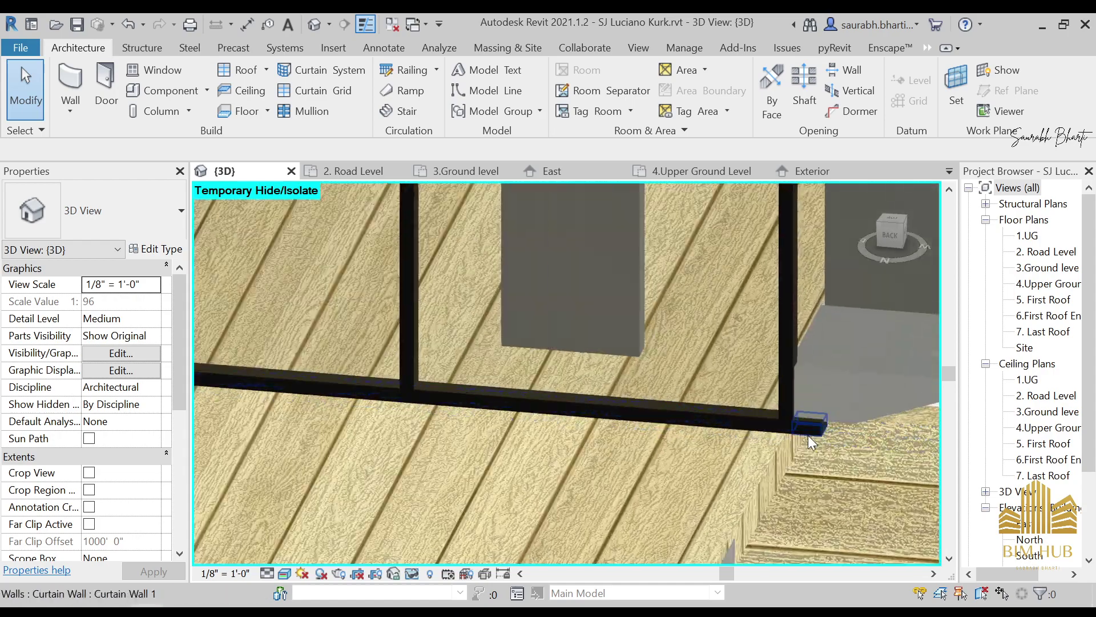
scroll(807, 429, "down", 3)
middle_click_drag(804, 431, 537, 353, "shift")
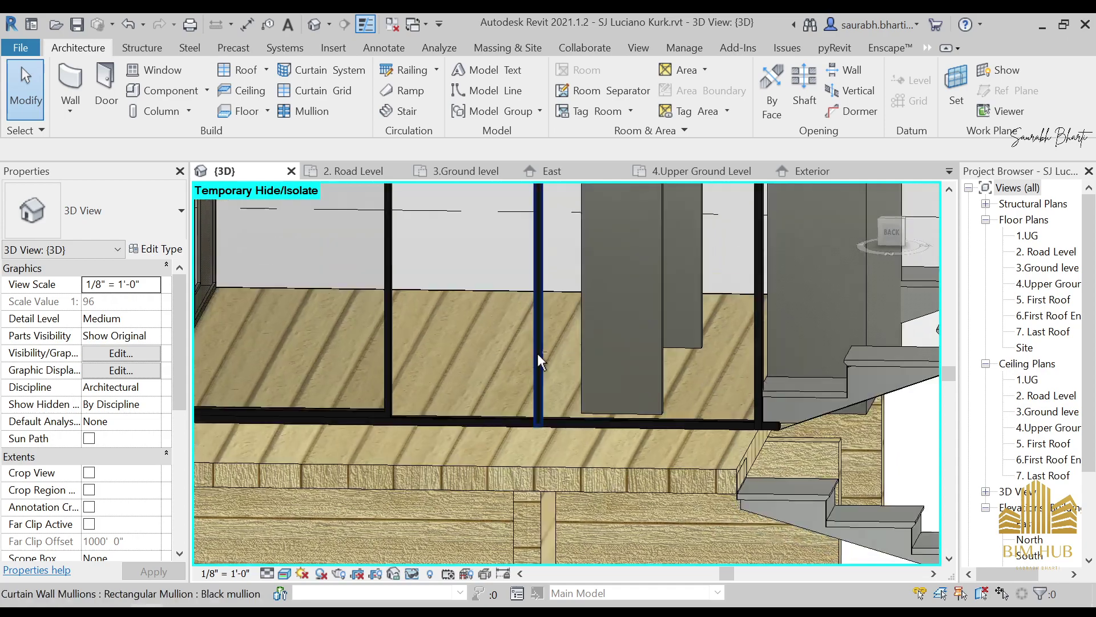
scroll(574, 383, "down", 3)
scroll(468, 399, "up", 2)
middle_click_drag(468, 399, 372, 383, "shift")
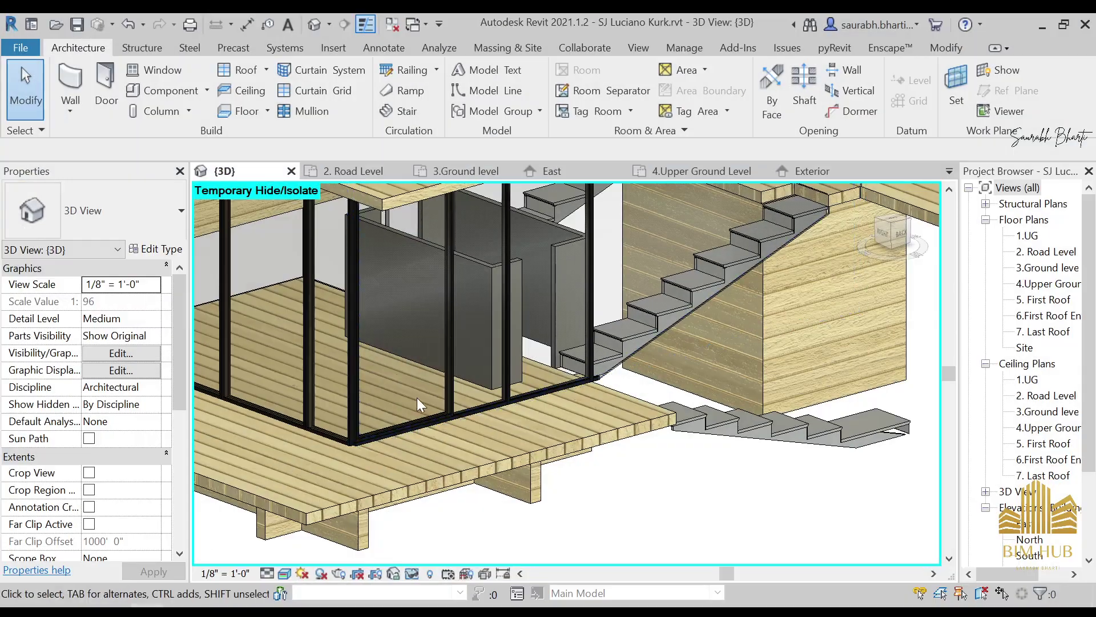
Step: Return the 3D view to the Shaded style and undo the black mullion placement on the side curtain wall
mouse_move(417, 397)
middle_mouse_down("shift")
mouse_move(499, 386)
mouse_move(649, 426)
mouse_move(619, 372)
mouse_move(582, 376)
mouse_move(590, 490)
middle_mouse_up("shift")
key("s")
key("d")
scroll(600, 451, "up", 5)
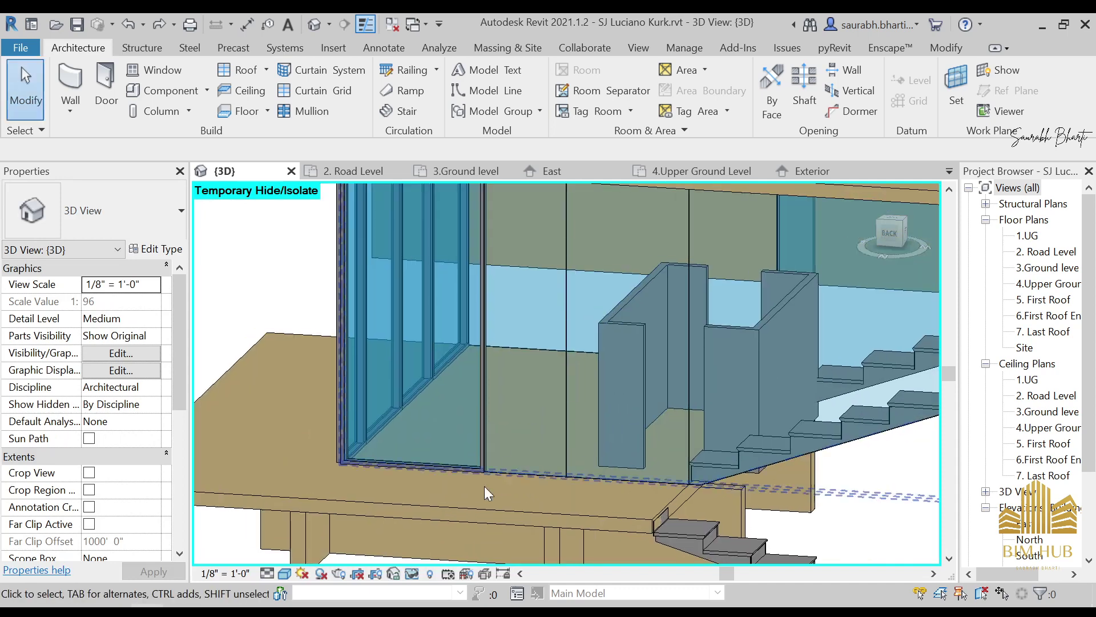
Step: Change the second glazed panel from the front corner of the side curtain wall to the Family1 type
middle_click_drag(523, 452, 443, 408, "shift")
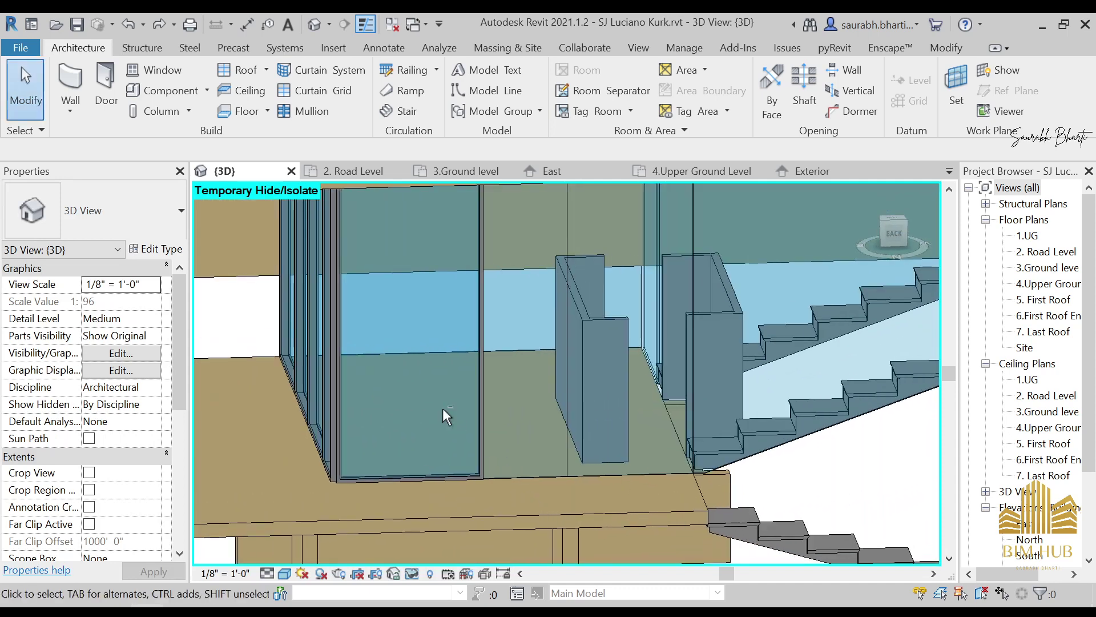
middle_click_drag(399, 379, 419, 431, "shift")
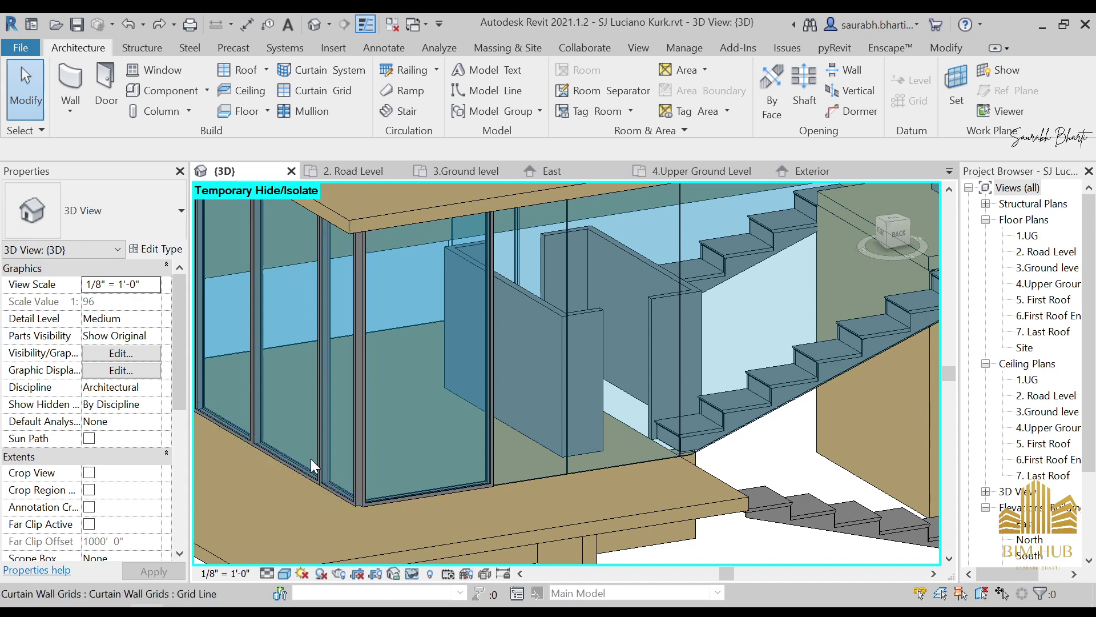
middle_click_drag(314, 372, 437, 392, "shift")
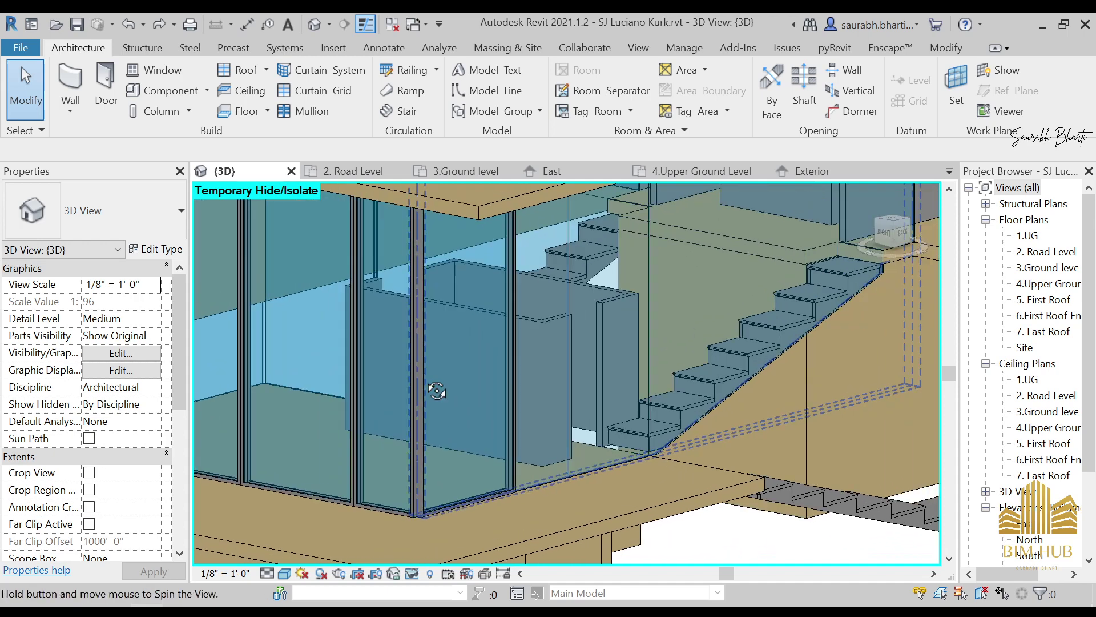
middle_click_drag(341, 296, 491, 400, "shift")
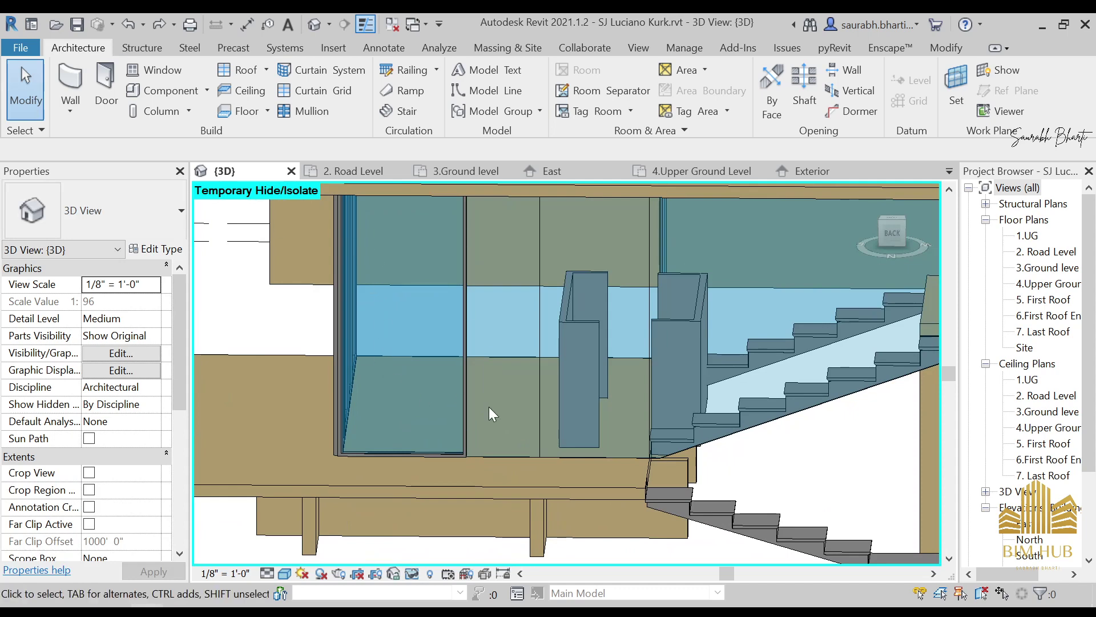
key("Tab")
left_click(518, 451)
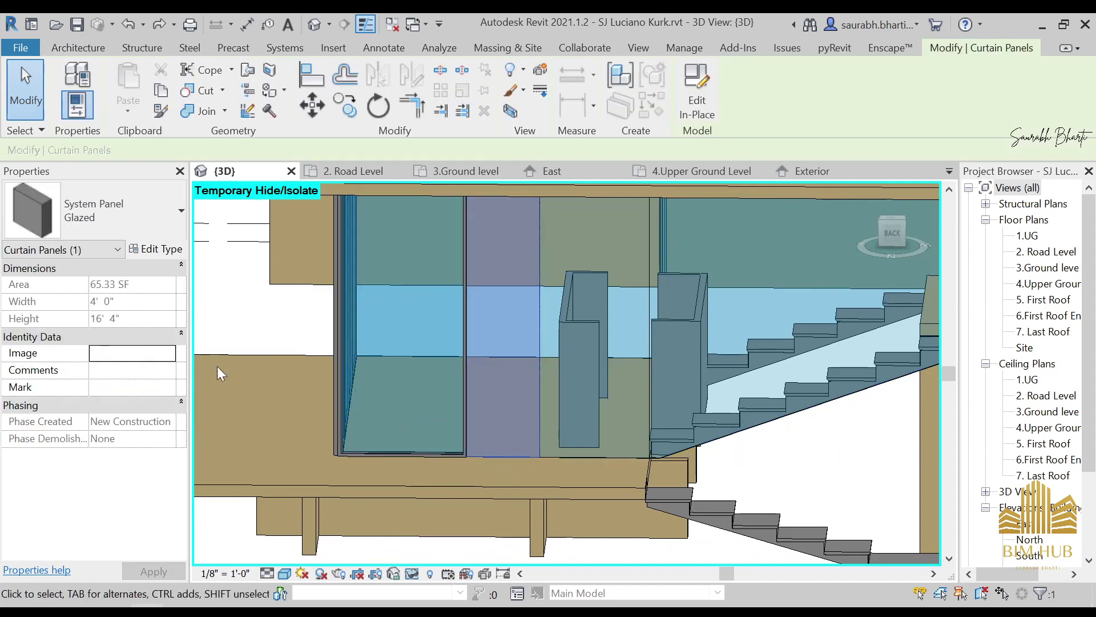
left_click(158, 231)
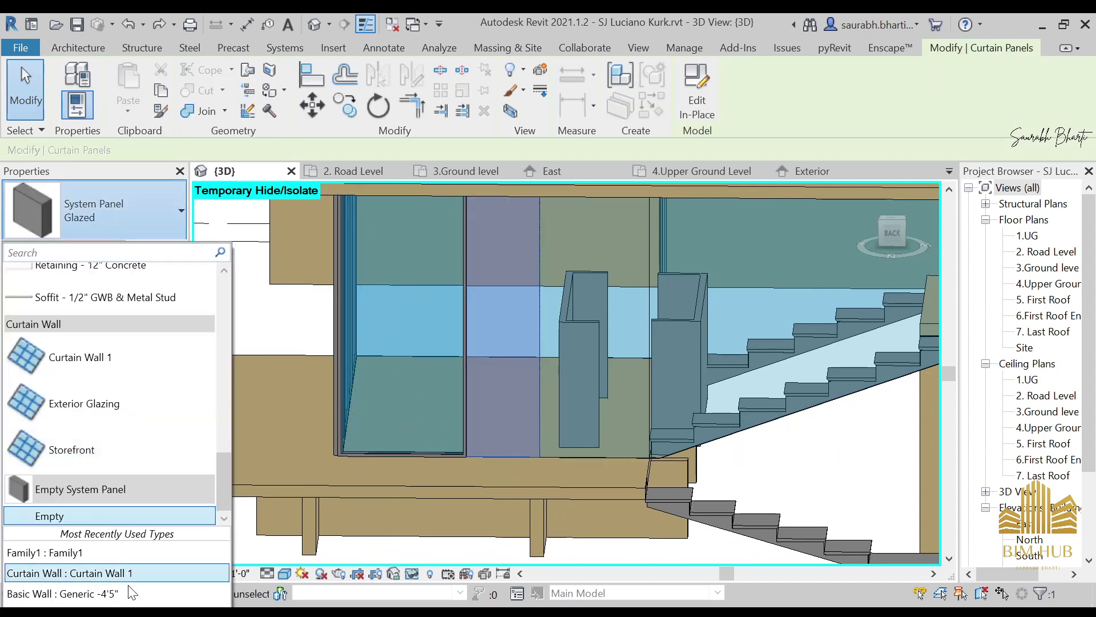
left_click(86, 552)
key("Escape")
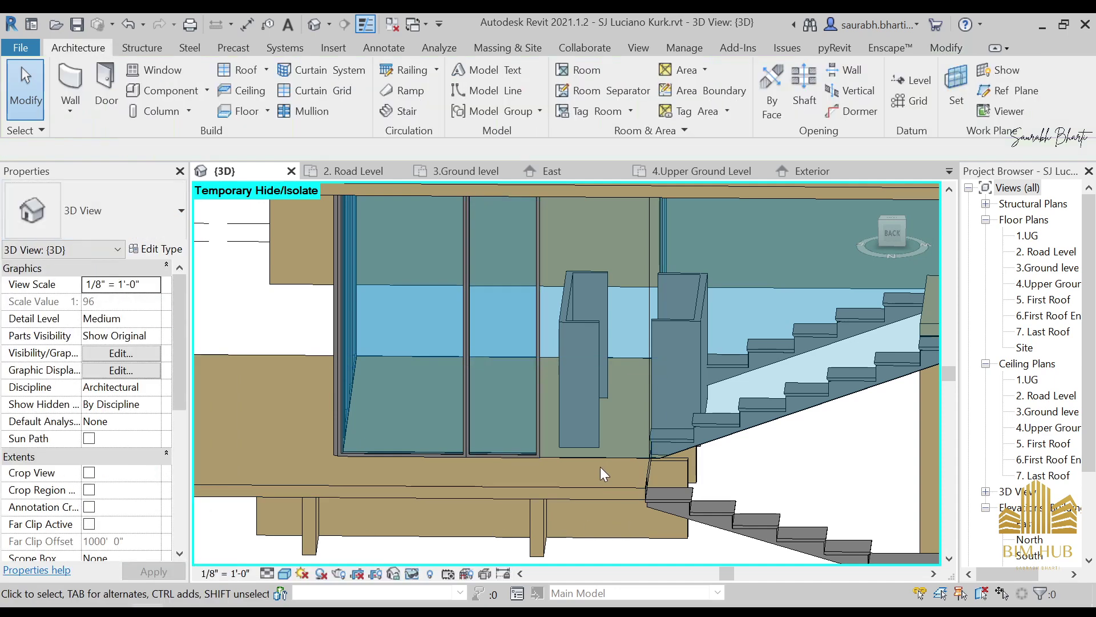
Step: Change the third glazed panel of the side curtain wall, just before the stairs, to the Family1 type
key("Tab")
left_click(599, 453)
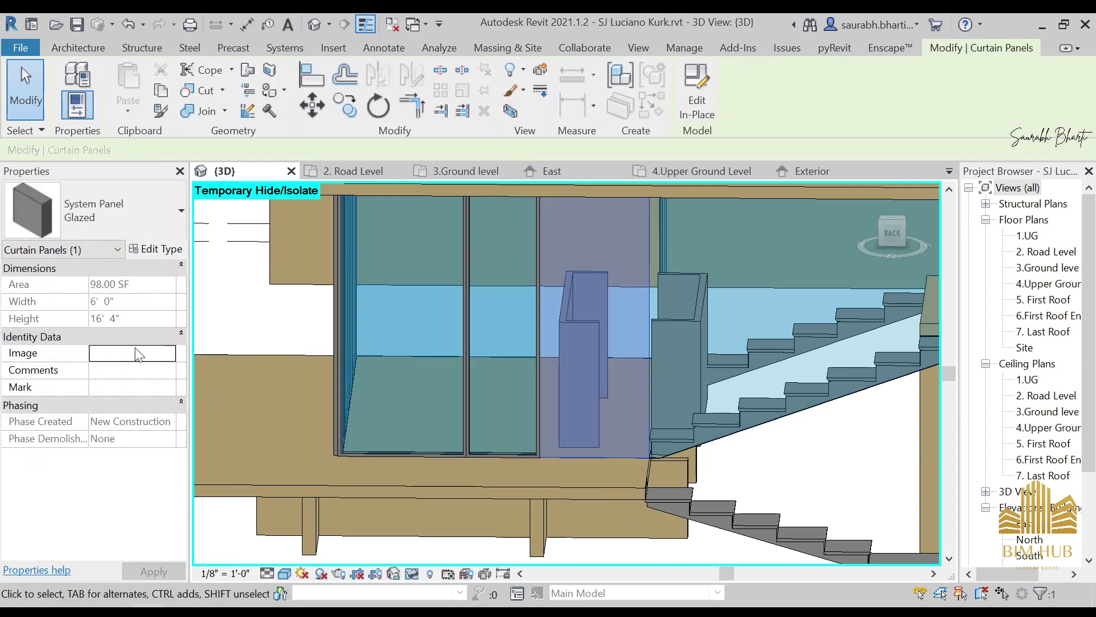
left_click(132, 229)
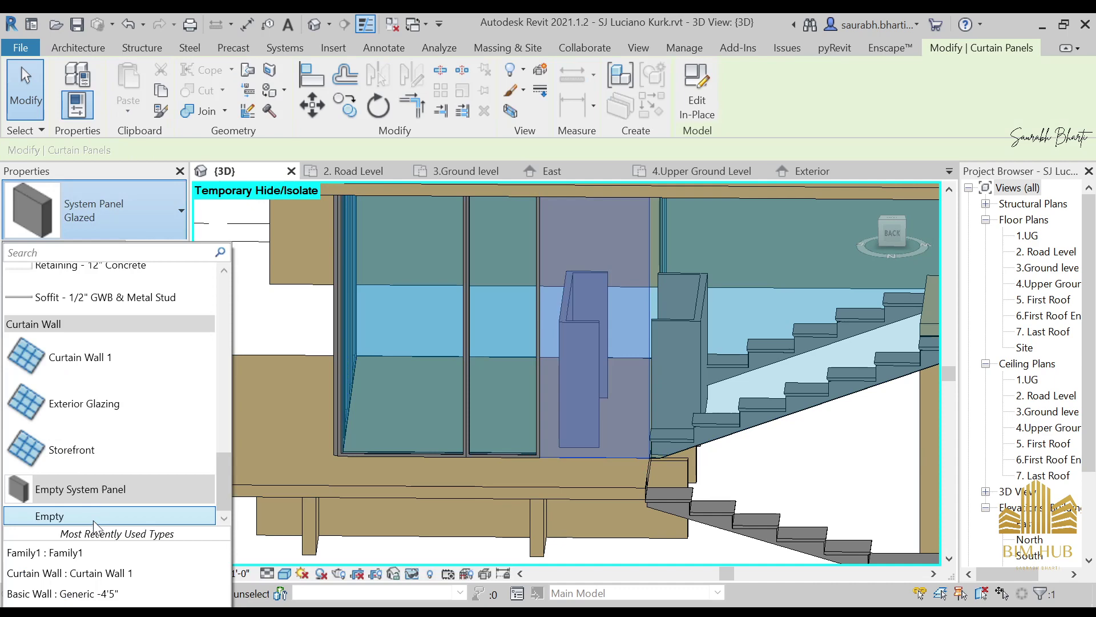
left_click(90, 552)
scroll(537, 428, "down", 1)
left_click(473, 475)
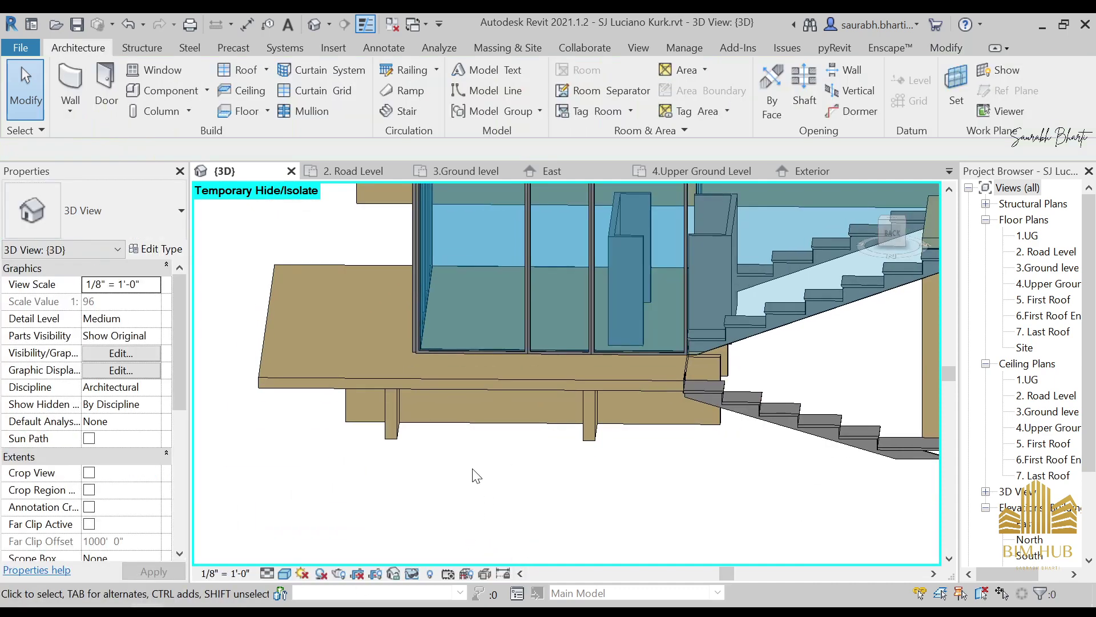
Step: Examine the framed curtain panels at the house's front corner and compare their frames with the reference photo side 3.jpg
scroll(473, 485, "down", 2)
middle_click_drag(472, 497, 591, 476, "shift")
middle_click_drag(447, 463, 477, 466, "shift")
scroll(483, 352, "up", 4)
scroll(499, 451, "down", 1)
scroll(506, 485, "up", 3)
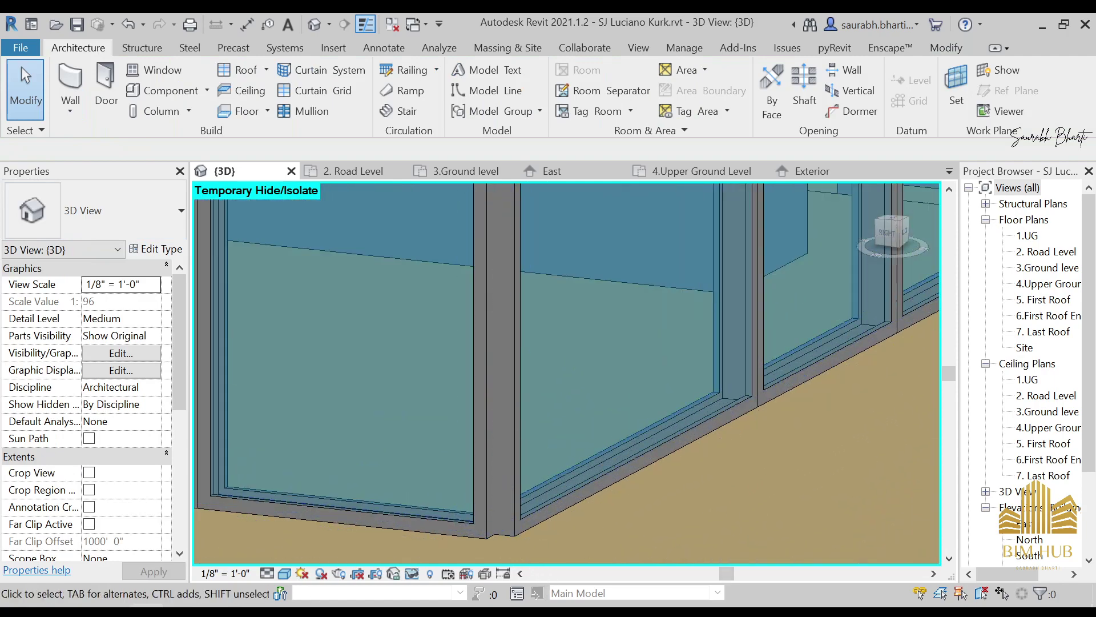
left_click(212, 611)
scroll(406, 389, "up", 6)
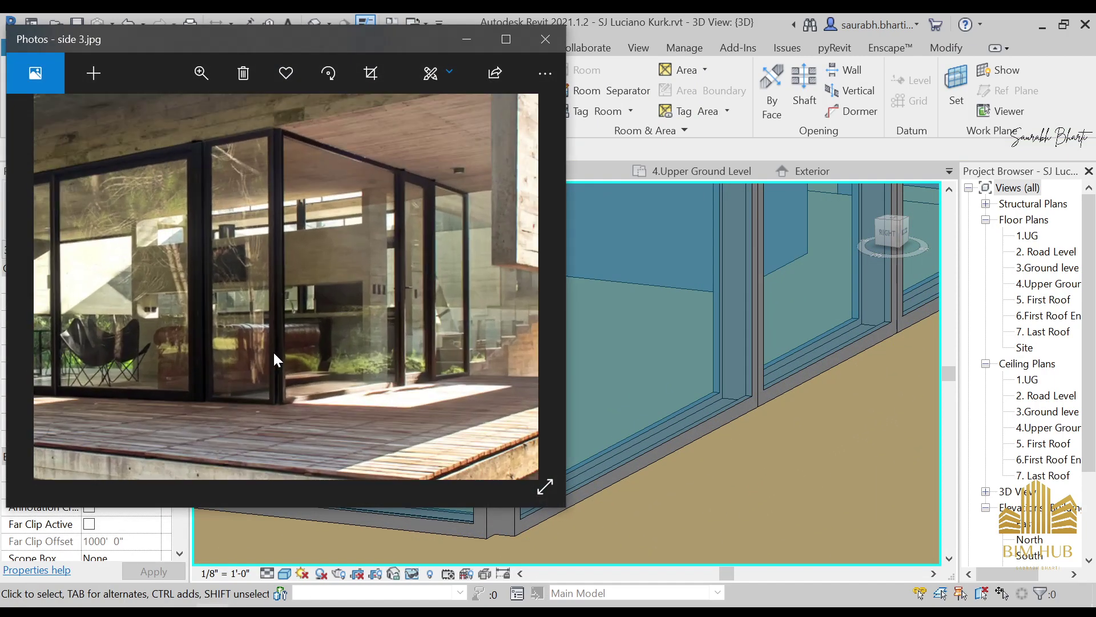
left_click_drag(224, 323, 334, 406)
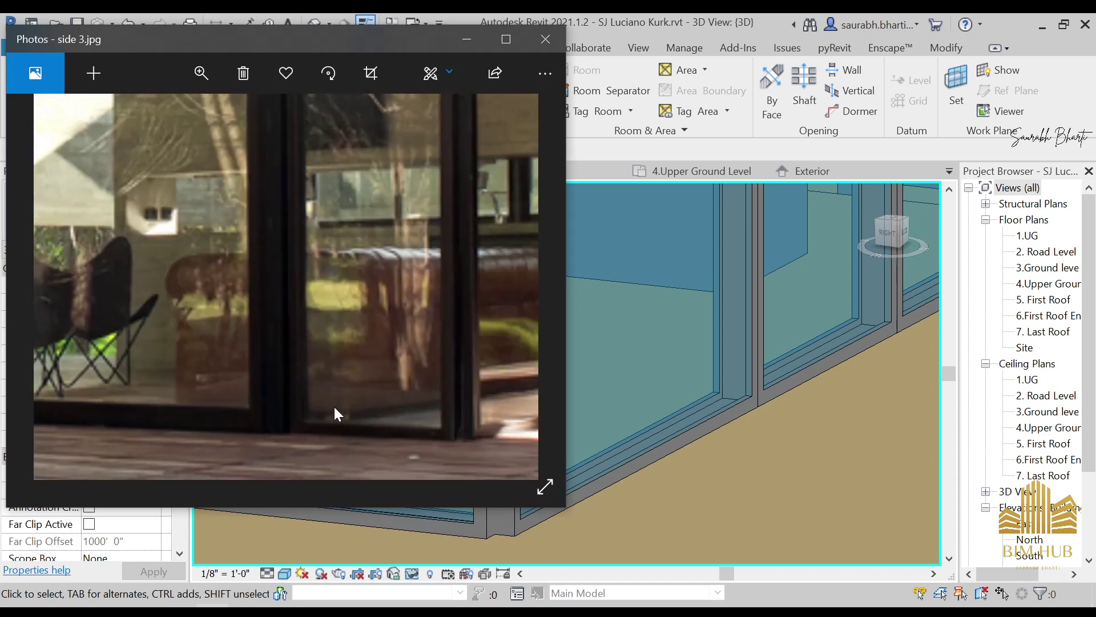
left_click_drag(292, 291, 329, 365)
left_click(466, 39)
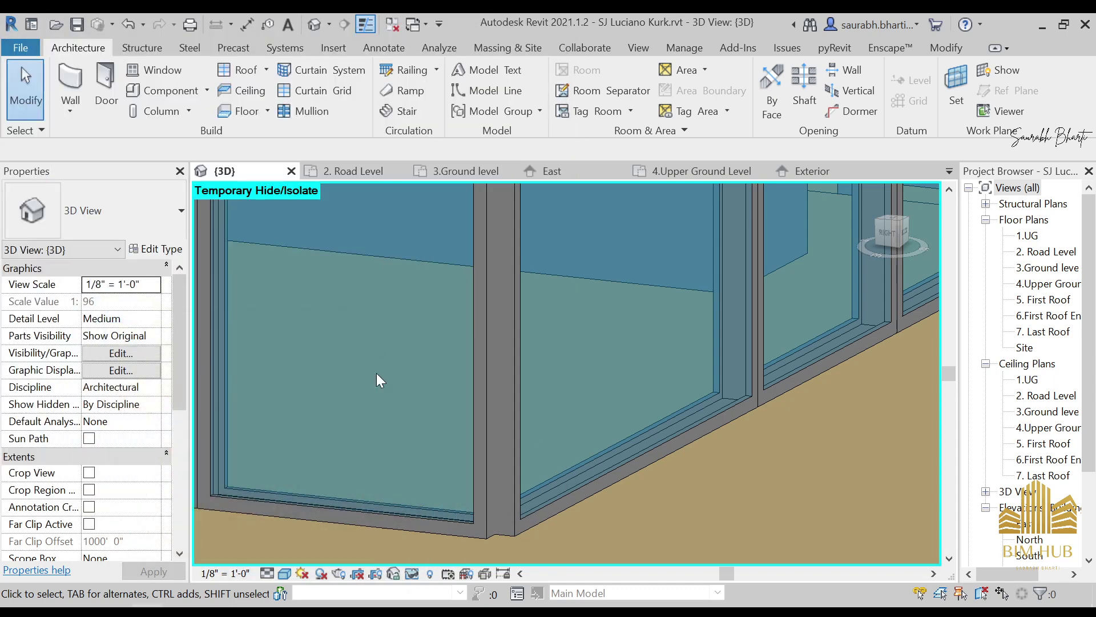
Step: Examine the front curtain wall's panel frames and the joints between them along the deck
scroll(467, 420, "down", 3)
middle_click_drag(421, 386, 477, 416, "shift")
scroll(516, 361, "up", 5)
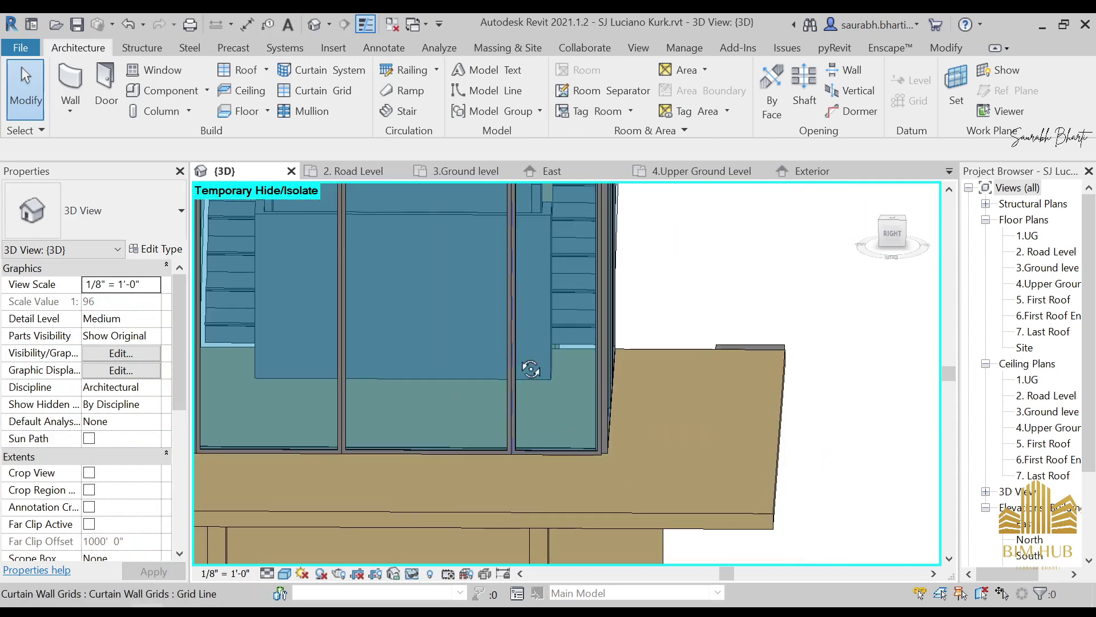
scroll(450, 367, "down", 3)
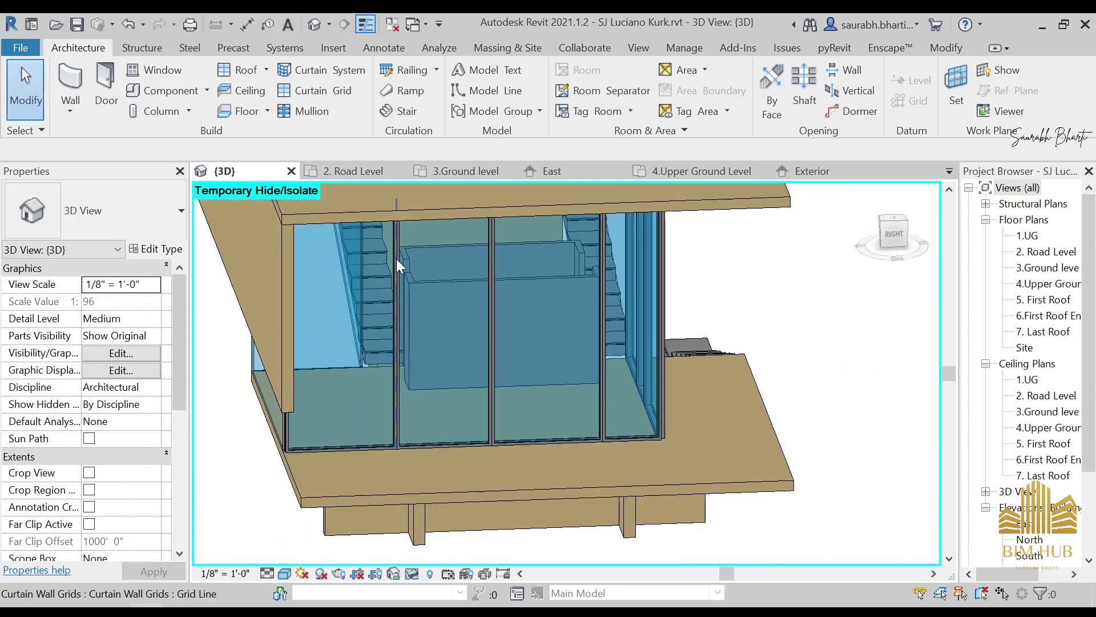
scroll(385, 437, "up", 5)
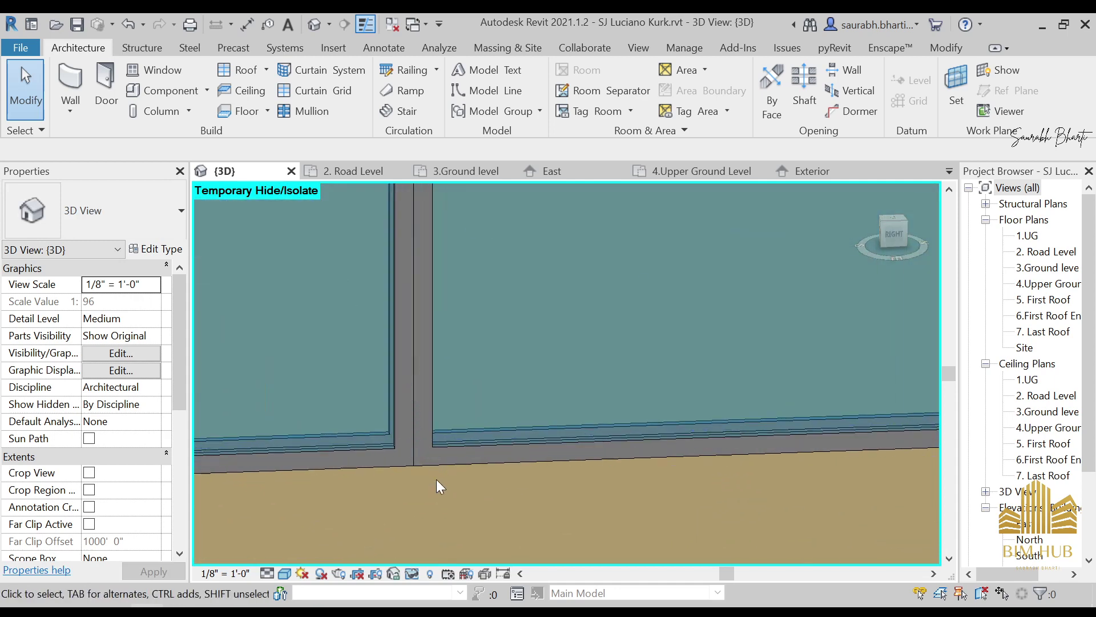
scroll(412, 367, "down", 5)
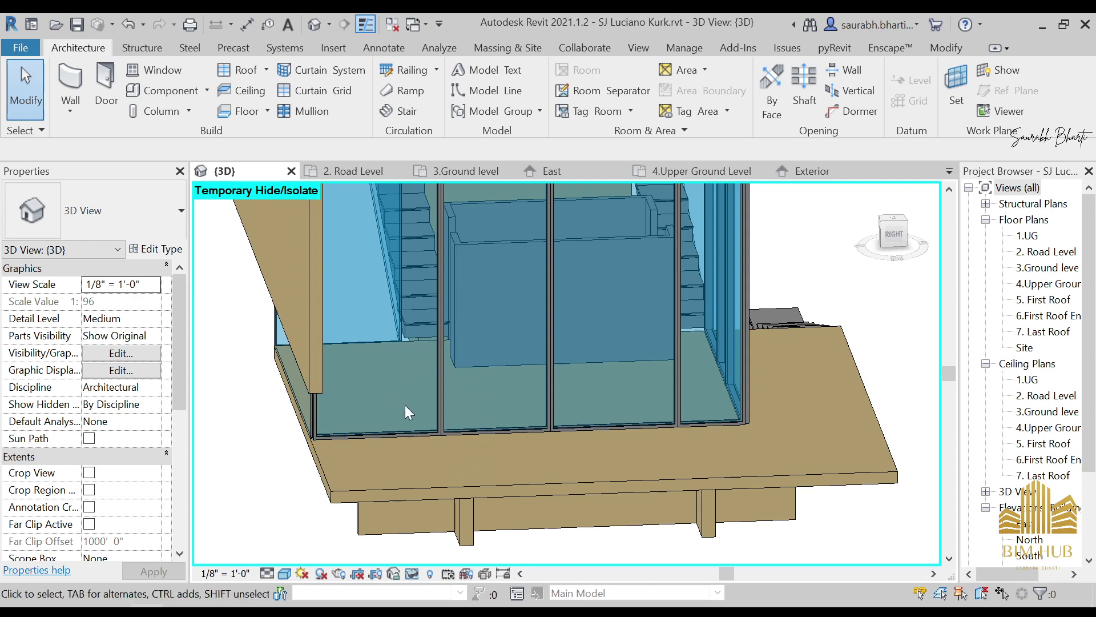
scroll(442, 386, "down", 5)
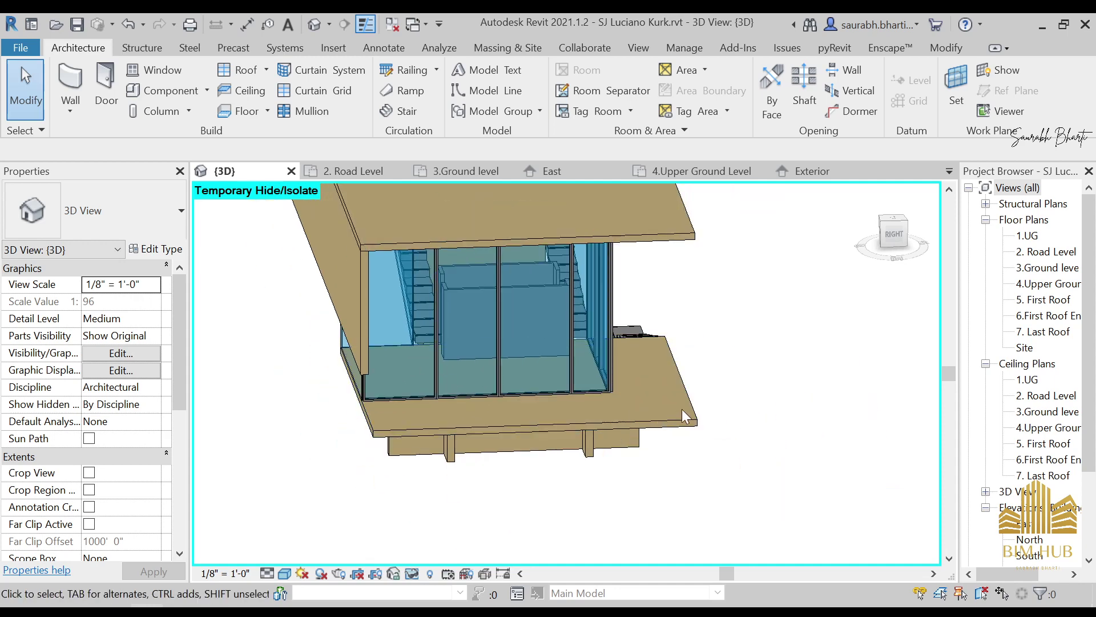
Step: Isolate the upper rear curtain wall in the 3D view and show it straight from the Left direction
middle_click_drag(682, 409, 484, 427, "shift")
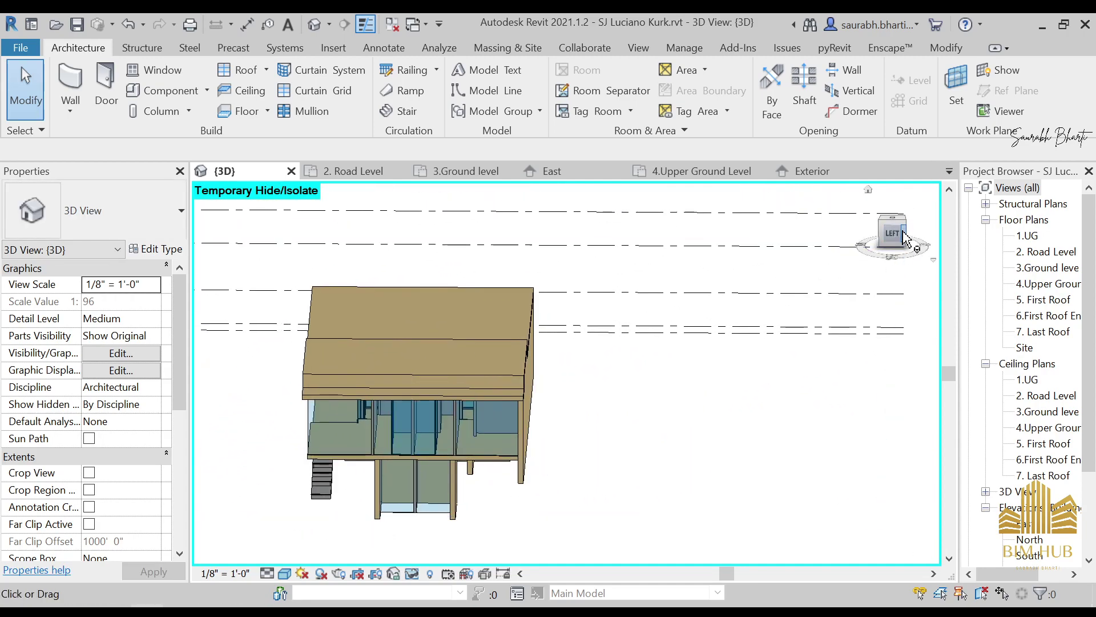
left_click(899, 234)
scroll(716, 383, "up", 5)
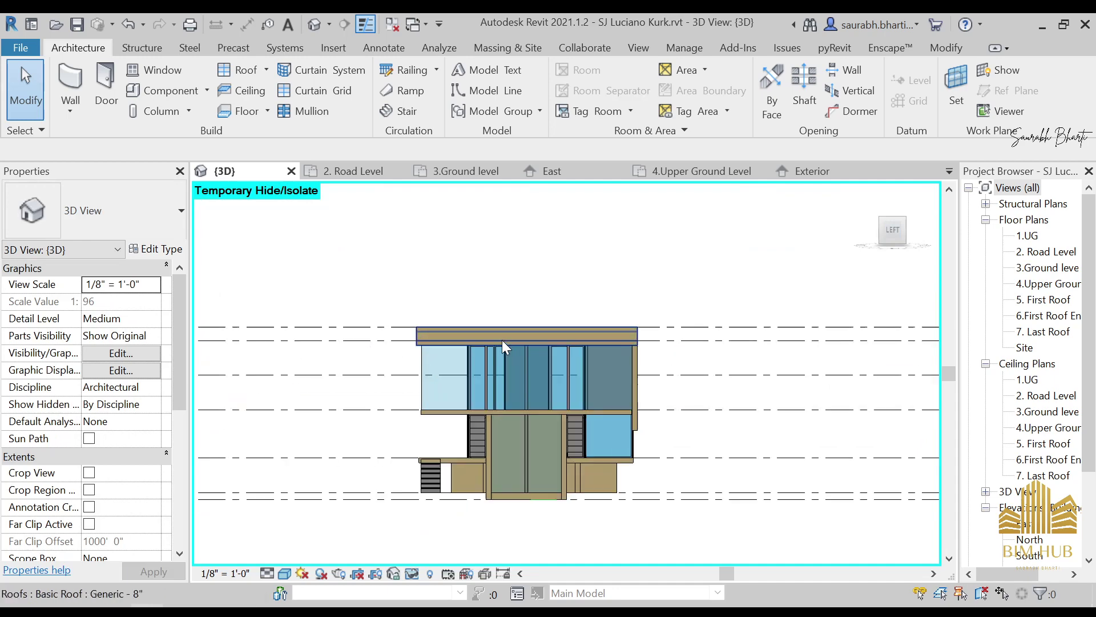
scroll(502, 340, "up", 3)
left_click(320, 362)
scroll(493, 379, "down", 4)
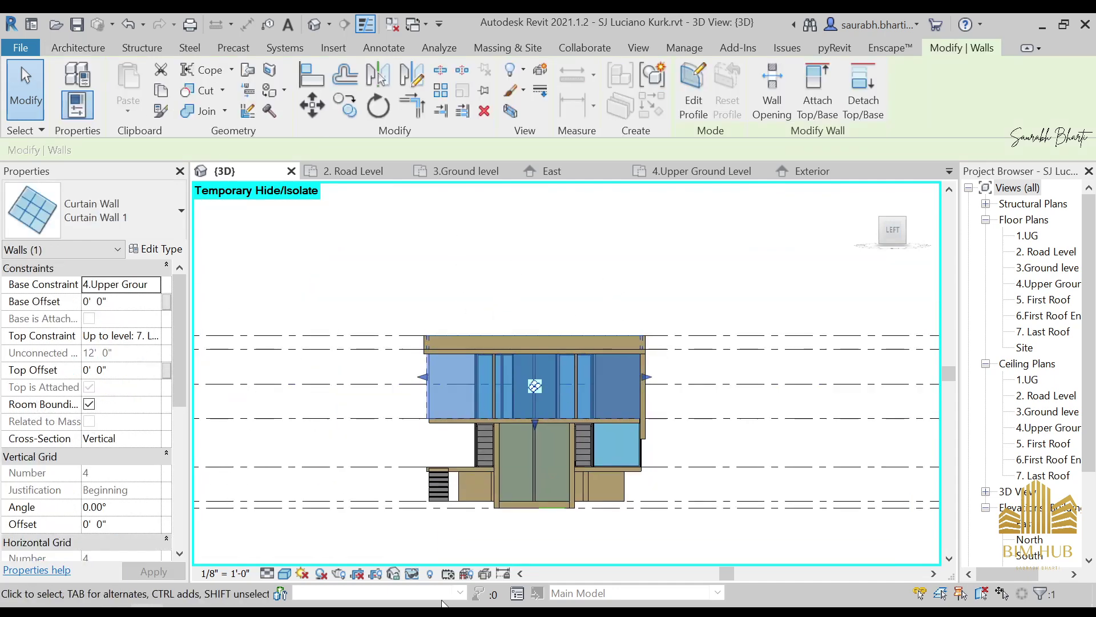
key("h")
key("i")
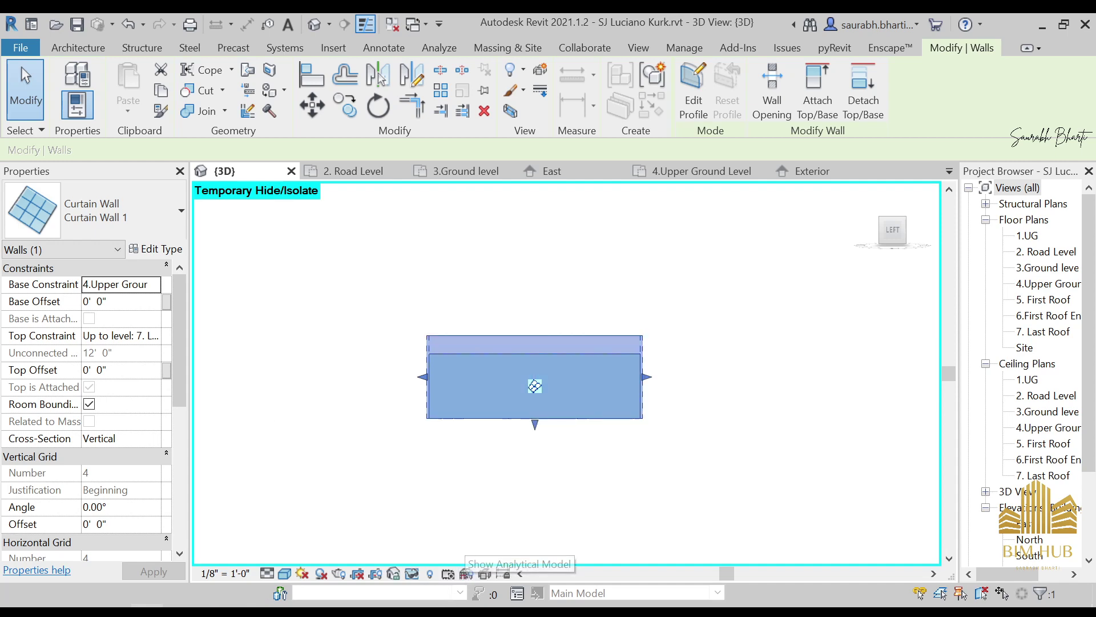
middle_click_drag(550, 446, 560, 401, "shift")
left_click(547, 484)
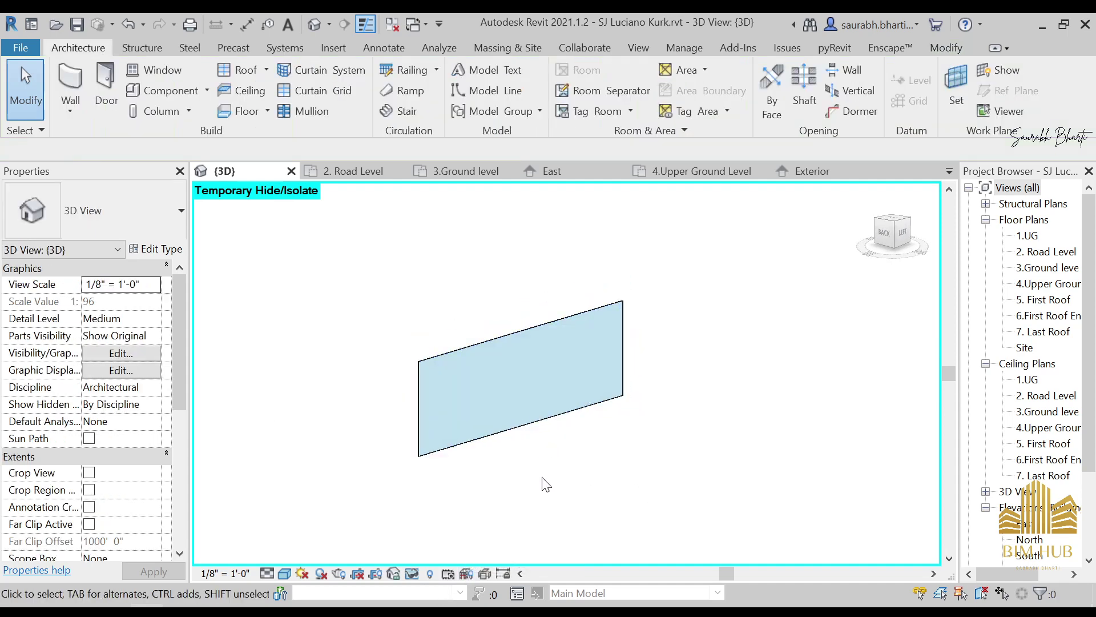
middle_click_drag(546, 484, 362, 372, "shift")
left_click(506, 338)
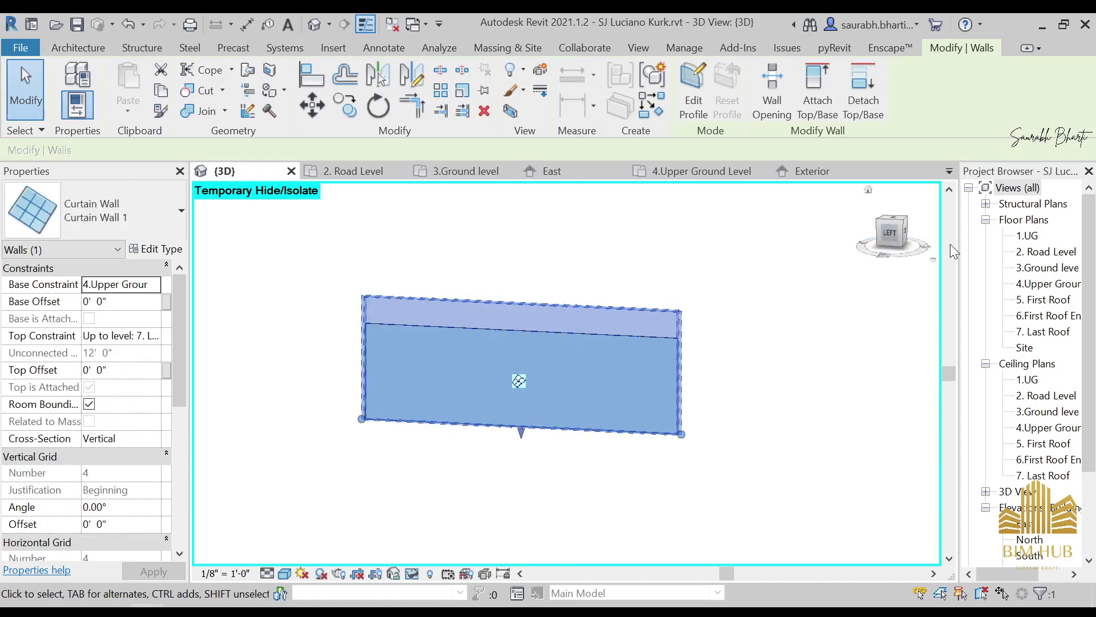
left_click(894, 239)
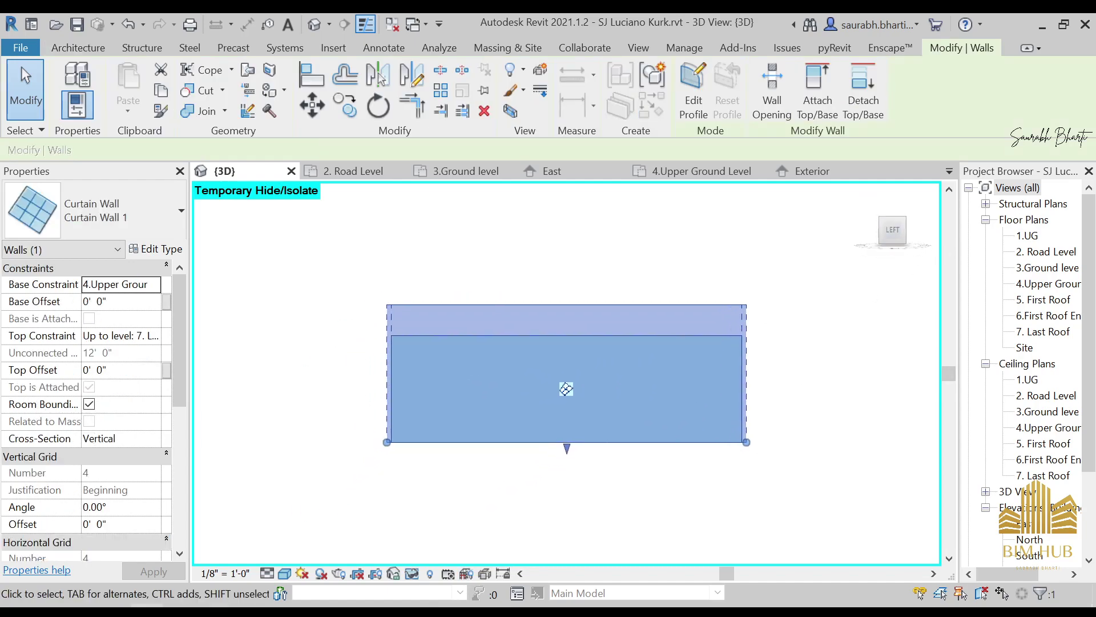
Step: Browse the reference photos back to Back VIew.jpg and examine the divisions of the rear windows
key("alt+Tab")
scroll(364, 318, "up", 3)
scroll(378, 348, "down", 3)
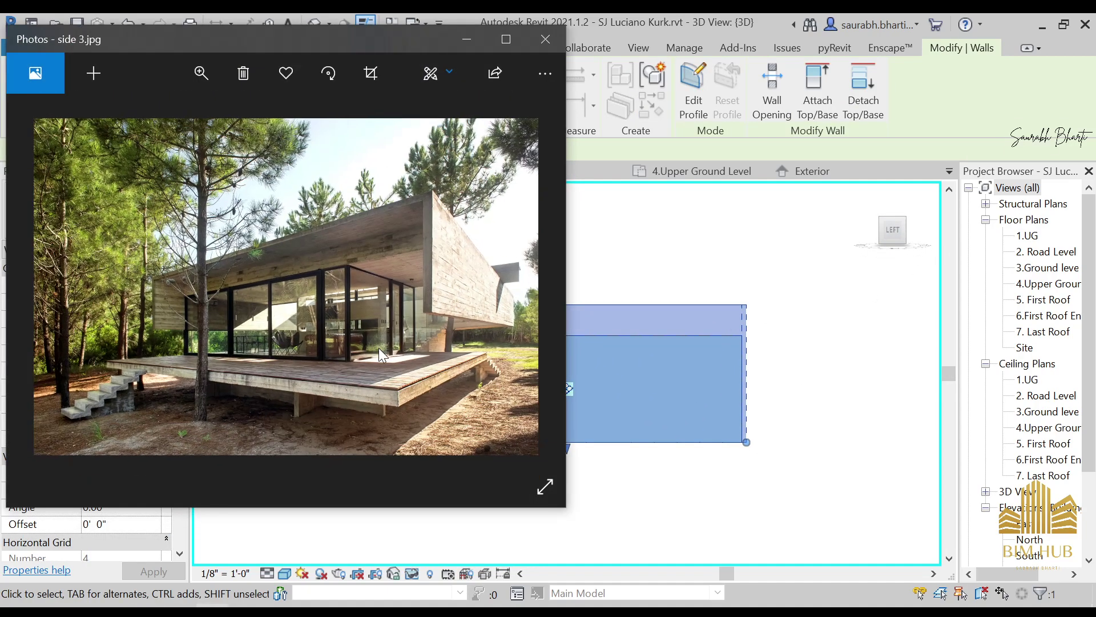
key("Left")
key("Left")
key("Left")
key("Left")
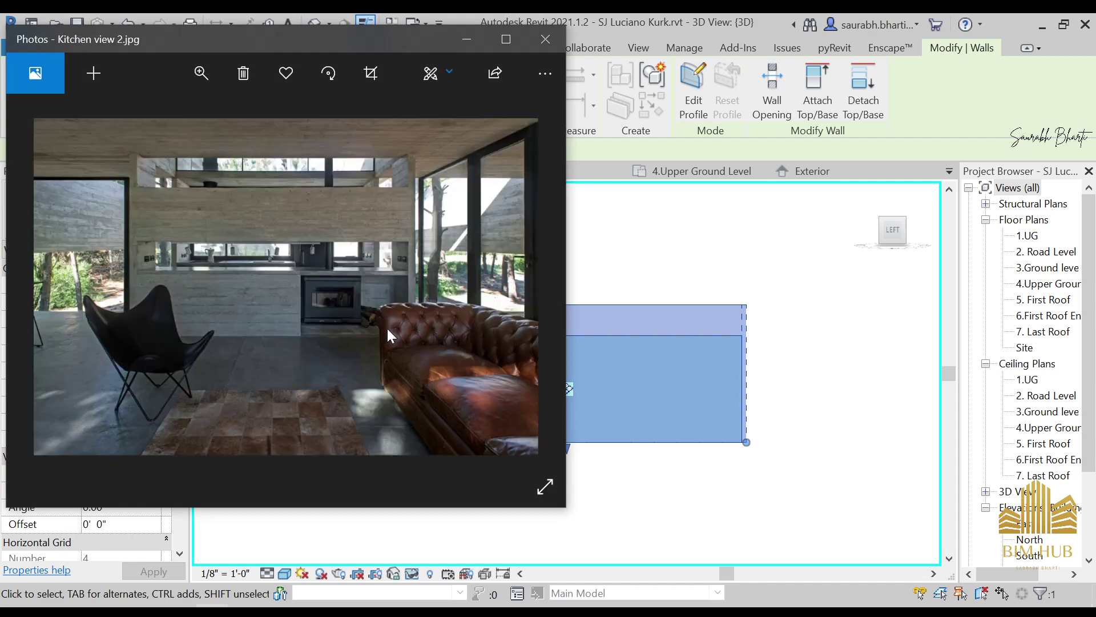
key("Left")
key("Left")
key("Left")
key("Left")
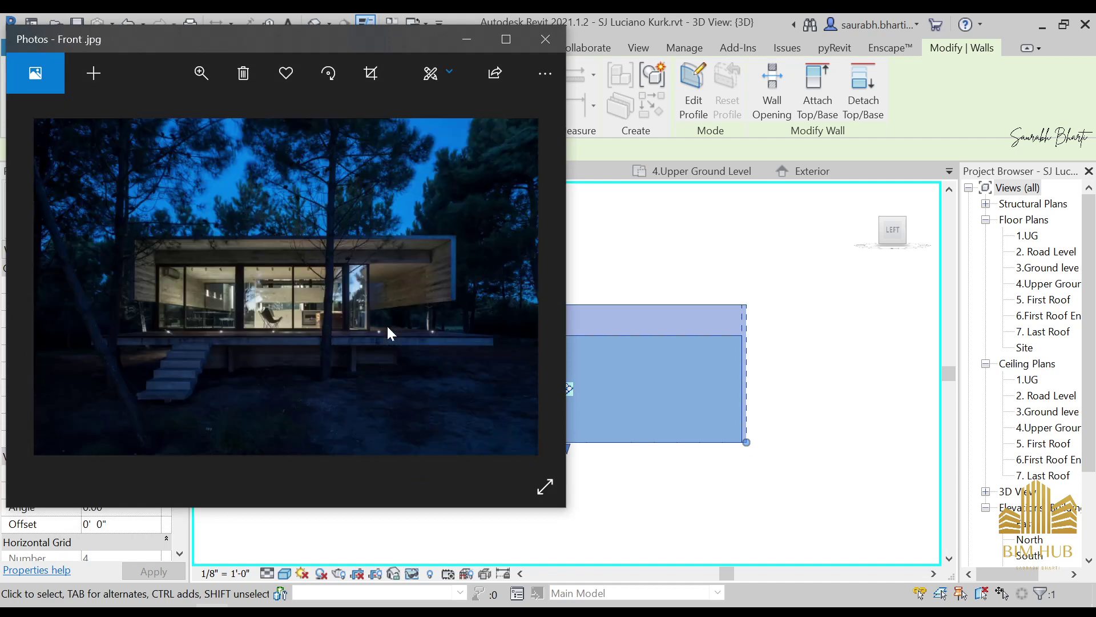
key("Left")
scroll(327, 321, "up", 3)
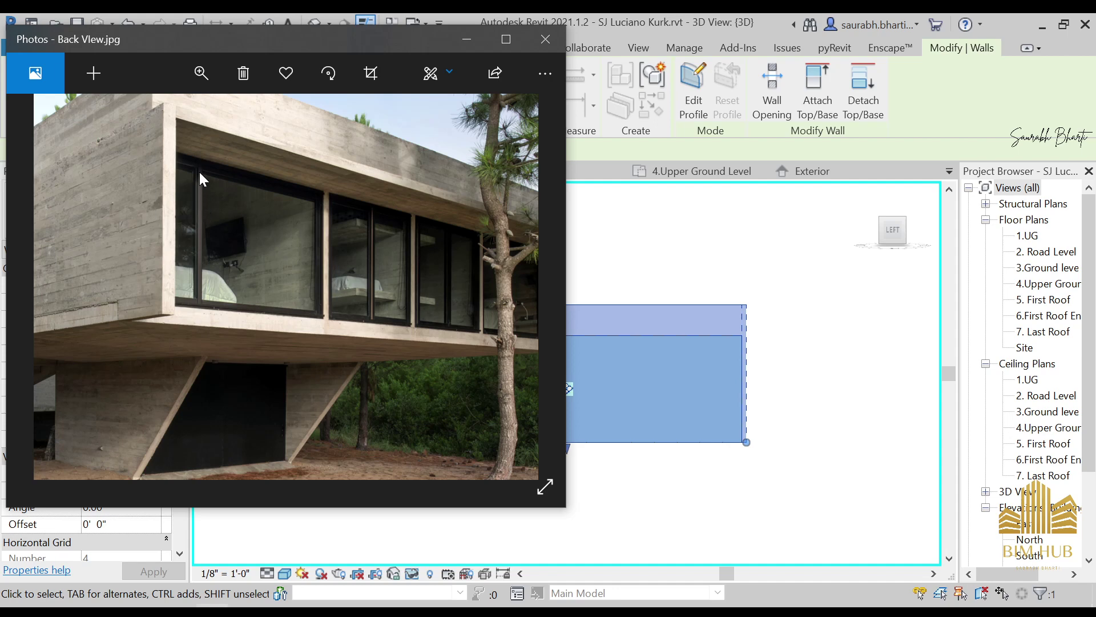
left_click_drag(255, 294, 140, 294)
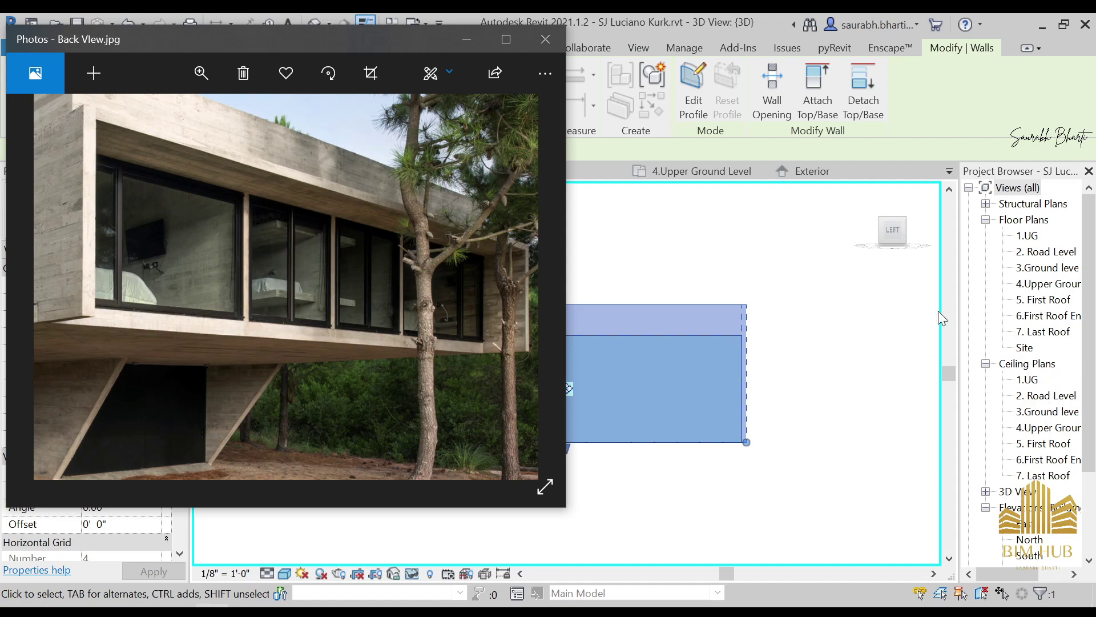
Step: Save the project, then reset the temporary hide/isolate and show the whole house from the Left direction
left_click(820, 310)
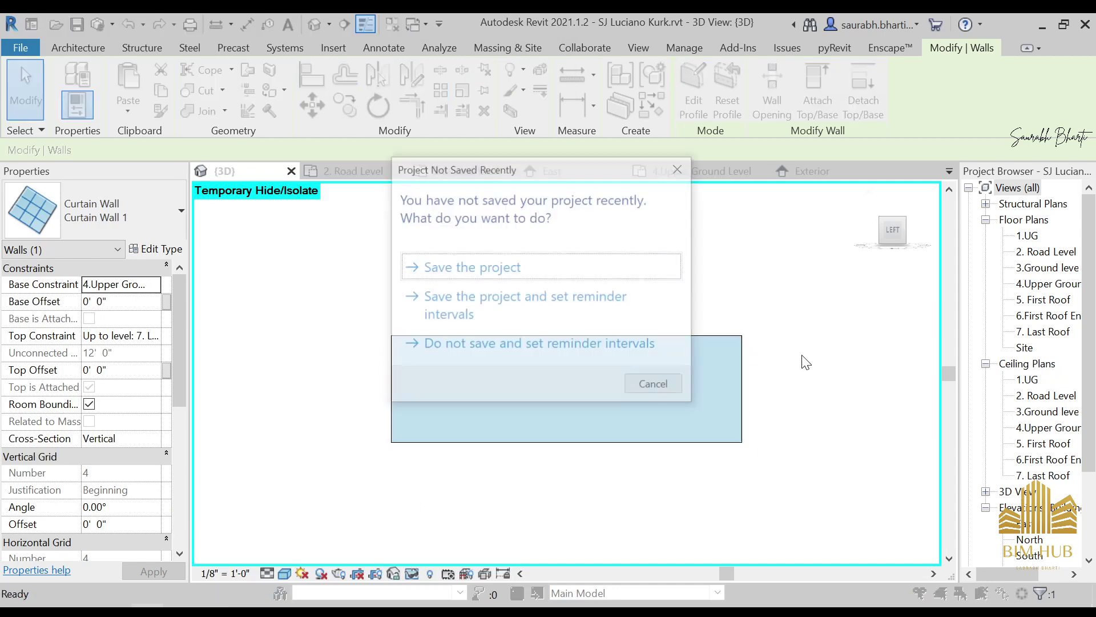
left_click(556, 267)
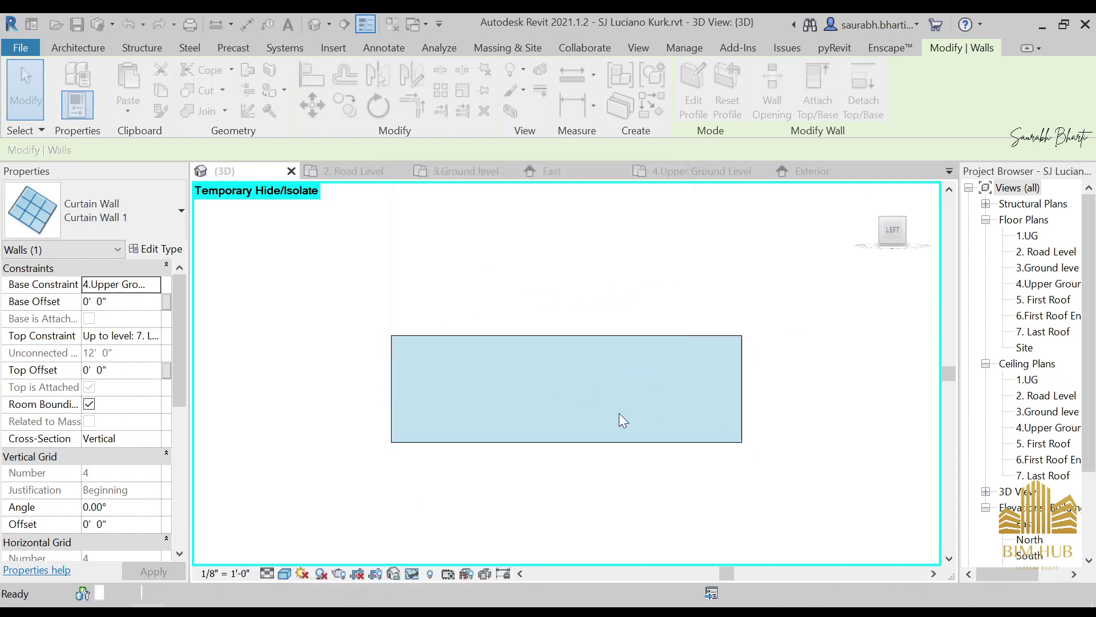
key("h")
key("r")
middle_click_drag(749, 425, 784, 526, "shift")
left_click(893, 238)
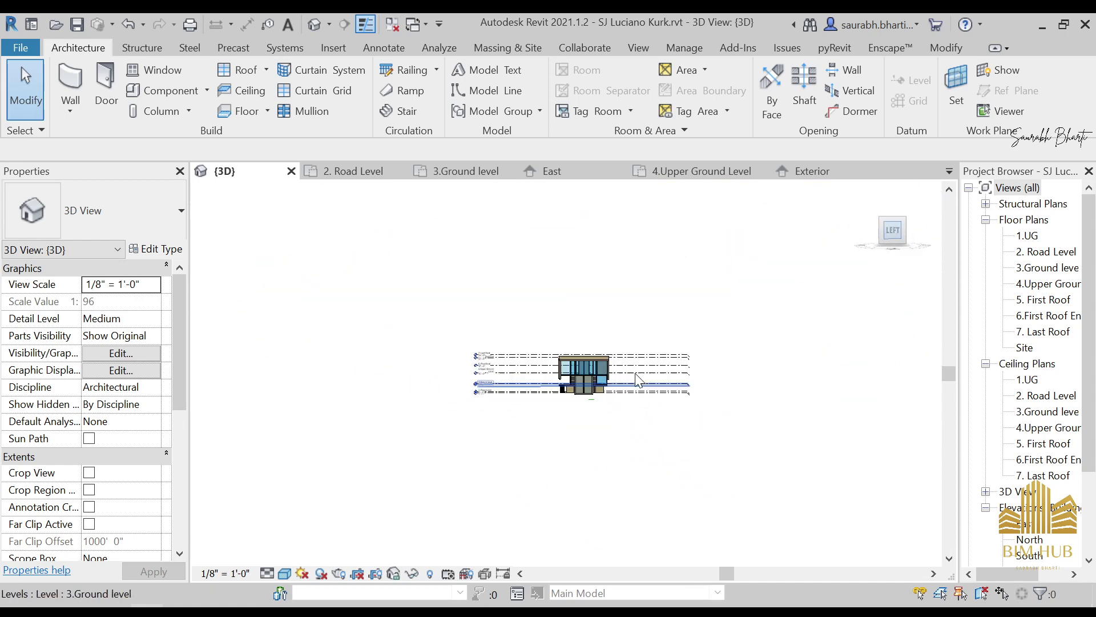
Step: Set the 3D view's visual style to Hidden Line for working on the rear facade
scroll(547, 361, "up", 3)
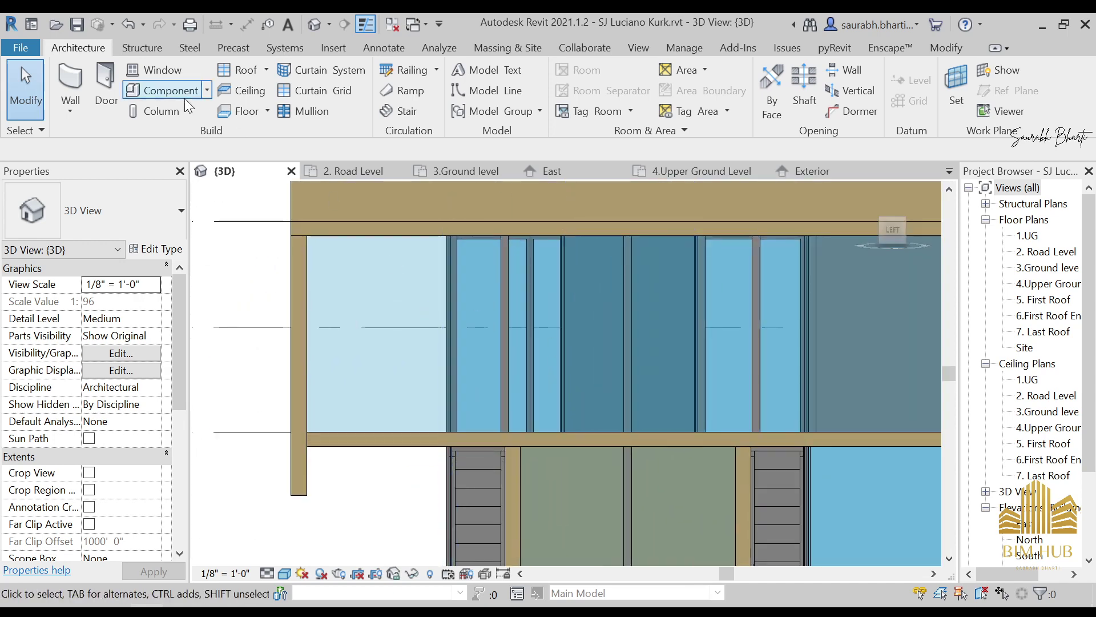
left_click(293, 572)
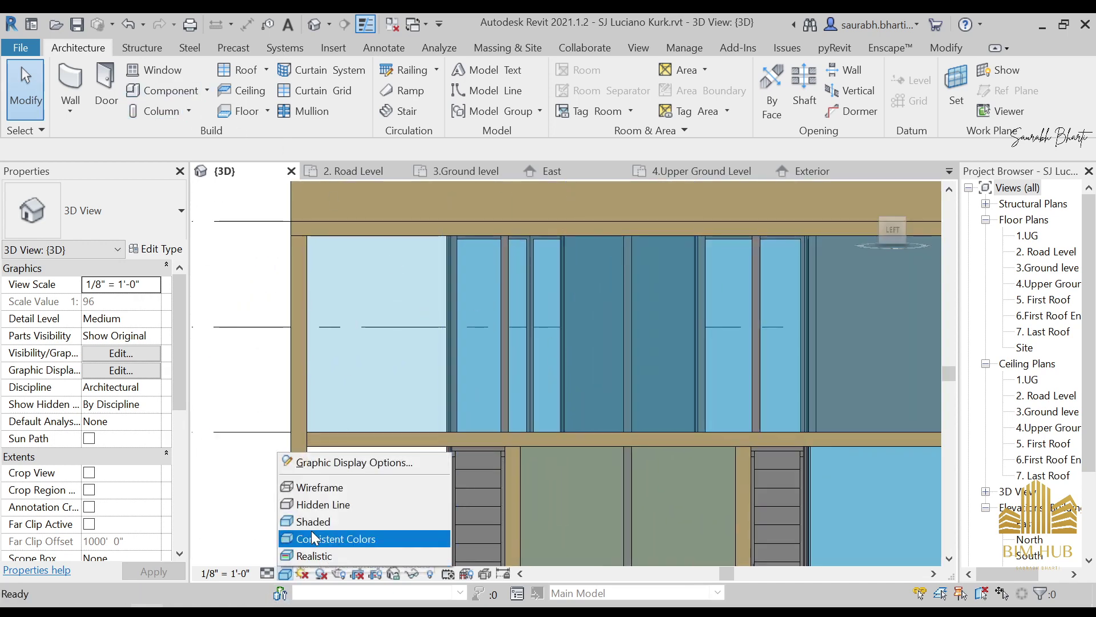
left_click(331, 498)
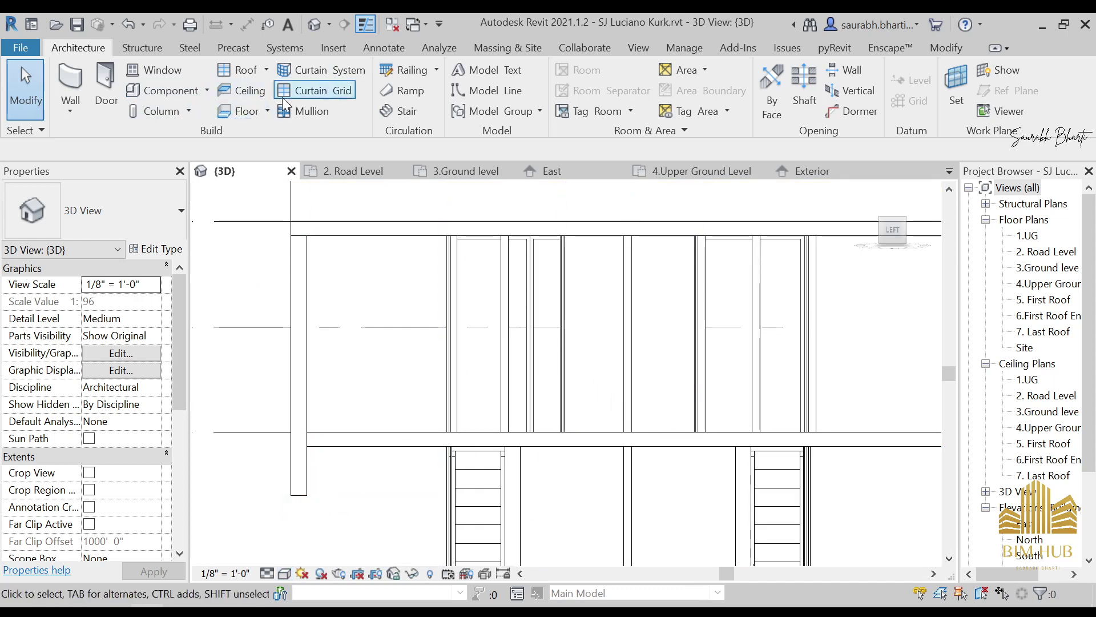
Step: Start the Curtain Grid command with All Segments and compare the rear facade with the window divisions in Back VIew.jpg
left_click(315, 90)
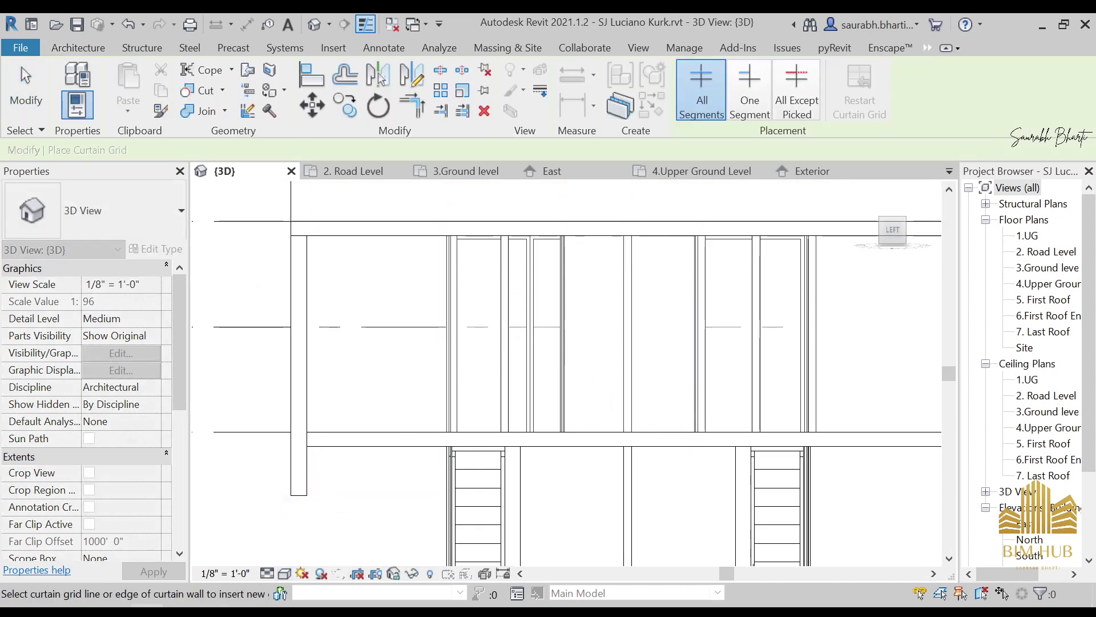
left_click(213, 609)
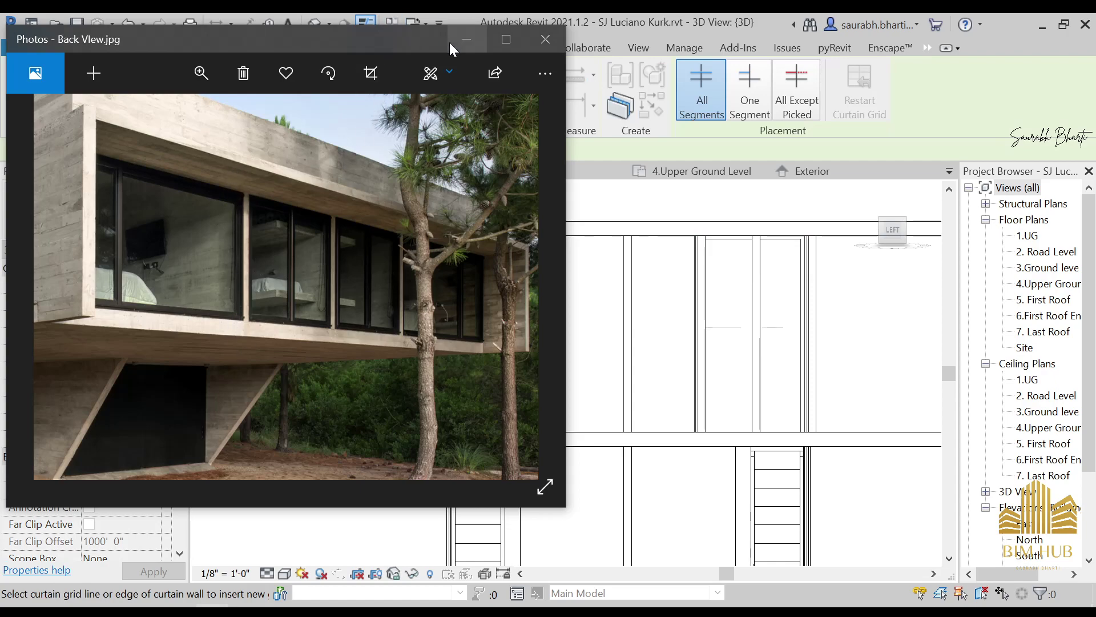
left_click(466, 39)
scroll(503, 354, "down", 3)
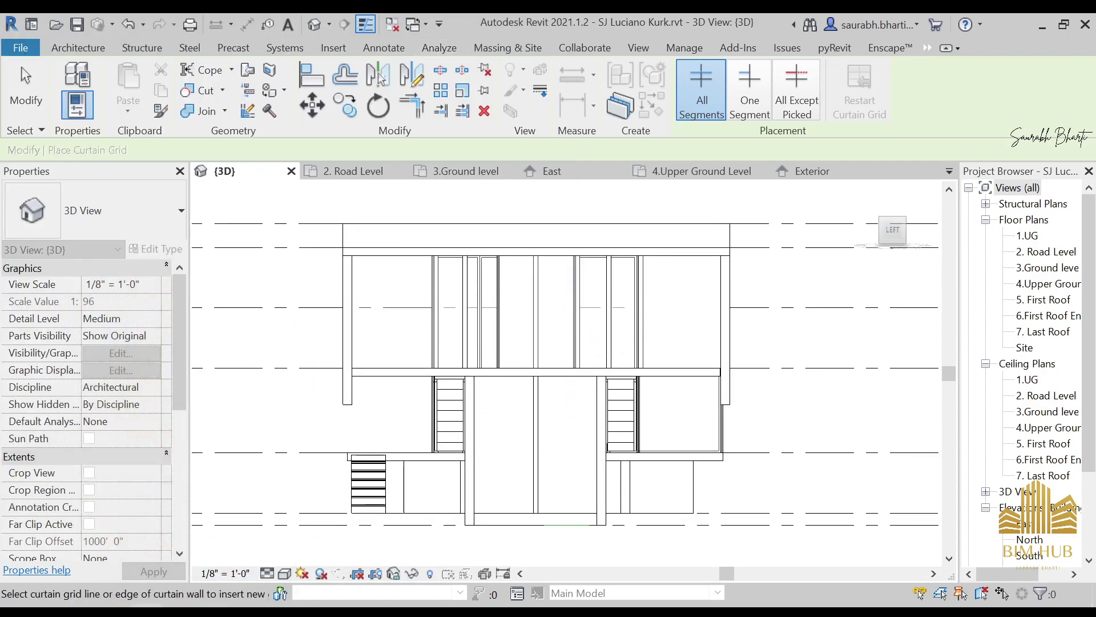
left_click(212, 610)
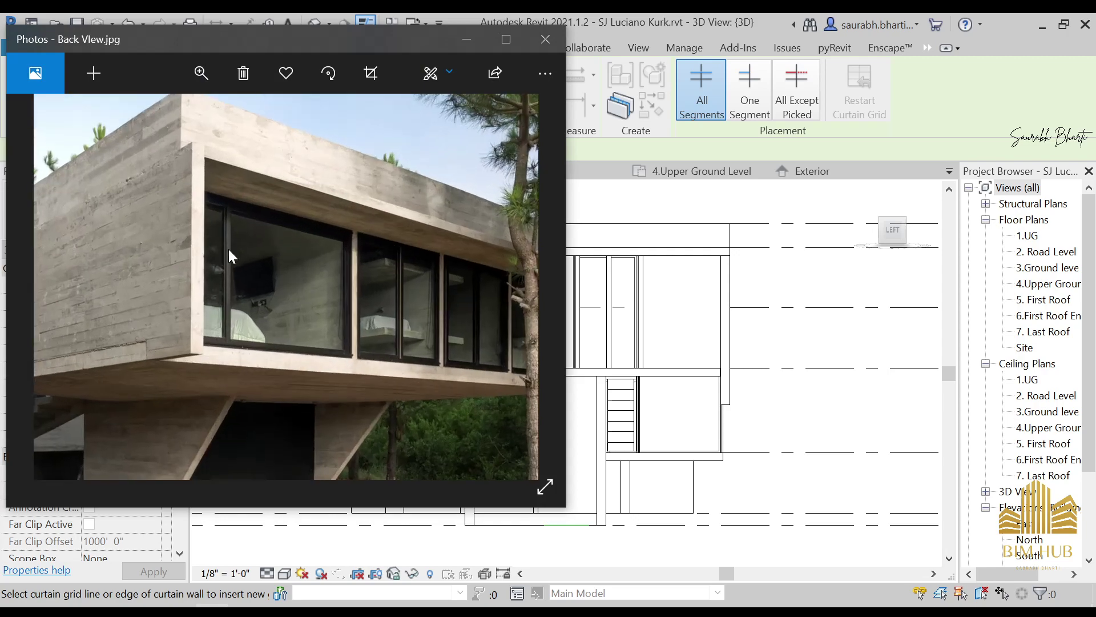
left_click(467, 39)
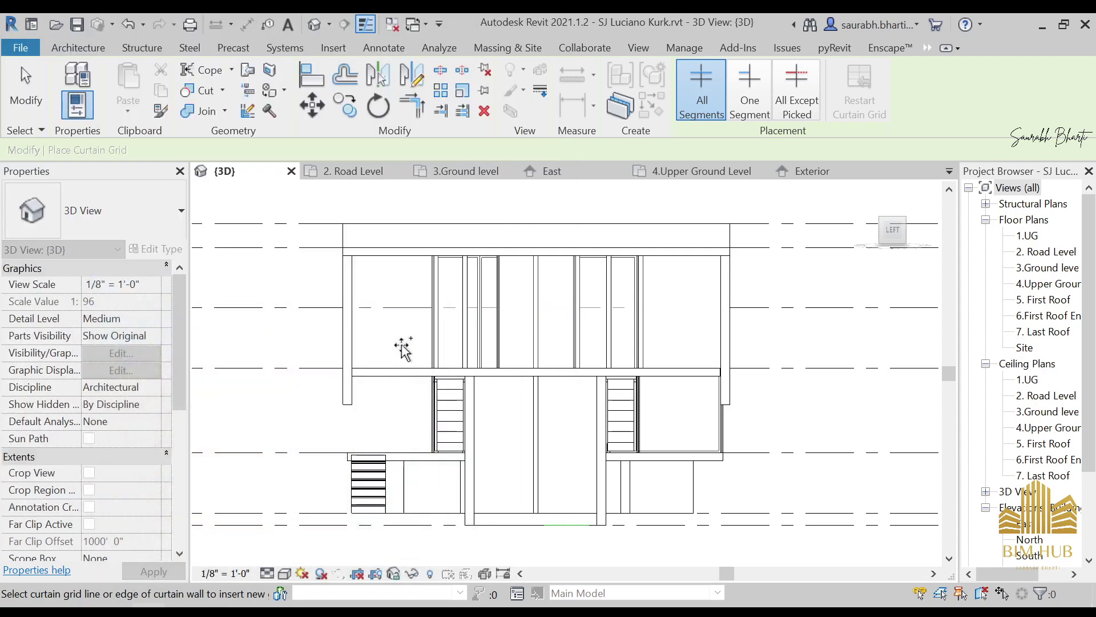
Step: Place a vertical grid line on the upper rear curtain wall, about 1' 6" from the end next to the outer side wall
scroll(482, 372, "up", 2)
middle_click_drag(482, 371, 473, 358, "shift")
scroll(739, 521, "down", 3)
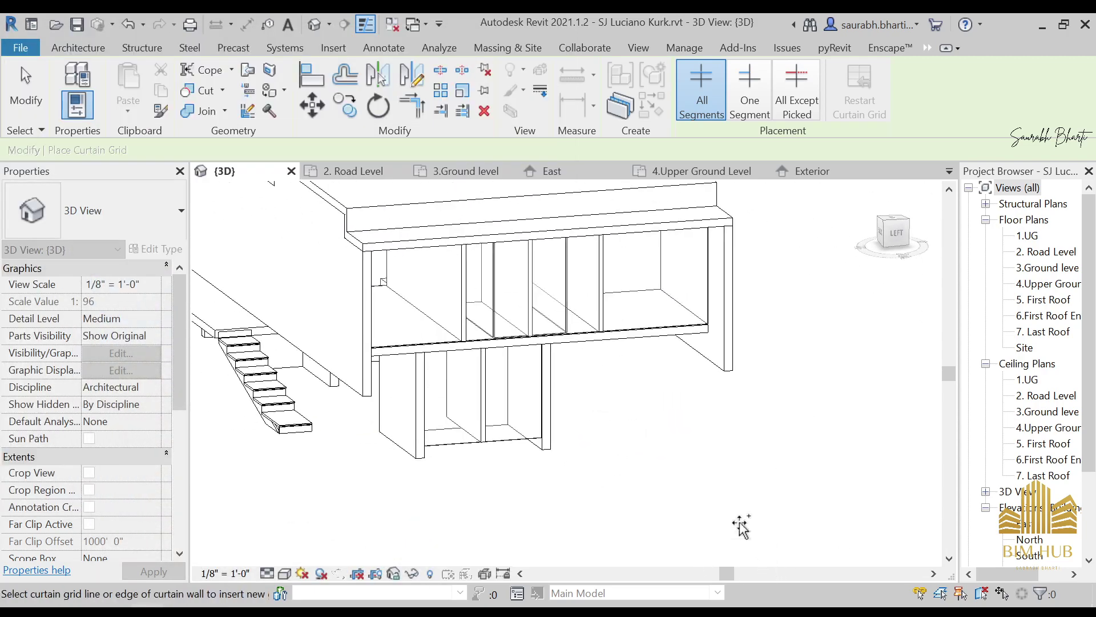
middle_click_drag(739, 521, 602, 458, "shift")
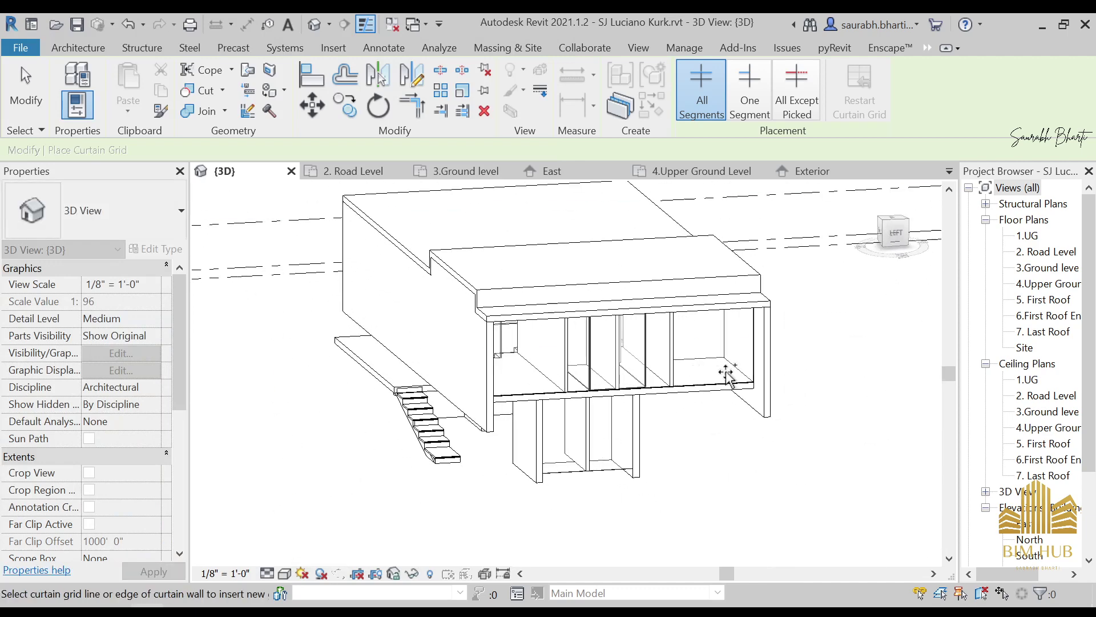
middle_click_drag(700, 384, 651, 389, "shift")
middle_click_drag(724, 421, 573, 465)
middle_click_drag(574, 465, 615, 446, "shift")
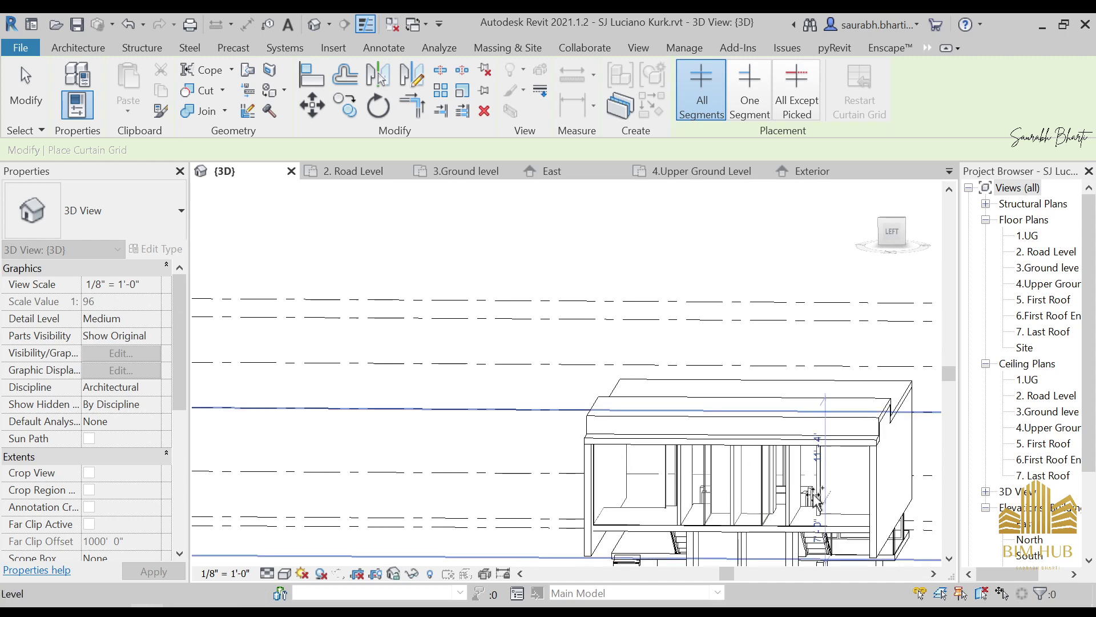
middle_click_drag(725, 410, 608, 396)
left_click(884, 243)
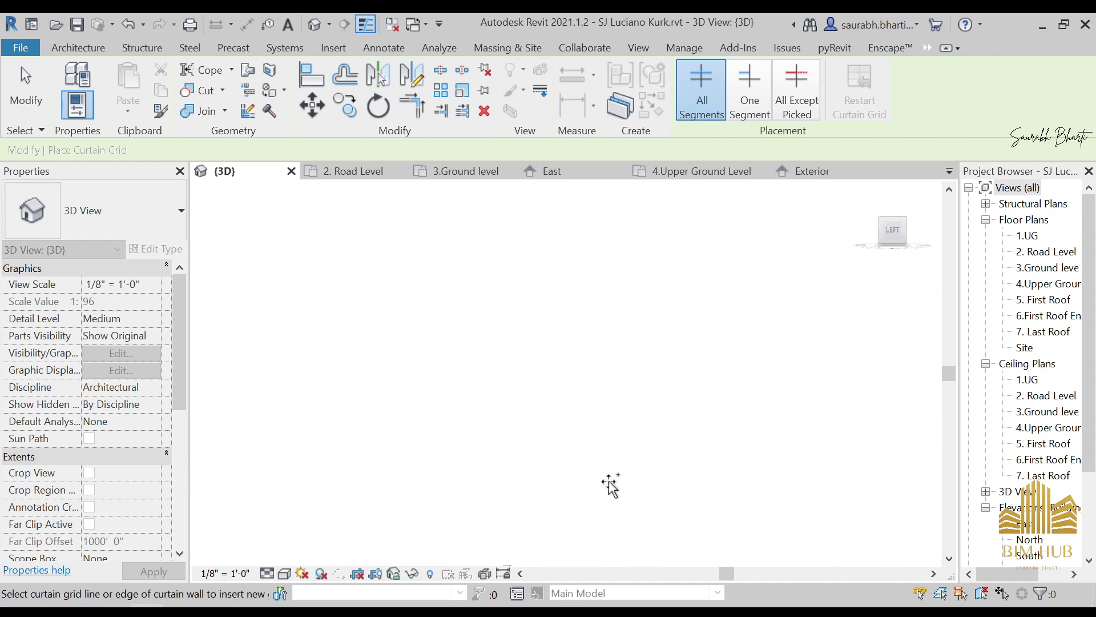
scroll(578, 410, "up", 8)
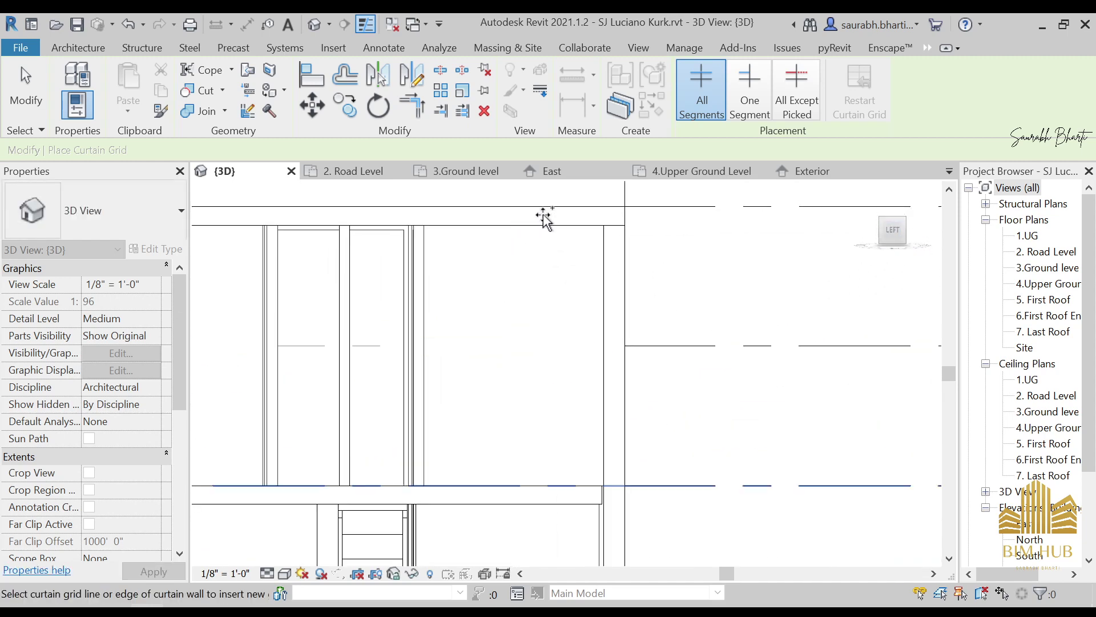
left_click(565, 230)
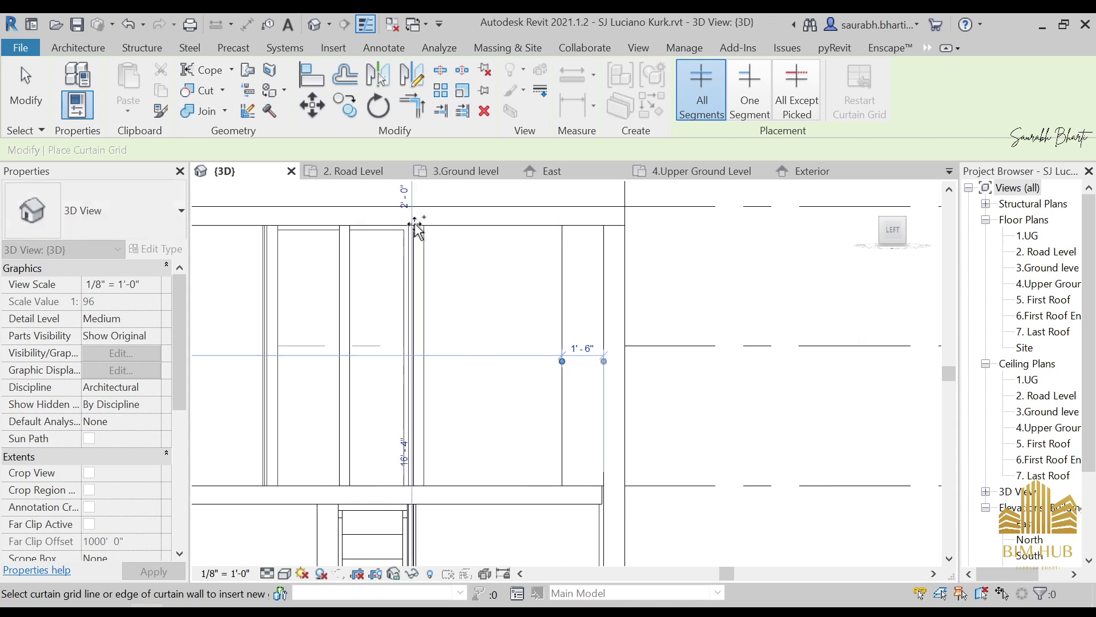
scroll(473, 323, "down", 2)
middle_click_drag(479, 341, 505, 347, "shift")
middle_click_drag(302, 341, 530, 431)
key("Escape")
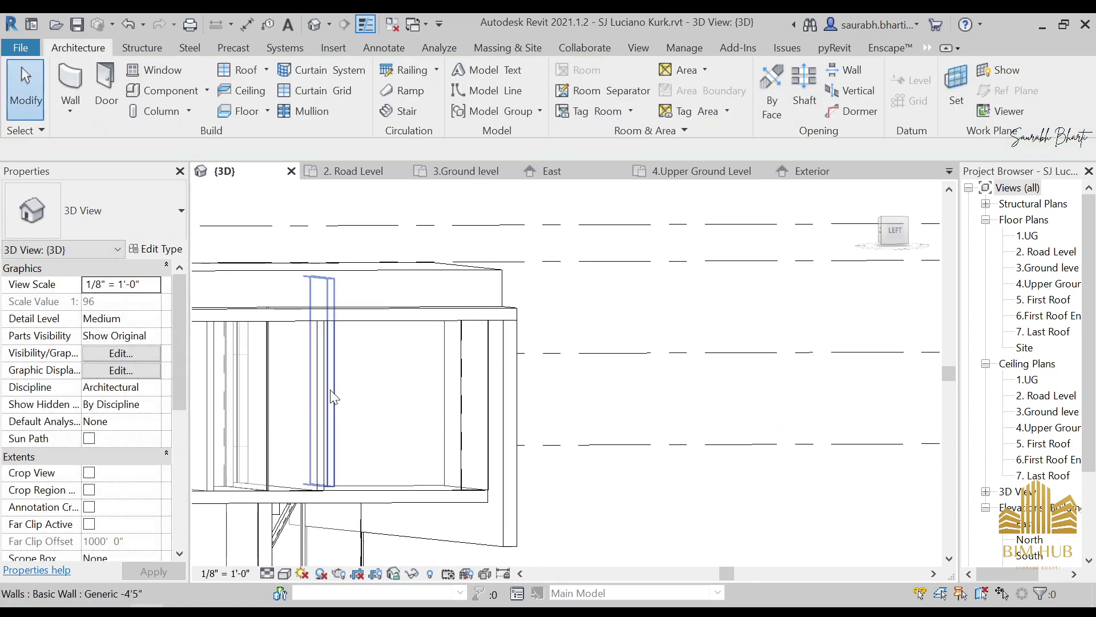
Step: Examine the new grid line and the lower edge of the upper rear curtain wall
middle_click_drag(335, 396, 808, 474, "shift")
scroll(705, 456, "down", 2)
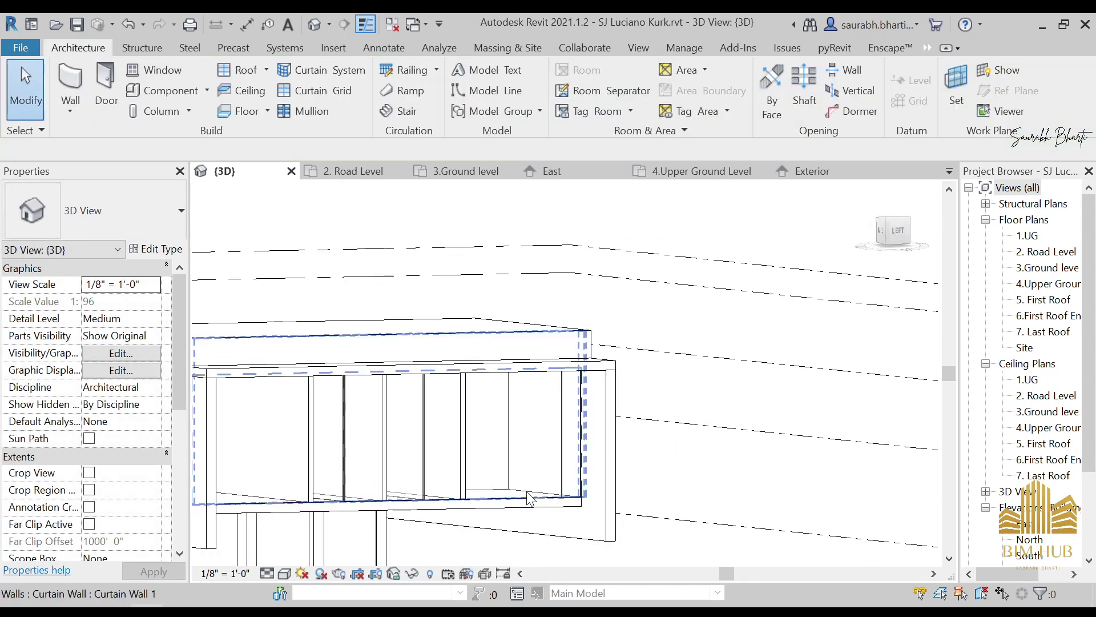
key("Tab")
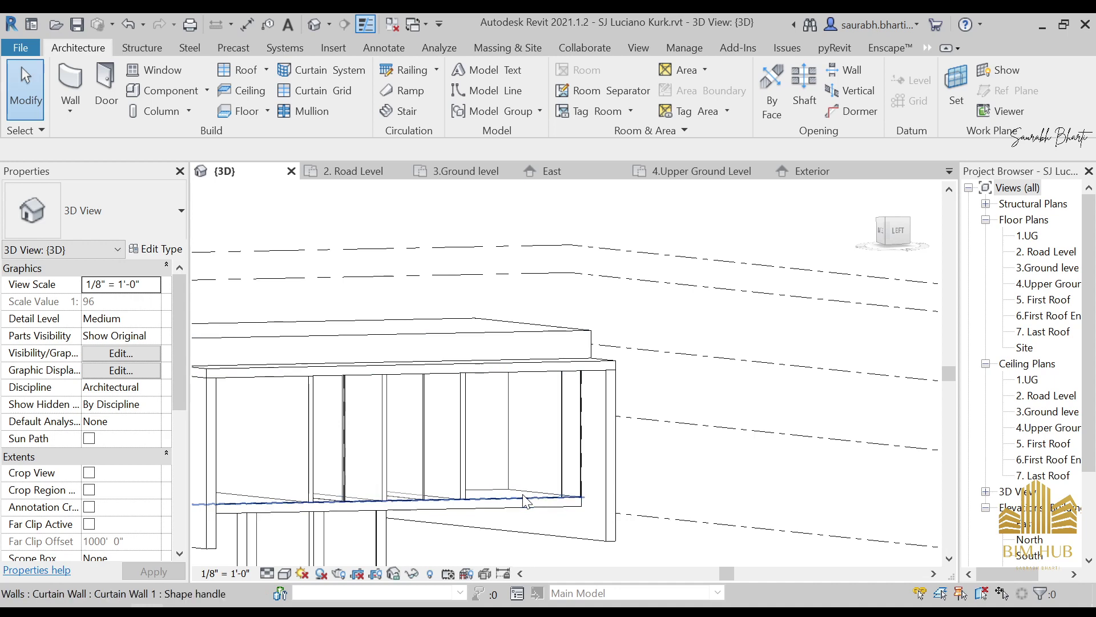
left_click(520, 492)
middle_click_drag(475, 421, 499, 462, "shift")
key("Escape")
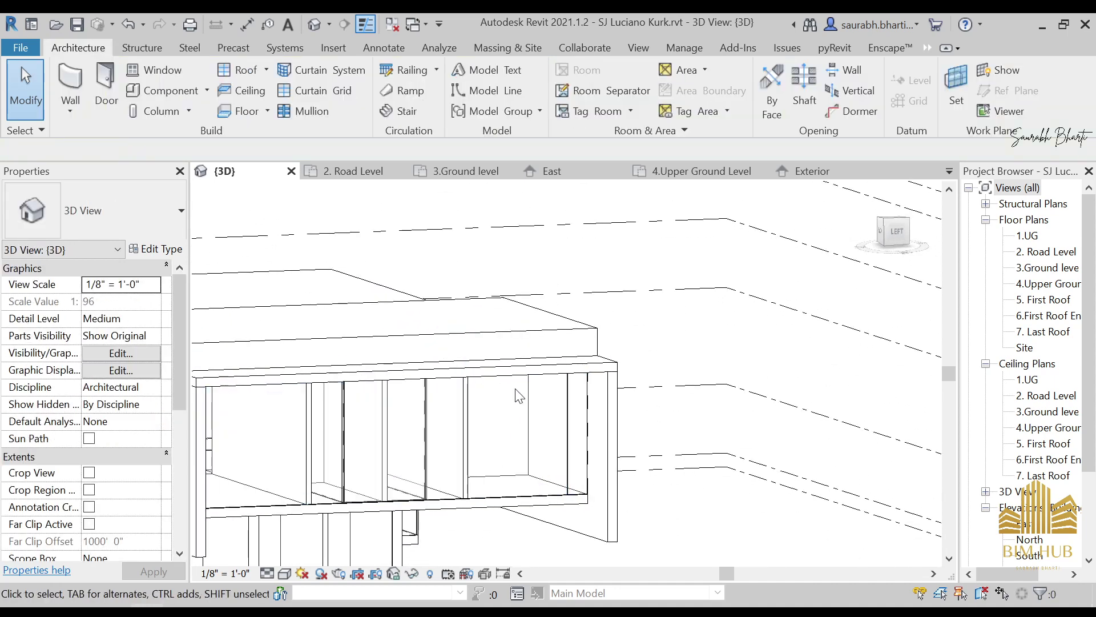
left_click(569, 420)
key("Escape")
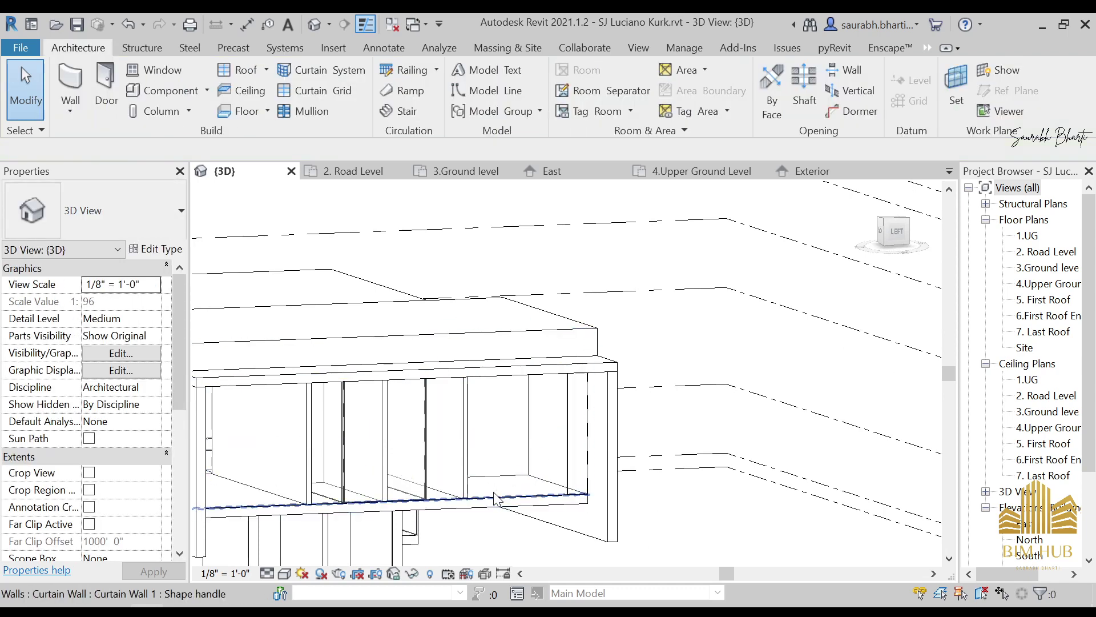
Step: Place a second vertical grid line beside the nearest partition wall and set its distance from the first grid line to 8' 0"
middle_click_drag(477, 455, 449, 370, "shift")
left_click(308, 90)
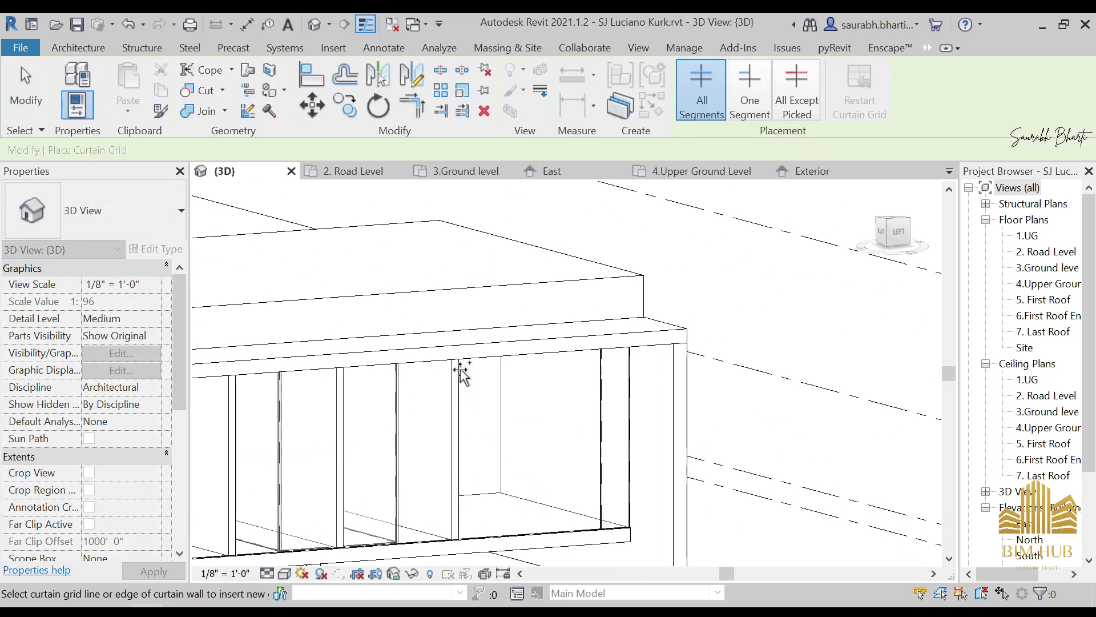
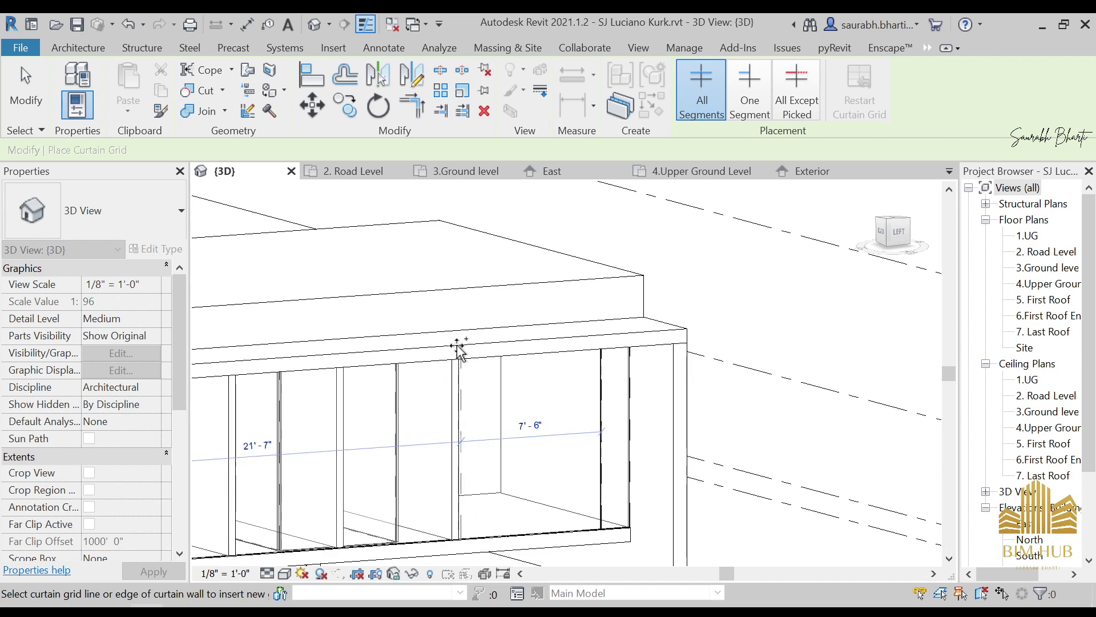
key("Escape")
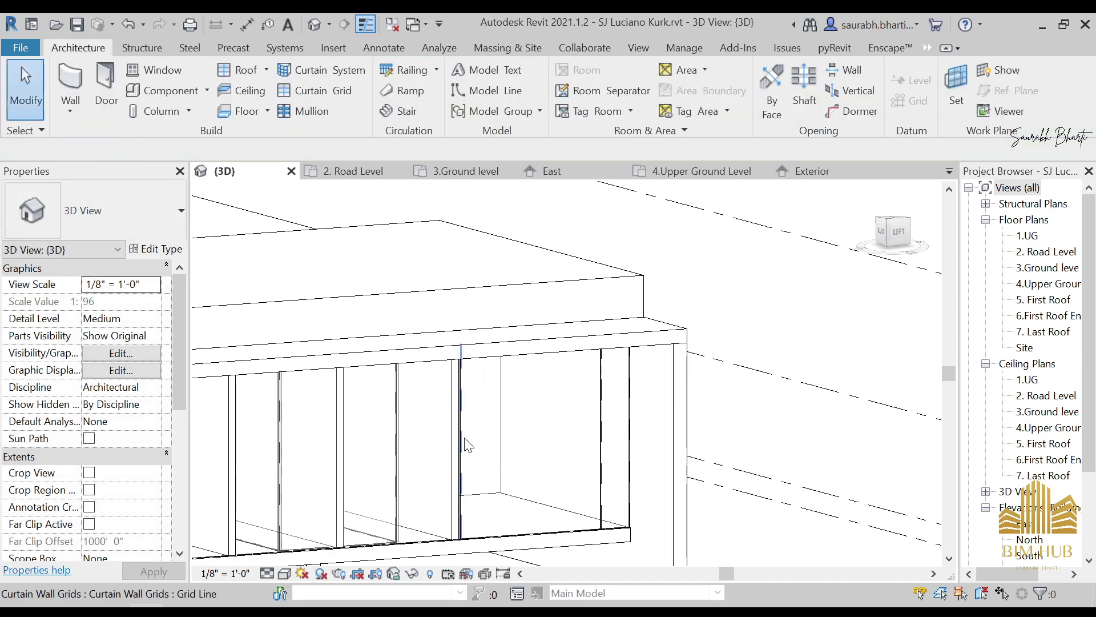
left_click(462, 441)
left_click(530, 425)
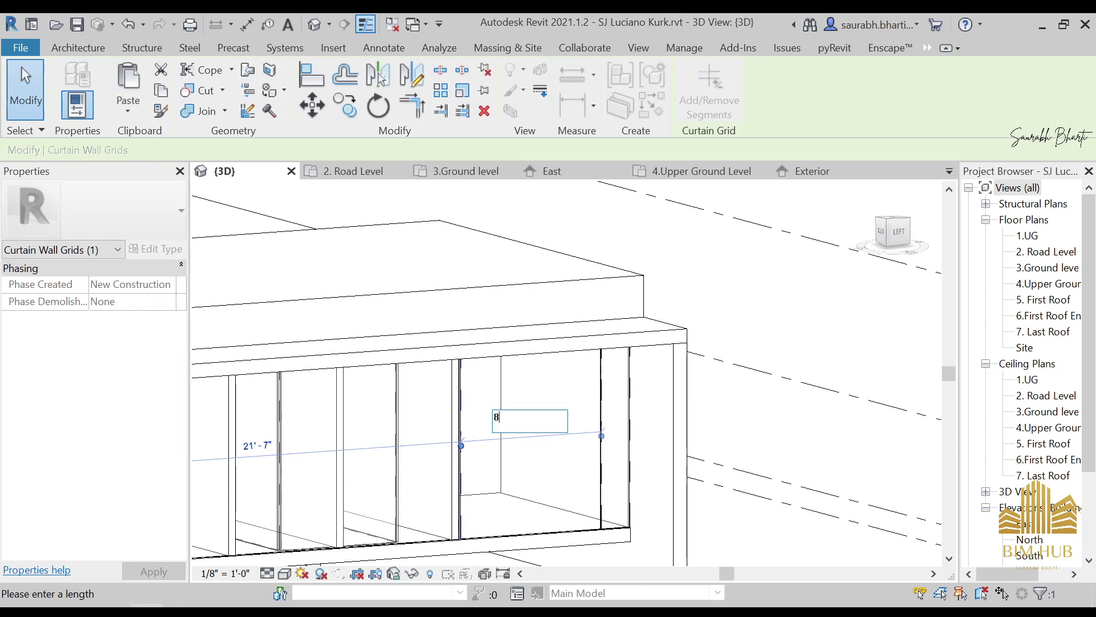
key("Return")
key("Escape")
key("Escape")
Step: Adjust the second grid line's distance from the first to 7' 9" so it lines up with the partition wall
middle_click_drag(543, 482, 566, 493, "shift")
scroll(485, 454, "up", 3)
left_click(487, 454)
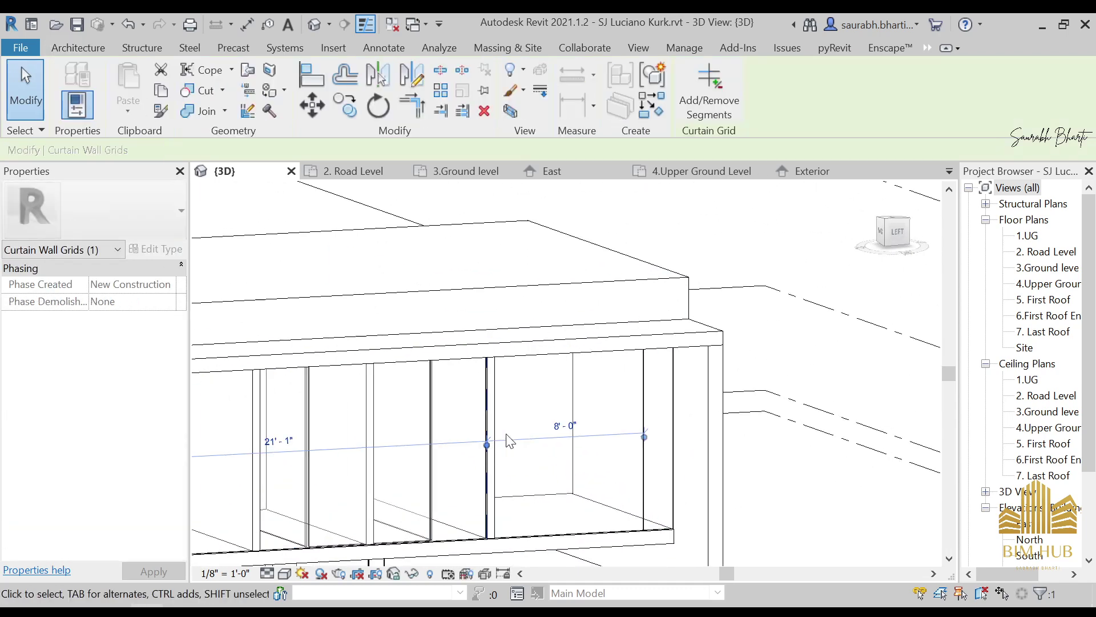
left_click(543, 425)
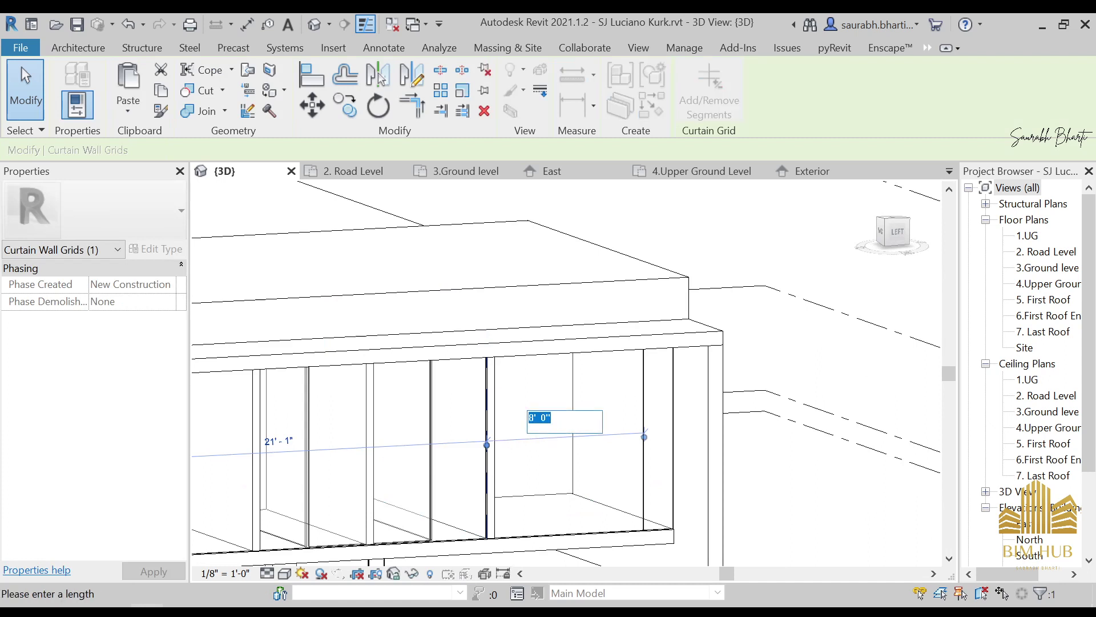
key("Return")
left_click(567, 425)
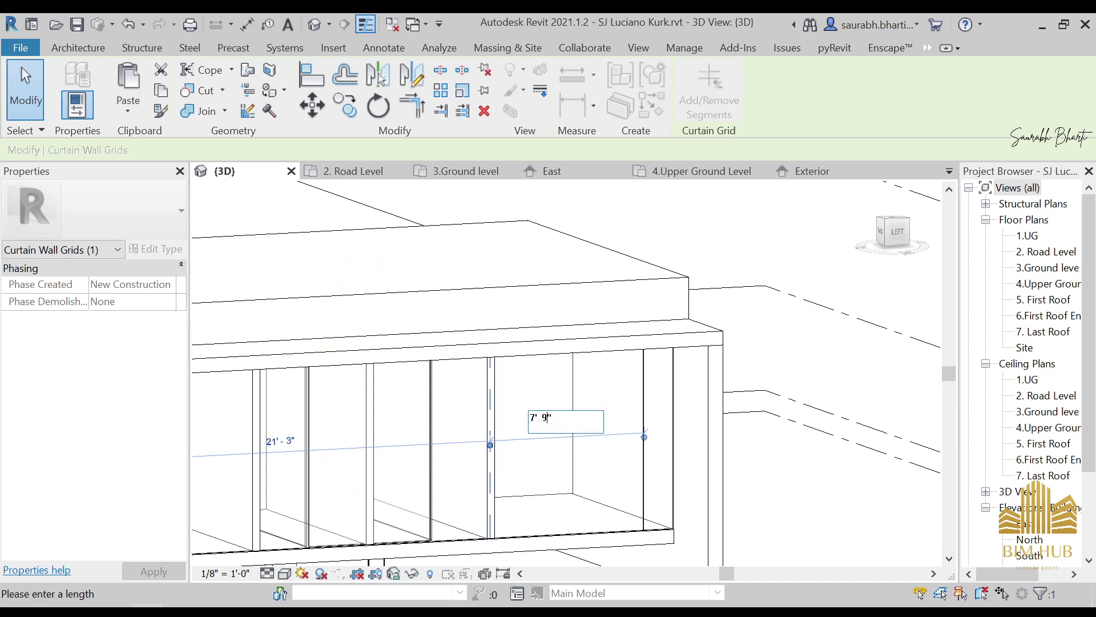
key("Return")
key("Escape")
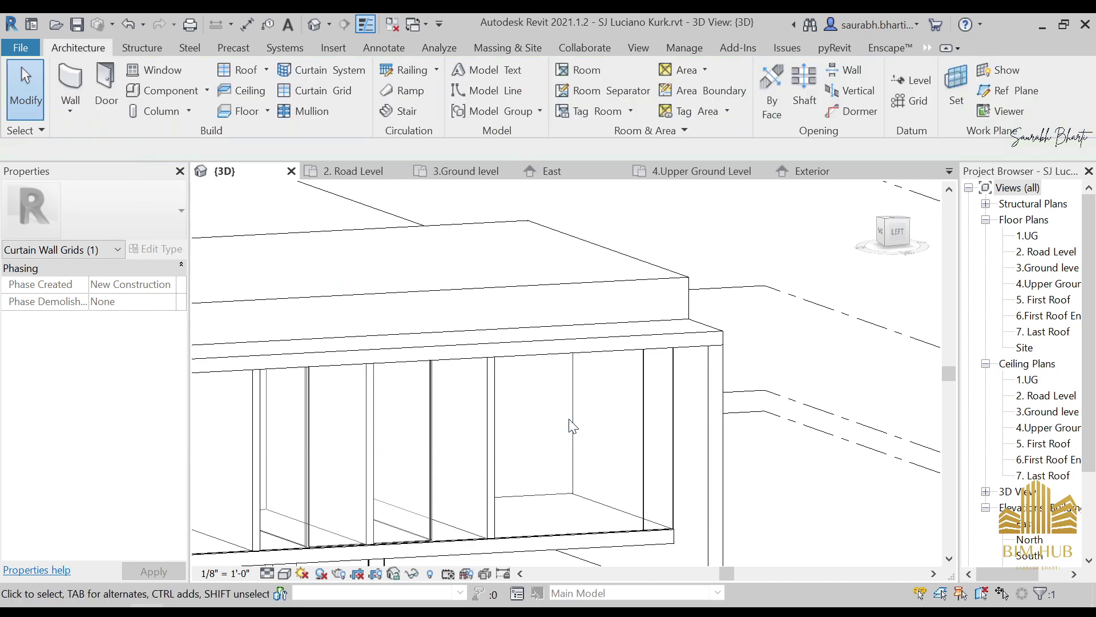
Step: Compare the rear facade with the window divisions in Back VIew.jpg
scroll(573, 443, "down", 2)
middle_click_drag(582, 478, 526, 497, "shift")
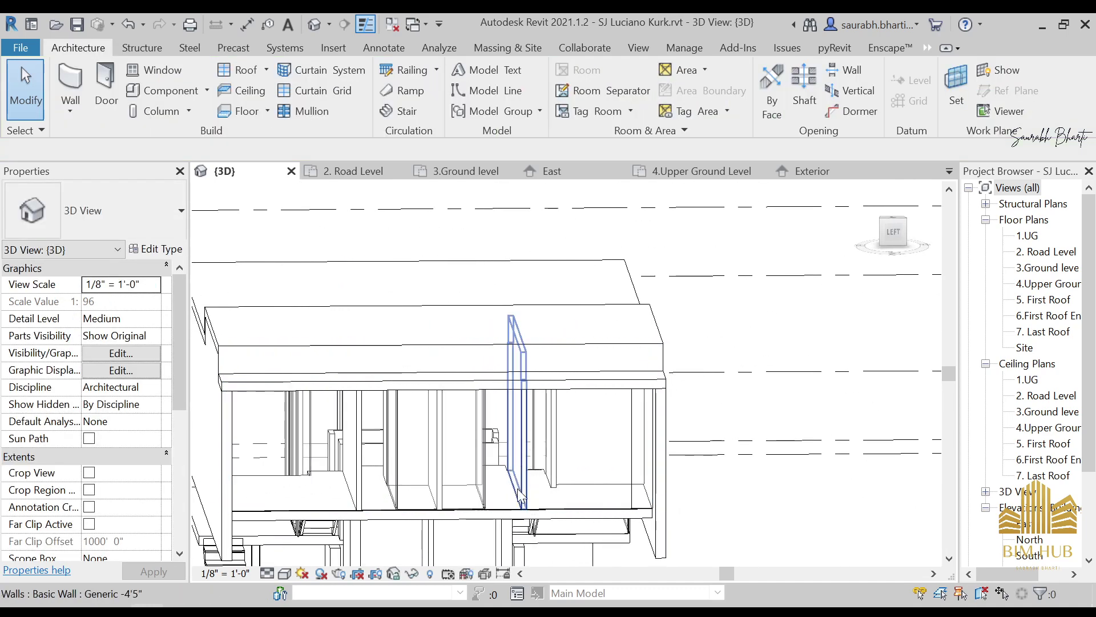
middle_click_drag(523, 442, 399, 563, "shift")
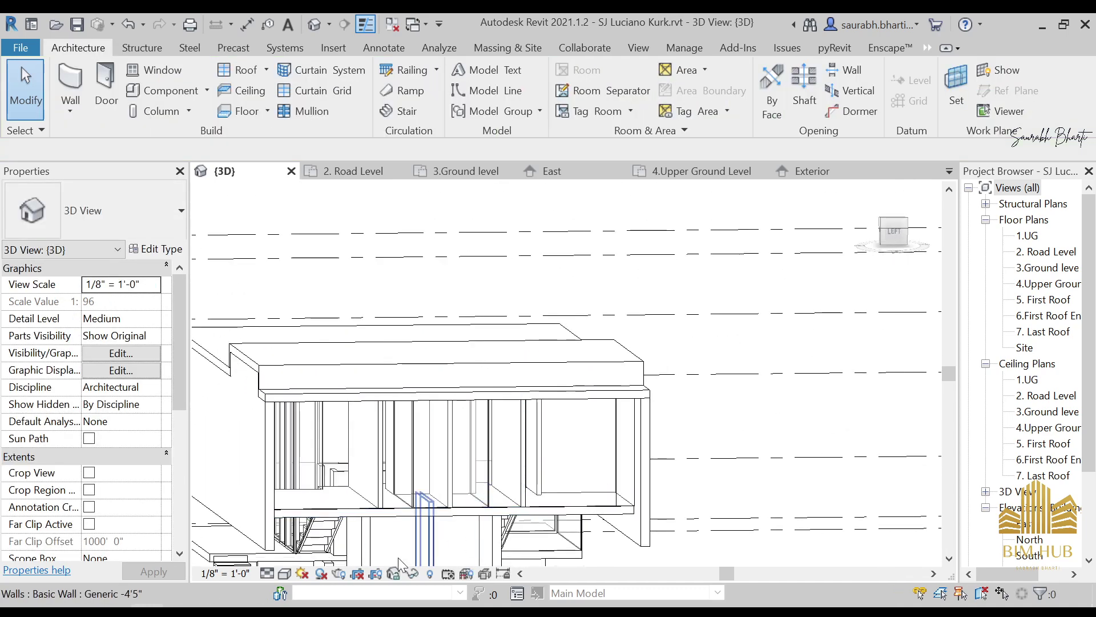
left_click(212, 610)
scroll(360, 315, "up", 3)
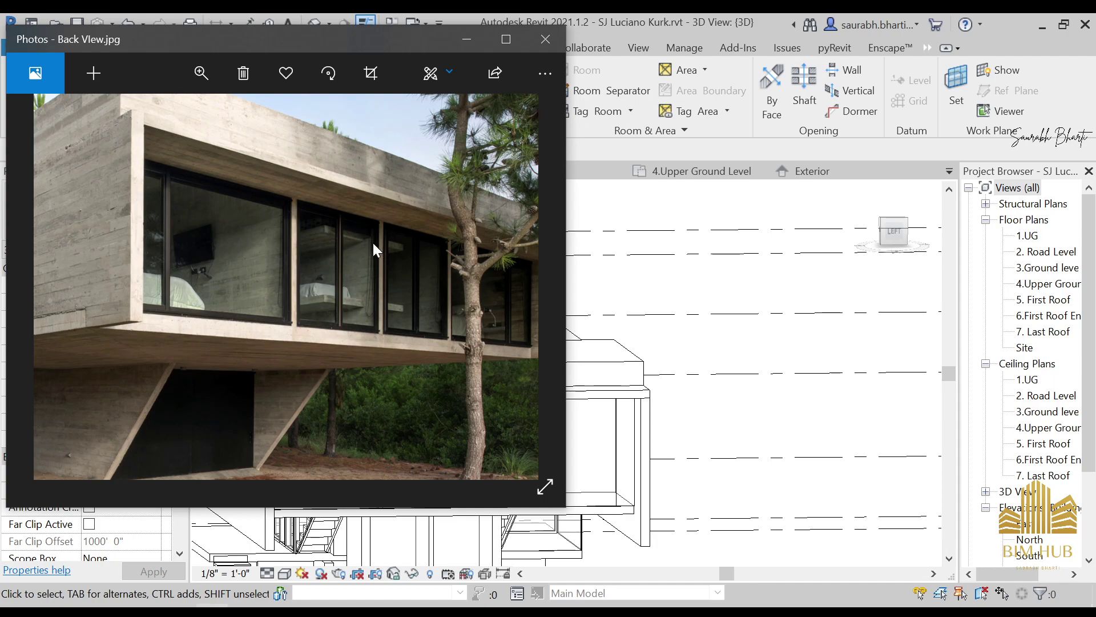
left_click(466, 39)
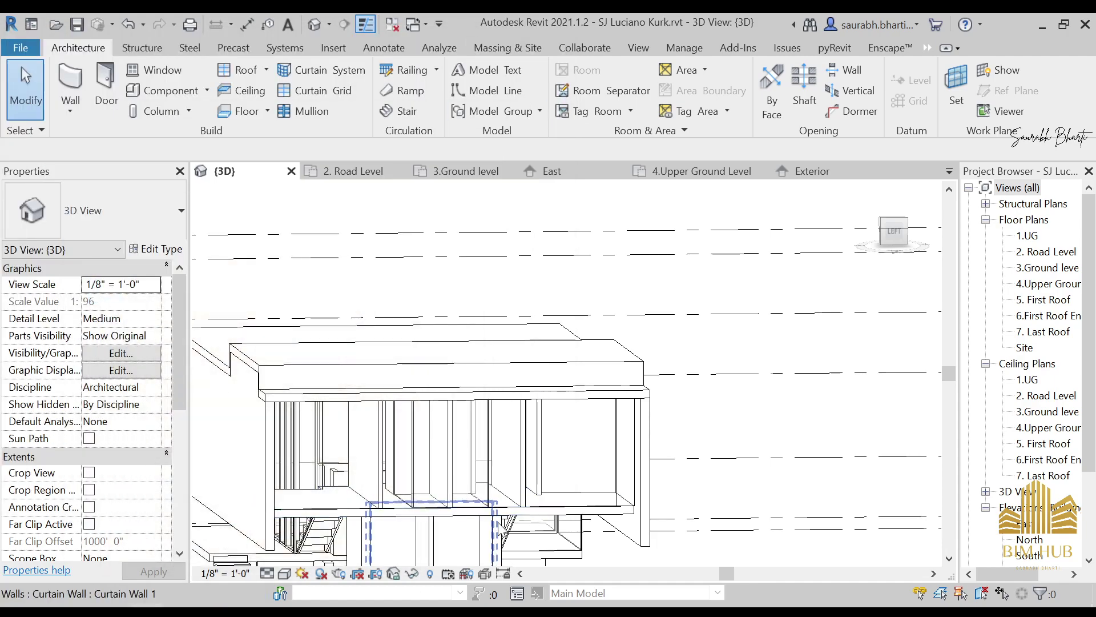
Step: Place a vertical grid line on the upper rear curtain wall, 6' 0" from the second grid line, along the middle partition wall
middle_click_drag(468, 548, 411, 474, "shift")
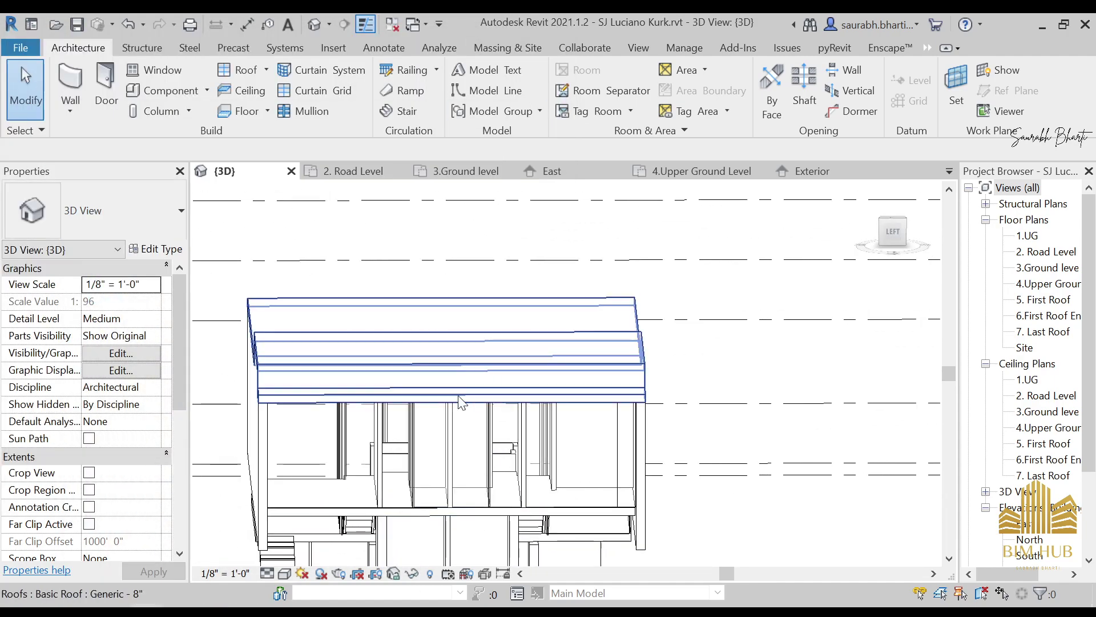
left_click(900, 240)
left_click(311, 91)
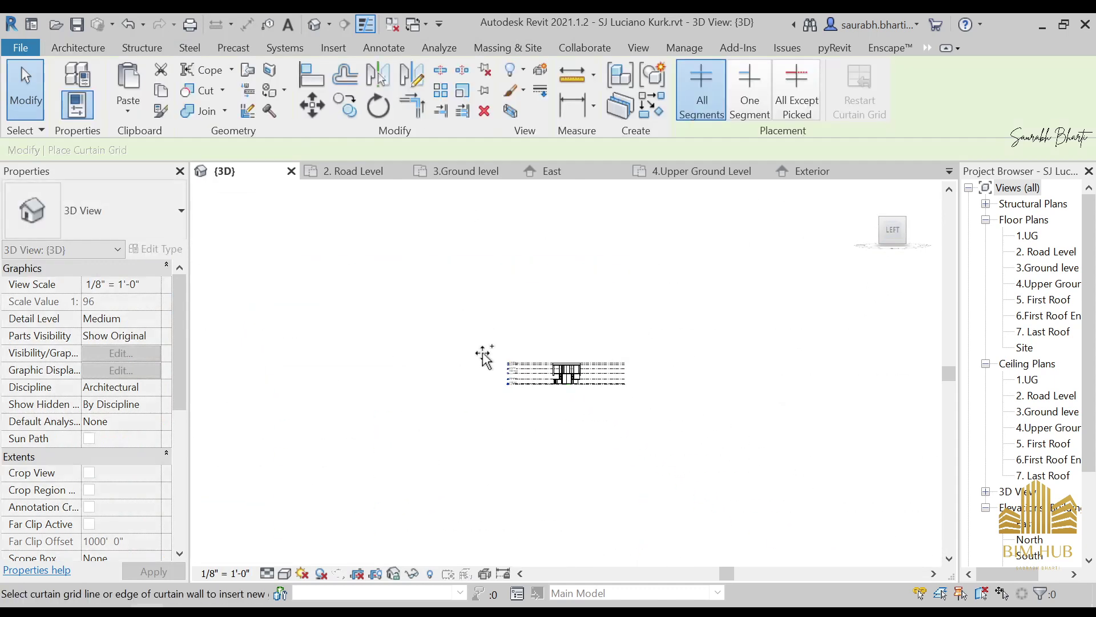
scroll(571, 366, "up", 5)
scroll(626, 269, "up", 2)
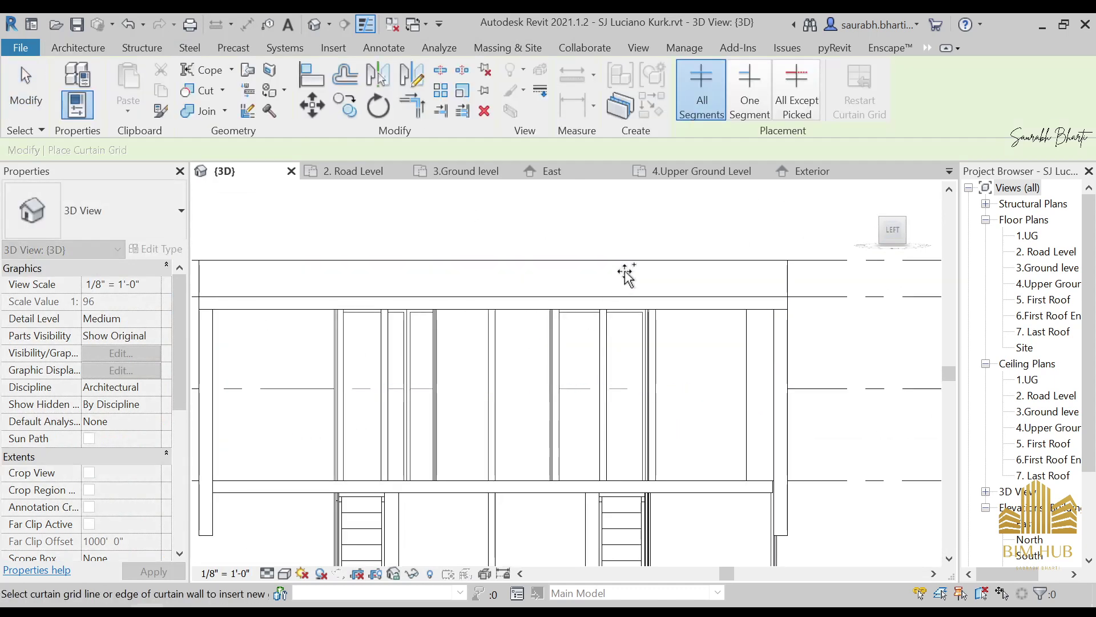
middle_click_drag(568, 350, 665, 549, "shift")
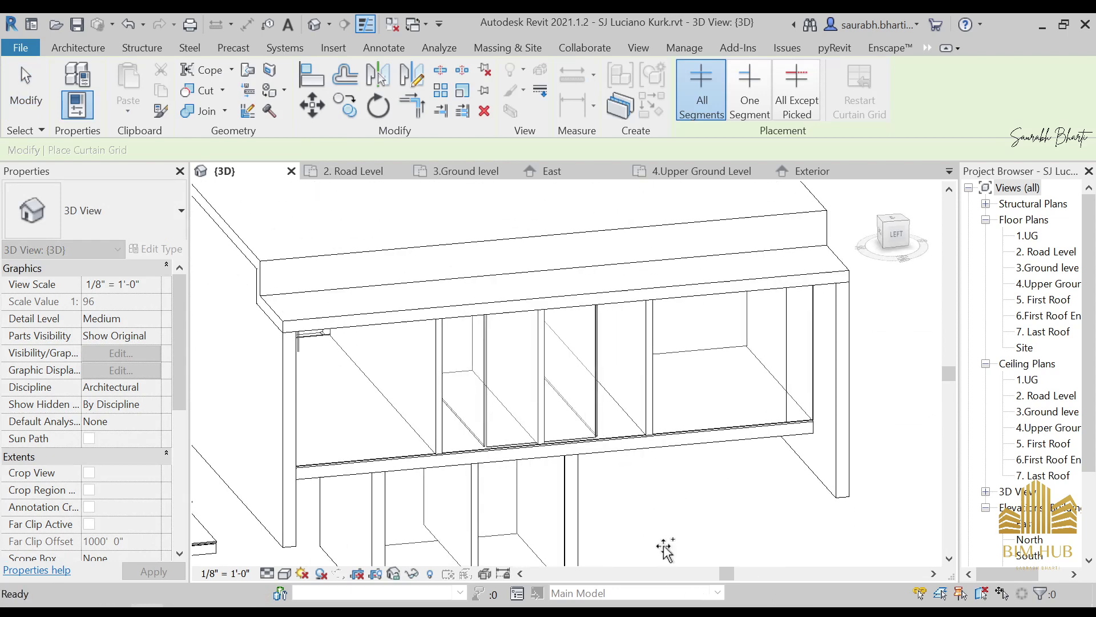
scroll(643, 310, "up", 2)
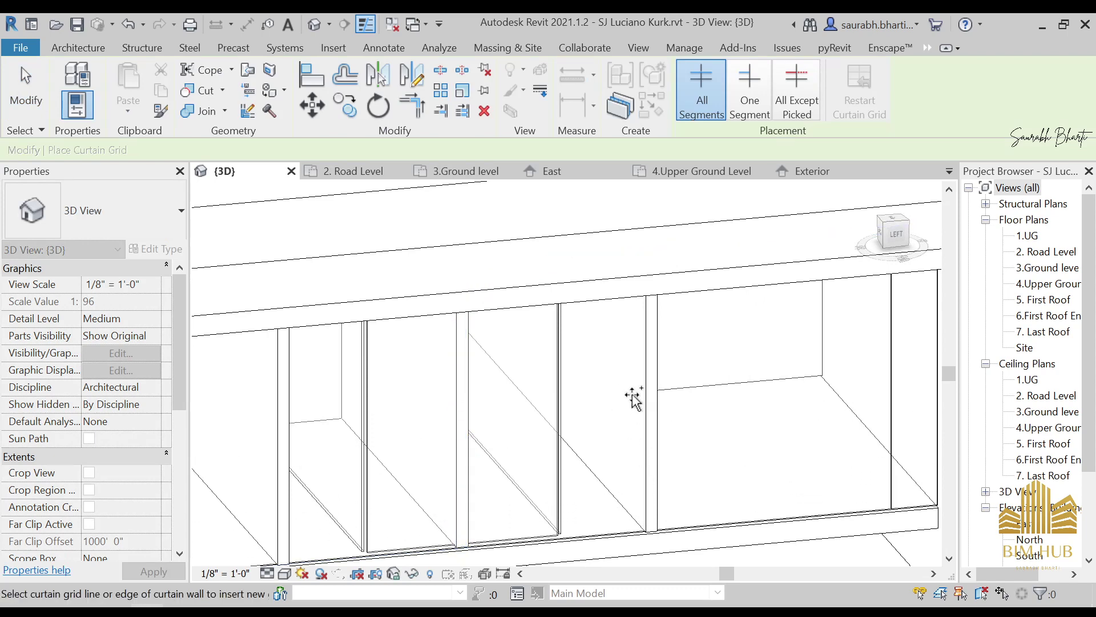
scroll(649, 370, "down", 4)
middle_click_drag(661, 379, 791, 383)
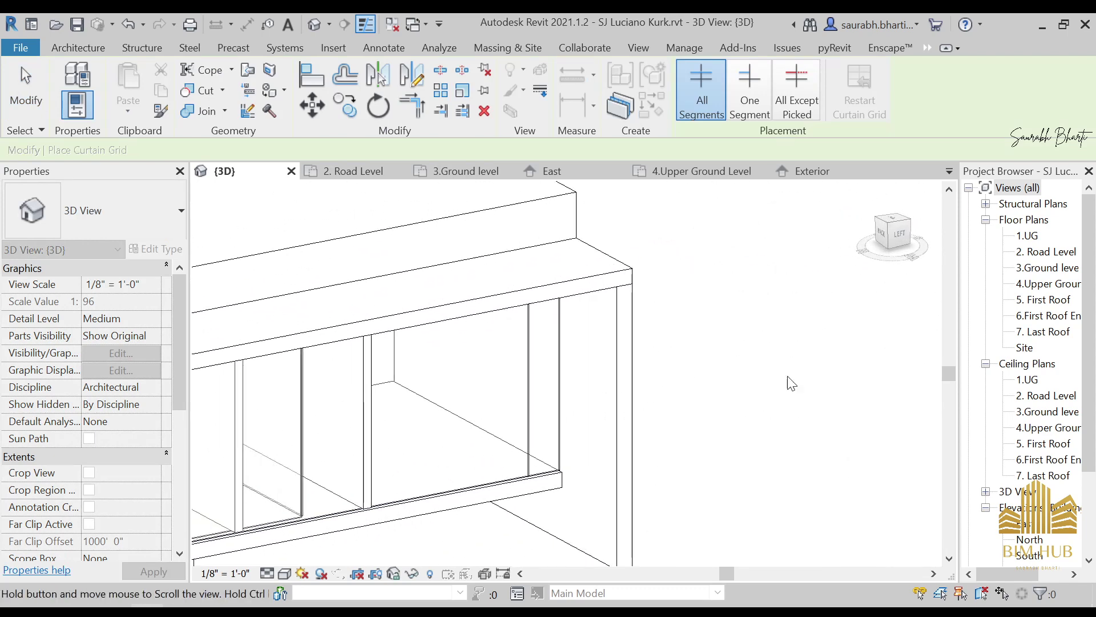
scroll(368, 394, "up", 2)
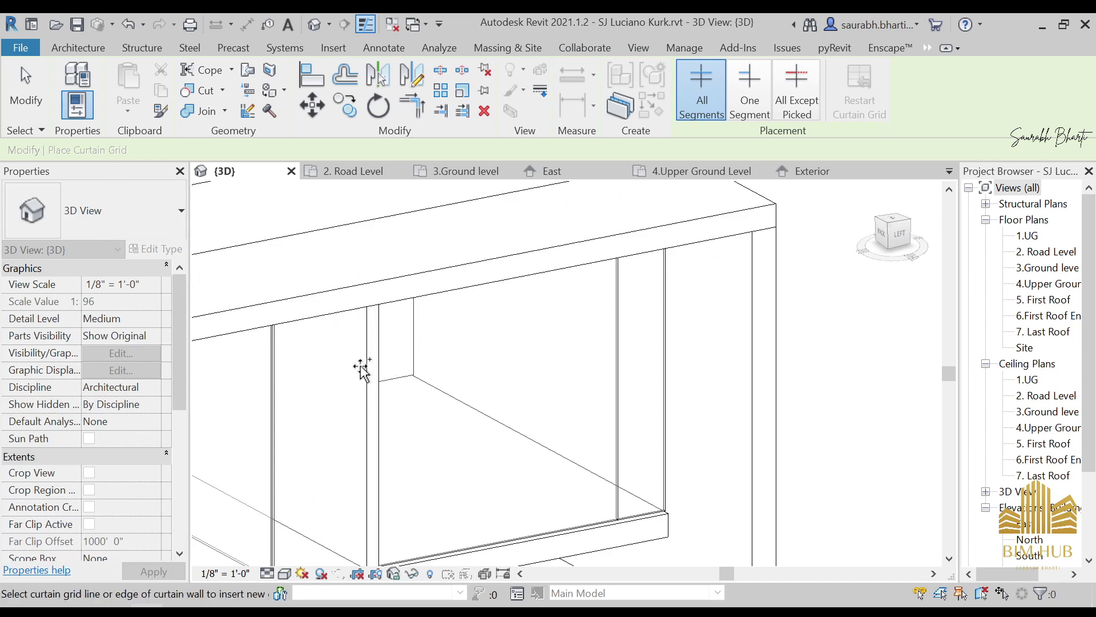
middle_click_drag(363, 370, 87, 293, "shift")
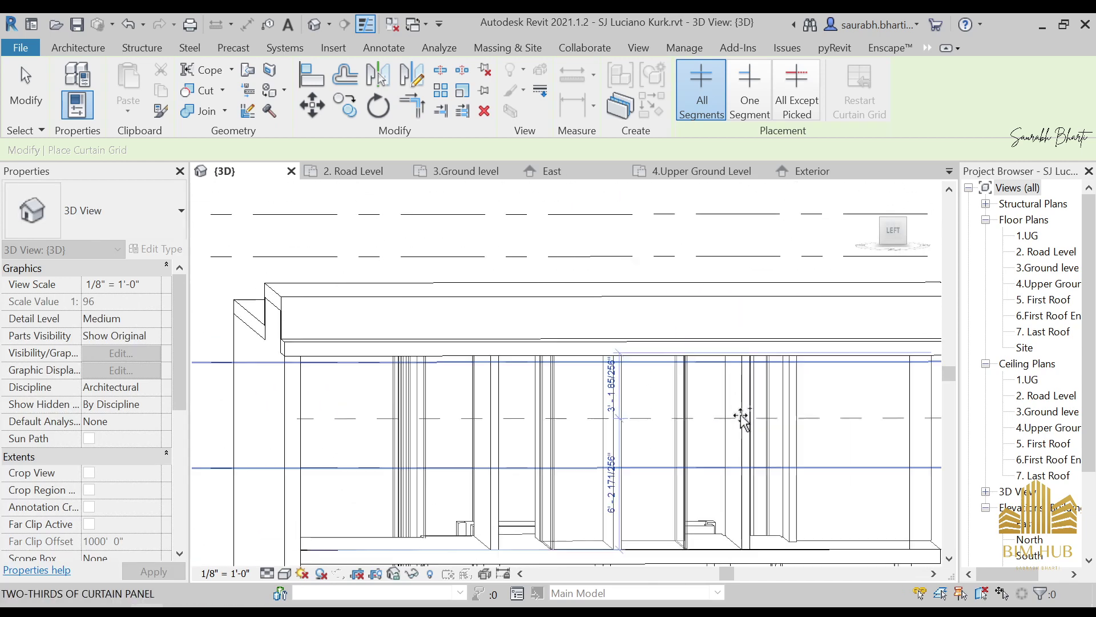
middle_click_drag(741, 420, 629, 502, "shift")
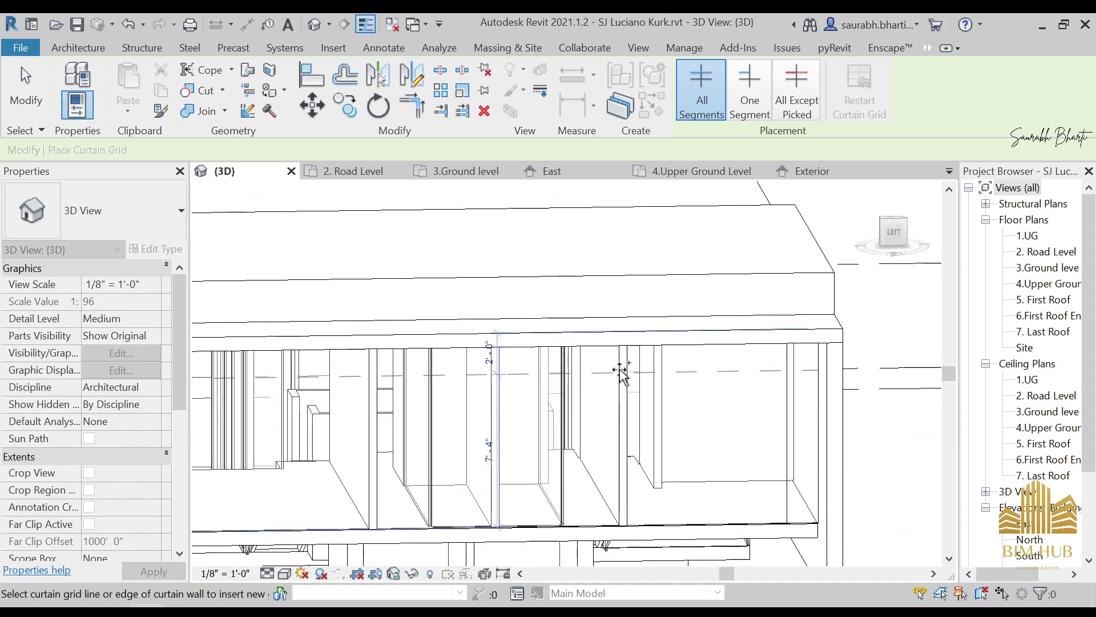
left_click(616, 530)
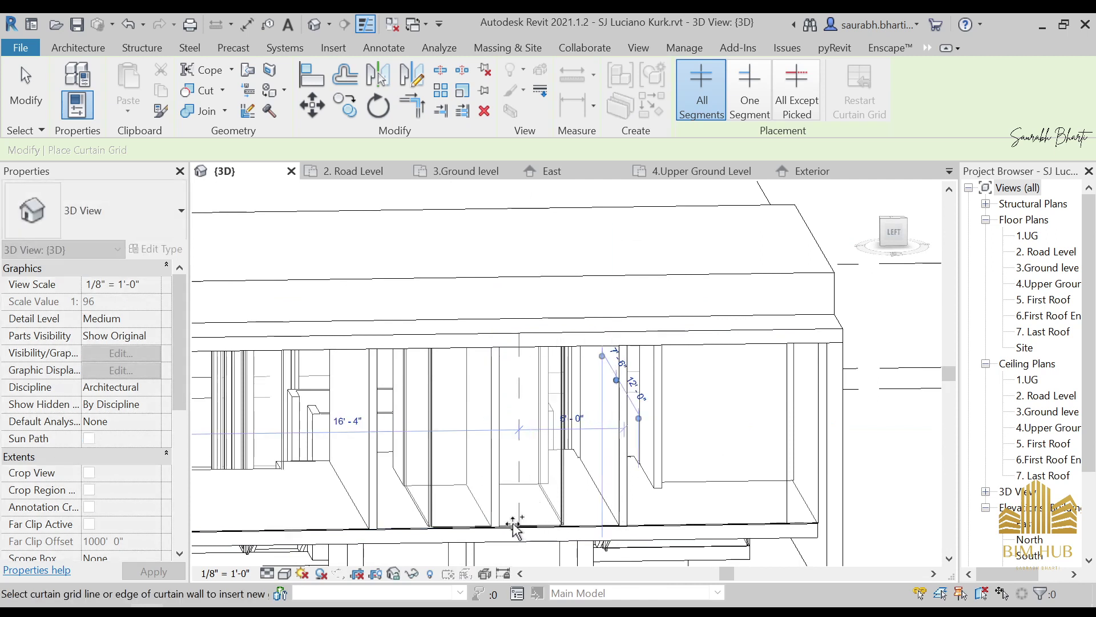
left_click(495, 530)
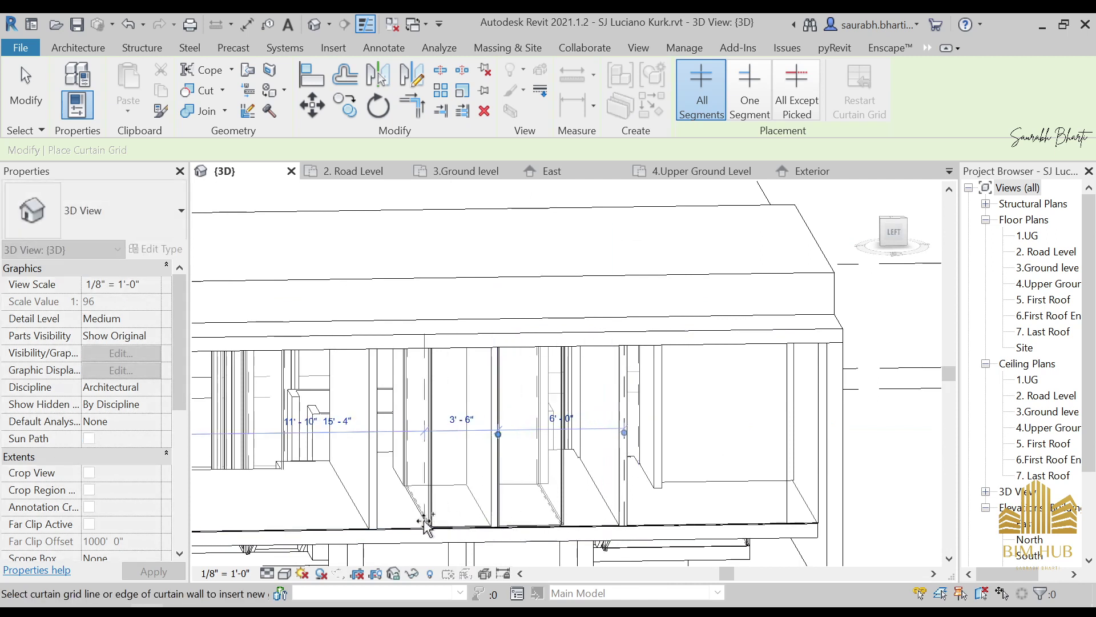
Step: Add vertical grid lines 6" and a further 5' 6" beyond the middle partition's grid line, plus one more in the end bay
left_click(491, 523)
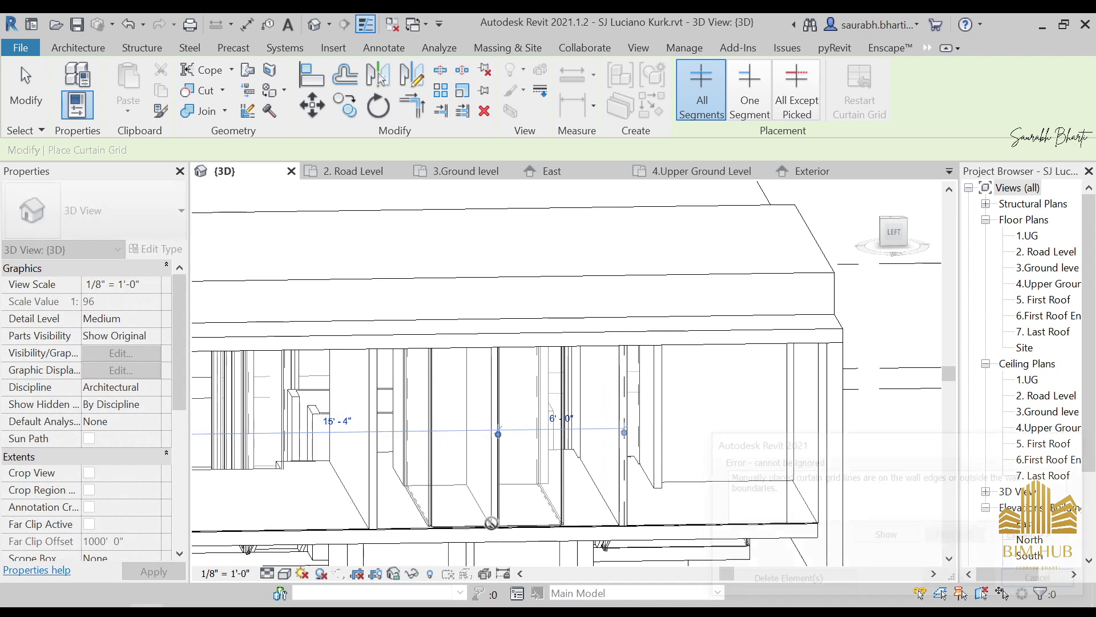
key("Escape")
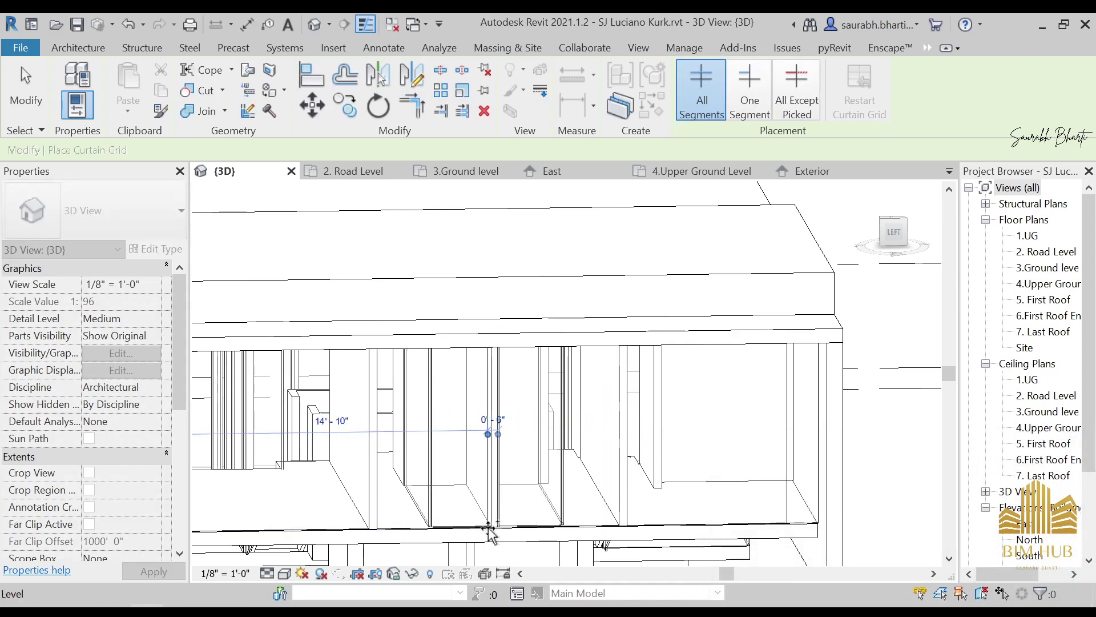
scroll(372, 532, "up", 3)
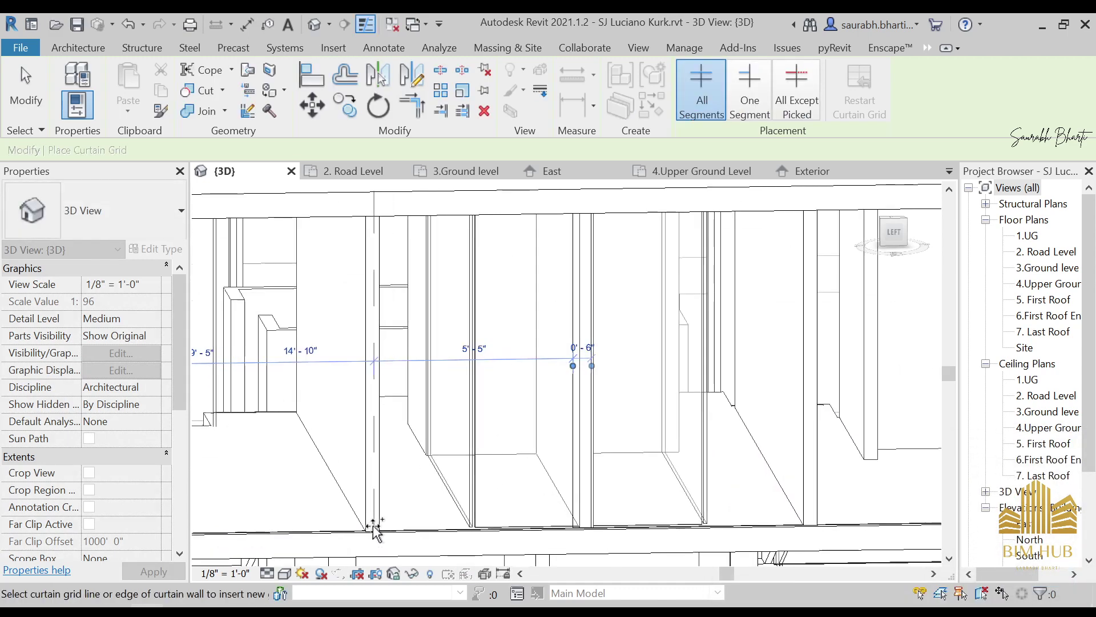
scroll(372, 532, "down", 4)
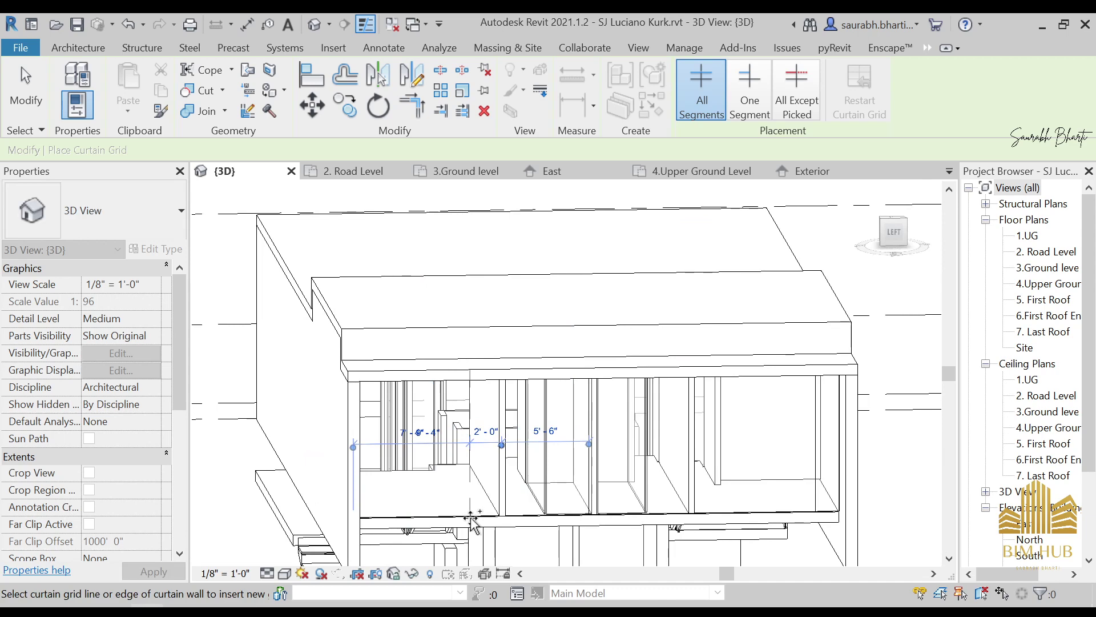
key("Escape")
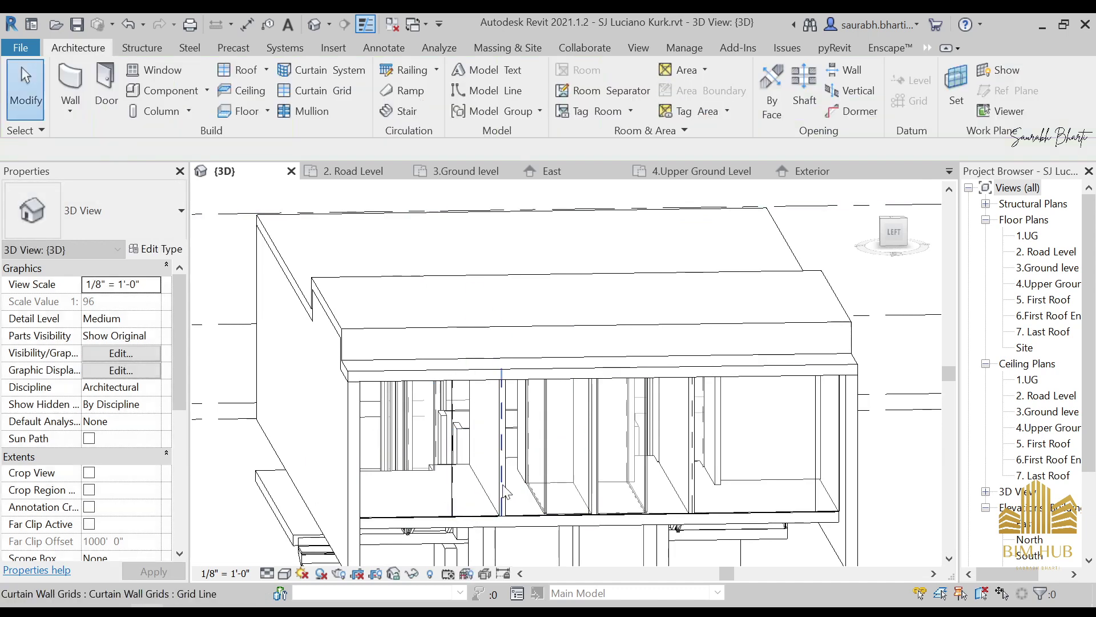
Step: Examine the new grid lines against the partition walls along the upper rear curtain wall
middle_click_drag(444, 505, 505, 426, "shift")
scroll(692, 507, "up", 10)
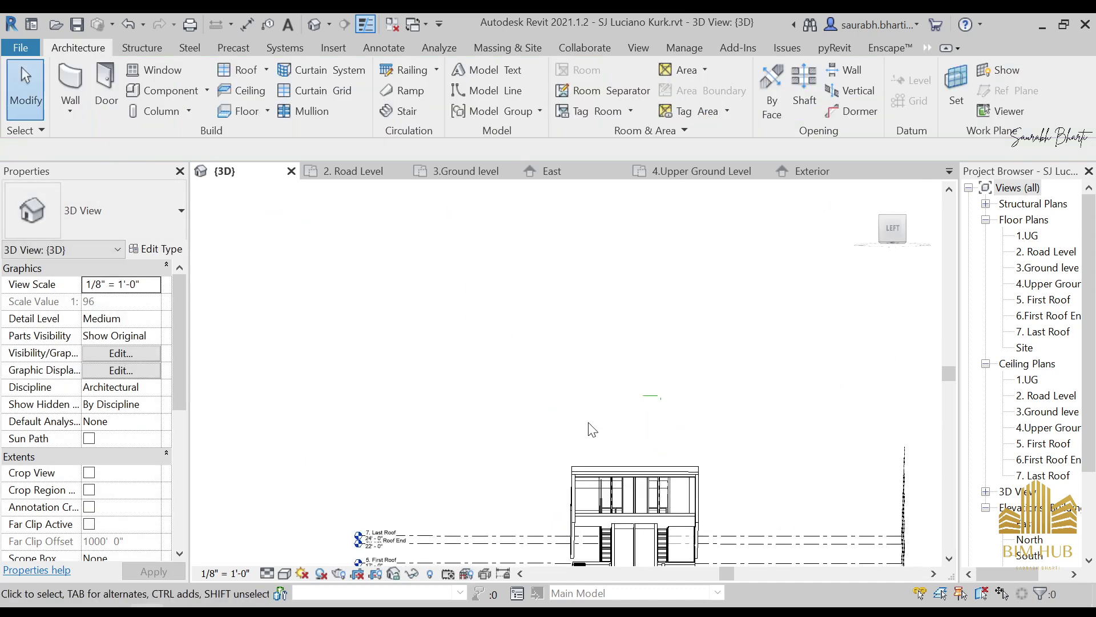
scroll(610, 444, "up", 6)
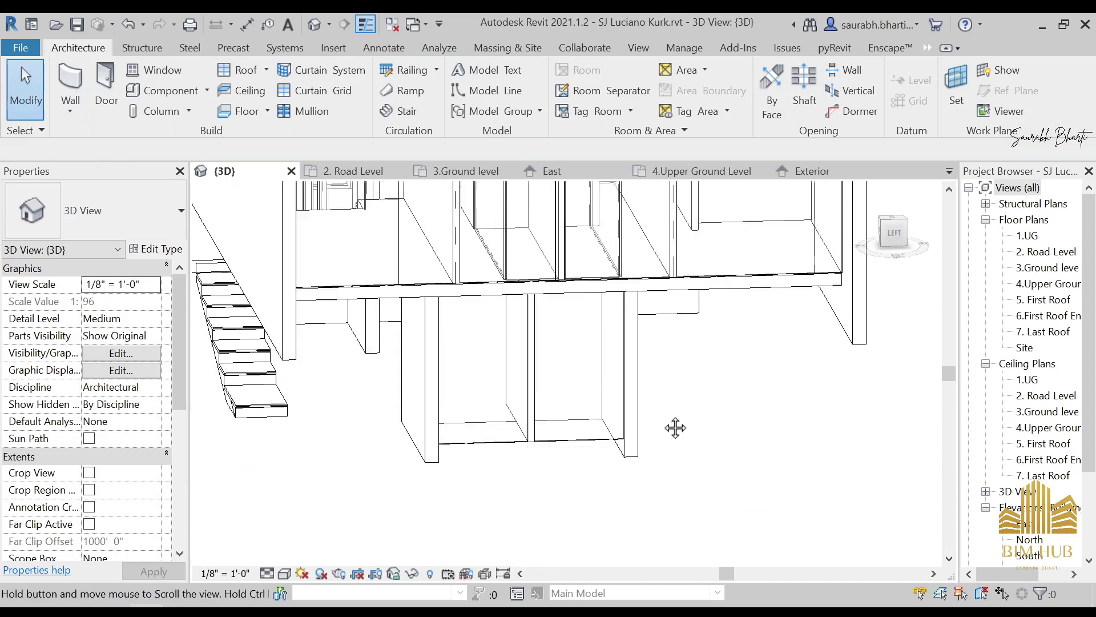
mouse_move(657, 460)
middle_mouse_down("shift")
mouse_move(663, 420)
mouse_move(628, 444)
mouse_move(740, 457)
mouse_move(675, 468)
middle_mouse_up("shift")
middle_click_drag(522, 464, 641, 437)
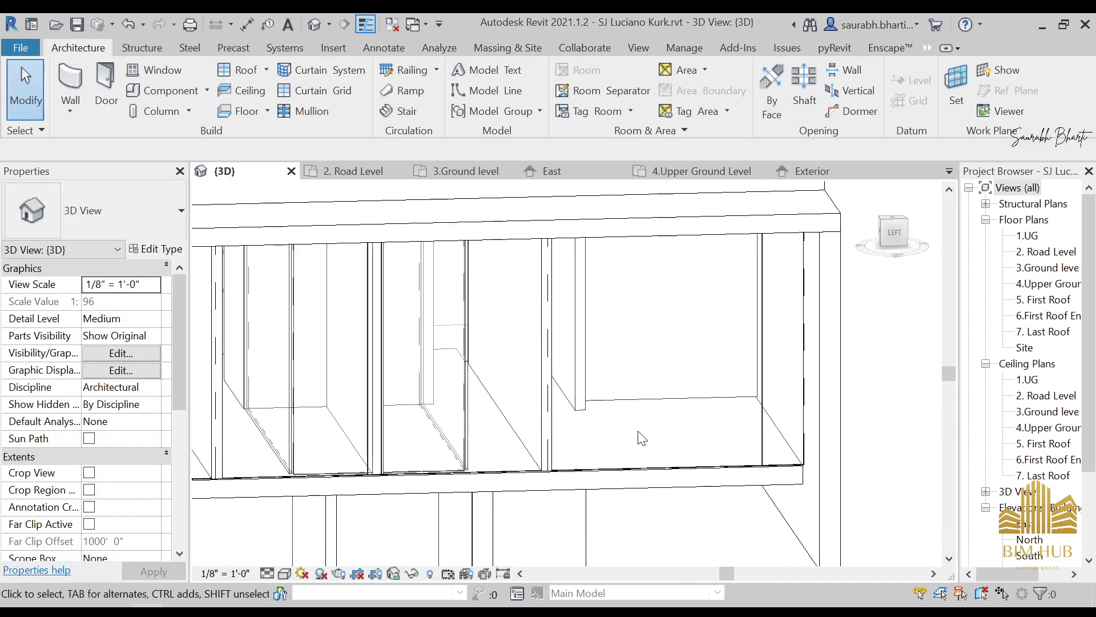
middle_click_drag(548, 371, 480, 365, "shift")
middle_click_drag(407, 350, 772, 448)
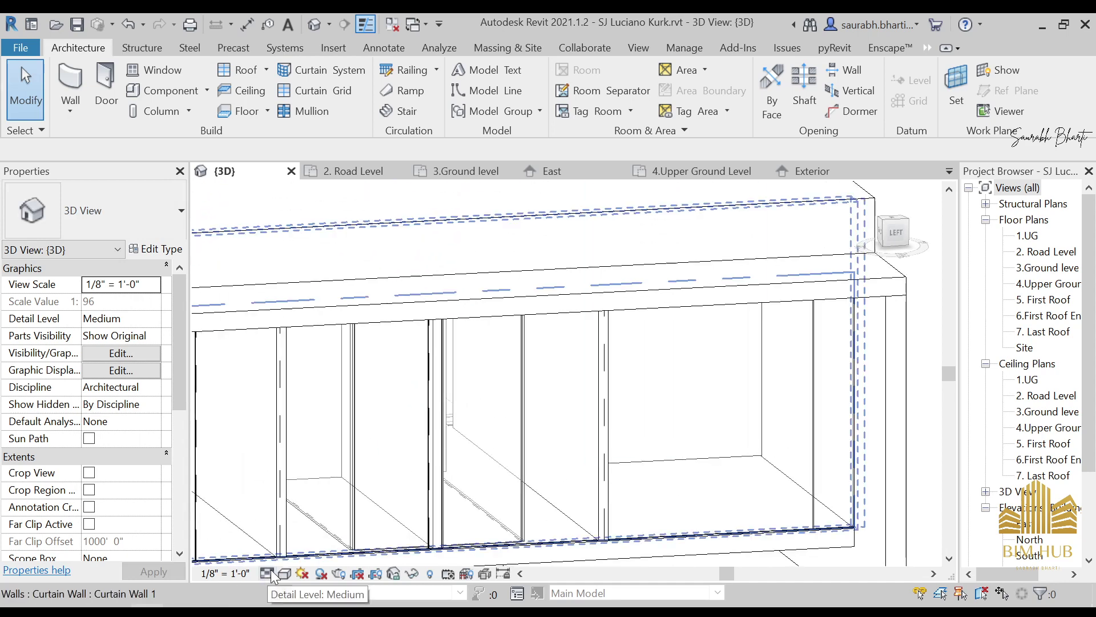
Step: Set the 3D view's detail level to Fine and its visual style to Shaded
left_click(268, 573)
left_click(279, 556)
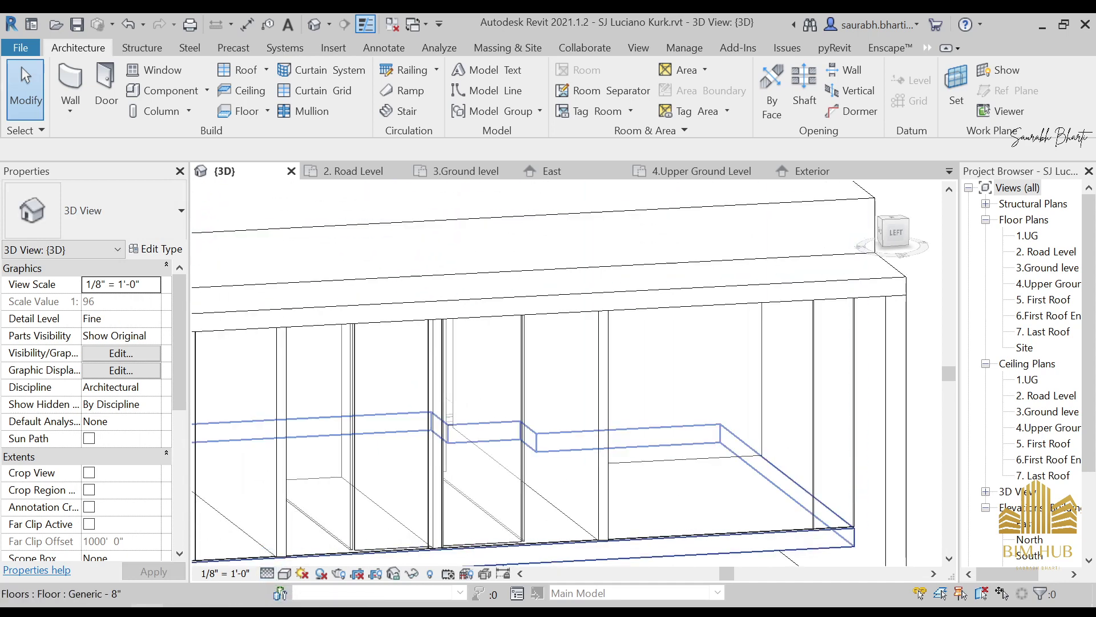
left_click(284, 573)
left_click(309, 486)
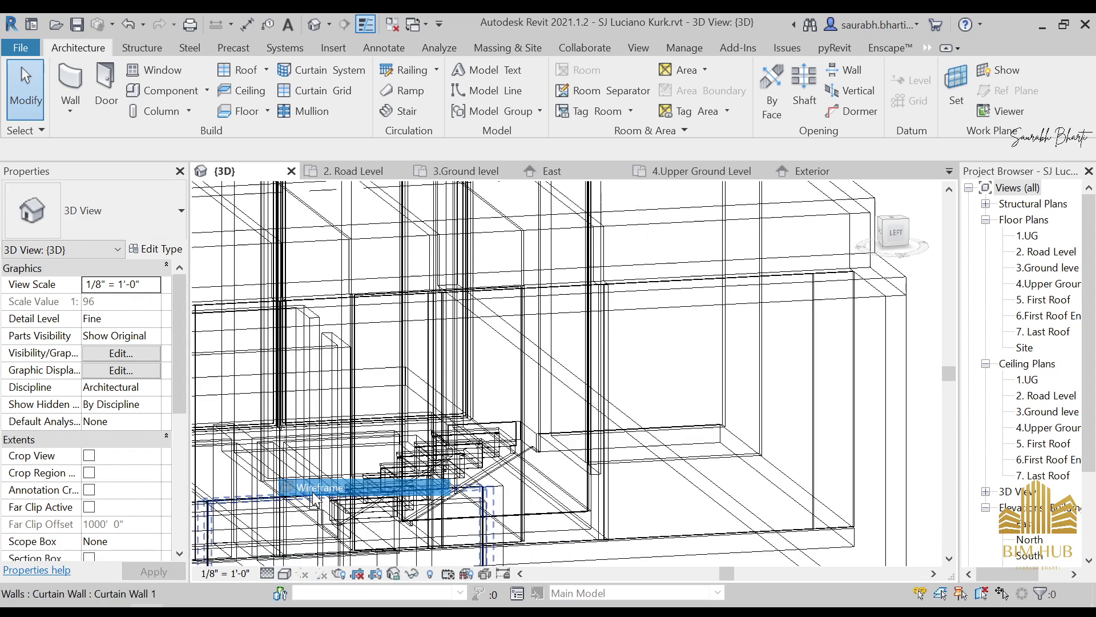
left_click(284, 573)
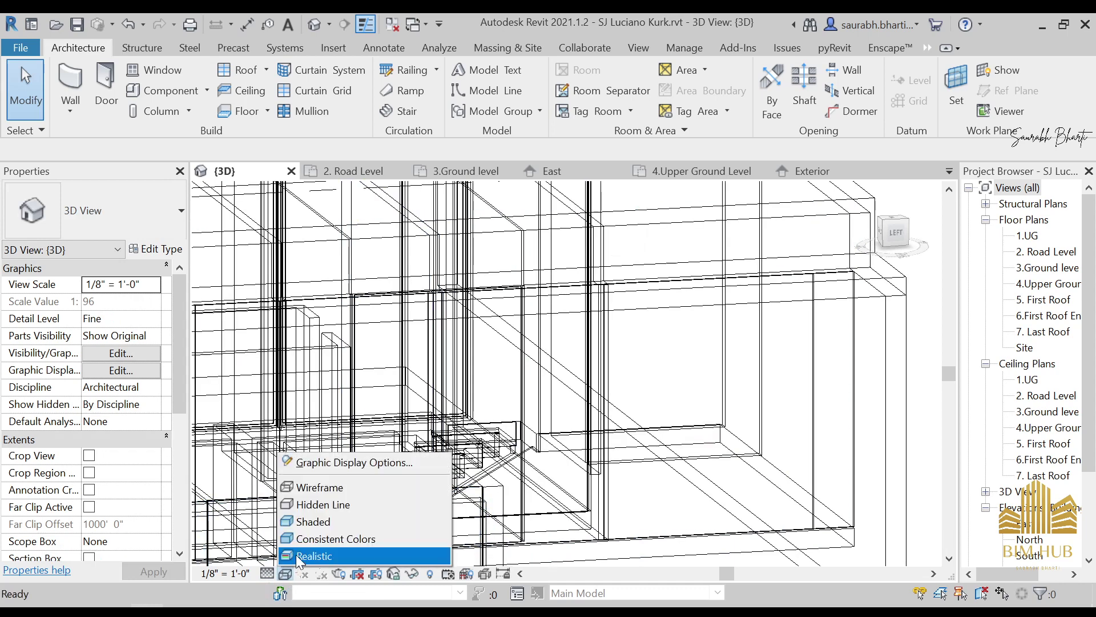
left_click(306, 518)
scroll(529, 429, "down", 3)
middle_click_drag(530, 428, 681, 485, "shift")
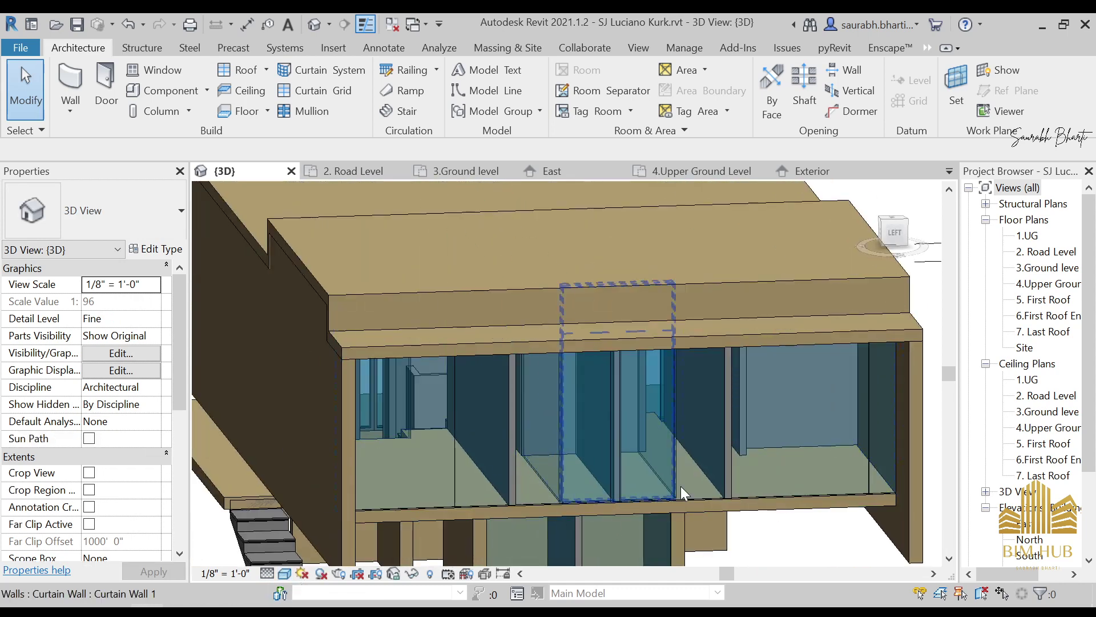
Step: Check the spacing between the second grid line and the grid line at the middle partition
left_click(727, 416)
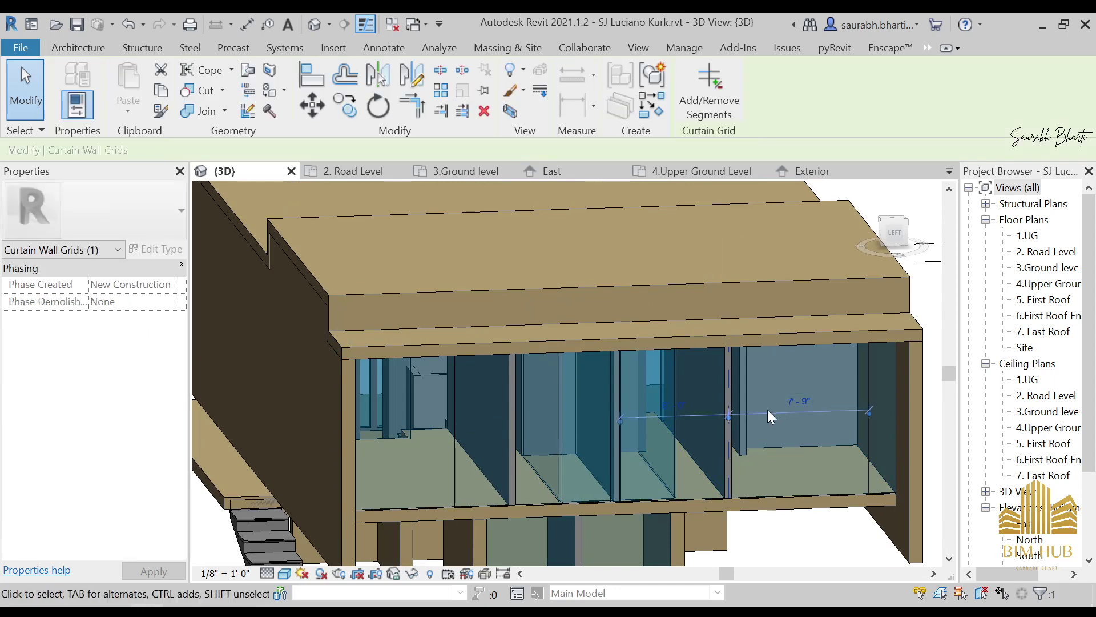
scroll(688, 416, "up", 6)
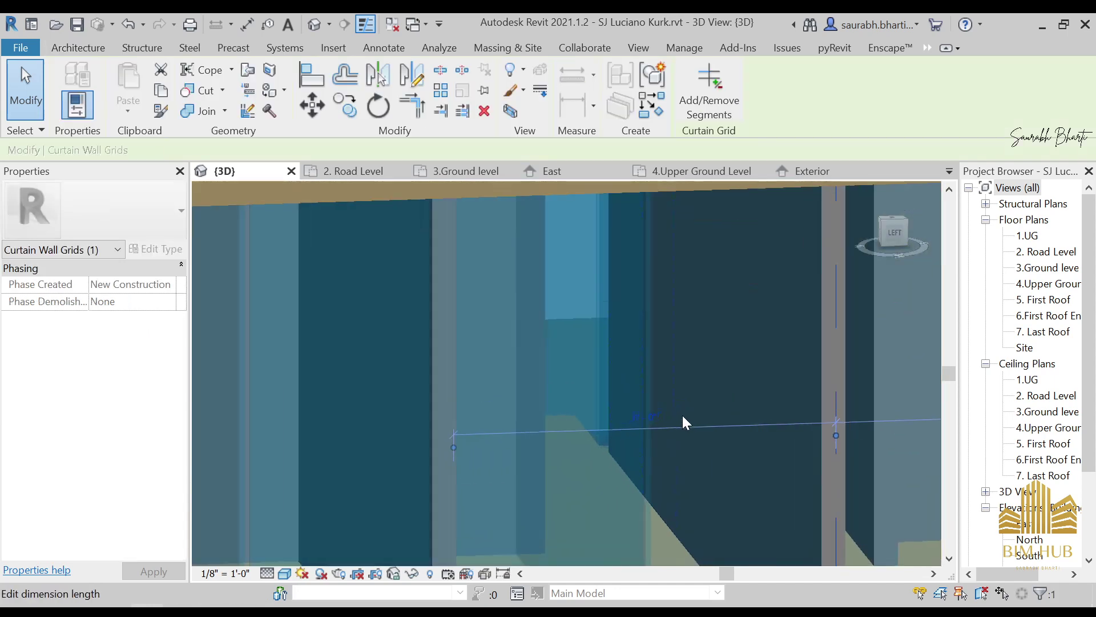
left_click(655, 420)
scroll(643, 418, "down", 2)
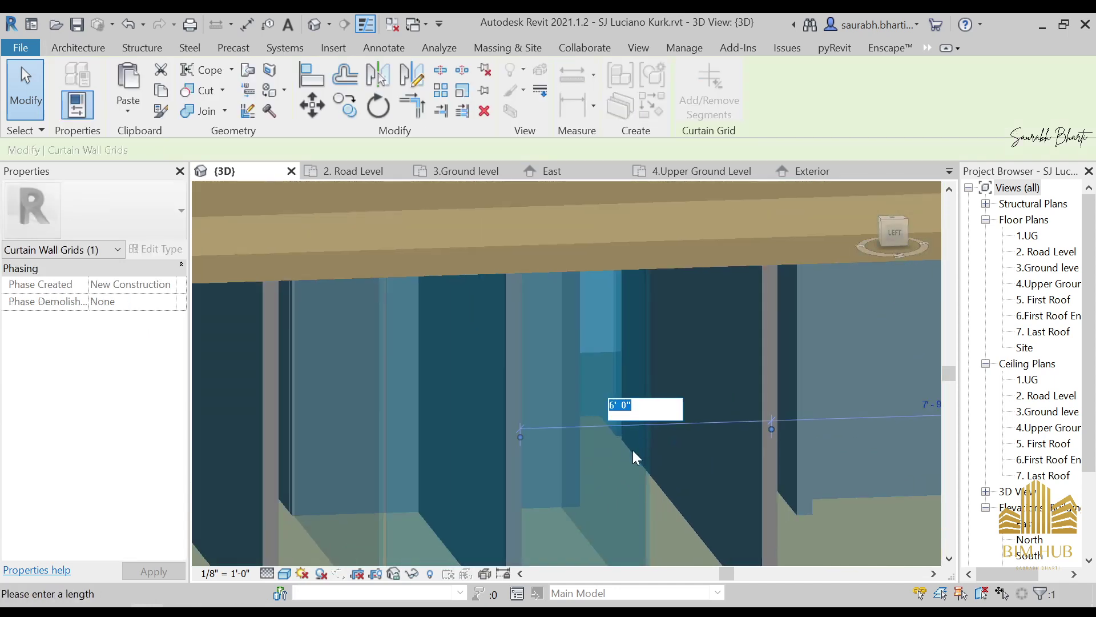
middle_click_drag(611, 455, 644, 332)
scroll(566, 464, "down", 2)
key("Escape")
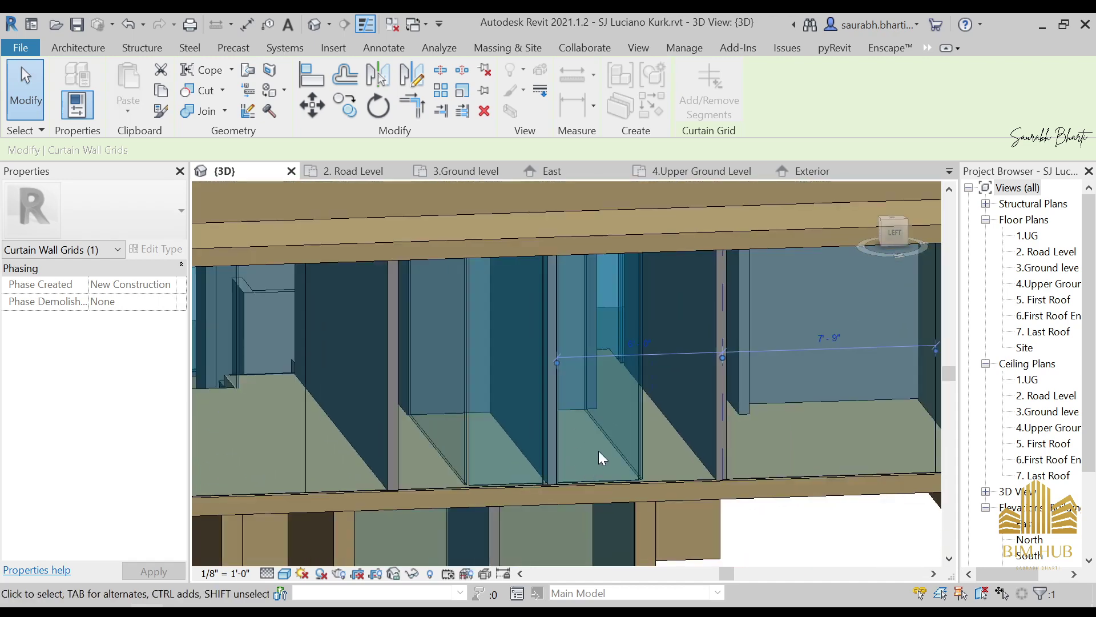
scroll(628, 434, "down", 4)
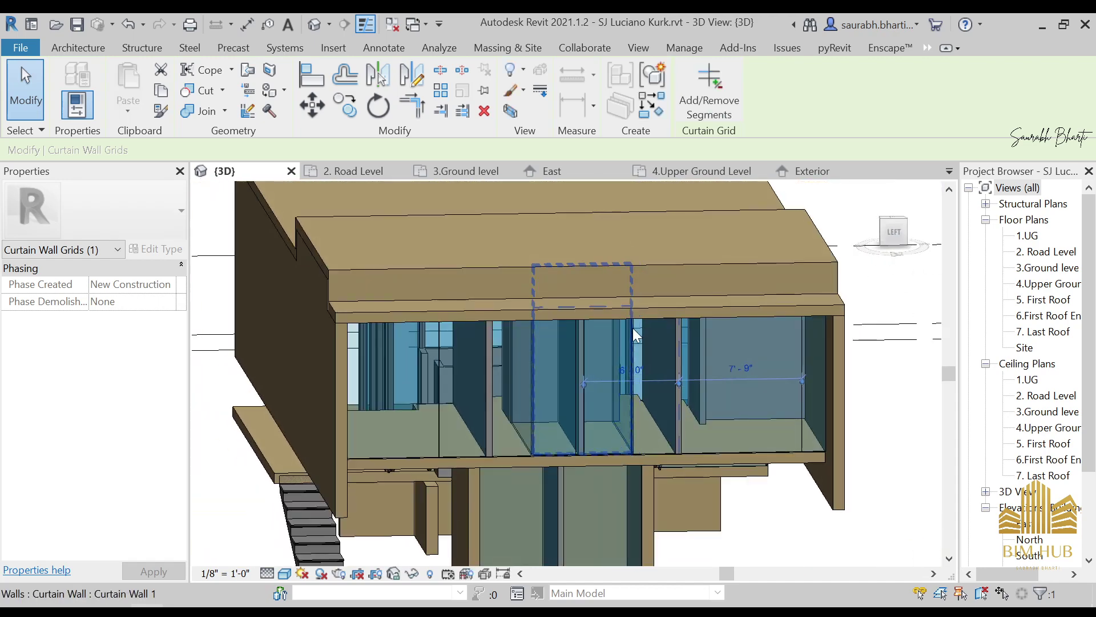
key("Escape")
Step: Inspect the middle partition's grid line and the inner curtain wall standing behind the upper rear glazing
scroll(580, 365, "up", 3)
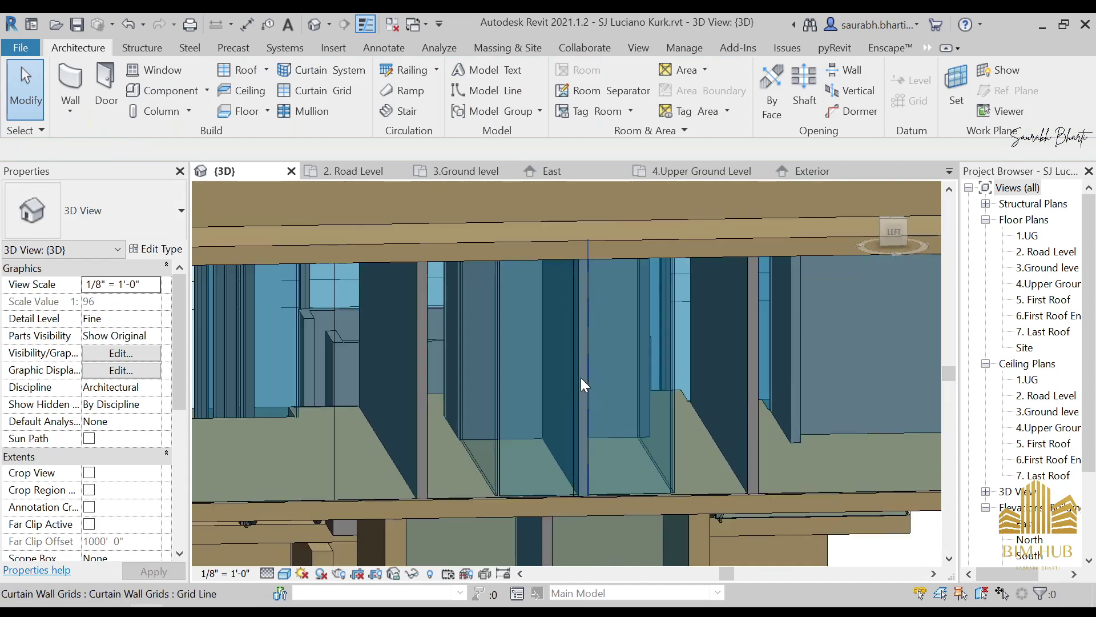
left_click(590, 378)
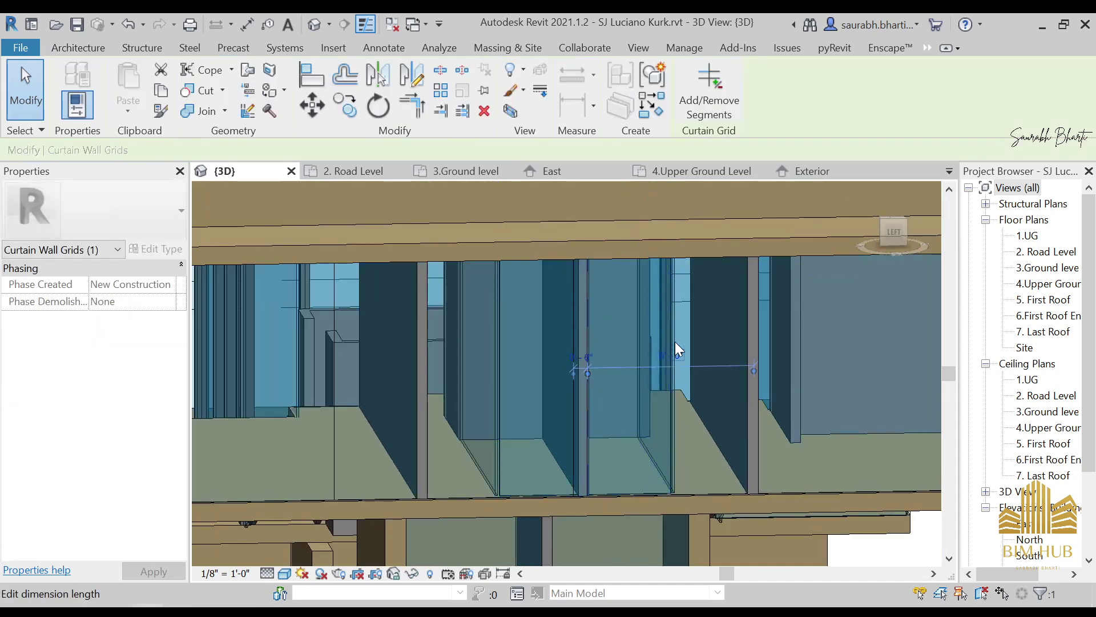
key("Escape")
left_click(673, 319)
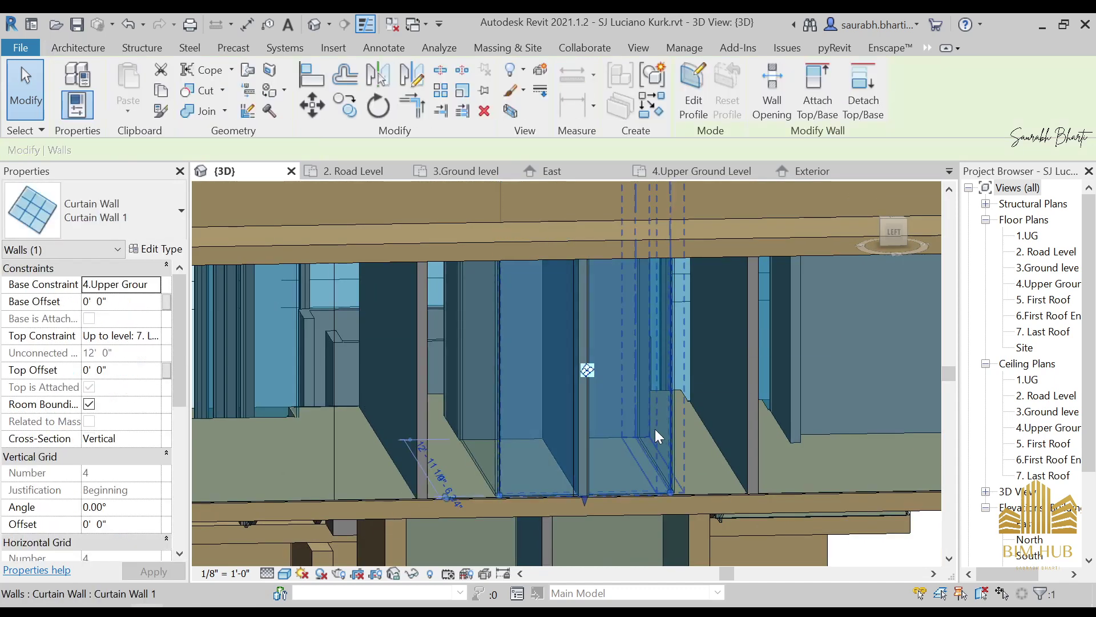
middle_click_drag(656, 430, 674, 460, "shift")
key("Escape")
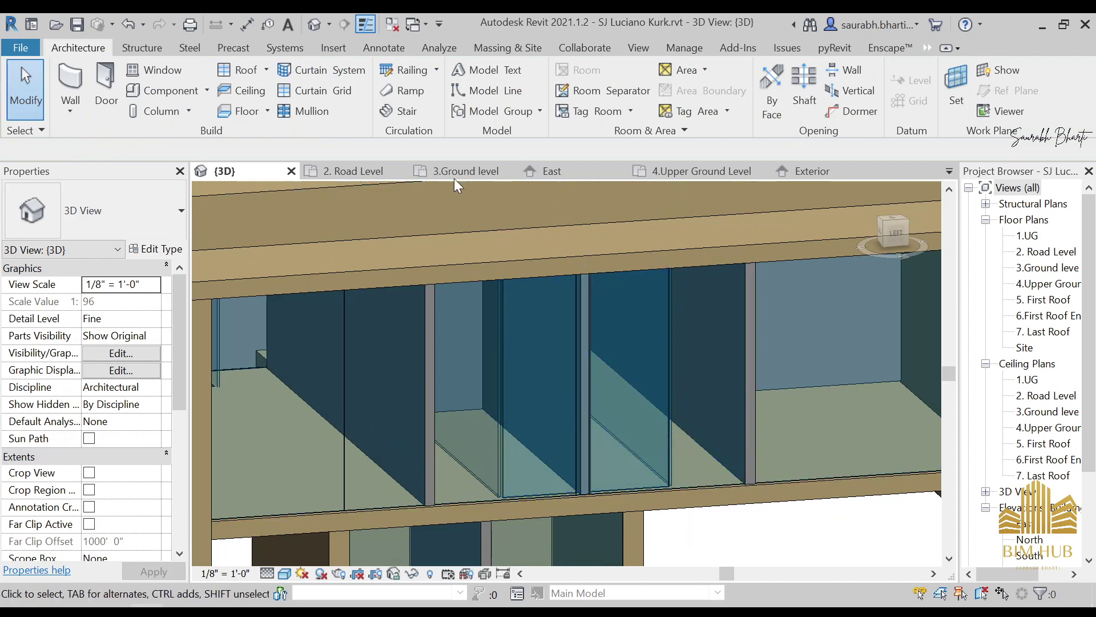
Step: Place a vertical grid line on the upper rear curtain wall in line with the inner curtain wall's nearer corner
key("c")
key("g")
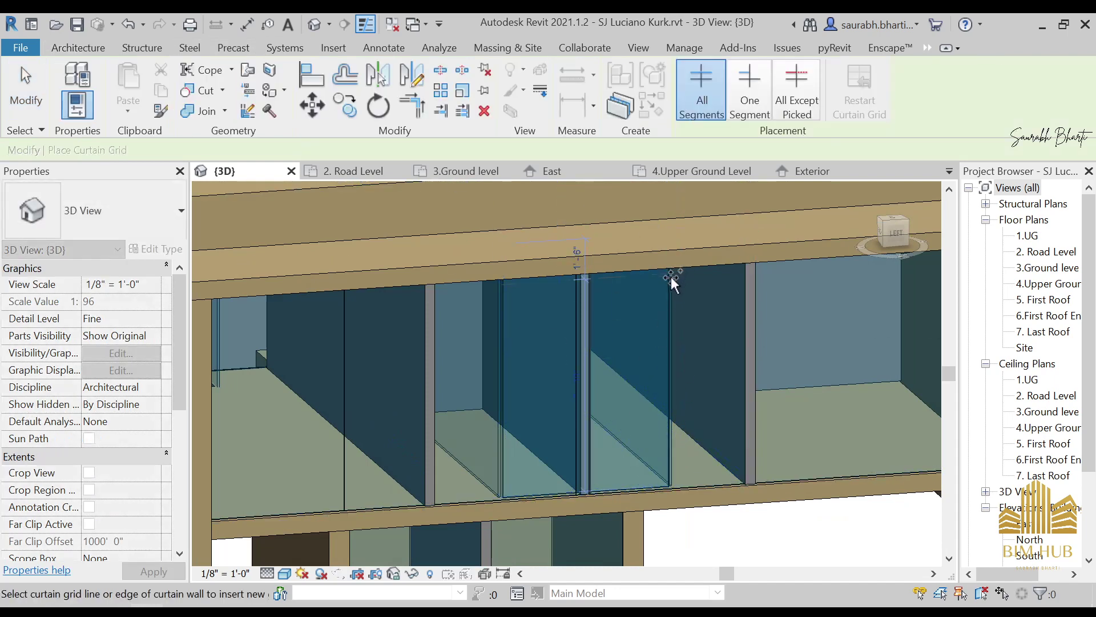
left_click(673, 484)
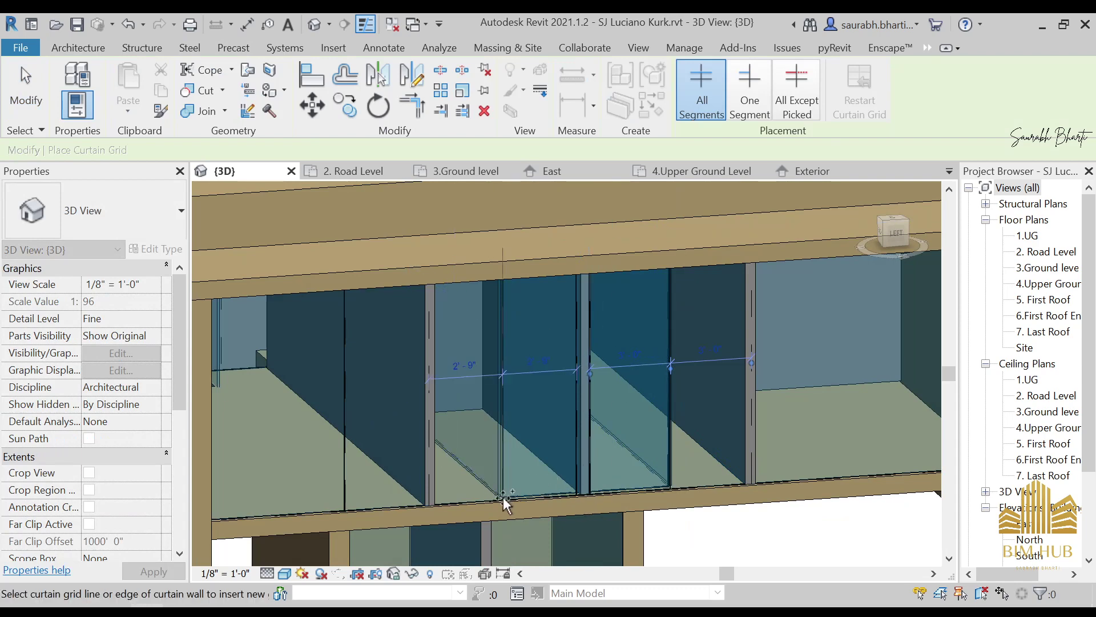
Step: Change the leftmost glazed panel of the upper rear curtain wall to the Family1 panel type
key("Escape")
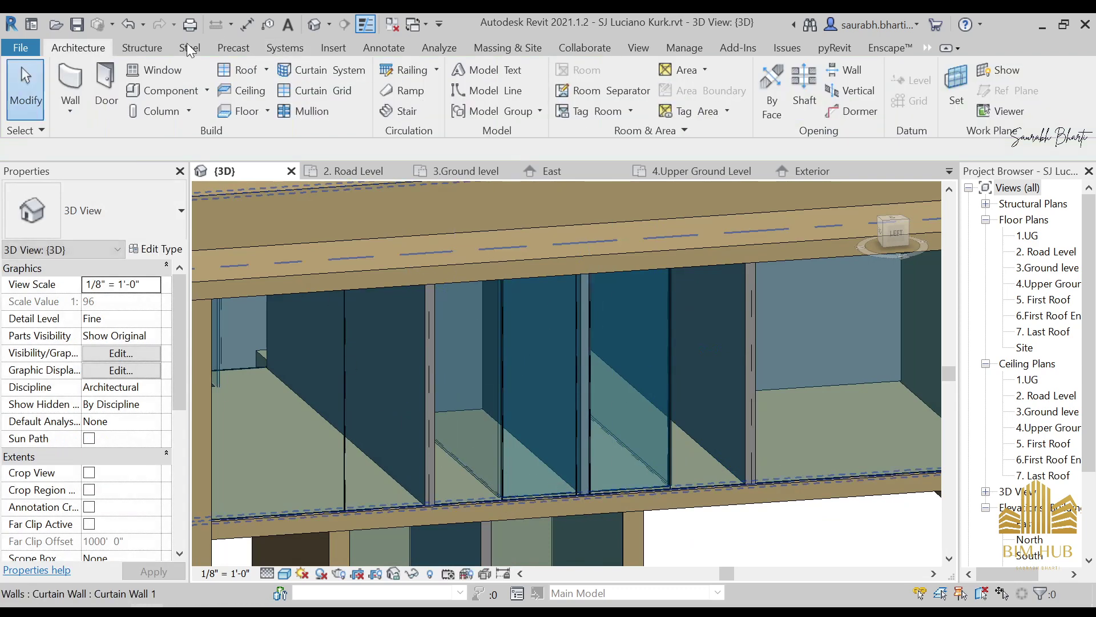
key("Tab")
key("Tab")
left_click(306, 511)
key("Escape")
key("Tab")
left_click(315, 512)
left_click(122, 225)
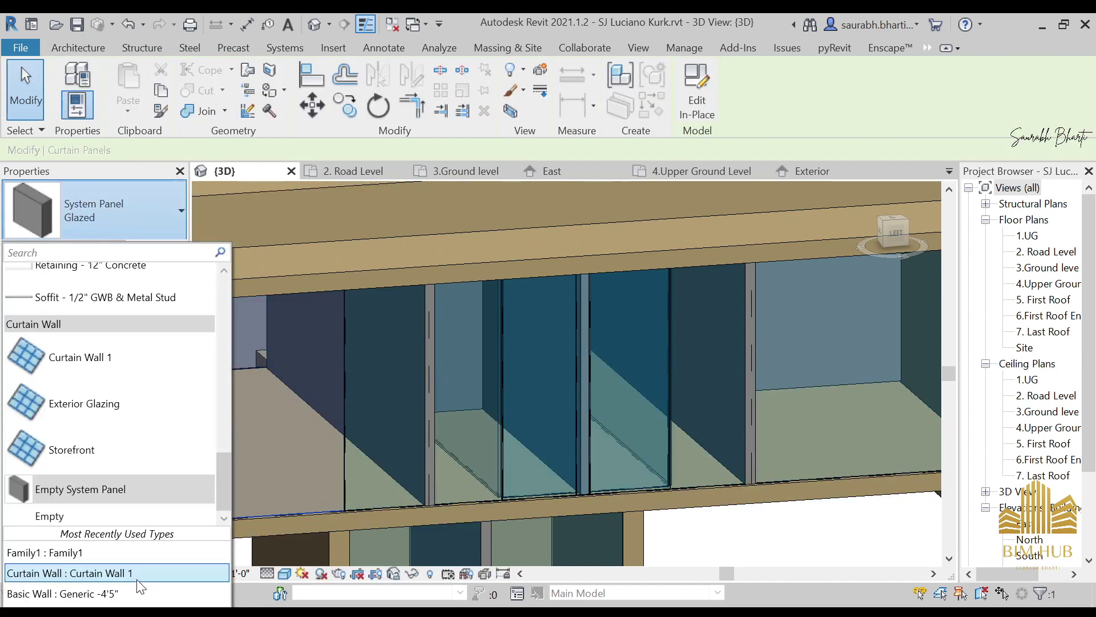
left_click(112, 552)
key("Escape")
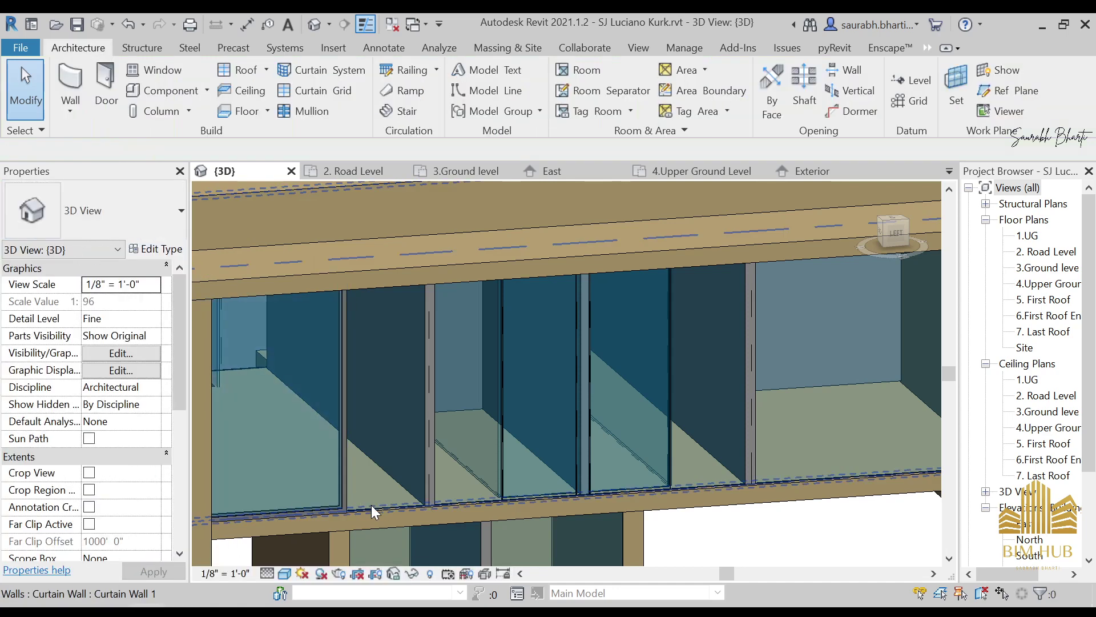
Step: Change the second and third panels from the left end of the upper rear curtain wall to Family1
key("Tab")
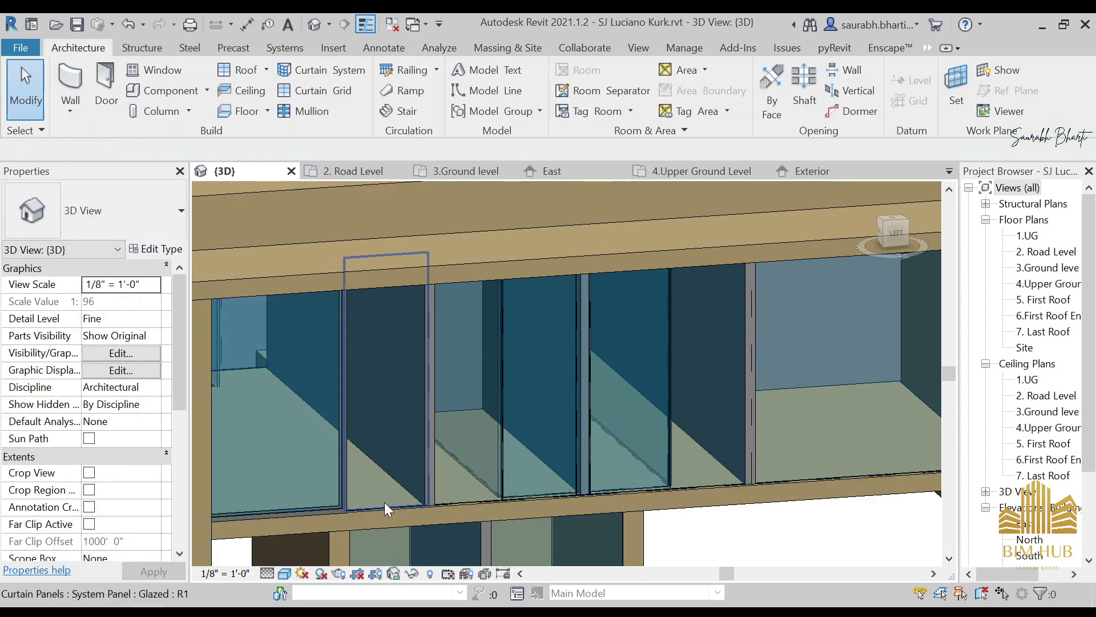
left_click(385, 502)
left_click(126, 218)
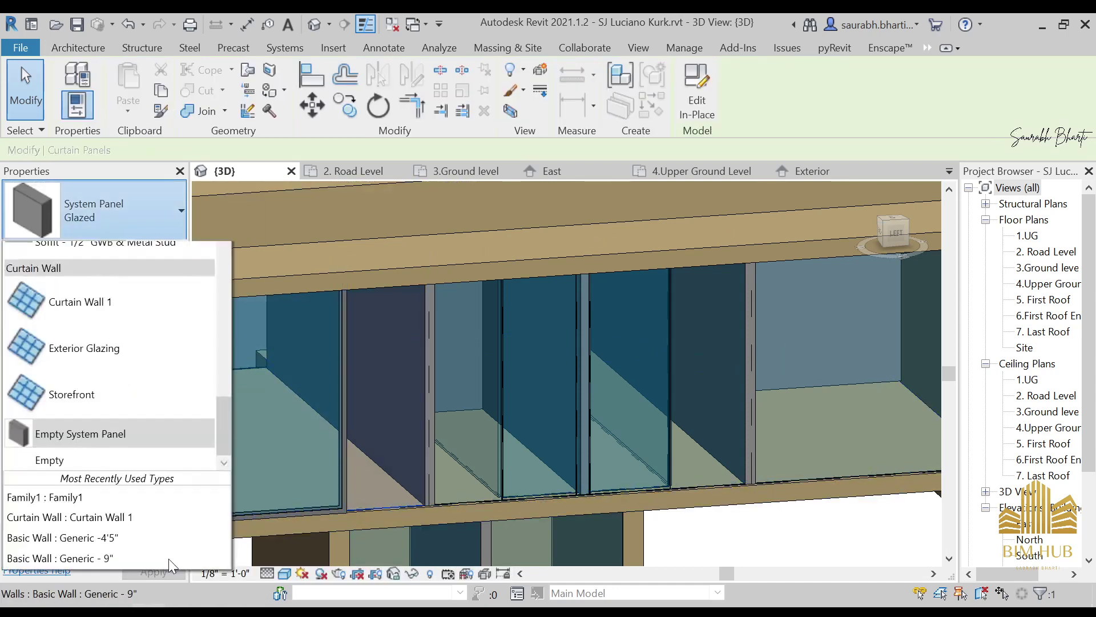
left_click(130, 557)
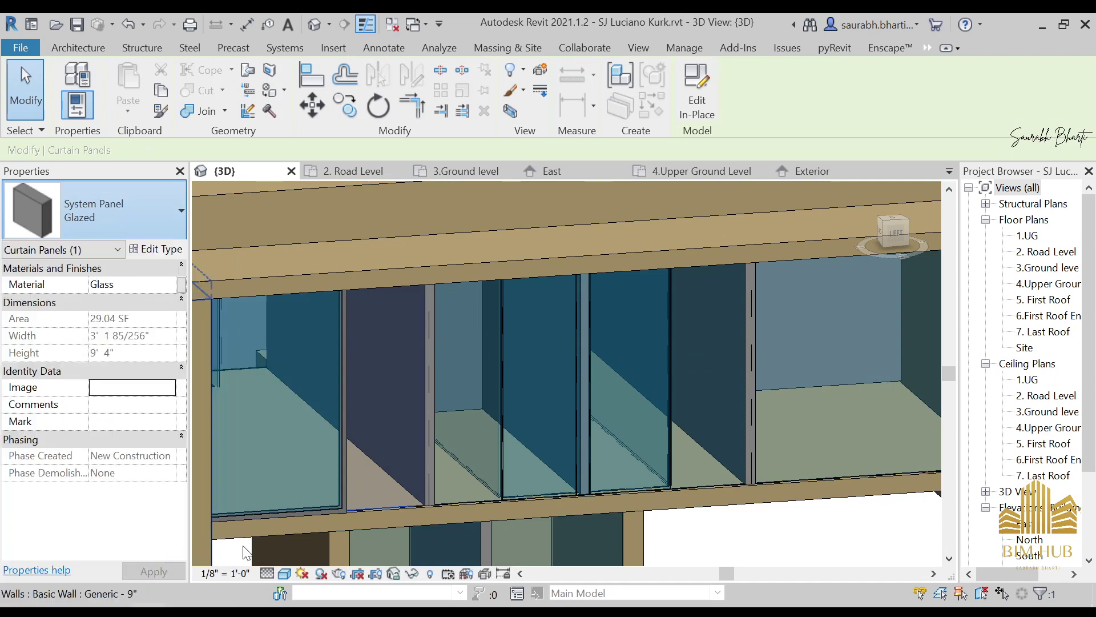
left_click(473, 496)
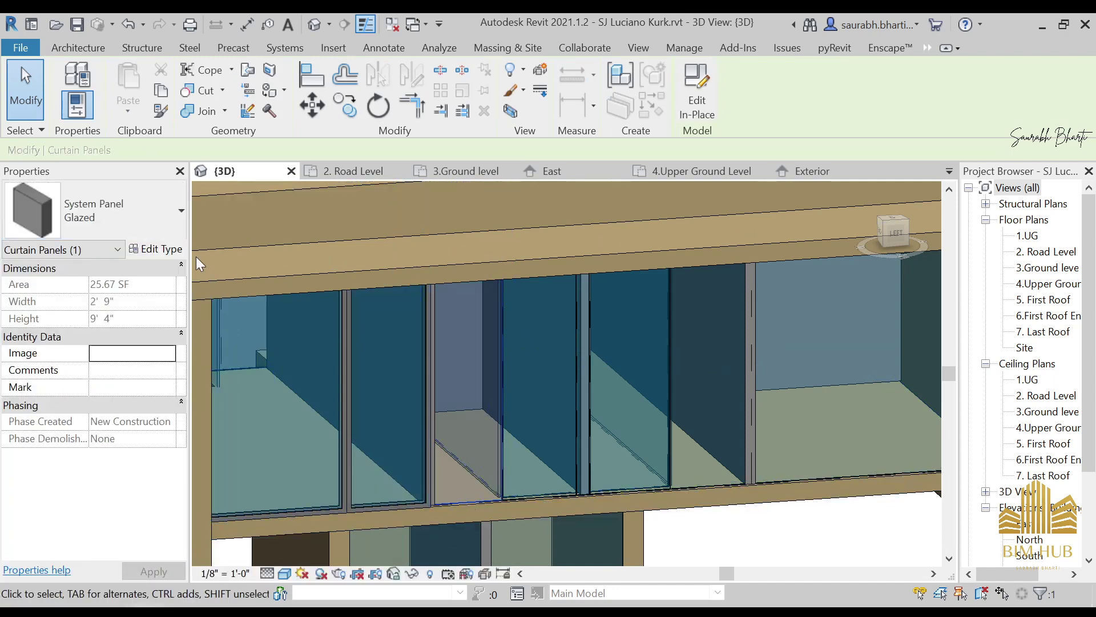
left_click(118, 222)
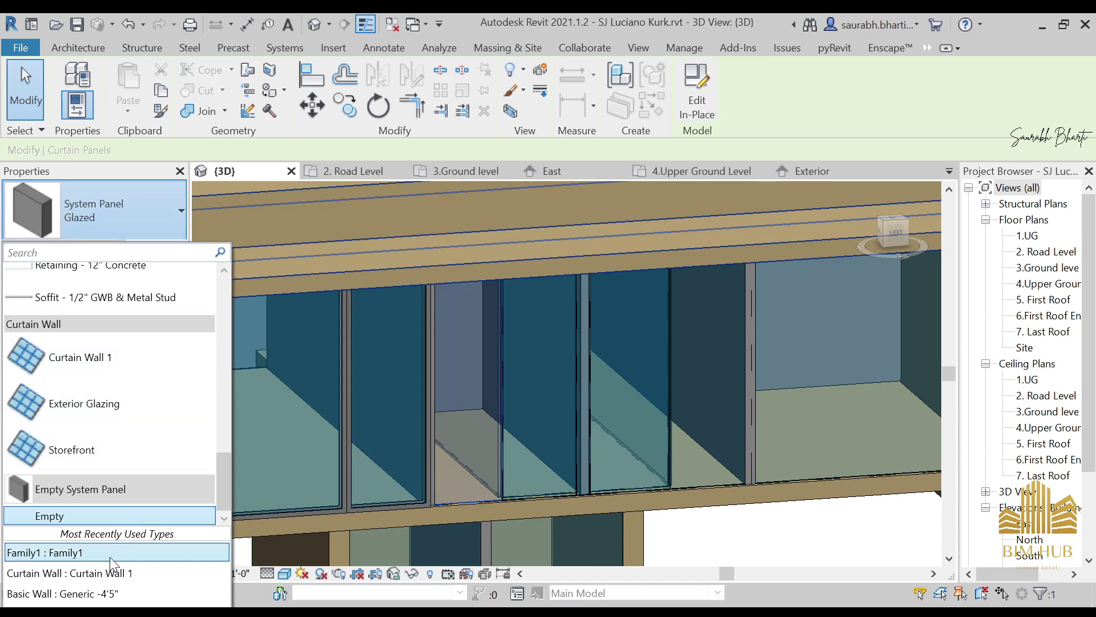
left_click(52, 552)
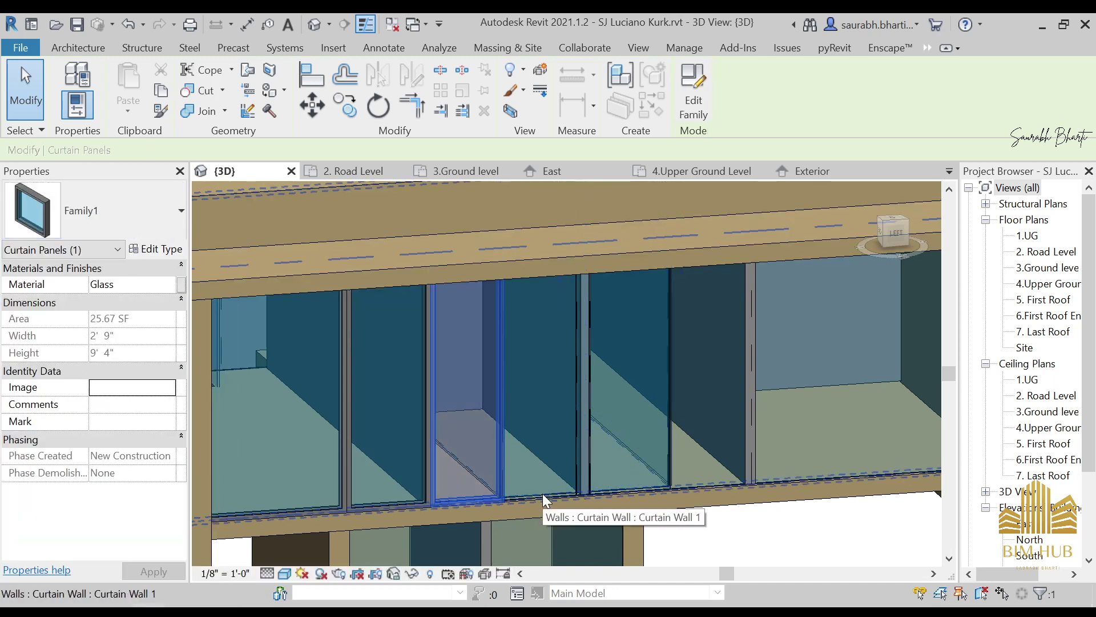
Step: Change the two glazed panels on either side of the narrow middle strip in the upper rear curtain wall to Family1
left_click(521, 484)
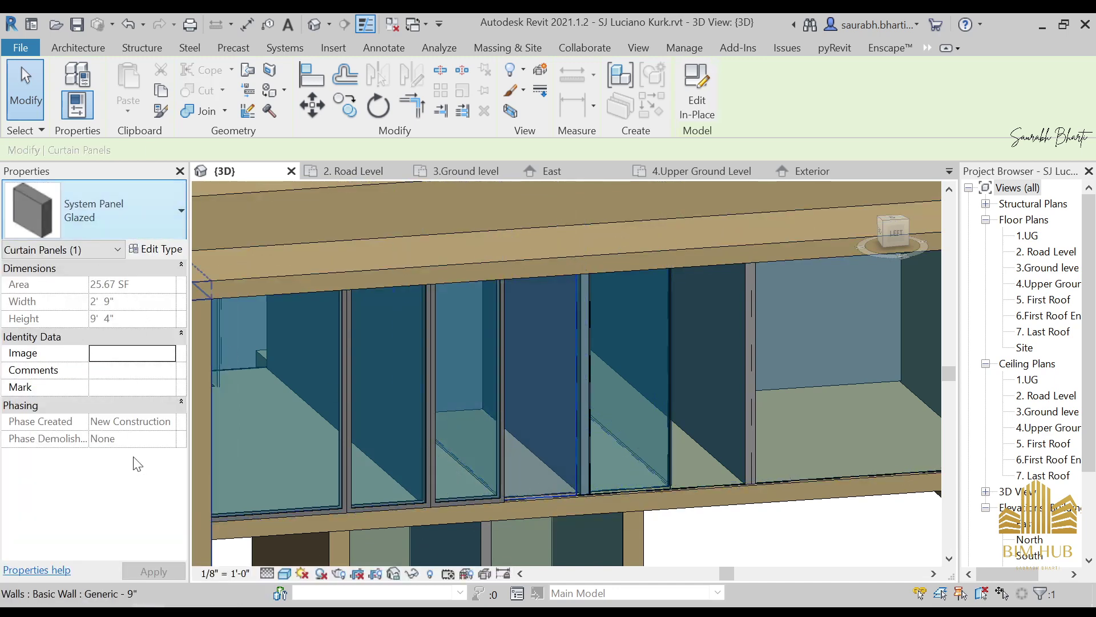
left_click(97, 210)
left_click(392, 558)
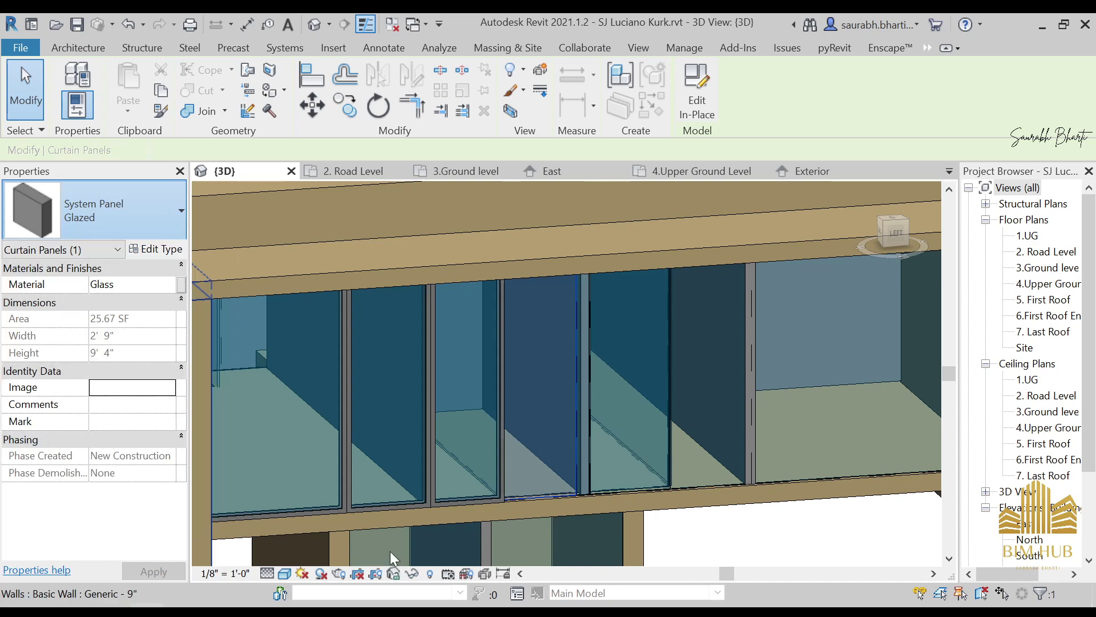
left_click(640, 483)
left_click(641, 483)
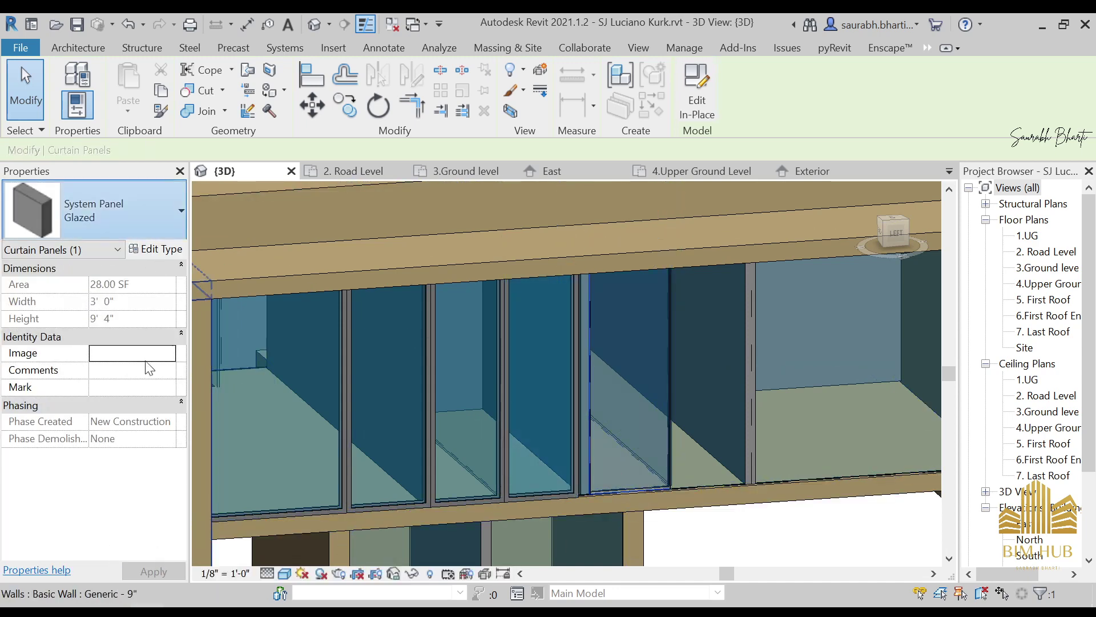
left_click(97, 211)
left_click(93, 550)
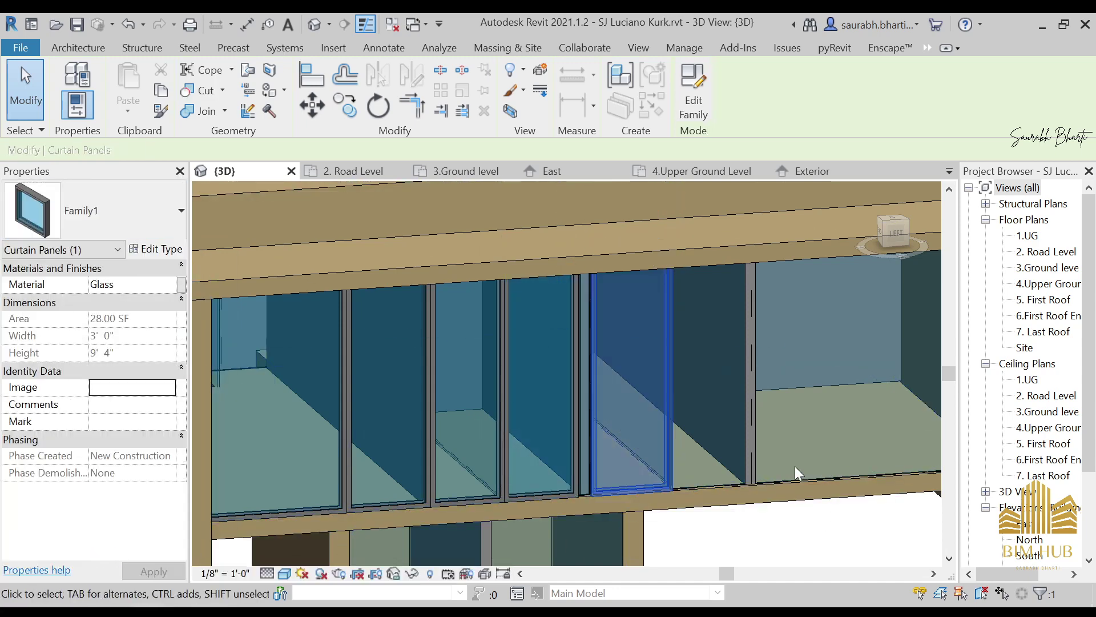
Step: Change the glazed panel just before the wide right-hand bay of the upper rear curtain wall to Family1
key("Tab")
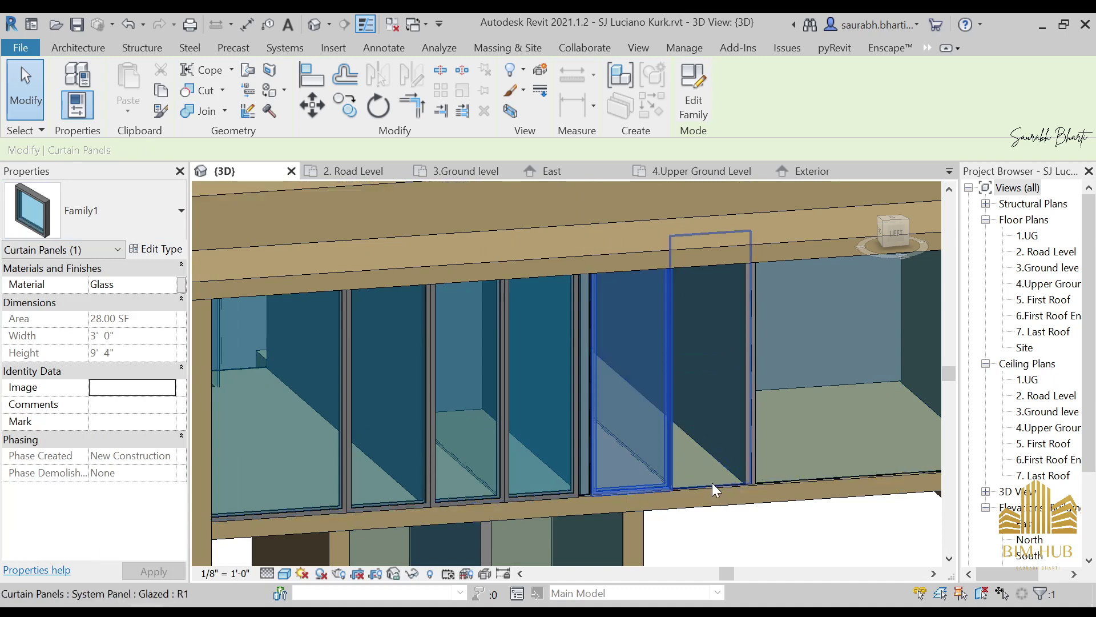
left_click(711, 482)
left_click(101, 218)
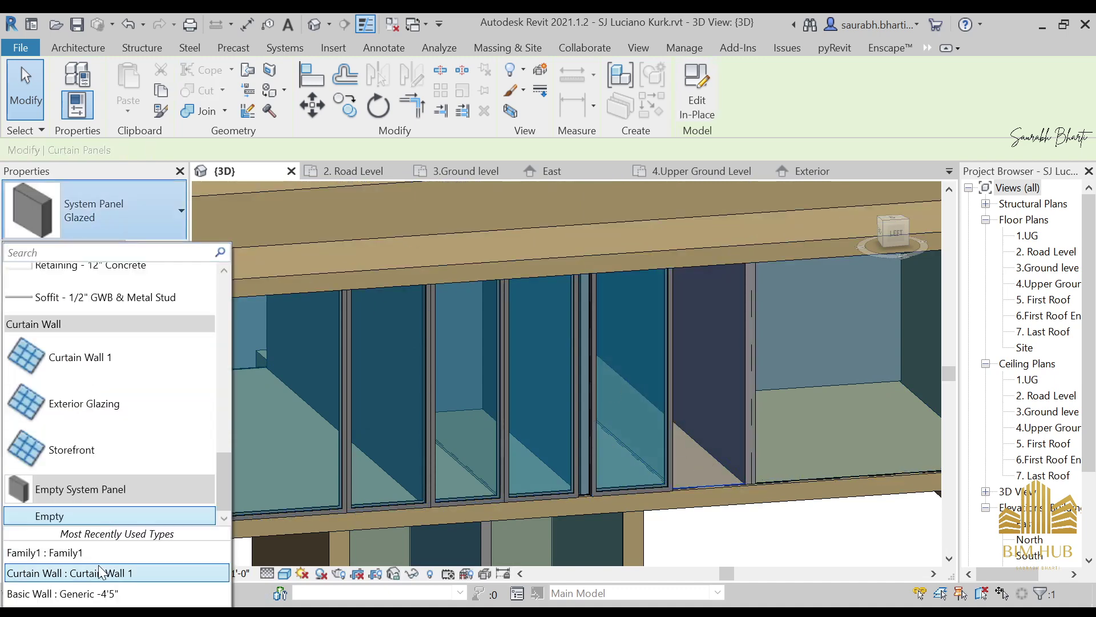
left_click(107, 556)
Step: Change the wide glazed panel near the right end of the upper rear curtain wall to Family1
middle_click_drag(683, 547, 504, 565)
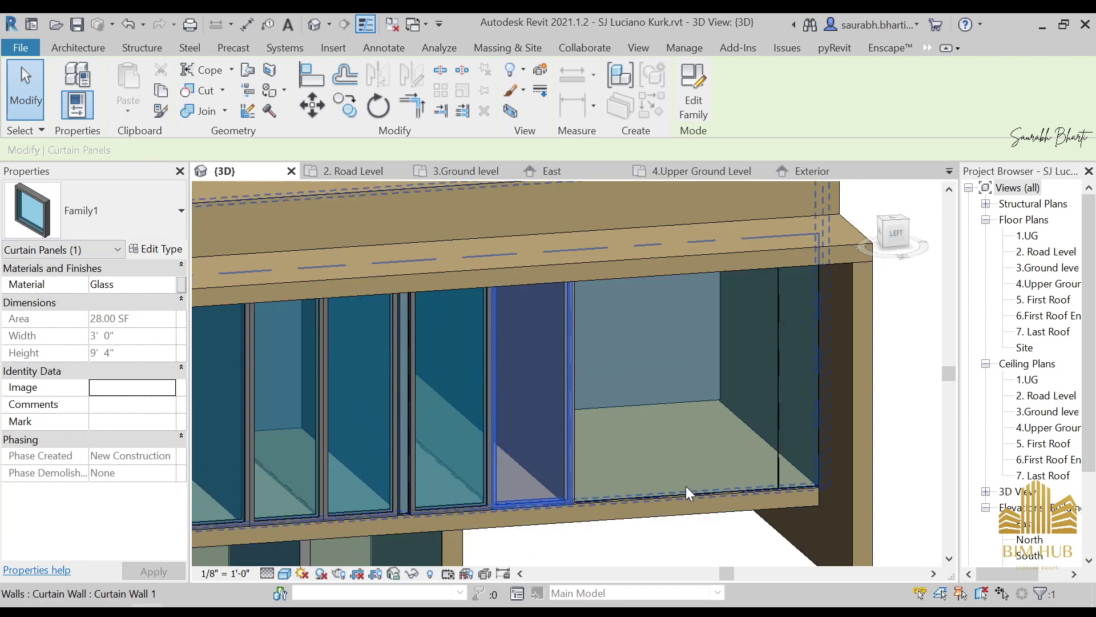
key("Tab")
left_click(687, 487)
key("Escape")
scroll(686, 487, "up", 2)
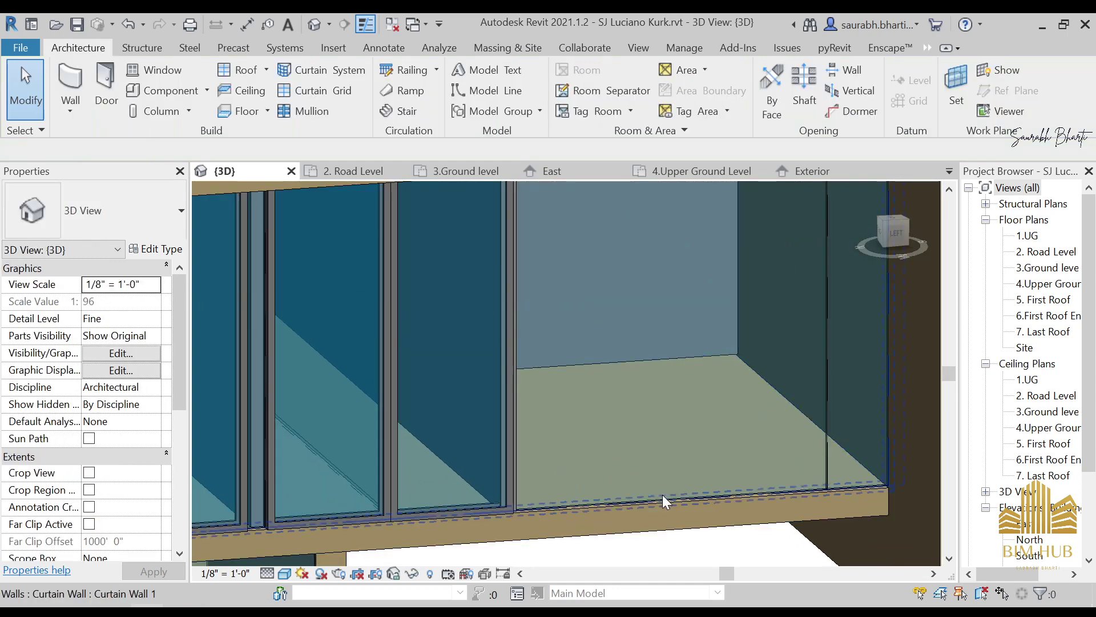
key("Tab")
left_click(662, 495)
scroll(706, 403, "down", 1)
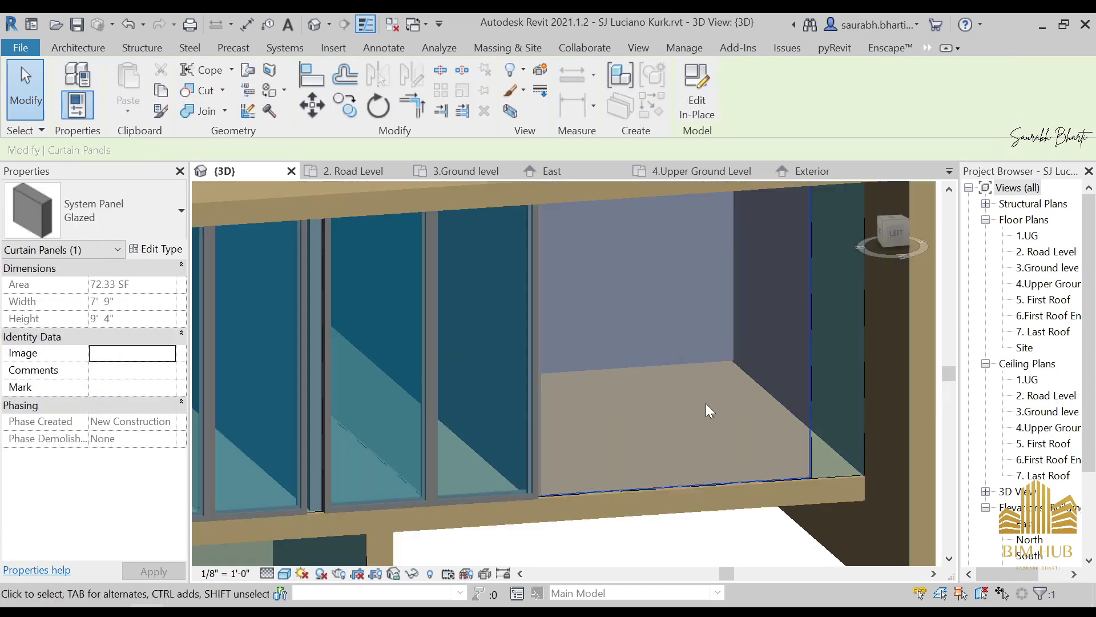
scroll(708, 399, "down", 1)
left_click(122, 214)
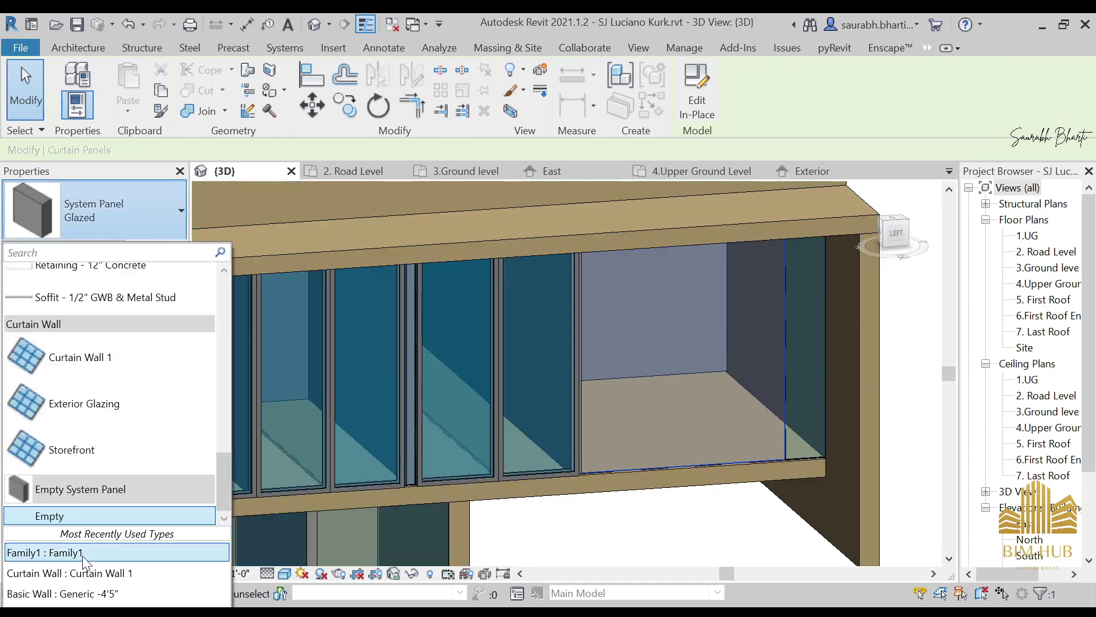
left_click(86, 552)
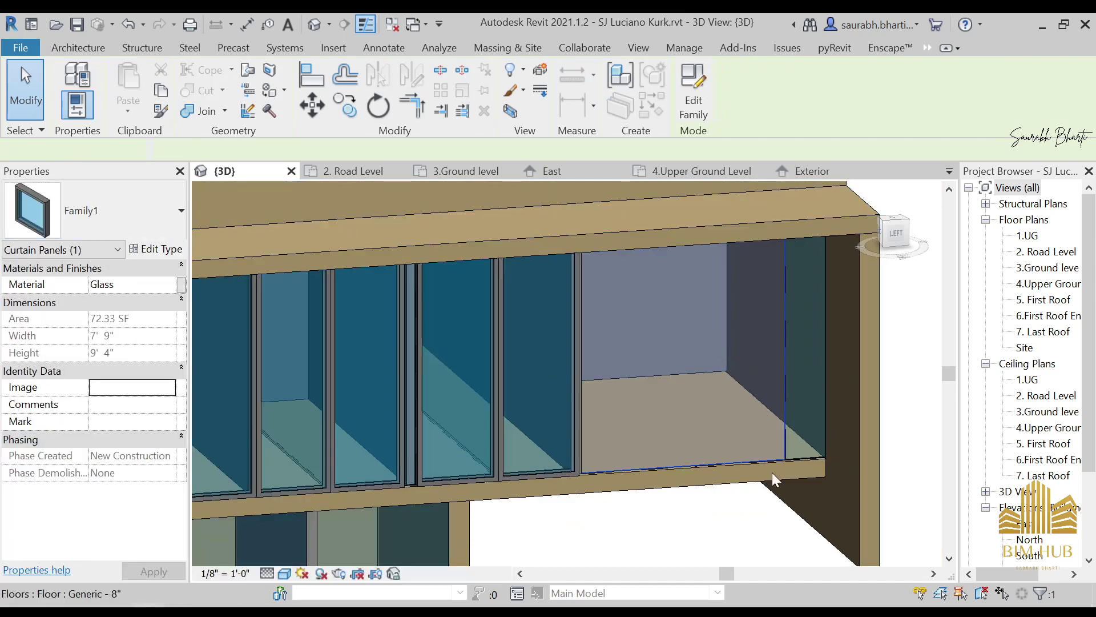
Step: Change the narrow end panel at the right edge of the upper rear curtain wall to Family1
left_click(808, 457)
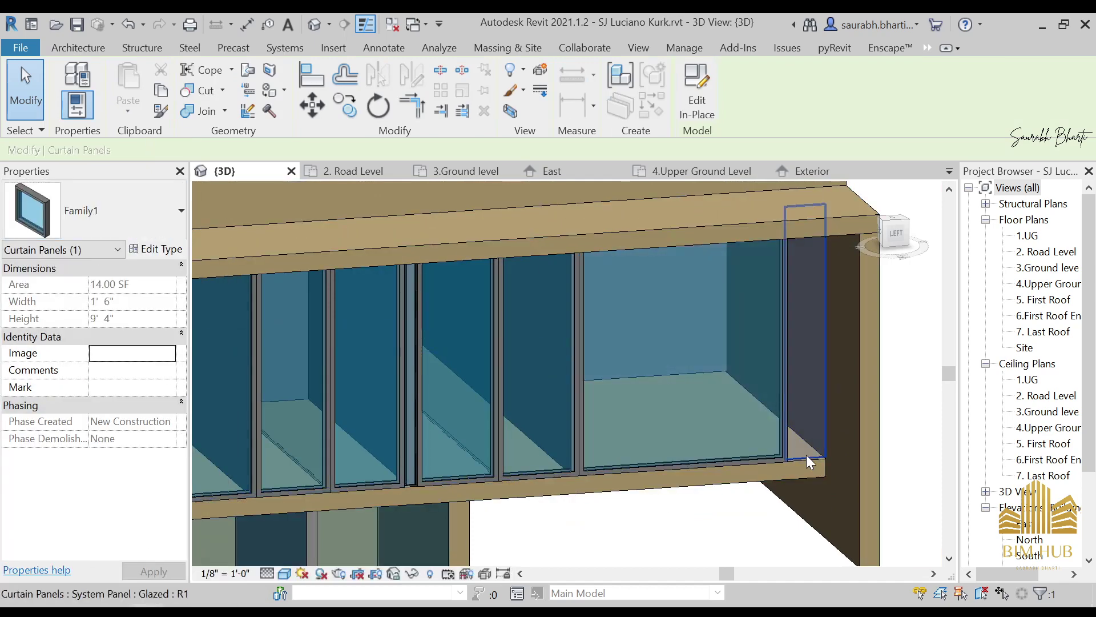
left_click(97, 221)
left_click(108, 547)
scroll(746, 501, "down", 2)
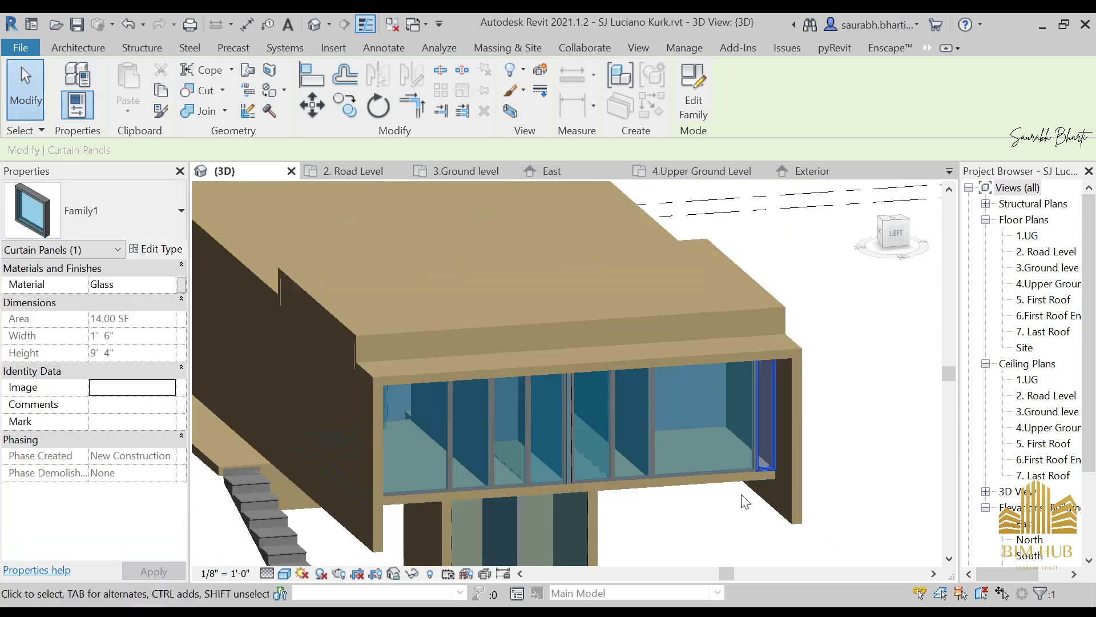
left_click(733, 525)
Step: Move the grid line left of the narrow middle strip so it sits 3' from the previous grid line
middle_click_drag(733, 525, 718, 481, "shift")
scroll(565, 425, "up", 2)
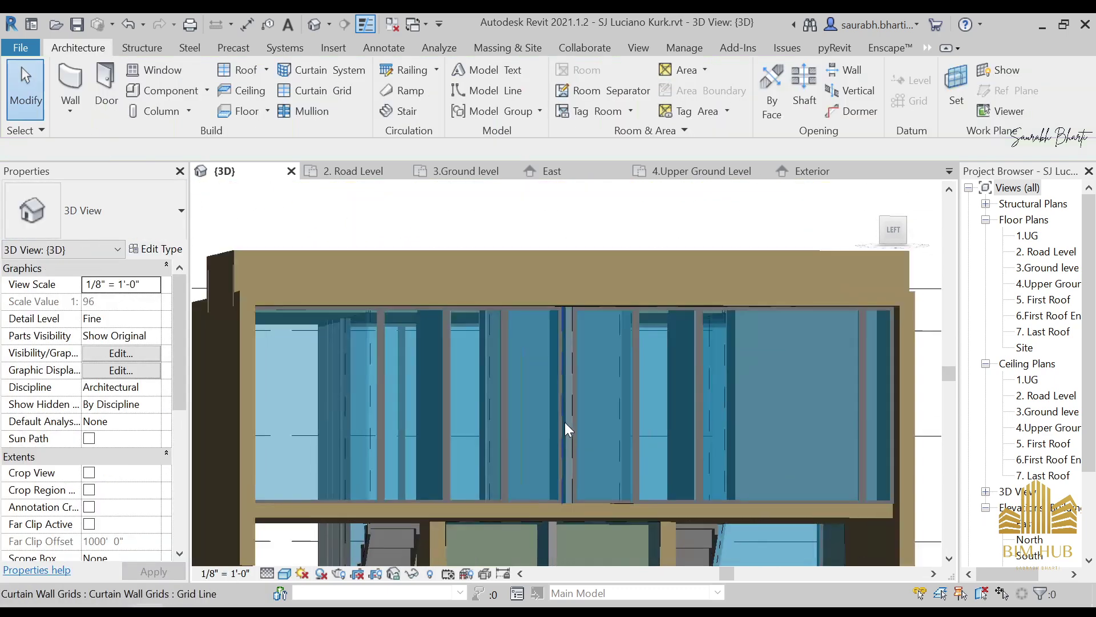
scroll(564, 423, "up", 5)
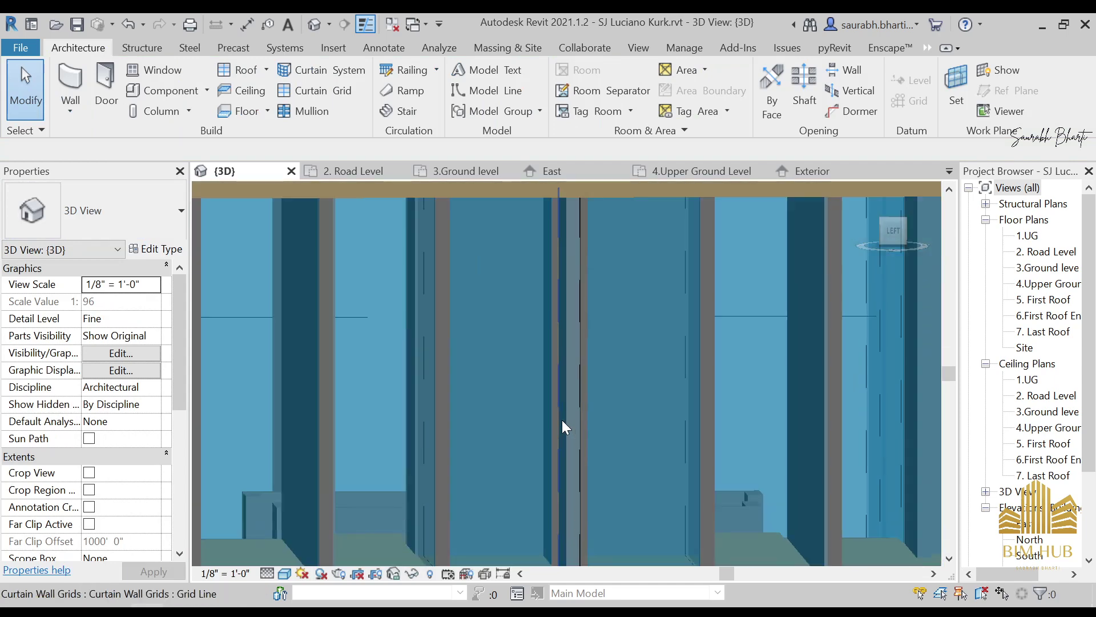
left_click(561, 421)
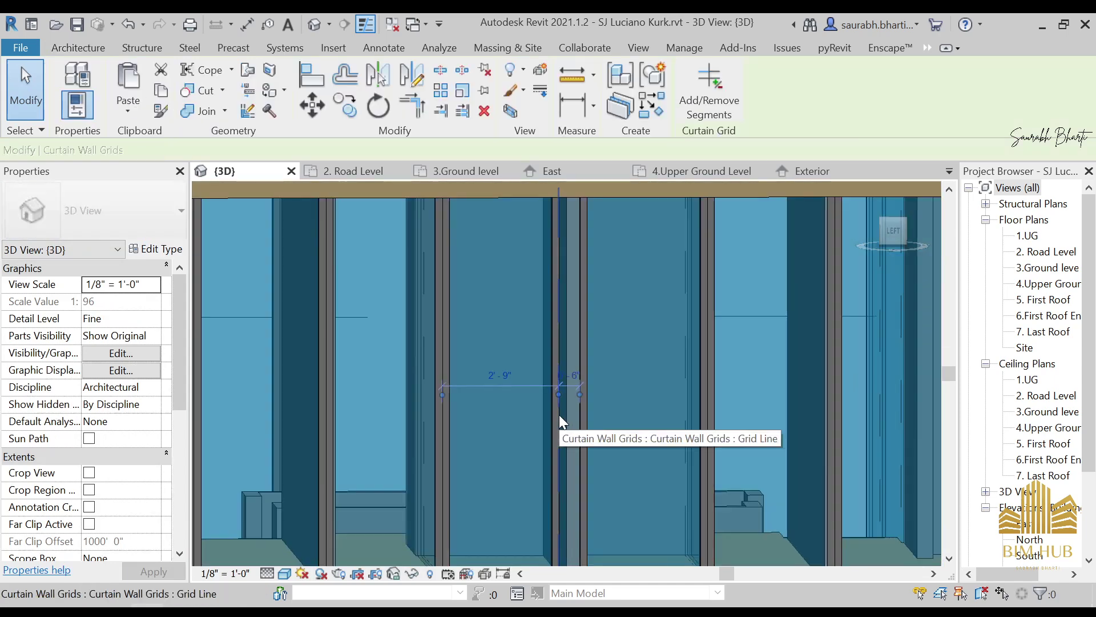
scroll(565, 399, "up", 2)
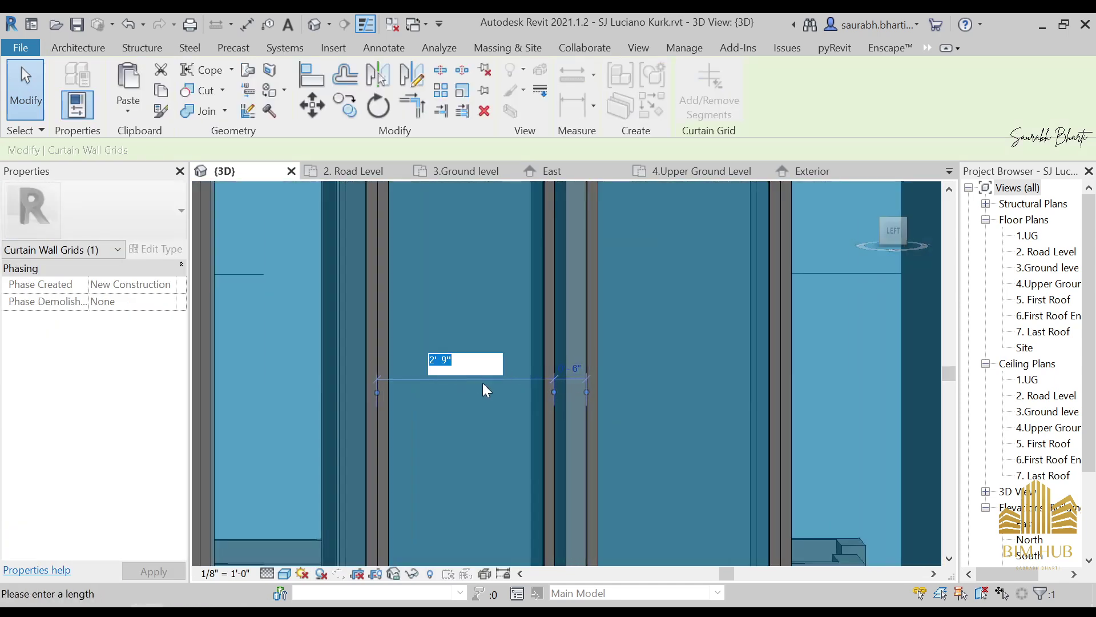
type("3")
key("Return")
scroll(521, 392, "down", 2)
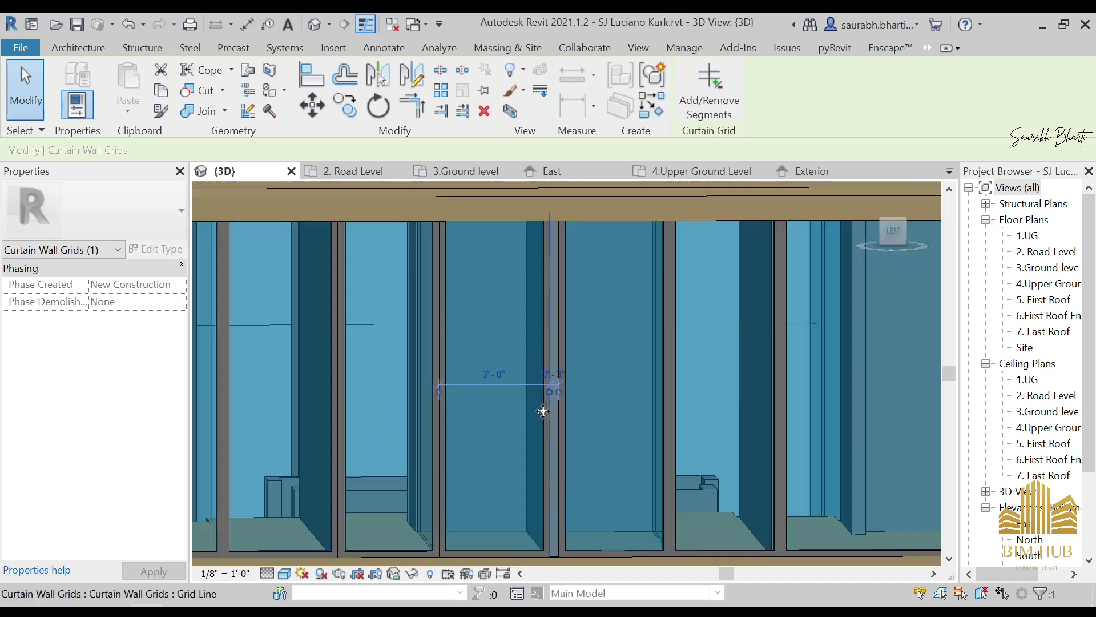
middle_click_drag(542, 409, 538, 459, "shift")
key("Escape")
Step: Compare the upper rear curtain wall's framed panels with the reference photo Back VIew.jpg
scroll(607, 426, "down", 3)
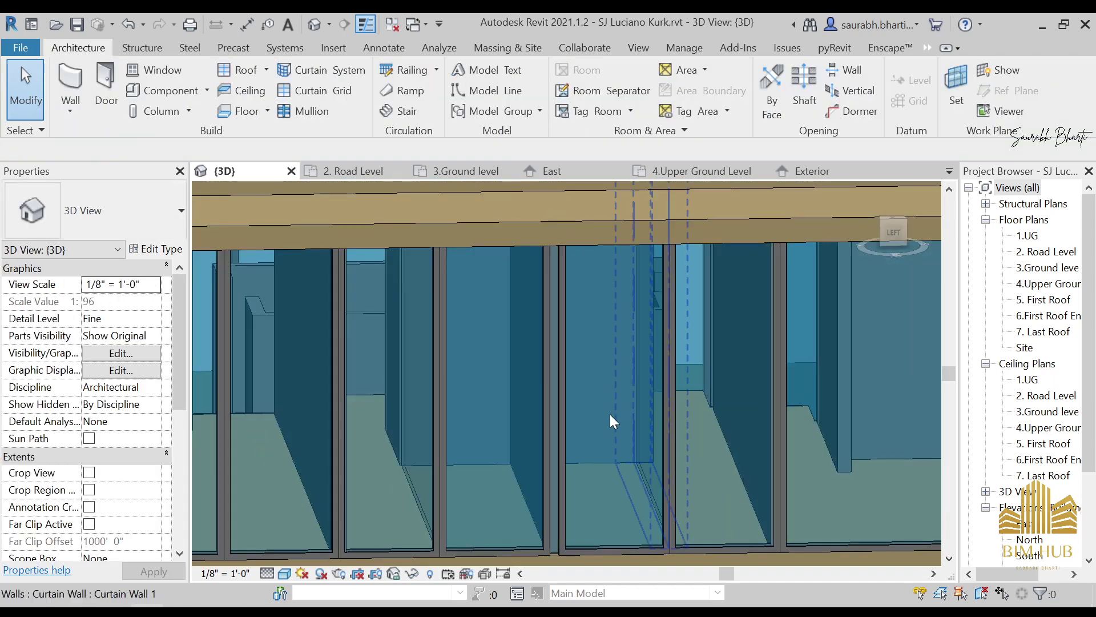
middle_click_drag(610, 414, 669, 449, "shift")
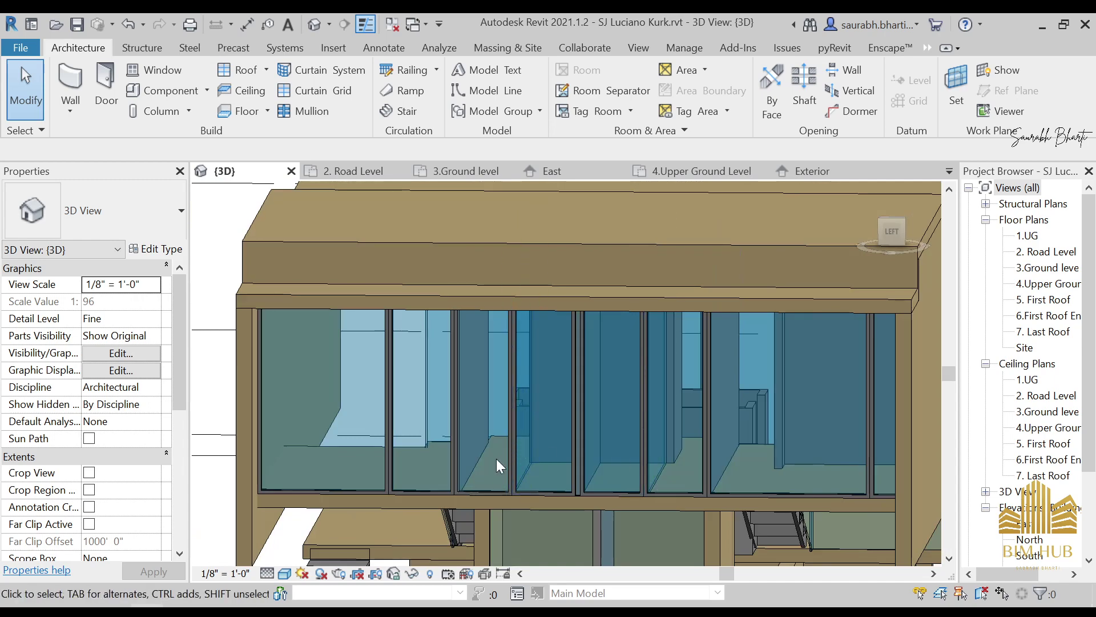
left_click(212, 611)
scroll(389, 329, "up", 3)
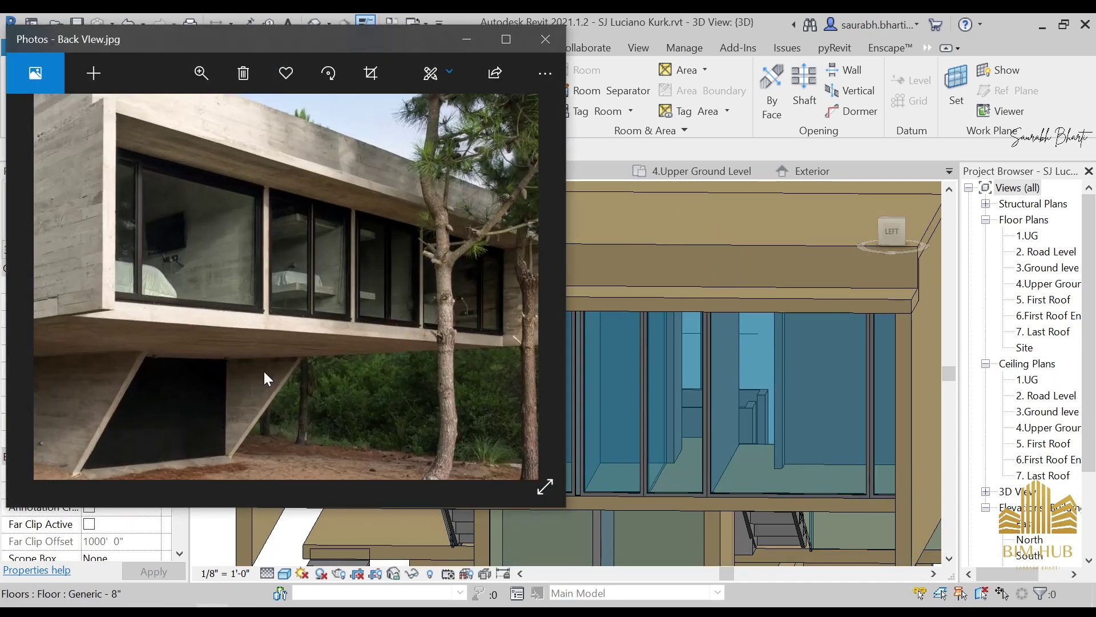
left_click(465, 40)
Step: Select the grid line at the second partition from the left and open the 4.Upper Ground Level floor plan
scroll(427, 406, "up", 5)
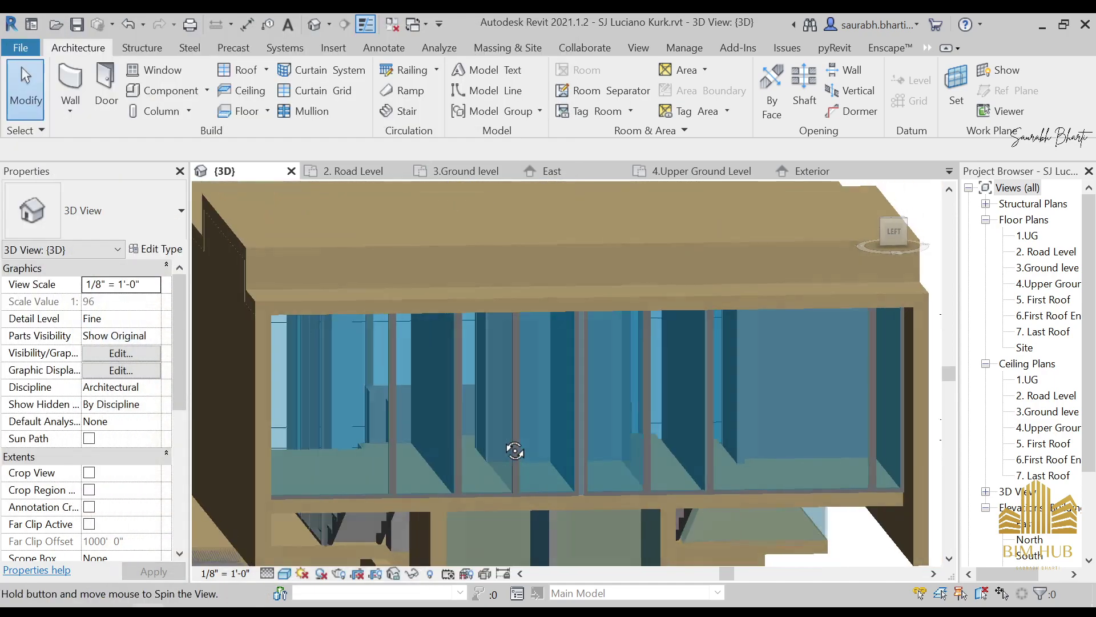
left_click(458, 405)
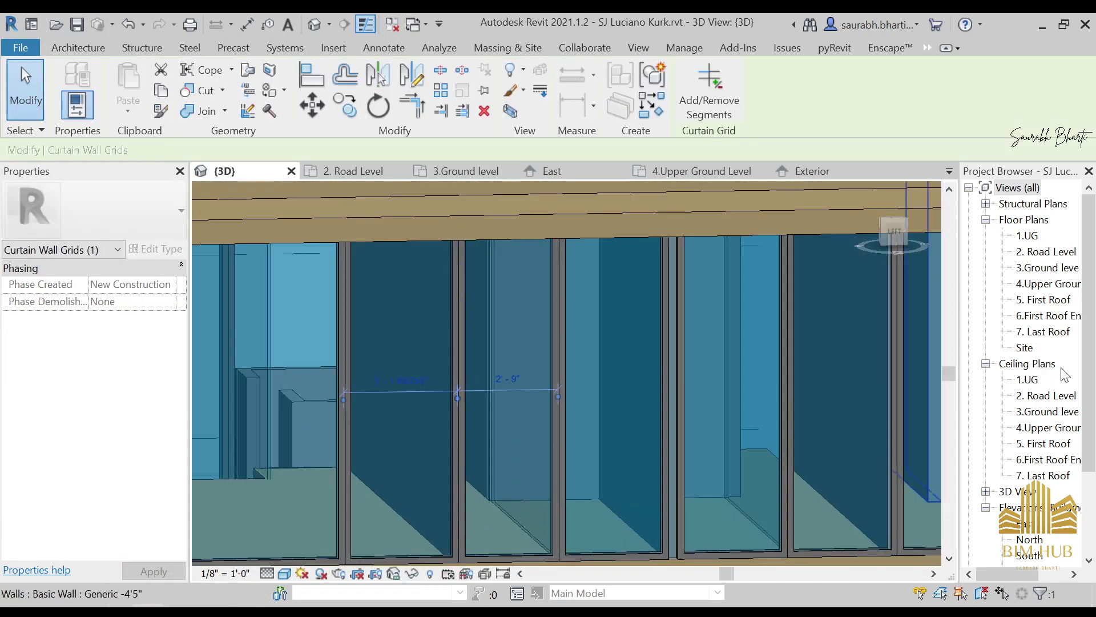
double_click(1048, 283)
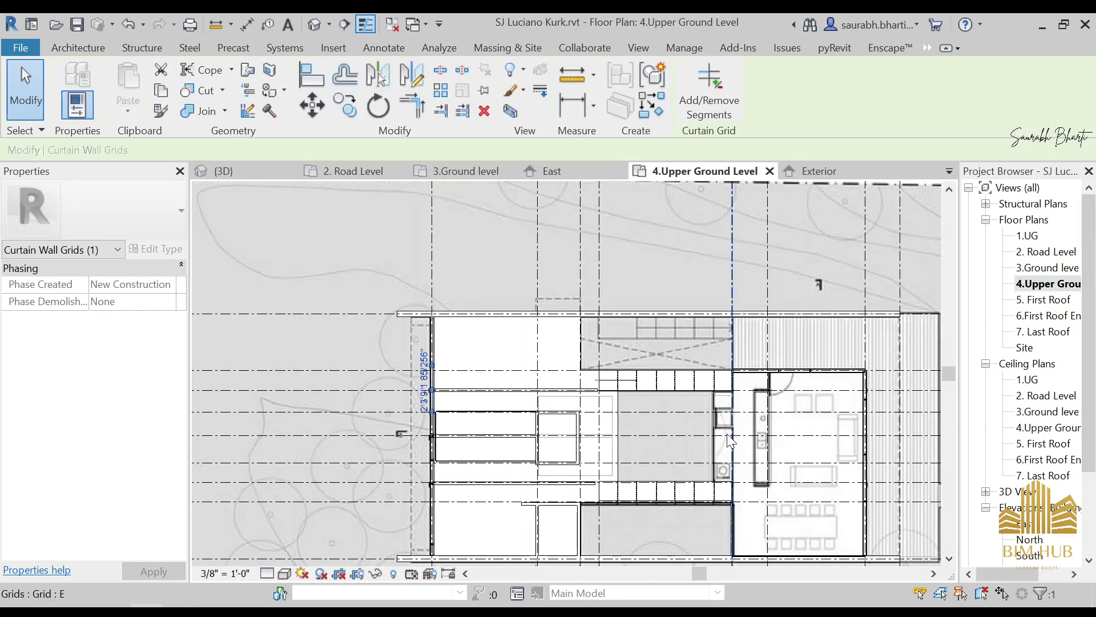
scroll(455, 350, "up", 3)
key("Escape")
Step: Extend the rear end of the Generic -4'5" partition through the rear curtain wall to its outer face
scroll(358, 358, "up", 3)
left_click(358, 354)
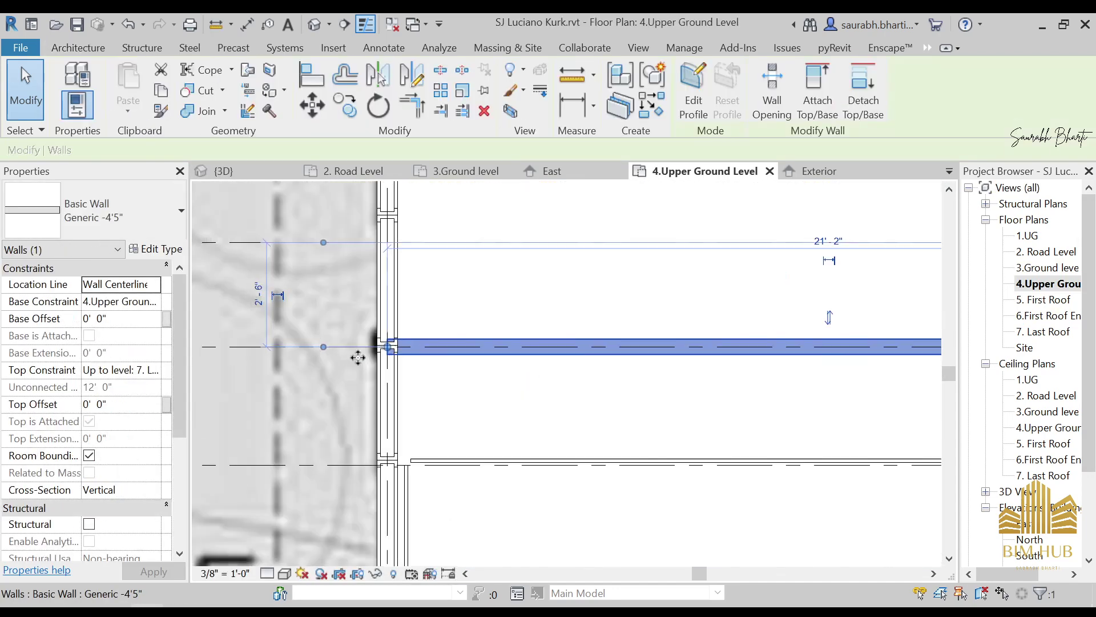
scroll(357, 357, "up", 2)
scroll(423, 364, "up", 2)
left_click_drag(426, 331, 370, 332)
scroll(375, 334, "down", 2)
key("Escape")
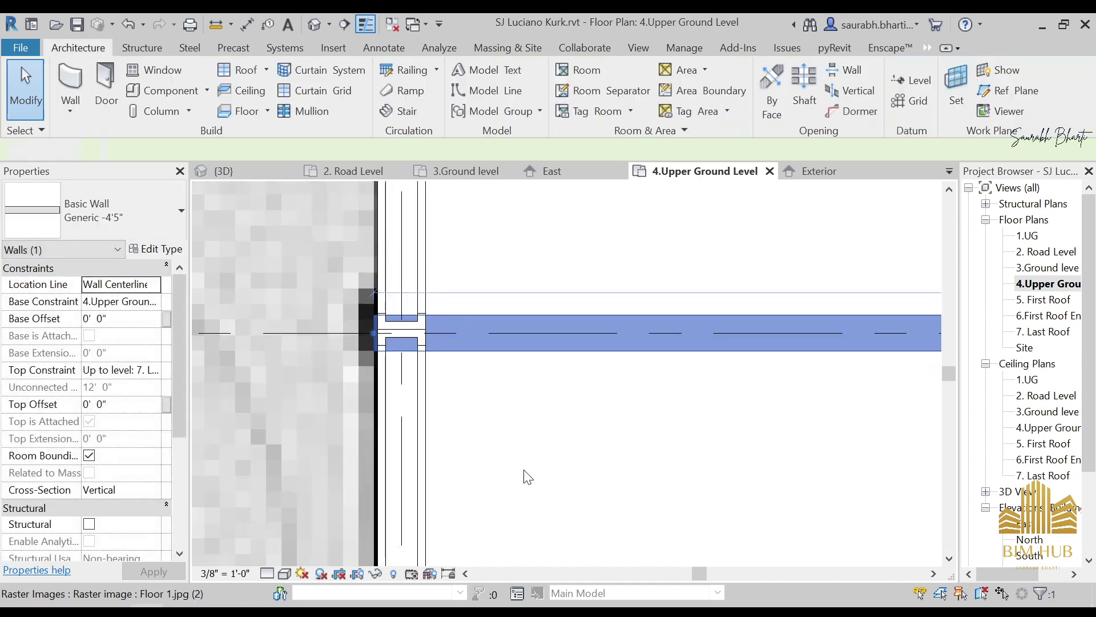
Step: Align the rear end of the Generic -4'5" partition flush with the outer face of the rear curtain wall
scroll(457, 331, "up", 2)
left_click(502, 313)
scroll(323, 340, "up", 1)
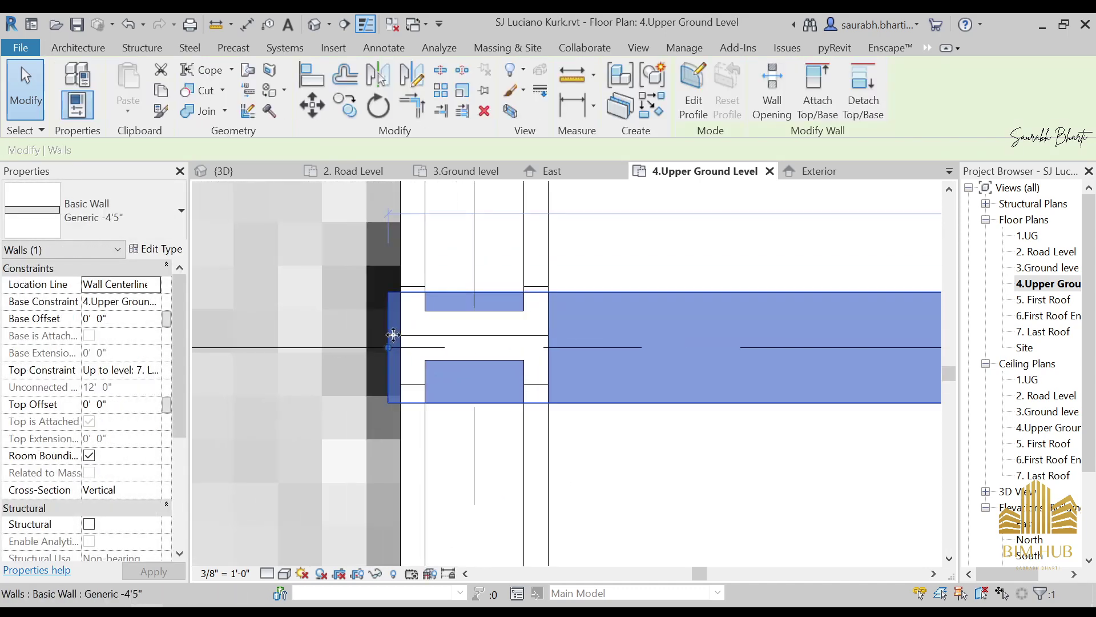
key("r")
key("s")
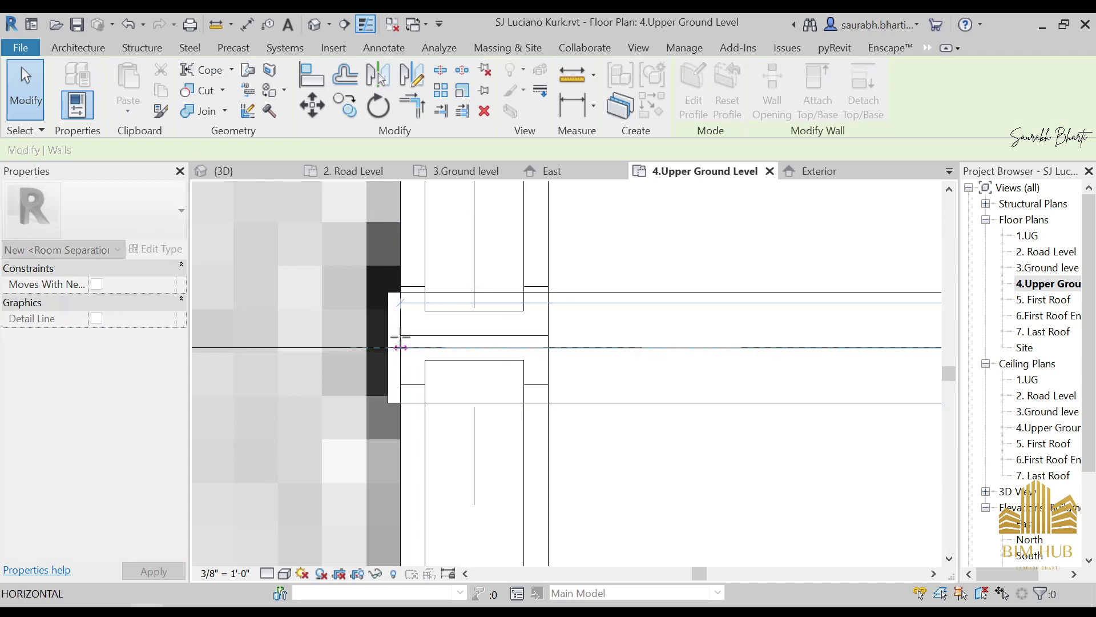
key("Escape")
key("Escape")
left_click(447, 354)
scroll(632, 514, "down", 3)
scroll(615, 413, "up", 1)
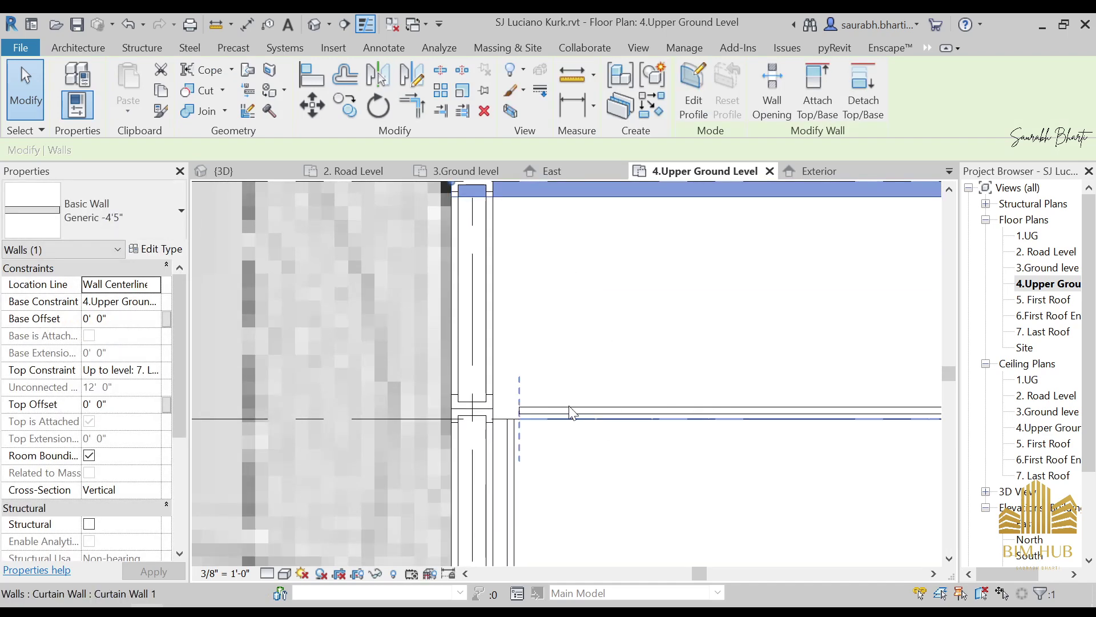
Step: Extend the rear end of the adjacent Curtain Wall 1 partition through the rear glazing to its outer face
scroll(517, 421, "up", 2)
key("Escape")
scroll(502, 421, "up", 1)
left_click(491, 424)
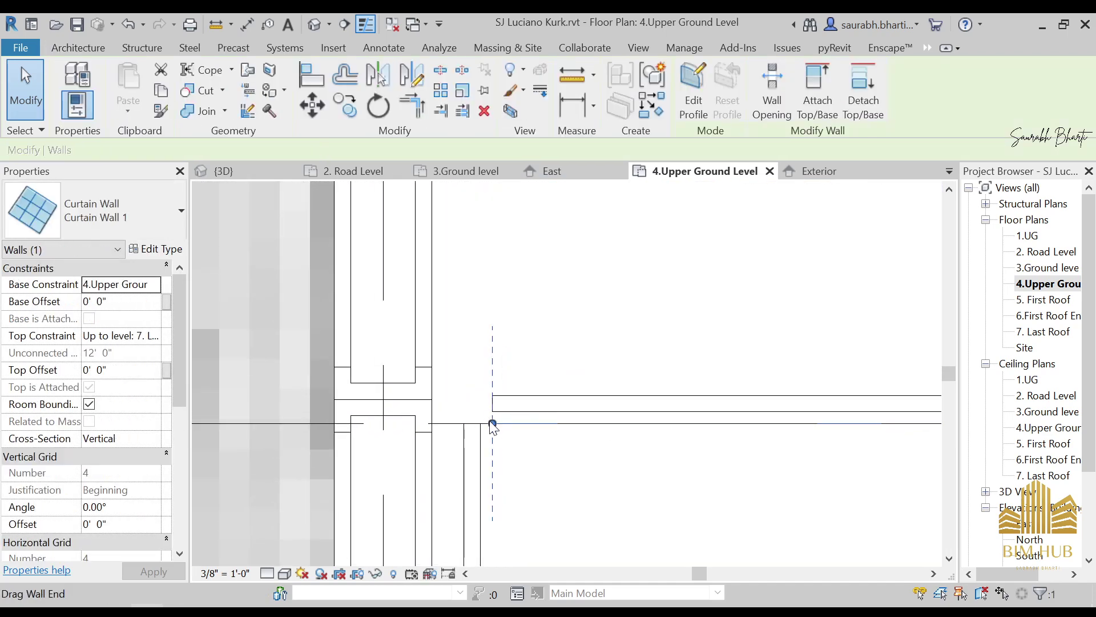
key("r")
key("s")
key("Escape")
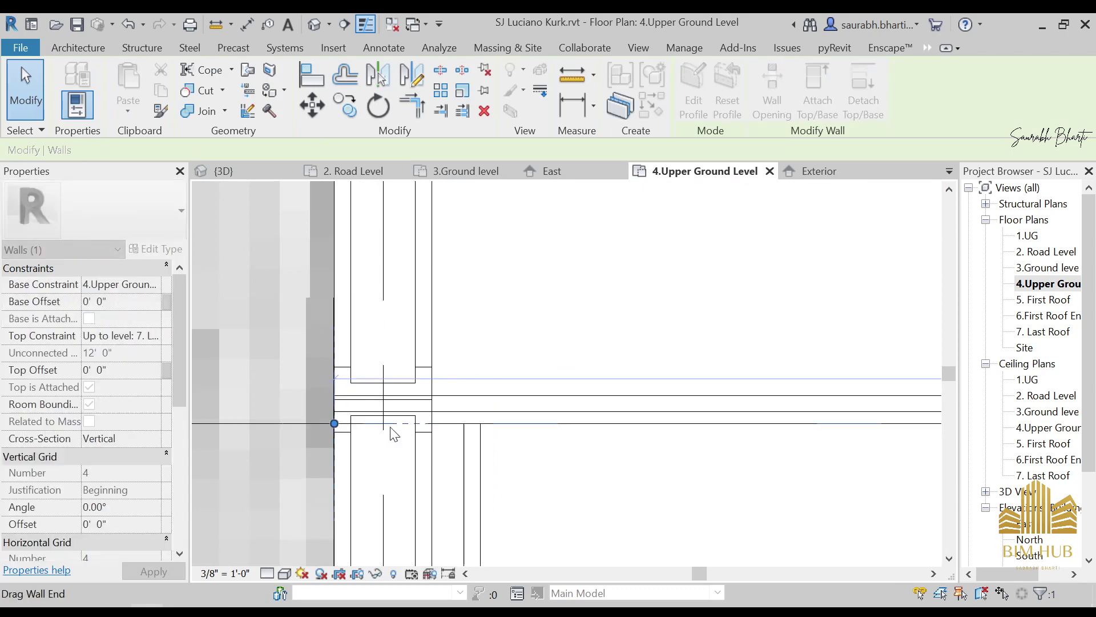
key("Escape")
left_click(658, 393)
scroll(659, 393, "down", 3)
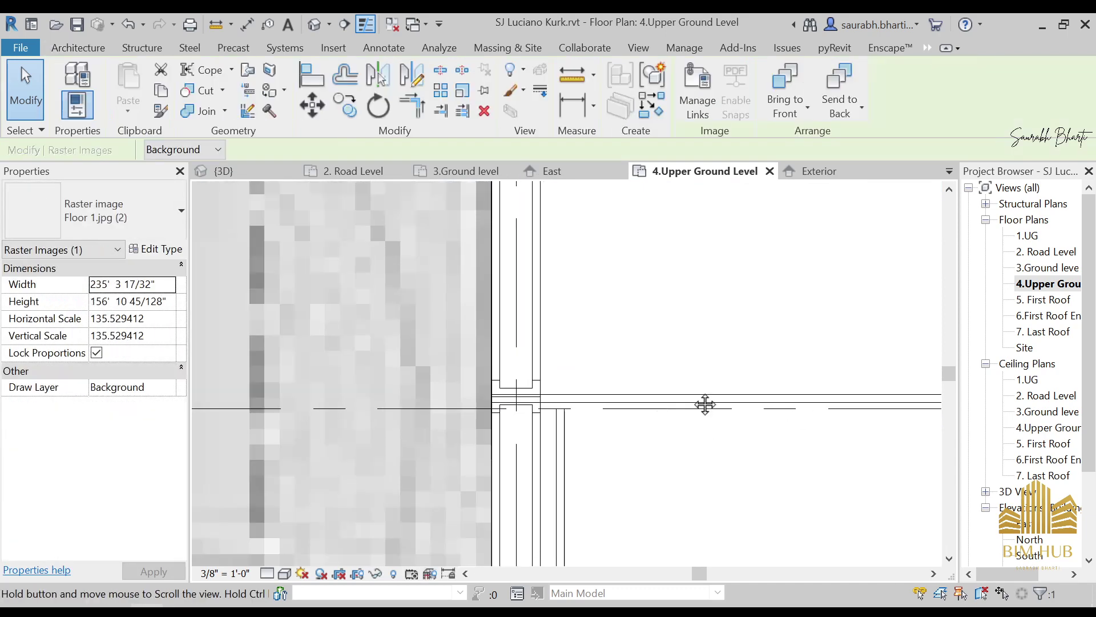
Step: Change the extended Curtain Wall 1 partition to the Basic Wall type Generic -4'5"
key("Escape")
left_click(531, 384)
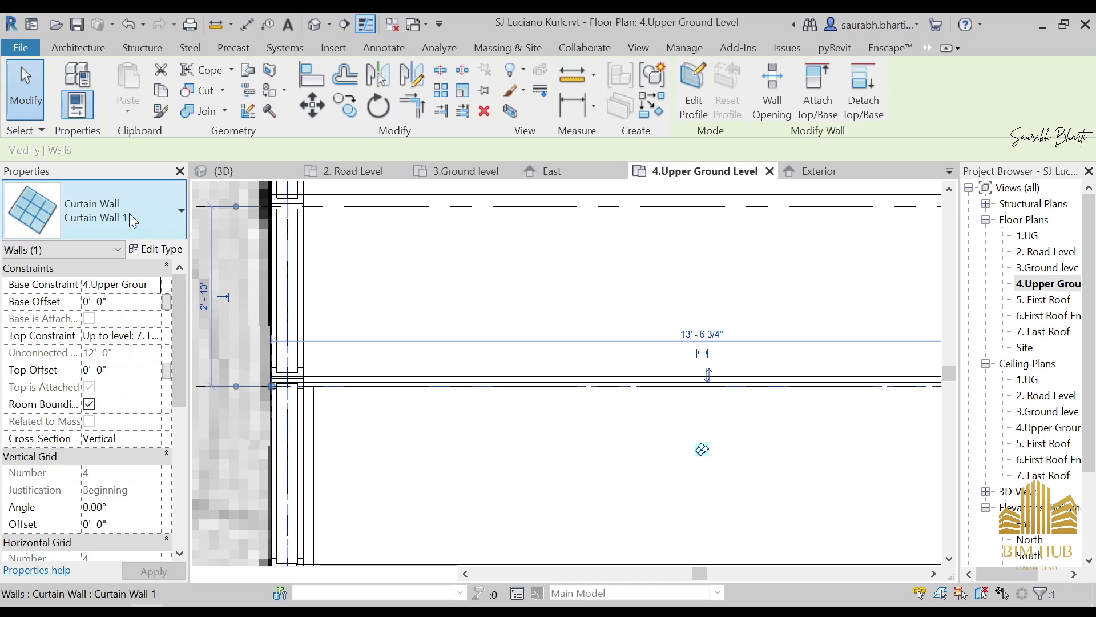
left_click(129, 213)
scroll(114, 366, "up", 6)
scroll(114, 374, "up", 3)
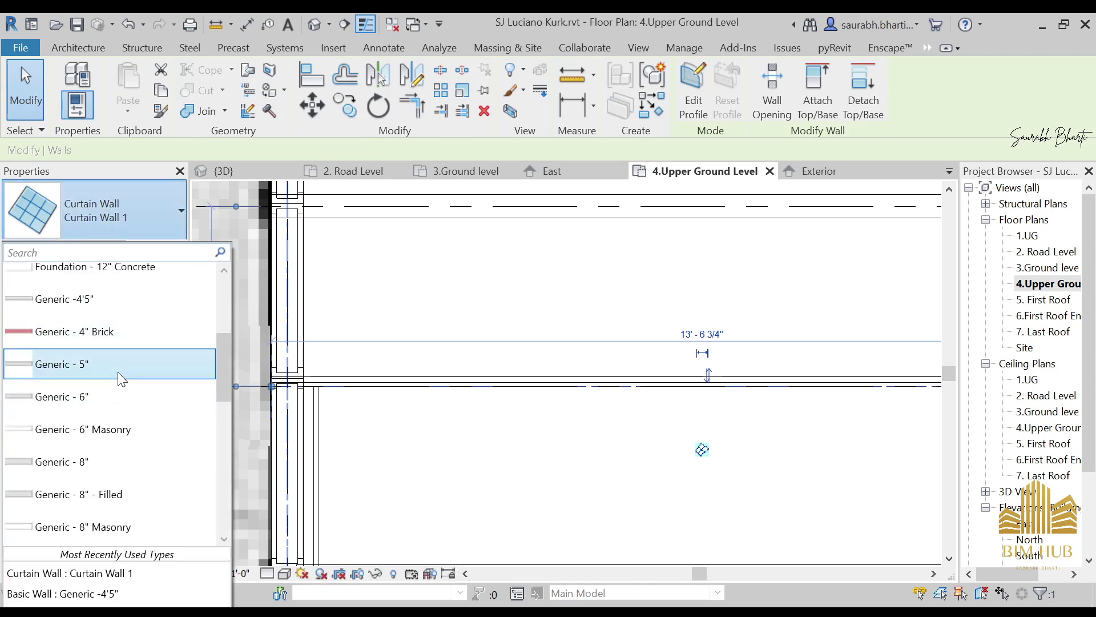
left_click(113, 298)
left_click(599, 472)
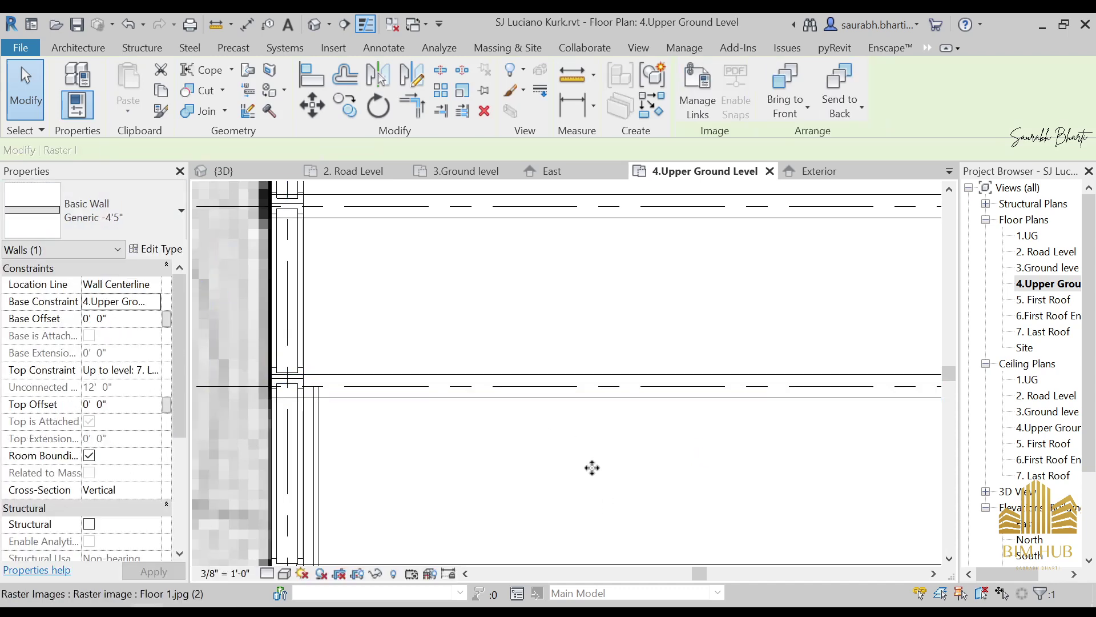
scroll(592, 465, "down", 3)
key("Escape")
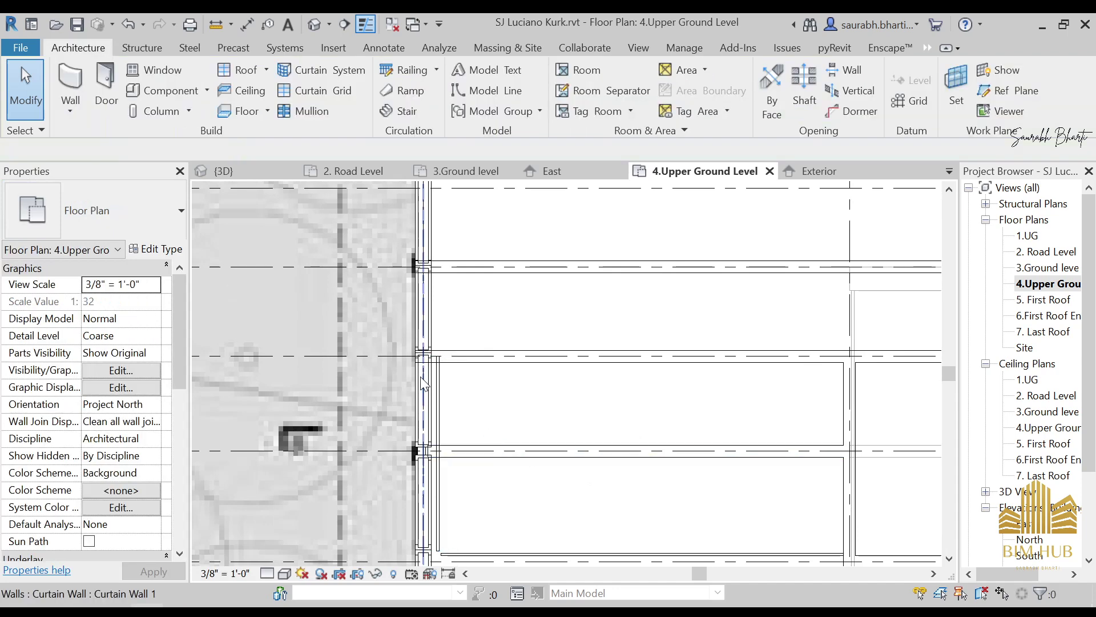
Step: Delete the redundant Curtain Wall 1 segment running just inside the rear curtain wall
scroll(442, 416, "up", 2)
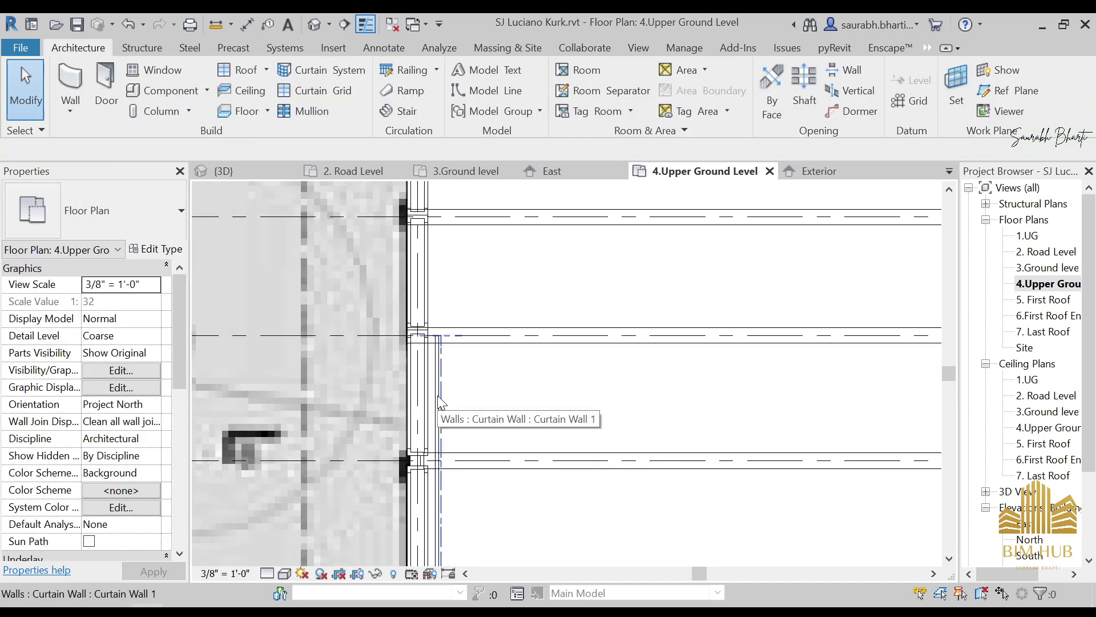
scroll(441, 402, "up", 1)
left_click(443, 419)
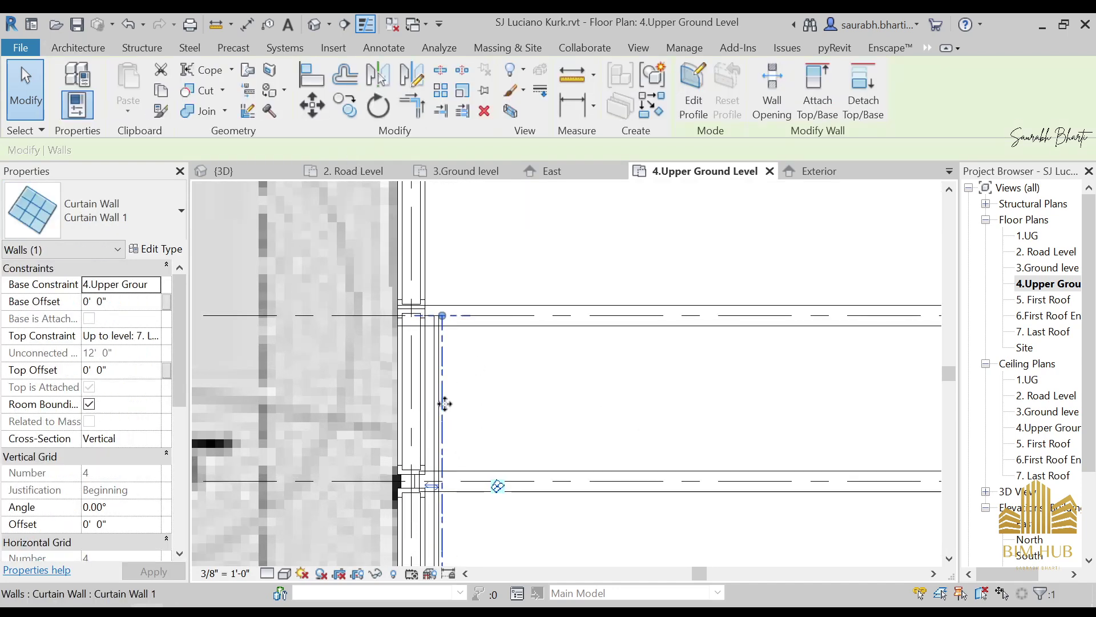
key("Escape")
scroll(443, 497, "down", 2)
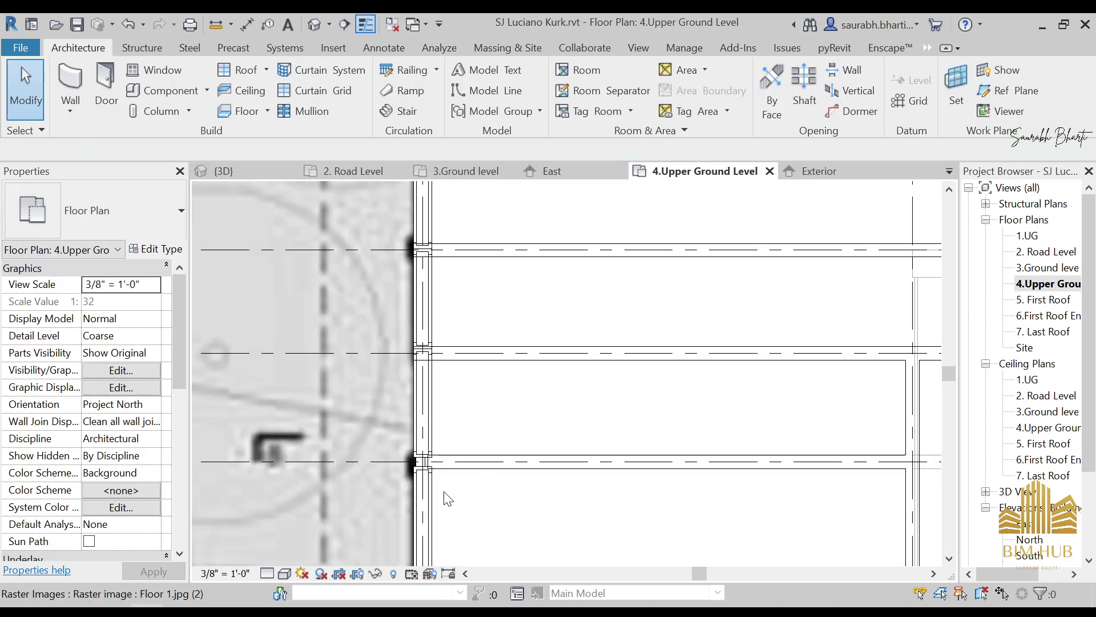
scroll(502, 377, "down", 1)
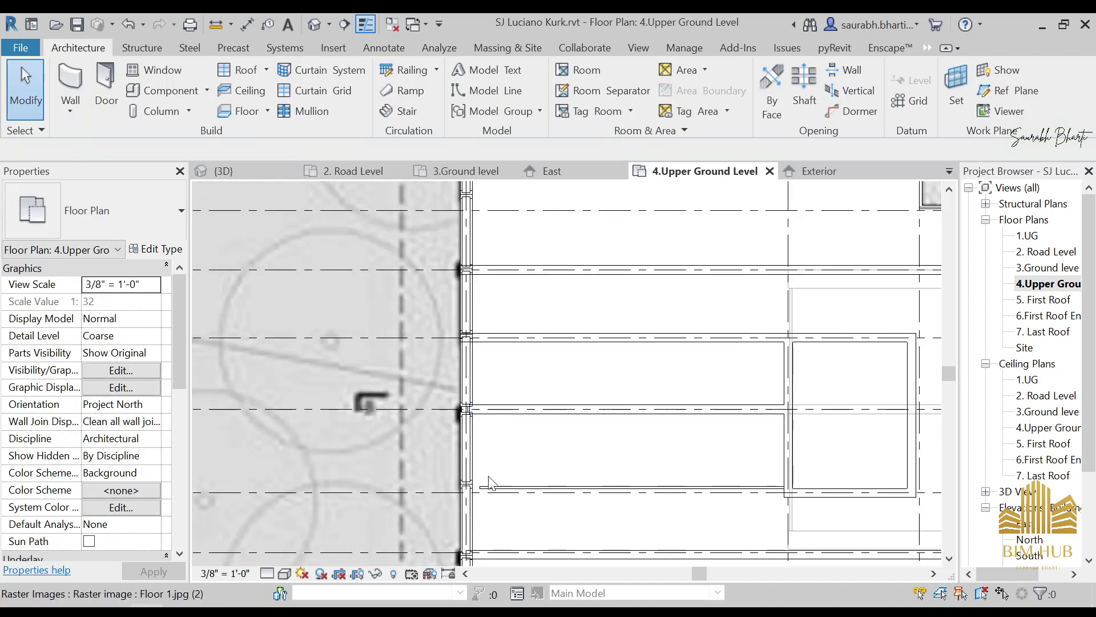
Step: Examine the partition ends behind the upper rear glazing in 3D and return to the 4.Upper Ground Level floor plan
left_click(313, 22)
middle_click_drag(488, 406, 687, 474, "shift")
scroll(585, 458, "up", 2)
middle_click_drag(585, 458, 734, 485, "shift")
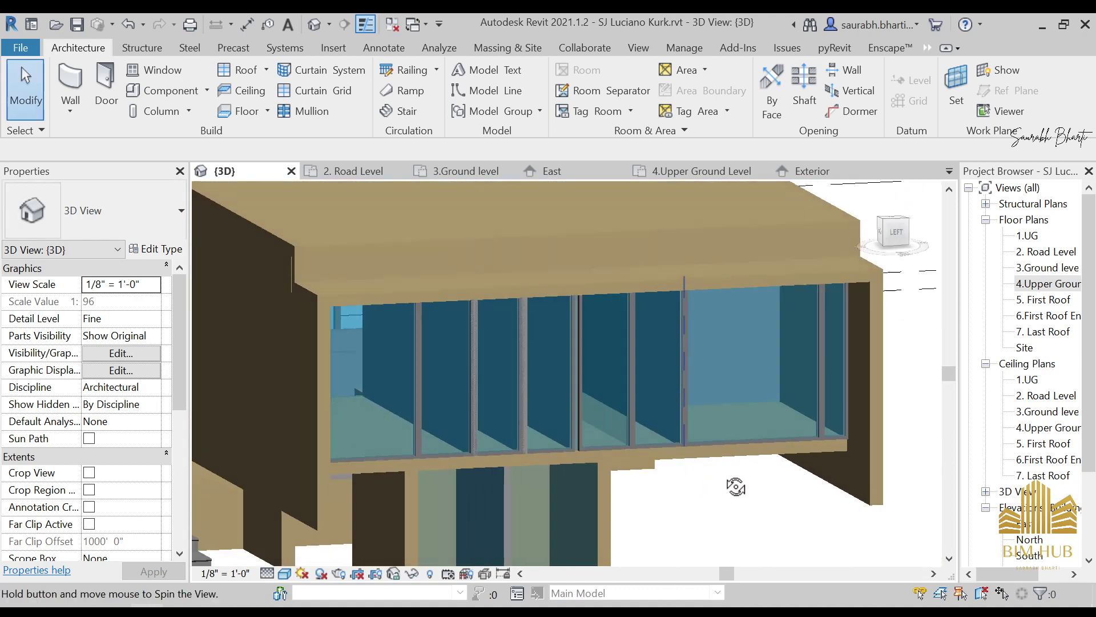
scroll(577, 403, "up", 2)
middle_click_drag(577, 403, 779, 371, "shift")
scroll(427, 384, "up", 2)
double_click(1038, 284)
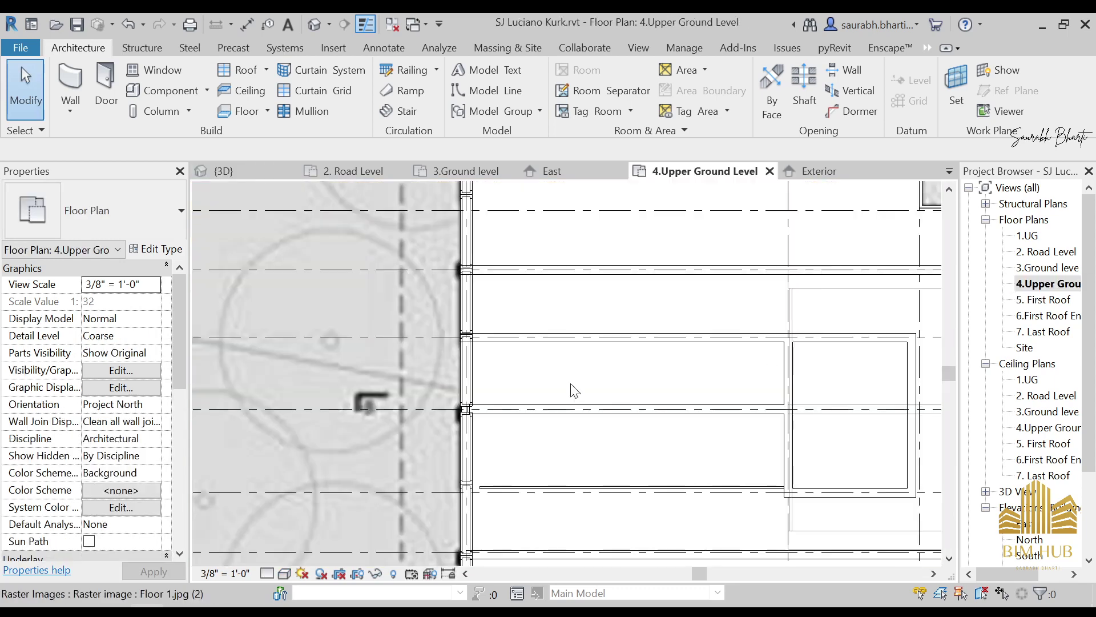
Step: Extend the rear end of the 21'-5" Generic -4'5" partition about 5" beyond the rear curtain wall's outer face
scroll(543, 435, "up", 2)
left_click(543, 394)
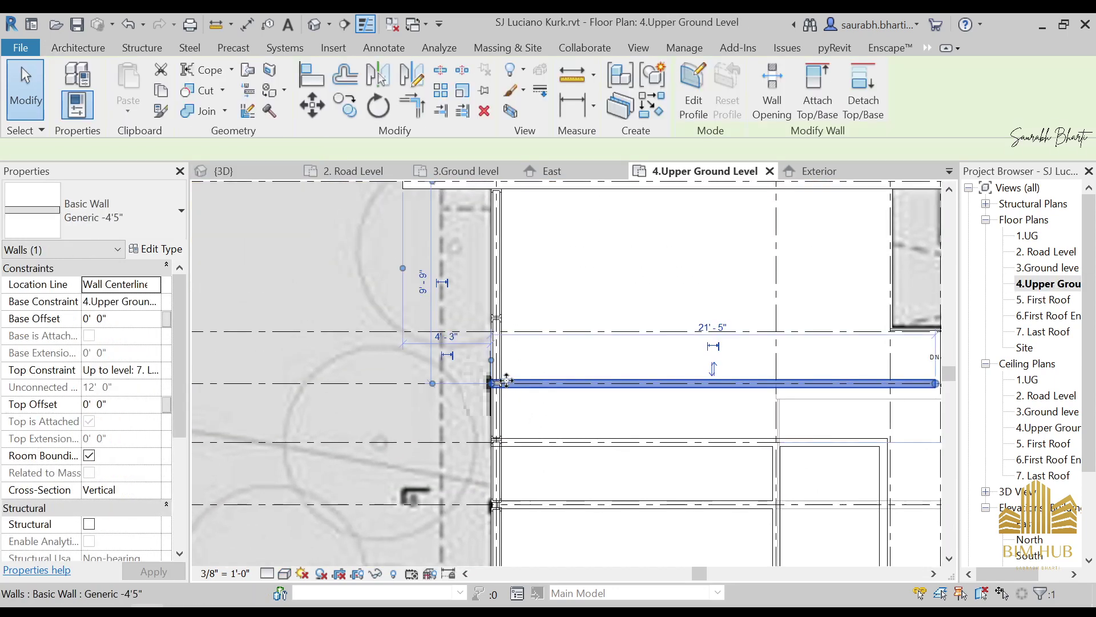
scroll(492, 384, "up", 4)
left_click_drag(477, 375, 448, 372)
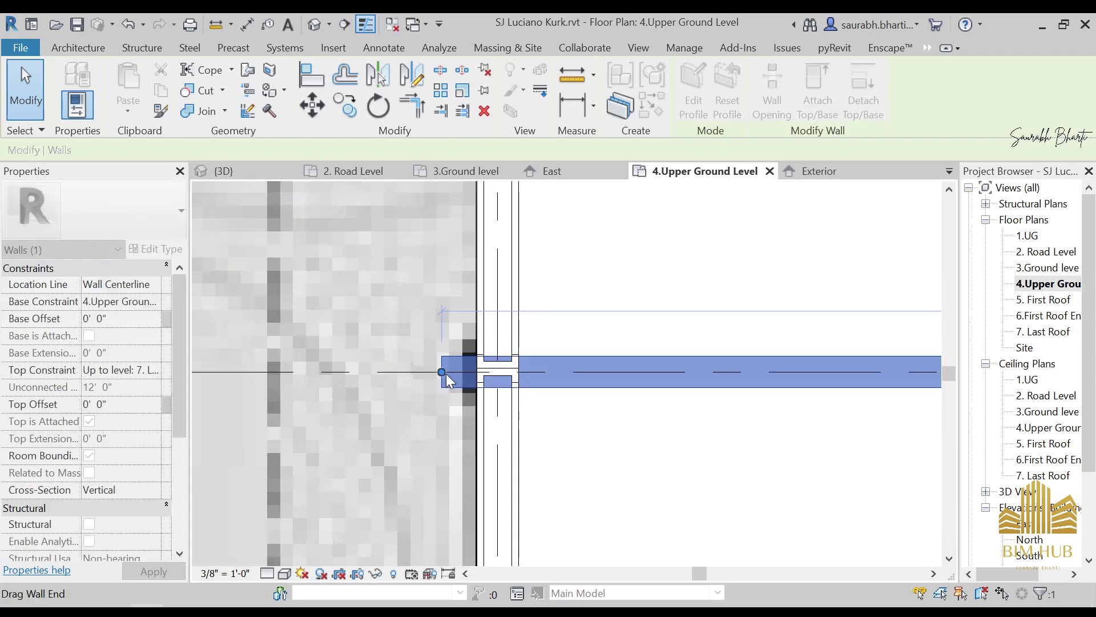
key("Escape")
Step: Extend the rear end of the next partition, 2'-10" away, beyond the rear curtain wall's outer face
scroll(571, 486, "down", 2)
middle_click_drag(606, 508, 585, 296)
left_click(617, 340)
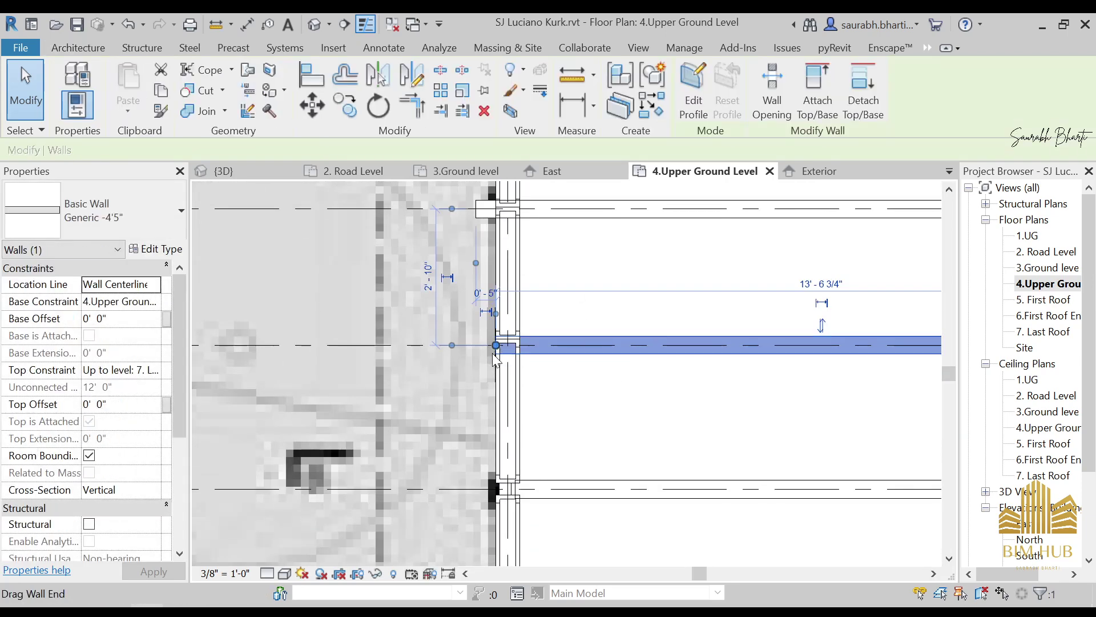
left_click_drag(495, 346, 467, 345)
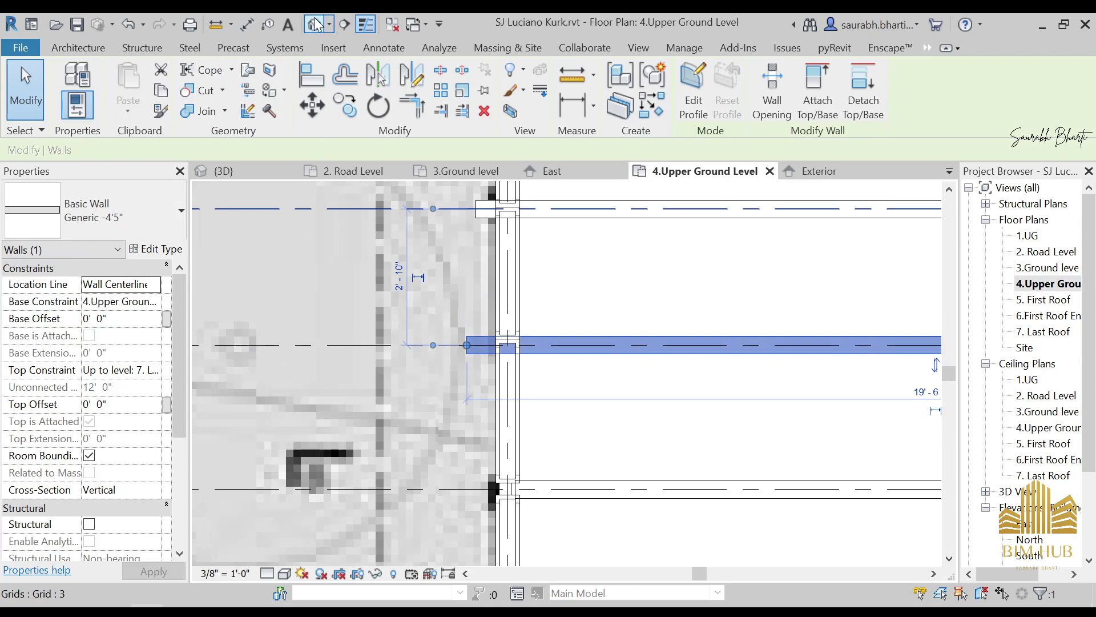
Step: Open the 3D view and check the two projecting partitions against the grid lines of the upper rear curtain wall
left_click(317, 24)
middle_click_drag(556, 416, 514, 446, "shift")
left_click(475, 406)
key("Escape")
left_click(502, 385)
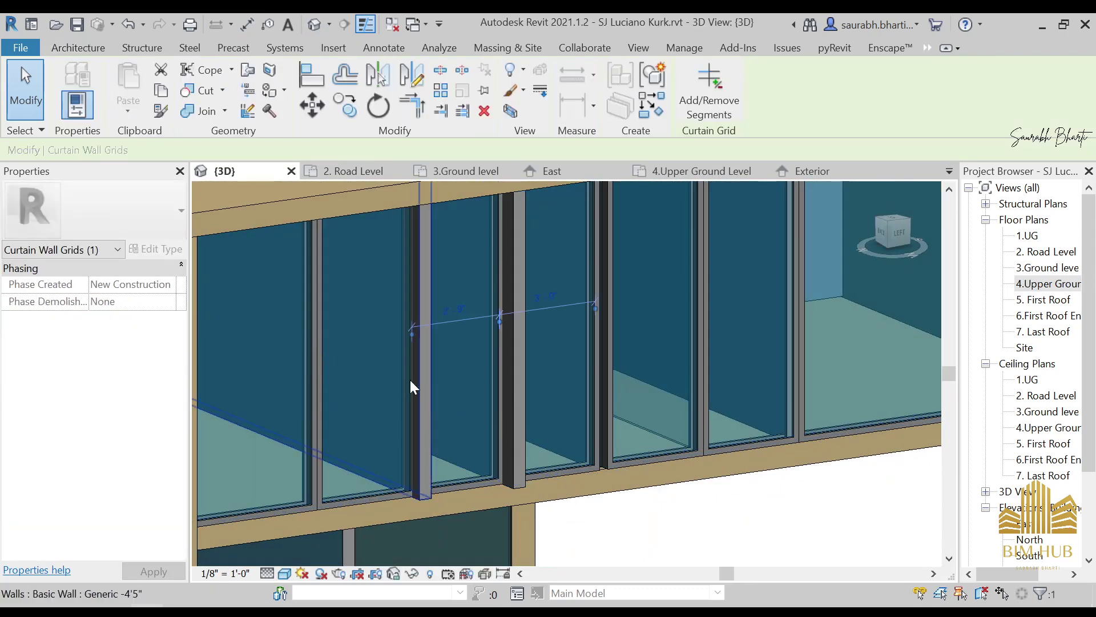
key("Escape")
Step: Move the grid line at the left projecting partition closer to the neighbouring grid line on its left
left_click(410, 366)
scroll(360, 337, "up", 3)
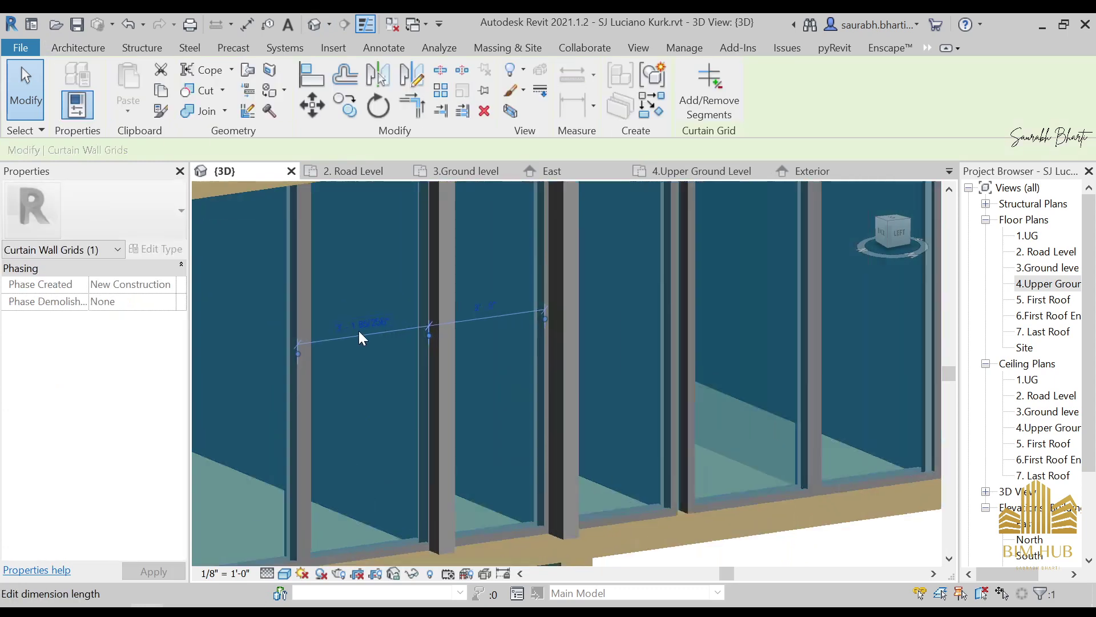
scroll(360, 337, "up", 2)
left_click(368, 318)
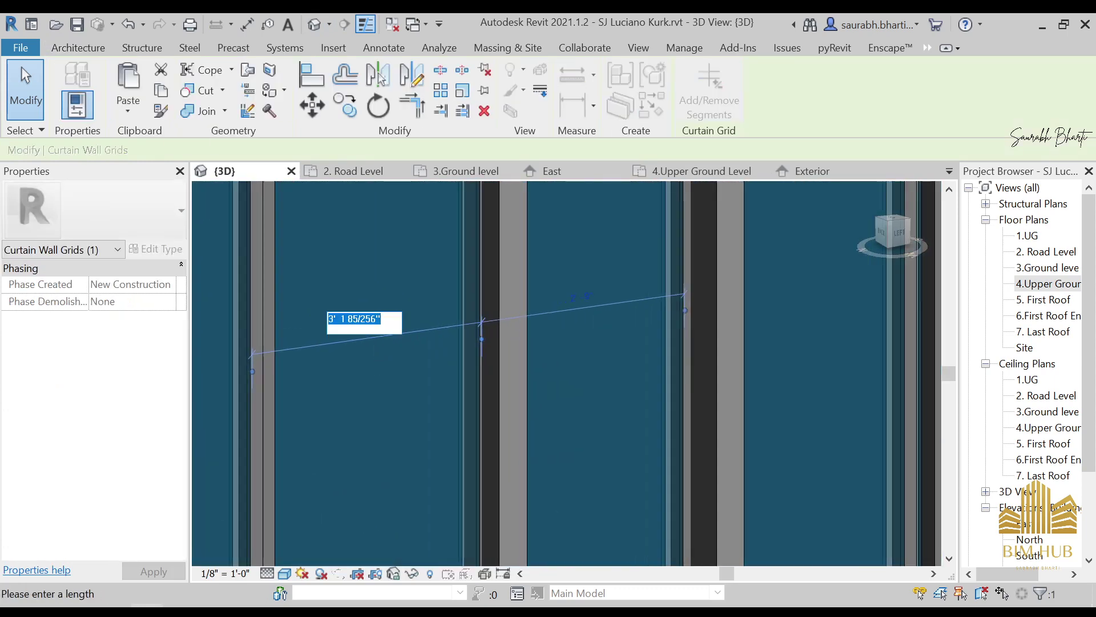
key("Return")
key("Escape")
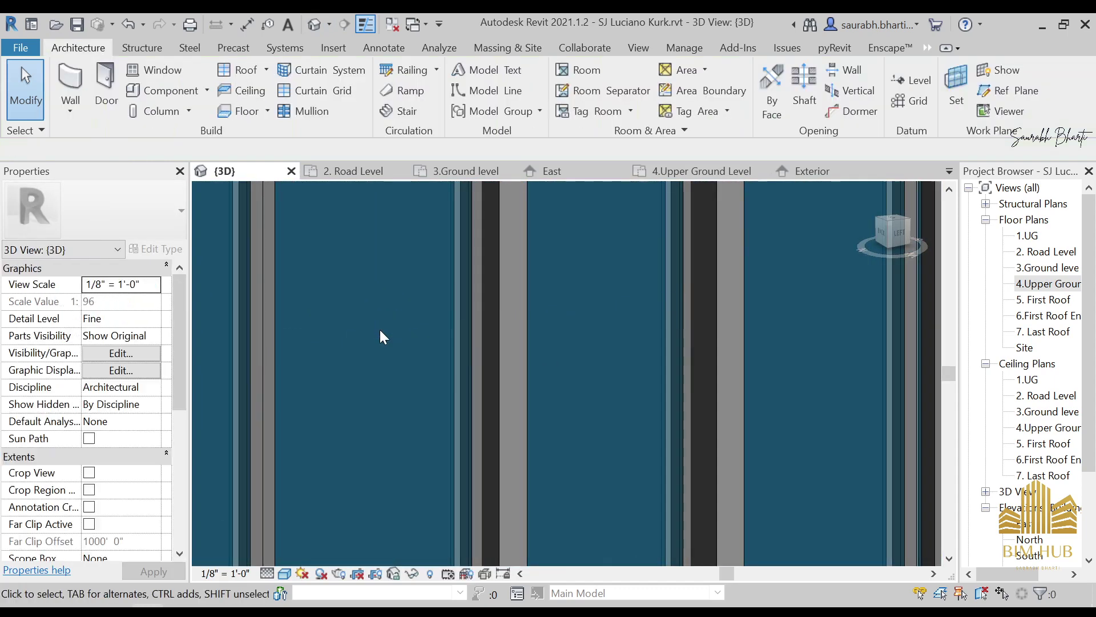
Step: Set the distance between the left projecting partition's grid line and the grid line to its left to 2'11"
scroll(382, 330, "down", 3)
middle_click_drag(423, 333, 395, 335, "shift")
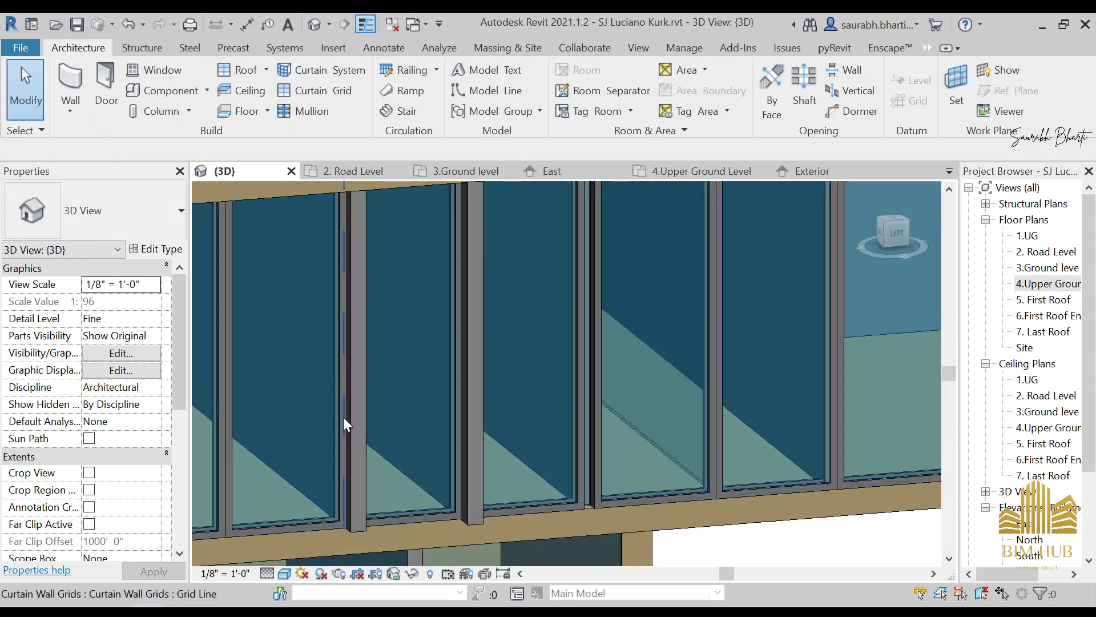
left_click(342, 362)
left_click(269, 321)
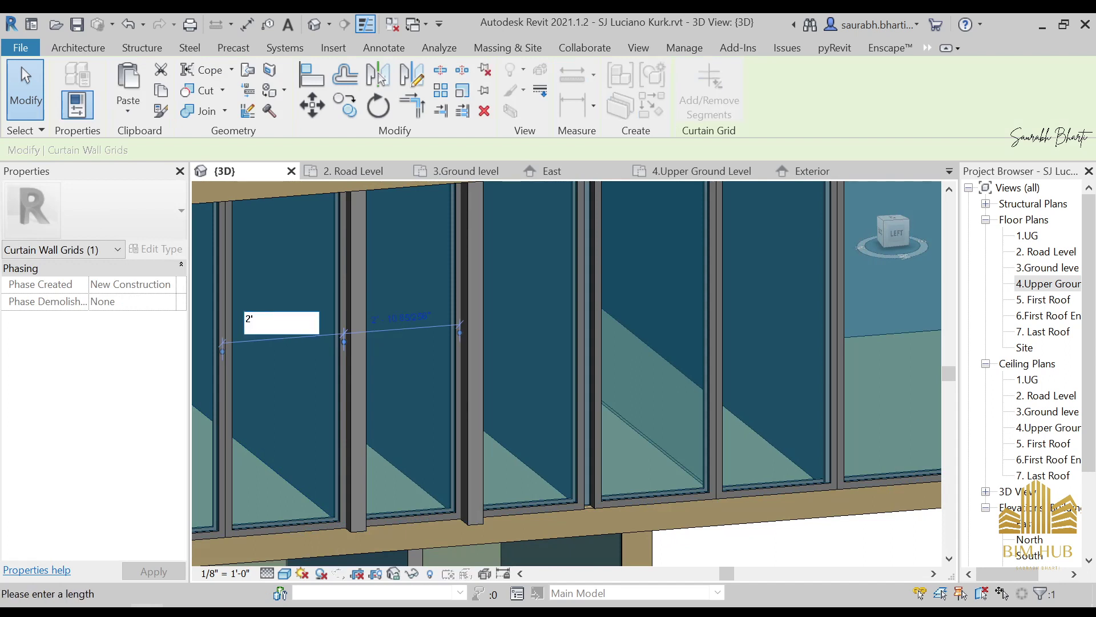
type("2'11\"")
key("Return")
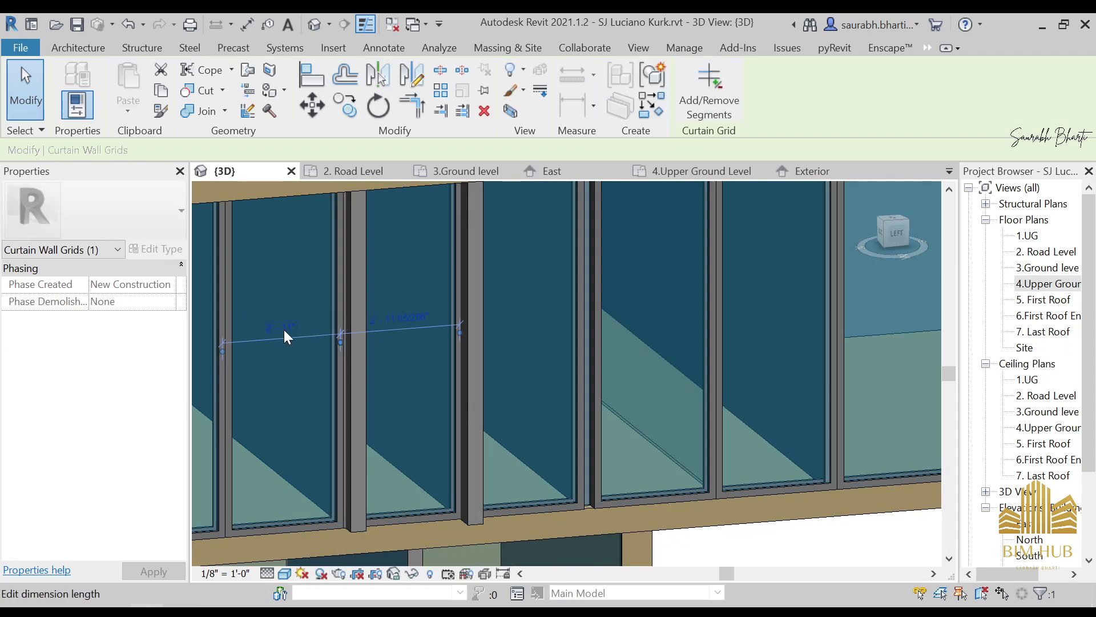
scroll(328, 322, "up", 3)
scroll(338, 343, "down", 6)
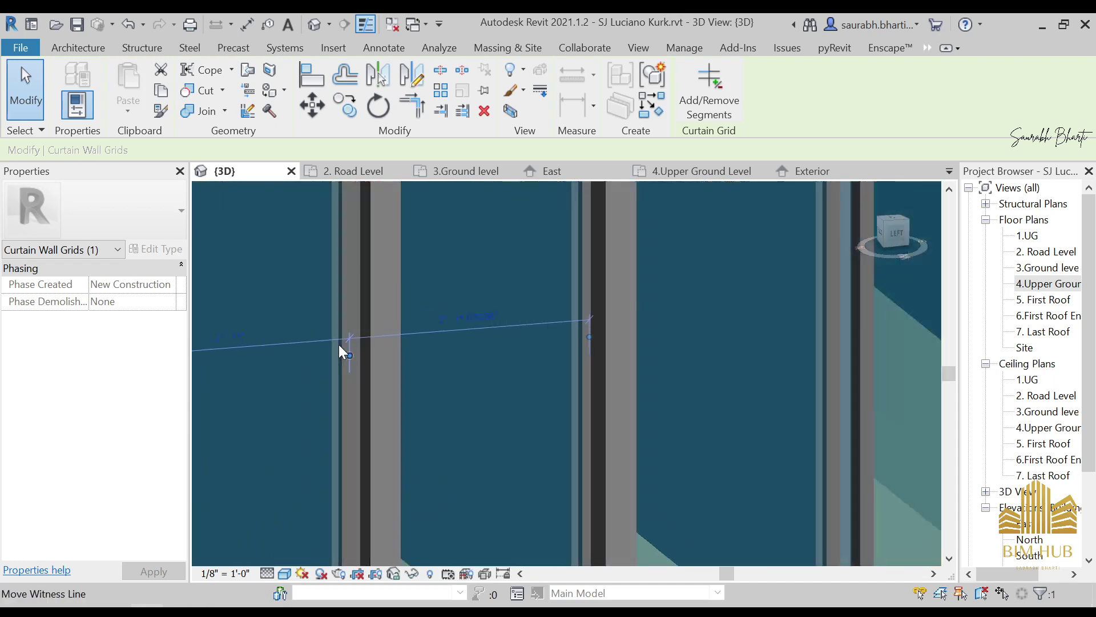
middle_click_drag(405, 376, 382, 399, "shift")
key("Escape")
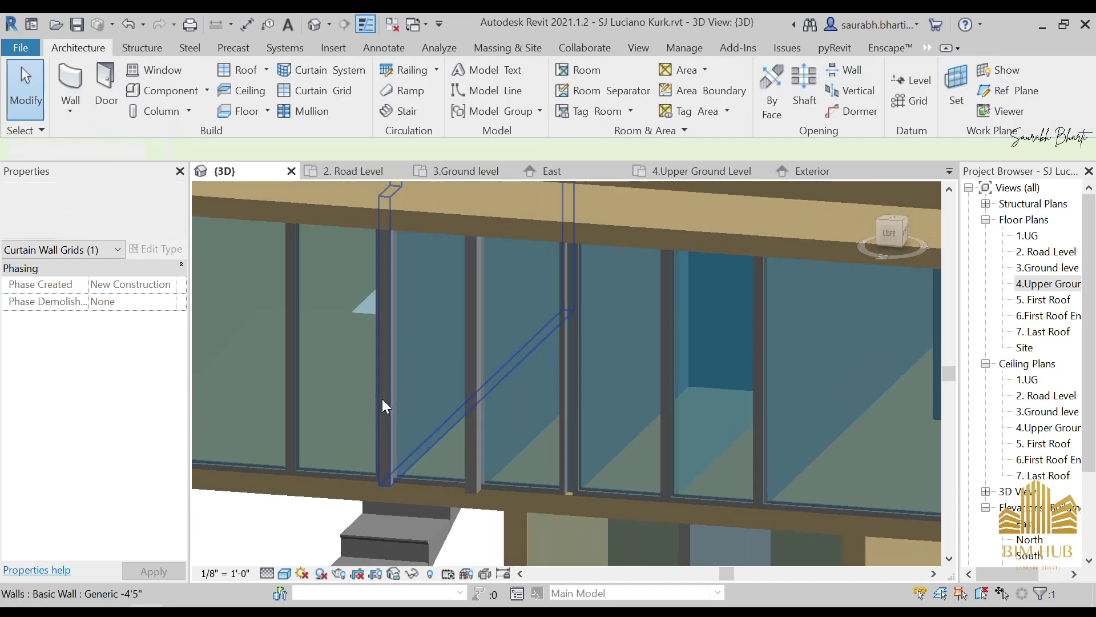
Step: Select the Family1 panel between the two projecting partitions and inspect its dimensions and fit
left_click(391, 345)
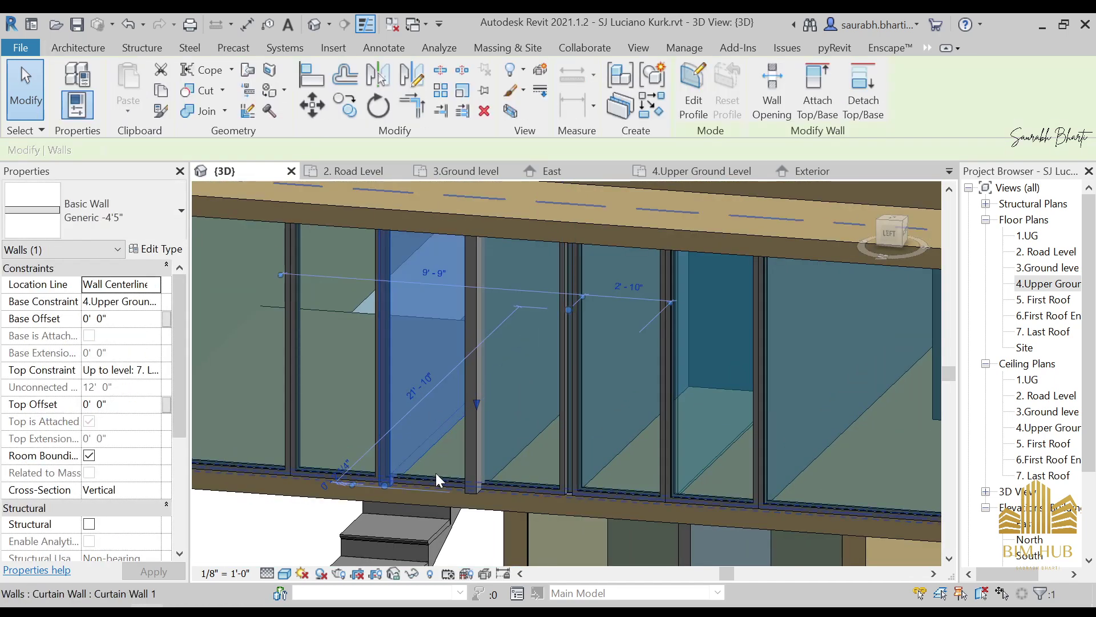
key("Escape")
left_click(433, 478)
key("Escape")
key("Tab")
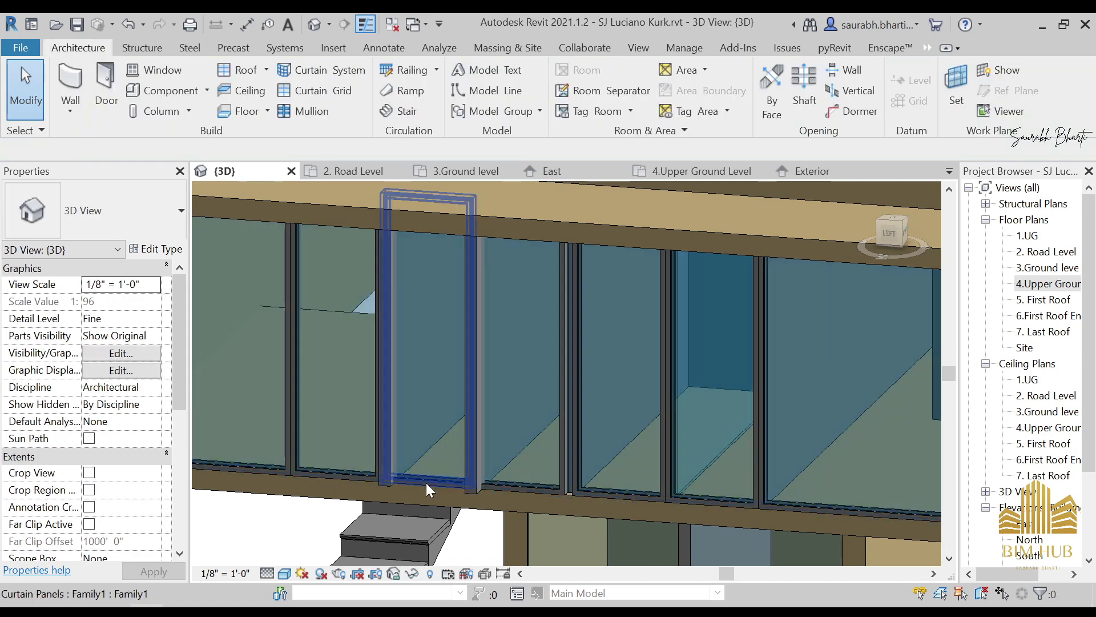
left_click(426, 482)
middle_click_drag(405, 378, 344, 369, "shift")
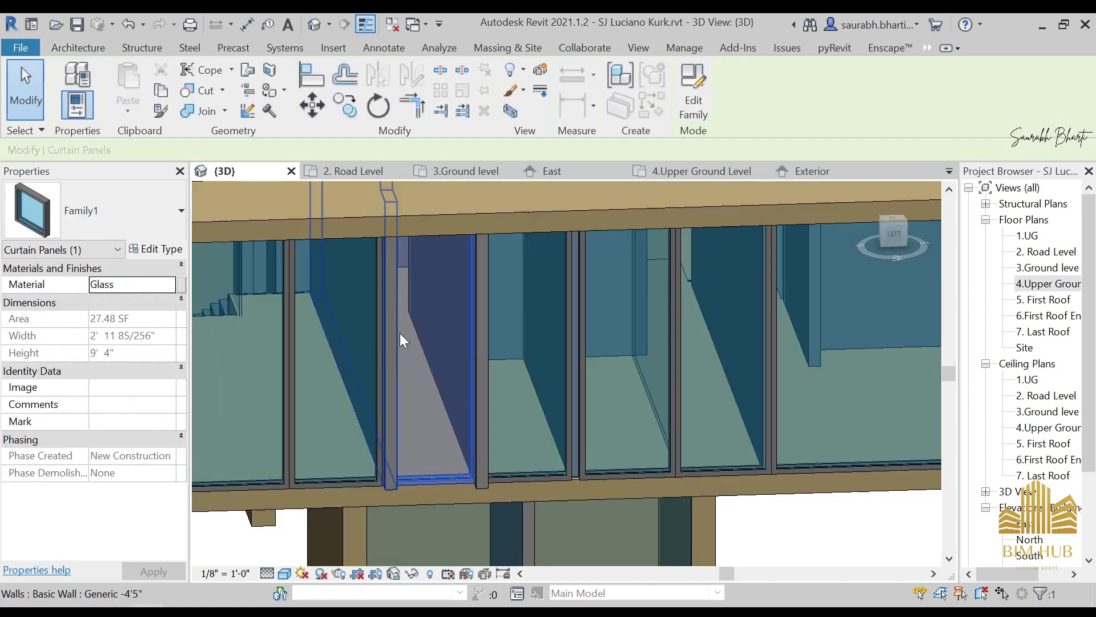
Step: Try setting the distance between the grid lines at the left and right projecting partitions to 2'8"
key("Tab")
key("Tab")
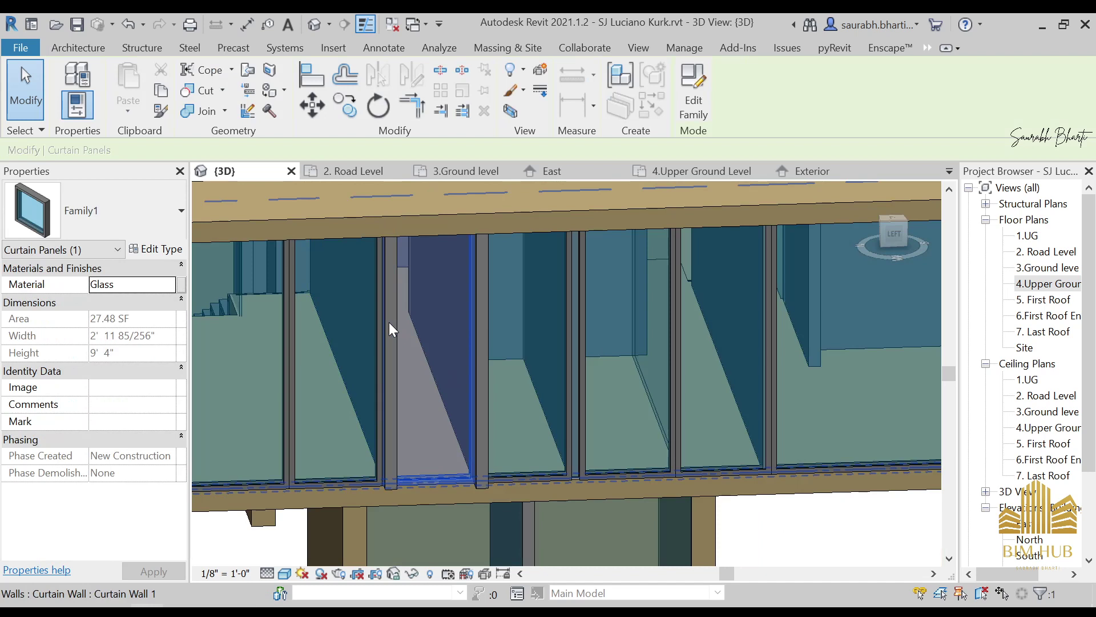
key("Tab")
key("Tab")
key("Tab")
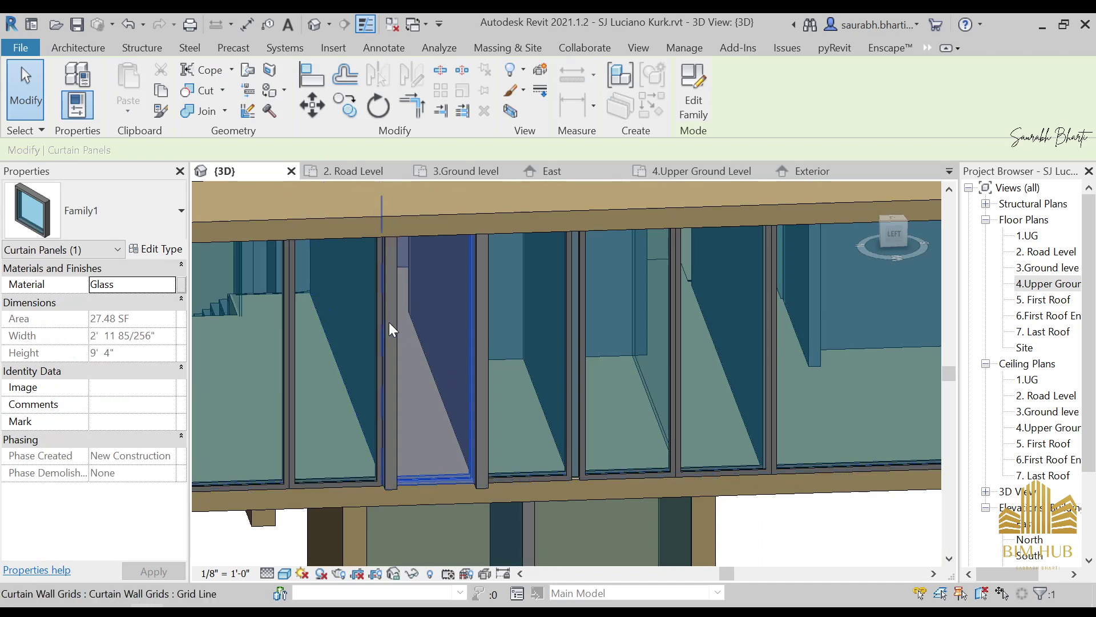
left_click(389, 322)
left_click(419, 331)
scroll(419, 335, "up", 3)
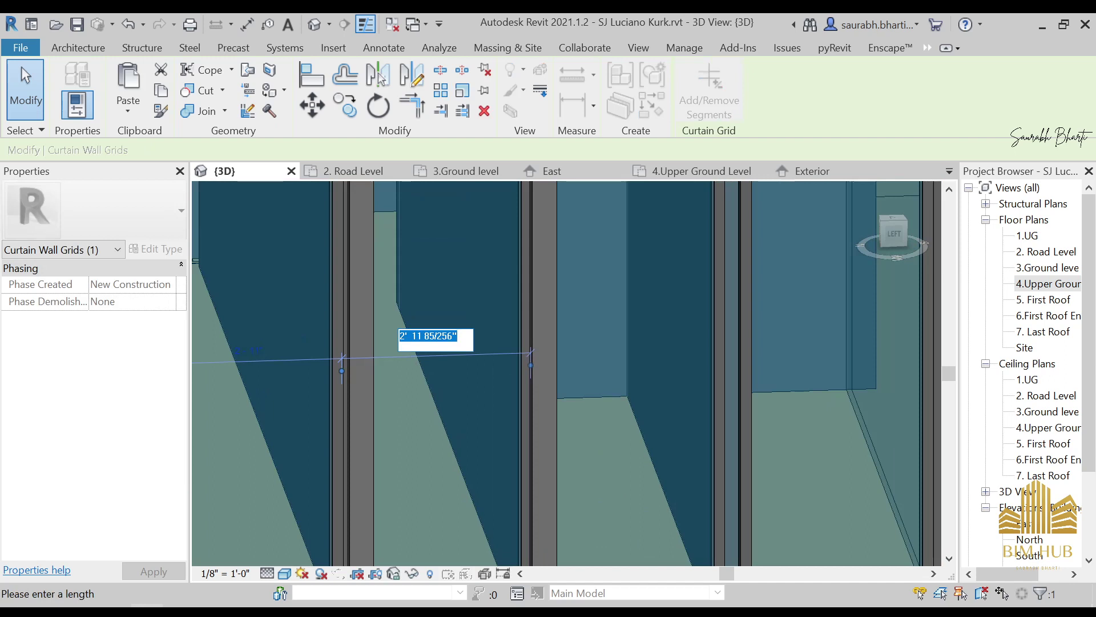
type("2'8\"")
key("Return")
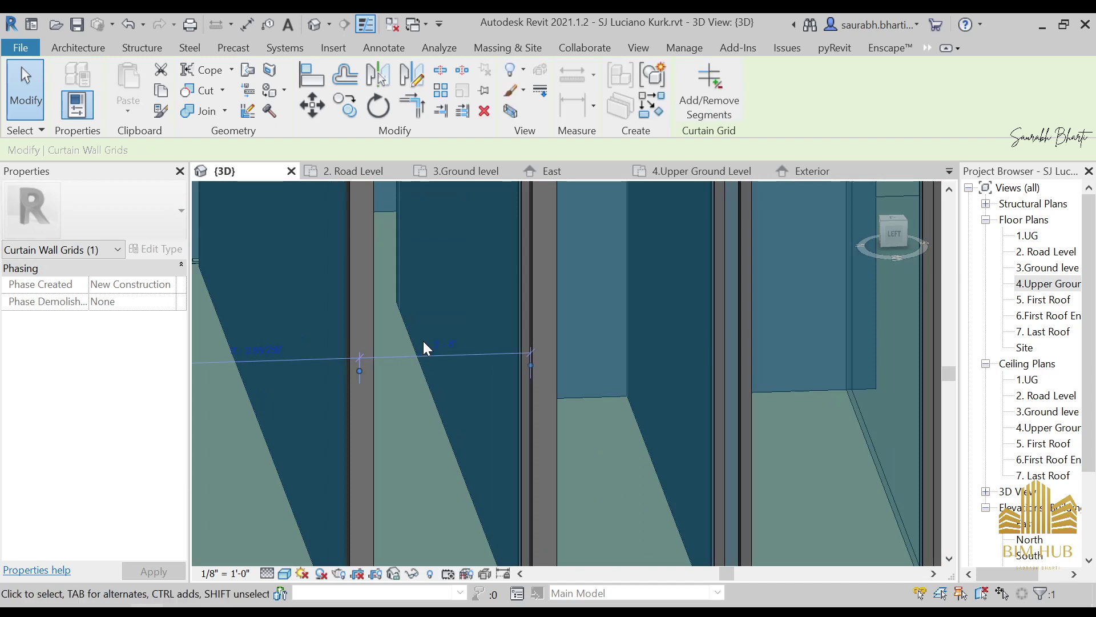
scroll(423, 342, "down", 4)
key("Escape")
scroll(418, 366, "up", 2)
scroll(412, 365, "down", 4)
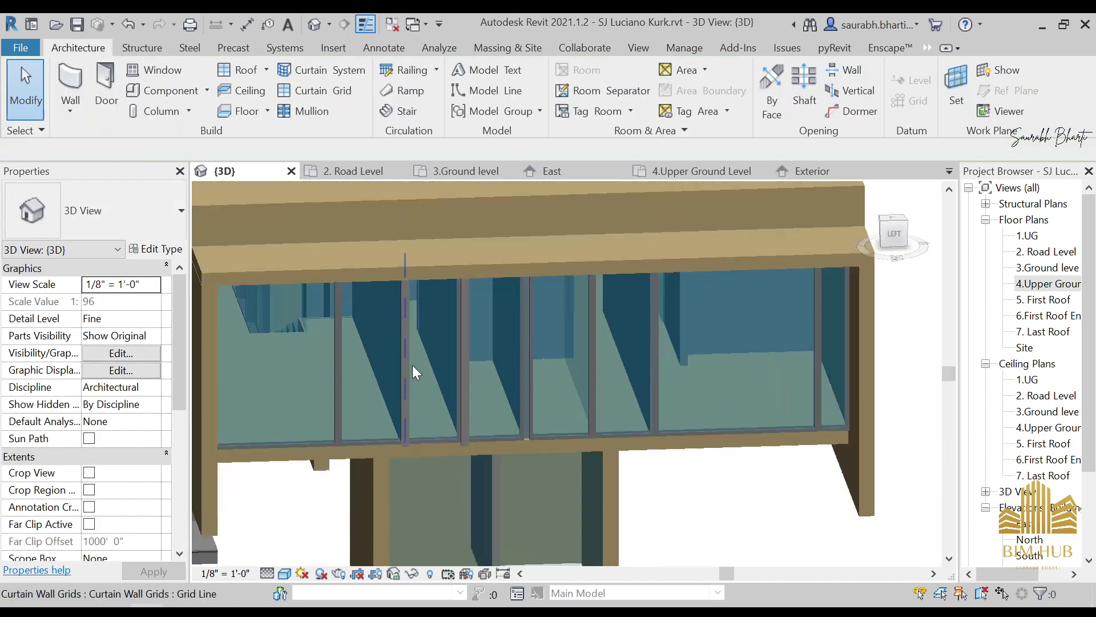
Step: Examine how the two projecting partitions meet the neighbouring mullions of the upper rear curtain wall from several angles
middle_click_drag(413, 365, 447, 407, "shift")
scroll(447, 406, "up", 5)
scroll(400, 377, "down", 4)
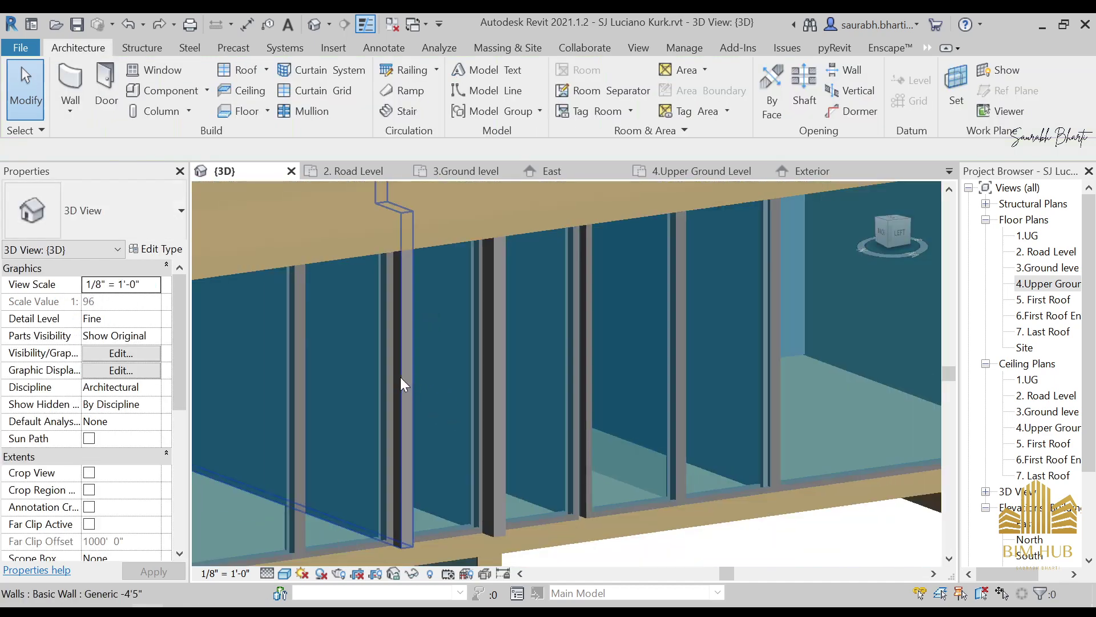
middle_click_drag(400, 377, 289, 430, "shift")
scroll(403, 380, "up", 3)
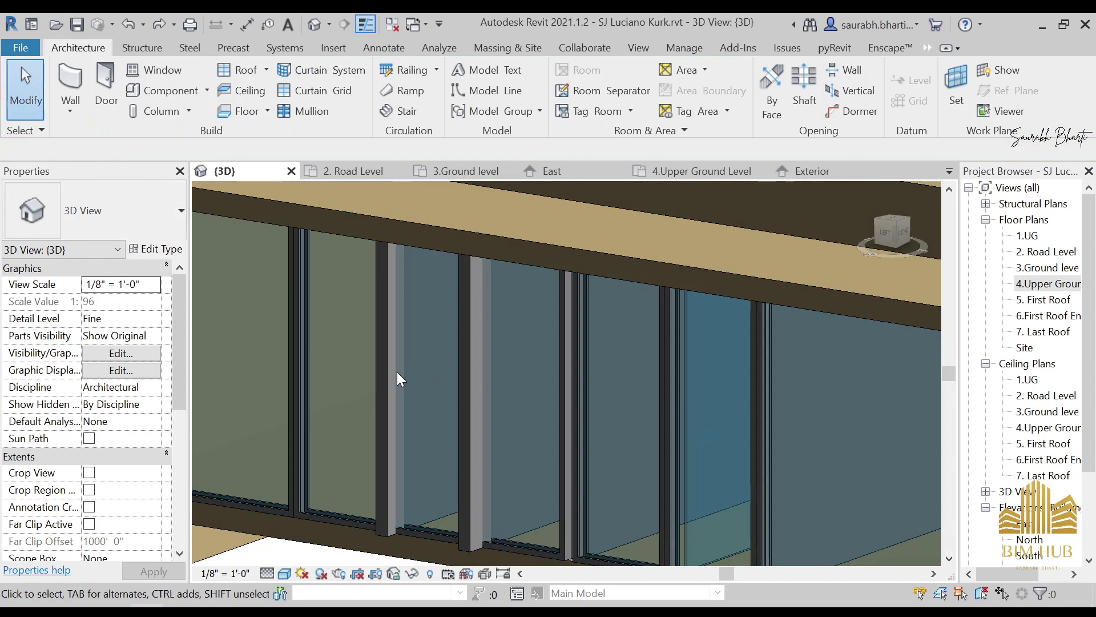
middle_click_drag(397, 379, 393, 489, "shift")
left_click(423, 537)
key("Escape")
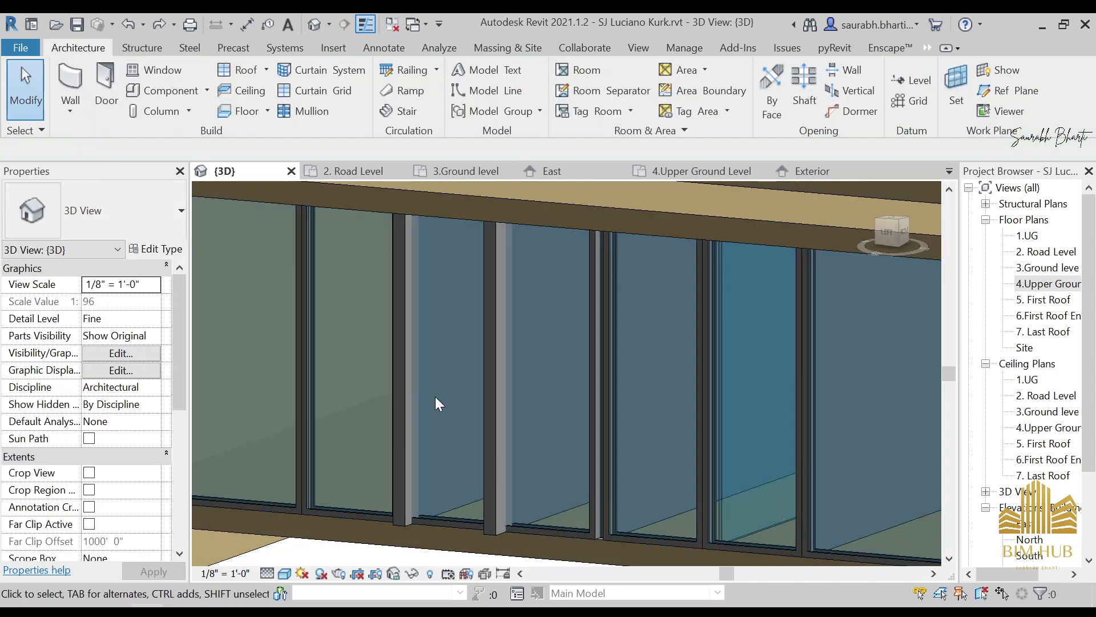
Step: In the 4.Upper Ground Level plan, pull the left projecting partition's outer end back to about 6 3/4" inside the curtain wall's centreline
left_click(395, 369)
middle_click_drag(395, 368, 769, 342, "shift")
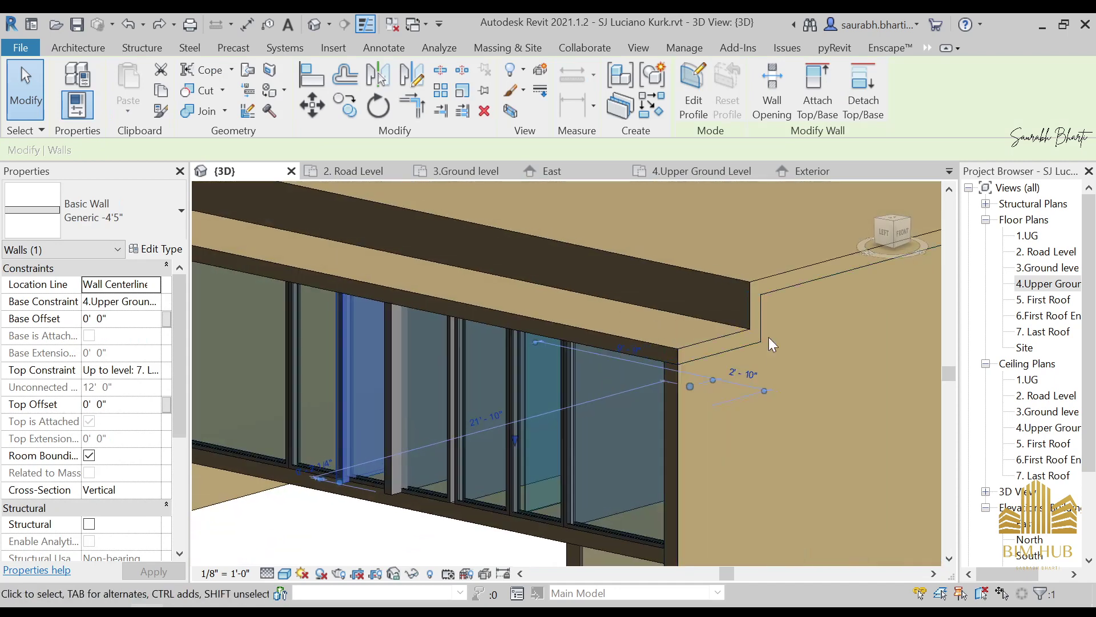
double_click(1037, 282)
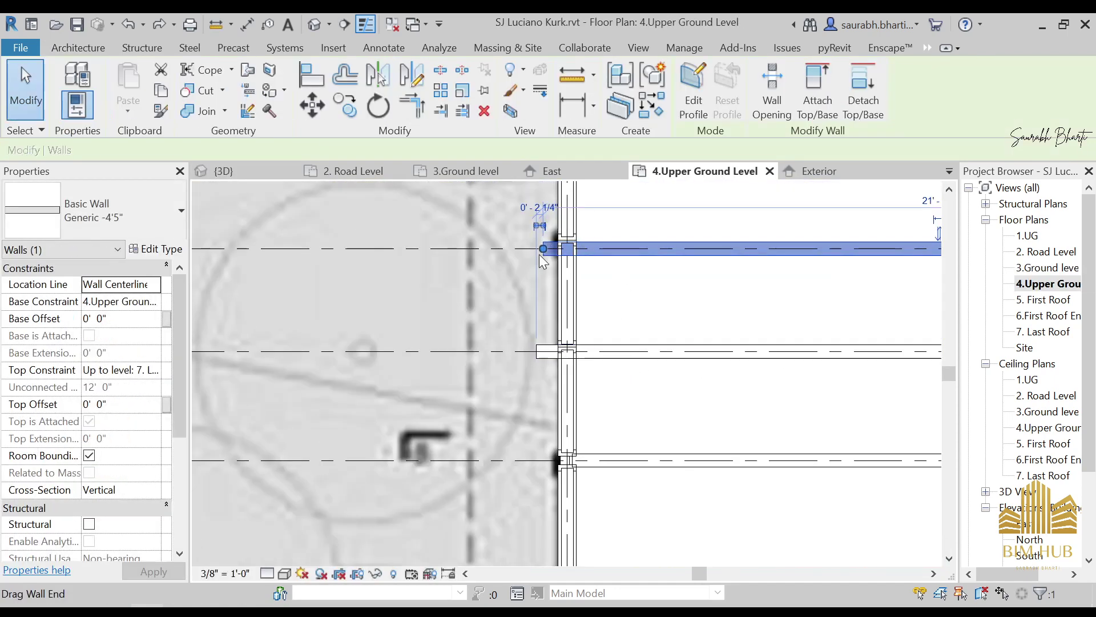
left_click_drag(543, 249, 588, 248)
scroll(588, 260, "up", 2)
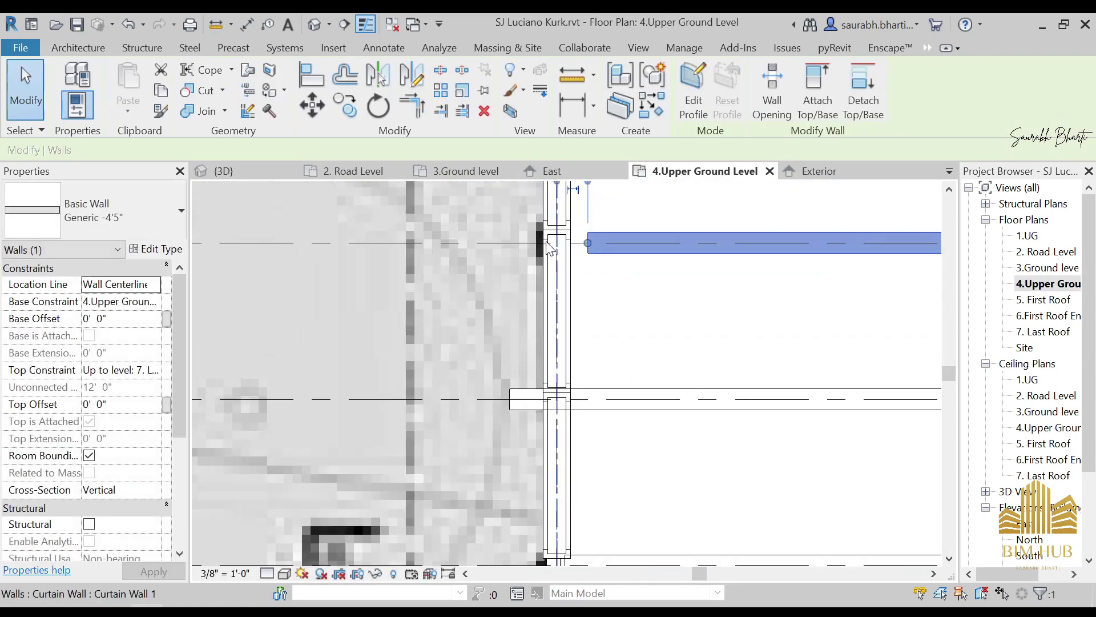
Step: Open the 3D view and check the shortened left partition behind the upper rear glazing
left_click(310, 25)
key("Escape")
middle_click_drag(403, 363, 526, 429, "shift")
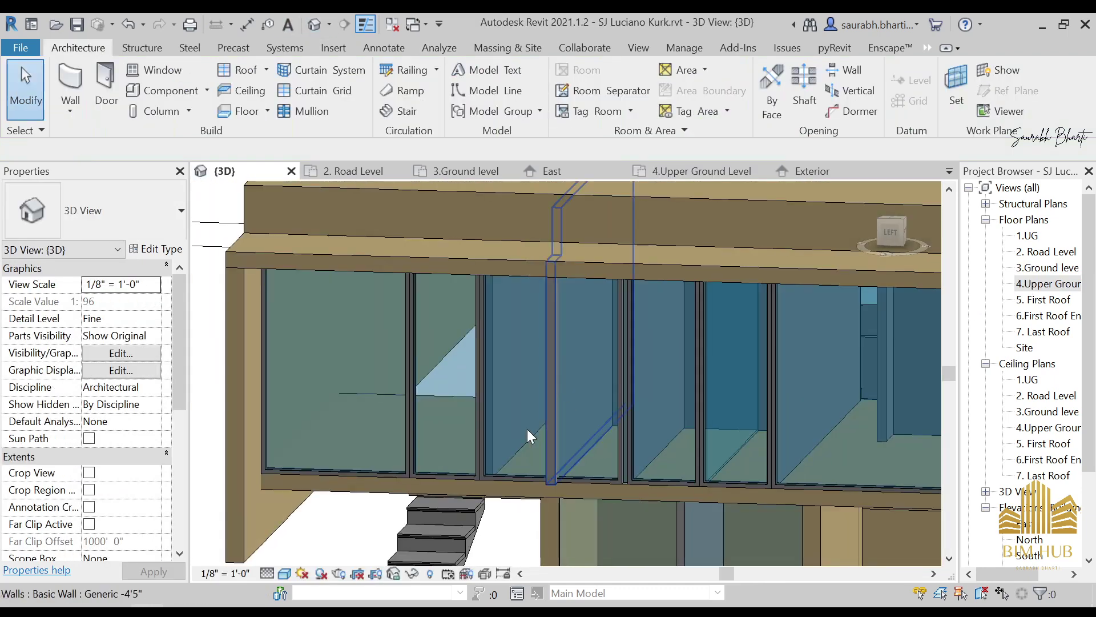
scroll(511, 394, "up", 2)
middle_click_drag(511, 388, 534, 387, "shift")
Step: Try a 2'9" distance between the grid lines at the shortened left partition and the projecting partition, and undo it
left_click(506, 391)
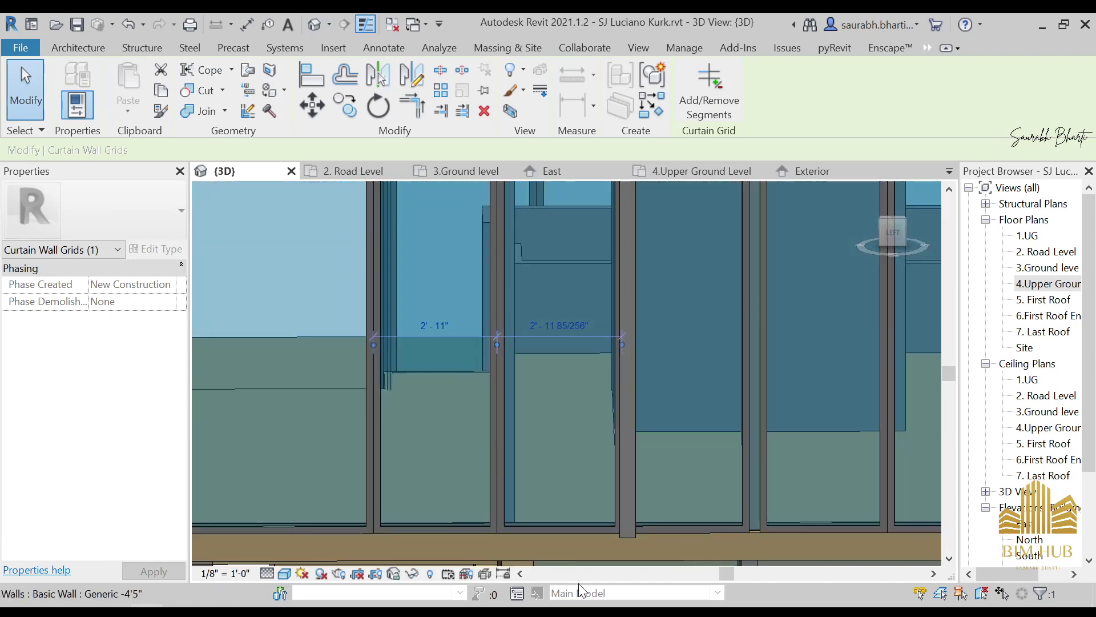
left_click(519, 527)
key("Escape")
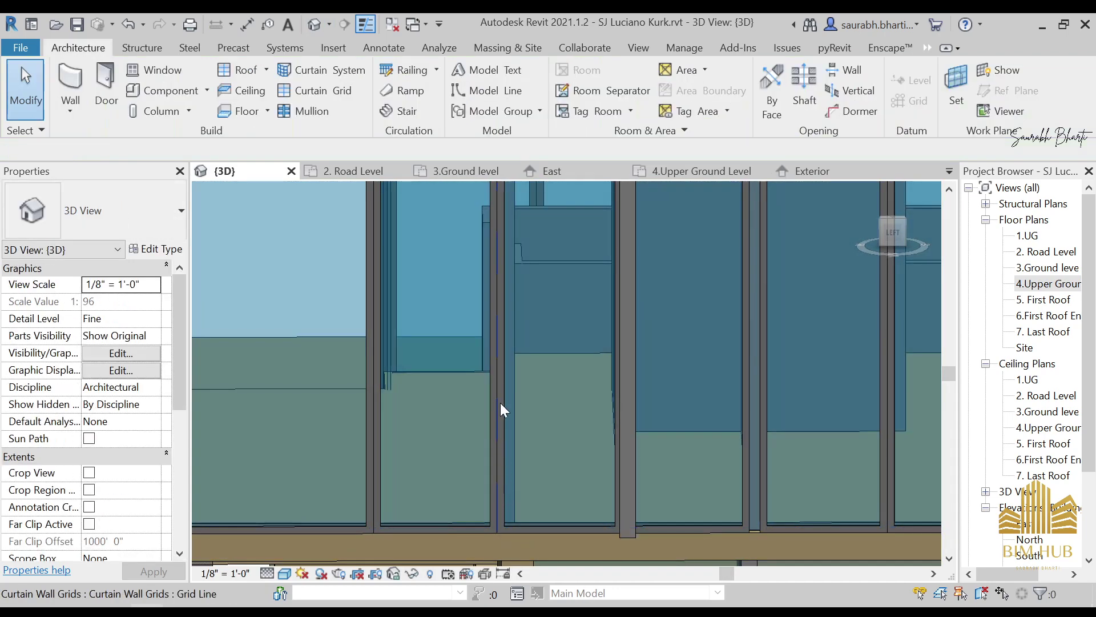
left_click(500, 378)
left_click(551, 324)
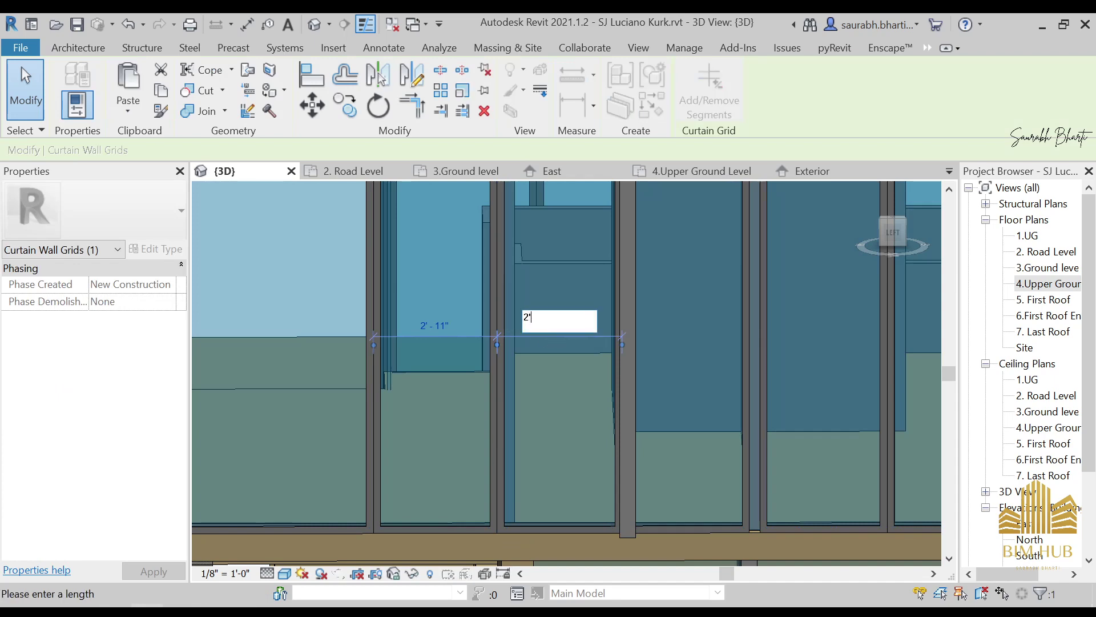
type("2'9\"")
key("Return")
key("Escape")
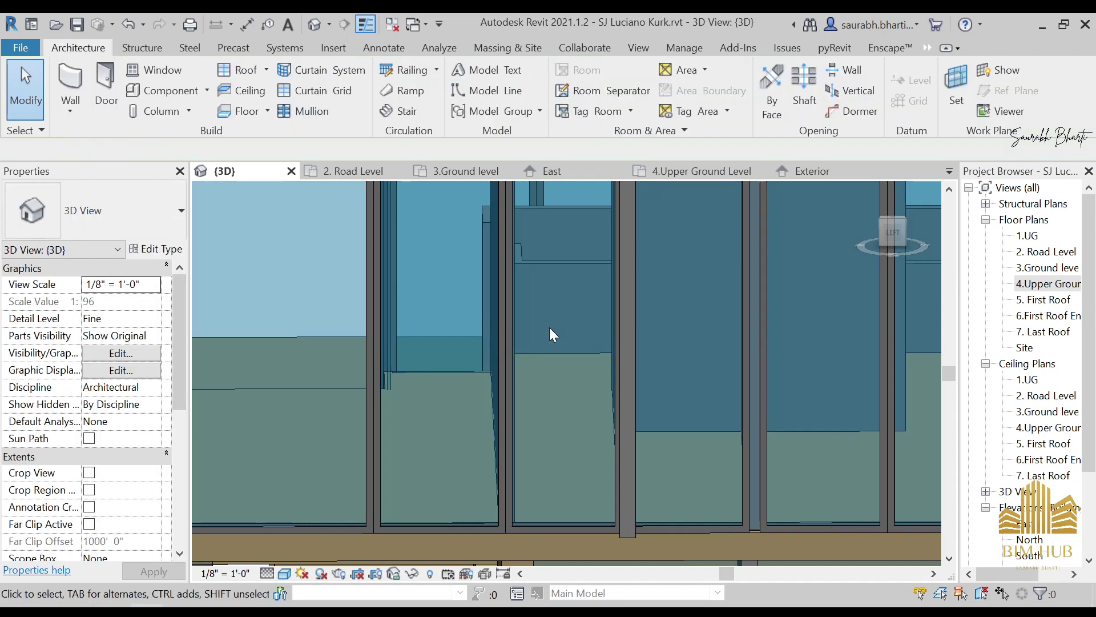
key("ctrl+z")
Step: In the 4.Upper Ground Level plan, extend the shortened left partition's end to the inner face of the curtain wall
scroll(494, 338, "down", 2)
middle_click_drag(522, 352, 570, 395, "shift")
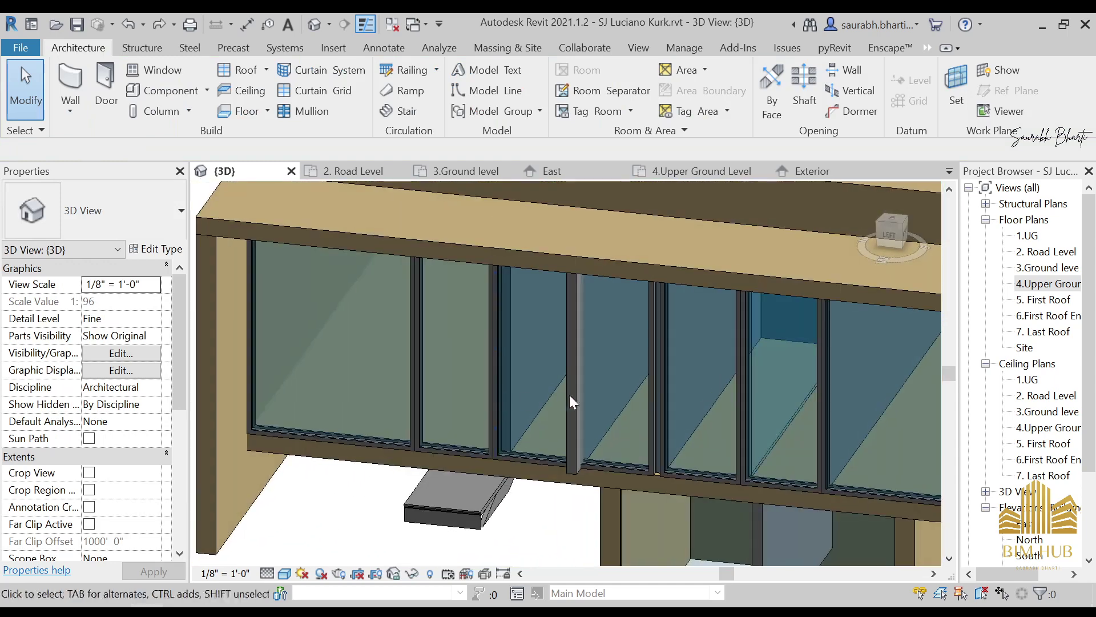
scroll(602, 450, "down", 1)
middle_click_drag(602, 450, 656, 429, "shift")
scroll(533, 384, "up", 2)
middle_click_drag(533, 384, 480, 461, "shift")
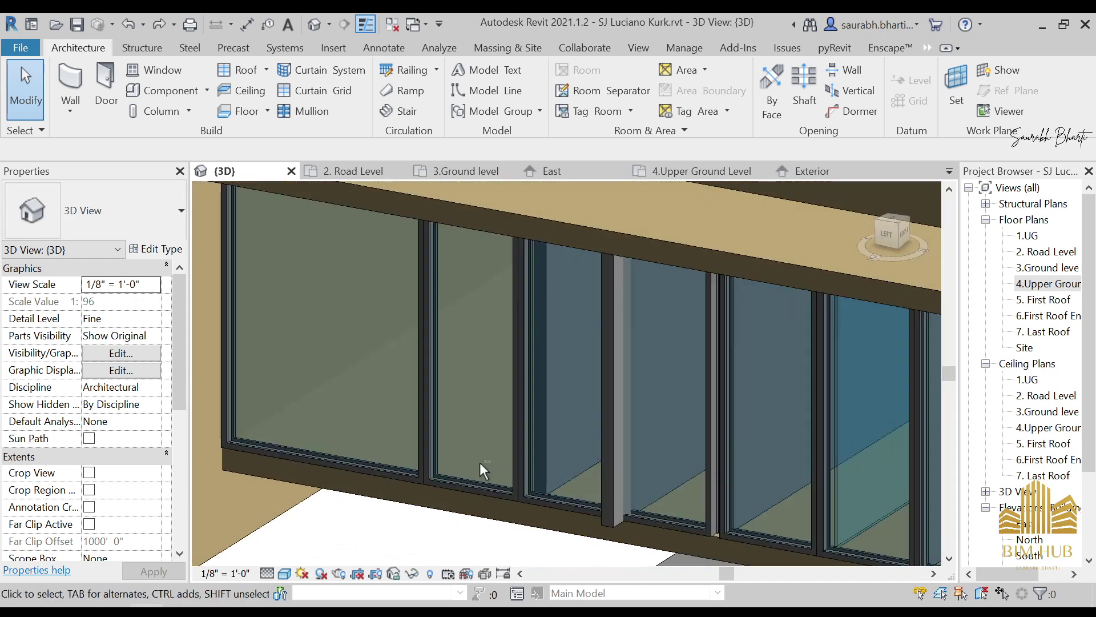
scroll(557, 405, "up", 2)
left_click(556, 399)
double_click(1049, 284)
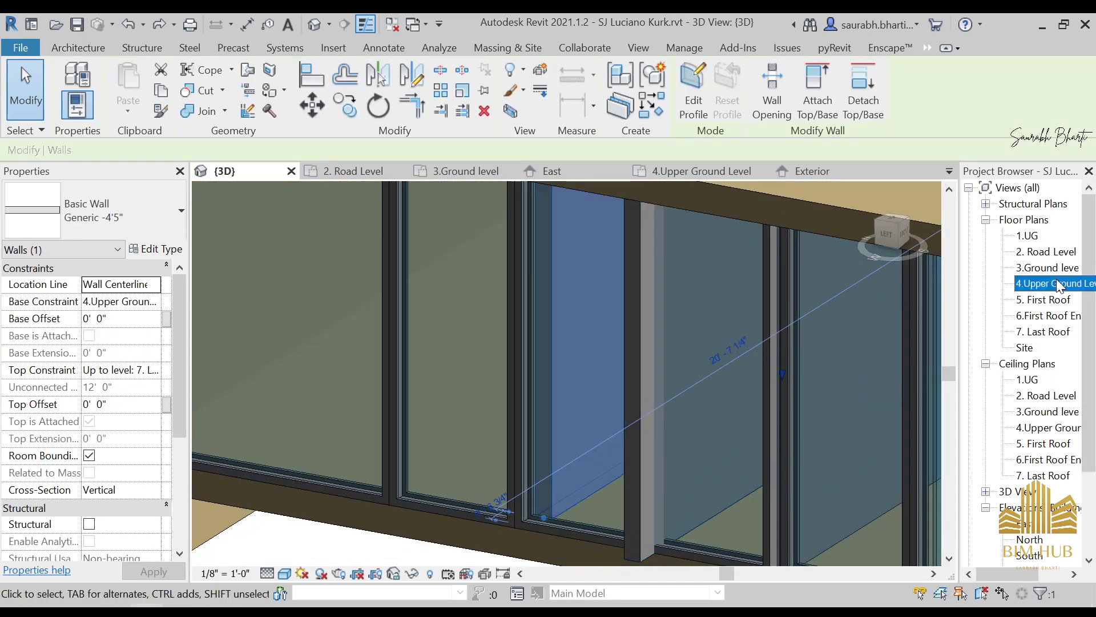
scroll(633, 336, "down", 2)
scroll(619, 284, "up", 3)
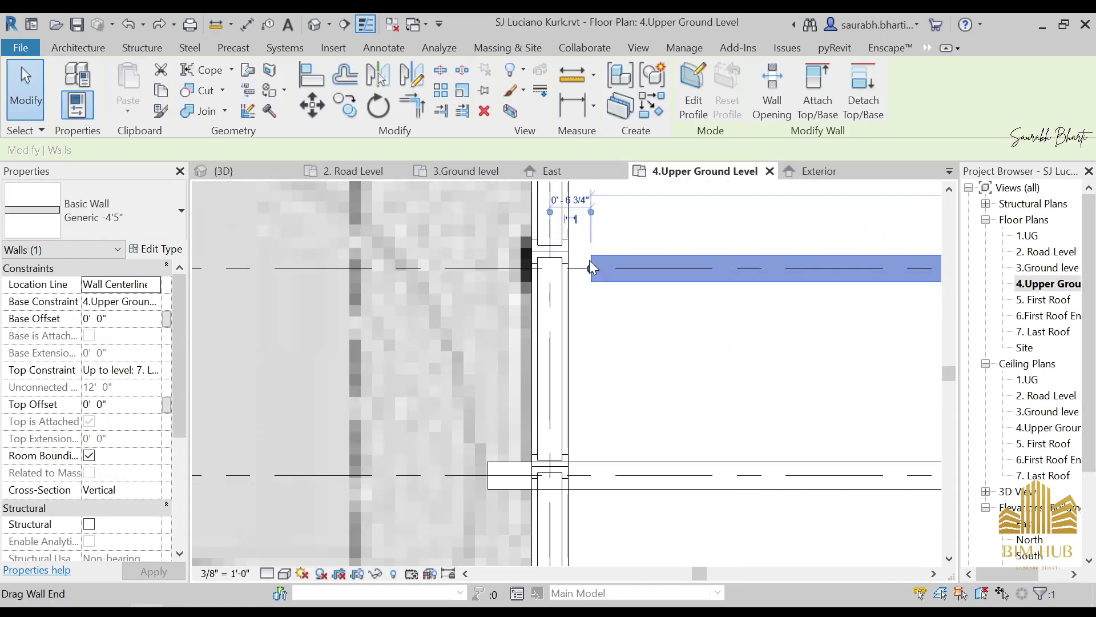
left_click_drag(591, 268, 570, 270)
scroll(560, 263, "up", 2)
key("Escape")
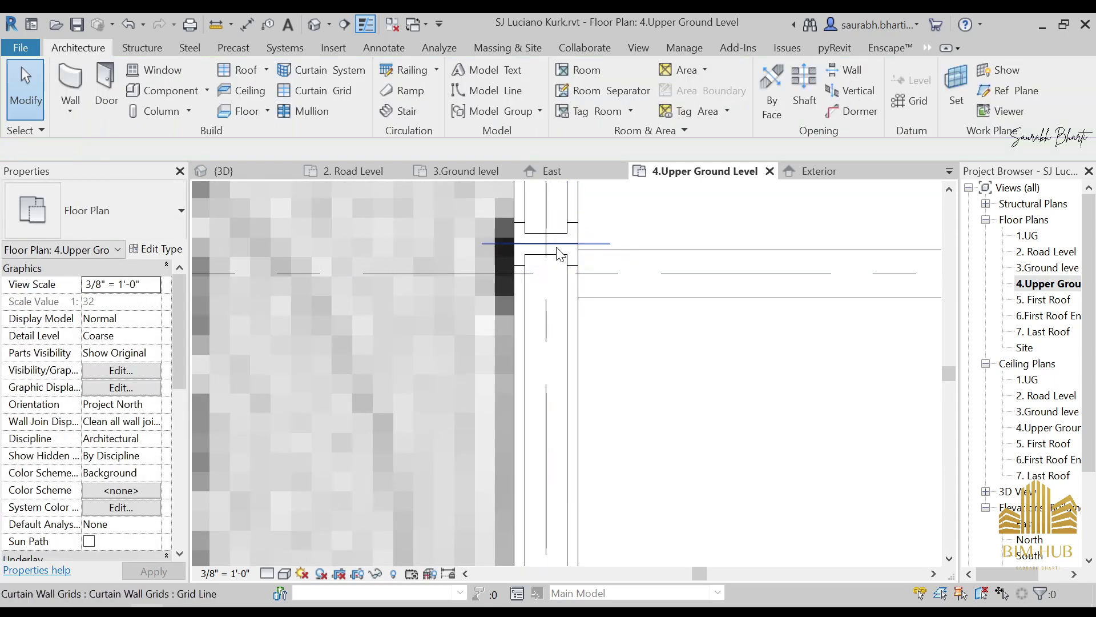
Step: In plan, set the distance from the shortened partition's grid line to the projecting partition's grid line to 2'9"
left_click(543, 260)
left_click_drag(546, 246, 550, 257)
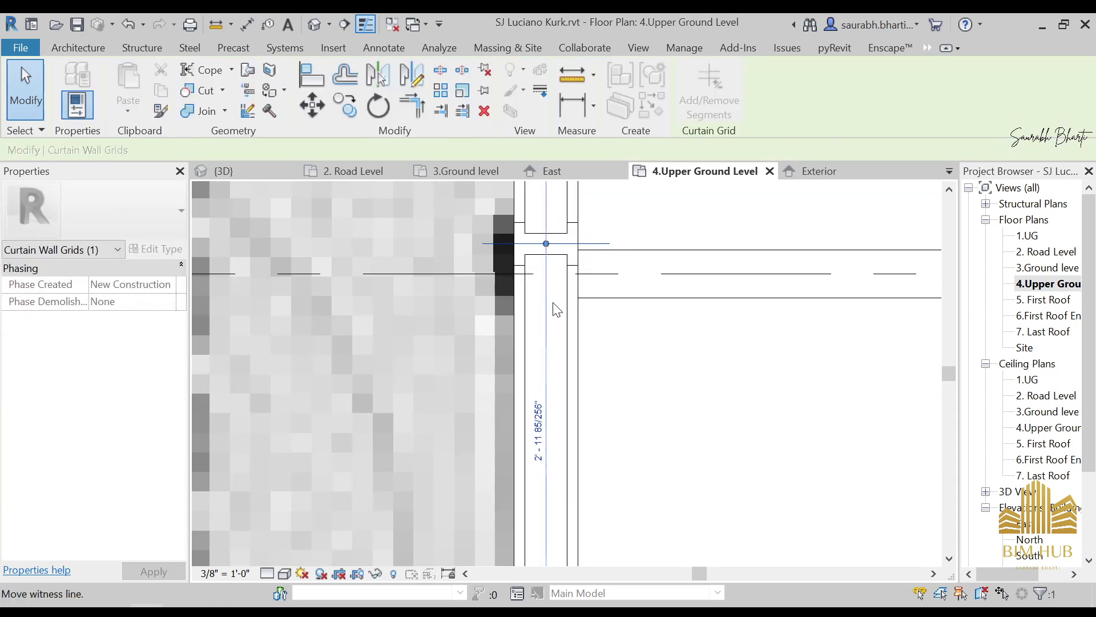
left_click_drag(553, 303, 553, 302)
scroll(573, 240, "down", 2)
middle_click_drag(579, 267, 569, 358)
scroll(553, 329, "up", 2)
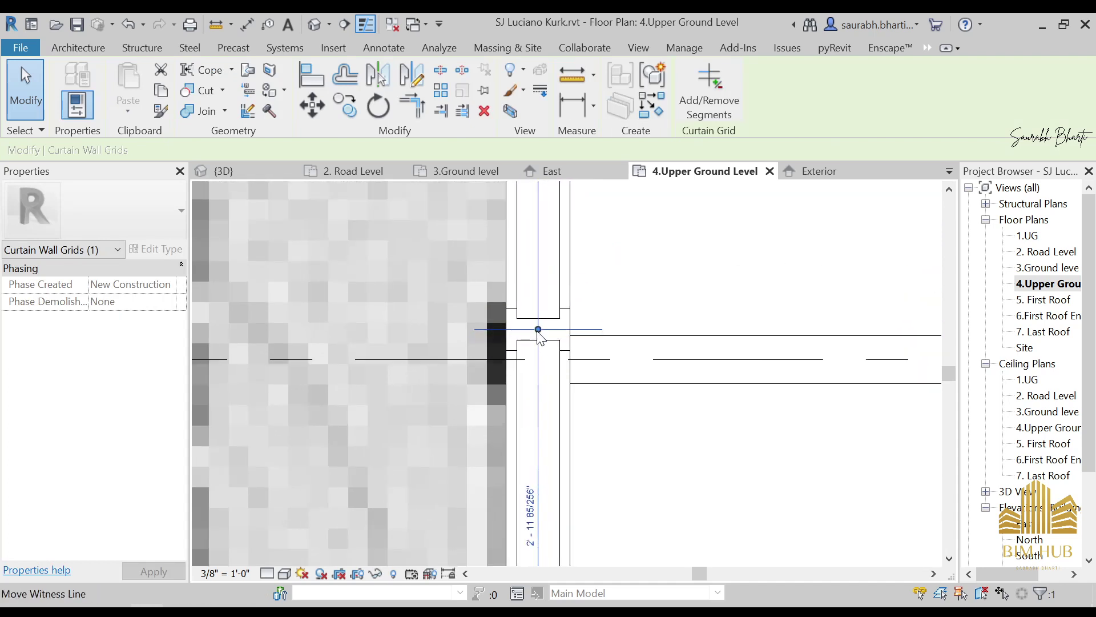
left_click(540, 532)
scroll(714, 453, "down", 2)
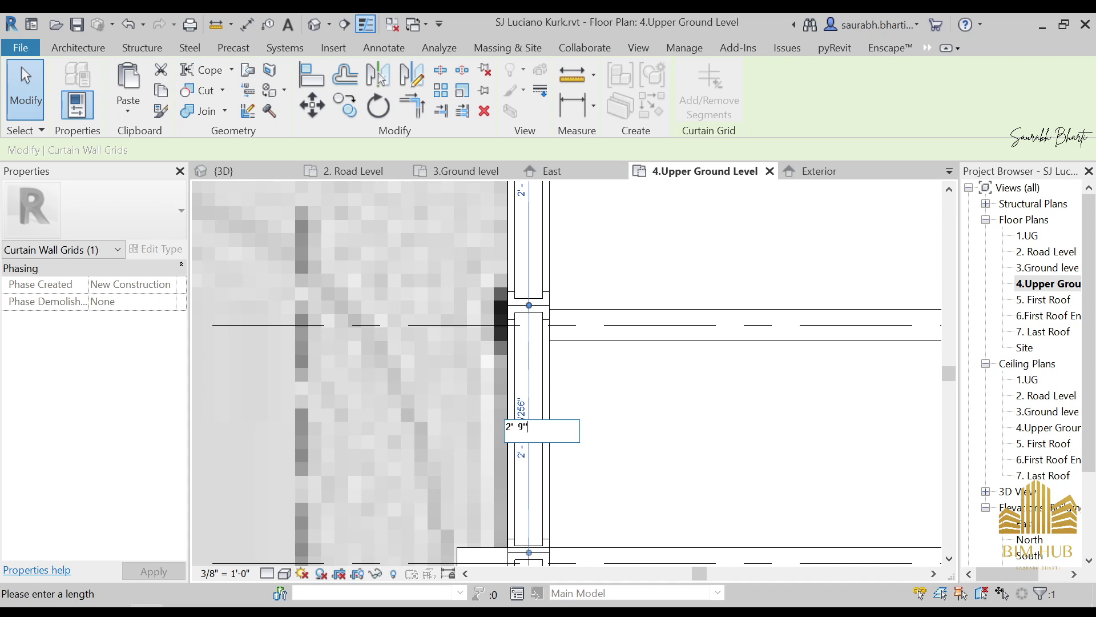
key("Escape")
key("Escape")
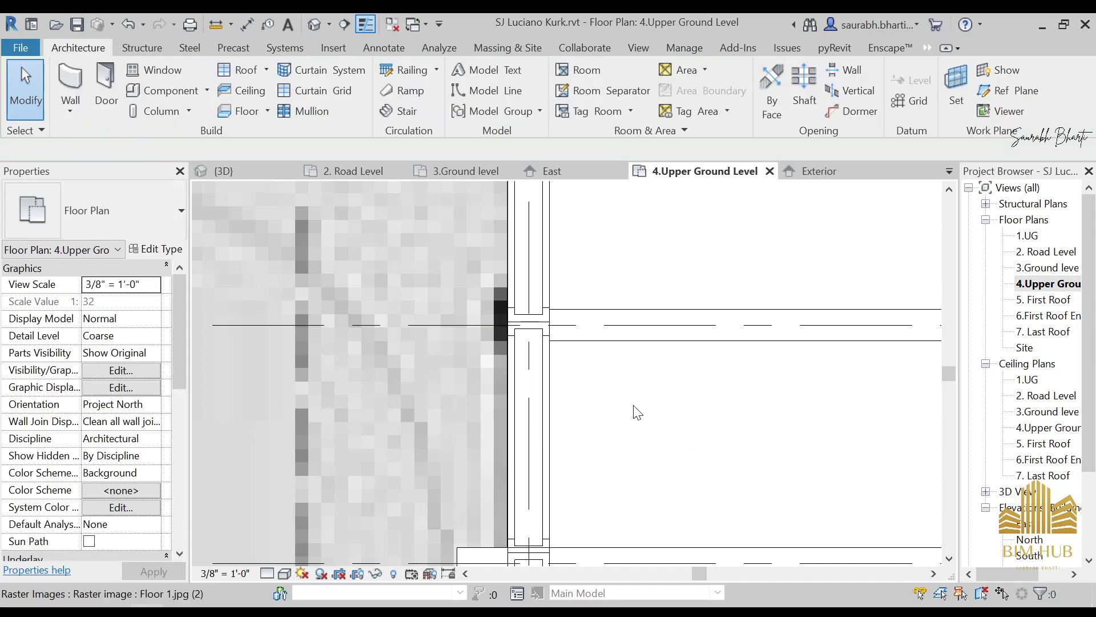
Step: Check the grid line against the shortened partition's centreline and set its distance to the projecting partition's grid line to 2'10"
left_click(526, 452)
key("Escape")
scroll(516, 330, "up", 2)
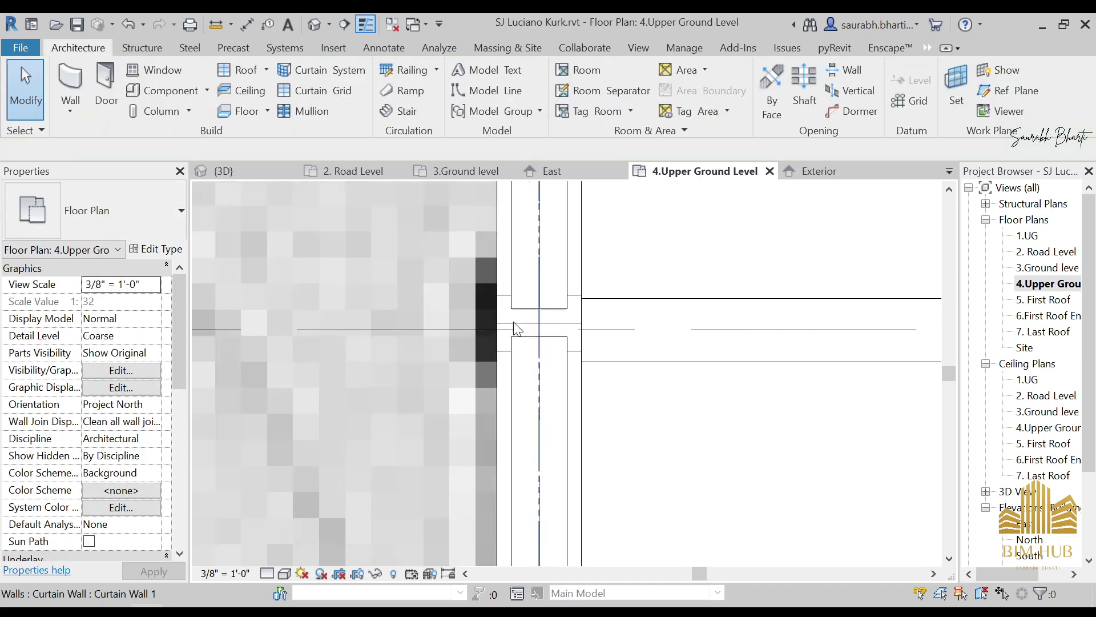
scroll(540, 406, "down", 4)
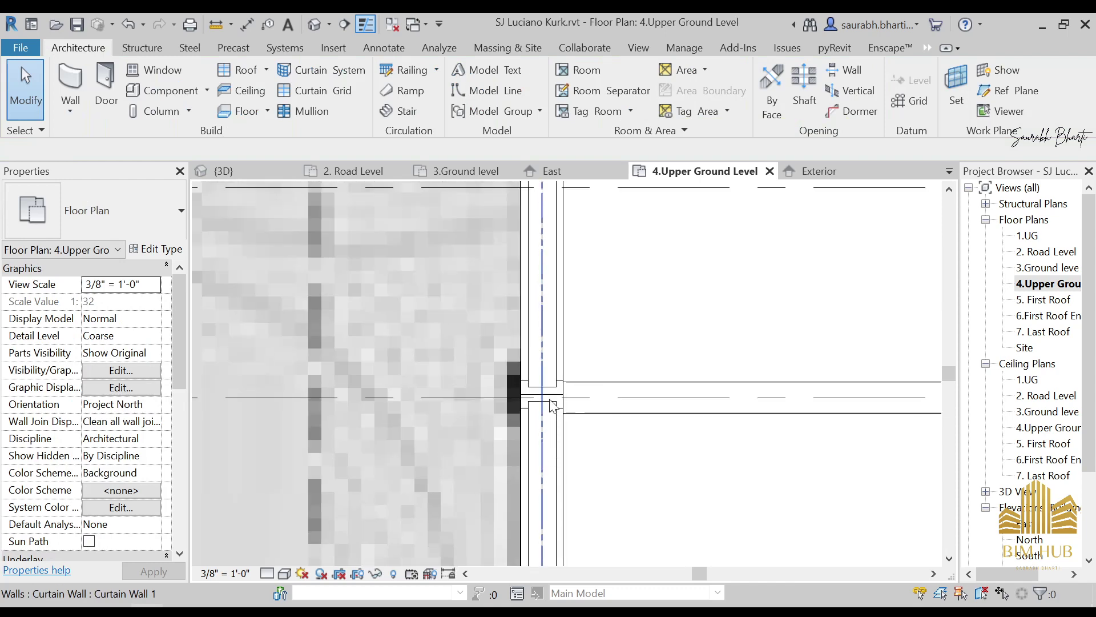
left_click(545, 513)
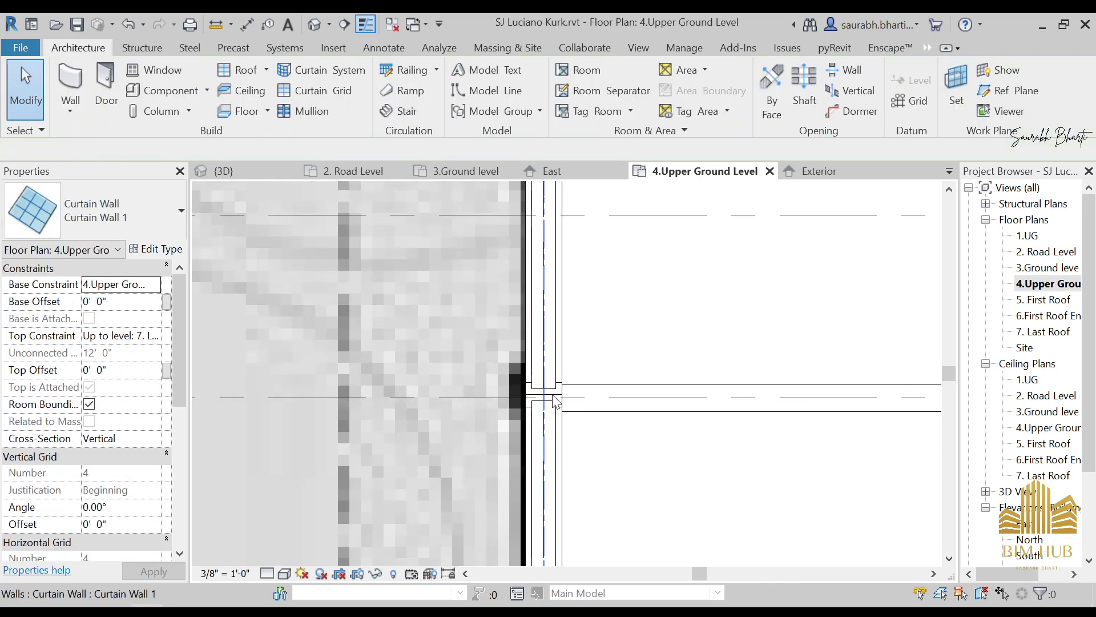
key("Escape")
left_click(545, 395)
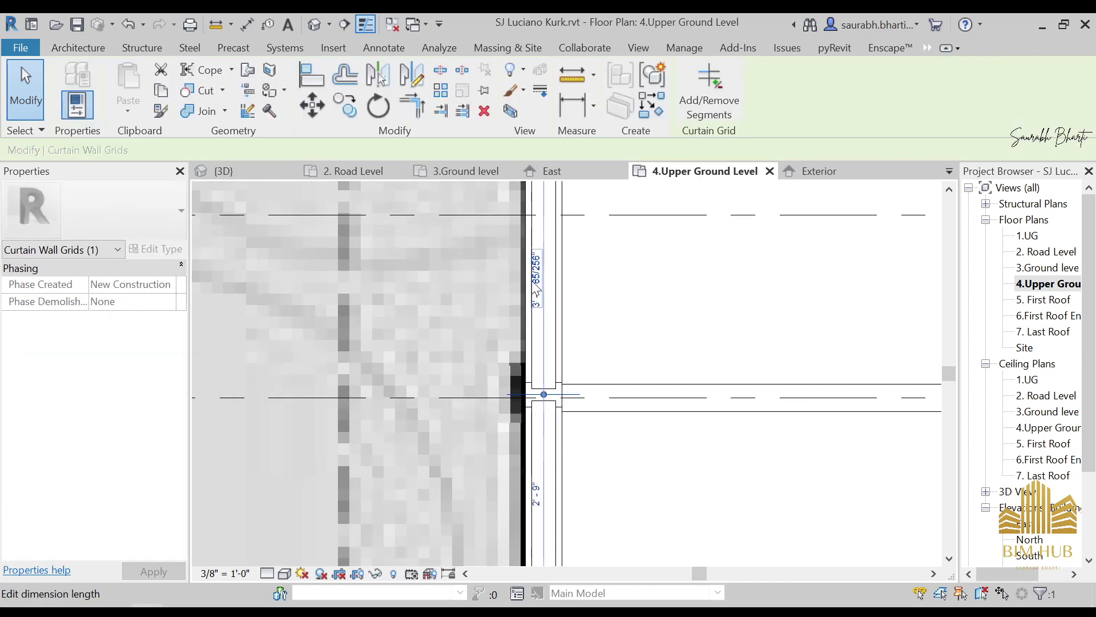
left_click(538, 495)
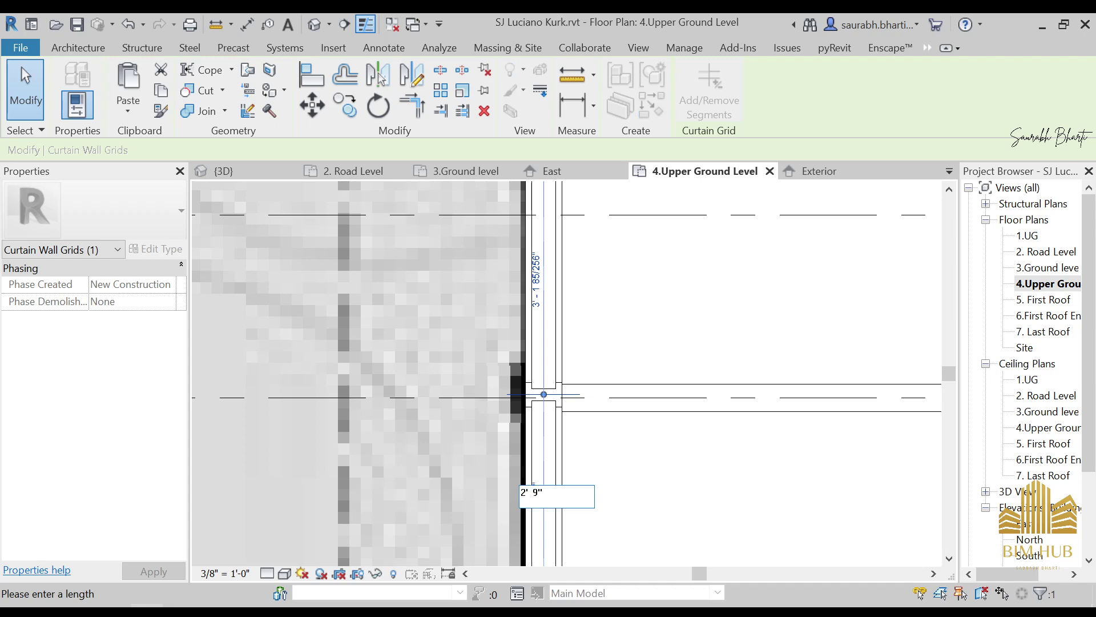
key("Return")
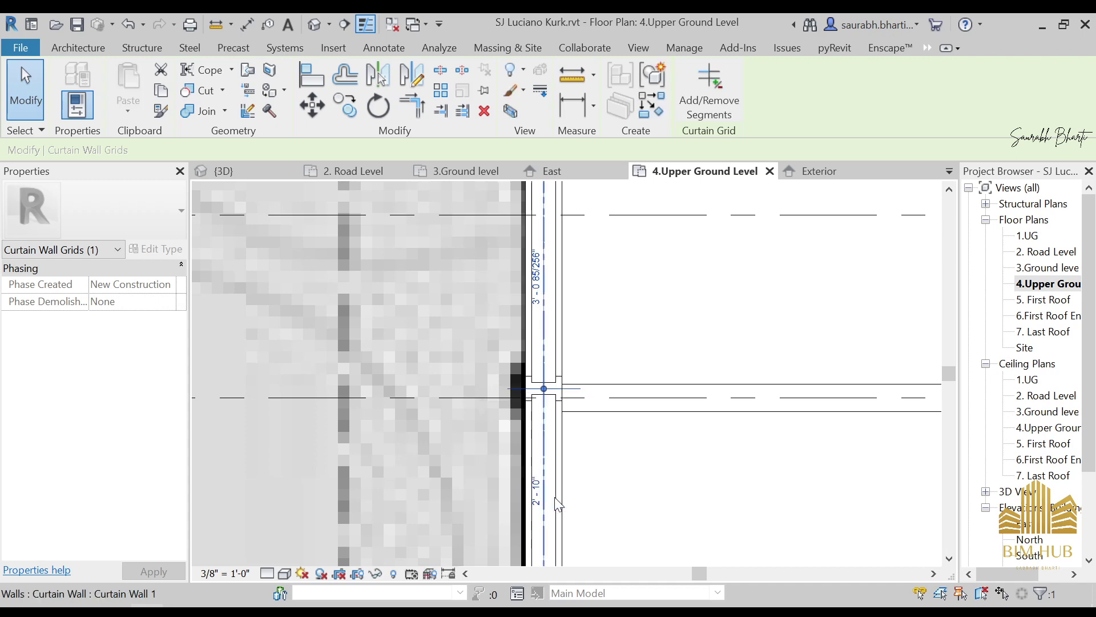
Step: Shorten the remaining projecting partition so that its end meets the inner face of the curtain wall
scroll(565, 485, "down", 4)
middle_click_drag(707, 529, 638, 270)
key("Escape")
scroll(529, 276, "up", 1)
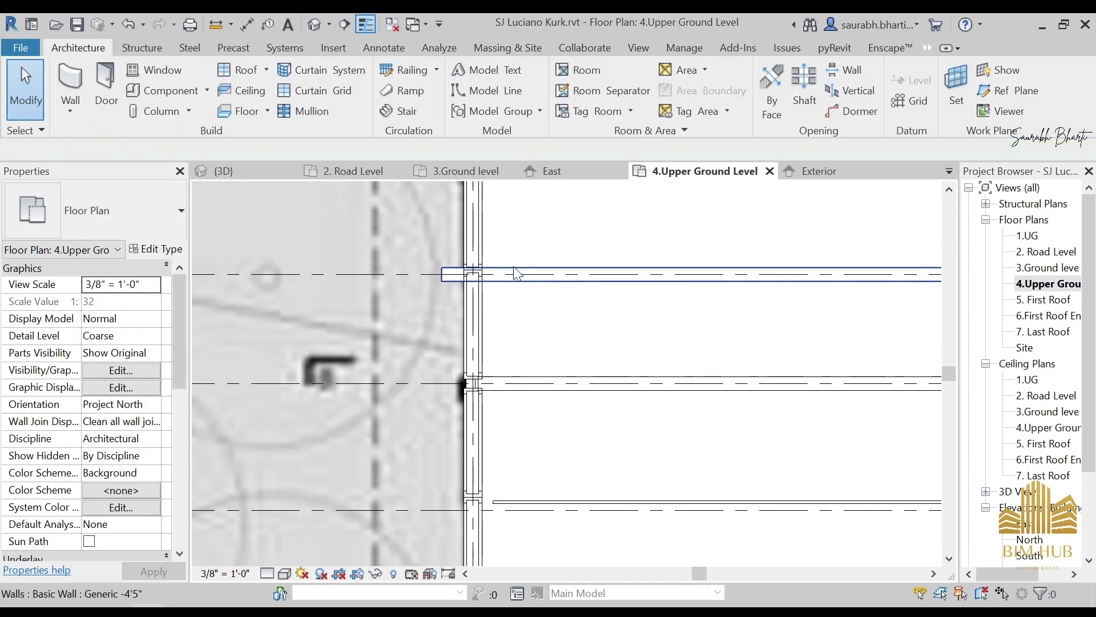
left_click(512, 267)
scroll(412, 245, "up", 3)
left_click_drag(484, 313, 574, 312)
key("Escape")
Step: In plan, set the distance from the upper partition's curtain grid line to the middle partition's grid line to 2'10"
scroll(557, 316, "up", 2)
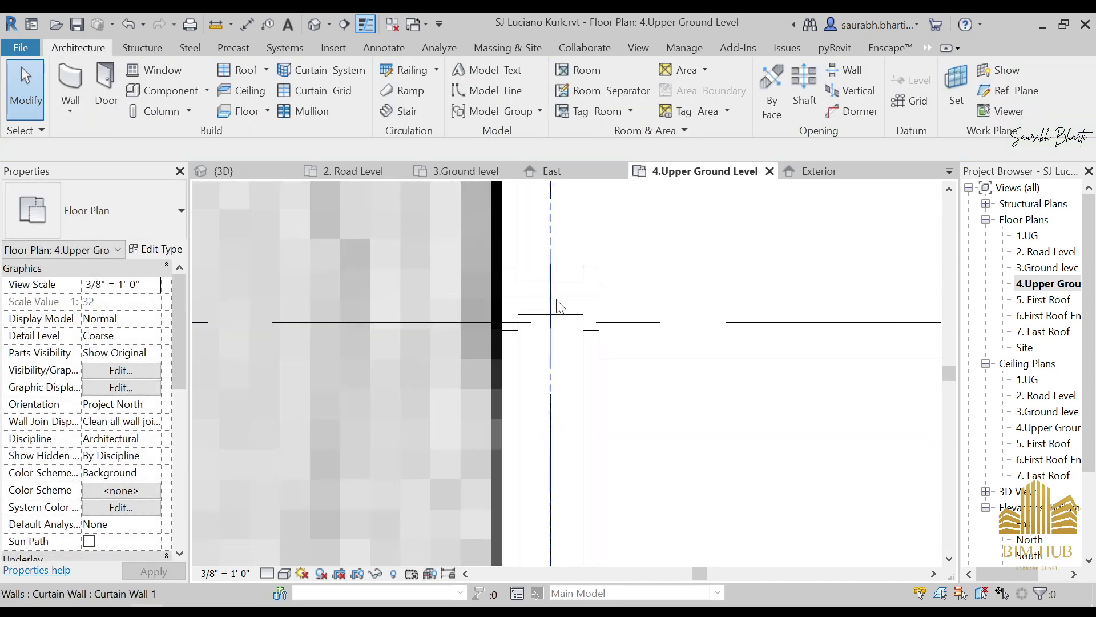
left_click(558, 306)
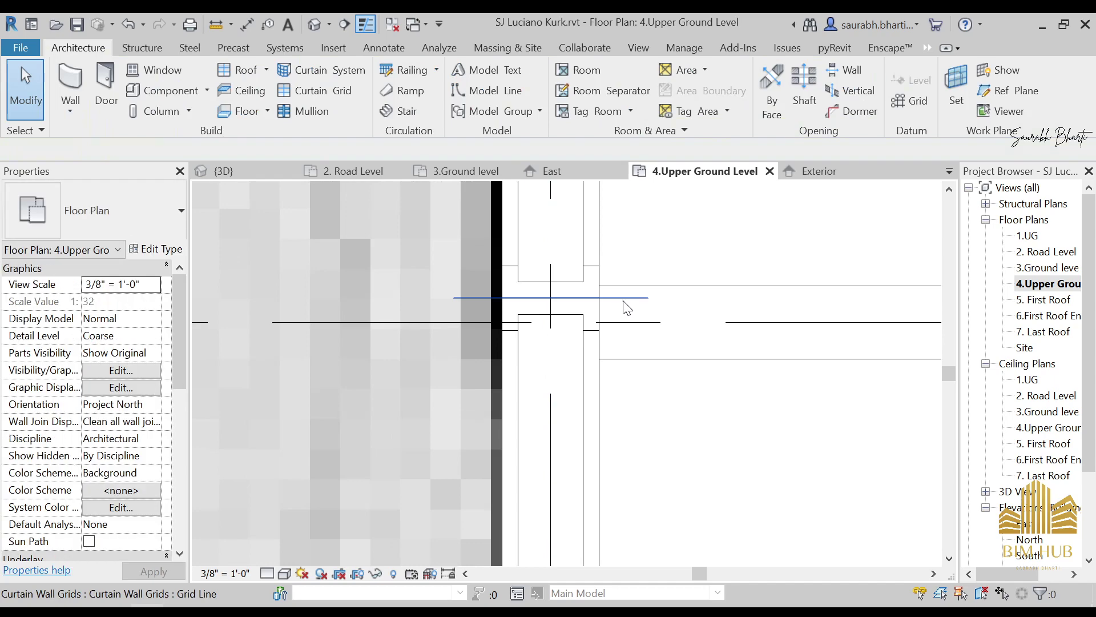
left_click(551, 305)
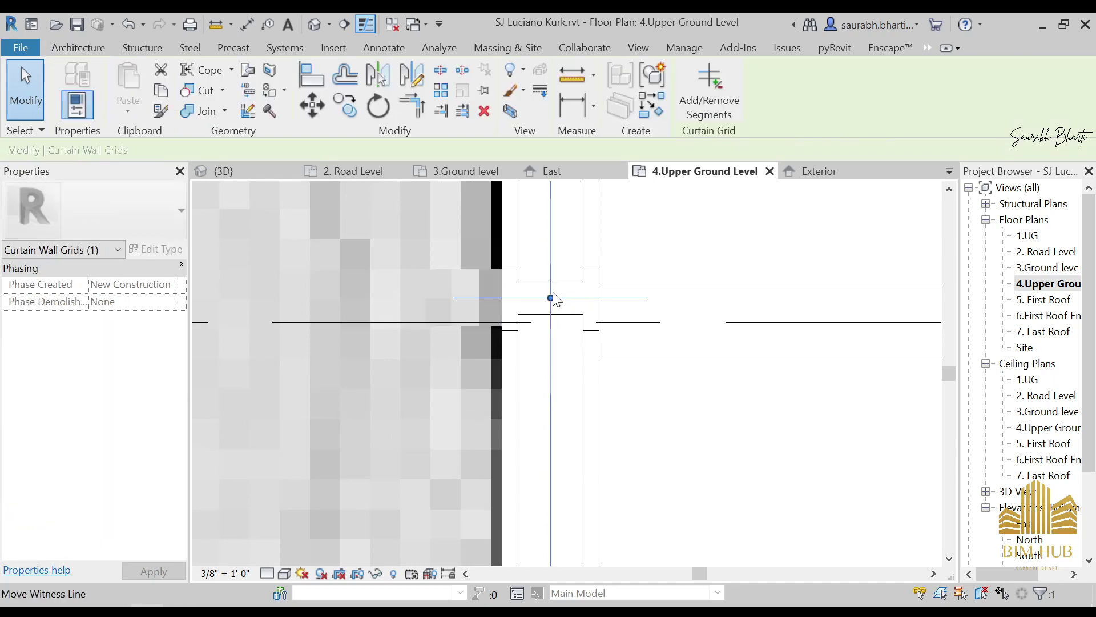
scroll(565, 484, "down", 2)
middle_click_drag(573, 540, 583, 386)
left_click(562, 384)
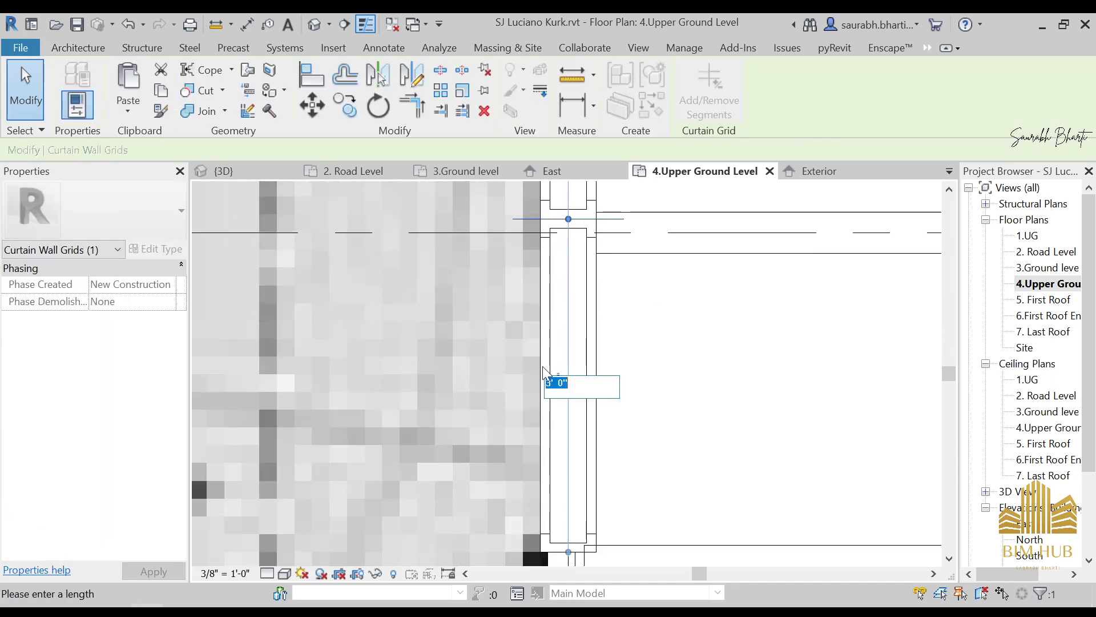
left_click(571, 383)
type("2'10")
key("Return")
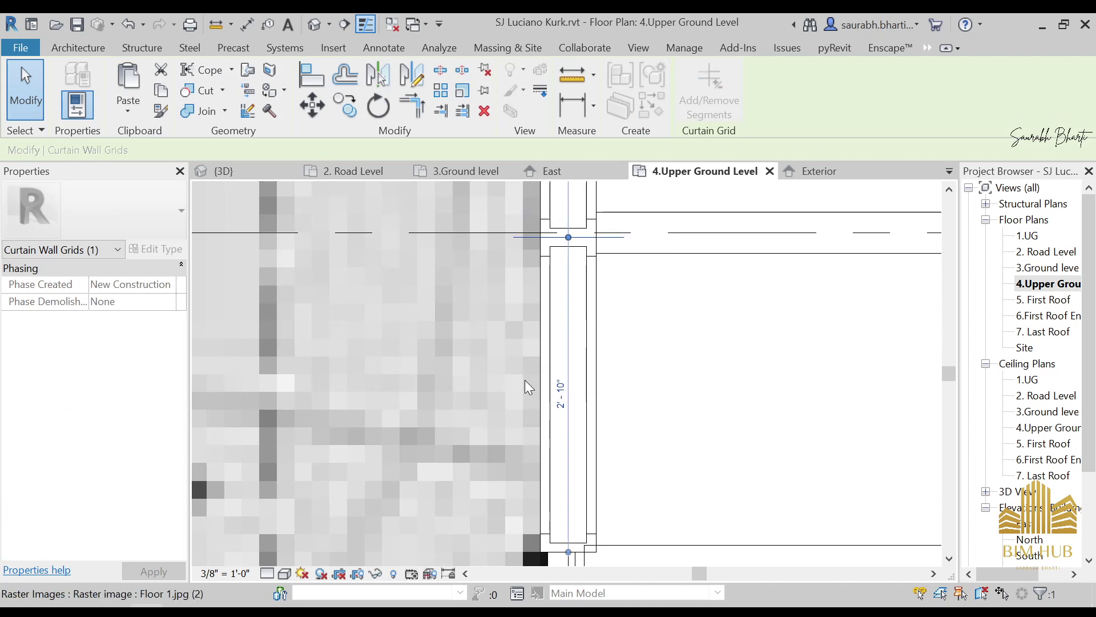
key("Escape")
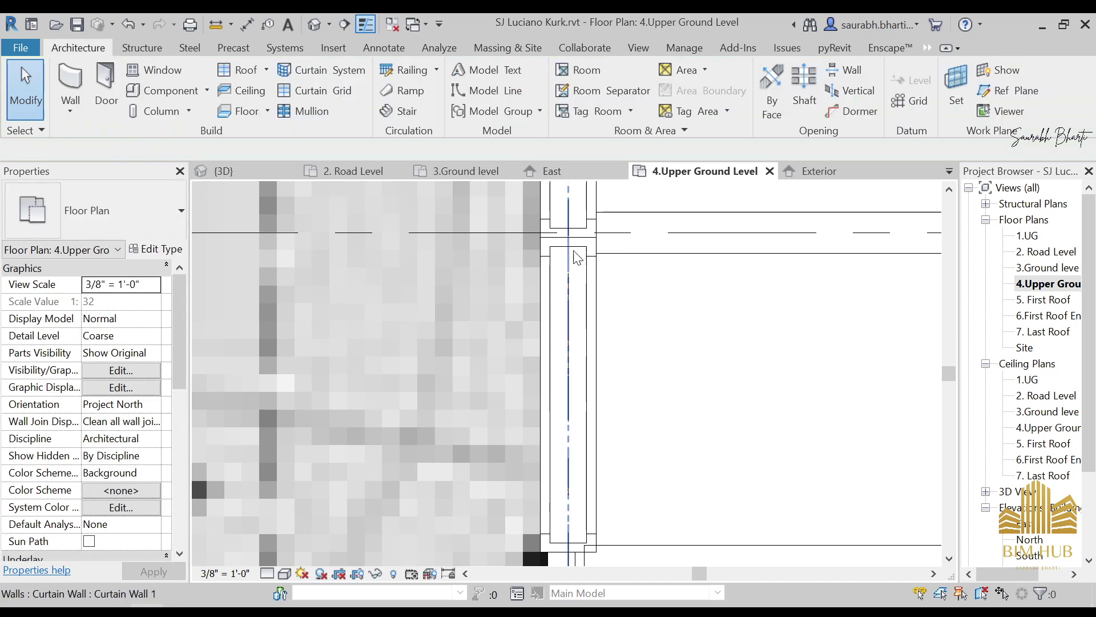
Step: Readjust the upper partition's grid line to 2'11" from the middle partition's grid line
left_click(573, 237)
left_click(559, 392)
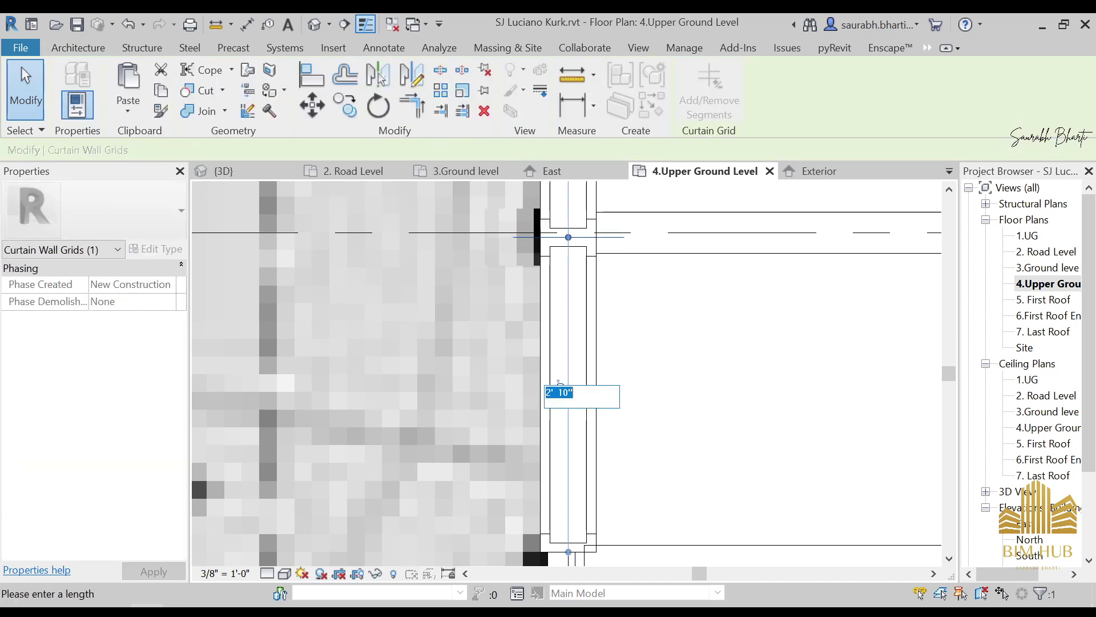
left_click(560, 392)
key("Return")
key("Escape")
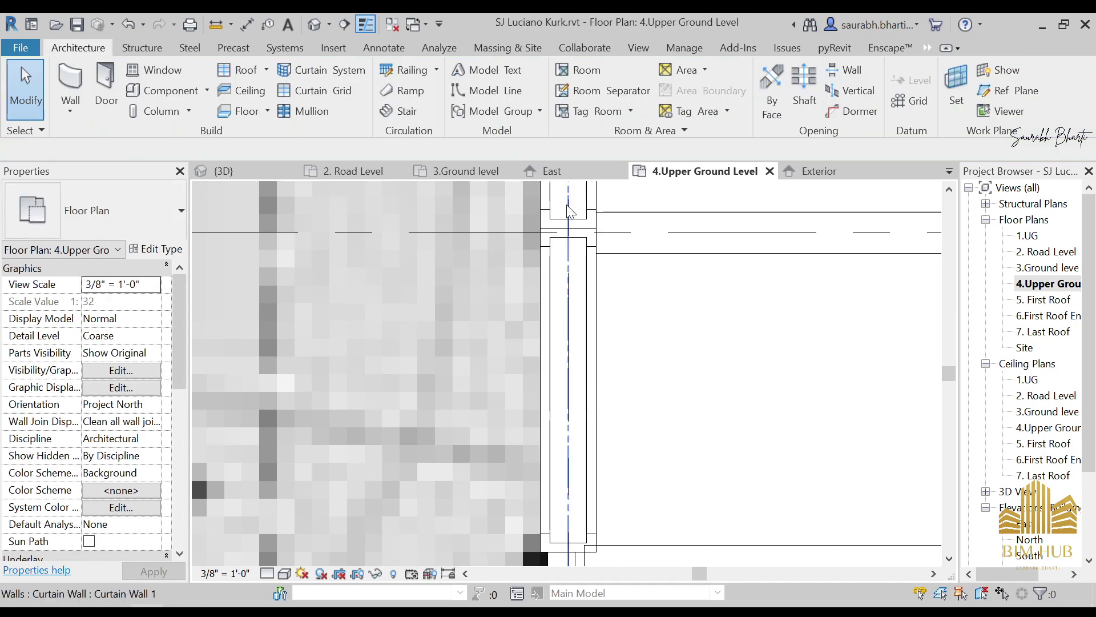
Step: Try a spacing of 2'11 1/2" between the upper and middle partitions' grid lines
left_click(599, 231)
left_click(559, 388)
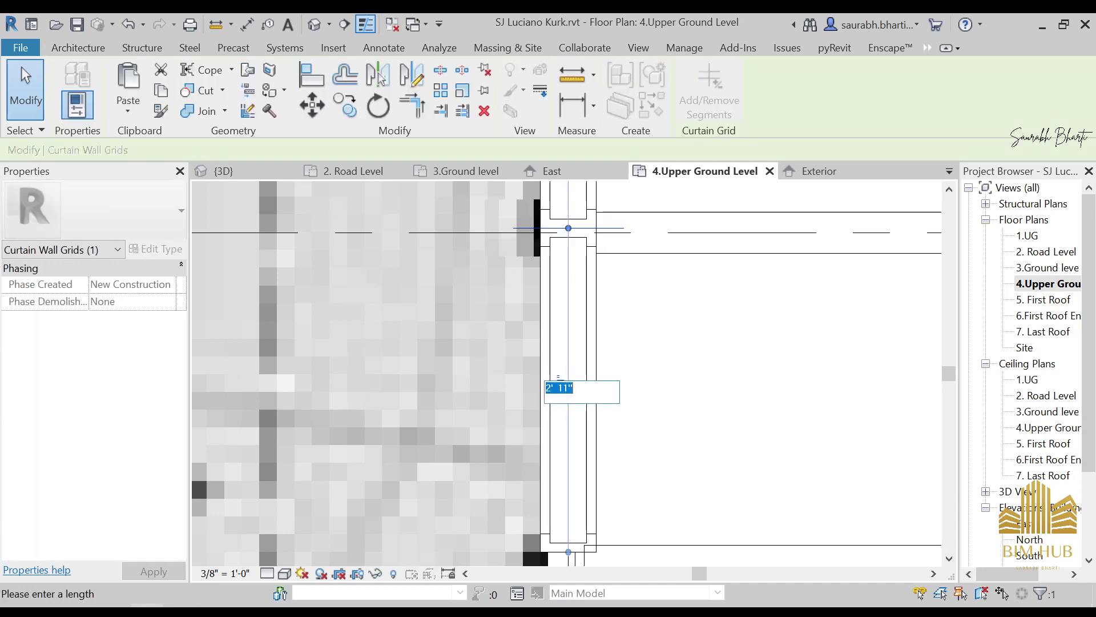
key("End")
type("1/2")
key("Return")
left_click(577, 376)
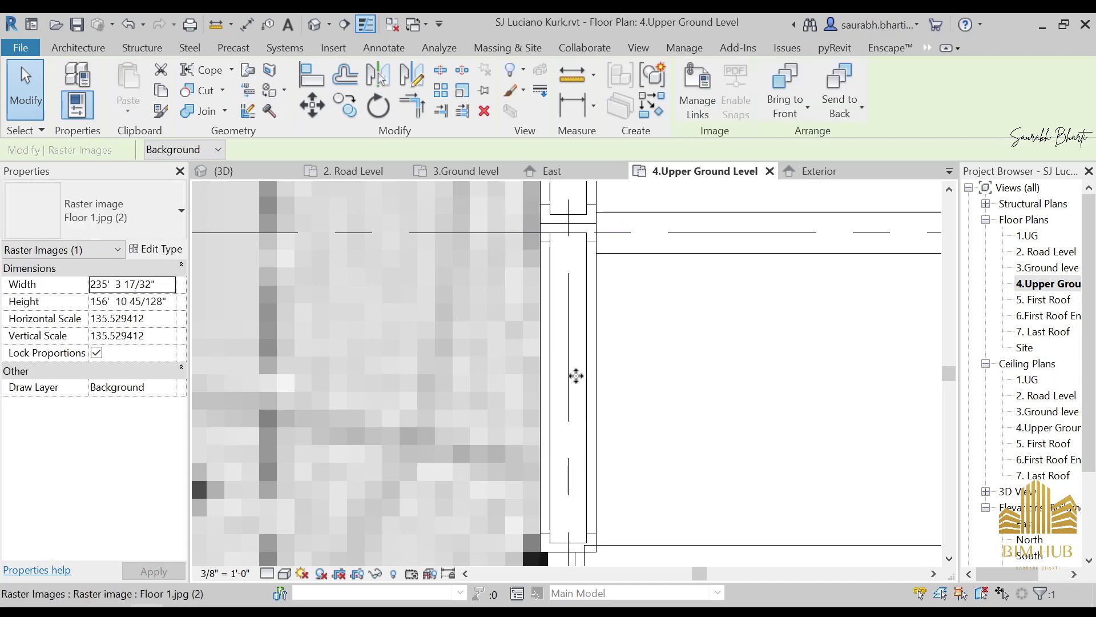
key("Escape")
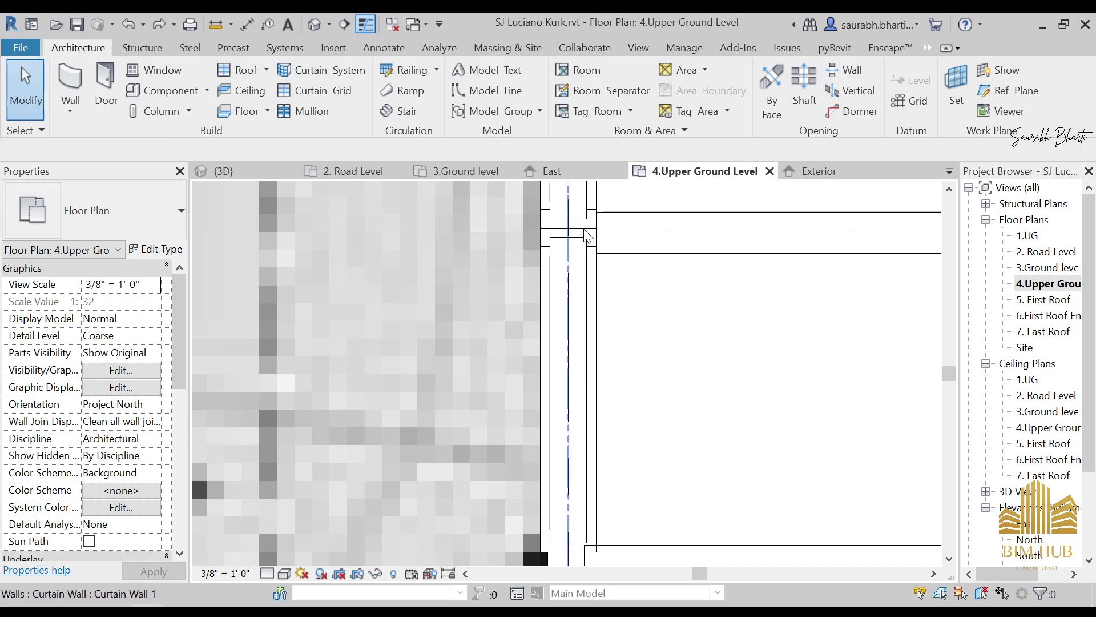
Step: Set the upper partition's grid line 2'10 1/2" from the middle partition's grid line to align it with the partition's centreline
left_click(610, 228)
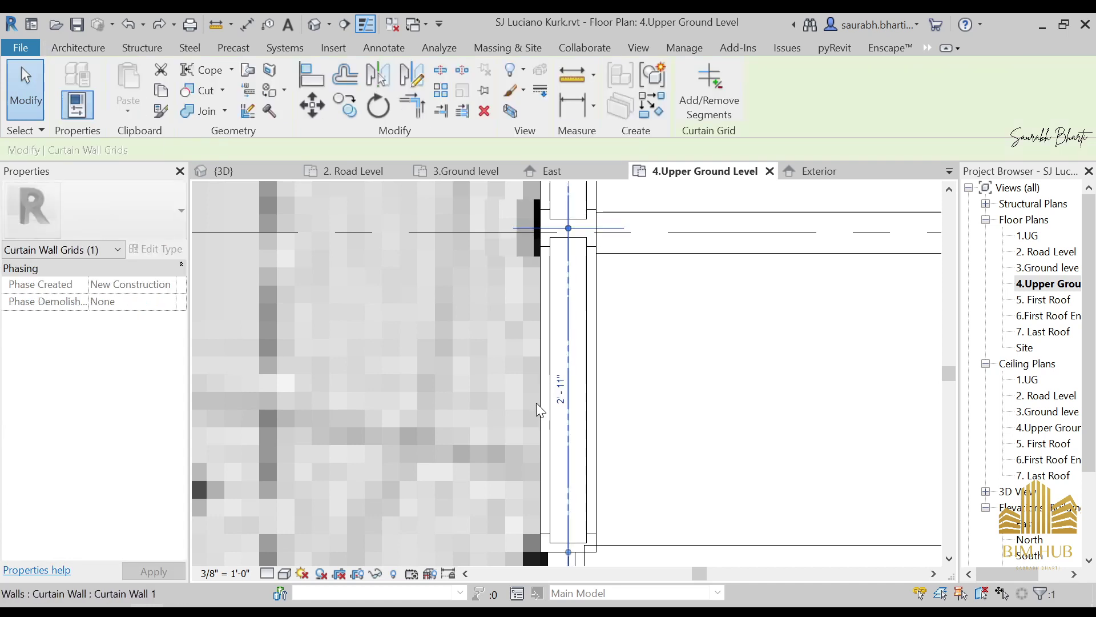
left_click(560, 389)
left_click(553, 388)
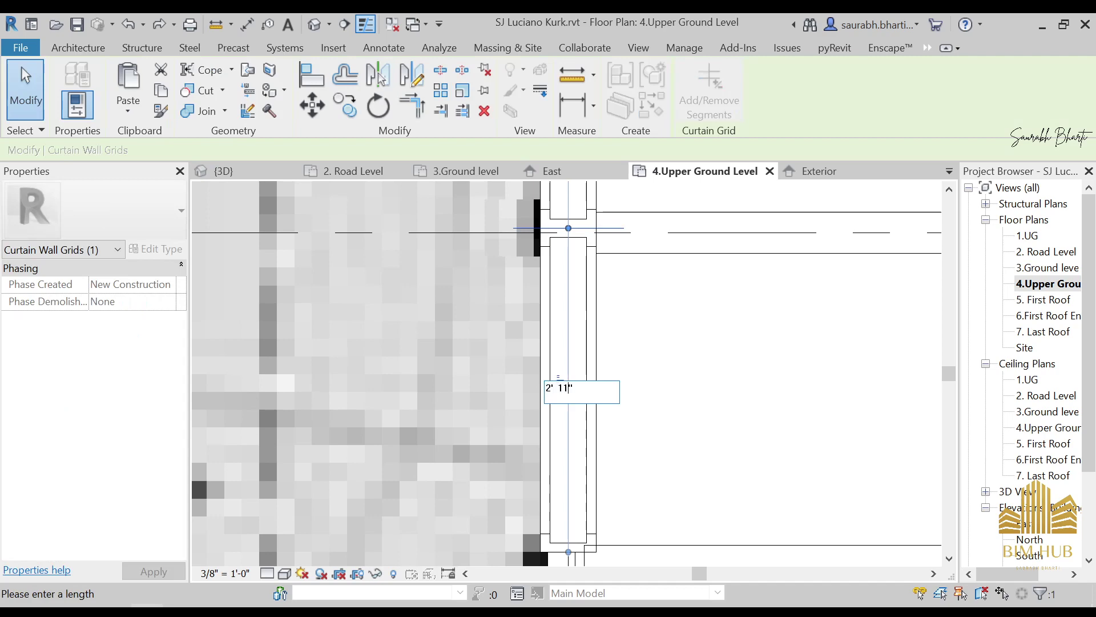
key("BackSpace")
type("0 1/2")
key("Return")
key("Escape")
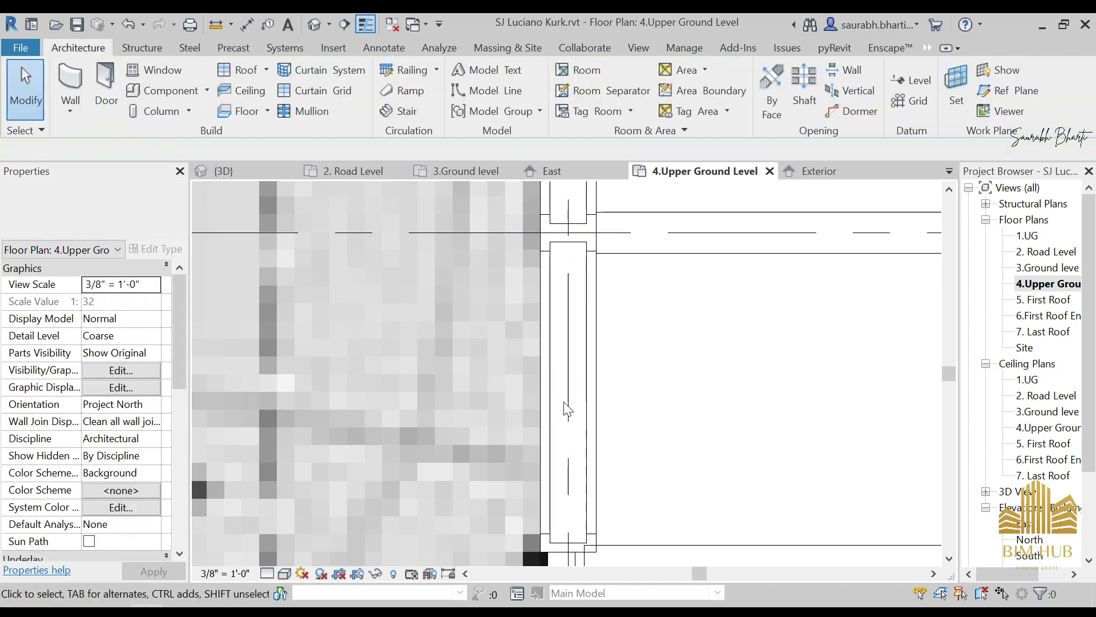
Step: Extend the middle partition's end through the mullions to the outer face of the curtain wall
middle_click_drag(567, 409, 597, 428)
scroll(556, 408, "up", 5)
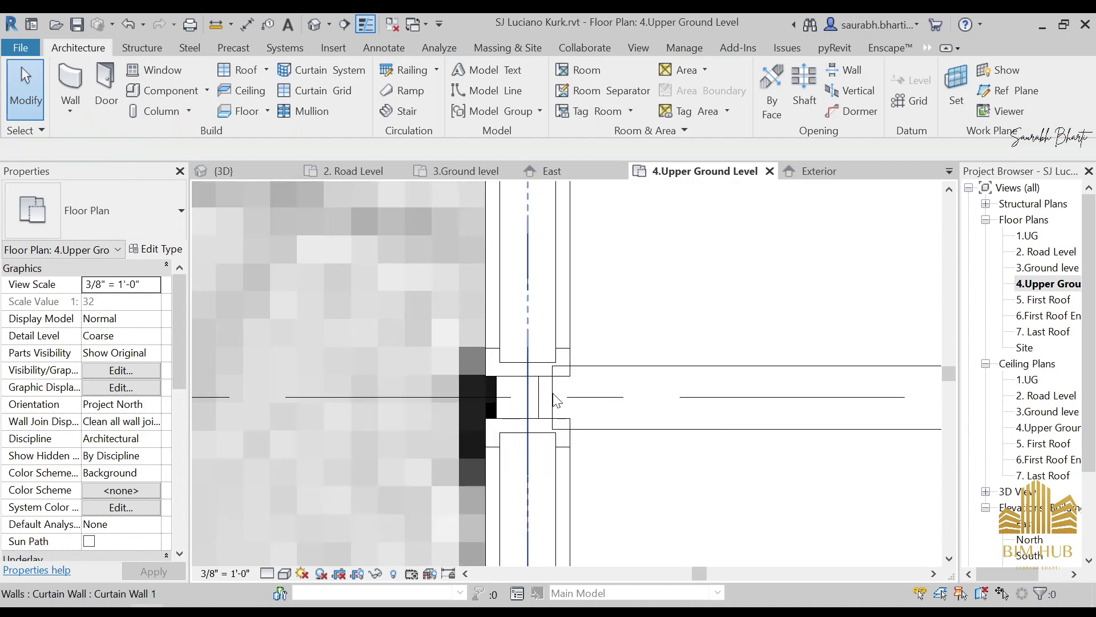
left_click(553, 391)
left_click(607, 389)
key("Escape")
left_click(642, 378)
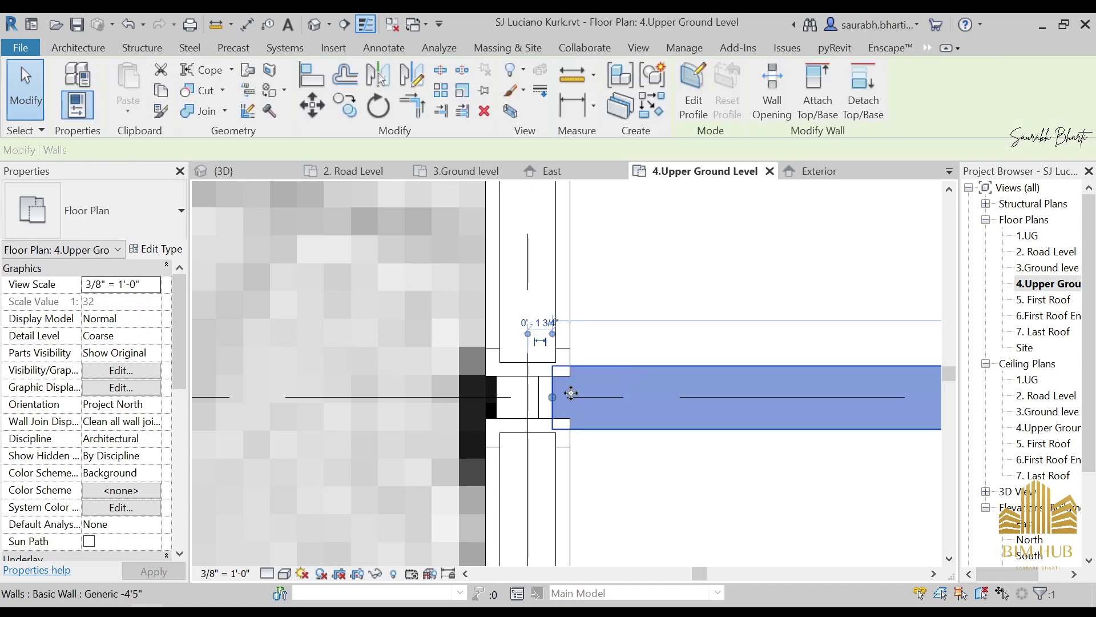
left_click_drag(554, 392, 479, 401)
key("Escape")
Step: Inspect the upper rear glazing and its partition ends in the 3D view
left_click(314, 23)
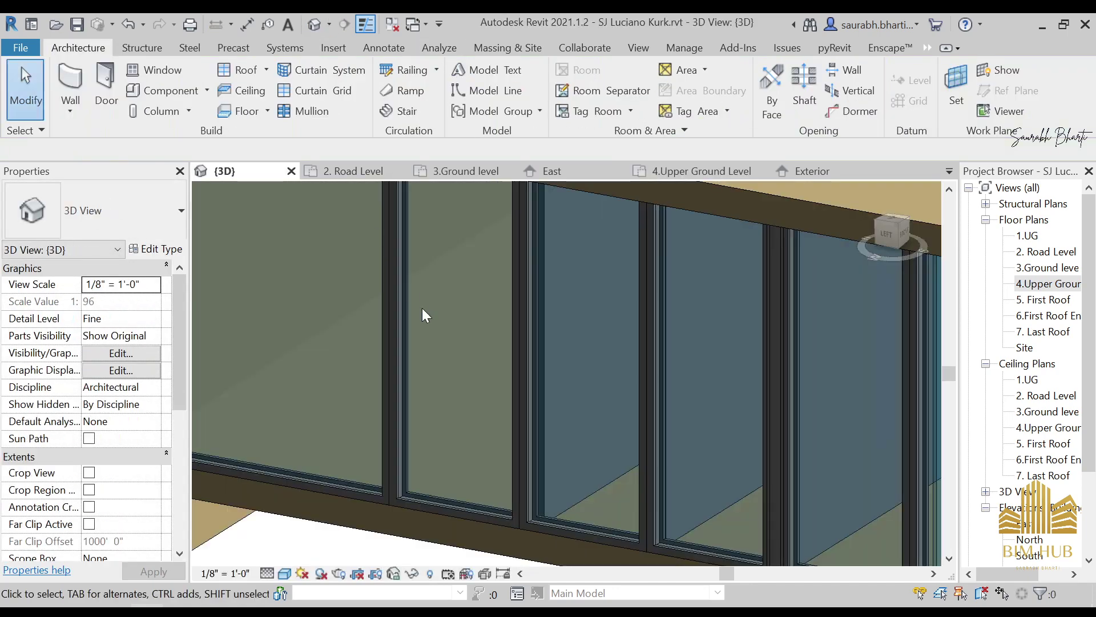
scroll(516, 391, "down", 3)
middle_click_drag(517, 391, 930, 401, "shift")
scroll(680, 343, "up", 3)
scroll(648, 407, "down", 3)
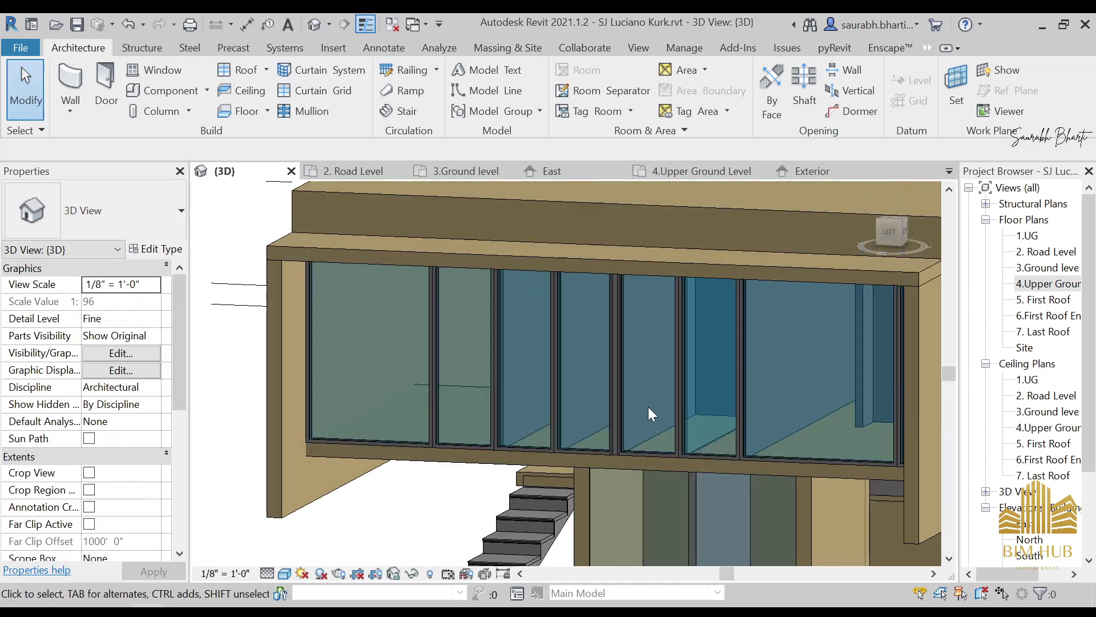
mouse_move(648, 407)
middle_mouse_down("shift")
mouse_move(692, 403)
mouse_move(635, 412)
middle_mouse_up("shift")
scroll(619, 419, "up", 3)
scroll(619, 420, "down", 3)
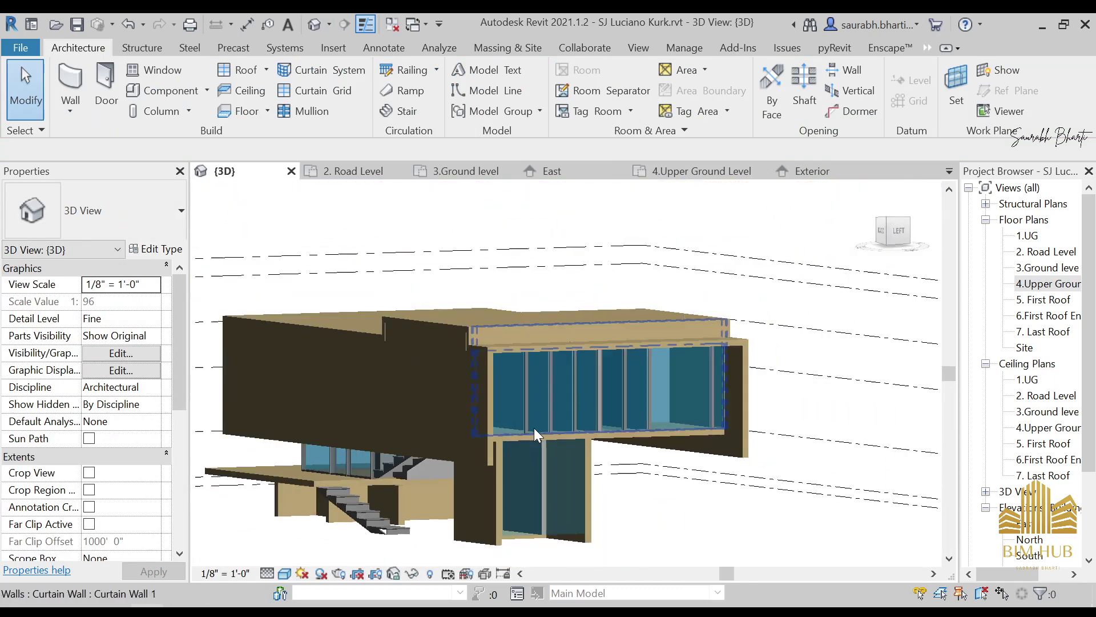
Step: Examine the opposite glazed side of the house in 3D, including the low Generic -4'5" wall between the stairs
middle_click_drag(534, 427, 576, 435, "shift")
scroll(580, 501, "up", 2)
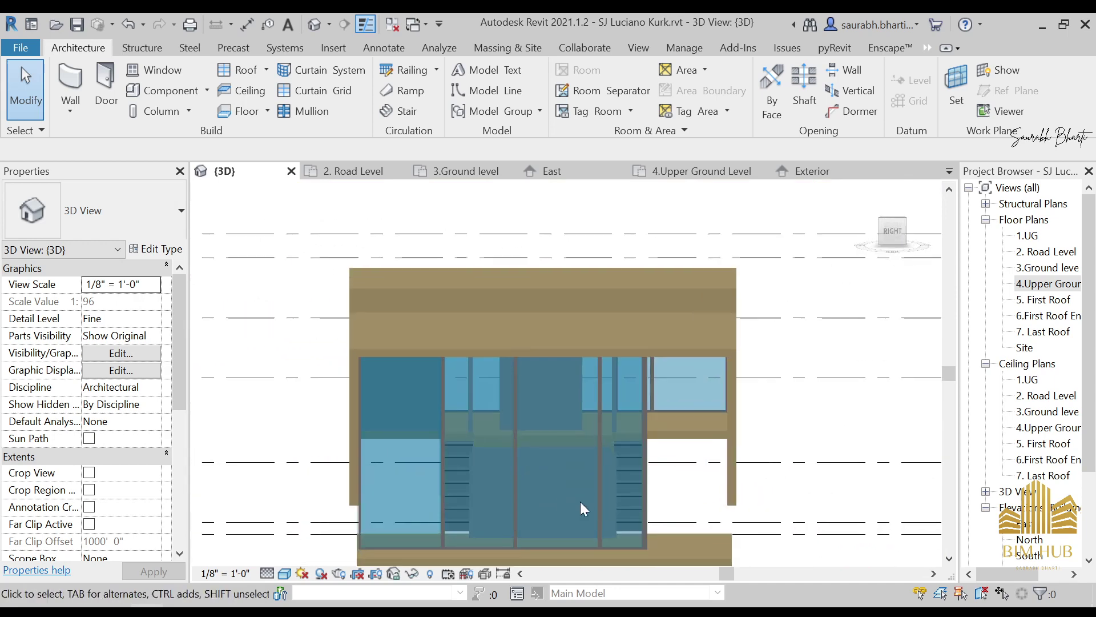
middle_click_drag(580, 502, 544, 478, "shift")
scroll(448, 475, "up", 5)
scroll(448, 475, "down", 4)
middle_click_drag(447, 475, 553, 460, "shift")
middle_click_drag(552, 460, 678, 334)
scroll(673, 411, "down", 1)
scroll(742, 425, "up", 2)
scroll(599, 451, "up", 3)
left_click(606, 410)
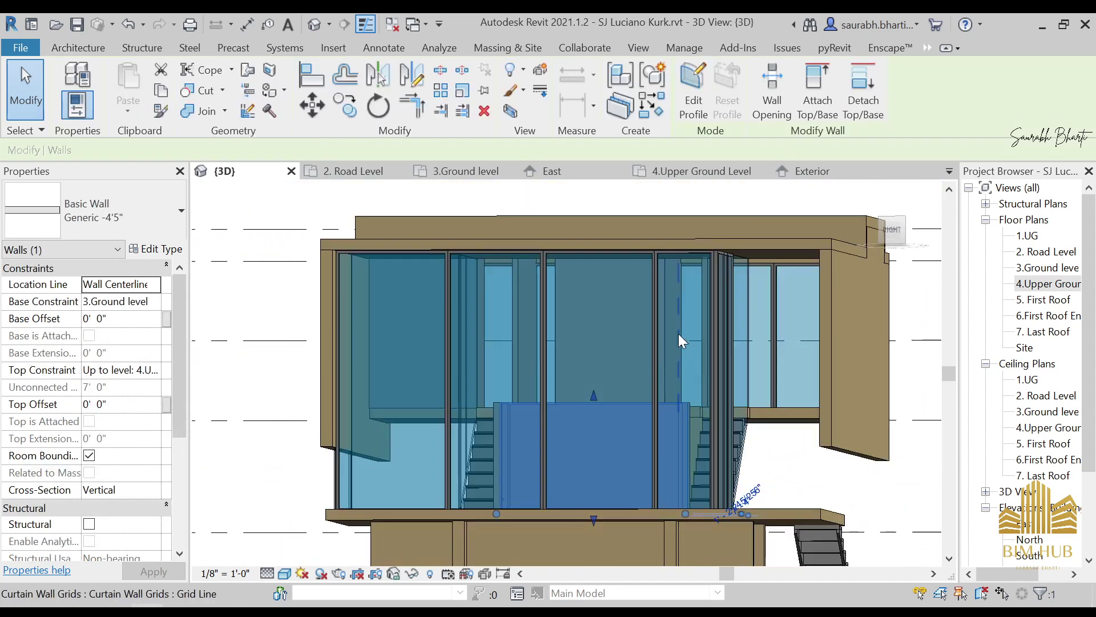
scroll(678, 333, "up", 3)
Step: Open the 5. First Roof and 6.First Roof End plans, and examine the rear windows in the Back VIew.jpg reference photo
double_click(1046, 302)
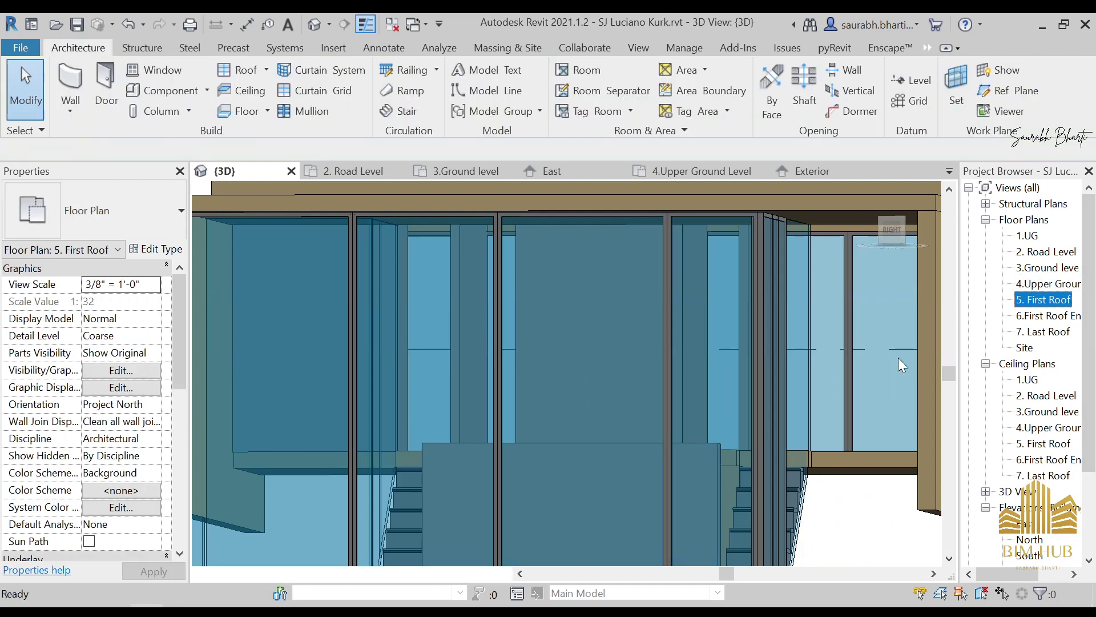
double_click(1051, 316)
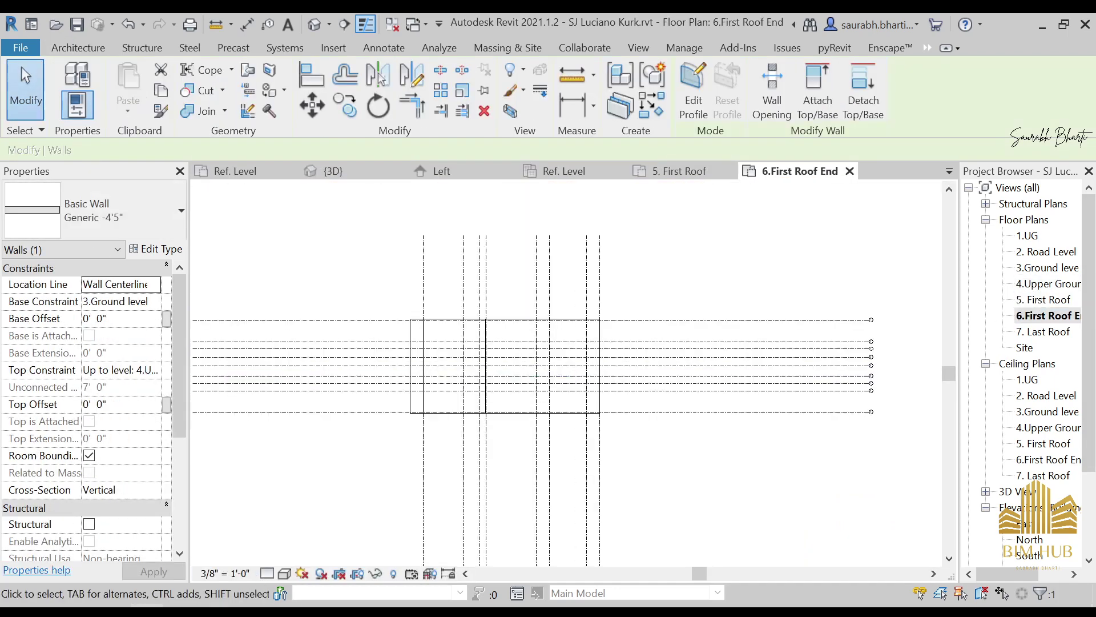
left_click(211, 612)
scroll(314, 294, "up", 4)
left_click_drag(301, 298, 196, 338)
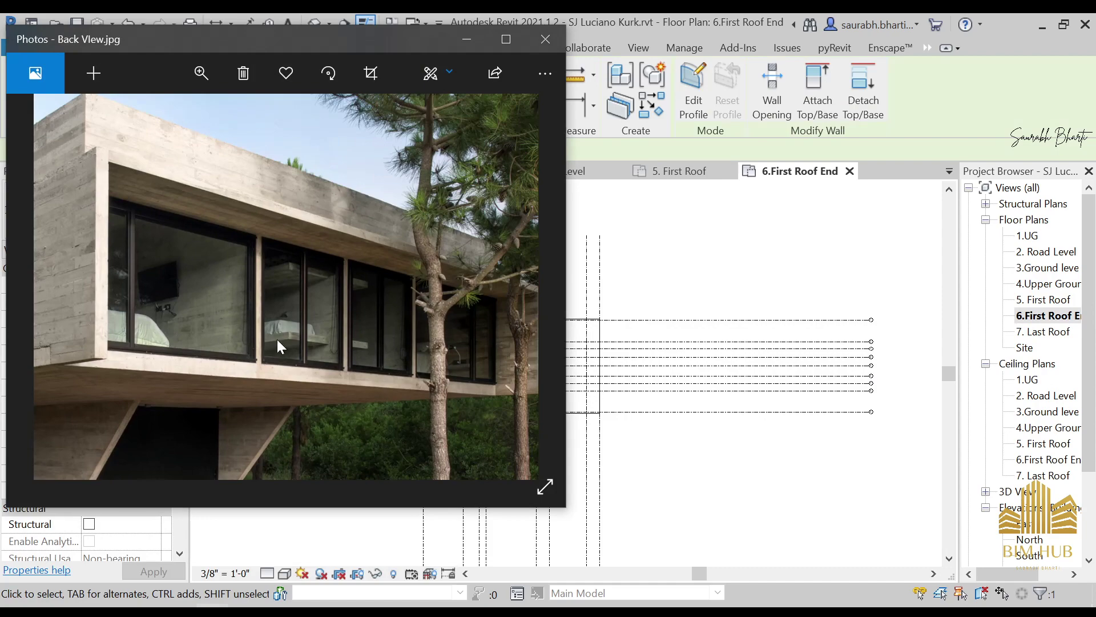
scroll(391, 315, "down", 4)
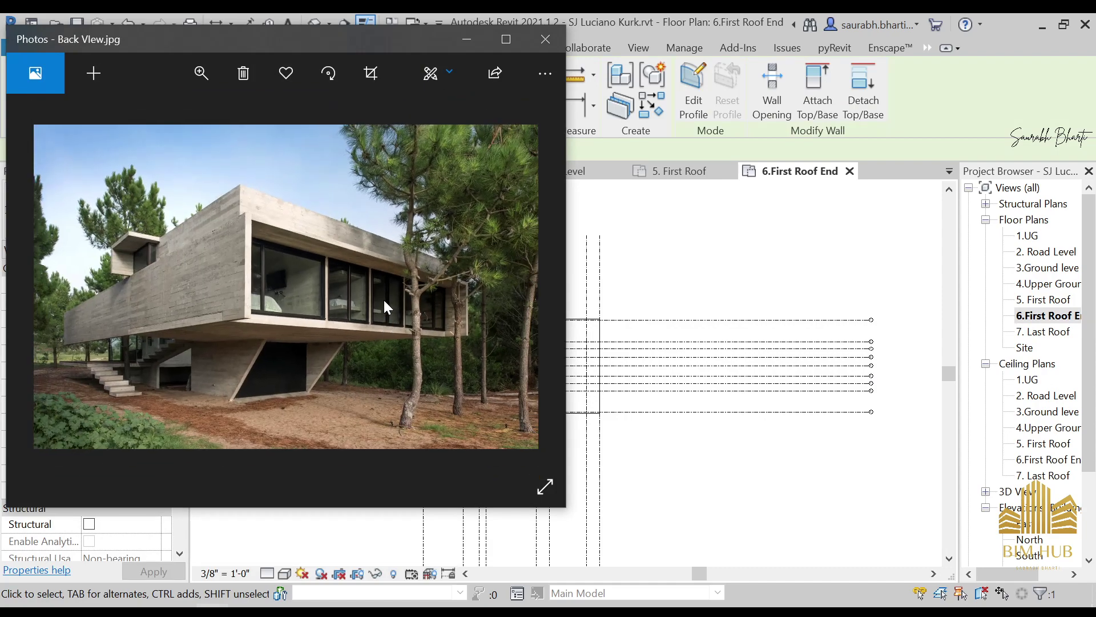
Step: Review the interior and kitchen reference photos and the se.jpg section with its level heights, closing the photo viewer when done
key("Right")
key("Right")
key("Right")
key("Right")
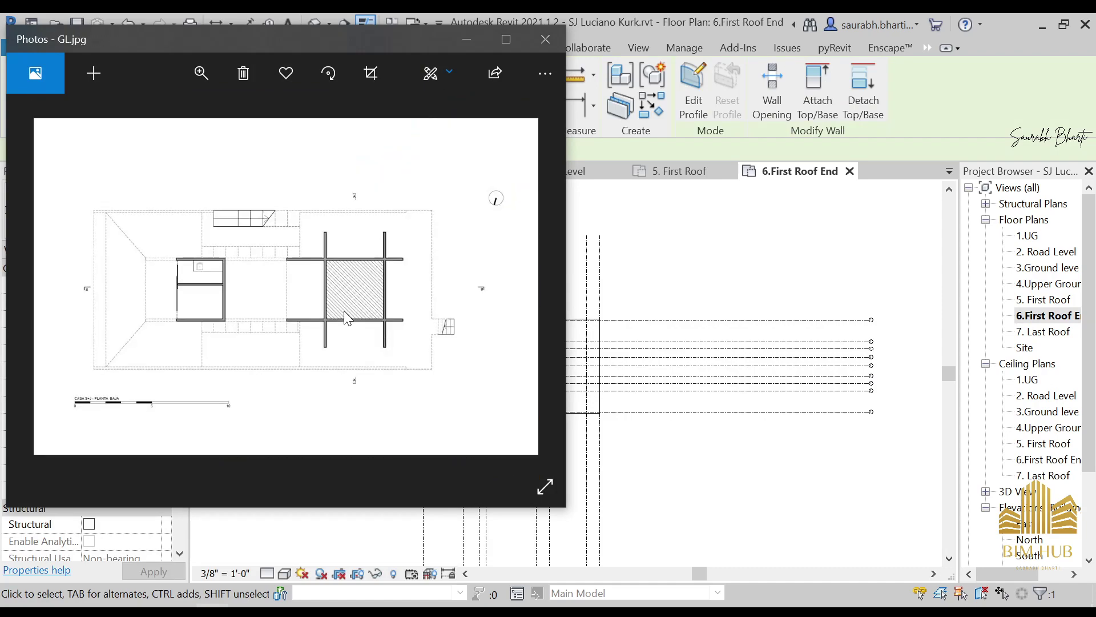
key("Right")
key("Right")
key("Right")
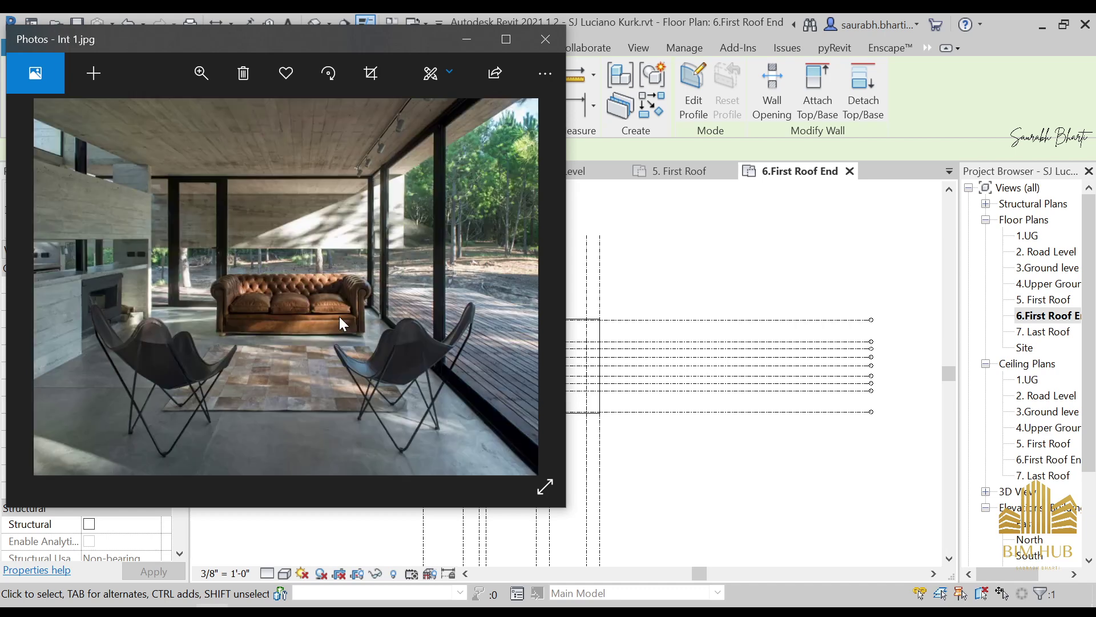
key("Left")
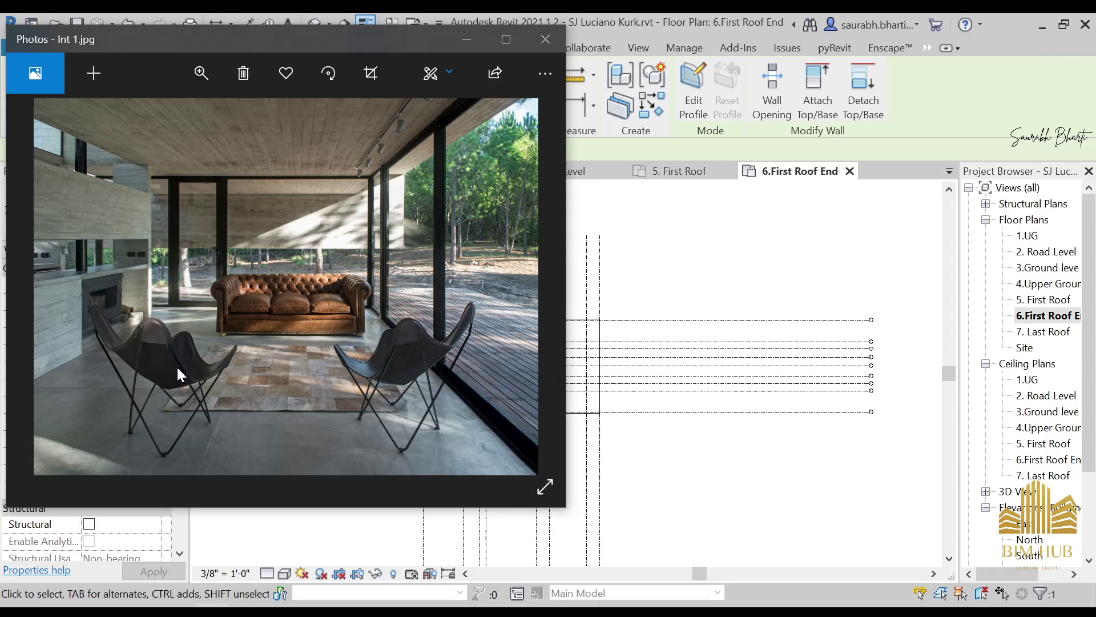
key("Right")
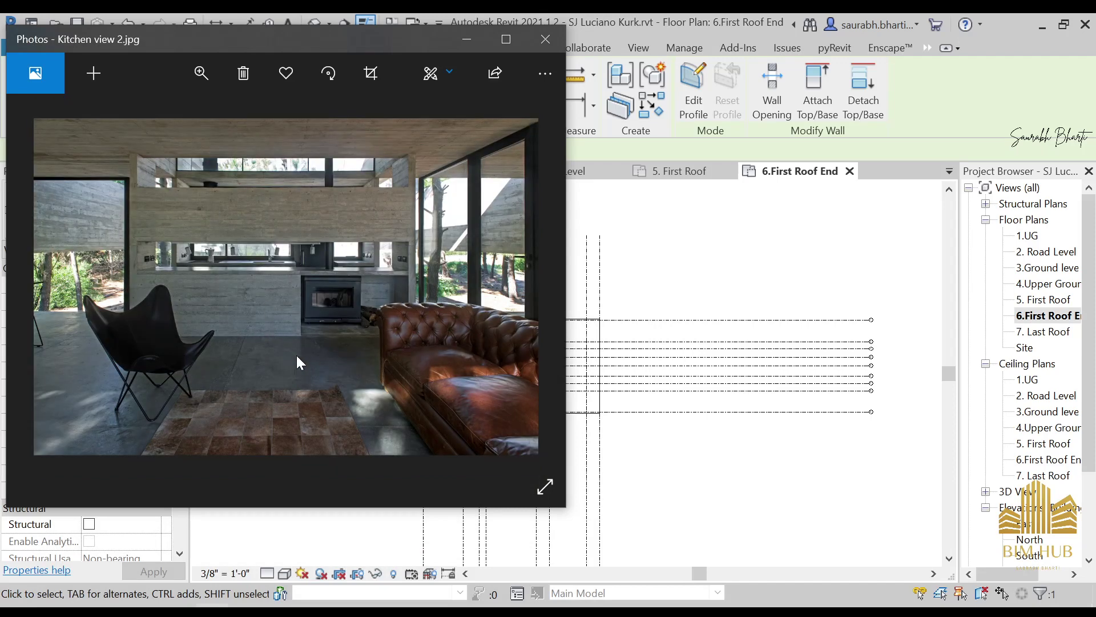
key("Right")
key("Right")
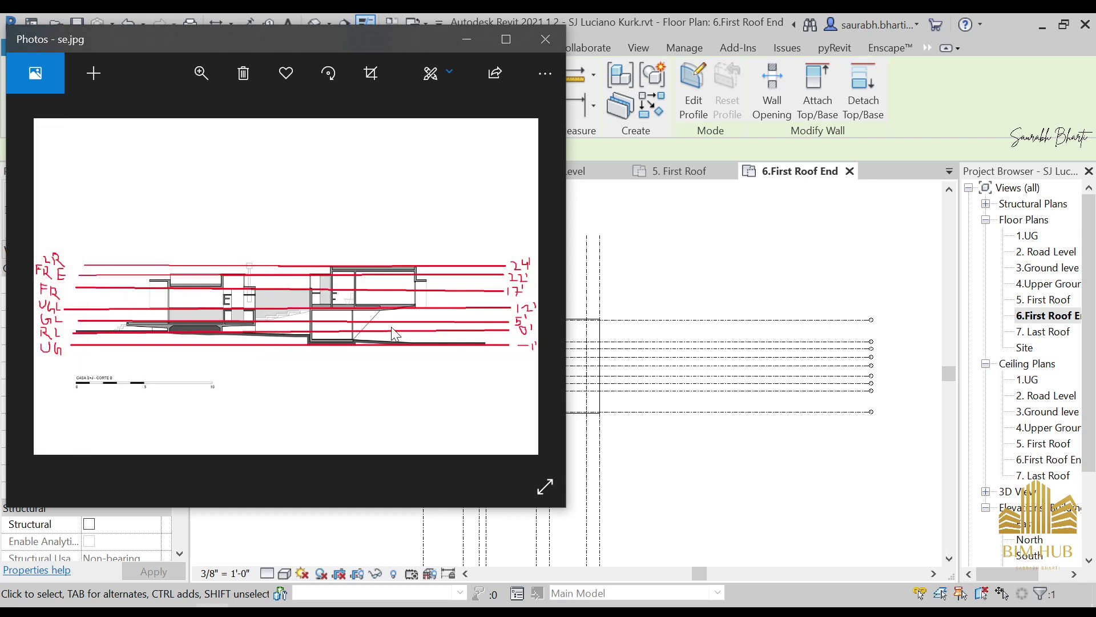
scroll(301, 282, "up", 3)
scroll(301, 282, "down", 3)
scroll(337, 294, "up", 2)
scroll(337, 294, "down", 2)
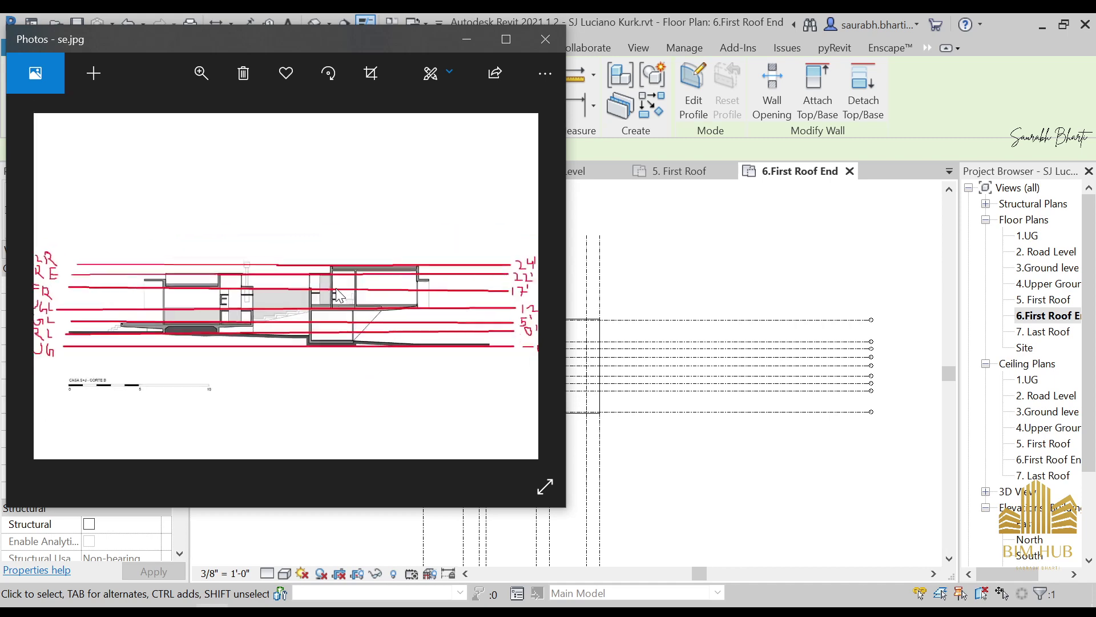
left_click(546, 38)
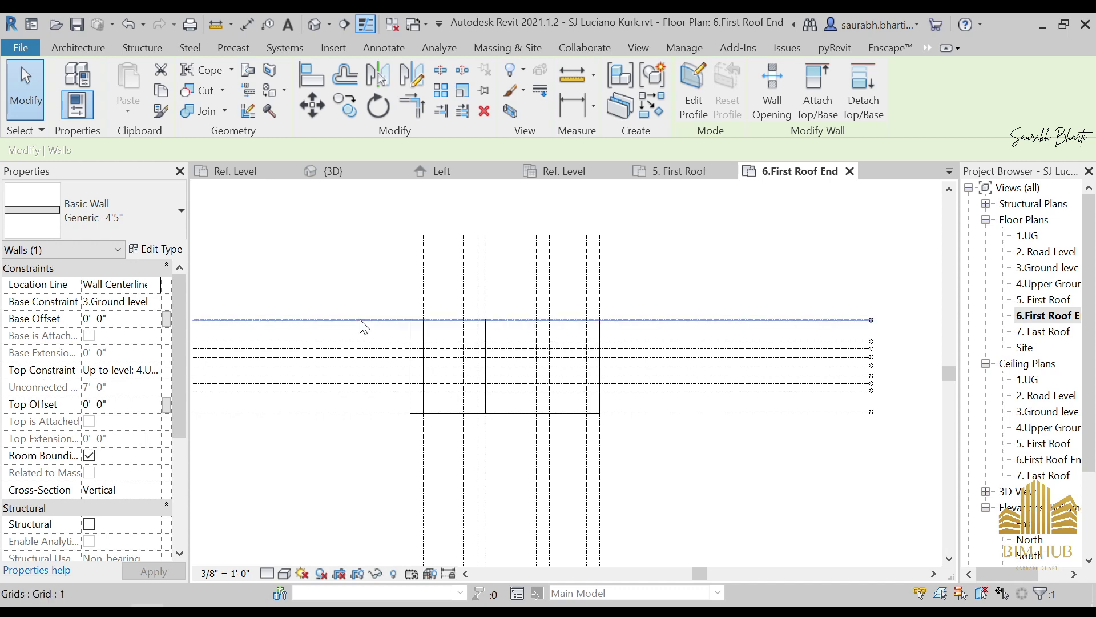
Step: Clear the selection, check the roof outline in the 6.First Roof End plan and return to the 3D view
key("Escape")
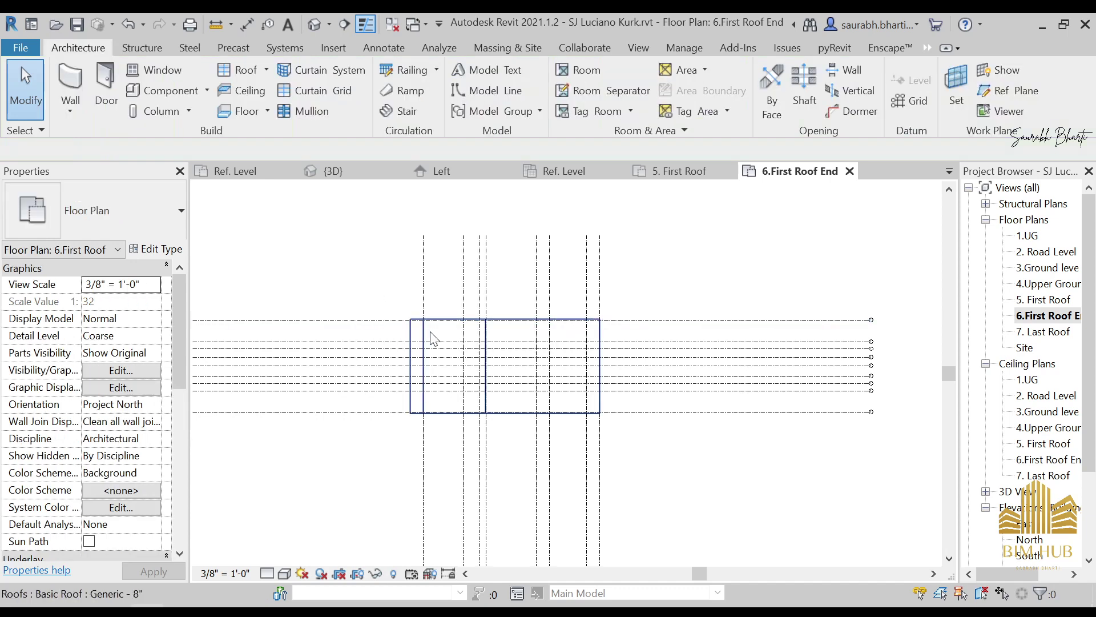
scroll(430, 336, "up", 1)
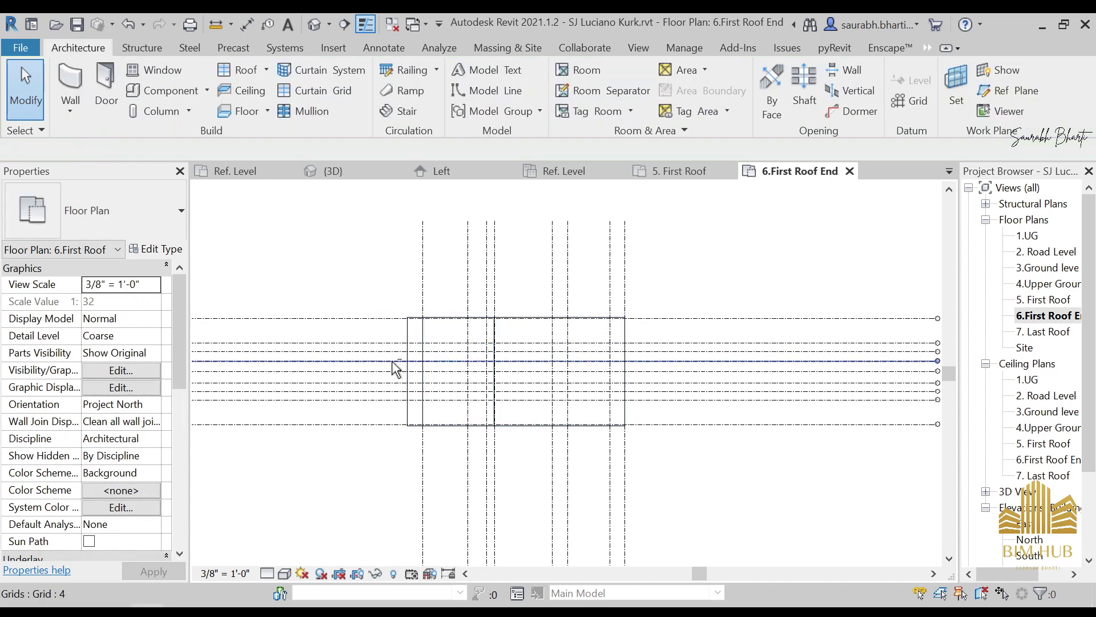
middle_click_drag(391, 367, 453, 429)
left_click(314, 24)
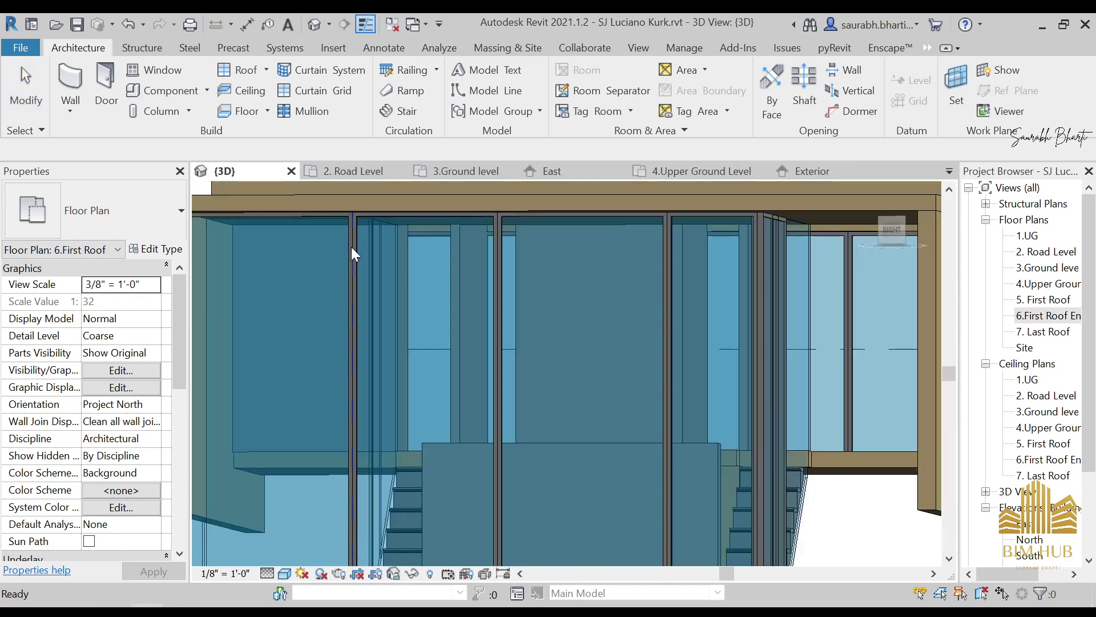
Step: Examine the whole house in 3D from outside, checking the stepped roofs, long side walls and glazed ends
middle_click_drag(351, 247, 607, 400, "shift")
middle_click_drag(561, 426, 559, 323, "shift")
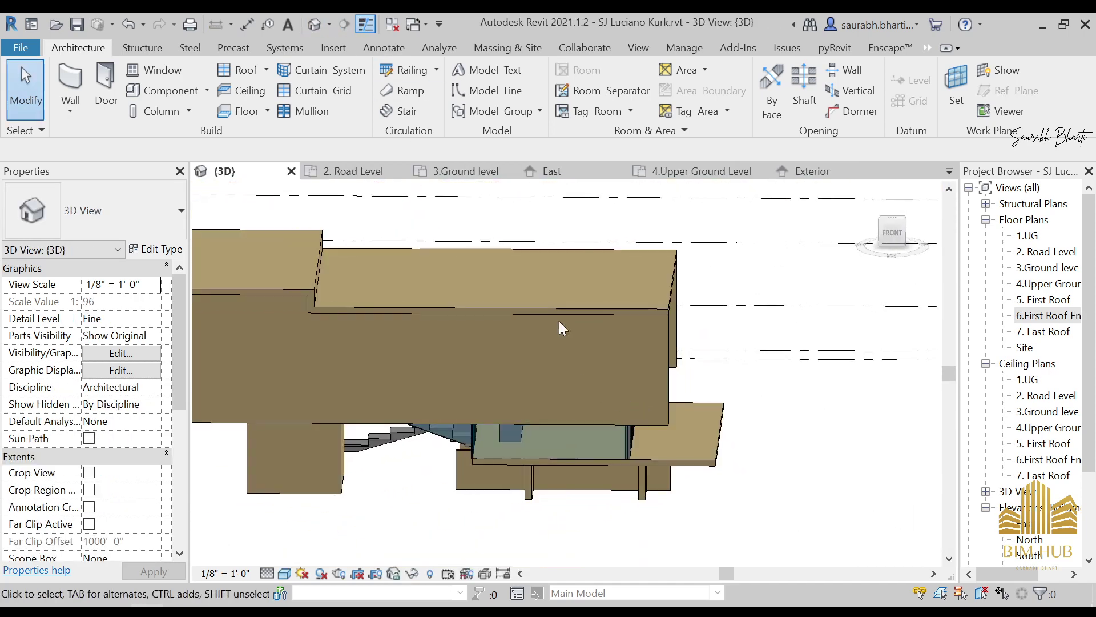
scroll(494, 315, "down", 3)
middle_click_drag(495, 316, 606, 471, "shift")
scroll(582, 478, "down", 2)
scroll(381, 324, "up", 2)
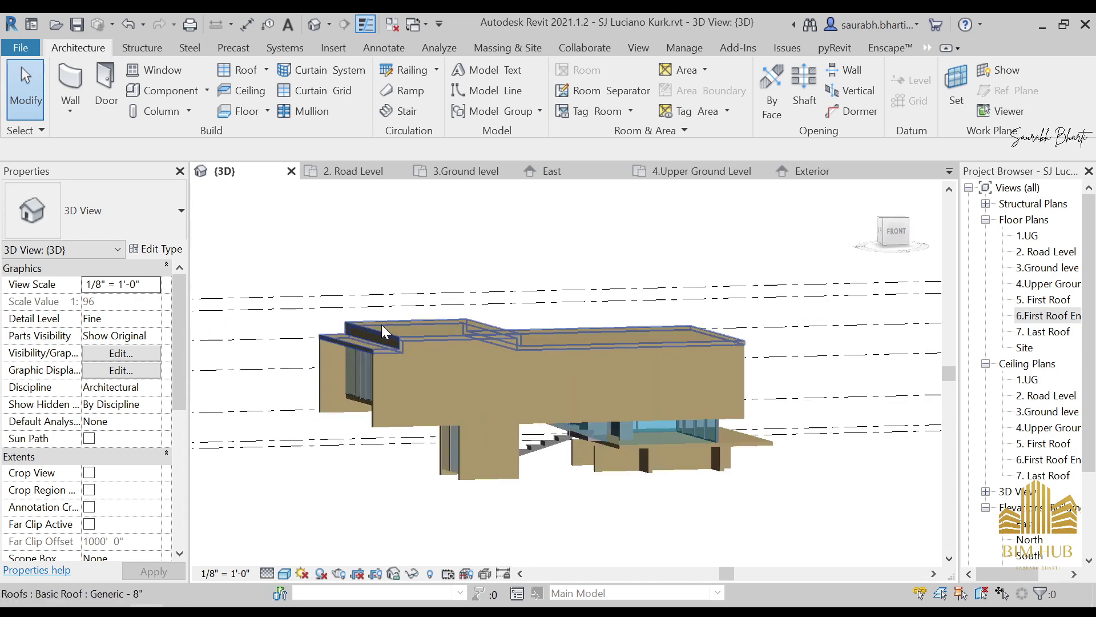
middle_click_drag(394, 355, 442, 406, "shift")
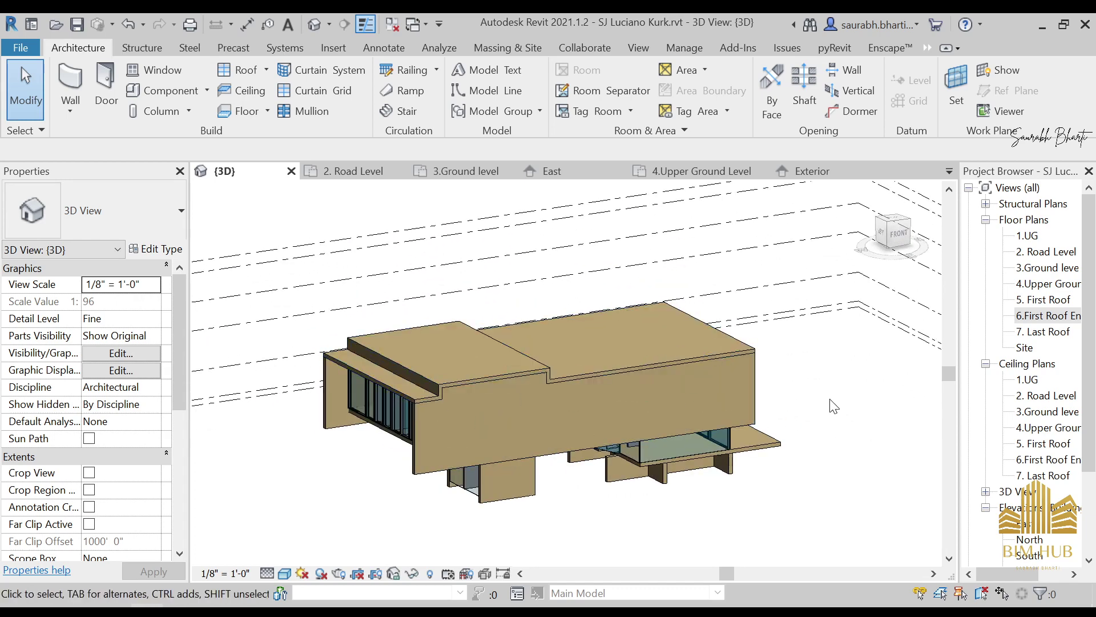
middle_click_drag(834, 406, 606, 416, "shift")
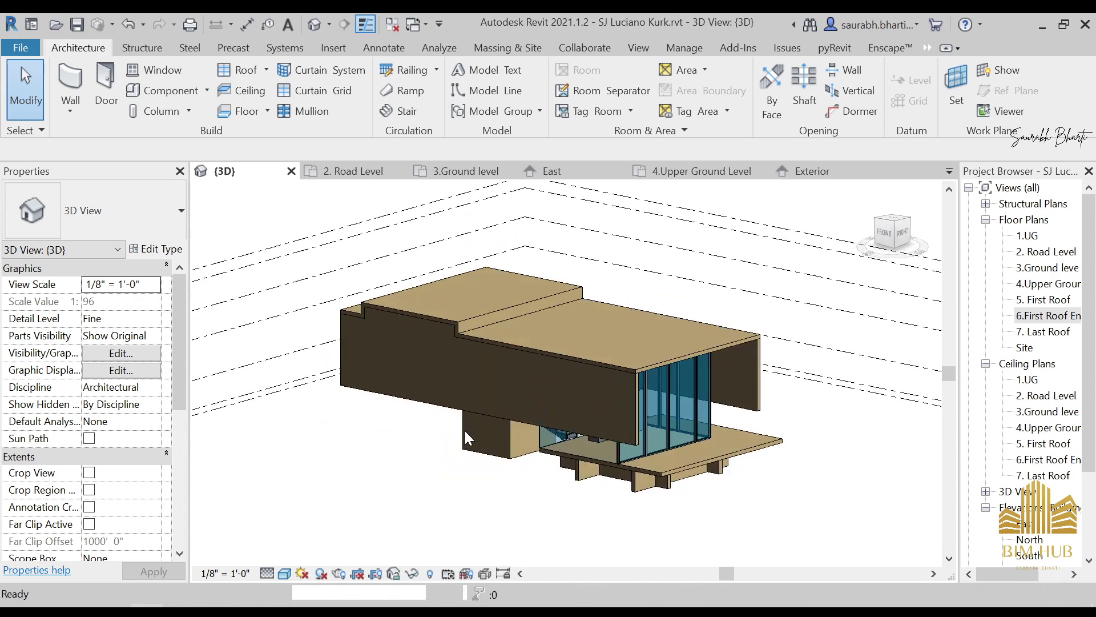
middle_click_drag(466, 432, 442, 355, "shift")
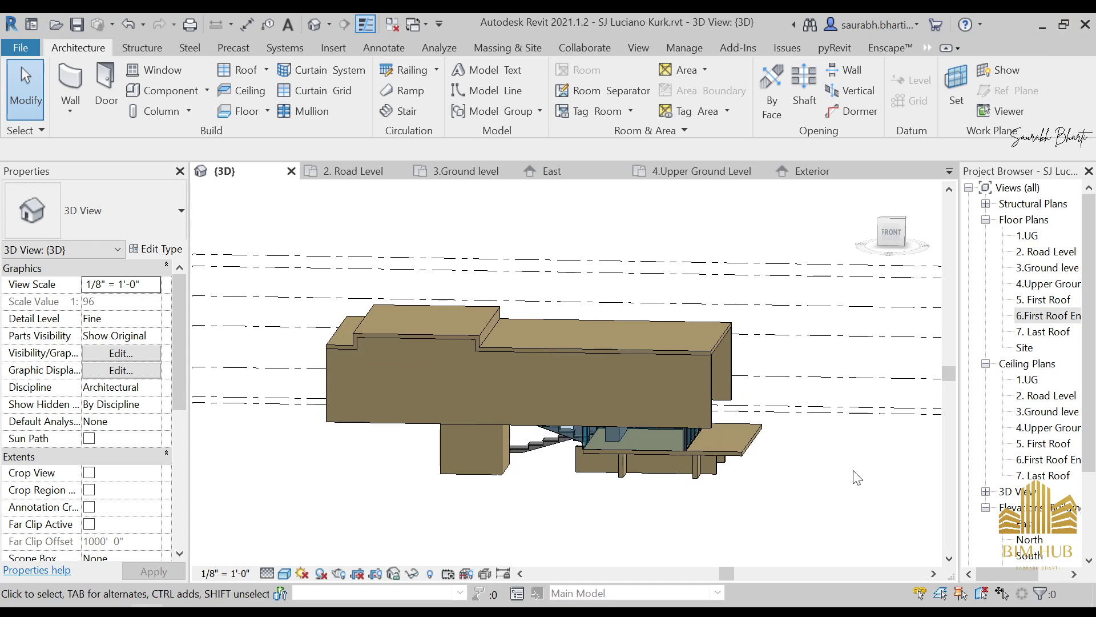
Step: Exit the program, accept saving the changes to Family1, and choose the Family folder inside Project 4 SJ Luciano Kurk
left_click(1085, 24)
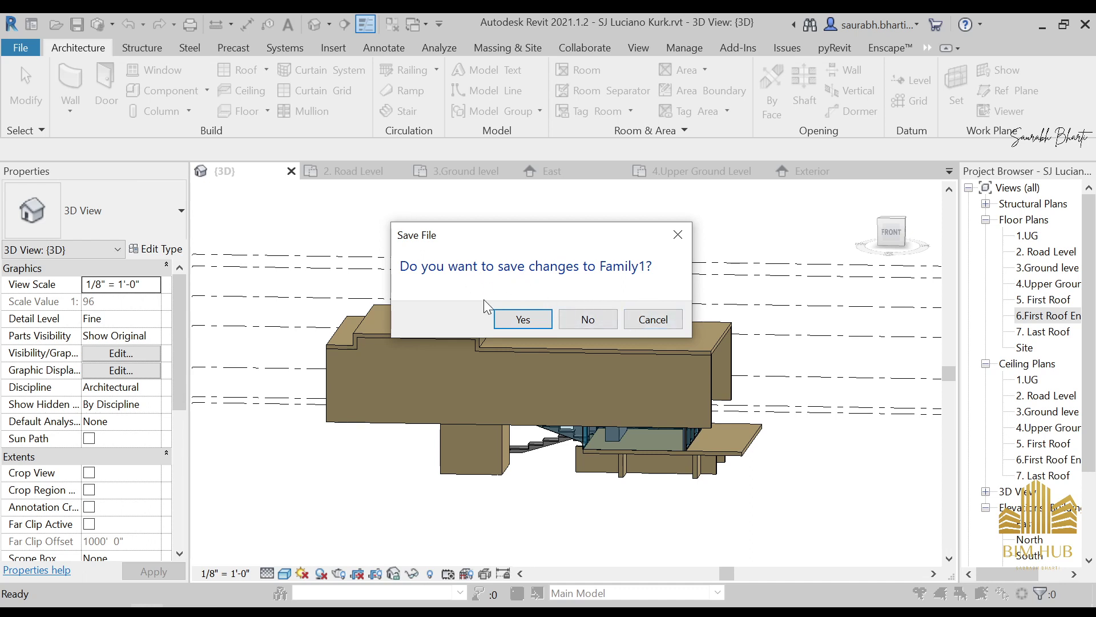
left_click(521, 318)
left_click_drag(417, 392, 343, 391)
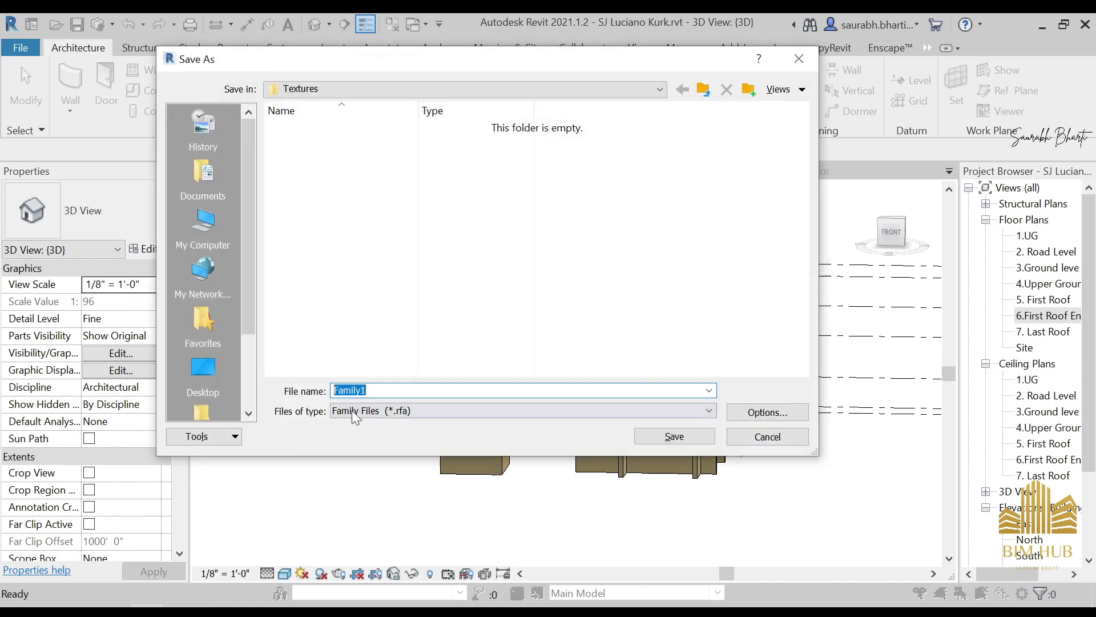
left_click(553, 89)
left_click(394, 303)
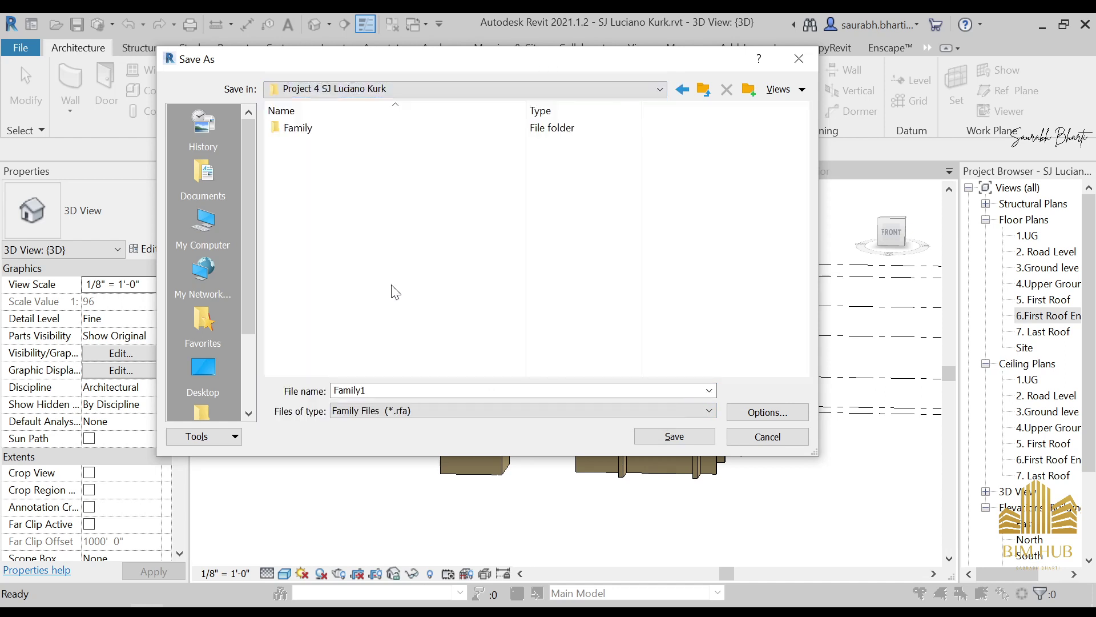
right_click(402, 257)
double_click(374, 130)
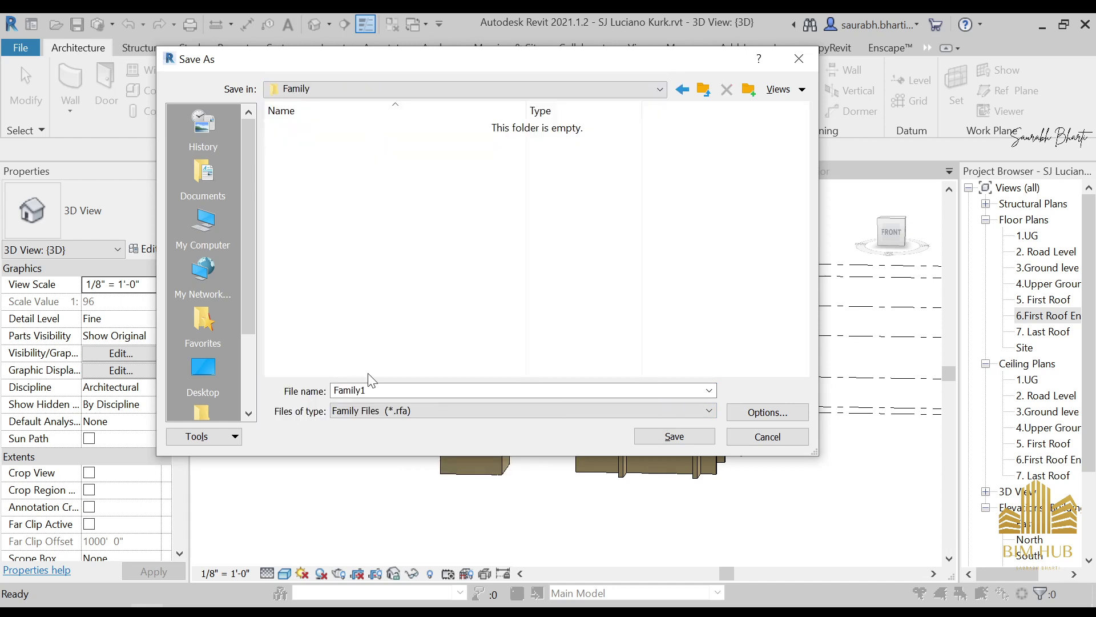
Step: Name the family file Glass Panel, keep the default file save options, and save it
double_click(385, 396)
type("Glass Panel")
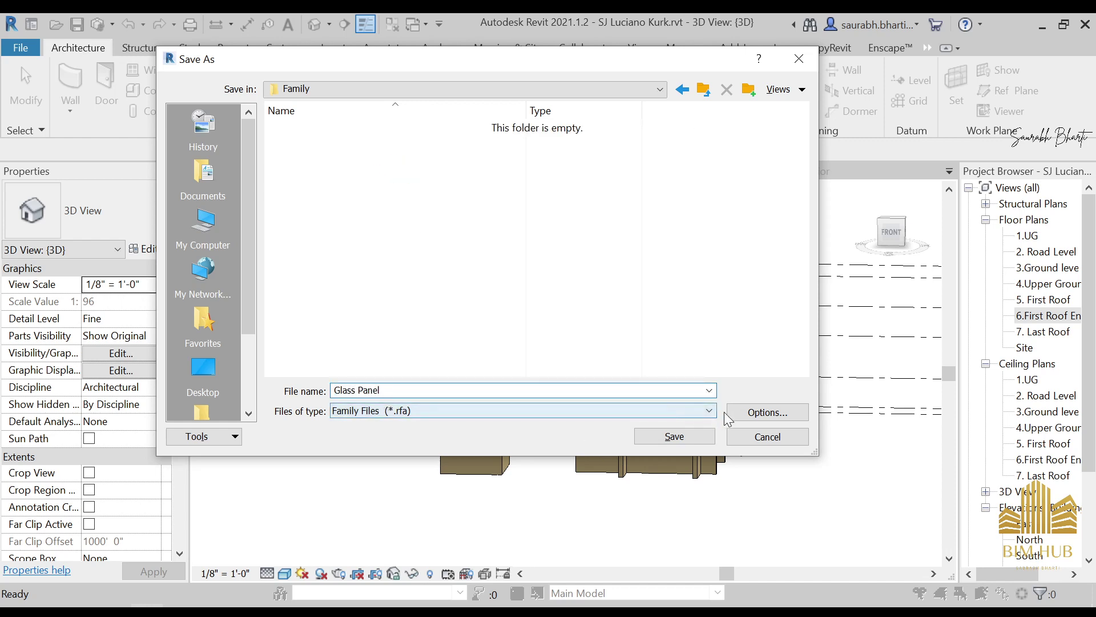
left_click(733, 412)
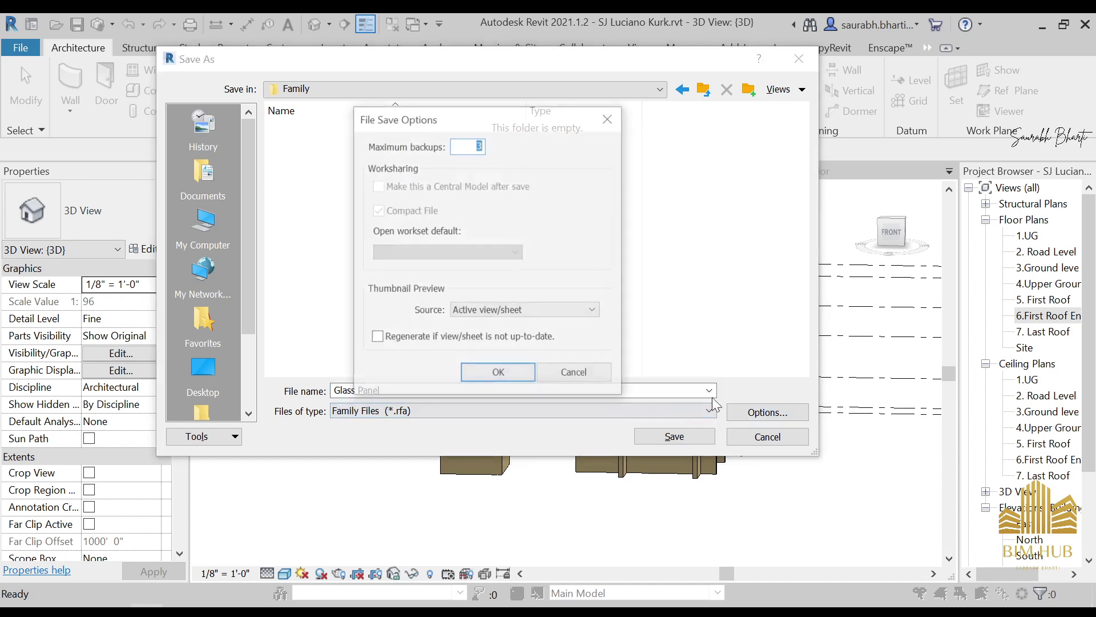
left_click(498, 382)
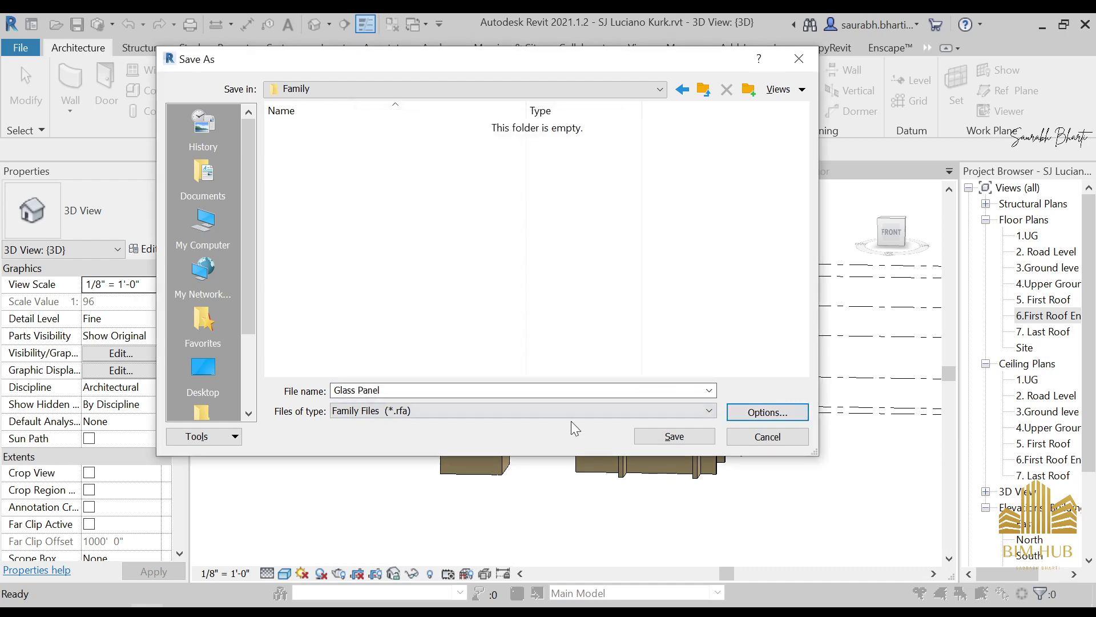
left_click(666, 436)
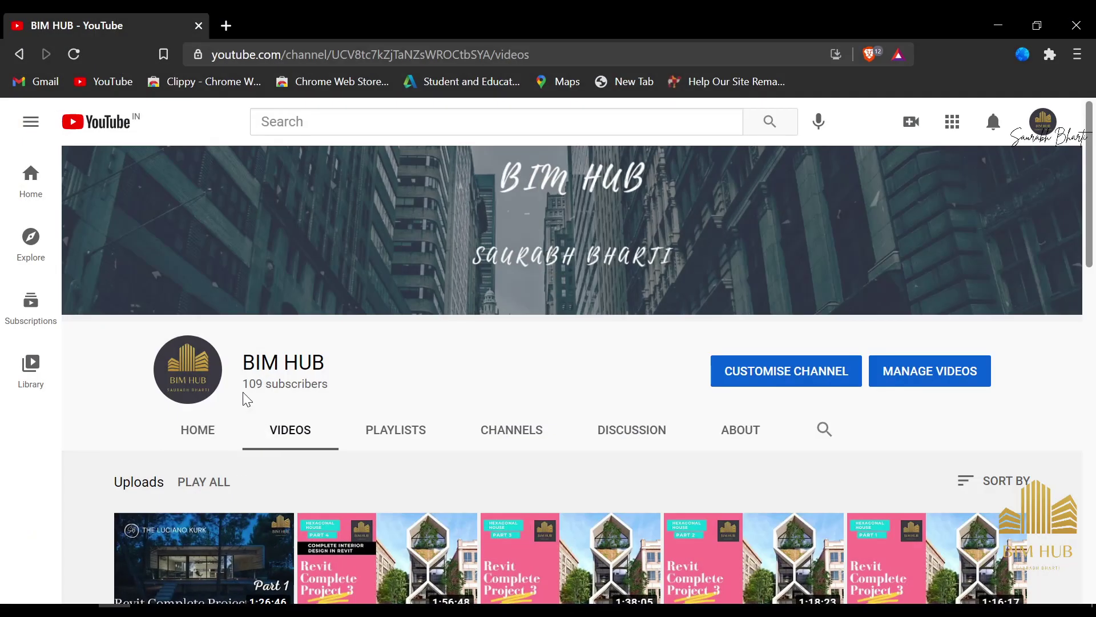
left_click_drag(243, 393, 279, 384)
left_click(338, 387)
left_click(241, 377)
left_click(291, 387)
left_click(383, 378)
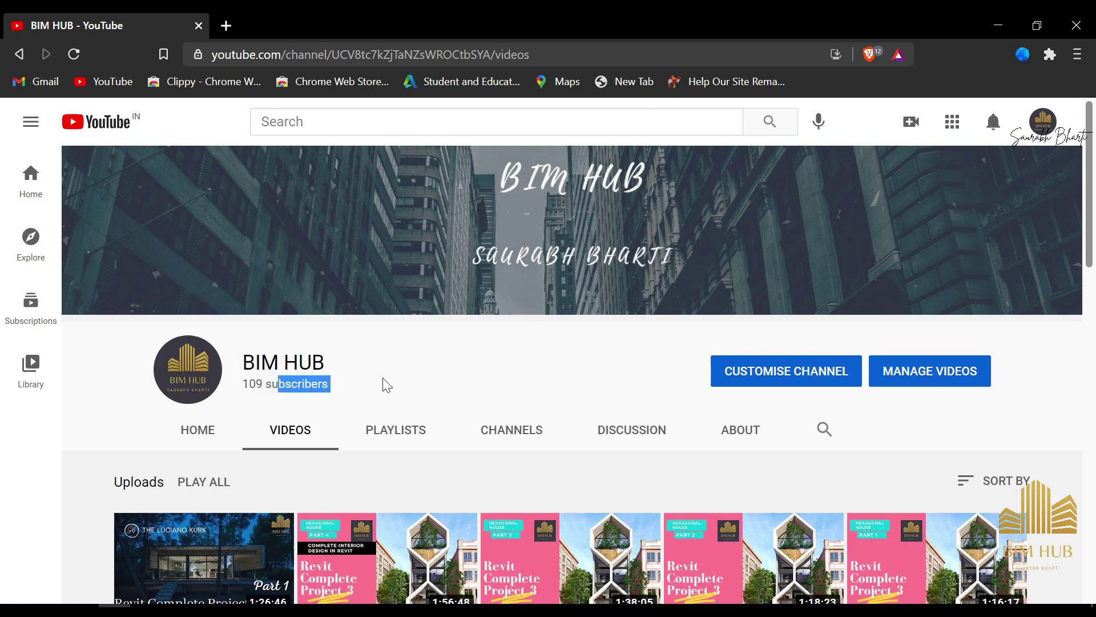
left_click(363, 394)
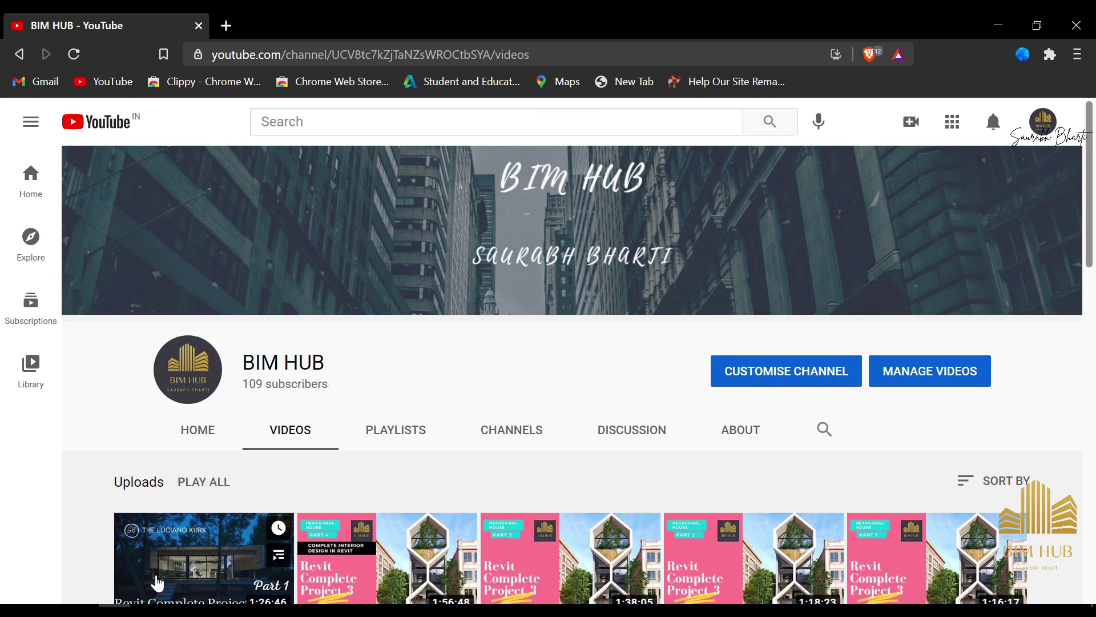